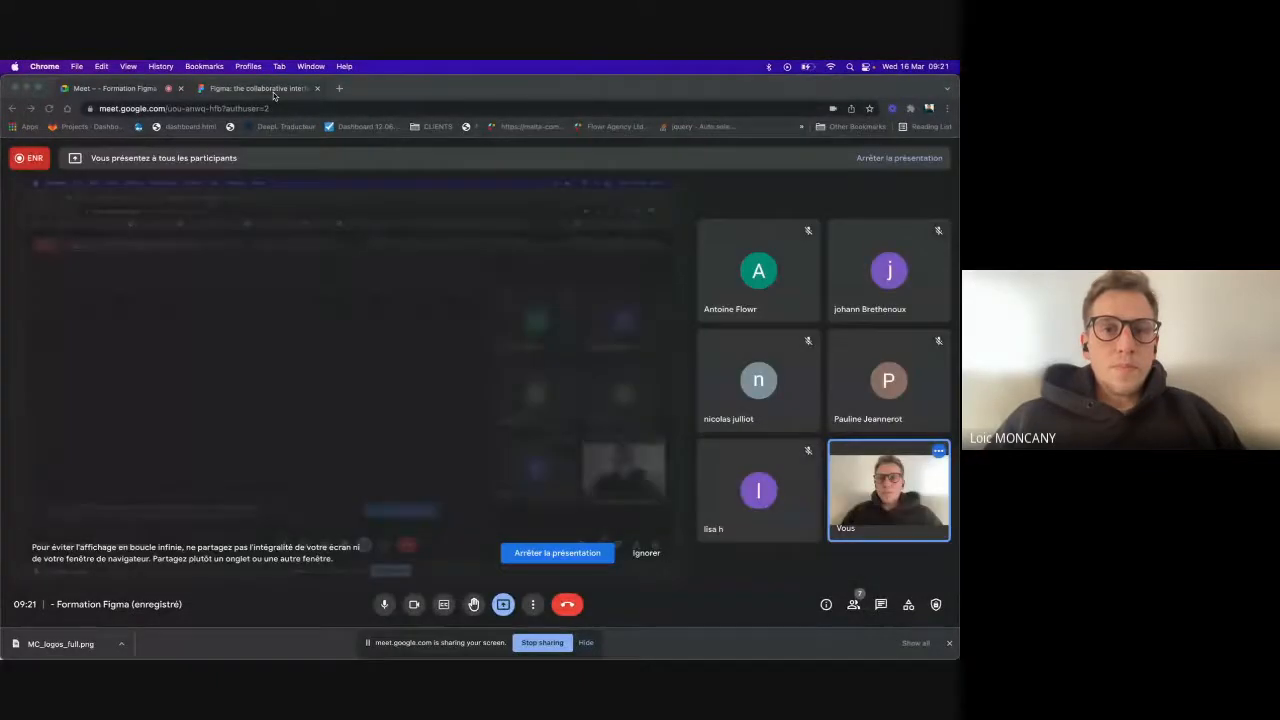
Step: Switch to the Figma website and examine the homepage's introduction and design editor preview
{"action": "left_click", "coordinate": [273, 93]}
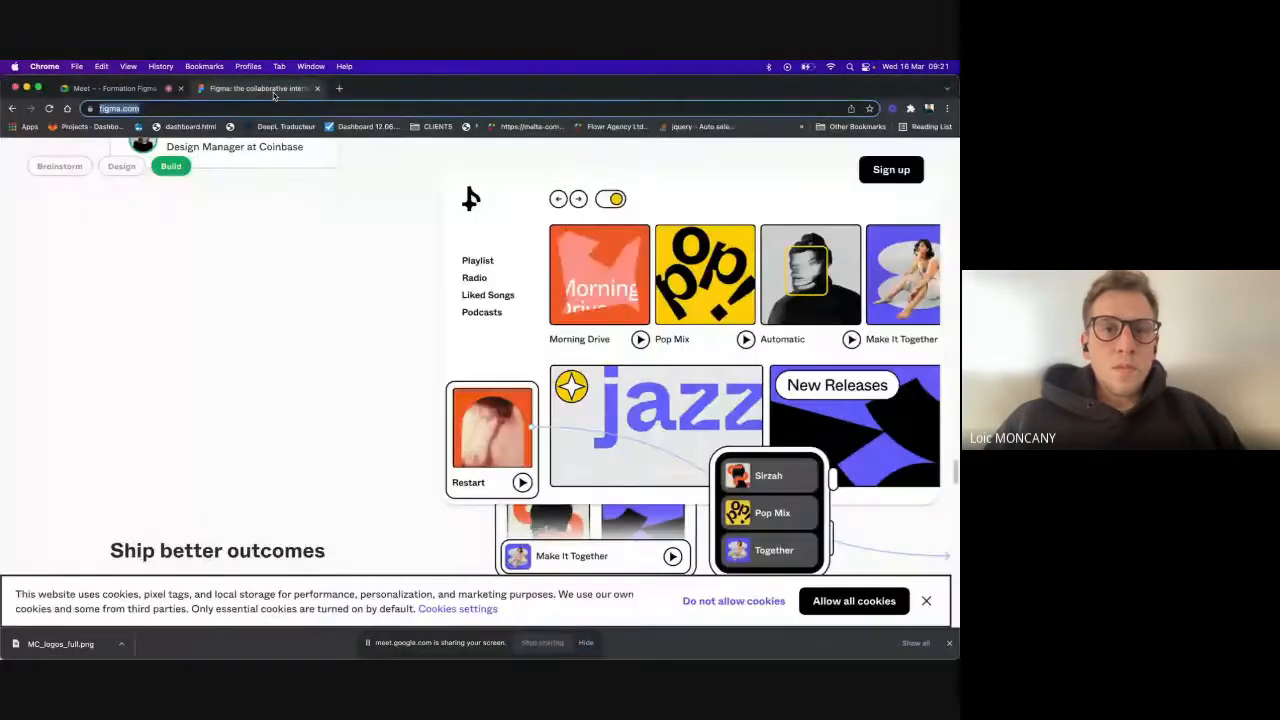
{"action": "scroll", "coordinate": [316, 256], "scroll_direction": "up", "scroll_amount": 15}
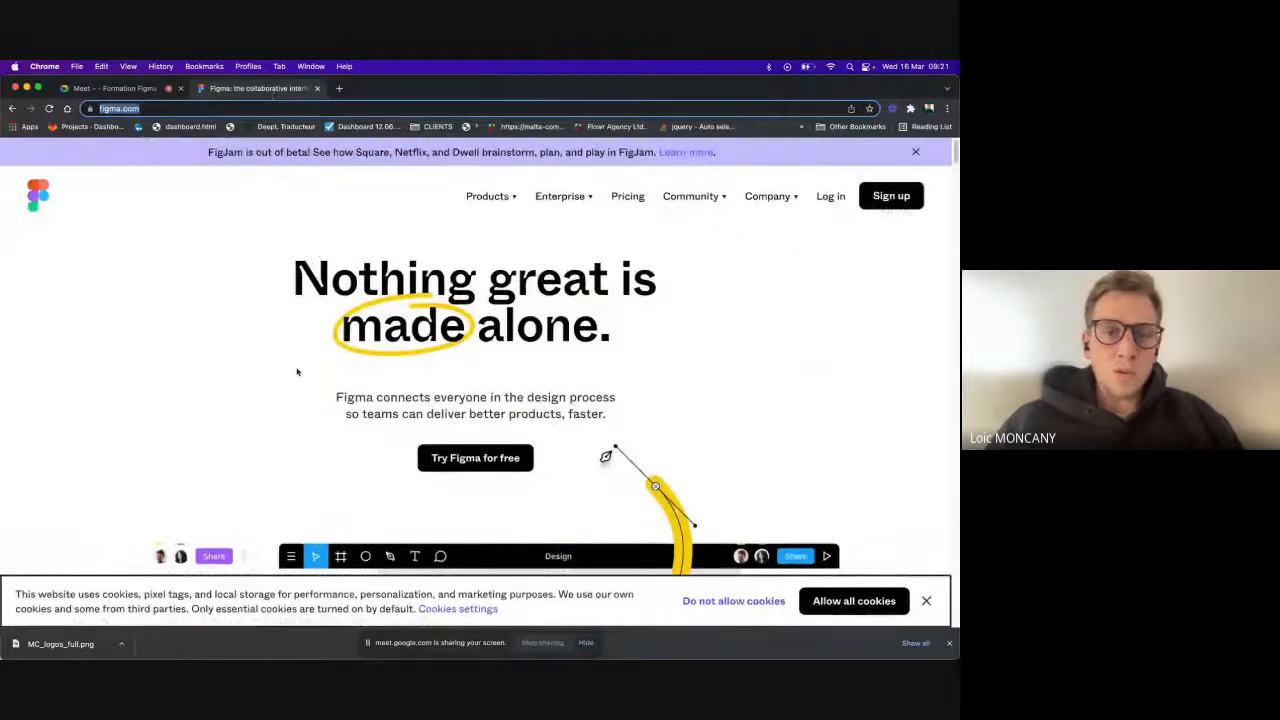
{"action": "scroll", "coordinate": [297, 372], "scroll_direction": "down", "scroll_amount": 5}
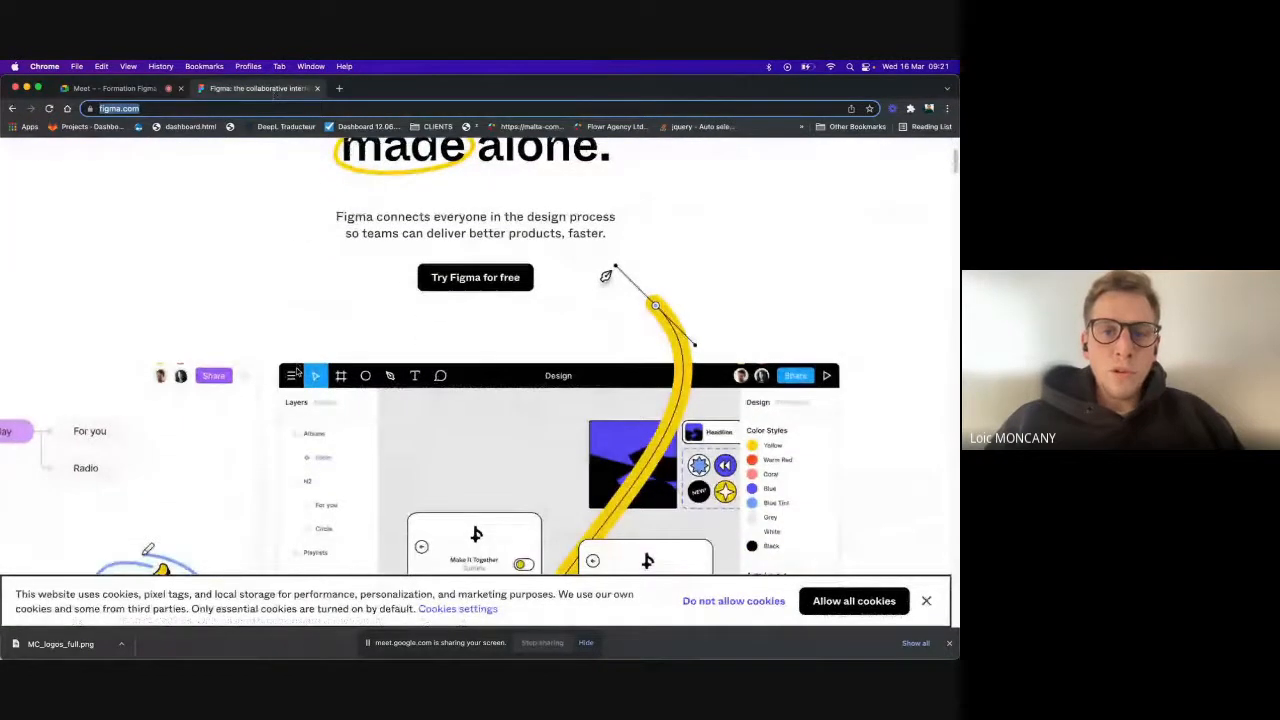
{"action": "scroll", "coordinate": [297, 372], "scroll_direction": "down", "scroll_amount": 1}
{"action": "scroll", "coordinate": [297, 372], "scroll_direction": "down", "scroll_amount": 2}
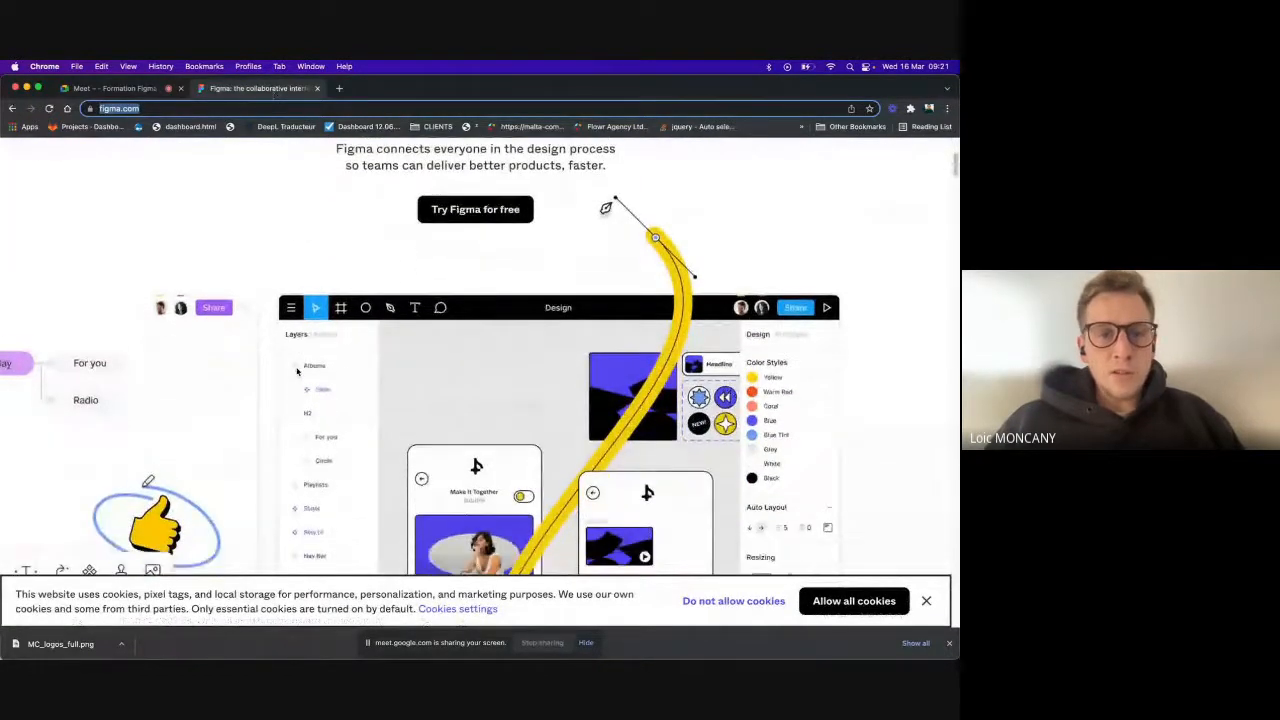
{"action": "scroll", "coordinate": [297, 372], "scroll_direction": "down", "scroll_amount": 1}
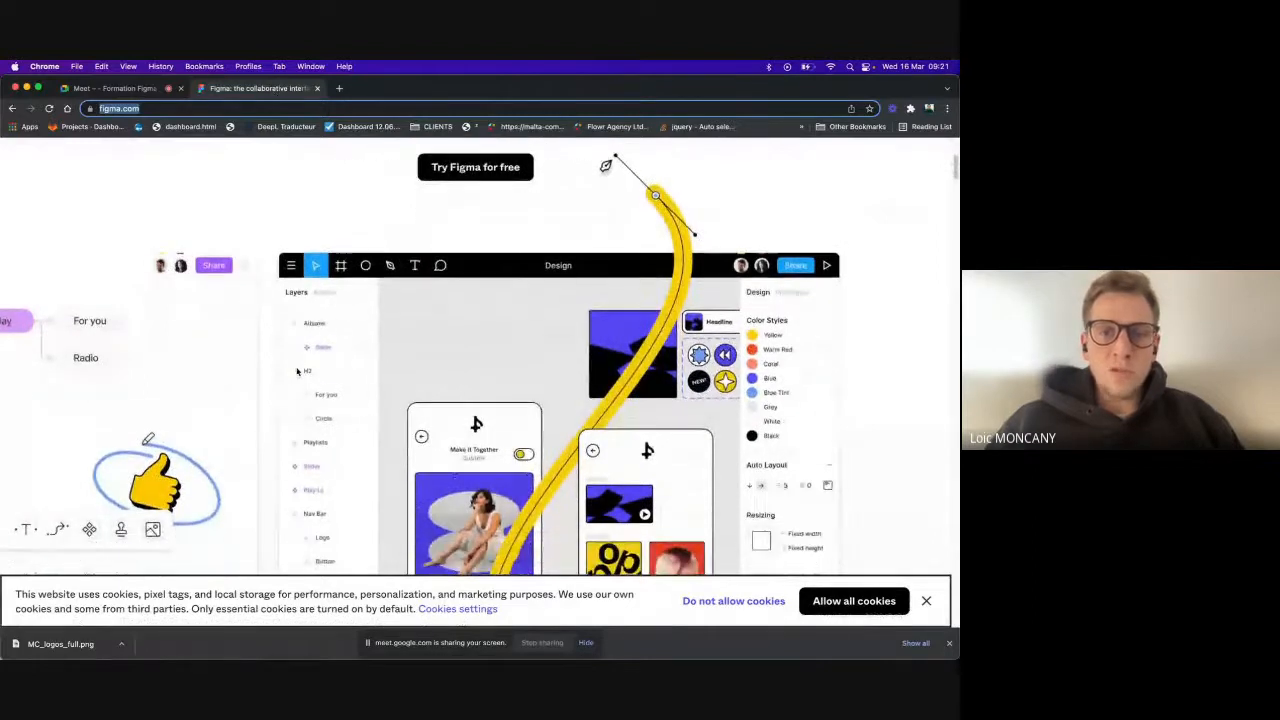
{"action": "scroll", "coordinate": [297, 372], "scroll_direction": "down", "scroll_amount": 1}
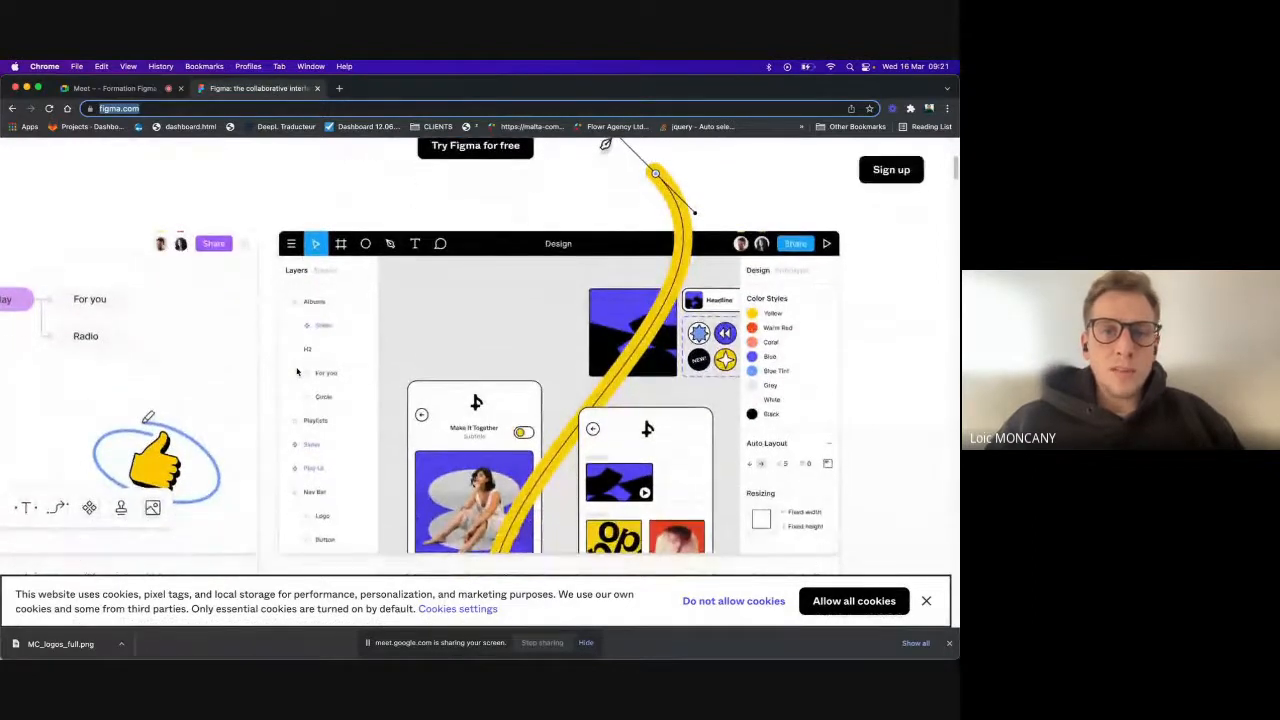
{"action": "scroll", "coordinate": [297, 372], "scroll_direction": "down", "scroll_amount": 1}
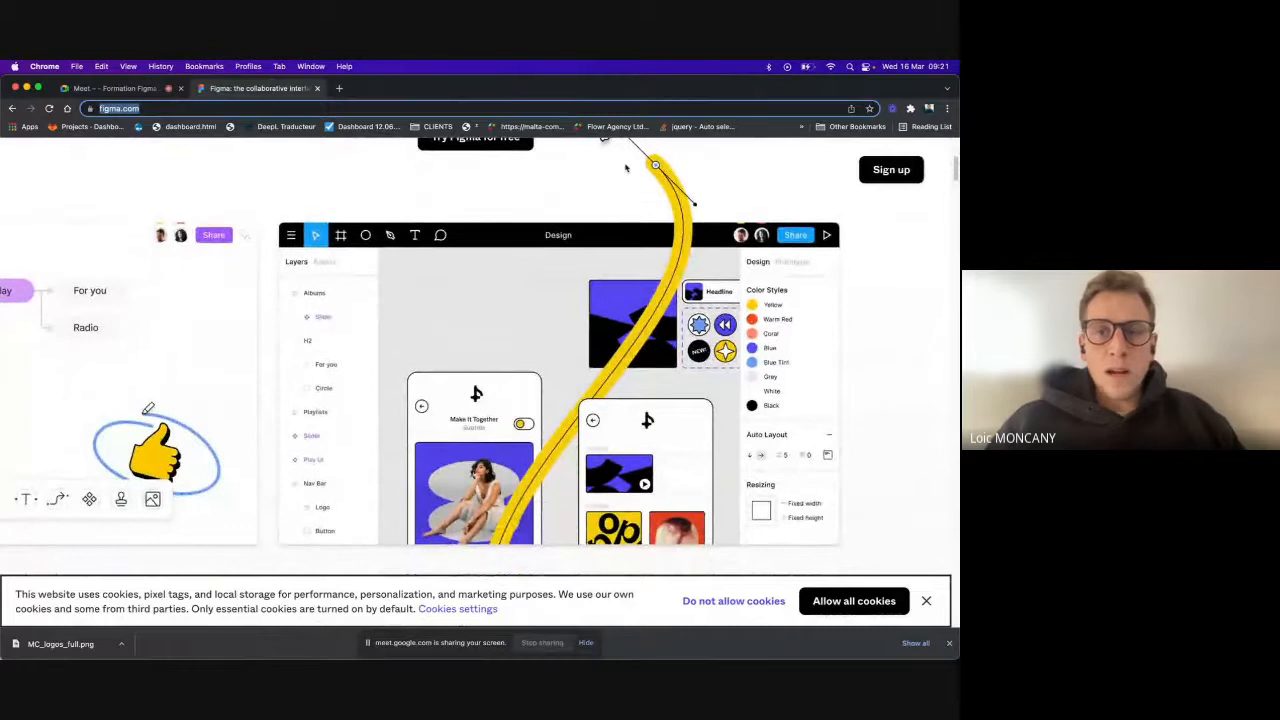
{"action": "scroll", "coordinate": [359, 366], "scroll_direction": "down", "scroll_amount": 1}
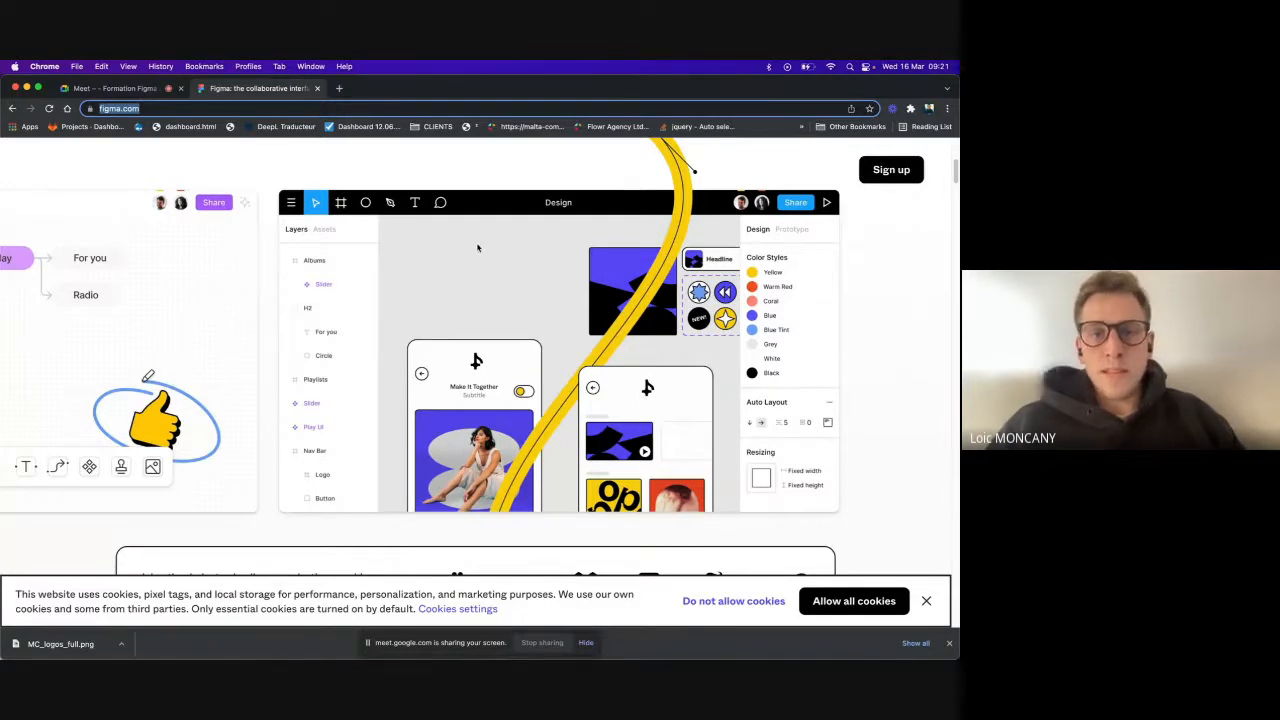
{"action": "scroll", "coordinate": [415, 322], "scroll_direction": "down", "scroll_amount": 5}
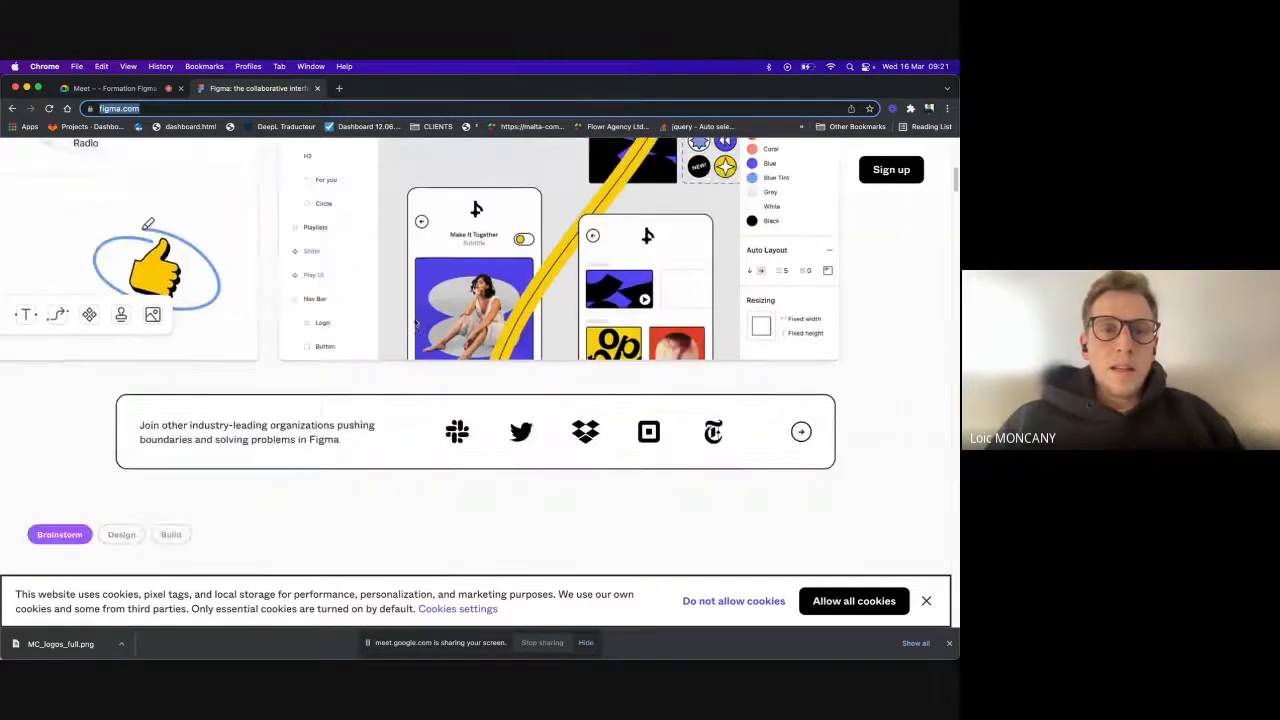
Step: Examine the homepage's Brainstorm, Design and Build sections, including FigJam, design systems and developer handoff, and return to the page's beginning
{"action": "scroll", "coordinate": [415, 322], "scroll_direction": "down", "scroll_amount": 3}
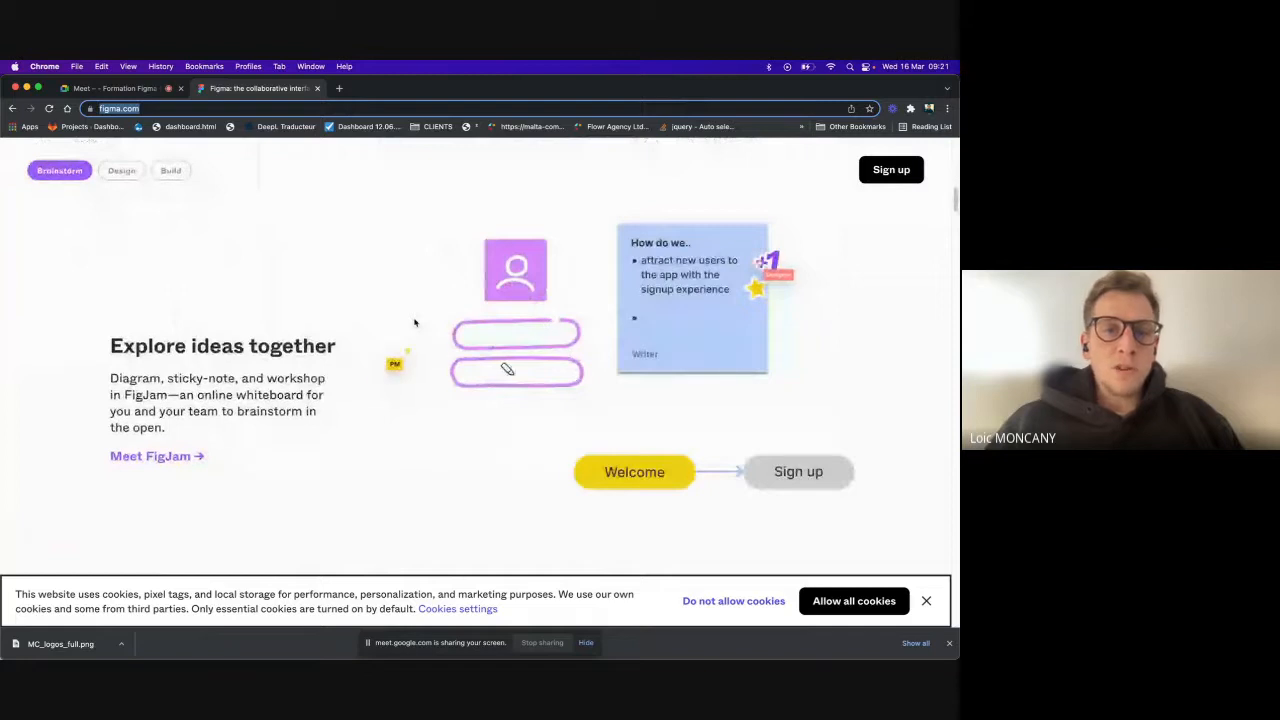
{"action": "scroll", "coordinate": [415, 322], "scroll_direction": "down", "scroll_amount": 4}
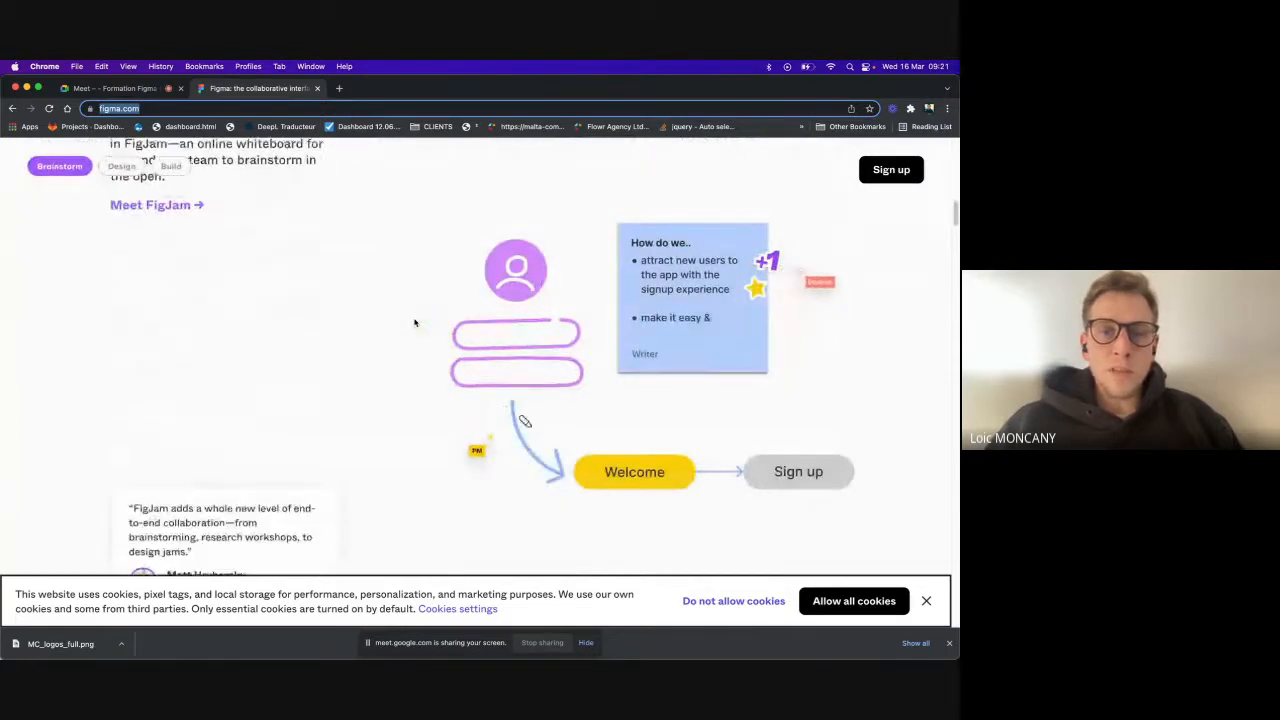
{"action": "scroll", "coordinate": [415, 322], "scroll_direction": "down", "scroll_amount": 5}
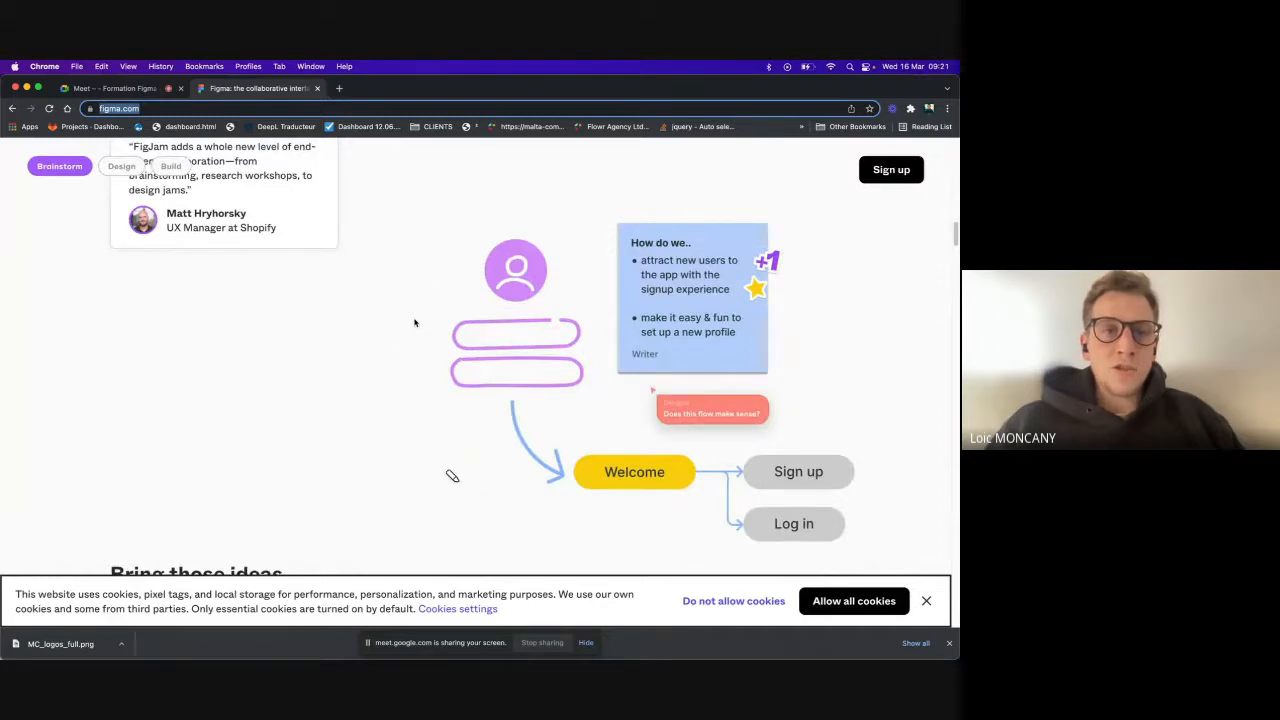
{"action": "scroll", "coordinate": [344, 408], "scroll_direction": "down", "scroll_amount": 10}
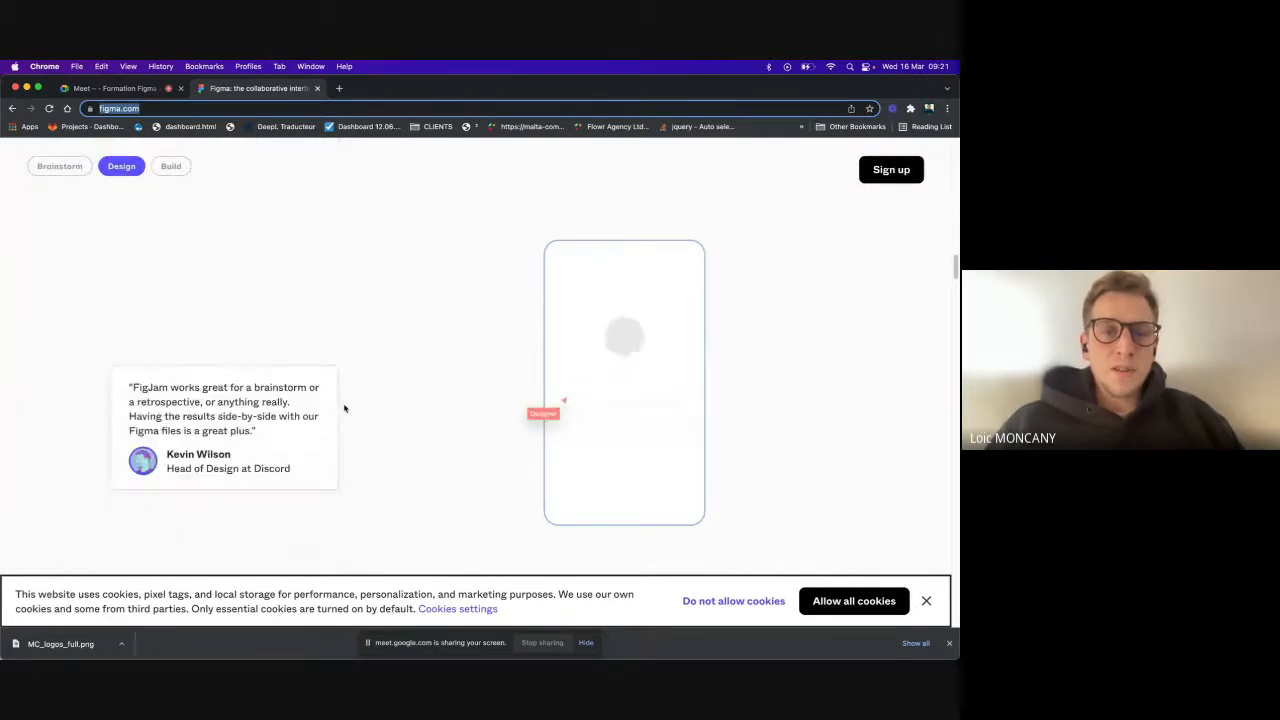
{"action": "scroll", "coordinate": [344, 408], "scroll_direction": "down", "scroll_amount": 10}
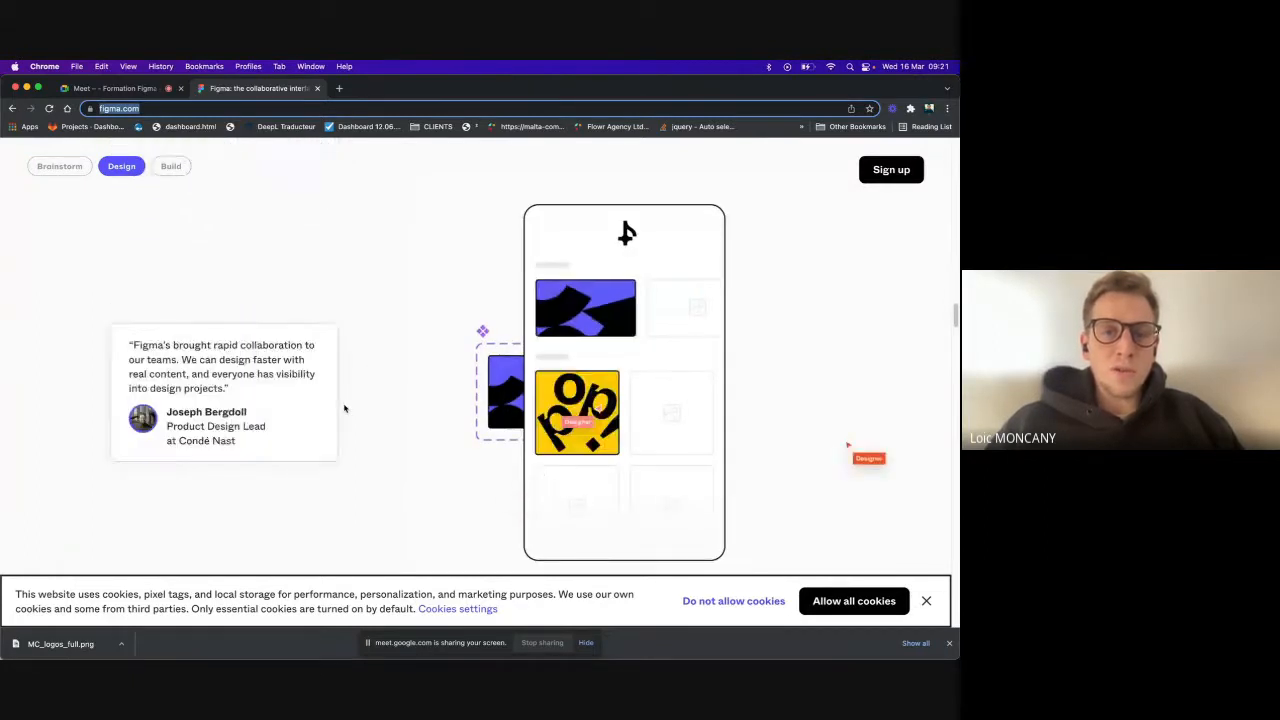
{"action": "scroll", "coordinate": [344, 408], "scroll_direction": "down", "scroll_amount": 10}
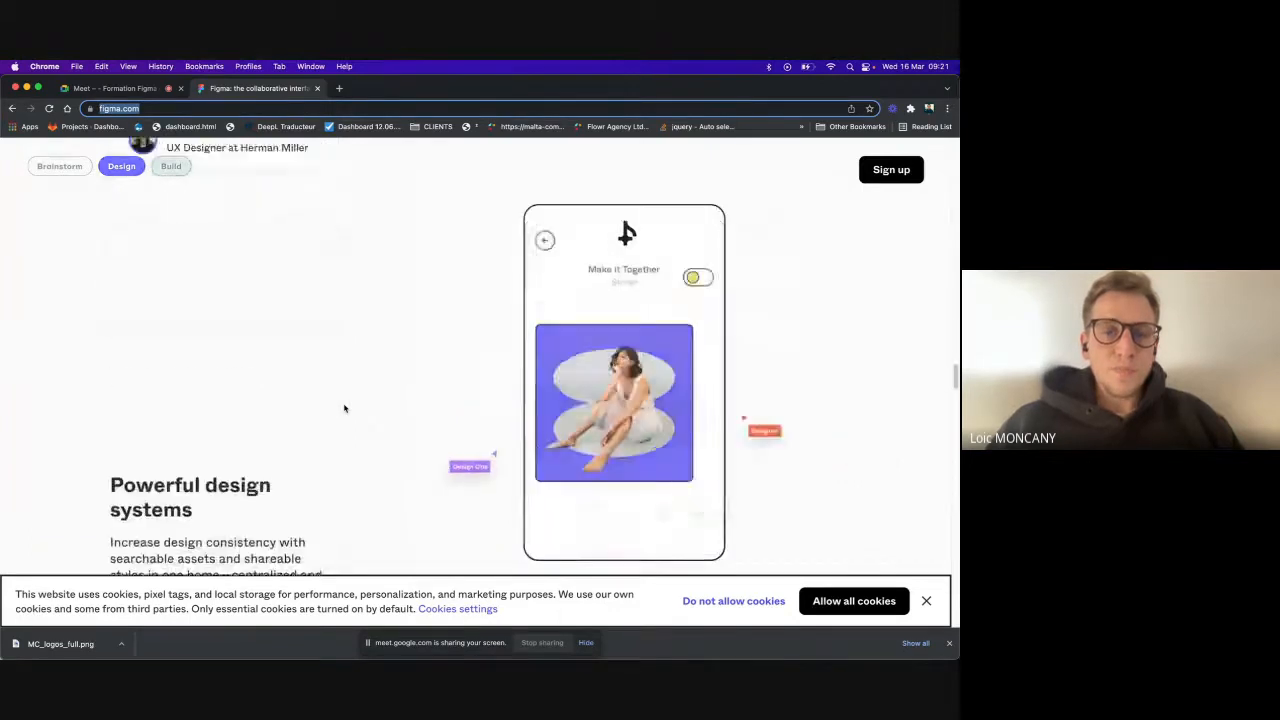
{"action": "scroll", "coordinate": [344, 408], "scroll_direction": "down", "scroll_amount": 5}
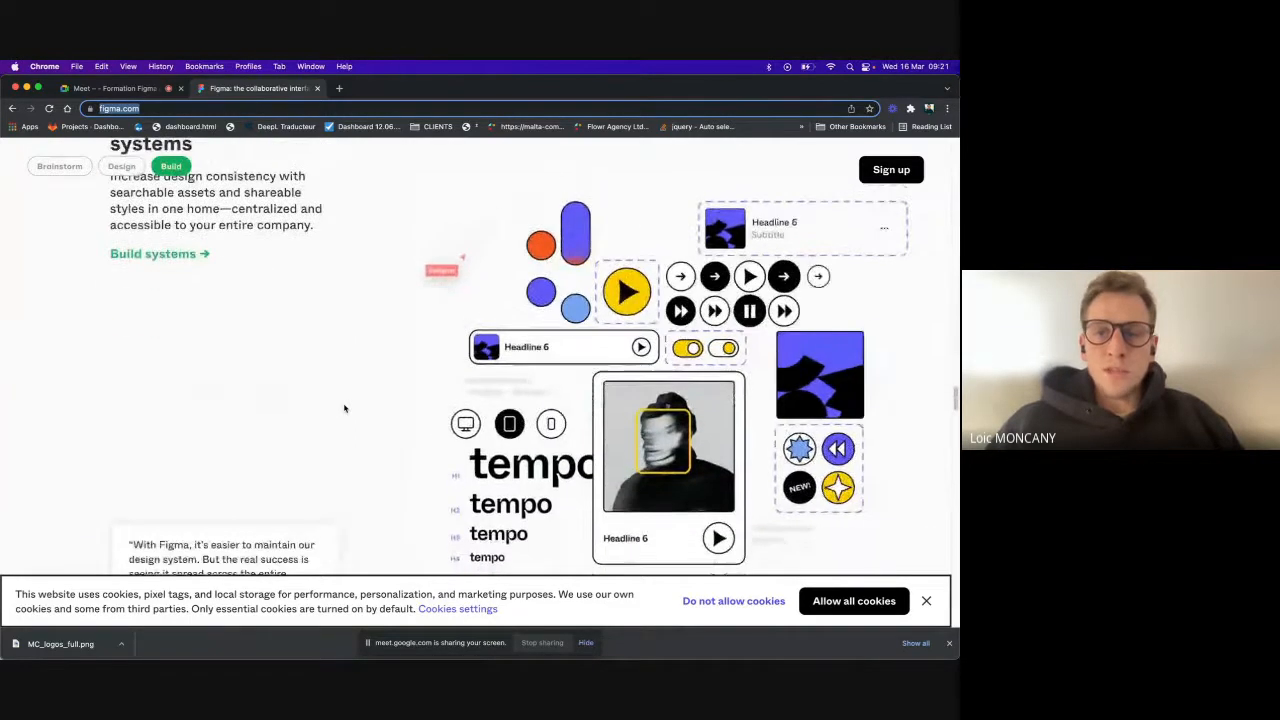
{"action": "scroll", "coordinate": [344, 408], "scroll_direction": "down", "scroll_amount": 3}
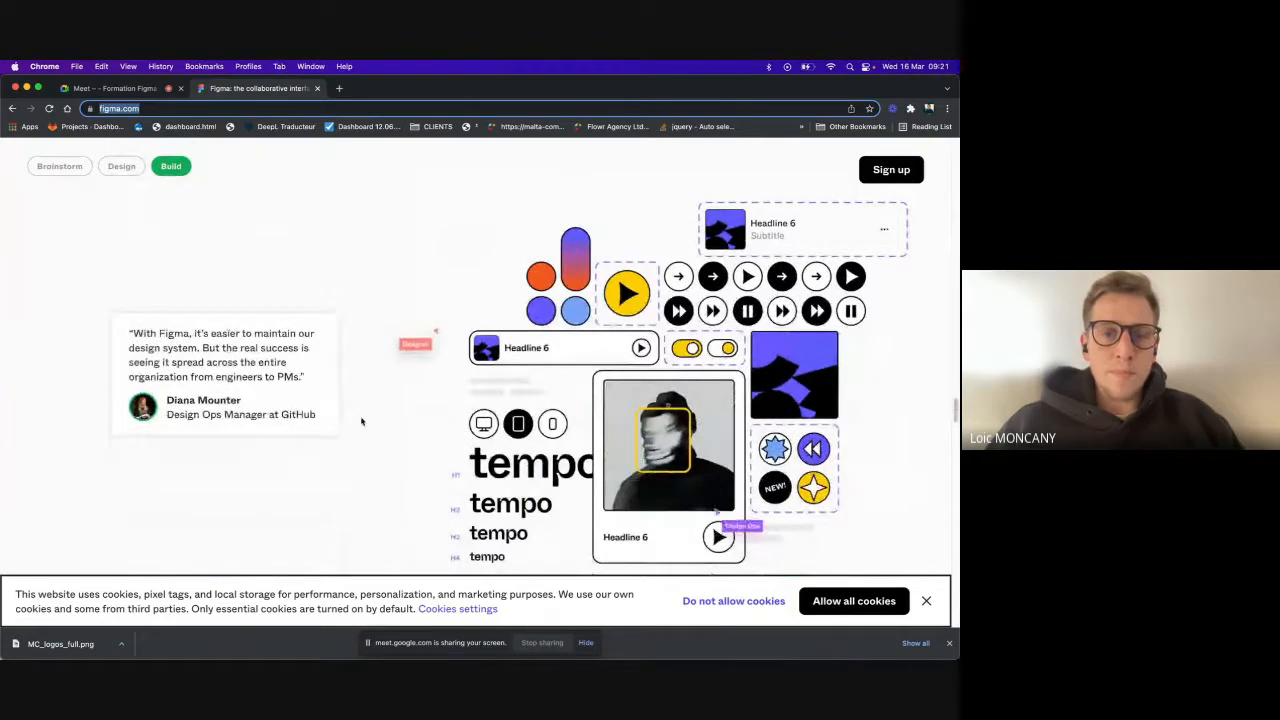
{"action": "scroll", "coordinate": [399, 430], "scroll_direction": "down", "scroll_amount": 5}
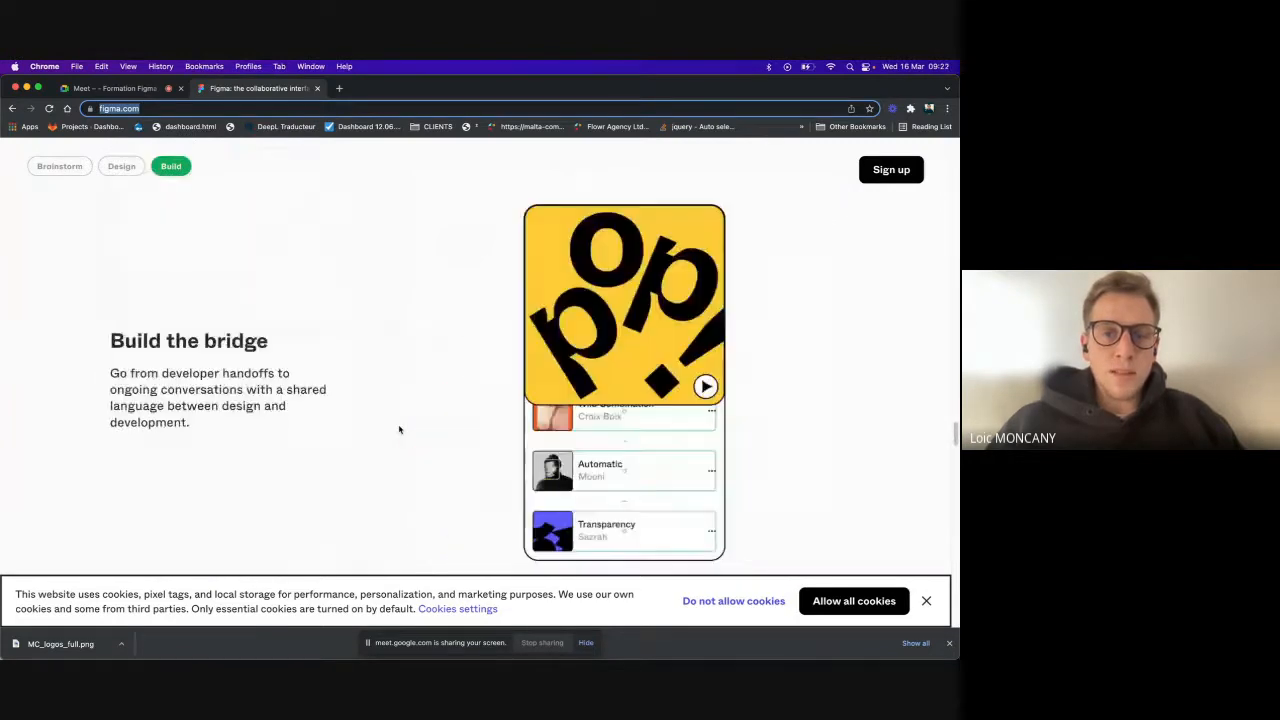
{"action": "scroll", "coordinate": [399, 430], "scroll_direction": "down", "scroll_amount": 4}
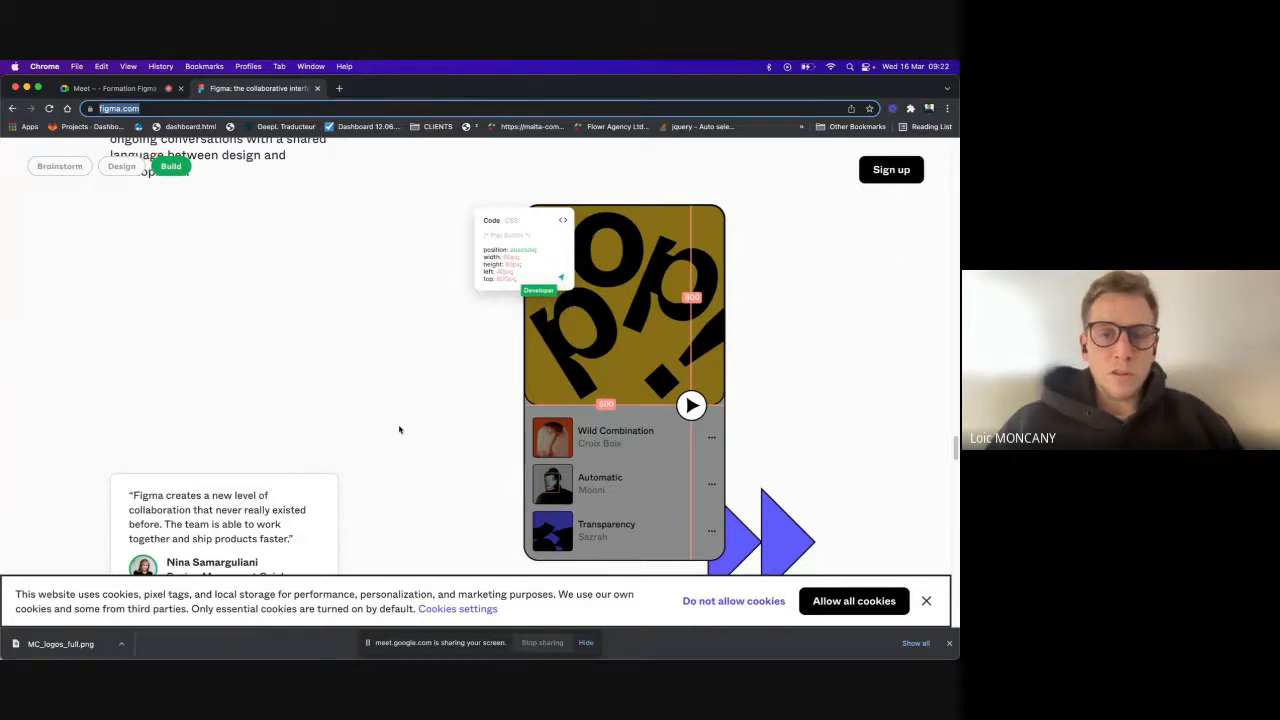
{"action": "scroll", "coordinate": [399, 430], "scroll_direction": "down", "scroll_amount": 3}
{"action": "scroll", "coordinate": [368, 358], "scroll_direction": "up", "scroll_amount": 10}
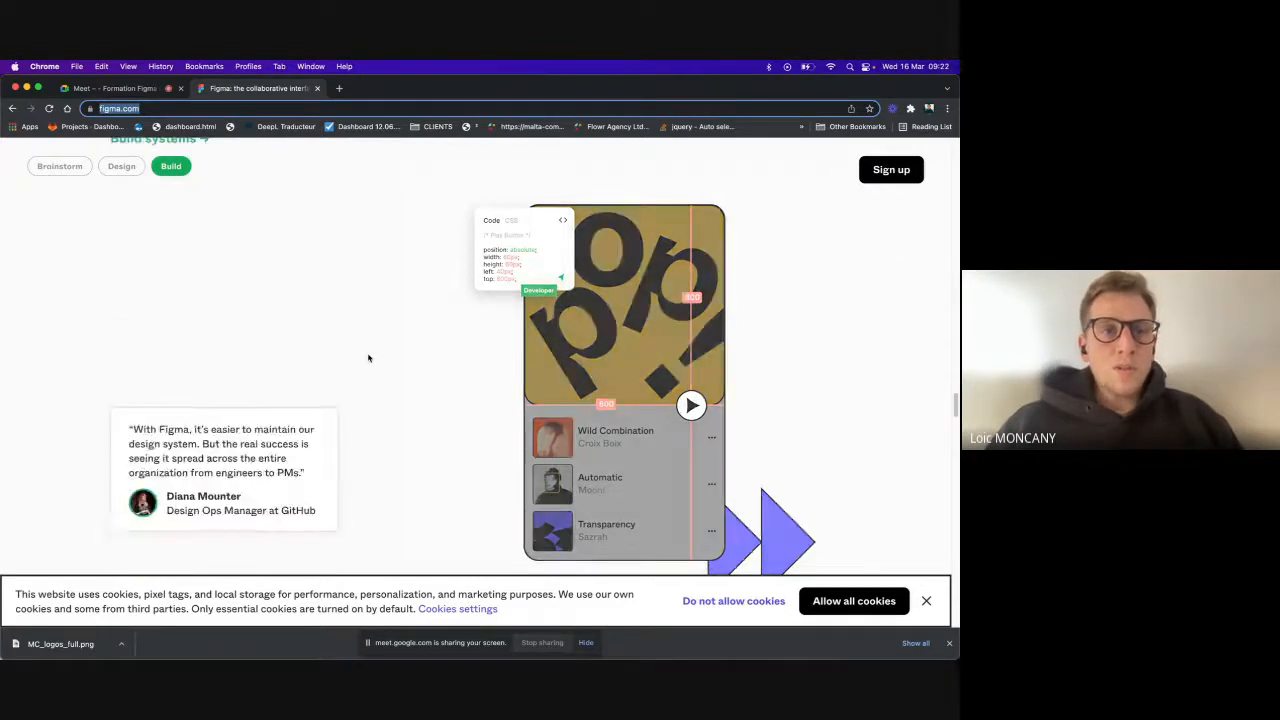
{"action": "scroll", "coordinate": [368, 358], "scroll_direction": "up", "scroll_amount": 20}
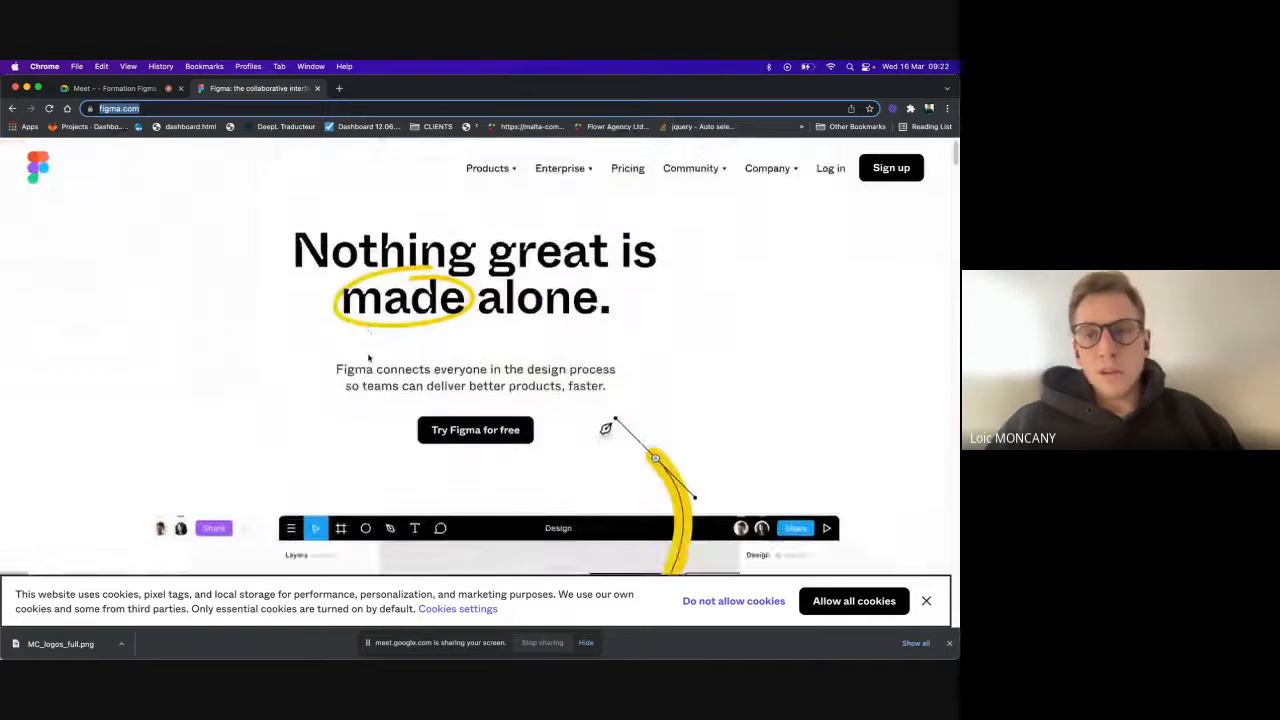
Step: Log in to the Figma website with the Google account
{"action": "left_click", "coordinate": [517, 196]}
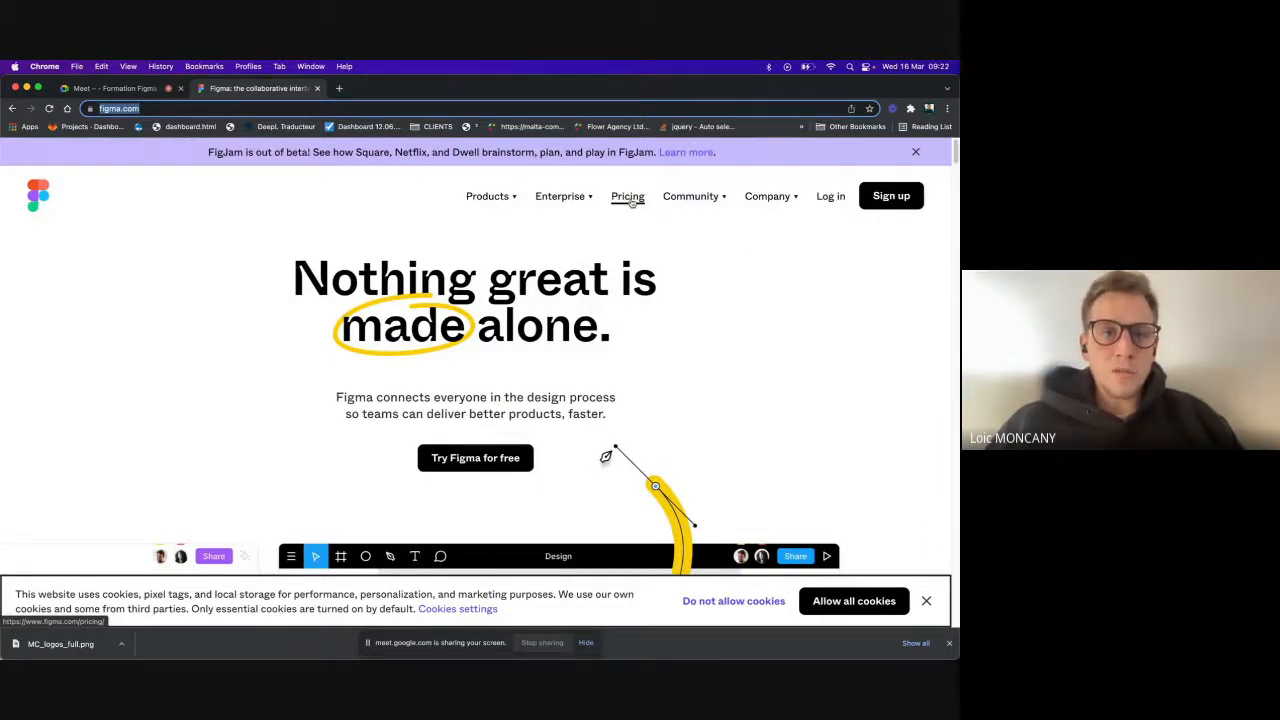
{"action": "left_click", "coordinate": [829, 199]}
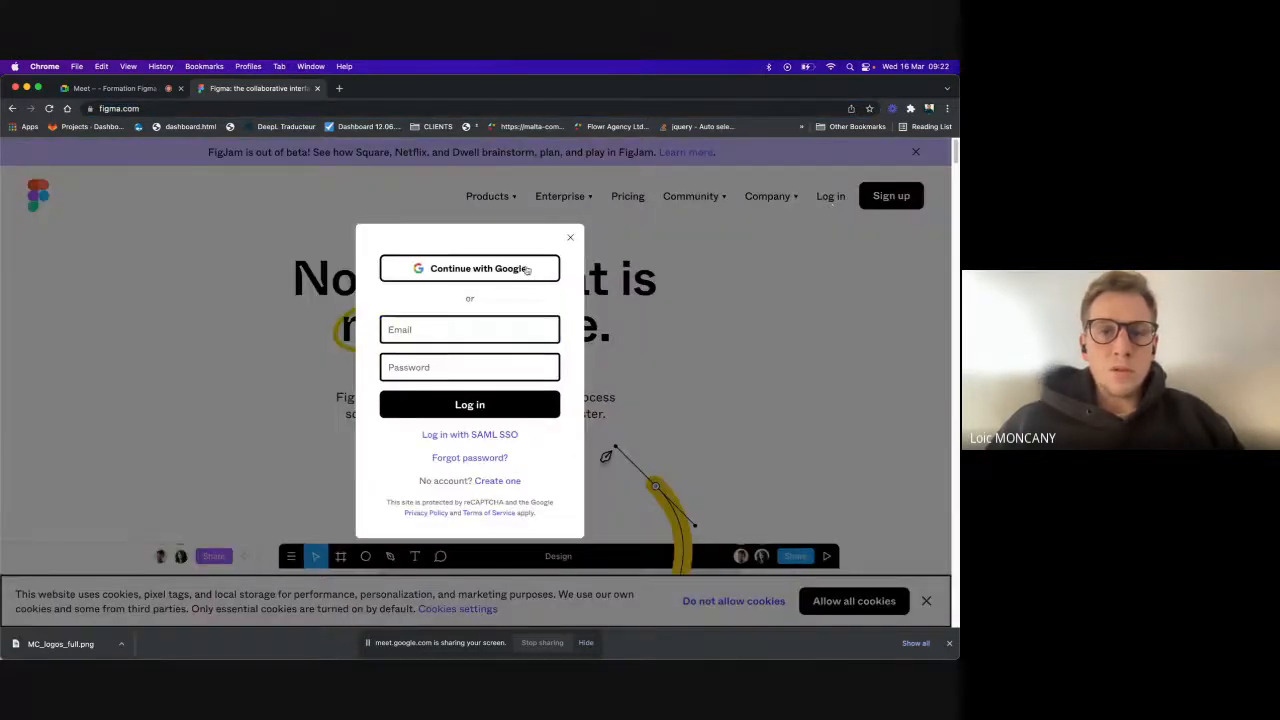
{"action": "left_click", "coordinate": [525, 266]}
{"action": "left_click", "coordinate": [108, 228]}
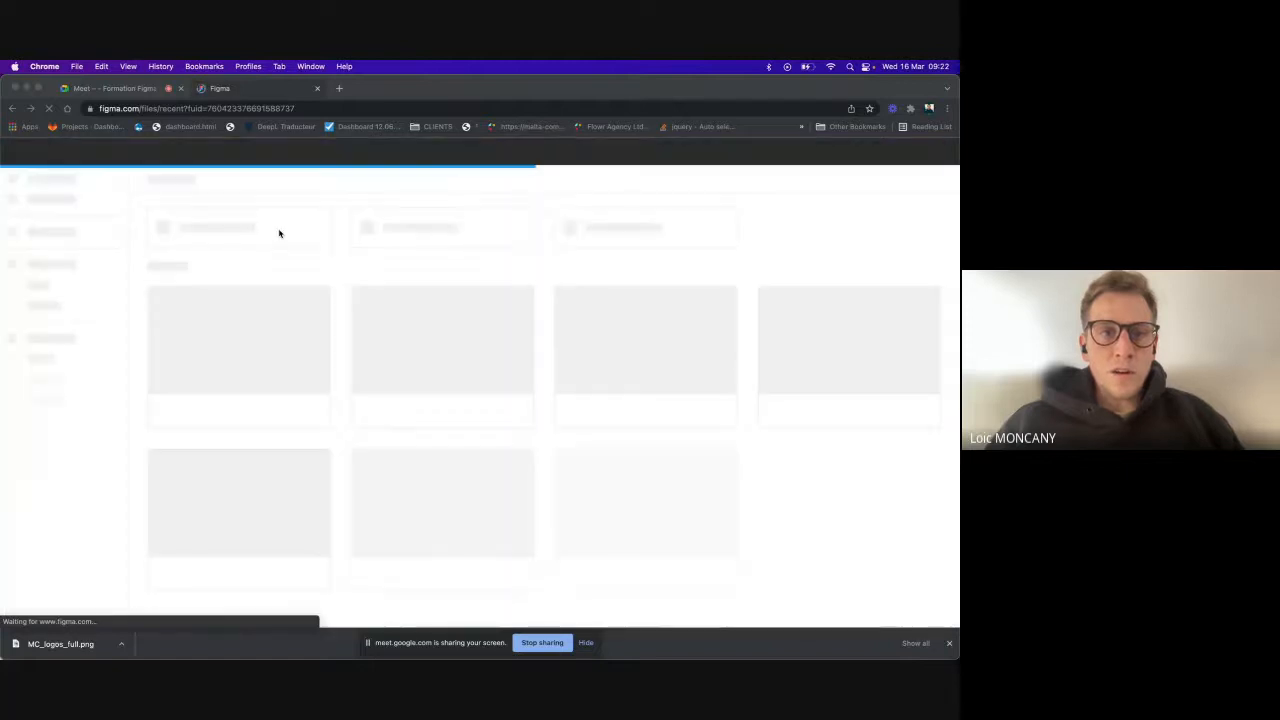
Step: Switch to the Figma desktop app and copy the share link of the Flowr - Brand Identity v2021 file
{"action": "key", "text": "super+Tab"}
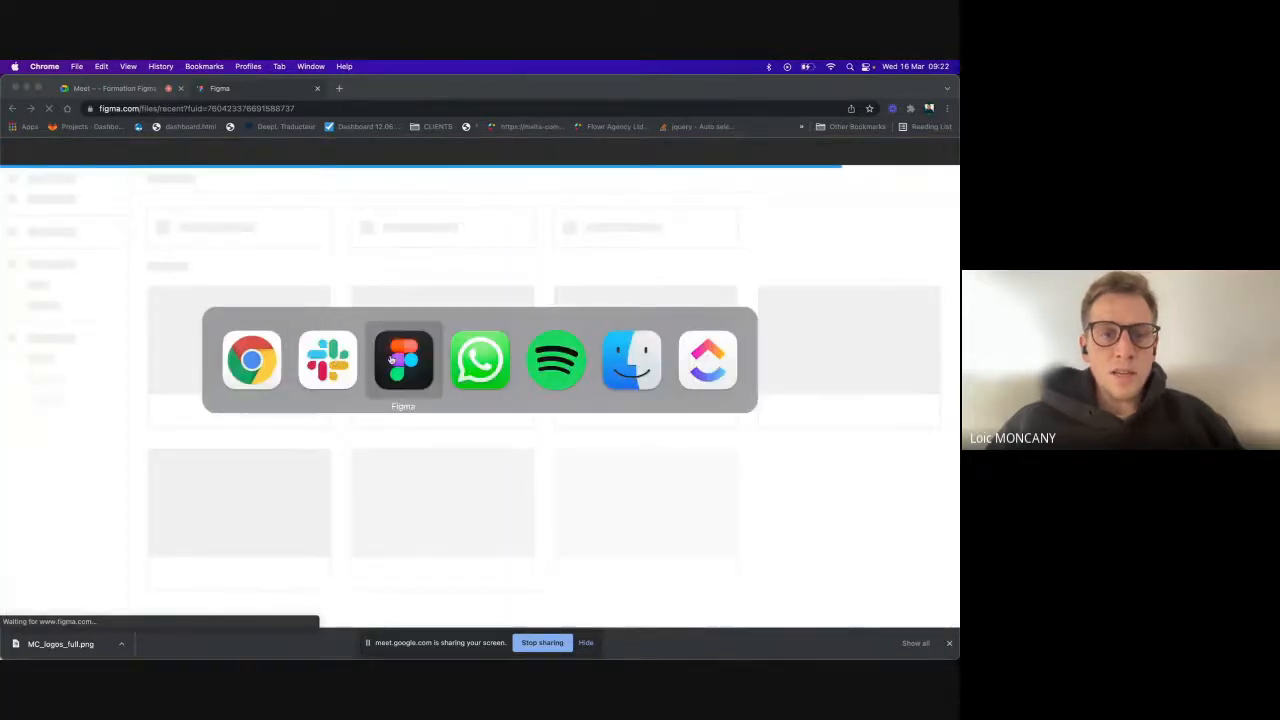
{"action": "left_click", "coordinate": [416, 356]}
{"action": "left_click", "coordinate": [849, 110]}
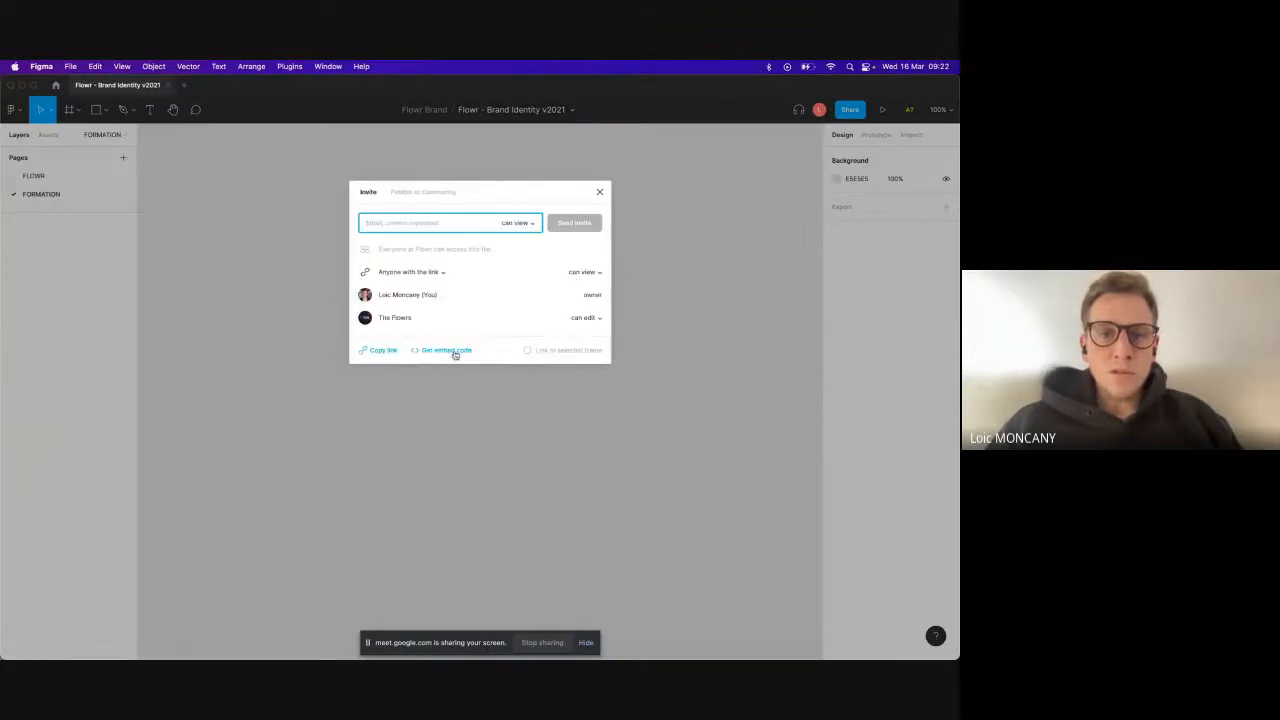
{"action": "left_click", "coordinate": [389, 352]}
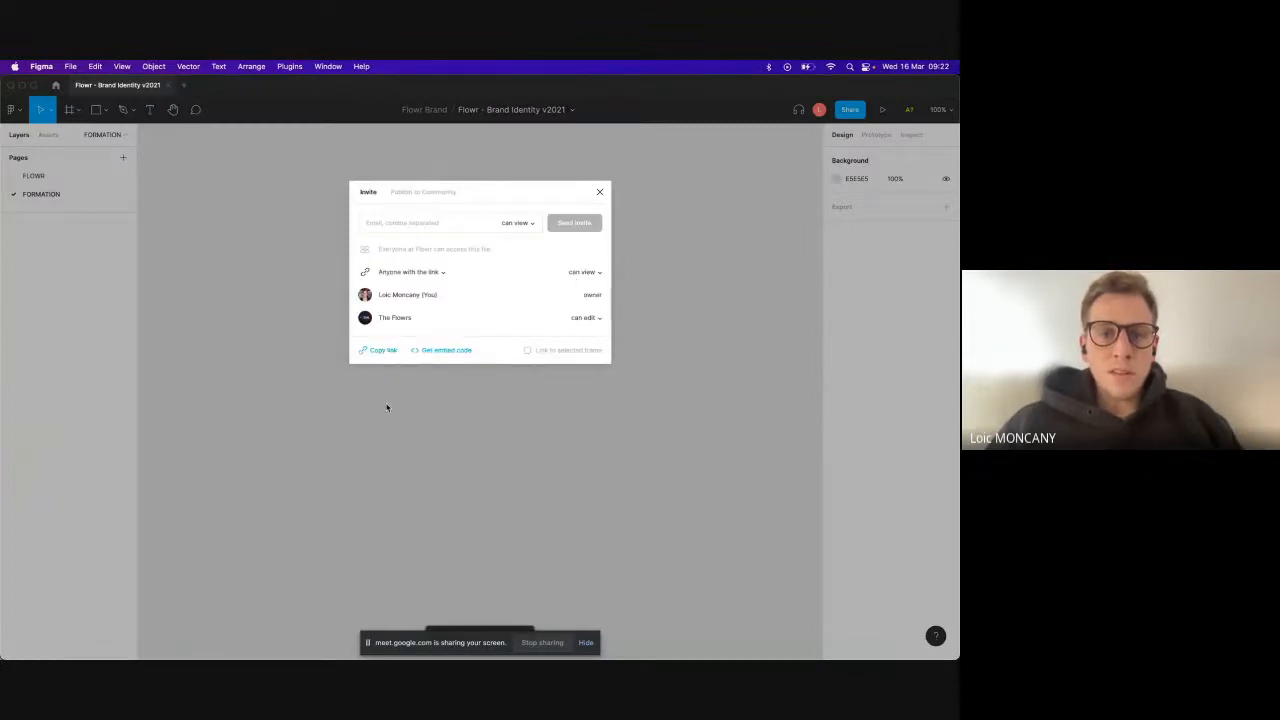
{"action": "left_click", "coordinate": [387, 407]}
Step: Switch to the Google Meet call in Chrome and send the copied file link in the call chat
{"action": "key", "text": "super+Tab"}
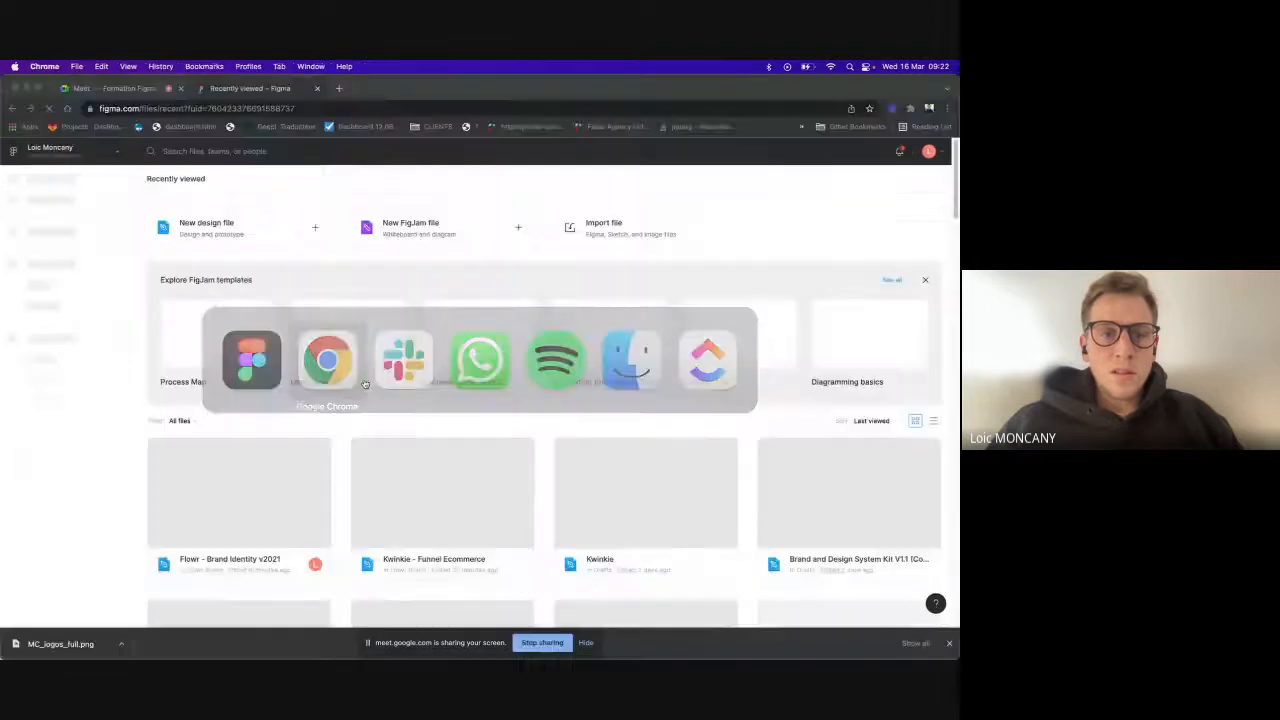
{"action": "left_click", "coordinate": [148, 90]}
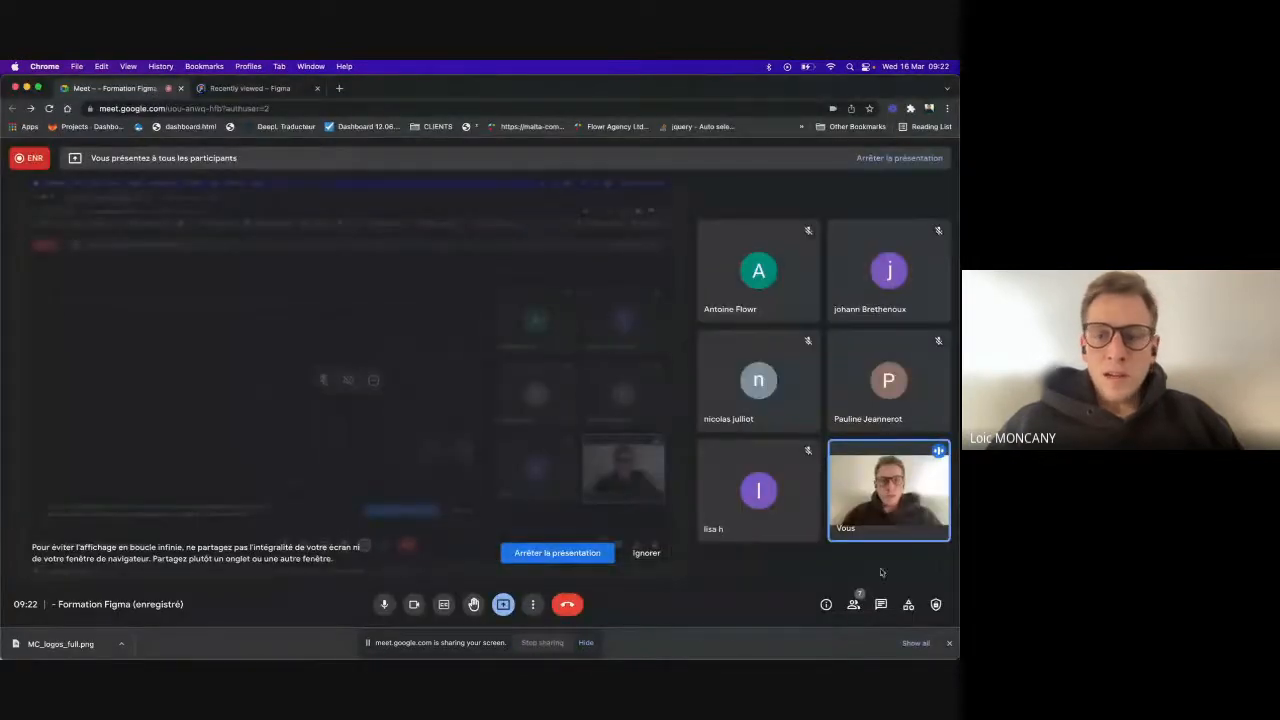
{"action": "left_click", "coordinate": [880, 605]}
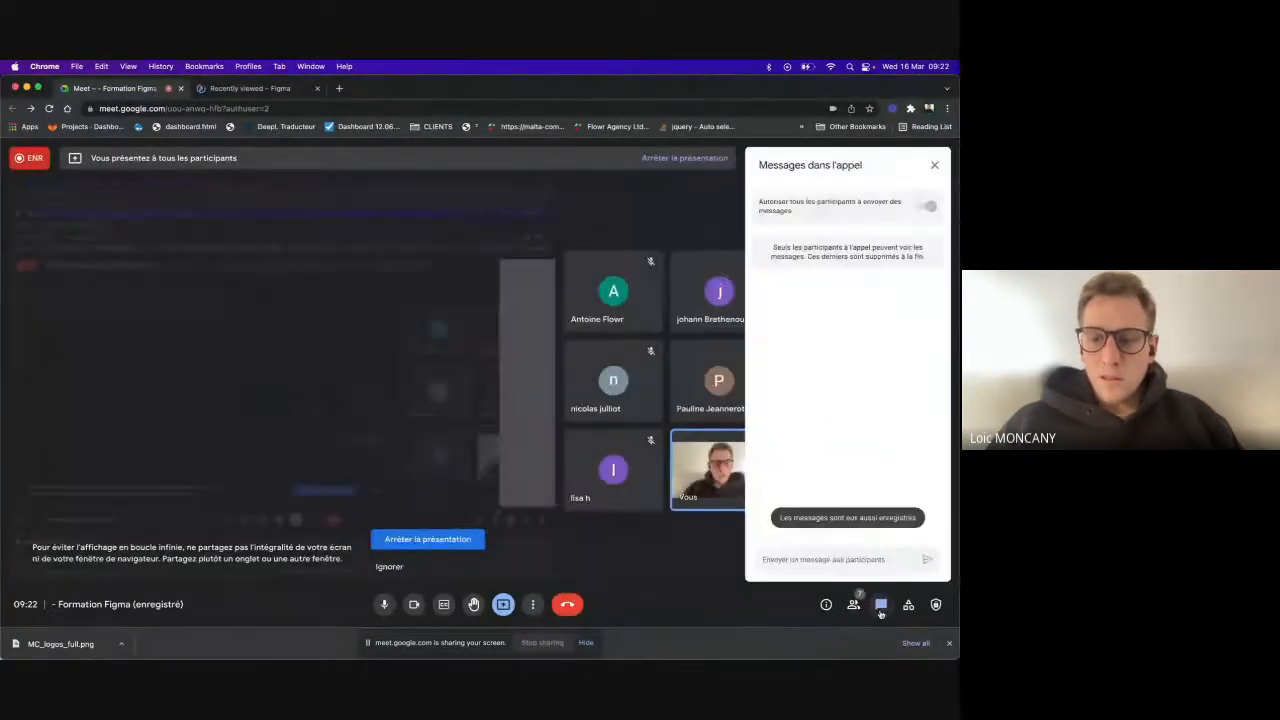
{"action": "left_click", "coordinate": [825, 560]}
{"action": "key", "text": "super+v"}
{"action": "key", "text": "Return"}
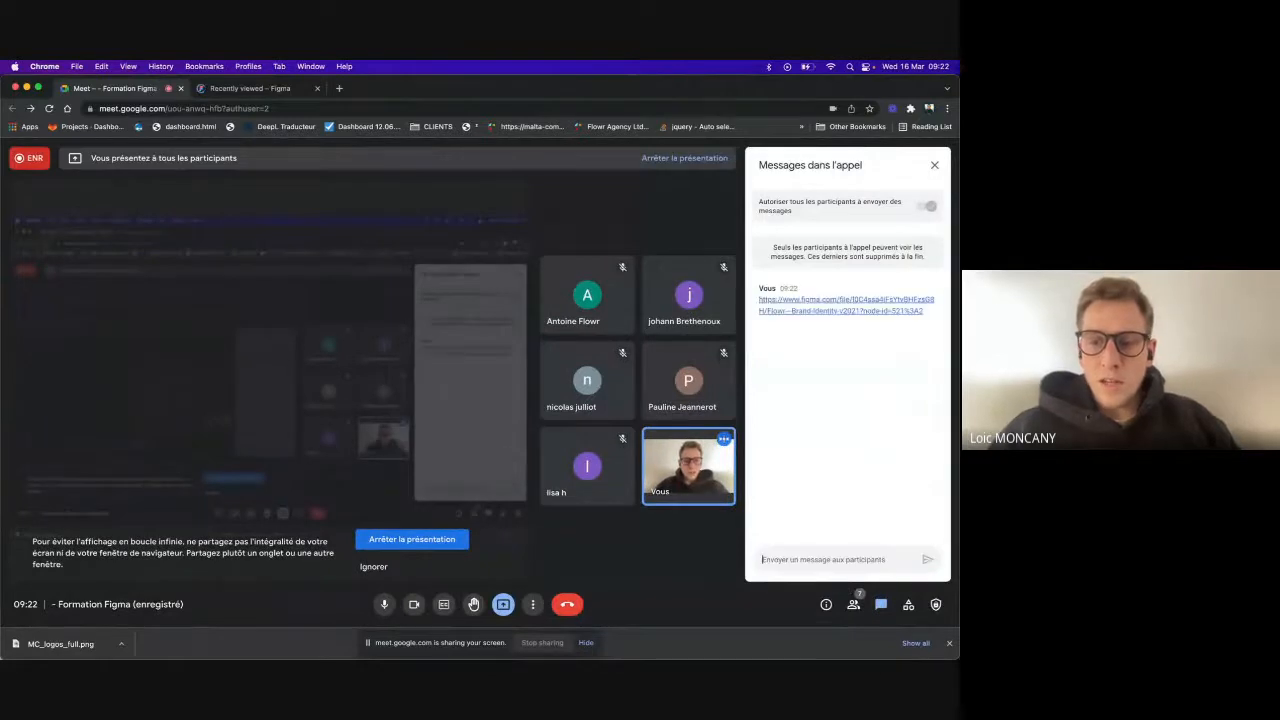
Step: Switch back to the Figma desktop app and check the sharing dialog of the brand identity file
{"action": "key", "text": "super+Tab"}
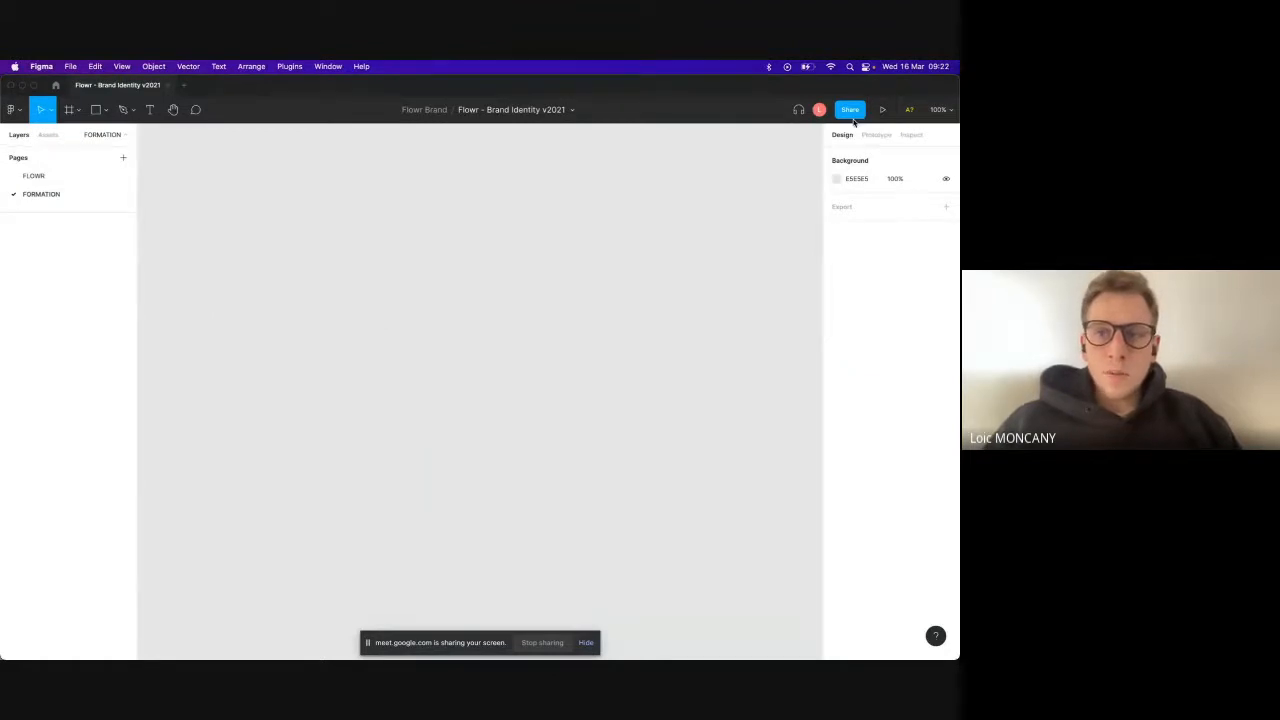
{"action": "left_click", "coordinate": [848, 110]}
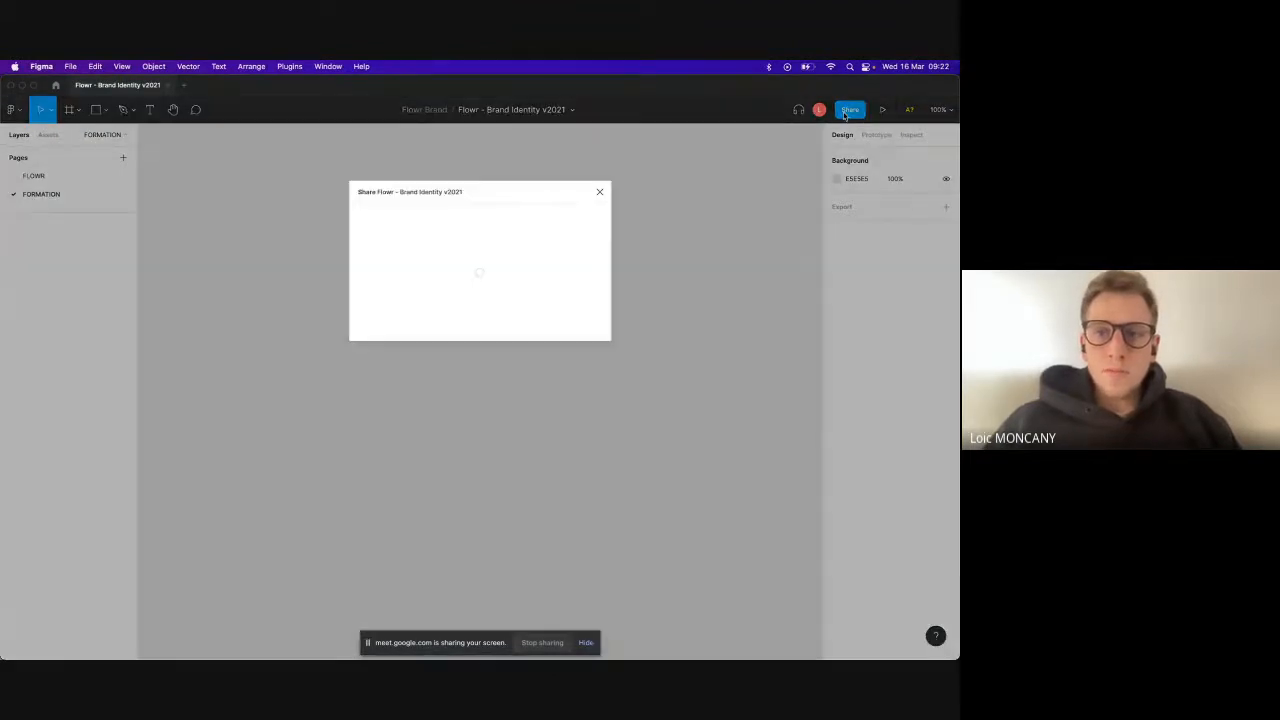
{"action": "left_click", "coordinate": [601, 193]}
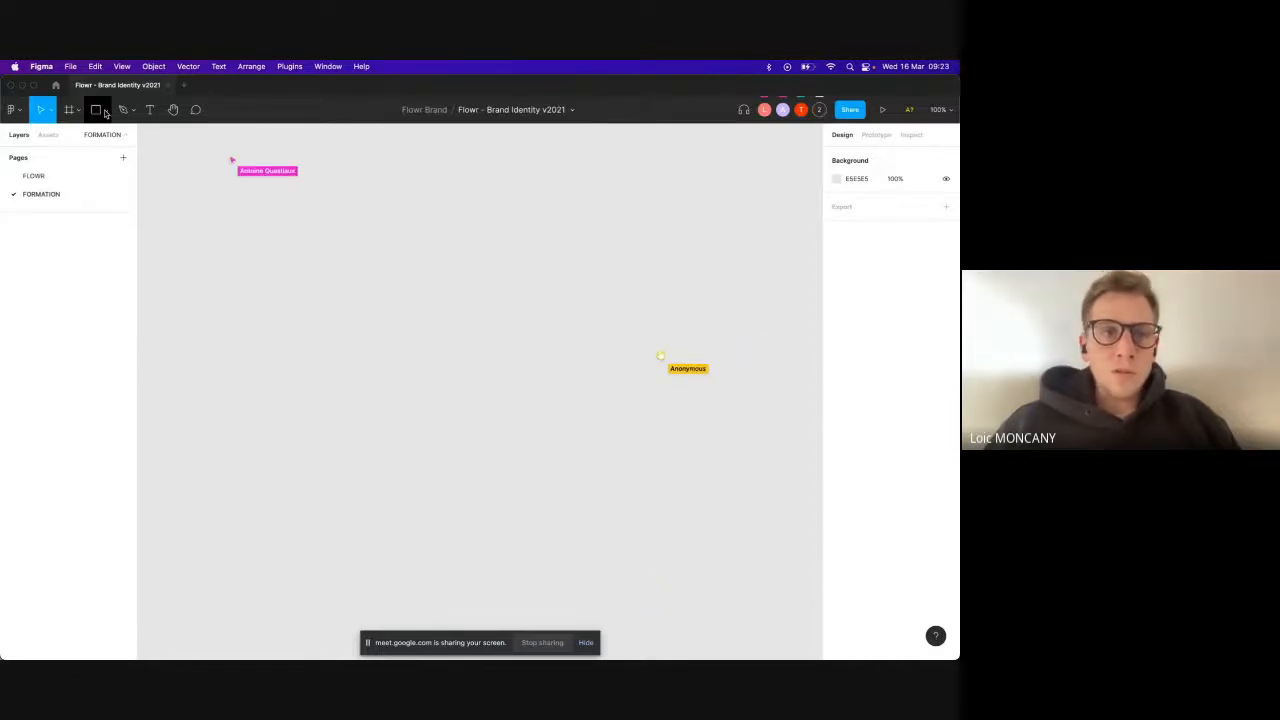
Step: Draw a text box about 590 by 195 on the FORMATION page and fill it with "LJKSDJNFJKNDKJFNKDJNFFN"
{"action": "left_click", "coordinate": [152, 110]}
{"action": "left_click_drag", "start_coordinate": [269, 232], "coordinate": [609, 343]}
{"action": "type", "text": "LJKSD.JNFJKNDKJFNKDJNFFN"}
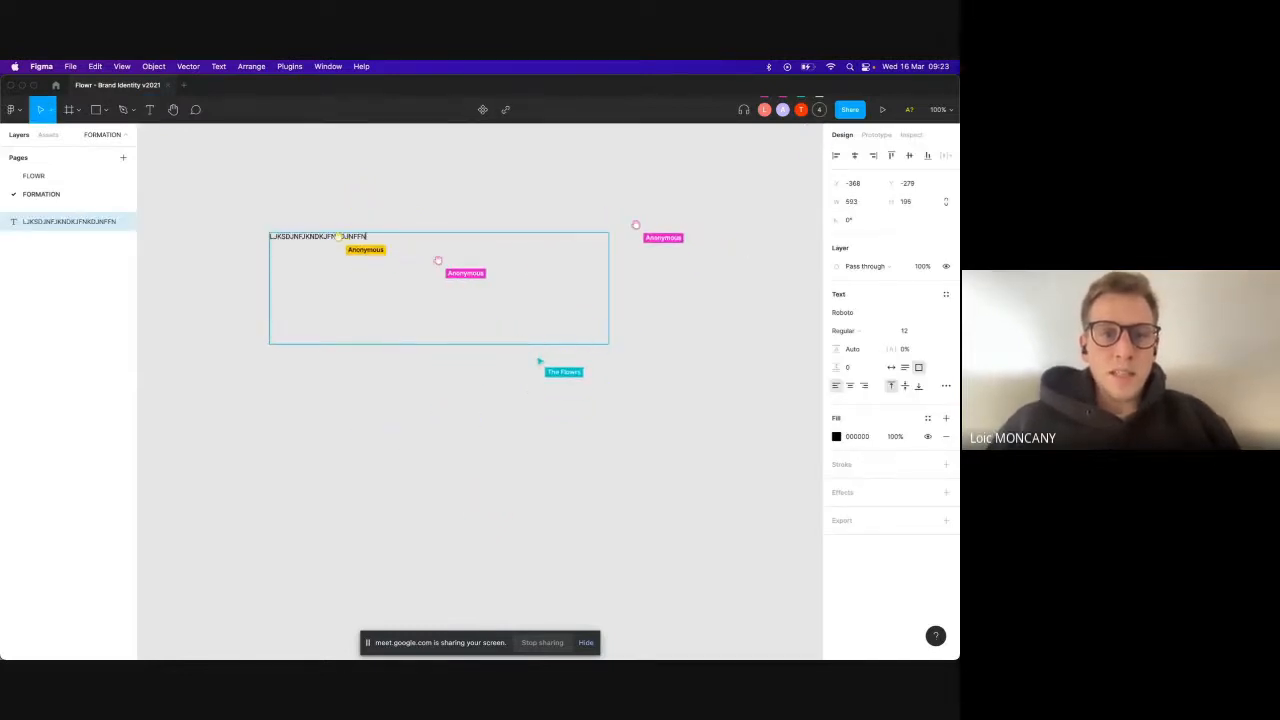
Step: Finish editing the text and draw a rectangle about 923 by 609 over it on the FORMATION page
{"action": "key", "text": "Escape"}
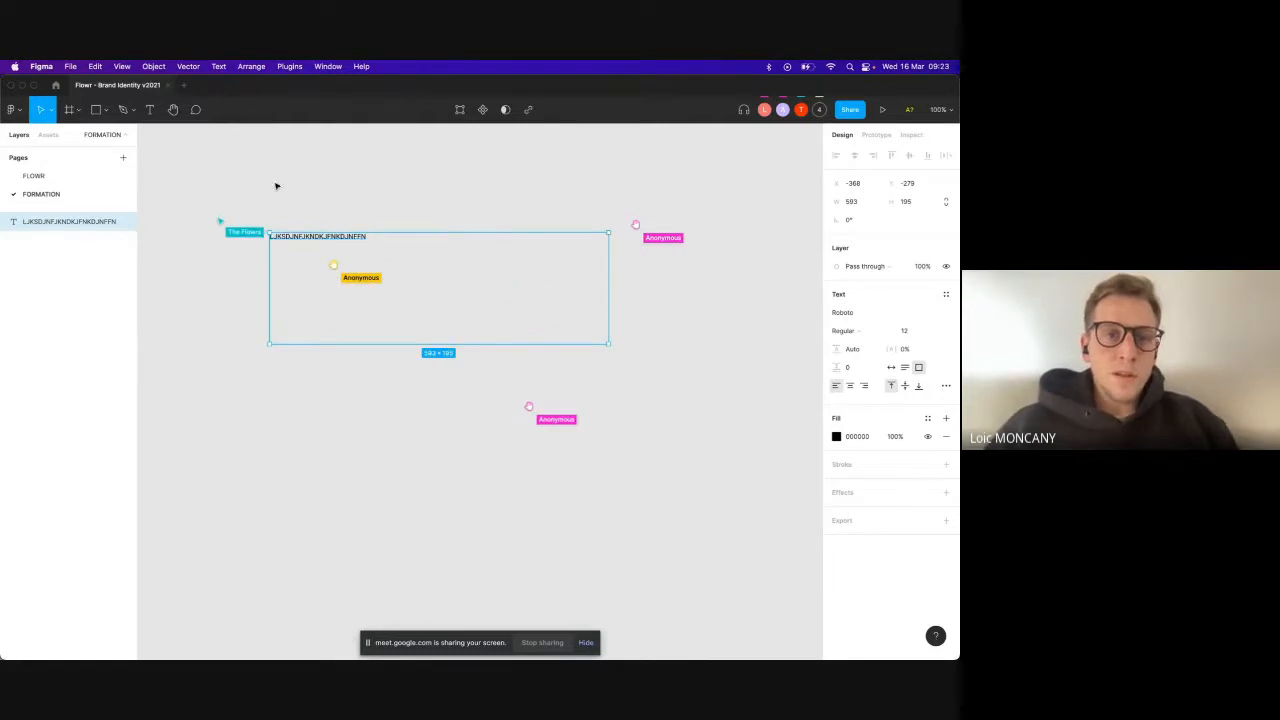
{"action": "left_click", "coordinate": [95, 107]}
{"action": "left_click_drag", "start_coordinate": [237, 218], "coordinate": [765, 566]}
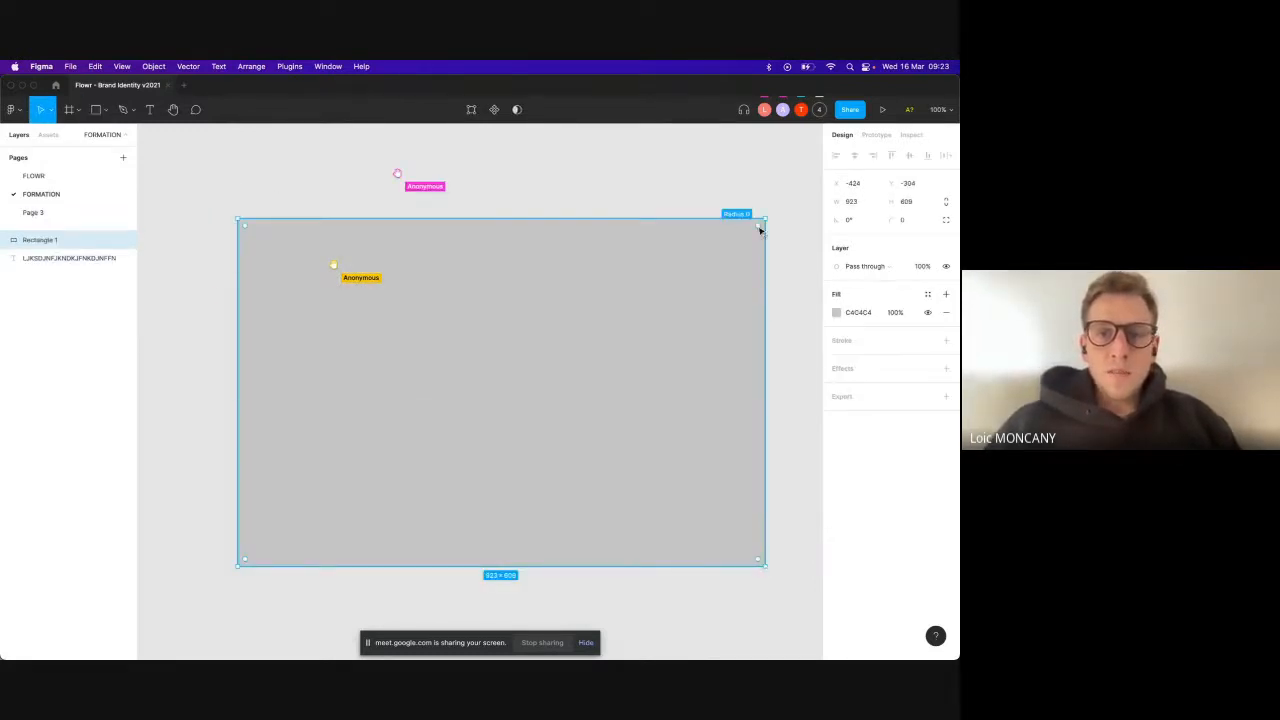
Step: Resize the rectangle to about 366 by 228 below the text line and delete it
{"action": "left_click_drag", "start_coordinate": [763, 217], "coordinate": [633, 305]}
{"action": "left_click_drag", "start_coordinate": [505, 378], "coordinate": [464, 288]}
{"action": "left_click_drag", "start_coordinate": [590, 266], "coordinate": [403, 251]}
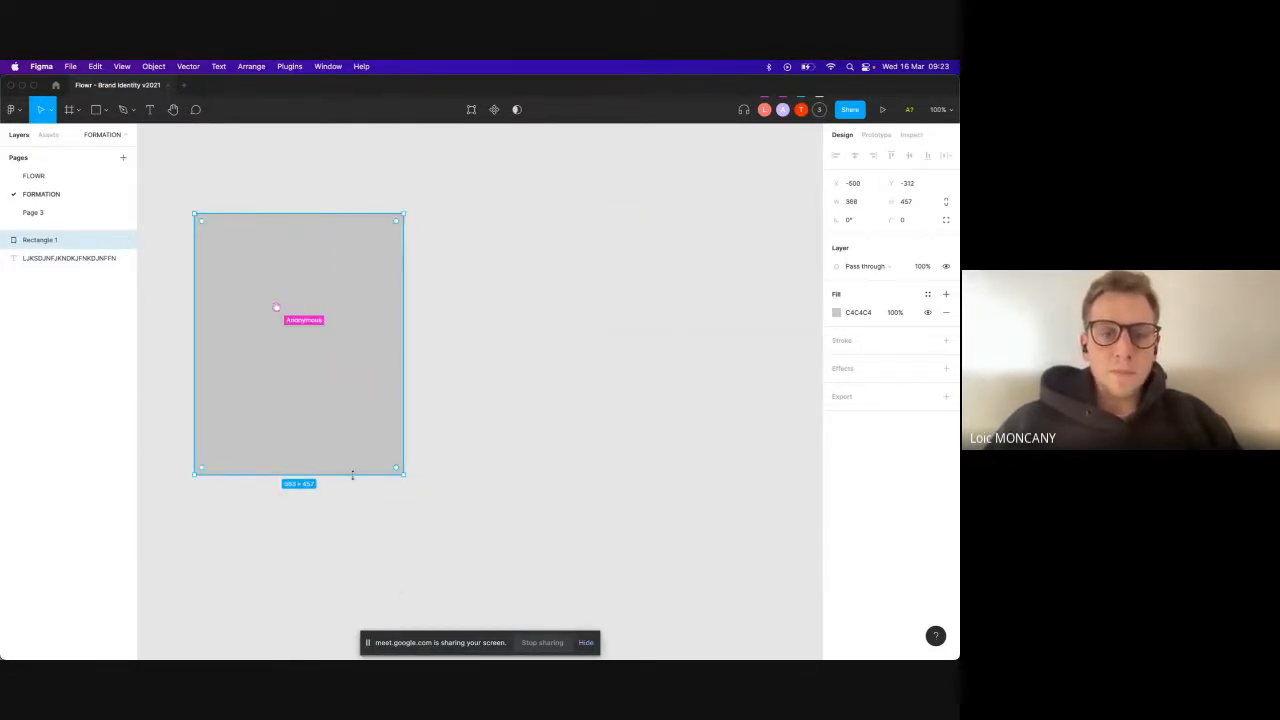
{"action": "left_click_drag", "start_coordinate": [352, 475], "coordinate": [374, 341]}
{"action": "left_click_drag", "start_coordinate": [369, 246], "coordinate": [466, 312]}
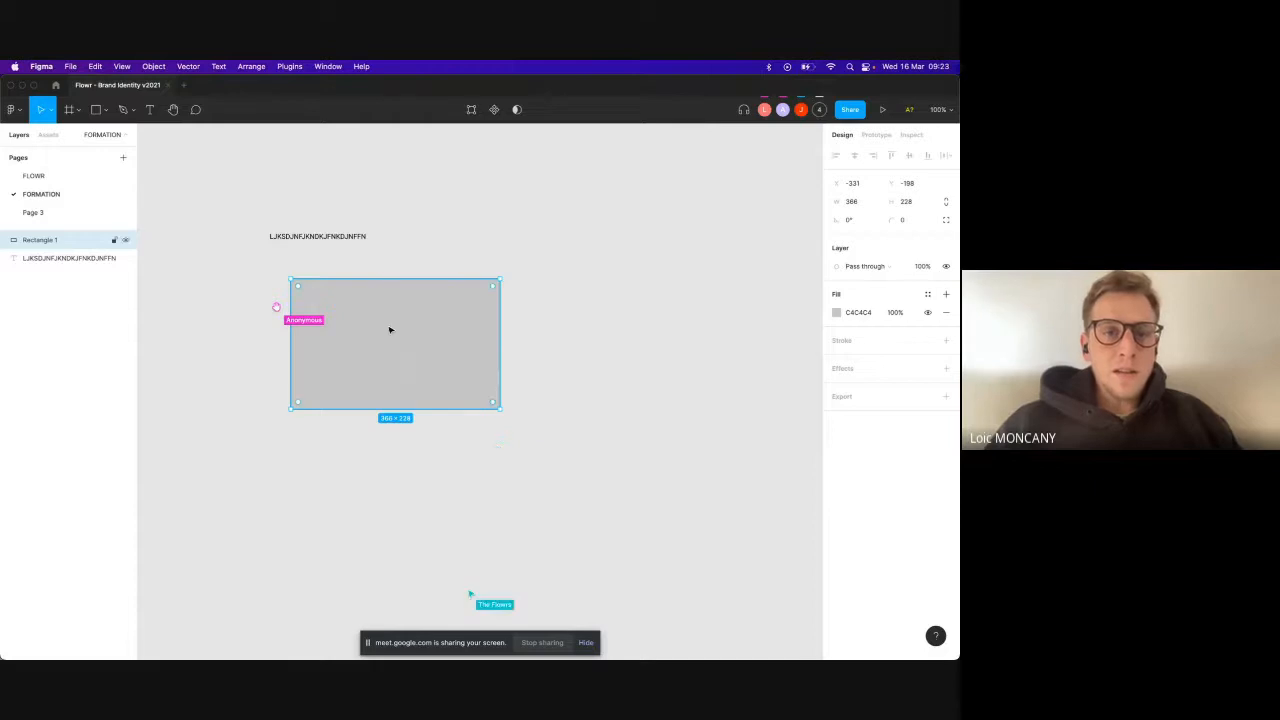
{"action": "key", "text": "Delete"}
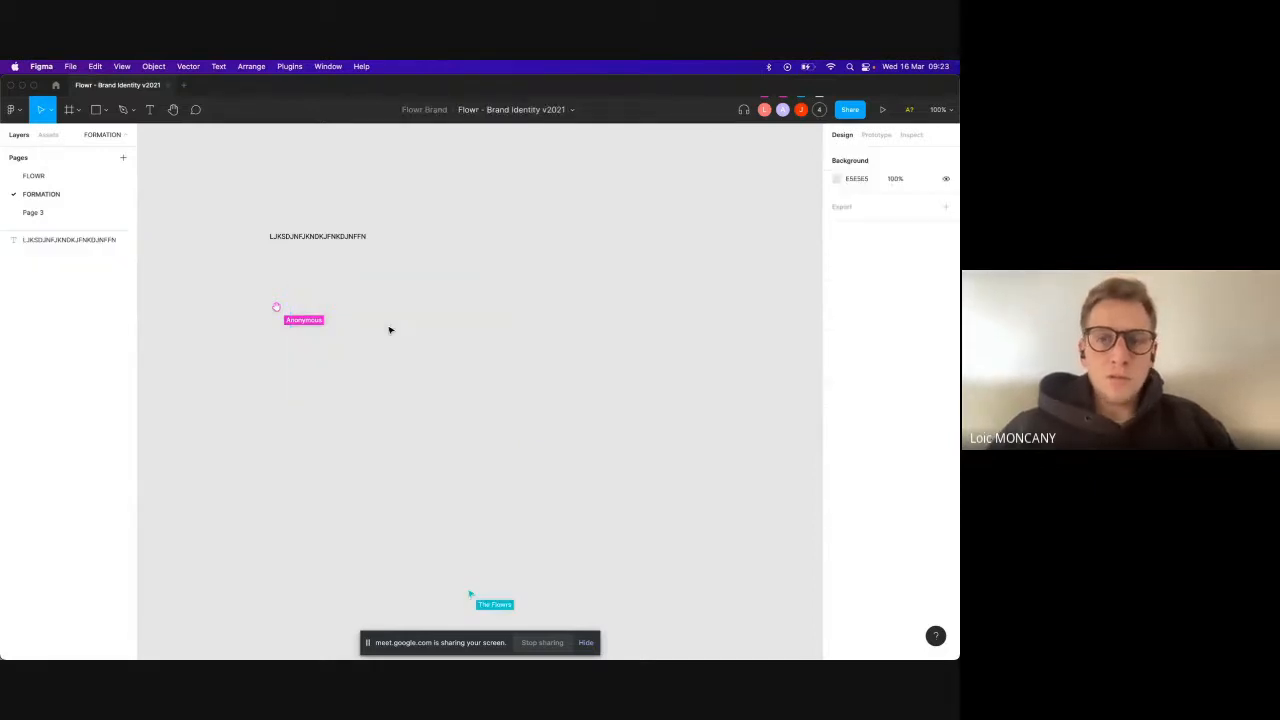
Step: Switch to Chrome, open the copied Flowr - Brand Identity v2021 link in a new tab, and close that tab
{"action": "key", "text": "super+Tab"}
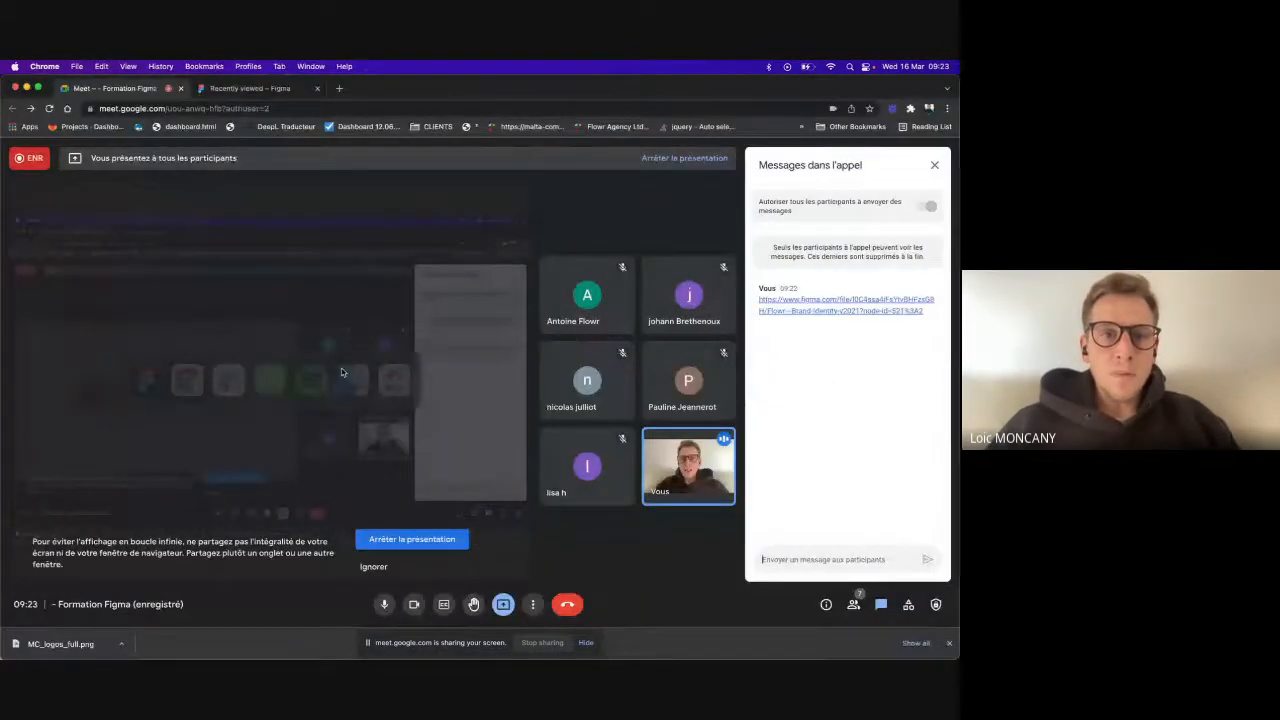
{"action": "left_click", "coordinate": [339, 88]}
{"action": "key", "text": "super+v"}
{"action": "key", "text": "Return"}
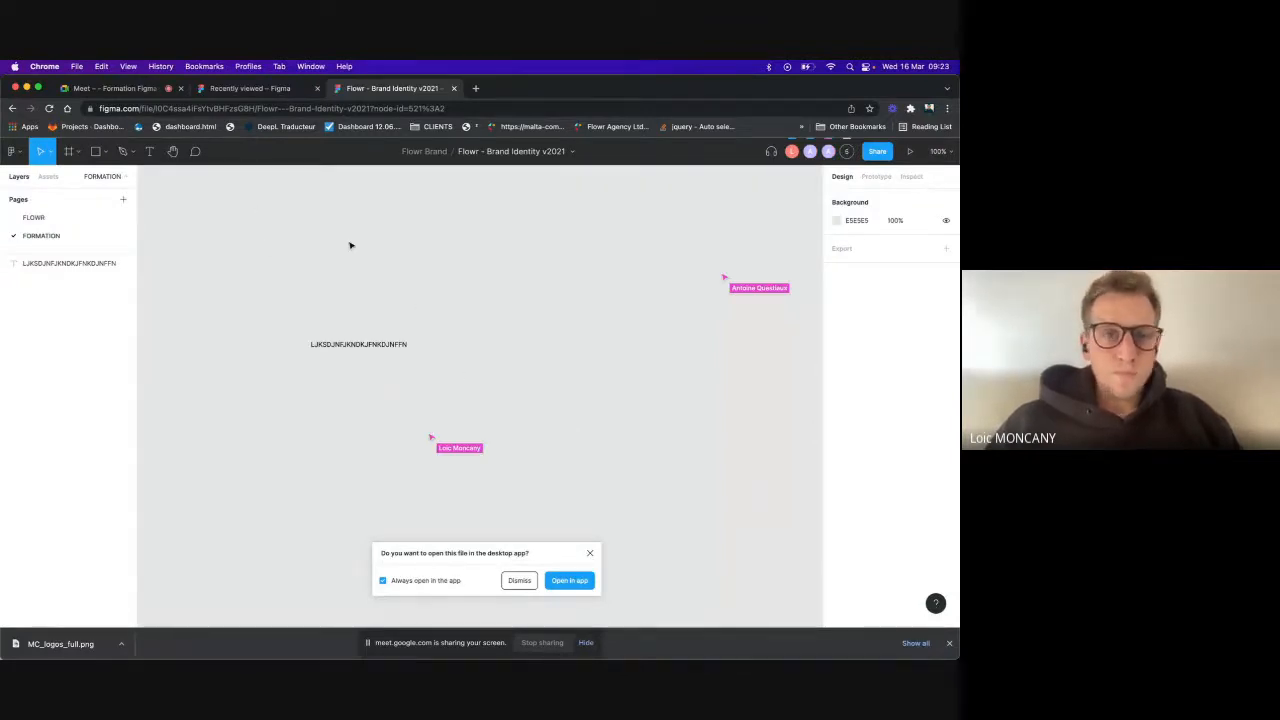
{"action": "key", "text": "super+w"}
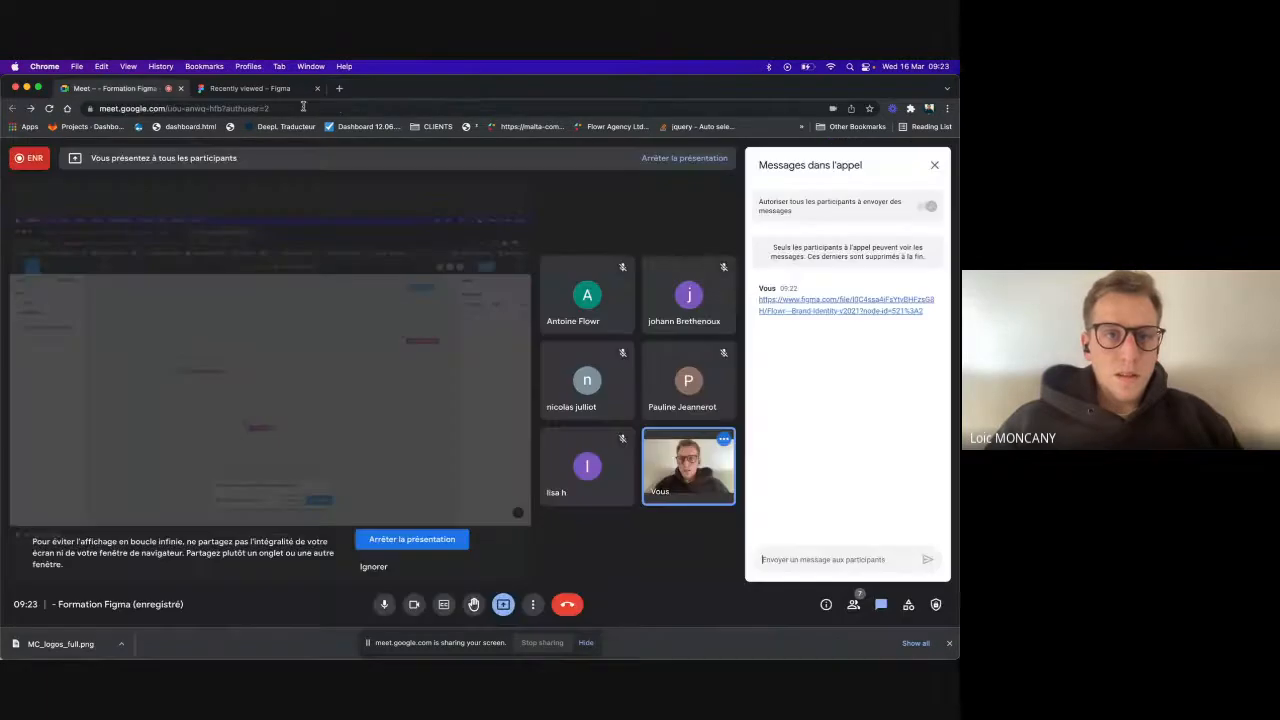
Step: Switch back to the Figma desktop app and delete the text box on the FORMATION page
{"action": "key", "text": "super+Tab"}
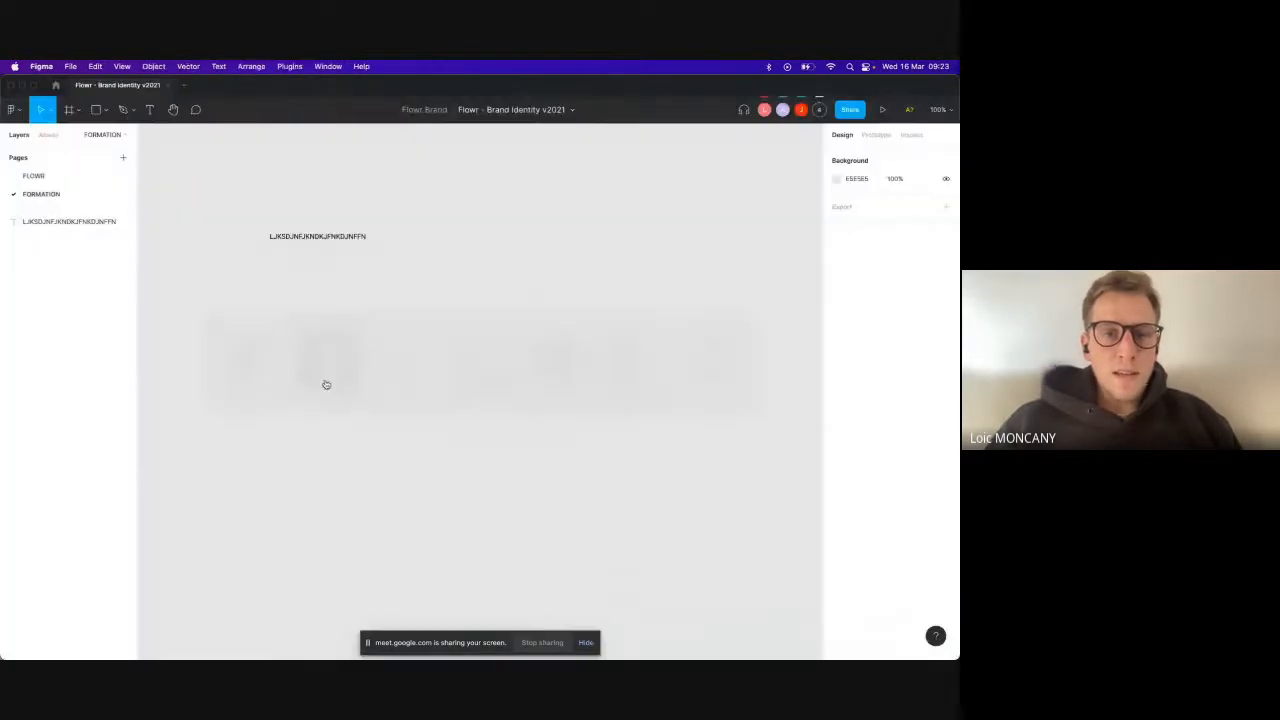
{"action": "left_click", "coordinate": [341, 236]}
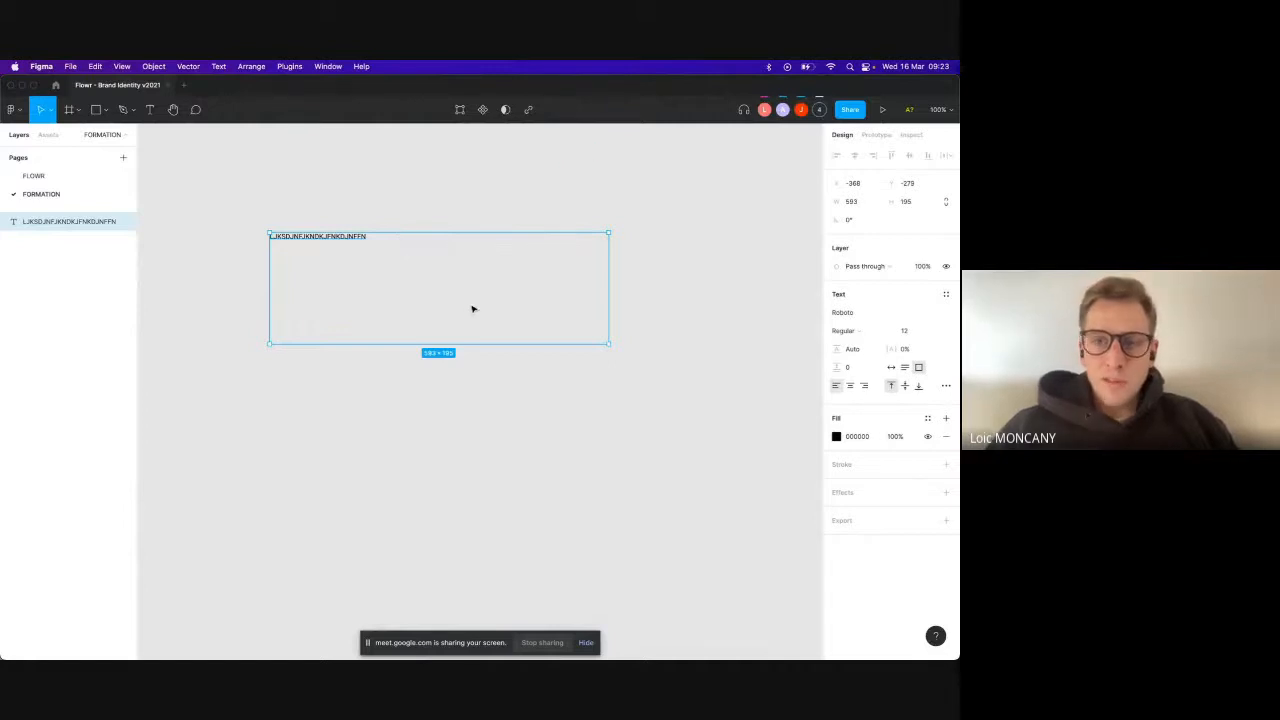
{"action": "key", "text": "Delete"}
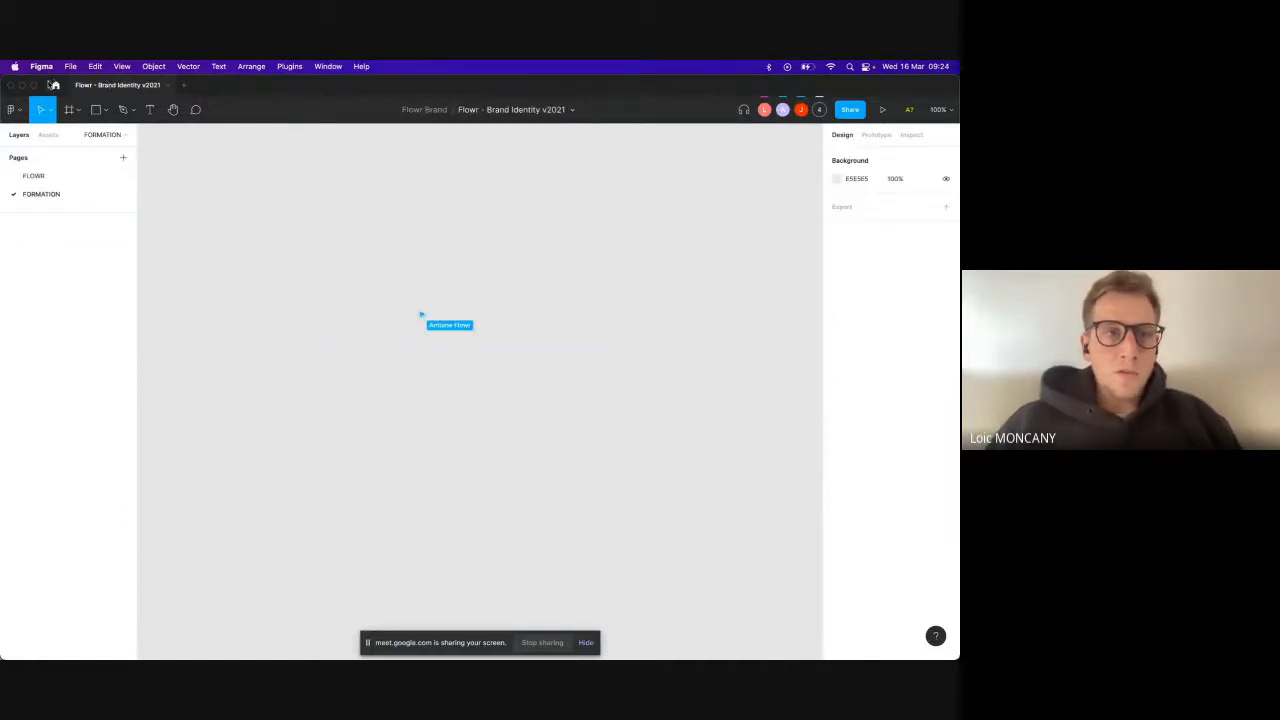
Step: Go to the home view and look over the files in the Flowr Brand project
{"action": "left_click", "coordinate": [55, 85]}
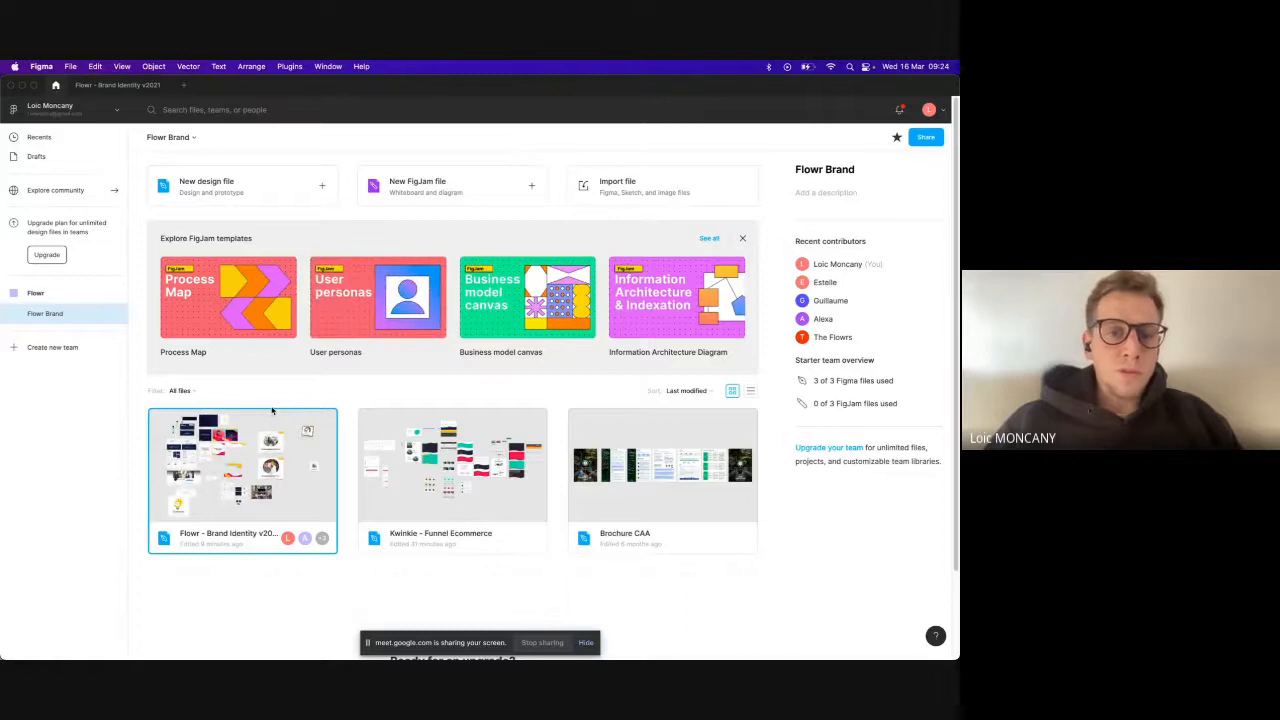
{"action": "scroll", "coordinate": [528, 523], "scroll_direction": "down", "scroll_amount": 2}
{"action": "scroll", "coordinate": [528, 523], "scroll_direction": "up", "scroll_amount": 2}
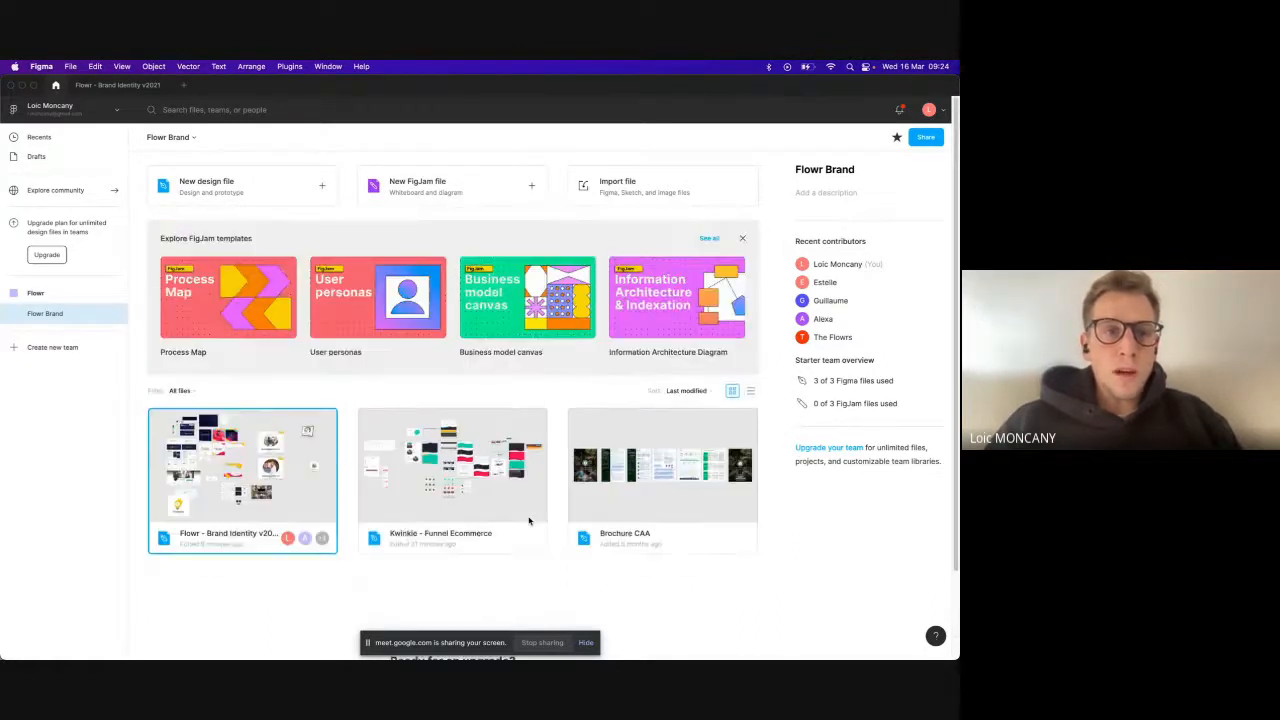
Step: Show the recently viewed files and browse through the list of recent designs
{"action": "left_click", "coordinate": [47, 136]}
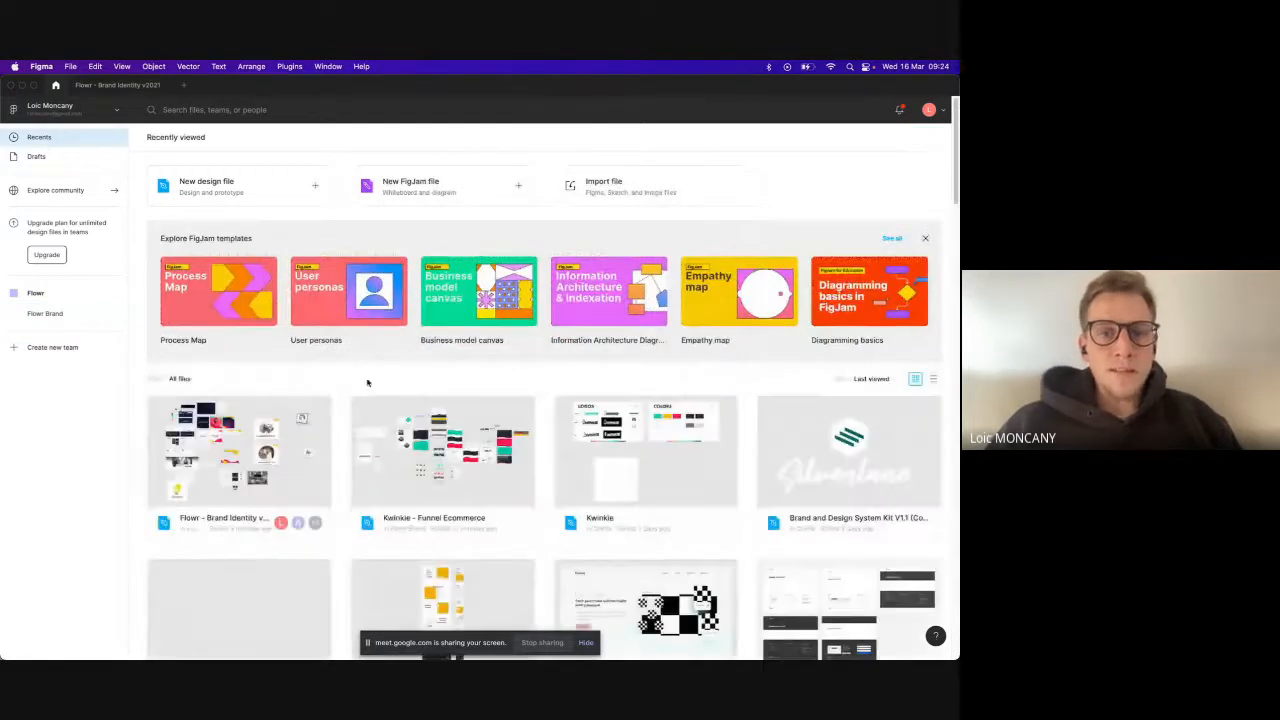
{"action": "scroll", "coordinate": [360, 382], "scroll_direction": "down", "scroll_amount": 5}
{"action": "scroll", "coordinate": [353, 385], "scroll_direction": "down", "scroll_amount": 5}
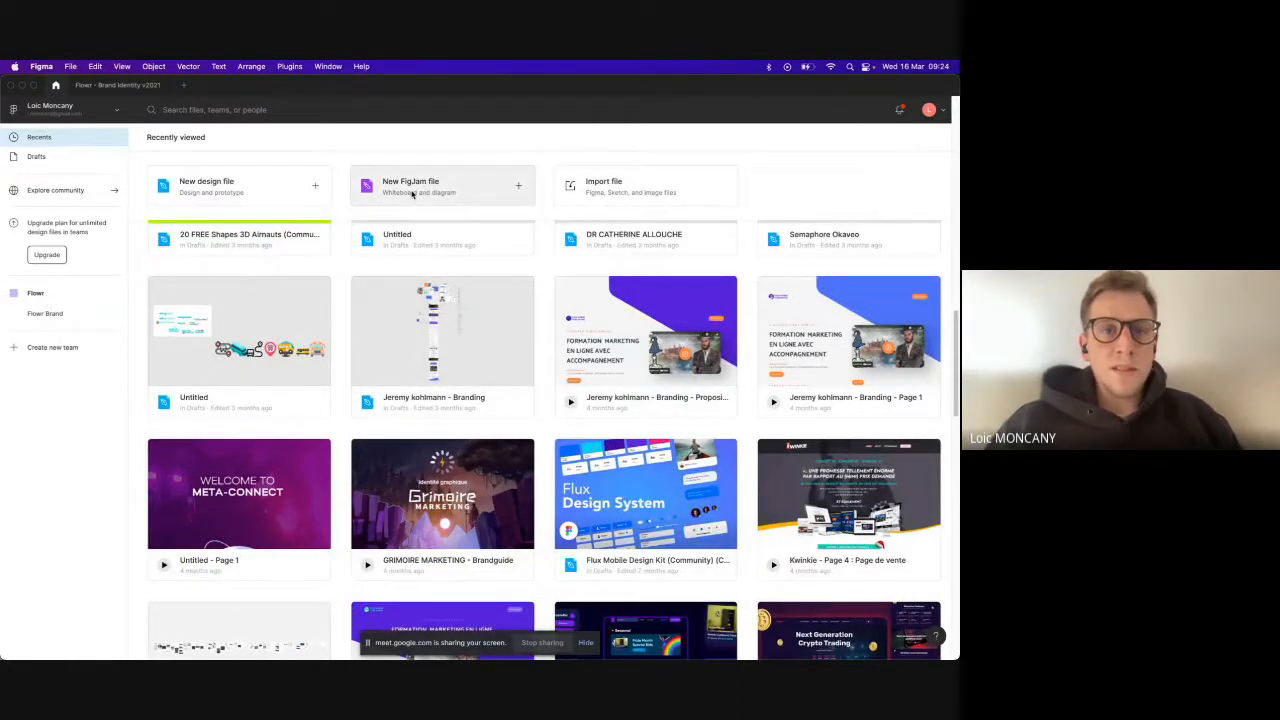
{"action": "scroll", "coordinate": [205, 293], "scroll_direction": "up", "scroll_amount": 3}
{"action": "scroll", "coordinate": [205, 293], "scroll_direction": "up", "scroll_amount": 5}
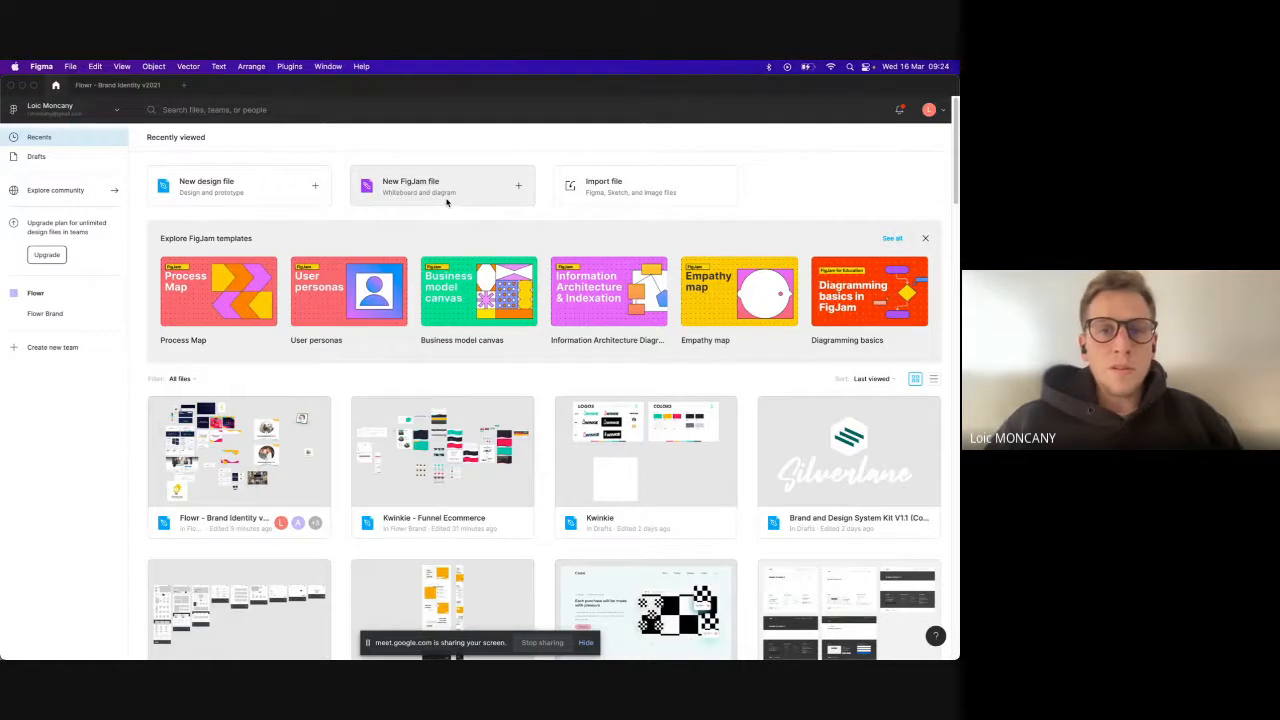
Step: Create a new FigJam file and switch its marker to the highlighter
{"action": "left_click", "coordinate": [447, 202]}
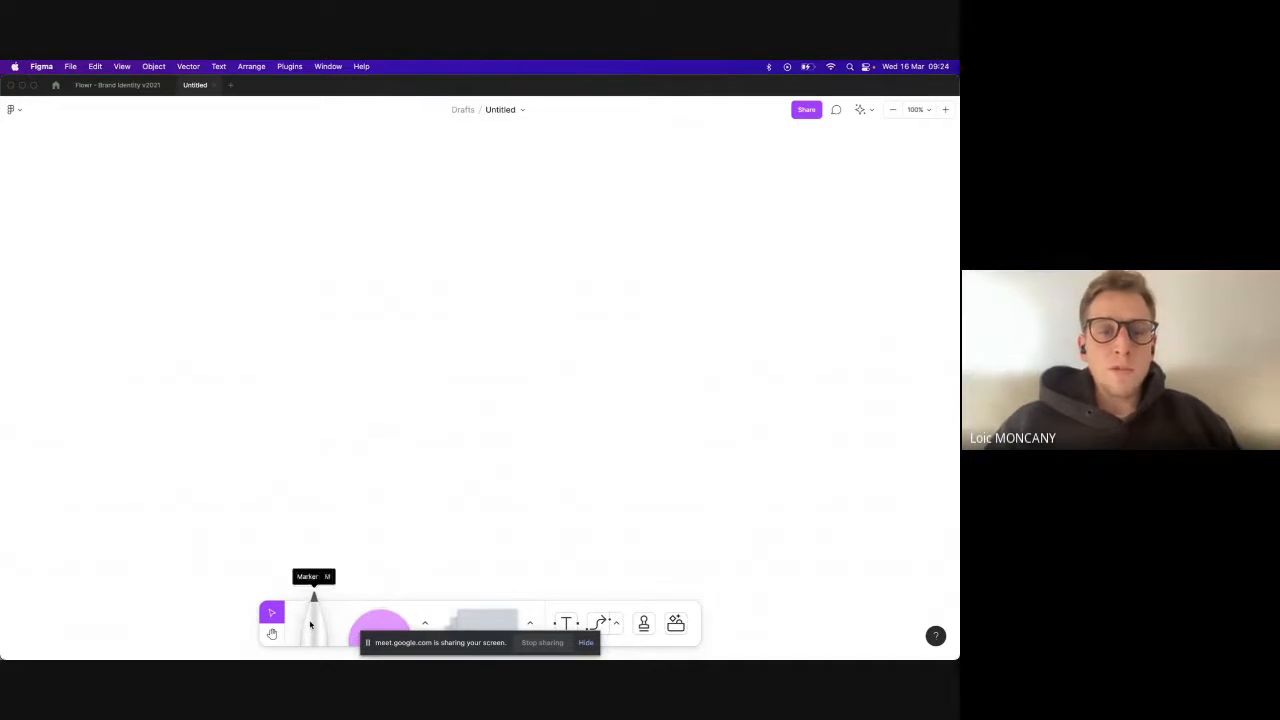
{"action": "left_click", "coordinate": [311, 625]}
{"action": "left_click", "coordinate": [352, 598]}
{"action": "left_click", "coordinate": [379, 620]}
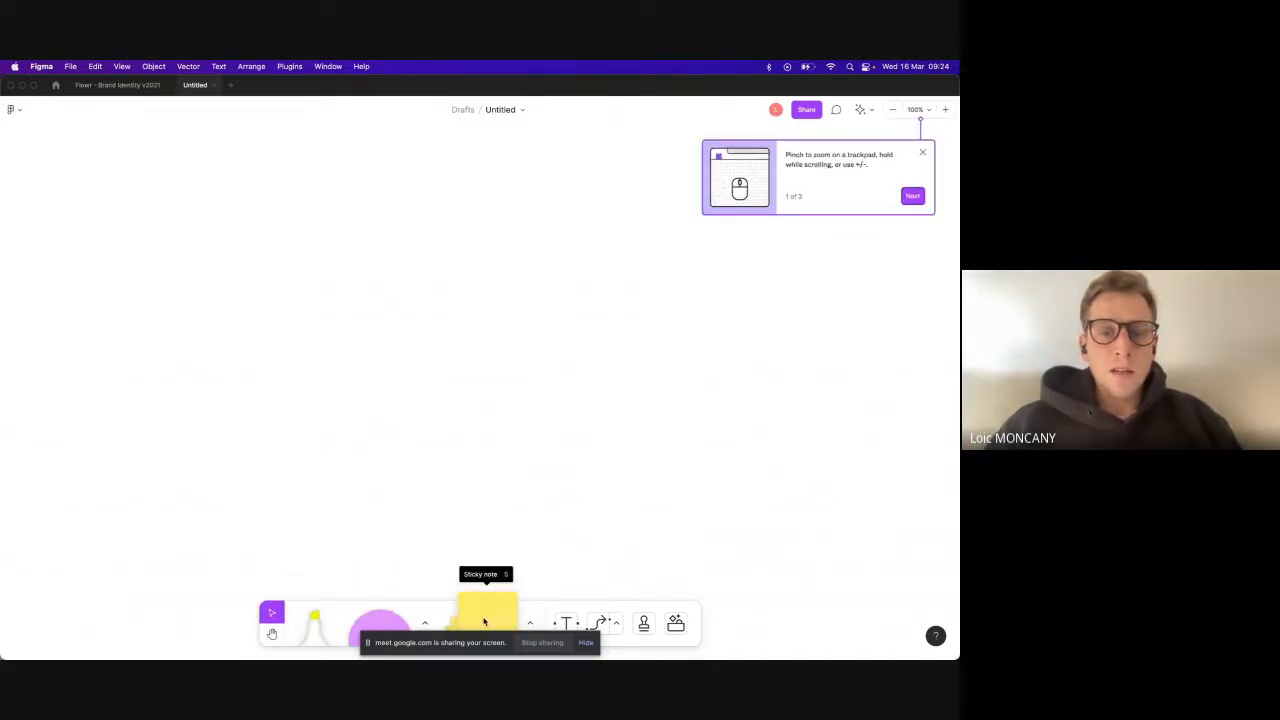
Step: Place an empty yellow sticky note on the FigJam board and scribble beside it with the yellow highlighter
{"action": "left_click", "coordinate": [483, 619]}
{"action": "left_click", "coordinate": [152, 328]}
{"action": "left_click", "coordinate": [300, 307]}
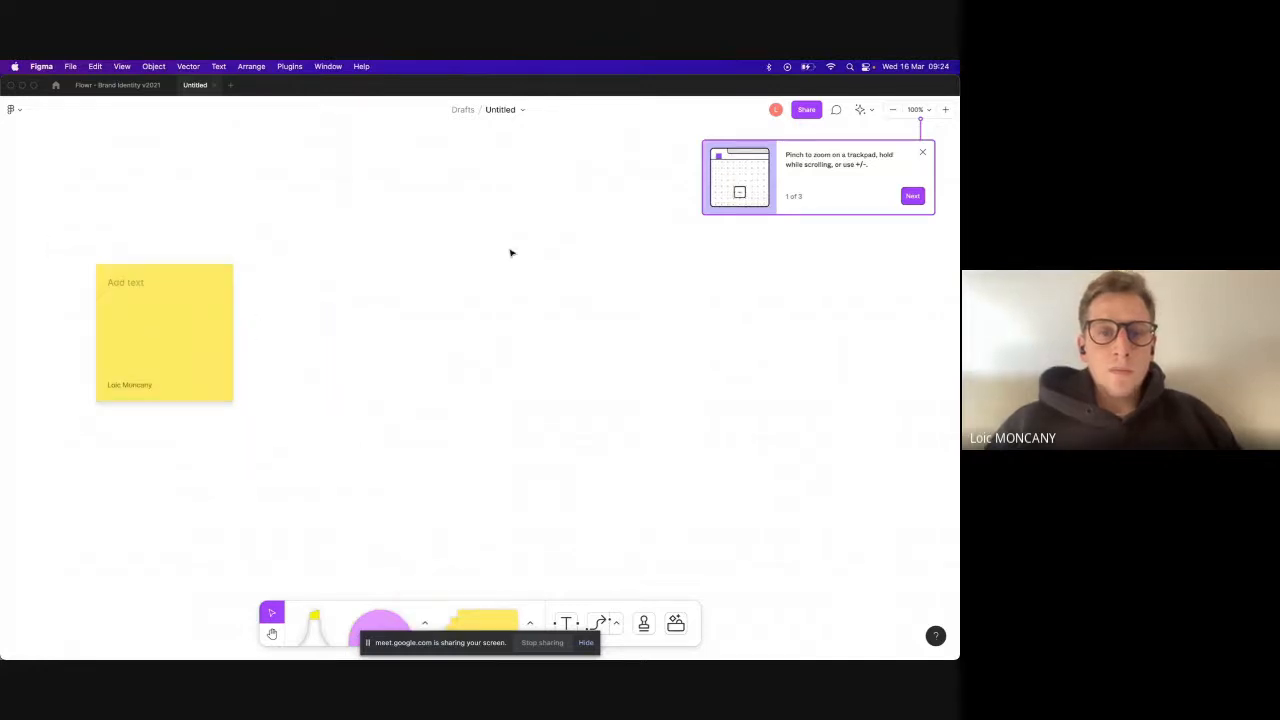
{"action": "left_click", "coordinate": [325, 633]}
{"action": "mouse_move", "coordinate": [306, 408]}
{"action": "left_mouse_down"}
{"action": "mouse_move", "coordinate": [483, 254]}
{"action": "mouse_move", "coordinate": [500, 327]}
{"action": "mouse_move", "coordinate": [546, 327]}
{"action": "mouse_move", "coordinate": [408, 293]}
{"action": "mouse_move", "coordinate": [377, 272]}
{"action": "mouse_move", "coordinate": [278, 269]}
{"action": "mouse_move", "coordinate": [475, 344]}
{"action": "mouse_move", "coordinate": [478, 420]}
{"action": "mouse_move", "coordinate": [469, 389]}
{"action": "left_mouse_up"}
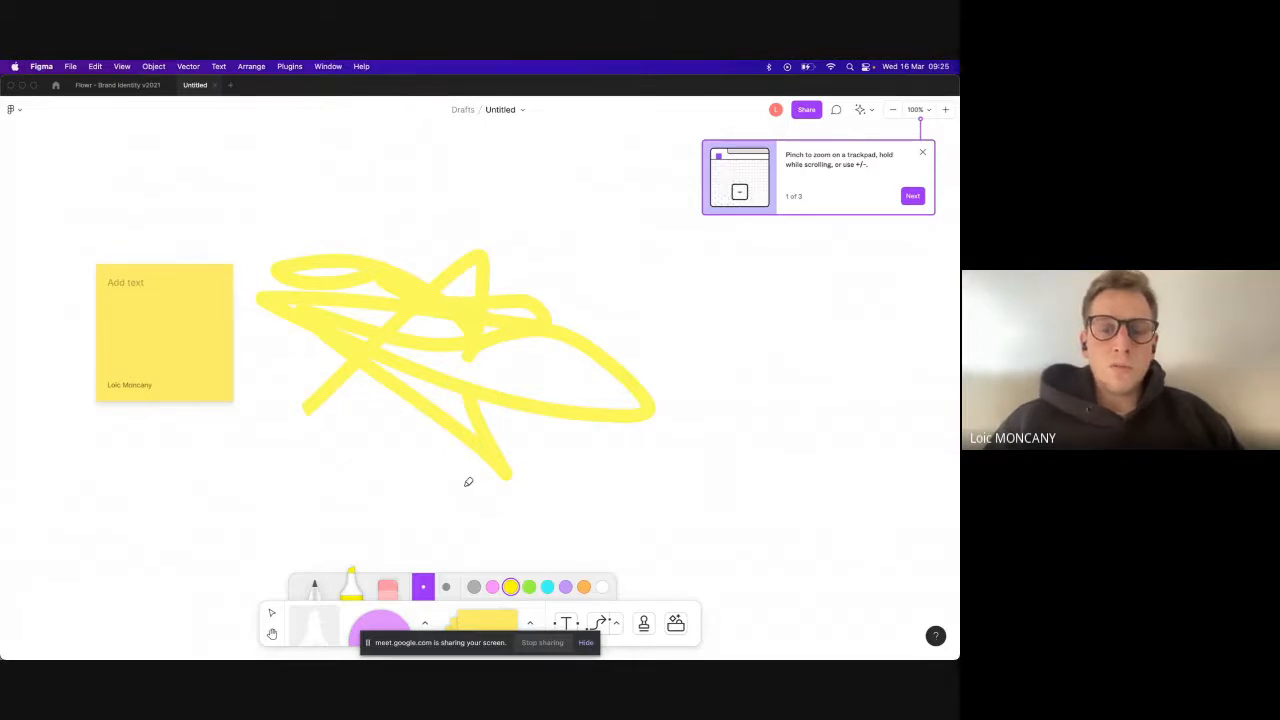
Step: Return to the home view and dismiss the FigJam template suggestions
{"action": "left_click", "coordinate": [55, 85]}
{"action": "mouse_move", "coordinate": [186, 272]}
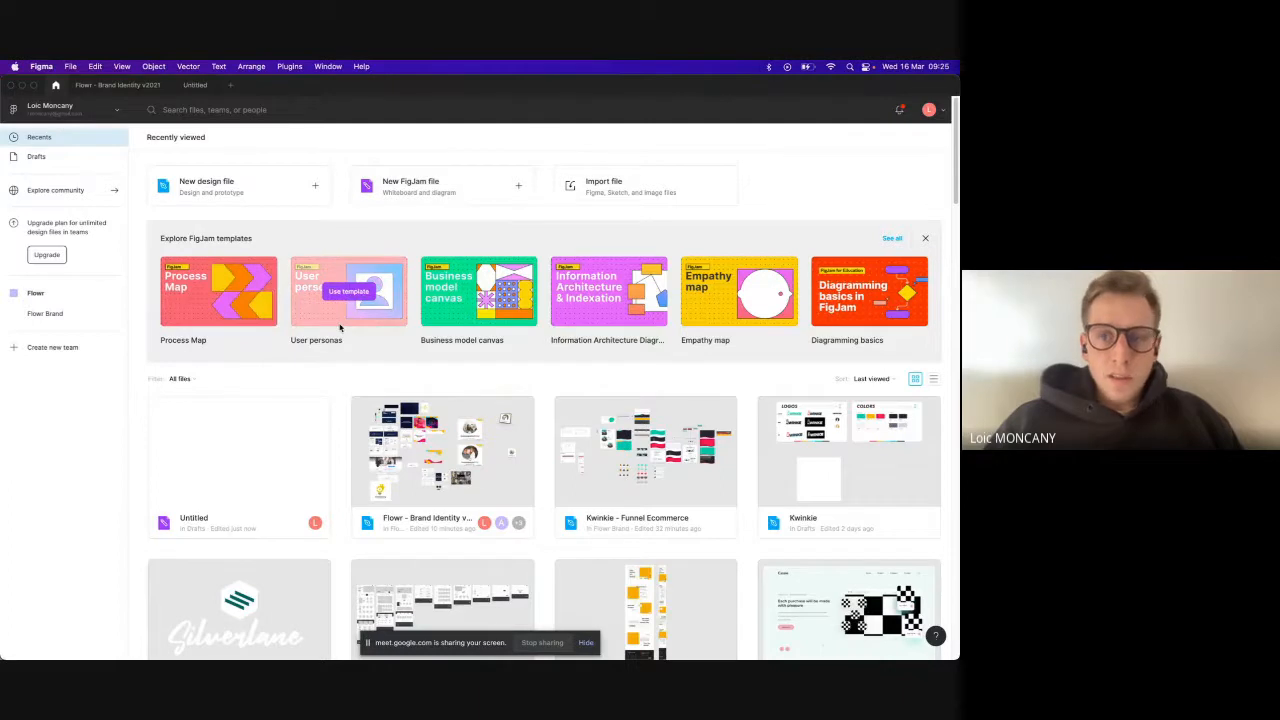
{"action": "left_click", "coordinate": [925, 239]}
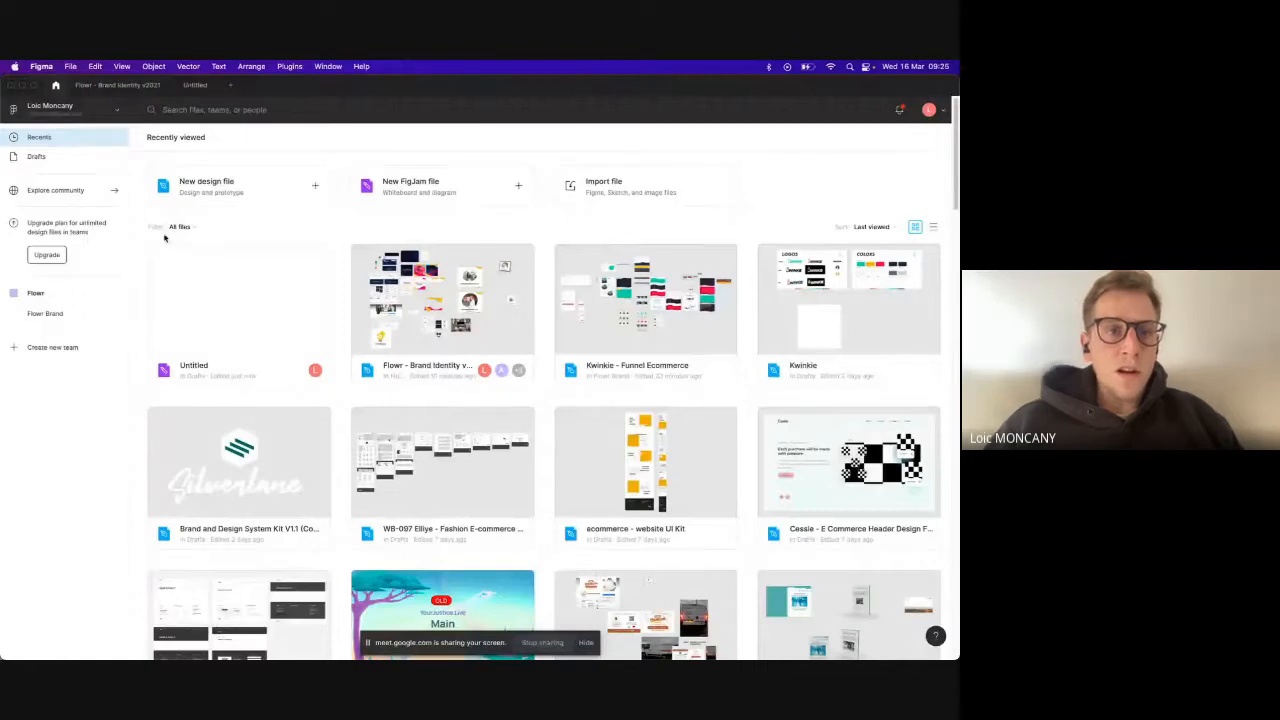
Step: Open the Figma Community and examine its featured plugins and trending files
{"action": "left_click", "coordinate": [66, 191]}
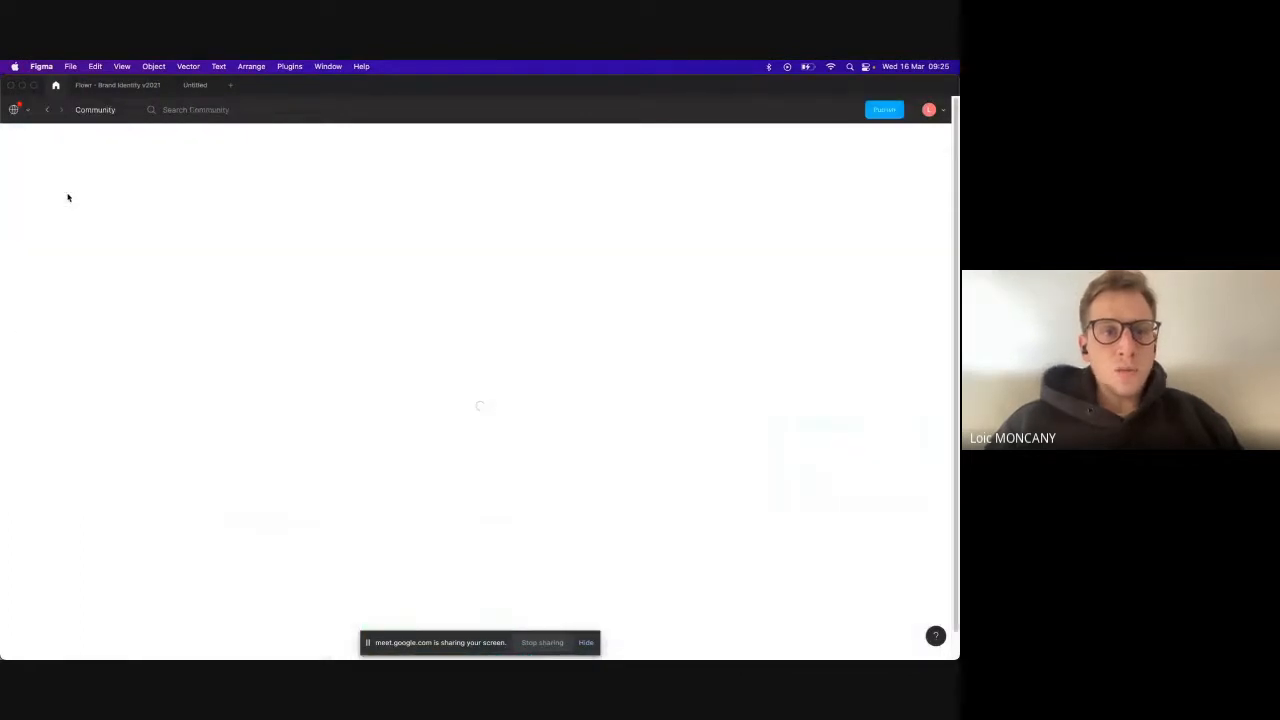
{"action": "left_click", "coordinate": [54, 86]}
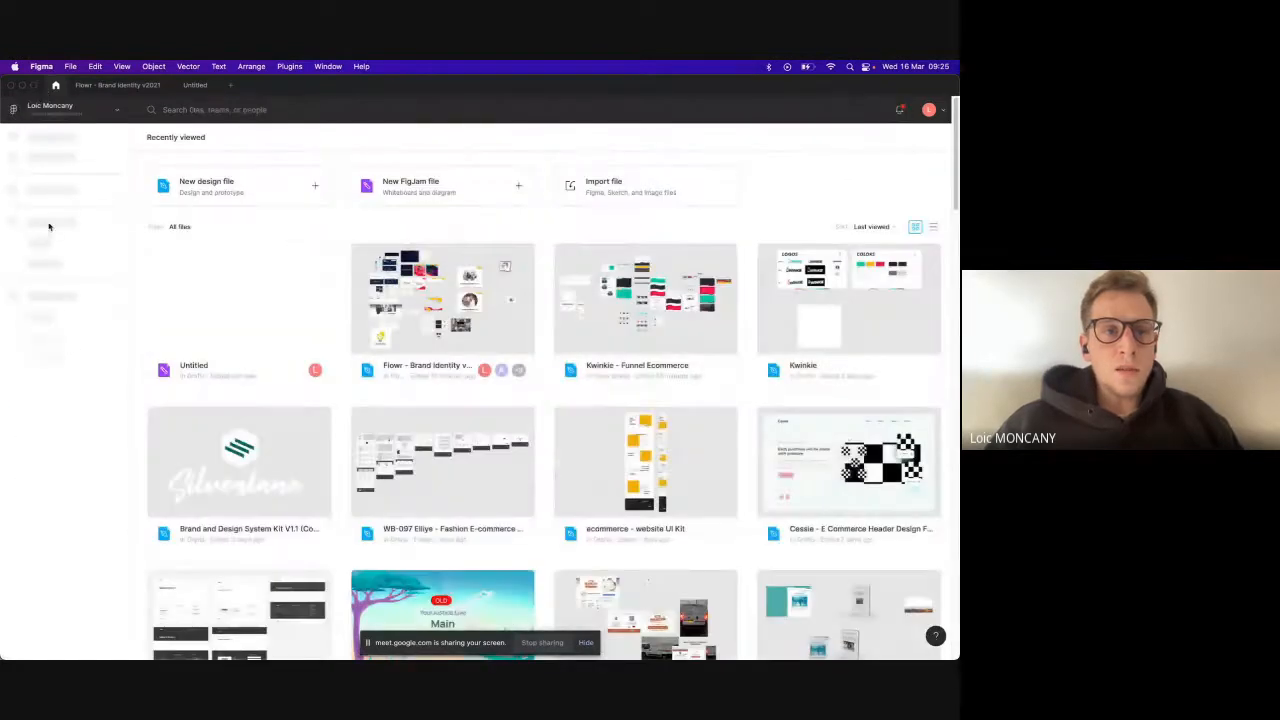
{"action": "left_click", "coordinate": [61, 193]}
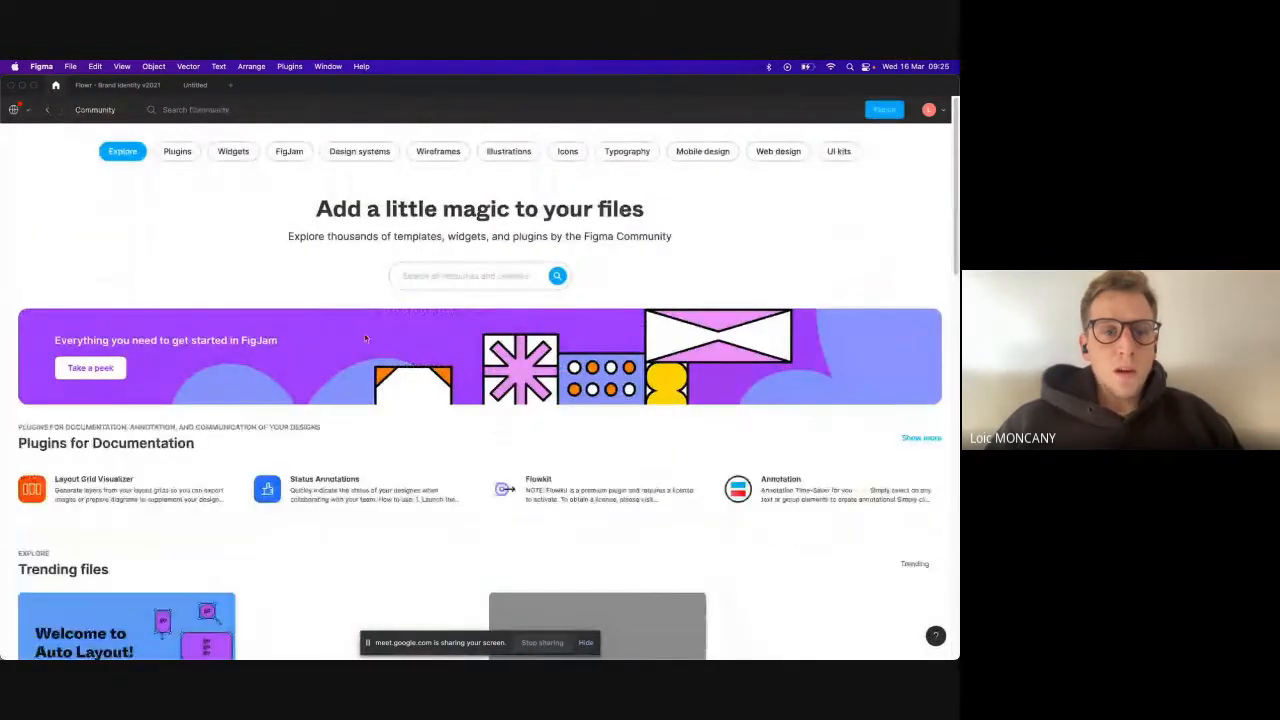
{"action": "scroll", "coordinate": [367, 401], "scroll_direction": "down", "scroll_amount": 1}
{"action": "scroll", "coordinate": [367, 401], "scroll_direction": "down", "scroll_amount": 5}
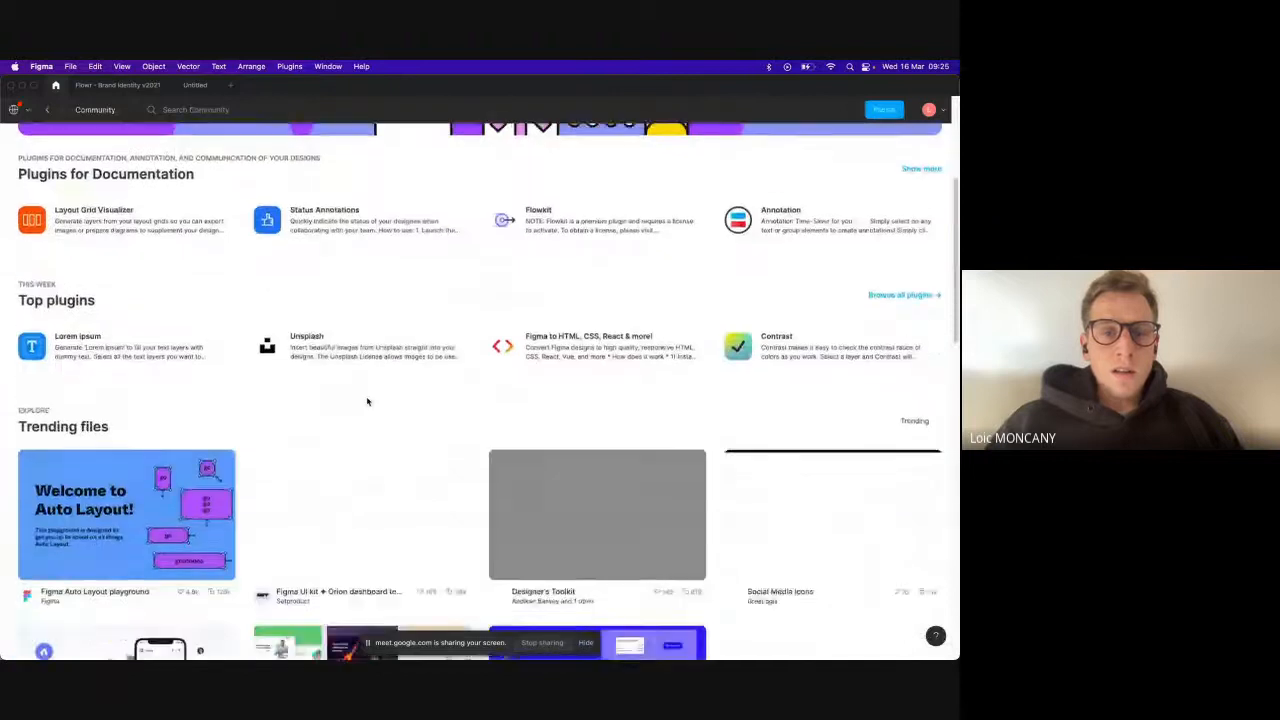
{"action": "scroll", "coordinate": [367, 401], "scroll_direction": "down", "scroll_amount": 1}
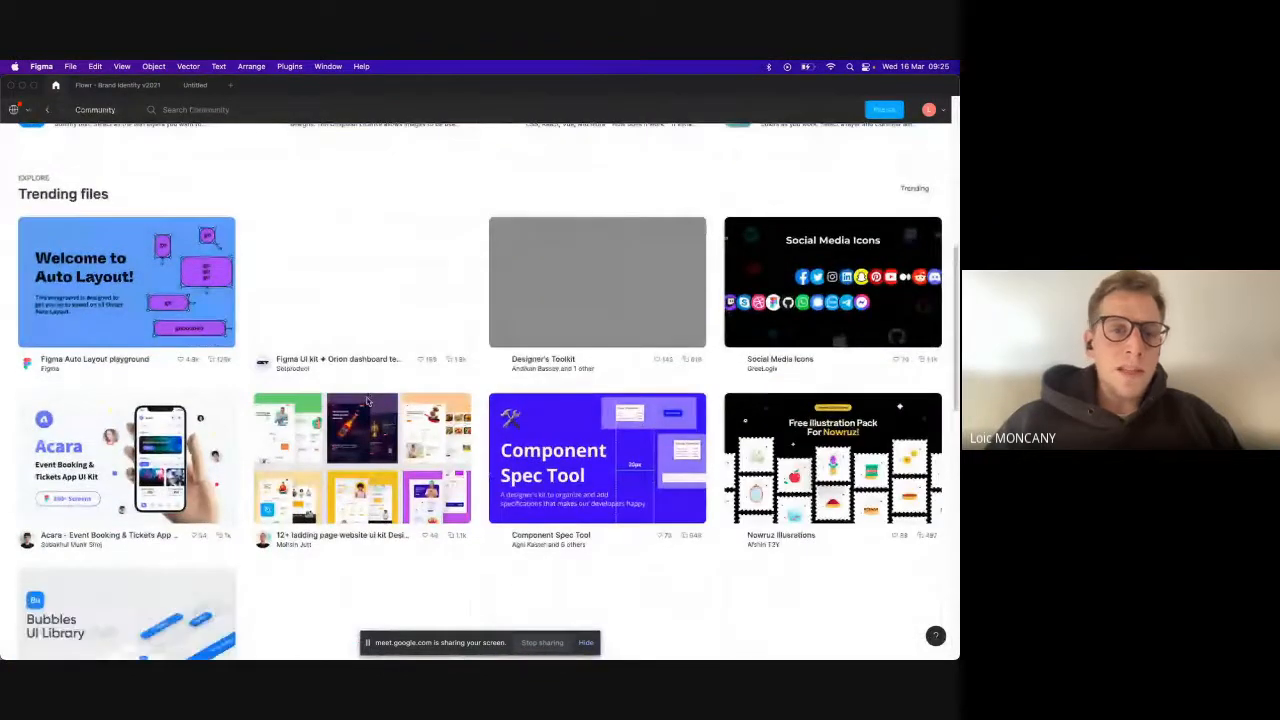
{"action": "scroll", "coordinate": [367, 401], "scroll_direction": "down", "scroll_amount": 1}
{"action": "scroll", "coordinate": [367, 401], "scroll_direction": "down", "scroll_amount": 4}
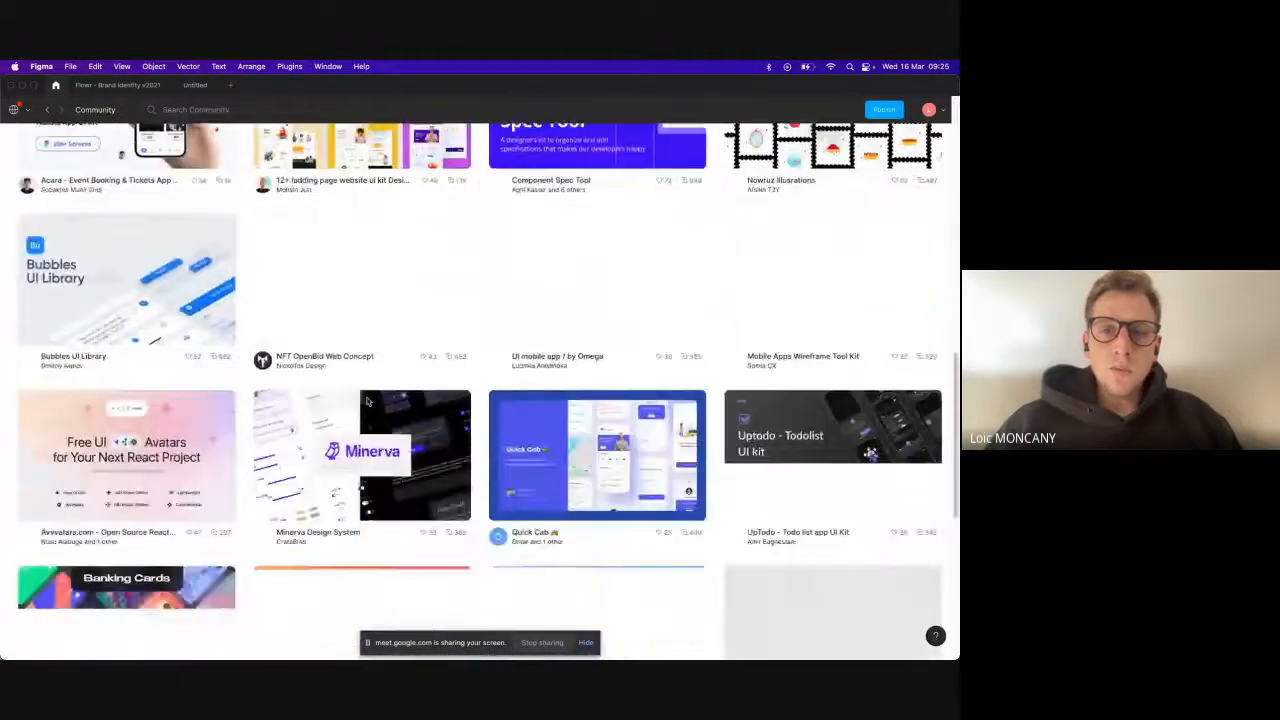
{"action": "scroll", "coordinate": [367, 401], "scroll_direction": "down", "scroll_amount": 2}
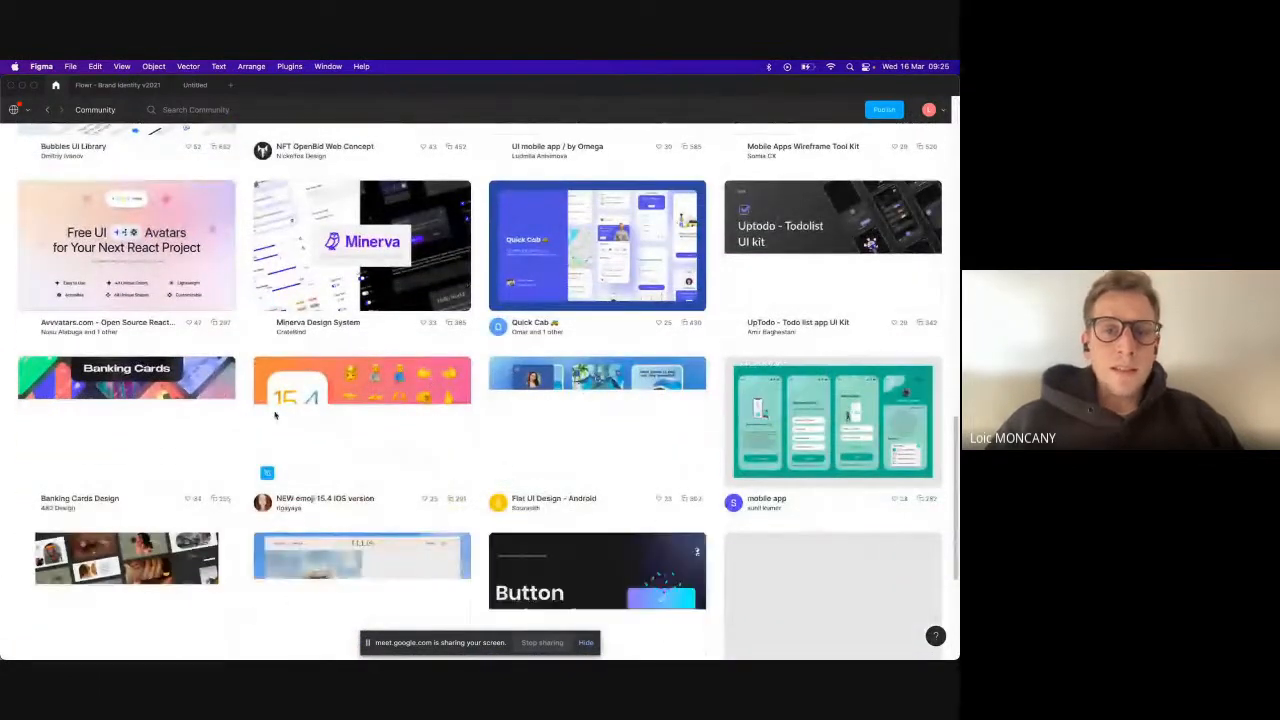
{"action": "scroll", "coordinate": [311, 397], "scroll_direction": "down", "scroll_amount": 1}
{"action": "scroll", "coordinate": [311, 397], "scroll_direction": "down", "scroll_amount": 2}
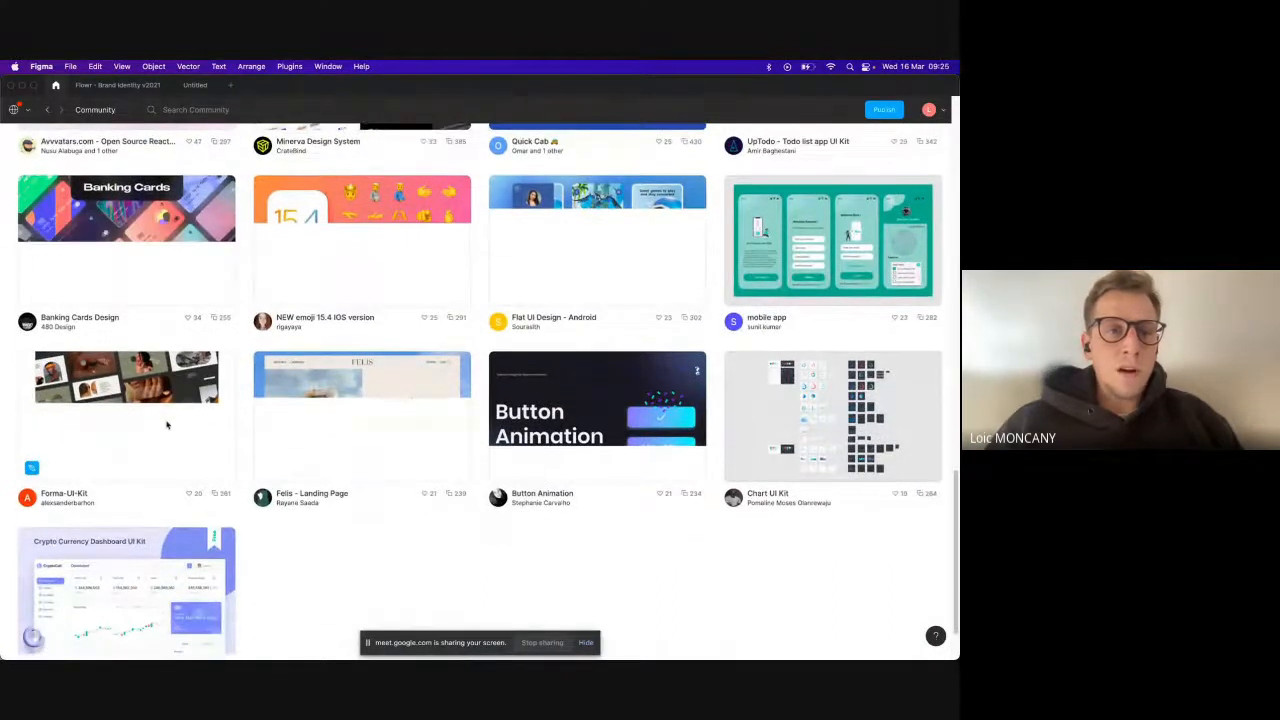
{"action": "scroll", "coordinate": [166, 424], "scroll_direction": "up", "scroll_amount": 10}
{"action": "scroll", "coordinate": [279, 300], "scroll_direction": "up", "scroll_amount": 5}
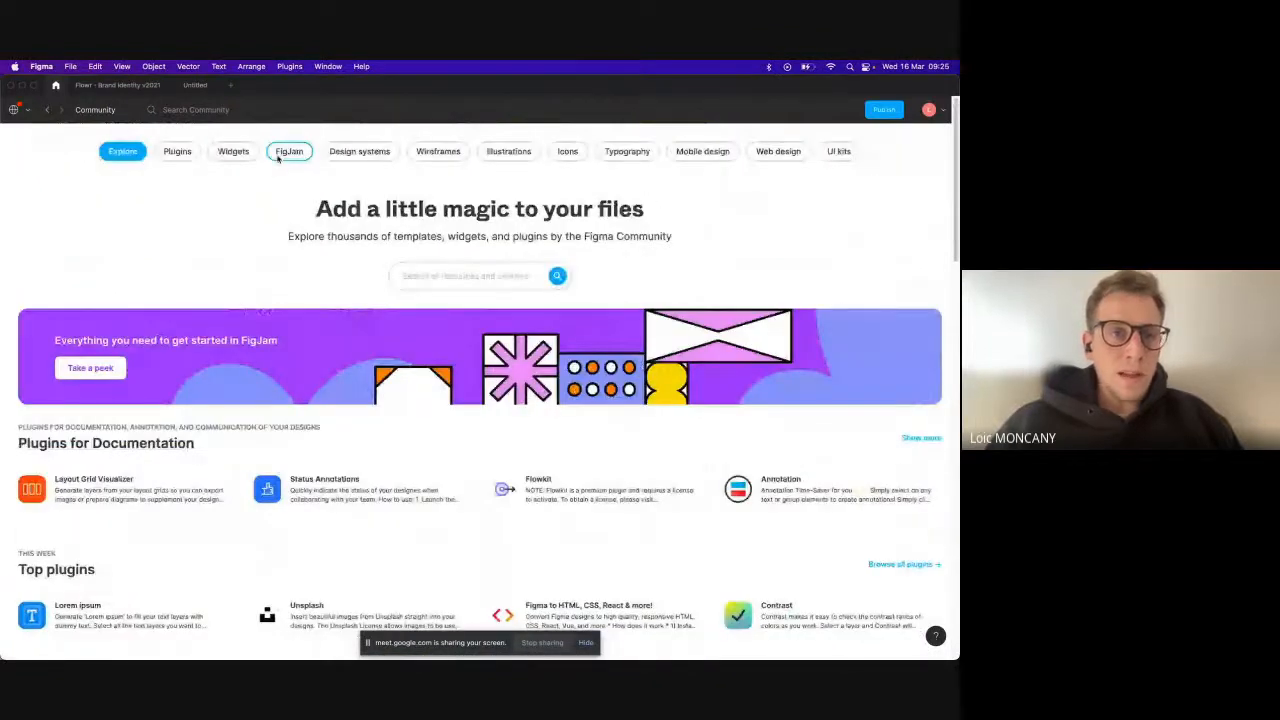
Step: Compare the Design systems and Illustrations categories in the Community and browse the design system resources
{"action": "left_click", "coordinate": [359, 152]}
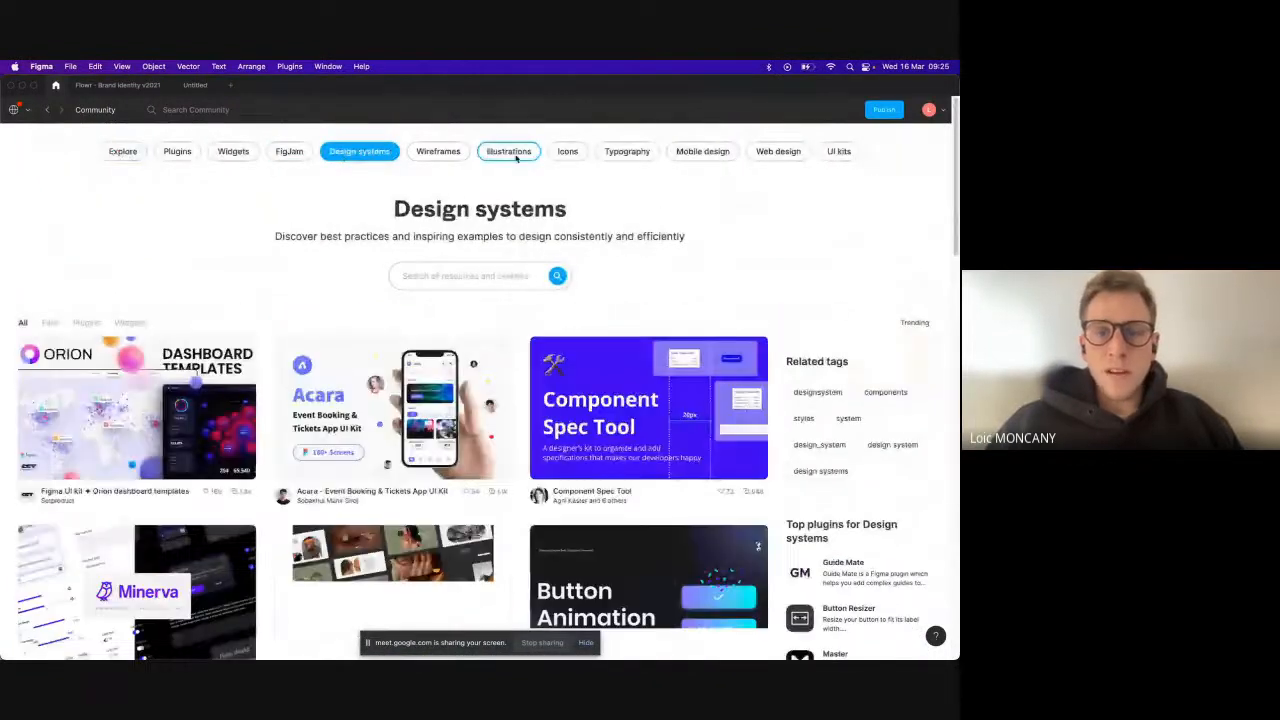
{"action": "left_click", "coordinate": [490, 152]}
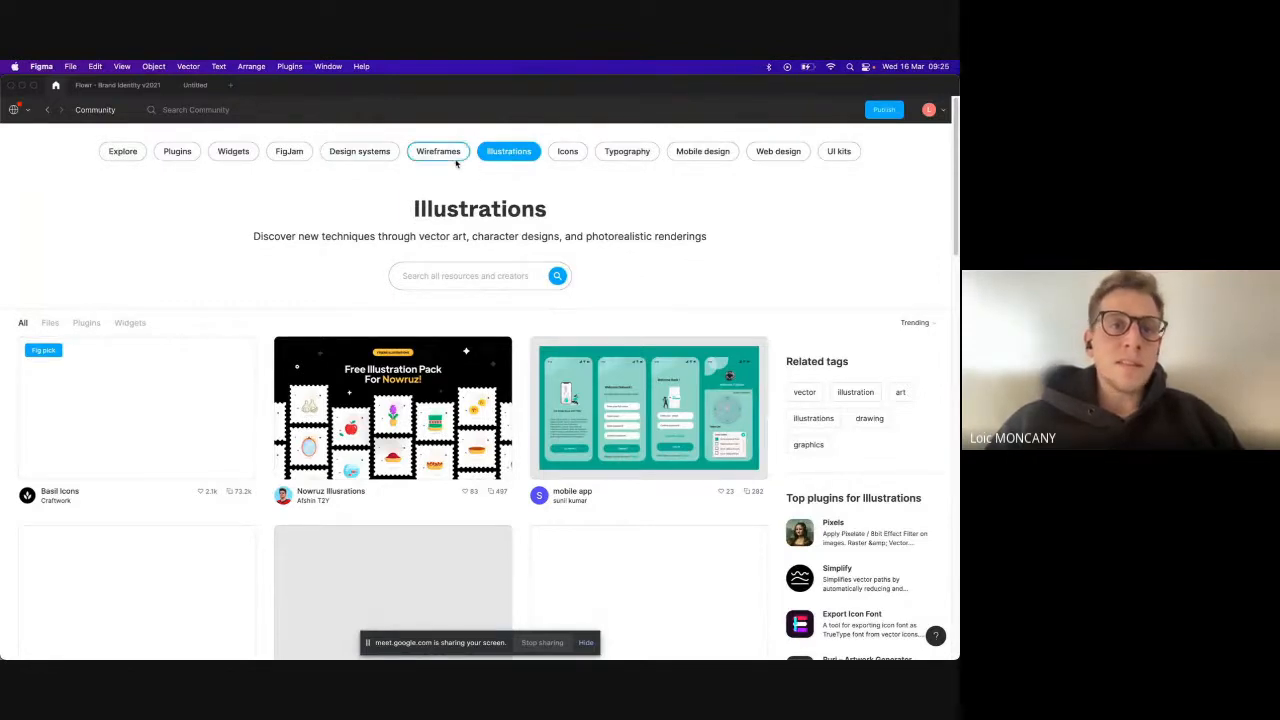
{"action": "left_click", "coordinate": [362, 155]}
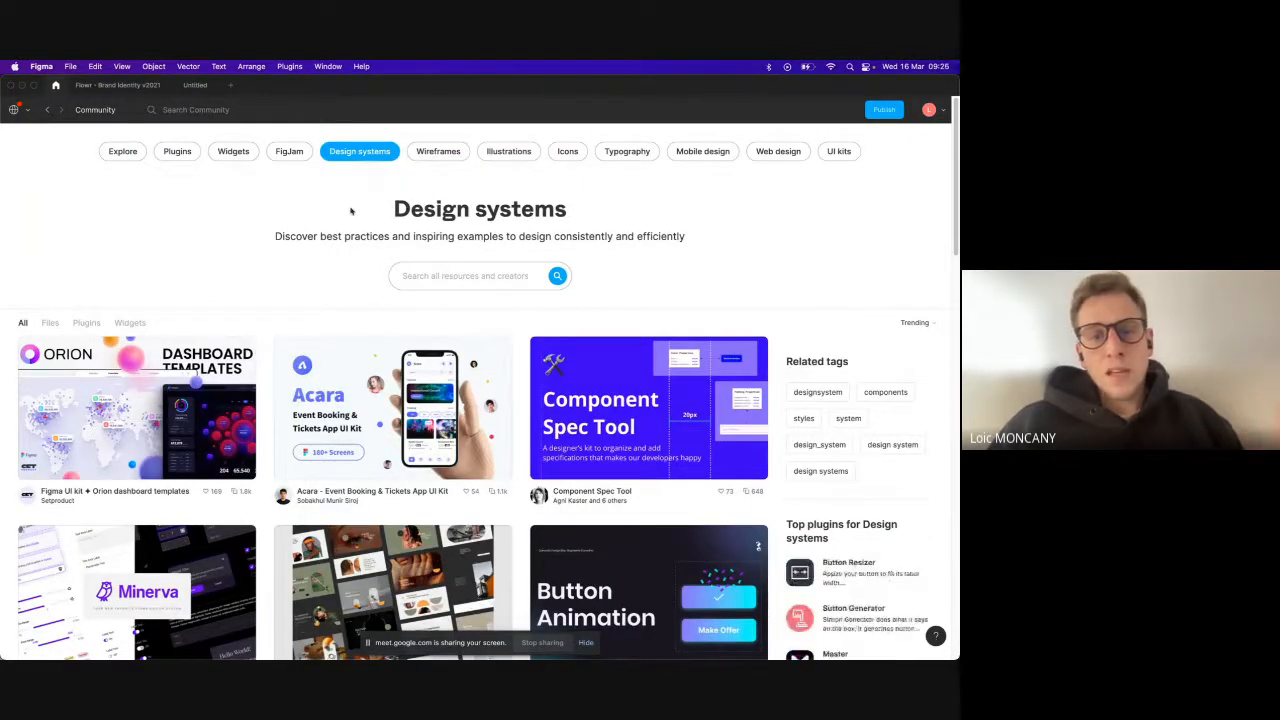
{"action": "scroll", "coordinate": [353, 355], "scroll_direction": "down", "scroll_amount": 1}
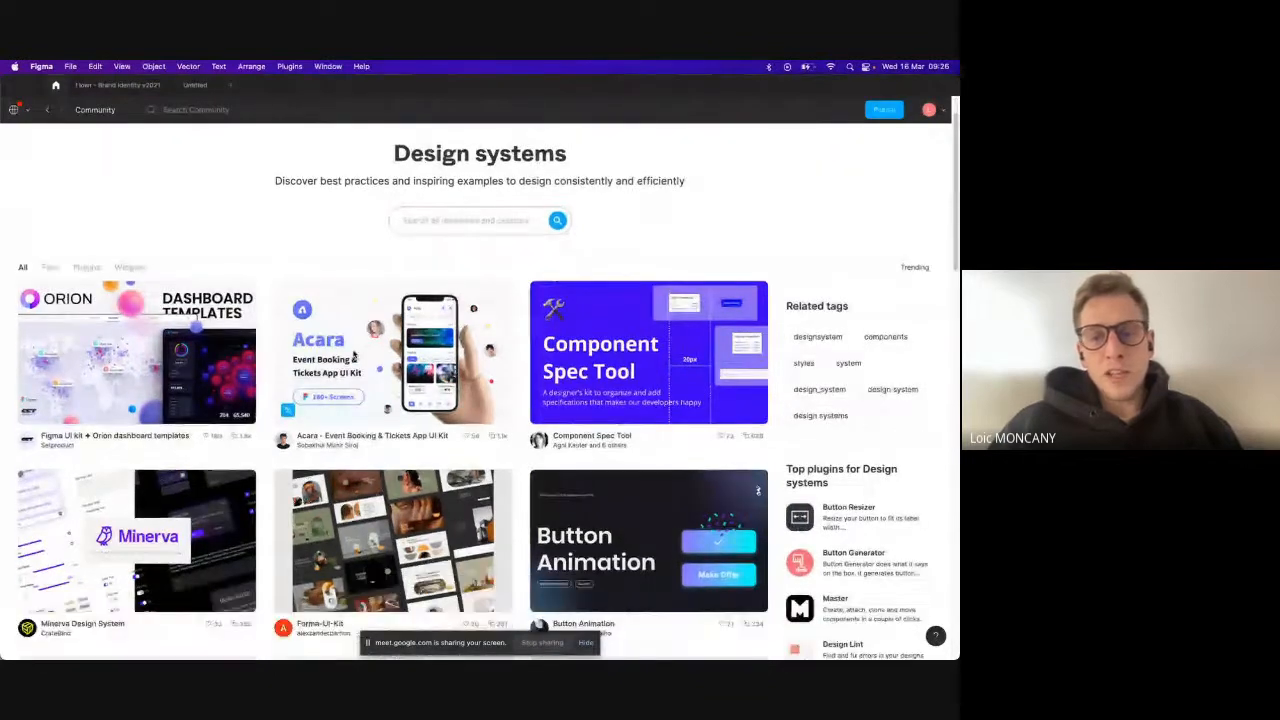
Step: Preview the Forma-UI-Kit file from the design system resources, then return to the Design systems category
{"action": "scroll", "coordinate": [353, 355], "scroll_direction": "down", "scroll_amount": 2}
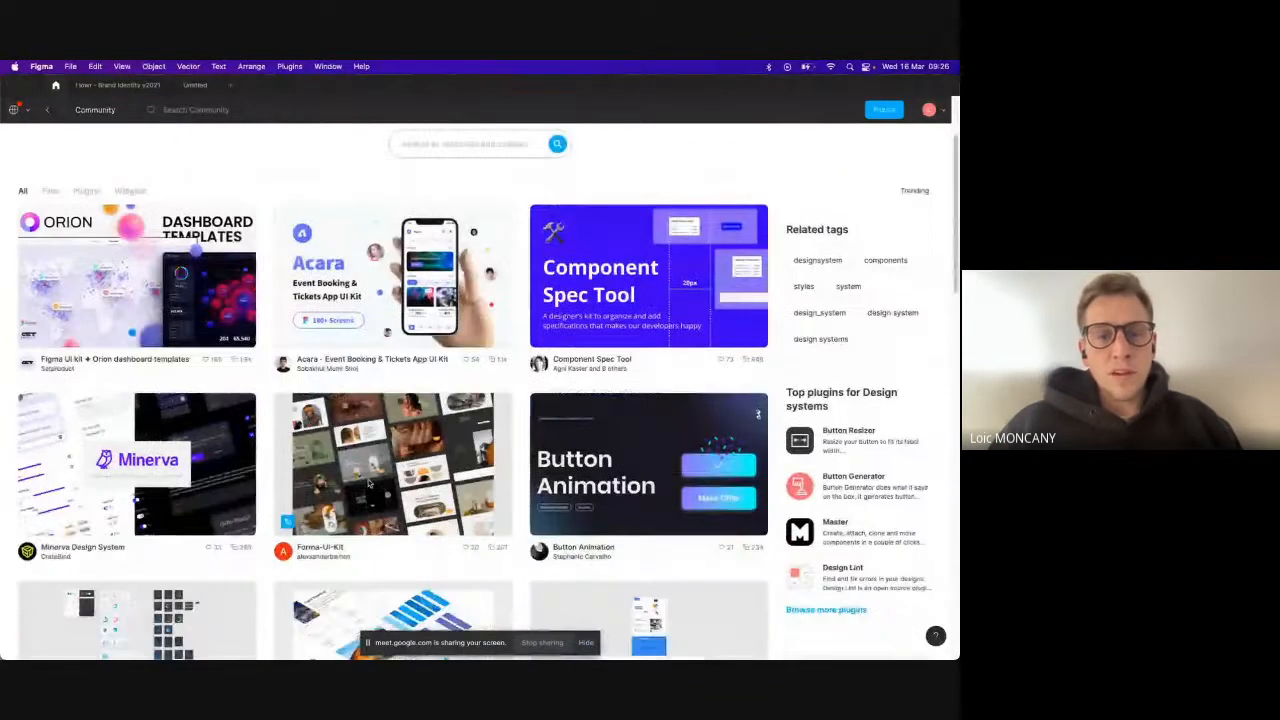
{"action": "left_click", "coordinate": [368, 483]}
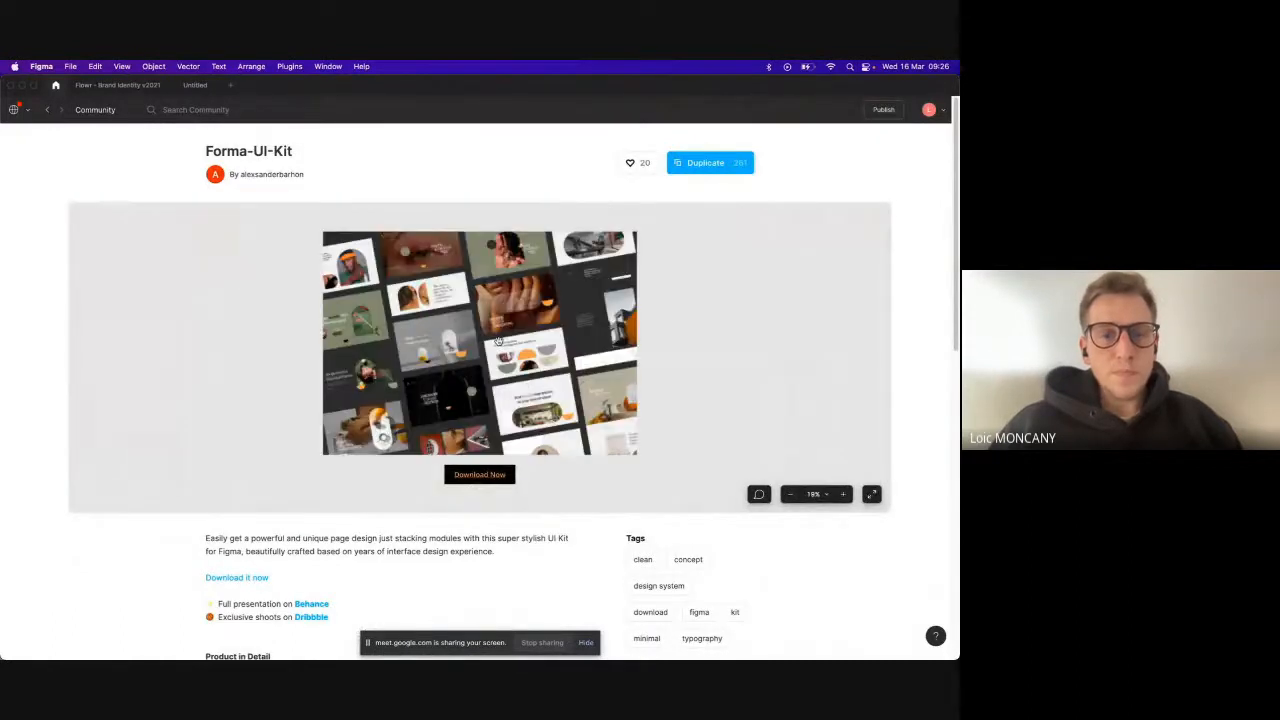
{"action": "left_click", "coordinate": [47, 110]}
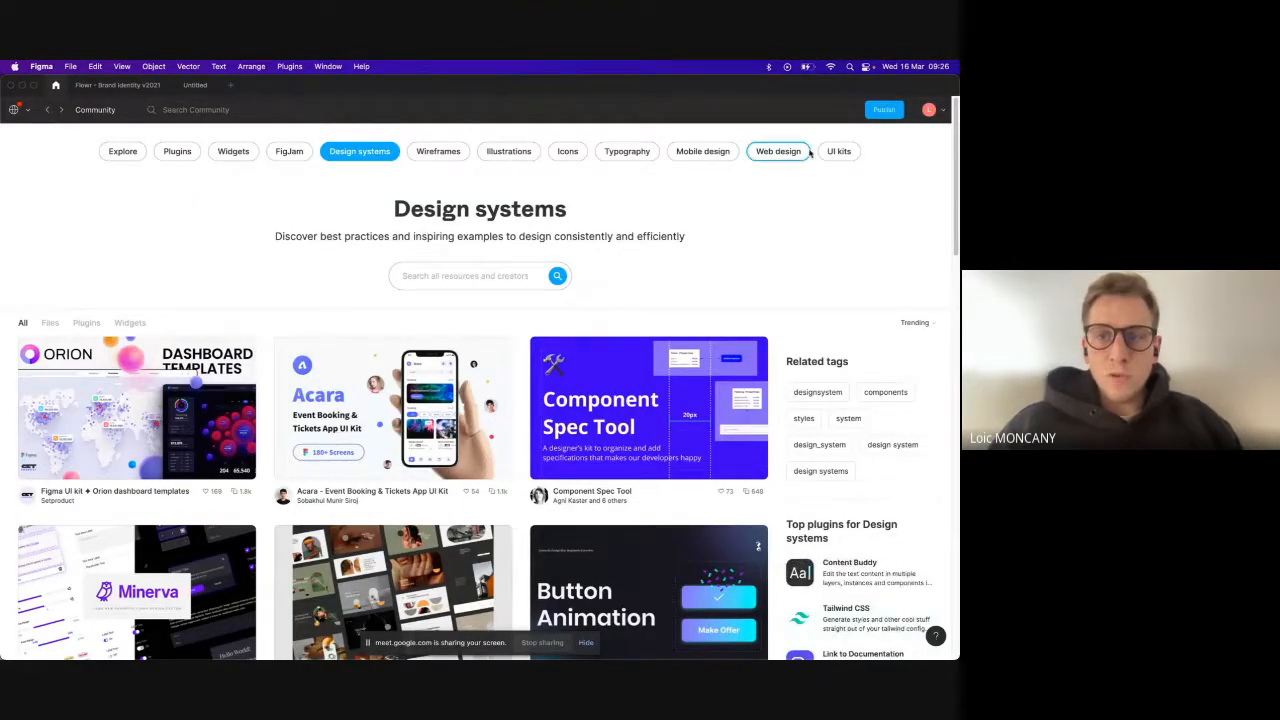
Step: Open the Community's Plugins category and review the most-installed plugins, from Unsplash and Iconify down to Remove BG and Vectary 3D Elements
{"action": "left_click", "coordinate": [179, 159]}
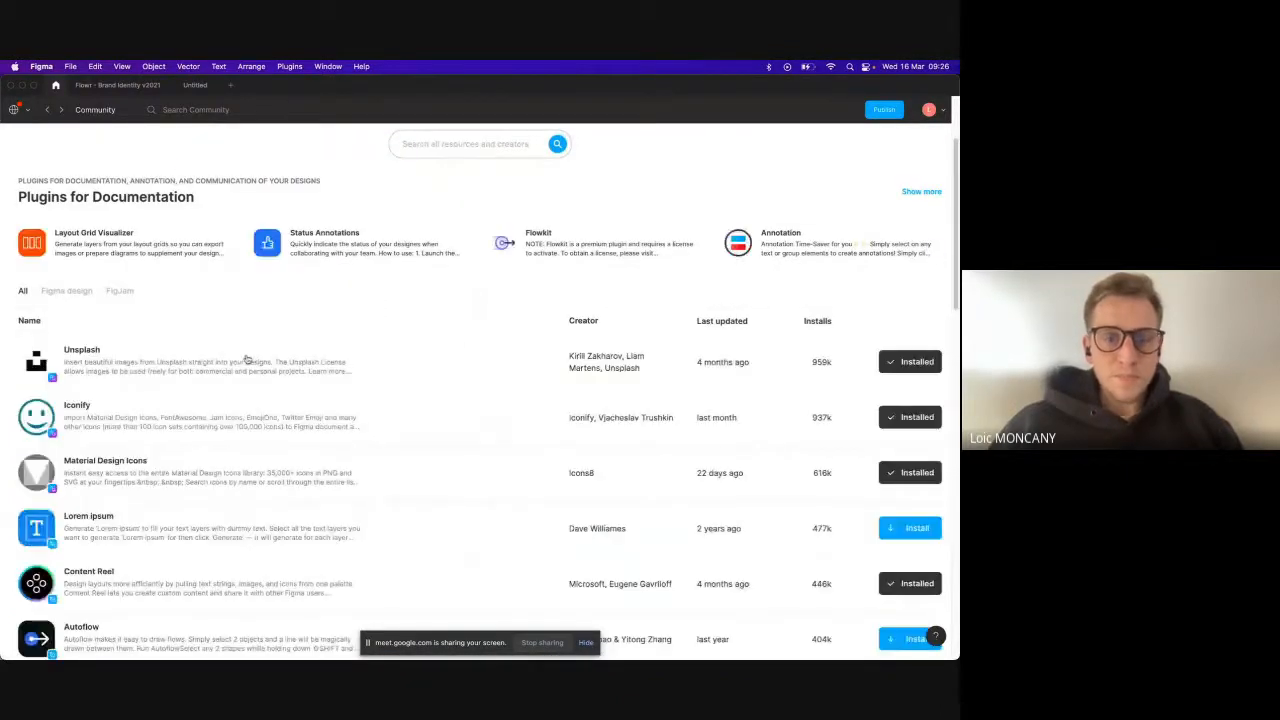
{"action": "scroll", "coordinate": [247, 358], "scroll_direction": "down", "scroll_amount": 2}
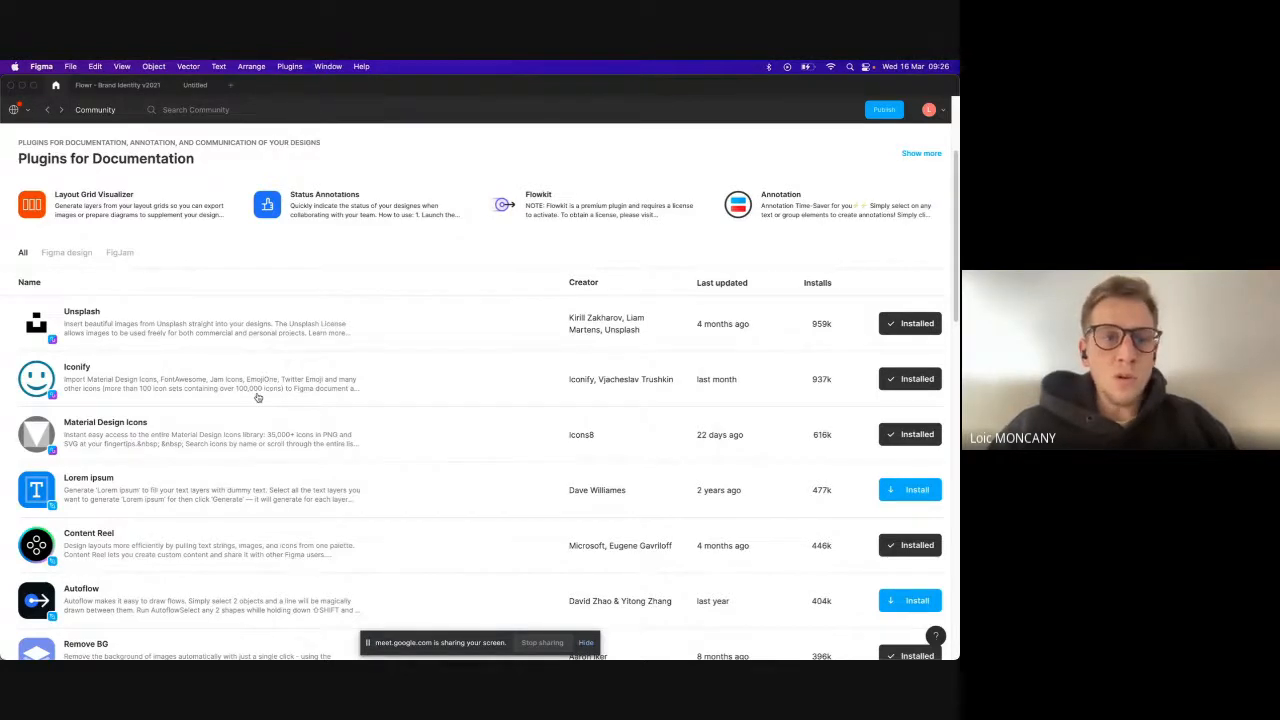
{"action": "scroll", "coordinate": [257, 398], "scroll_direction": "down", "scroll_amount": 1}
{"action": "scroll", "coordinate": [257, 398], "scroll_direction": "up", "scroll_amount": 1}
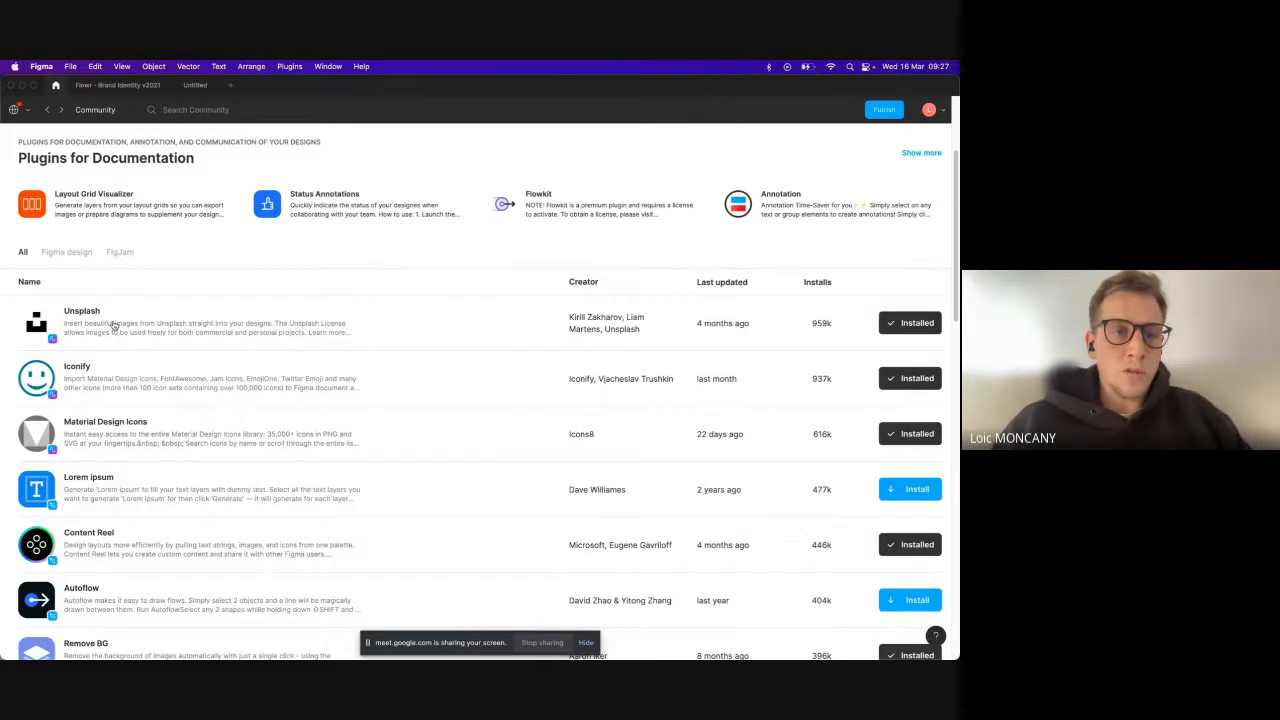
{"action": "scroll", "coordinate": [115, 326], "scroll_direction": "down", "scroll_amount": 1}
{"action": "scroll", "coordinate": [115, 326], "scroll_direction": "down", "scroll_amount": 2}
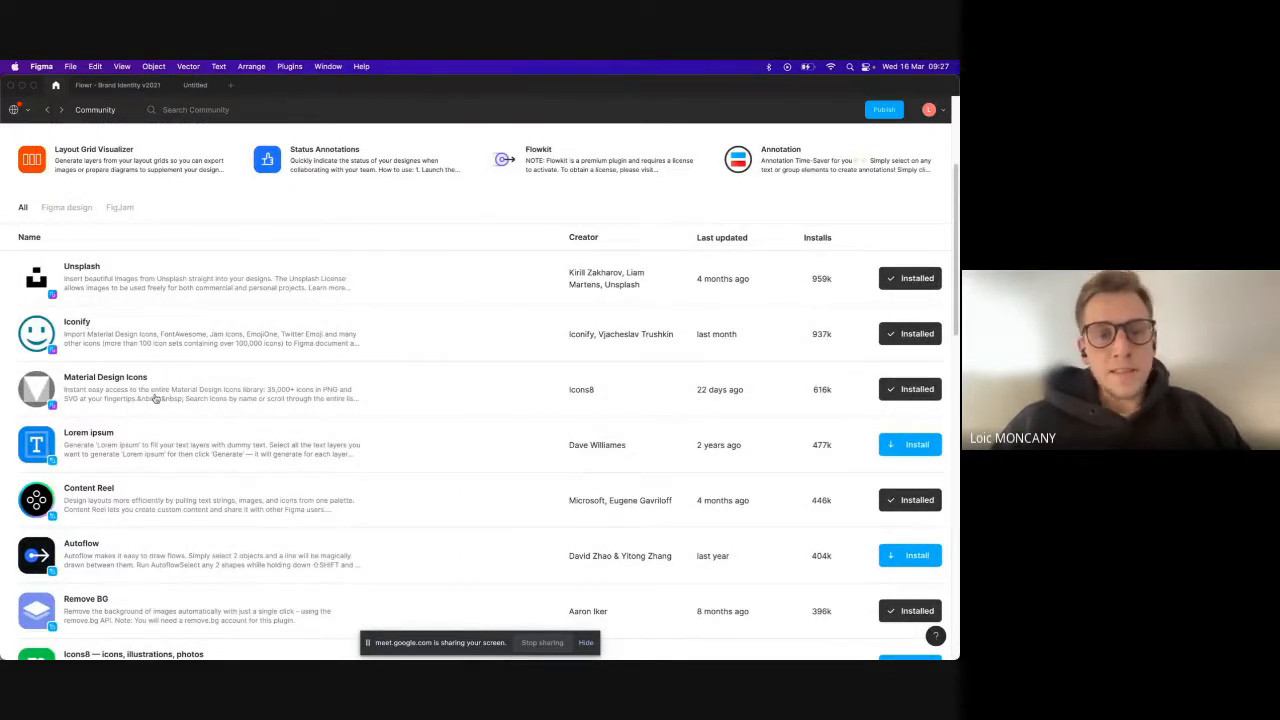
{"action": "scroll", "coordinate": [156, 400], "scroll_direction": "down", "scroll_amount": 2}
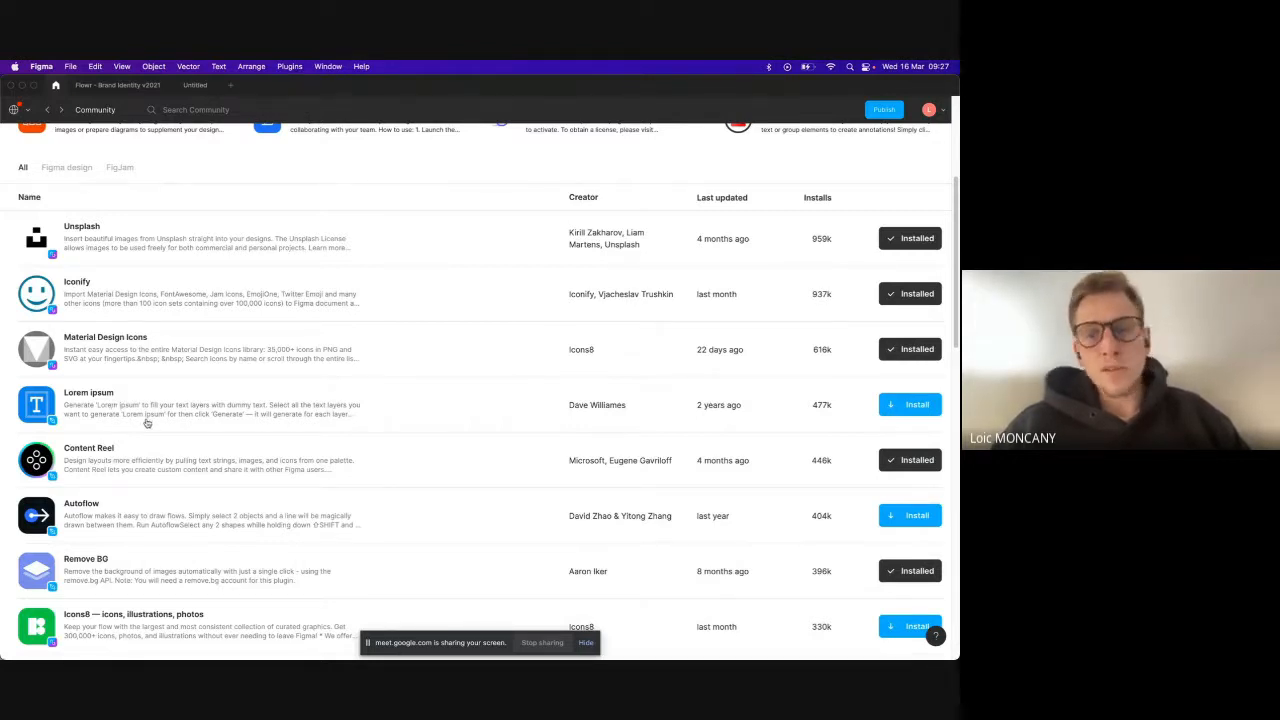
{"action": "scroll", "coordinate": [146, 423], "scroll_direction": "down", "scroll_amount": 2}
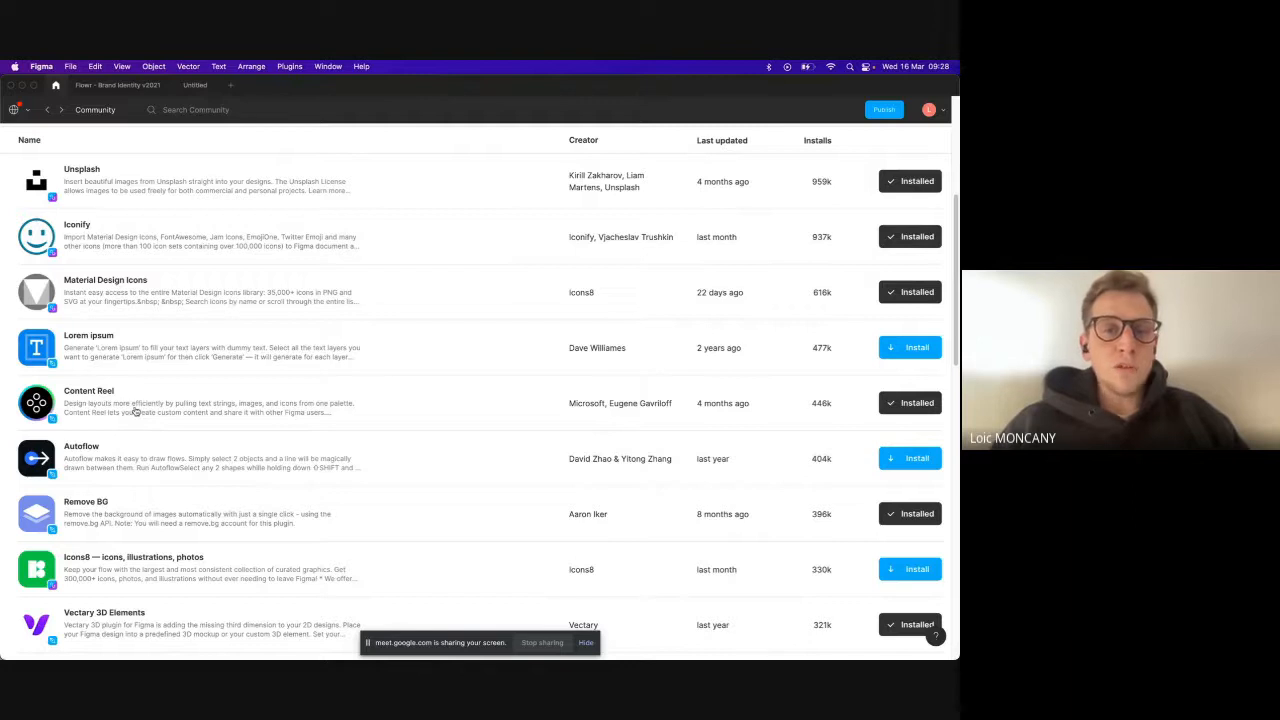
{"action": "scroll", "coordinate": [134, 422], "scroll_direction": "down", "scroll_amount": 1}
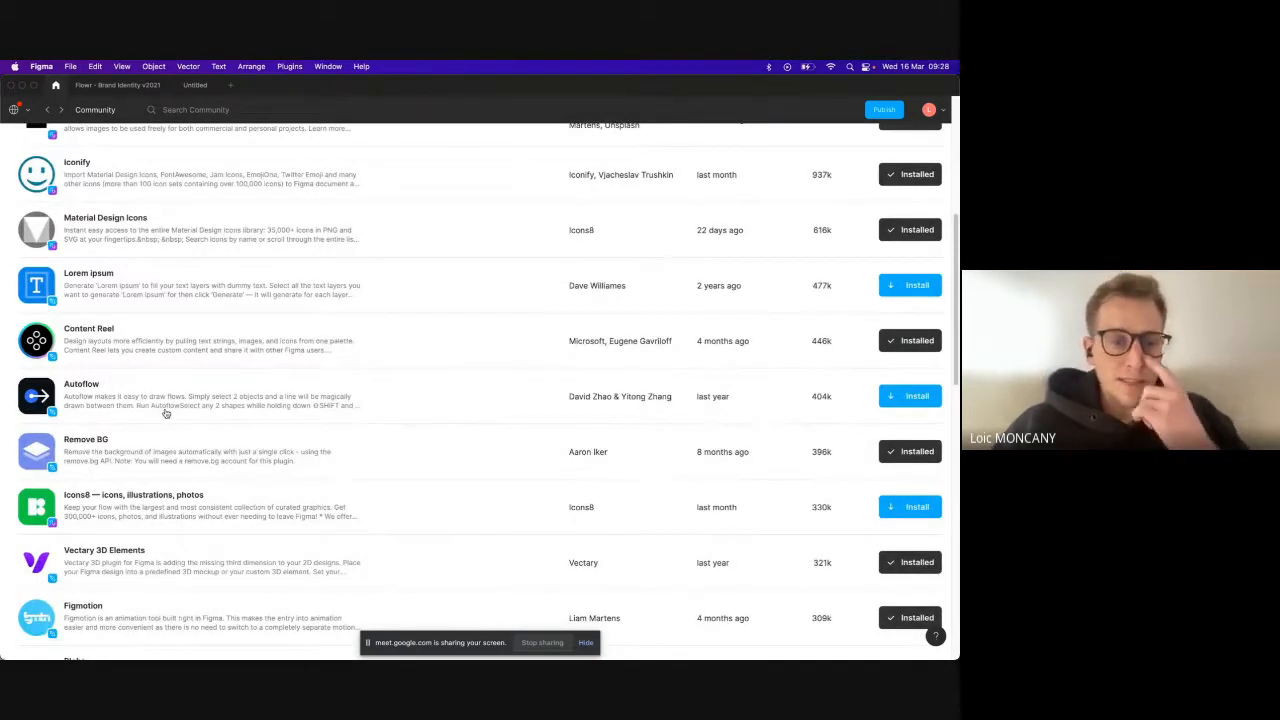
{"action": "scroll", "coordinate": [162, 427], "scroll_direction": "down", "scroll_amount": 1}
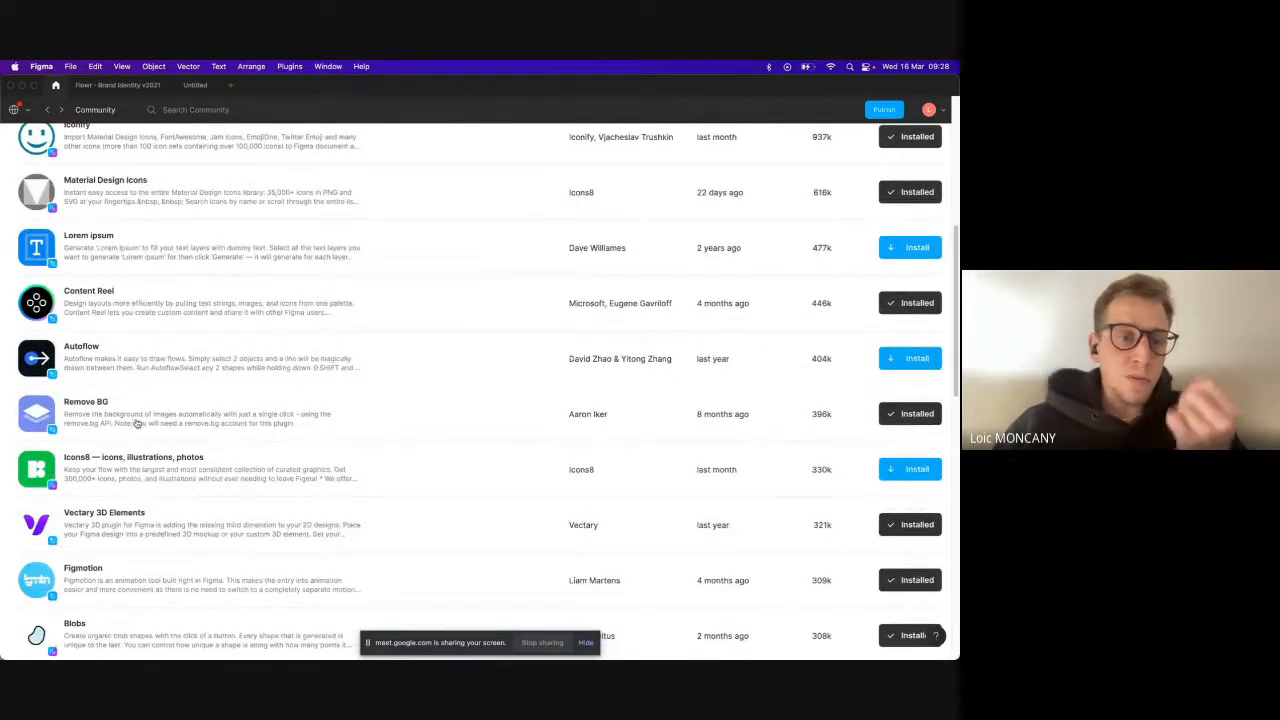
{"action": "scroll", "coordinate": [196, 445], "scroll_direction": "down", "scroll_amount": 4}
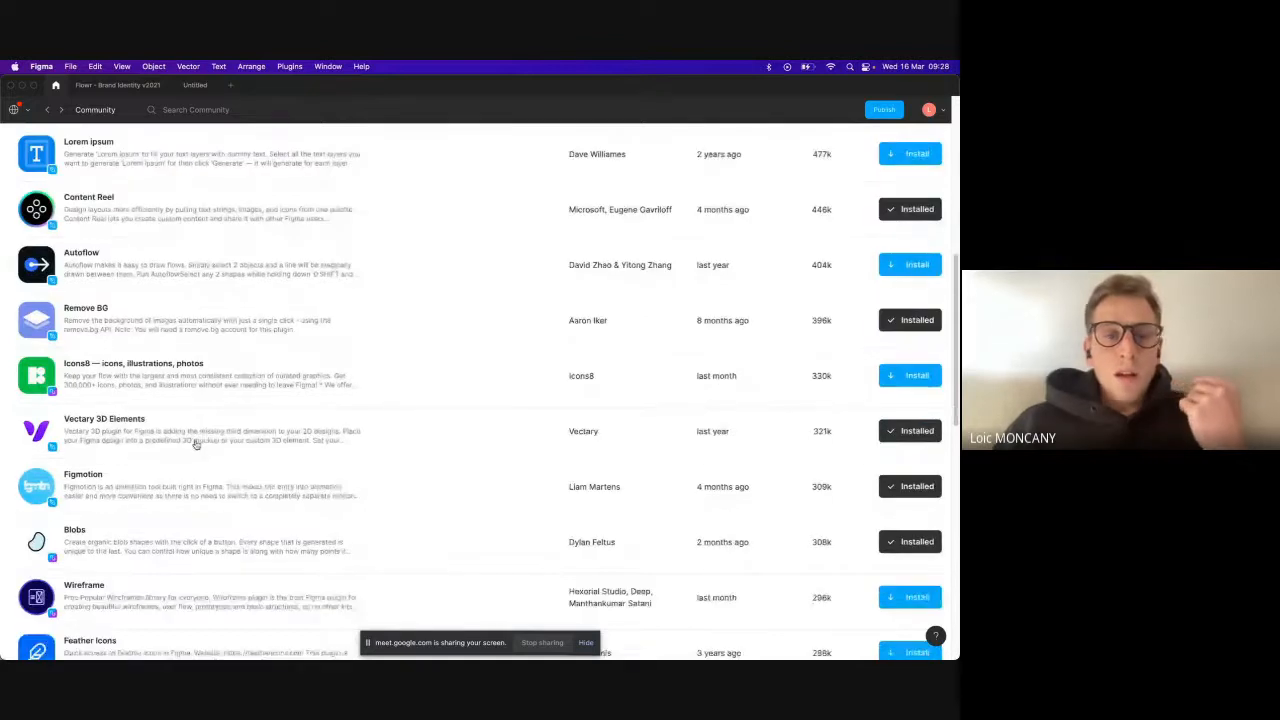
{"action": "scroll", "coordinate": [196, 445], "scroll_direction": "down", "scroll_amount": 1}
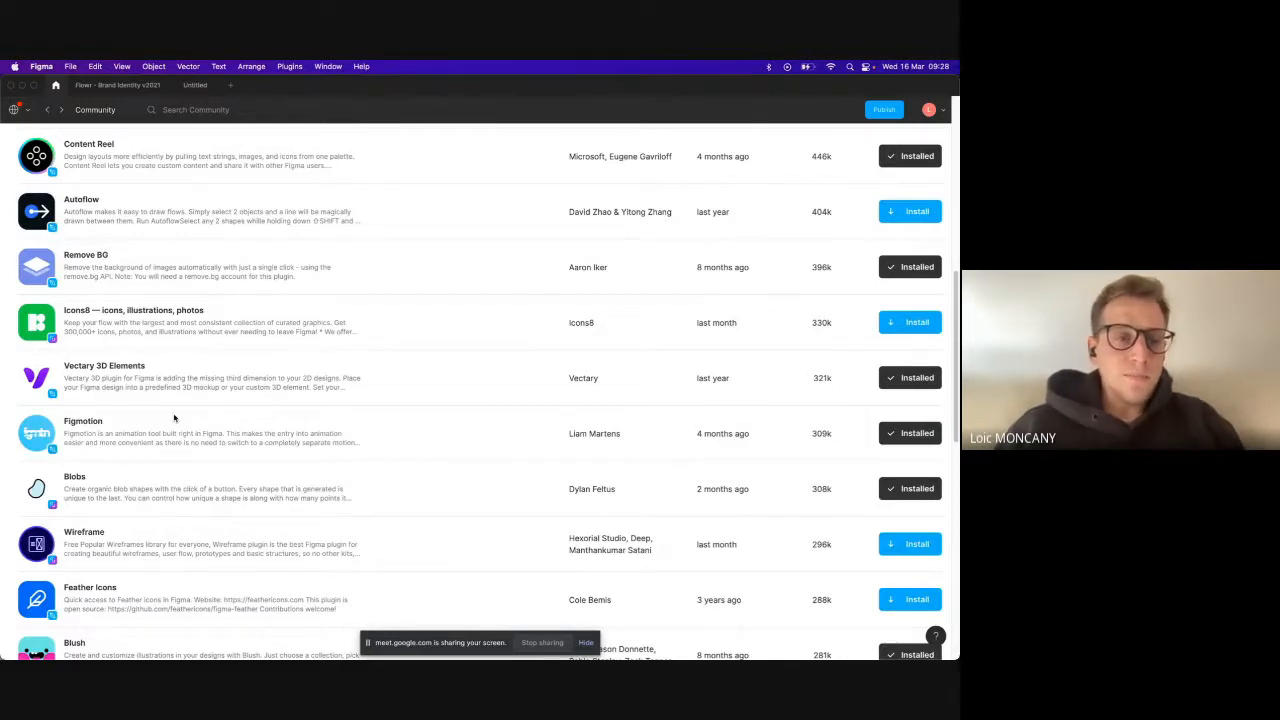
Step: Examine the plugins further down the list, from Figmotion and Blobs to Better Font Picker, Get Waves and Chart
{"action": "scroll", "coordinate": [167, 436], "scroll_direction": "down", "scroll_amount": 2}
{"action": "scroll", "coordinate": [167, 436], "scroll_direction": "down", "scroll_amount": 1}
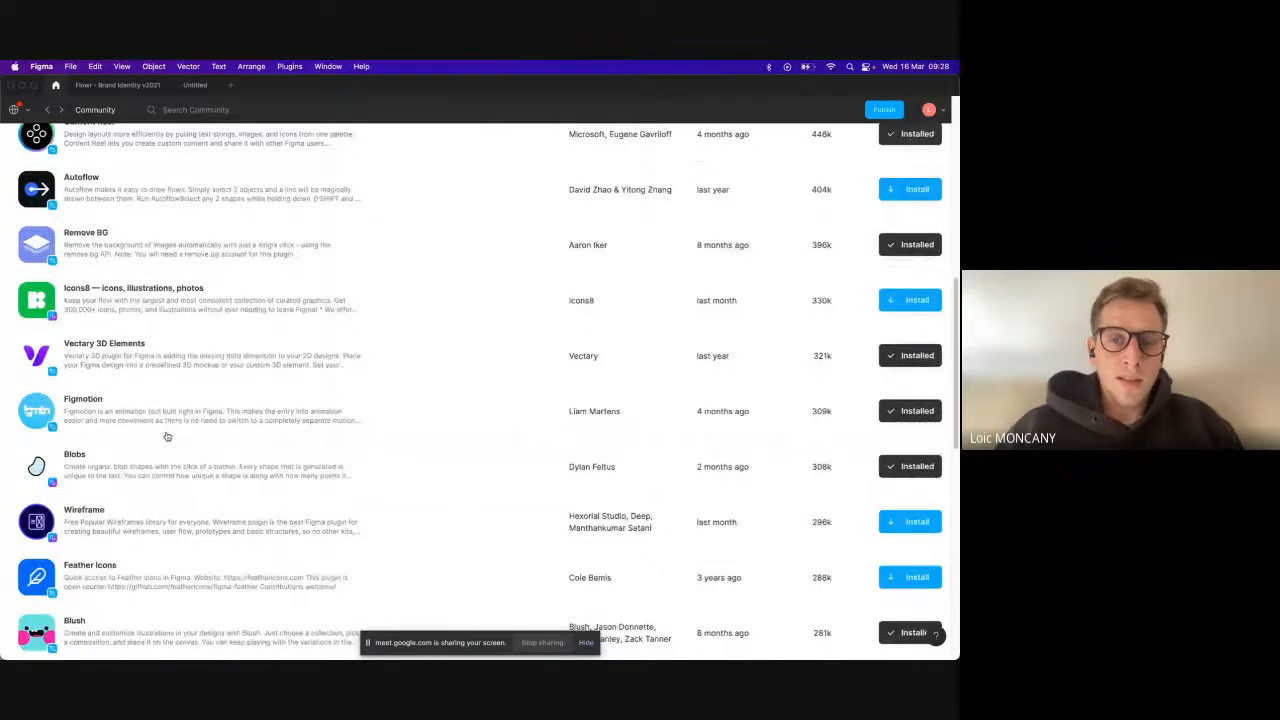
{"action": "scroll", "coordinate": [167, 436], "scroll_direction": "down", "scroll_amount": 6}
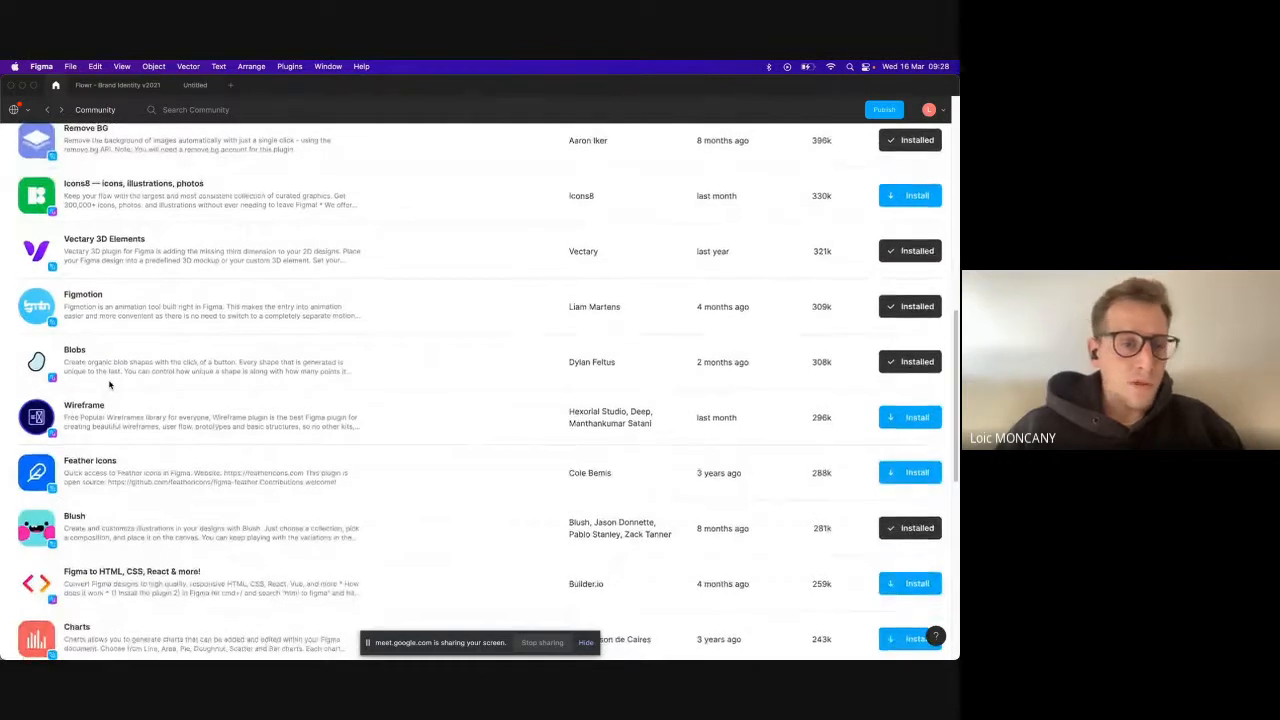
{"action": "scroll", "coordinate": [110, 385], "scroll_direction": "down", "scroll_amount": 5}
{"action": "scroll", "coordinate": [112, 448], "scroll_direction": "down", "scroll_amount": 15}
{"action": "scroll", "coordinate": [112, 448], "scroll_direction": "down", "scroll_amount": 3}
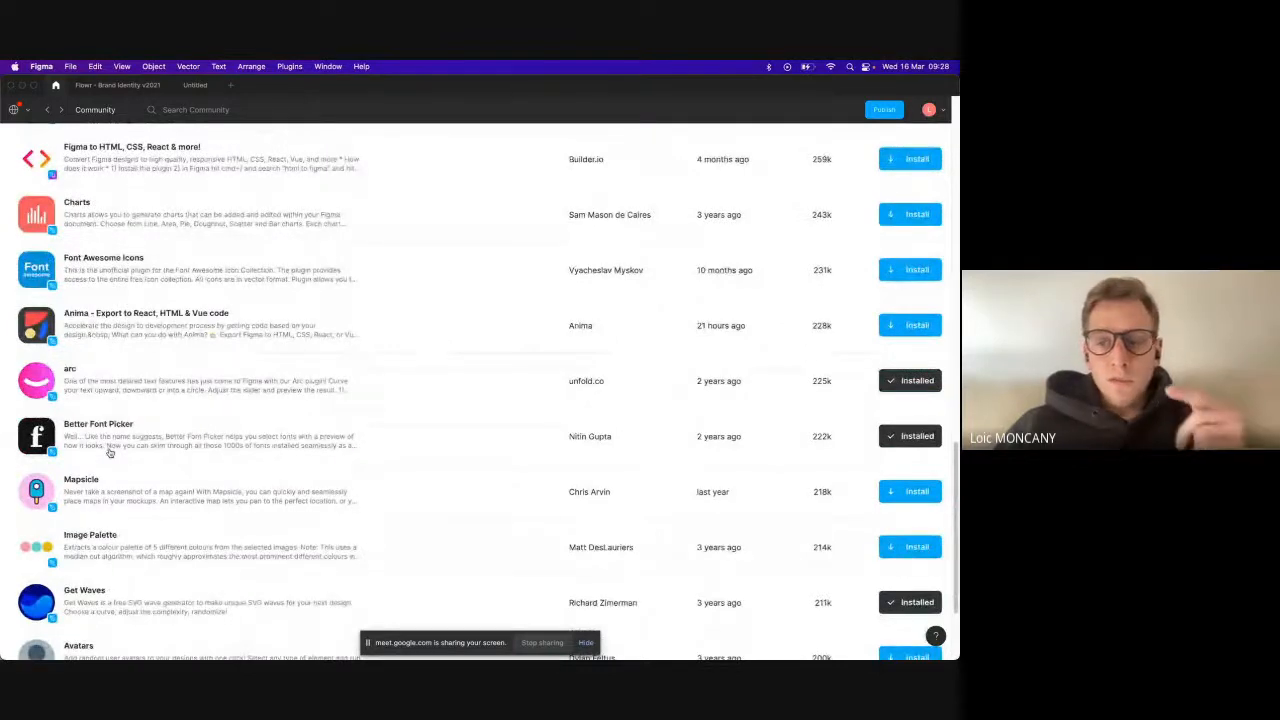
{"action": "scroll", "coordinate": [110, 453], "scroll_direction": "down", "scroll_amount": 2}
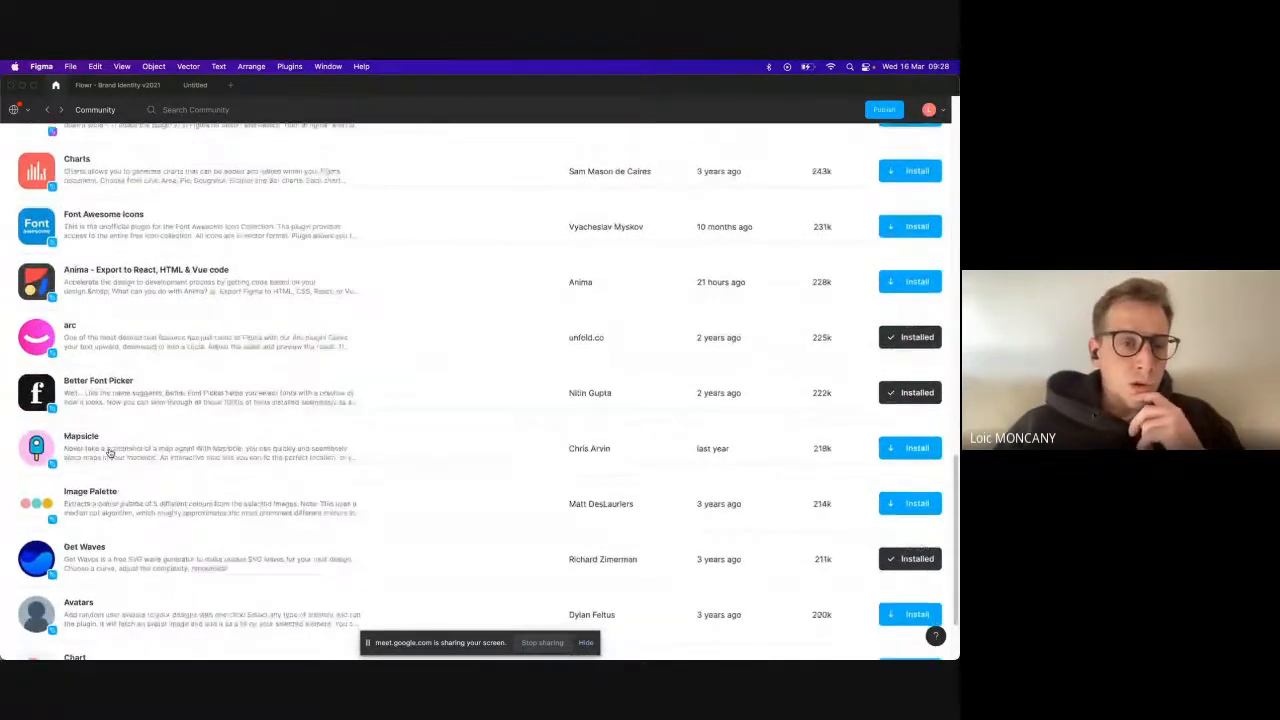
{"action": "scroll", "coordinate": [128, 398], "scroll_direction": "down", "scroll_amount": 3}
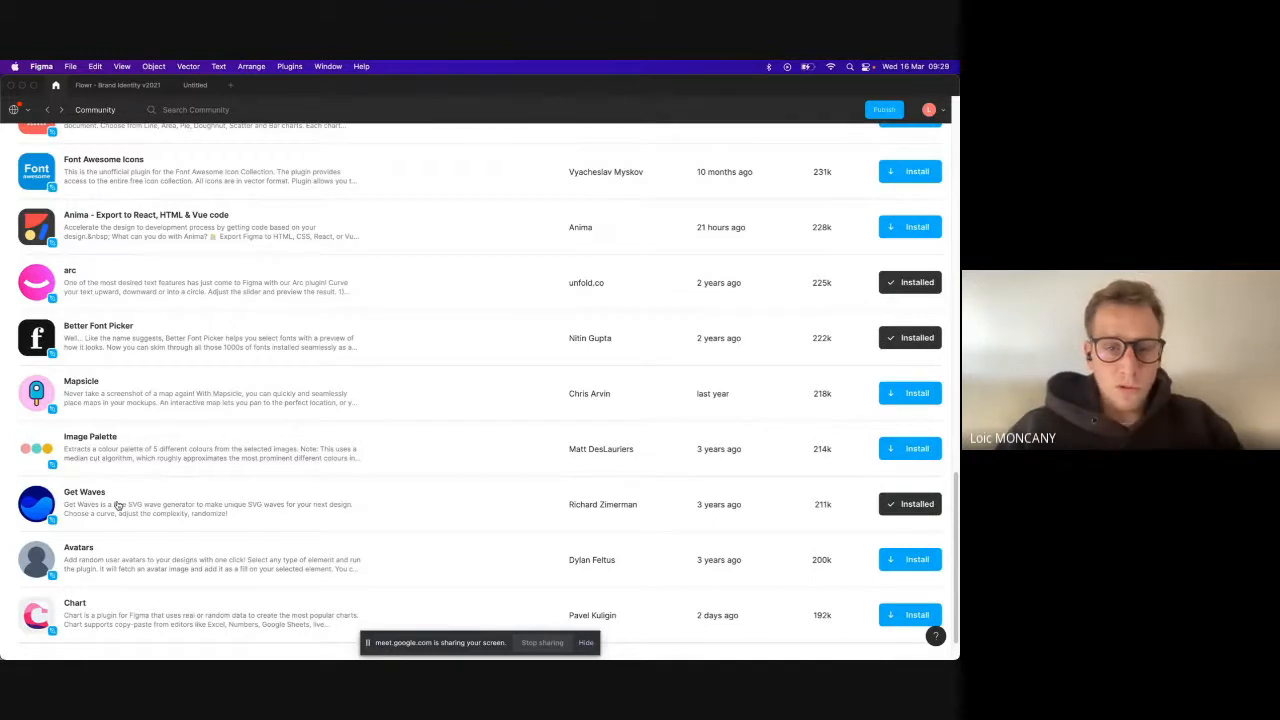
{"action": "scroll", "coordinate": [117, 505], "scroll_direction": "down", "scroll_amount": 1}
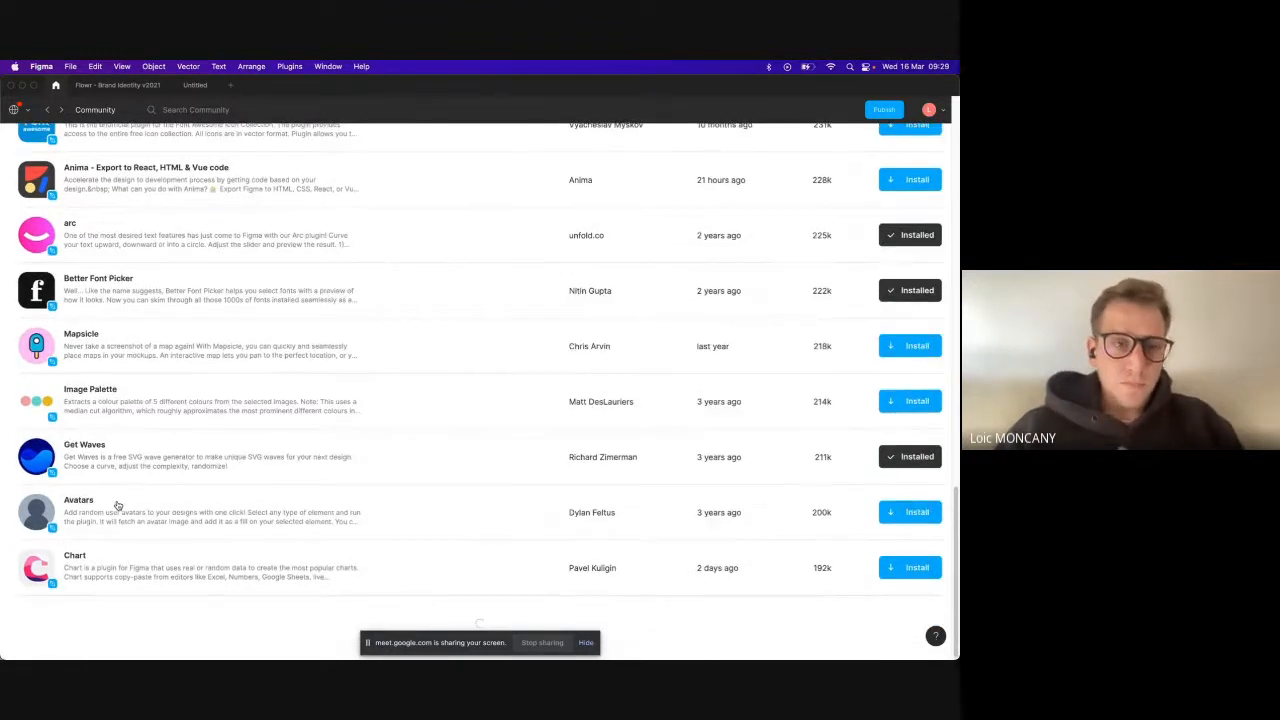
Step: Load more of the plugin list and read through entries such as Isometric, LottieFiles, Artboard Studio Mockups, uiGradients and Palette
{"action": "scroll", "coordinate": [117, 505], "scroll_direction": "up", "scroll_amount": 4}
{"action": "scroll", "coordinate": [117, 505], "scroll_direction": "down", "scroll_amount": 10}
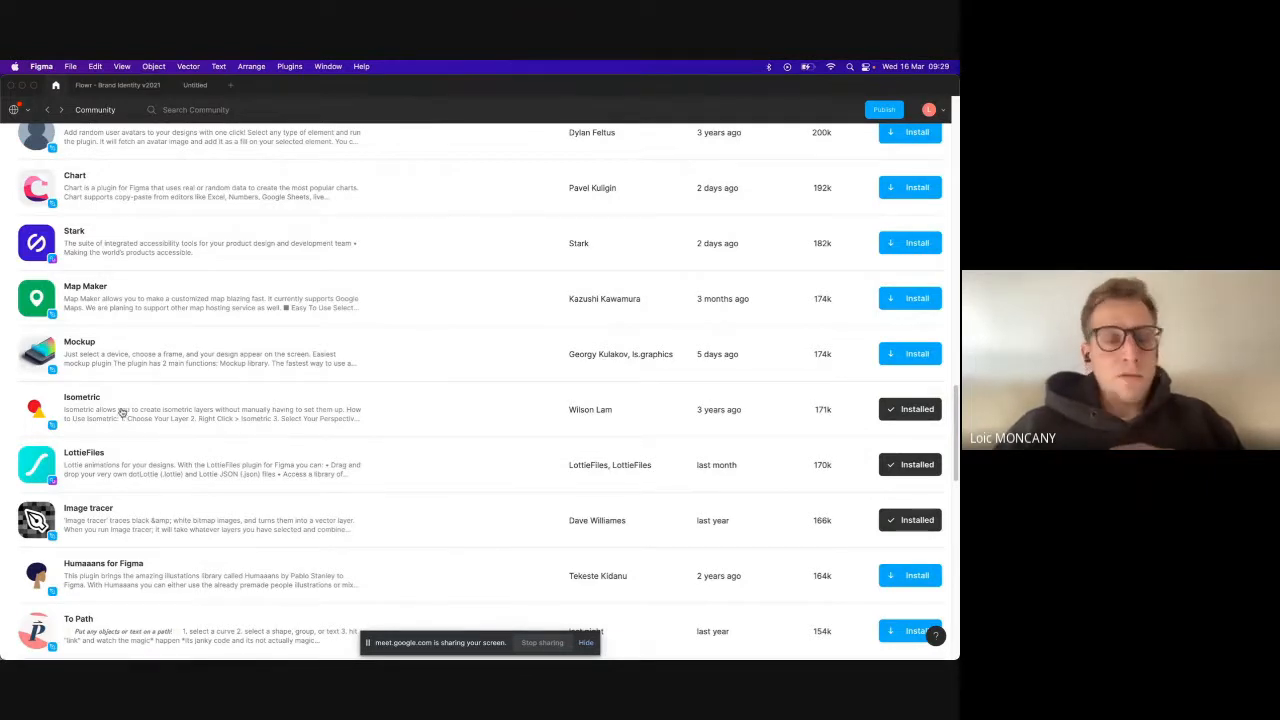
{"action": "scroll", "coordinate": [130, 408], "scroll_direction": "down", "scroll_amount": 10}
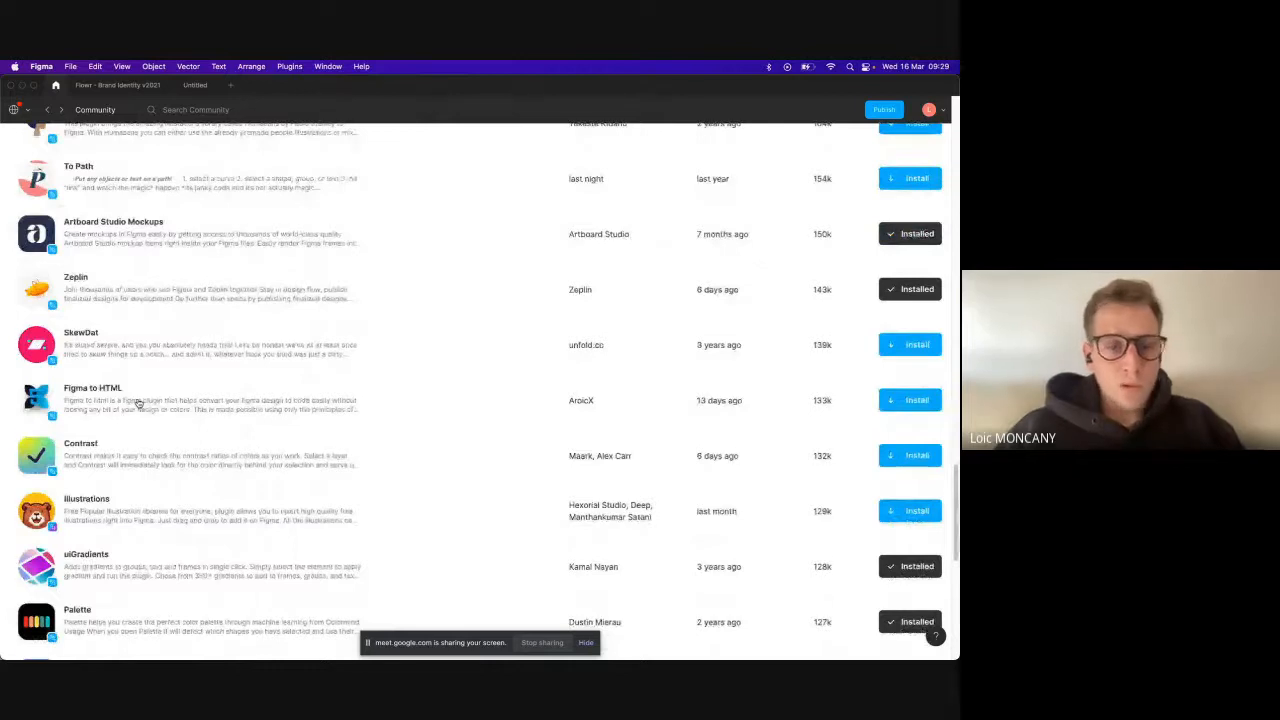
{"action": "scroll", "coordinate": [139, 402], "scroll_direction": "down", "scroll_amount": 2}
{"action": "scroll", "coordinate": [139, 402], "scroll_direction": "down", "scroll_amount": 2}
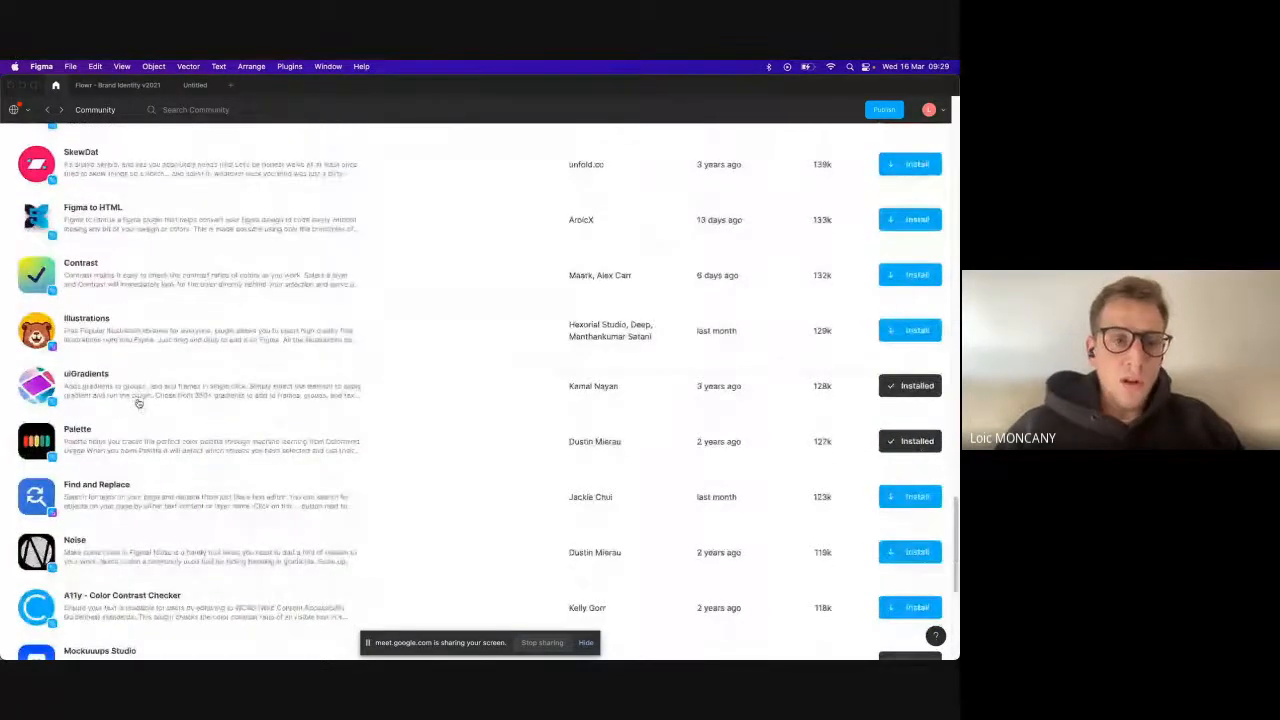
Step: Leave the plugin list and return to the open Flowr - Brand Identity v2021 file
{"action": "scroll", "coordinate": [137, 400], "scroll_direction": "up", "scroll_amount": 20}
{"action": "scroll", "coordinate": [124, 222], "scroll_direction": "up", "scroll_amount": 5}
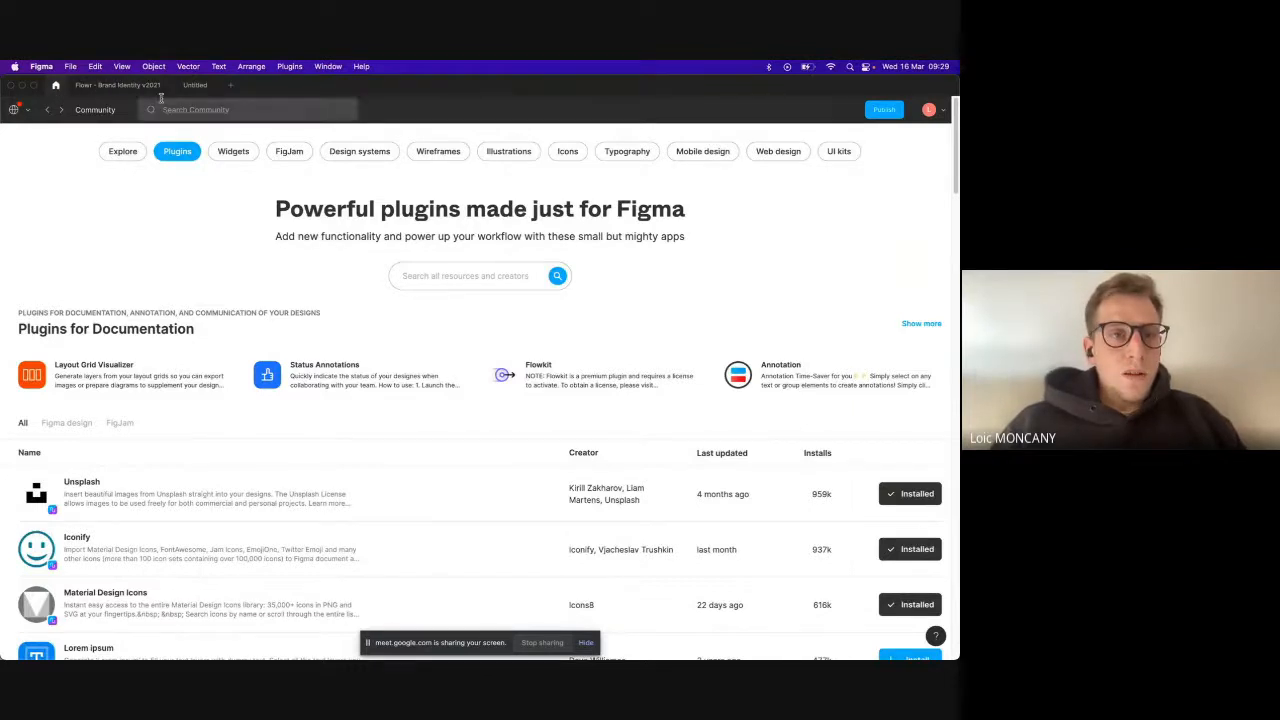
{"action": "left_click", "coordinate": [194, 90]}
{"action": "left_click", "coordinate": [84, 89]}
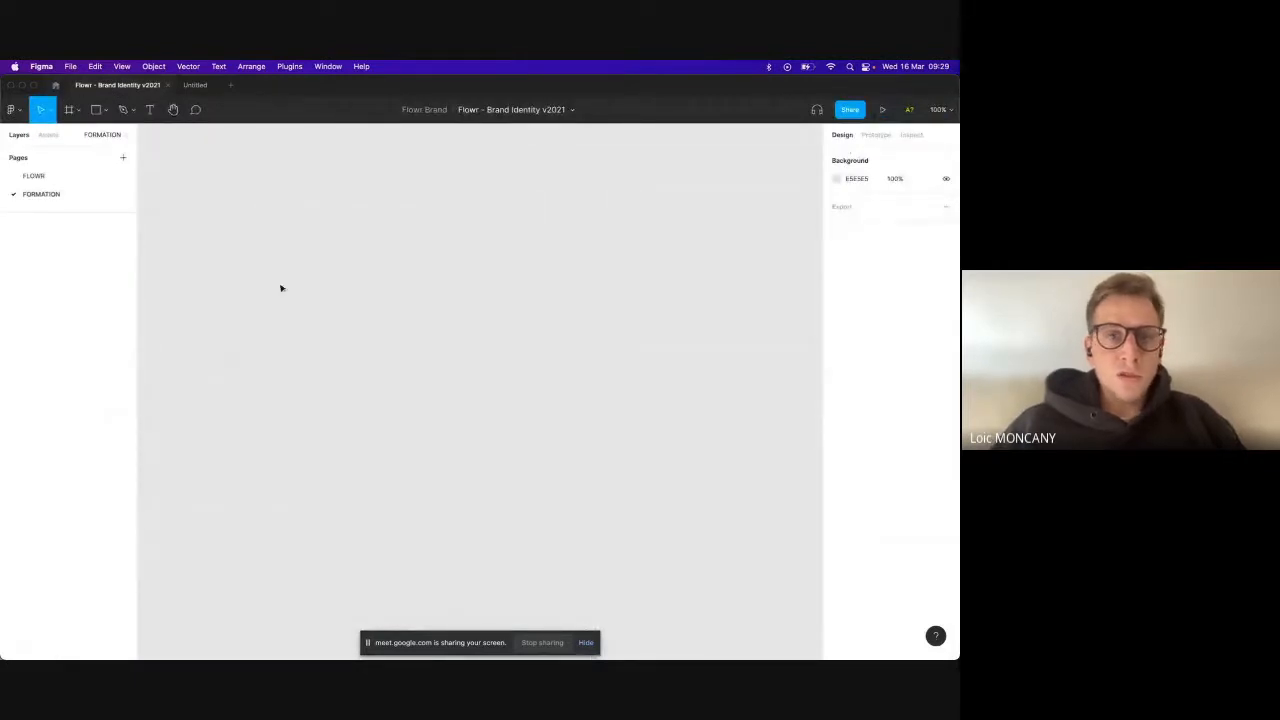
Step: Switch to the Google Meet call in Chrome, close the in-call messages, and return to Figma
{"action": "key", "text": "super+Tab"}
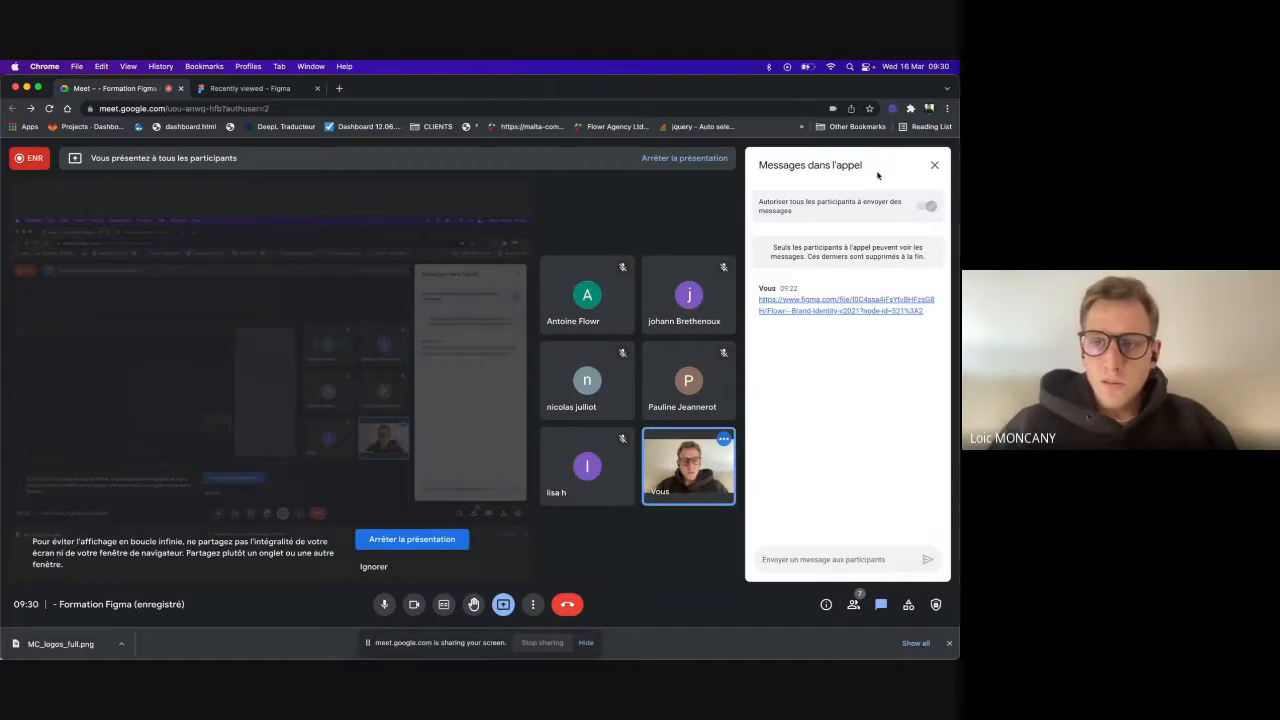
{"action": "left_click", "coordinate": [934, 167]}
{"action": "key", "text": "super+Tab"}
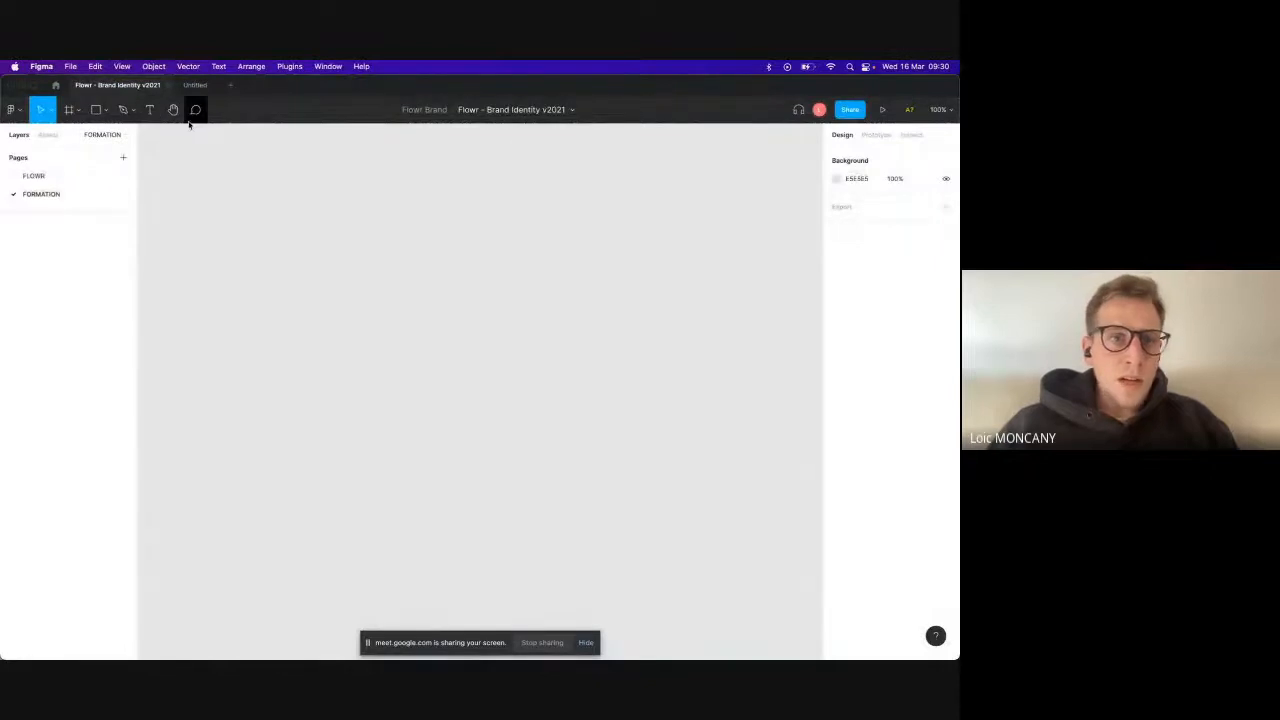
Step: Show how to switch between the Untitled and Flowr - Brand Identity v2021 files and between the FLOWR and FORMATION pages
{"action": "left_click", "coordinate": [195, 85]}
{"action": "left_click", "coordinate": [117, 85]}
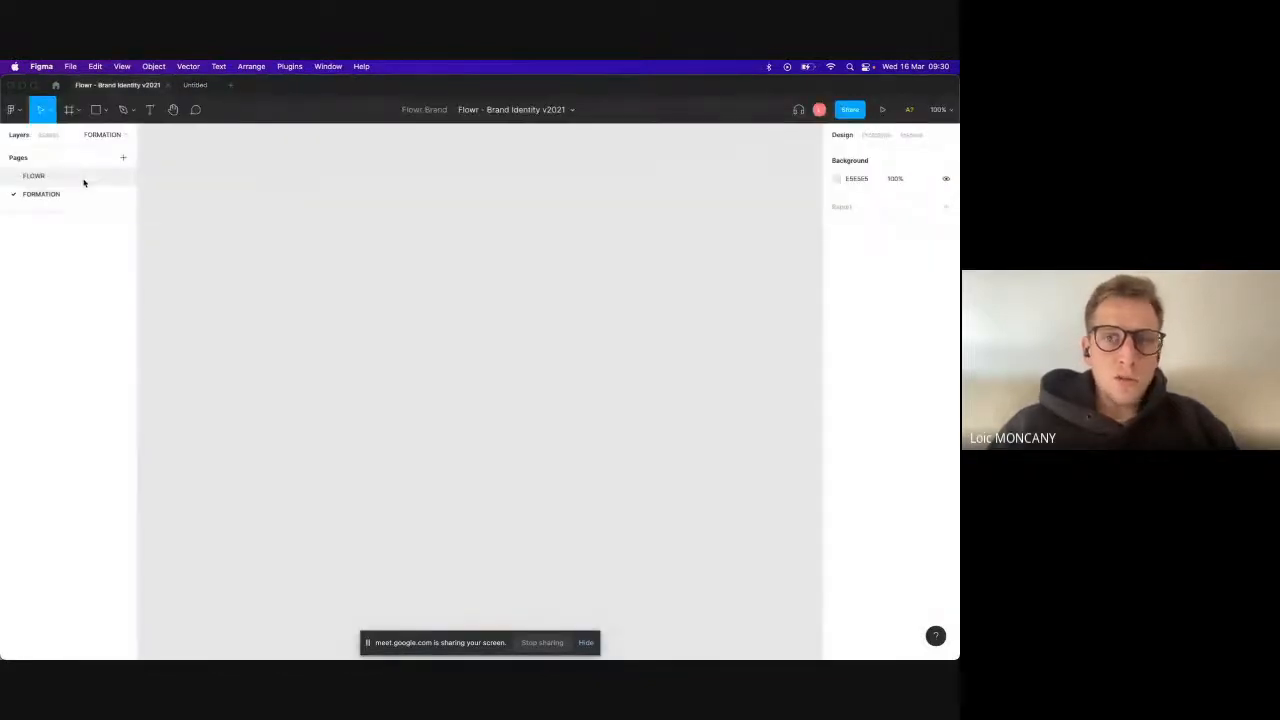
{"action": "left_click", "coordinate": [84, 177]}
{"action": "left_click", "coordinate": [80, 194]}
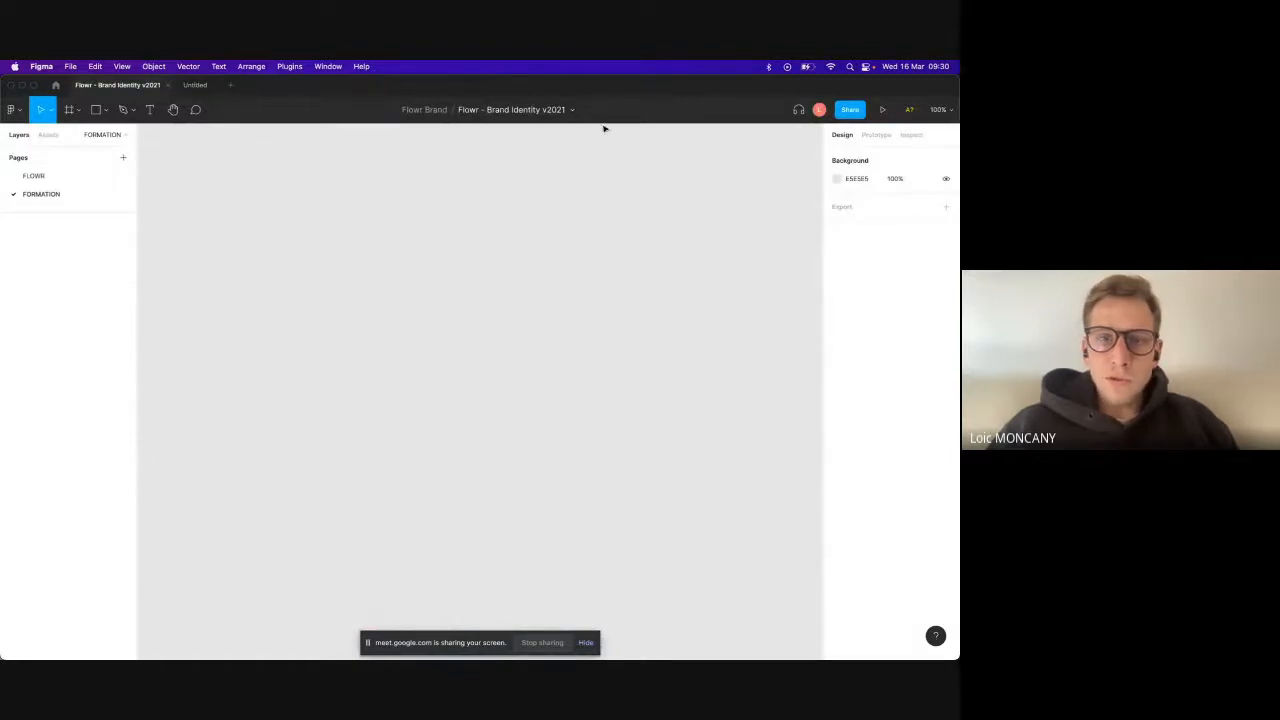
{"action": "left_click", "coordinate": [195, 85]}
{"action": "left_click", "coordinate": [118, 85]}
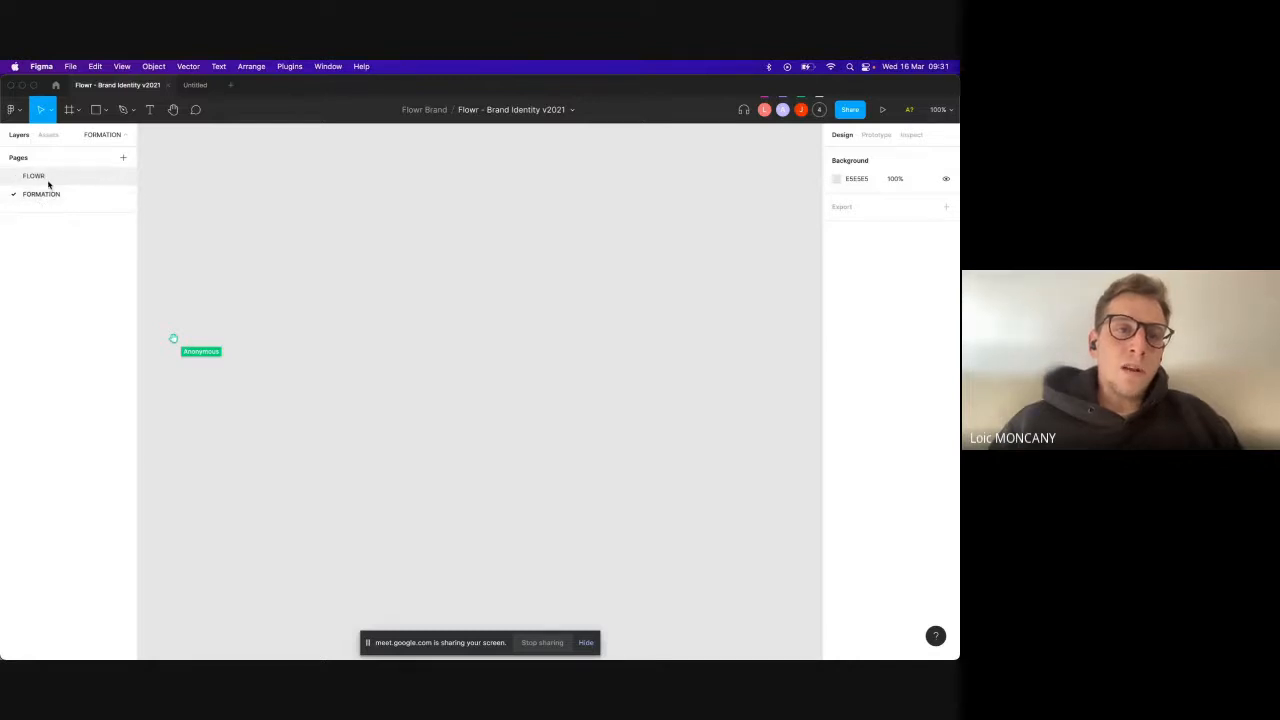
Step: Show the FLOWR page's layers by selecting Frame 36 and Frame 35, then return to the FORMATION page
{"action": "left_click", "coordinate": [40, 176]}
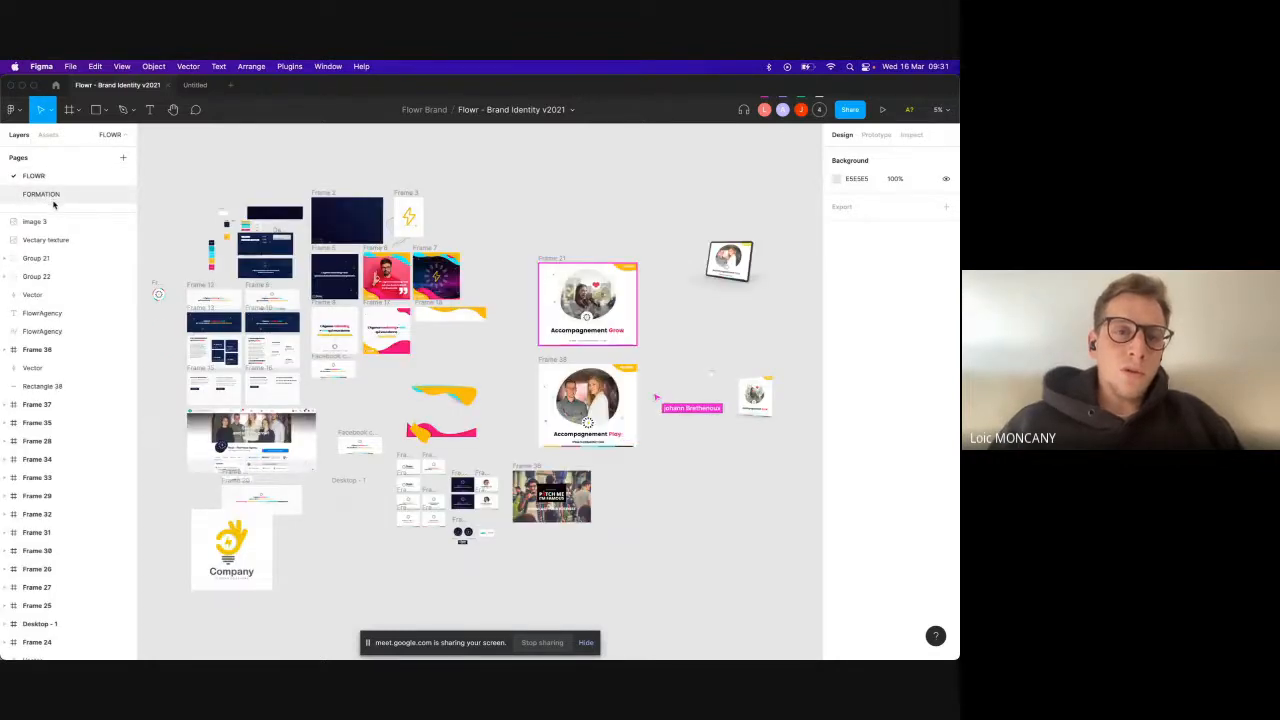
{"action": "left_click", "coordinate": [66, 350]}
{"action": "left_click", "coordinate": [45, 422]}
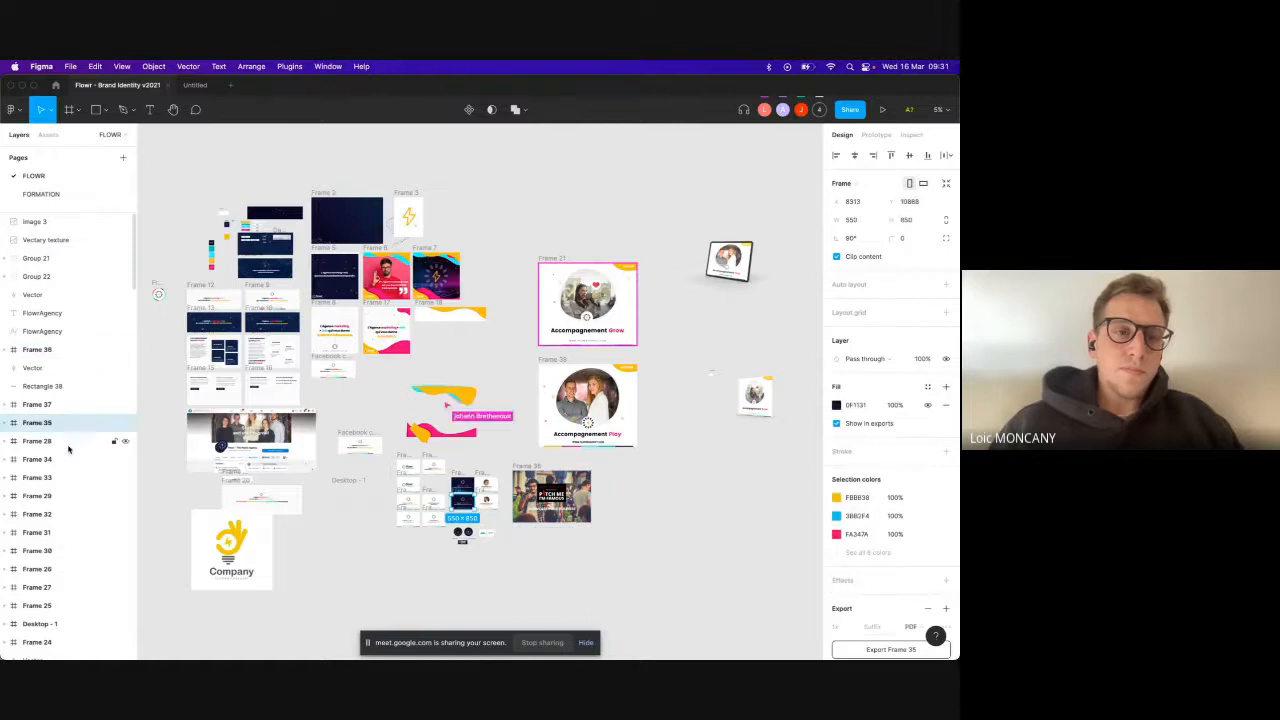
{"action": "left_click", "coordinate": [42, 192]}
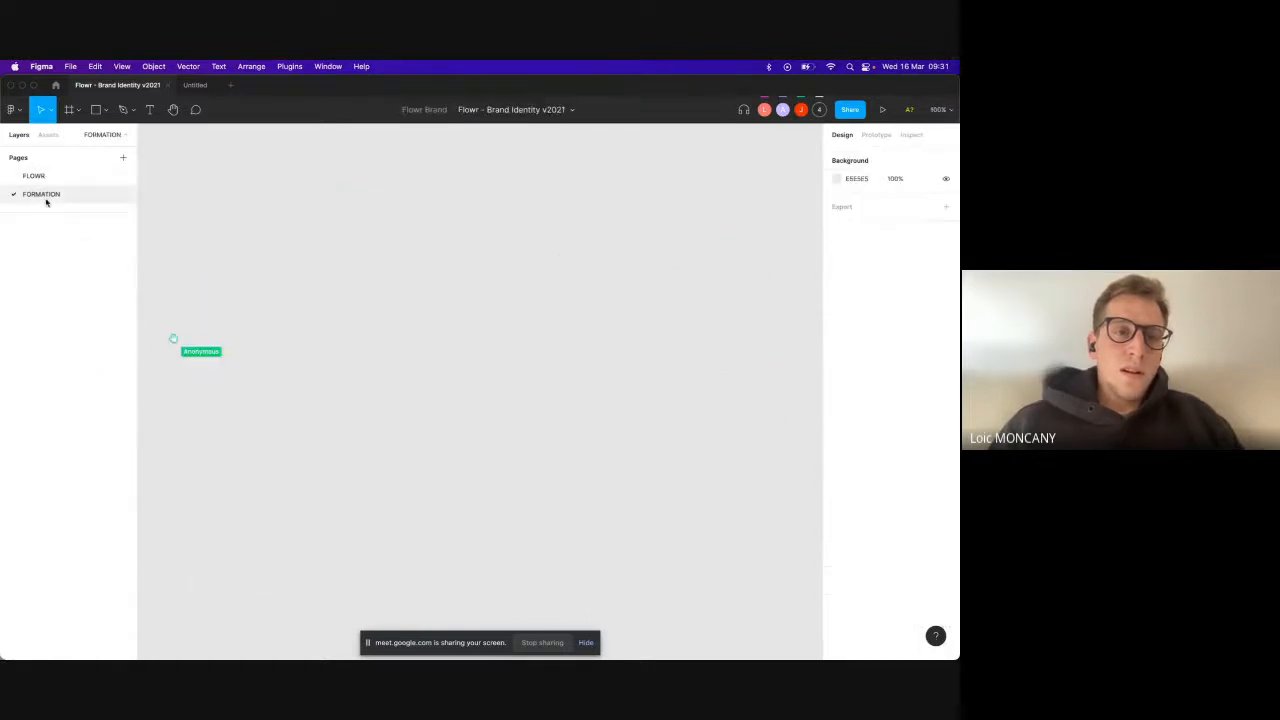
Step: Activate the Frame tool and examine the preset size categories, including the Tablet and Desktop presets
{"action": "left_click", "coordinate": [68, 118]}
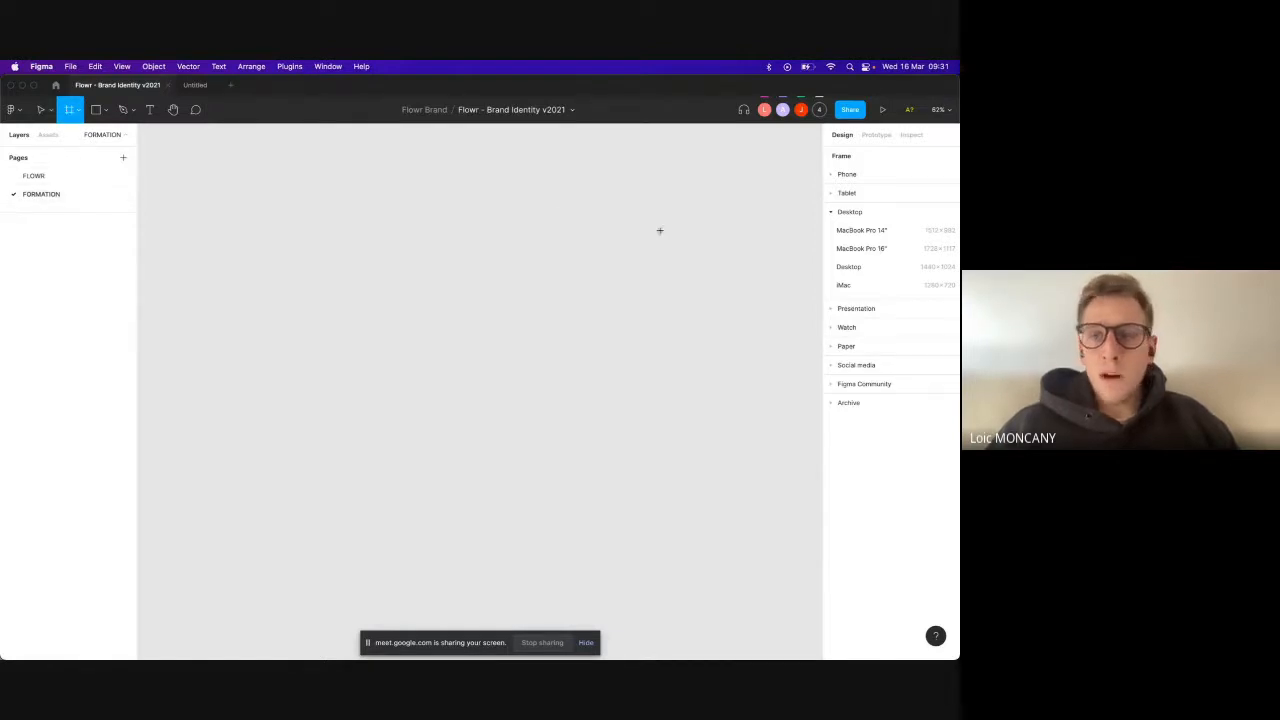
{"action": "left_click", "coordinate": [831, 213]}
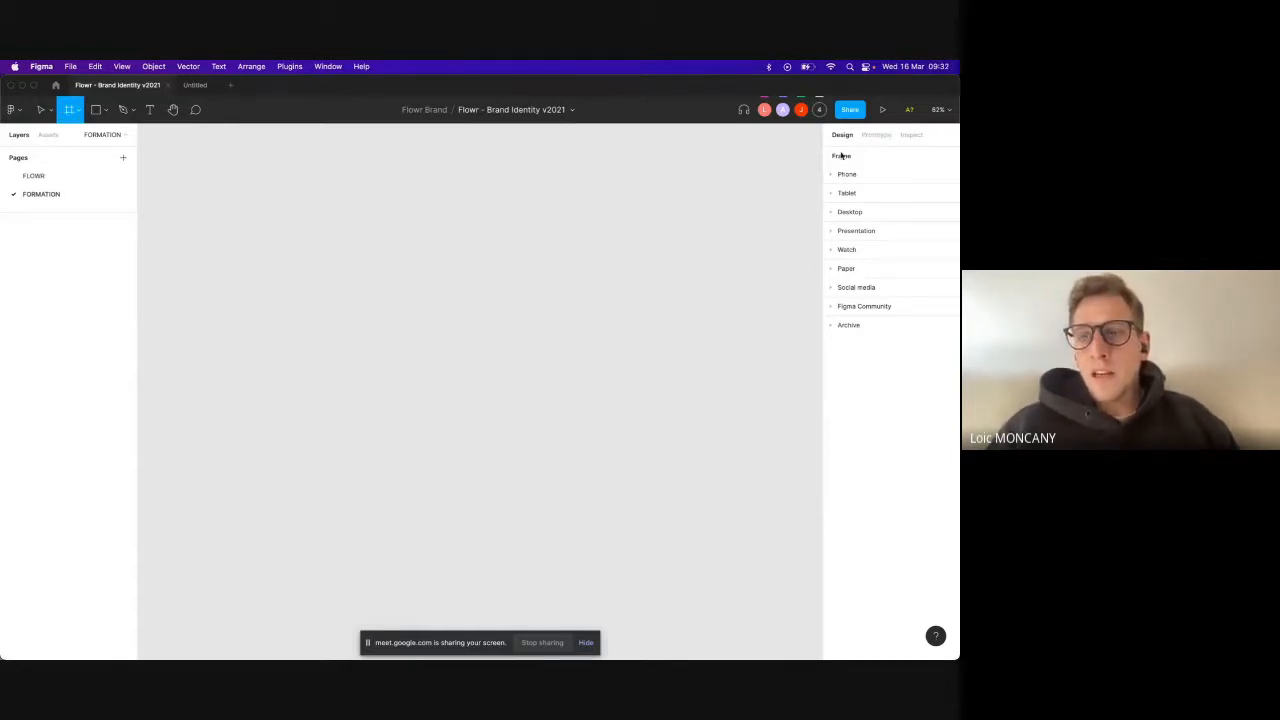
{"action": "left_click", "coordinate": [830, 193]}
{"action": "left_click", "coordinate": [830, 193]}
{"action": "left_click", "coordinate": [833, 213]}
{"action": "left_click", "coordinate": [833, 213]}
{"action": "left_click", "coordinate": [833, 213]}
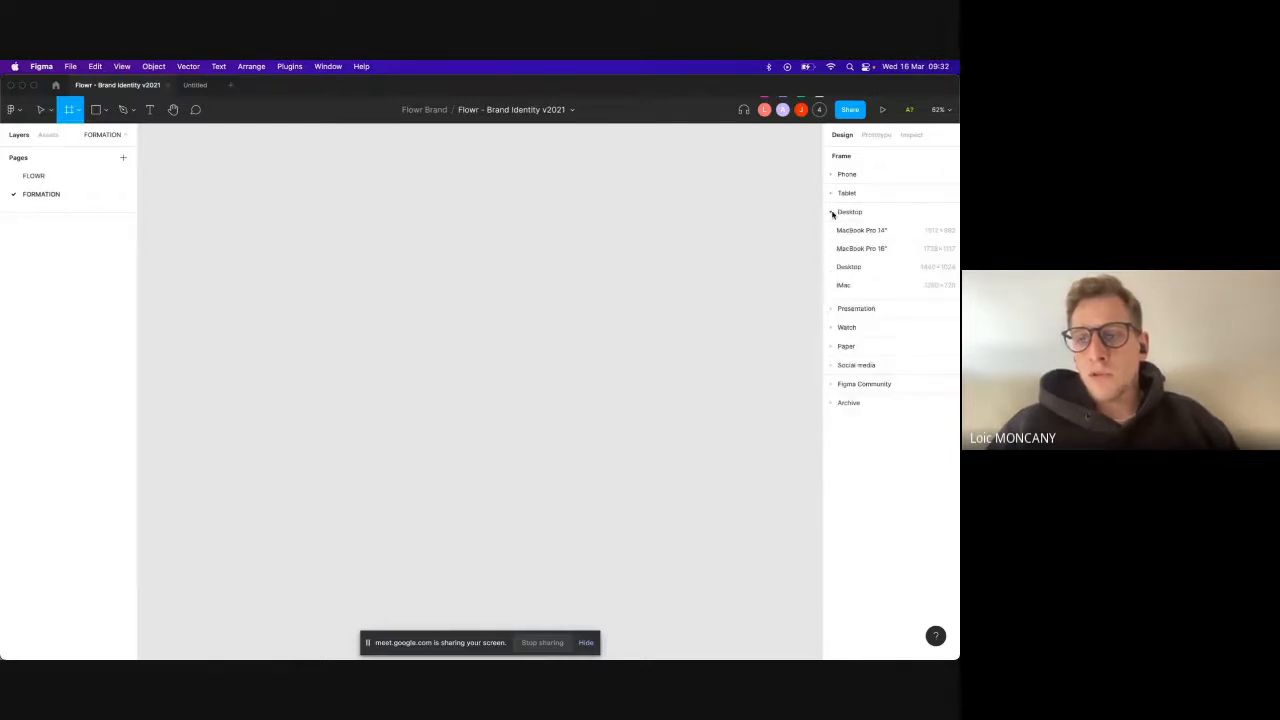
Step: Create a Desktop 1440 × 1024 frame from the presets and rename it Homepage
{"action": "left_click", "coordinate": [833, 213]}
{"action": "left_click", "coordinate": [832, 213]}
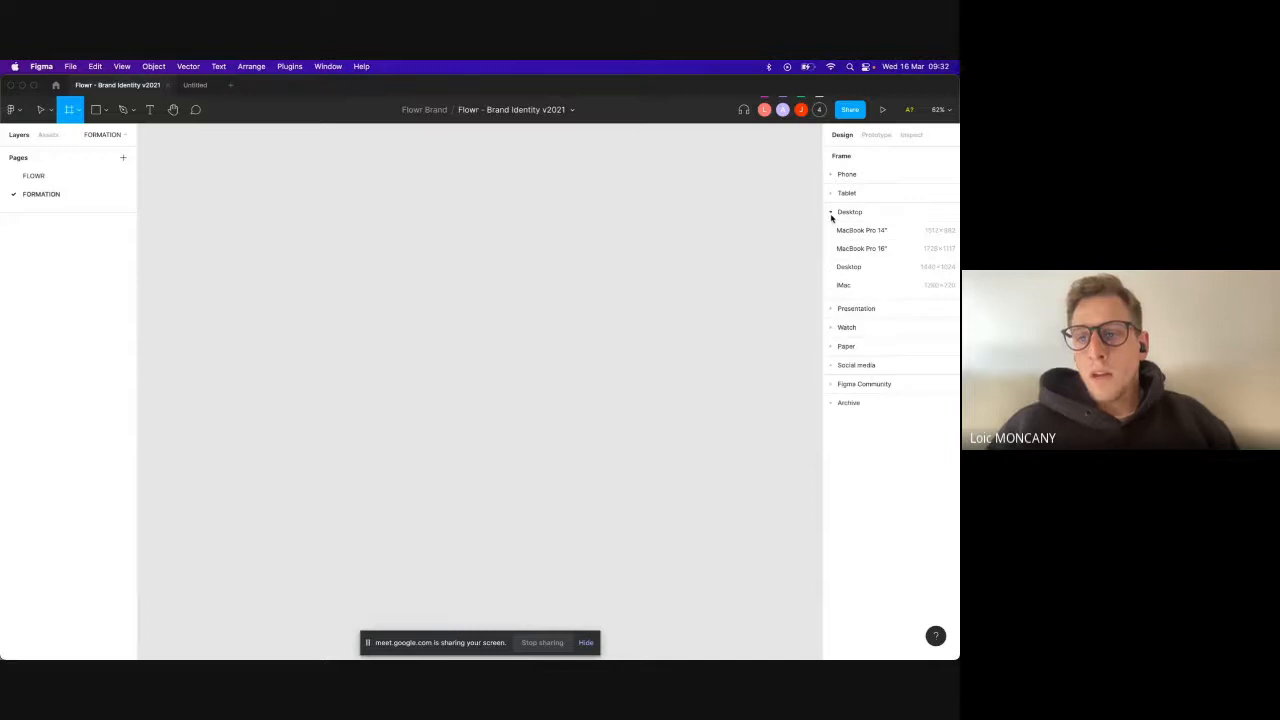
{"action": "left_click", "coordinate": [849, 267]}
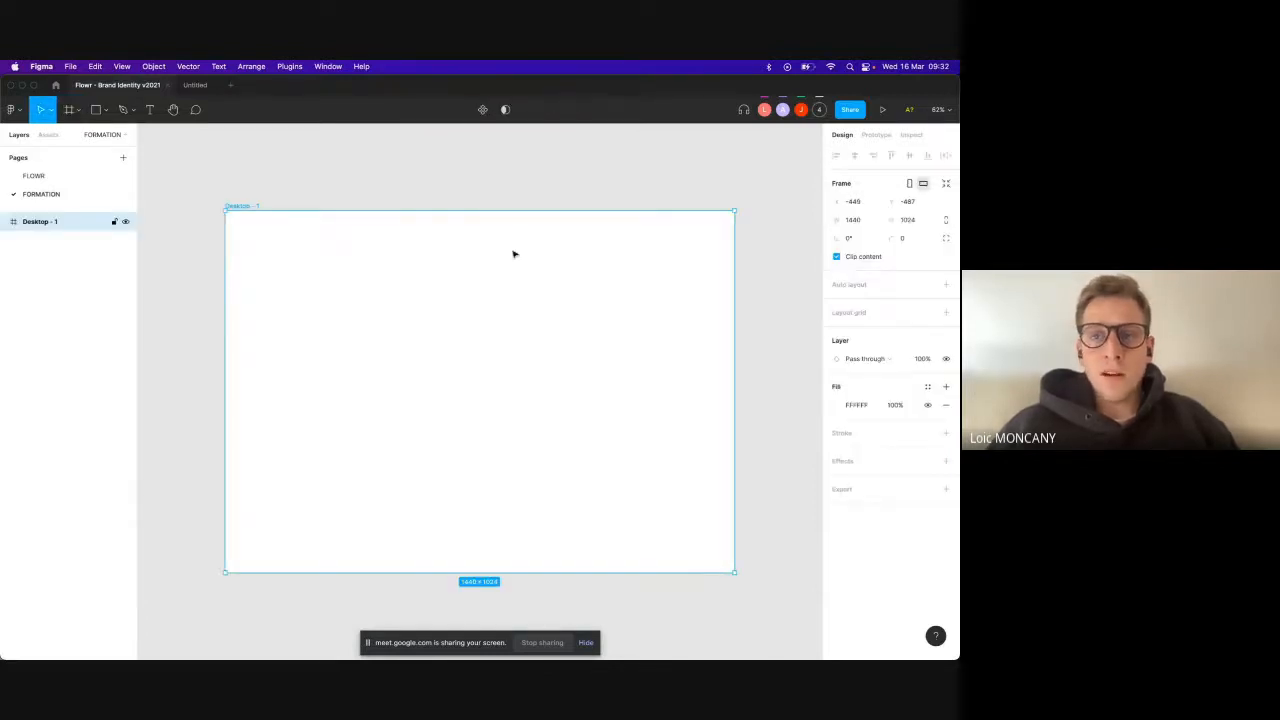
{"action": "double_click", "coordinate": [41, 224]}
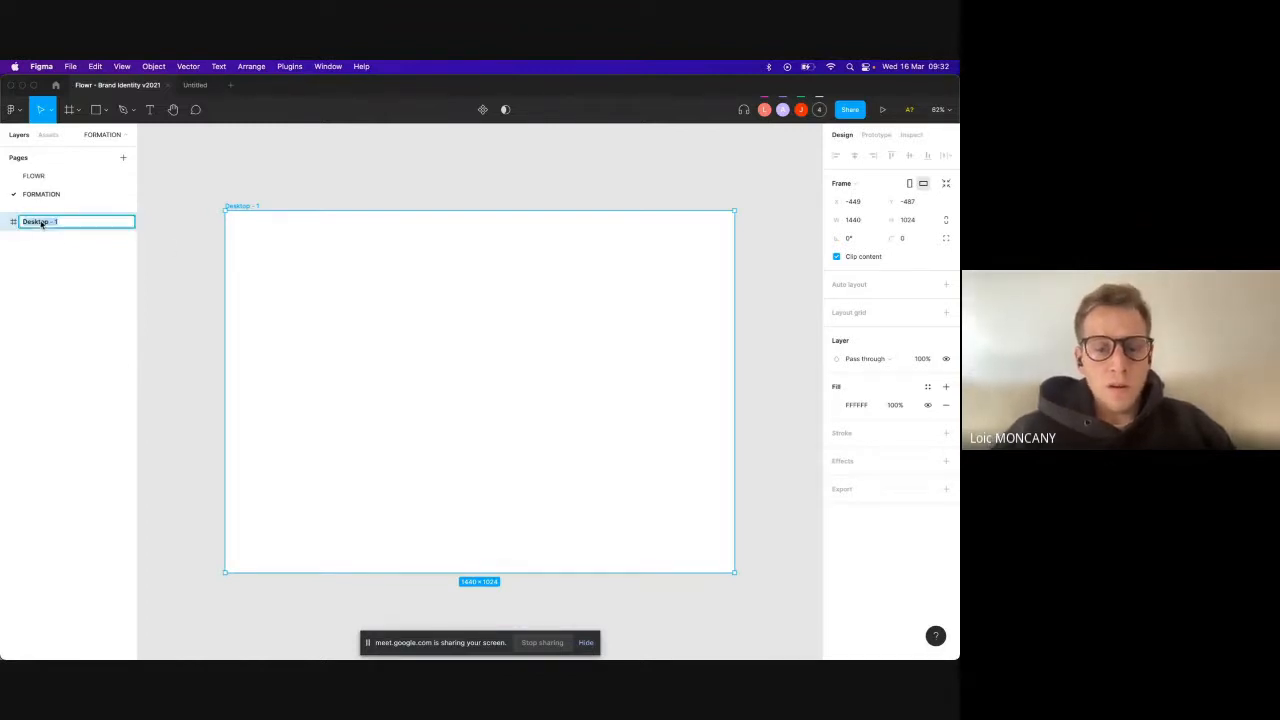
{"action": "type", "text": "Homepage"}
{"action": "key", "text": "Return"}
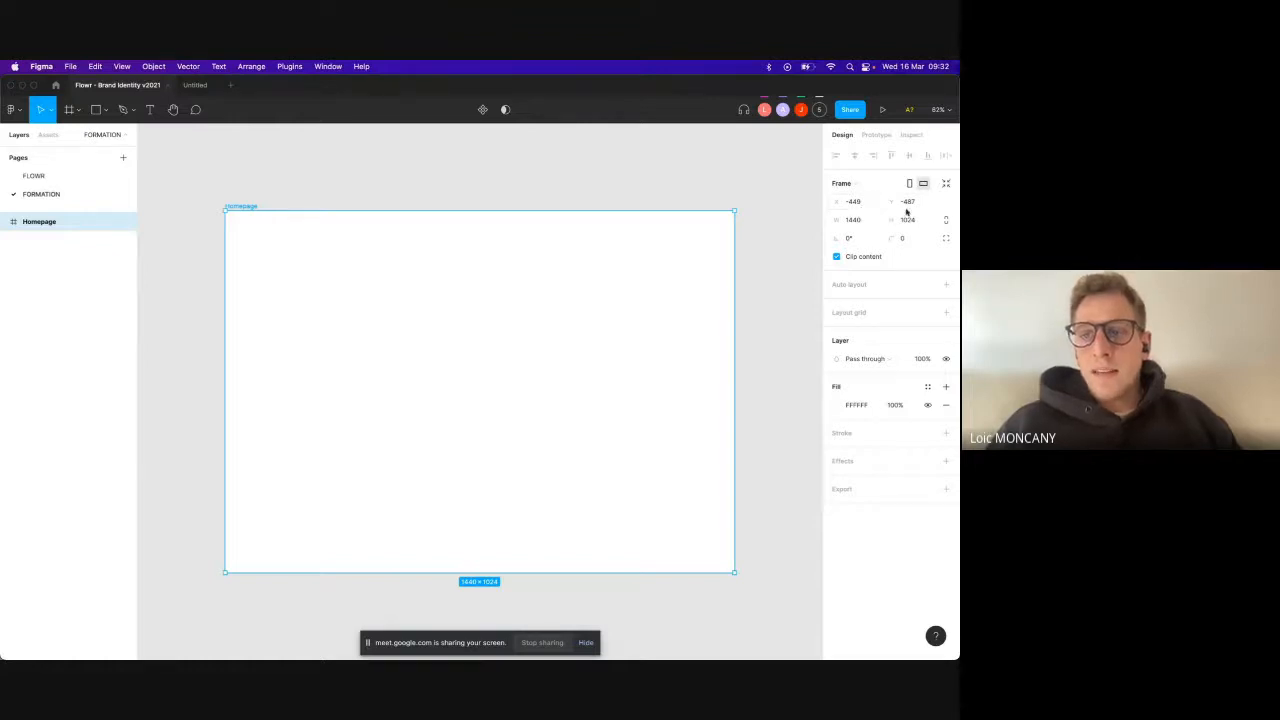
Step: Shift the Homepage frame slightly left, and draw a 449 × 449 square in its upper-left area
{"action": "left_click", "coordinate": [905, 240]}
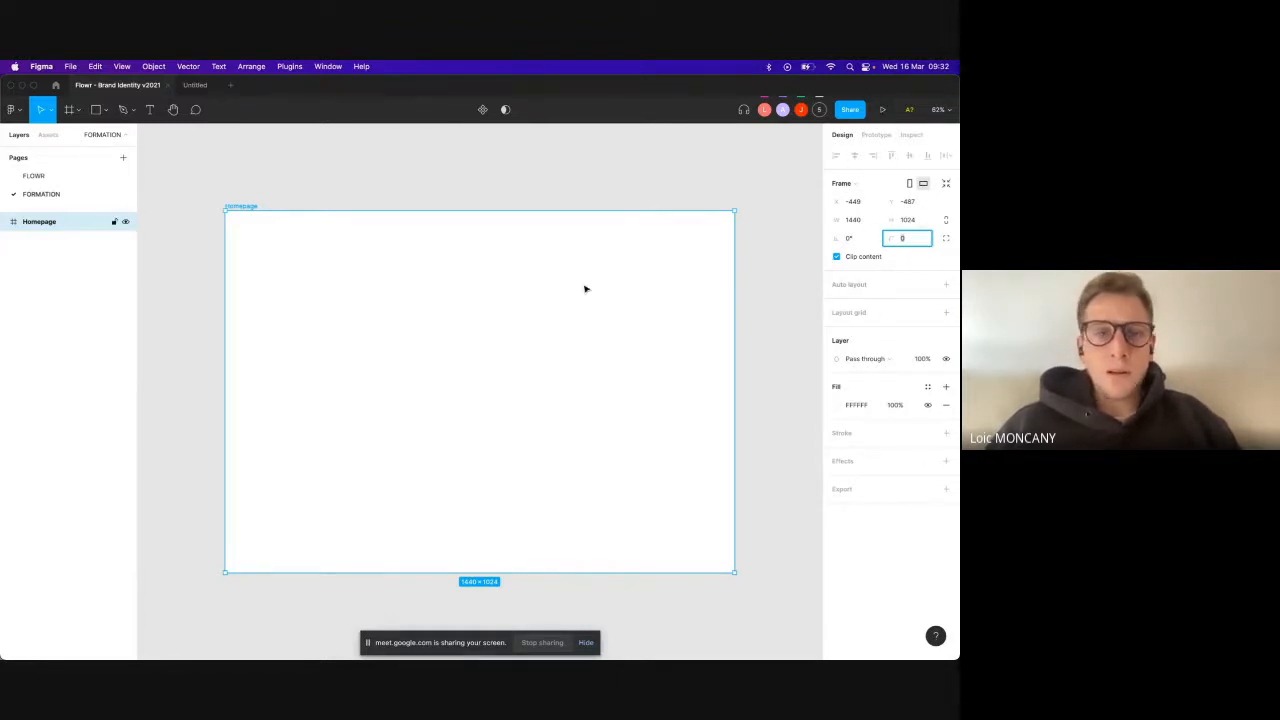
{"action": "left_click_drag", "start_coordinate": [241, 210], "coordinate": [214, 208]}
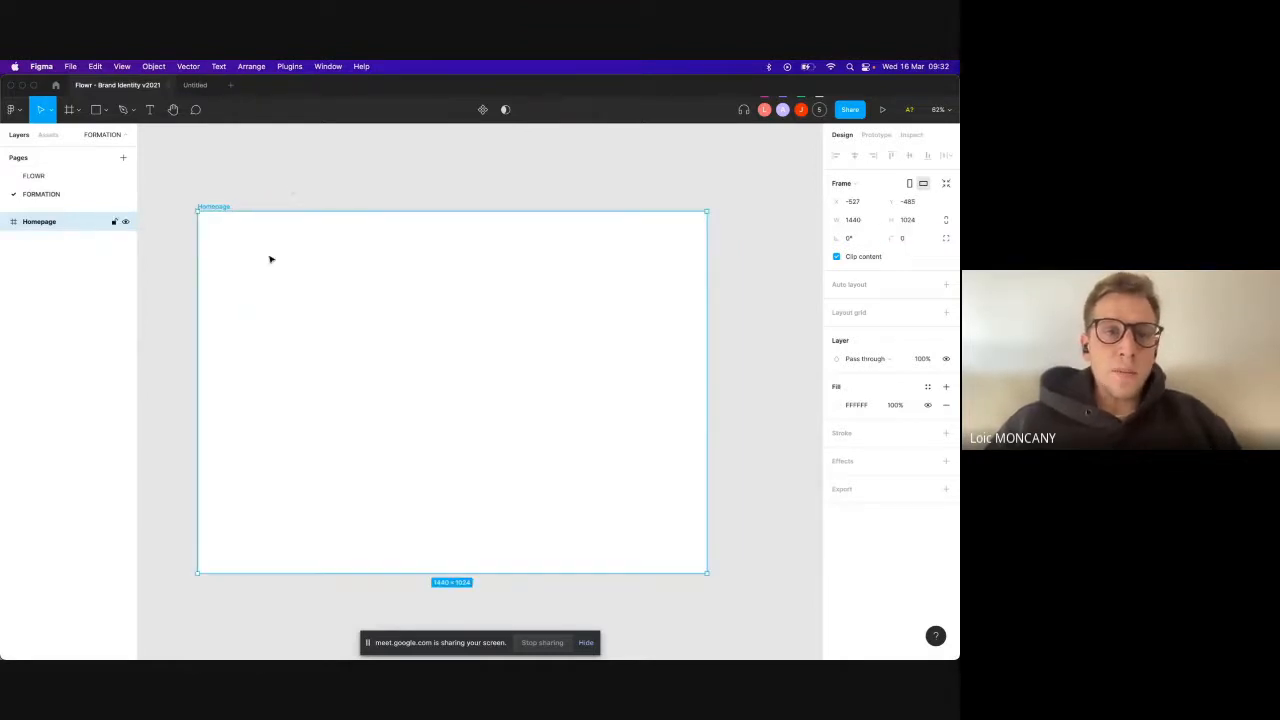
{"action": "left_click", "coordinate": [99, 113]}
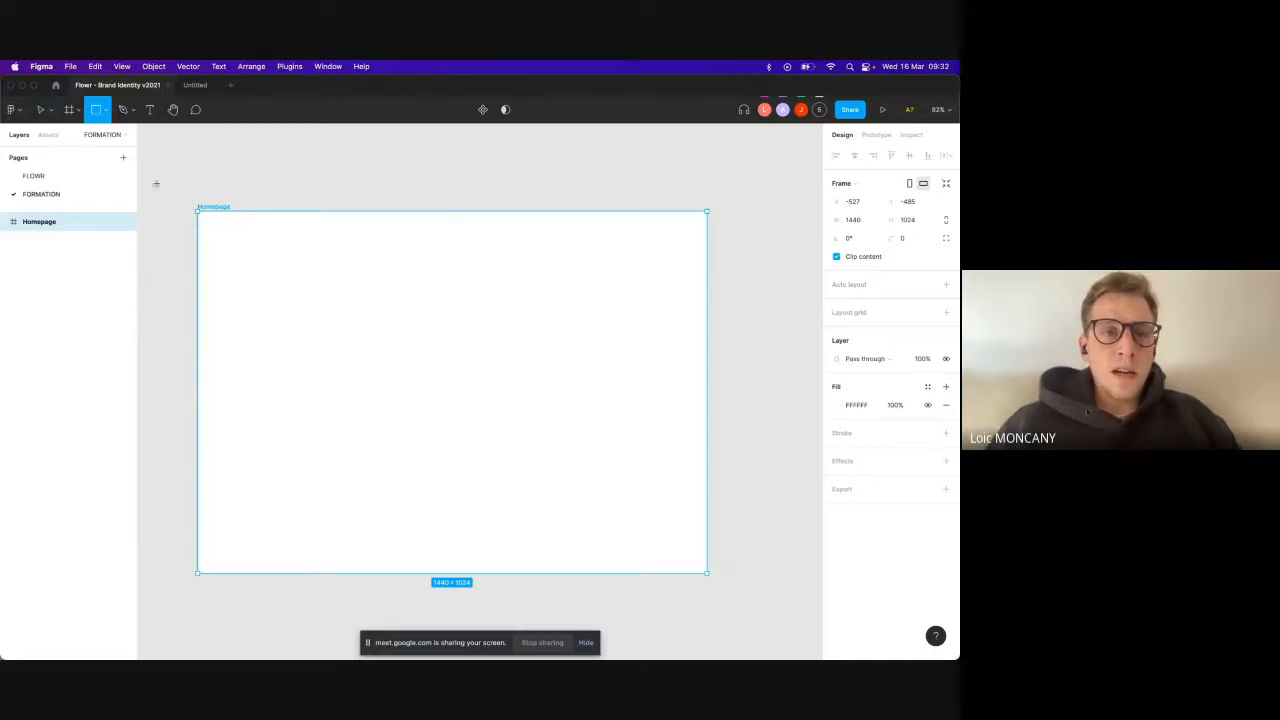
{"action": "left_click_drag", "start_coordinate": [220, 237], "coordinate": [380, 357]}
Step: Add a text box of about 845 × 449 beside the square and fill it with random letters
{"action": "left_click", "coordinate": [150, 109]}
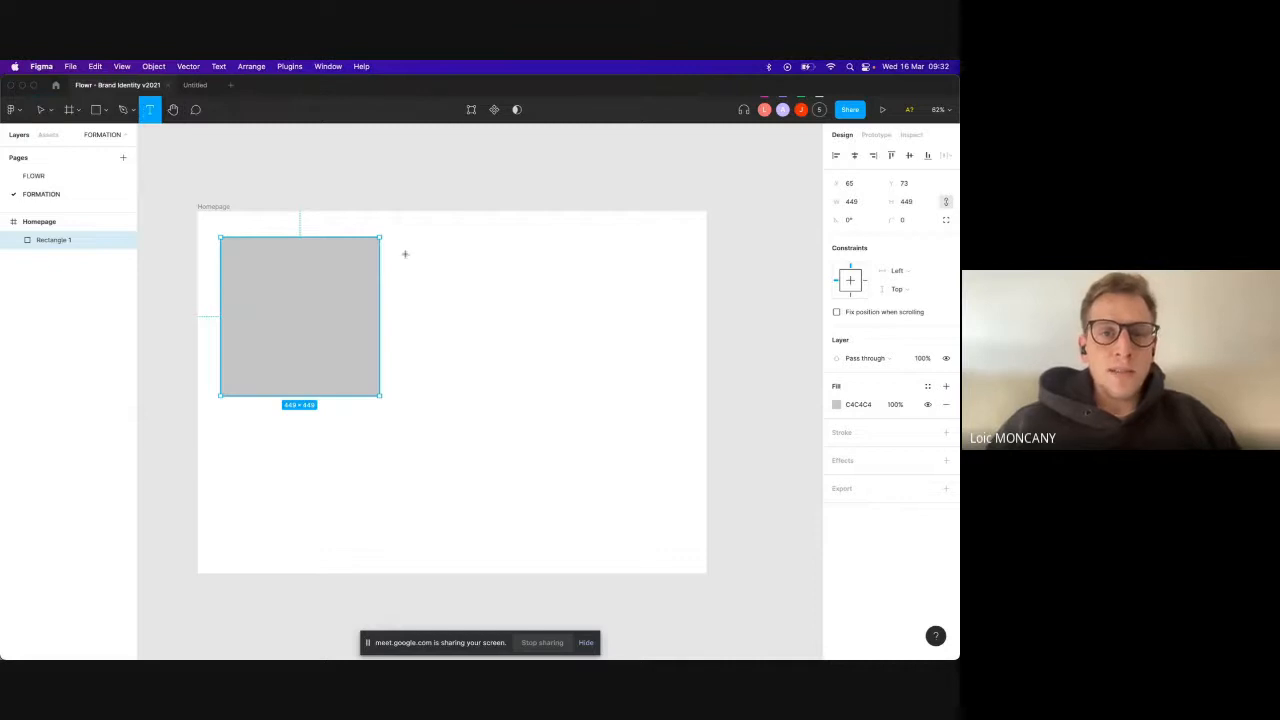
{"action": "left_click_drag", "start_coordinate": [394, 237], "coordinate": [692, 400]}
{"action": "type", "text": "sdfhtsjrfksdnjfkdjnfkdjdnfkdjnfkdjsdn"}
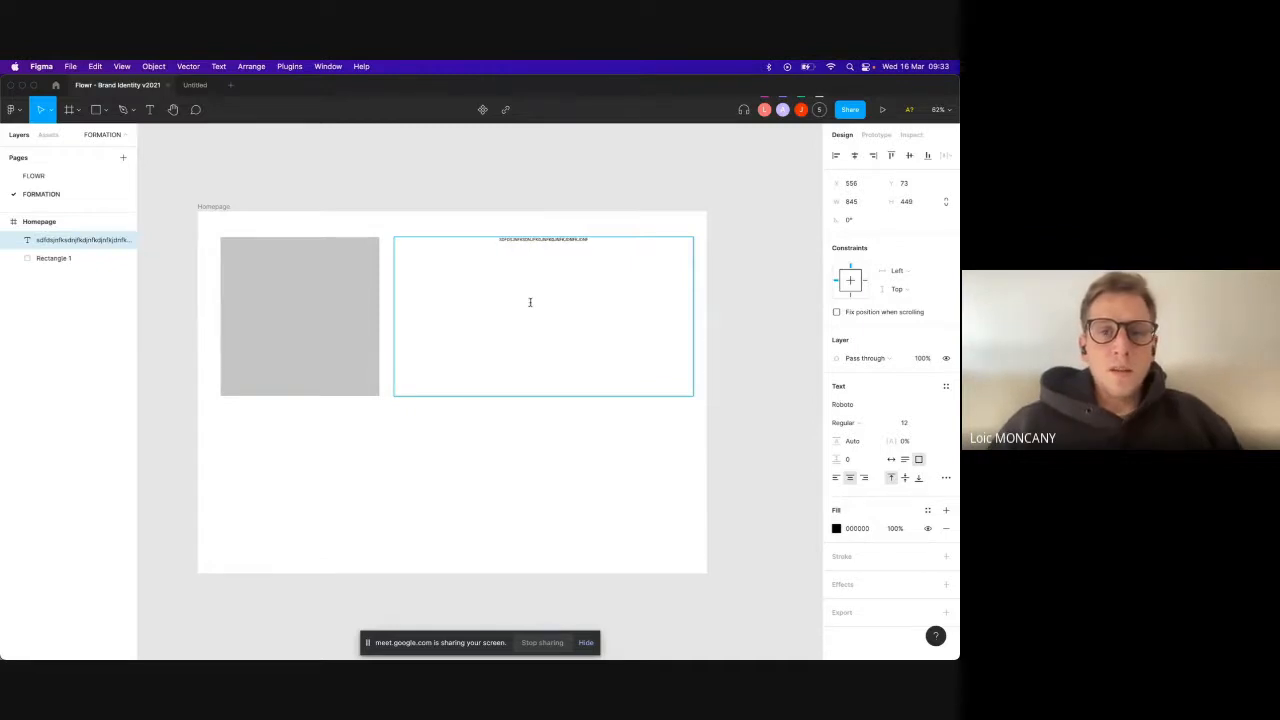
{"action": "key", "text": "Escape"}
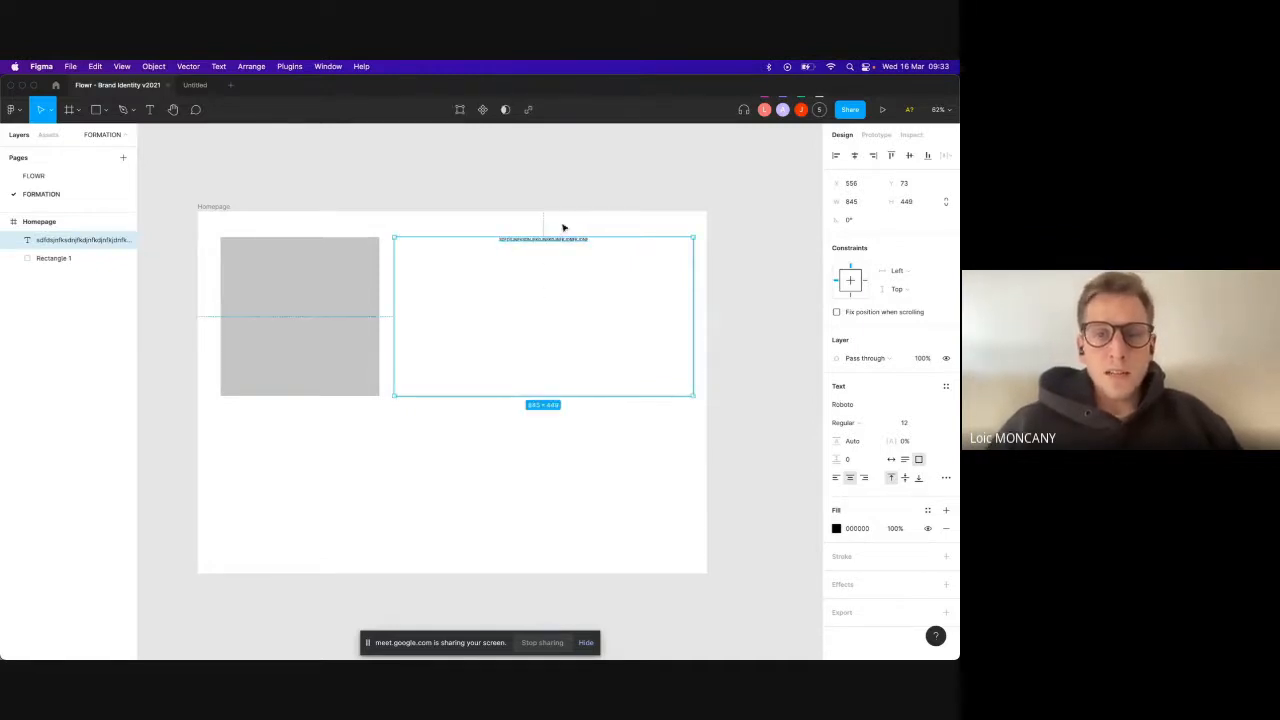
{"action": "key", "text": "Escape"}
Step: Run the Content Reel plugin on the random-letter text box
{"action": "right_click", "coordinate": [537, 287]}
{"action": "key", "text": "Escape"}
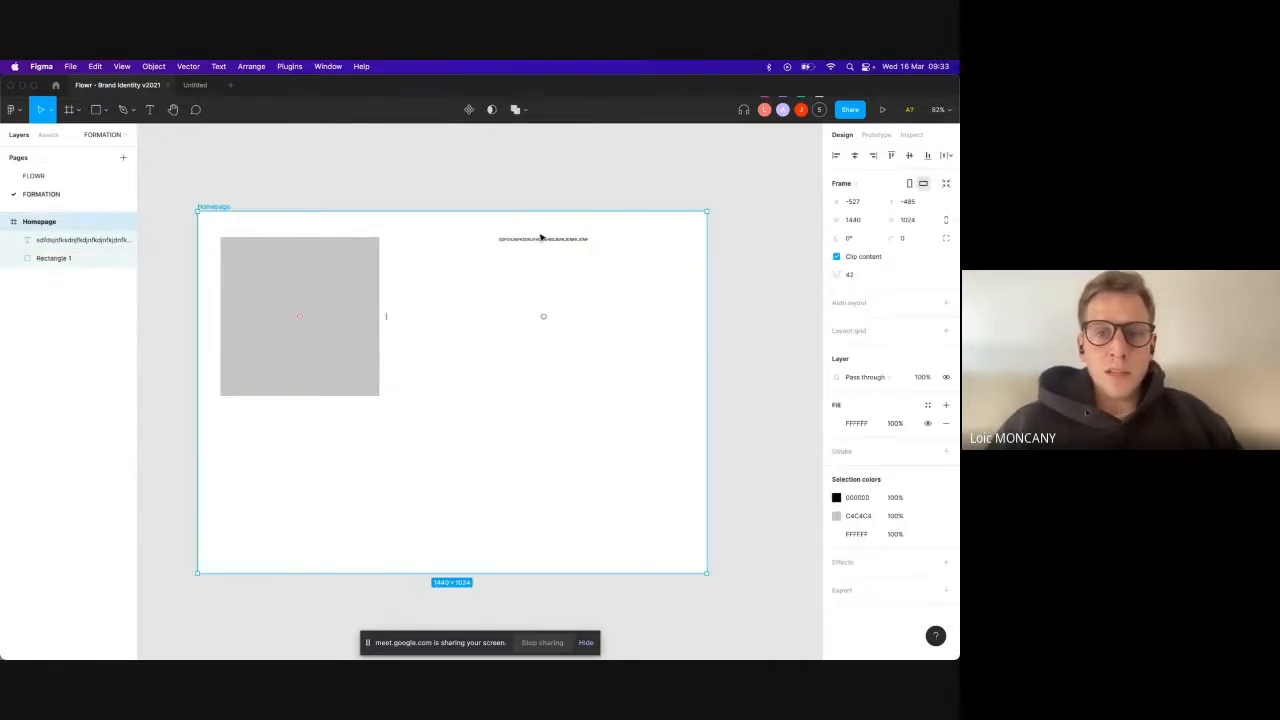
{"action": "key", "text": "Escape"}
{"action": "left_click", "coordinate": [540, 241]}
{"action": "right_click", "coordinate": [534, 258]}
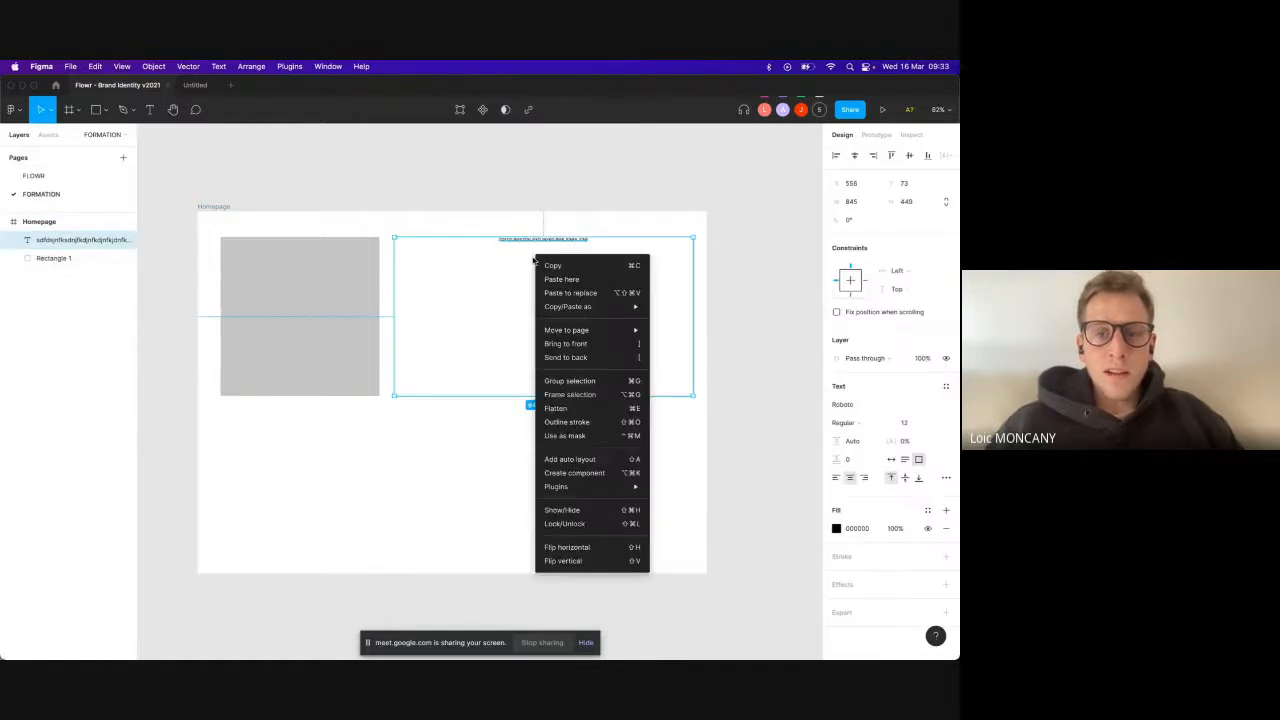
{"action": "mouse_move", "coordinate": [585, 486]}
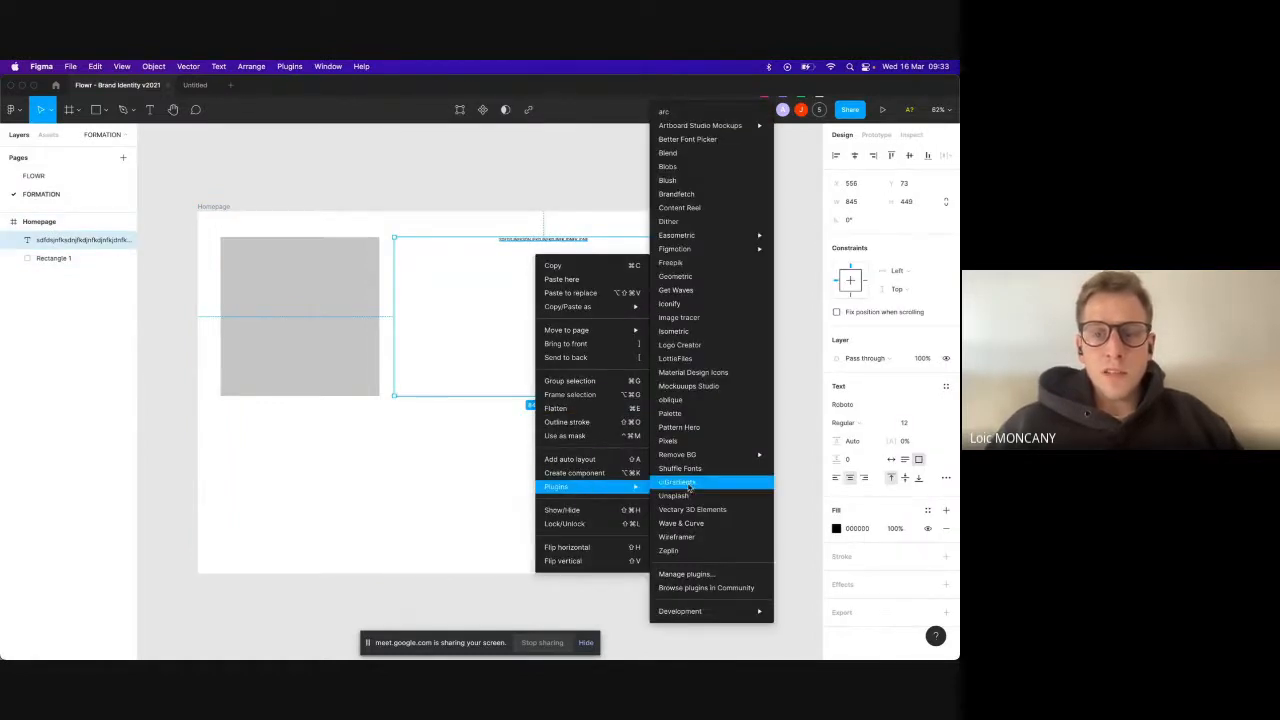
{"action": "left_click", "coordinate": [666, 213]}
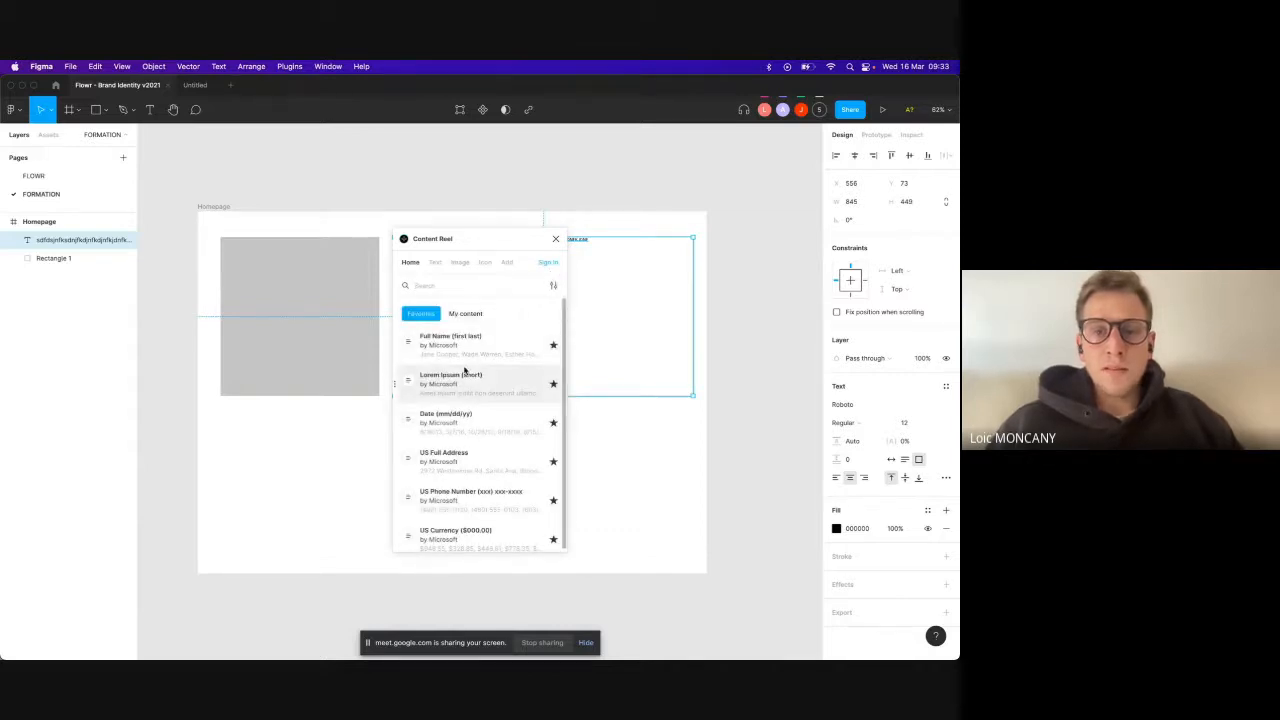
Step: Replace the random letters with Content Reel's Lorem ipsum (short) text, and close the plugin
{"action": "scroll", "coordinate": [464, 370], "scroll_direction": "down", "scroll_amount": 1}
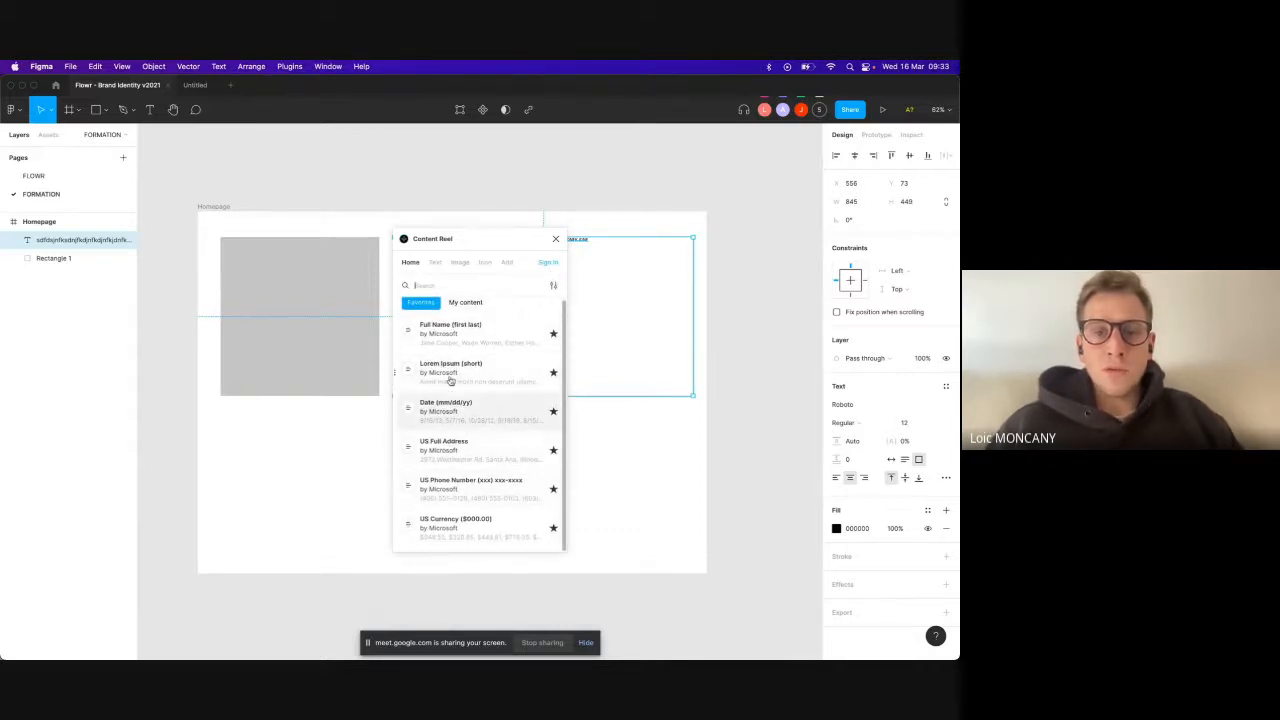
{"action": "scroll", "coordinate": [451, 372], "scroll_direction": "up", "scroll_amount": 1}
{"action": "left_click", "coordinate": [434, 262]}
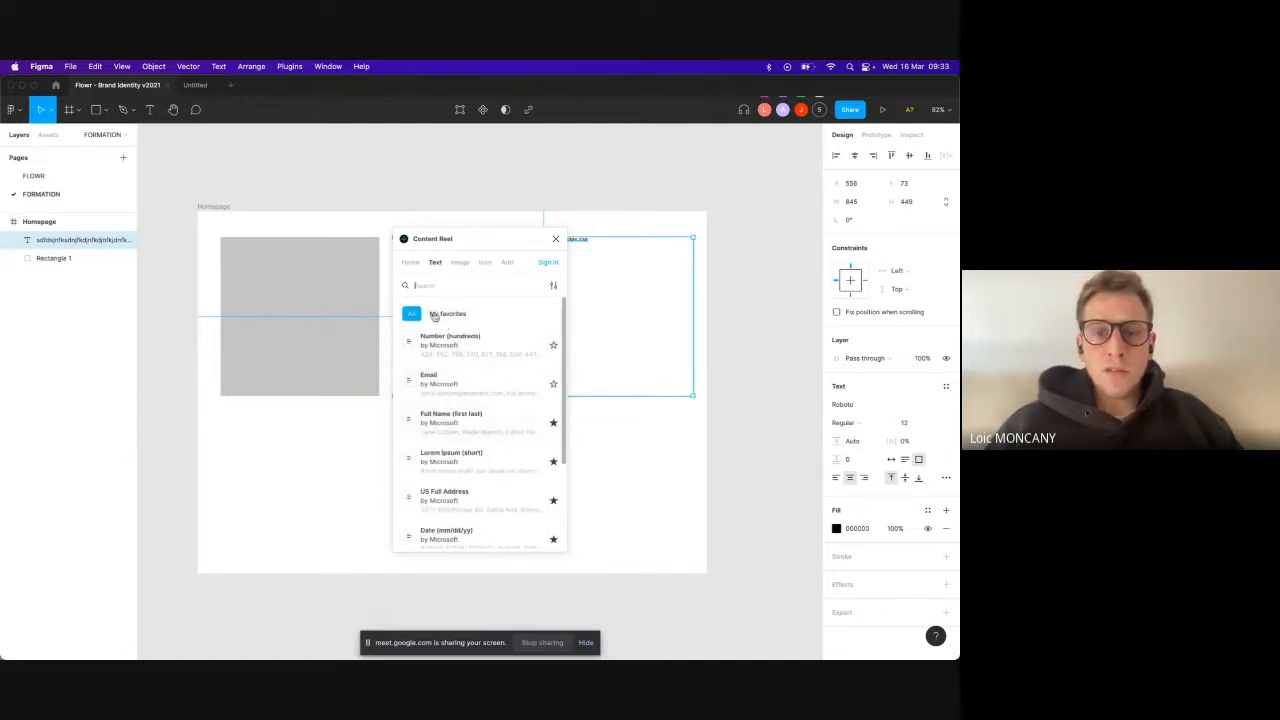
{"action": "left_click", "coordinate": [470, 462]}
{"action": "left_click", "coordinate": [458, 344]}
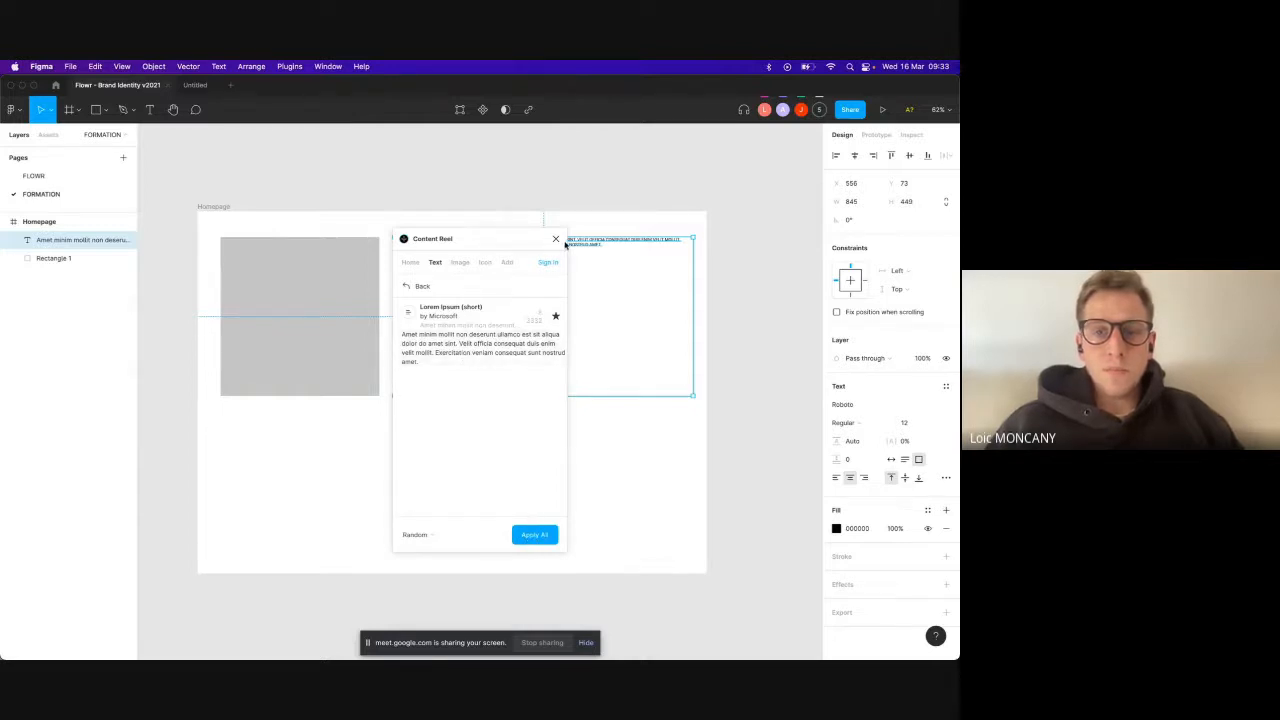
{"action": "left_click", "coordinate": [555, 241]}
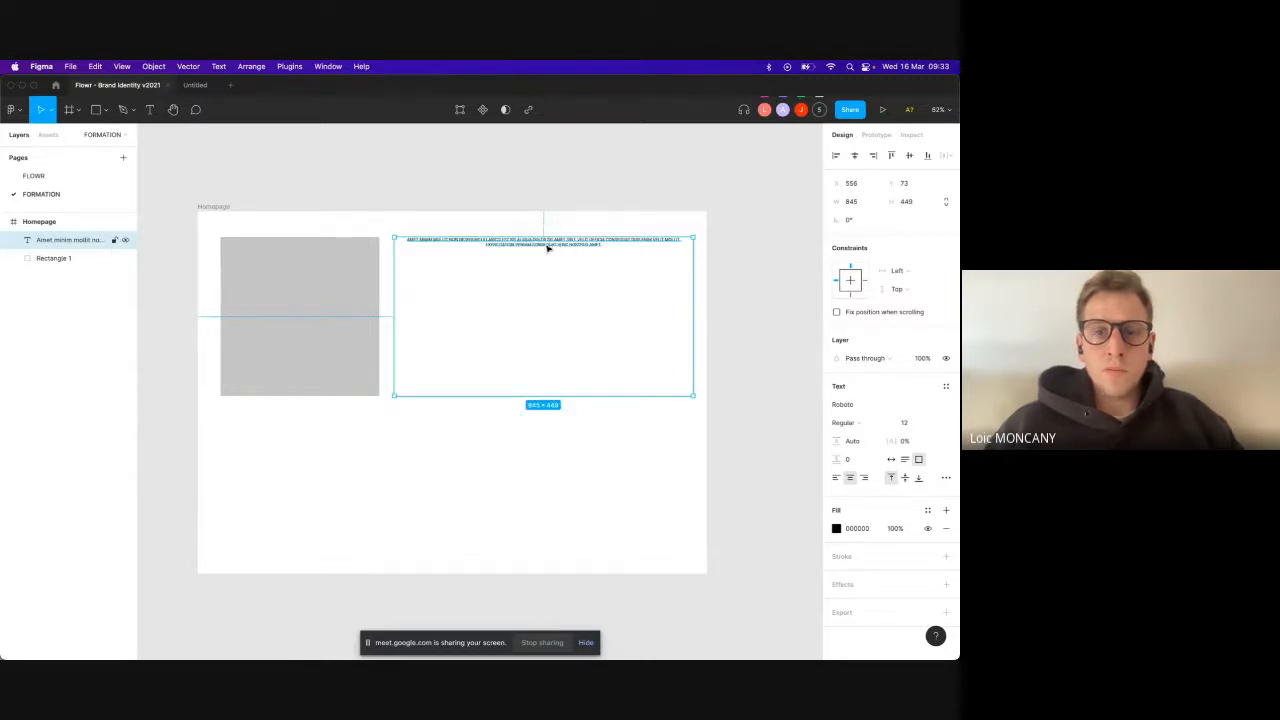
Step: Examine the generated placeholder text and the neighbouring square at 100% zoom
{"action": "double_click", "coordinate": [547, 248]}
{"action": "key", "text": "super+plus"}
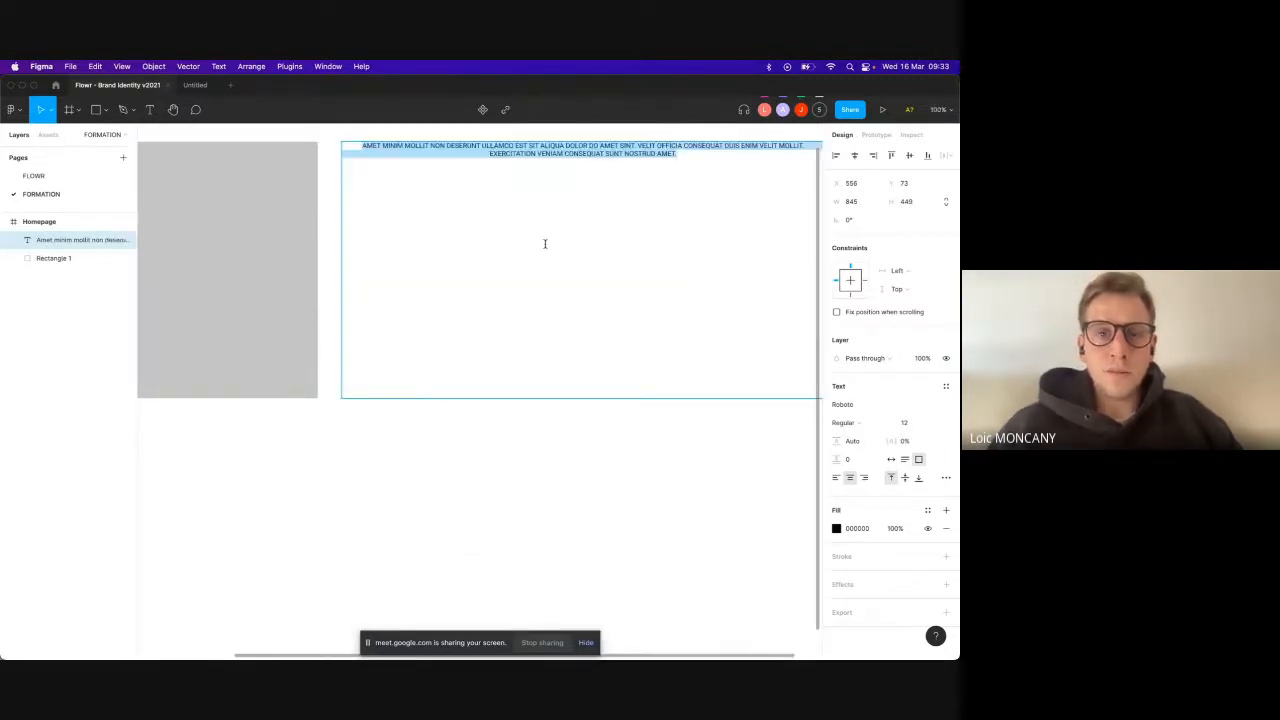
{"action": "scroll", "coordinate": [540, 251], "scroll_direction": "up", "scroll_amount": 1}
{"action": "key", "text": "Escape"}
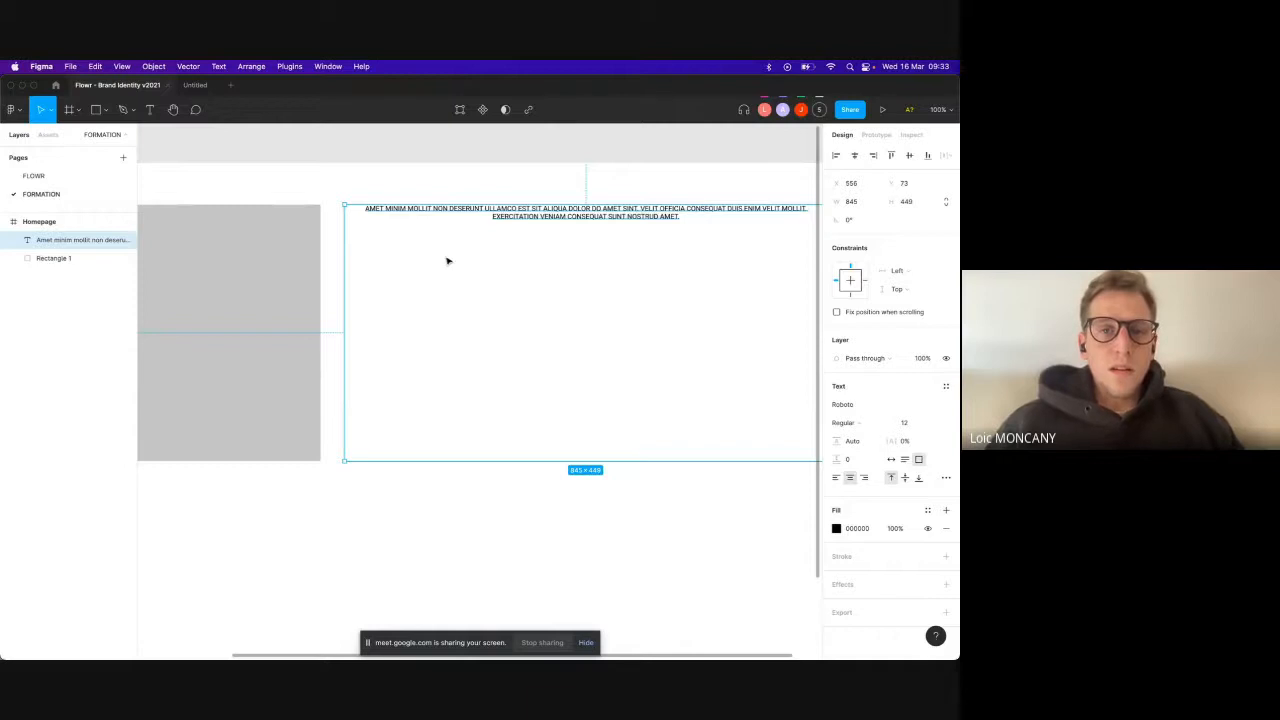
{"action": "scroll", "coordinate": [297, 277], "scroll_direction": "left", "scroll_amount": 5}
{"action": "left_click", "coordinate": [386, 251]}
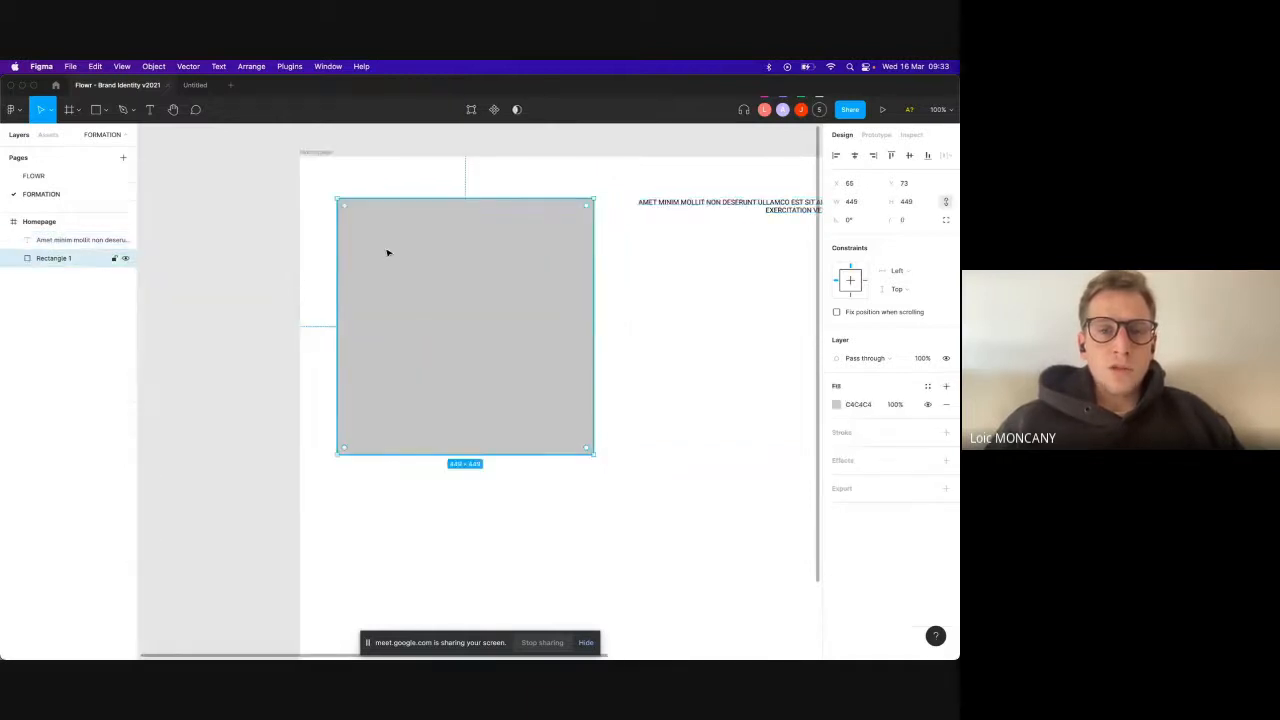
{"action": "scroll", "coordinate": [594, 274], "scroll_direction": "right", "scroll_amount": 2}
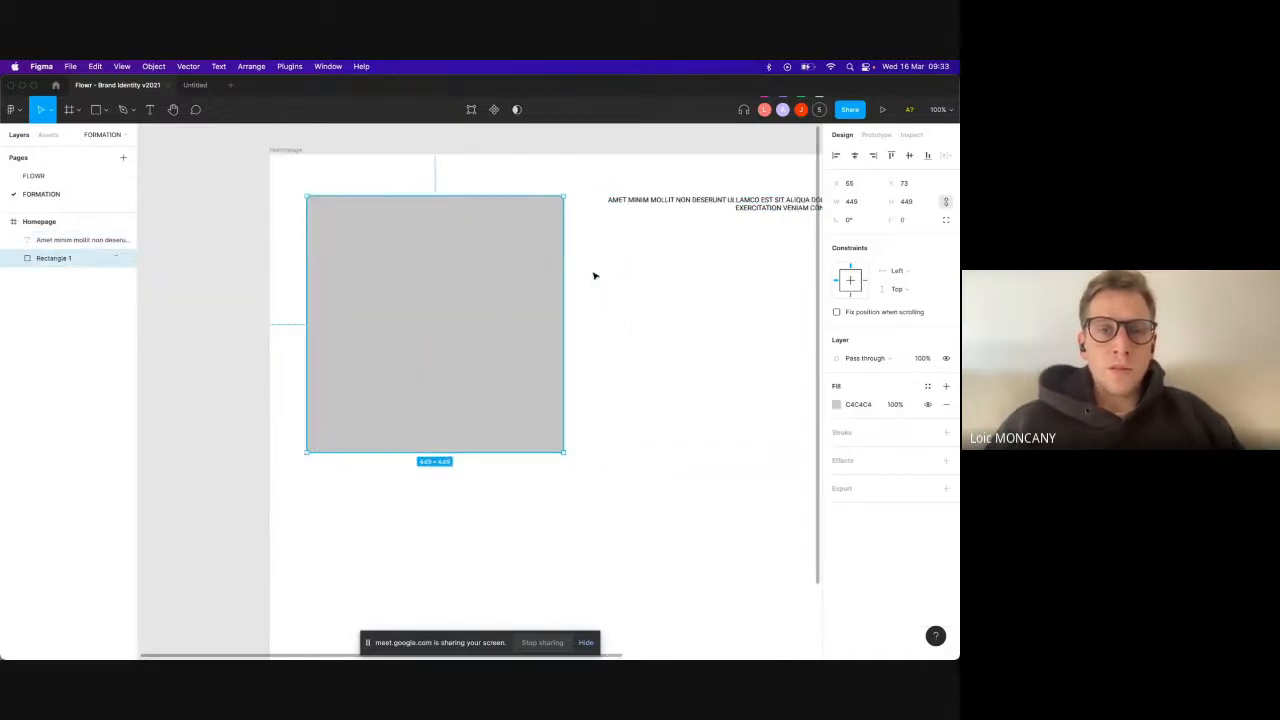
{"action": "left_click", "coordinate": [458, 169]}
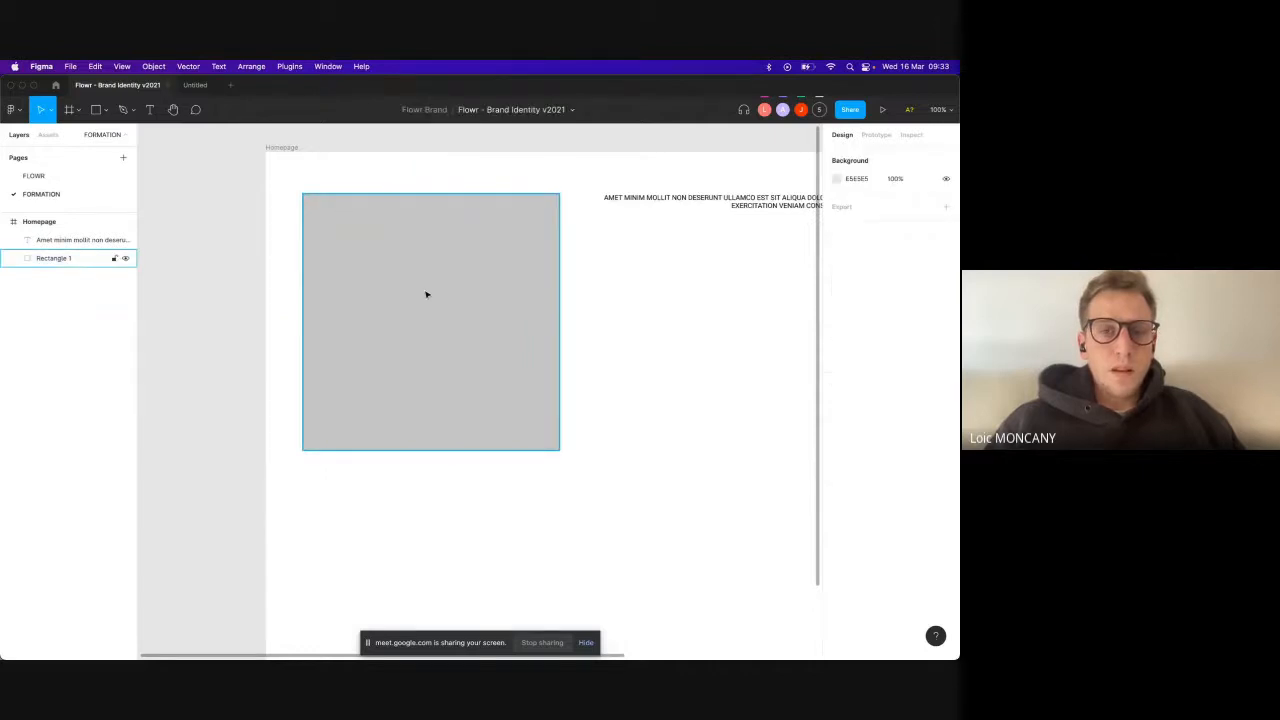
Step: Move the square to the Homepage frame's upper-left corner and reshape it into a wide, shallow rectangle
{"action": "left_click_drag", "start_coordinate": [412, 285], "coordinate": [383, 255]}
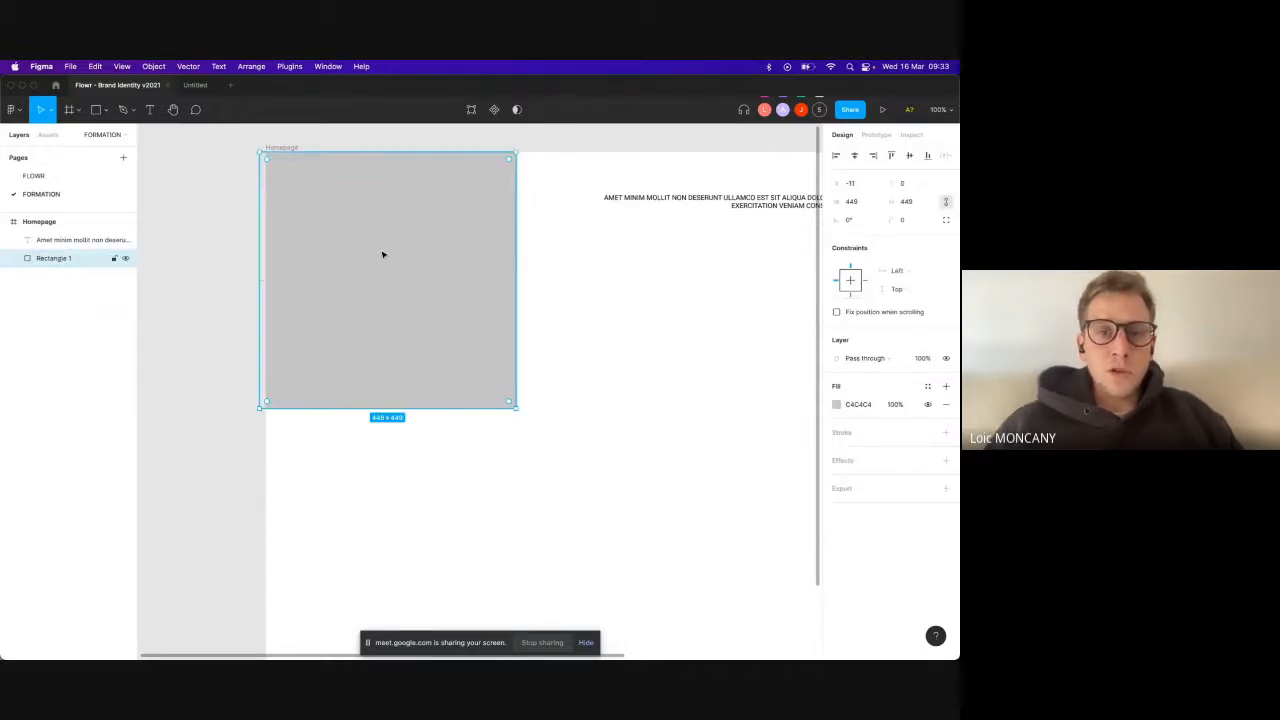
{"action": "left_click_drag", "start_coordinate": [517, 405], "coordinate": [563, 252]}
{"action": "left_click_drag", "start_coordinate": [449, 190], "coordinate": [455, 191]}
Step: Shorten the text box to a height of about 102, level with the rectangle's lower edge
{"action": "scroll", "coordinate": [595, 255], "scroll_direction": "up", "scroll_amount": 2}
{"action": "scroll", "coordinate": [595, 255], "scroll_direction": "right", "scroll_amount": 2}
{"action": "left_click", "coordinate": [606, 306]}
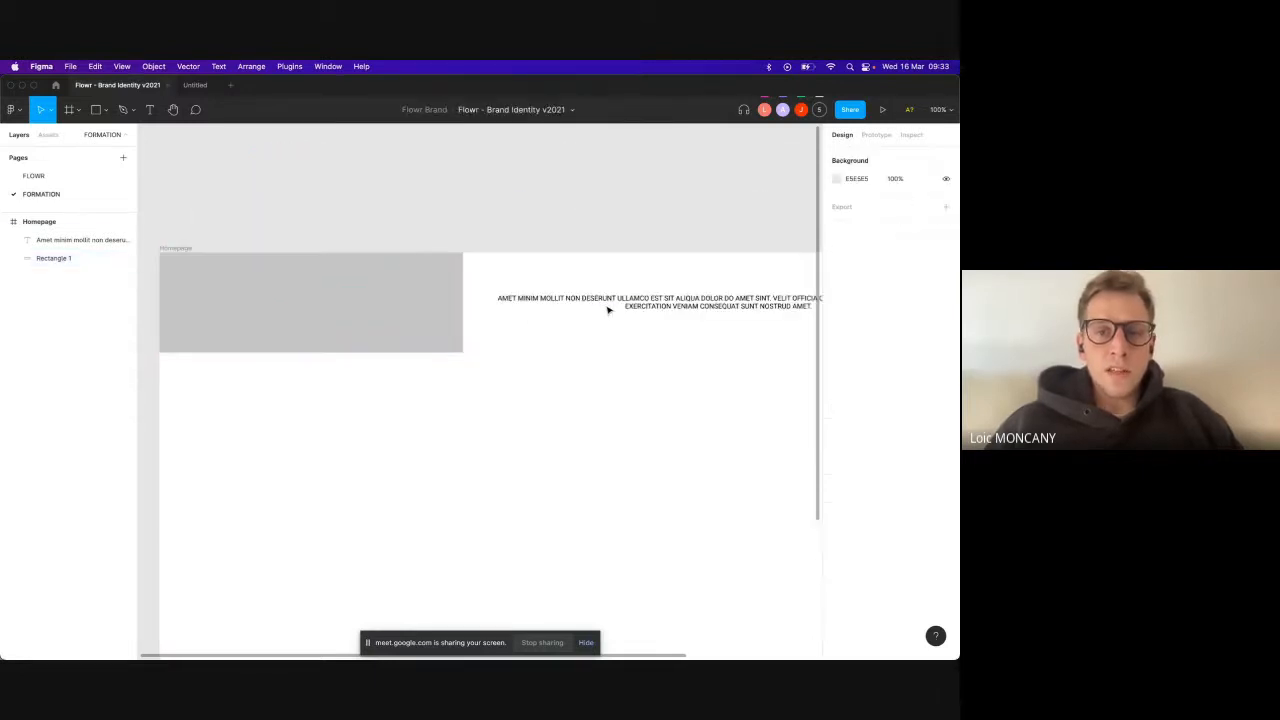
{"action": "left_click", "coordinate": [622, 297]}
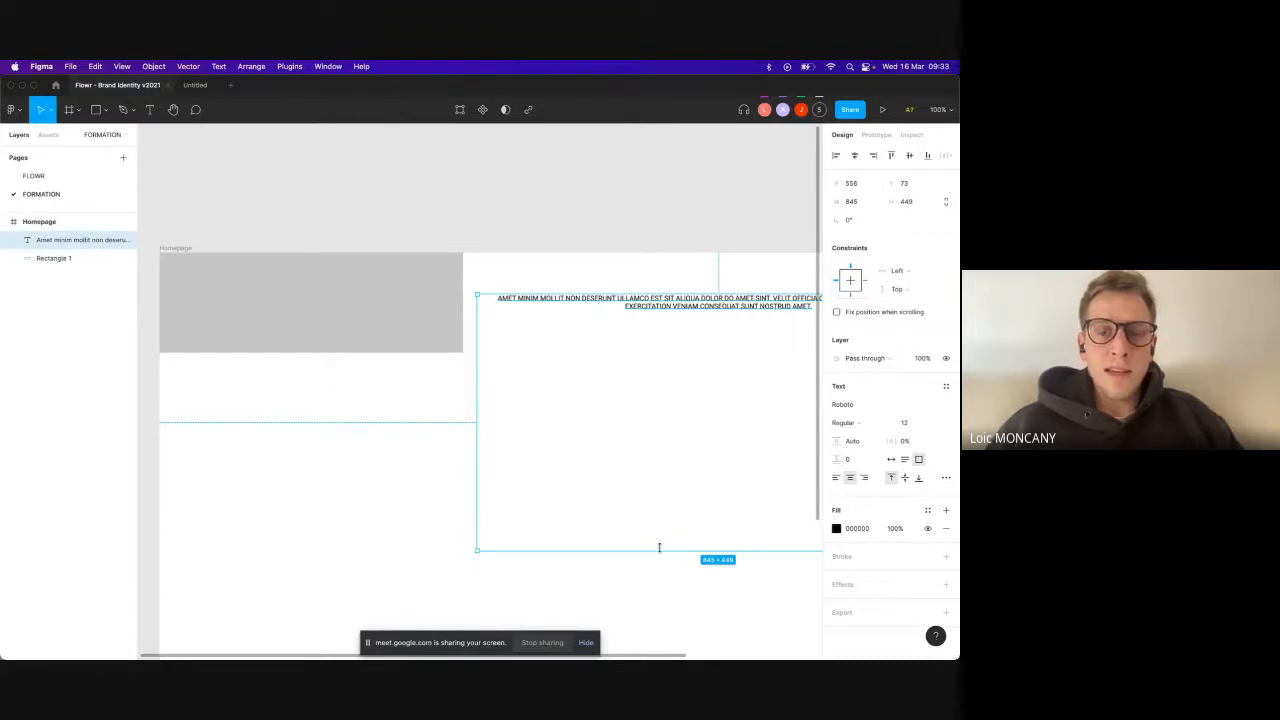
{"action": "left_click_drag", "start_coordinate": [659, 547], "coordinate": [634, 351]}
Step: Draw a triangle of about 381 × 381 with the Polygon tool and move it over the frame's left edge
{"action": "left_click", "coordinate": [105, 110]}
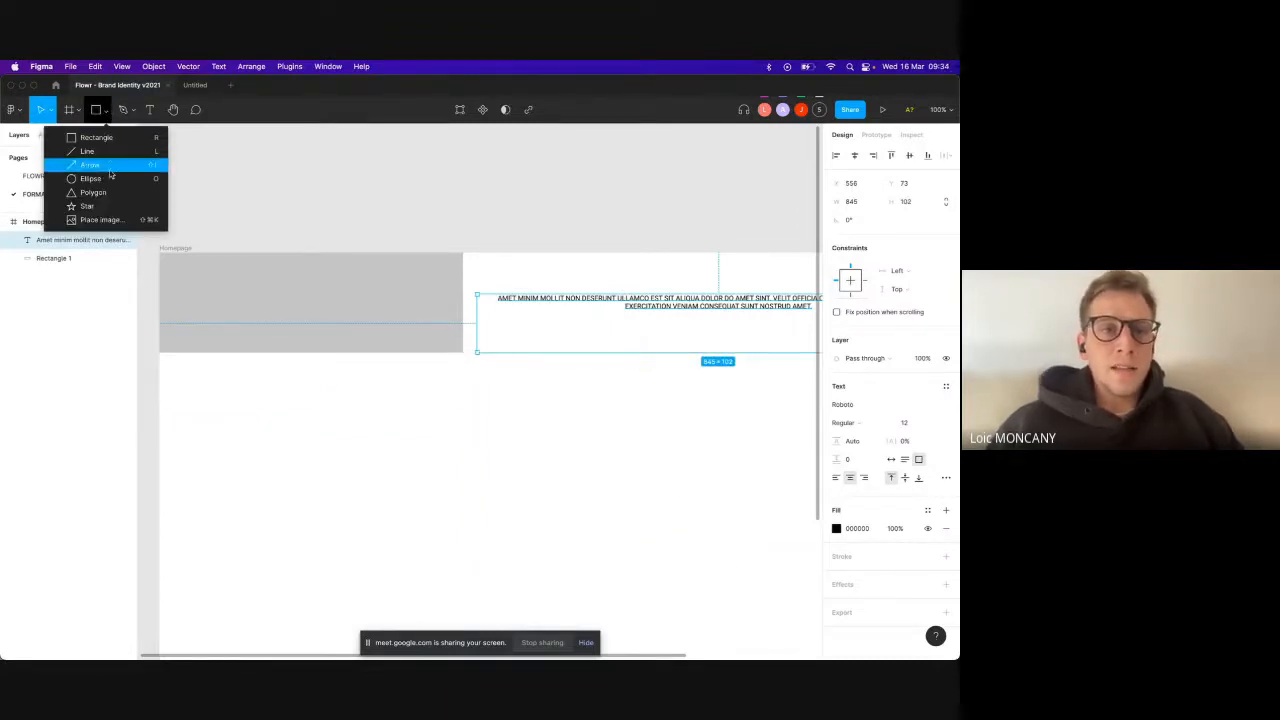
{"action": "left_click", "coordinate": [107, 193]}
{"action": "left_click_drag", "start_coordinate": [260, 328], "coordinate": [477, 544]}
{"action": "left_click", "coordinate": [562, 485]}
{"action": "left_click_drag", "start_coordinate": [356, 405], "coordinate": [232, 403]}
Step: Draw a closed, curved freeform shape below the placeholder text with the Pen tool
{"action": "left_click", "coordinate": [123, 110]}
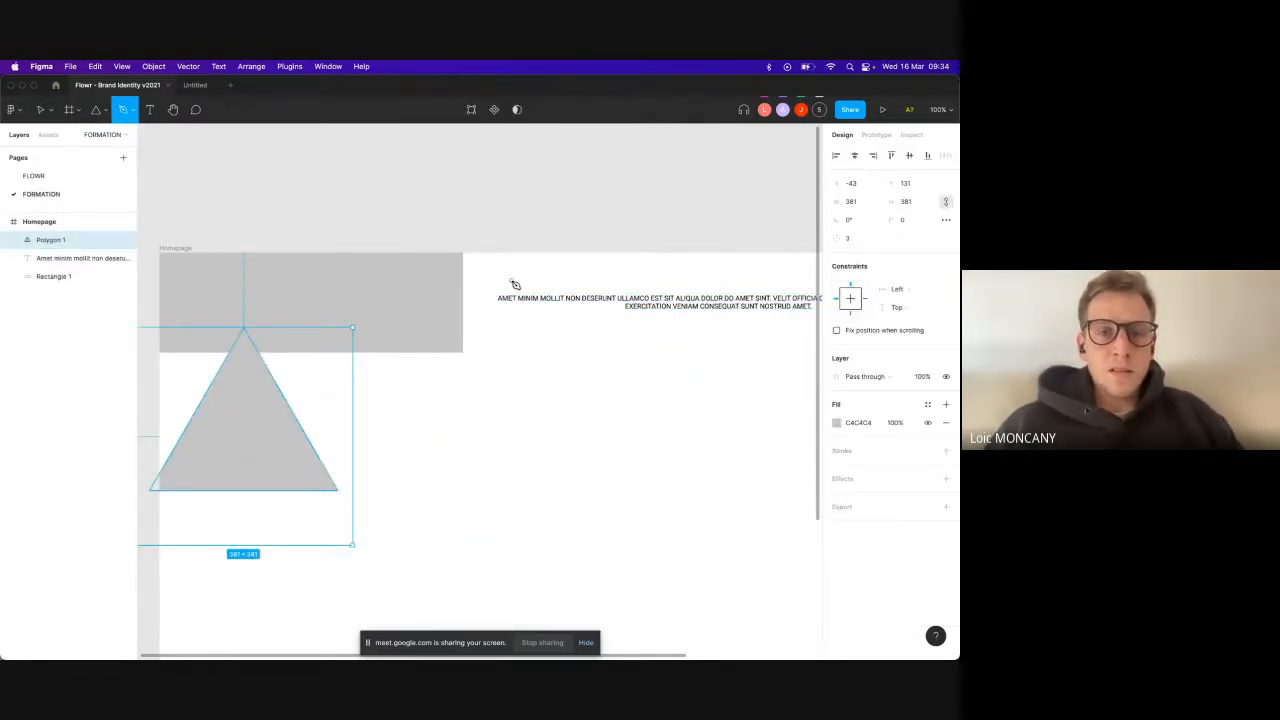
{"action": "left_click", "coordinate": [432, 417]}
{"action": "left_click_drag", "start_coordinate": [565, 343], "coordinate": [668, 384]}
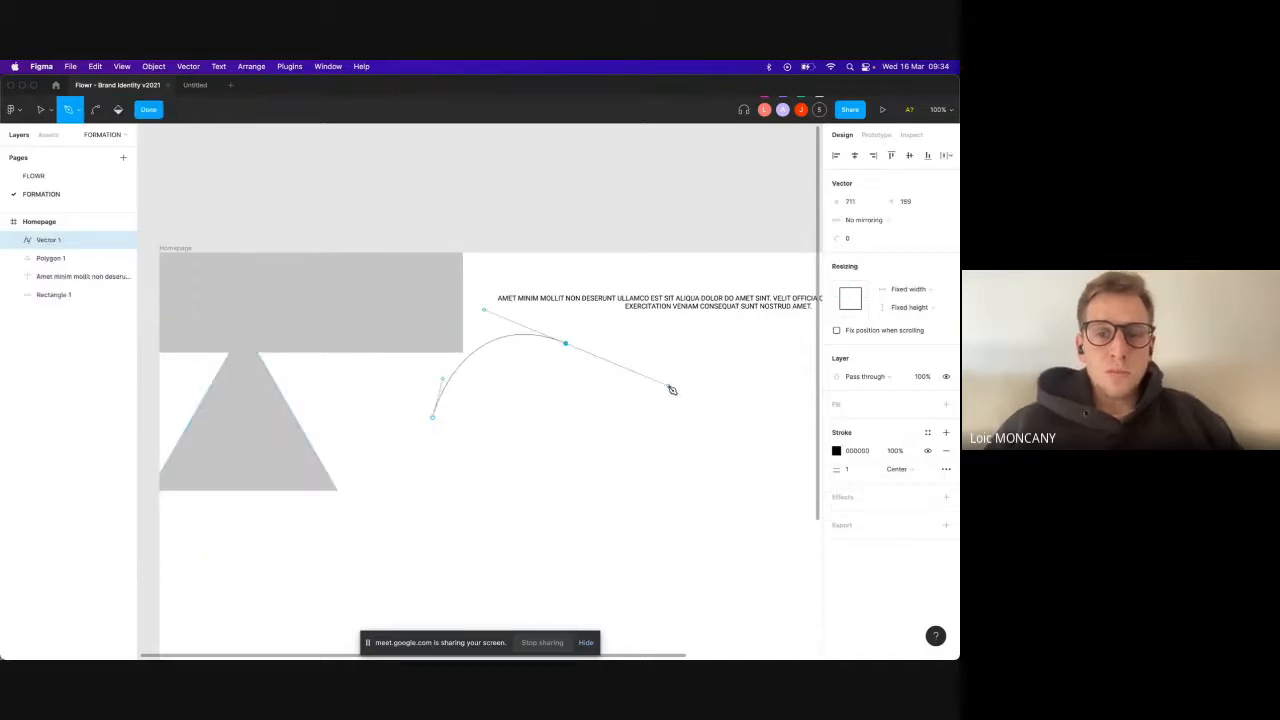
{"action": "left_click_drag", "start_coordinate": [686, 462], "coordinate": [812, 436]}
{"action": "left_click_drag", "start_coordinate": [766, 490], "coordinate": [718, 535]}
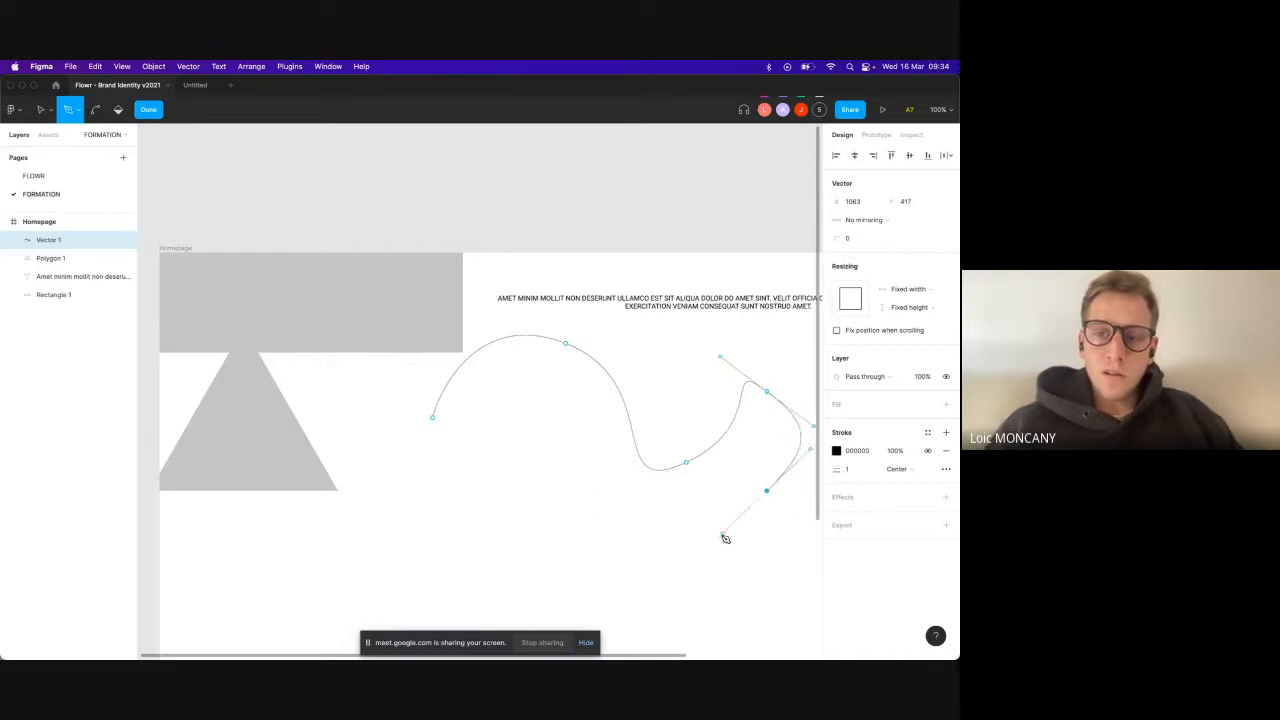
{"action": "left_click_drag", "start_coordinate": [623, 537], "coordinate": [519, 486]}
{"action": "left_click_drag", "start_coordinate": [486, 432], "coordinate": [458, 351]}
{"action": "left_click", "coordinate": [433, 419]}
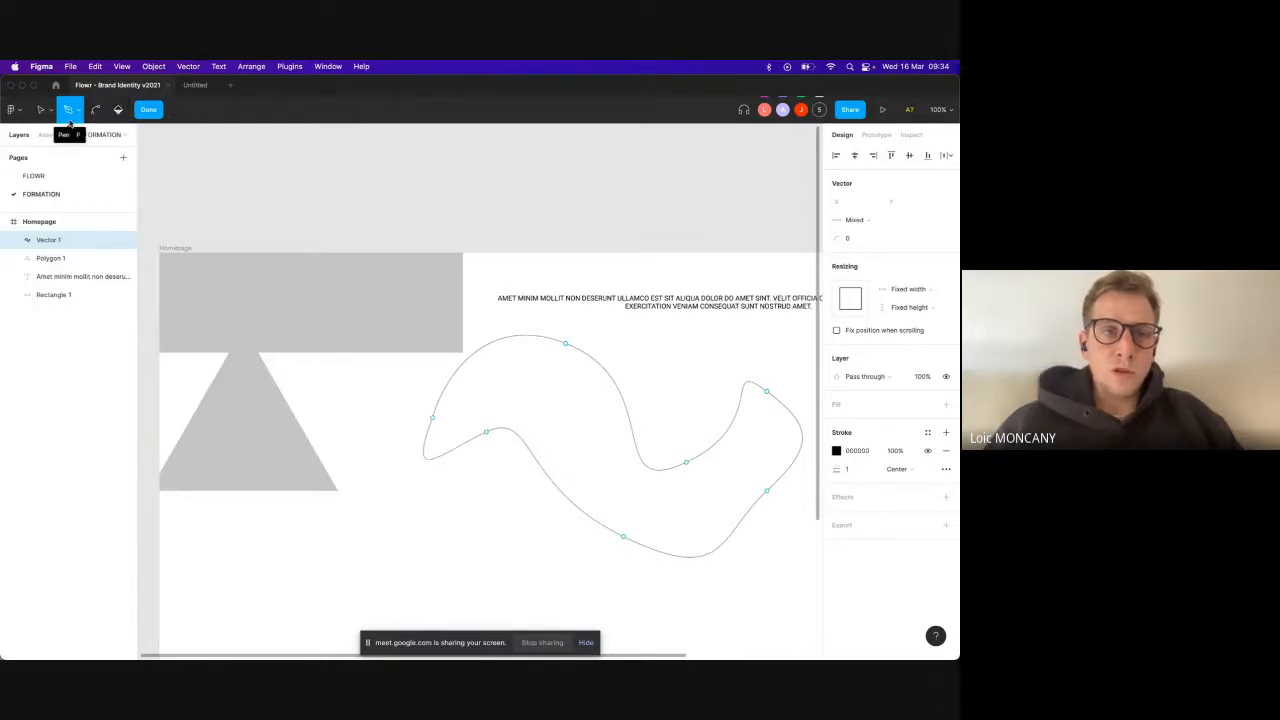
Step: Fill the closed curved path with C4C4C4 using the Paint bucket and finish editing the vector
{"action": "left_click", "coordinate": [117, 110]}
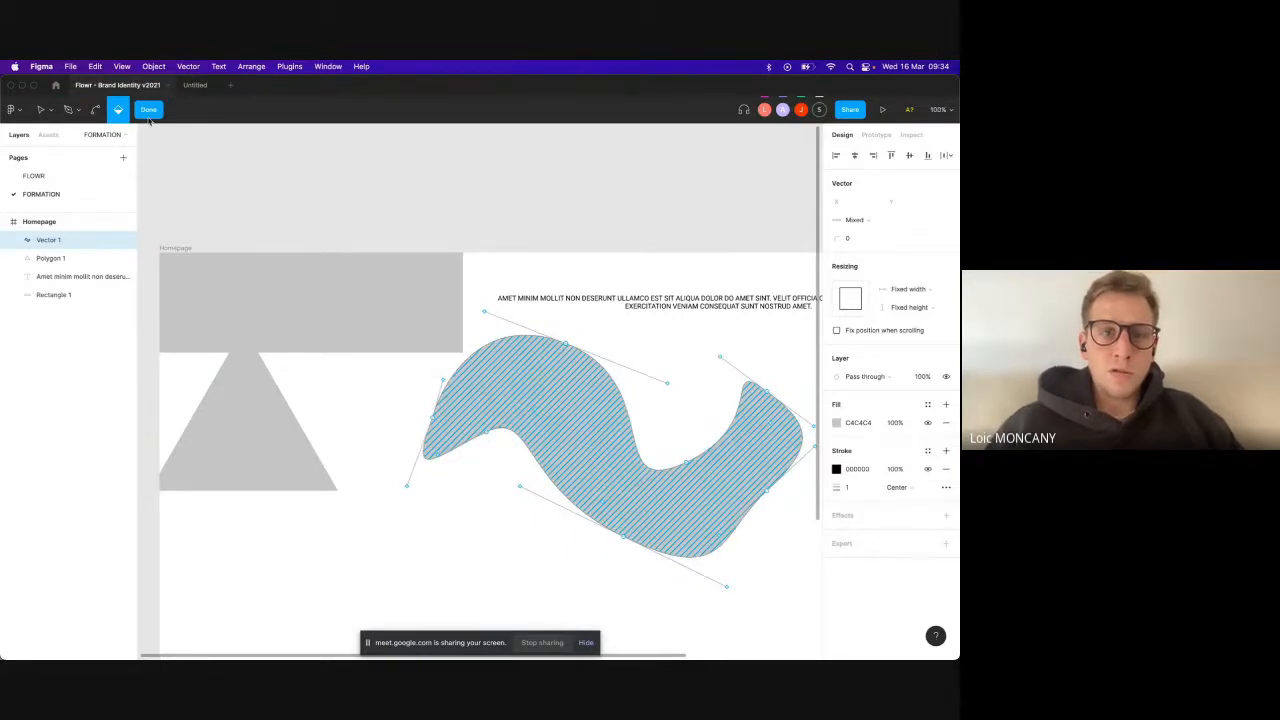
{"action": "left_click", "coordinate": [149, 115]}
{"action": "left_click", "coordinate": [595, 225]}
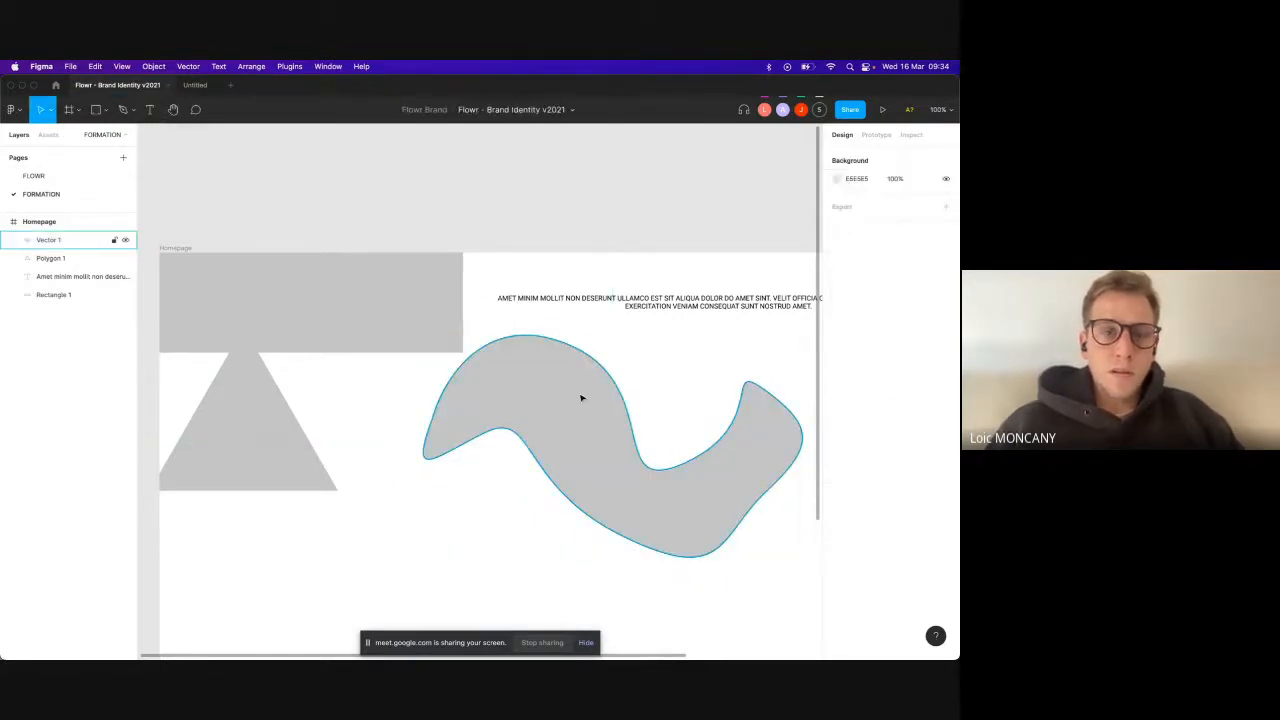
Step: Move the curved vector shape to about X 531, Y 188 in the Homepage frame
{"action": "scroll", "coordinate": [491, 315], "scroll_direction": "down", "scroll_amount": 2}
{"action": "left_click_drag", "start_coordinate": [495, 310], "coordinate": [548, 316]}
{"action": "scroll", "coordinate": [523, 344], "scroll_direction": "down", "scroll_amount": 3}
{"action": "scroll", "coordinate": [521, 349], "scroll_direction": "down", "scroll_amount": 1}
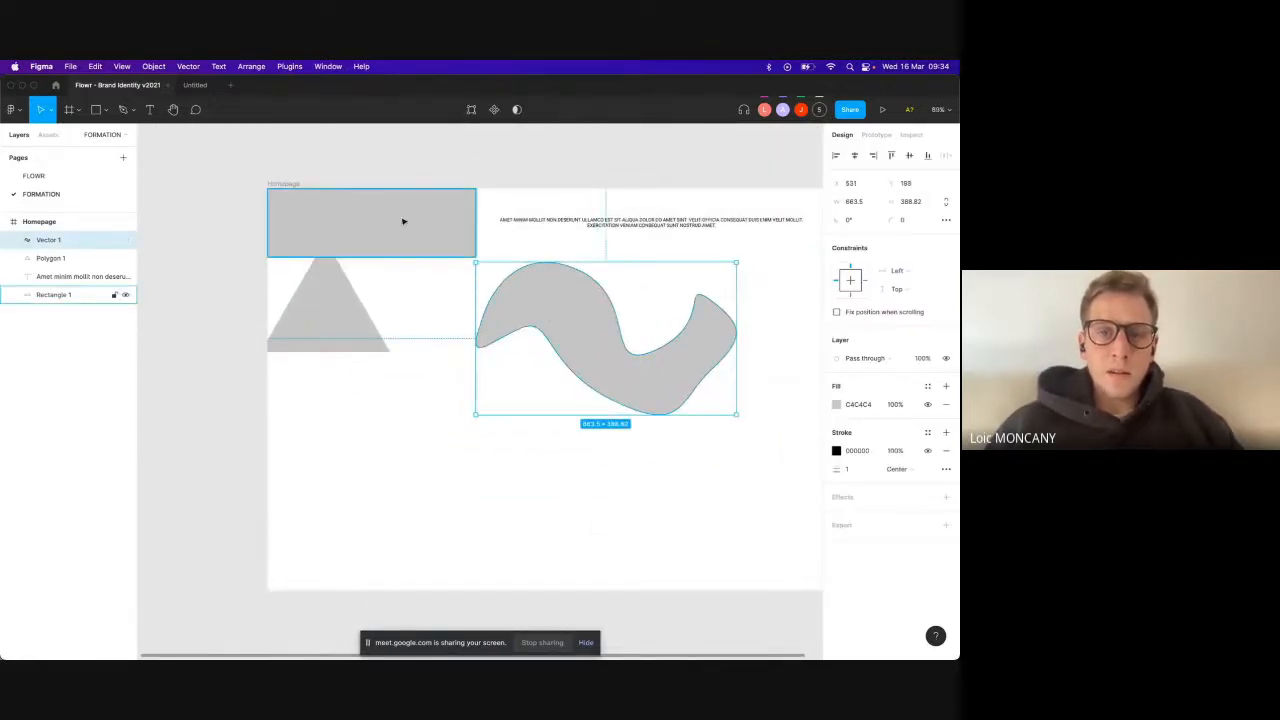
Step: Enlarge the rectangle across the full width of the Homepage frame, to 1440 × 546
{"action": "left_click", "coordinate": [403, 220]}
{"action": "left_click_drag", "start_coordinate": [477, 258], "coordinate": [684, 403]}
{"action": "scroll", "coordinate": [684, 403], "scroll_direction": "left", "scroll_amount": 4}
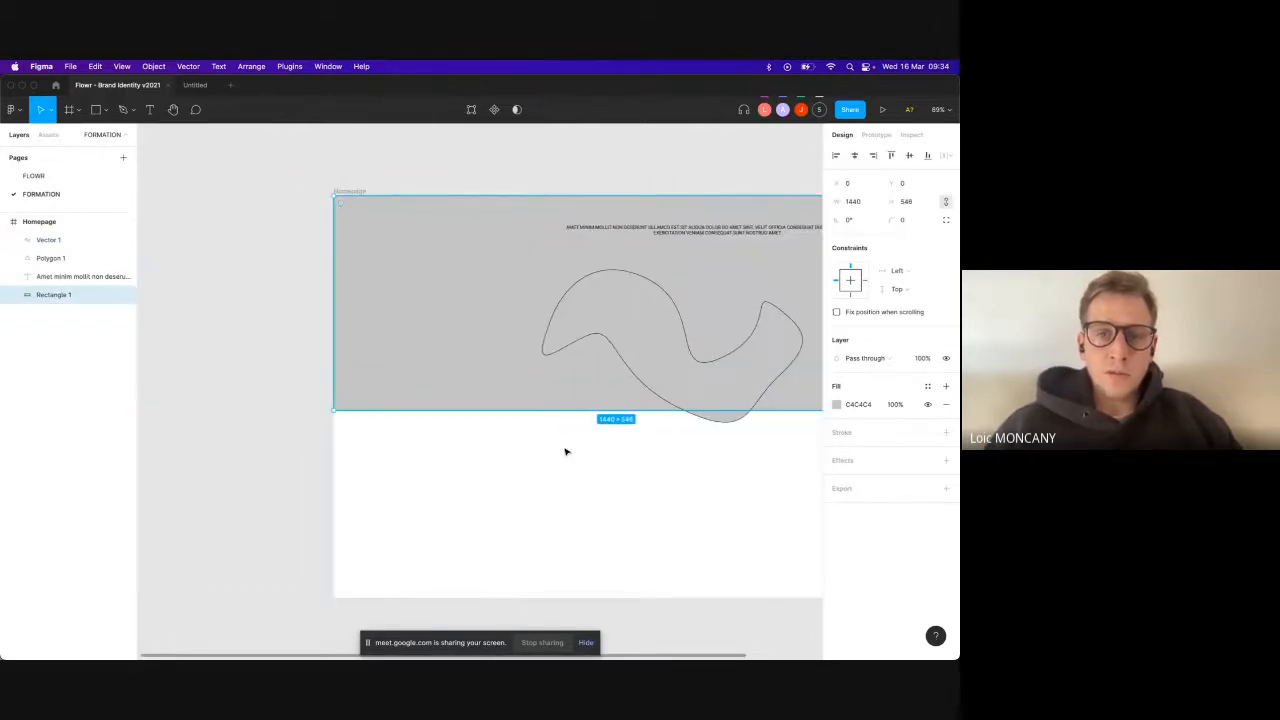
Step: Fill the full-width rectangle on the Homepage frame with near-black 111010
{"action": "left_click", "coordinate": [836, 404]}
{"action": "left_click_drag", "start_coordinate": [720, 470], "coordinate": [693, 503]}
{"action": "right_click", "coordinate": [531, 297]}
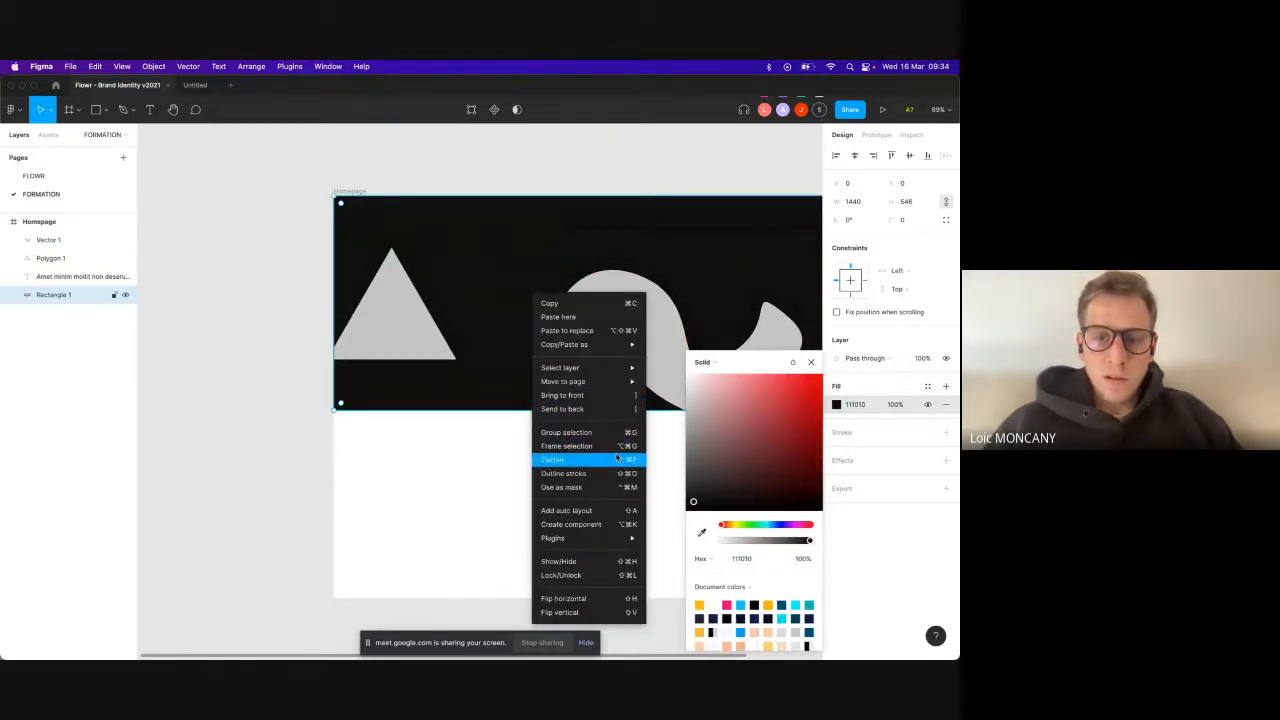
{"action": "left_click", "coordinate": [510, 290]}
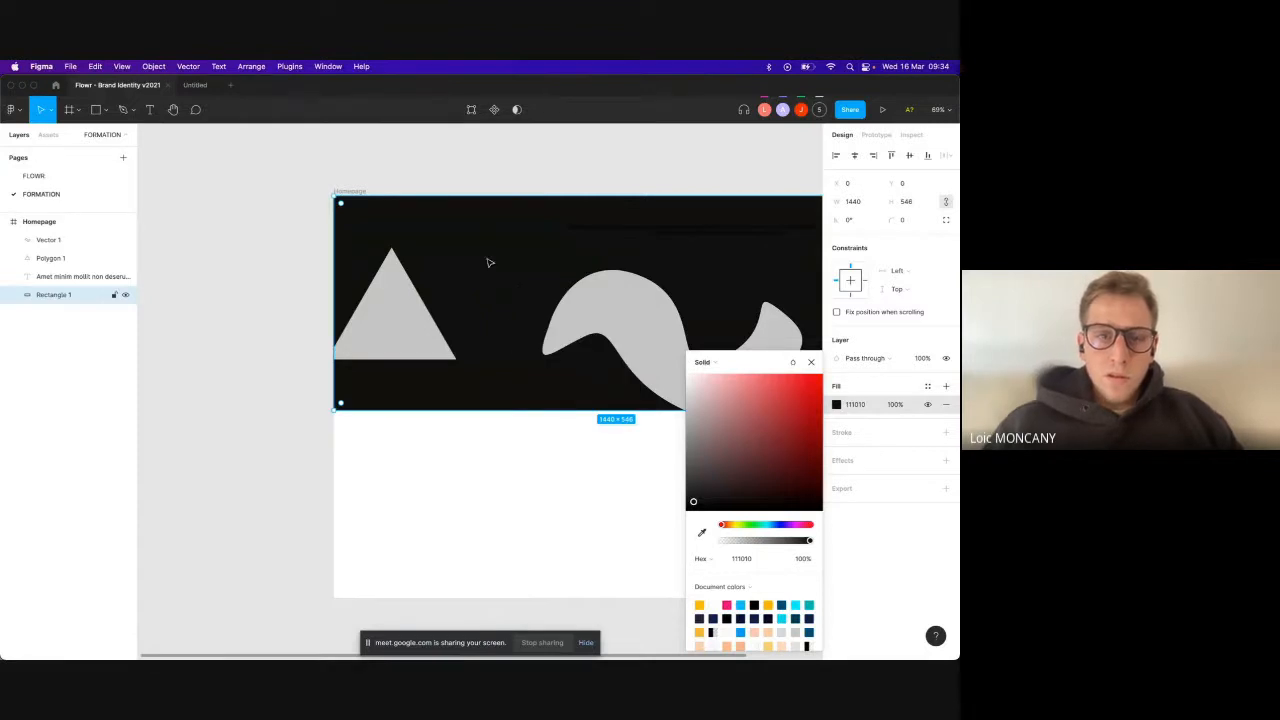
Step: Place the curved vector's layer directly beneath the triangle's layer and move the curved shape to about X 74, Y 45 so both shapes overlap
{"action": "left_click", "coordinate": [45, 240]}
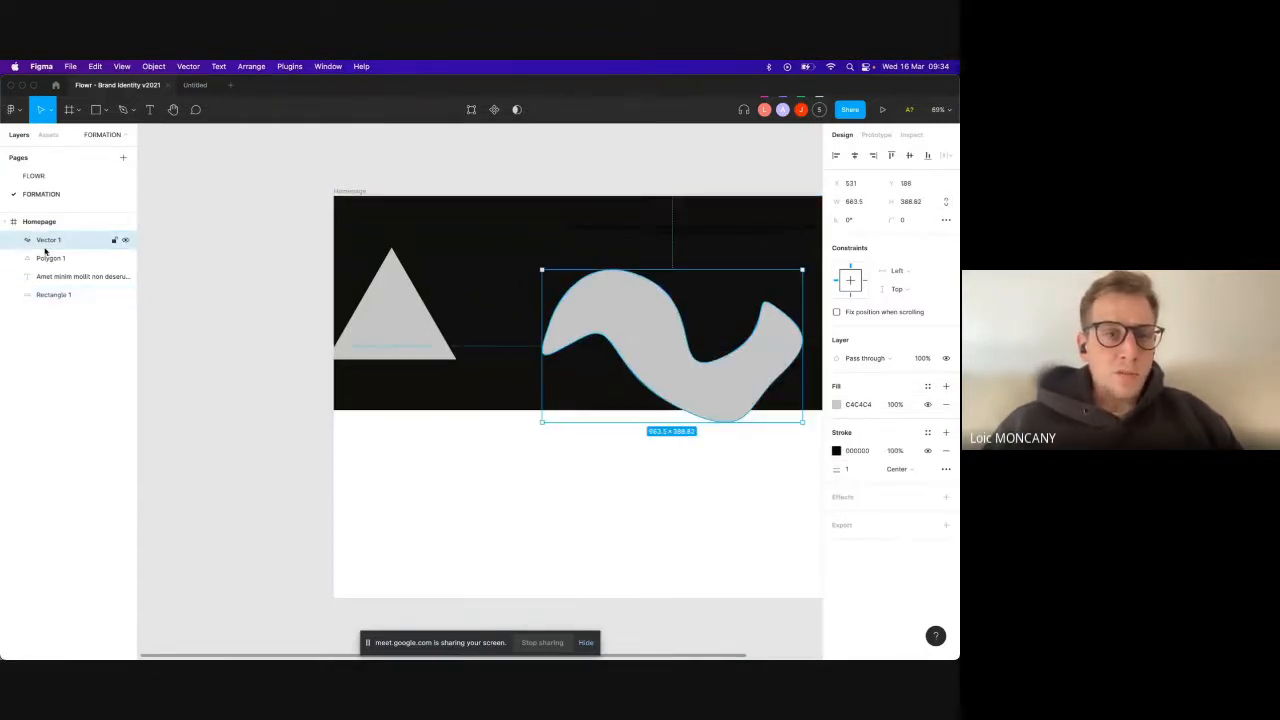
{"action": "left_click", "coordinate": [55, 295]}
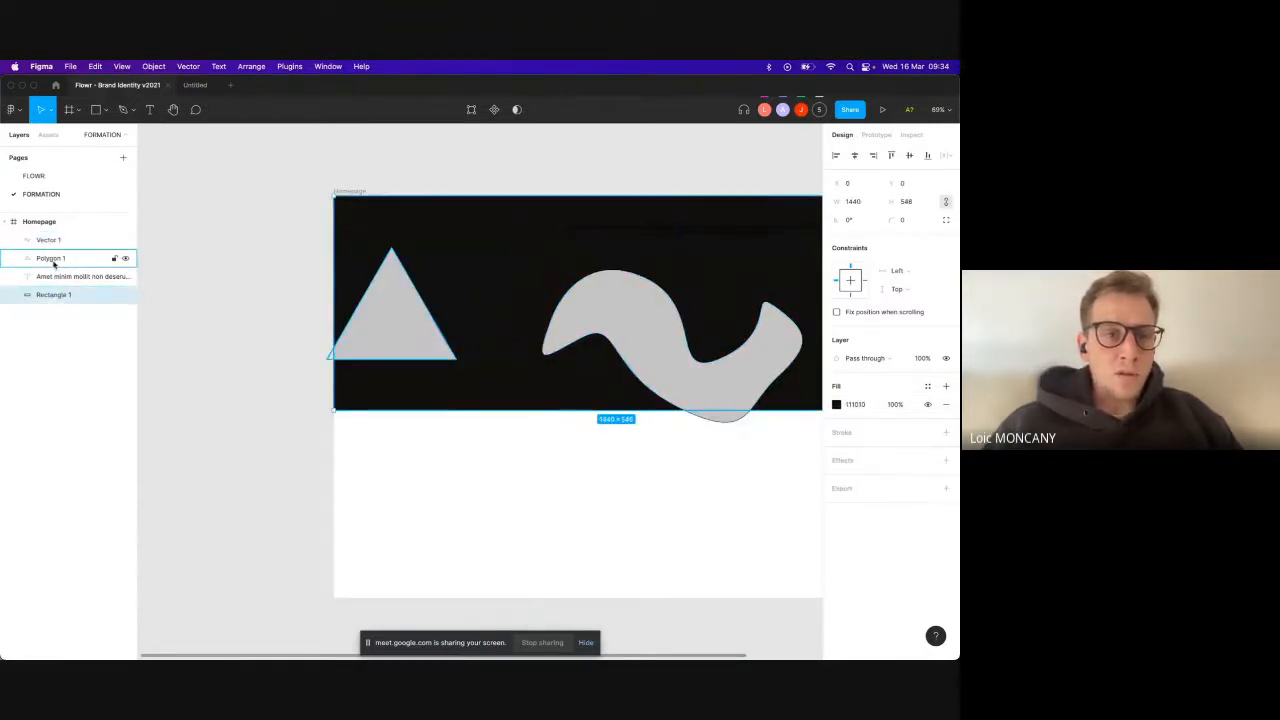
{"action": "left_click", "coordinate": [55, 276]}
{"action": "left_click", "coordinate": [55, 295]}
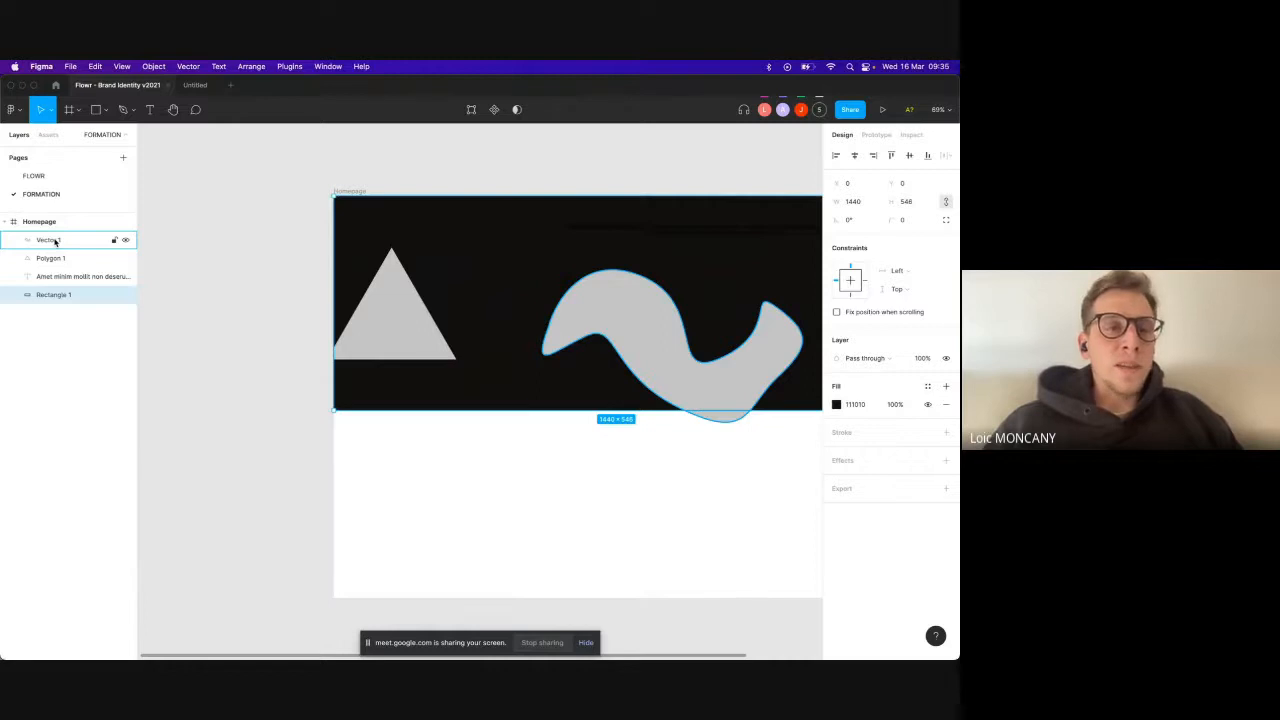
{"action": "left_click_drag", "start_coordinate": [55, 241], "coordinate": [47, 267]}
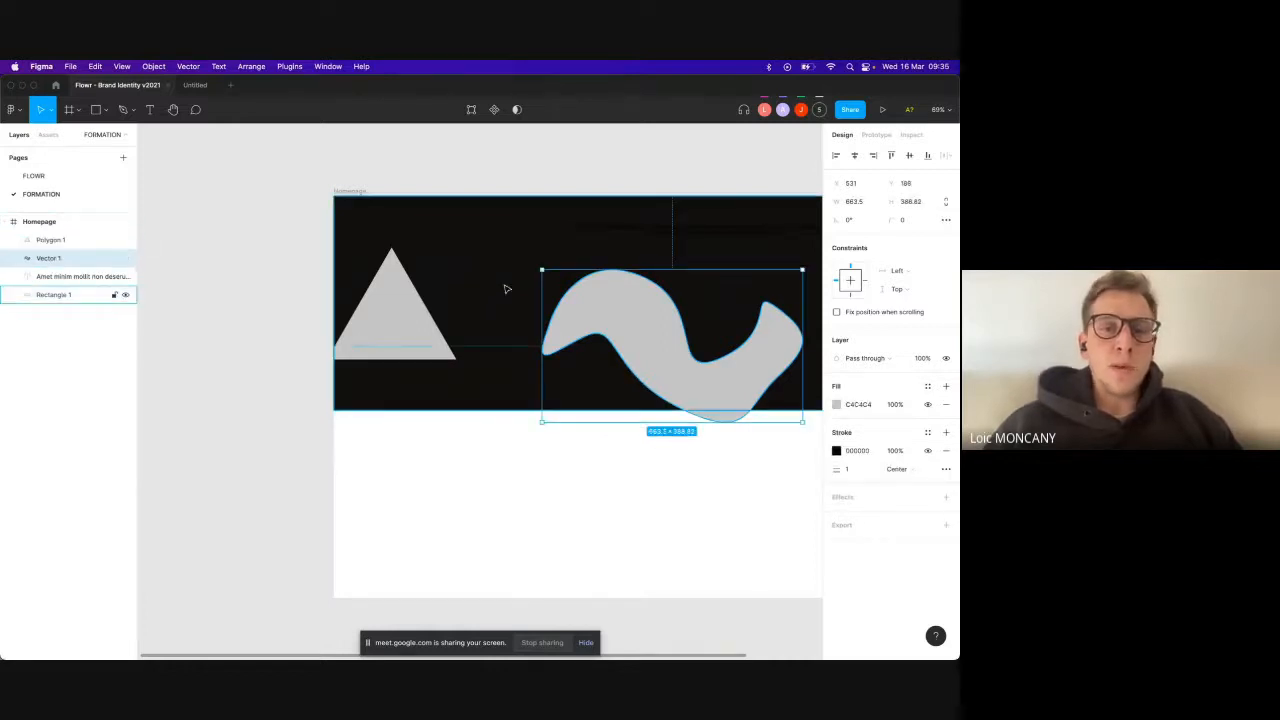
{"action": "left_click_drag", "start_coordinate": [570, 310], "coordinate": [395, 354]}
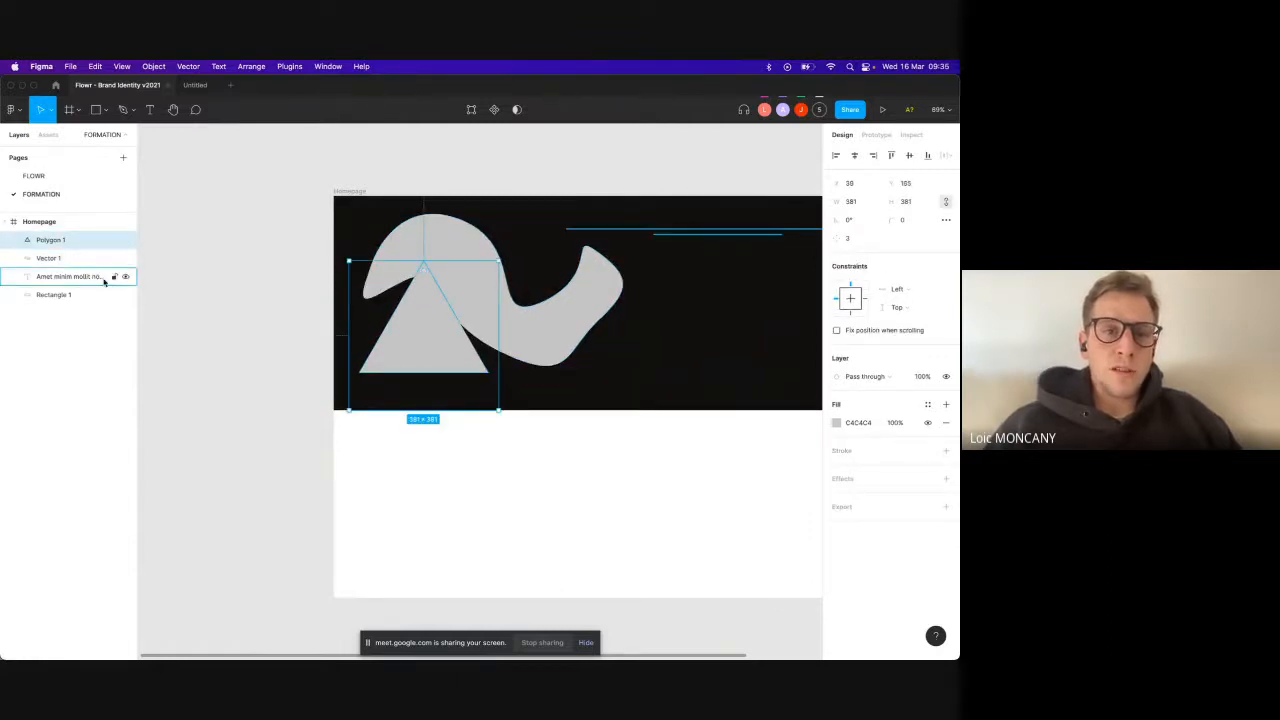
Step: Fill the triangle with red E31B1B
{"action": "left_click", "coordinate": [838, 423]}
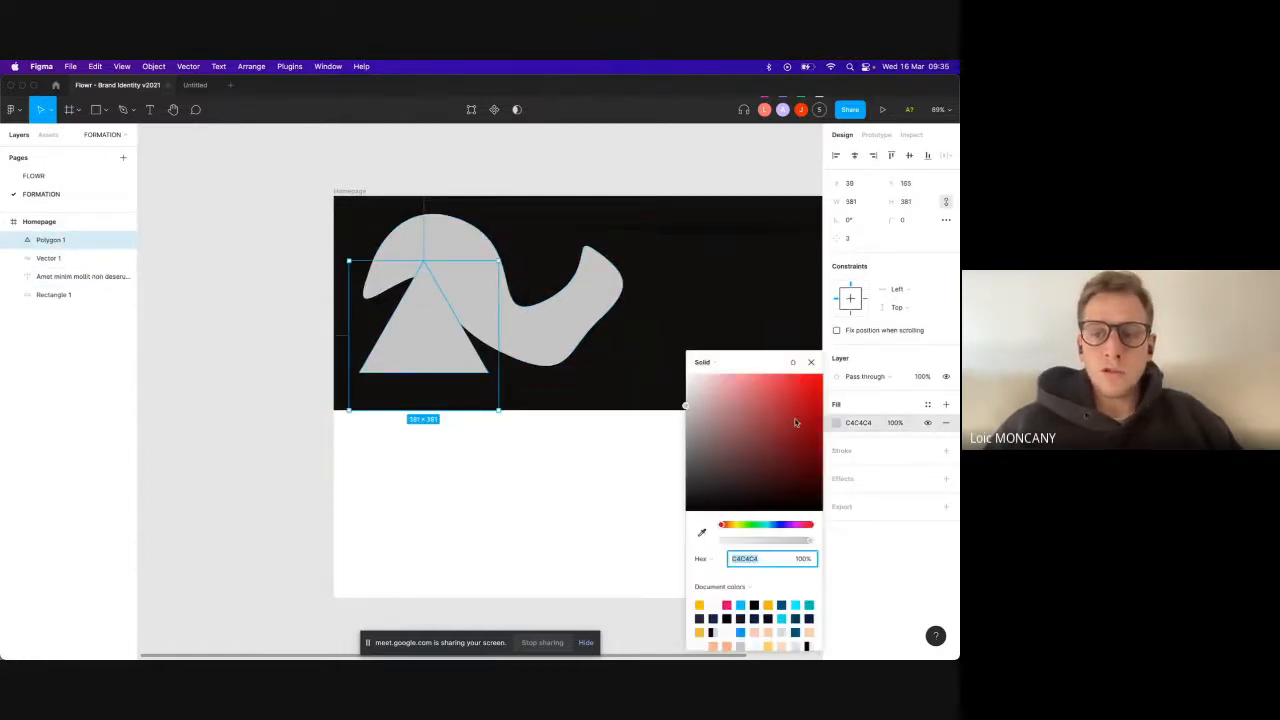
{"action": "left_click", "coordinate": [806, 388]}
{"action": "left_click", "coordinate": [811, 363]}
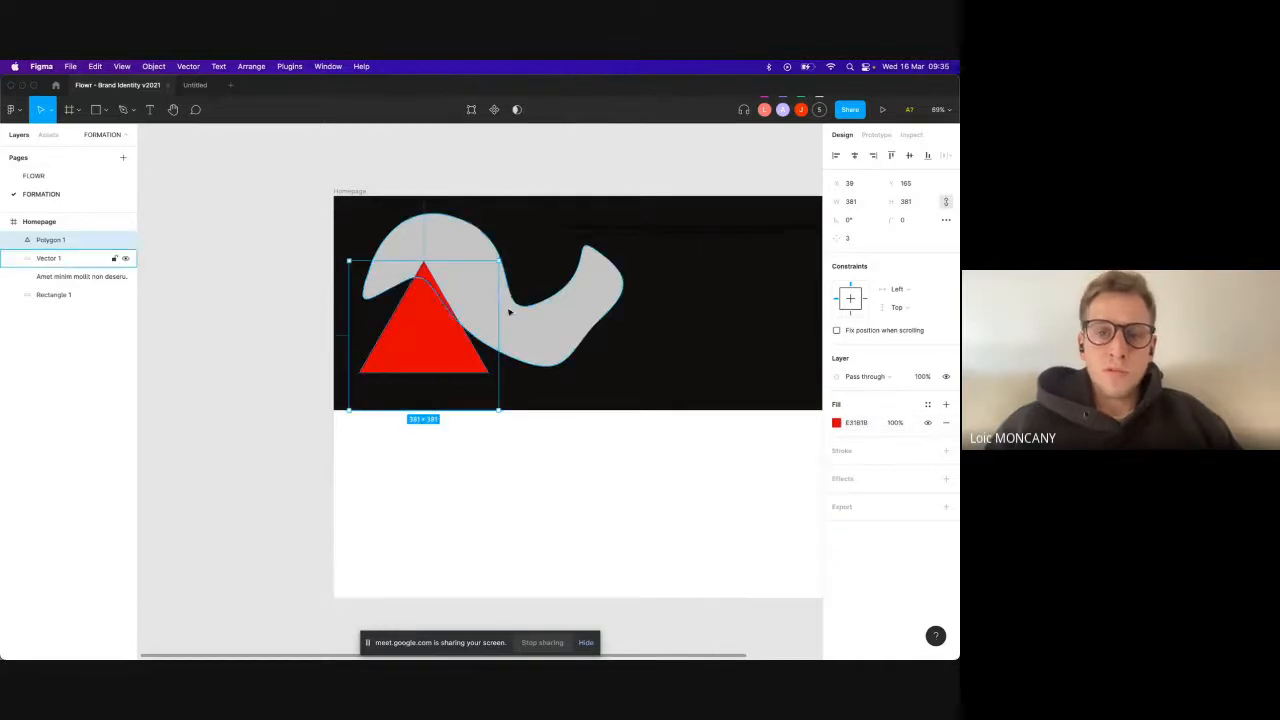
Step: Fill the curved vector shape with yellow-green C4DC31
{"action": "left_click", "coordinate": [508, 309]}
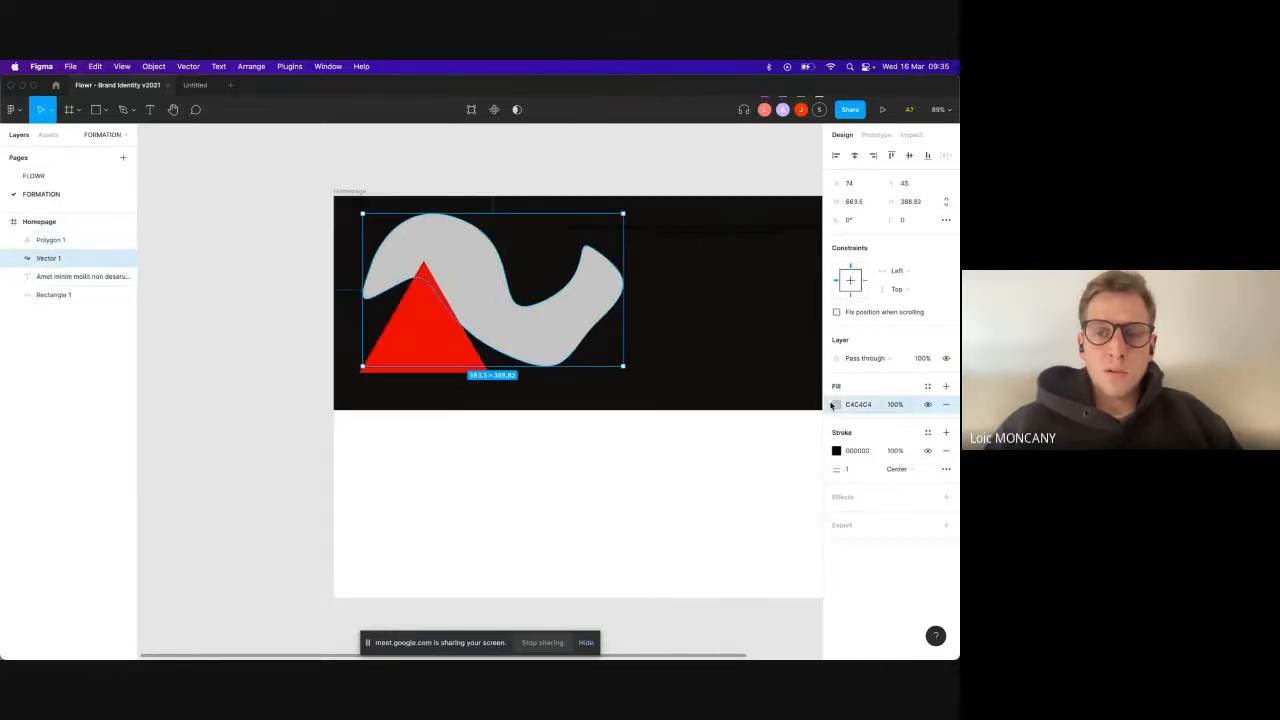
{"action": "left_click", "coordinate": [836, 404]}
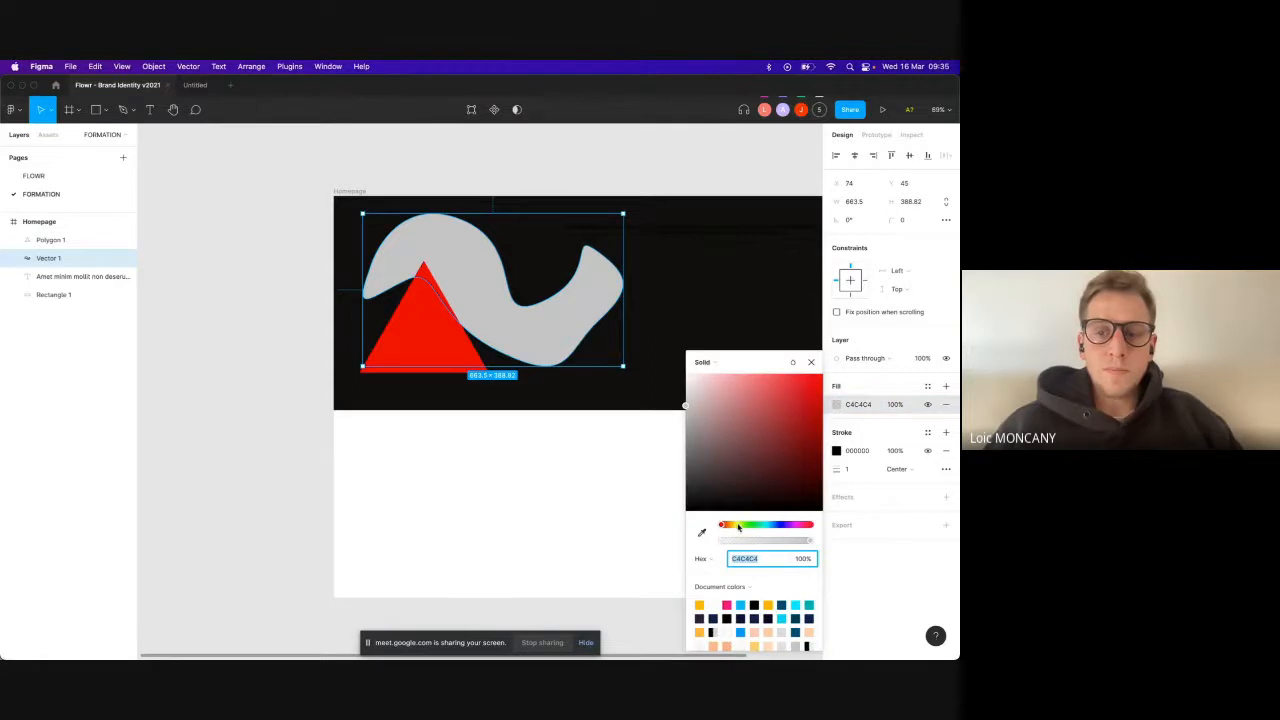
{"action": "left_click", "coordinate": [741, 525]}
{"action": "left_click", "coordinate": [786, 420]}
{"action": "left_click", "coordinate": [792, 392]}
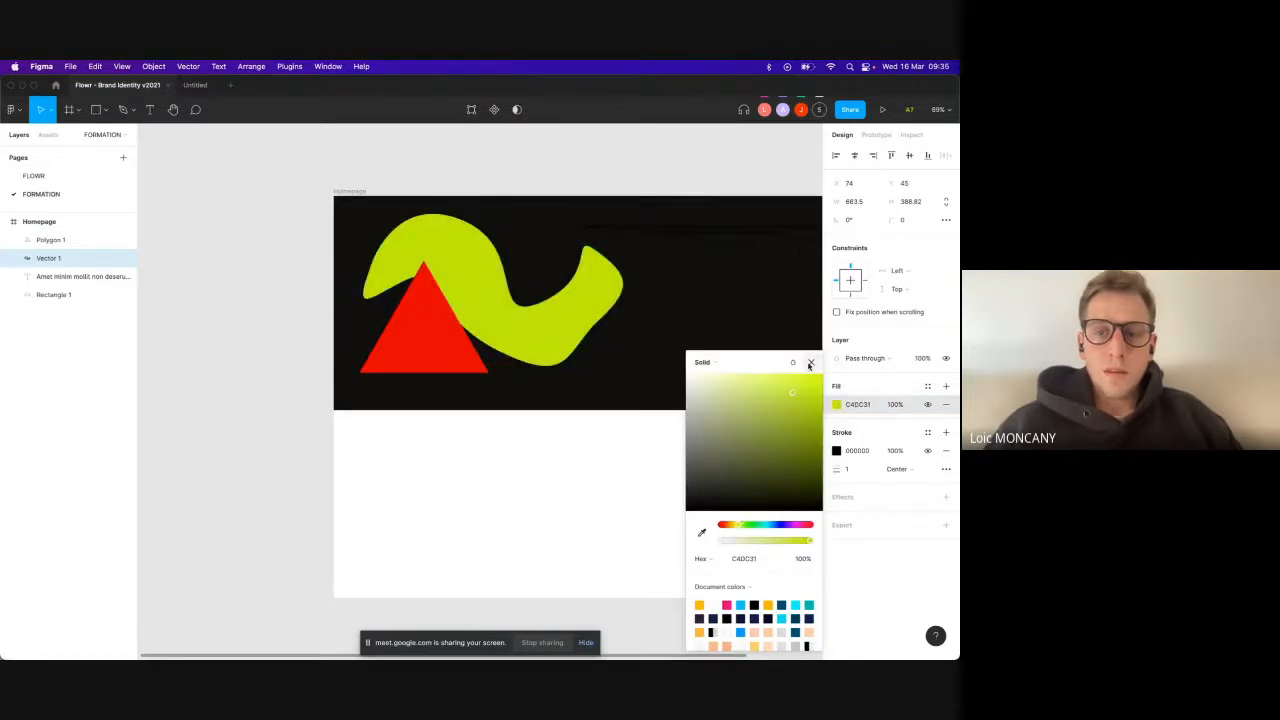
{"action": "left_click", "coordinate": [811, 365]}
Step: Change the placeholder text's fill color to white FFFFFF
{"action": "left_click", "coordinate": [683, 229]}
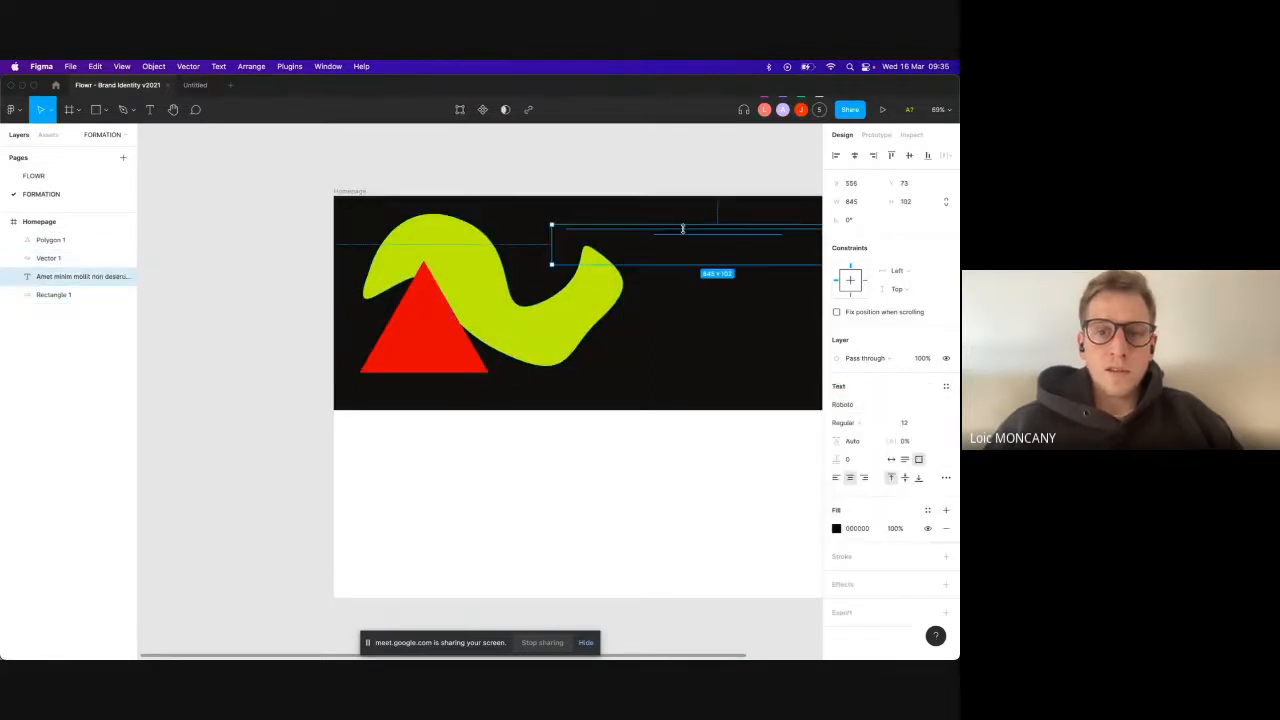
{"action": "left_click", "coordinate": [837, 528]}
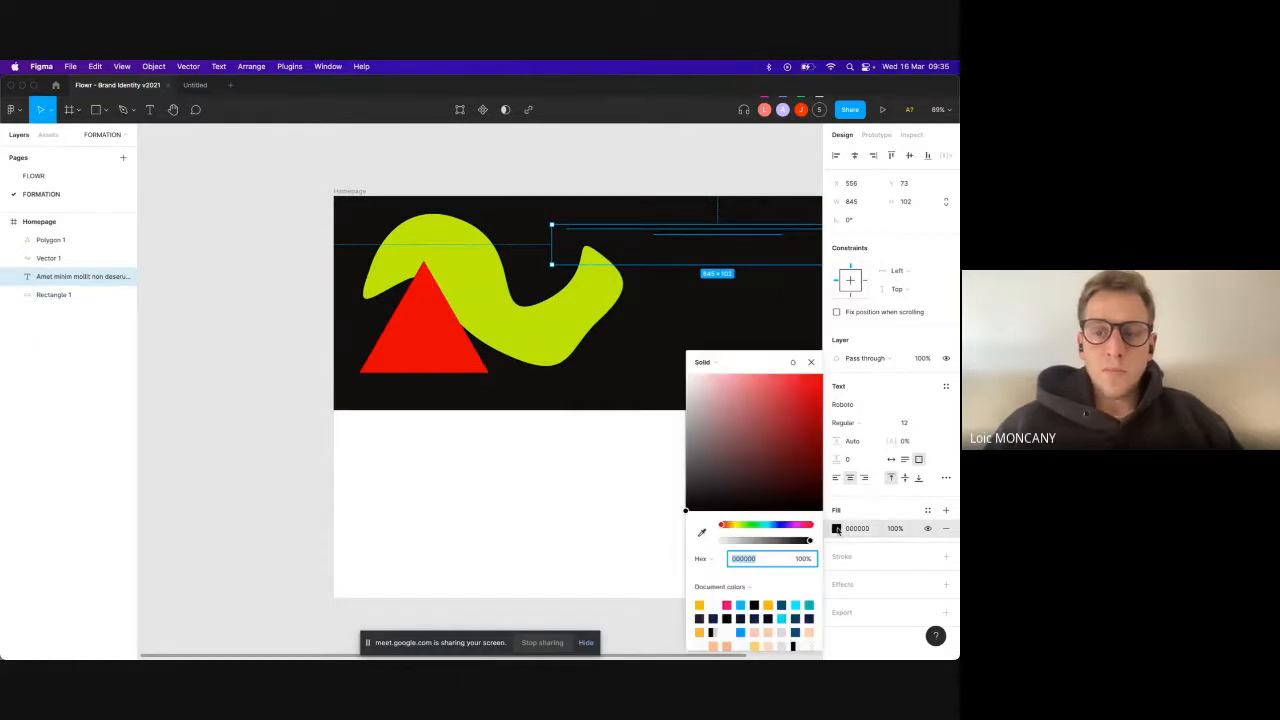
{"action": "left_click_drag", "start_coordinate": [696, 404], "coordinate": [677, 371]}
{"action": "left_click", "coordinate": [812, 362]}
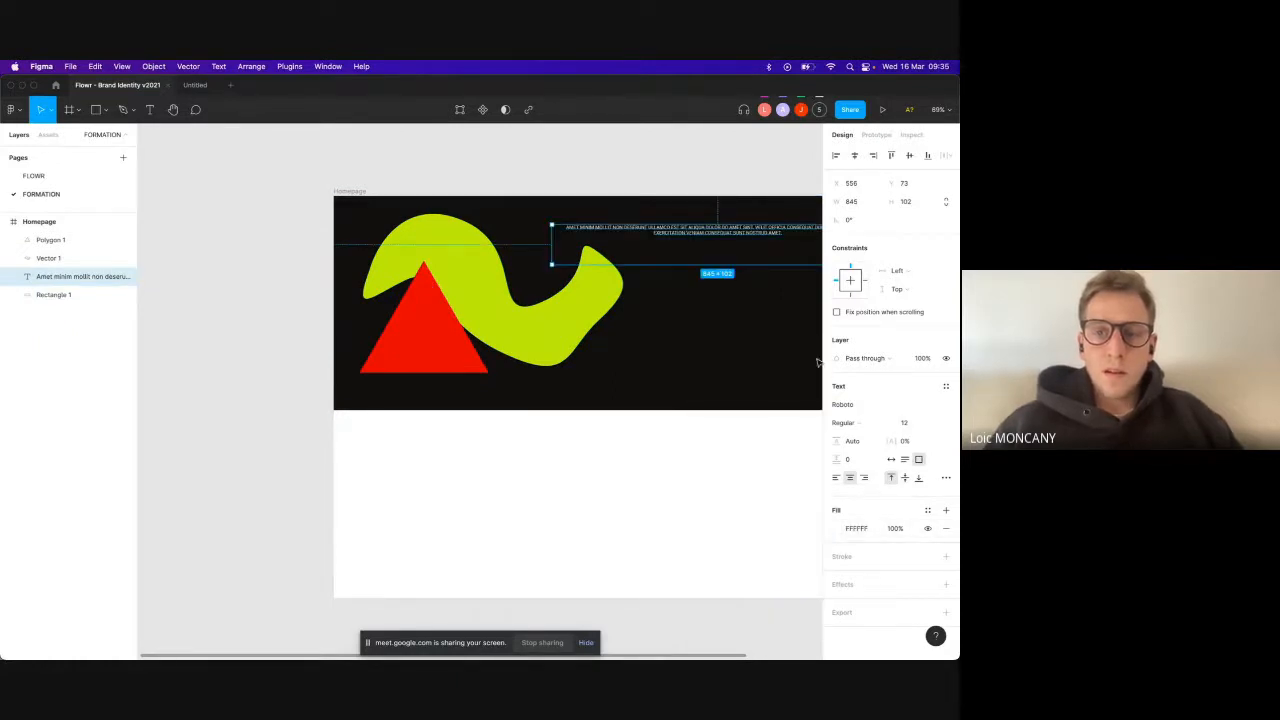
{"action": "scroll", "coordinate": [702, 444], "scroll_direction": "right", "scroll_amount": 4}
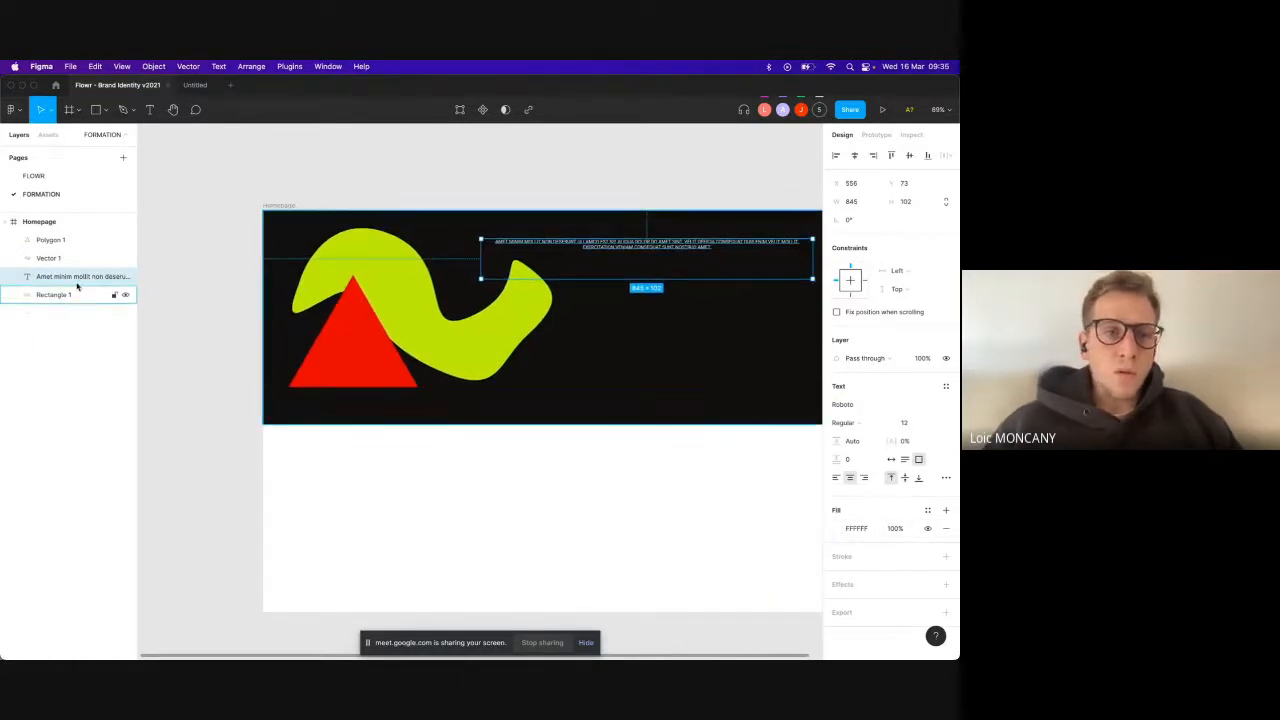
Step: Add a second fill to the triangle above the red one and make it a linear gradient
{"action": "left_click", "coordinate": [45, 294]}
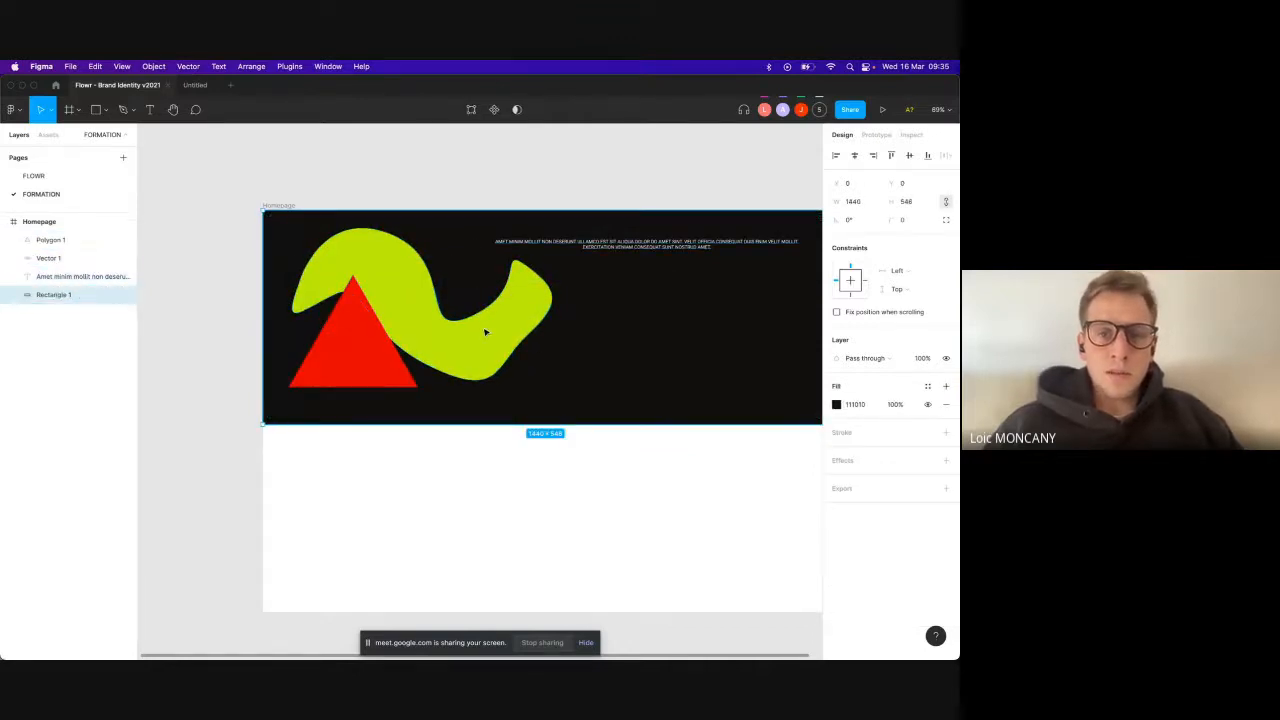
{"action": "left_click", "coordinate": [350, 357]}
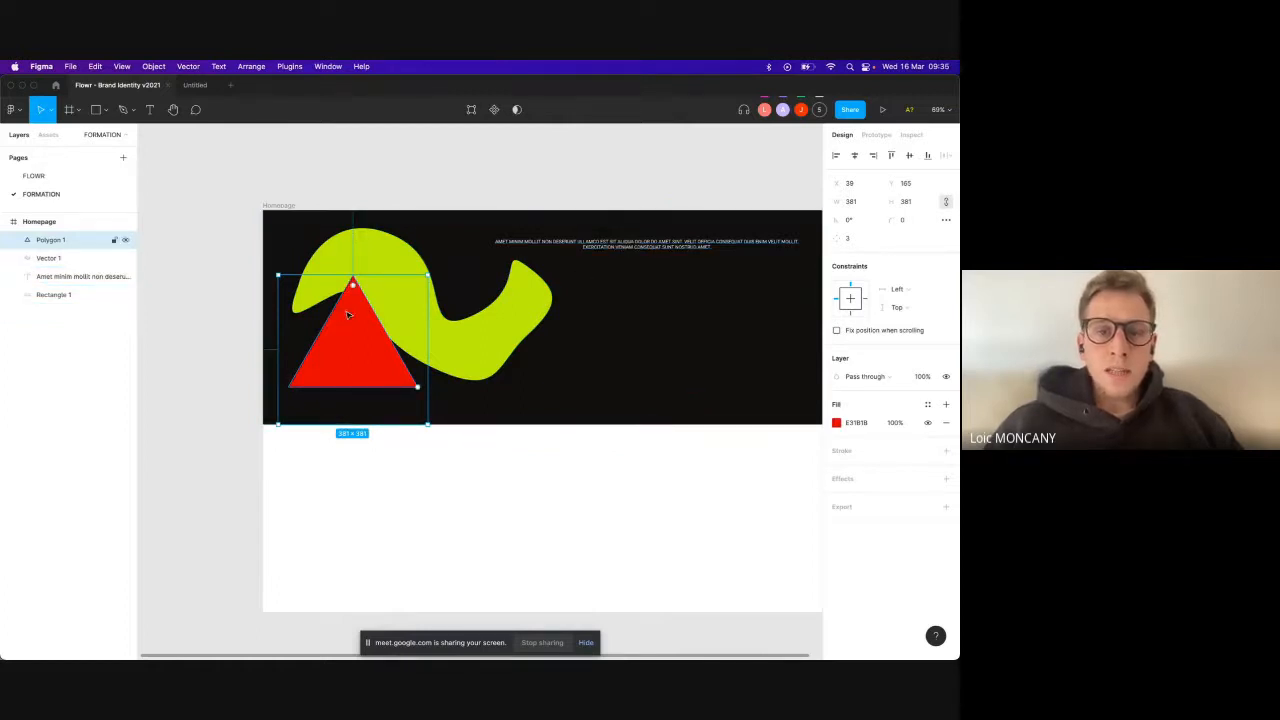
{"action": "left_click", "coordinate": [363, 276]}
{"action": "left_click", "coordinate": [375, 372]}
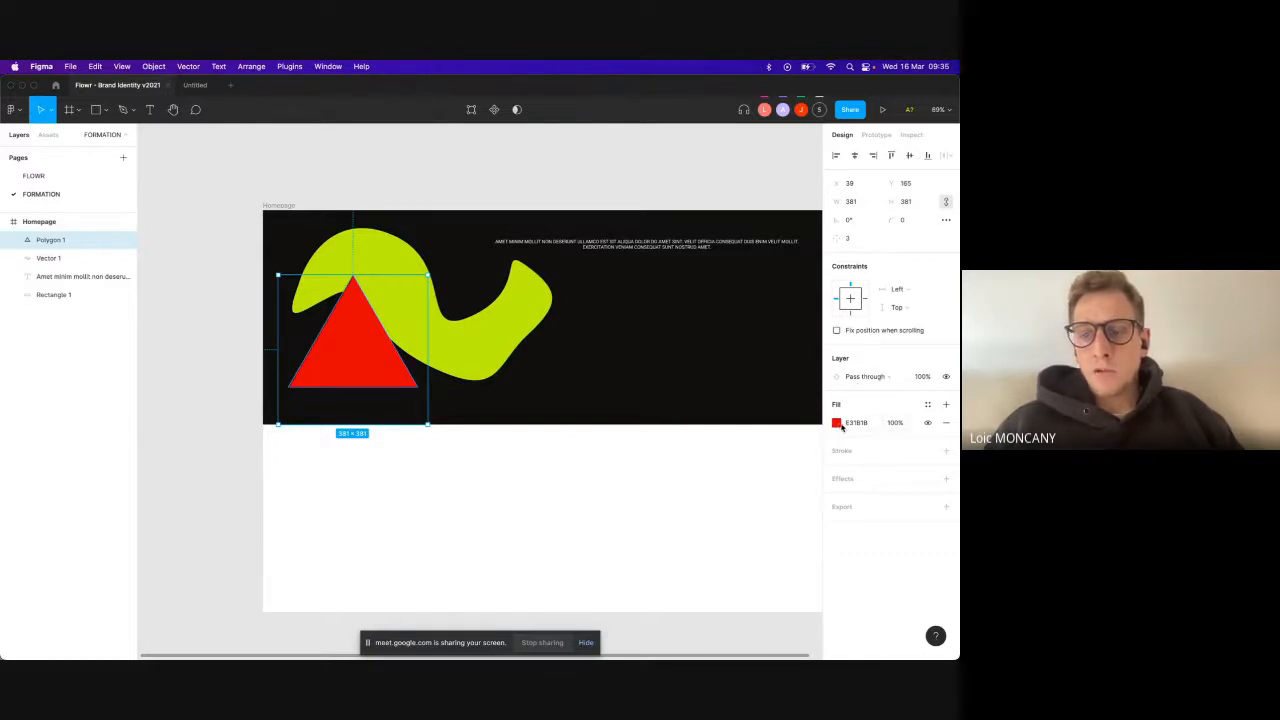
{"action": "left_click", "coordinate": [946, 404]}
{"action": "left_click", "coordinate": [836, 423]}
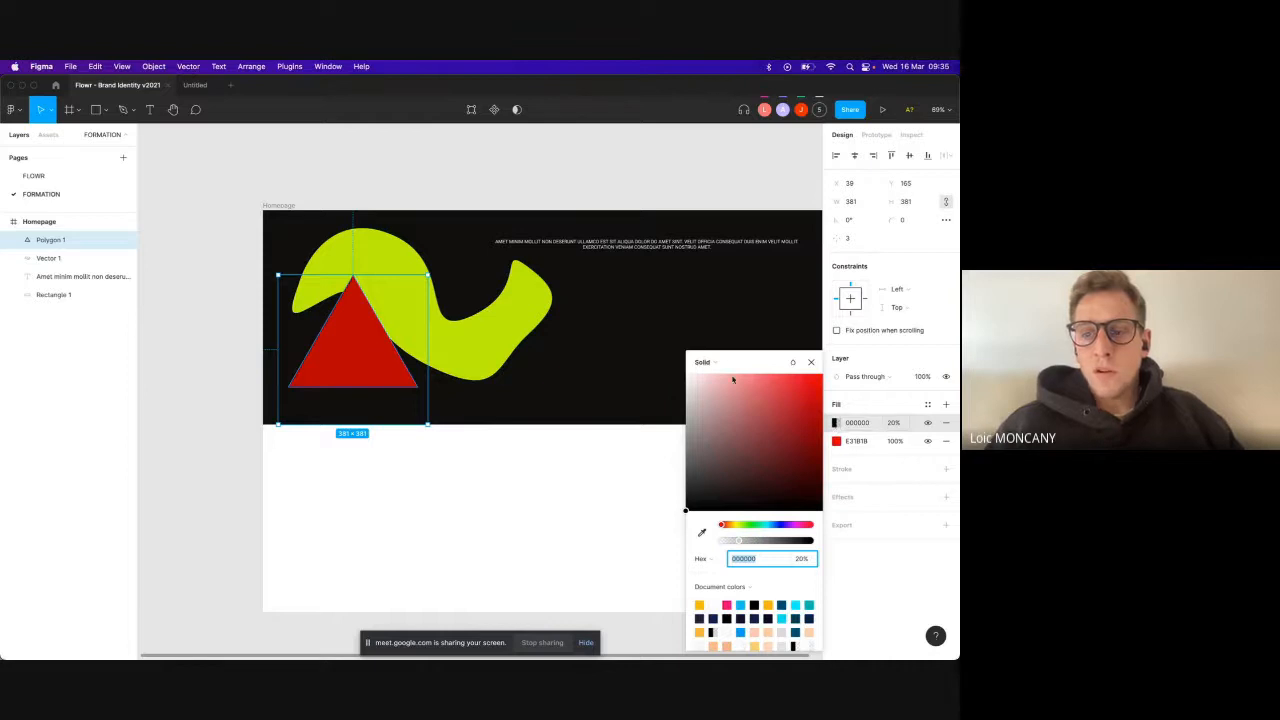
{"action": "left_click", "coordinate": [704, 362]}
{"action": "left_click", "coordinate": [718, 377]}
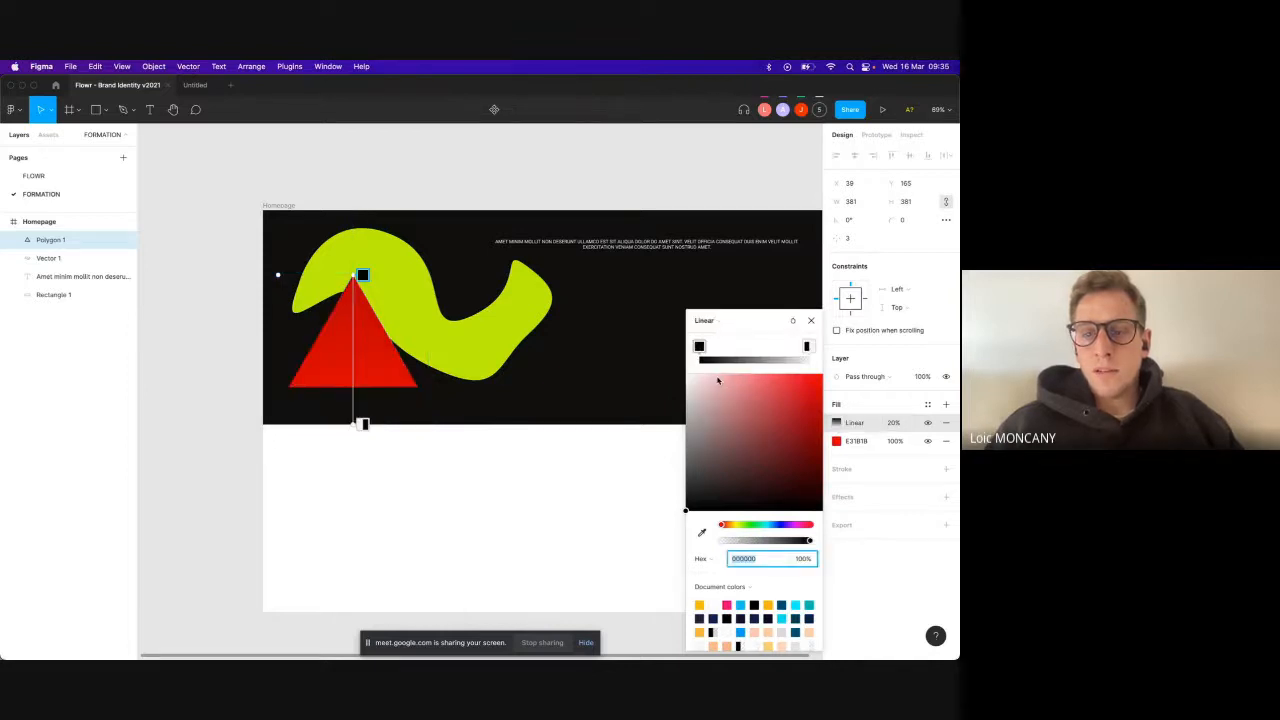
Step: End the gradient at the triangle's base, color its first stop violet, and adjust where the gradient starts
{"action": "left_click_drag", "start_coordinate": [352, 422], "coordinate": [345, 384]}
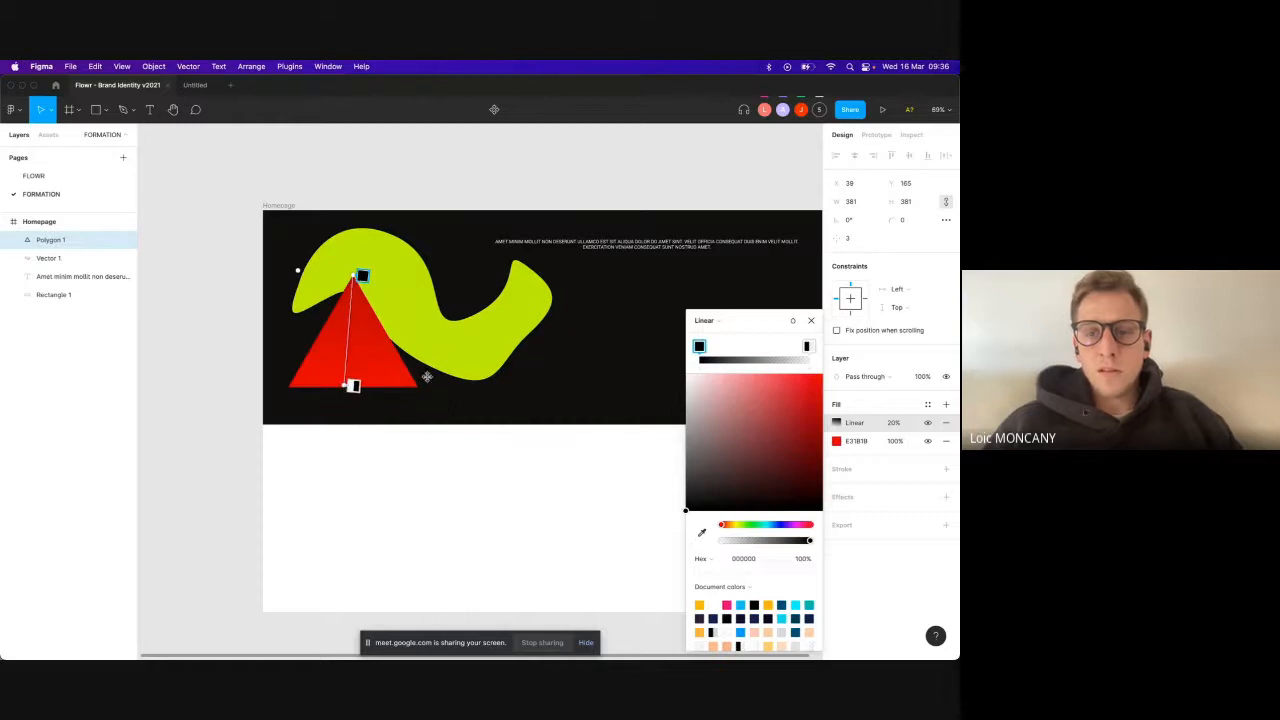
{"action": "left_click", "coordinate": [805, 373]}
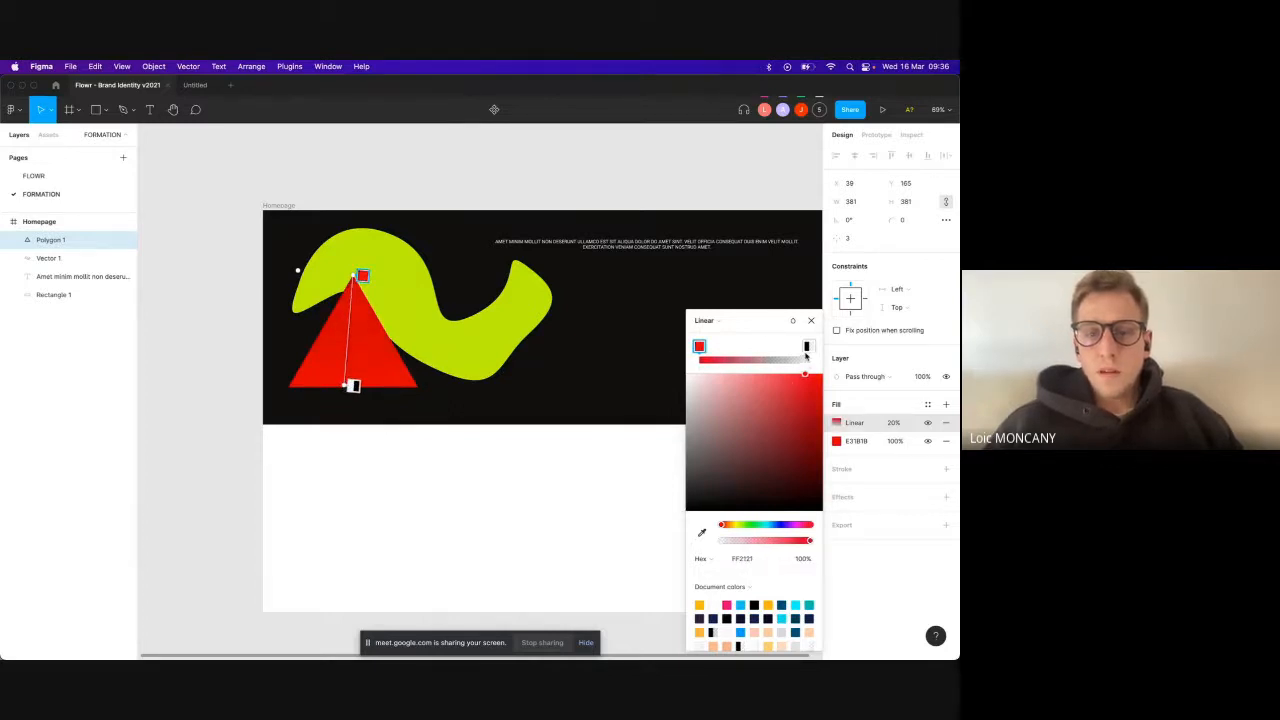
{"action": "left_click", "coordinate": [789, 528]}
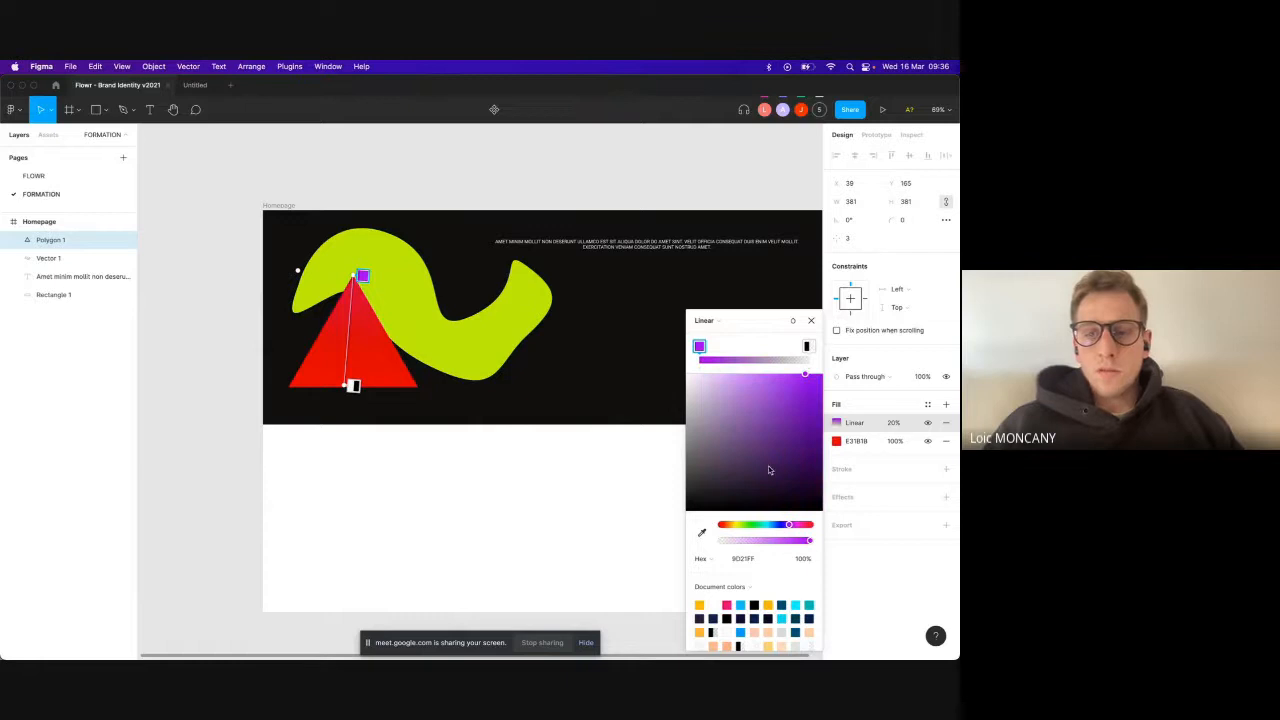
{"action": "left_click", "coordinate": [823, 380]}
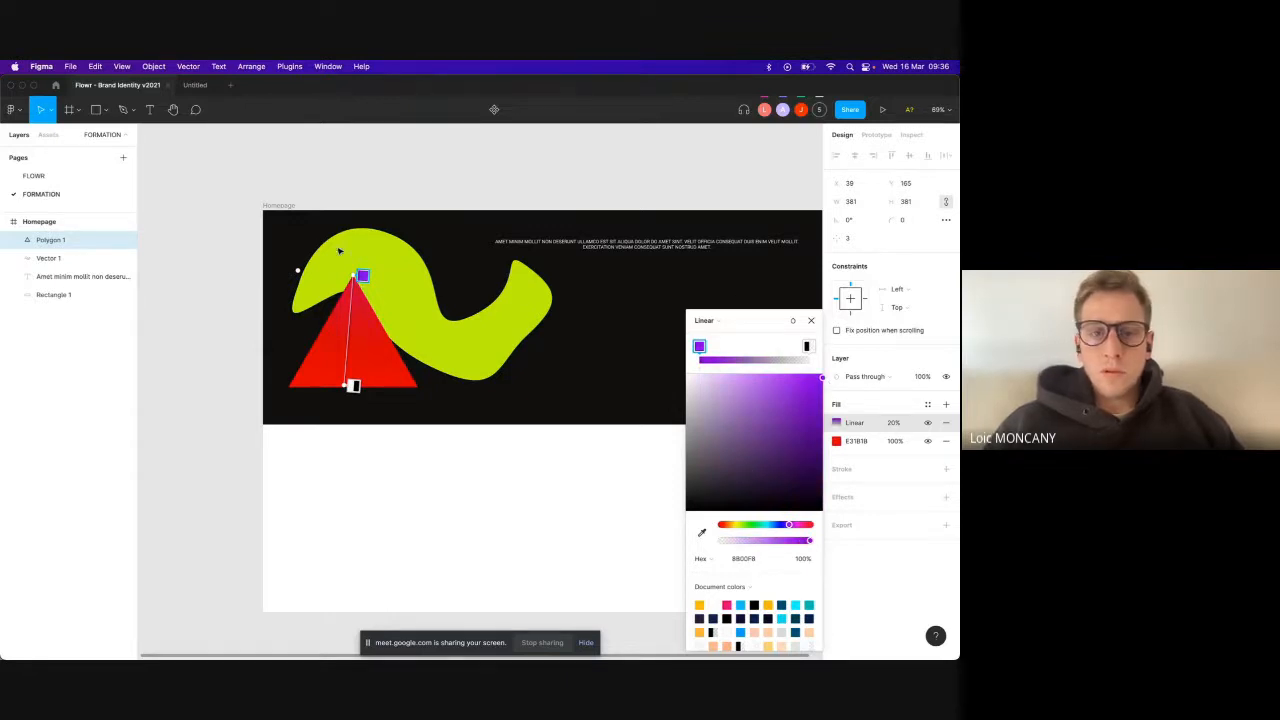
{"action": "left_click_drag", "start_coordinate": [362, 278], "coordinate": [381, 328]}
Step: Set the opacity of the triangle's linear gradient fill to 100%
{"action": "left_click", "coordinate": [894, 423]}
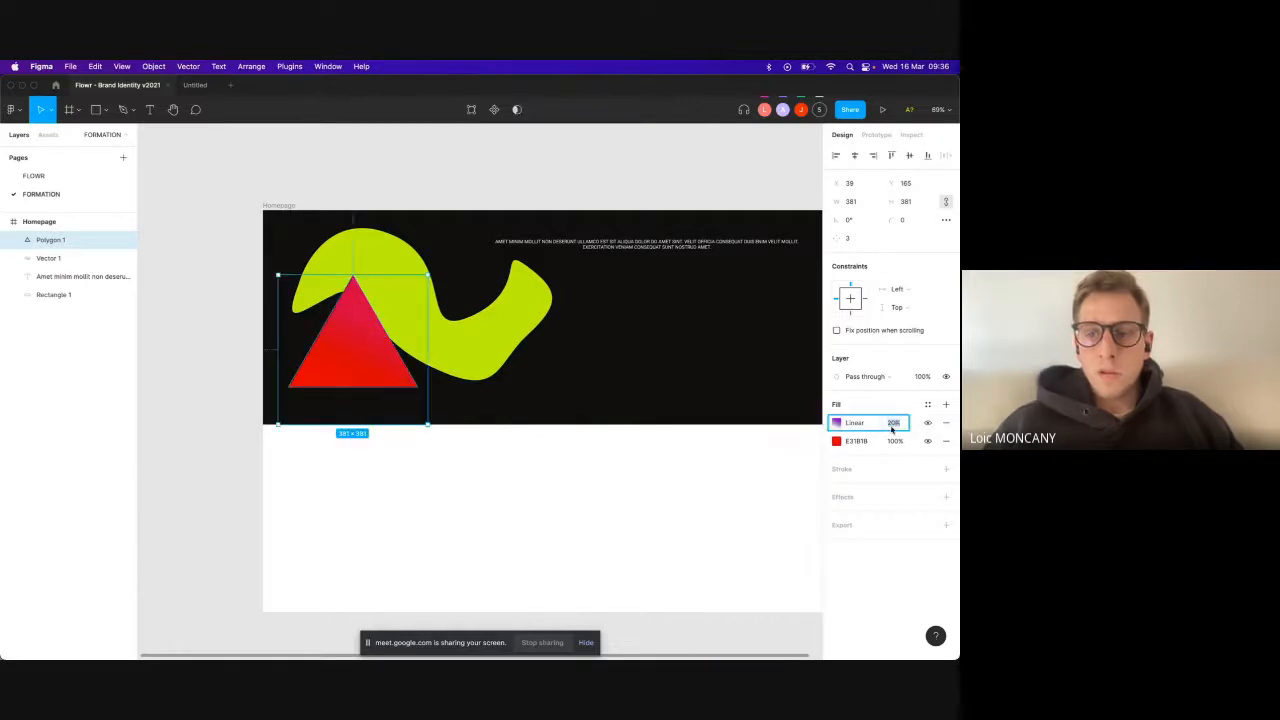
{"action": "type", "text": "100"}
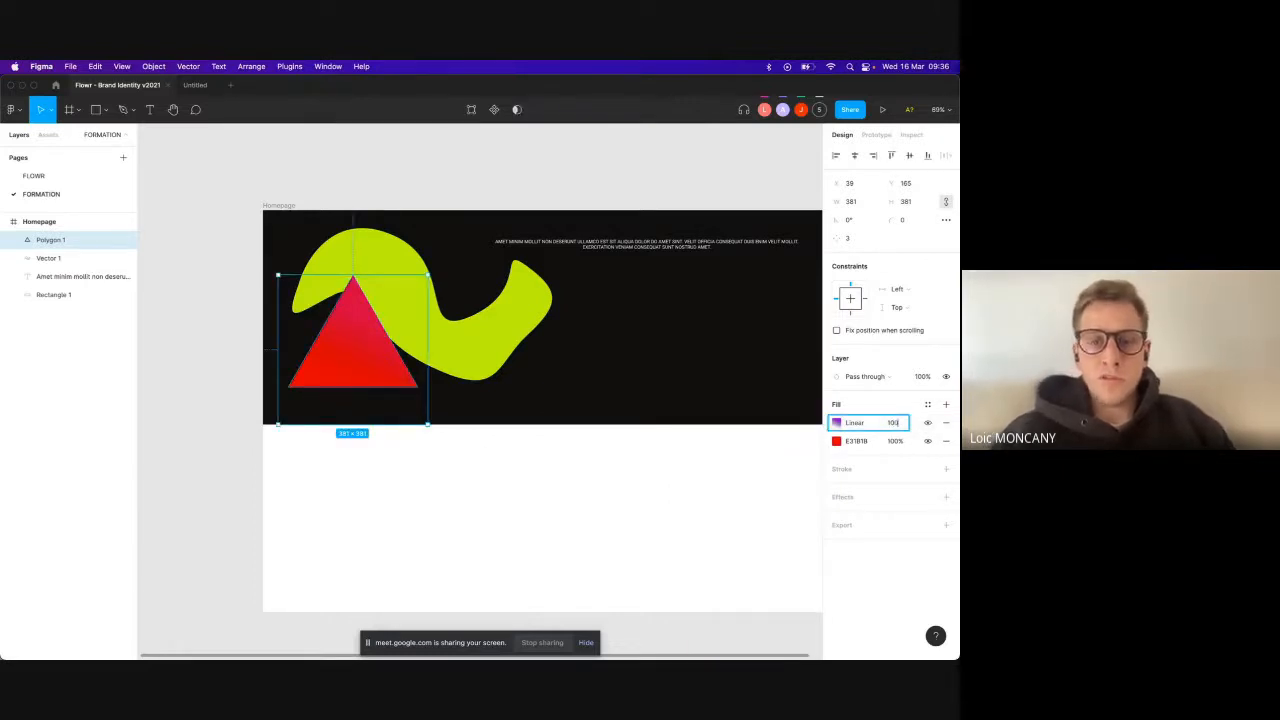
{"action": "key", "text": "Return"}
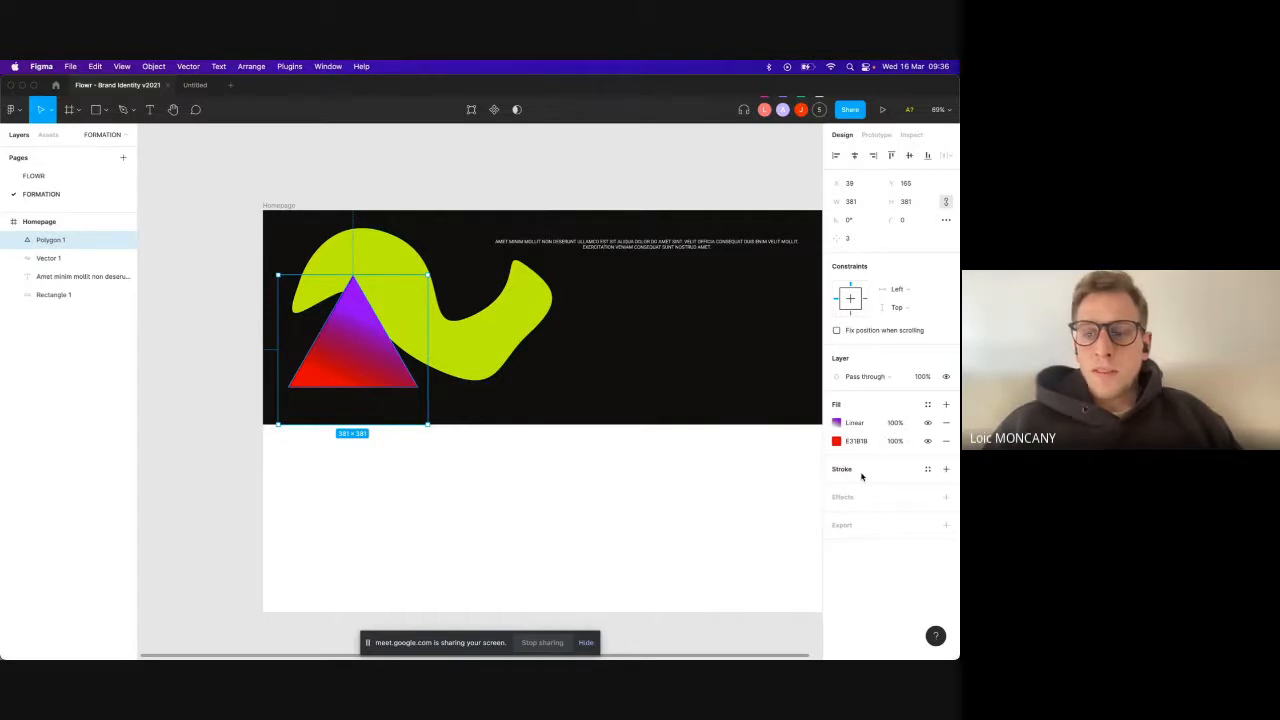
Step: Add an inside stroke to the triangle, 8 thick and colored white FFFFFF
{"action": "left_click", "coordinate": [946, 469]}
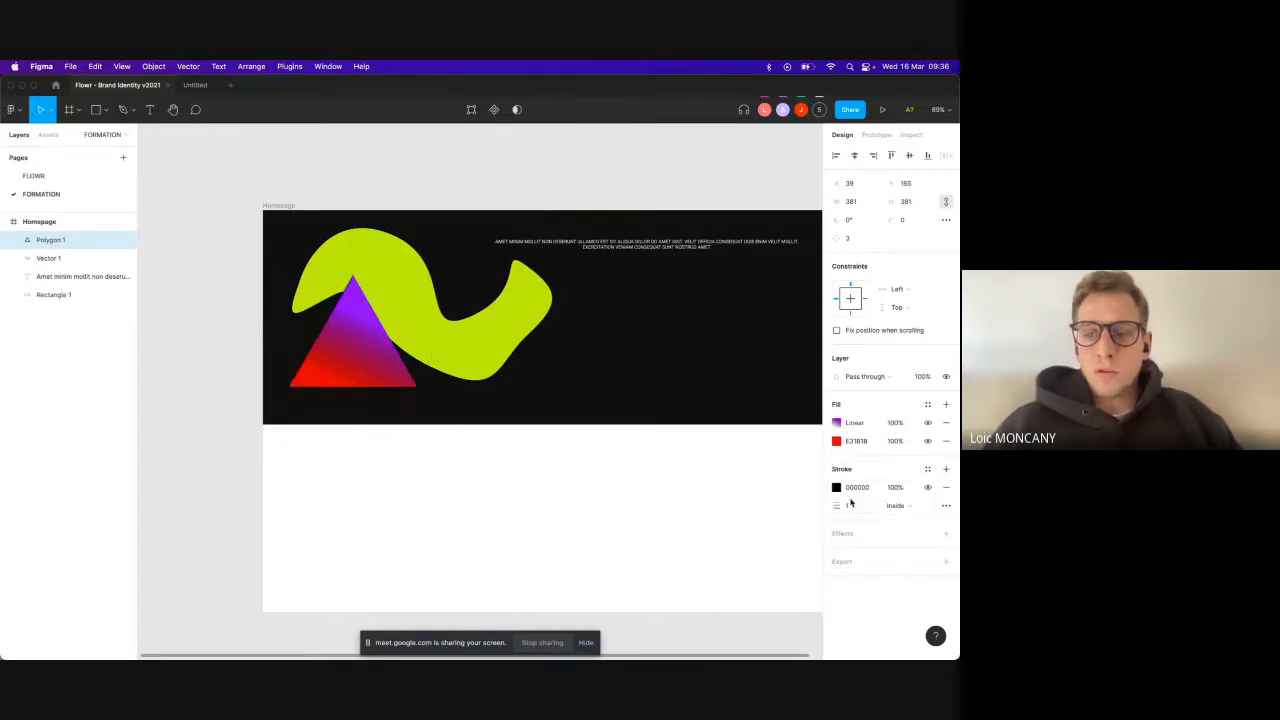
{"action": "left_click", "coordinate": [851, 505]}
{"action": "type", "text": "8"}
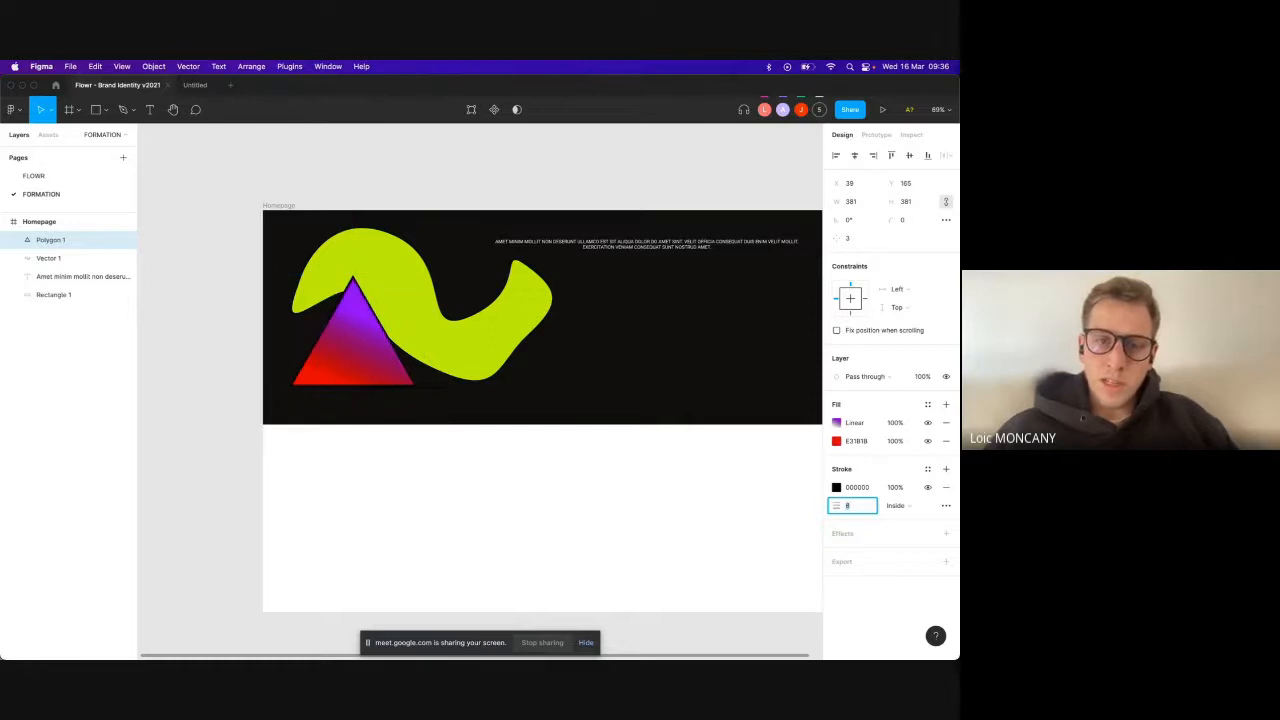
{"action": "left_click", "coordinate": [836, 487]}
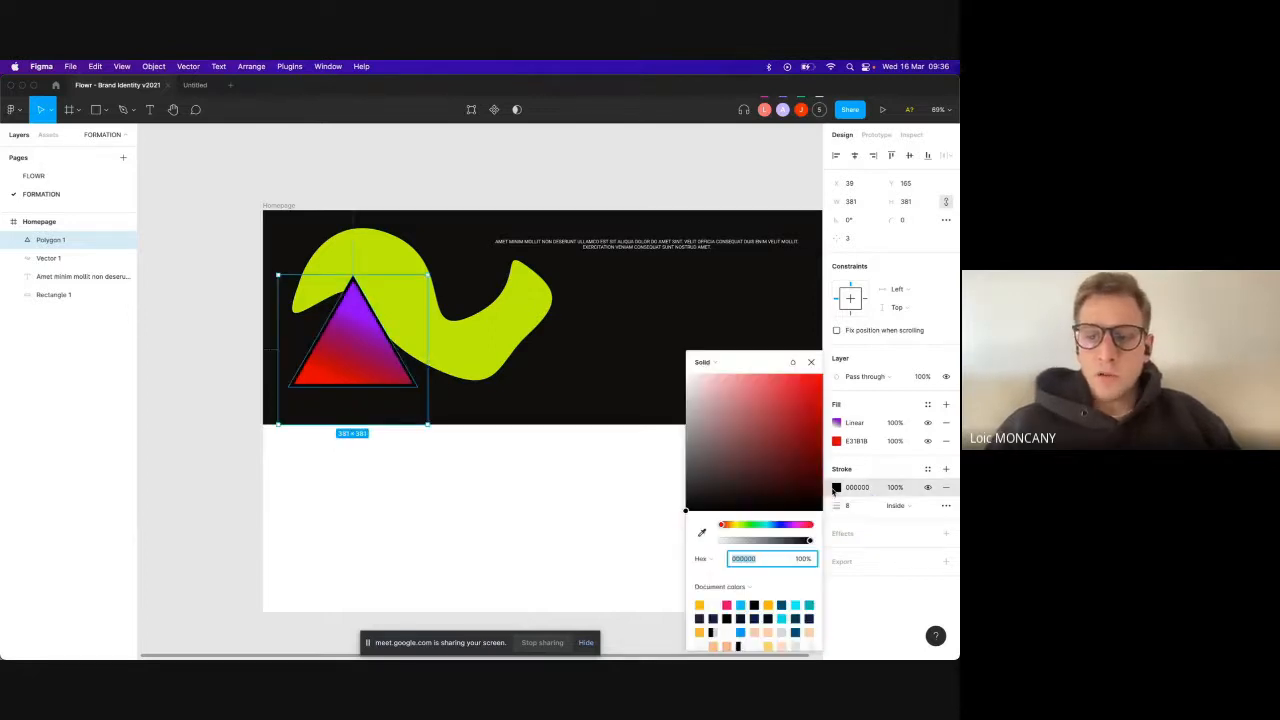
{"action": "type", "text": "ffffff"}
{"action": "key", "text": "Return"}
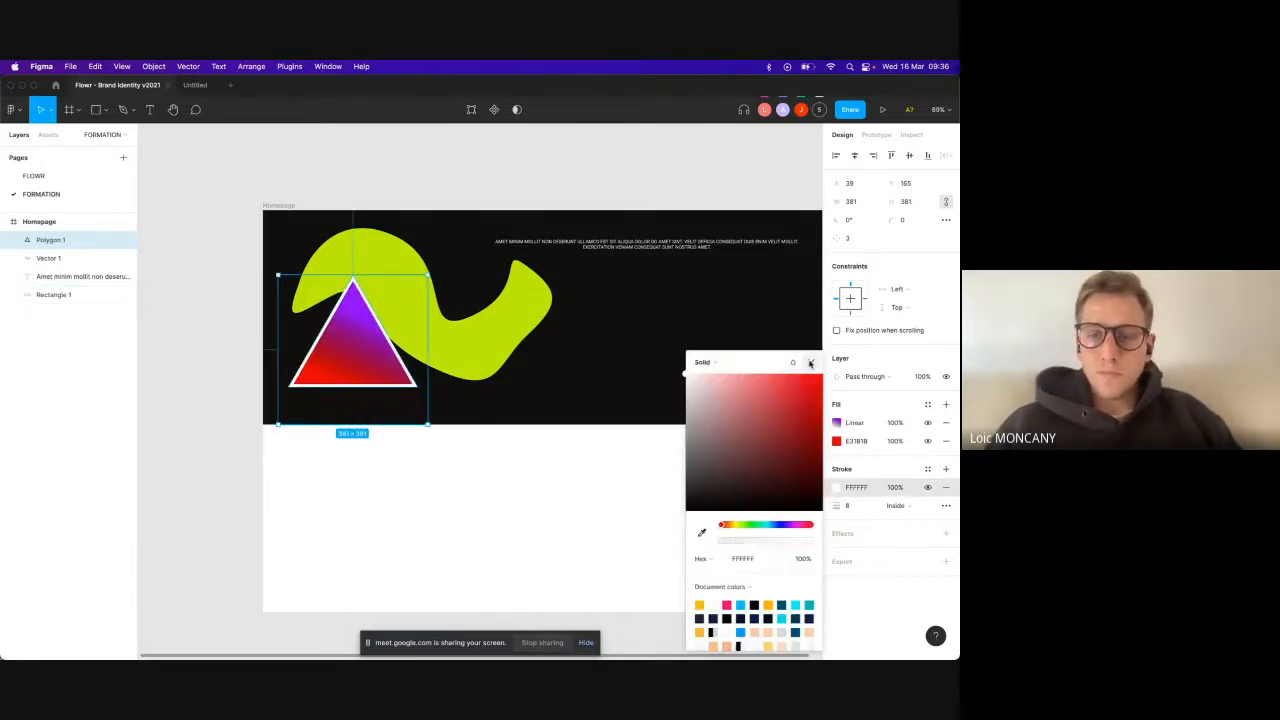
{"action": "left_click", "coordinate": [811, 363]}
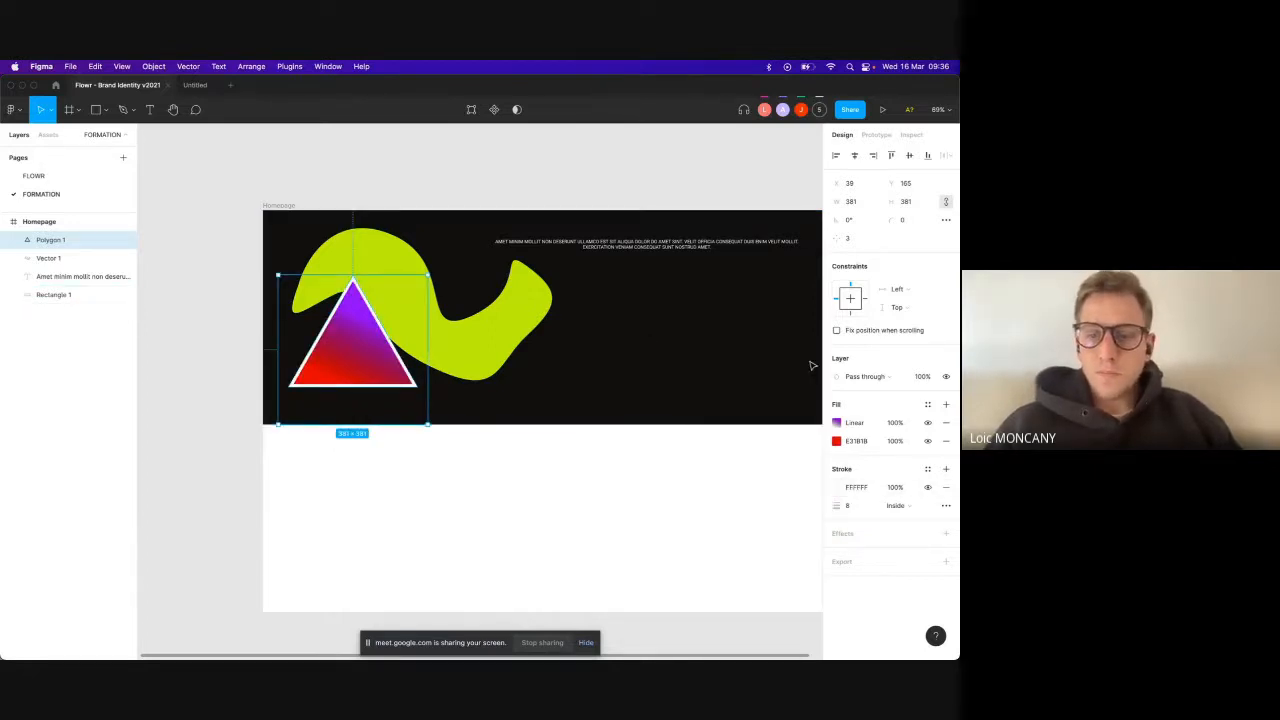
Step: Add an effect to the triangle and set its type to Background blur
{"action": "left_click", "coordinate": [946, 533]}
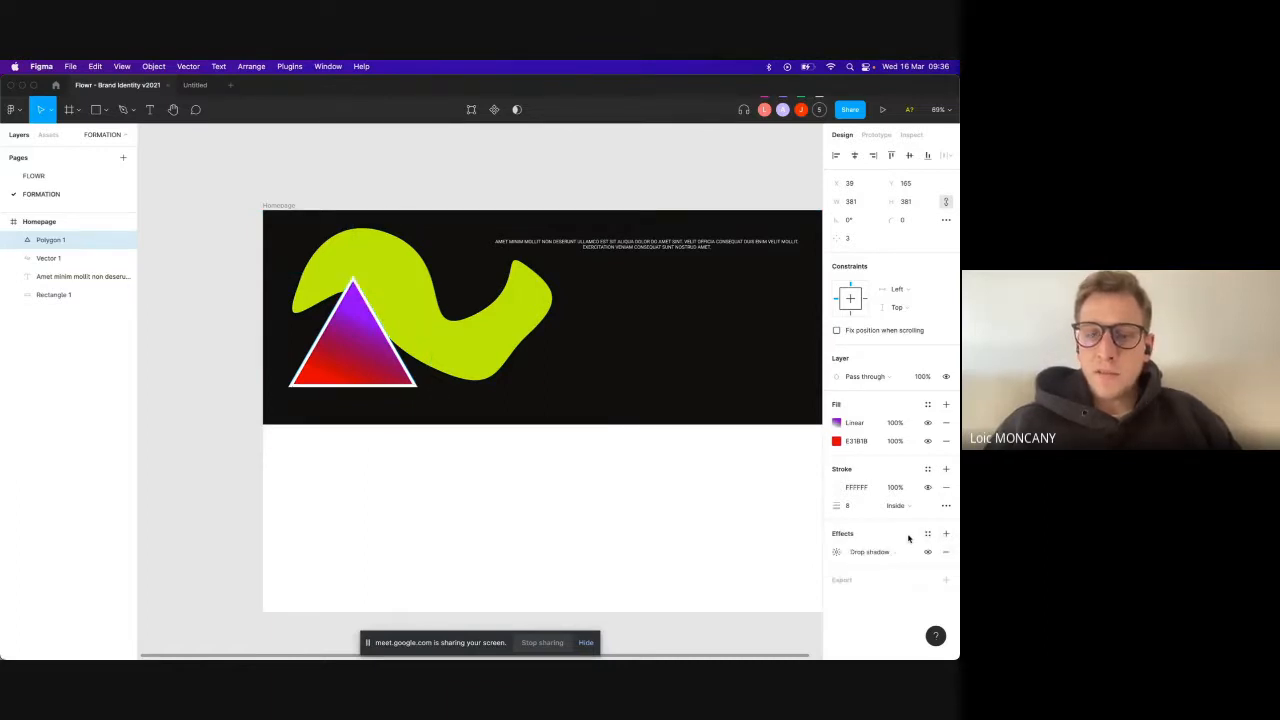
{"action": "left_click", "coordinate": [878, 552]}
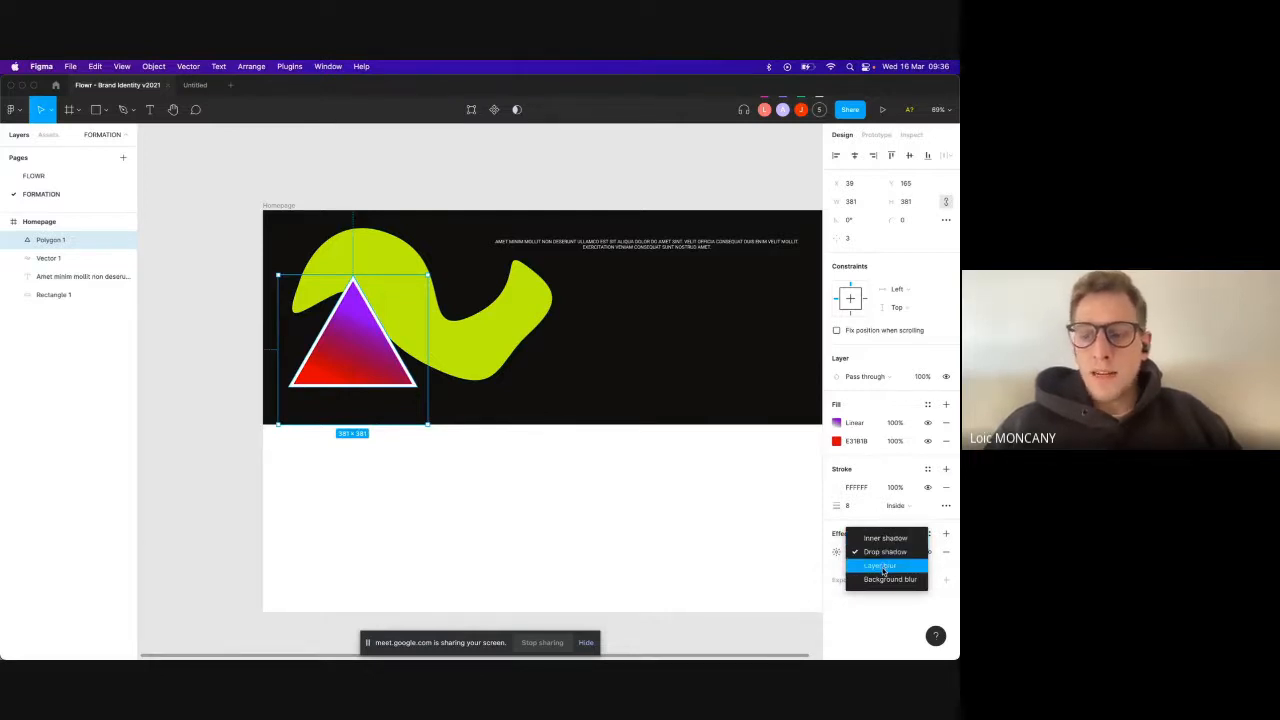
{"action": "left_click", "coordinate": [887, 580]}
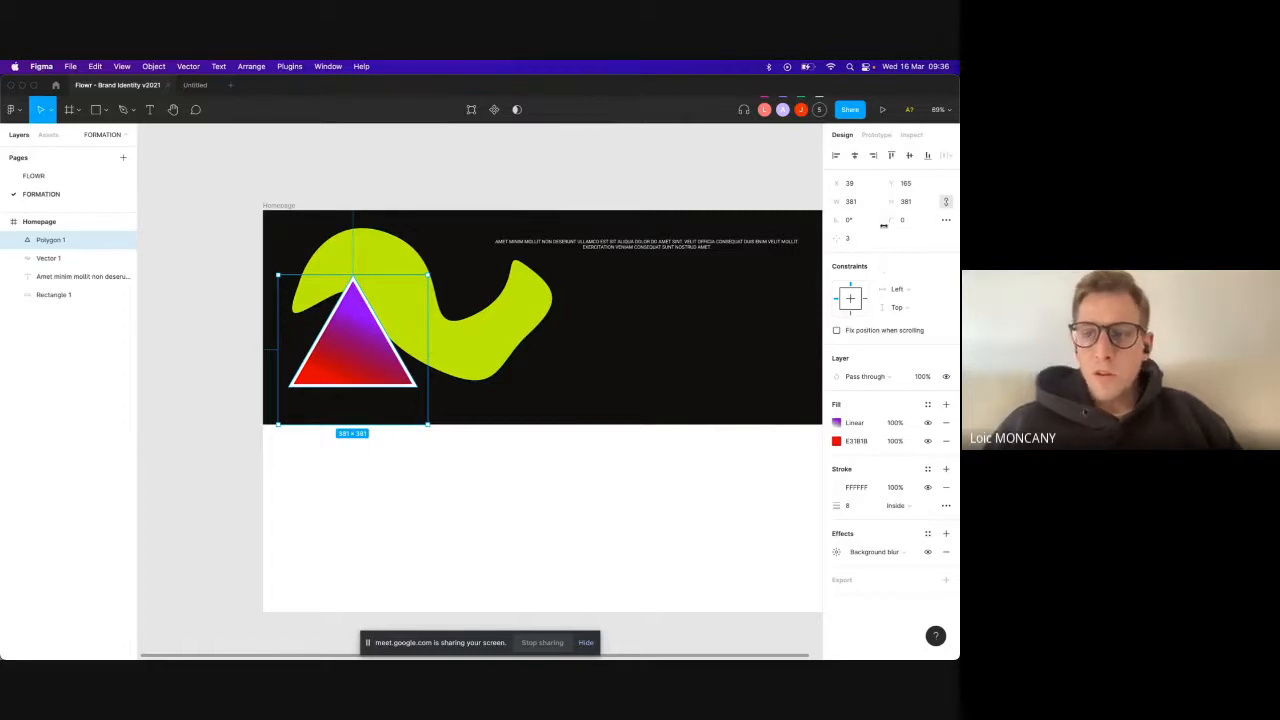
Step: Move the triangle slightly to X 83, Y 150 and inspect its properties and CSS code
{"action": "left_click_drag", "start_coordinate": [343, 361], "coordinate": [360, 355]}
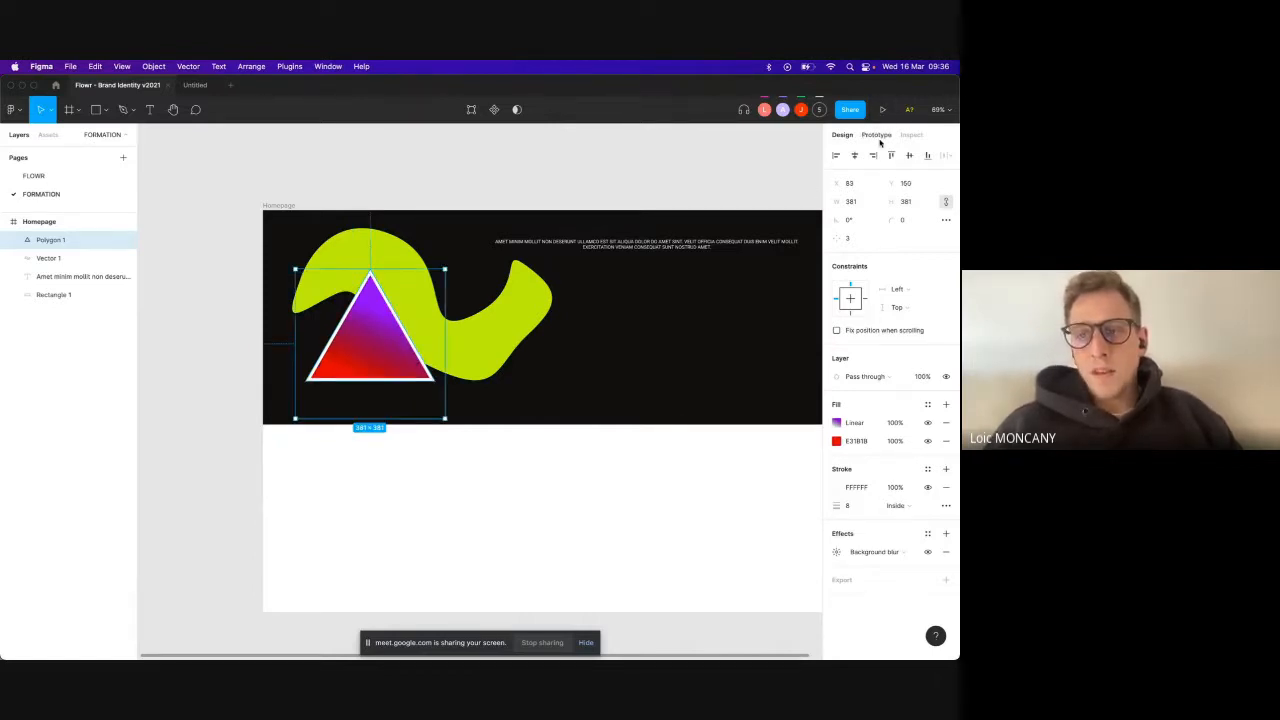
{"action": "left_click", "coordinate": [910, 135]}
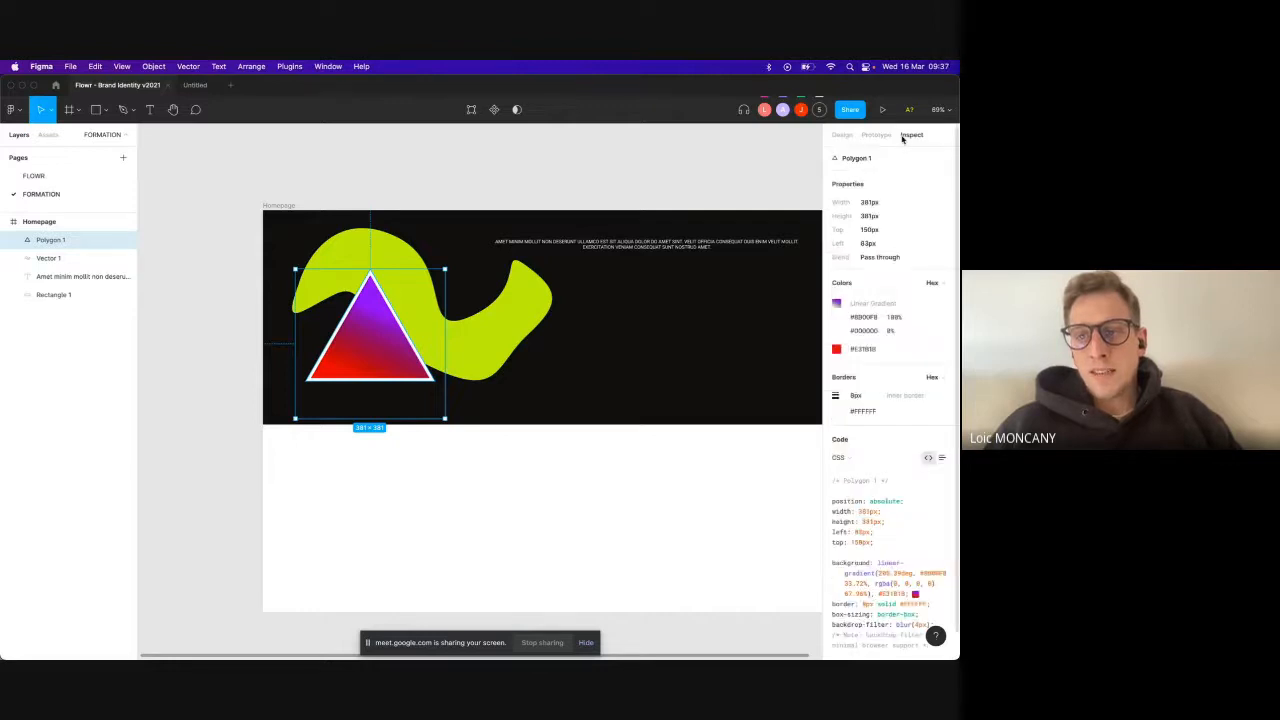
{"action": "scroll", "coordinate": [875, 333], "scroll_direction": "down", "scroll_amount": 1}
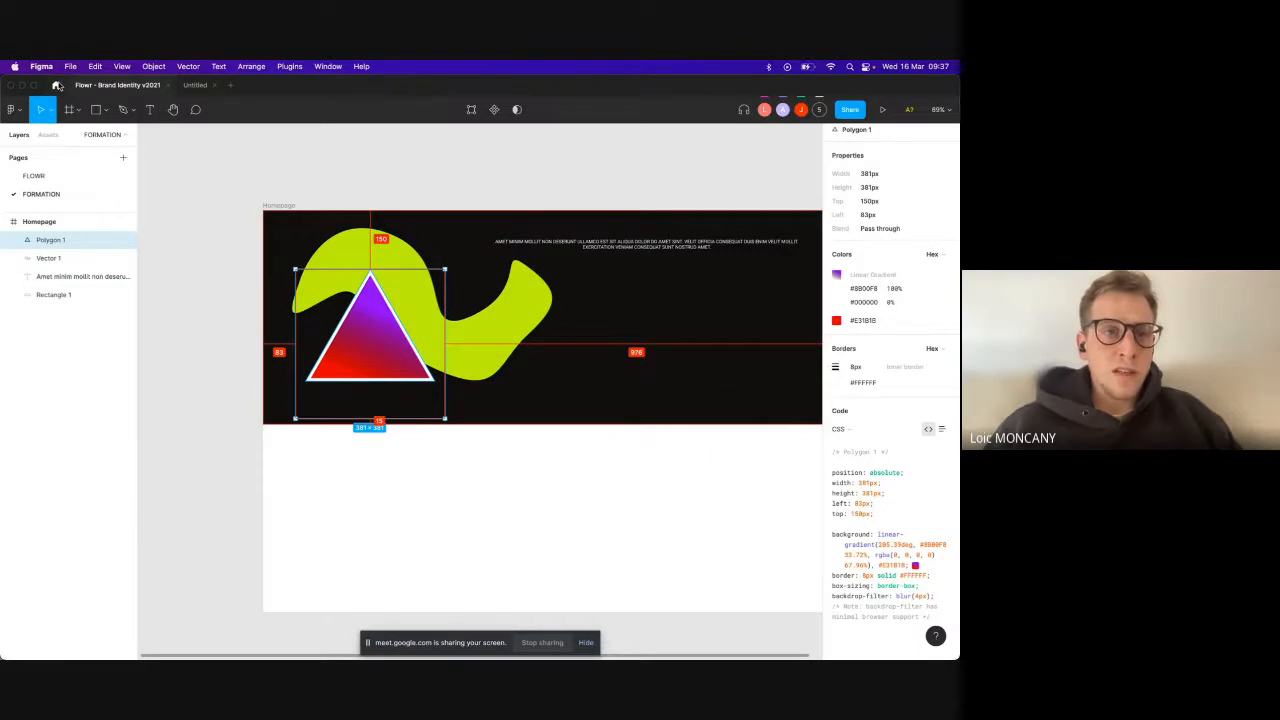
Step: Go back through the Community pages to the recent files and open the WB-097 Elliye Fashion E-commerce Website Template
{"action": "left_click", "coordinate": [57, 86]}
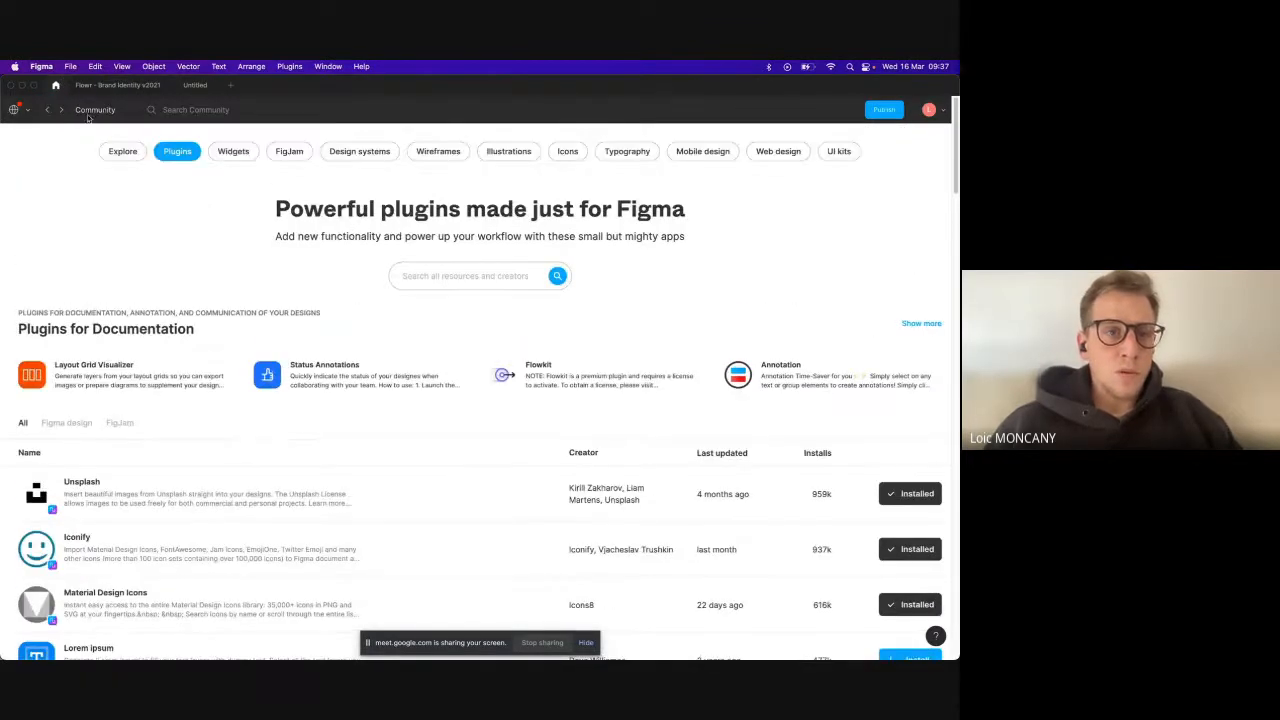
{"action": "left_click", "coordinate": [45, 111]}
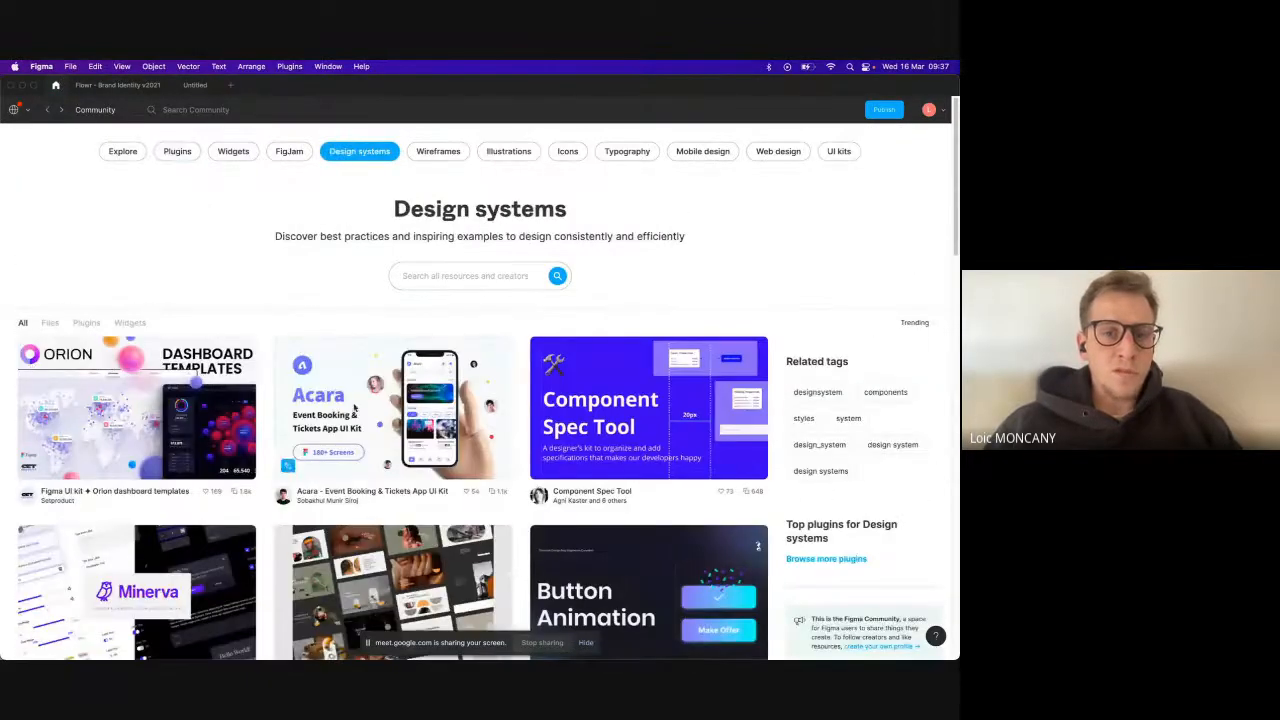
{"action": "left_click", "coordinate": [45, 112]}
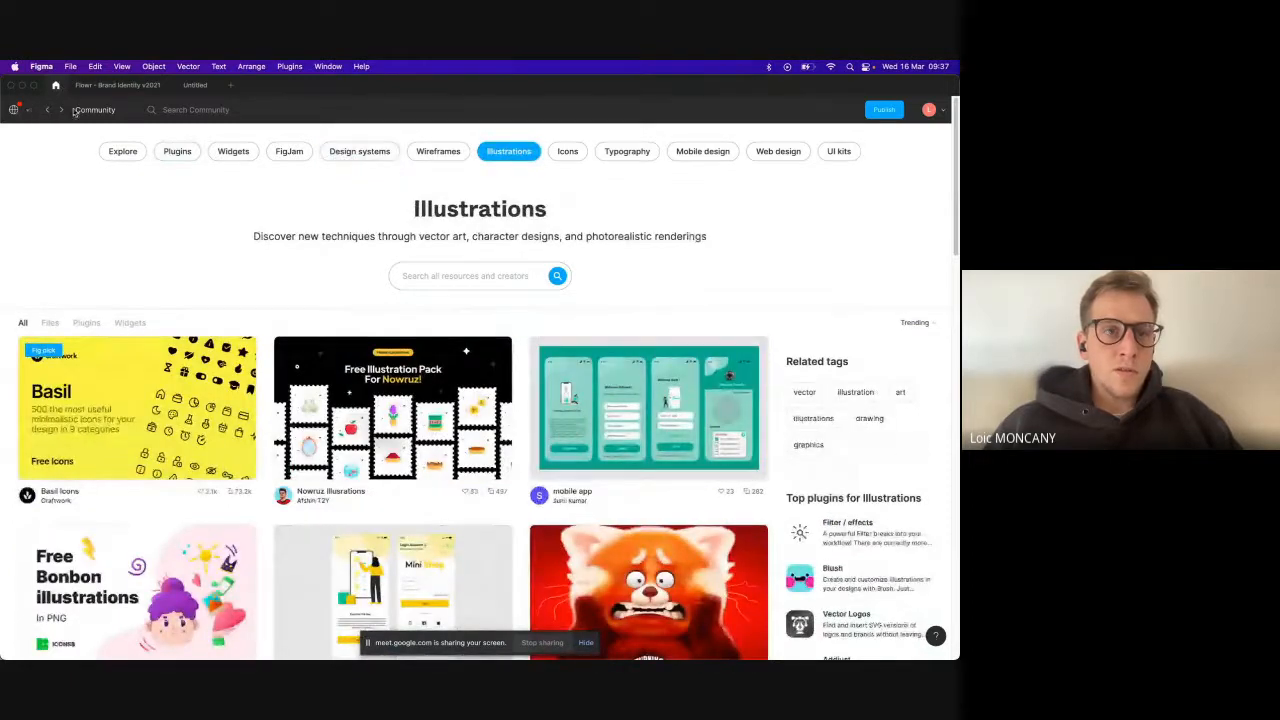
{"action": "left_click", "coordinate": [50, 112]}
{"action": "left_click", "coordinate": [50, 112]}
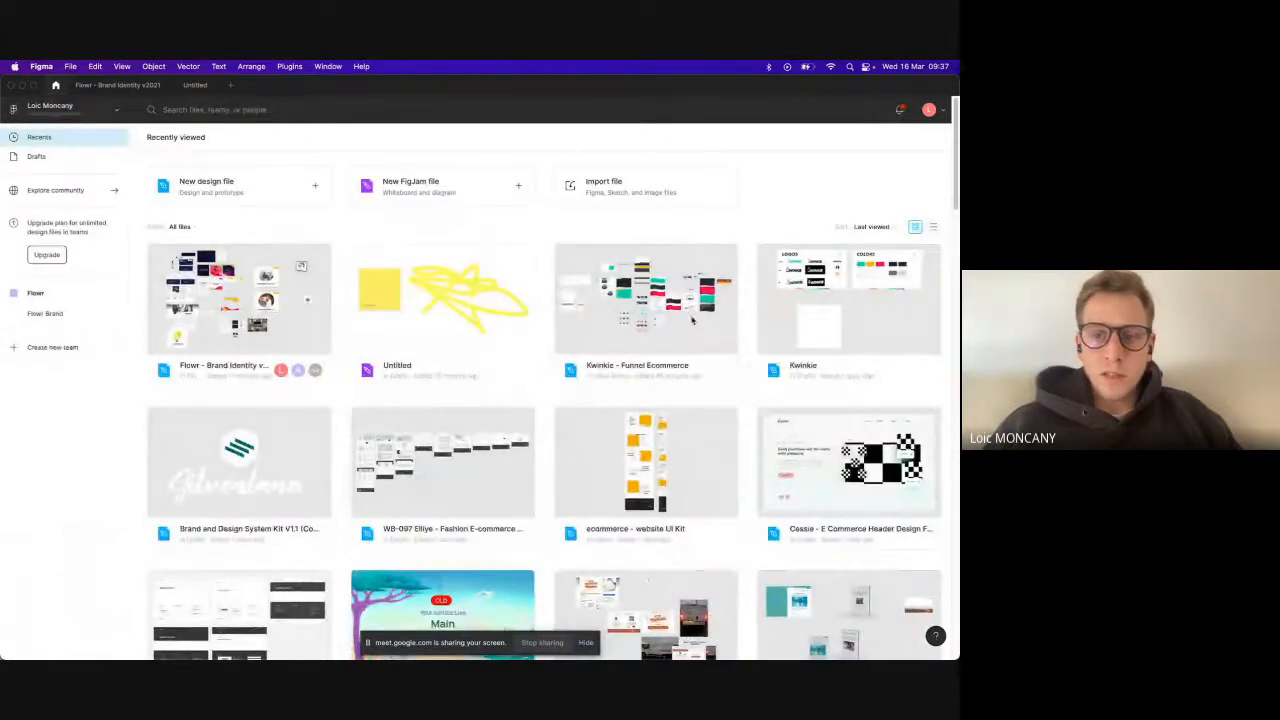
{"action": "left_click", "coordinate": [695, 463]}
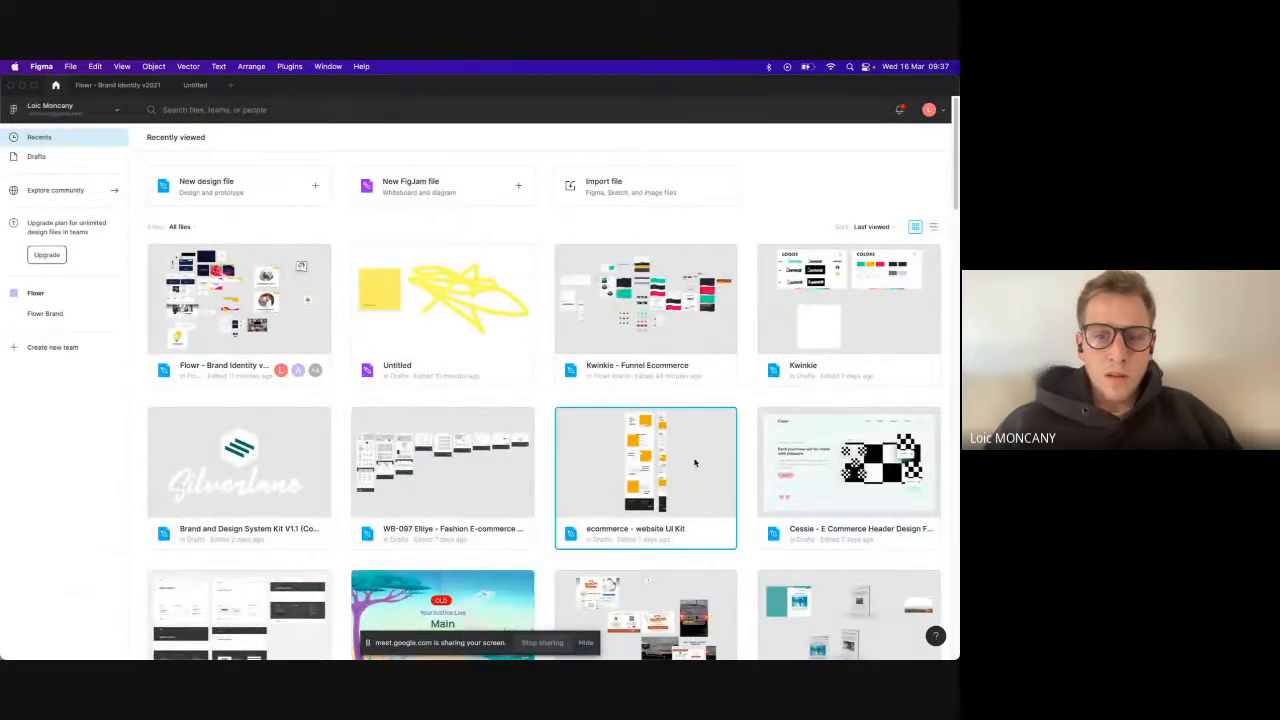
{"action": "double_click", "coordinate": [497, 498]}
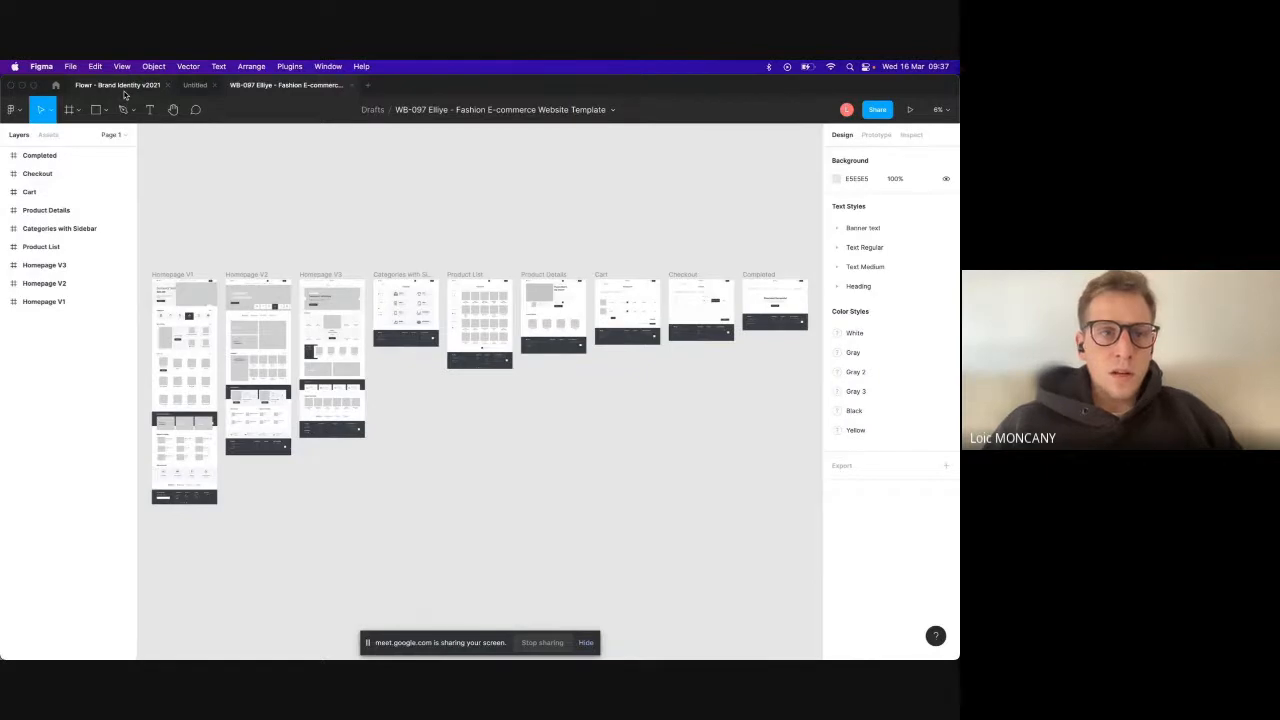
Step: Examine the Homepage V3 frame up close and inspect the CSS code of its hero section group
{"action": "left_click", "coordinate": [57, 271]}
{"action": "key", "text": "super+plus"}
{"action": "key", "text": "super+plus"}
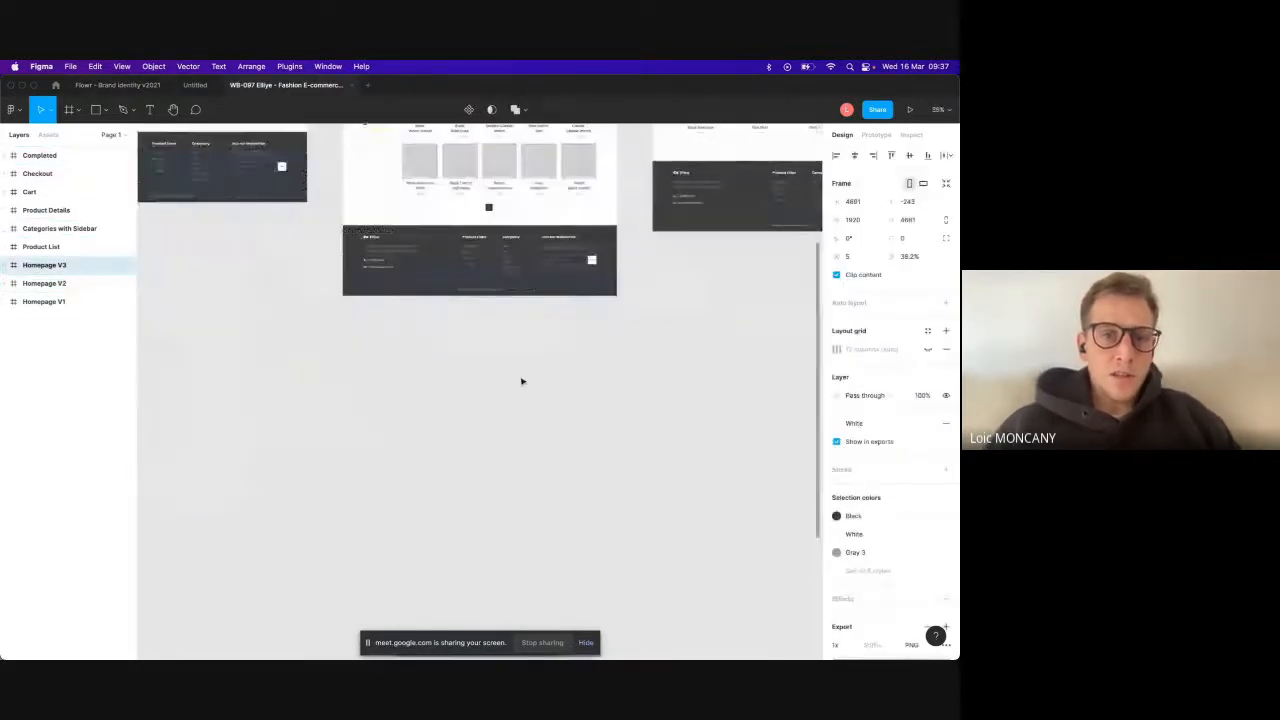
{"action": "key", "text": "shift+2"}
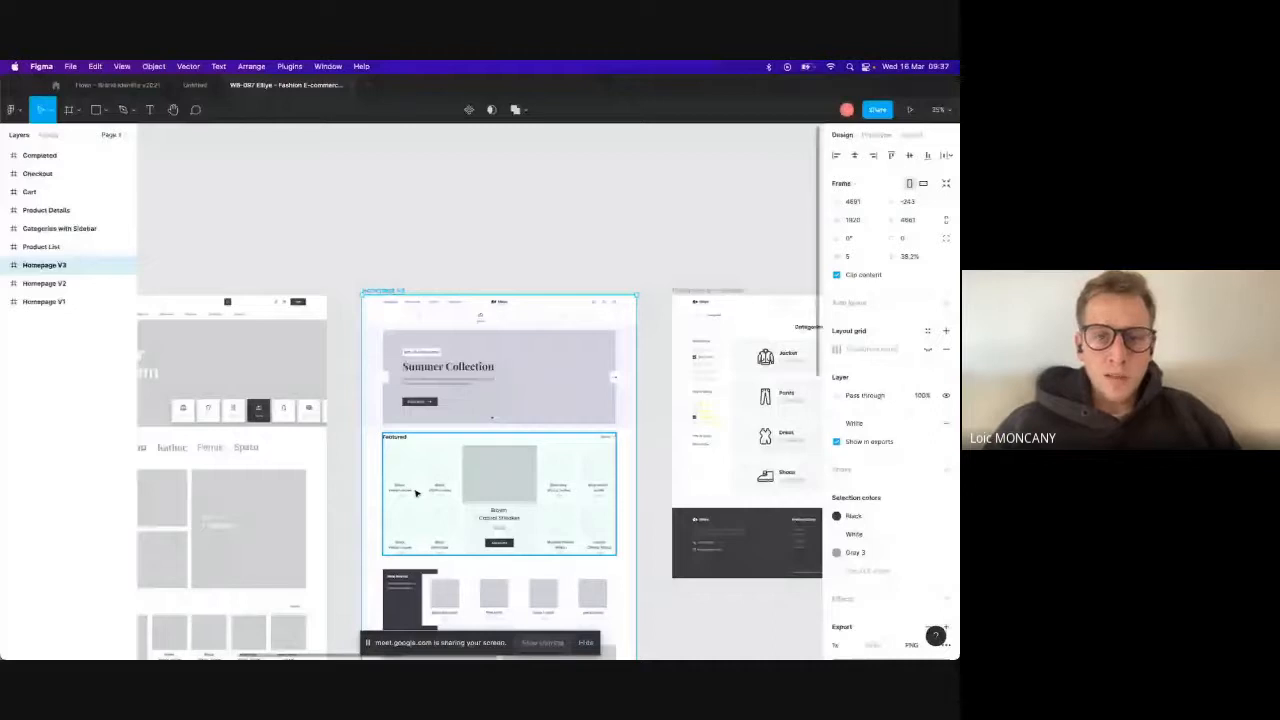
{"action": "key", "text": "super+plus"}
{"action": "left_click", "coordinate": [534, 306]}
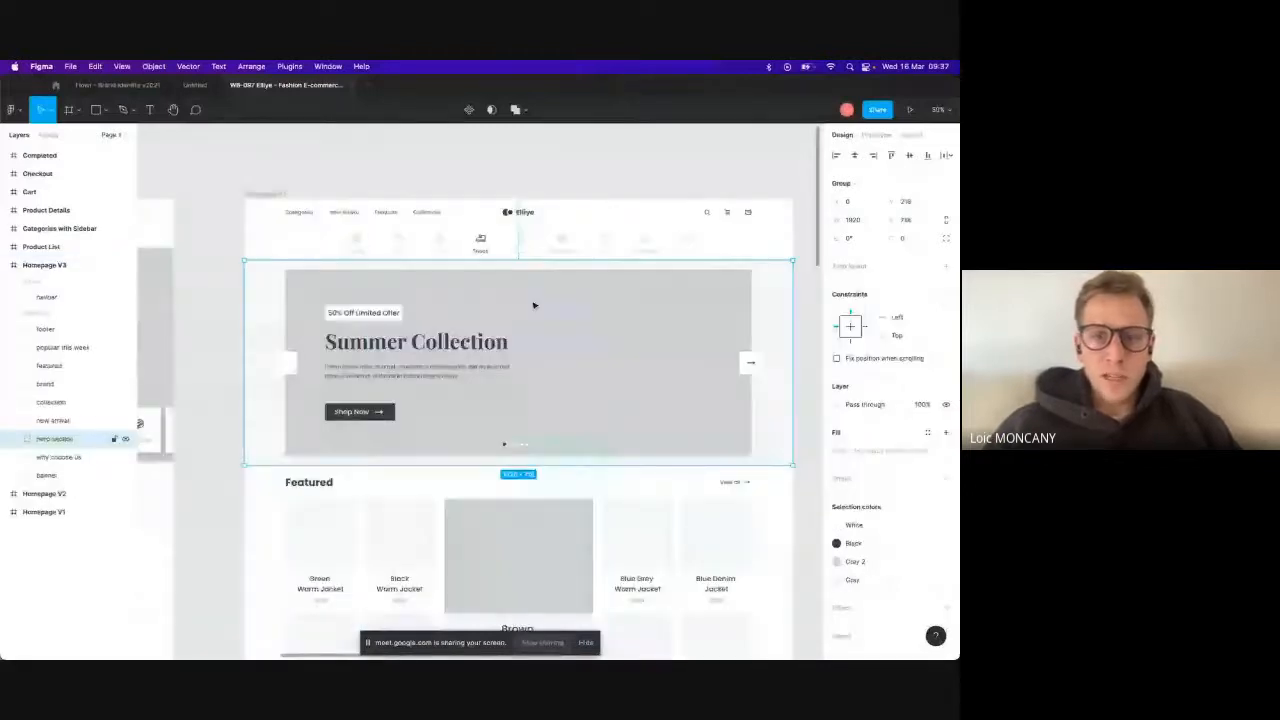
{"action": "scroll", "coordinate": [534, 306], "scroll_direction": "down", "scroll_amount": 5}
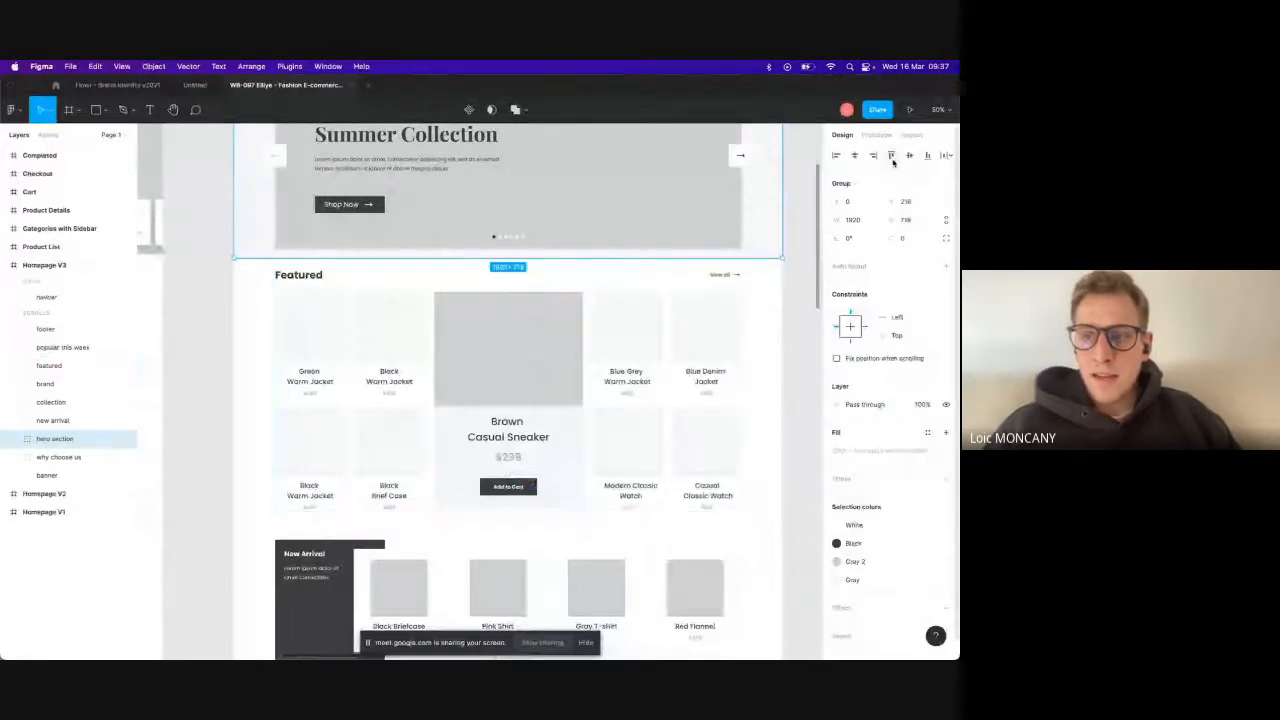
{"action": "key", "text": "alt+0"}
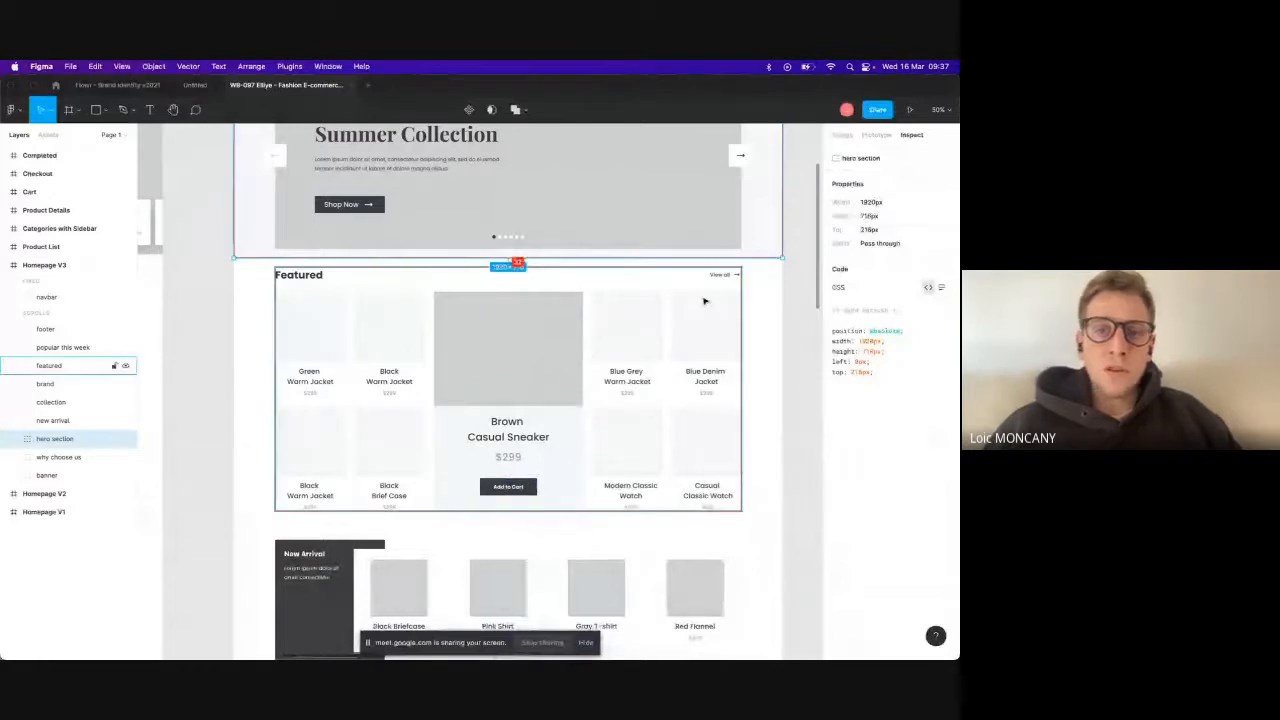
Step: Inspect the code of the filter group and its checked price checkbox in the Categories with Sidebar frame
{"action": "scroll", "coordinate": [704, 299], "scroll_direction": "right", "scroll_amount": 5}
{"action": "scroll", "coordinate": [554, 305], "scroll_direction": "up", "scroll_amount": 3}
{"action": "scroll", "coordinate": [554, 305], "scroll_direction": "right", "scroll_amount": 4}
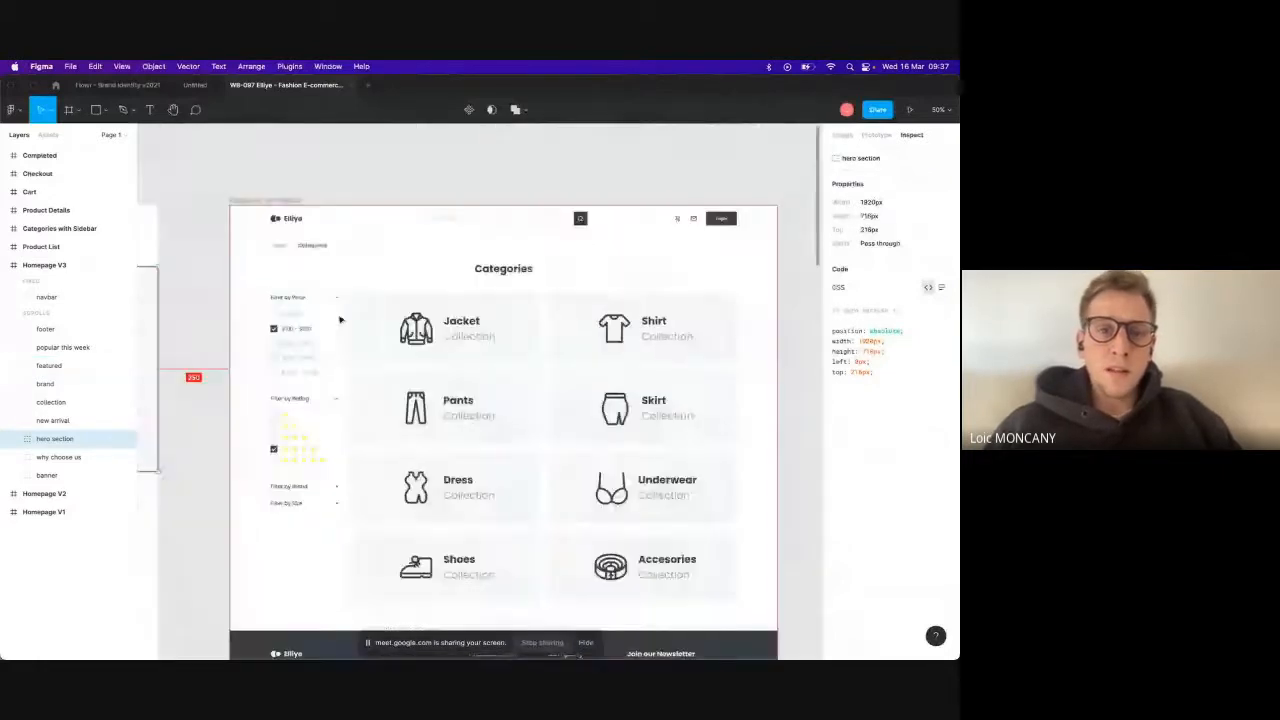
{"action": "left_click", "coordinate": [340, 320]}
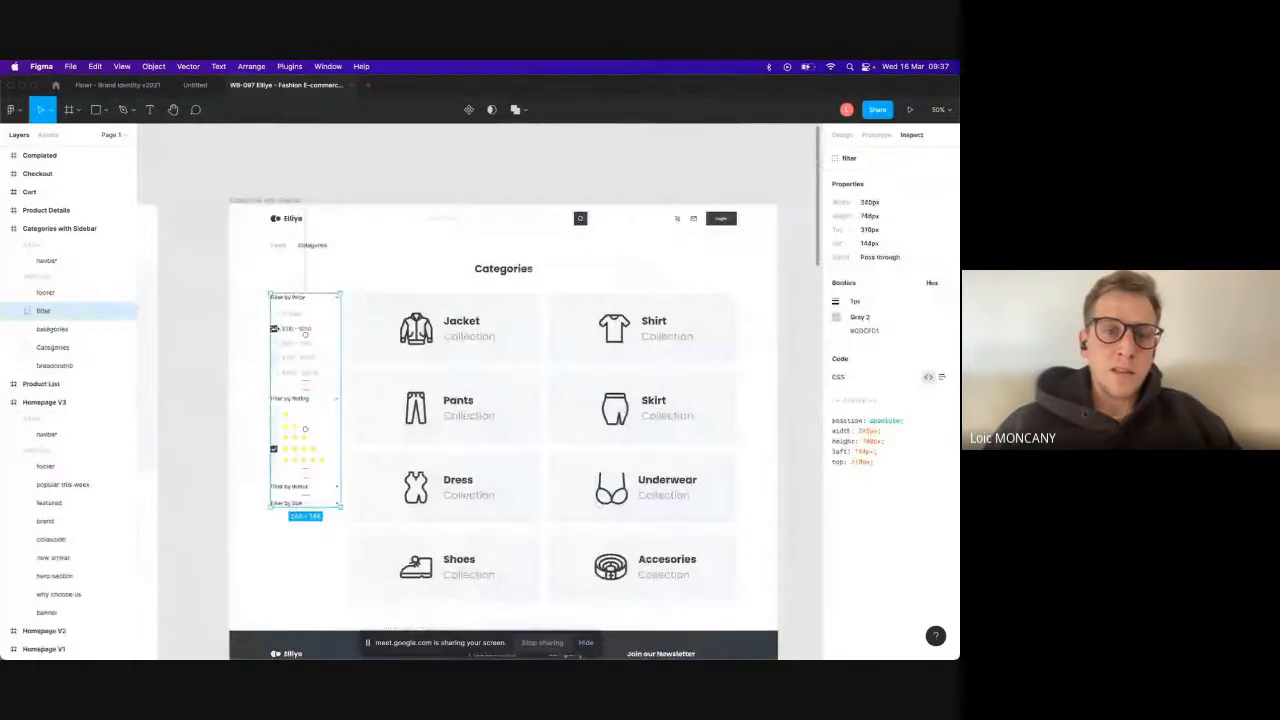
{"action": "double_click", "coordinate": [276, 330]}
{"action": "double_click", "coordinate": [276, 331]}
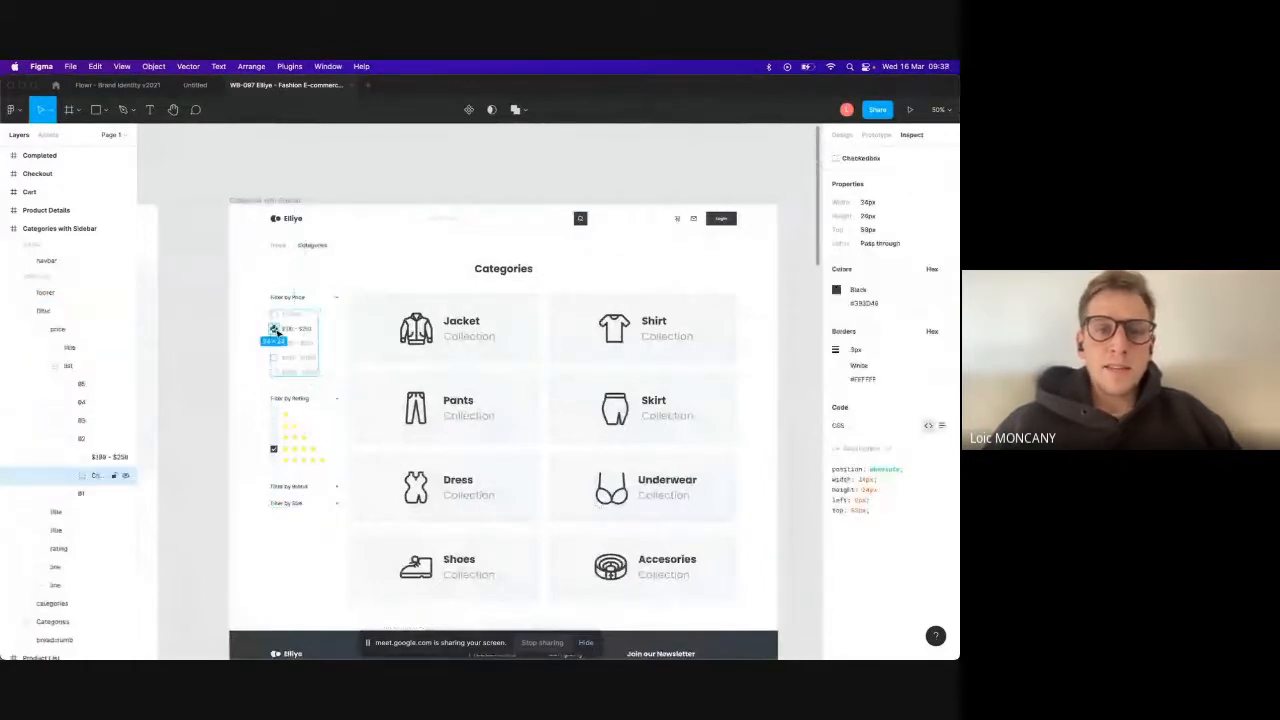
{"action": "key", "text": "alt"}
{"action": "left_click", "coordinate": [648, 295]}
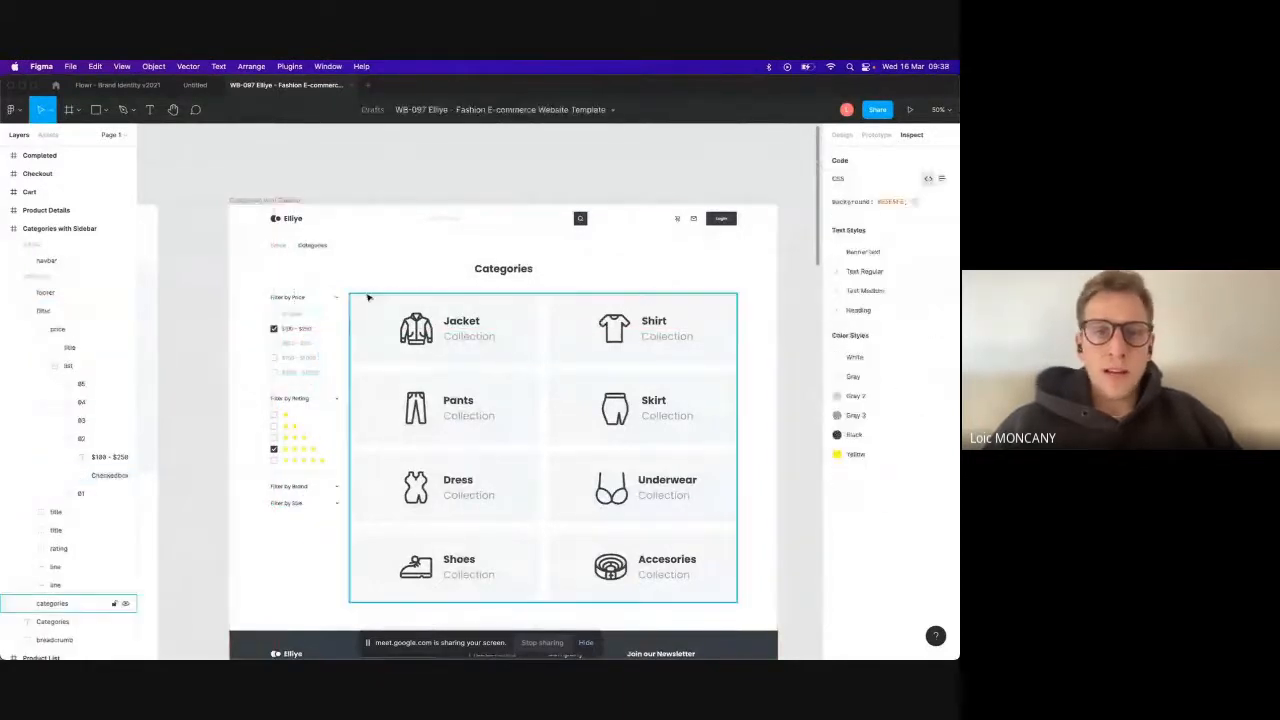
{"action": "scroll", "coordinate": [480, 390], "scroll_direction": "left", "scroll_amount": 3}
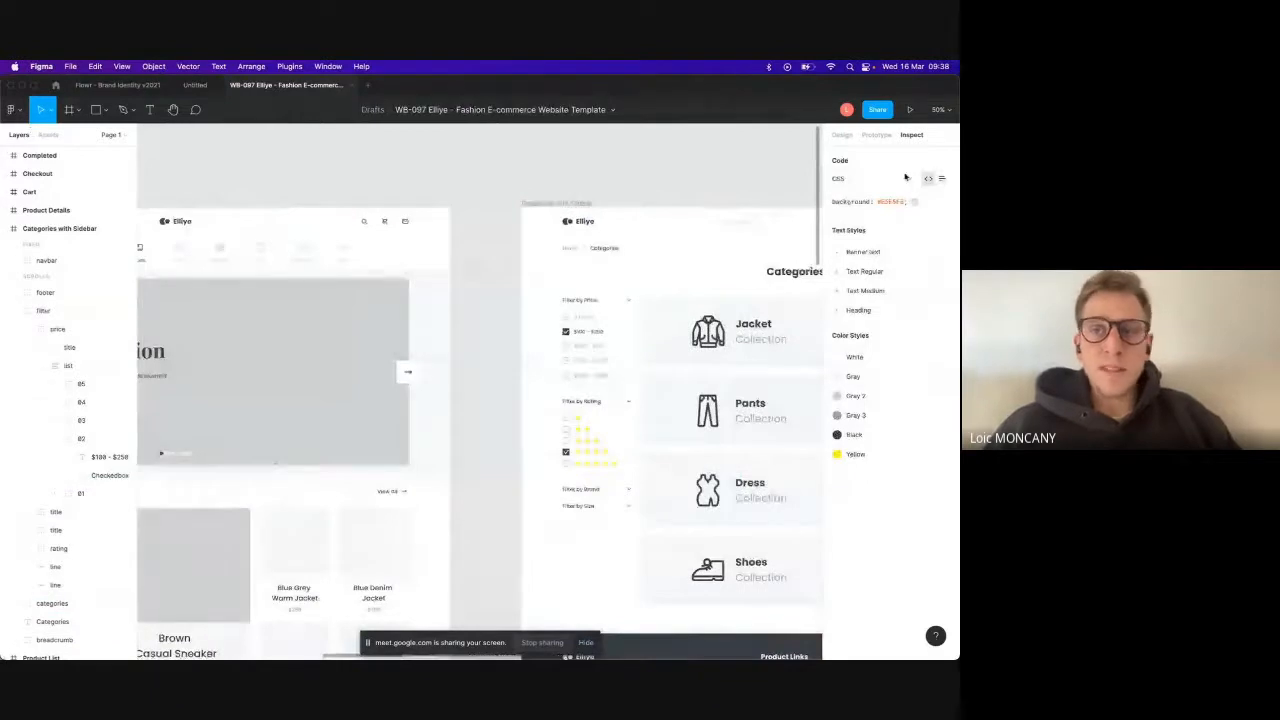
Step: Return to the Flowr - Brand Identity v2021 file and review the design properties of the triangle and the green wave shape
{"action": "left_click", "coordinate": [140, 90]}
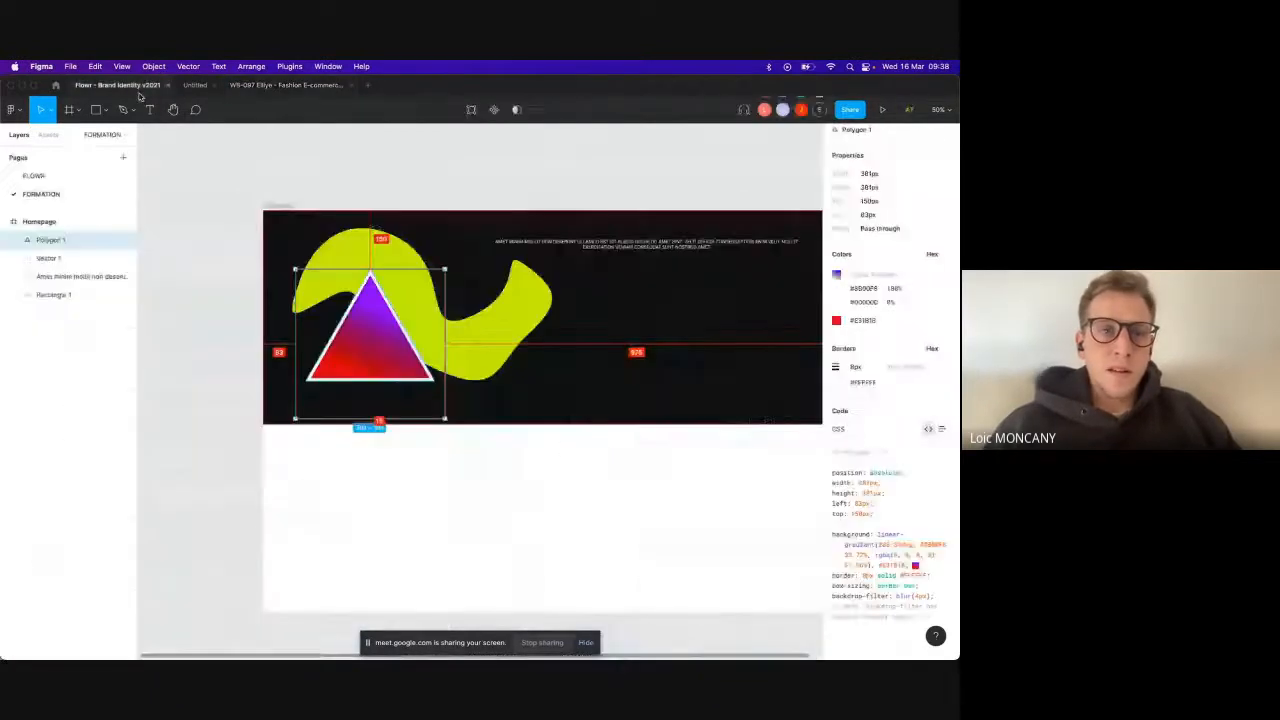
{"action": "left_click", "coordinate": [841, 136]}
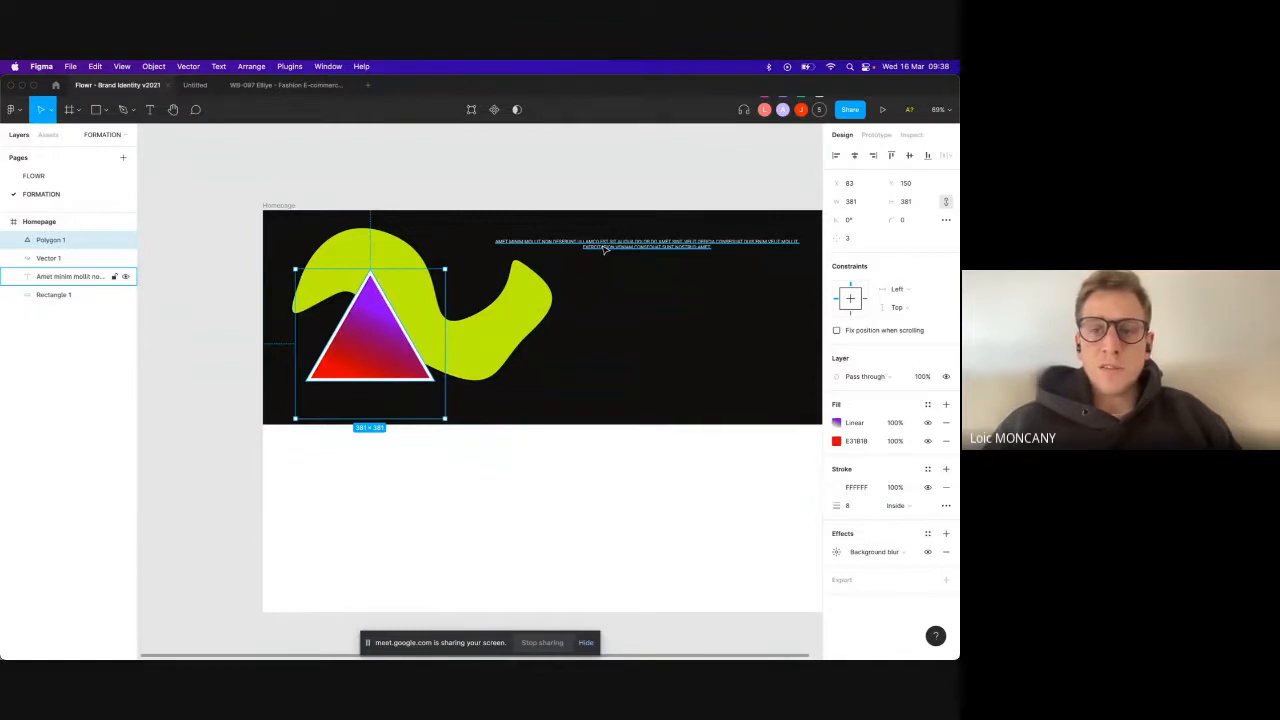
{"action": "left_click", "coordinate": [538, 319]}
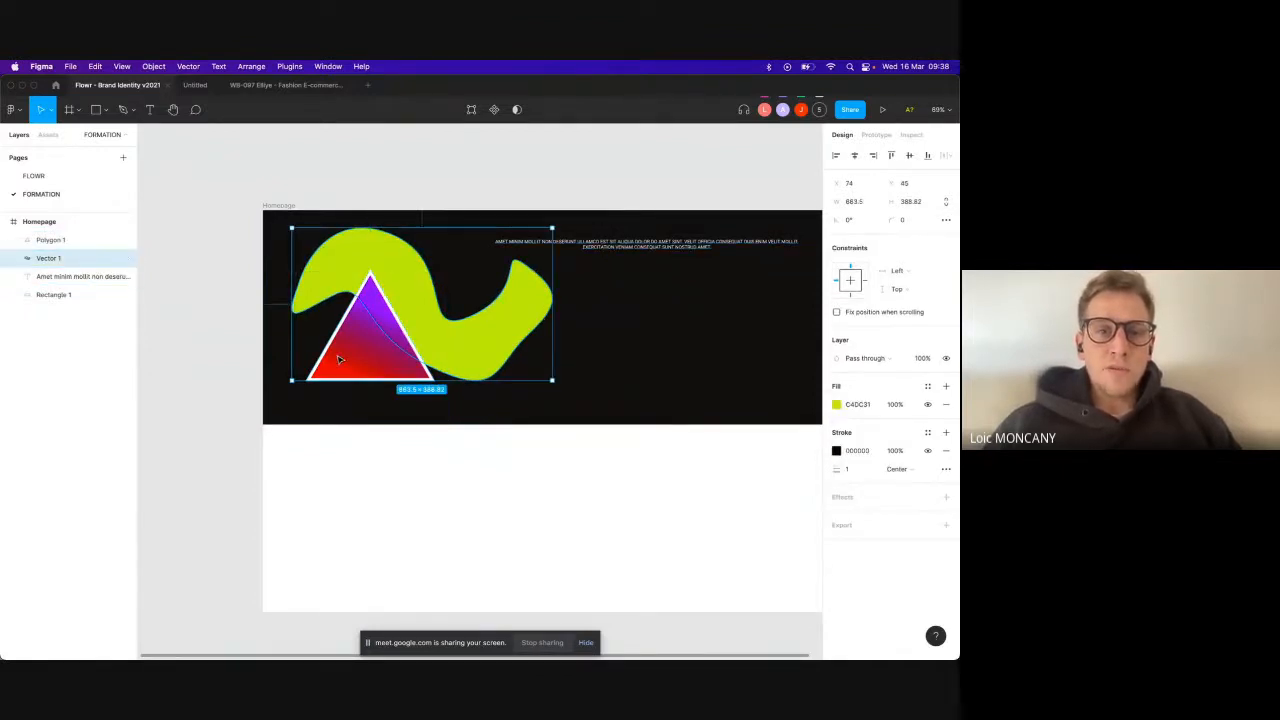
{"action": "left_click", "coordinate": [393, 346]}
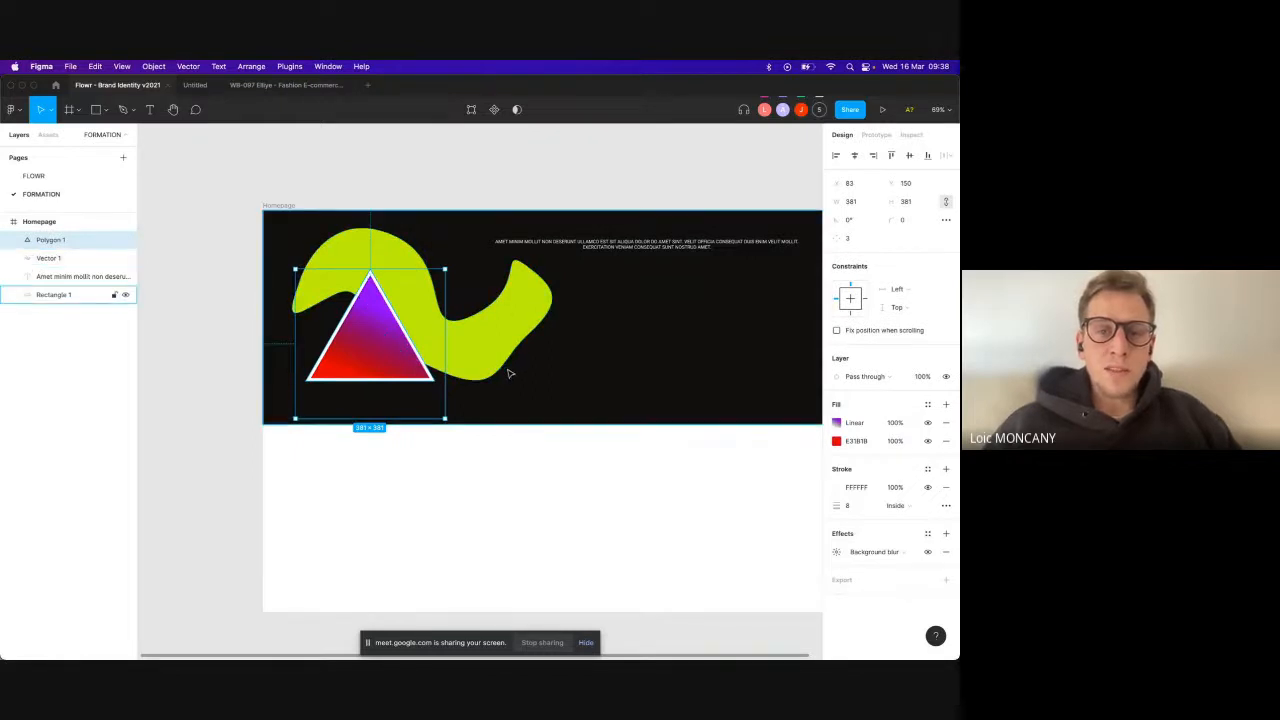
{"action": "scroll", "coordinate": [509, 373], "scroll_direction": "down", "scroll_amount": 2}
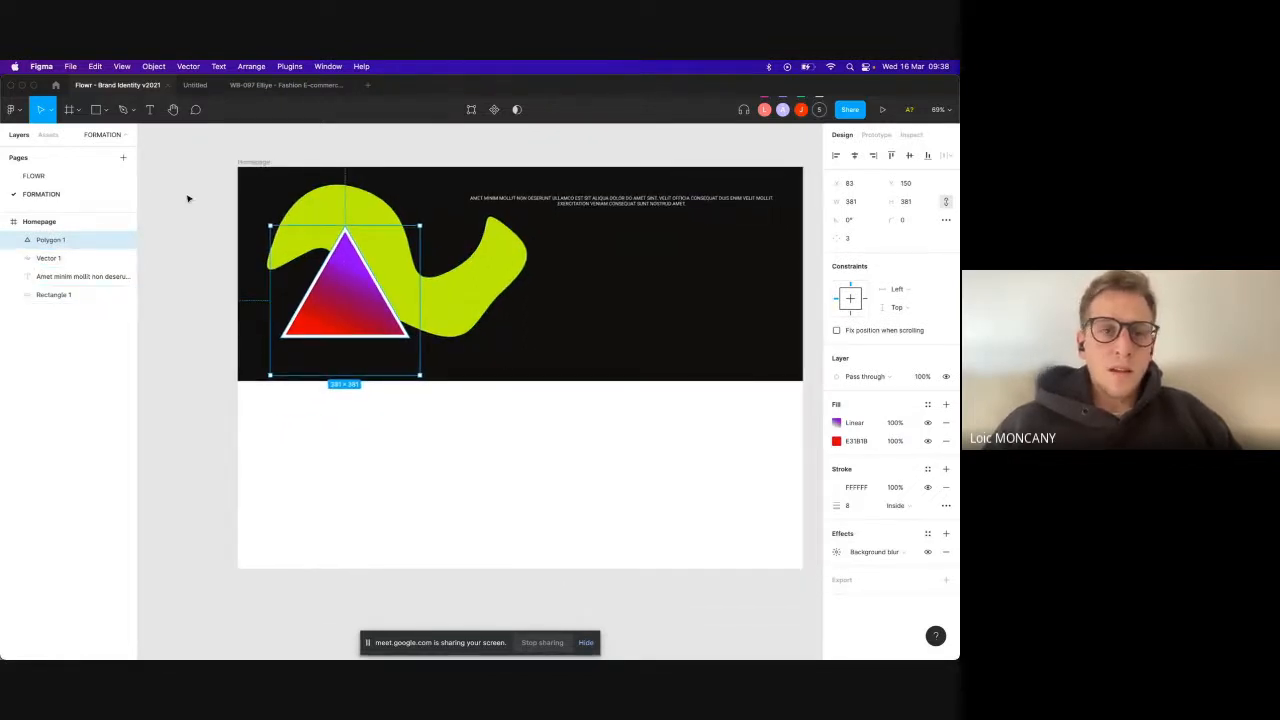
{"action": "left_click", "coordinate": [456, 545]}
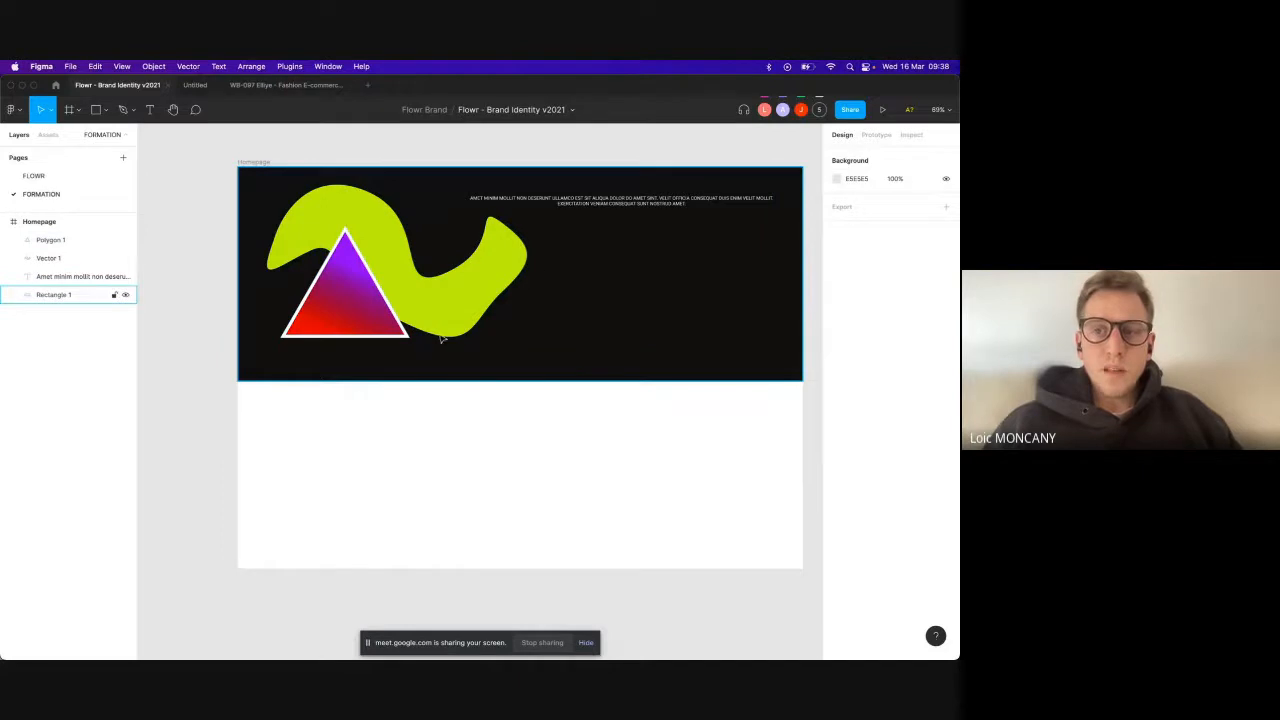
Step: Remove both fills and the white stroke from the triangle
{"action": "left_click", "coordinate": [342, 304]}
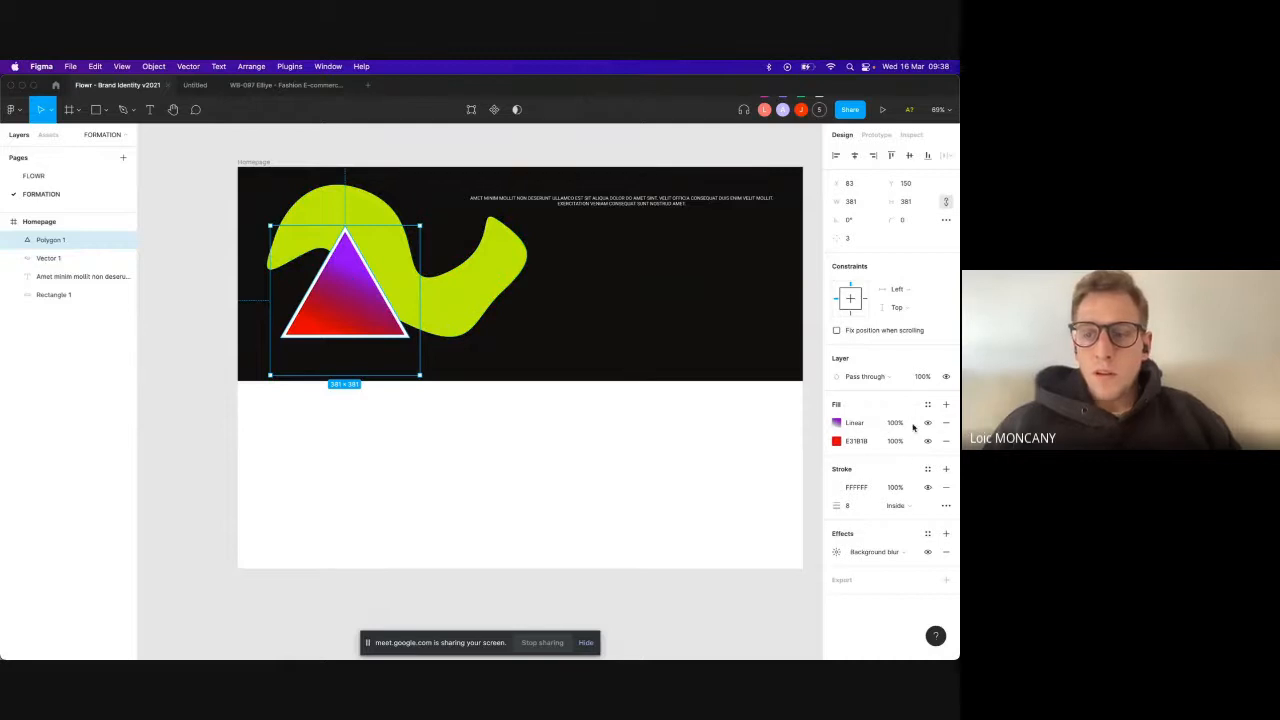
{"action": "left_click", "coordinate": [946, 423]}
{"action": "left_click", "coordinate": [946, 423]}
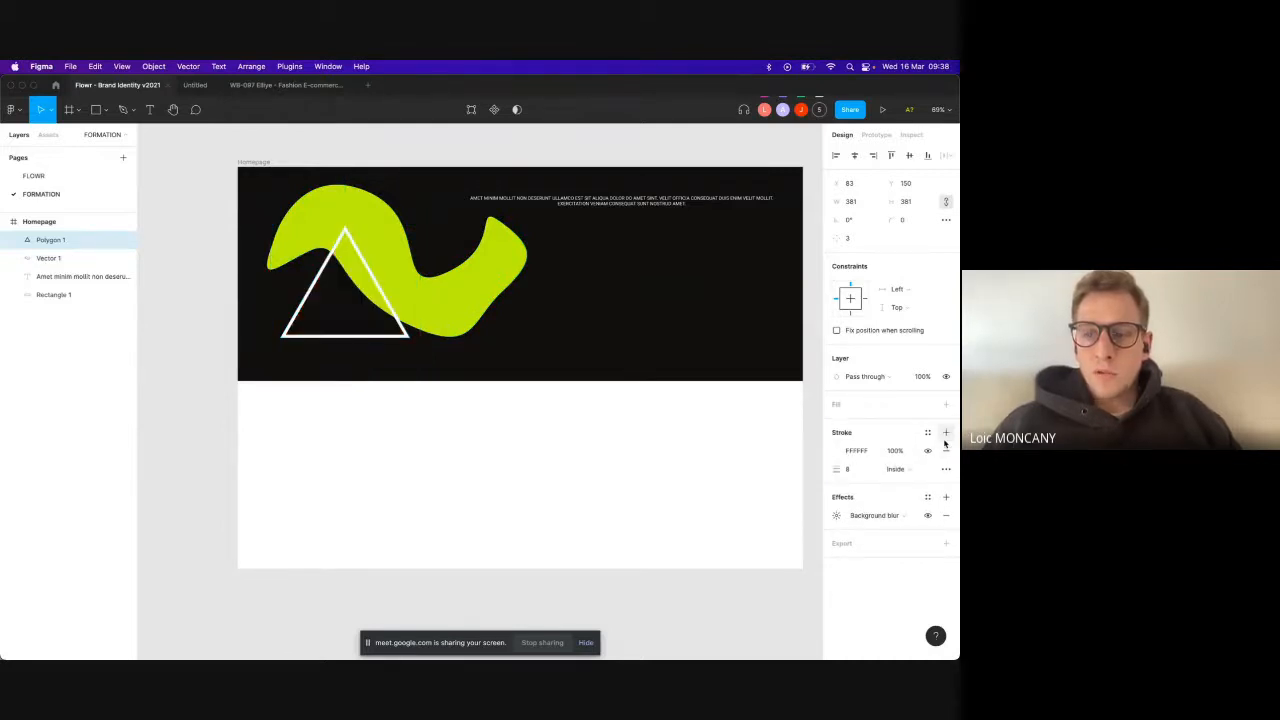
{"action": "left_click", "coordinate": [946, 450]}
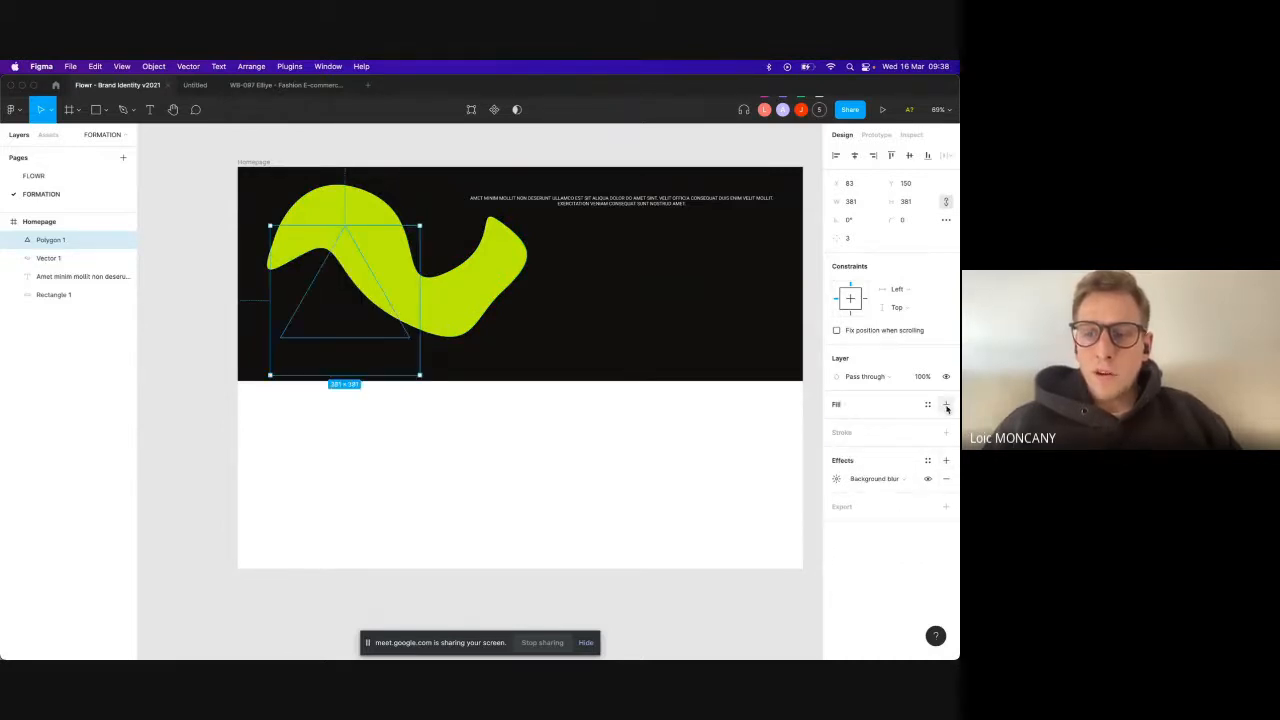
Step: Add a fill to the triangle and save it as a color style named yellow
{"action": "left_click", "coordinate": [946, 405]}
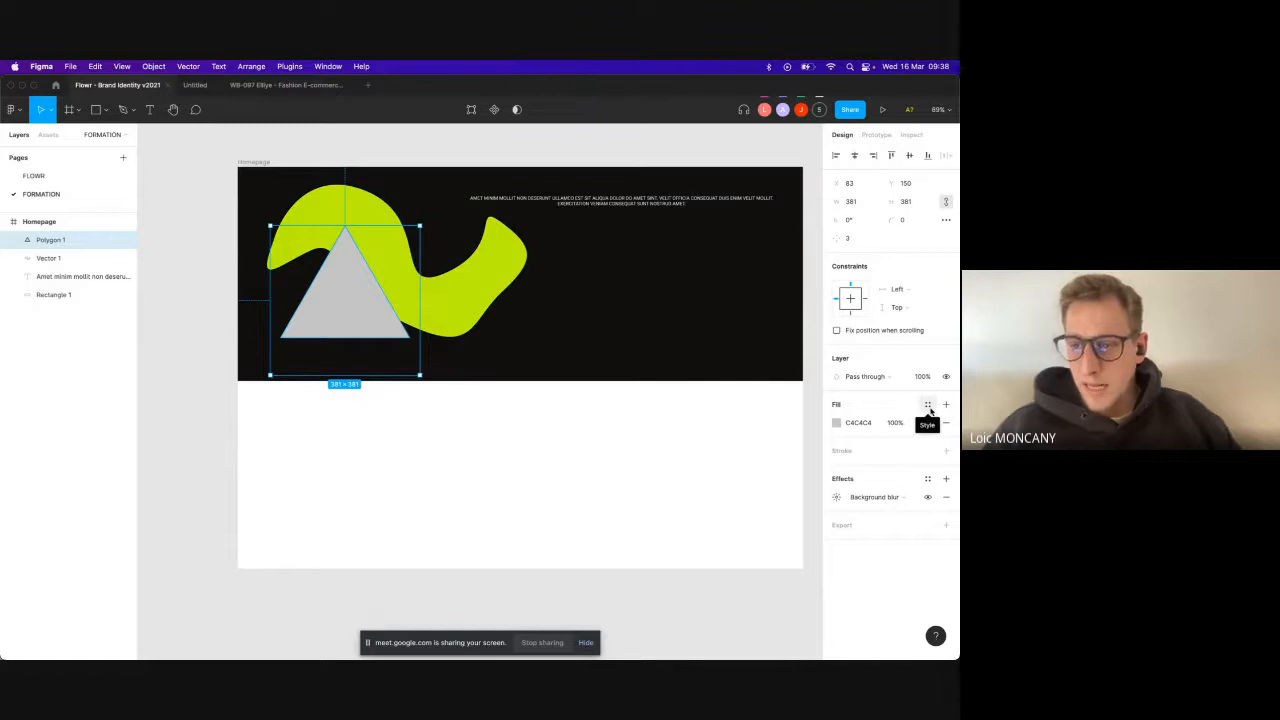
{"action": "left_click", "coordinate": [929, 405]}
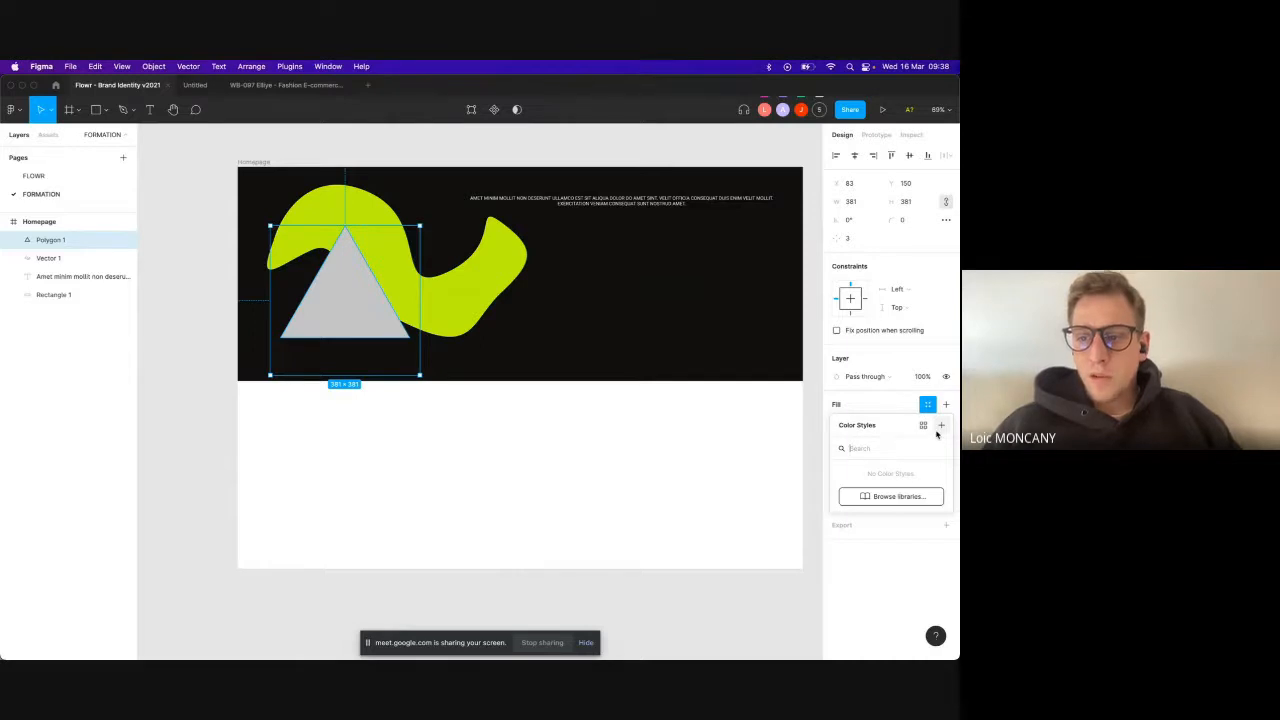
{"action": "left_click", "coordinate": [921, 431]}
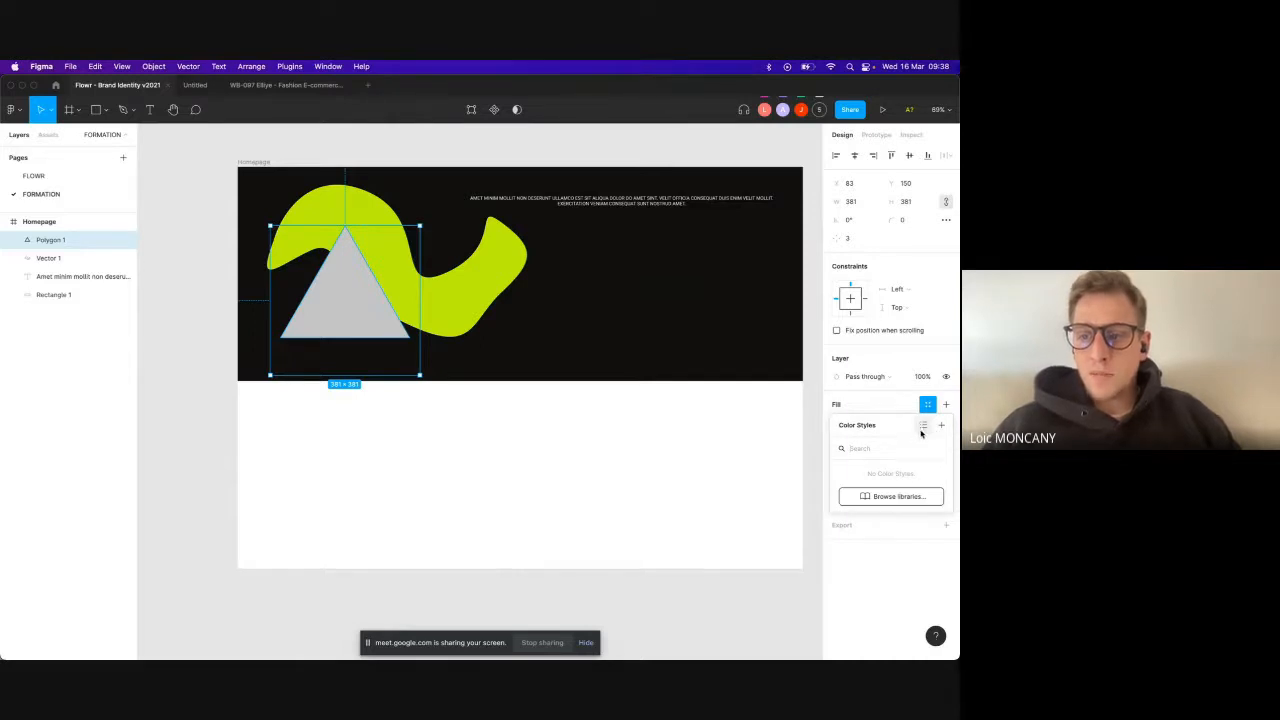
{"action": "left_click", "coordinate": [940, 426]}
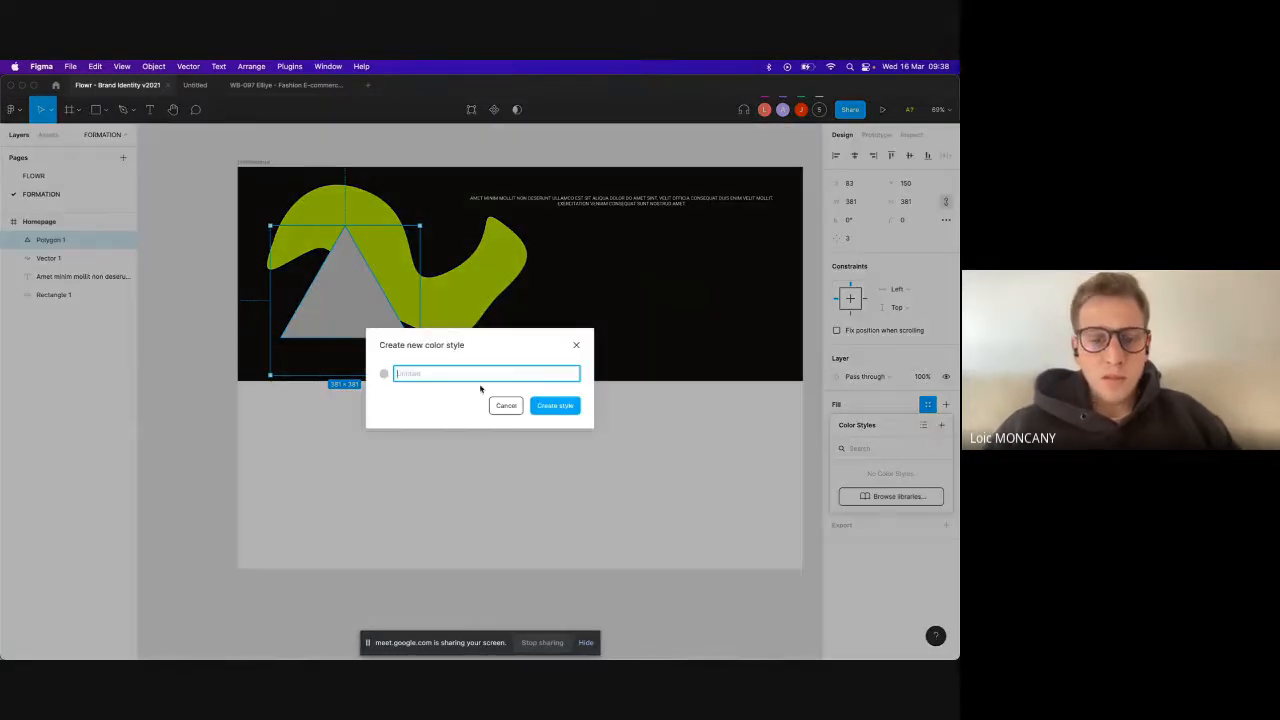
{"action": "type", "text": "yellow"}
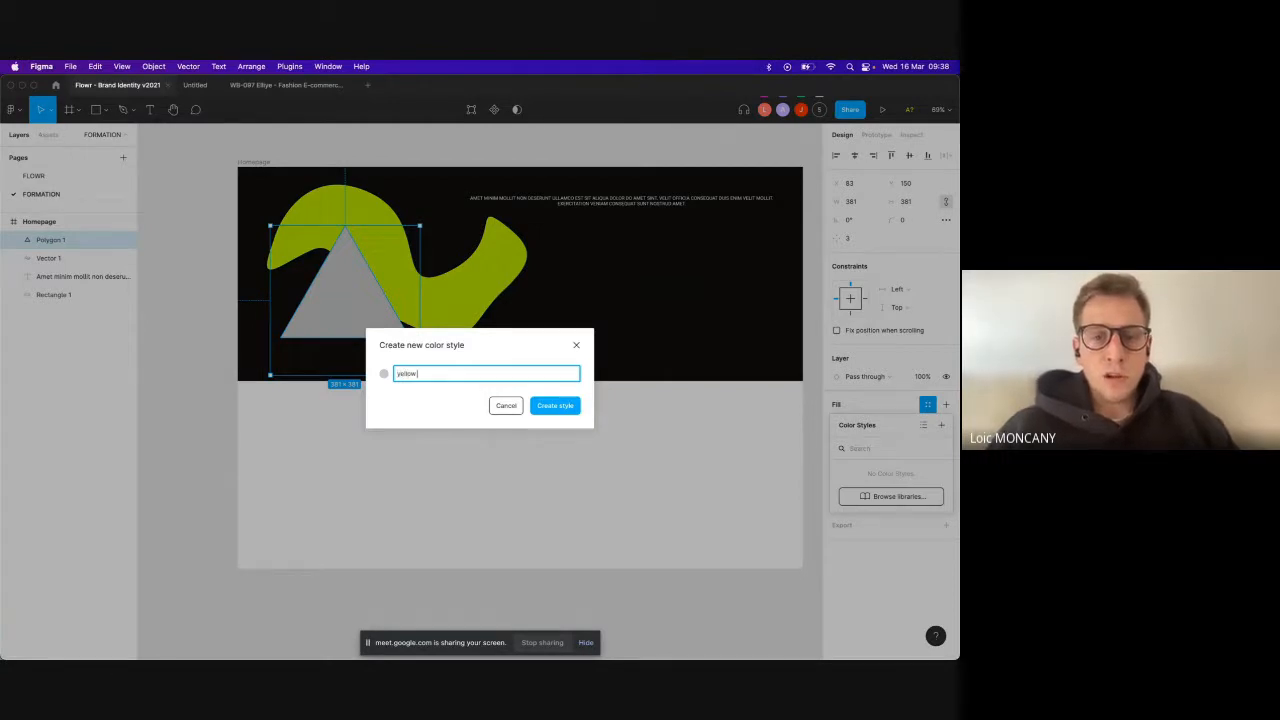
{"action": "left_click", "coordinate": [541, 417]}
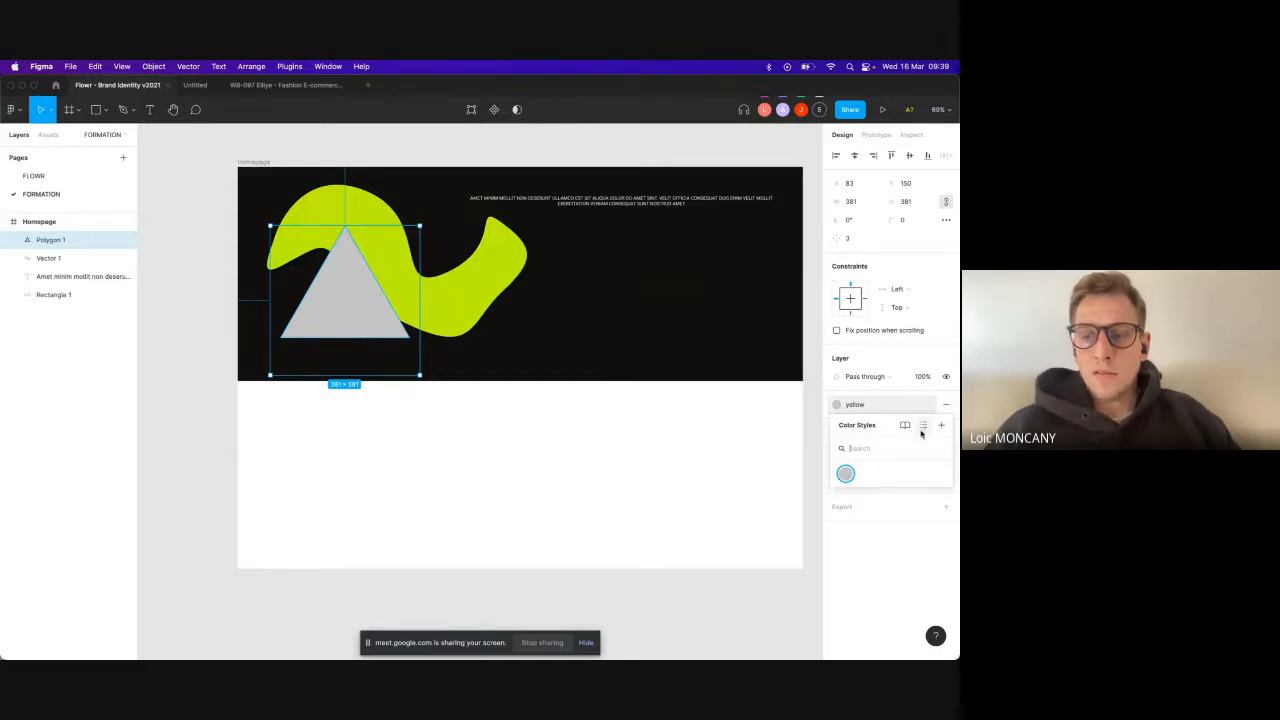
Step: List the color styles by name and set the yellow style's color to hex 834745
{"action": "left_click", "coordinate": [922, 426]}
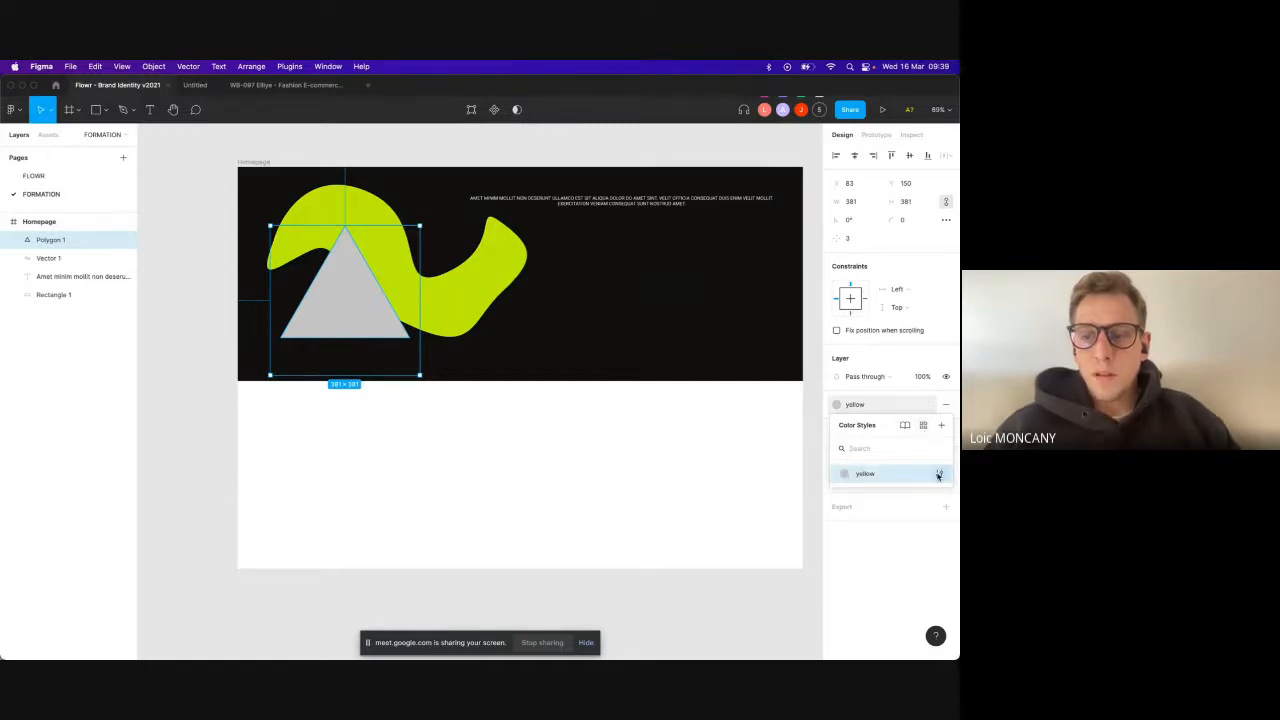
{"action": "left_click", "coordinate": [939, 474]}
{"action": "left_click", "coordinate": [731, 628]}
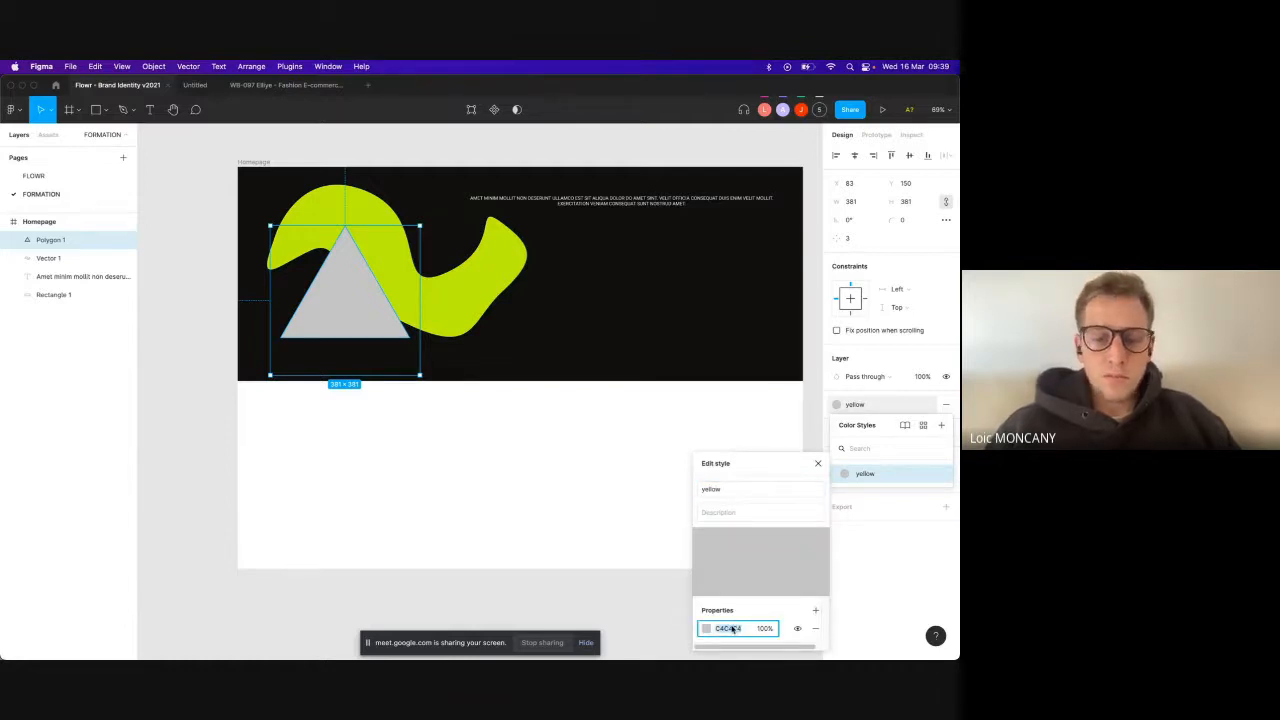
{"action": "type", "text": "SDKJSDKJS"}
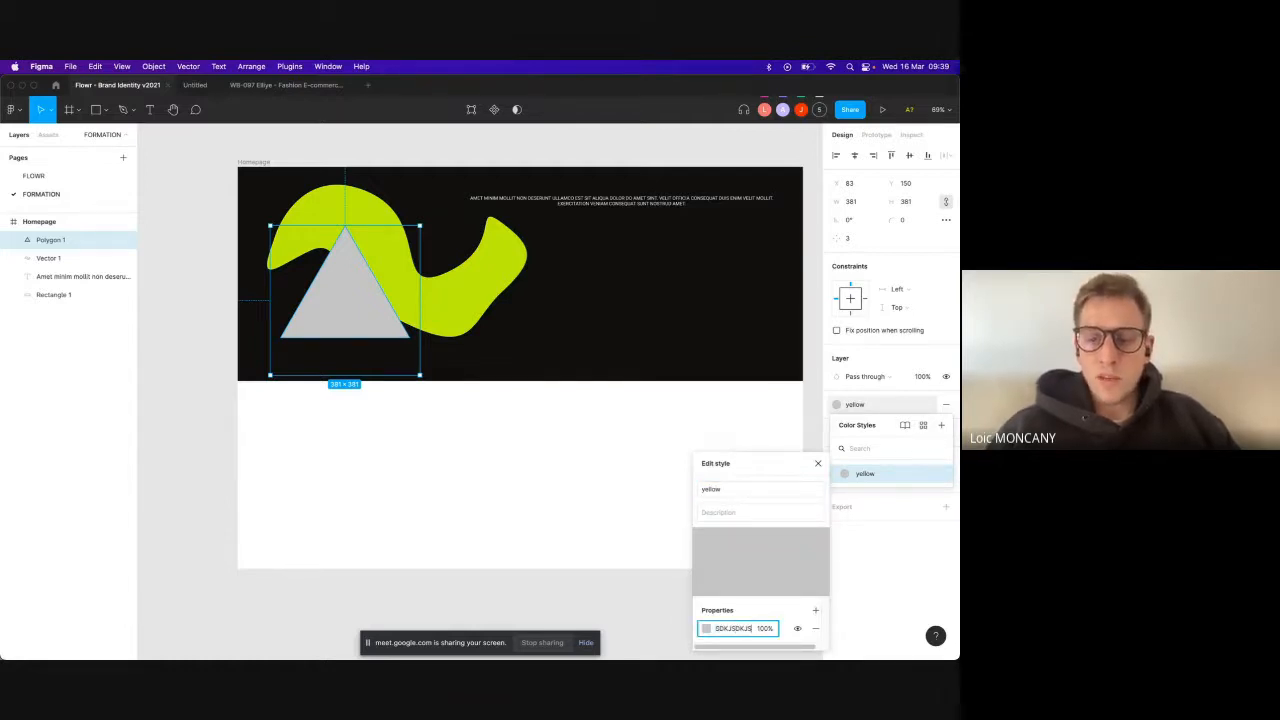
{"action": "key", "text": "BackSpace"}
{"action": "key", "text": "BackSpace"}
{"action": "key", "text": "BackSpace"}
{"action": "key", "text": "BackSpace"}
{"action": "key", "text": "BackSpace"}
{"action": "key", "text": "BackSpace"}
{"action": "key", "text": "BackSpace"}
{"action": "key", "text": "BackSpace"}
{"action": "key", "text": "BackSpace"}
{"action": "type", "text": "834745"}
{"action": "key", "text": "Tab"}
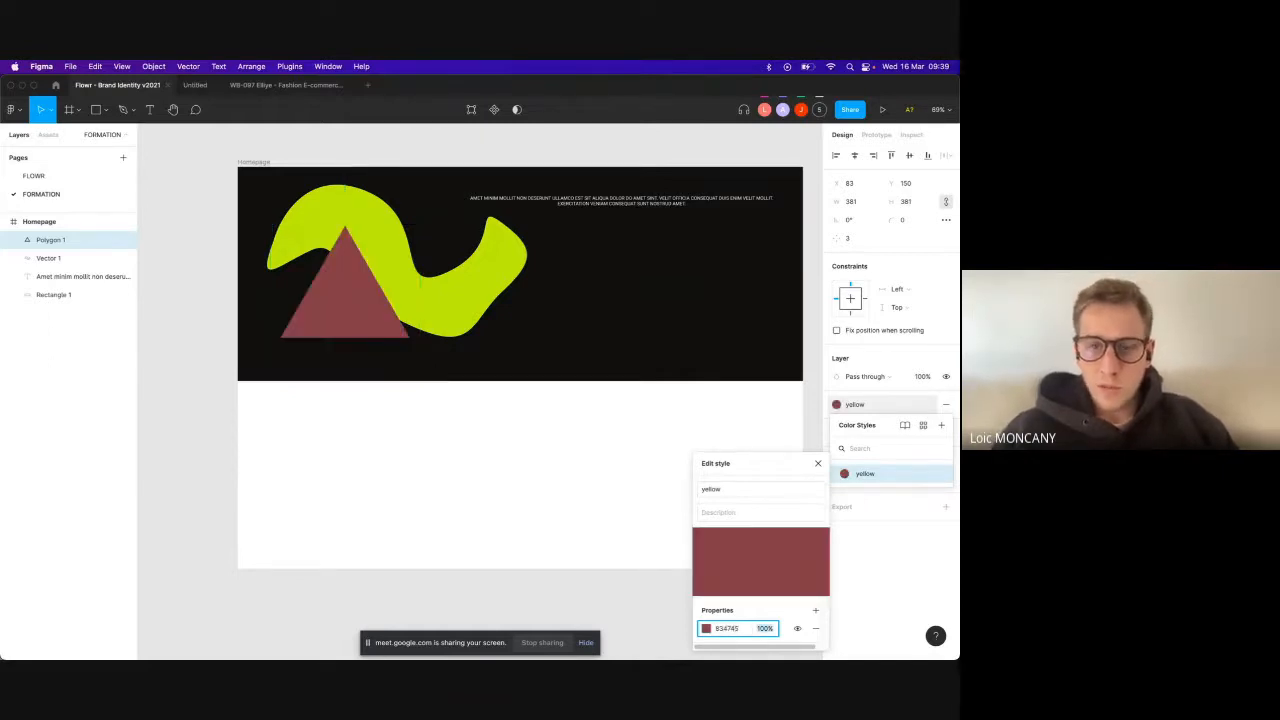
{"action": "left_click", "coordinate": [941, 427]}
{"action": "left_click", "coordinate": [506, 414]}
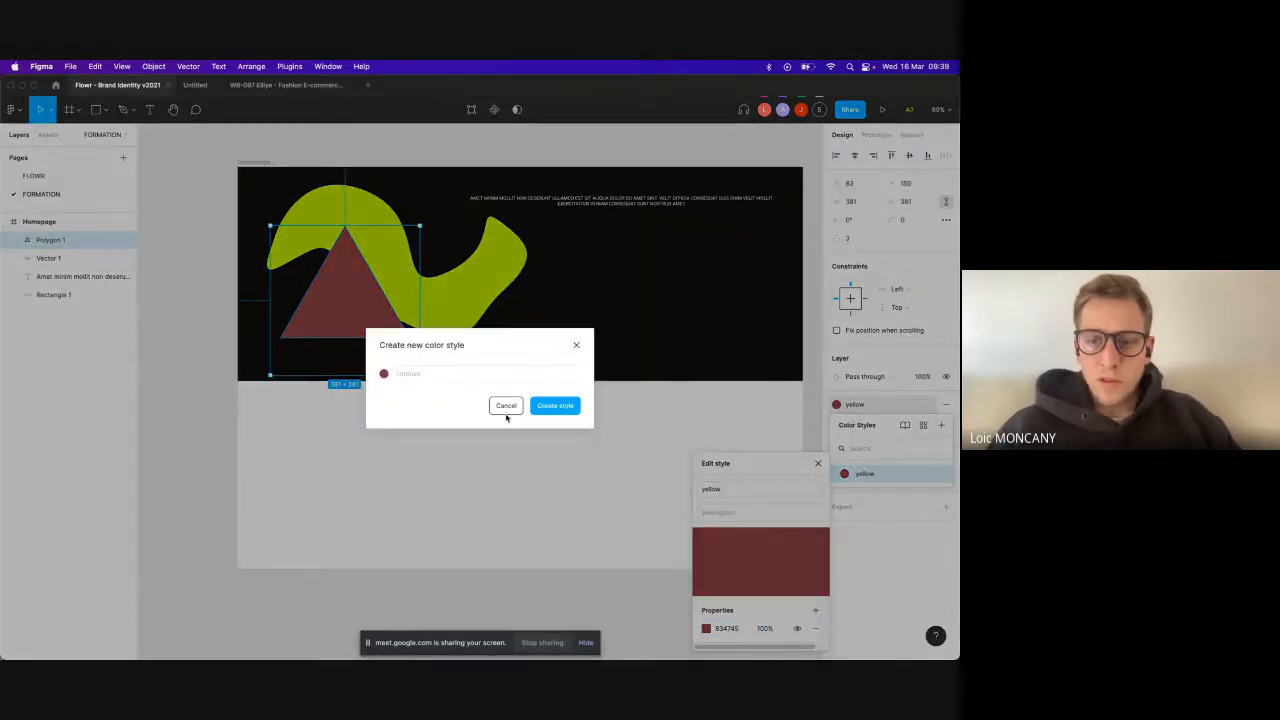
{"action": "left_click", "coordinate": [506, 409]}
Step: Close the style editor and detach the yellow color style from the triangle's fill
{"action": "left_click", "coordinate": [886, 571]}
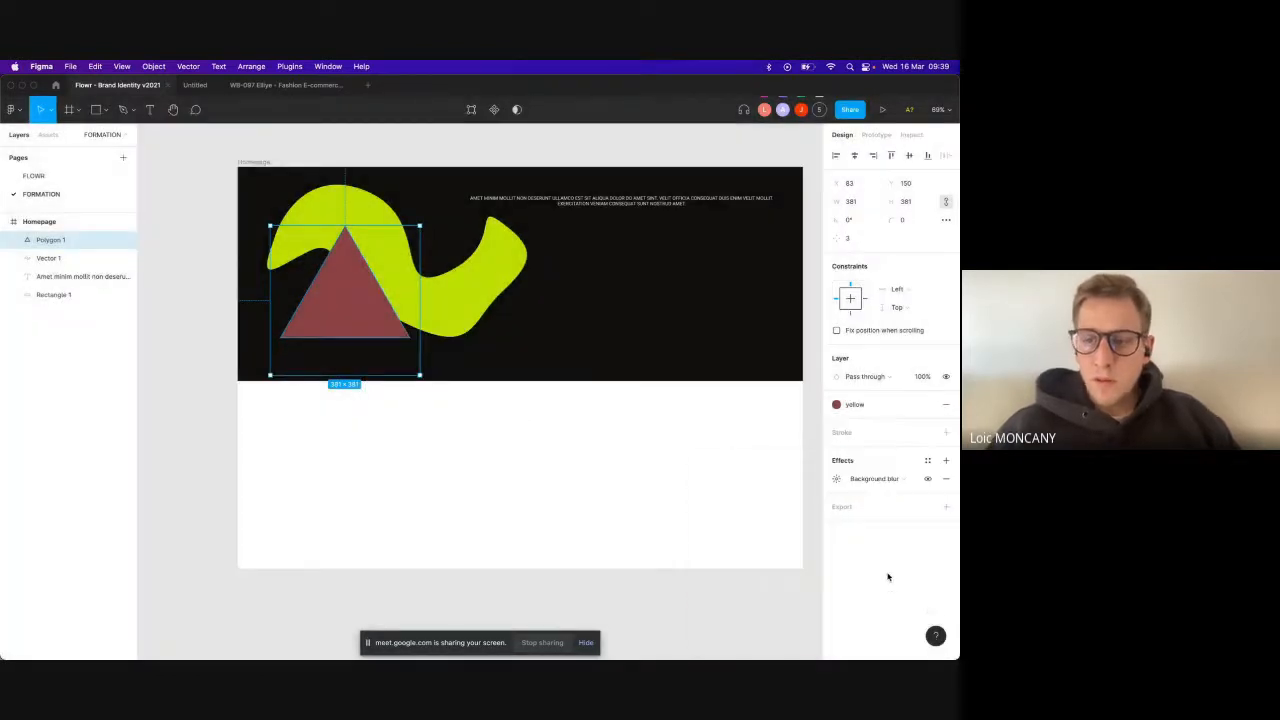
{"action": "left_click", "coordinate": [944, 408]}
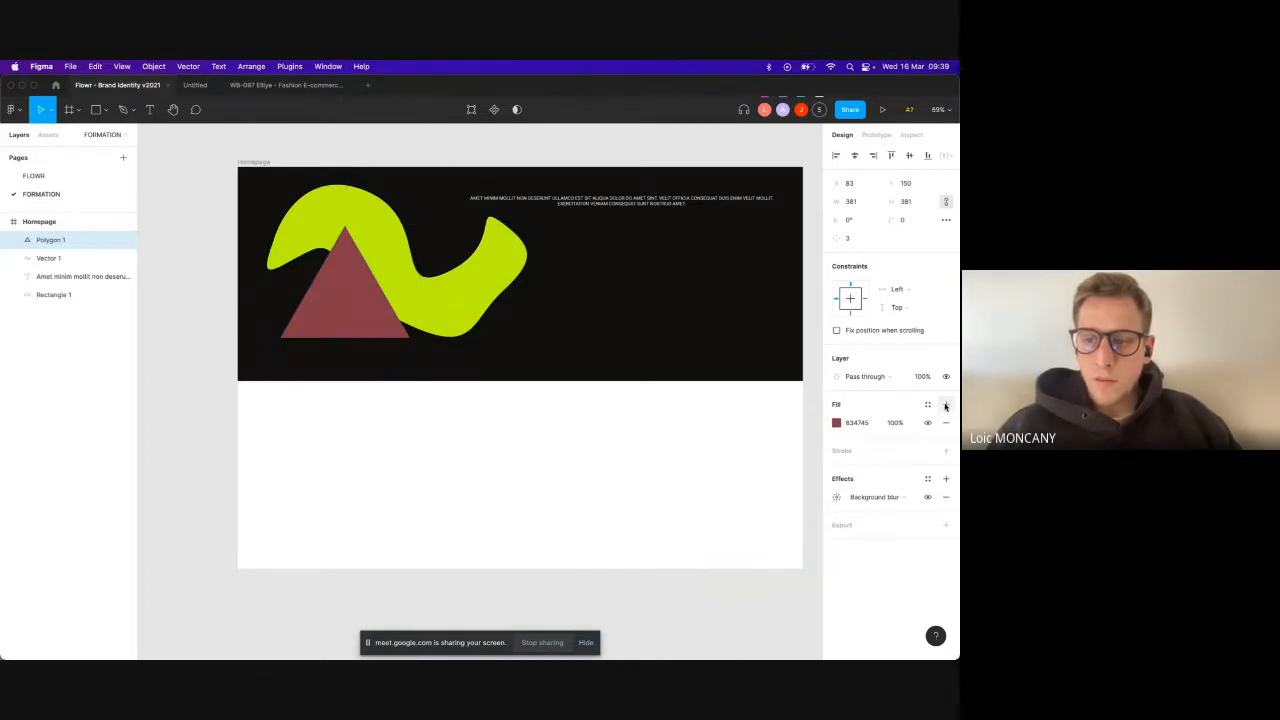
Step: Change the green wave shape's fill to the orange-yellow swatch from the document colors
{"action": "left_click", "coordinate": [480, 268]}
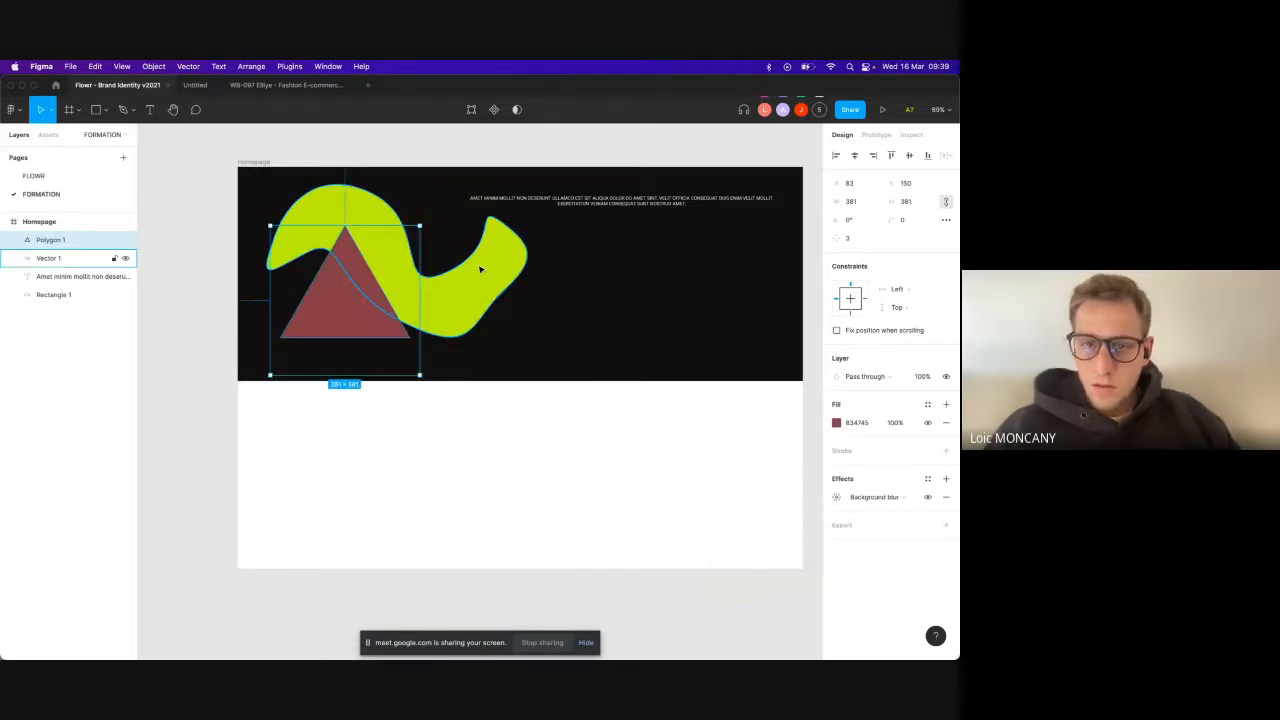
{"action": "left_click", "coordinate": [847, 406]}
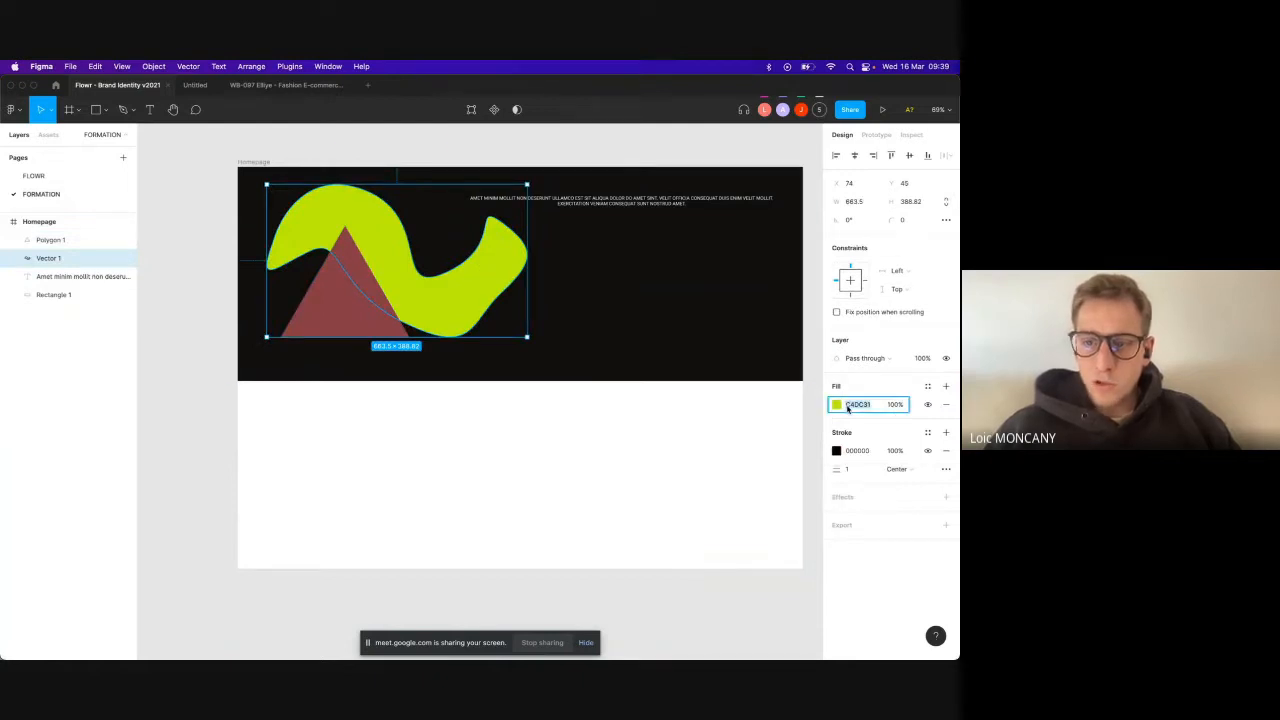
{"action": "left_click", "coordinate": [838, 405]}
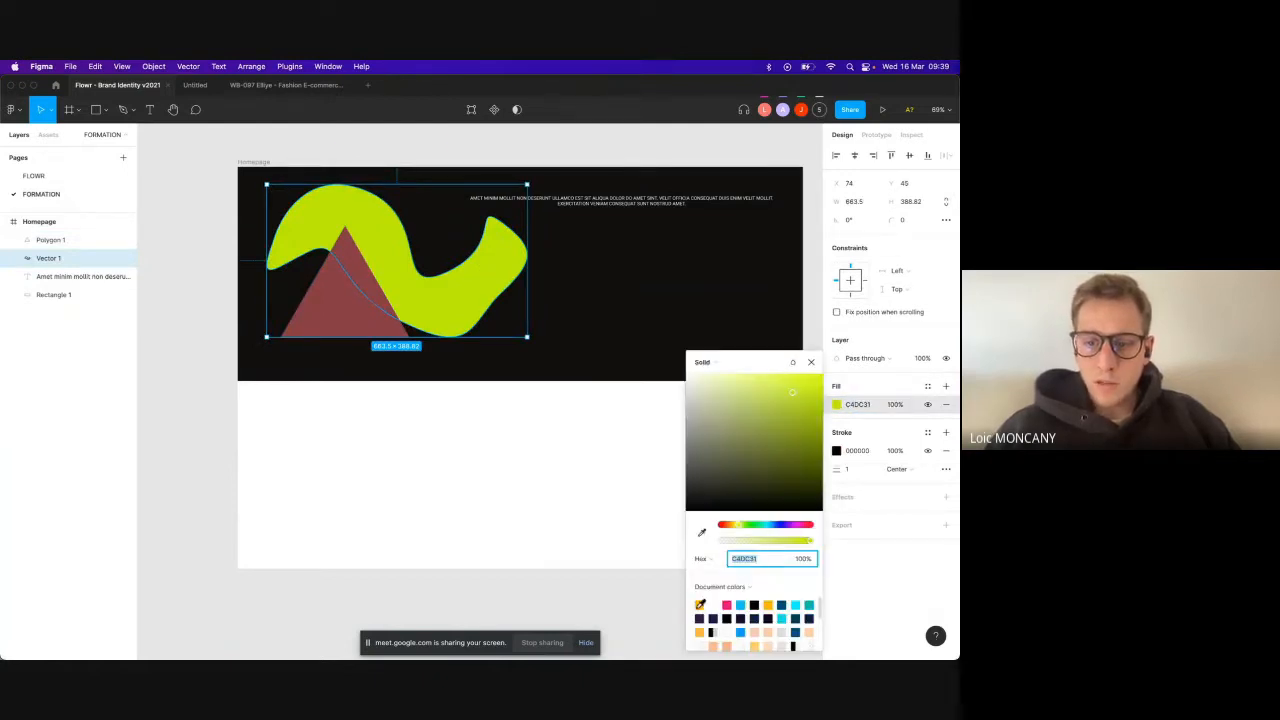
{"action": "left_click", "coordinate": [699, 605]}
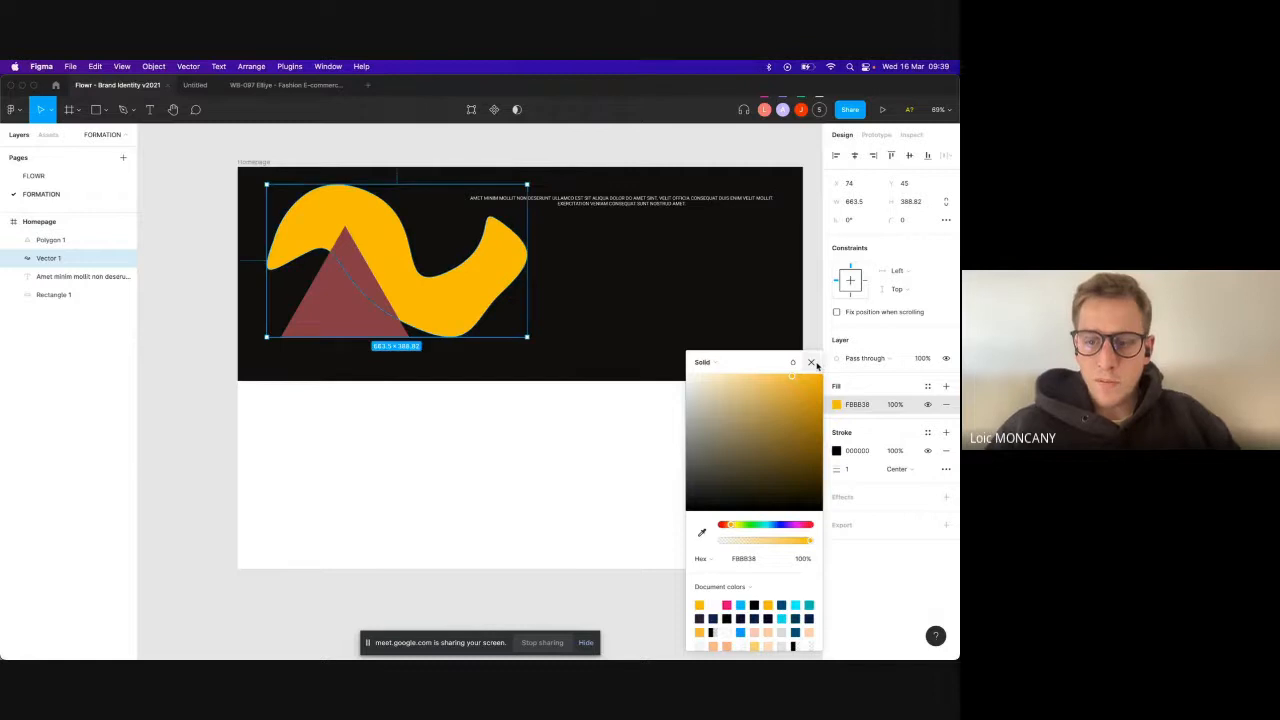
{"action": "left_click", "coordinate": [811, 363]}
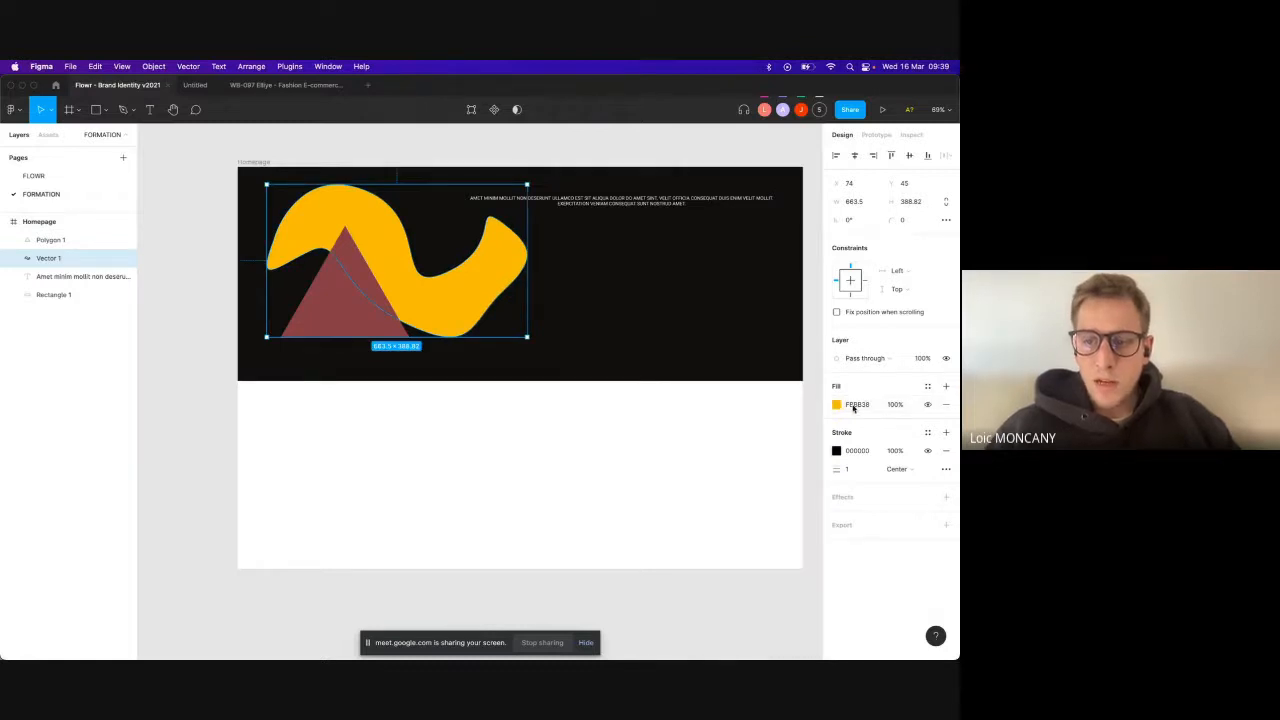
Step: Save the wave shape's fill as a new color style named yellow
{"action": "left_click", "coordinate": [927, 386]}
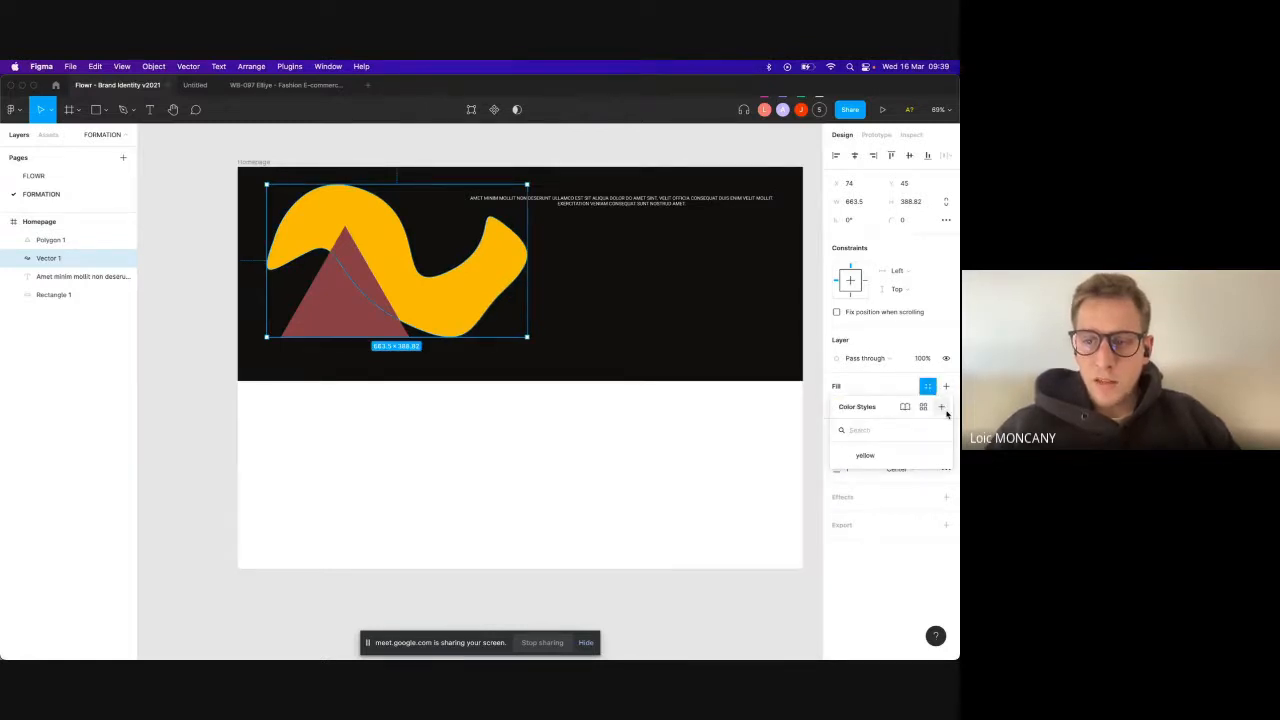
{"action": "left_click", "coordinate": [941, 407]}
{"action": "type", "text": "yellow"}
{"action": "left_click", "coordinate": [555, 405]}
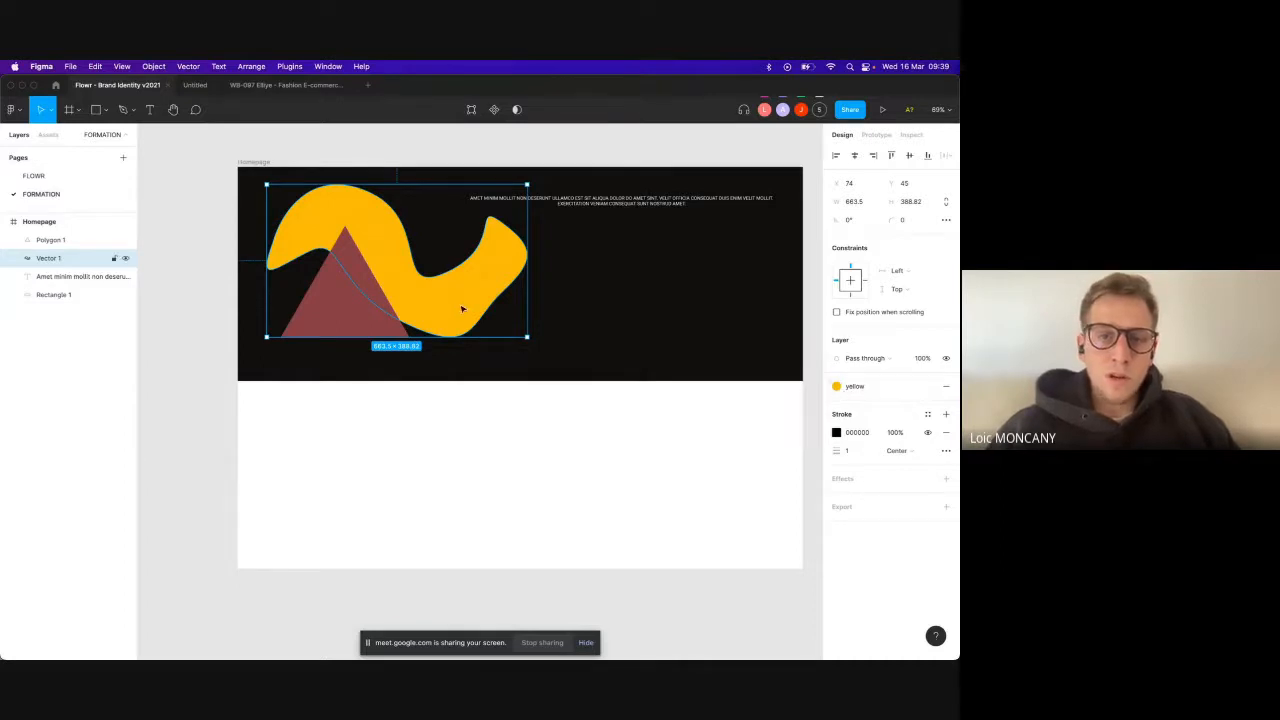
Step: Fill the triangle with bright blue from the document colors and save the fill as a color style named bleu
{"action": "left_click", "coordinate": [362, 310]}
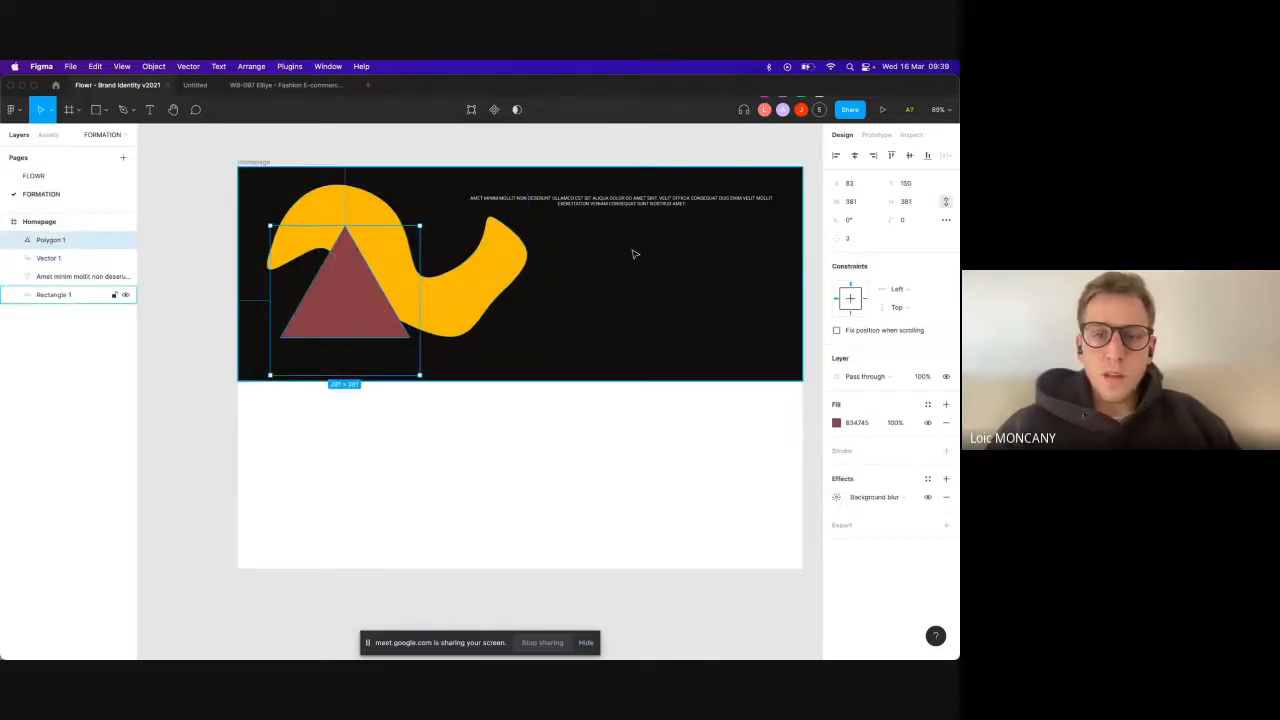
{"action": "left_click", "coordinate": [837, 422]}
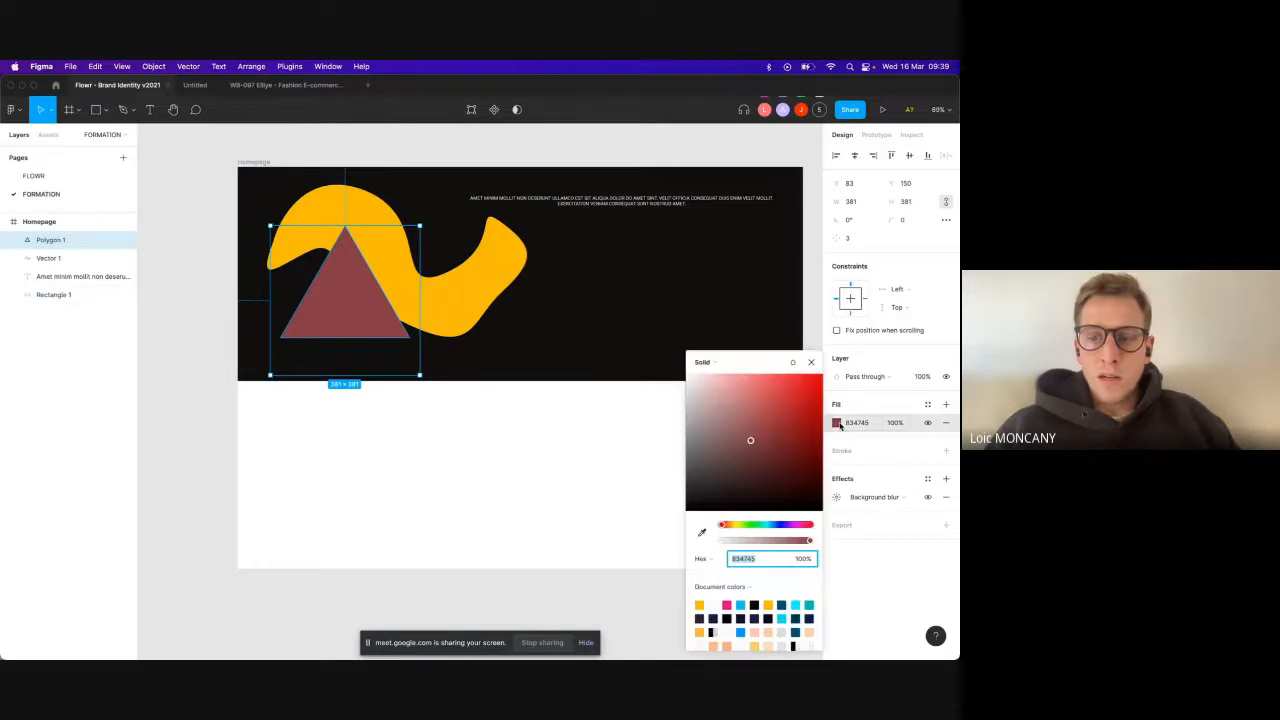
{"action": "left_click", "coordinate": [740, 604]}
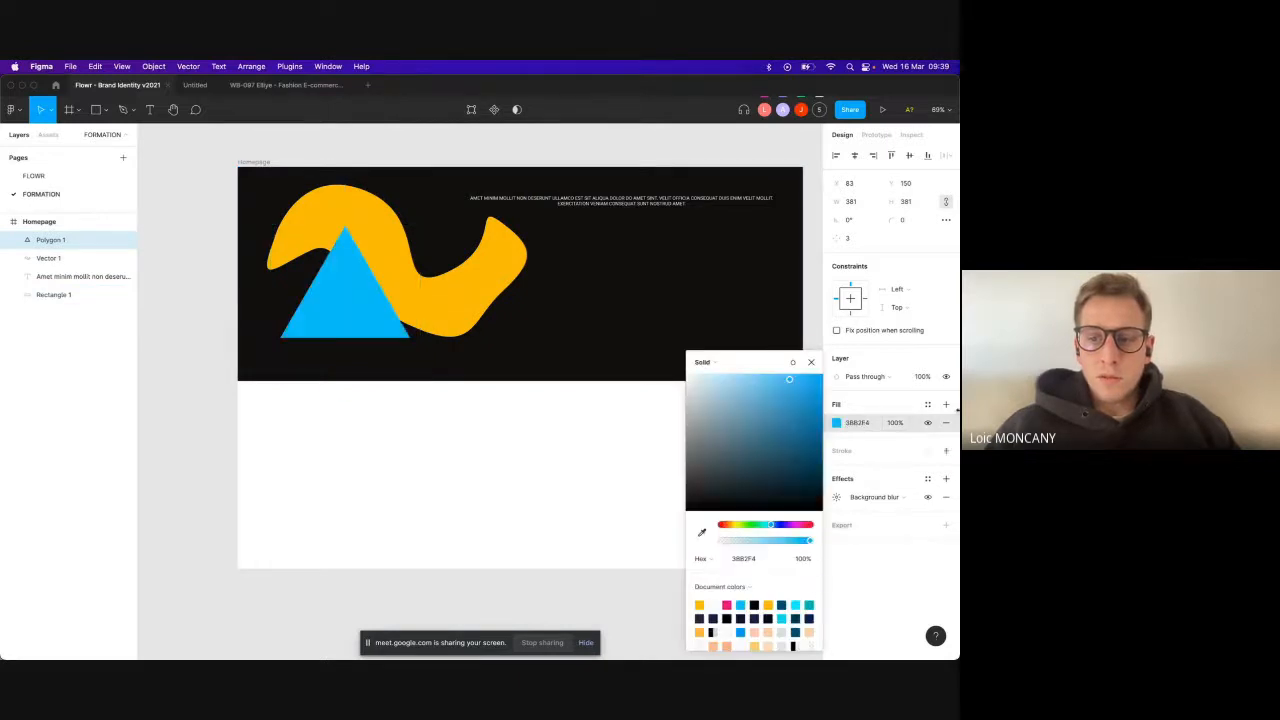
{"action": "left_click", "coordinate": [928, 405]}
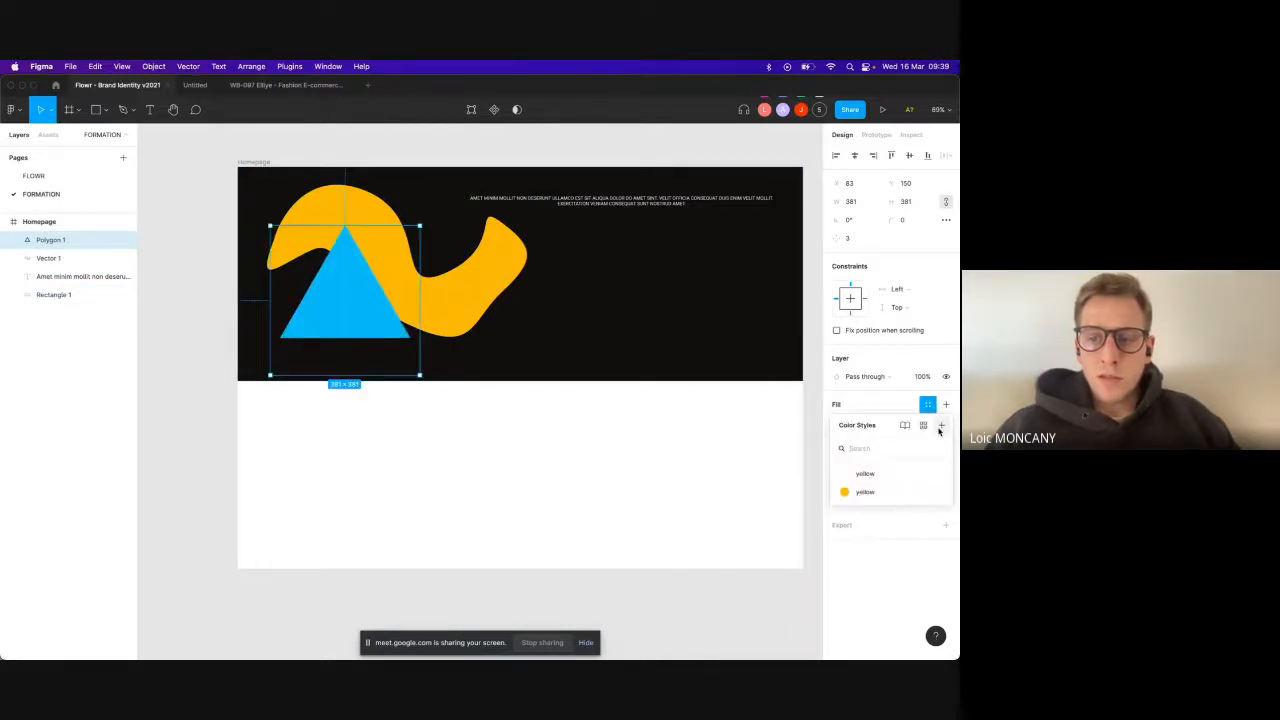
{"action": "left_click", "coordinate": [940, 426]}
{"action": "type", "text": "bl"}
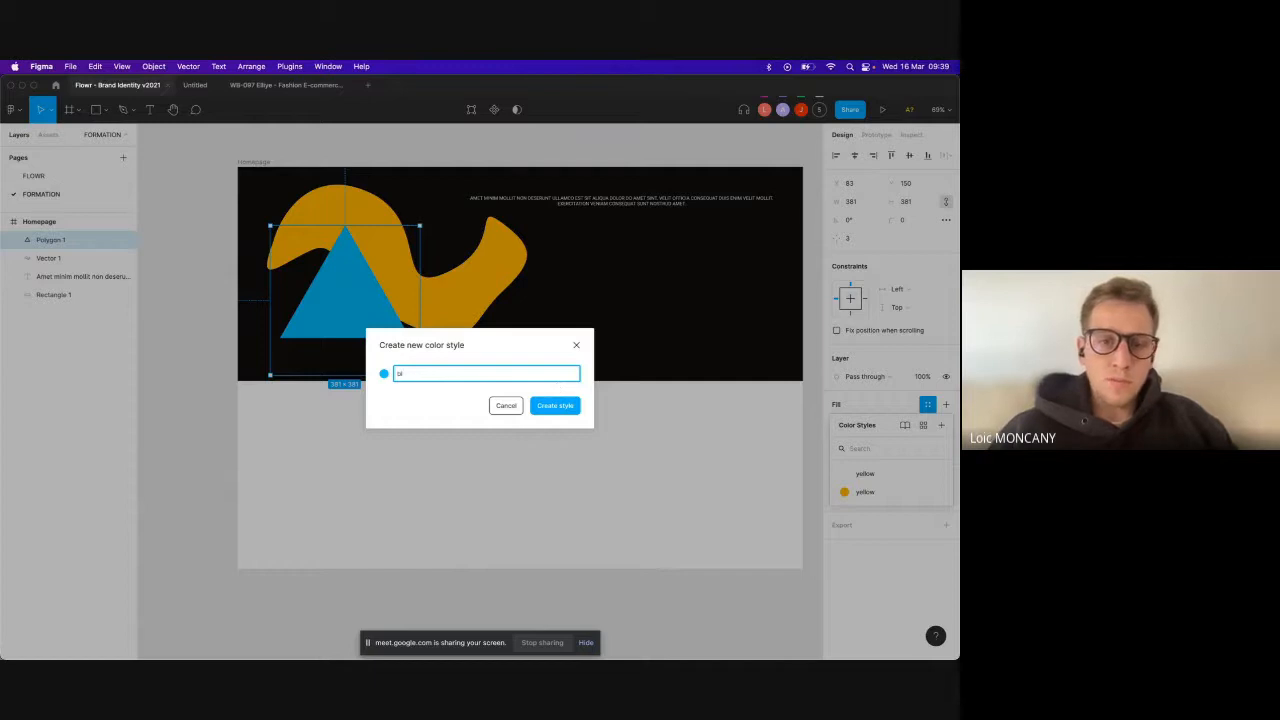
{"action": "type", "text": "eu"}
{"action": "key", "text": "Return"}
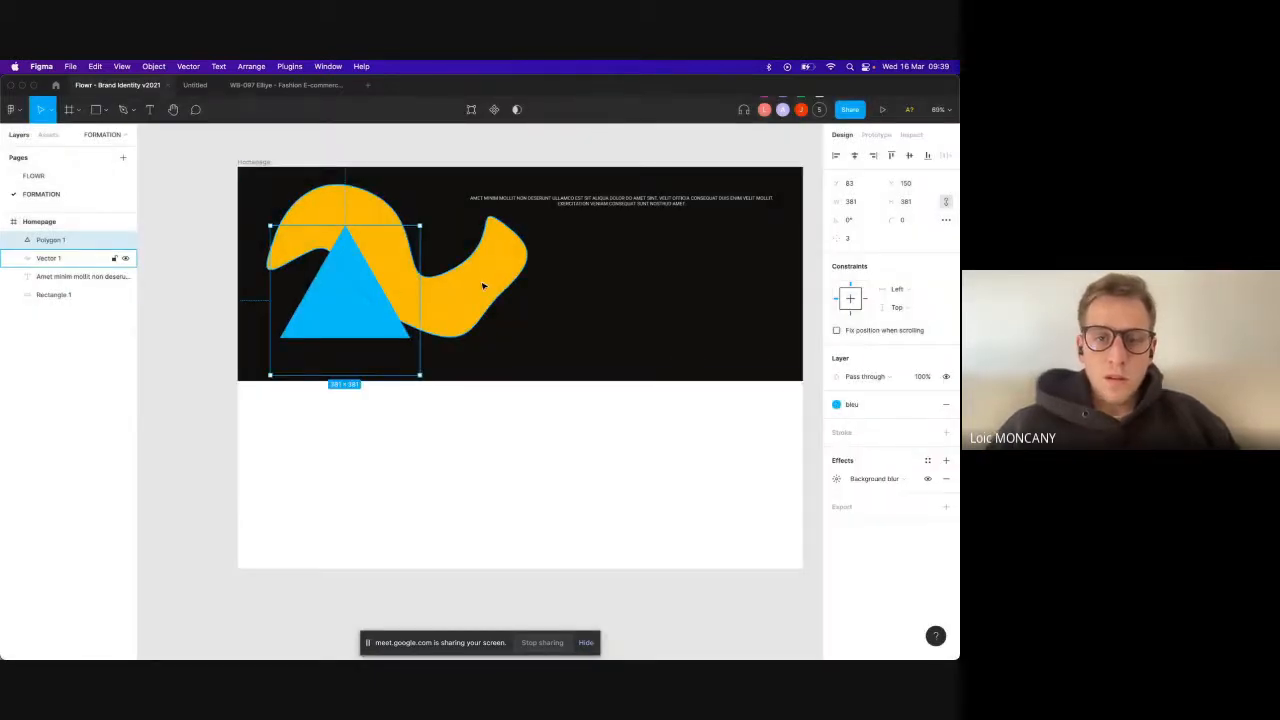
Step: Draw a rectangle about 136 × 143 over the wave's left end and fill it with pink from the document colors
{"action": "left_click", "coordinate": [477, 307]}
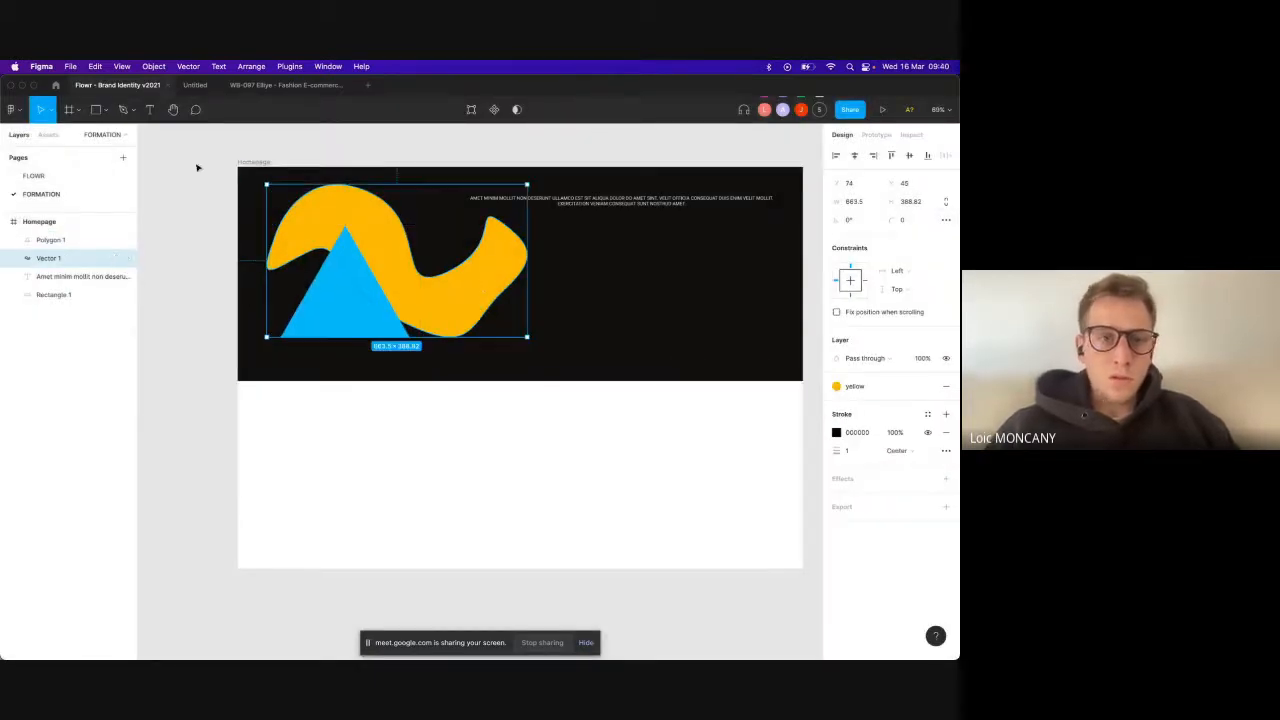
{"action": "left_click", "coordinate": [104, 110]}
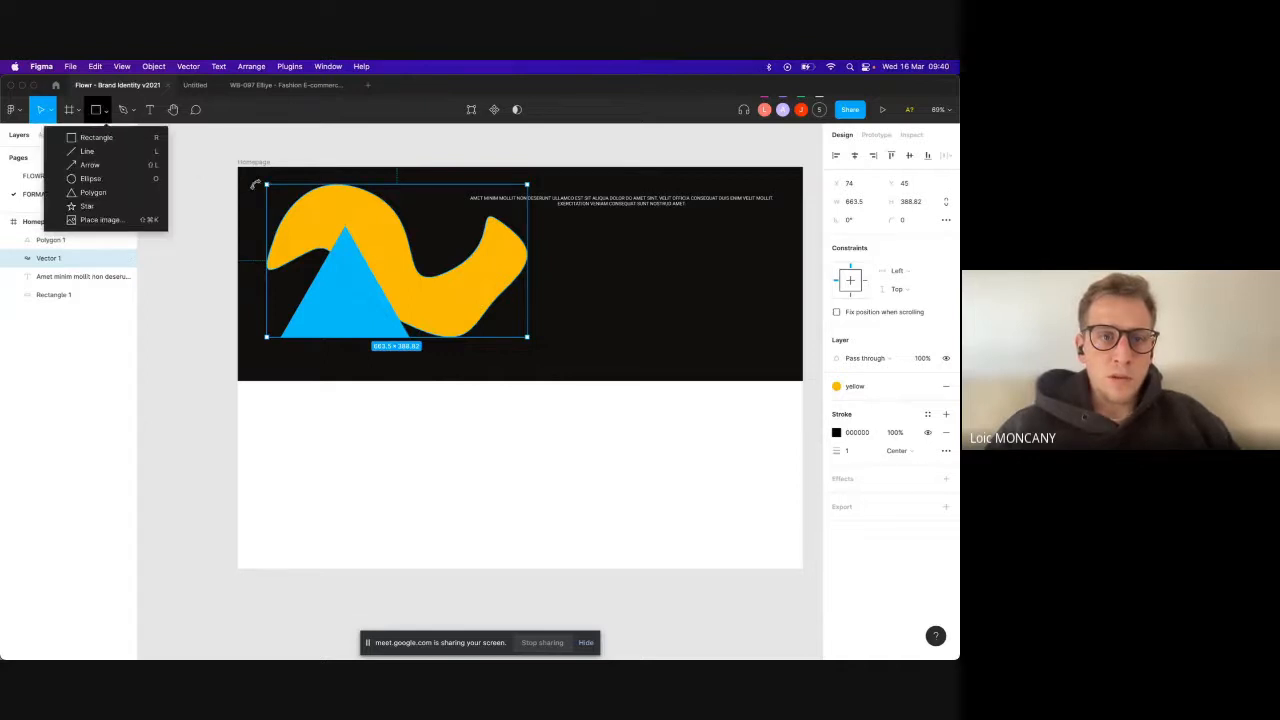
{"action": "left_click", "coordinate": [84, 138]}
{"action": "left_click_drag", "start_coordinate": [254, 229], "coordinate": [309, 286]}
{"action": "left_click", "coordinate": [836, 404]}
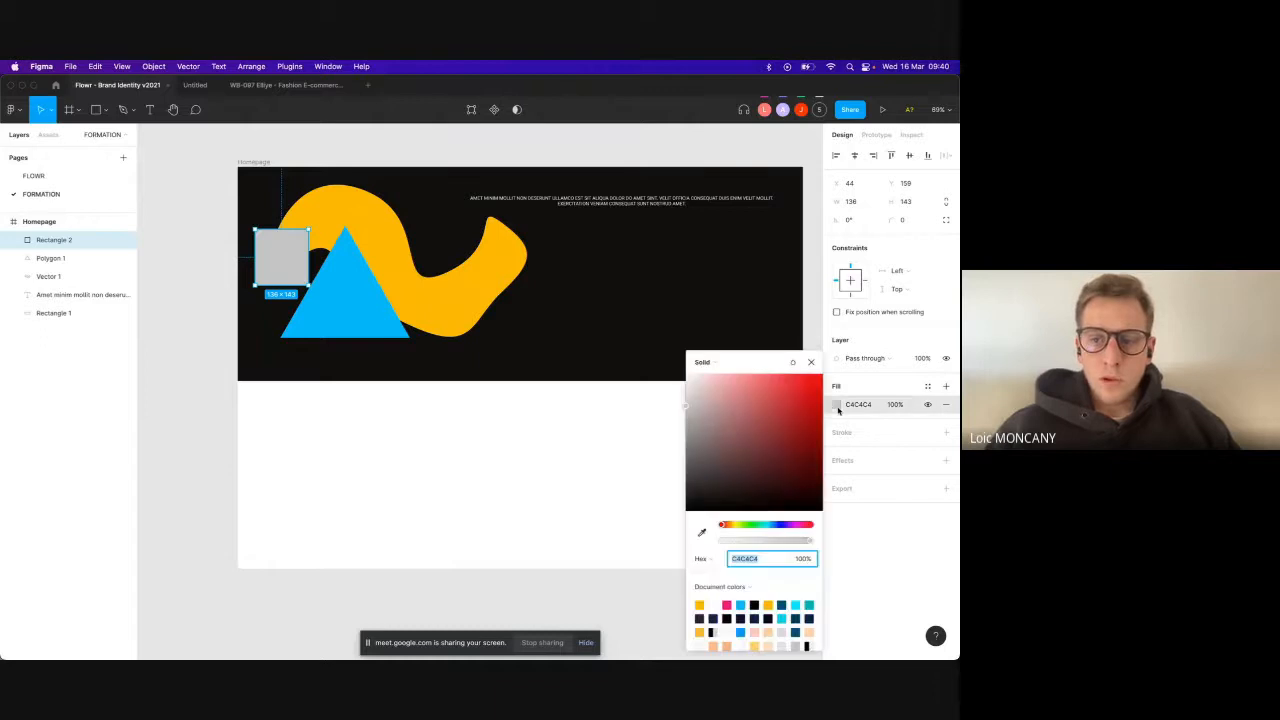
{"action": "left_click", "coordinate": [727, 604]}
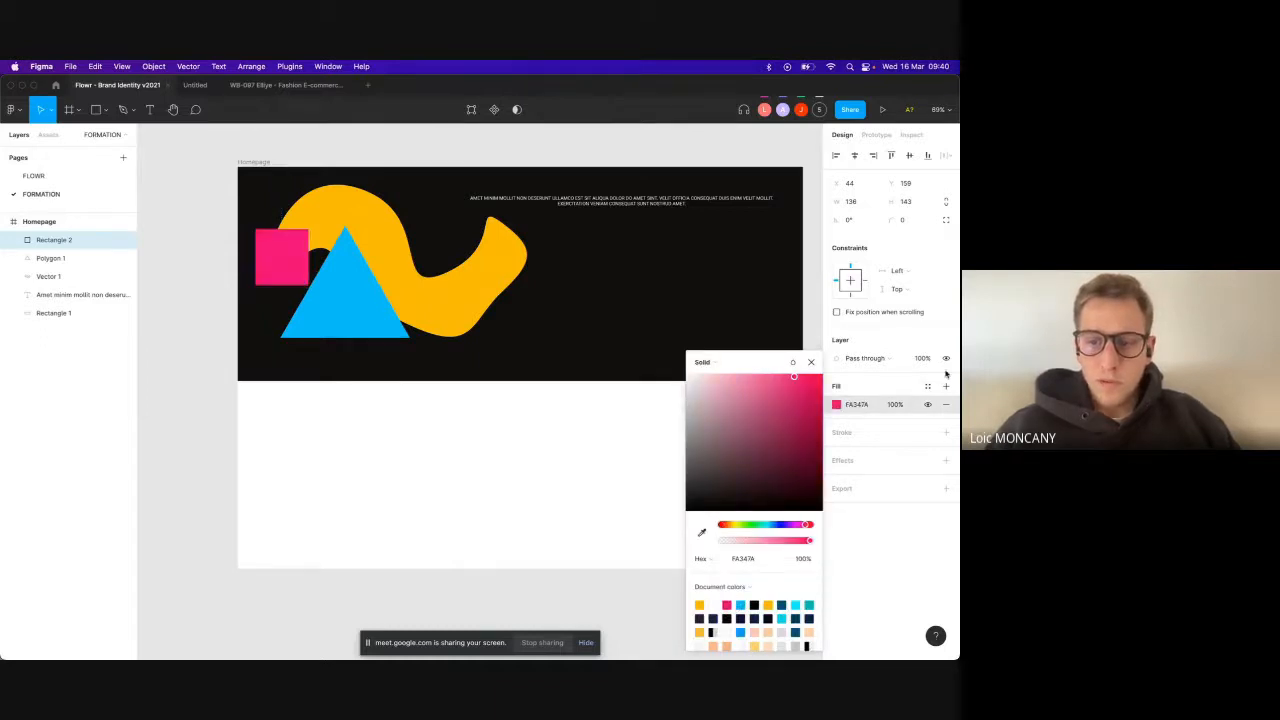
Step: Save the new rectangle's pink fill as a color style named rose
{"action": "left_click", "coordinate": [946, 389]}
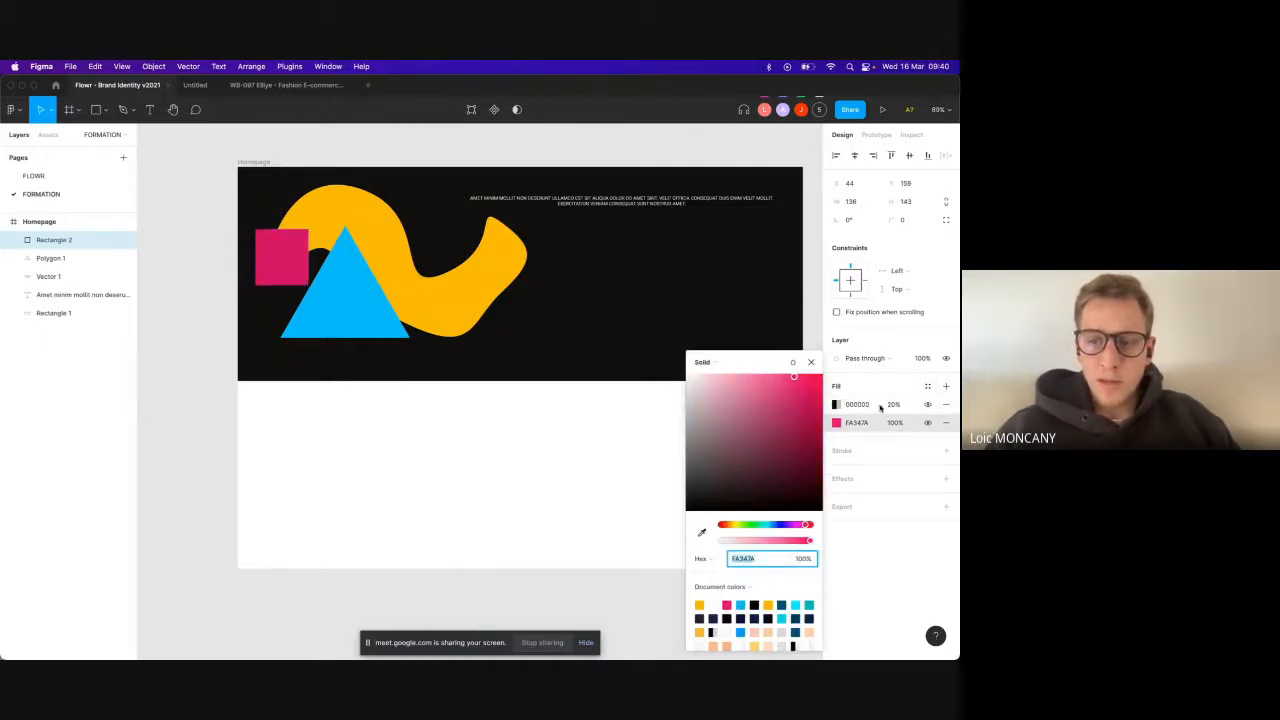
{"action": "left_click", "coordinate": [947, 405]}
{"action": "left_click", "coordinate": [811, 362]}
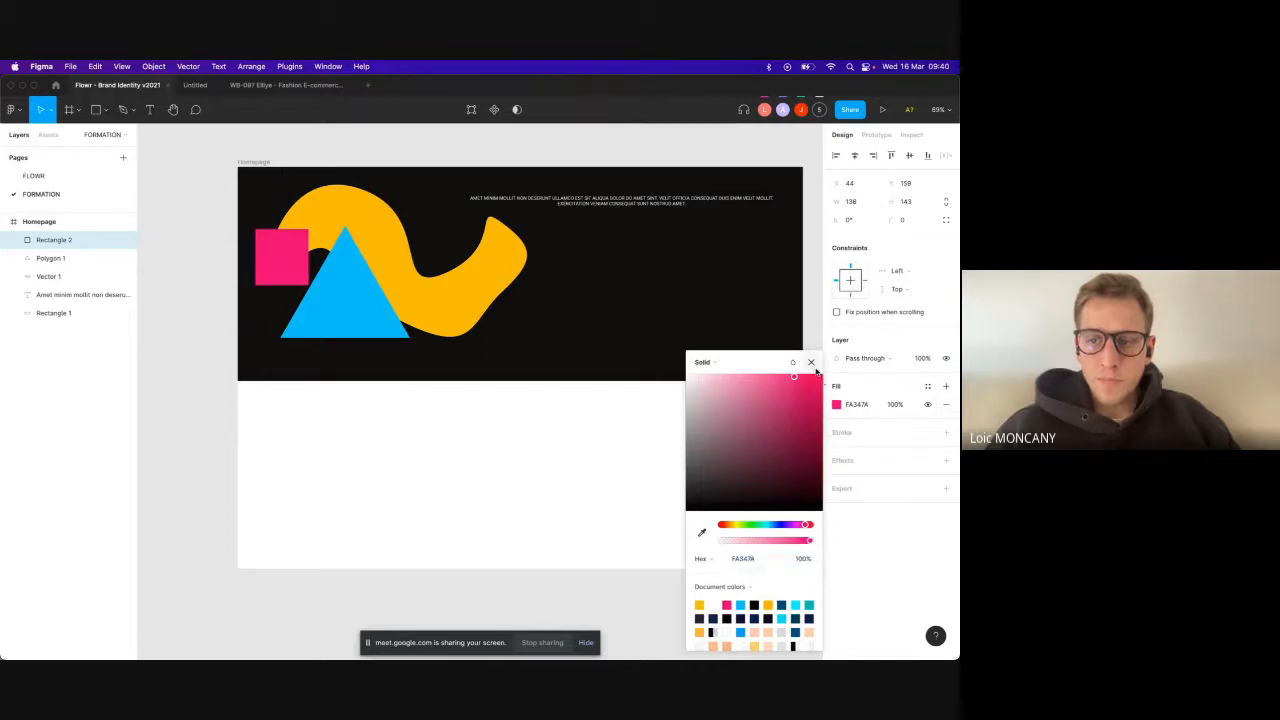
{"action": "left_click", "coordinate": [928, 387]}
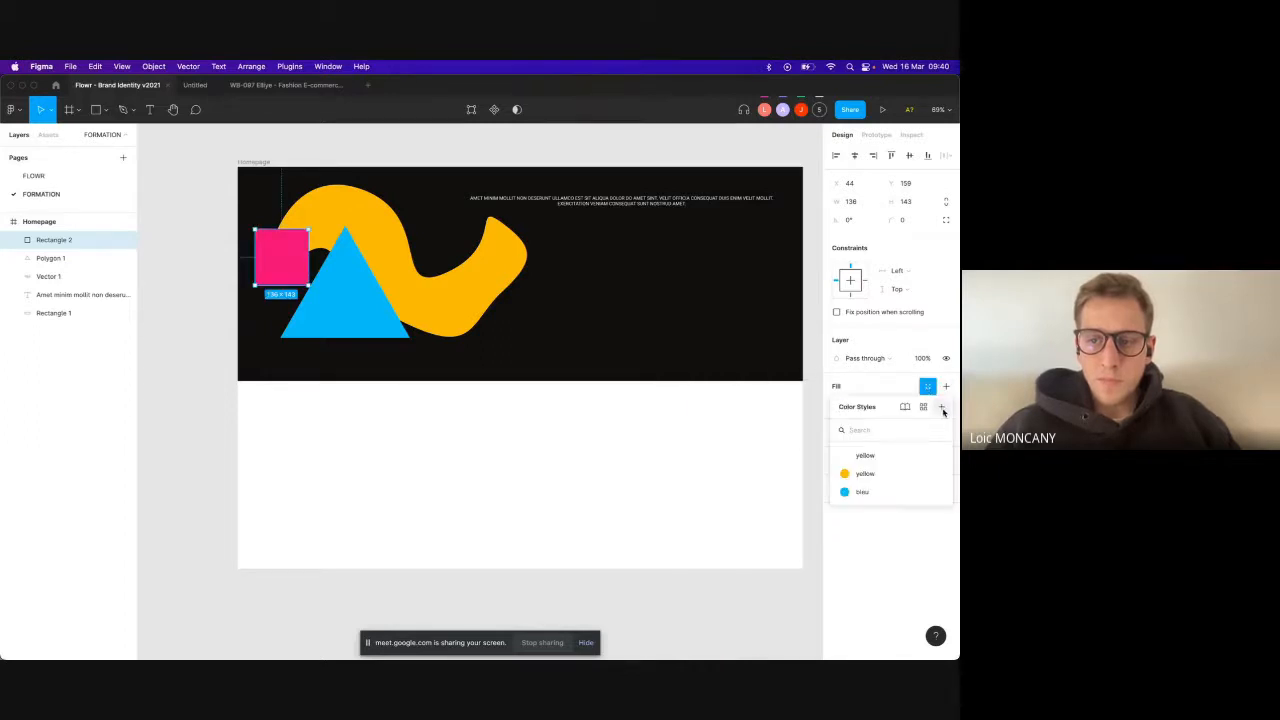
{"action": "left_click", "coordinate": [941, 407]}
{"action": "type", "text": "rose"}
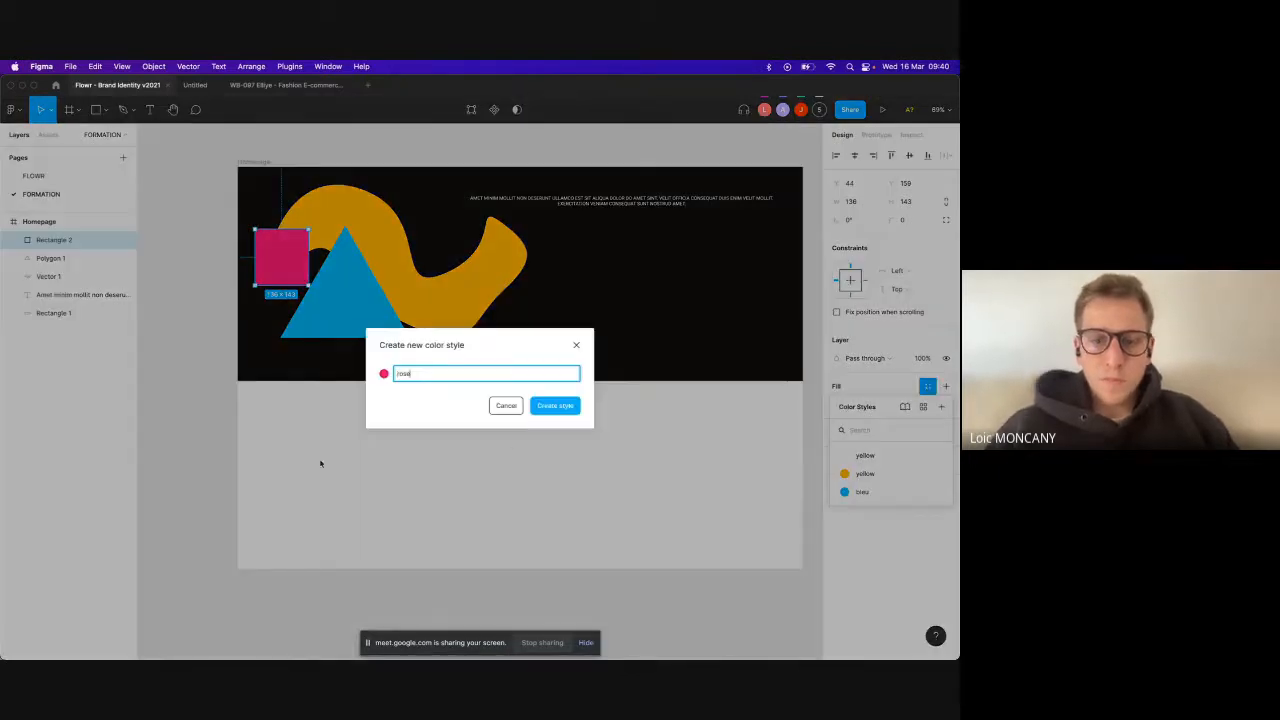
{"action": "left_click", "coordinate": [553, 408]}
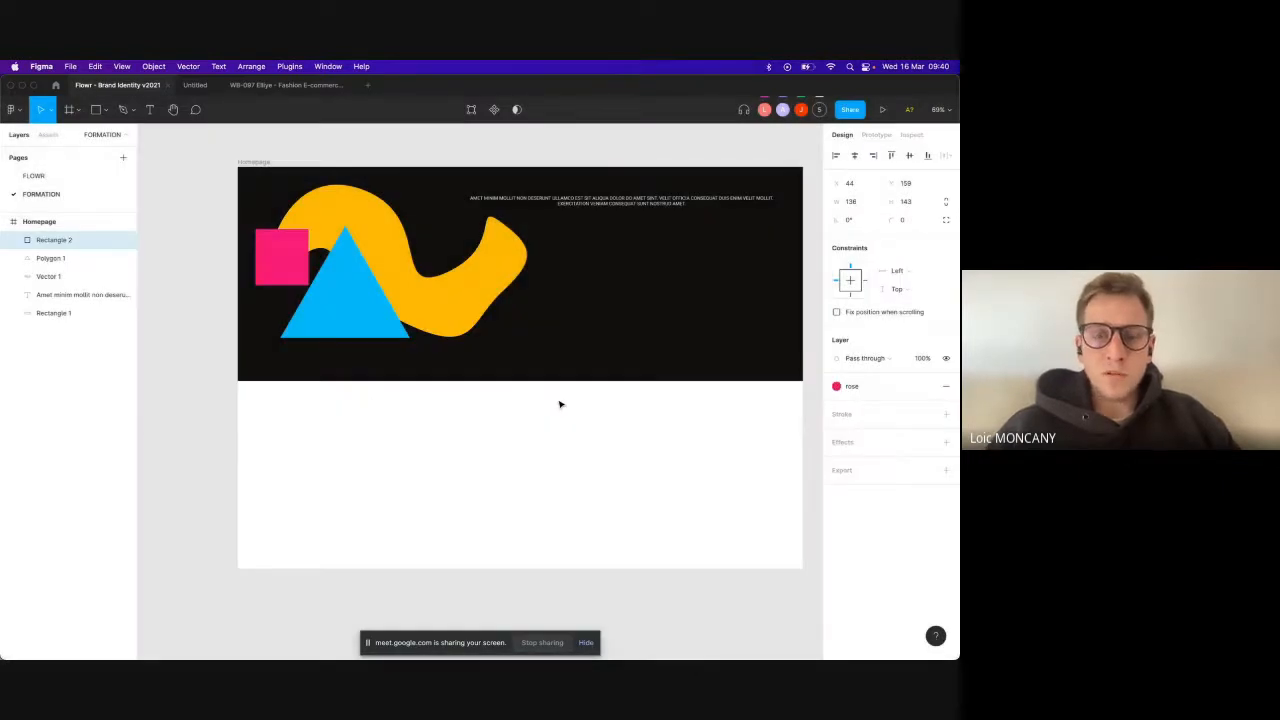
Step: Narrow the placeholder text block on the black banner to about 594 wide and set its font size to 32
{"action": "left_click", "coordinate": [562, 215]}
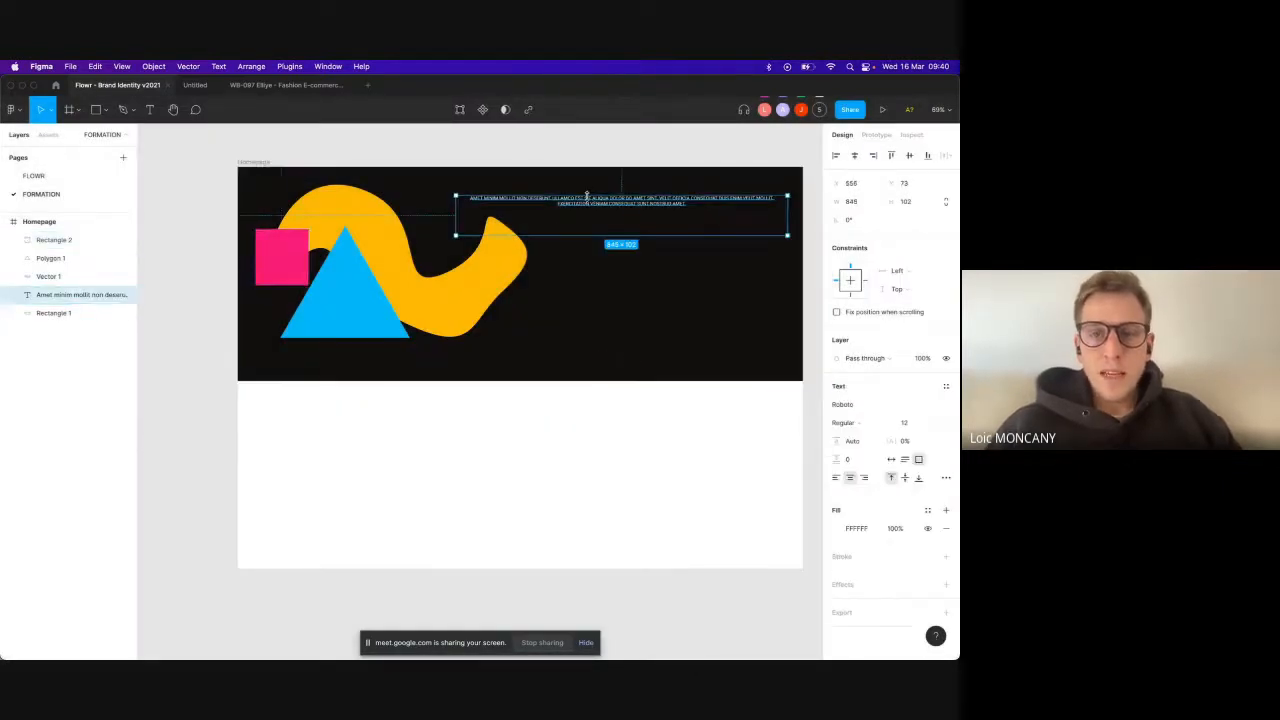
{"action": "left_click_drag", "start_coordinate": [455, 218], "coordinate": [553, 218]}
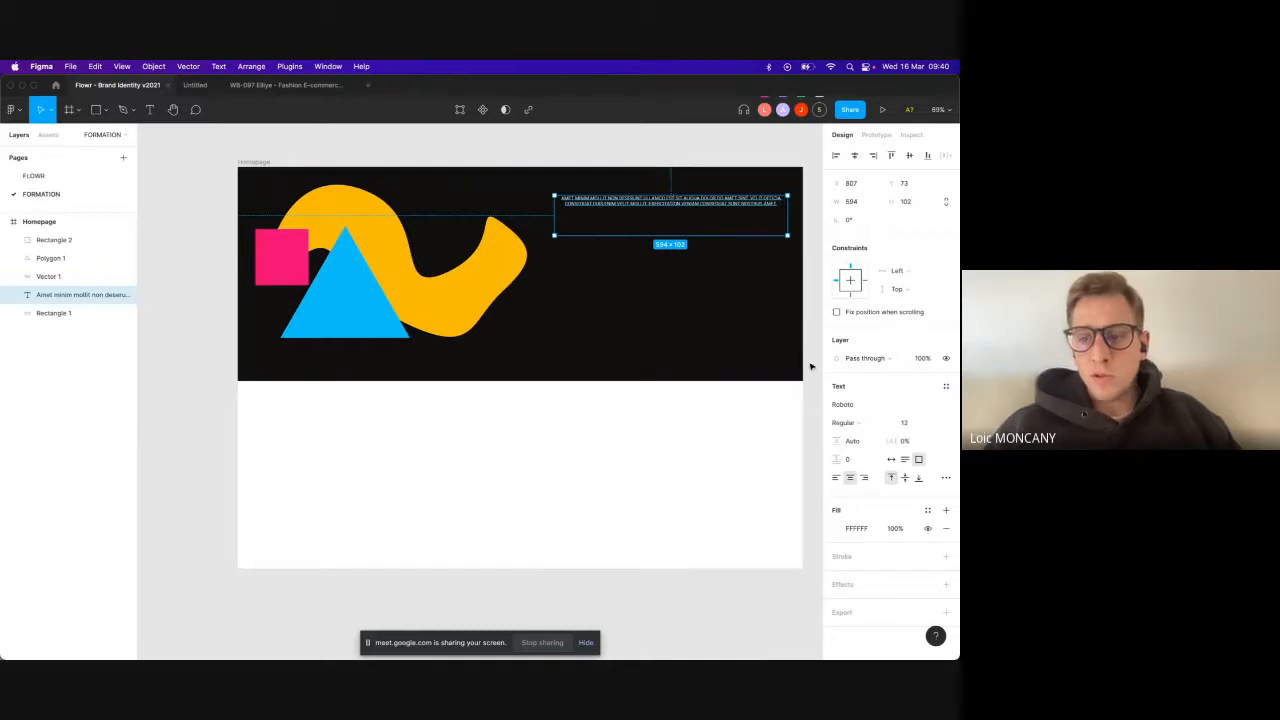
{"action": "left_click", "coordinate": [916, 425]}
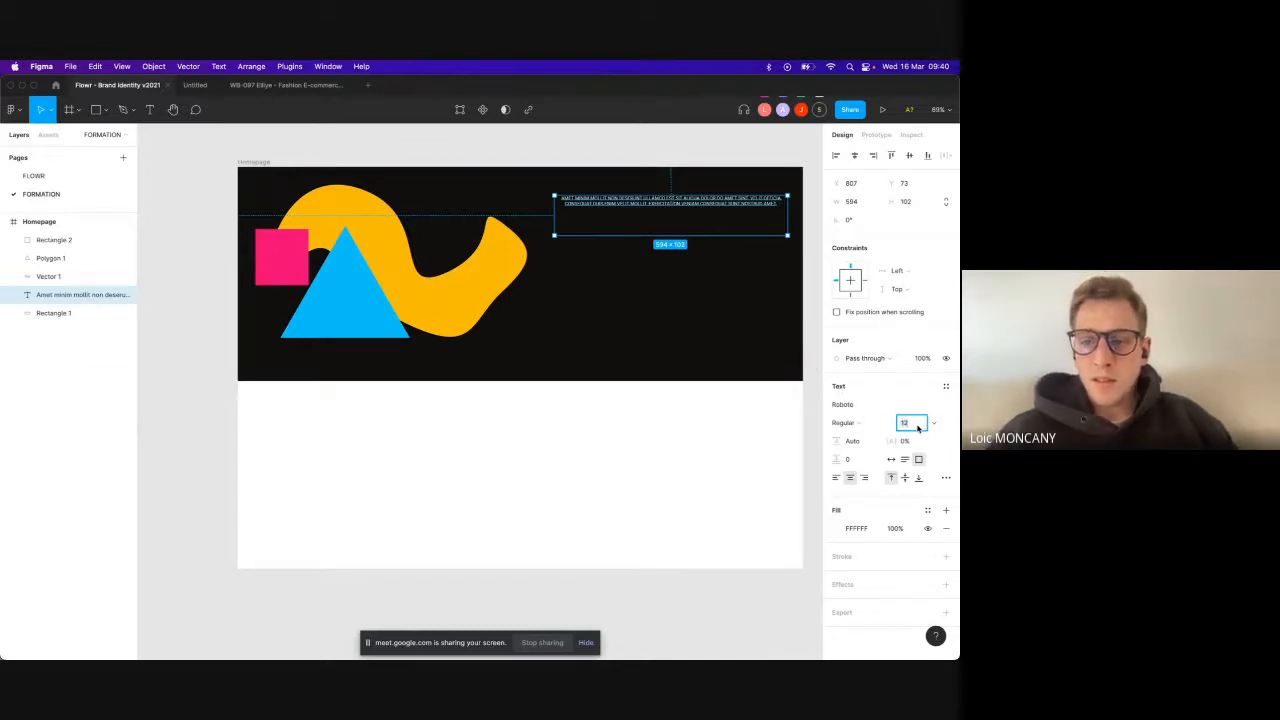
{"action": "type", "text": "32"}
{"action": "key", "text": "Return"}
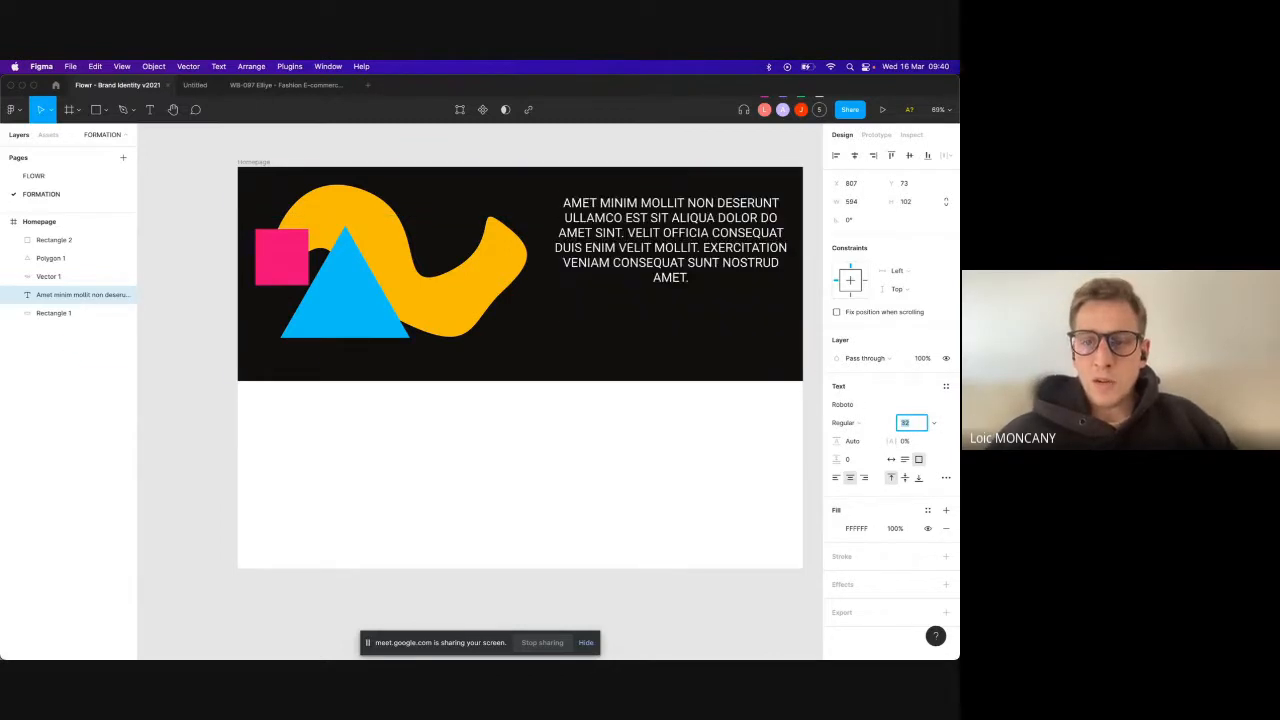
Step: Change the placeholder text's font to Roboto Slab and move the block to about X 778, Y 101
{"action": "left_click", "coordinate": [873, 408]}
{"action": "key", "text": "Down"}
{"action": "key", "text": "Down"}
{"action": "key", "text": "Down"}
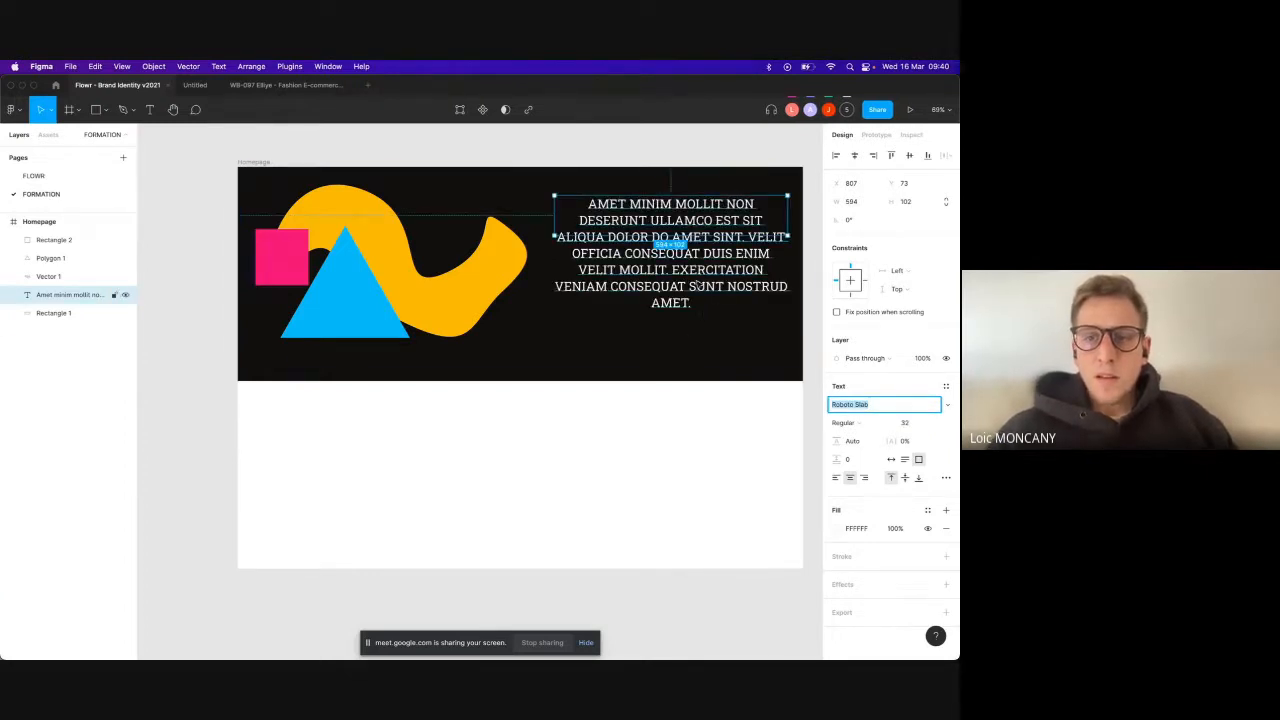
{"action": "left_click_drag", "start_coordinate": [699, 284], "coordinate": [687, 295]}
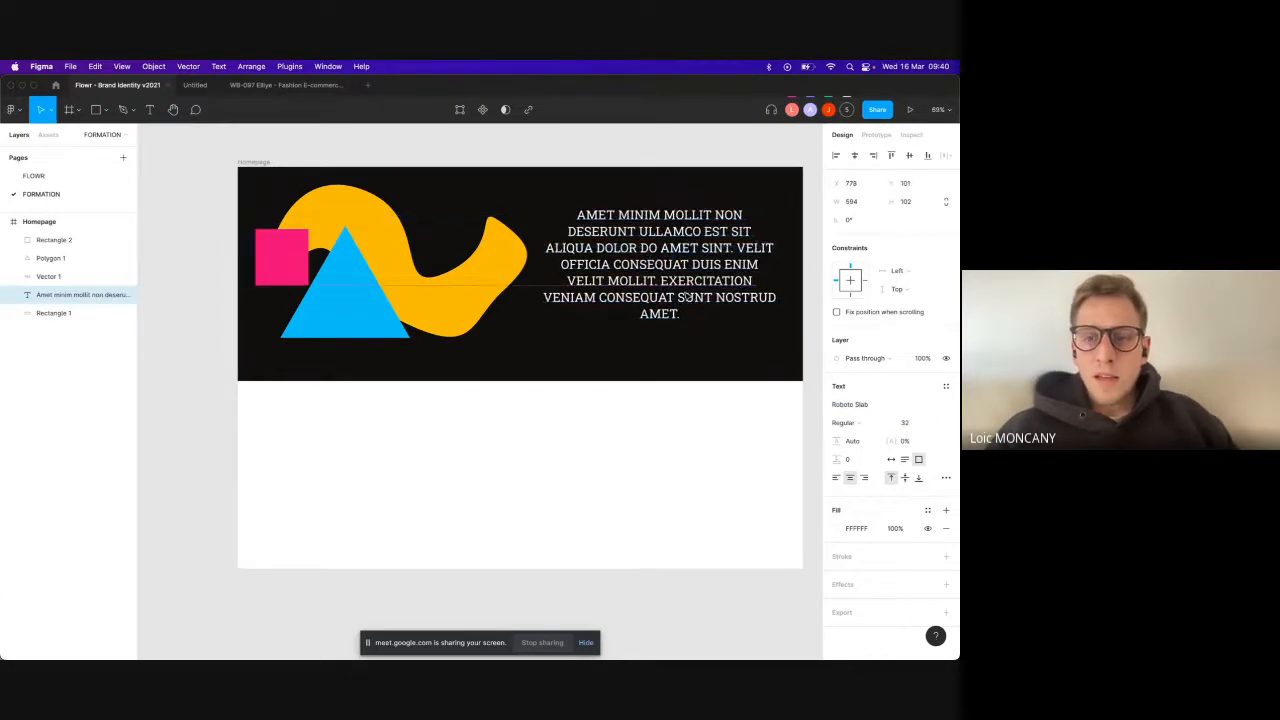
Step: Left-align the placeholder text and set its weight to Bold
{"action": "left_click", "coordinate": [837, 478]}
{"action": "left_click", "coordinate": [849, 423]}
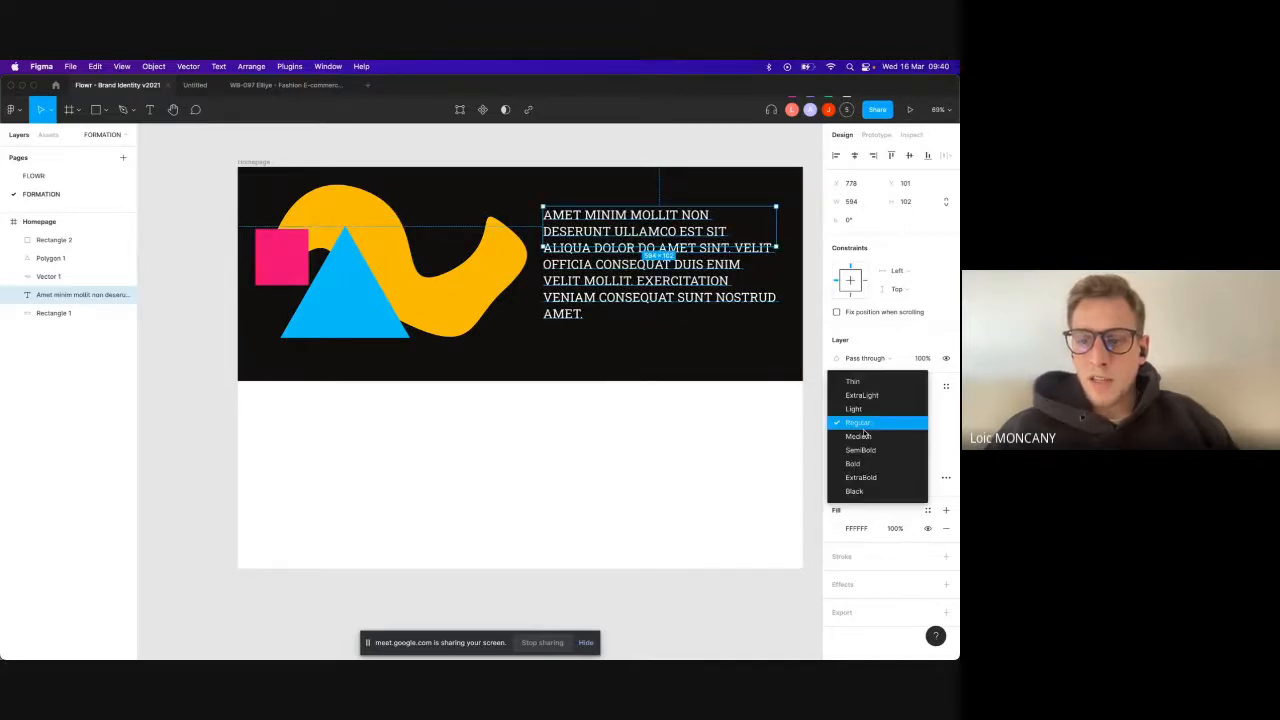
{"action": "left_click", "coordinate": [862, 465]}
Step: Preview neighbouring Roboto font families on the placeholder text and return it to Roboto Slab Regular
{"action": "left_click", "coordinate": [858, 405]}
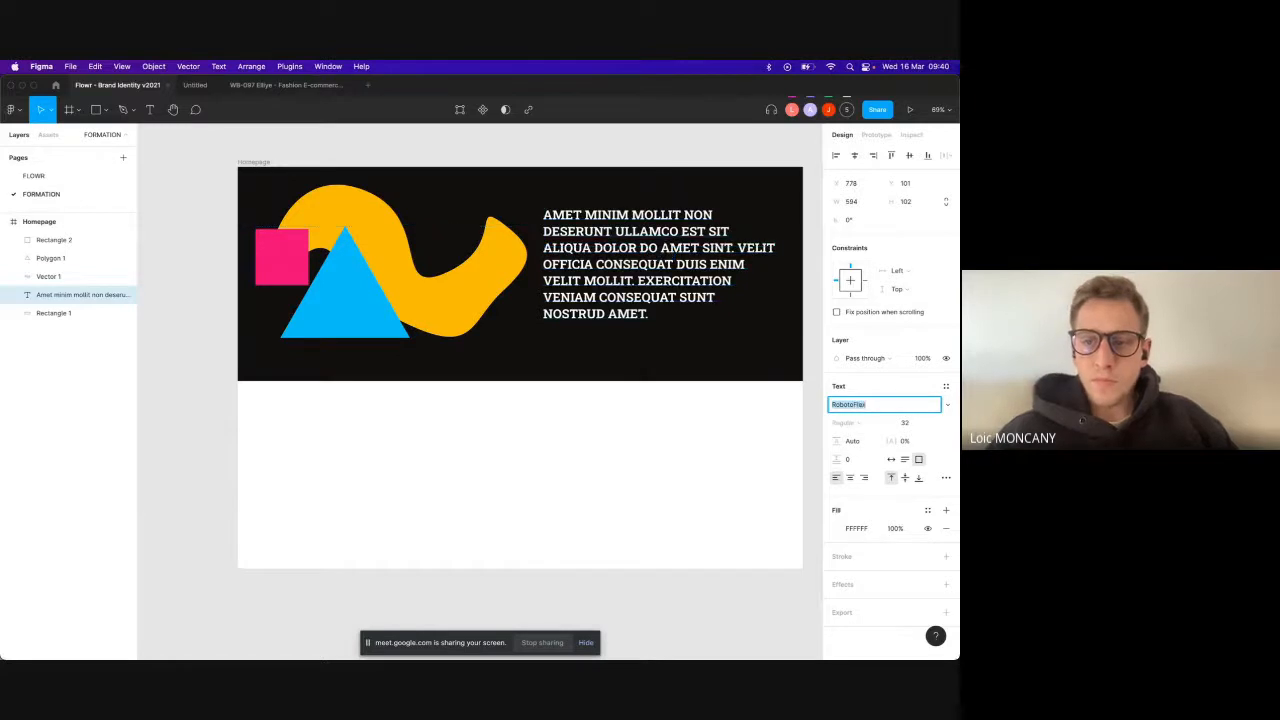
{"action": "key", "text": "Down"}
{"action": "key", "text": "Down"}
{"action": "key", "text": "Up"}
{"action": "key", "text": "Up"}
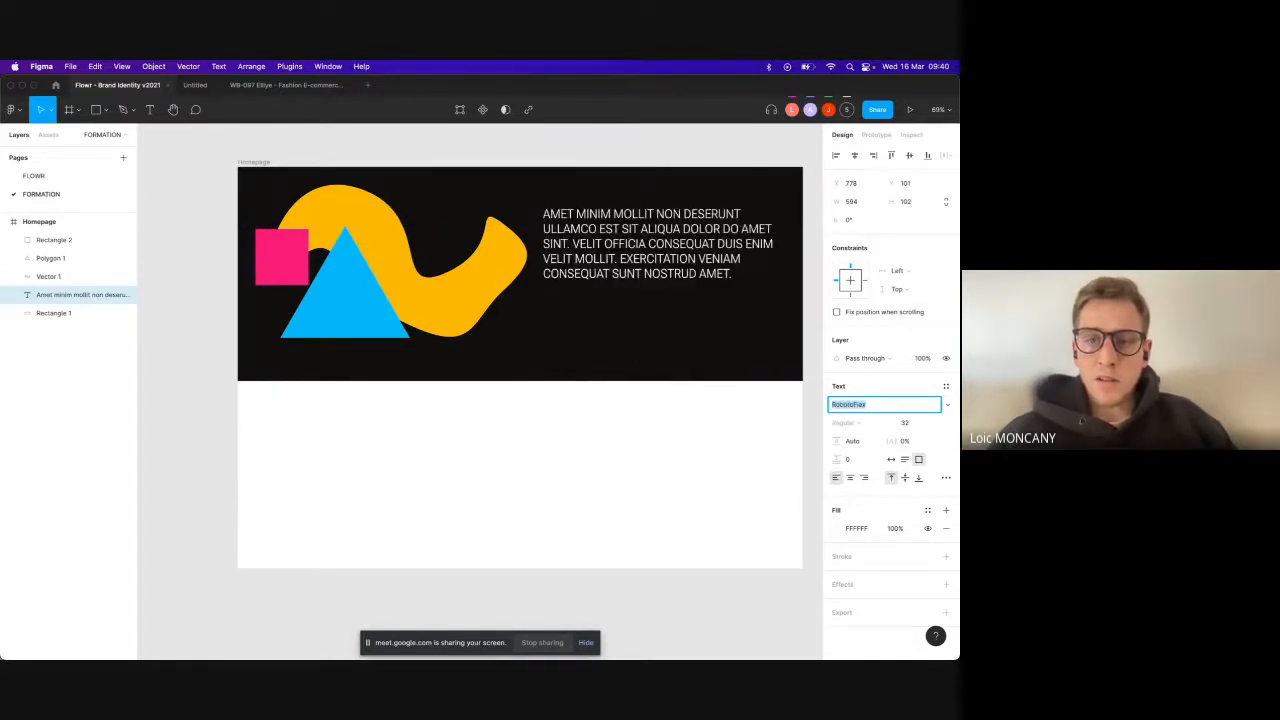
Step: Increase the placeholder text's font size to 36
{"action": "left_click", "coordinate": [905, 422]}
{"action": "key", "text": "Up"}
{"action": "key", "text": "Up"}
{"action": "key", "text": "Up"}
{"action": "key", "text": "Up"}
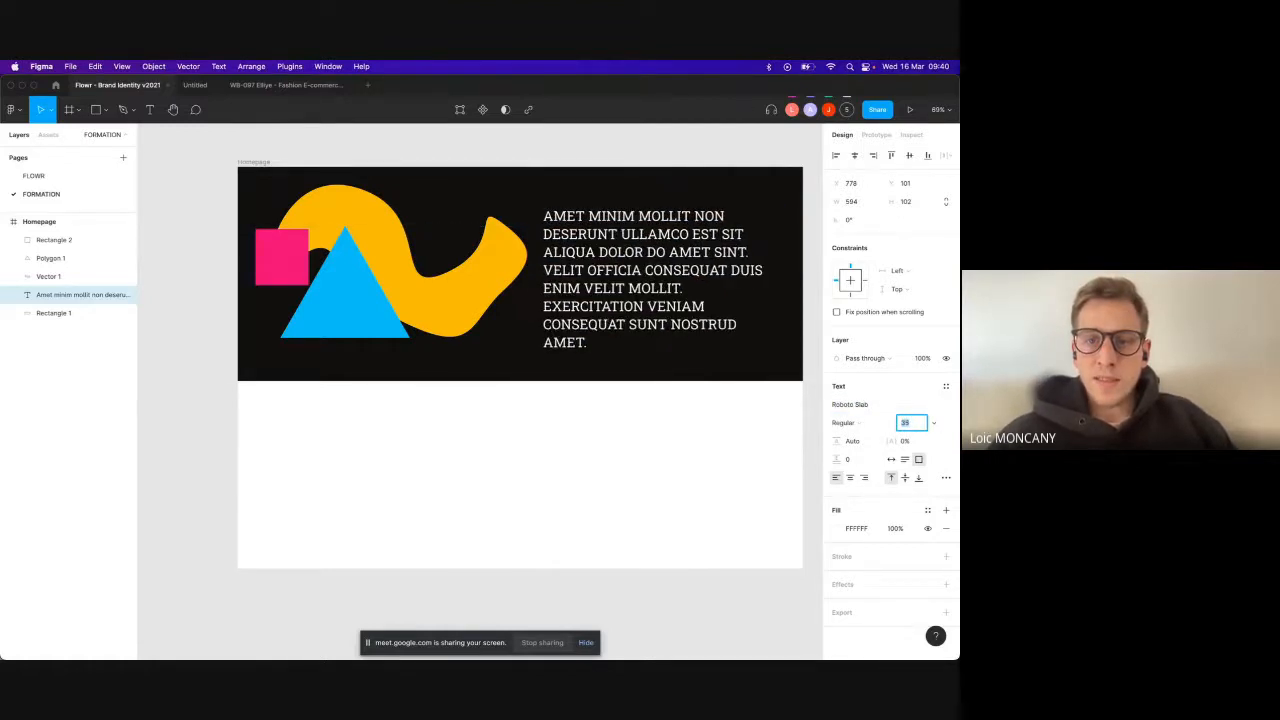
Step: Save the placeholder text's formatting as a new text style named titre
{"action": "left_click", "coordinate": [945, 388]}
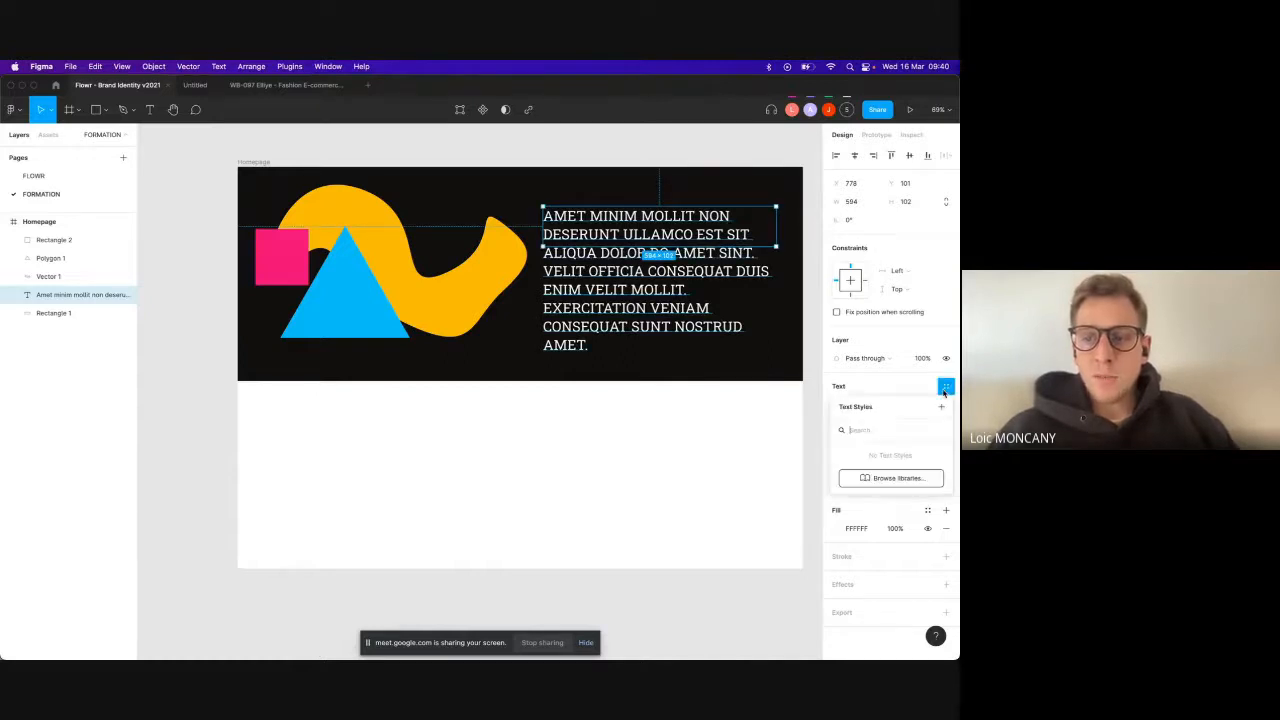
{"action": "left_click", "coordinate": [941, 406]}
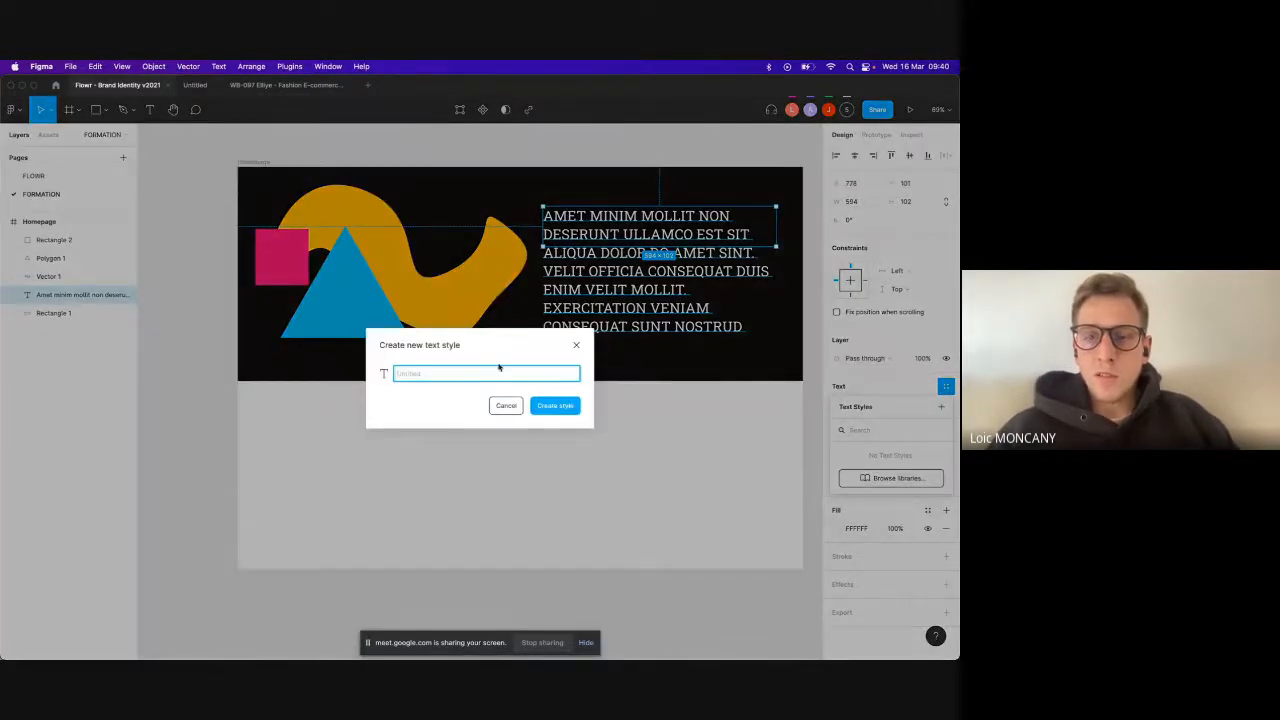
{"action": "type", "text": "titre"}
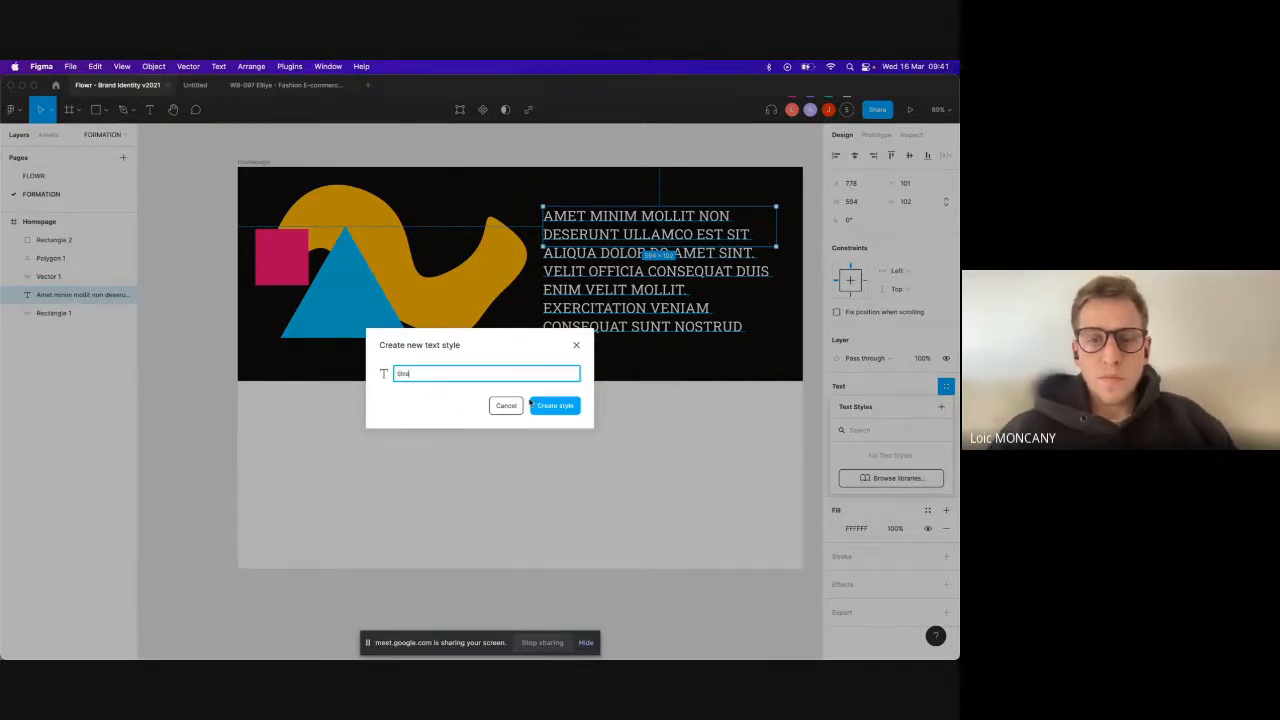
{"action": "left_click", "coordinate": [531, 404]}
Step: Shorten the text to "Amet minim mollit non deserunt ullamco" and place a duplicate of the block directly below it
{"action": "double_click", "coordinate": [656, 240]}
{"action": "left_click", "coordinate": [675, 234]}
{"action": "left_click_drag", "start_coordinate": [693, 234], "coordinate": [690, 412]}
{"action": "key", "text": "BackSpace"}
{"action": "key", "text": "Escape"}
{"action": "left_click_drag", "start_coordinate": [620, 234], "coordinate": [622, 287]}
{"action": "left_click", "coordinate": [622, 288]}
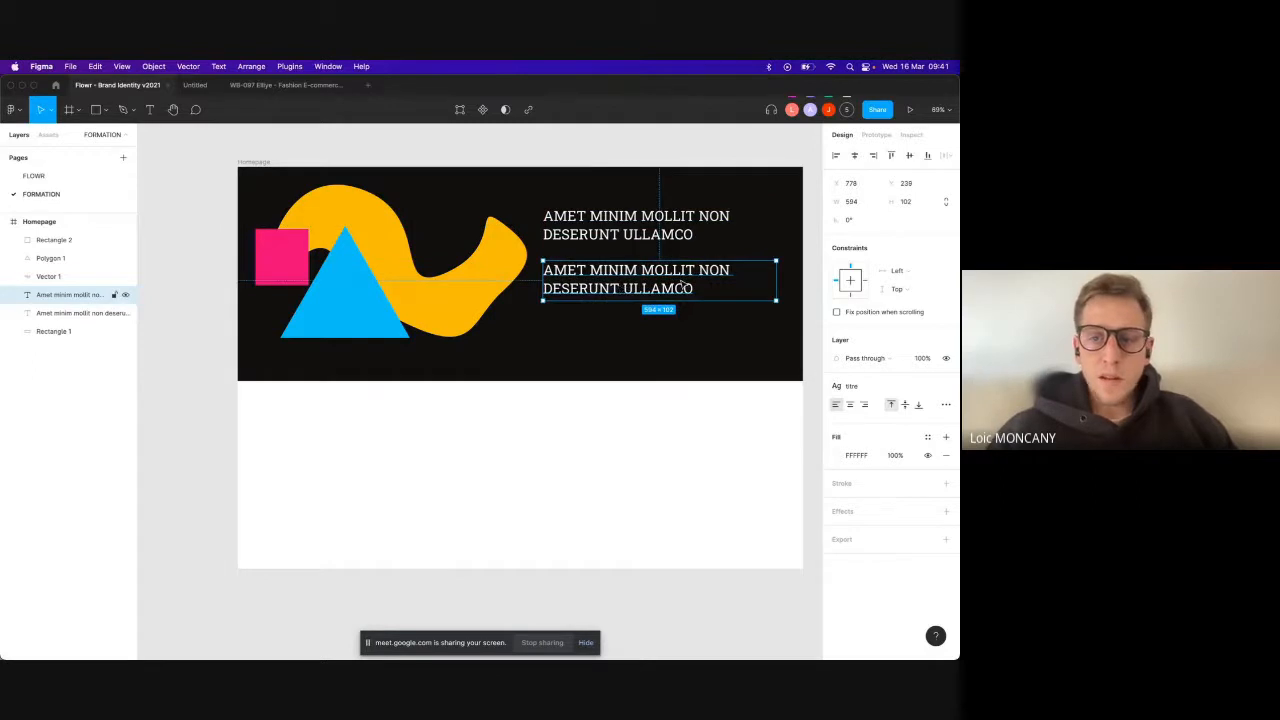
Step: Replace the duplicated text with the Lorem Ipsum (short) content from the Content Reel plugin
{"action": "double_click", "coordinate": [656, 273]}
{"action": "right_click", "coordinate": [656, 272]}
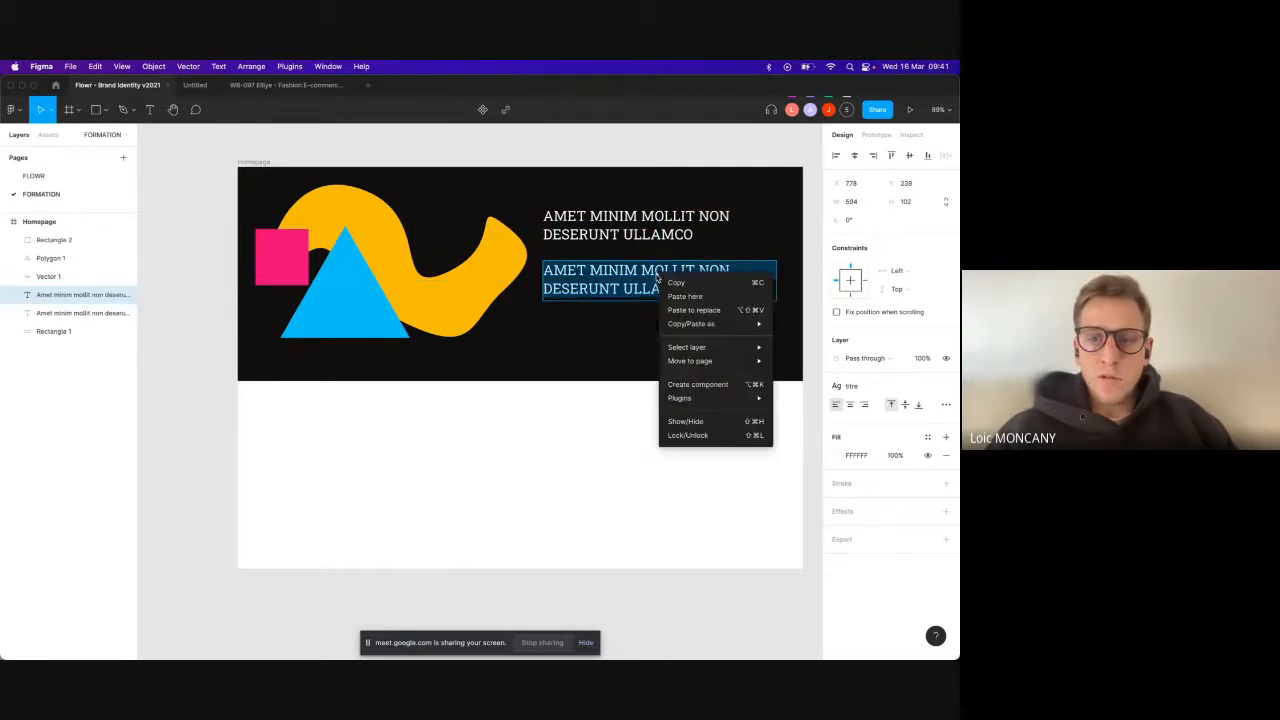
{"action": "mouse_move", "coordinate": [730, 398]}
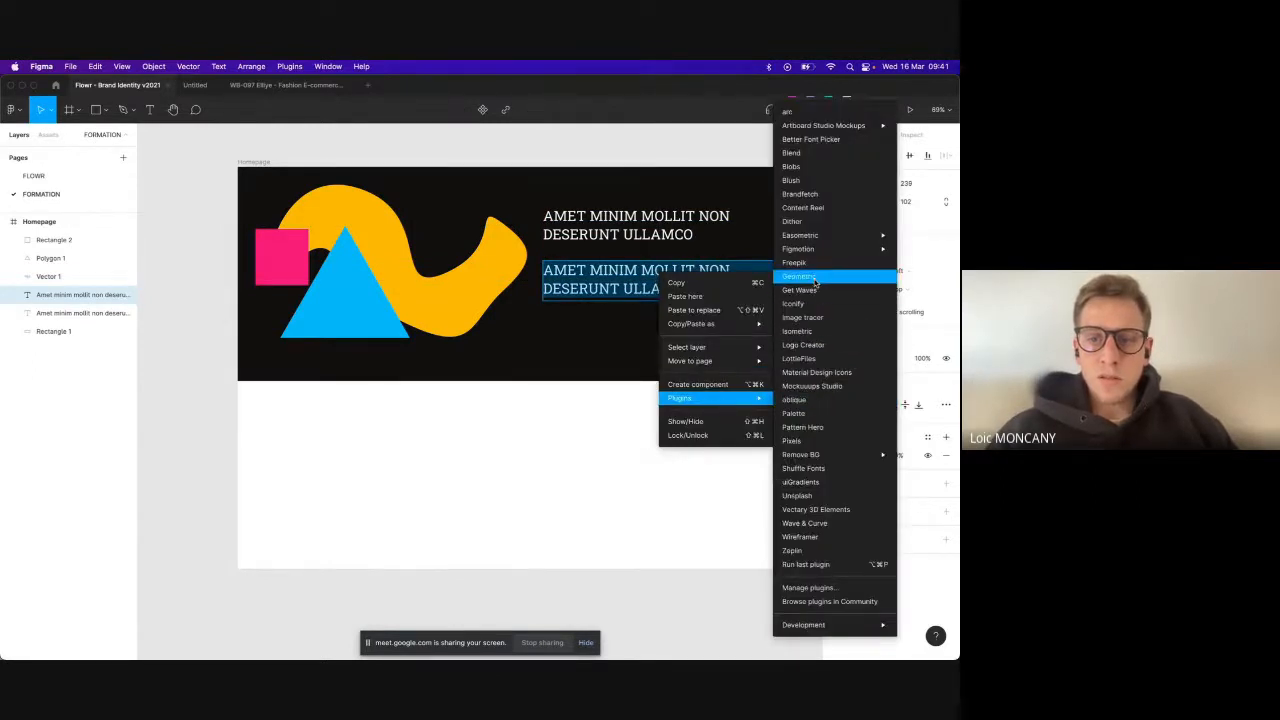
{"action": "left_click", "coordinate": [802, 207]}
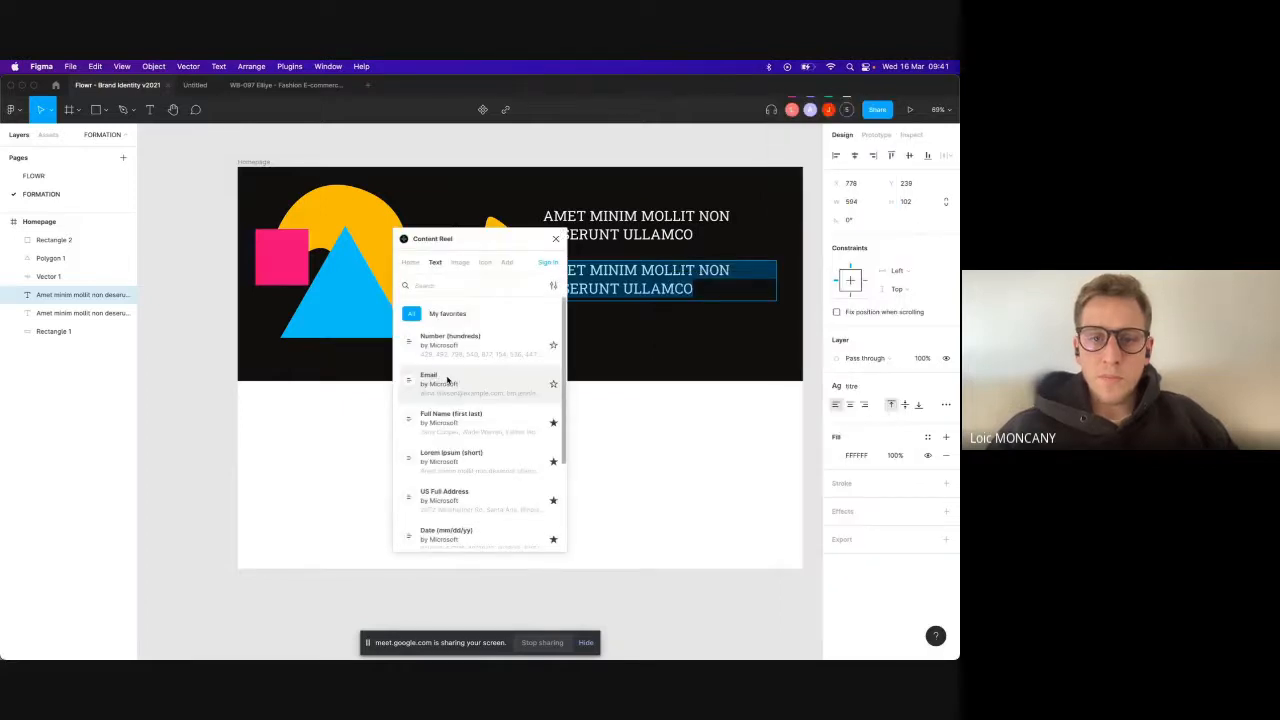
{"action": "left_click", "coordinate": [448, 386]}
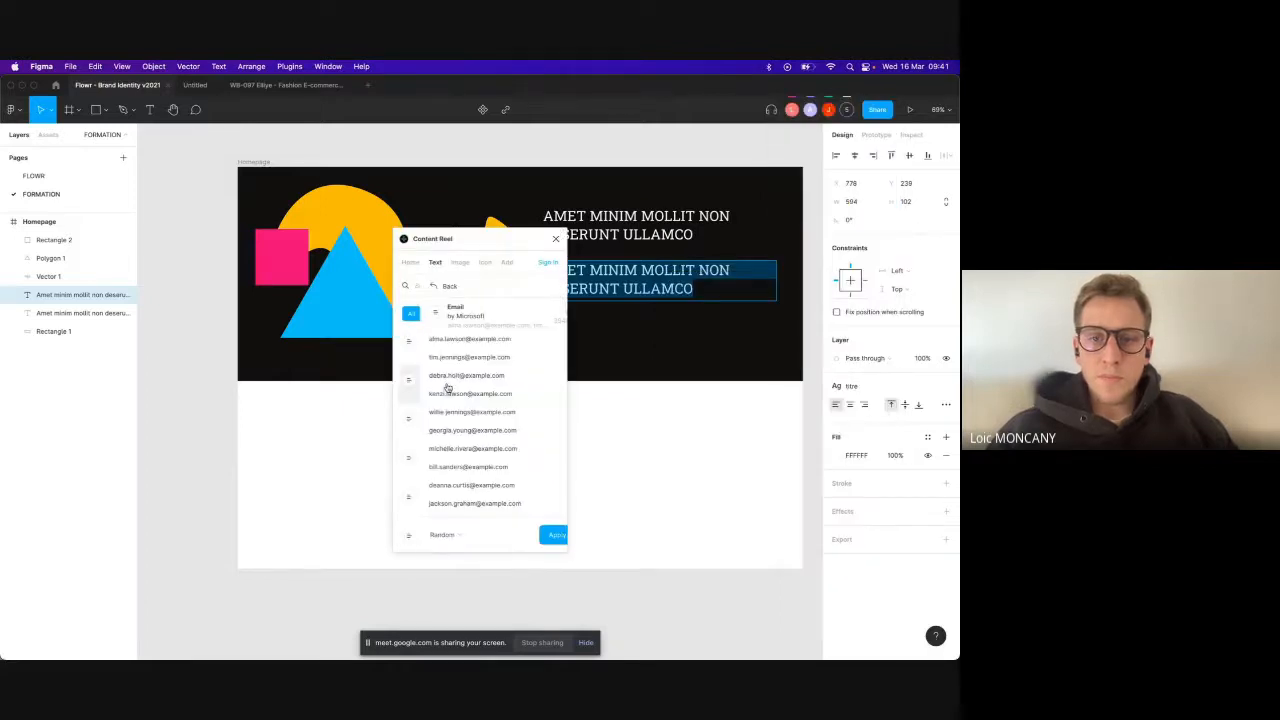
{"action": "left_click", "coordinate": [408, 289]}
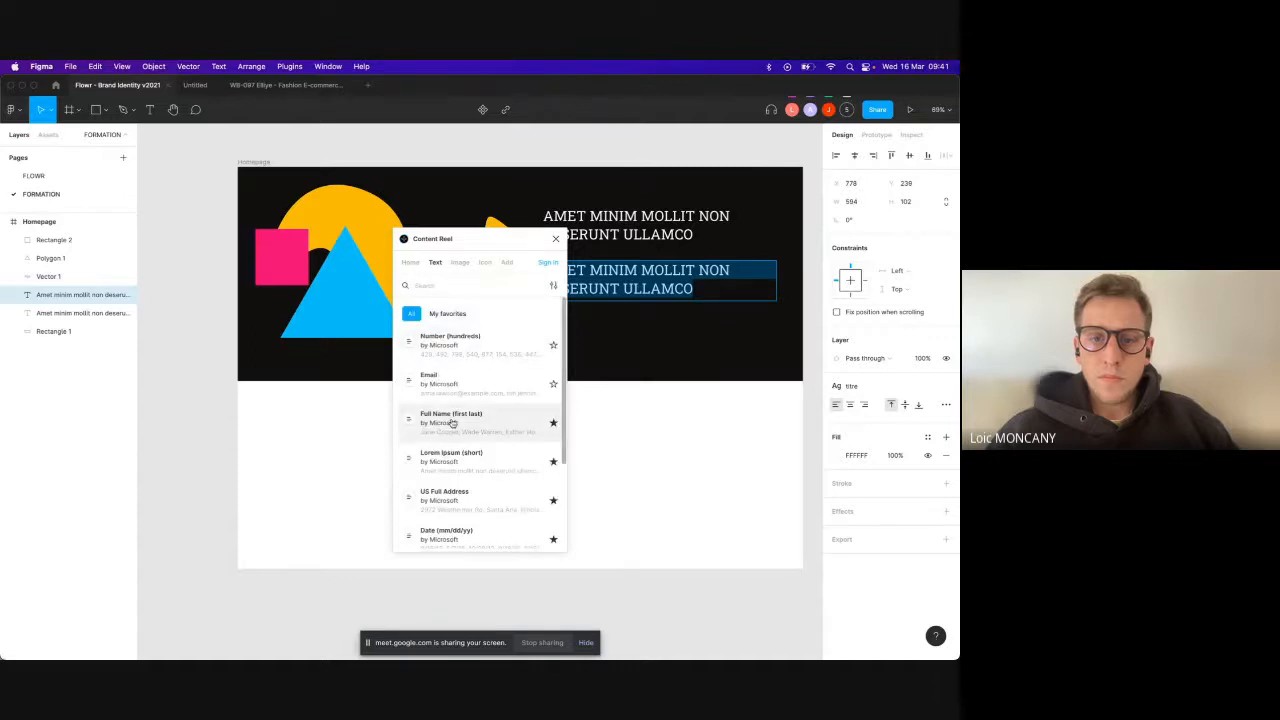
{"action": "left_click", "coordinate": [449, 461]}
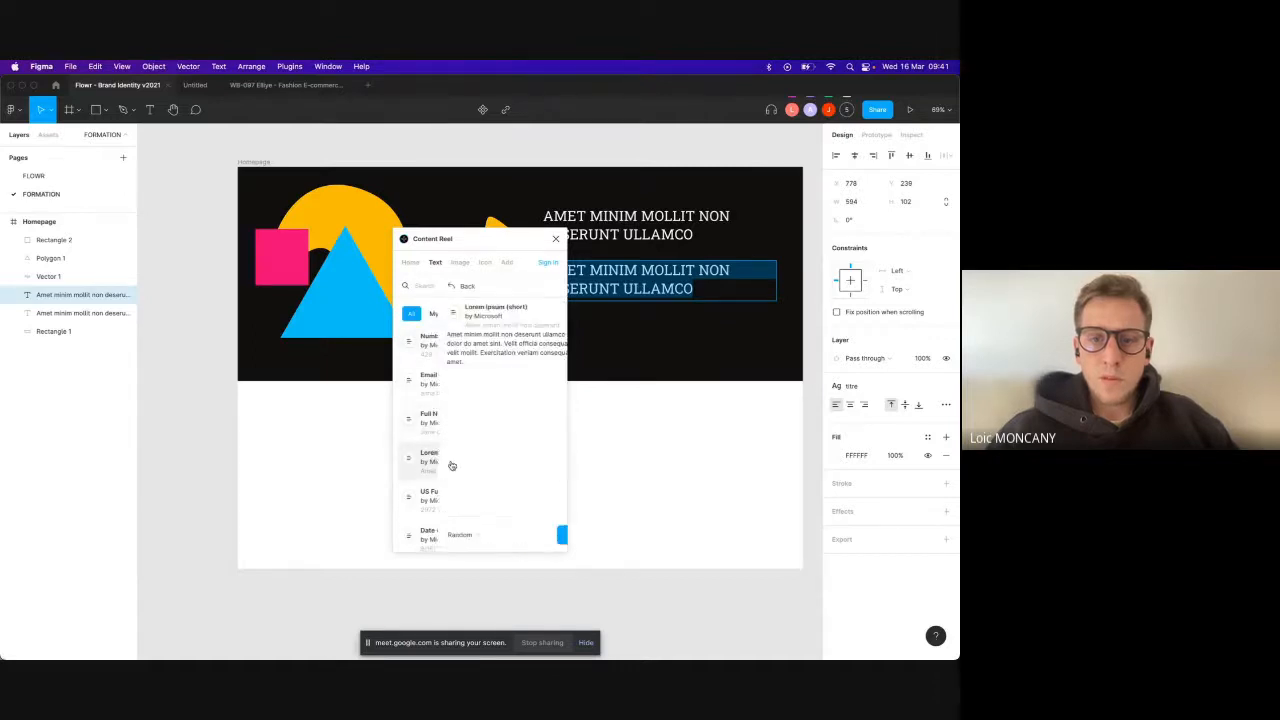
{"action": "left_click", "coordinate": [505, 340]}
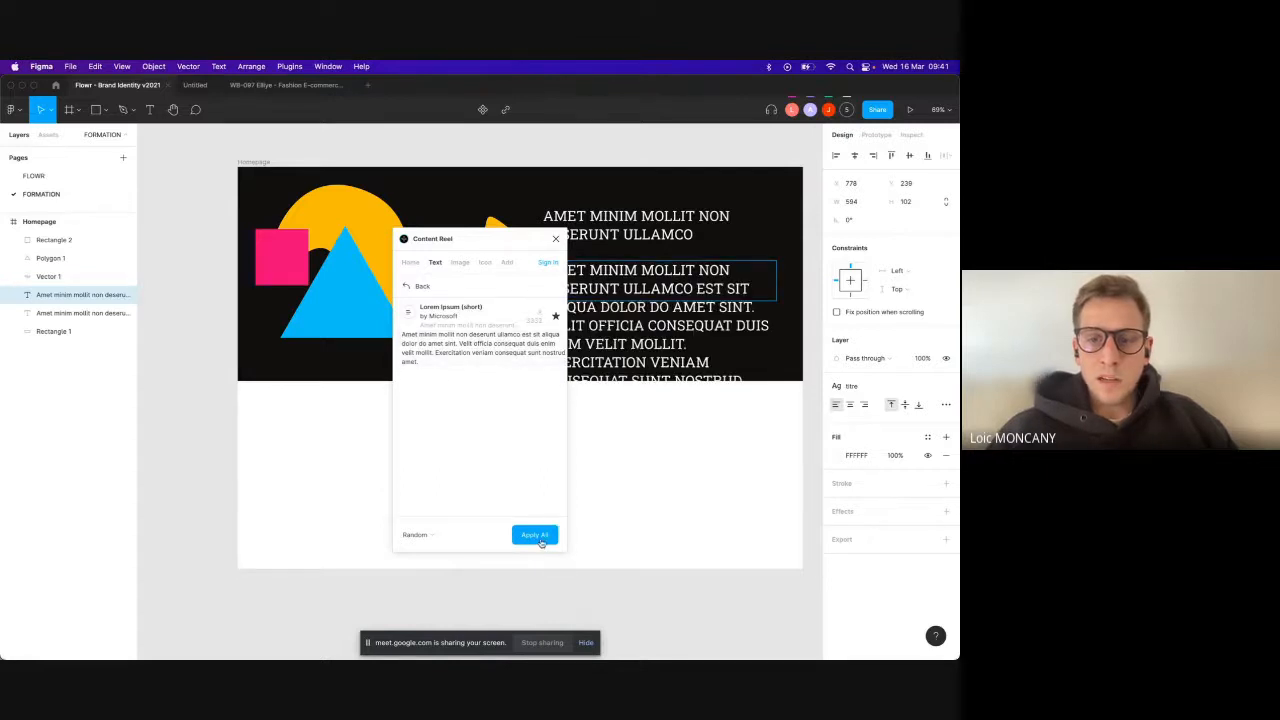
{"action": "left_click", "coordinate": [535, 536]}
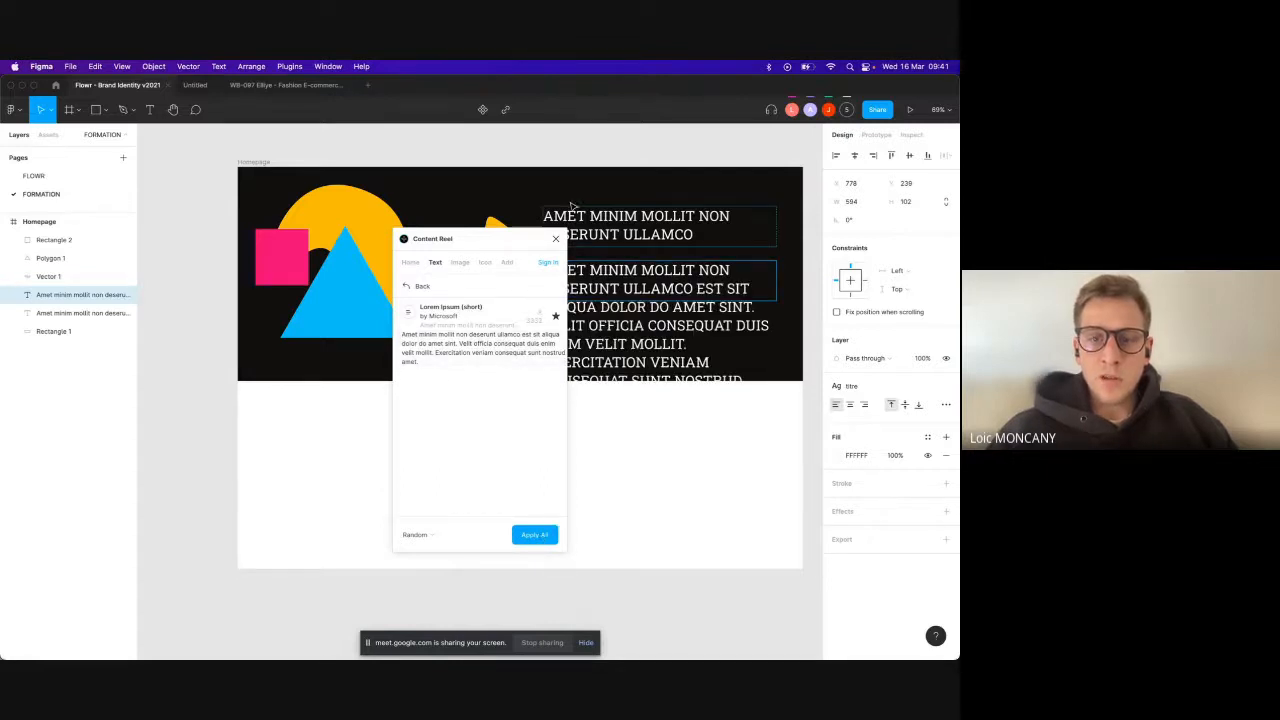
Step: Detach the titre style from the lower paragraph and set its font size to 16
{"action": "double_click", "coordinate": [637, 288]}
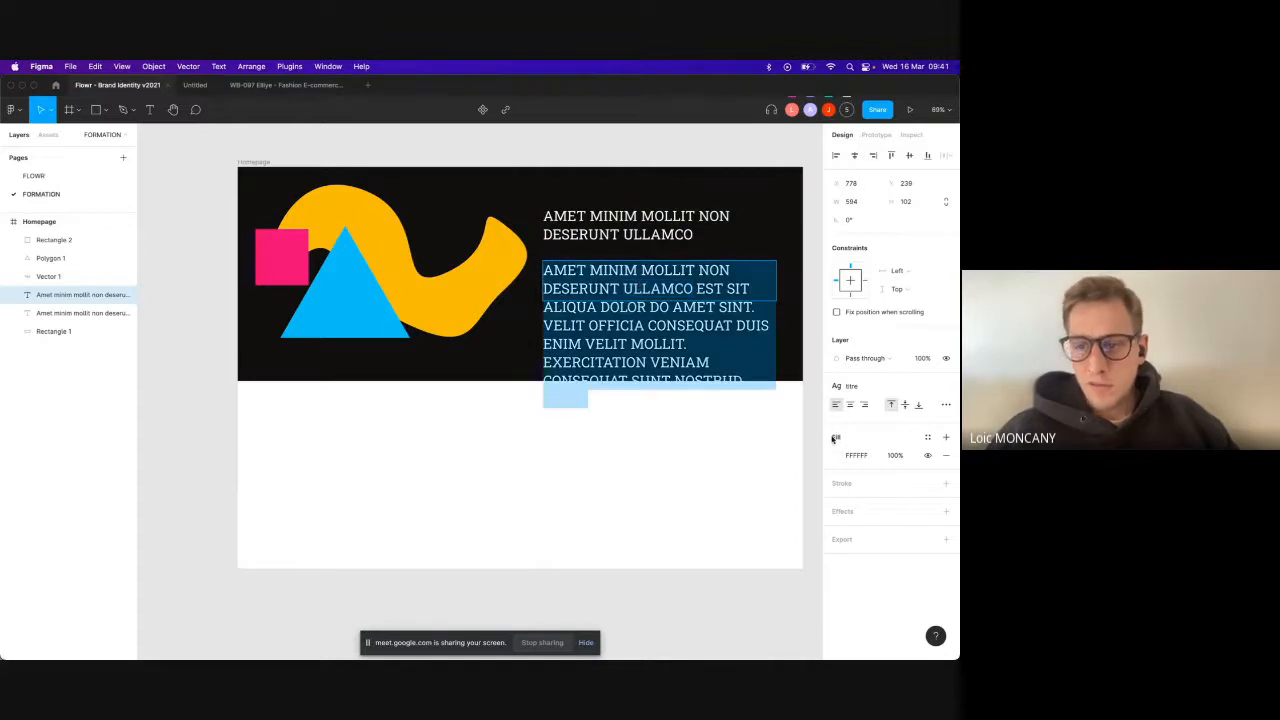
{"action": "left_click", "coordinate": [946, 388]}
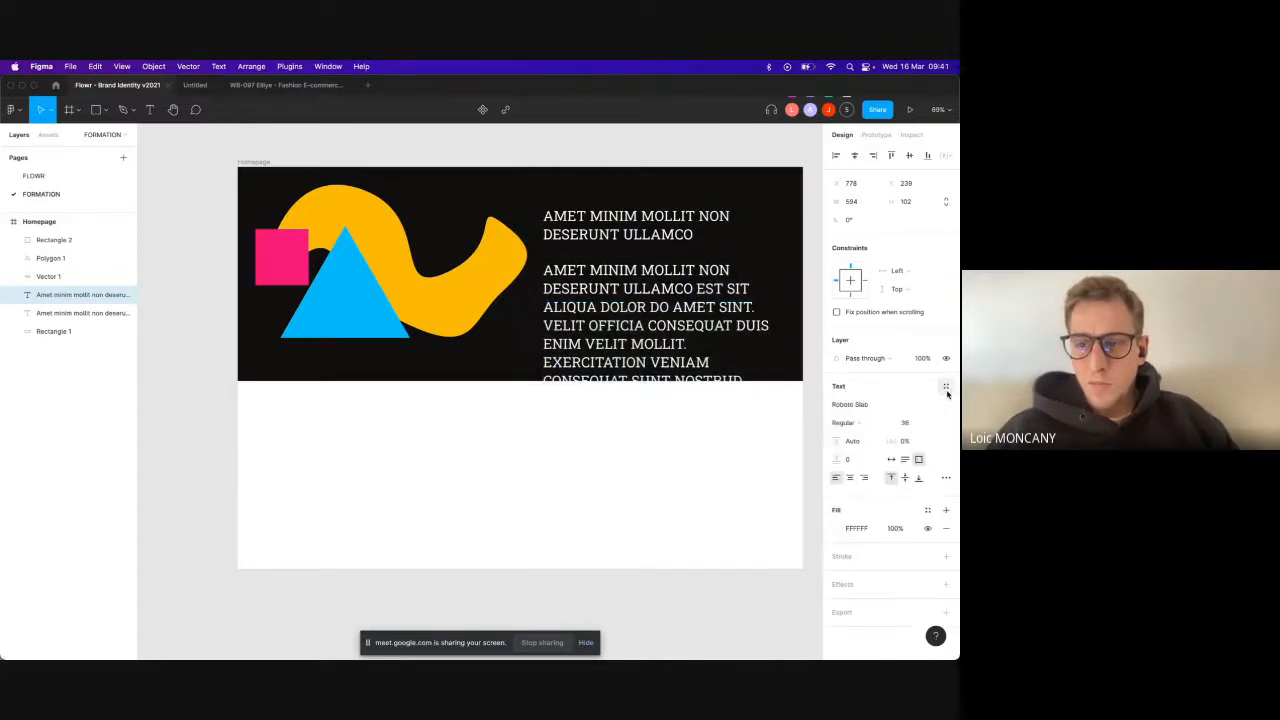
{"action": "left_click", "coordinate": [906, 423]}
{"action": "type", "text": "12"}
{"action": "key", "text": "Return"}
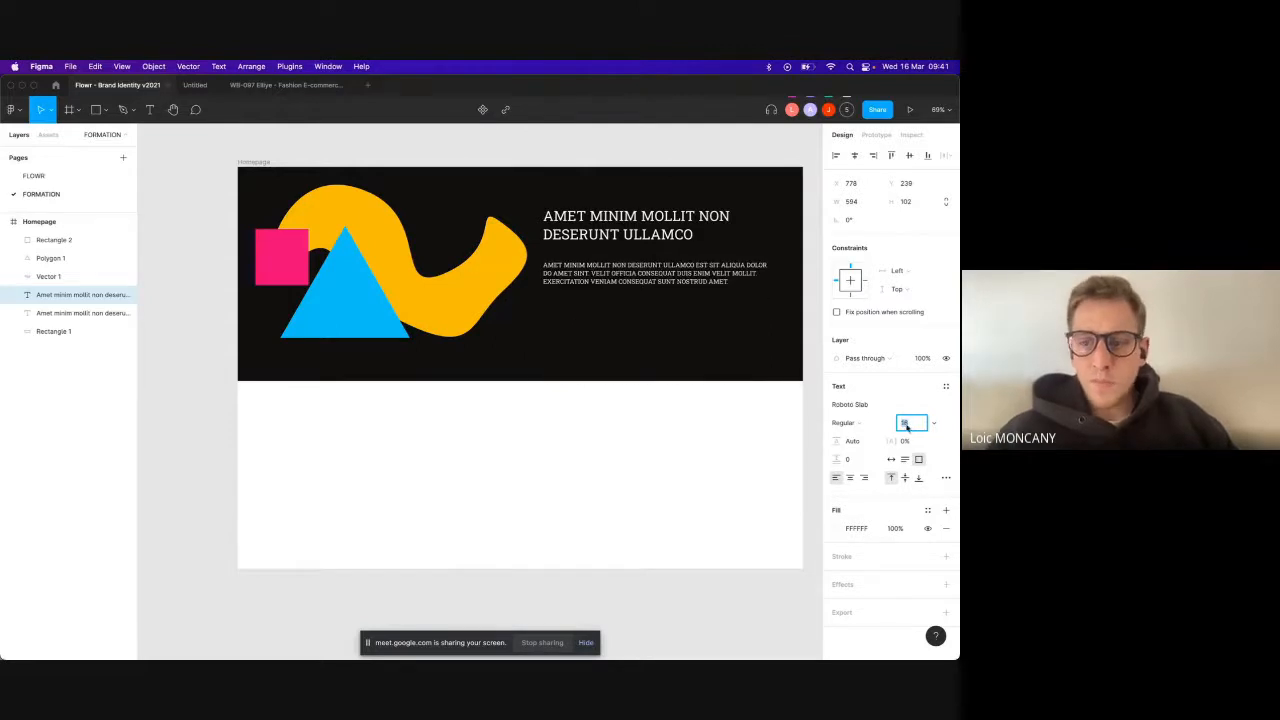
Step: Change the lower paragraph's font to Roboto
{"action": "left_click", "coordinate": [873, 405]}
{"action": "type", "text": "R"}
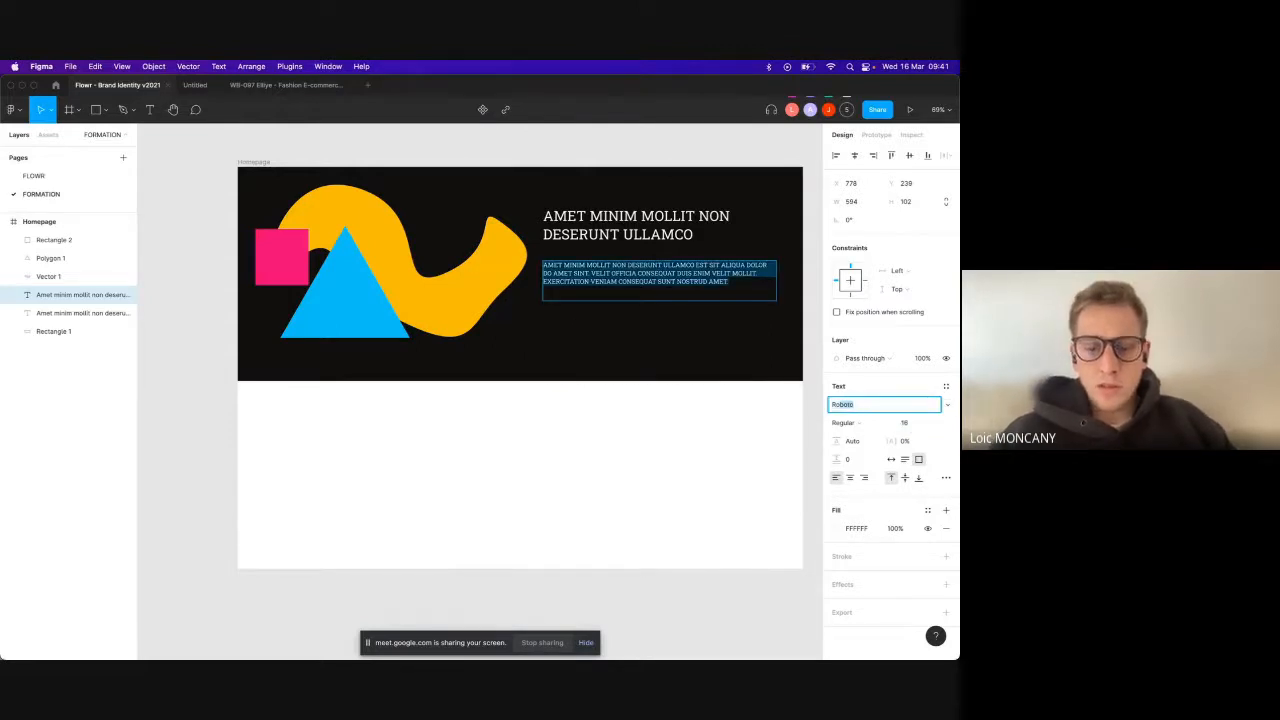
{"action": "key", "text": "Return"}
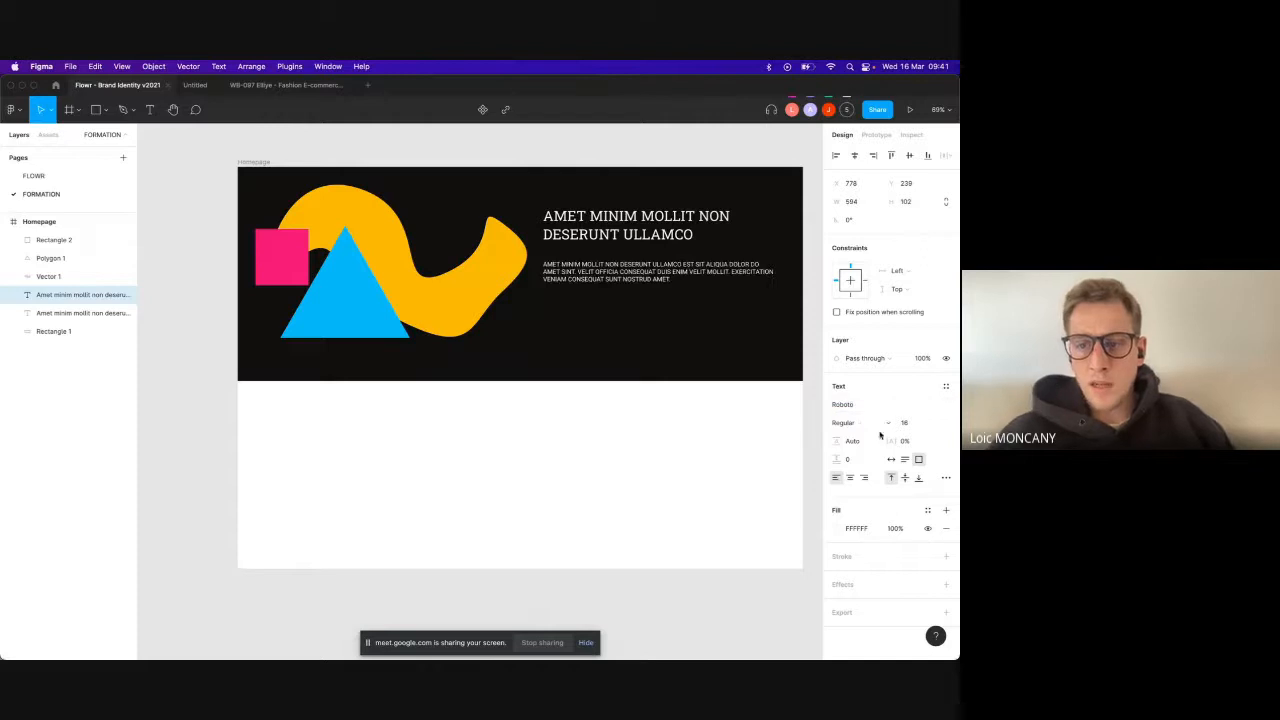
Step: Try centre, right and justified alignment on the lower paragraph in the type settings, and return it to left alignment
{"action": "left_click", "coordinate": [945, 476]}
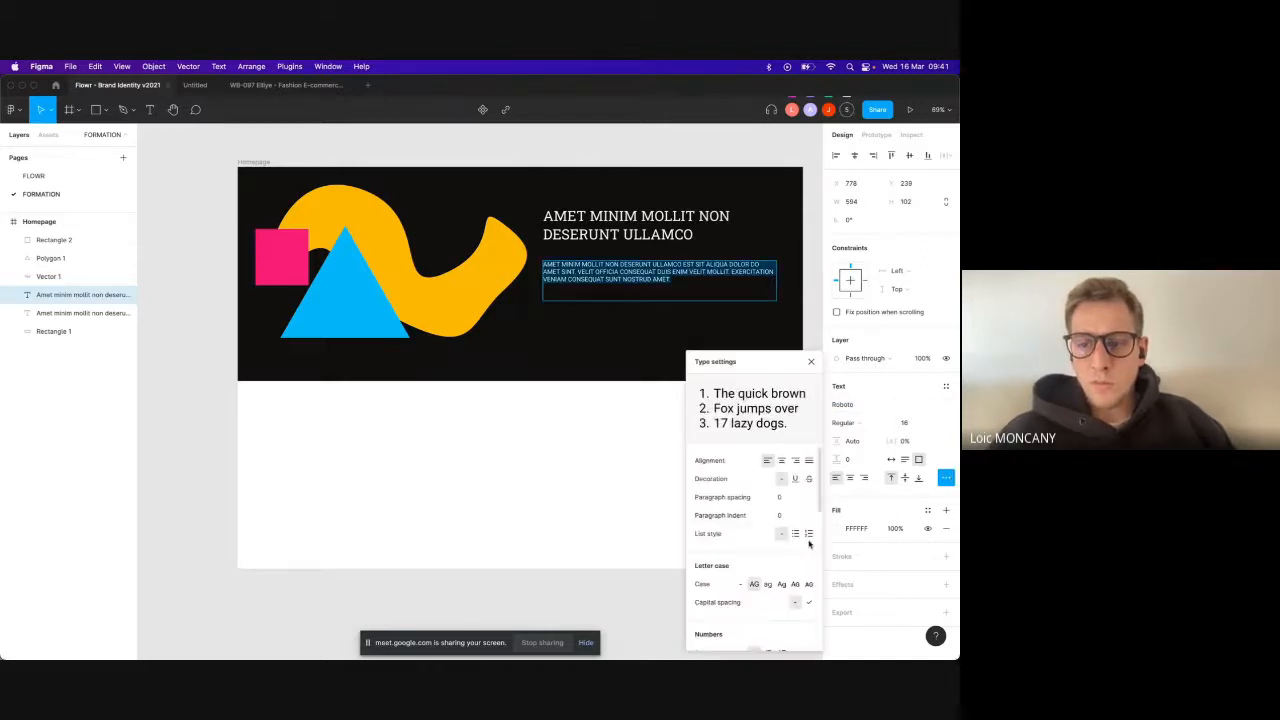
{"action": "left_click", "coordinate": [811, 361]}
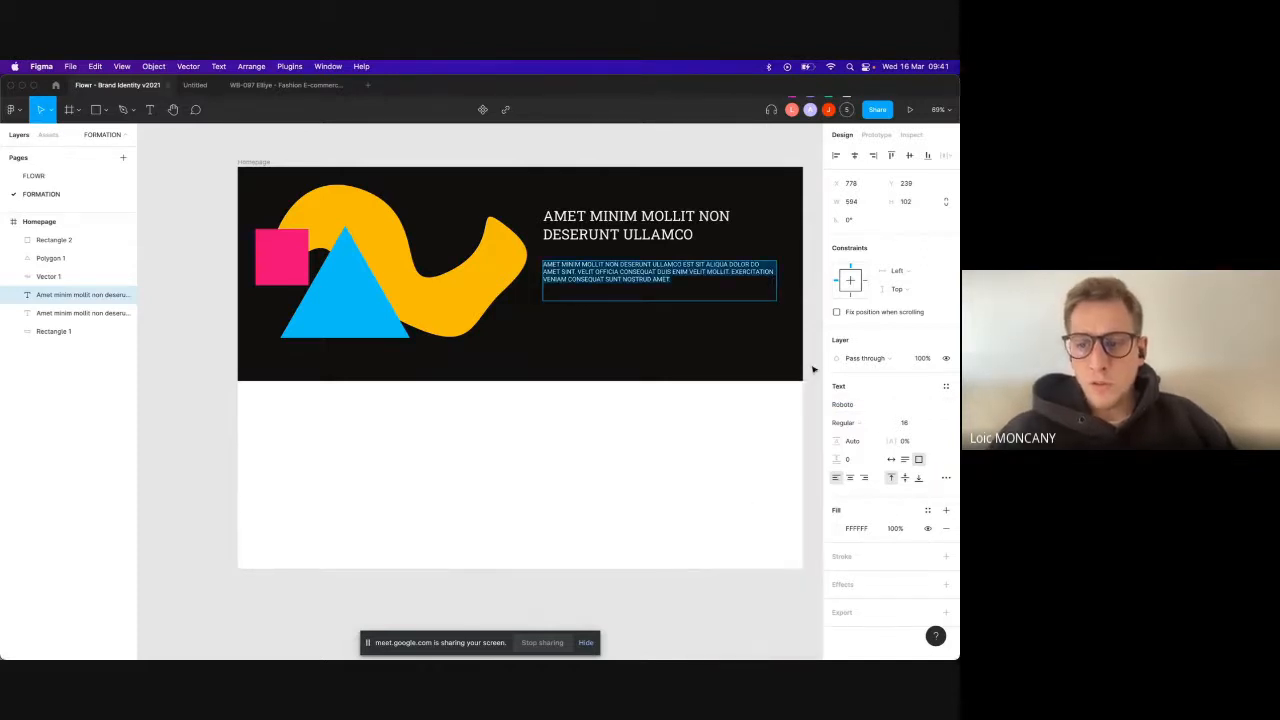
{"action": "left_click", "coordinate": [945, 477]}
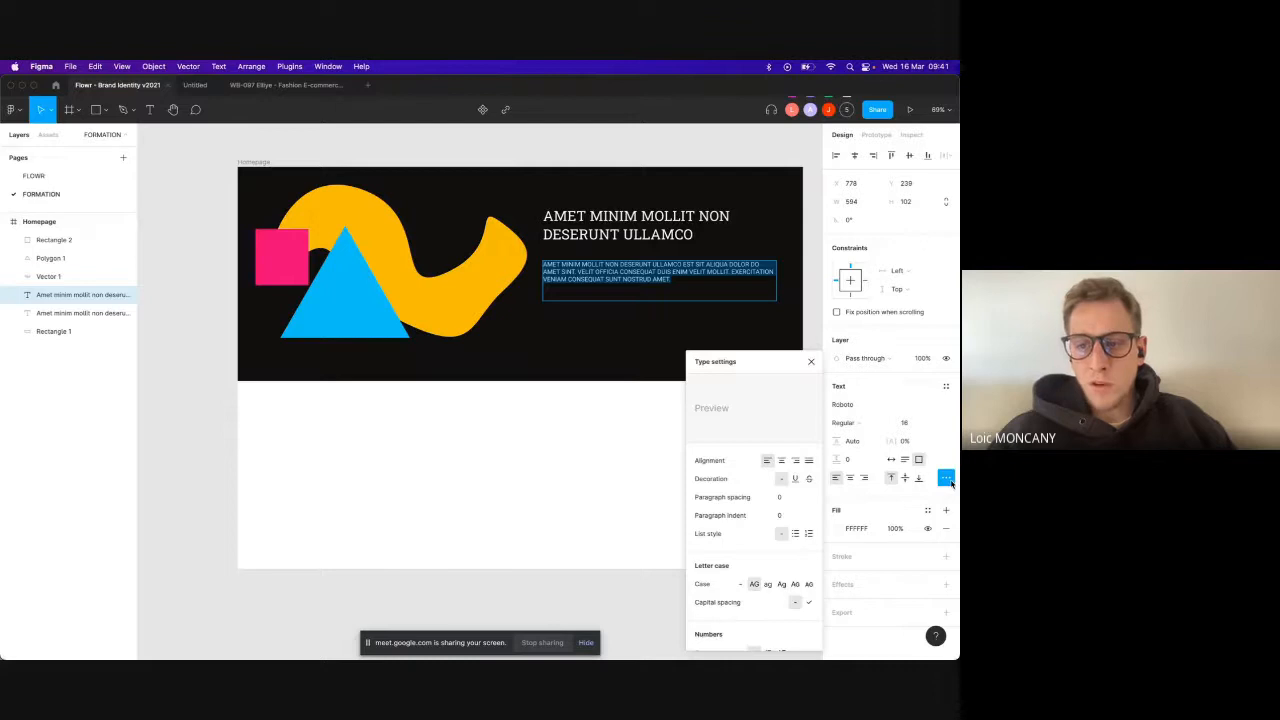
{"action": "left_click", "coordinate": [782, 460]}
{"action": "left_click", "coordinate": [795, 460]}
{"action": "left_click", "coordinate": [808, 460]}
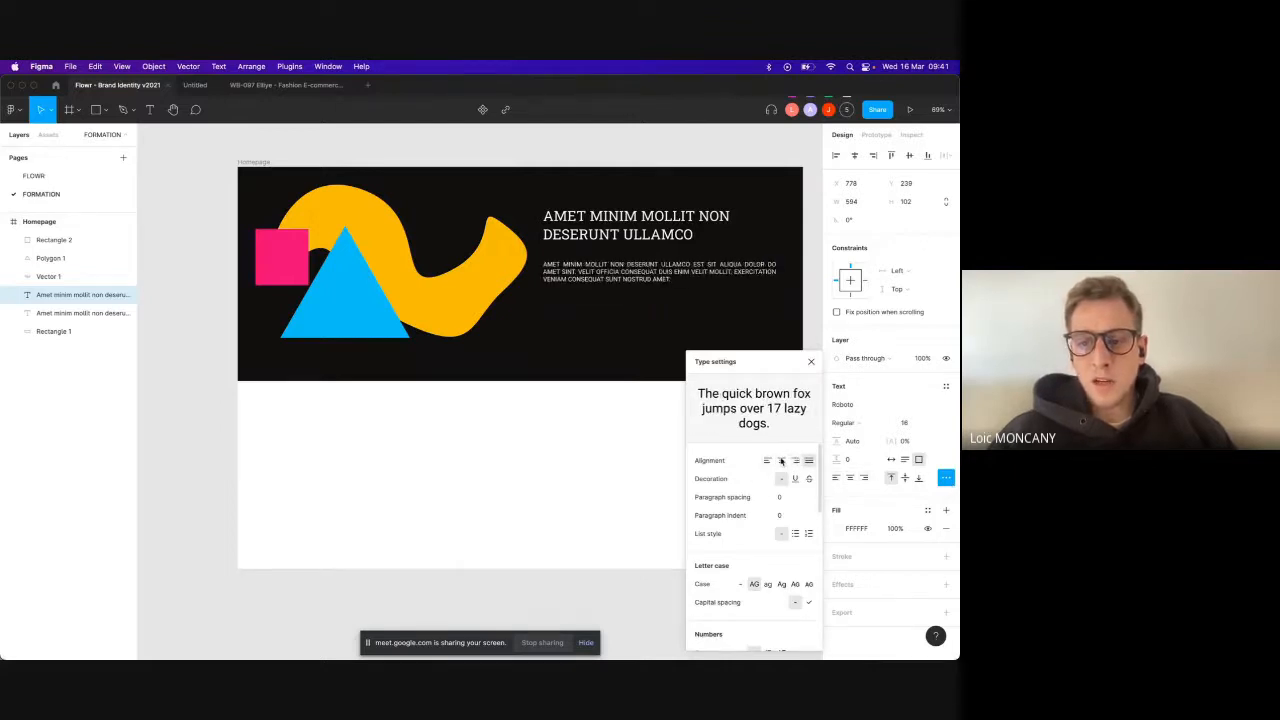
{"action": "left_click", "coordinate": [767, 460]}
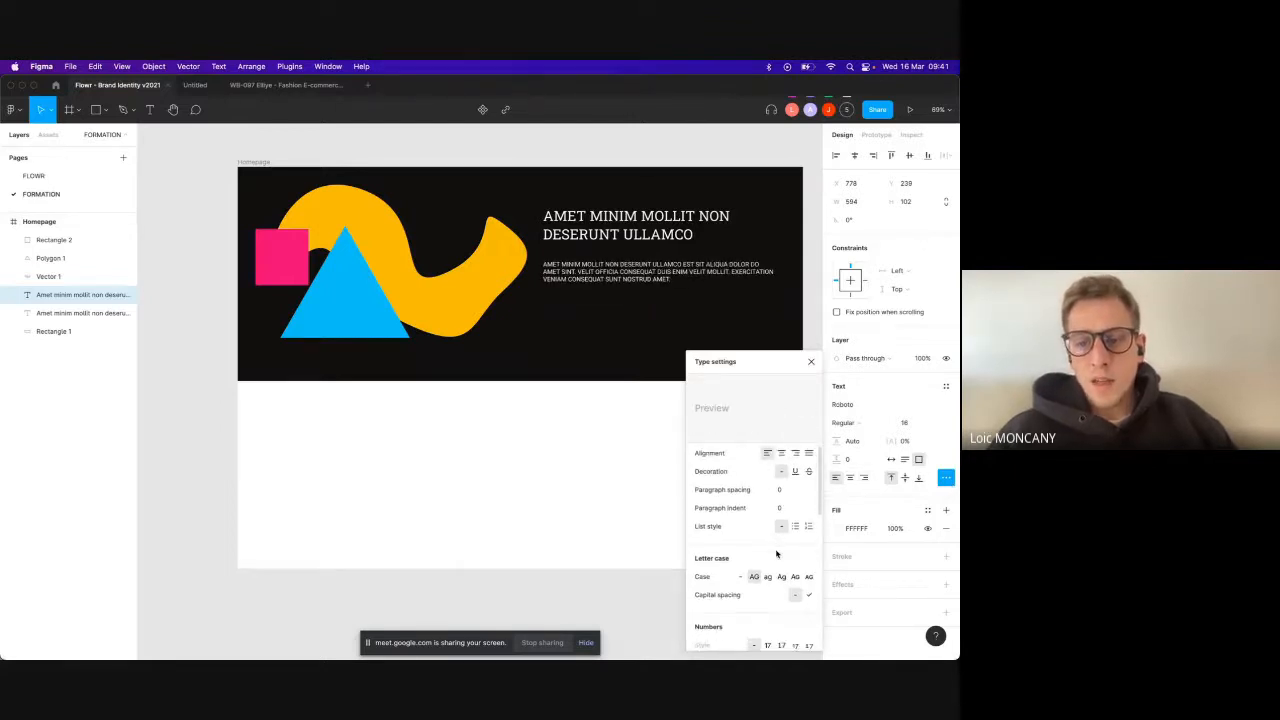
Step: Try the title case and small caps options on the lower paragraph and set its letter case to lowercase
{"action": "scroll", "coordinate": [777, 553], "scroll_direction": "down", "scroll_amount": 2}
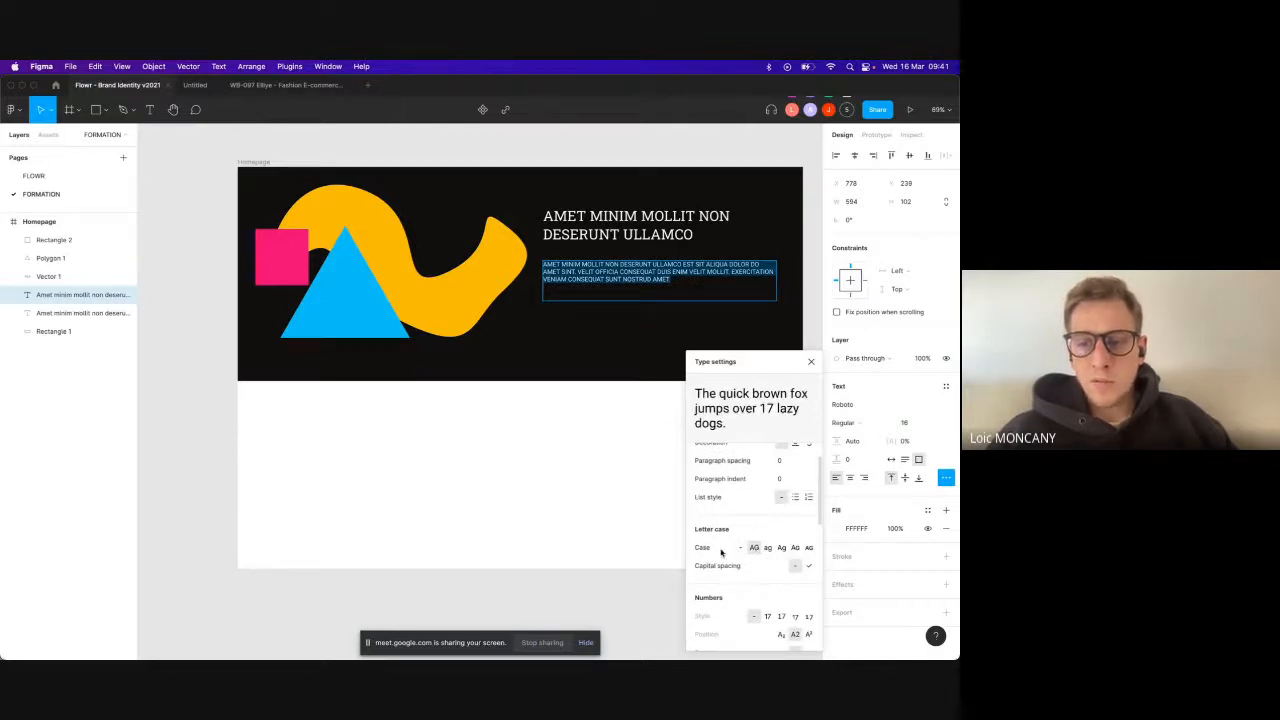
{"action": "left_click", "coordinate": [768, 547]}
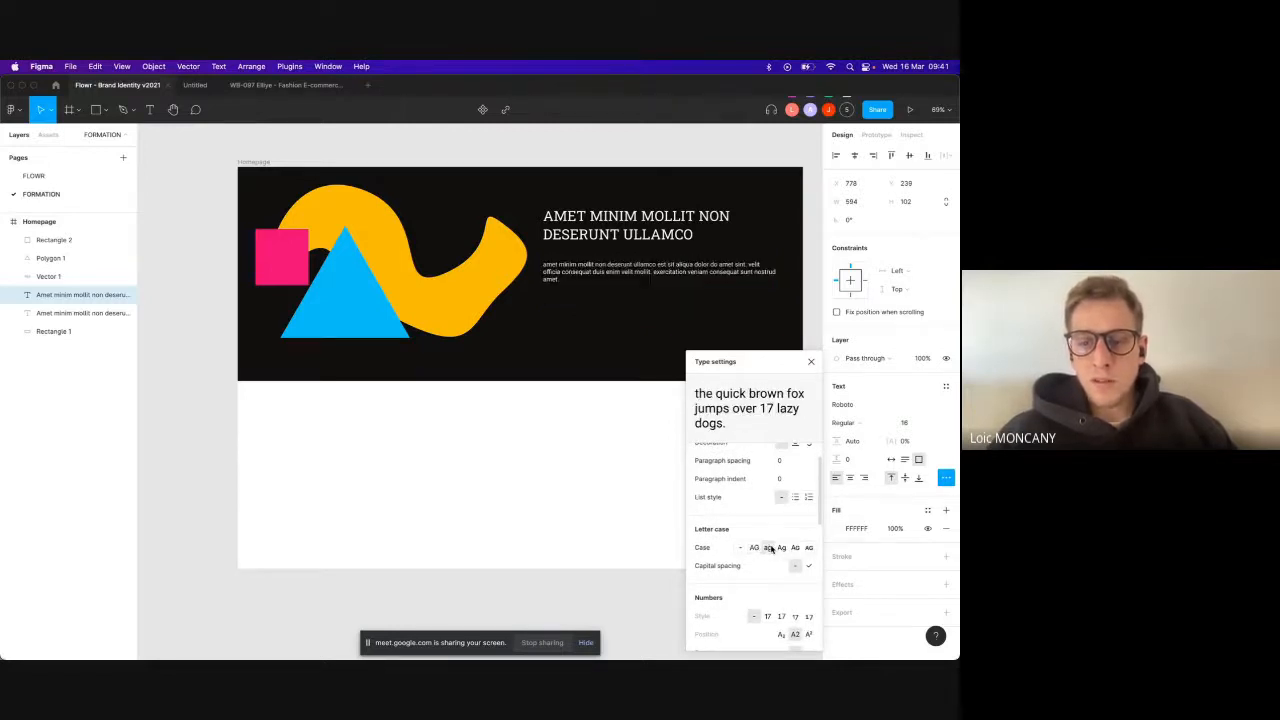
{"action": "left_click", "coordinate": [781, 547]}
{"action": "left_click", "coordinate": [793, 547]}
{"action": "left_click", "coordinate": [768, 547]}
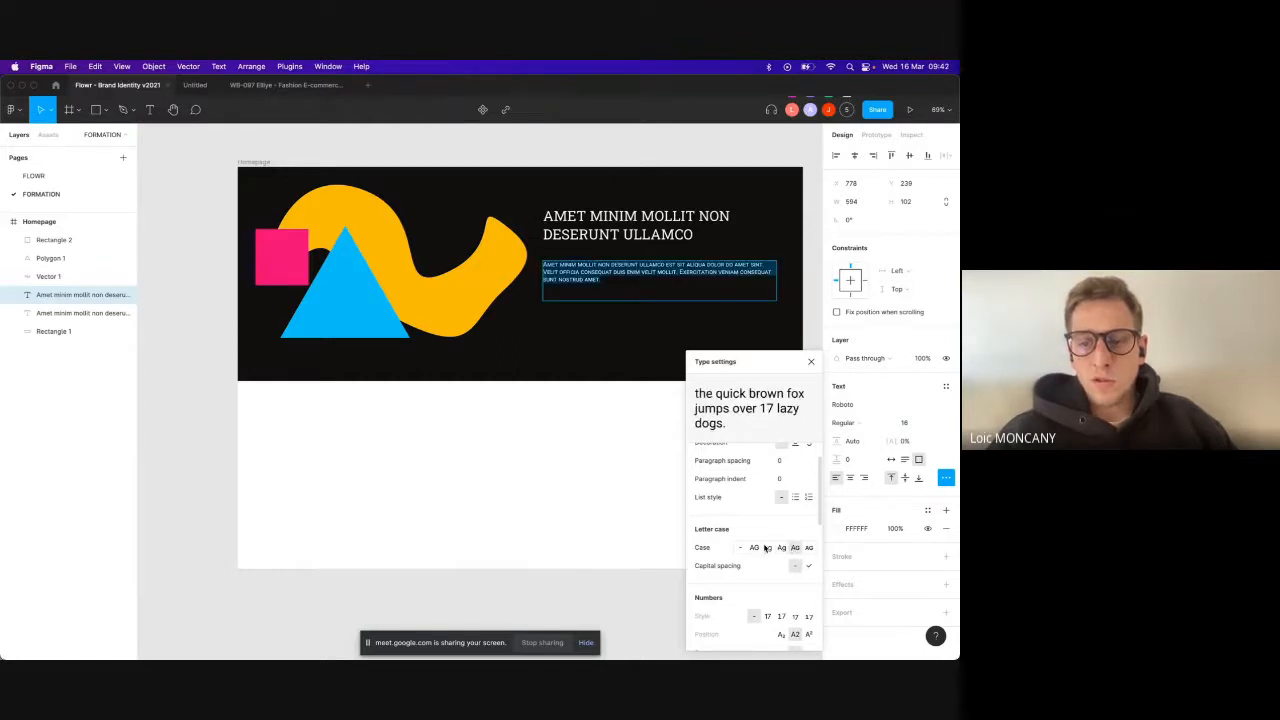
Step: Close the type settings and set the lower paragraph's line height to 151.2%
{"action": "scroll", "coordinate": [771, 563], "scroll_direction": "down", "scroll_amount": 1}
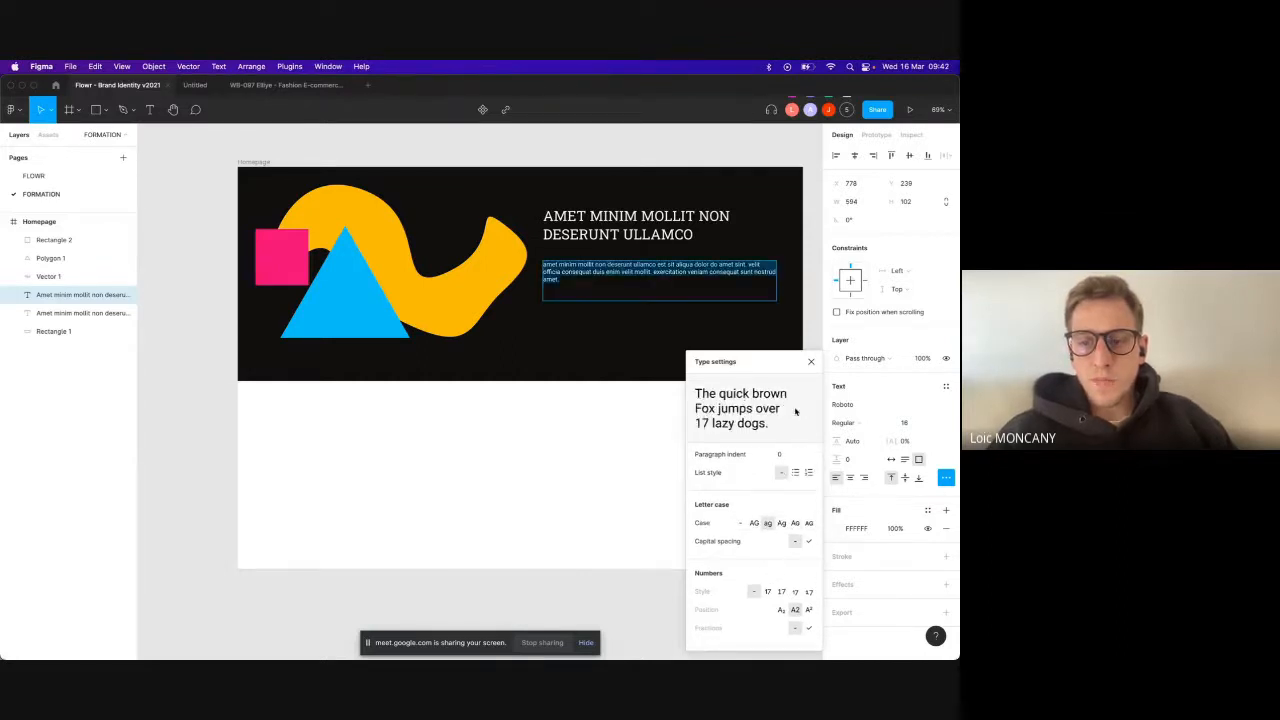
{"action": "left_click", "coordinate": [811, 361]}
{"action": "mouse_move", "coordinate": [837, 441]}
{"action": "left_mouse_down"}
{"action": "mouse_move", "coordinate": [914, 435]}
{"action": "mouse_move", "coordinate": [846, 444]}
{"action": "left_mouse_up"}
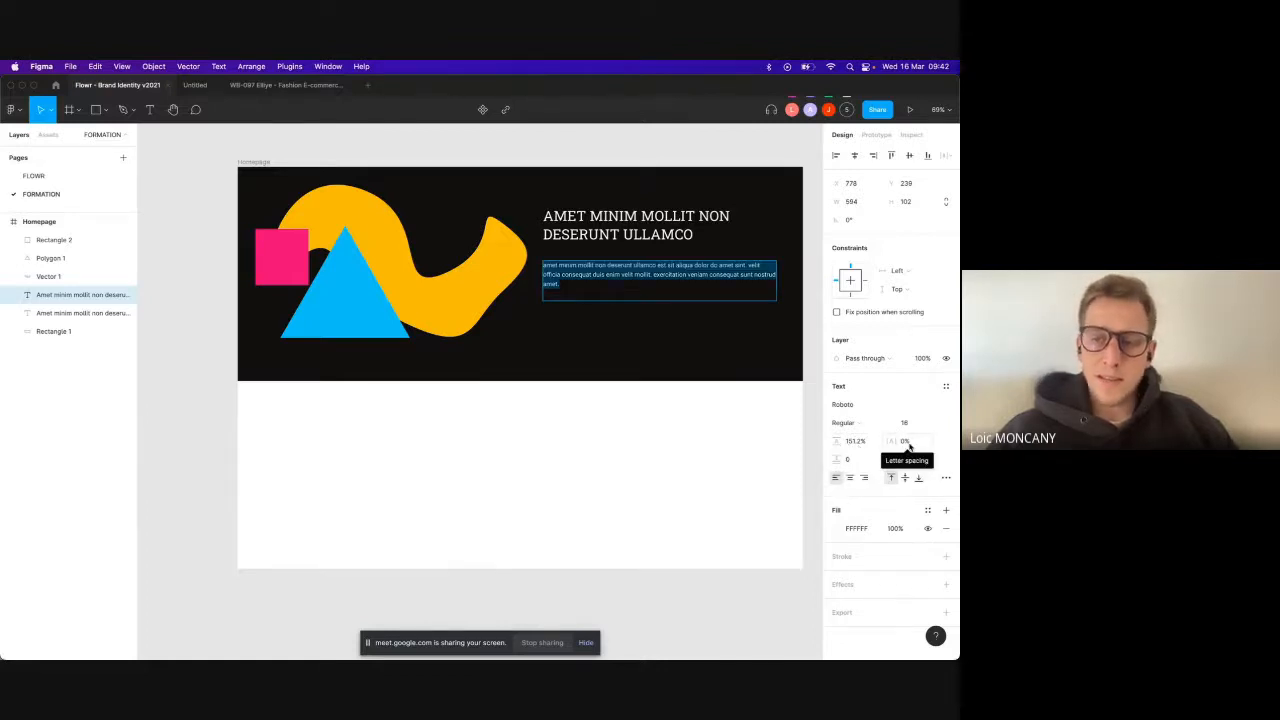
Step: Save the lower paragraph's text properties as a new text style named paragraph
{"action": "left_click", "coordinate": [946, 386]}
{"action": "left_click", "coordinate": [941, 406]}
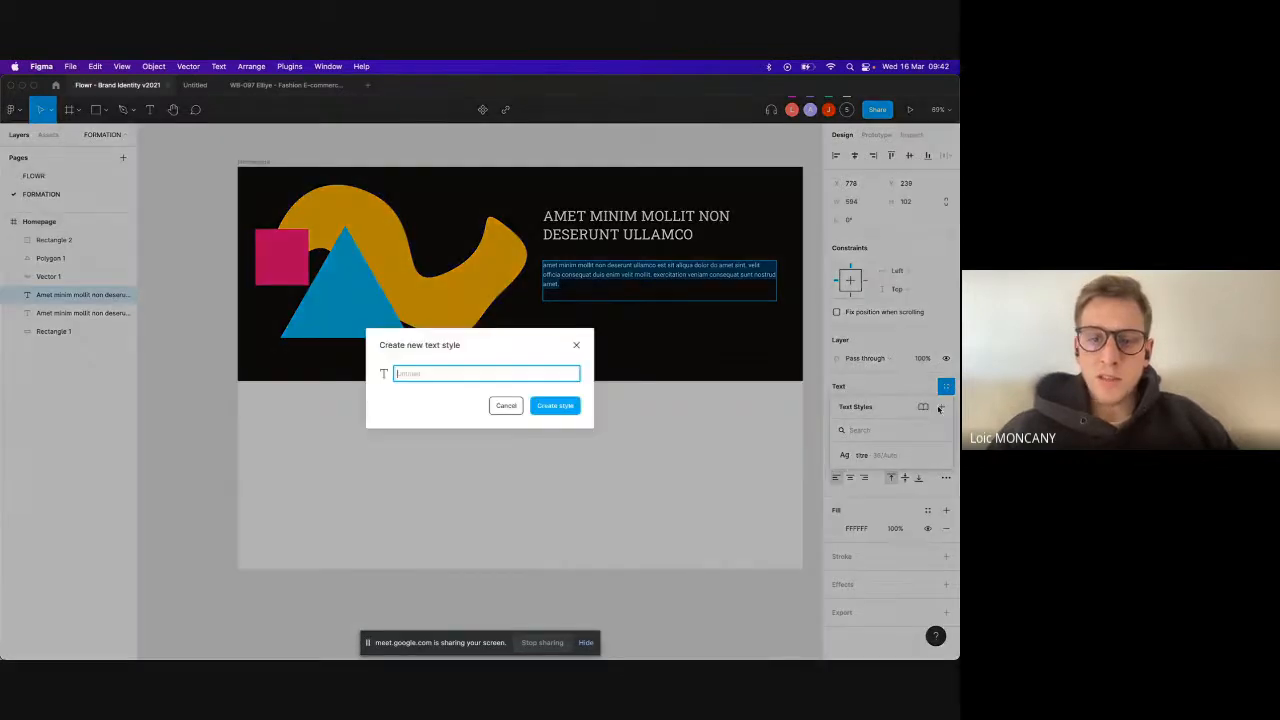
{"action": "type", "text": "paragraph"}
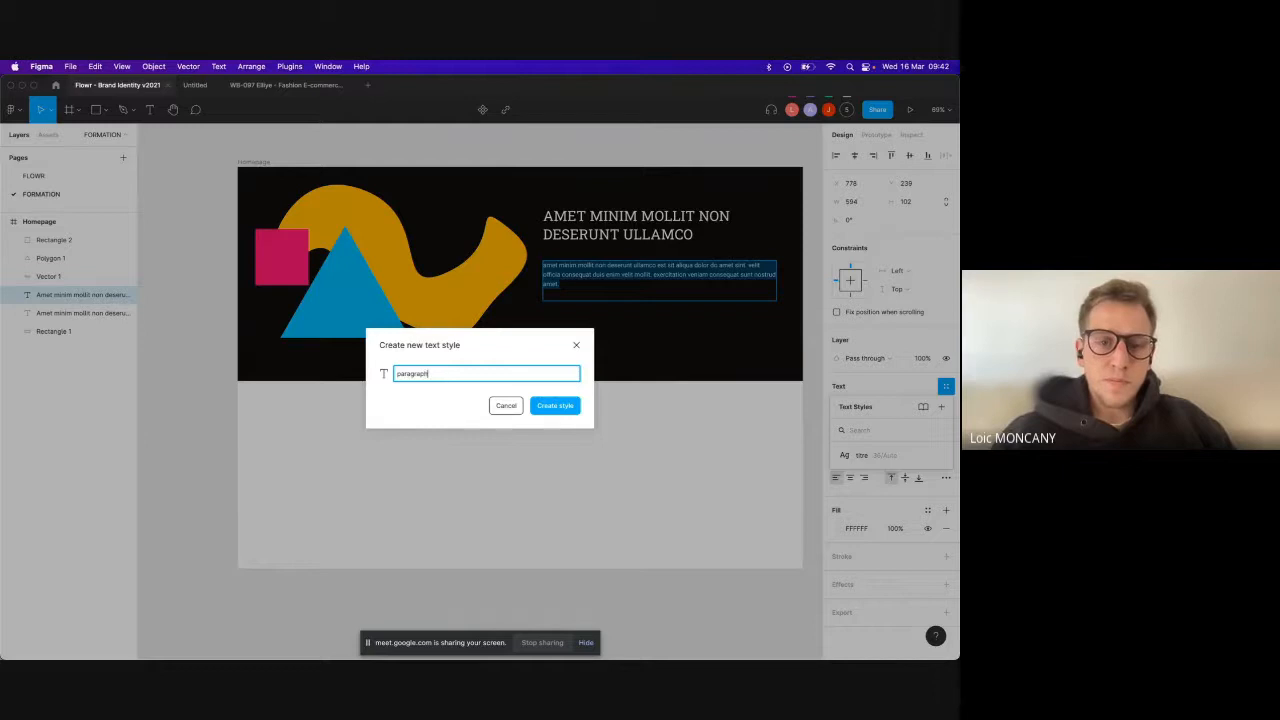
{"action": "key", "text": "Return"}
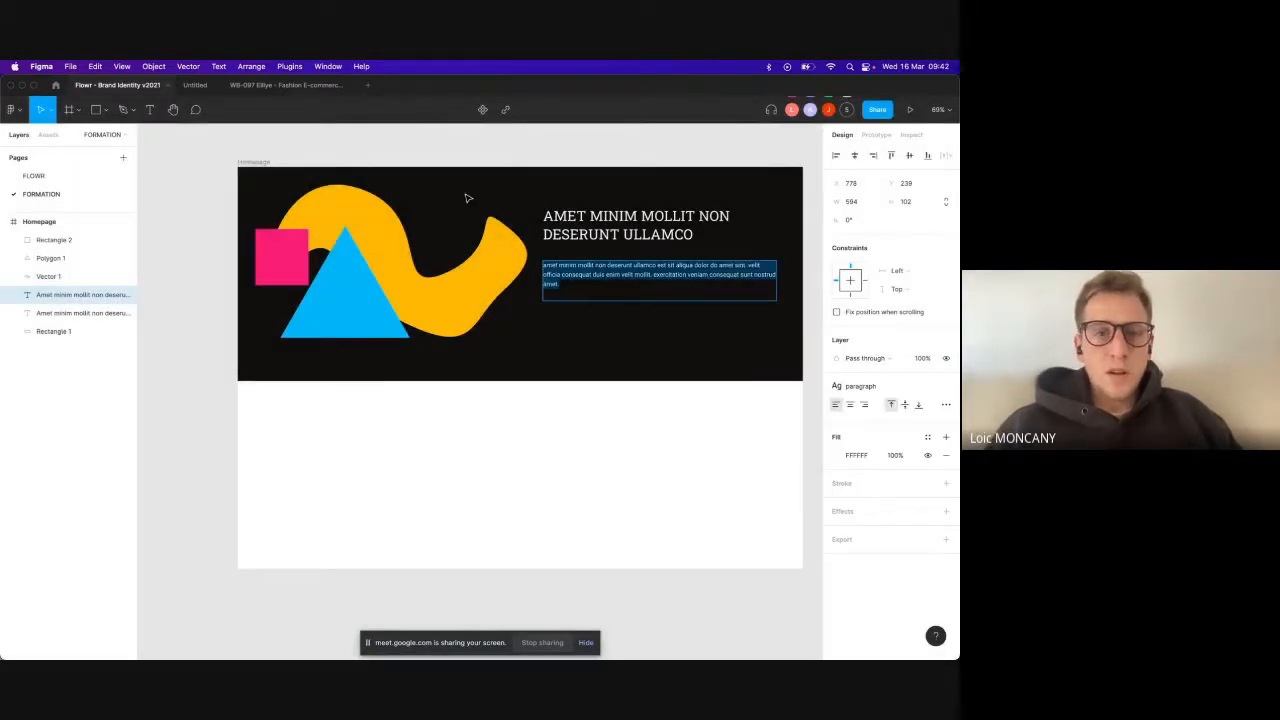
{"action": "key", "text": "Escape"}
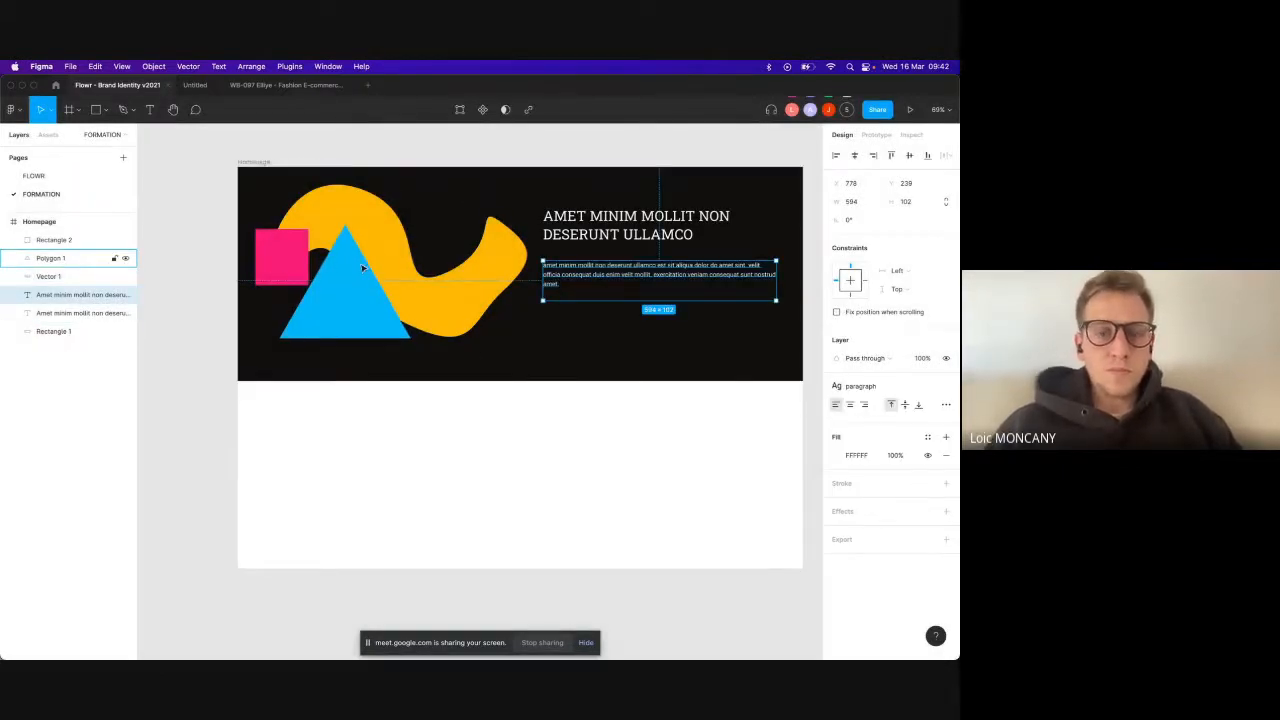
Step: Select the three shapes, both texts and the black background rectangle, and group them
{"action": "left_click", "coordinate": [353, 212]}
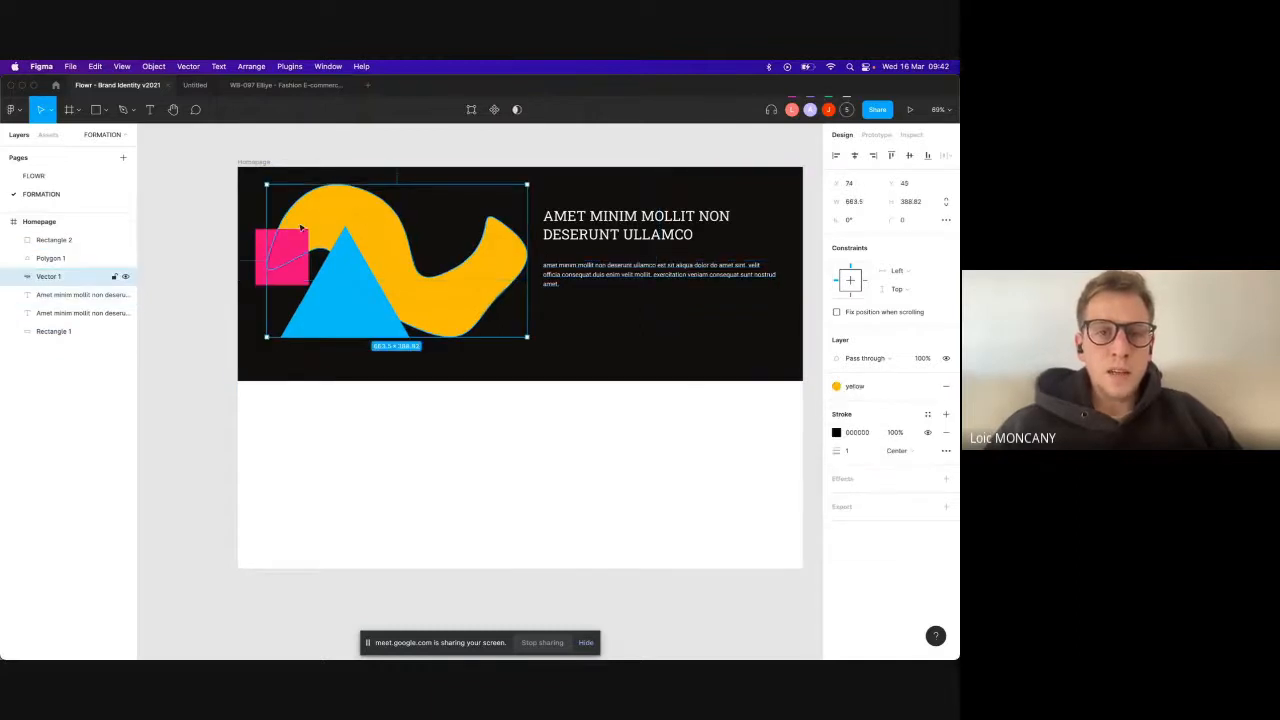
{"action": "left_click", "coordinate": [260, 250], "text": "shift"}
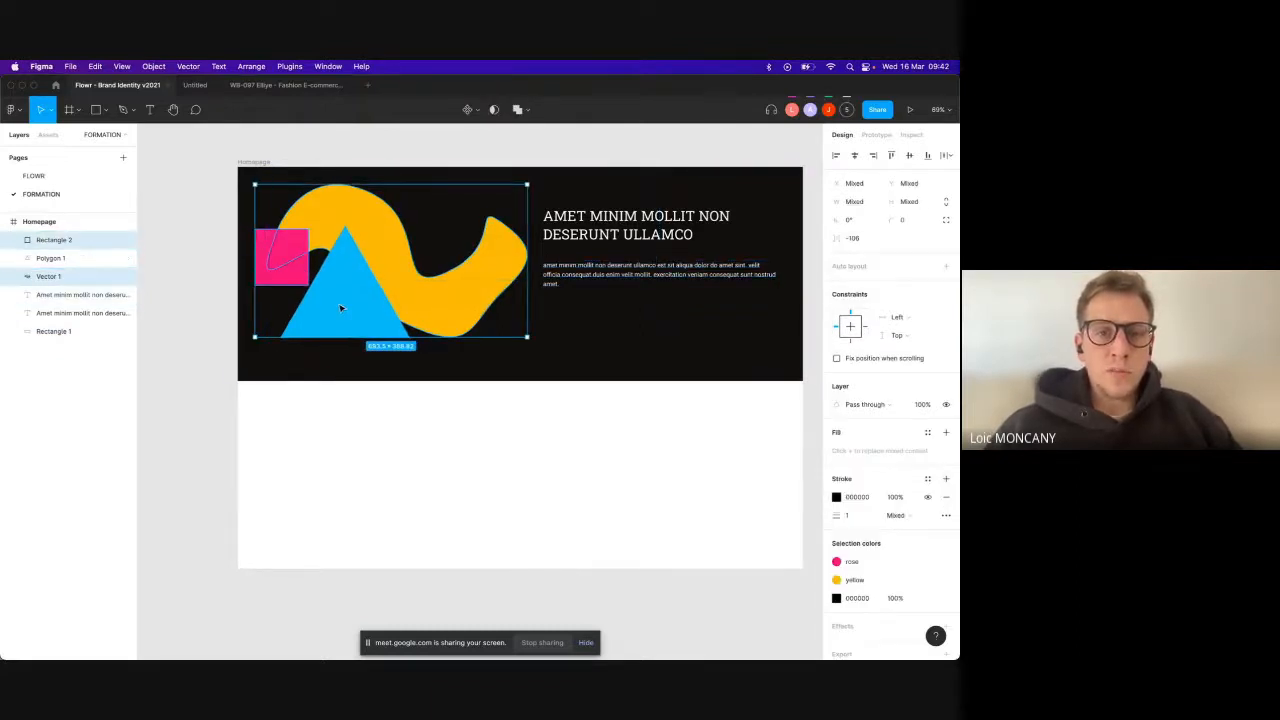
{"action": "left_click", "coordinate": [338, 304], "text": "shift"}
{"action": "left_click", "coordinate": [598, 216], "text": "shift"}
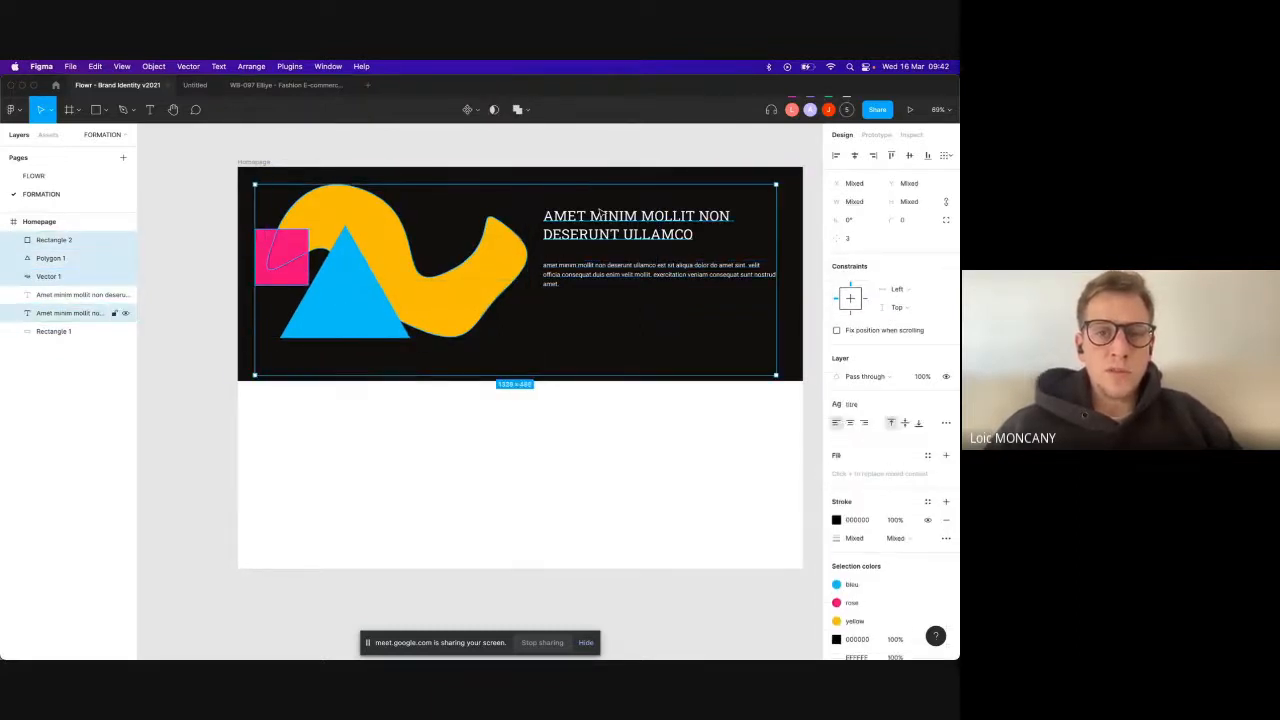
{"action": "left_click", "coordinate": [619, 276], "text": "shift"}
{"action": "left_click", "coordinate": [634, 177], "text": "shift"}
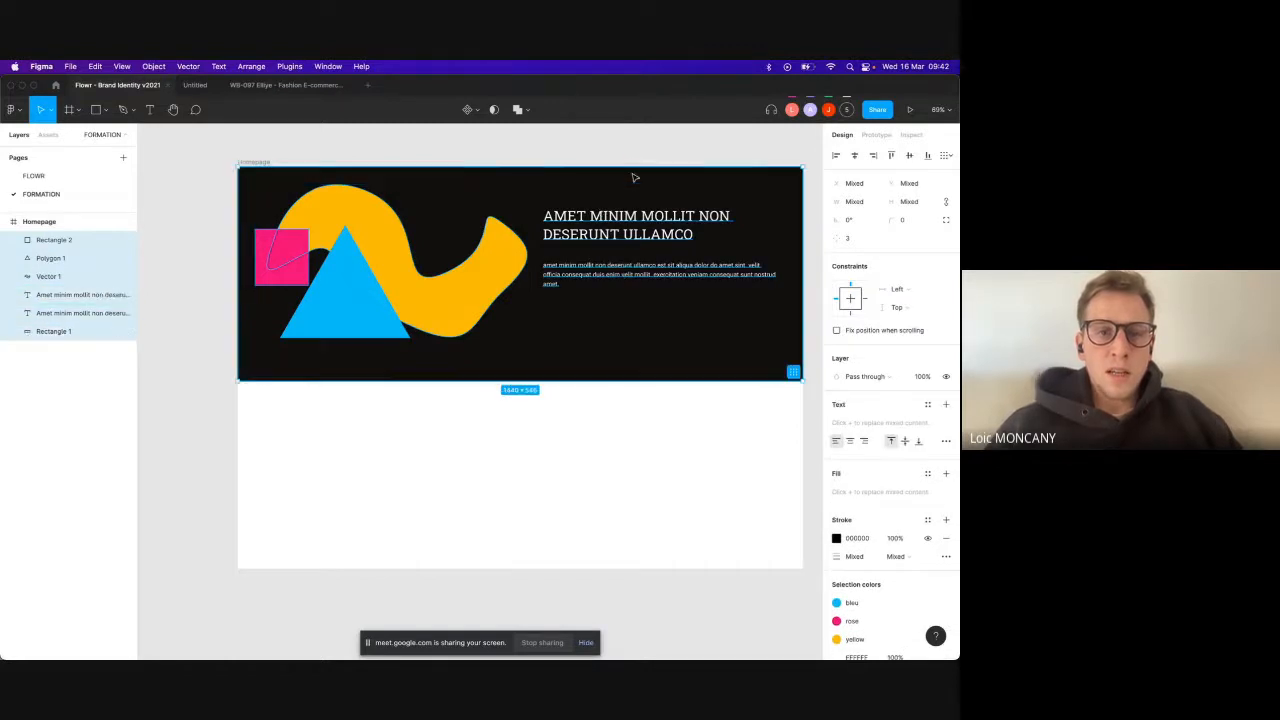
{"action": "right_click", "coordinate": [366, 240]}
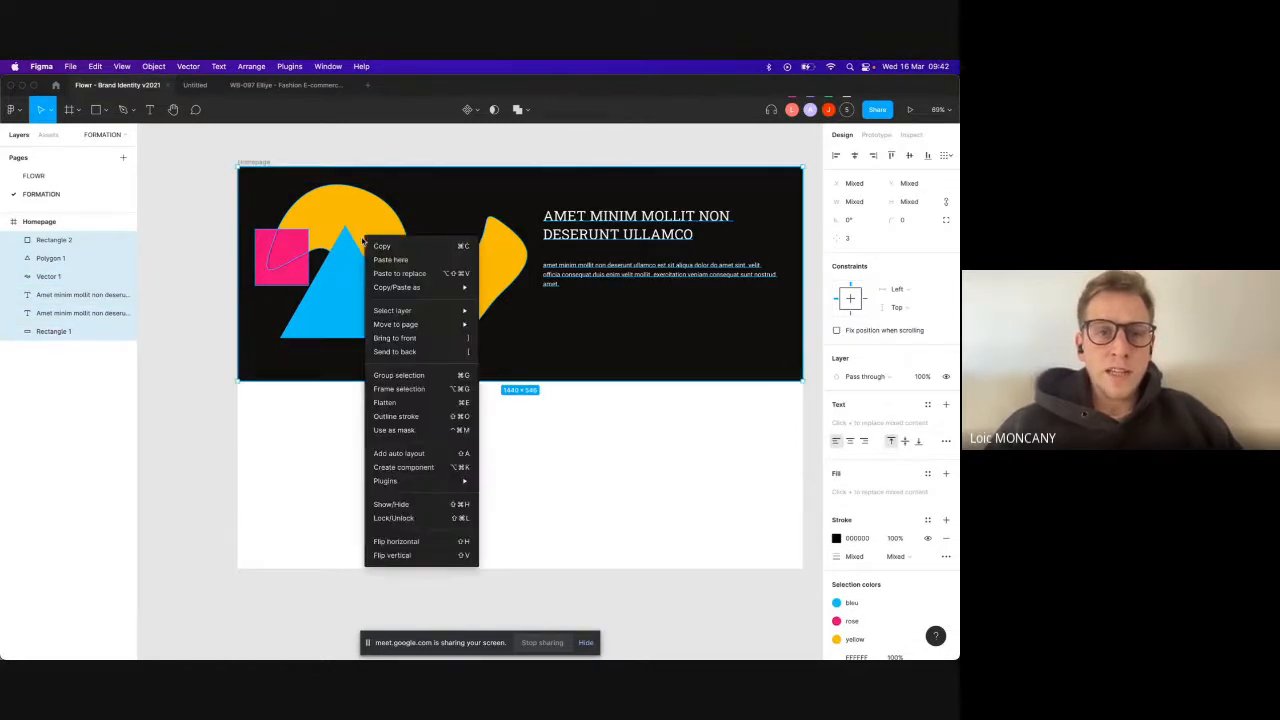
{"action": "left_click", "coordinate": [419, 374]}
{"action": "mouse_move", "coordinate": [454, 251]}
{"action": "left_mouse_down"}
{"action": "mouse_move", "coordinate": [319, 251]}
{"action": "mouse_move", "coordinate": [501, 251]}
{"action": "mouse_move", "coordinate": [420, 366]}
{"action": "mouse_move", "coordinate": [470, 280]}
{"action": "mouse_move", "coordinate": [444, 260]}
{"action": "mouse_move", "coordinate": [464, 254]}
{"action": "left_mouse_up"}
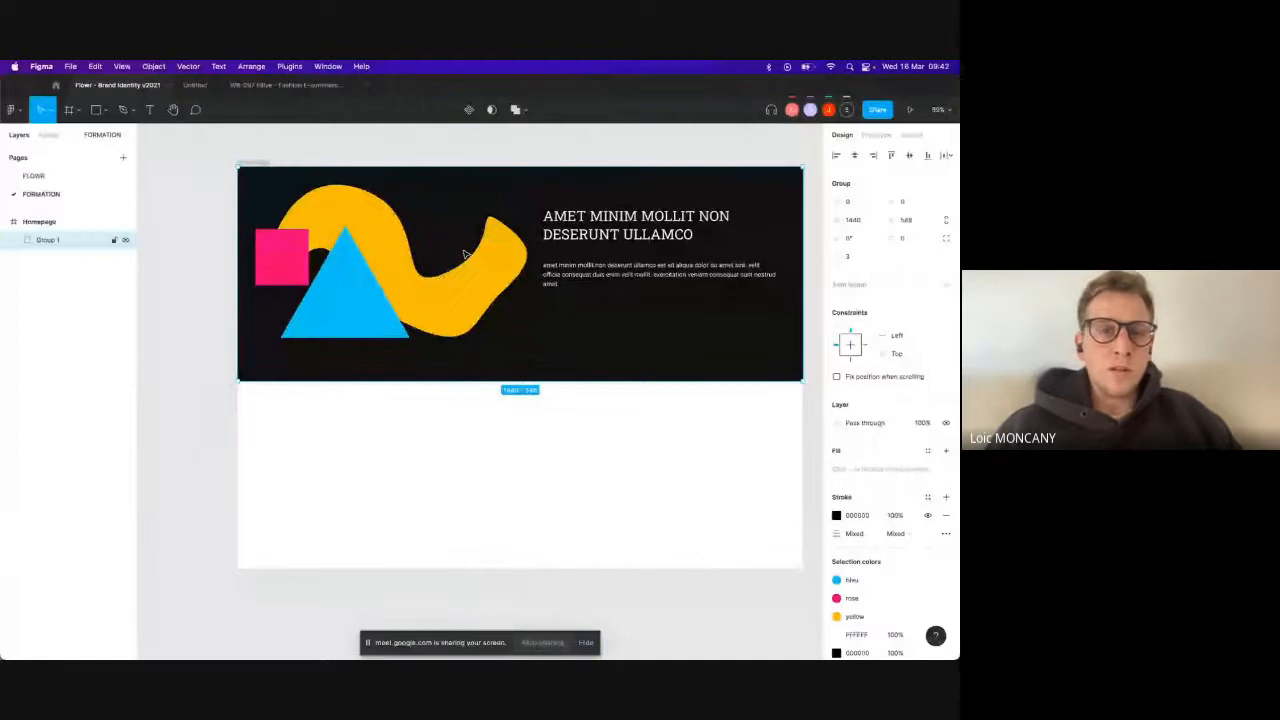
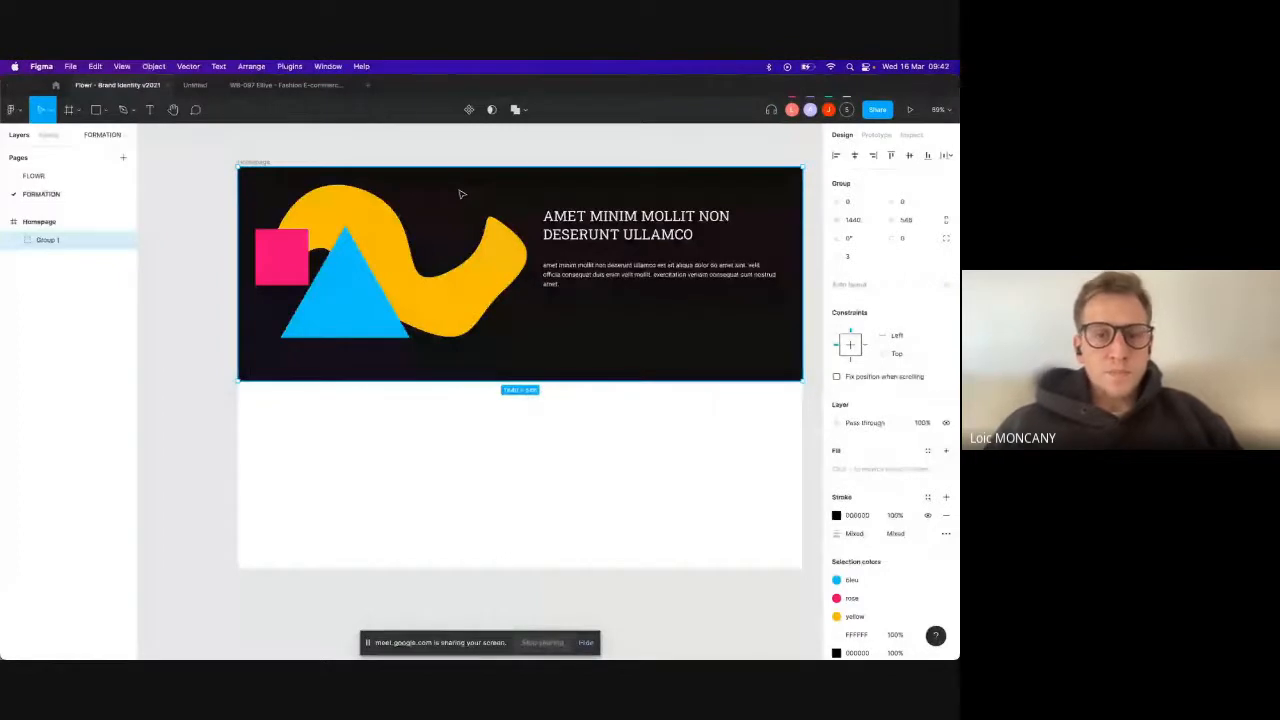
Step: Duplicate the banner group directly below the original and extend the Homepage frame downwards to make room for it
{"action": "key", "text": "super+d"}
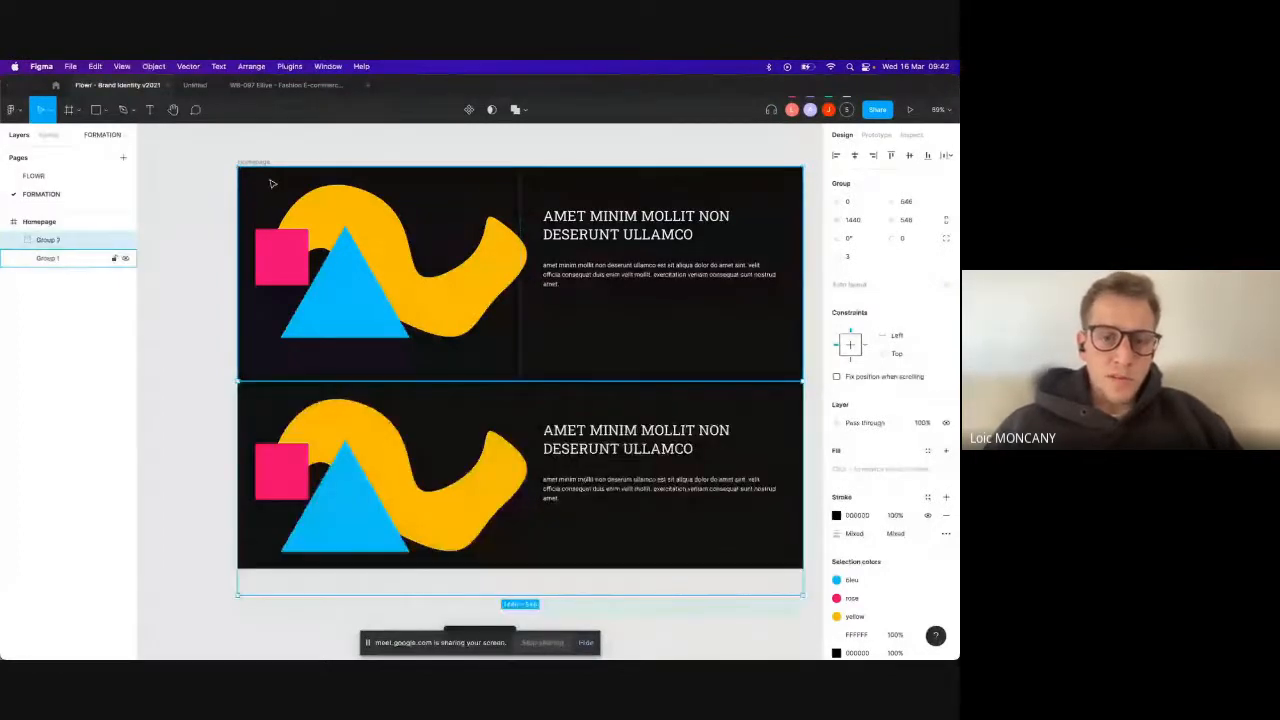
{"action": "left_click", "coordinate": [254, 162]}
{"action": "left_click_drag", "start_coordinate": [517, 566], "coordinate": [515, 658]}
{"action": "scroll", "coordinate": [613, 386], "scroll_direction": "up", "scroll_amount": 1}
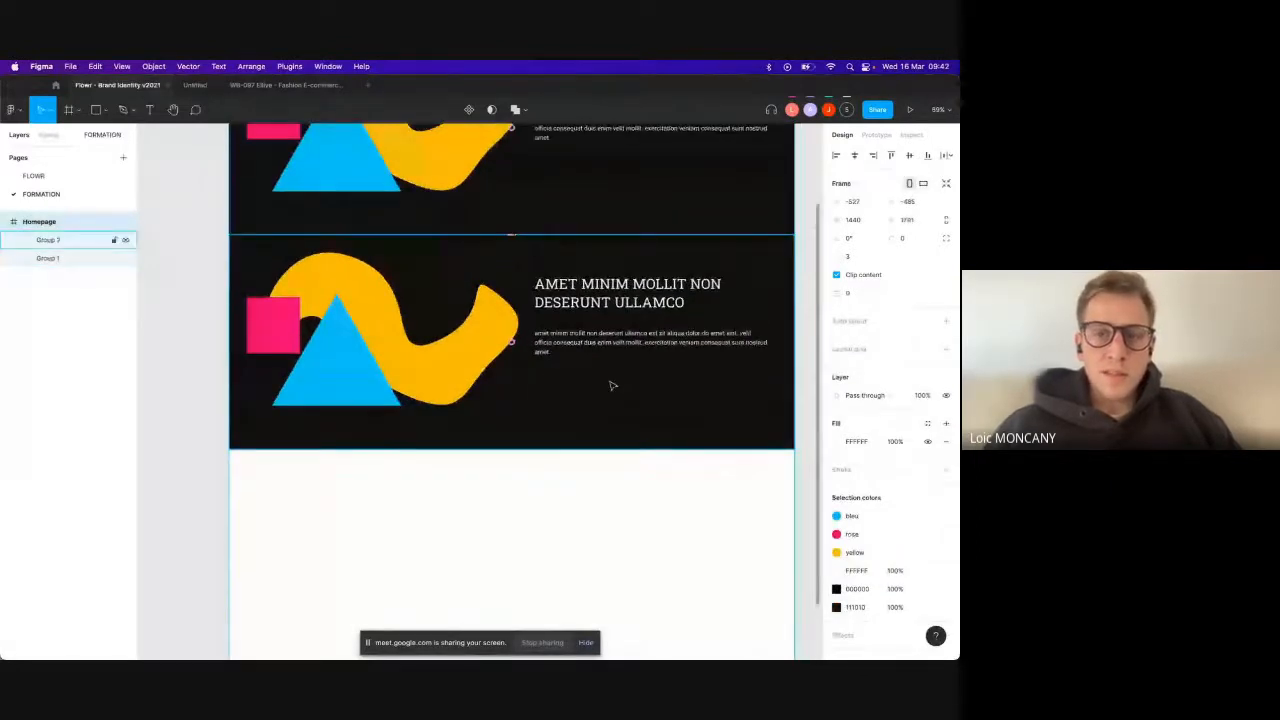
Step: Move the duplicated banner down to Y 623, leaving a gap below the first banner
{"action": "left_click", "coordinate": [617, 361]}
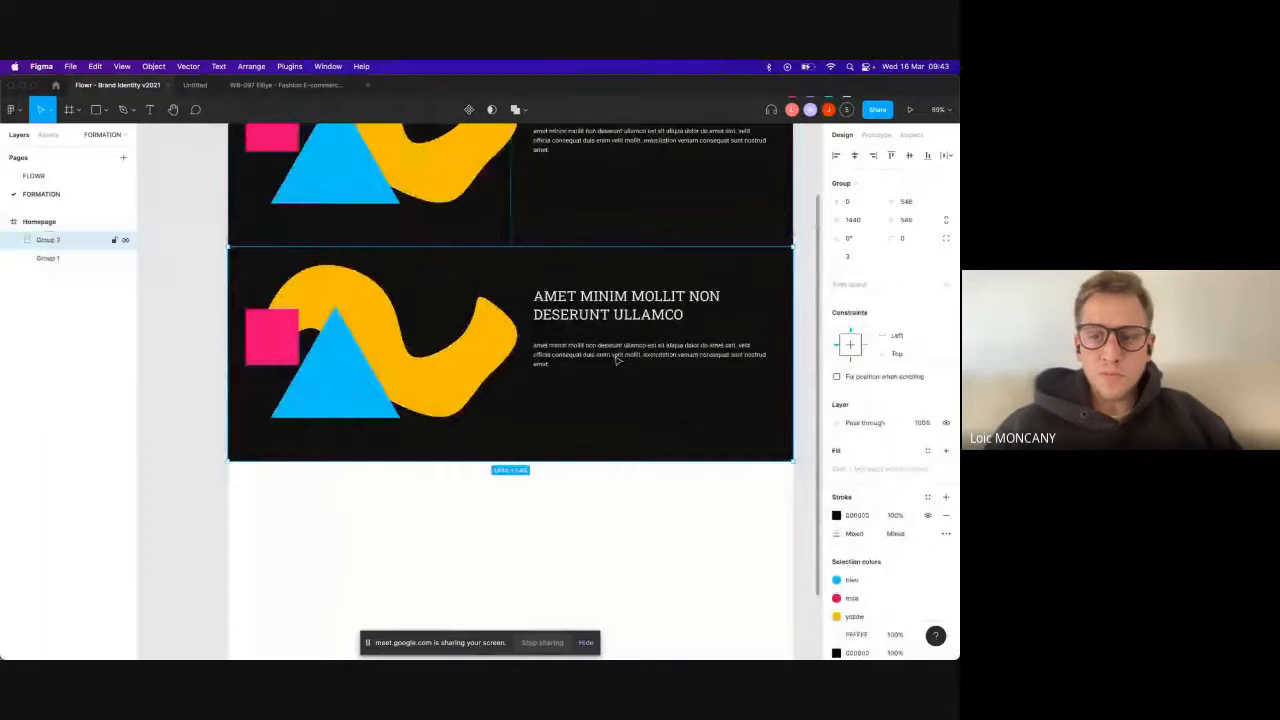
{"action": "left_click_drag", "start_coordinate": [617, 360], "coordinate": [617, 390]}
{"action": "scroll", "coordinate": [741, 390], "scroll_direction": "down", "scroll_amount": 1}
Step: Remove the stroke from the duplicated banner and detach the bleu color style from its selection colors
{"action": "scroll", "coordinate": [867, 463], "scroll_direction": "down", "scroll_amount": 3}
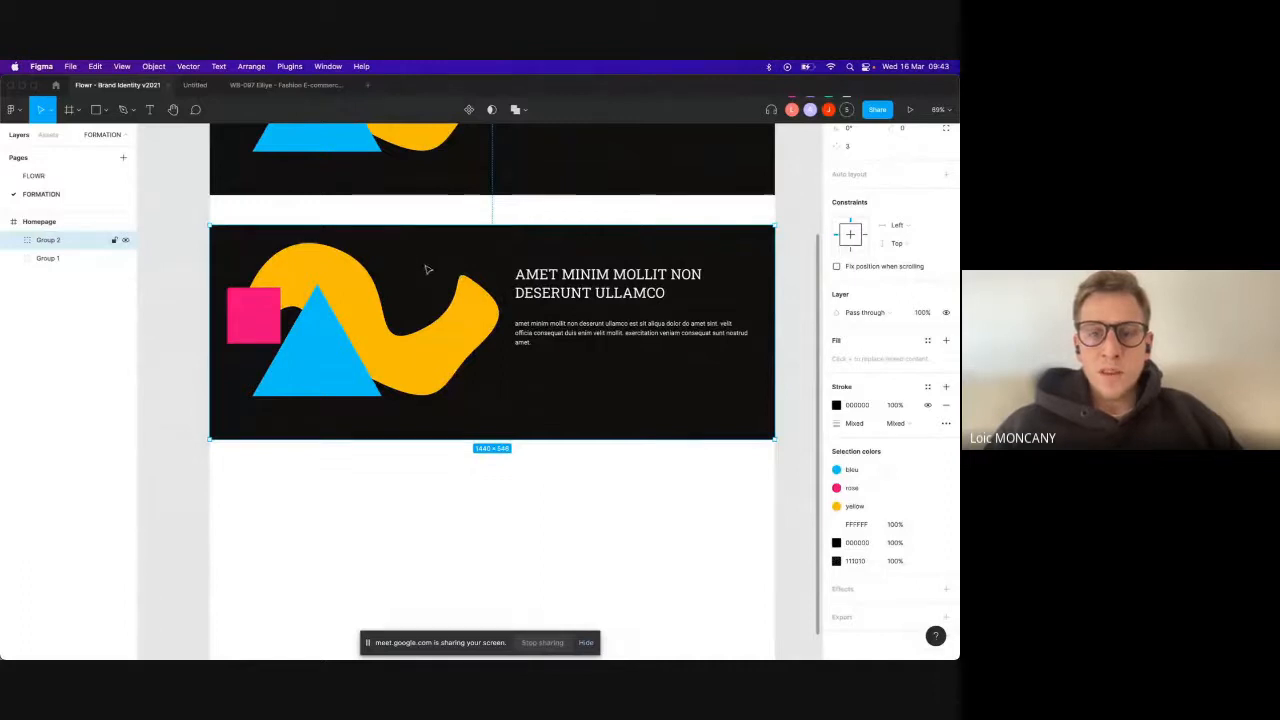
{"action": "left_click", "coordinate": [946, 405]}
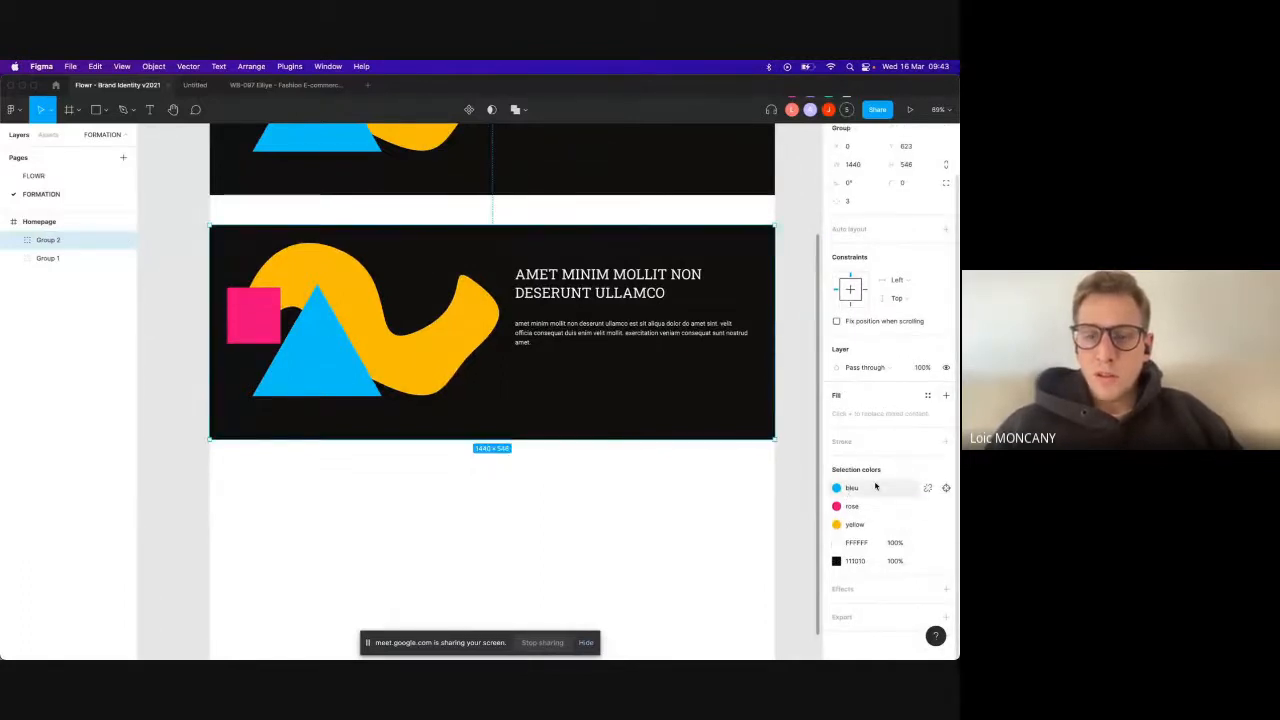
{"action": "left_click", "coordinate": [929, 489]}
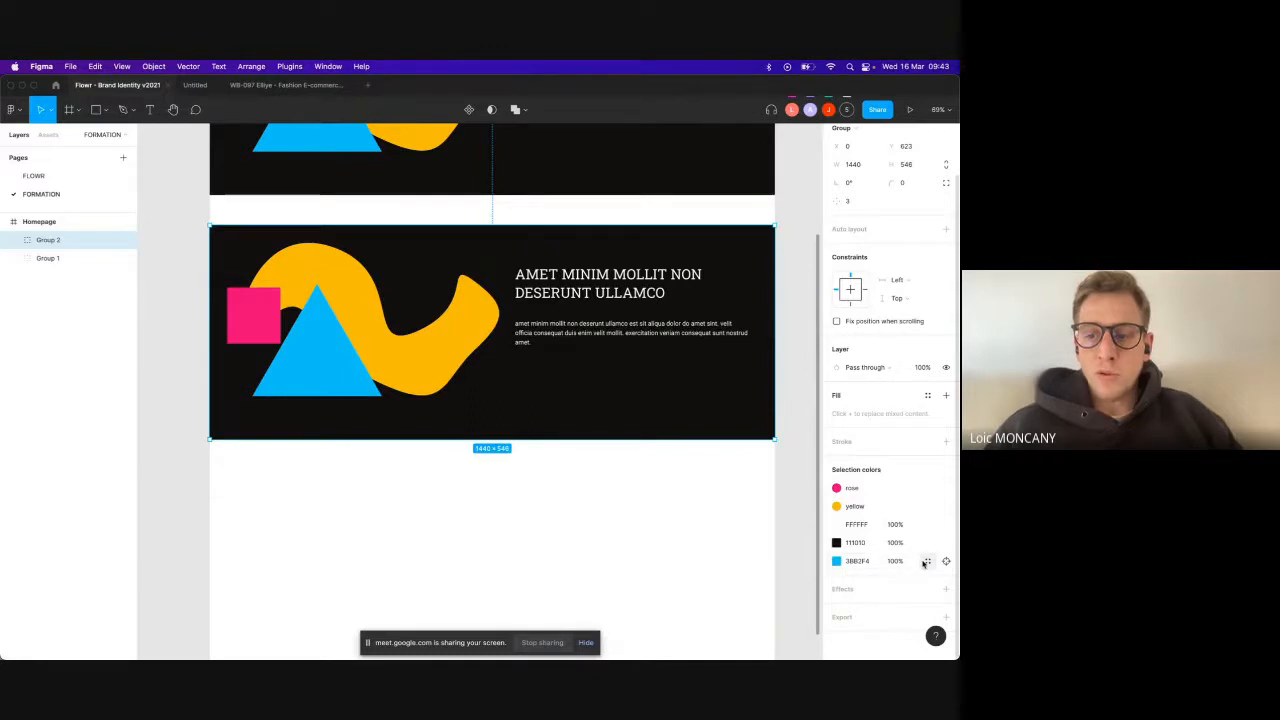
Step: Try the yellow color style on the second banner's detached blue color and undo it
{"action": "left_click", "coordinate": [926, 562]}
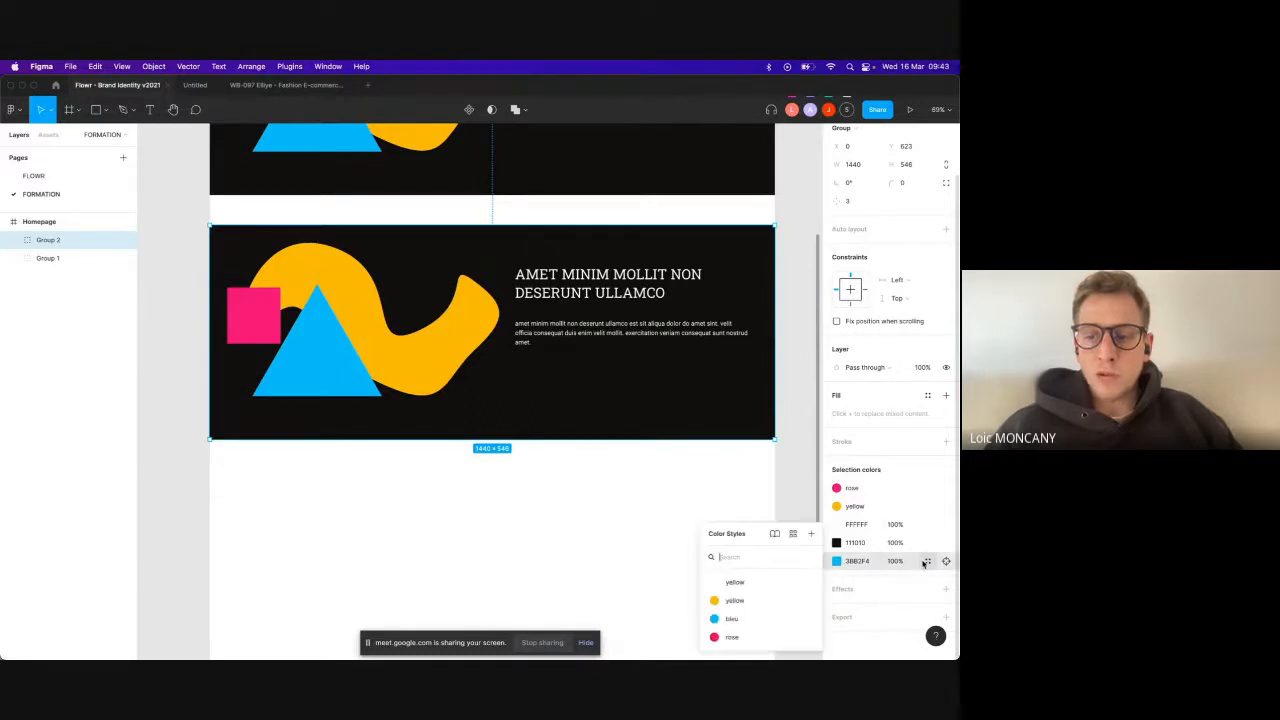
{"action": "left_click", "coordinate": [803, 601]}
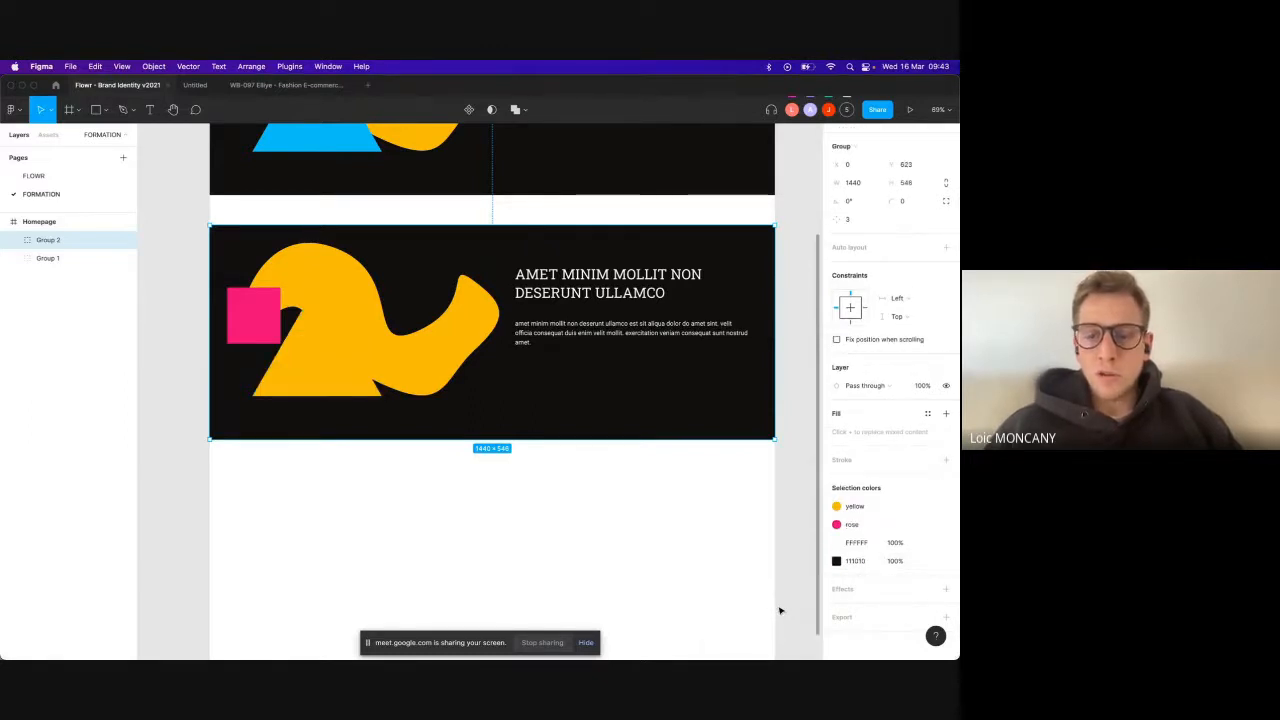
{"action": "key", "text": "super+z"}
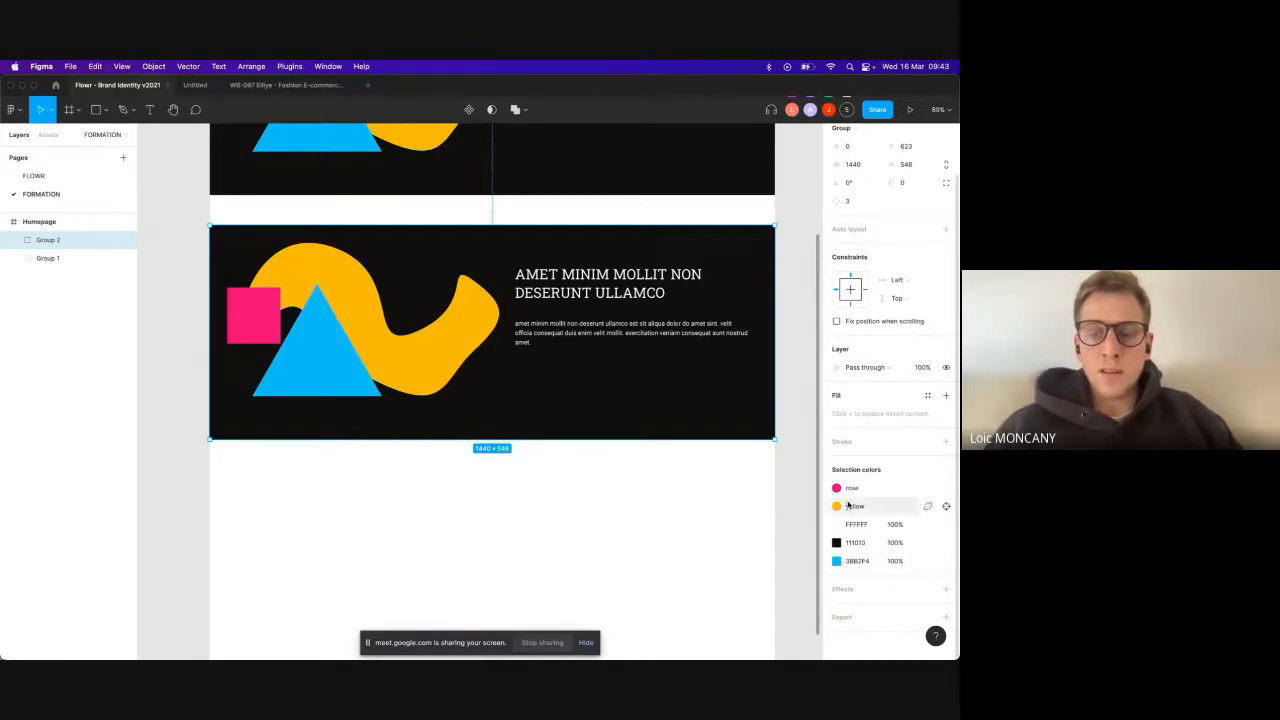
Step: Replace the detached blue in the second banner with the teal document color 01A8B1
{"action": "left_click", "coordinate": [853, 562]}
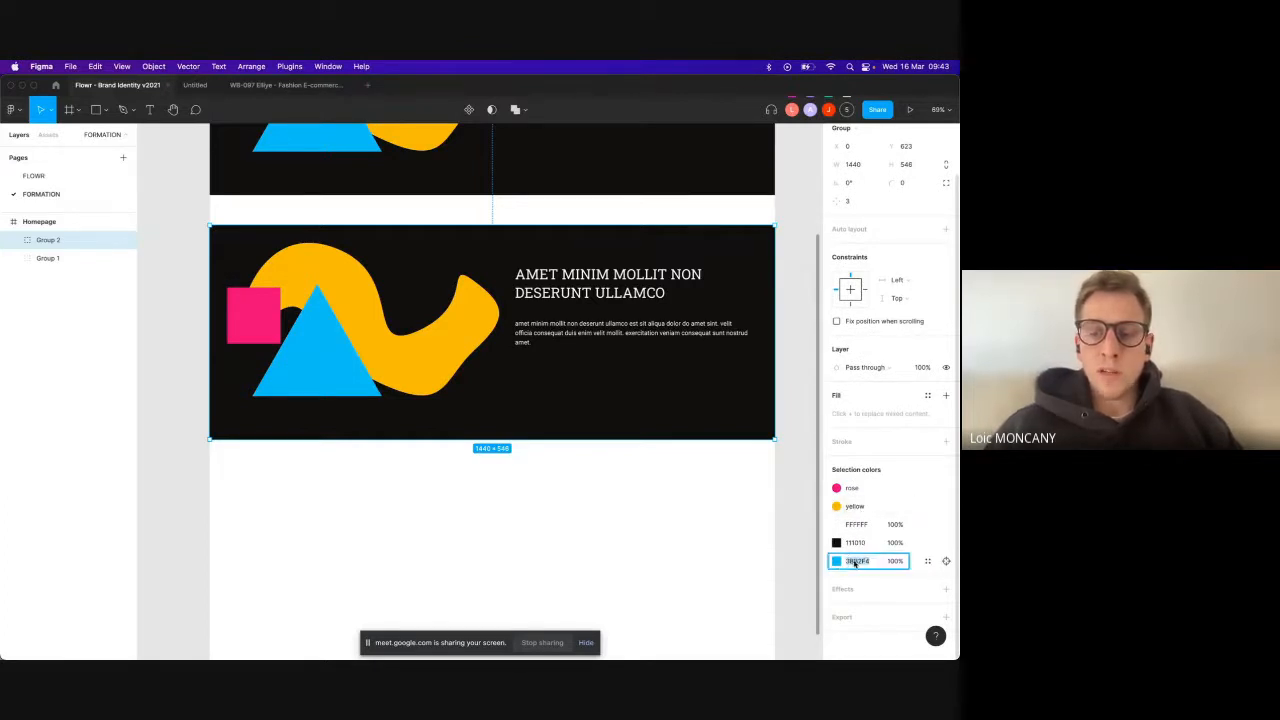
{"action": "type", "text": "9"}
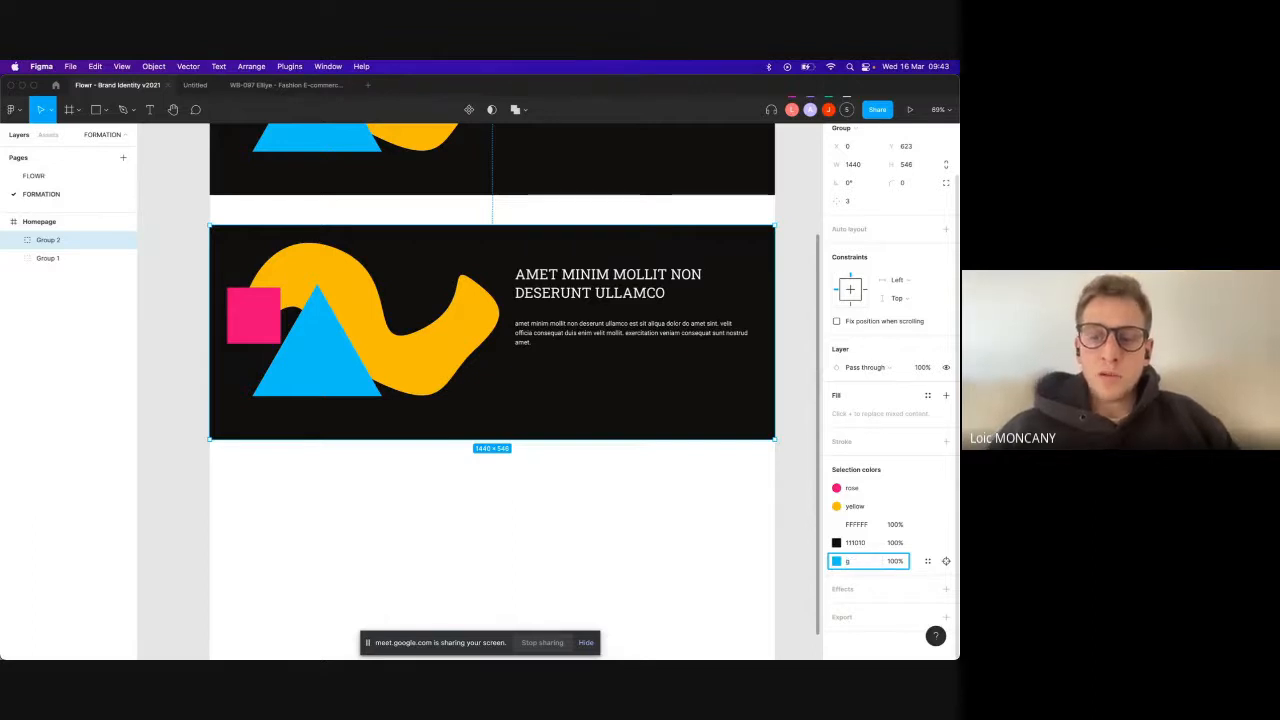
{"action": "left_click", "coordinate": [836, 562]}
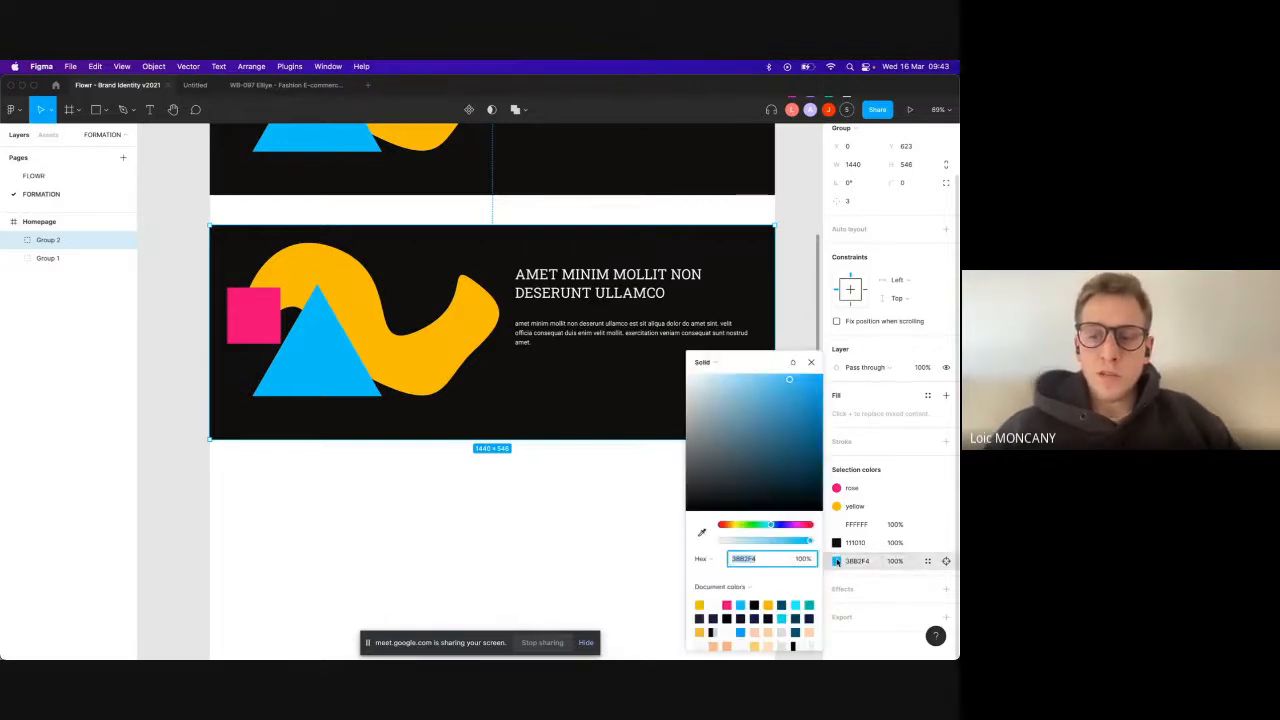
{"action": "left_click", "coordinate": [808, 604]}
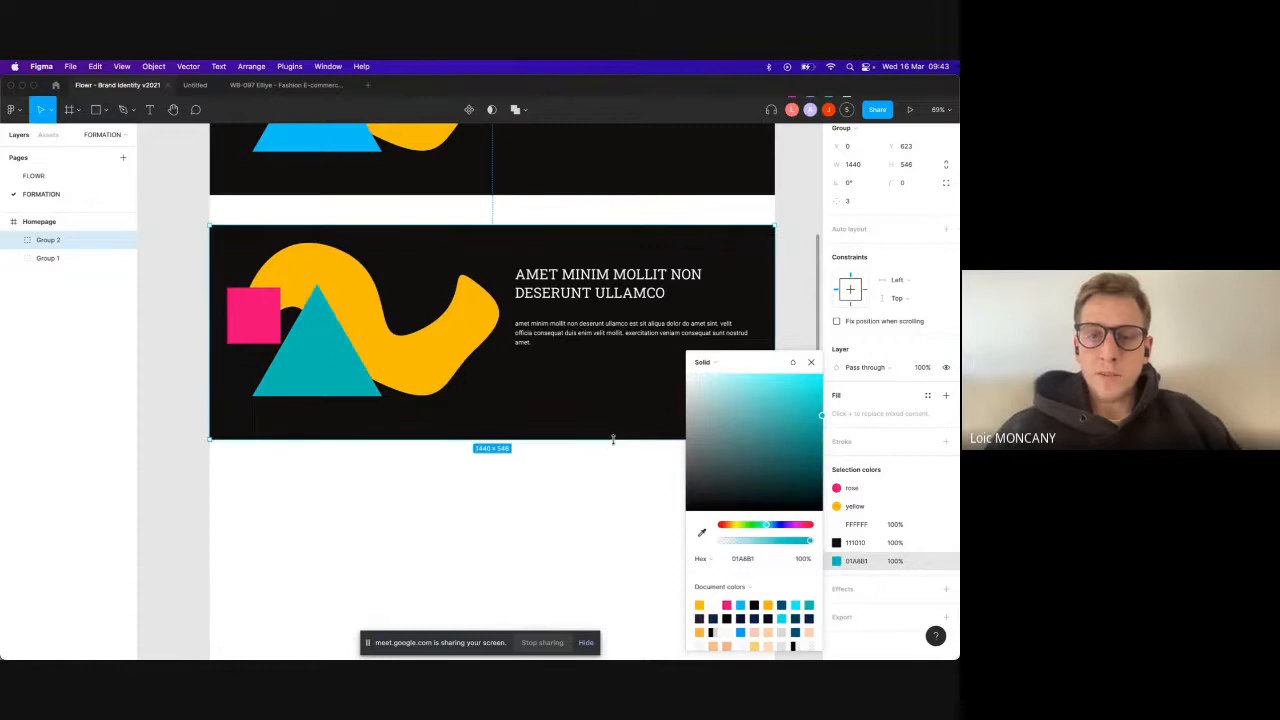
{"action": "left_click", "coordinate": [629, 506]}
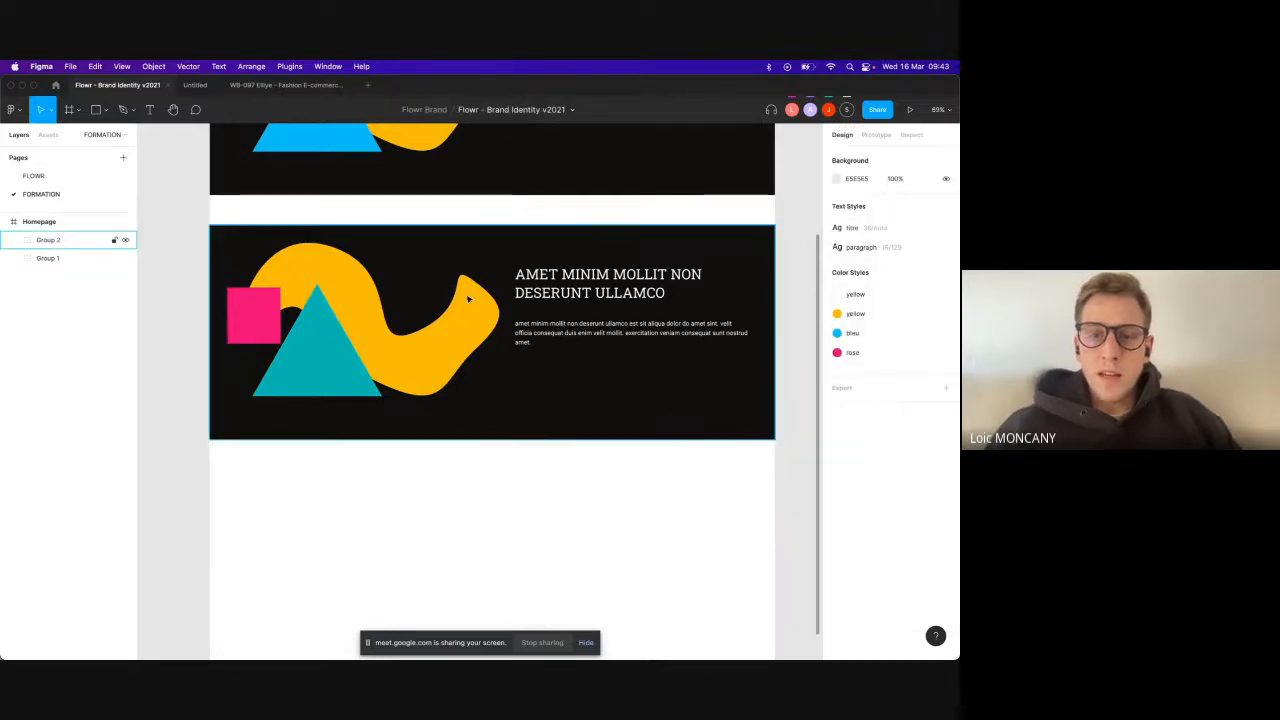
Step: Duplicate the teal triangle twice, flattening the copy below the paragraph and narrowing the one over the yellow wave to 210 wide
{"action": "double_click", "coordinate": [336, 338]}
{"action": "left_click", "coordinate": [397, 310]}
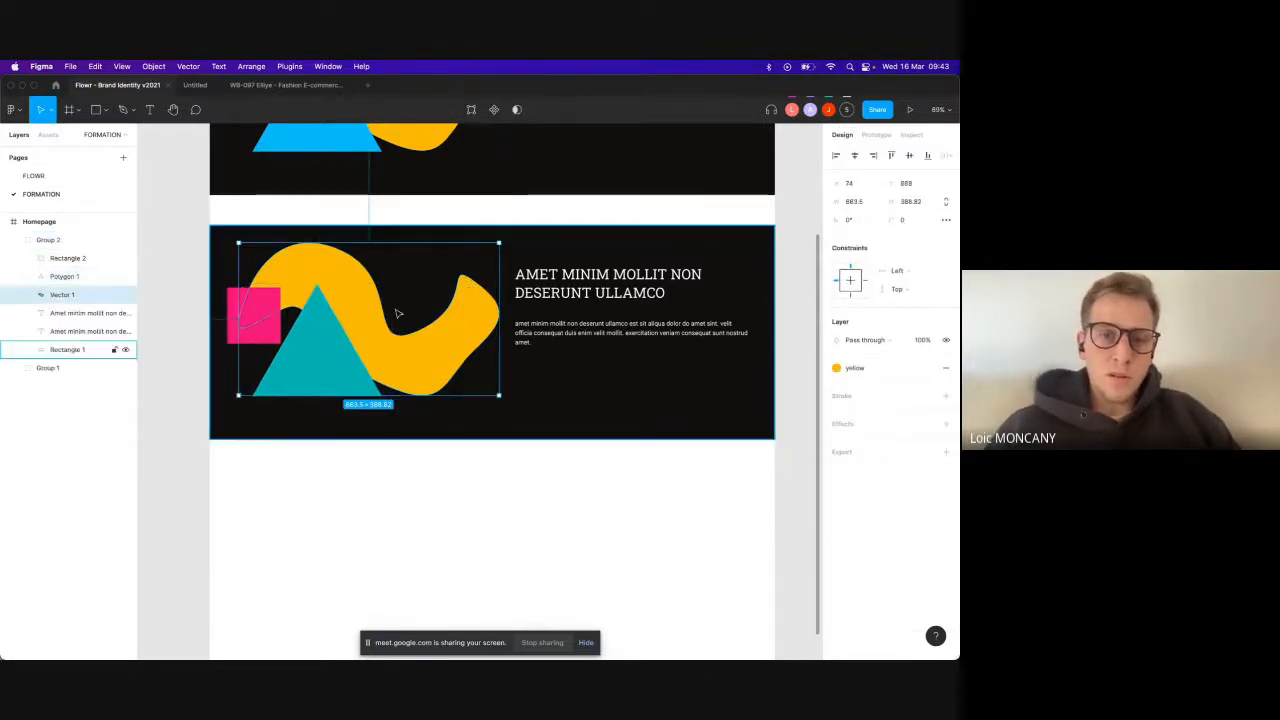
{"action": "left_click", "coordinate": [303, 370]}
{"action": "left_click_drag", "start_coordinate": [313, 375], "coordinate": [597, 390]}
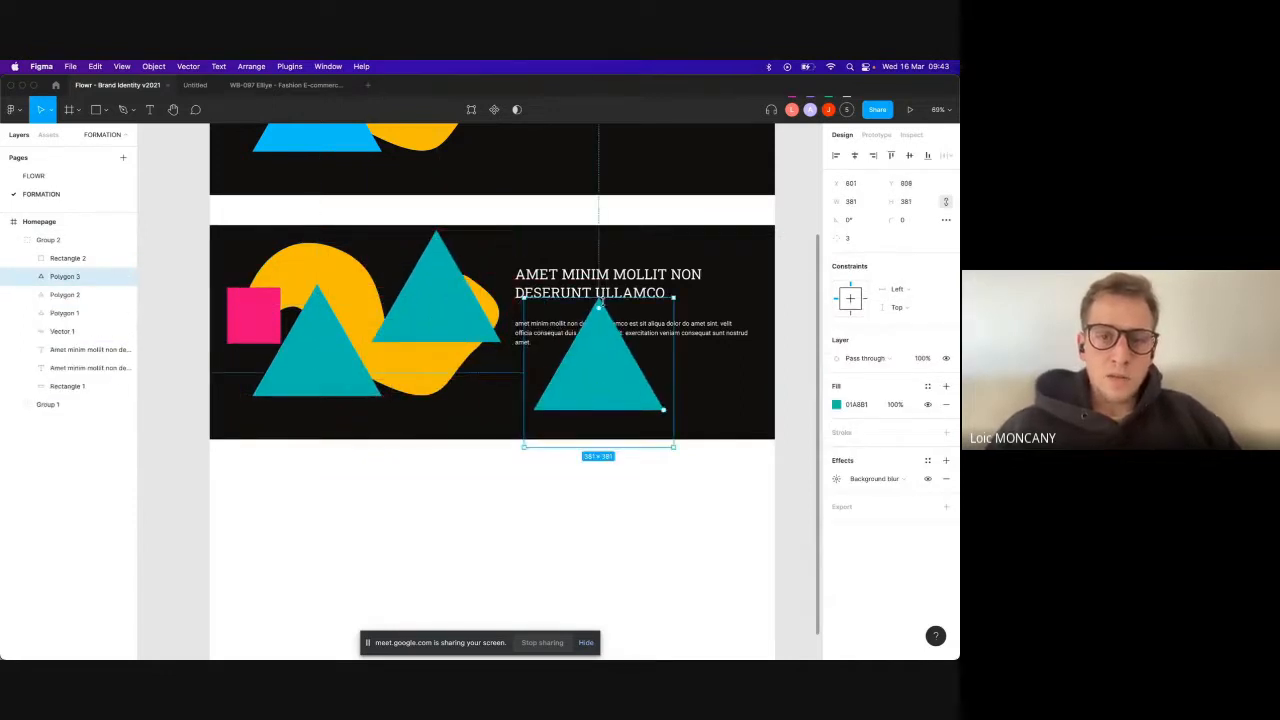
{"action": "left_click_drag", "start_coordinate": [570, 298], "coordinate": [568, 368]}
{"action": "left_click_drag", "start_coordinate": [455, 278], "coordinate": [441, 301]}
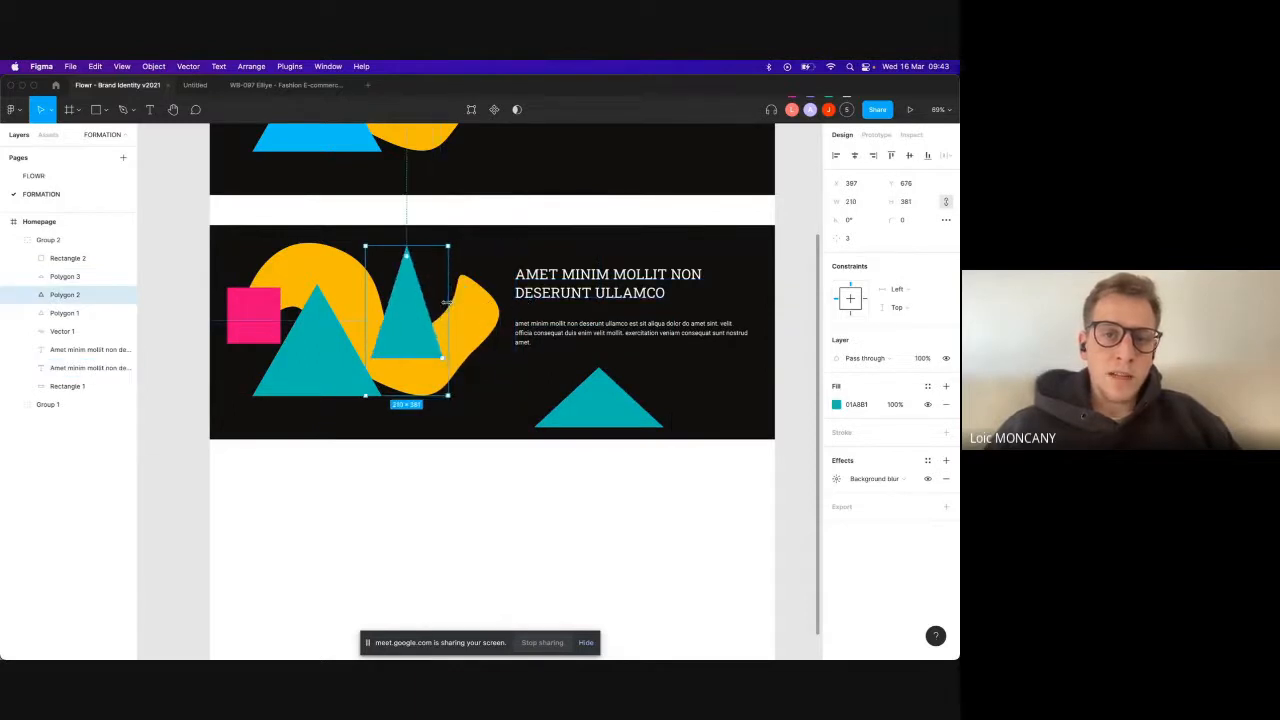
Step: Duplicate the yellow wave in the second banner and rotate the copy to about -13.67°
{"action": "left_click", "coordinate": [480, 318]}
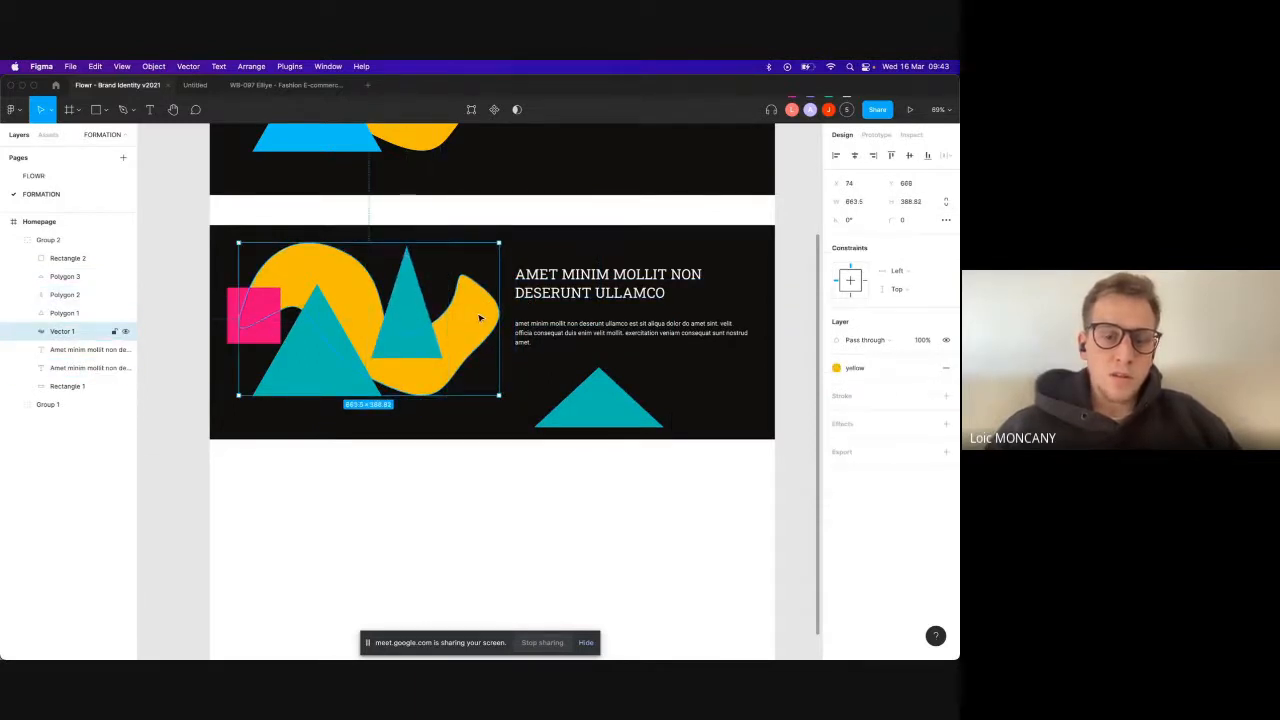
{"action": "key", "text": "super+d"}
{"action": "left_click_drag", "start_coordinate": [503, 237], "coordinate": [521, 275]}
Step: Detach the yellow style from the rotated wave copy and fill it with the teal document color 01A8B1
{"action": "left_click", "coordinate": [846, 368]}
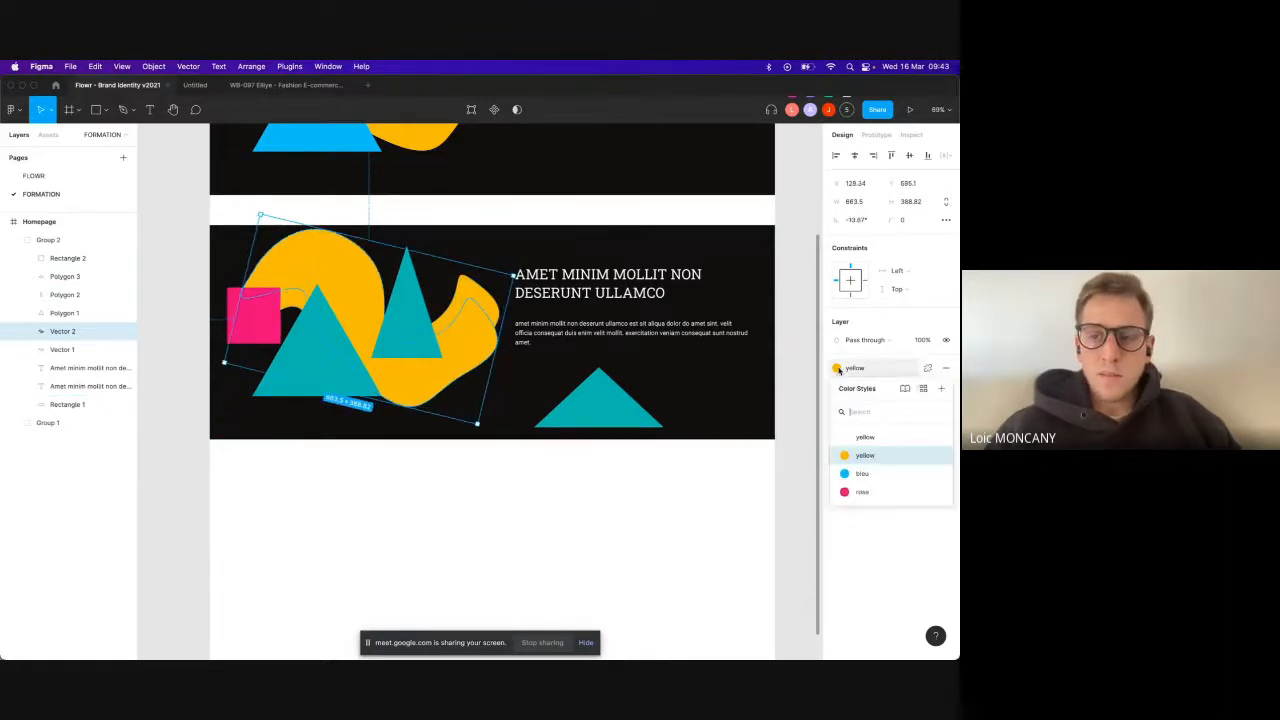
{"action": "left_click", "coordinate": [926, 367]}
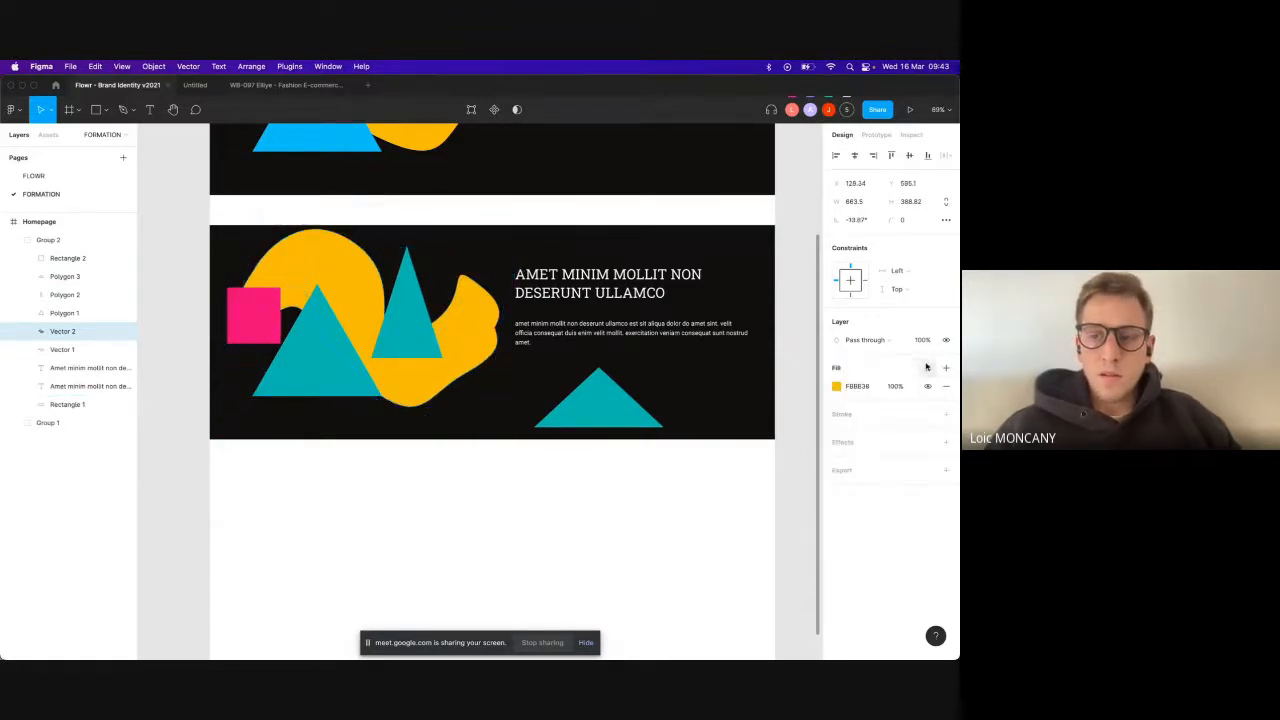
{"action": "left_click", "coordinate": [837, 387]}
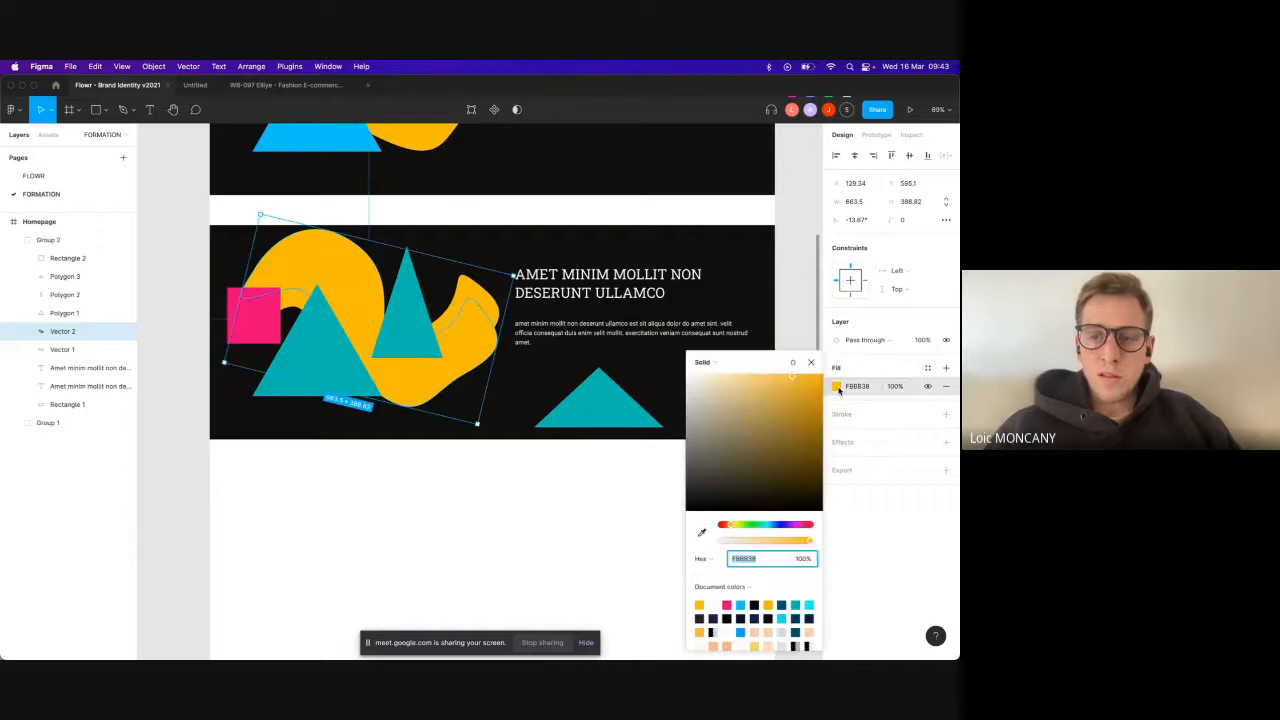
{"action": "left_click", "coordinate": [796, 604]}
{"action": "left_click", "coordinate": [811, 363]}
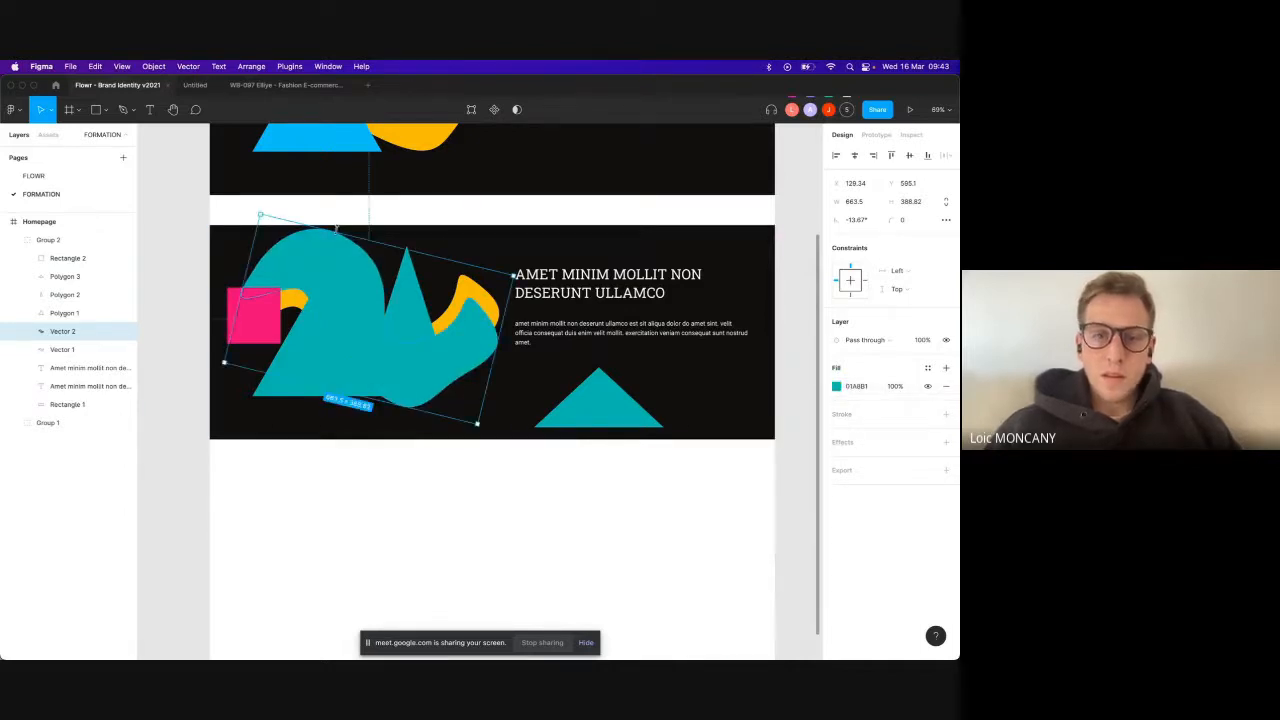
Step: Send the teal wave to the back, followed by the black background rectangle, so the wave sits just above the background
{"action": "right_click", "coordinate": [305, 260]}
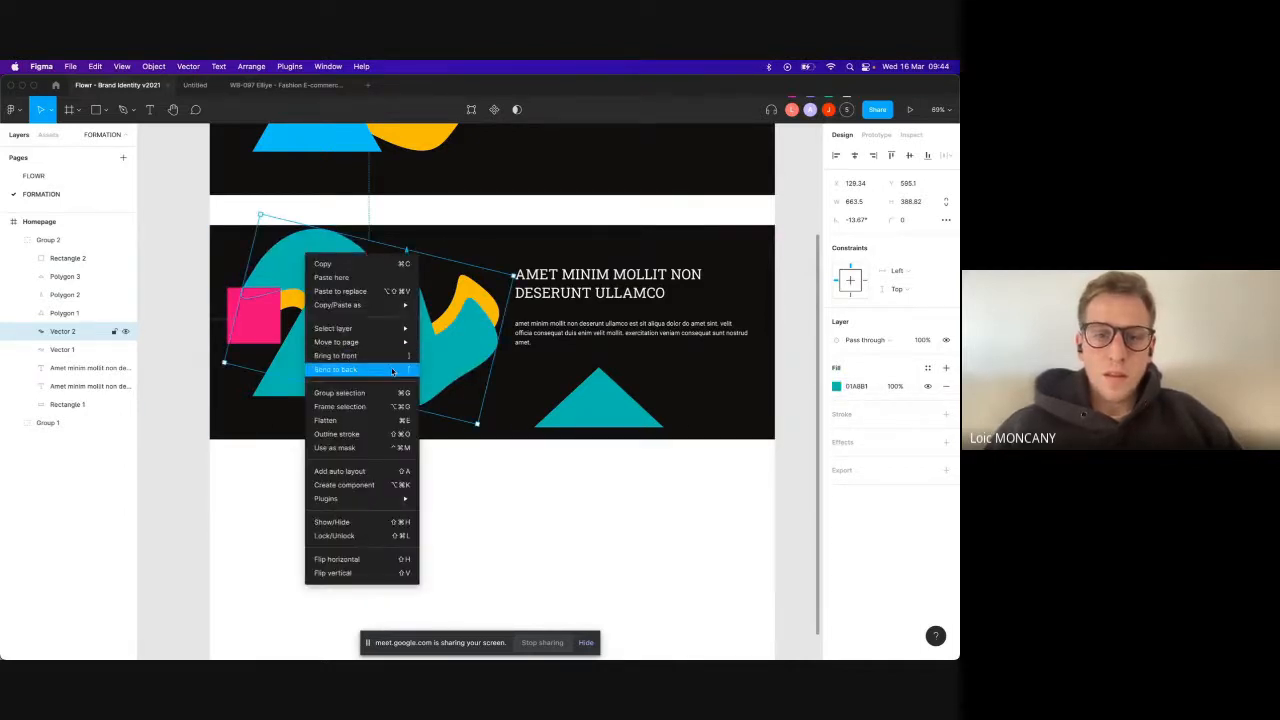
{"action": "left_click", "coordinate": [392, 377]}
{"action": "right_click", "coordinate": [485, 243]}
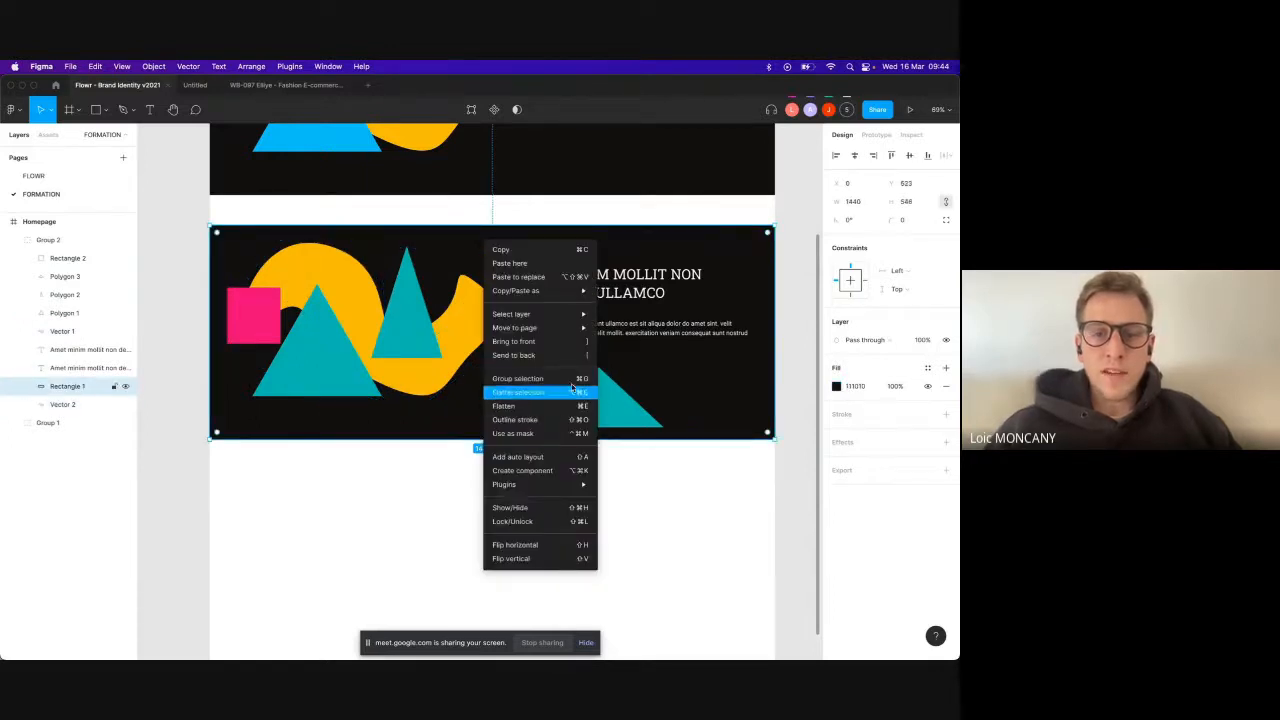
{"action": "left_click", "coordinate": [580, 355]}
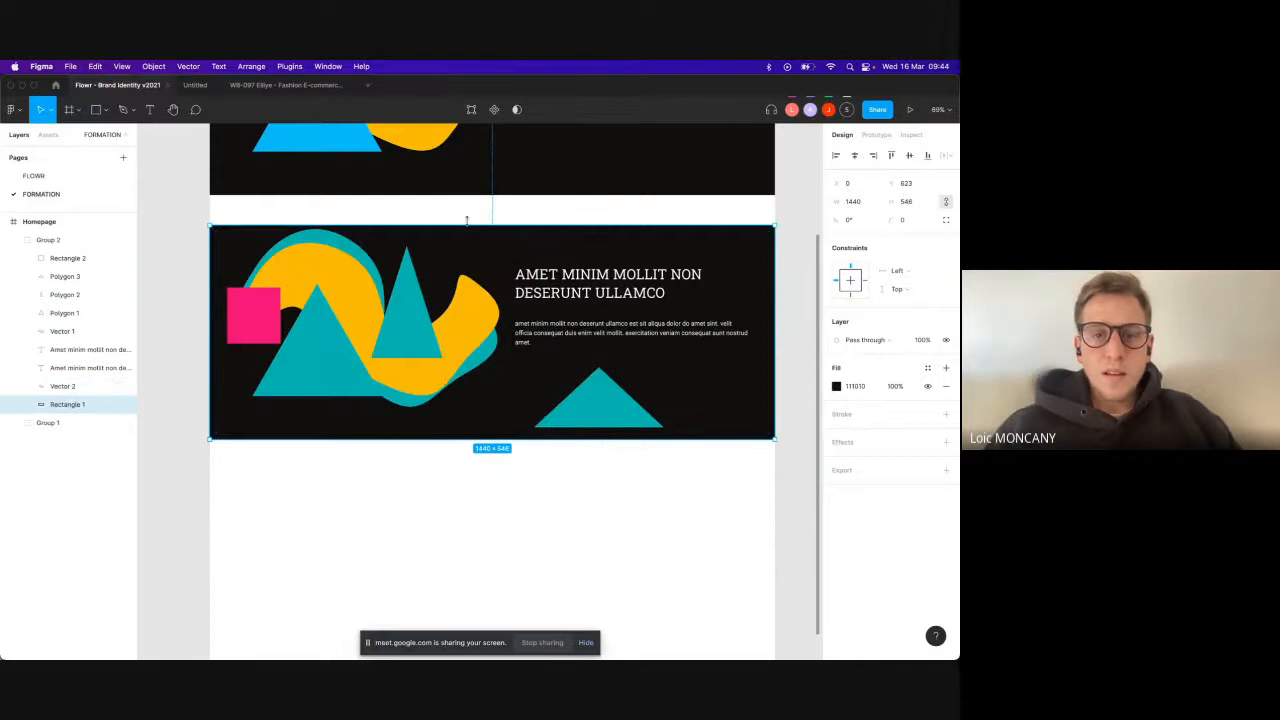
Step: Recolour all the teal shapes in the second banner group to the red FF4242 from the document colours
{"action": "left_click", "coordinate": [398, 190]}
{"action": "left_click", "coordinate": [403, 209]}
{"action": "left_click", "coordinate": [443, 249]}
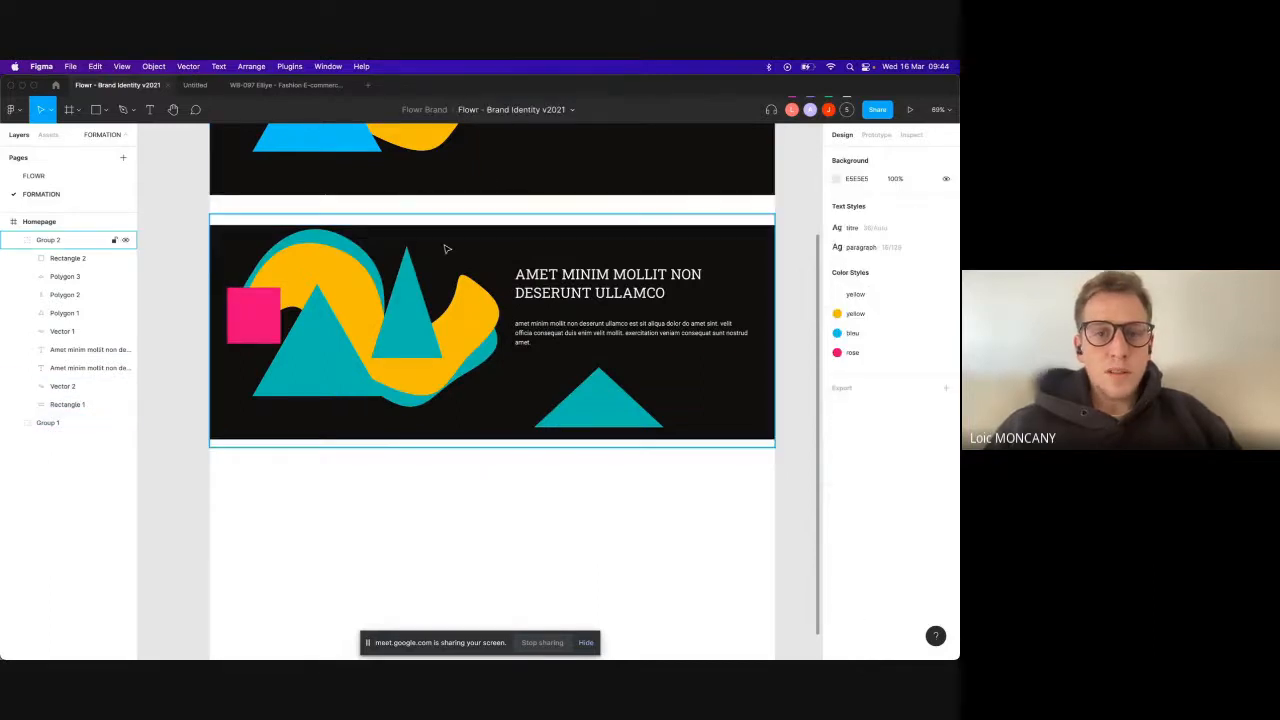
{"action": "scroll", "coordinate": [892, 536], "scroll_direction": "down", "scroll_amount": 1}
{"action": "left_click", "coordinate": [858, 526]}
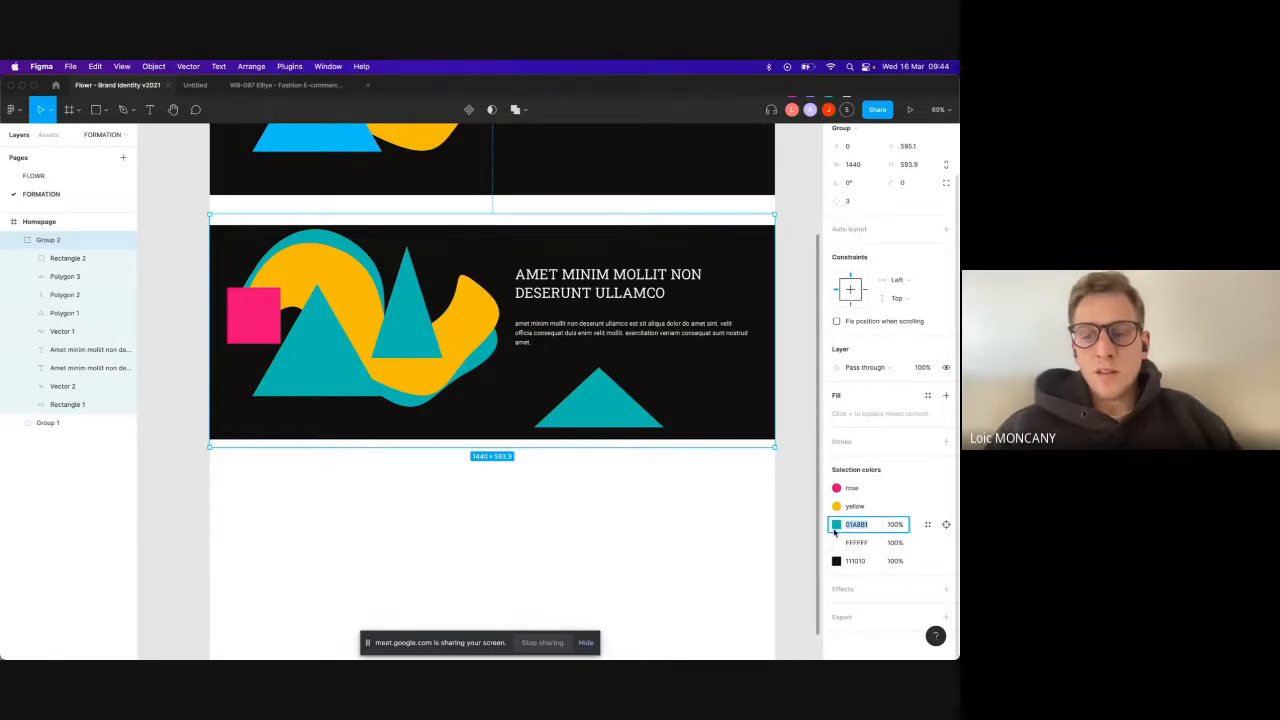
{"action": "left_click", "coordinate": [837, 525]}
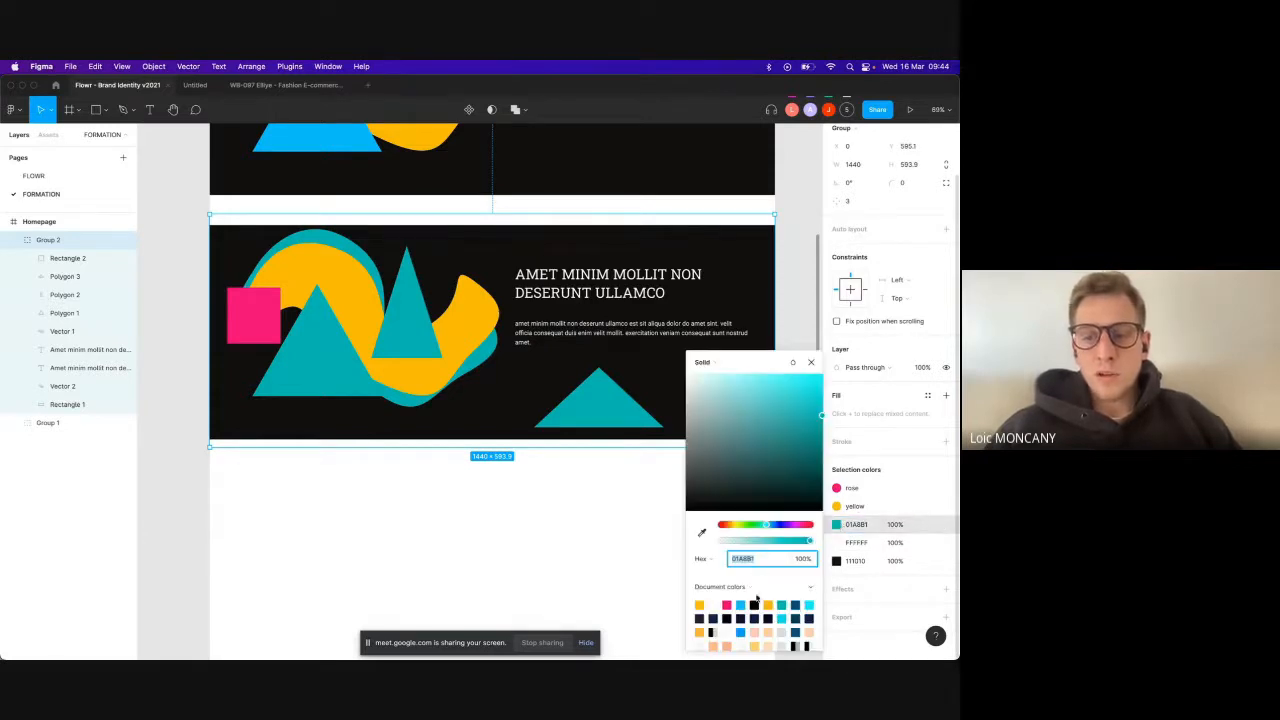
{"action": "scroll", "coordinate": [752, 610], "scroll_direction": "down", "scroll_amount": 3}
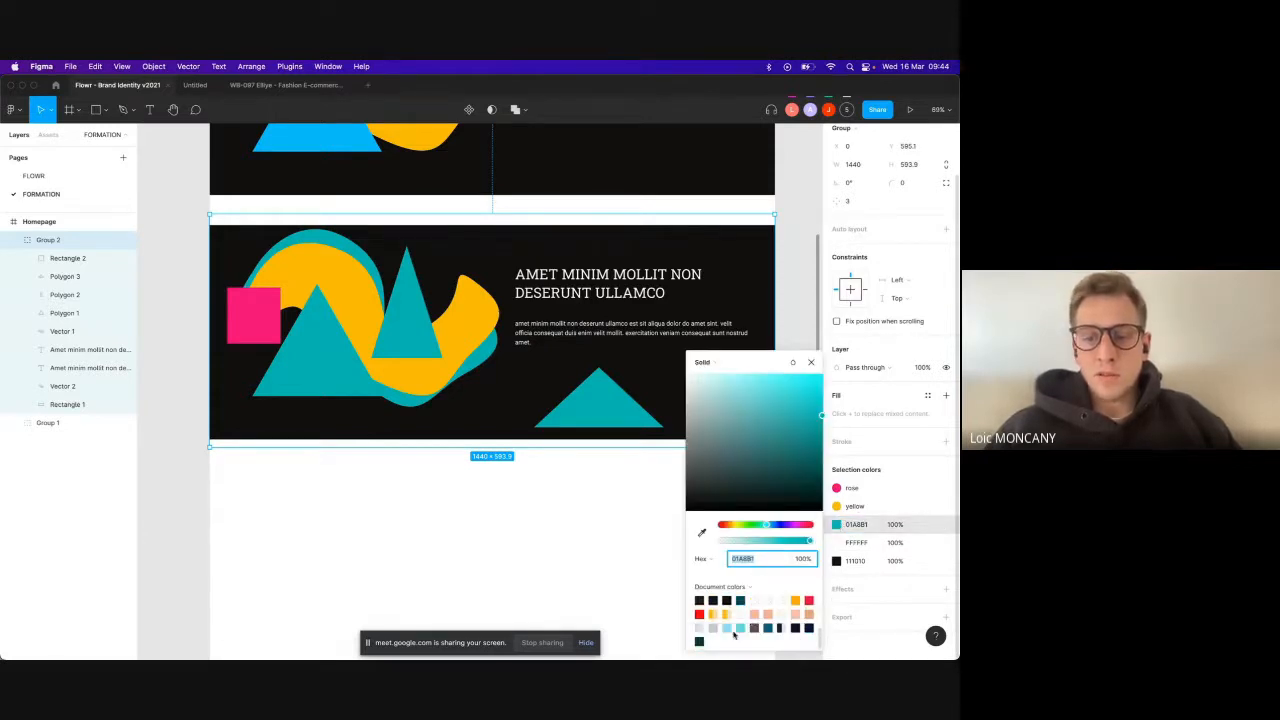
{"action": "left_click", "coordinate": [729, 626]}
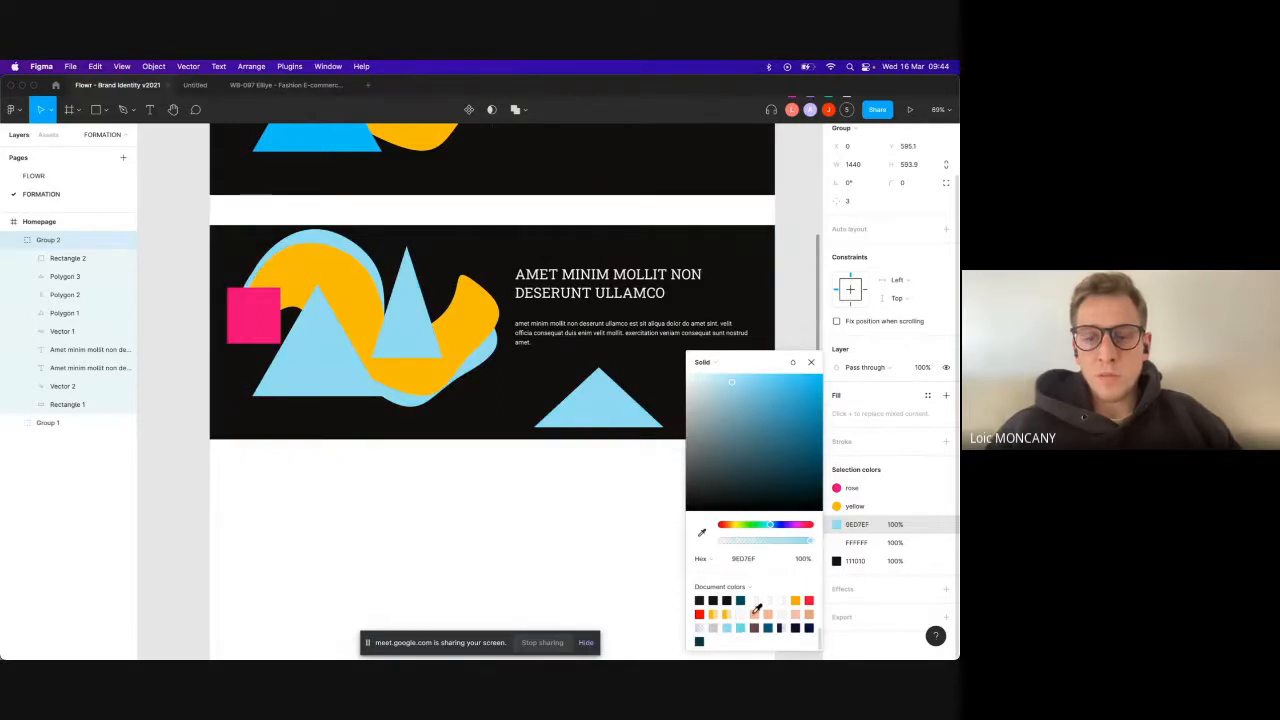
{"action": "scroll", "coordinate": [800, 615], "scroll_direction": "up", "scroll_amount": 1}
{"action": "left_click", "coordinate": [809, 611]}
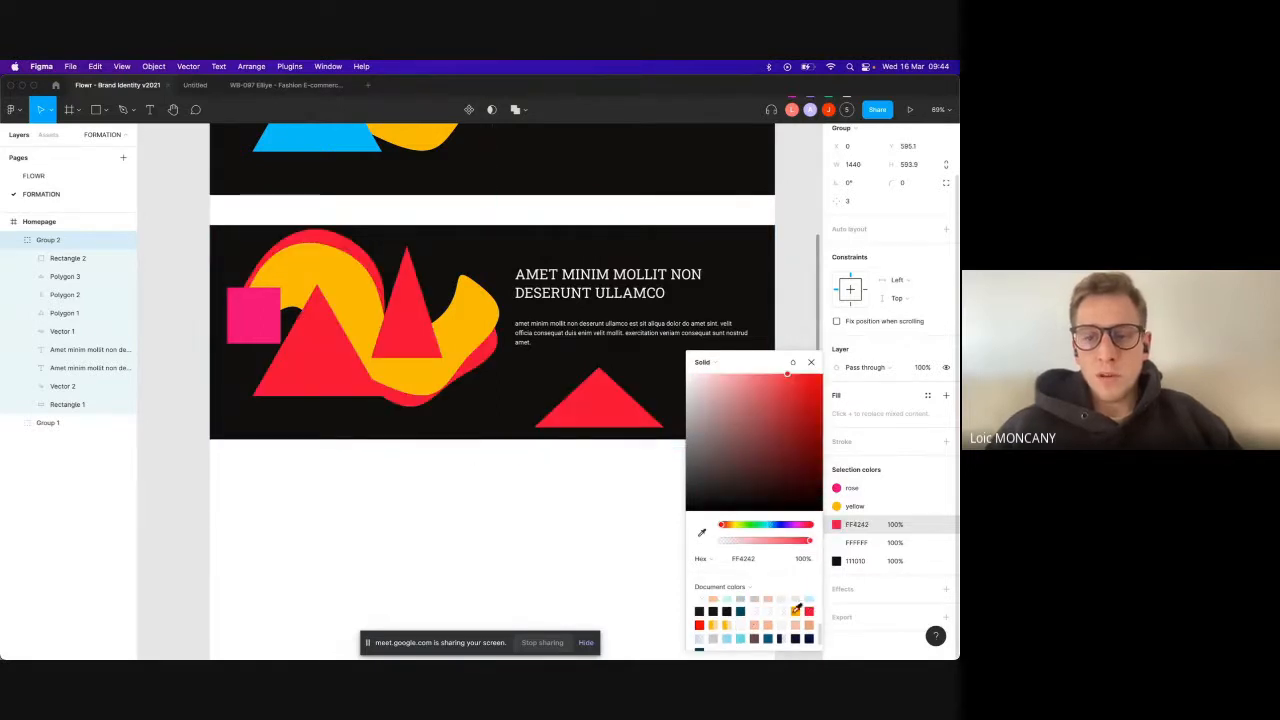
{"action": "left_click", "coordinate": [811, 364]}
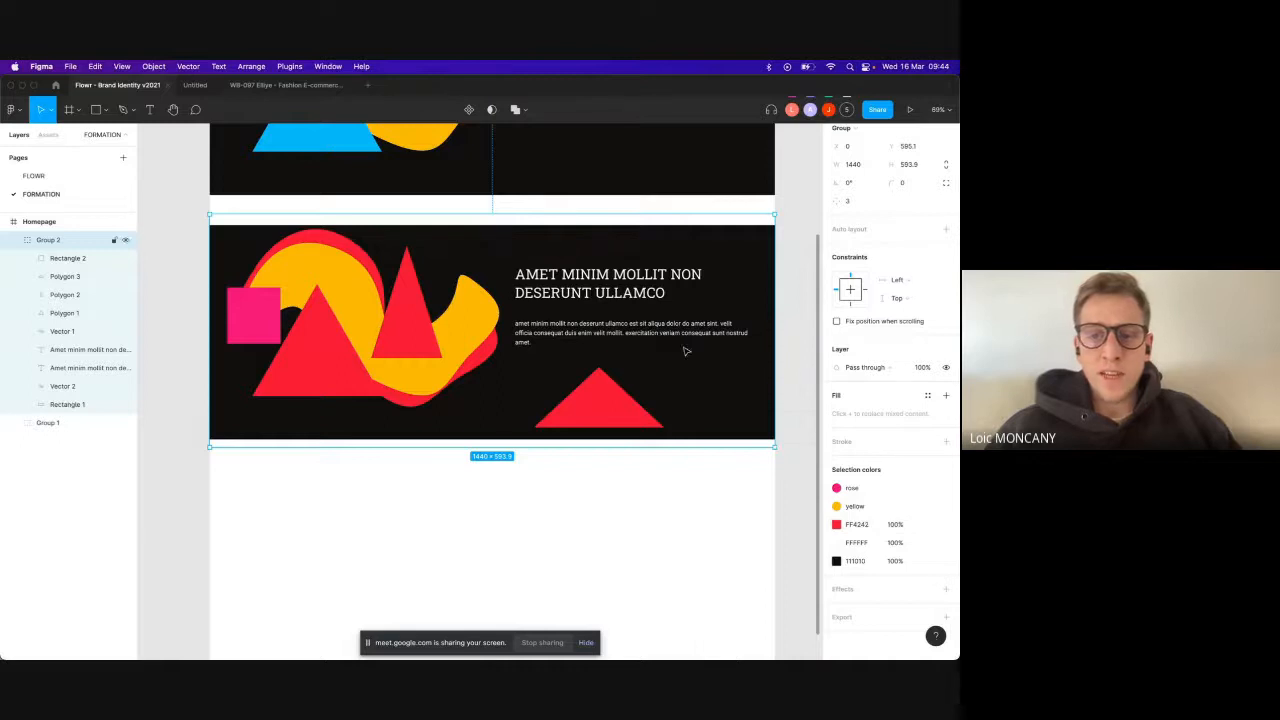
{"action": "left_click", "coordinate": [679, 501]}
Step: Move the second banner group up to Y 546, against the first banner, and delete its yellow wave shape
{"action": "scroll", "coordinate": [603, 462], "scroll_direction": "up", "scroll_amount": 2}
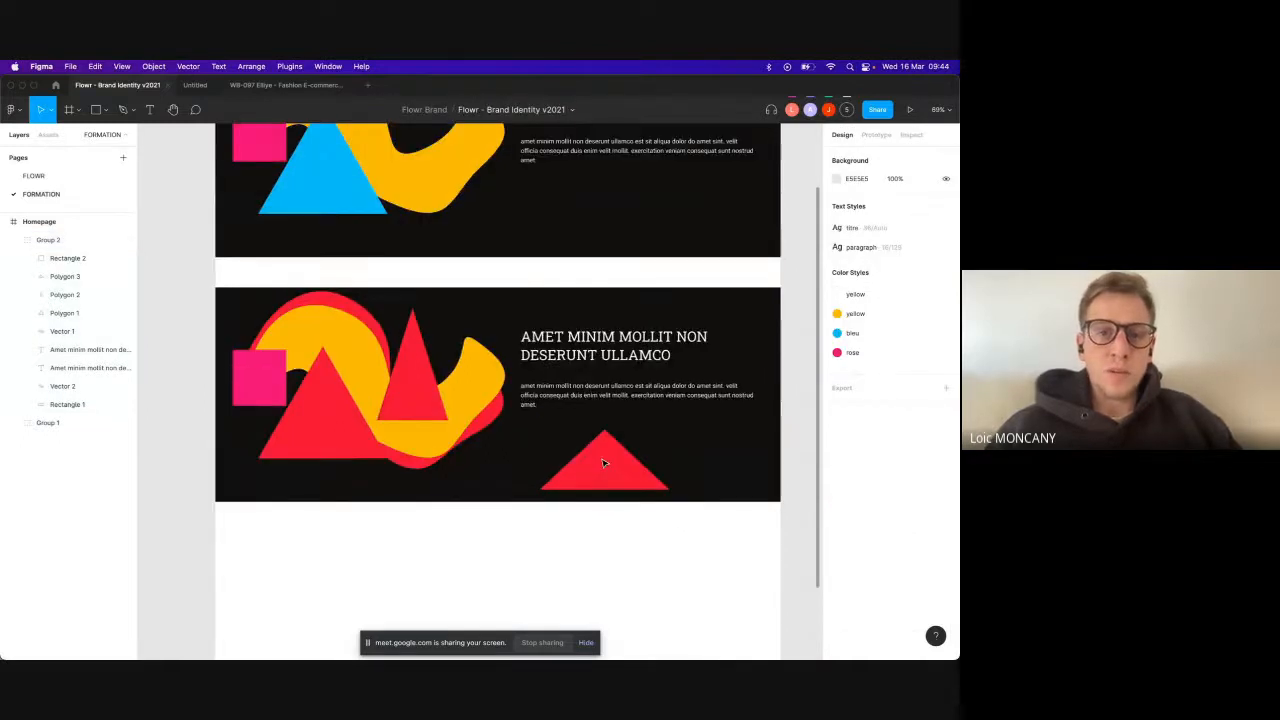
{"action": "scroll", "coordinate": [603, 462], "scroll_direction": "up", "scroll_amount": 2}
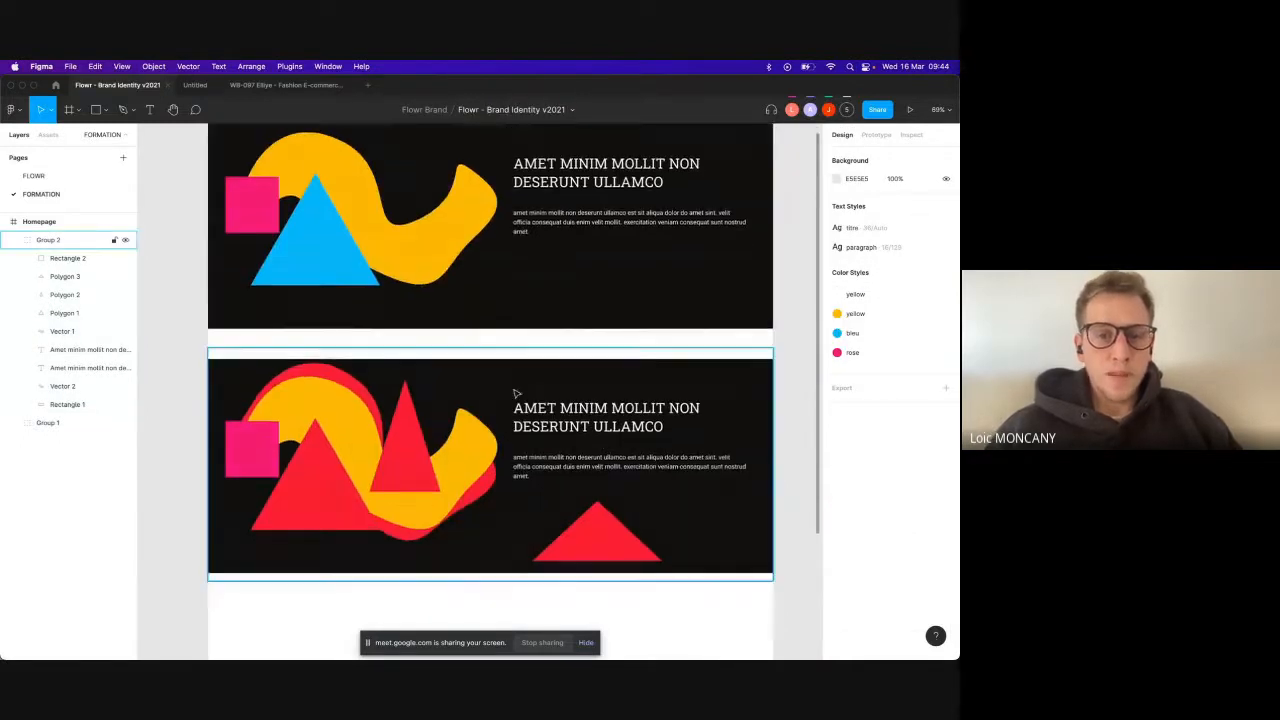
{"action": "scroll", "coordinate": [466, 343], "scroll_direction": "up", "scroll_amount": 1}
{"action": "left_click", "coordinate": [366, 430]}
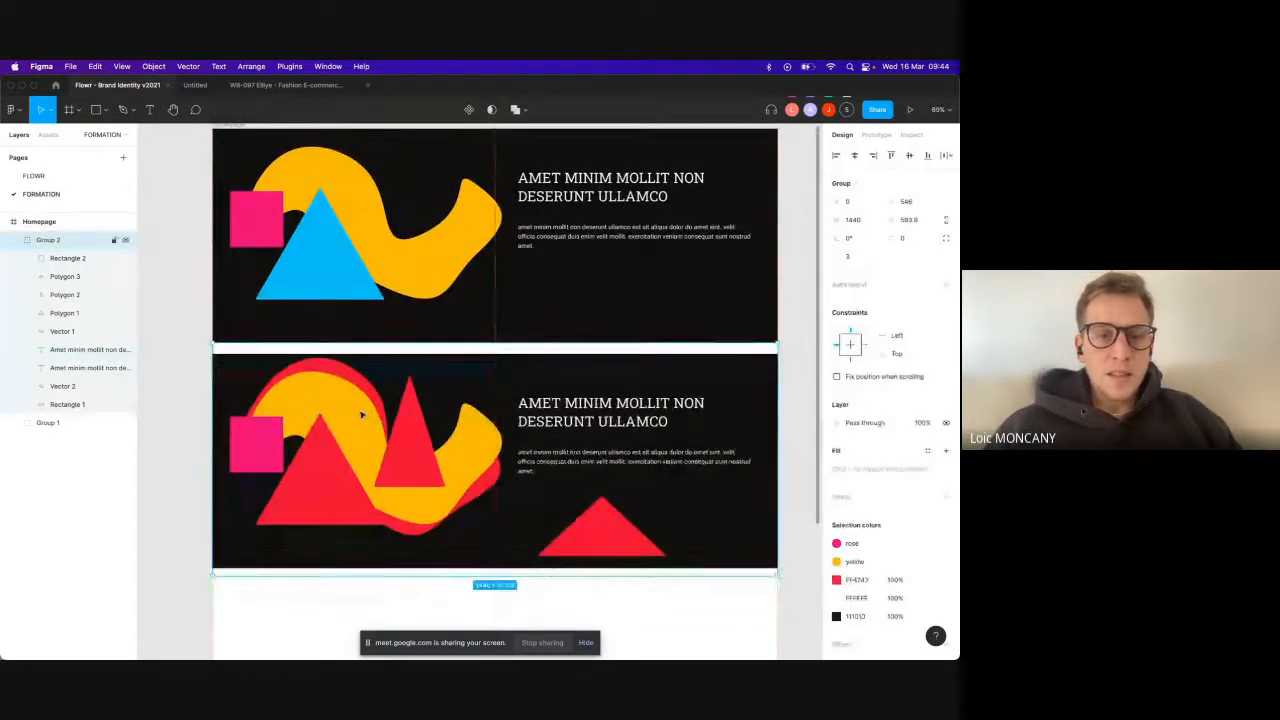
{"action": "double_click", "coordinate": [364, 418]}
{"action": "left_click_drag", "start_coordinate": [367, 422], "coordinate": [363, 456]}
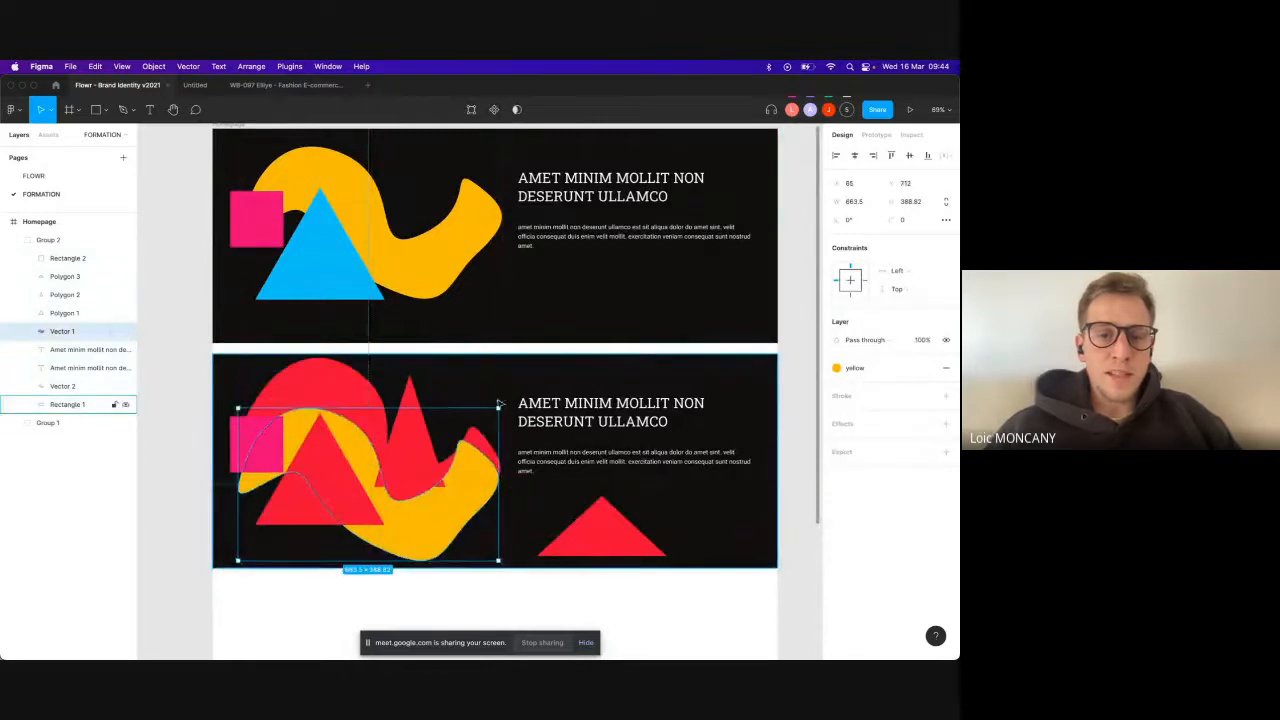
{"action": "left_click_drag", "start_coordinate": [499, 404], "coordinate": [522, 486]}
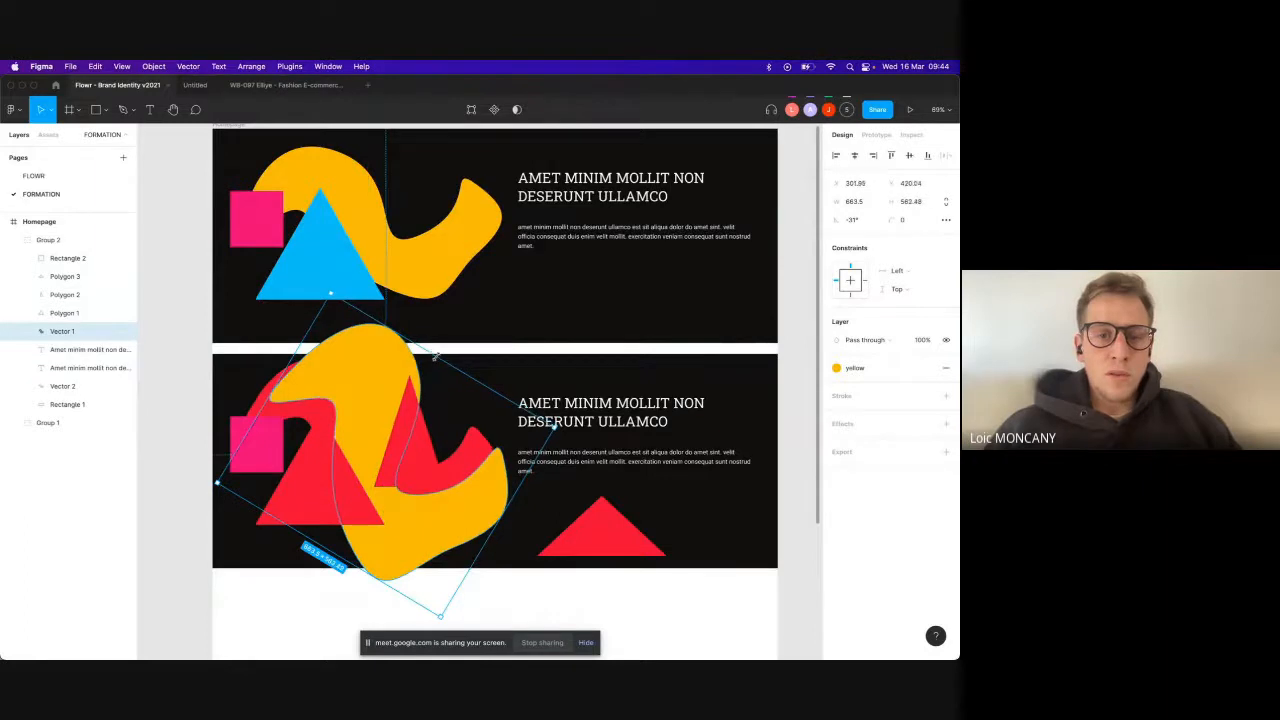
{"action": "key", "text": "Delete"}
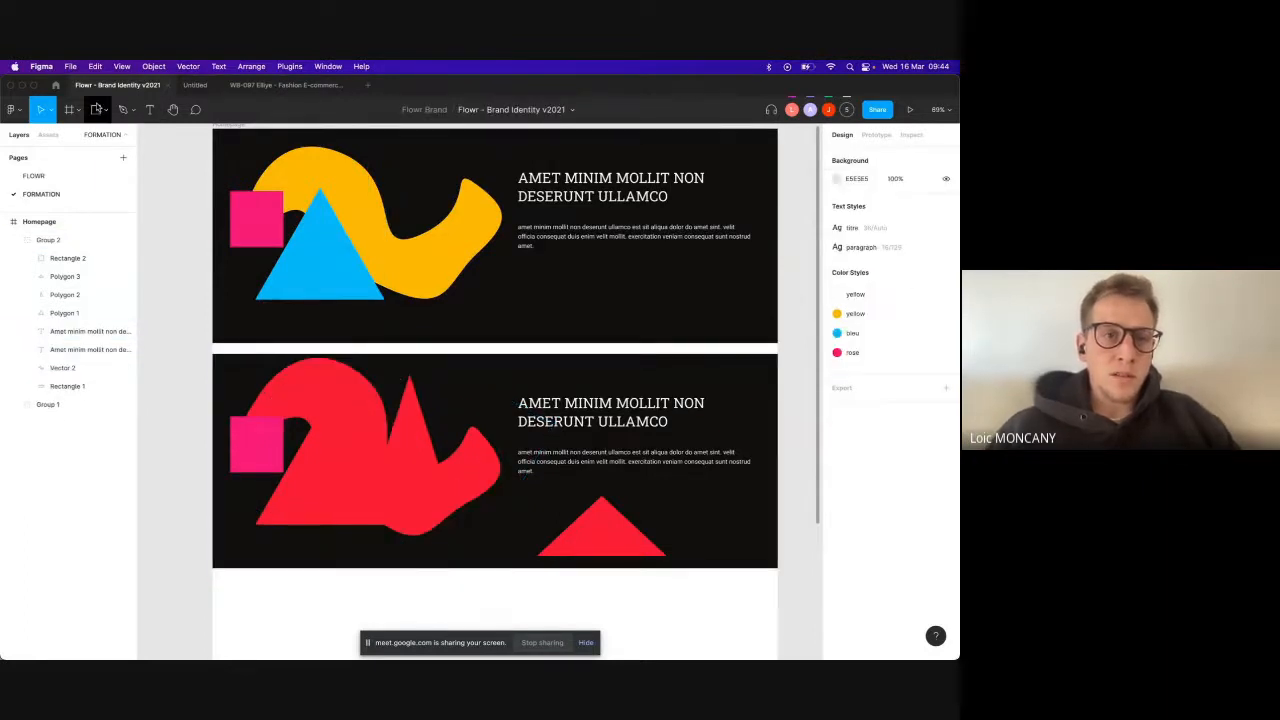
Step: Draw a circle about 520 px wide over the second banner's red shapes, placed at about X 100, Y 587
{"action": "left_click", "coordinate": [97, 109]}
{"action": "left_click", "coordinate": [103, 113]}
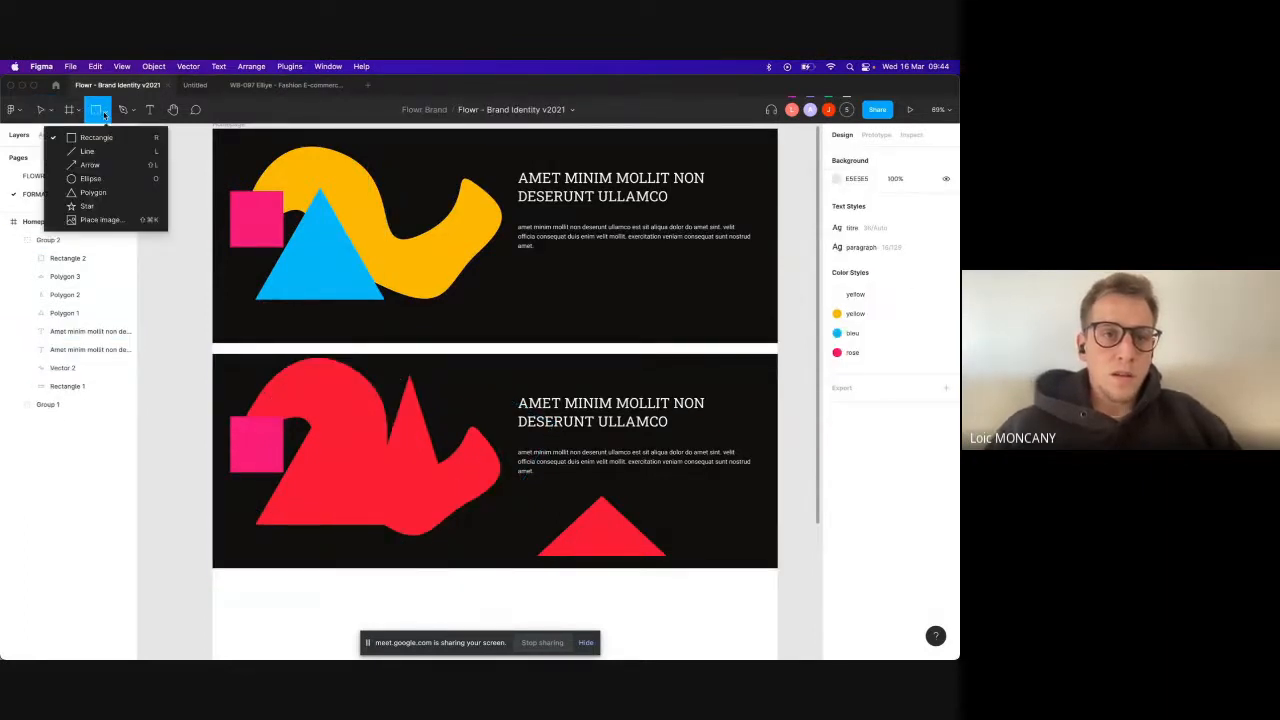
{"action": "left_click", "coordinate": [90, 177]}
{"action": "left_click_drag", "start_coordinate": [274, 373], "coordinate": [478, 577]}
{"action": "left_click_drag", "start_coordinate": [417, 474], "coordinate": [399, 461]}
{"action": "left_click_drag", "start_coordinate": [419, 414], "coordinate": [383, 463]}
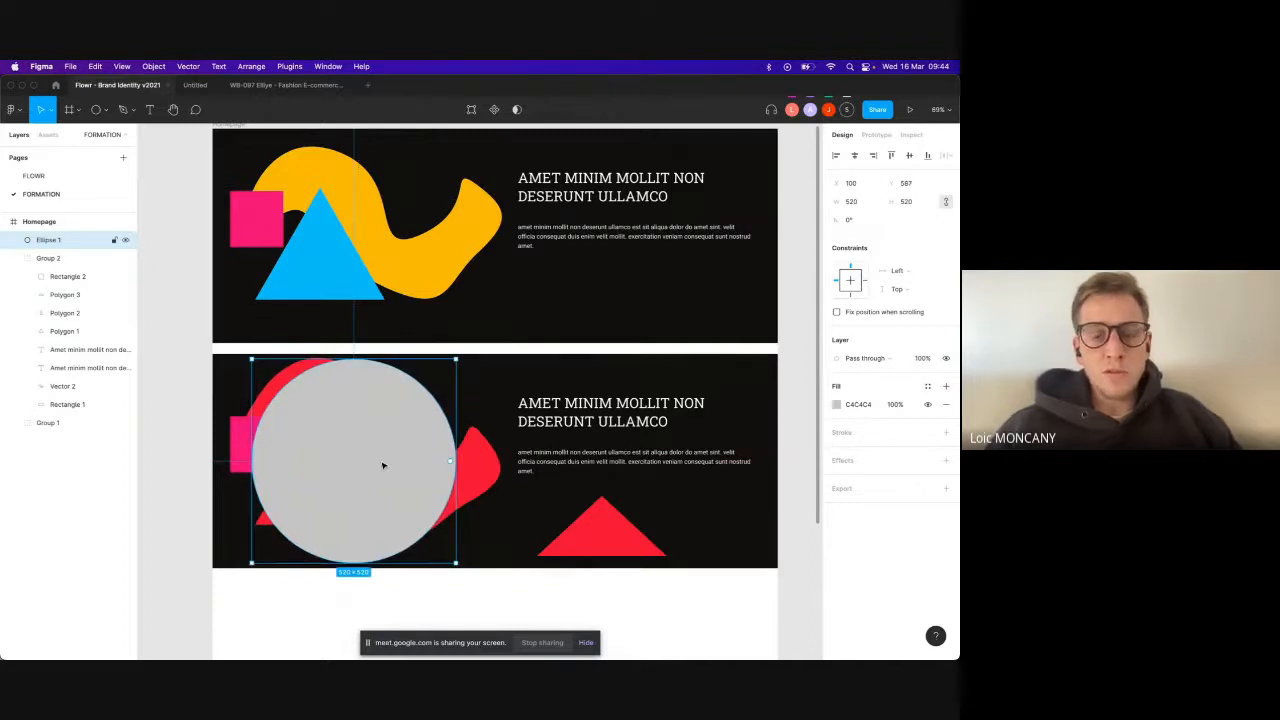
Step: Fill the circle with the Unsplash plugin's technology photo of a seated person using a tablet
{"action": "right_click", "coordinate": [389, 442]}
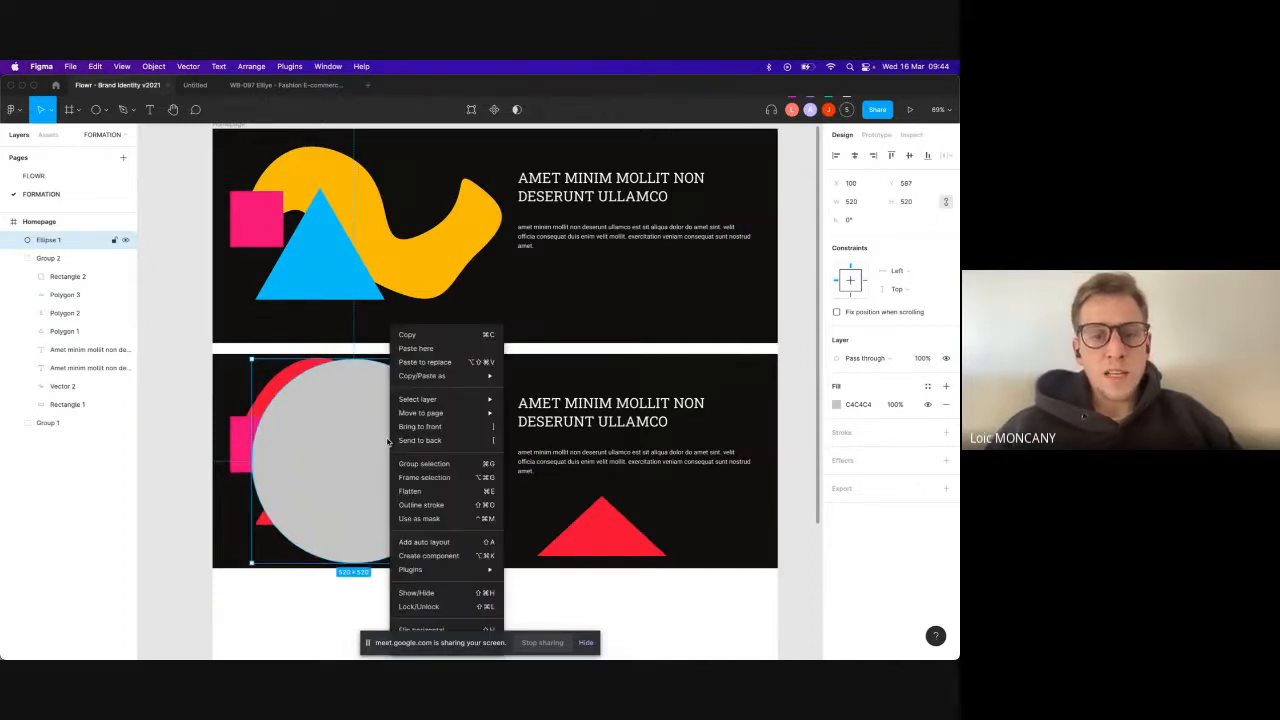
{"action": "mouse_move", "coordinate": [479, 570]}
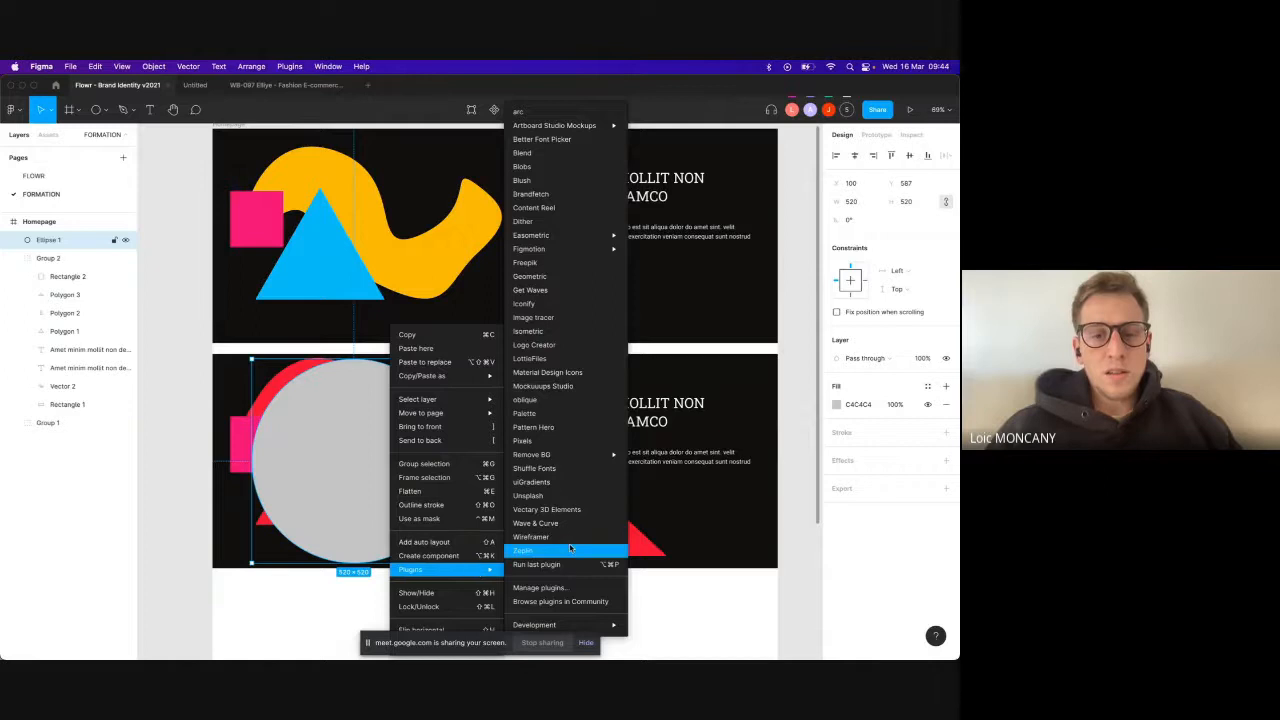
{"action": "left_click", "coordinate": [559, 500]}
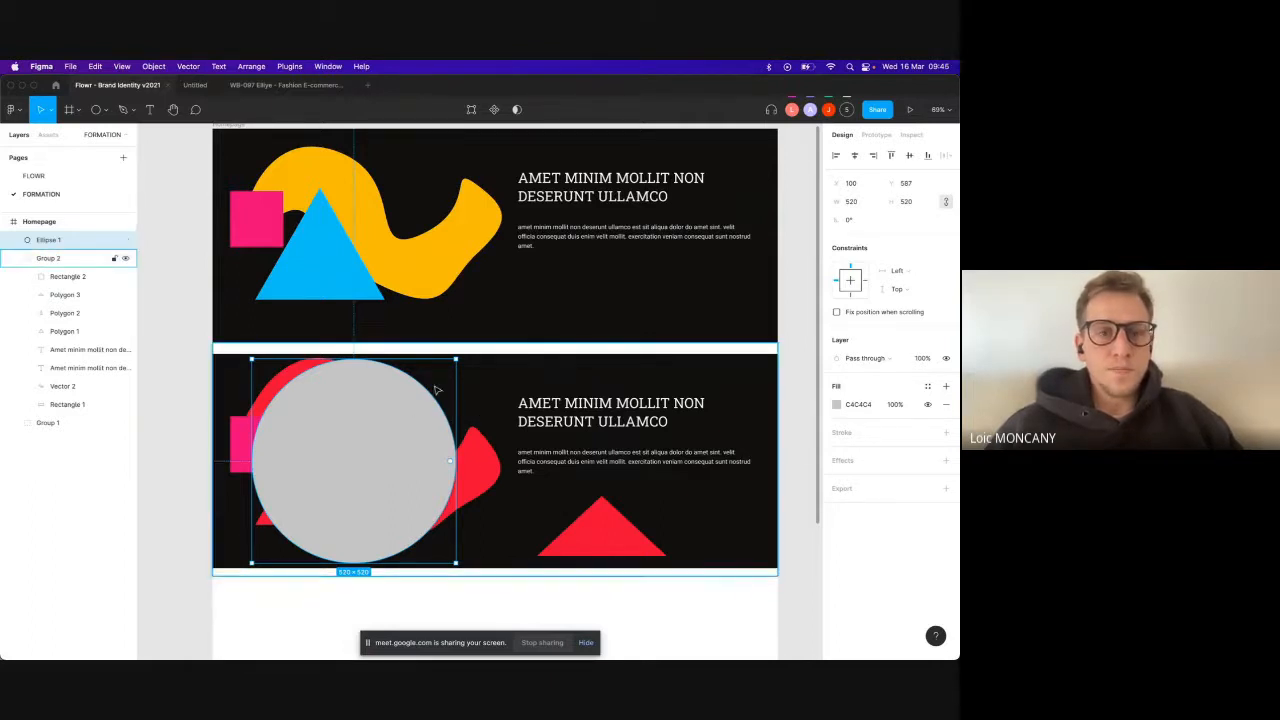
{"action": "right_click", "coordinate": [359, 425]}
{"action": "mouse_move", "coordinate": [445, 569]}
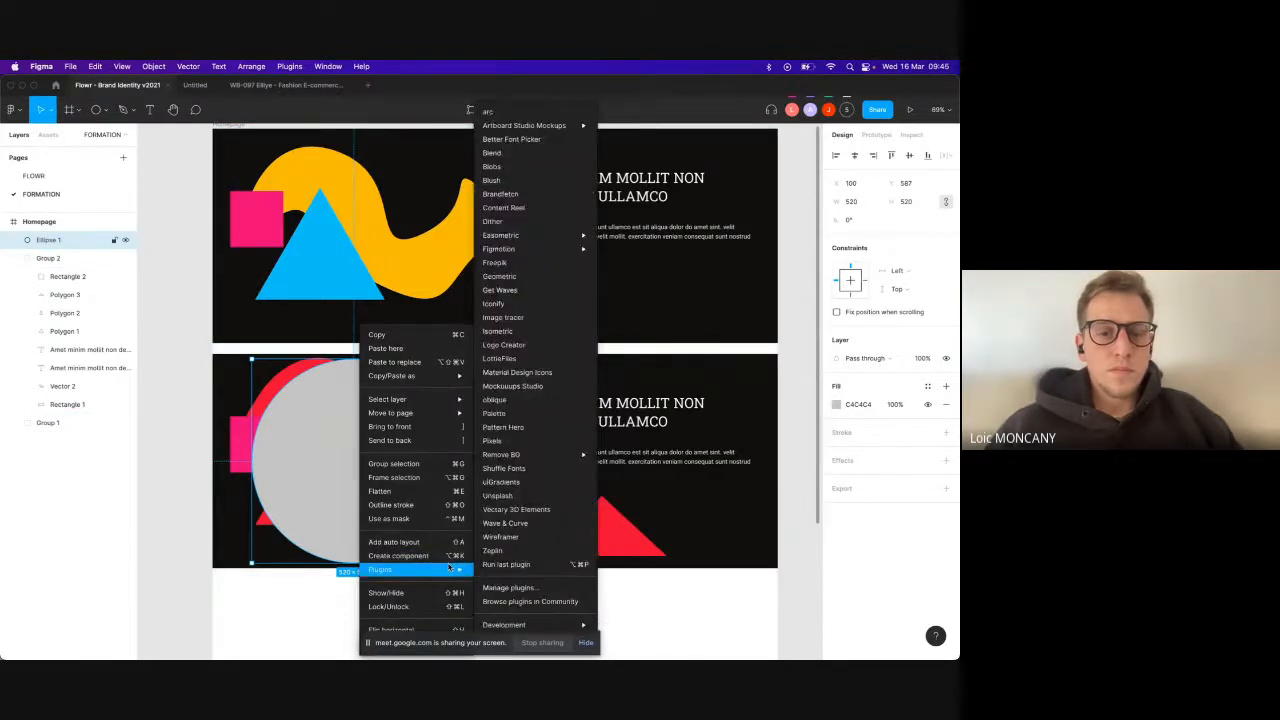
{"action": "left_click", "coordinate": [509, 502]}
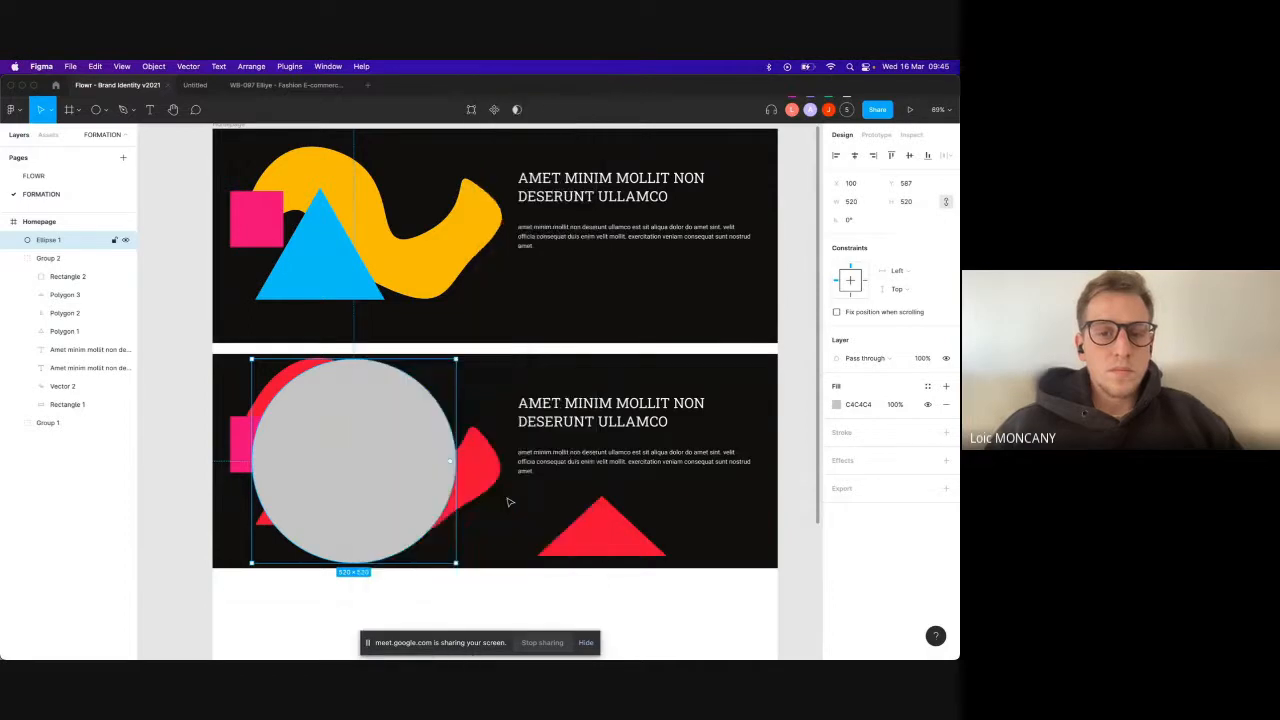
{"action": "scroll", "coordinate": [501, 418], "scroll_direction": "down", "scroll_amount": 3}
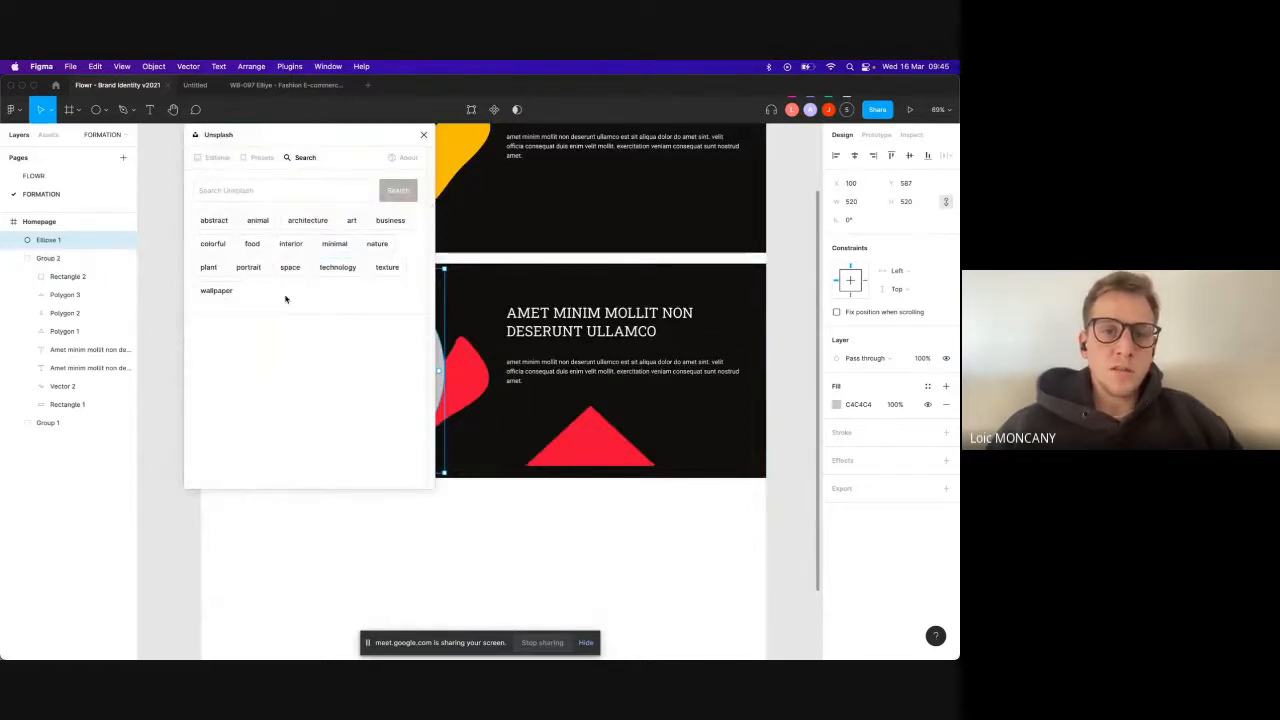
{"action": "left_click", "coordinate": [350, 268]}
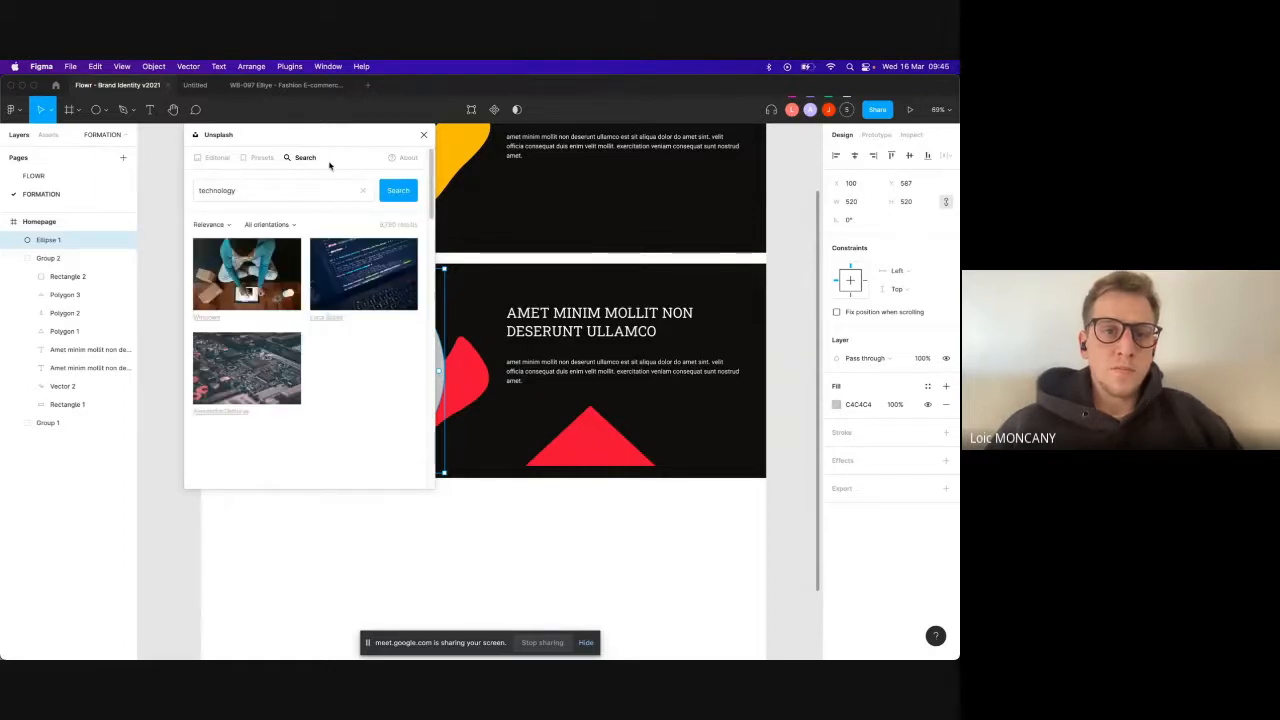
{"action": "left_click", "coordinate": [242, 277]}
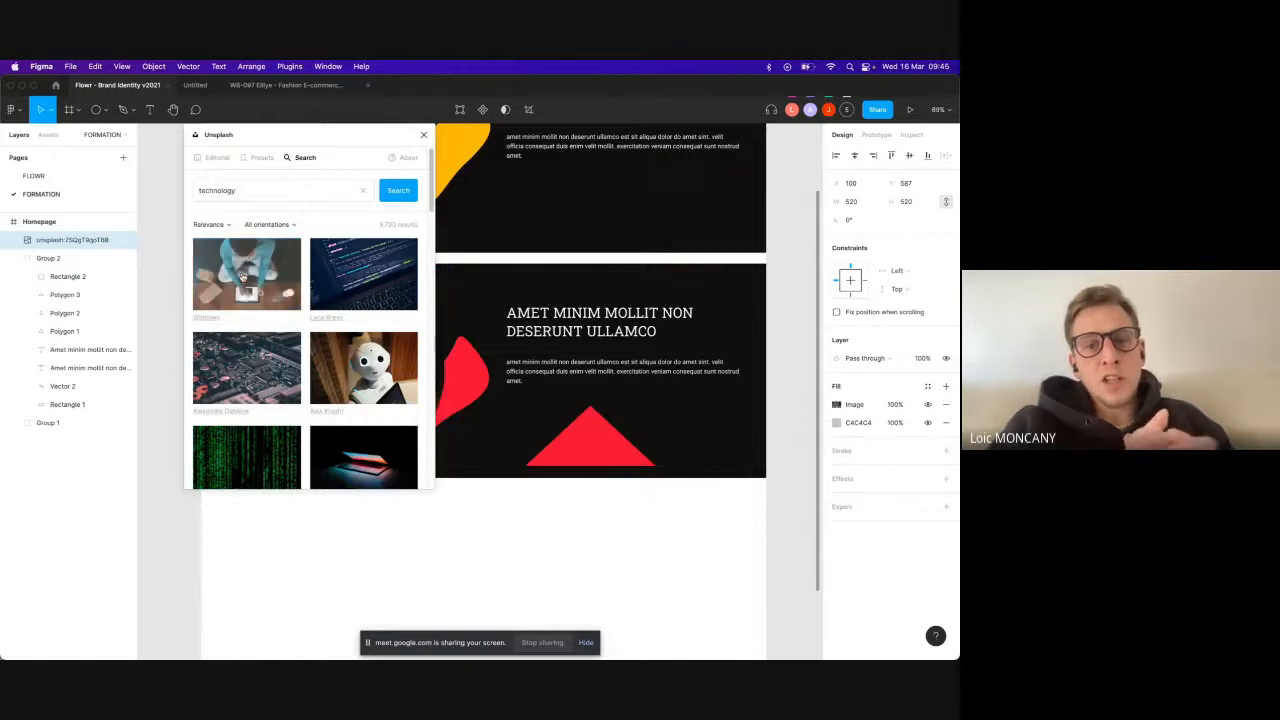
{"action": "left_click", "coordinate": [423, 134]}
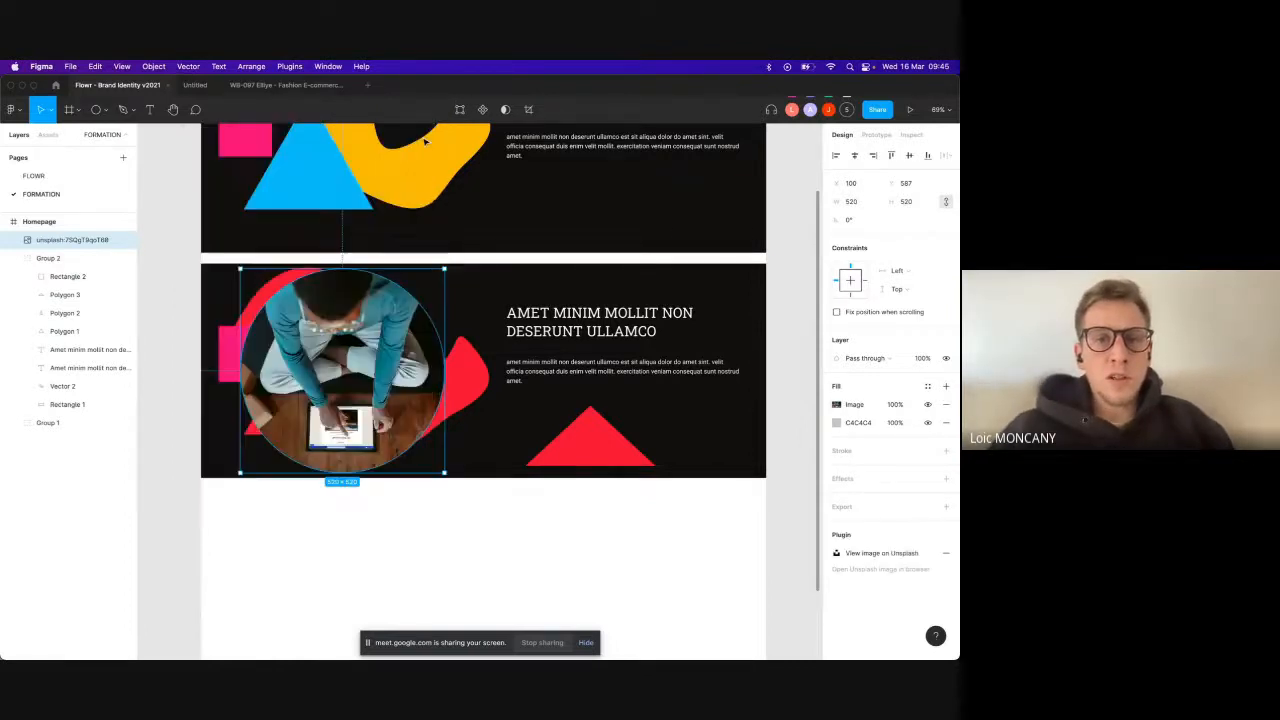
Step: Enlarge the circular photo to about 620 × 620 px and place it at about X 74, Y 627, overlapping the banner's lower edge
{"action": "left_click_drag", "start_coordinate": [444, 472], "coordinate": [484, 511]}
{"action": "left_click_drag", "start_coordinate": [390, 398], "coordinate": [380, 414]}
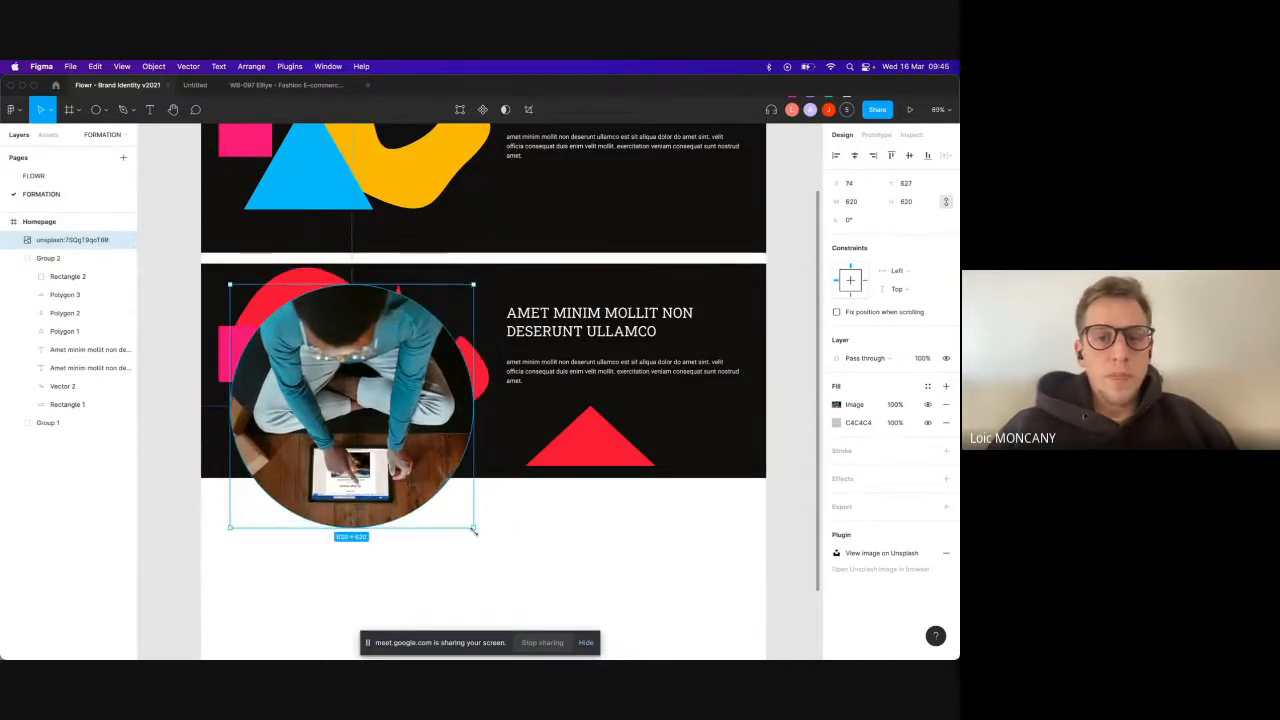
Step: Move the red triangle beneath the paragraph down so its base sits on the second banner's lower edge
{"action": "left_click", "coordinate": [612, 437]}
{"action": "left_click", "coordinate": [612, 437]}
{"action": "left_click_drag", "start_coordinate": [612, 437], "coordinate": [603, 453]}
{"action": "left_click", "coordinate": [634, 543]}
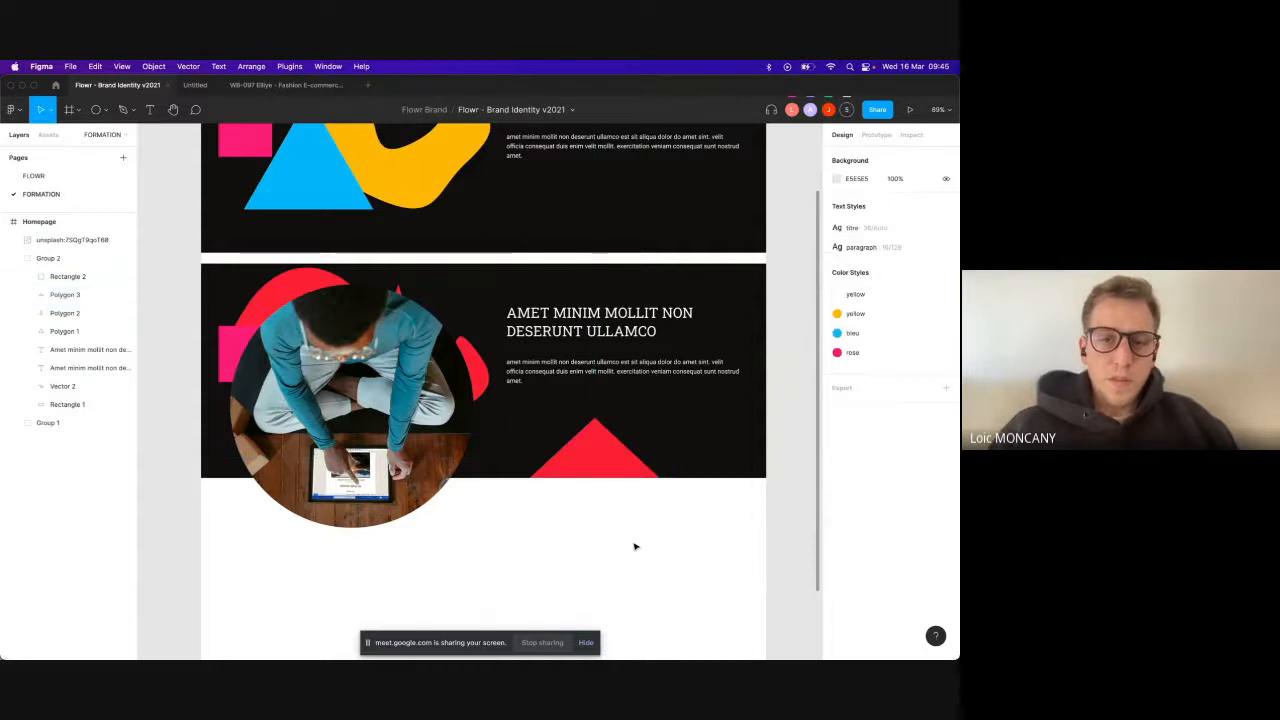
Step: Move the circular photo's layer into Group 2 with the rest of the second banner
{"action": "left_click", "coordinate": [480, 273]}
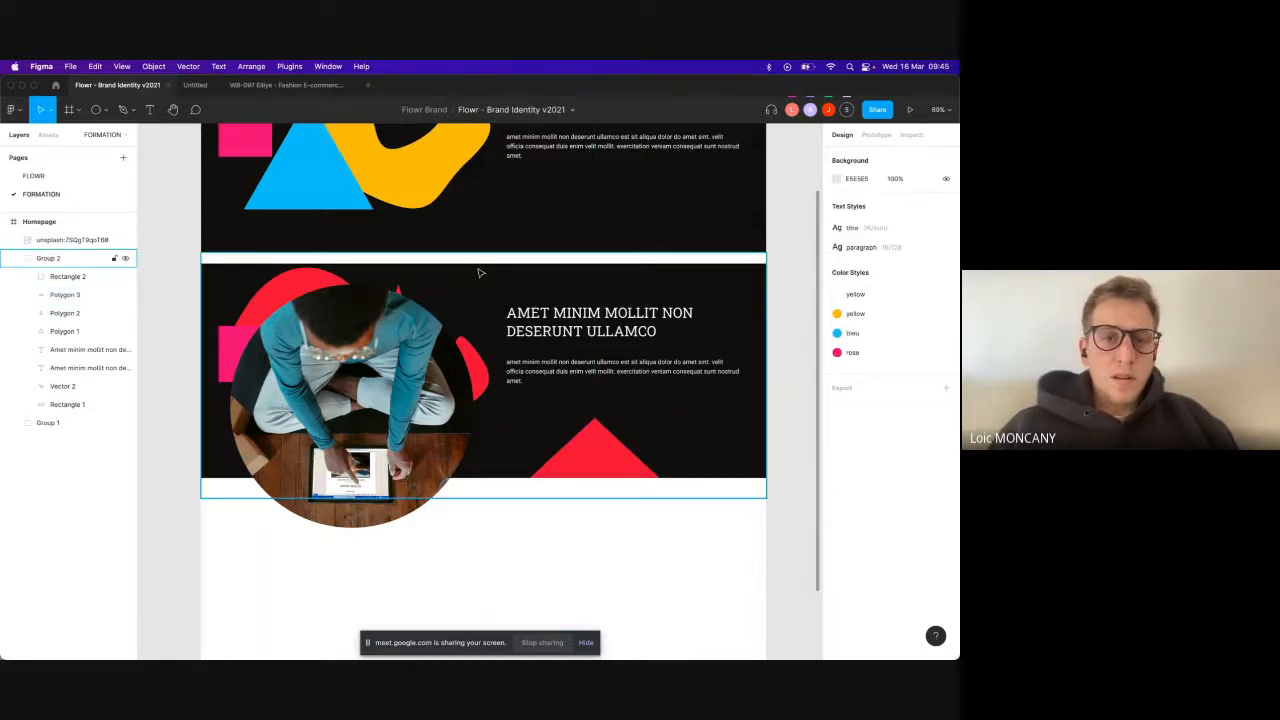
{"action": "left_click", "coordinate": [374, 311]}
{"action": "left_click_drag", "start_coordinate": [52, 248], "coordinate": [55, 266]}
{"action": "left_click", "coordinate": [67, 404]}
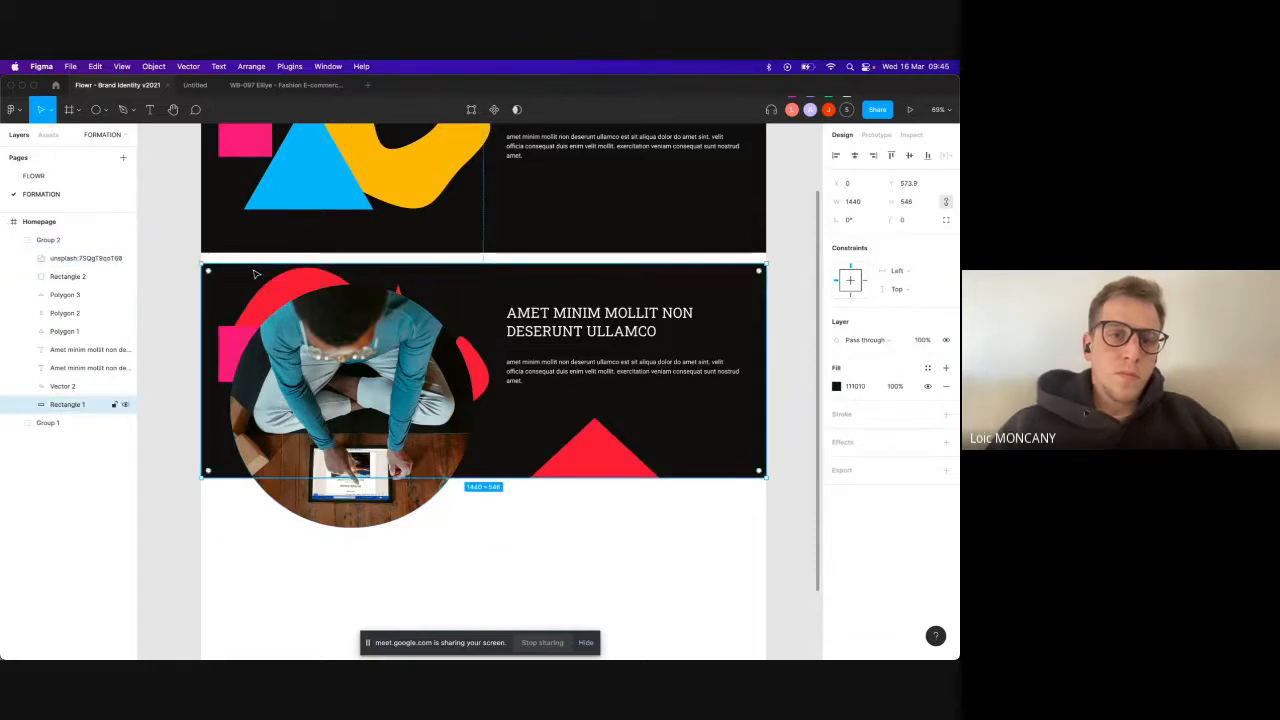
Step: Move Group 2 down to about Y 768 to leave a white gap beneath the first banner
{"action": "left_click", "coordinate": [62, 241]}
{"action": "key", "text": "shift+Down"}
{"action": "key", "text": "shift+Down"}
{"action": "key", "text": "shift+Down"}
{"action": "key", "text": "shift+Down"}
{"action": "key", "text": "shift+Down"}
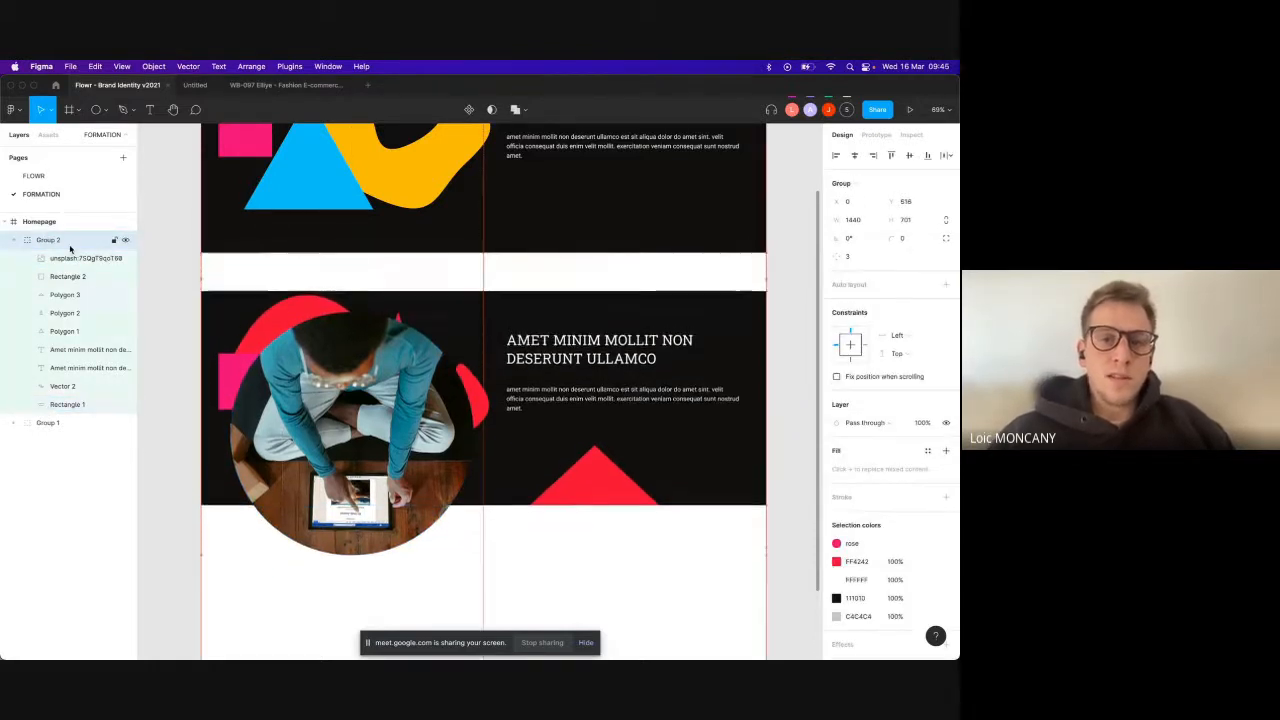
{"action": "left_click_drag", "start_coordinate": [474, 314], "coordinate": [494, 379]}
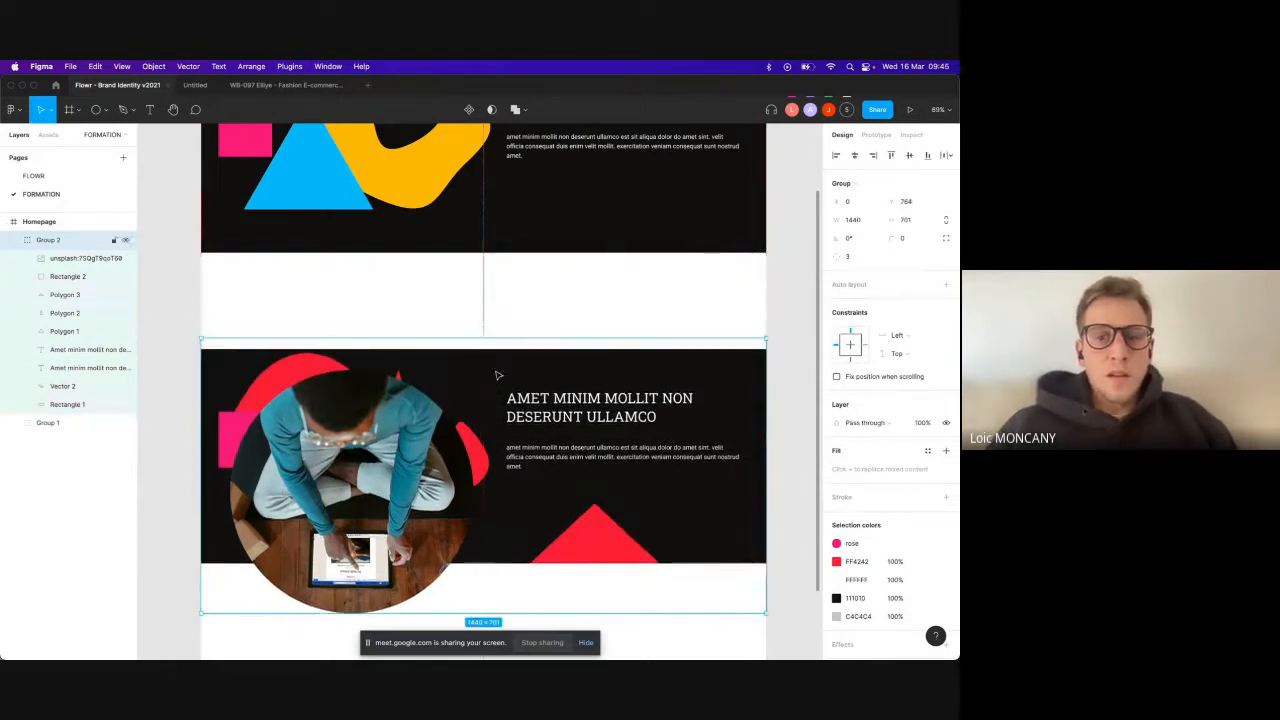
Step: Draw a rectangle about 363 × 101 px under the second banner's paragraph, at about X 780, Y 1125
{"action": "scroll", "coordinate": [494, 379], "scroll_direction": "down", "scroll_amount": 2}
{"action": "double_click", "coordinate": [412, 370]}
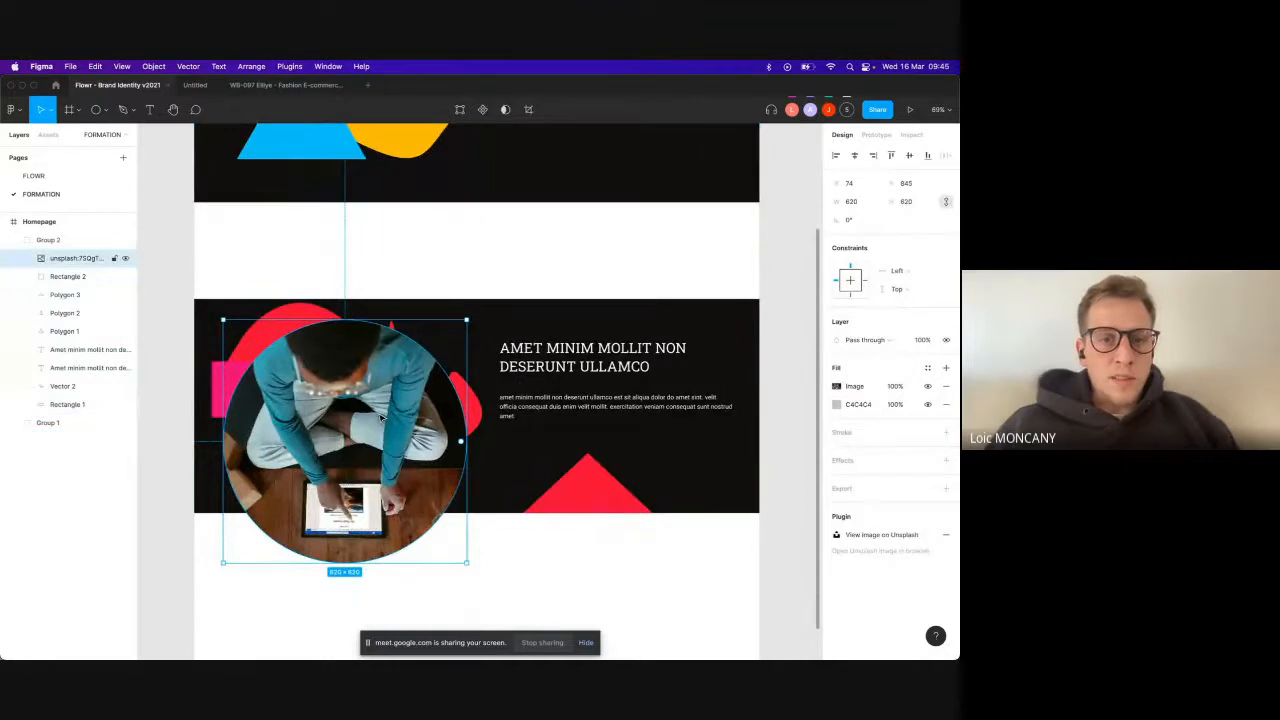
{"action": "left_click", "coordinate": [451, 343]}
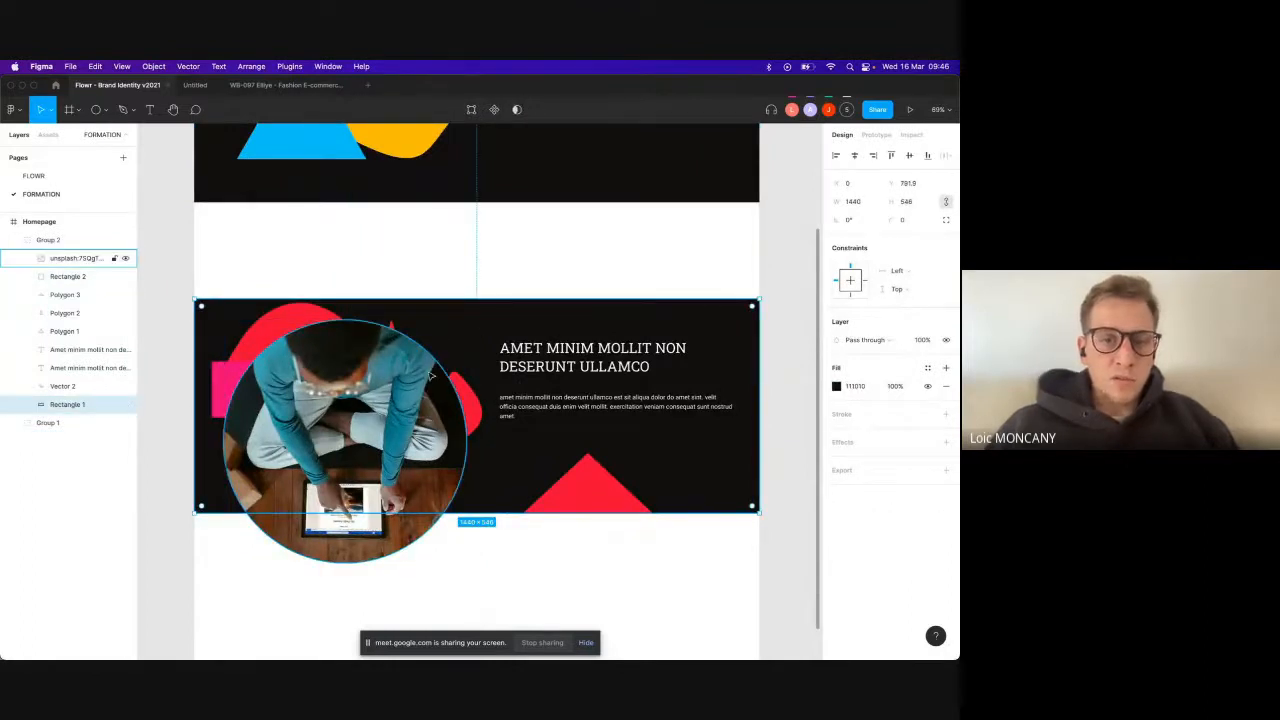
{"action": "left_click", "coordinate": [104, 110]}
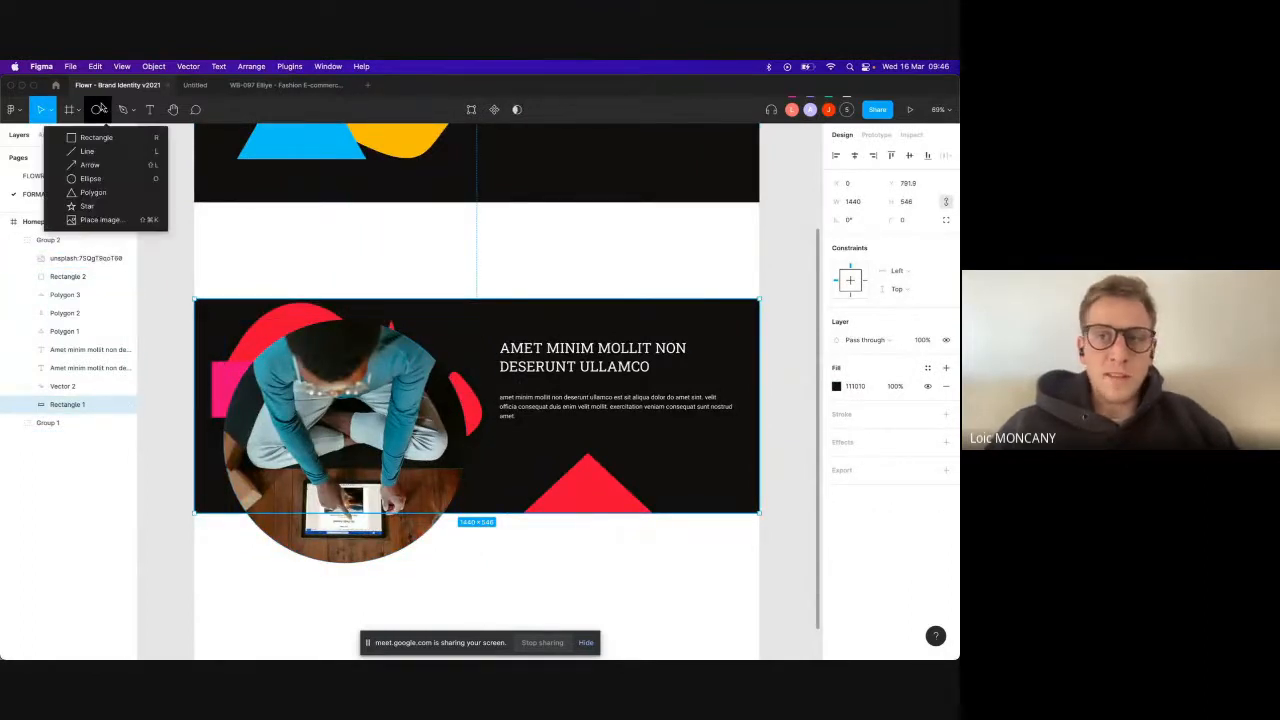
{"action": "left_click", "coordinate": [98, 137]}
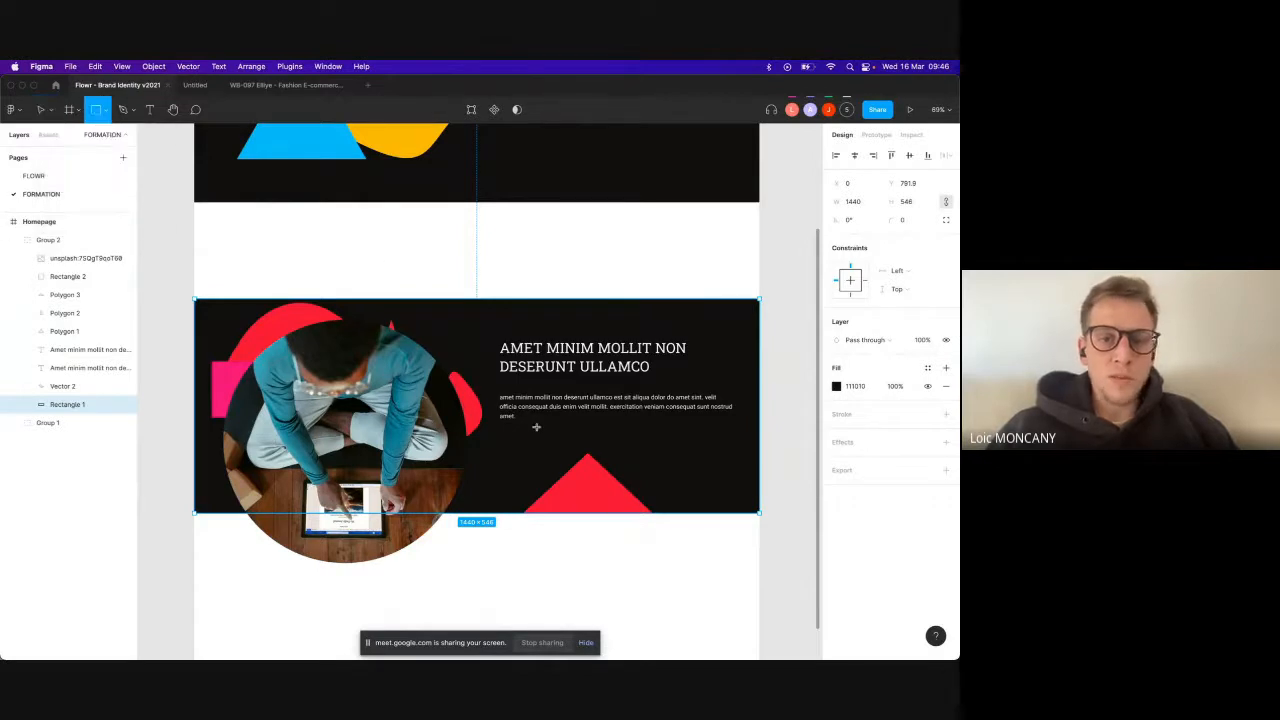
{"action": "left_click_drag", "start_coordinate": [500, 429], "coordinate": [643, 468]}
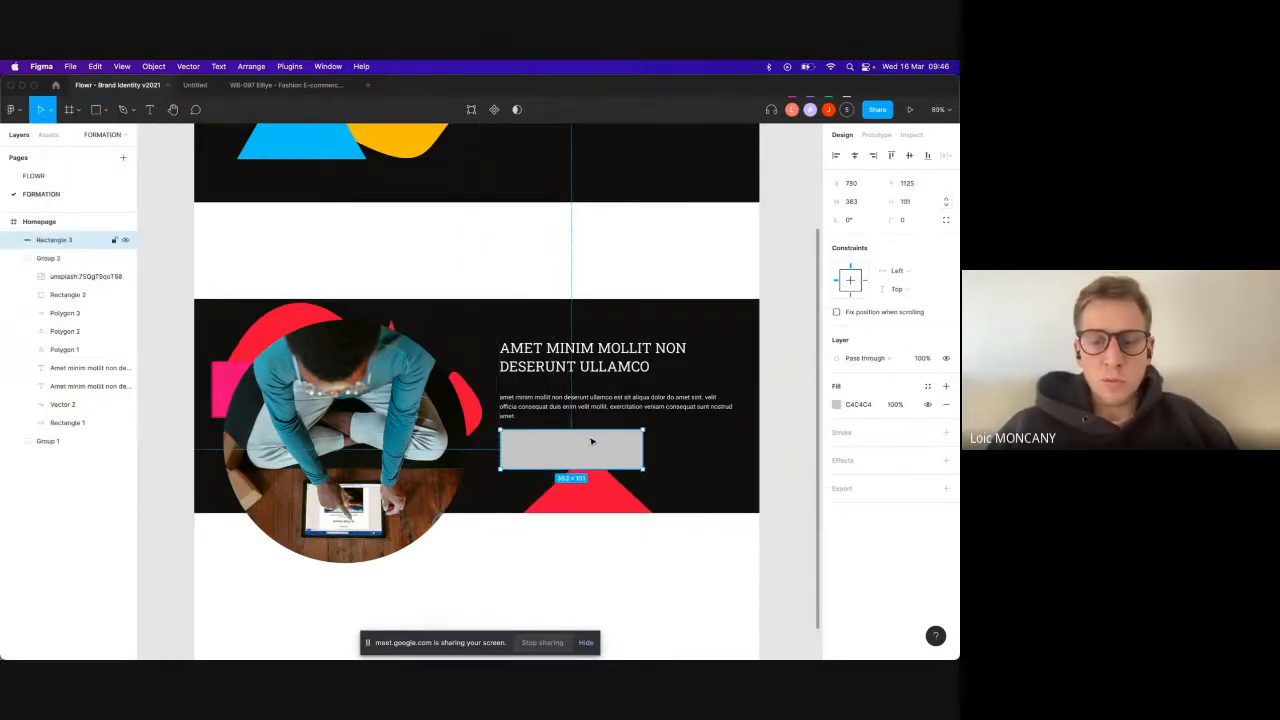
{"action": "right_click", "coordinate": [591, 441]}
{"action": "mouse_move", "coordinate": [666, 568]}
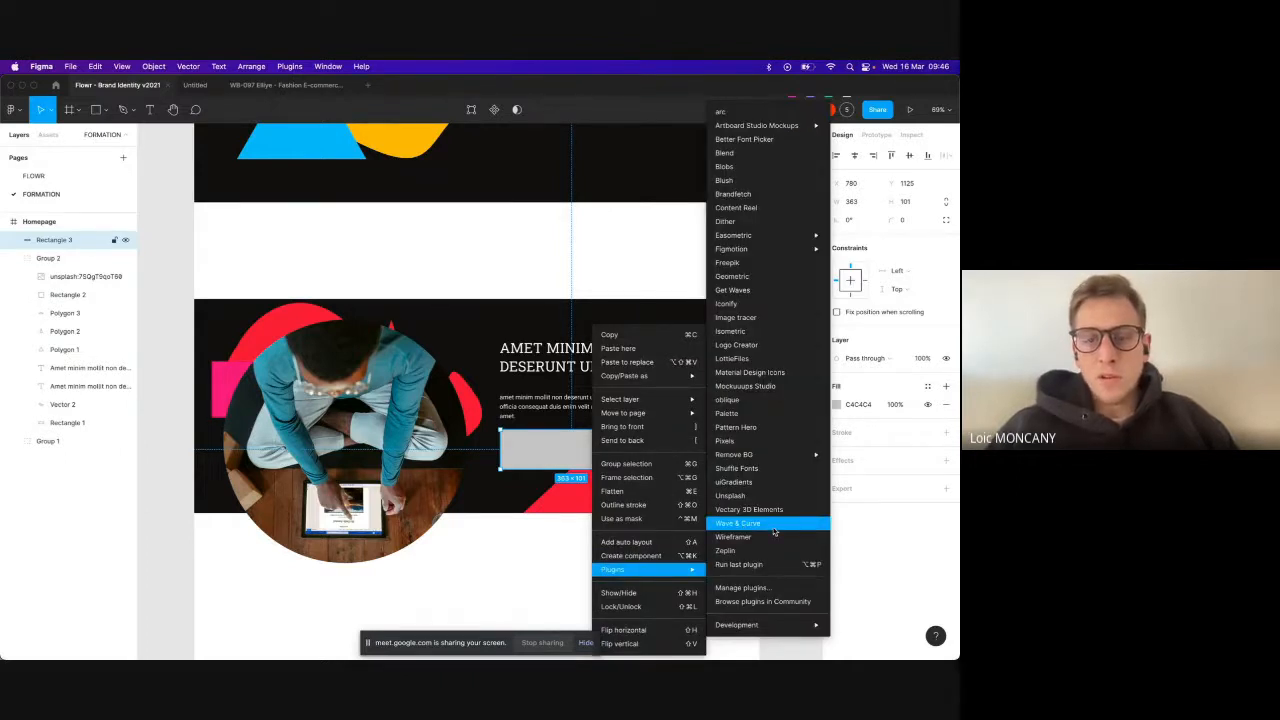
{"action": "left_click", "coordinate": [777, 297]}
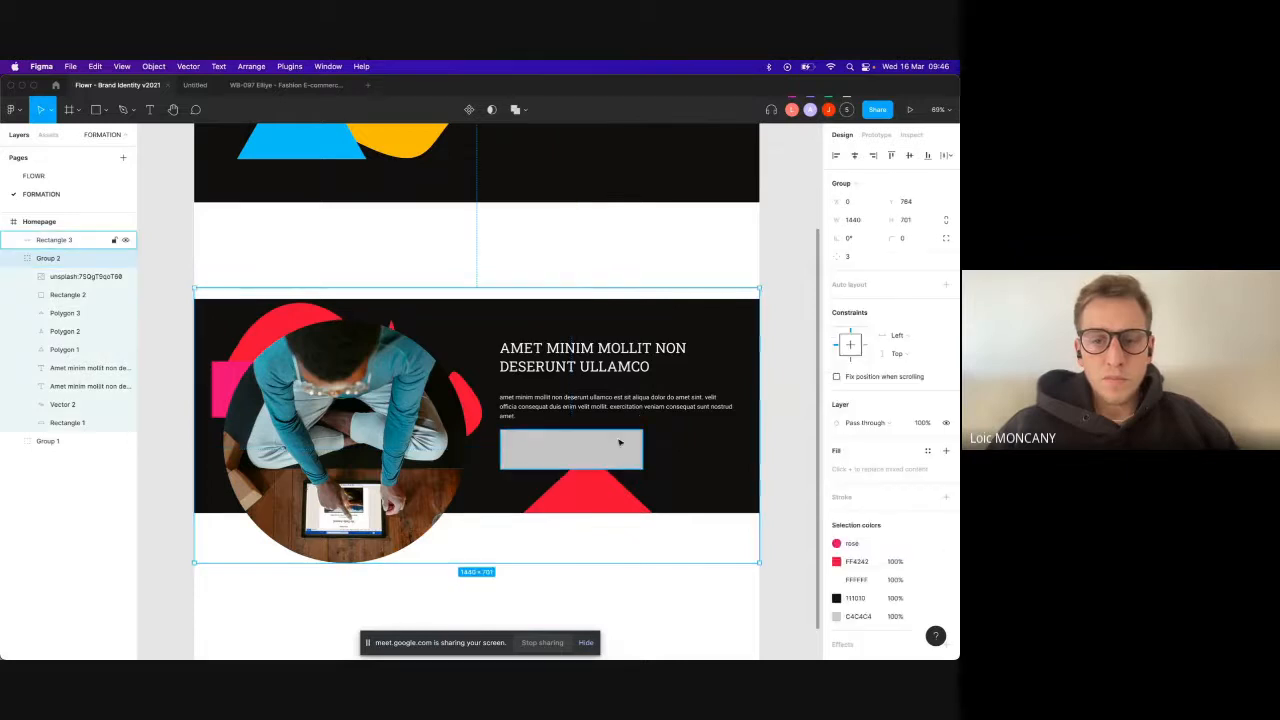
Step: Run the Get Waves plugin on the Homepage frame and create a smooth upward wave with slightly higher complexity
{"action": "left_click", "coordinate": [595, 286]}
{"action": "right_click", "coordinate": [595, 286]}
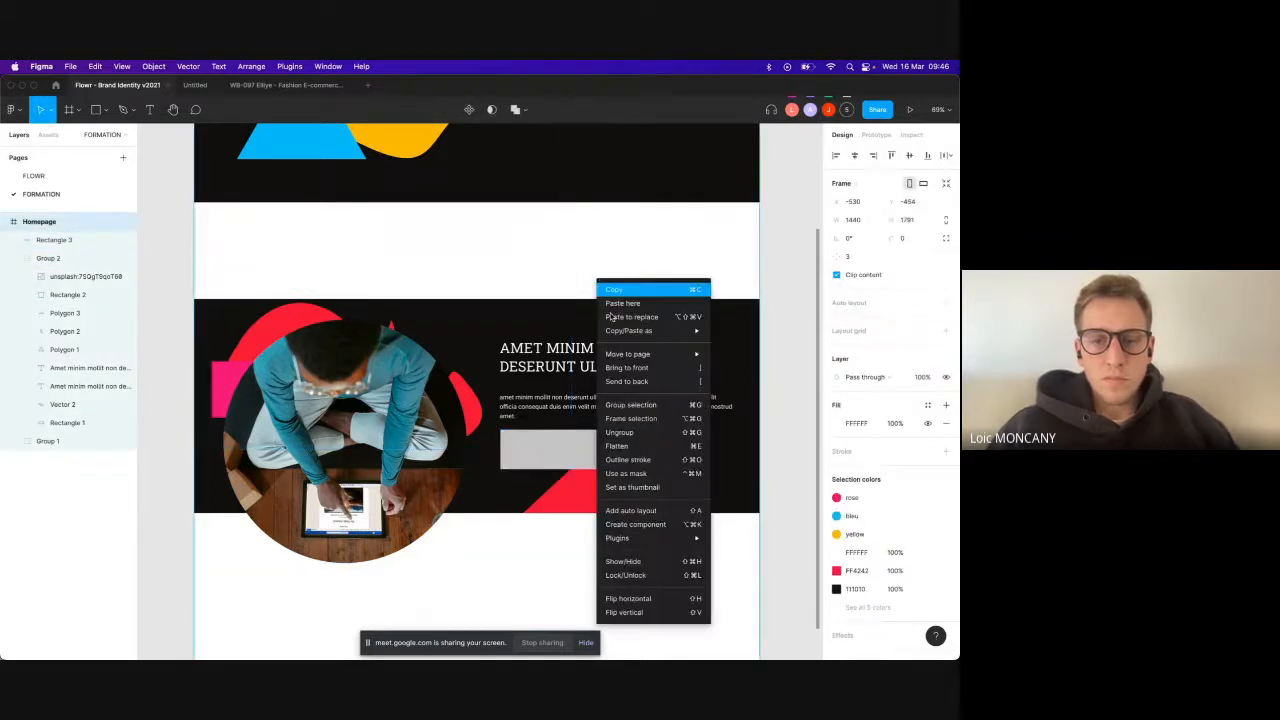
{"action": "mouse_move", "coordinate": [617, 538]}
{"action": "left_click", "coordinate": [727, 292]}
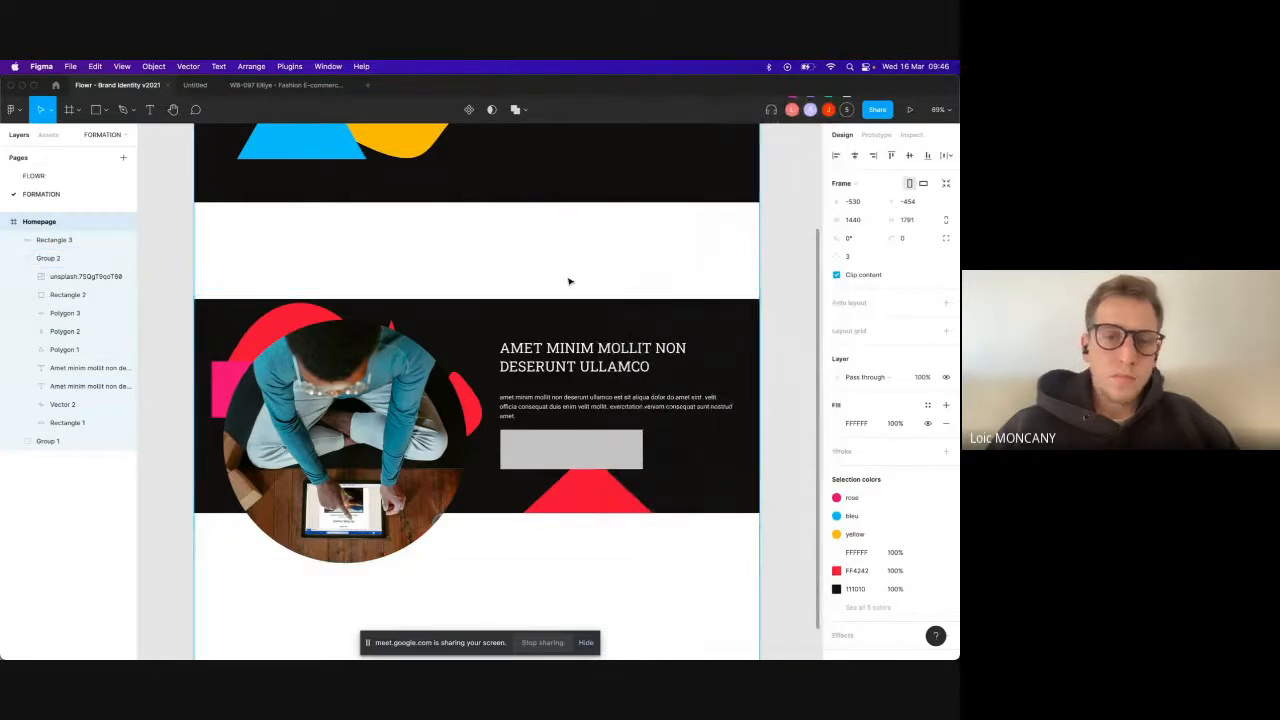
{"action": "scroll", "coordinate": [569, 281], "scroll_direction": "down", "scroll_amount": 3}
{"action": "scroll", "coordinate": [569, 282], "scroll_direction": "up", "scroll_amount": 2}
{"action": "scroll", "coordinate": [571, 280], "scroll_direction": "right", "scroll_amount": 3}
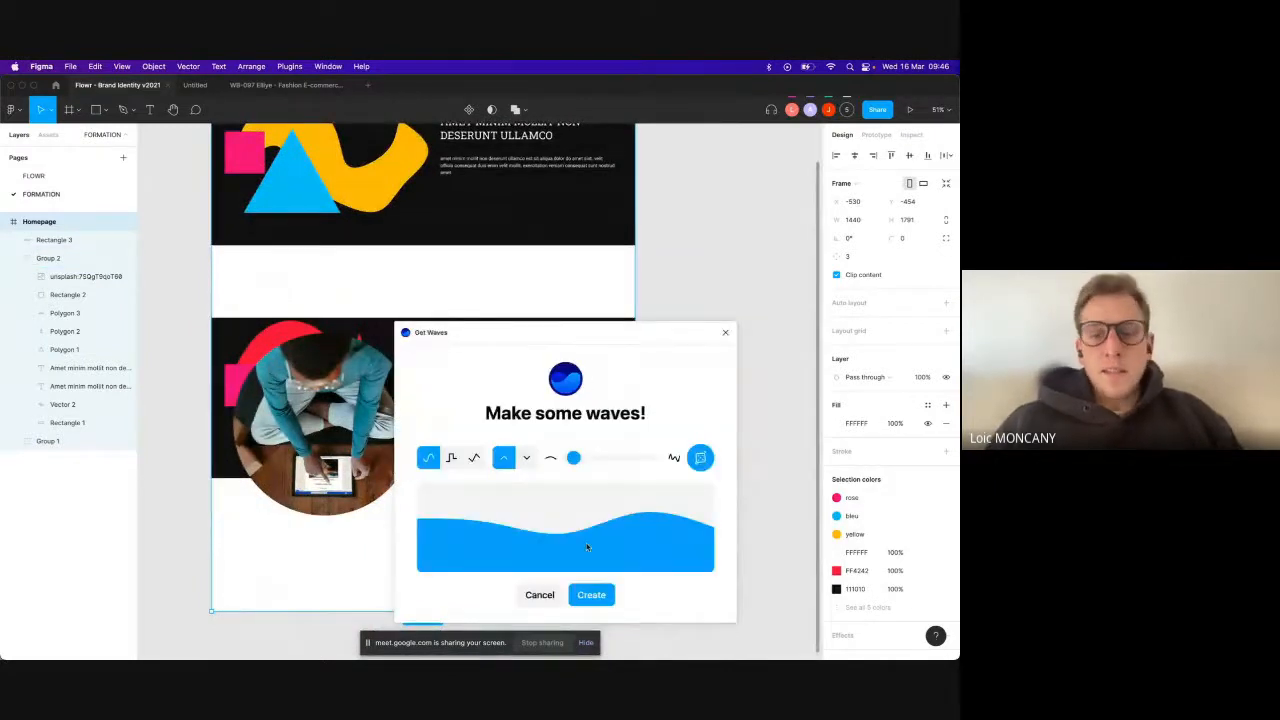
{"action": "mouse_move", "coordinate": [573, 459]}
{"action": "left_mouse_down"}
{"action": "mouse_move", "coordinate": [597, 459]}
{"action": "mouse_move", "coordinate": [577, 458]}
{"action": "left_mouse_up"}
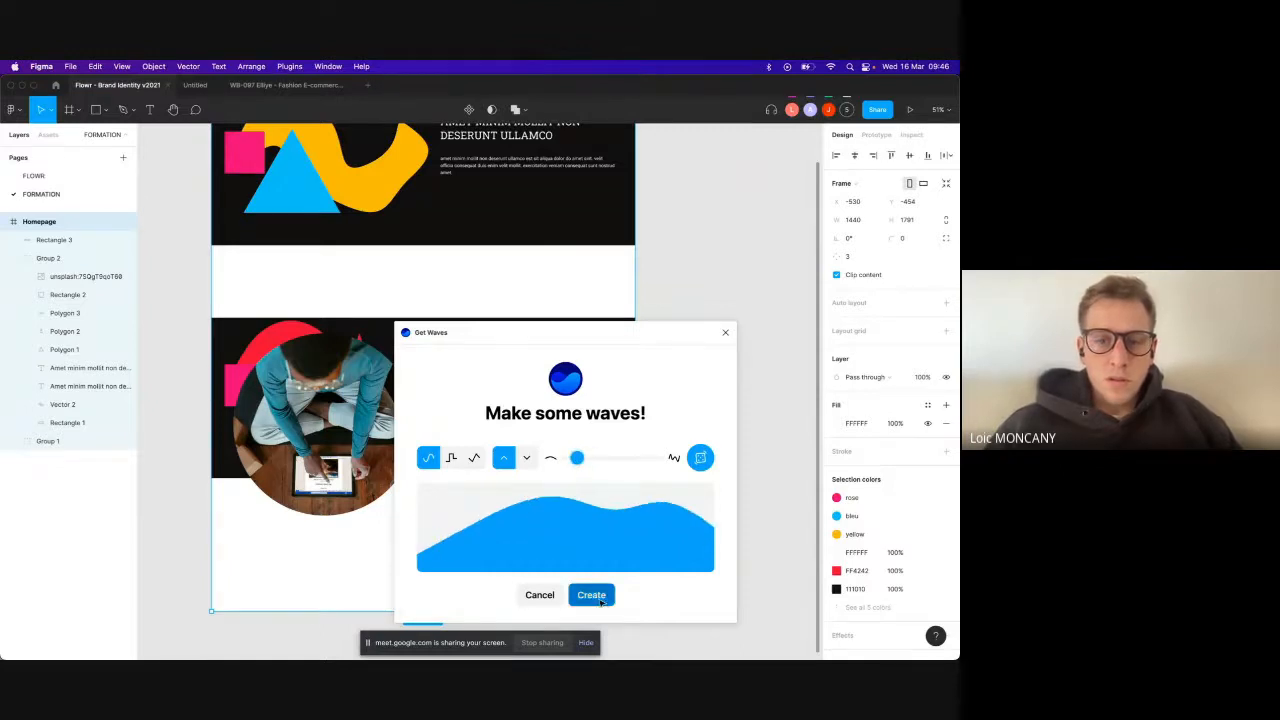
{"action": "left_click", "coordinate": [596, 592]}
Step: Place the wave on the second banner's upper edge in the banner's sampled black and nest its layer in Group 2
{"action": "left_click_drag", "start_coordinate": [500, 386], "coordinate": [493, 320]}
{"action": "left_click_drag", "start_coordinate": [440, 377], "coordinate": [448, 304]}
{"action": "key", "text": "i"}
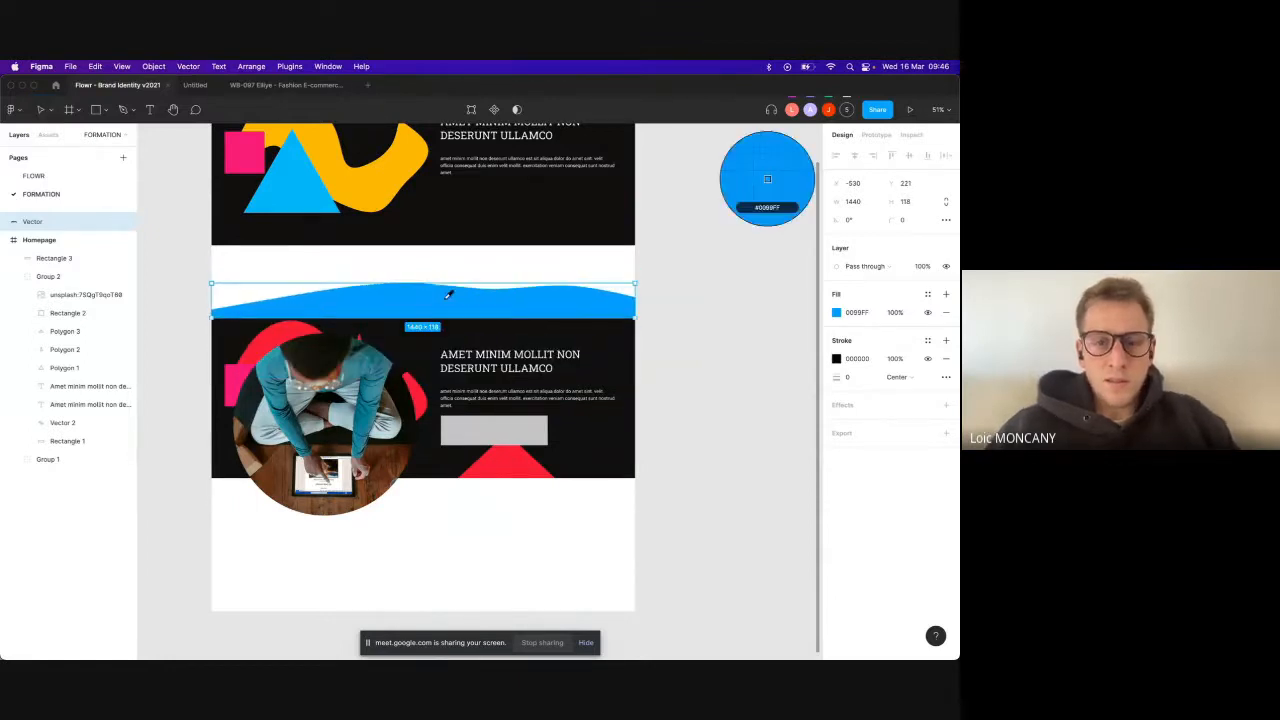
{"action": "left_click", "coordinate": [403, 336]}
{"action": "left_click_drag", "start_coordinate": [468, 309], "coordinate": [468, 312]}
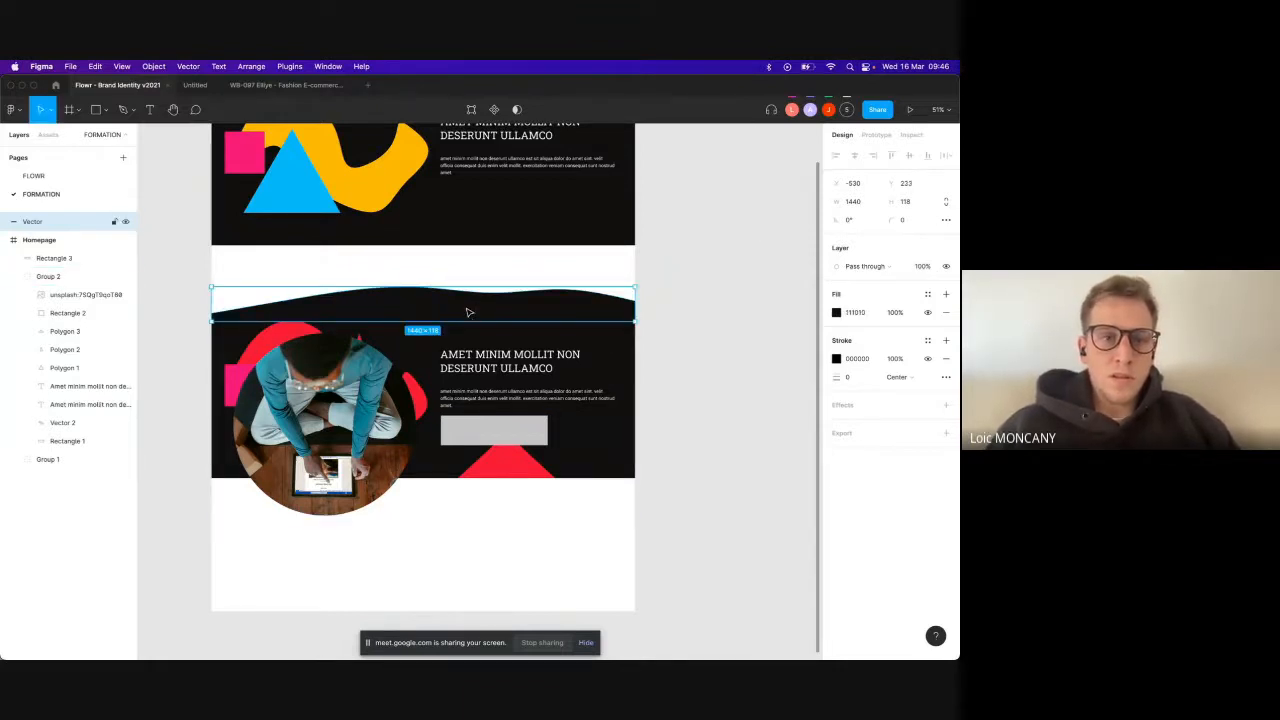
{"action": "left_click_drag", "start_coordinate": [52, 223], "coordinate": [55, 290]}
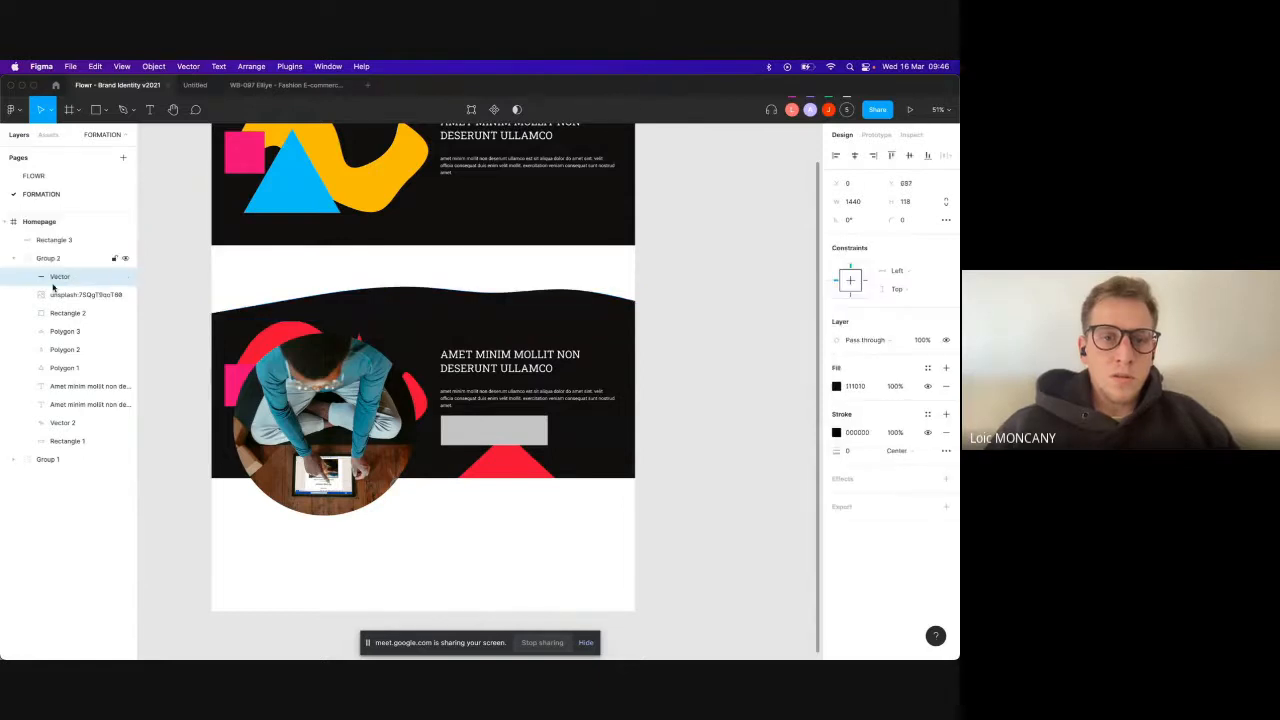
Step: Duplicate the wave rotated 180° along the second banner's lower edge and send the copy to the back
{"action": "key", "text": "super+d"}
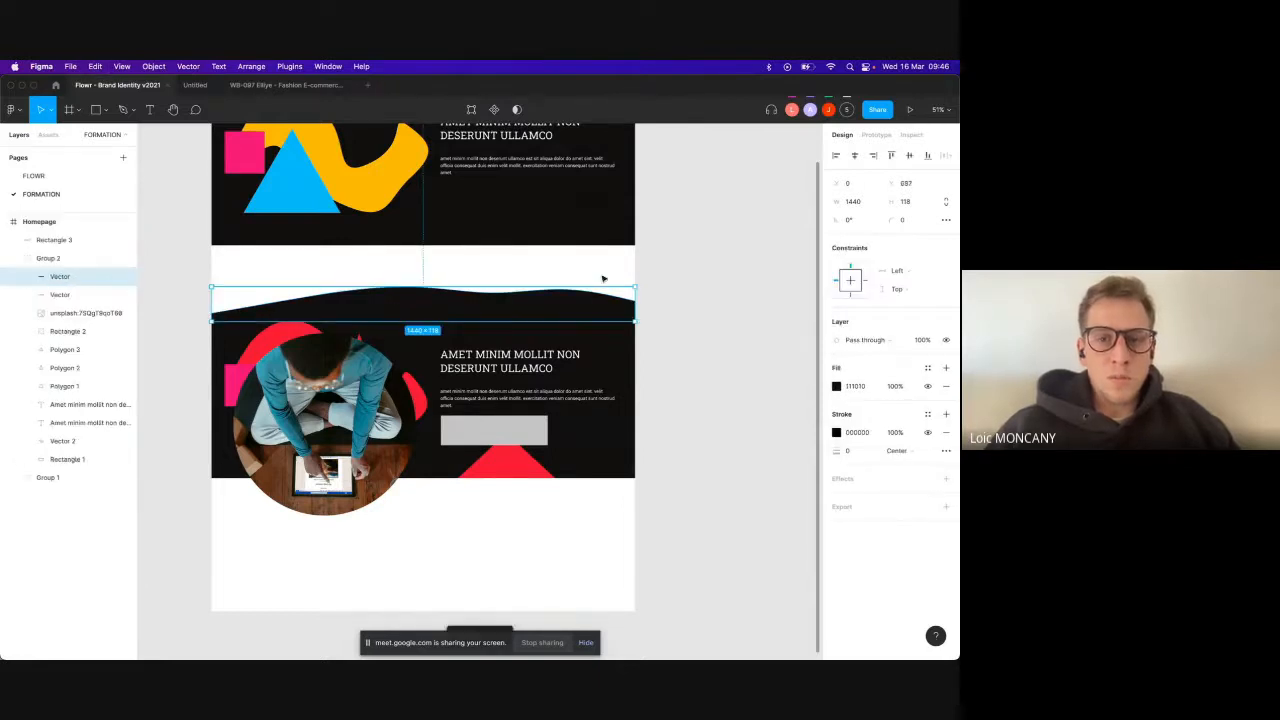
{"action": "left_click_drag", "start_coordinate": [638, 286], "coordinate": [228, 322]}
{"action": "left_click_drag", "start_coordinate": [309, 314], "coordinate": [313, 498]}
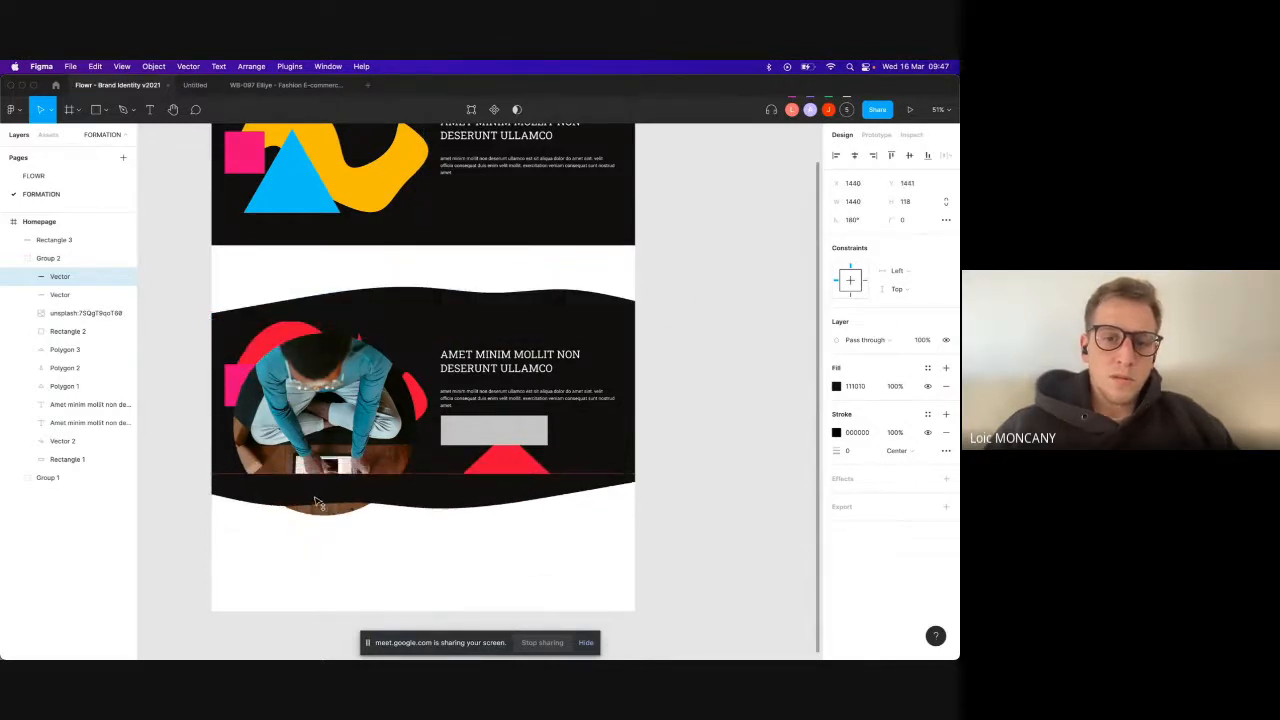
{"action": "right_click", "coordinate": [313, 498]}
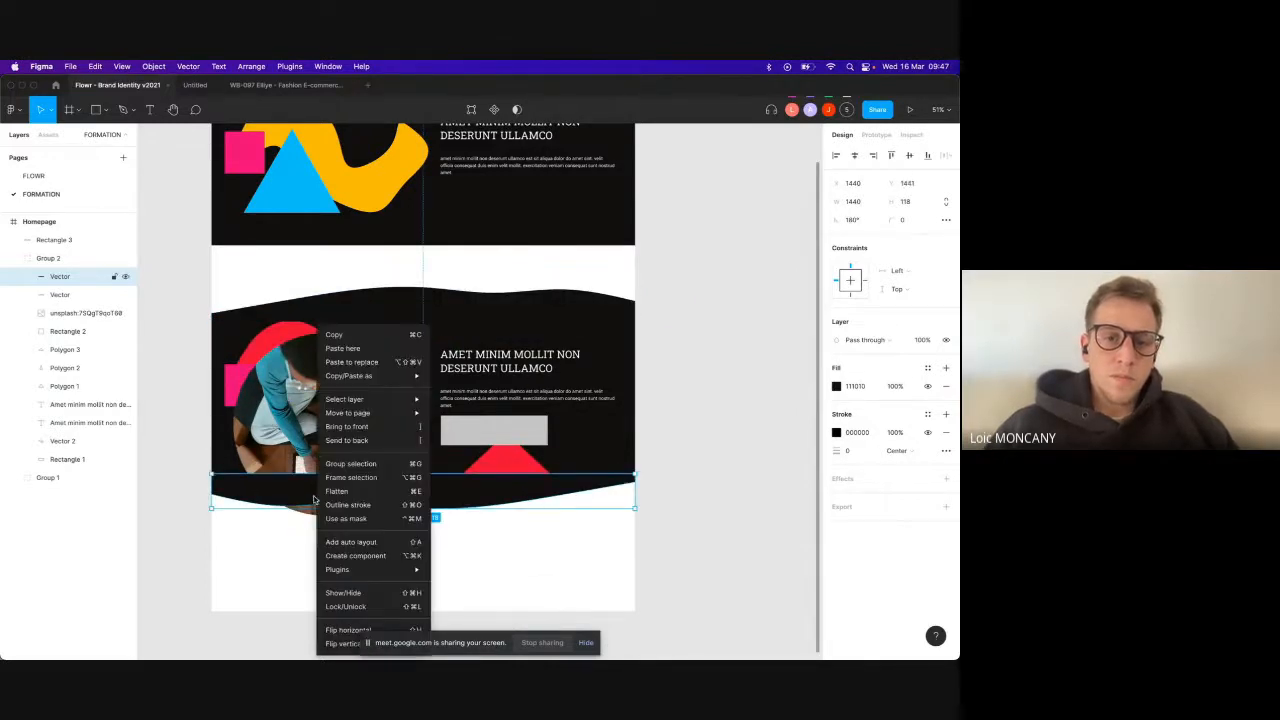
{"action": "left_click", "coordinate": [345, 440]}
{"action": "left_click", "coordinate": [457, 560]}
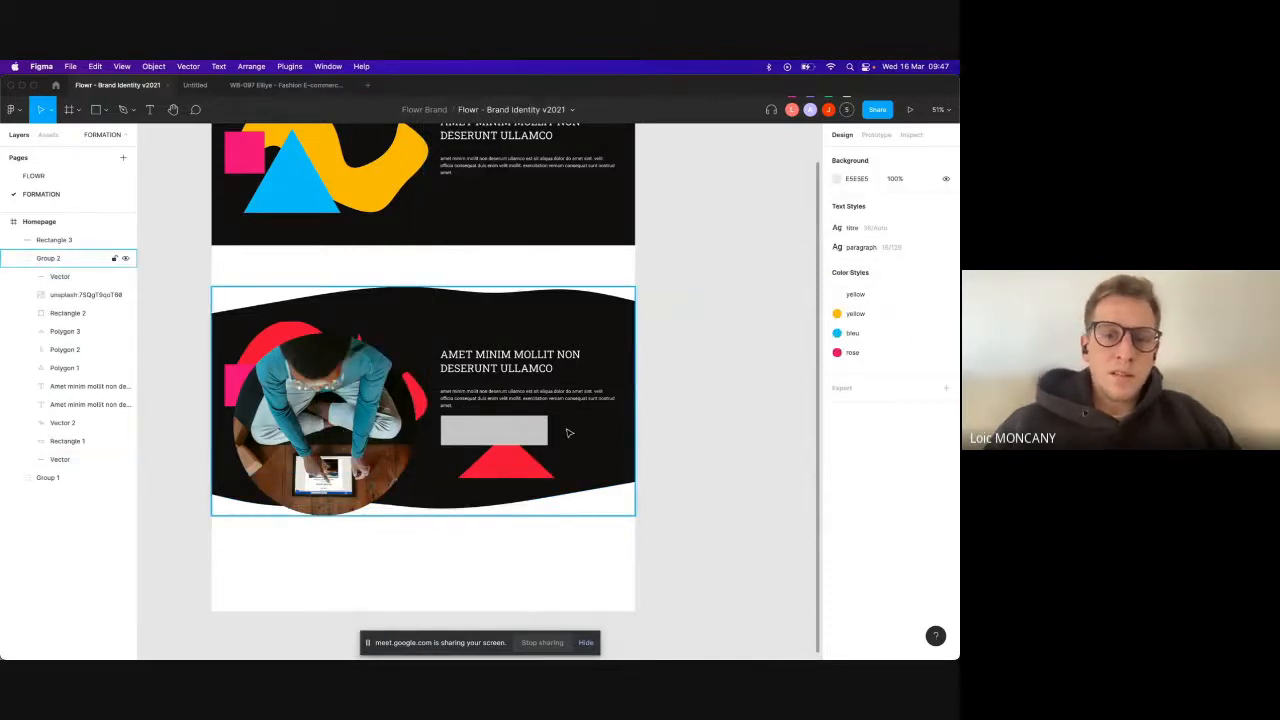
Step: Delete the grey rectangle under the second banner's paragraph and move Group 2 up to about Y 658
{"action": "mouse_move", "coordinate": [608, 334]}
{"action": "left_mouse_down"}
{"action": "mouse_move", "coordinate": [608, 378]}
{"action": "mouse_move", "coordinate": [593, 320]}
{"action": "mouse_move", "coordinate": [603, 303]}
{"action": "mouse_move", "coordinate": [606, 320]}
{"action": "left_mouse_up"}
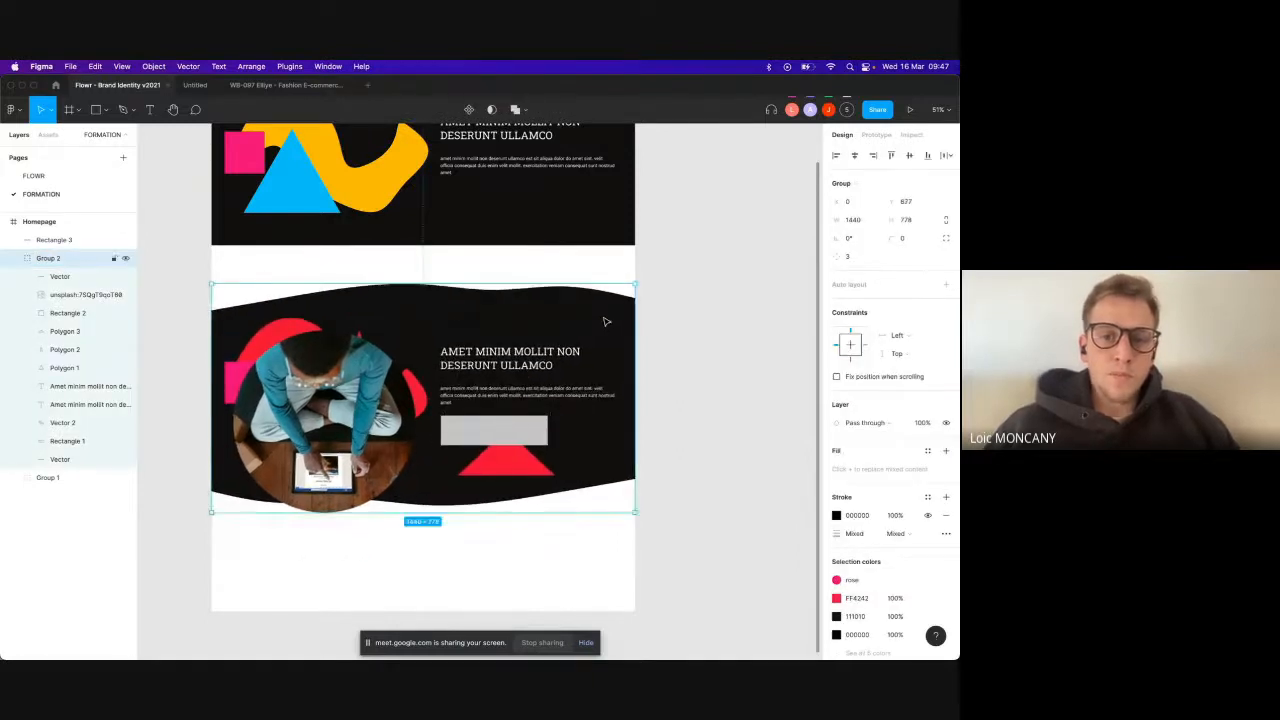
{"action": "left_click", "coordinate": [533, 424]}
{"action": "key", "text": "Delete"}
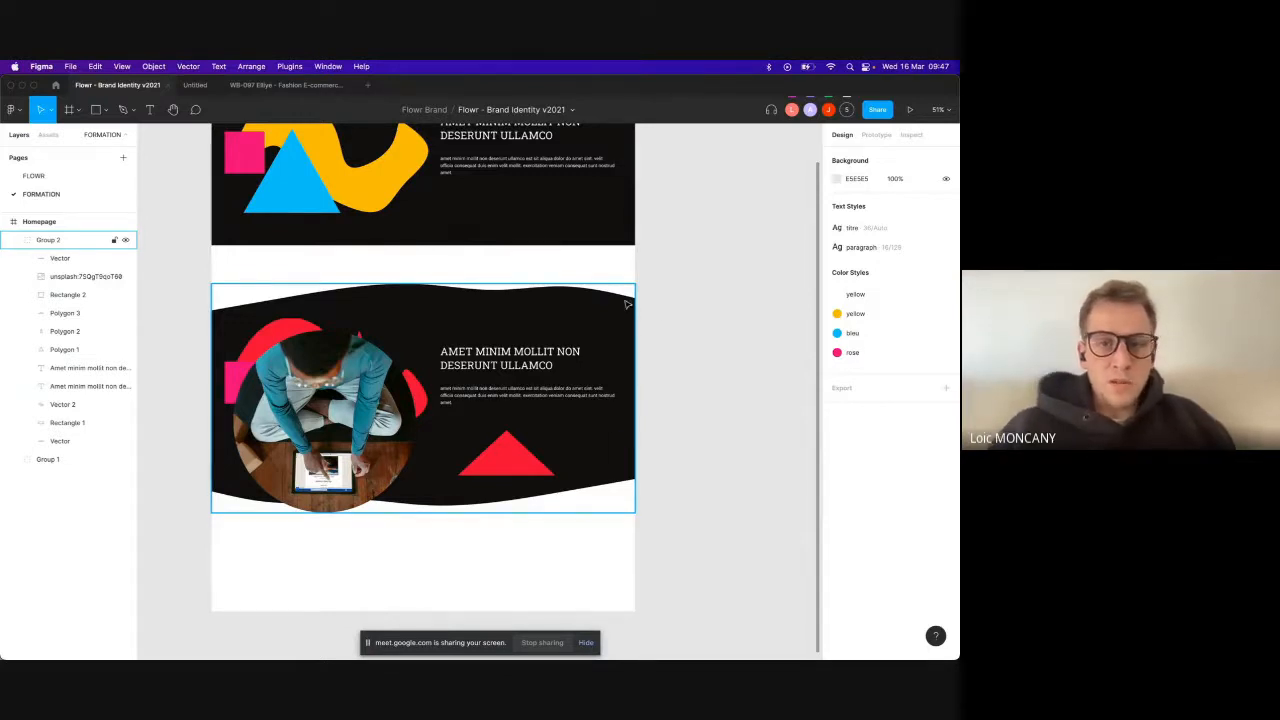
{"action": "mouse_move", "coordinate": [601, 306]}
{"action": "left_mouse_down"}
{"action": "mouse_move", "coordinate": [604, 347]}
{"action": "mouse_move", "coordinate": [600, 297]}
{"action": "left_mouse_up"}
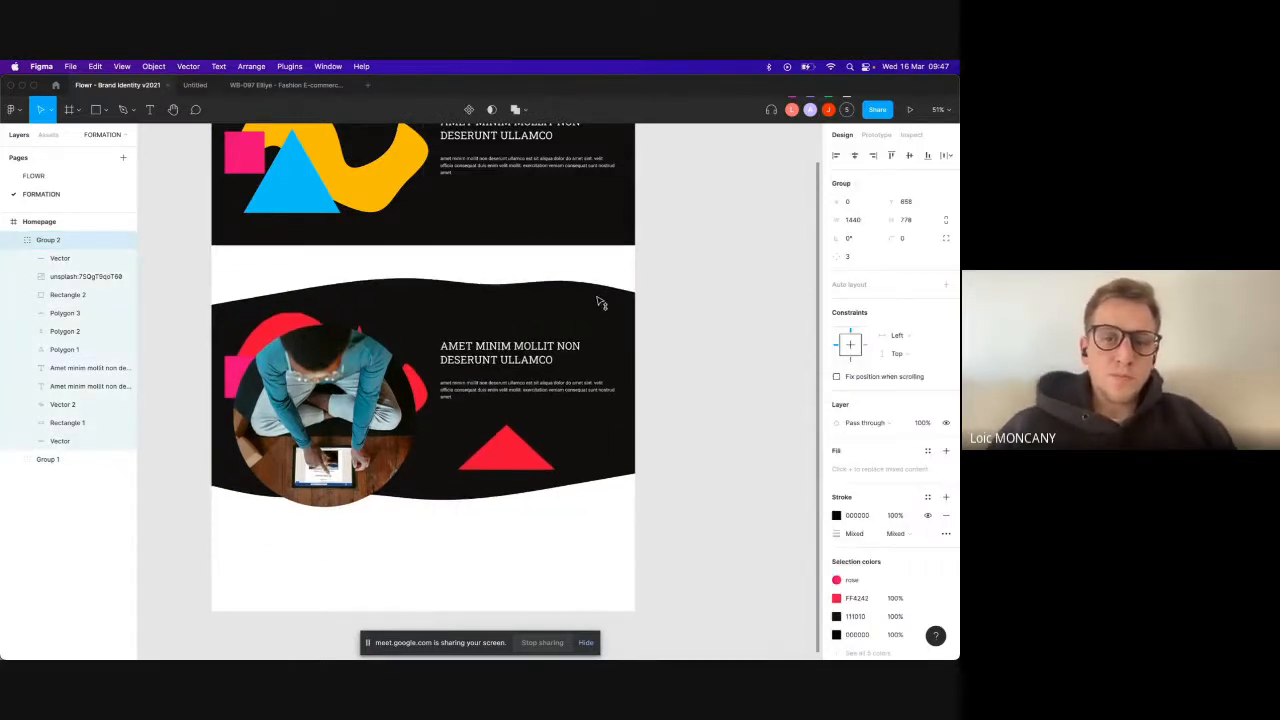
Step: Move Group 1 down to about Y 49 and draw a small rectangle beneath the first banner's paragraph
{"action": "scroll", "coordinate": [600, 295], "scroll_direction": "up", "scroll_amount": 3}
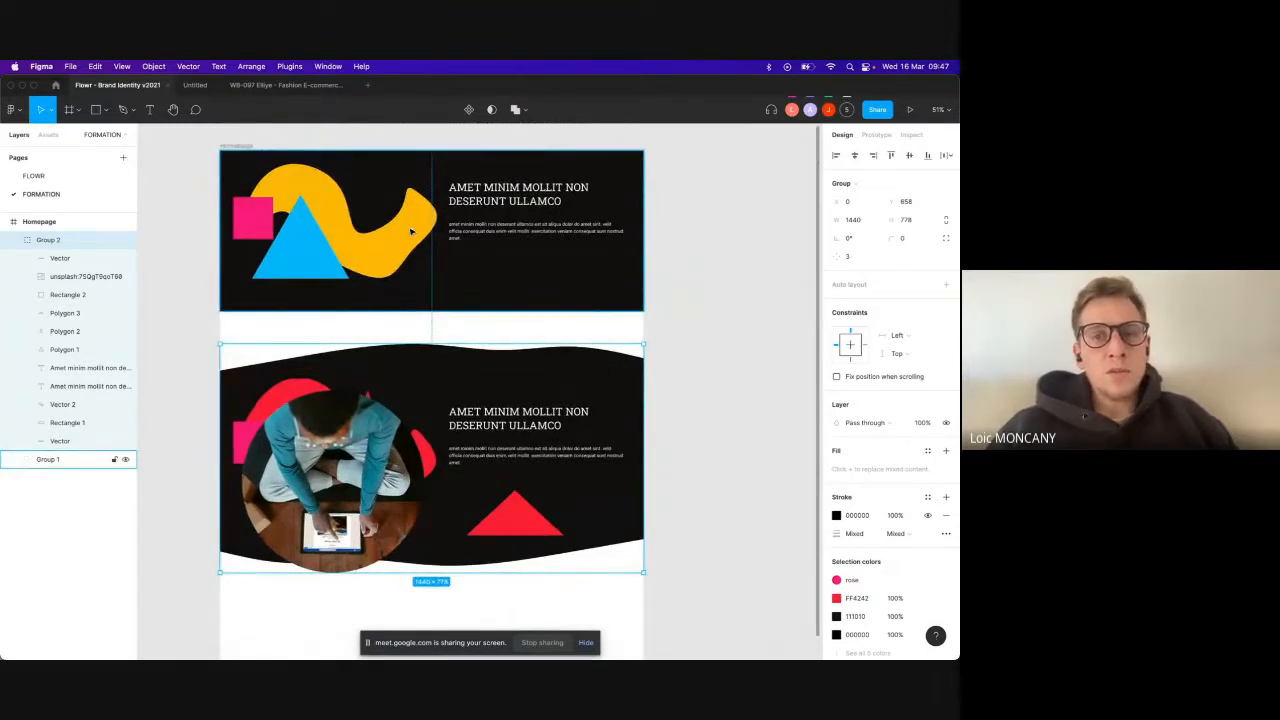
{"action": "left_click_drag", "start_coordinate": [410, 232], "coordinate": [410, 246]}
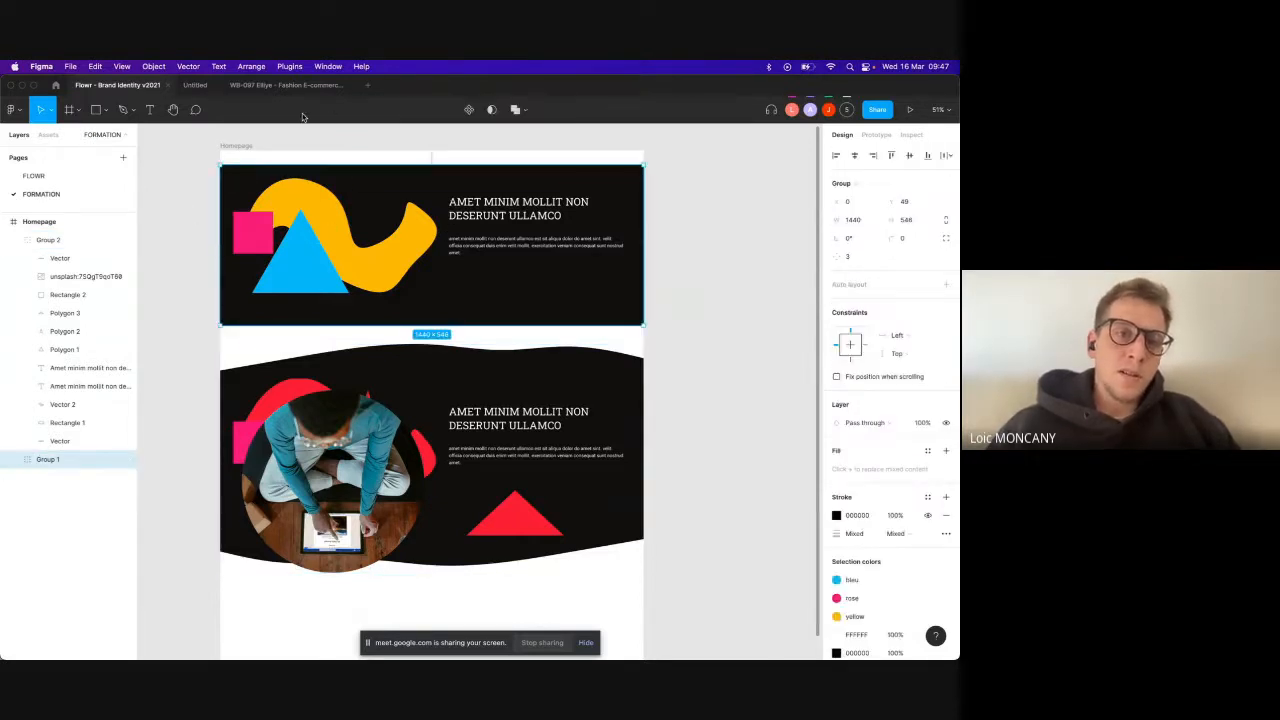
{"action": "left_click", "coordinate": [98, 110]}
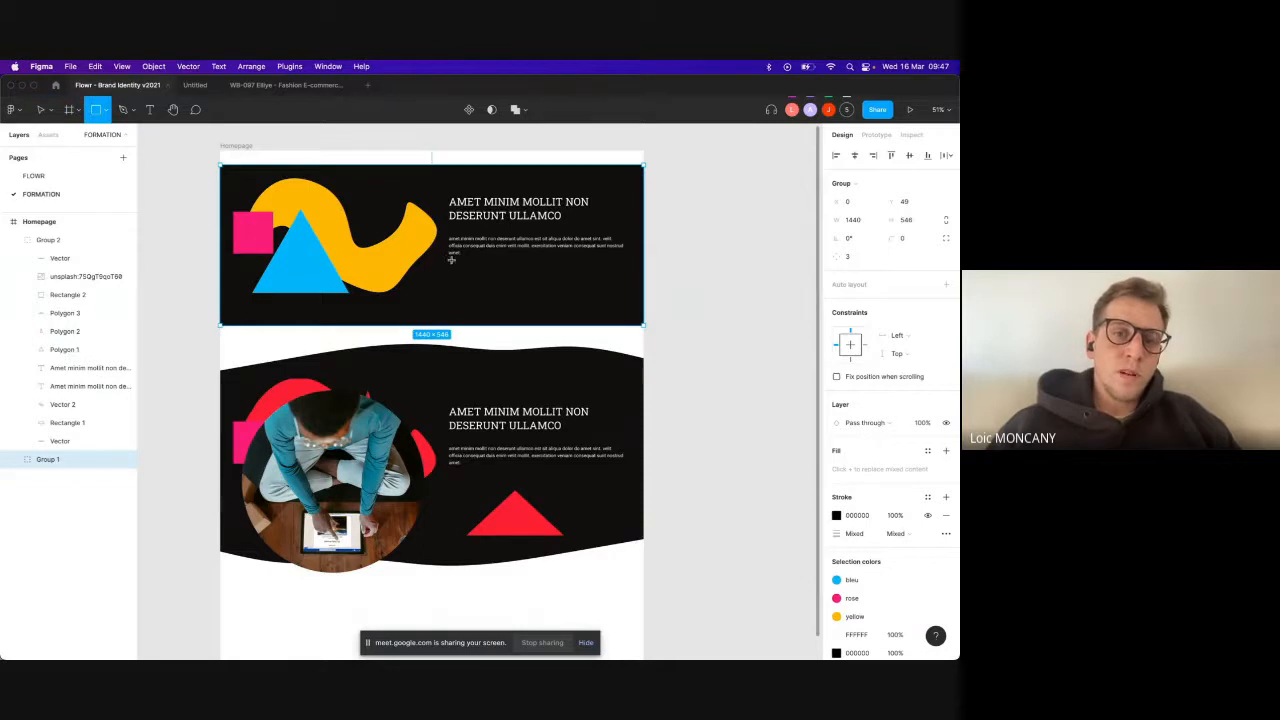
{"action": "left_click_drag", "start_coordinate": [450, 262], "coordinate": [505, 278]}
Step: Copy the second banner's circular photo into Group 1 and position it over the first banner's shapes at about X 74, Y 19
{"action": "double_click", "coordinate": [362, 440]}
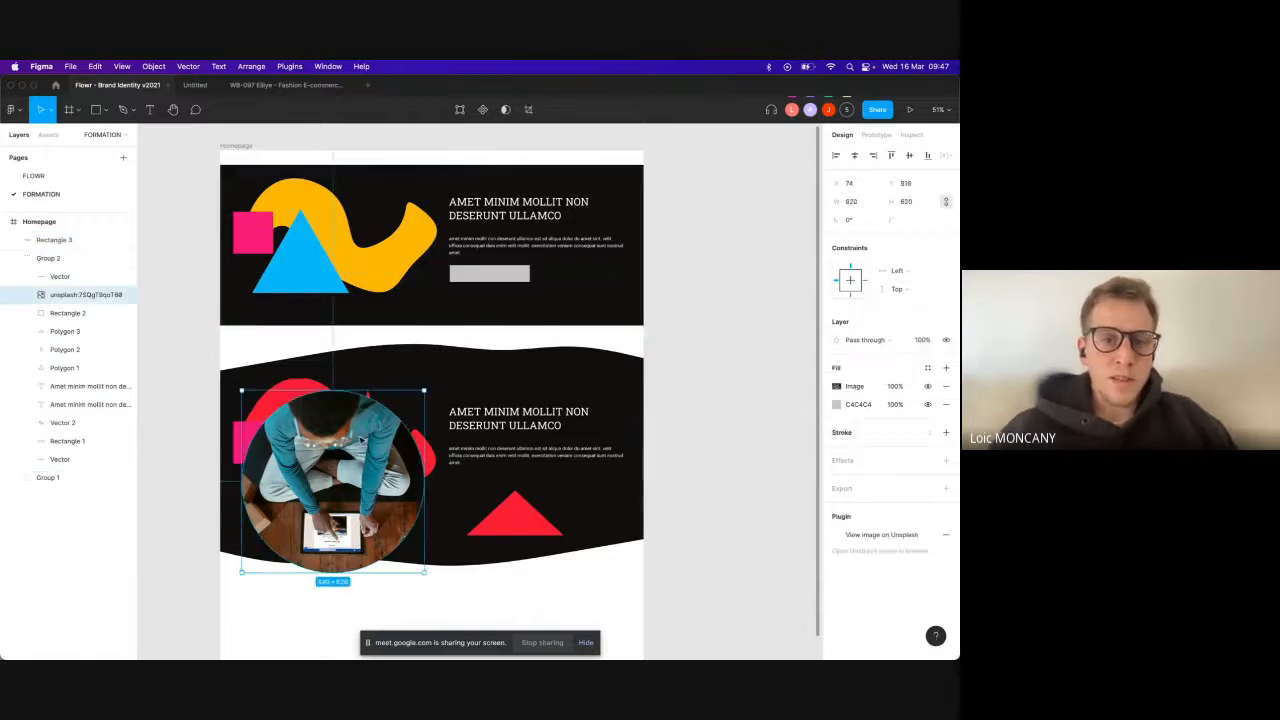
{"action": "key", "text": "ctrl+c"}
{"action": "left_click", "coordinate": [365, 245]}
{"action": "key", "text": "ctrl+v"}
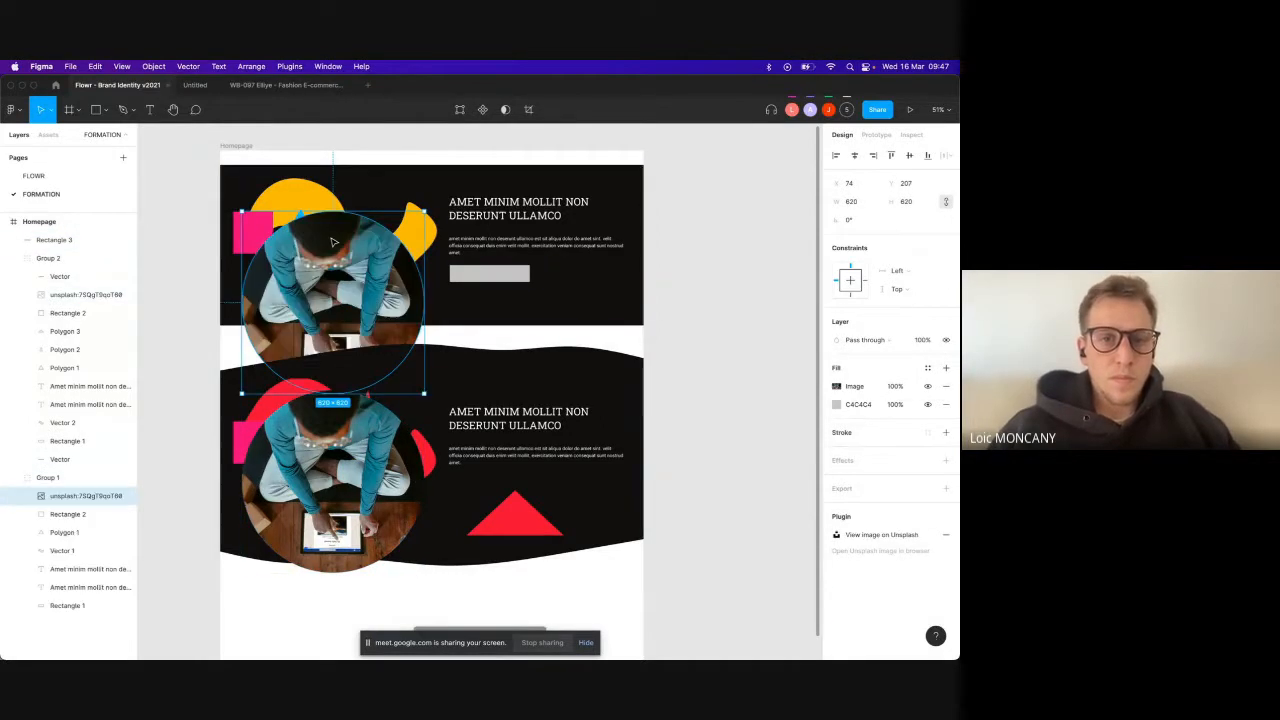
{"action": "left_click_drag", "start_coordinate": [365, 245], "coordinate": [363, 225]}
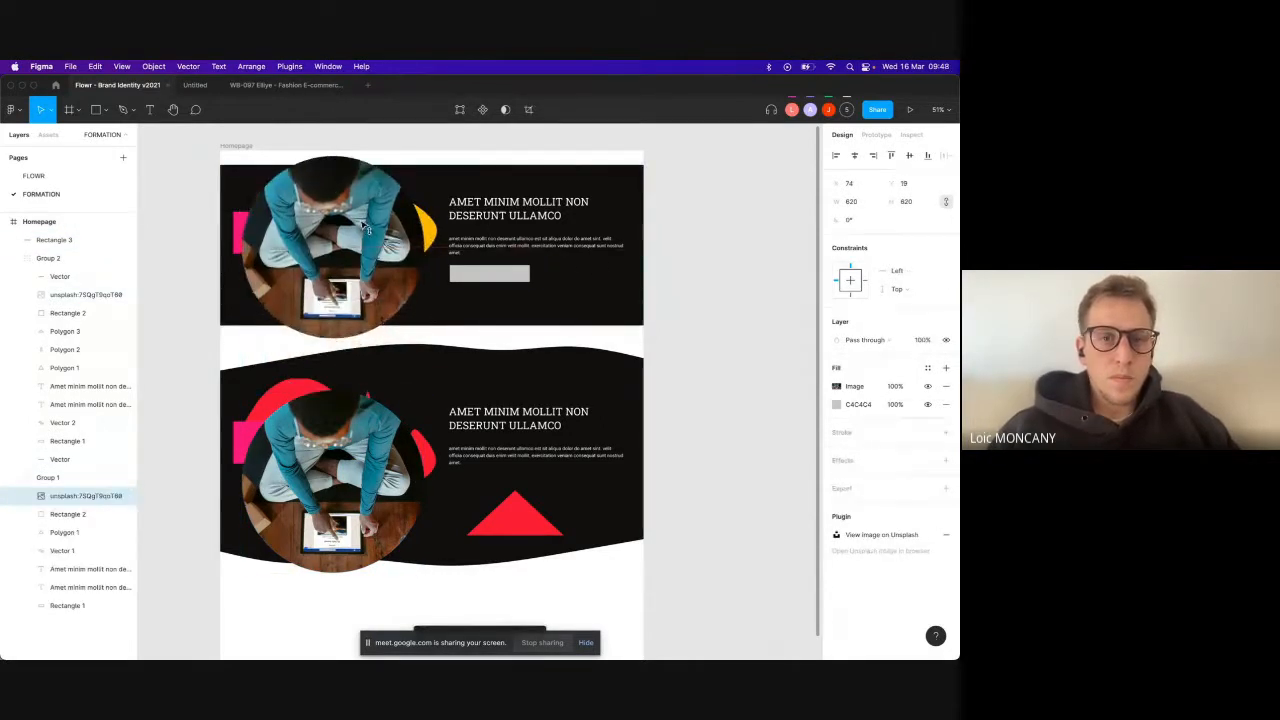
{"action": "right_click", "coordinate": [363, 225]}
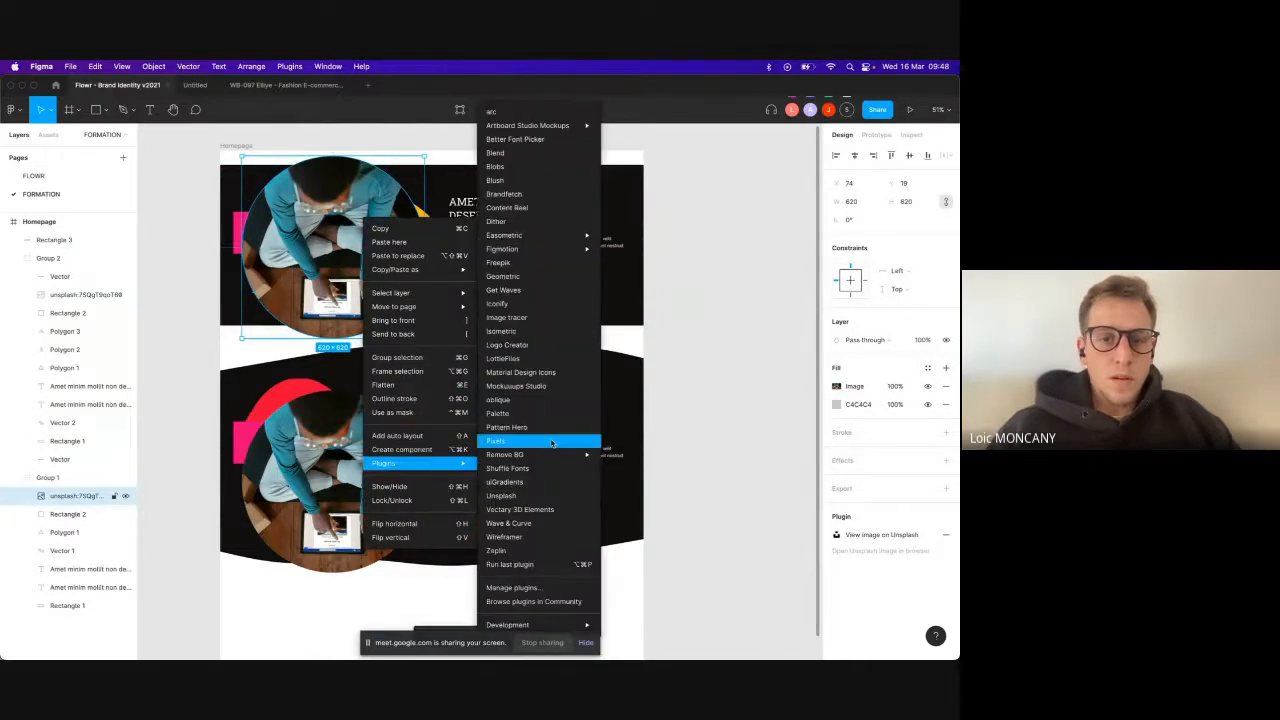
{"action": "left_click", "coordinate": [697, 283]}
{"action": "left_click", "coordinate": [681, 284]}
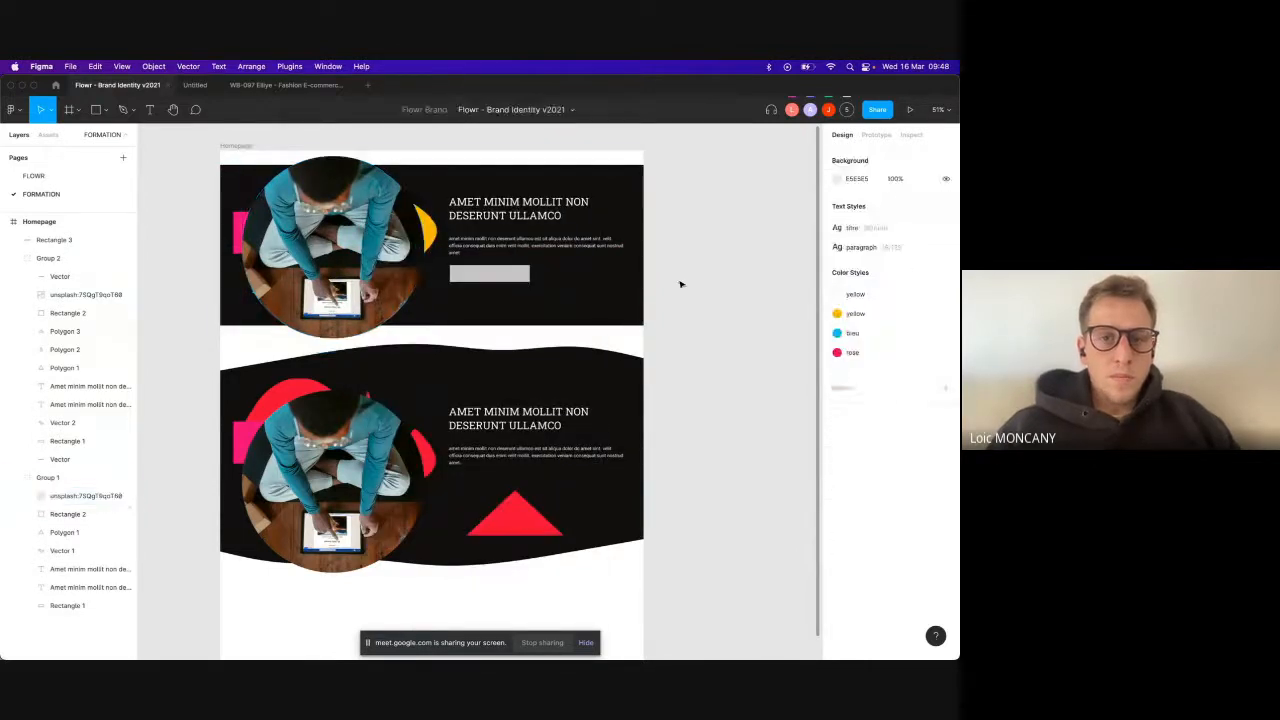
Step: Collapse Group 1 and Group 2 in the layer list and delete the grey rectangle beneath the first banner's paragraph
{"action": "left_click", "coordinate": [58, 478]}
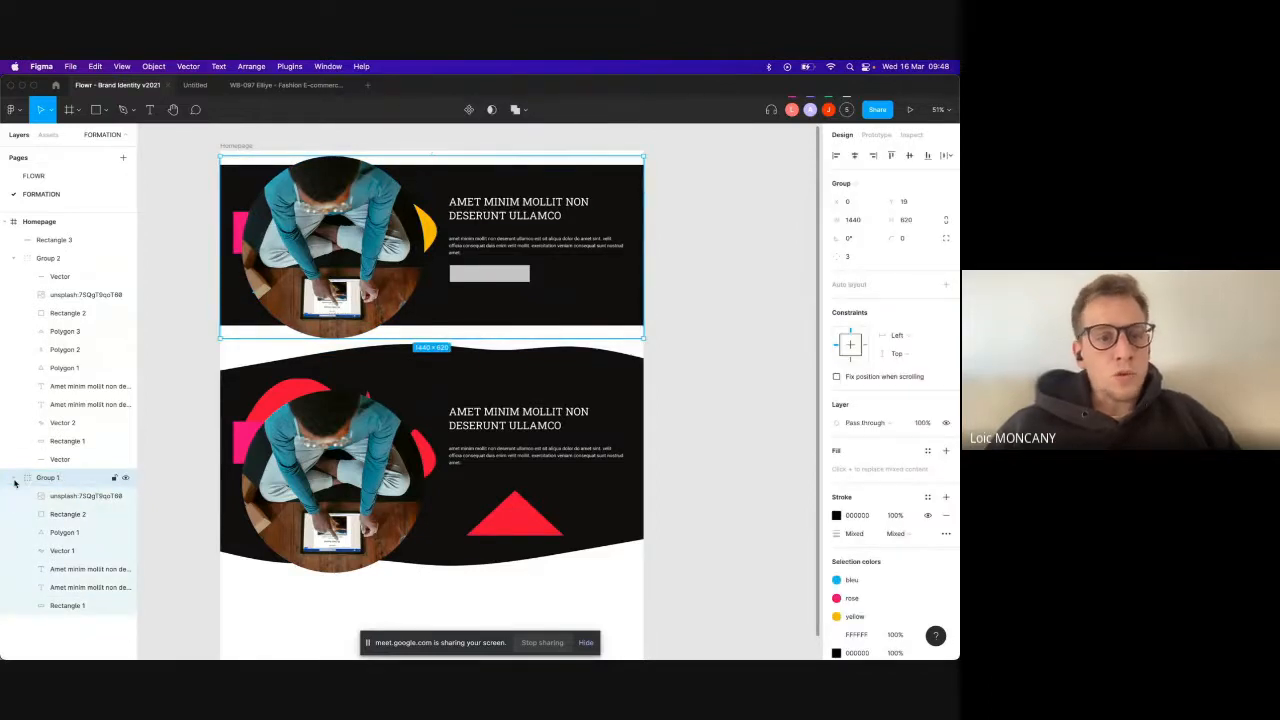
{"action": "left_click", "coordinate": [14, 478]}
{"action": "left_click", "coordinate": [10, 260]}
{"action": "left_click", "coordinate": [13, 258]}
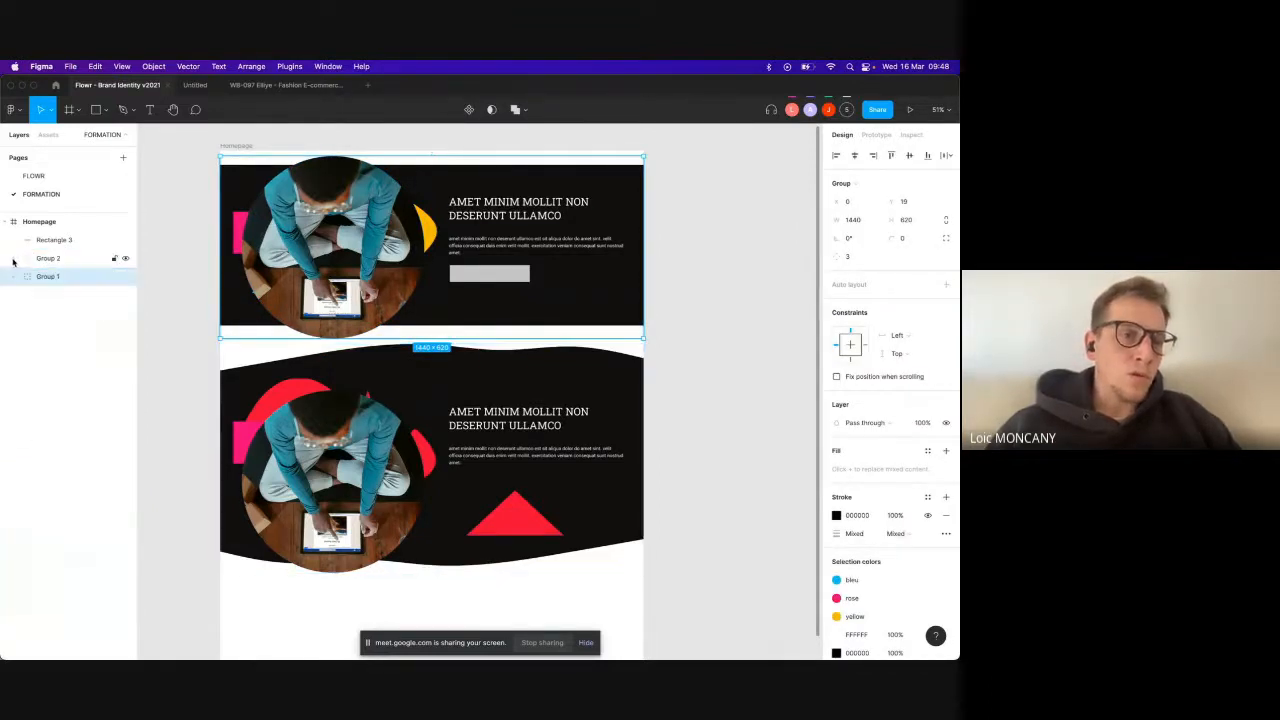
{"action": "left_click", "coordinate": [46, 240]}
{"action": "key", "text": "BackSpace"}
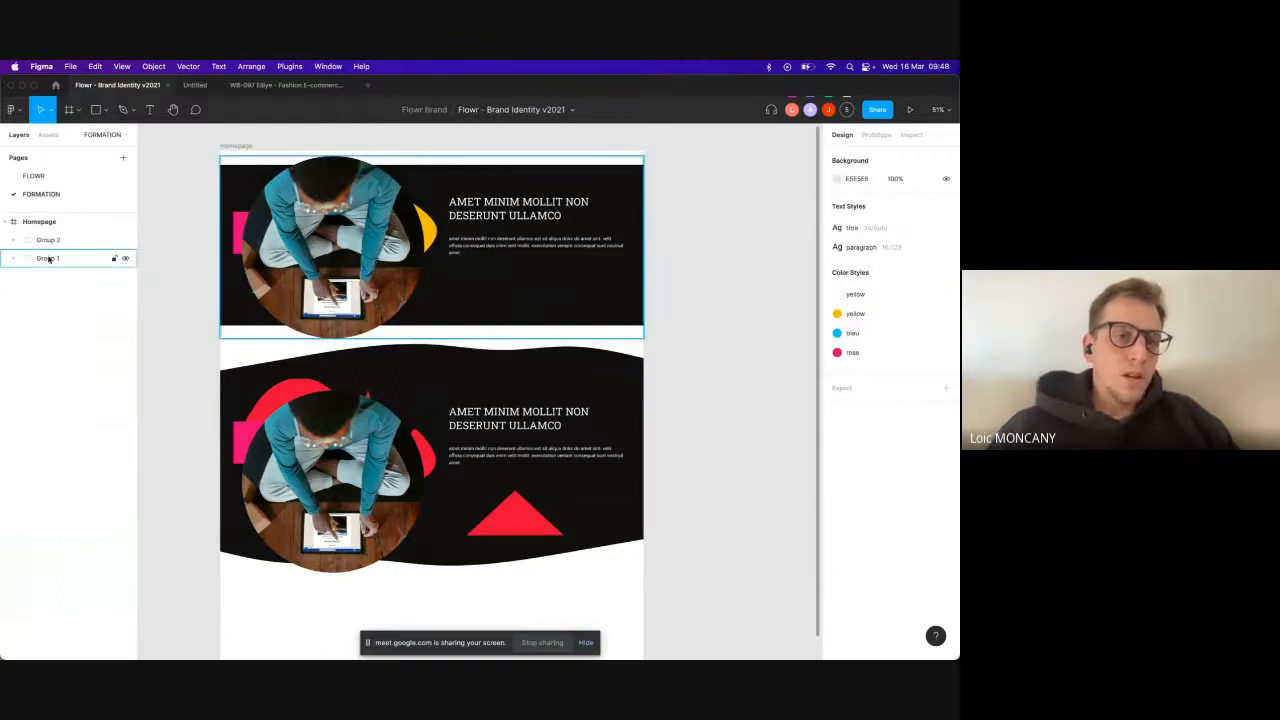
Step: Rename the first banner's group as ssection1
{"action": "double_click", "coordinate": [48, 258]}
{"action": "type", "text": "ssa"}
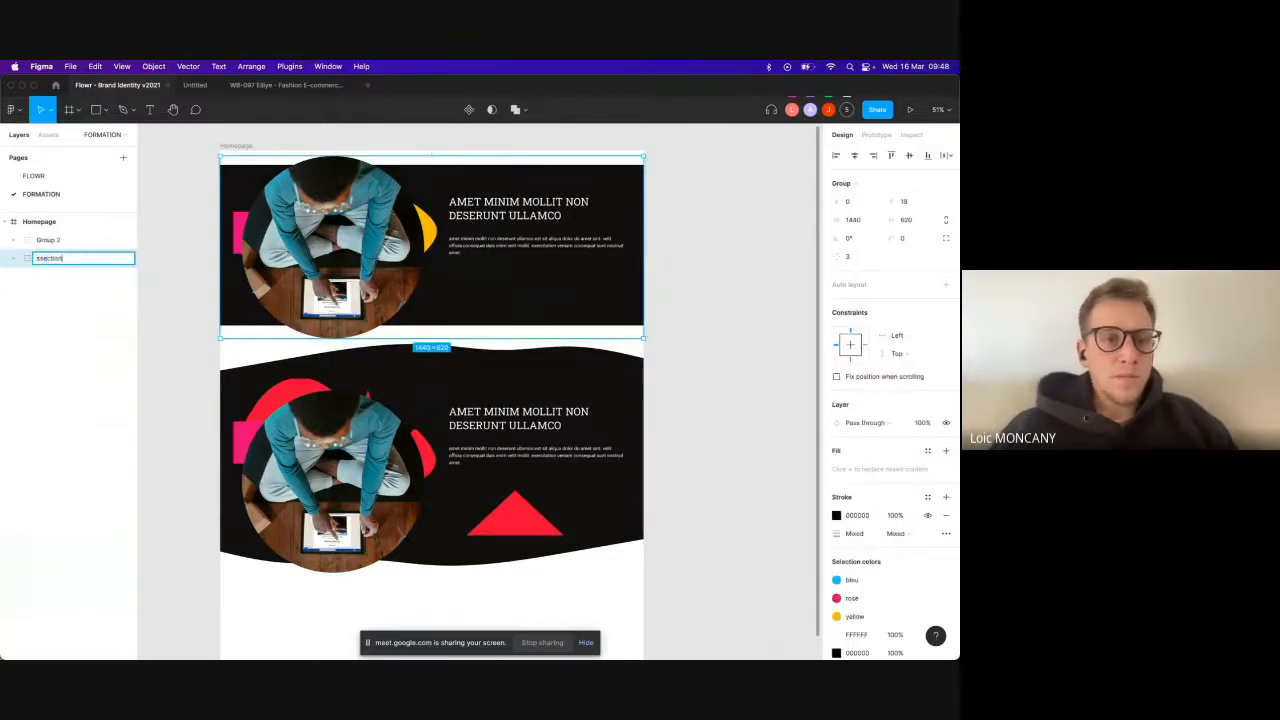
{"action": "key", "text": "Return"}
Step: Rename the second banner's group as Section2
{"action": "double_click", "coordinate": [48, 240]}
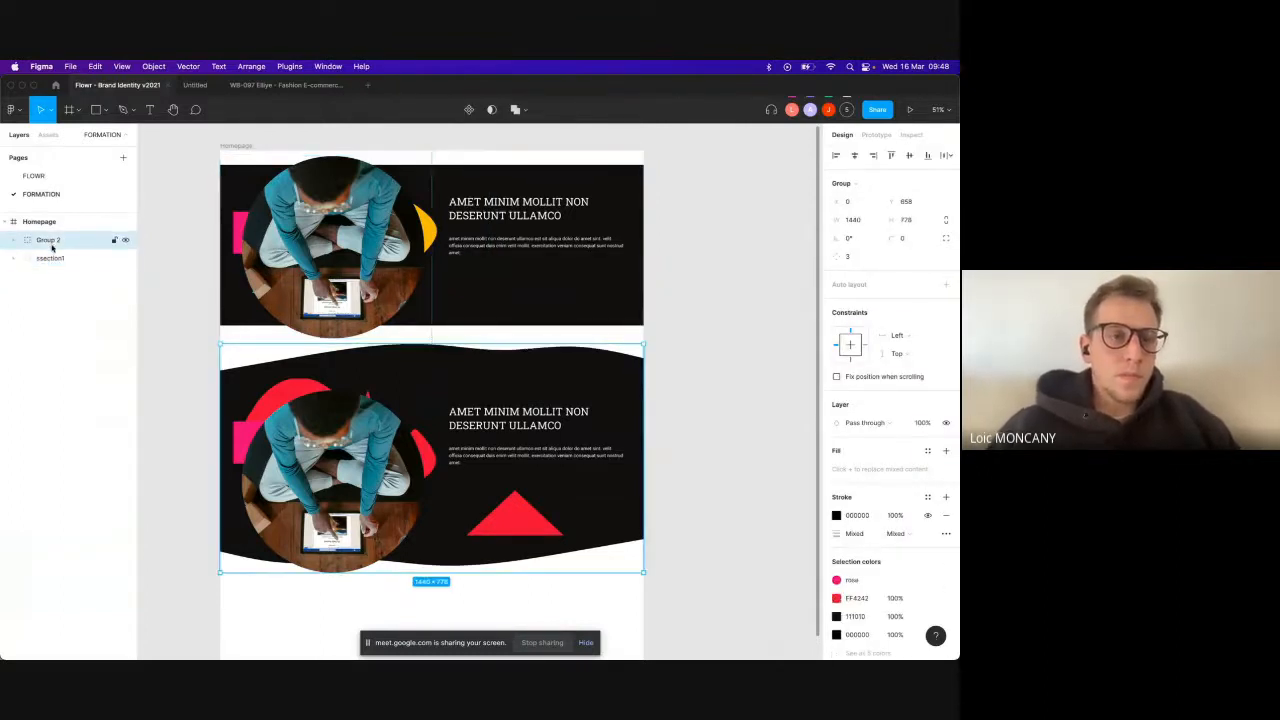
{"action": "type", "text": "Section"}
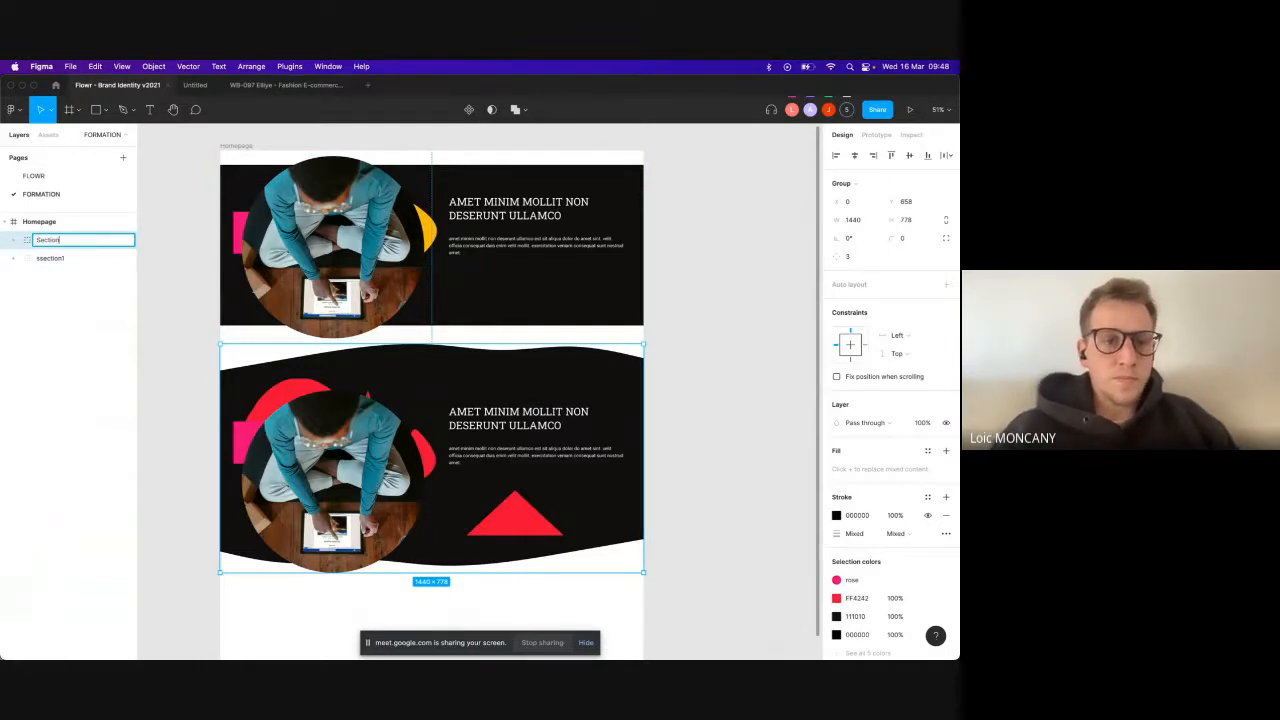
{"action": "type", "text": "2"}
{"action": "key", "text": "Return"}
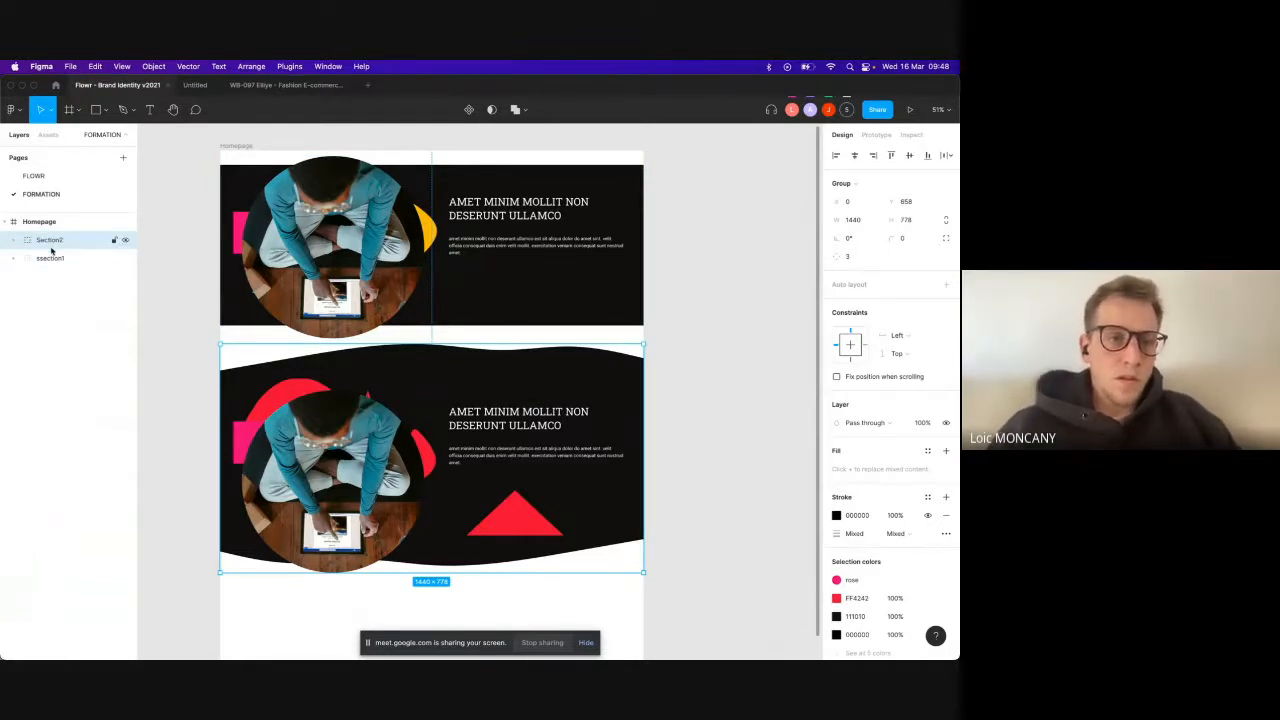
Step: Move Section2 well down the homepage and lower the first banner's group to about Y 227, leaving white space above each
{"action": "left_click_drag", "start_coordinate": [287, 374], "coordinate": [272, 590]}
{"action": "left_click_drag", "start_coordinate": [529, 263], "coordinate": [527, 322]}
{"action": "left_click", "coordinate": [493, 438]}
{"action": "left_click", "coordinate": [471, 333]}
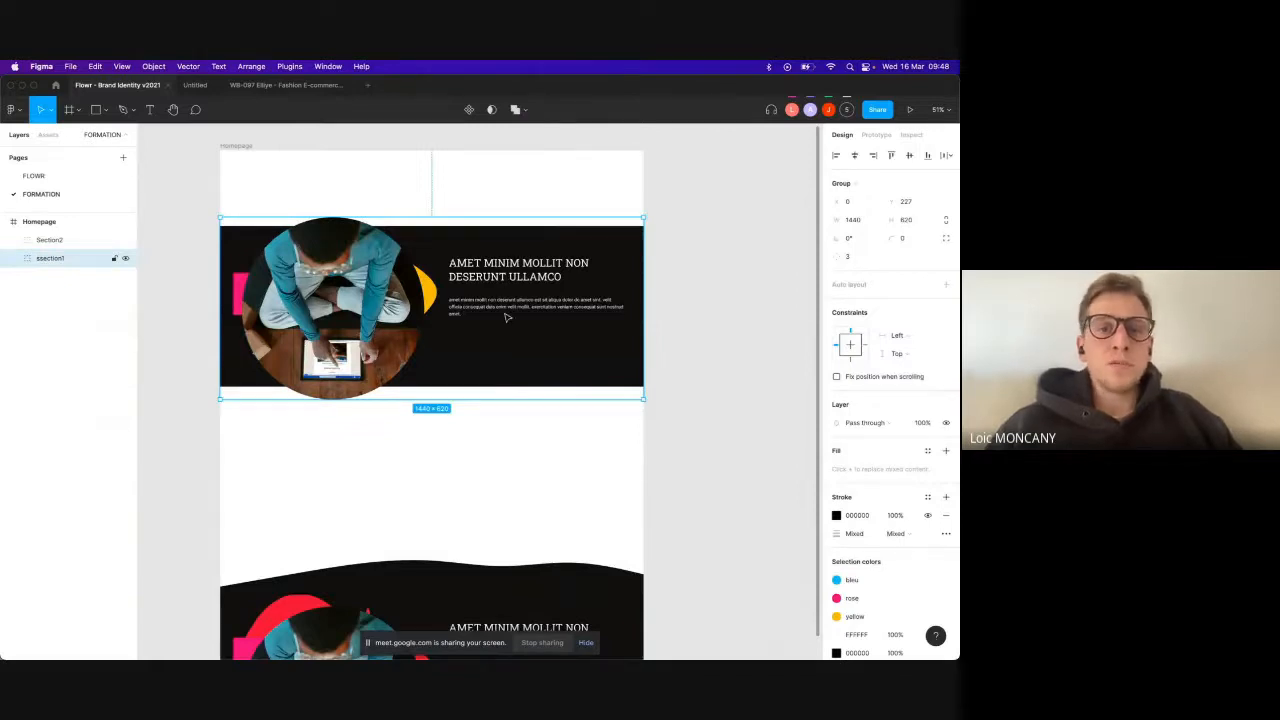
Step: Rename the first banner's group as hero
{"action": "double_click", "coordinate": [50, 258]}
{"action": "type", "text": "he"}
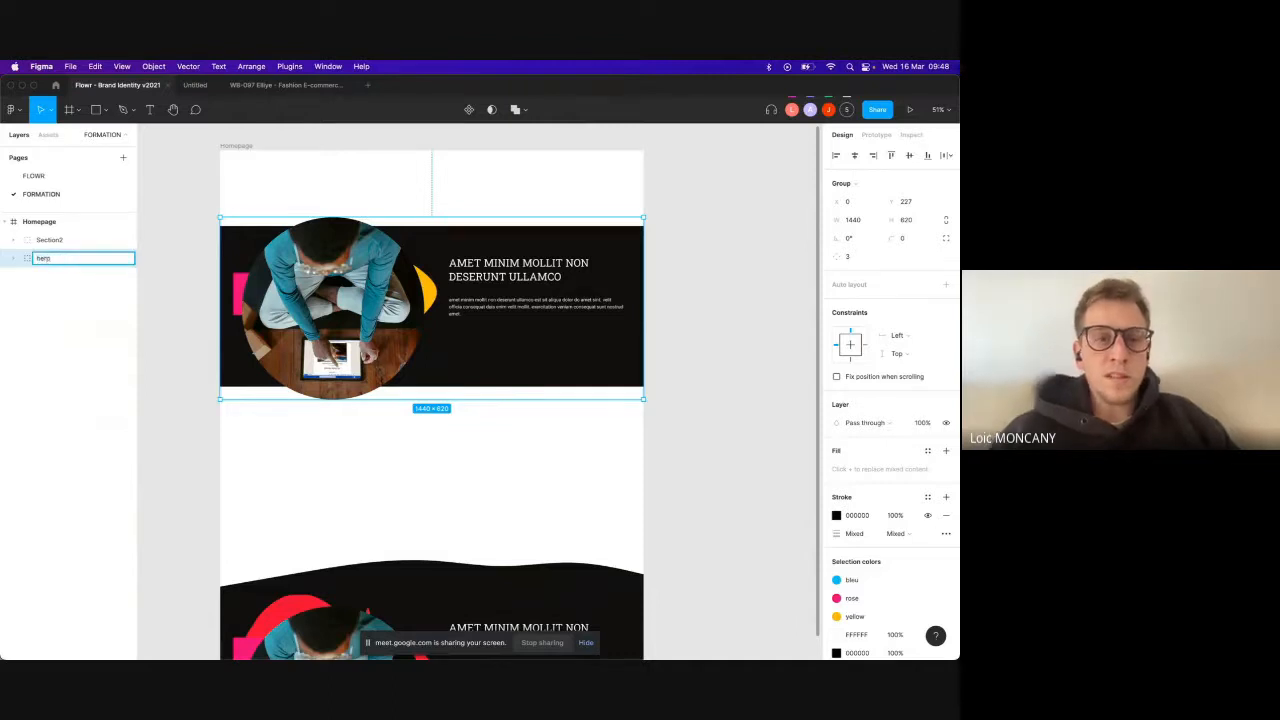
{"action": "type", "text": "ro"}
{"action": "key", "text": "Return"}
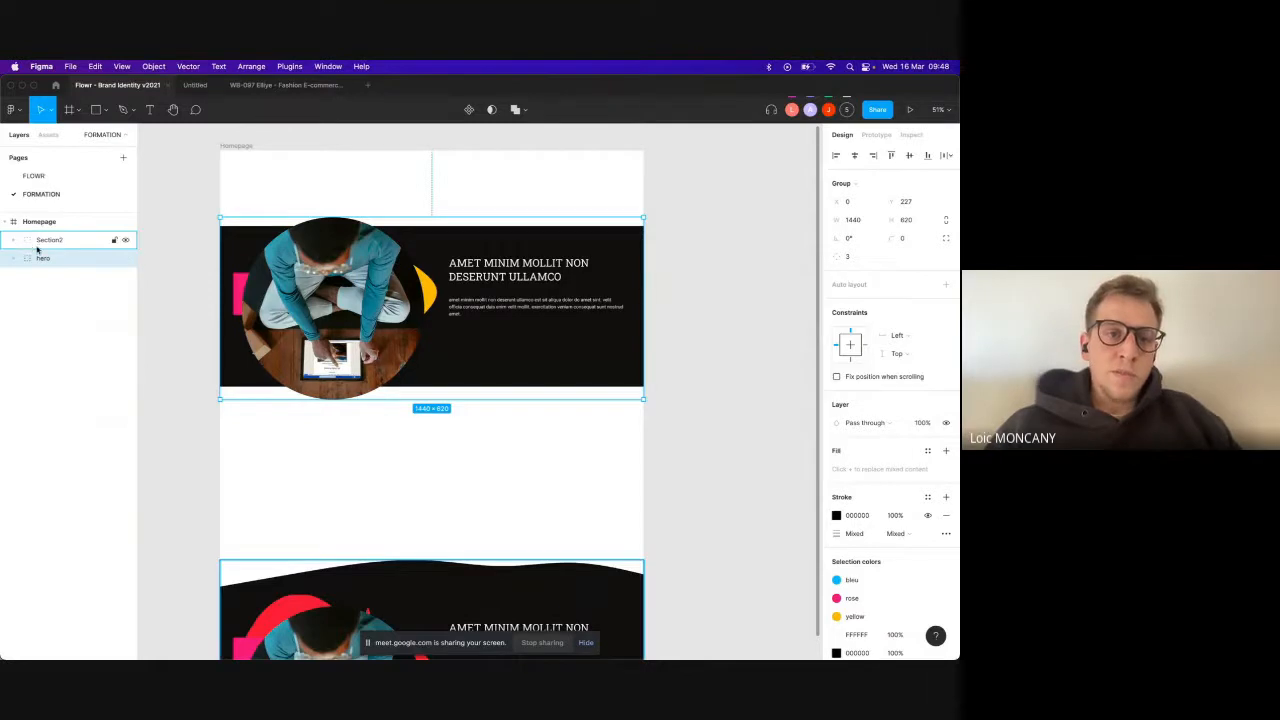
Step: Create a component from the hero group and nudge it up to about Y 225
{"action": "right_click", "coordinate": [307, 283]}
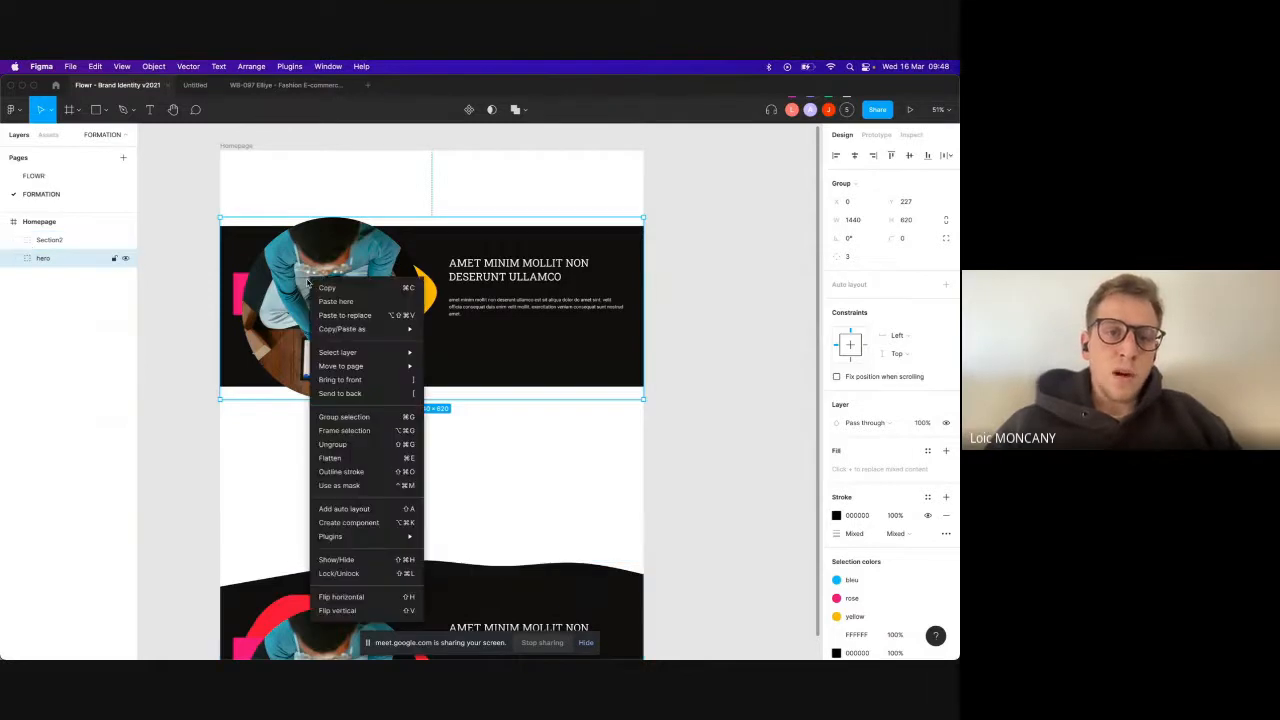
{"action": "left_click", "coordinate": [361, 523]}
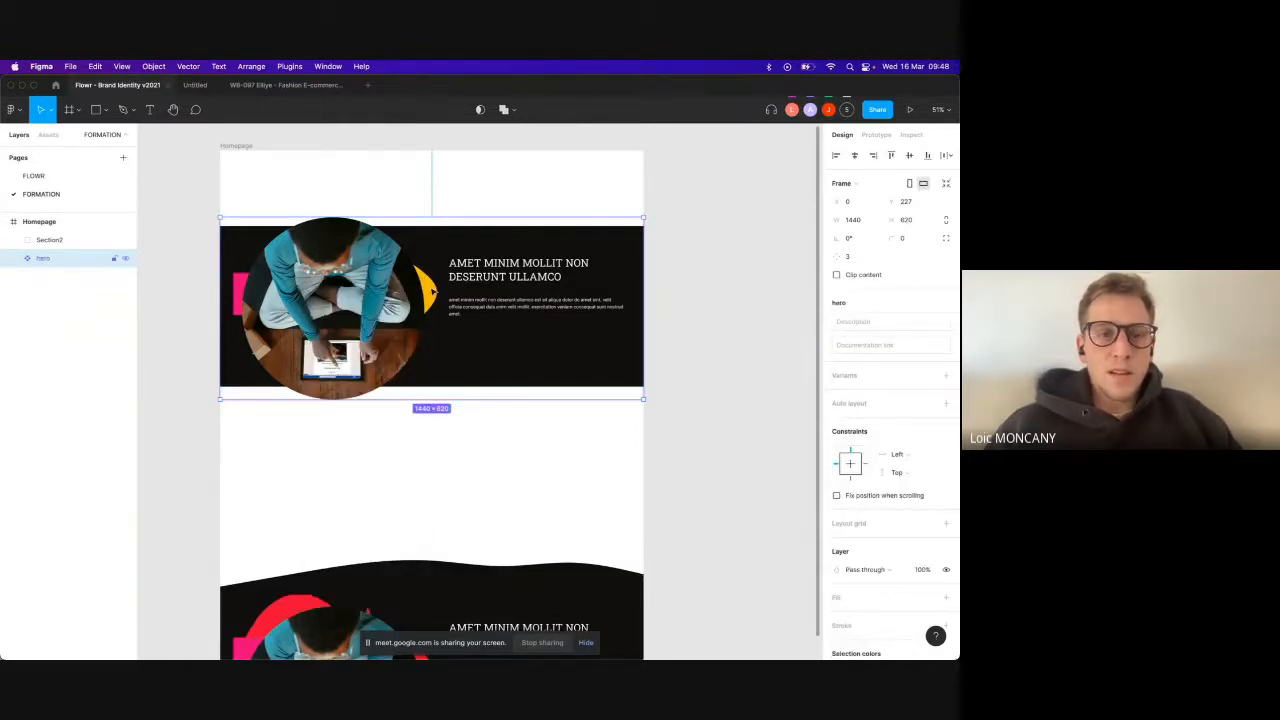
{"action": "mouse_move", "coordinate": [432, 290]}
{"action": "left_mouse_down"}
{"action": "mouse_move", "coordinate": [432, 355]}
{"action": "mouse_move", "coordinate": [432, 290]}
{"action": "left_mouse_up"}
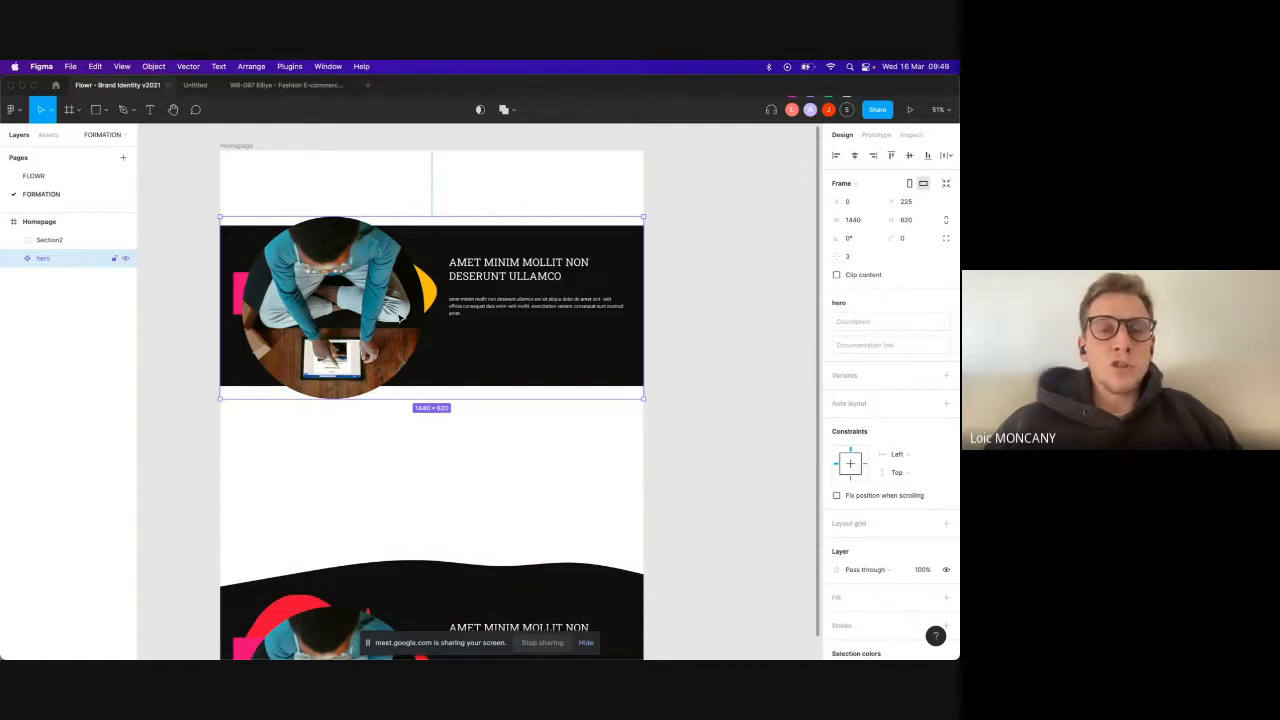
Step: Add a new page to the file and name it COMPONENT
{"action": "left_click", "coordinate": [125, 157]}
{"action": "type", "text": "co"}
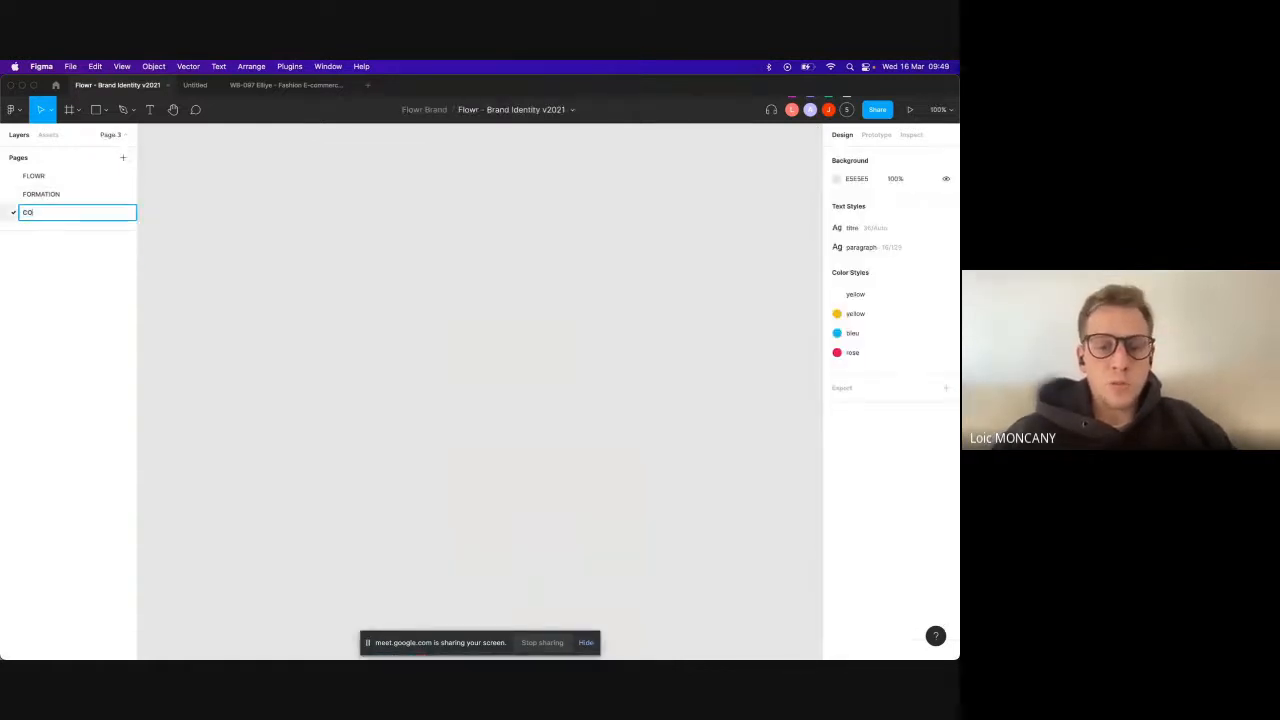
{"action": "type", "text": "MPONENT"}
{"action": "key", "text": "Return"}
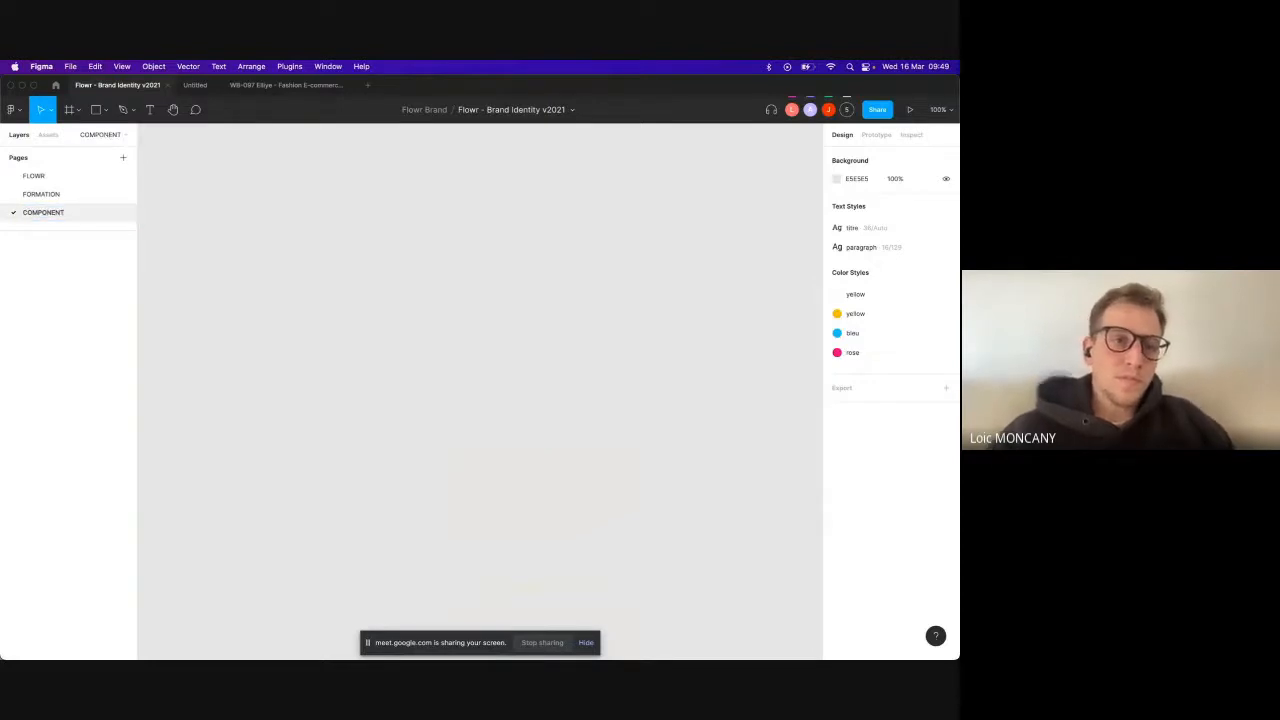
Step: Move the hero component from the FORMATION page to the COMPONENT page and raise it to about Y -462
{"action": "left_click", "coordinate": [31, 196]}
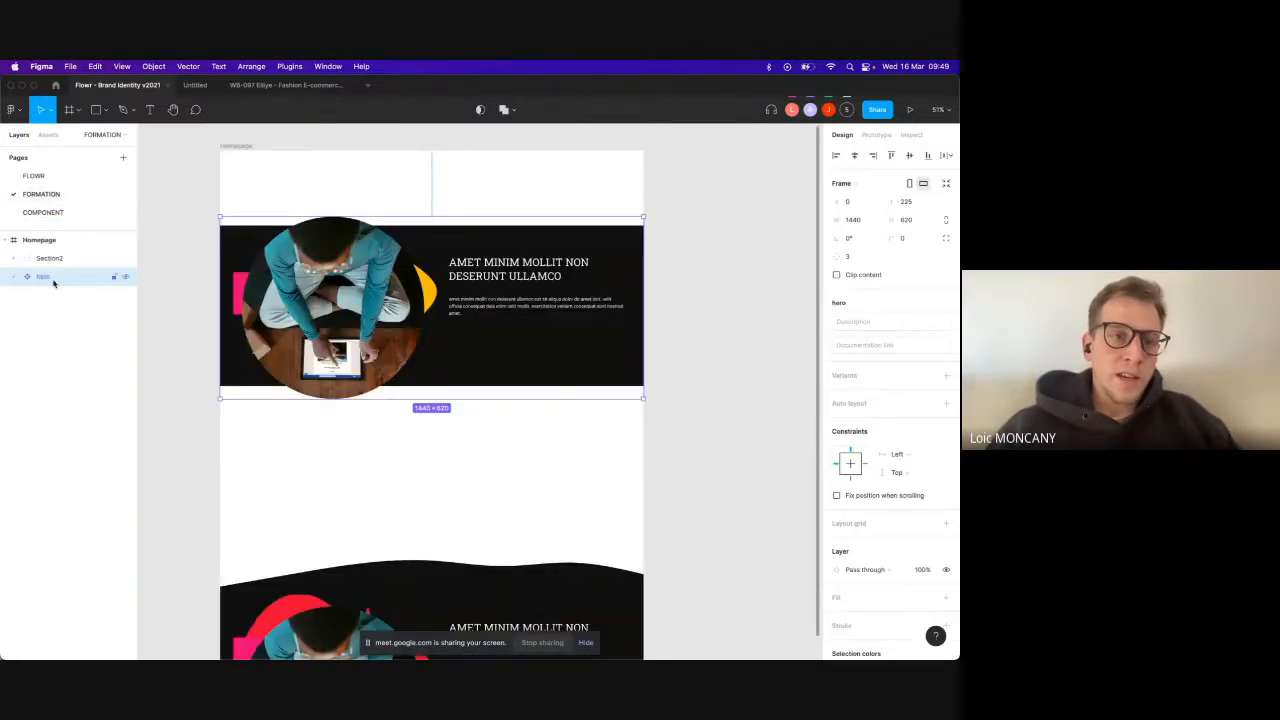
{"action": "key", "text": "super+x"}
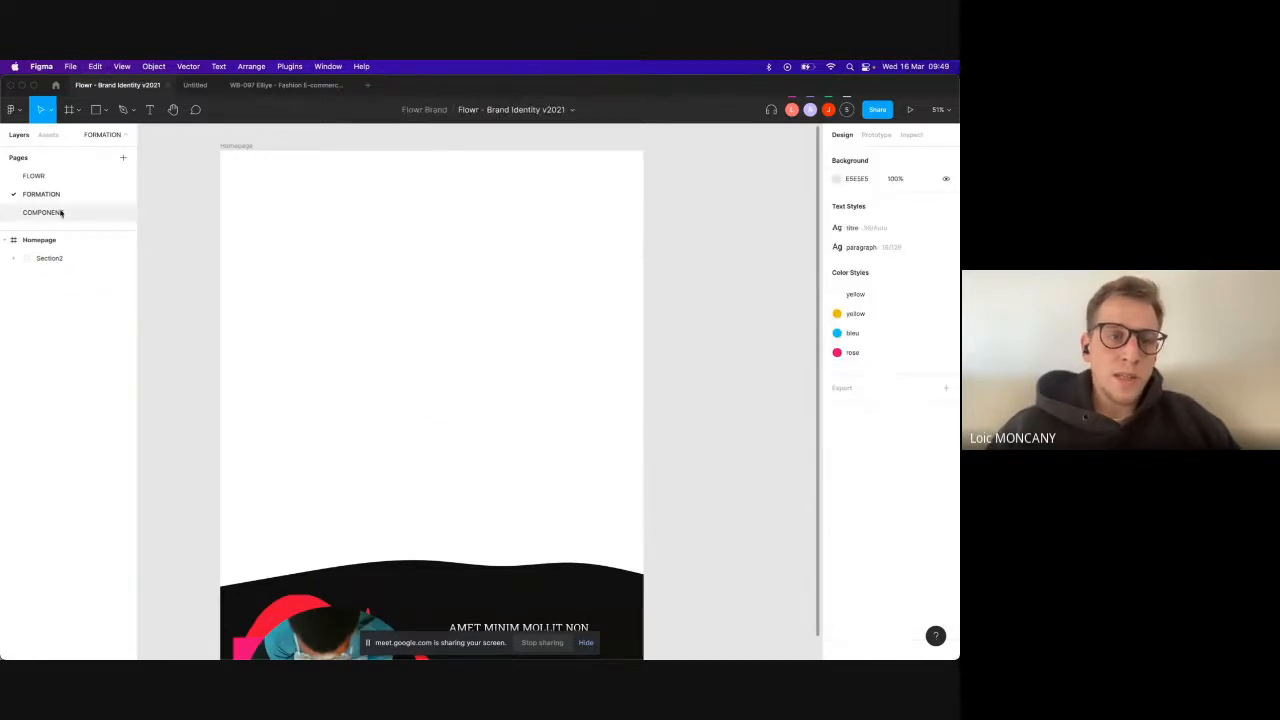
{"action": "left_click", "coordinate": [61, 213]}
{"action": "key", "text": "super+v"}
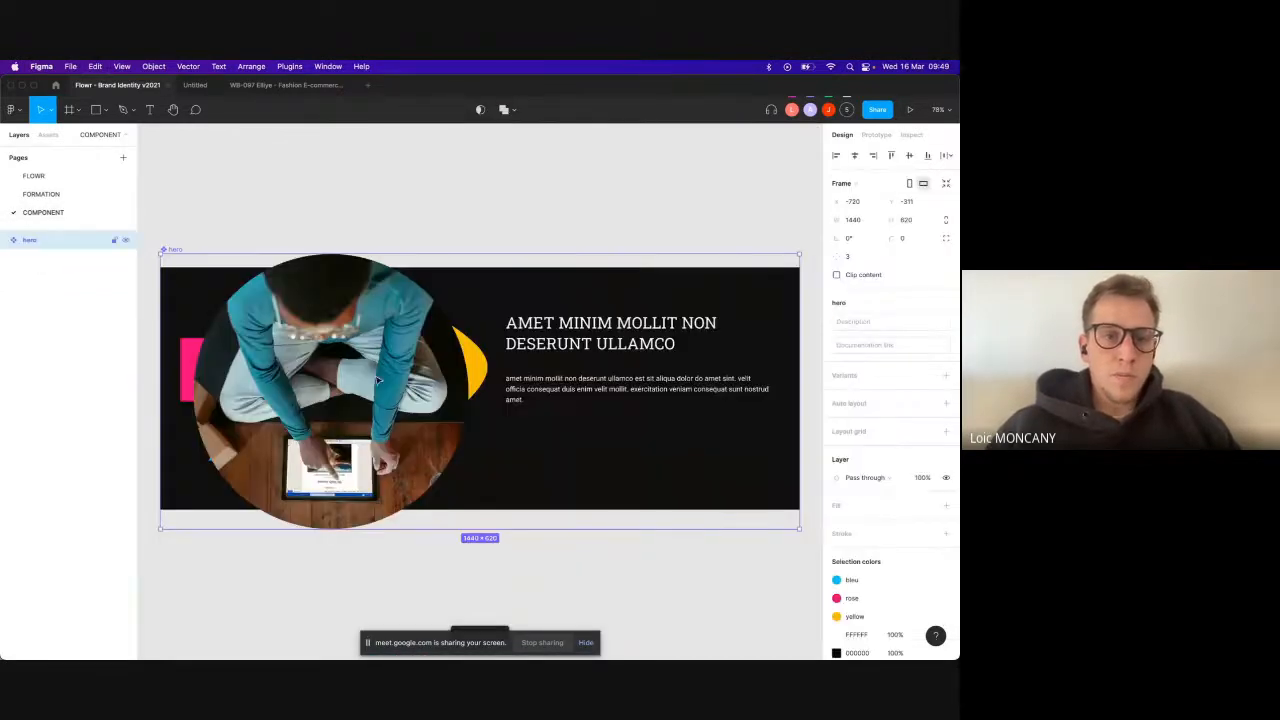
{"action": "left_click_drag", "start_coordinate": [378, 380], "coordinate": [349, 298]}
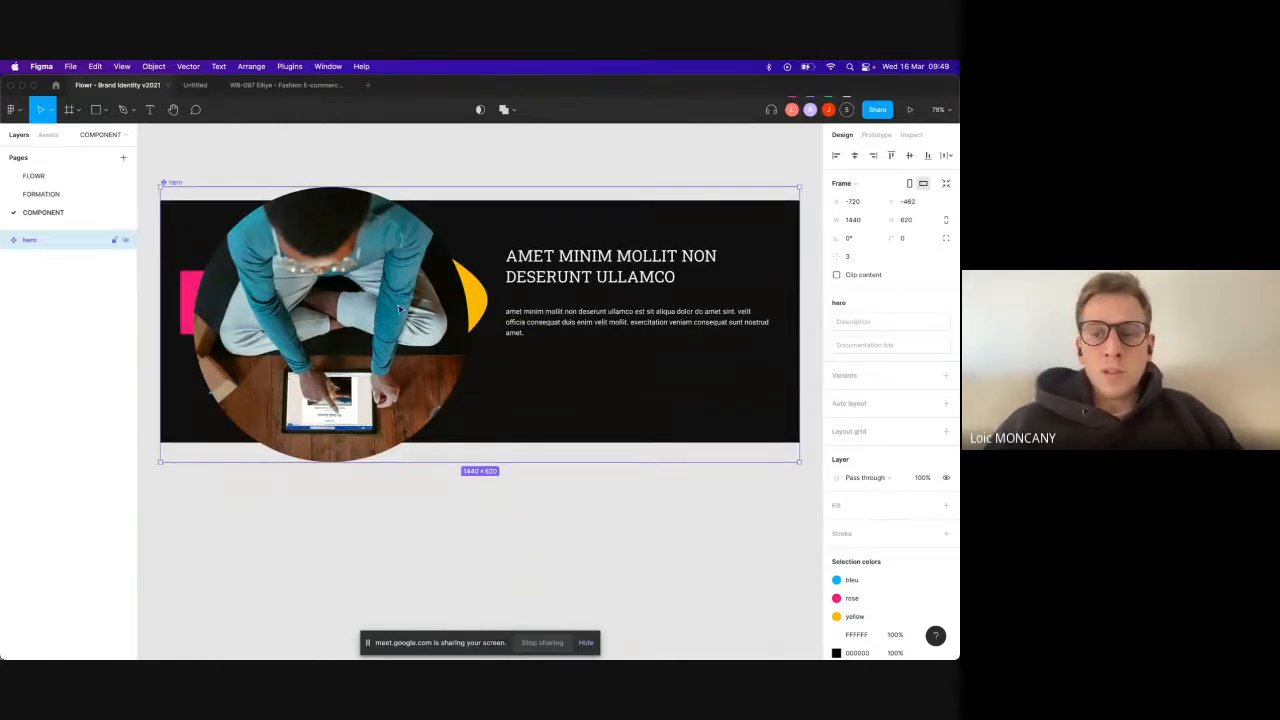
Step: Add a second variant to the hero component and shift the variant set up and left to about X -902, Y -620
{"action": "left_click", "coordinate": [945, 376]}
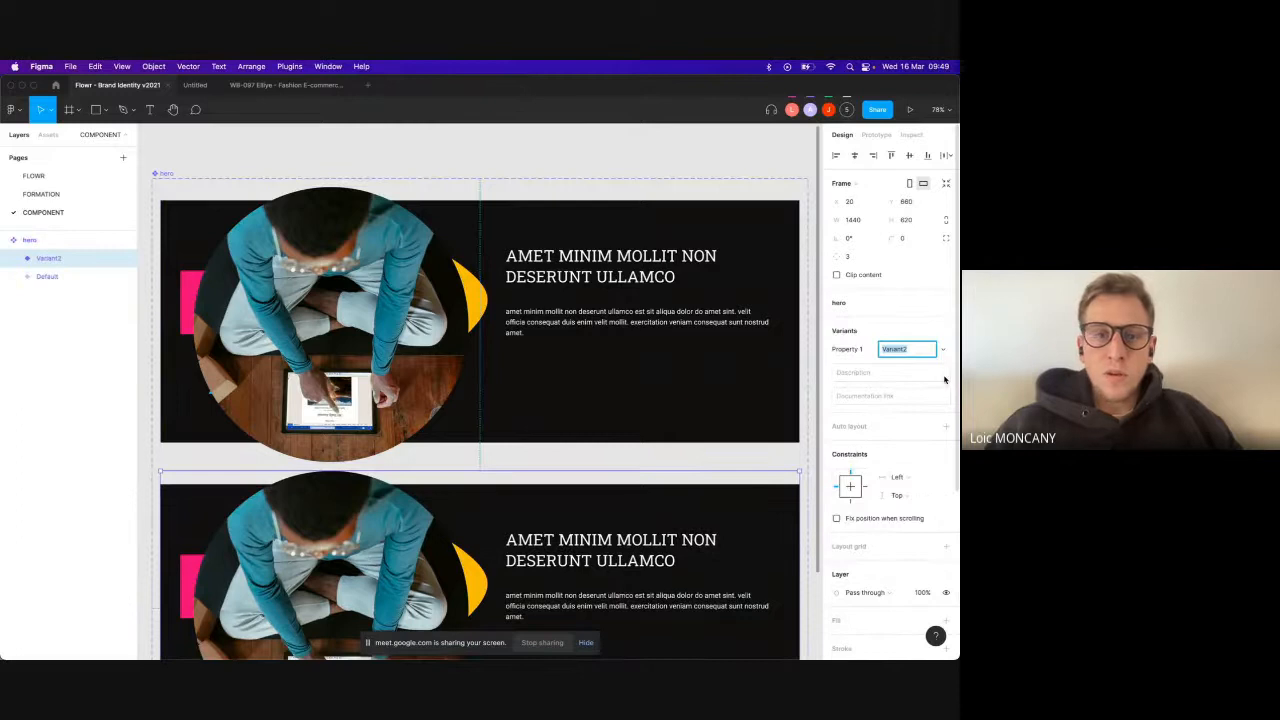
{"action": "scroll", "coordinate": [598, 290], "scroll_direction": "down", "scroll_amount": 3}
{"action": "left_click", "coordinate": [278, 208]}
{"action": "left_click_drag", "start_coordinate": [282, 208], "coordinate": [230, 164]}
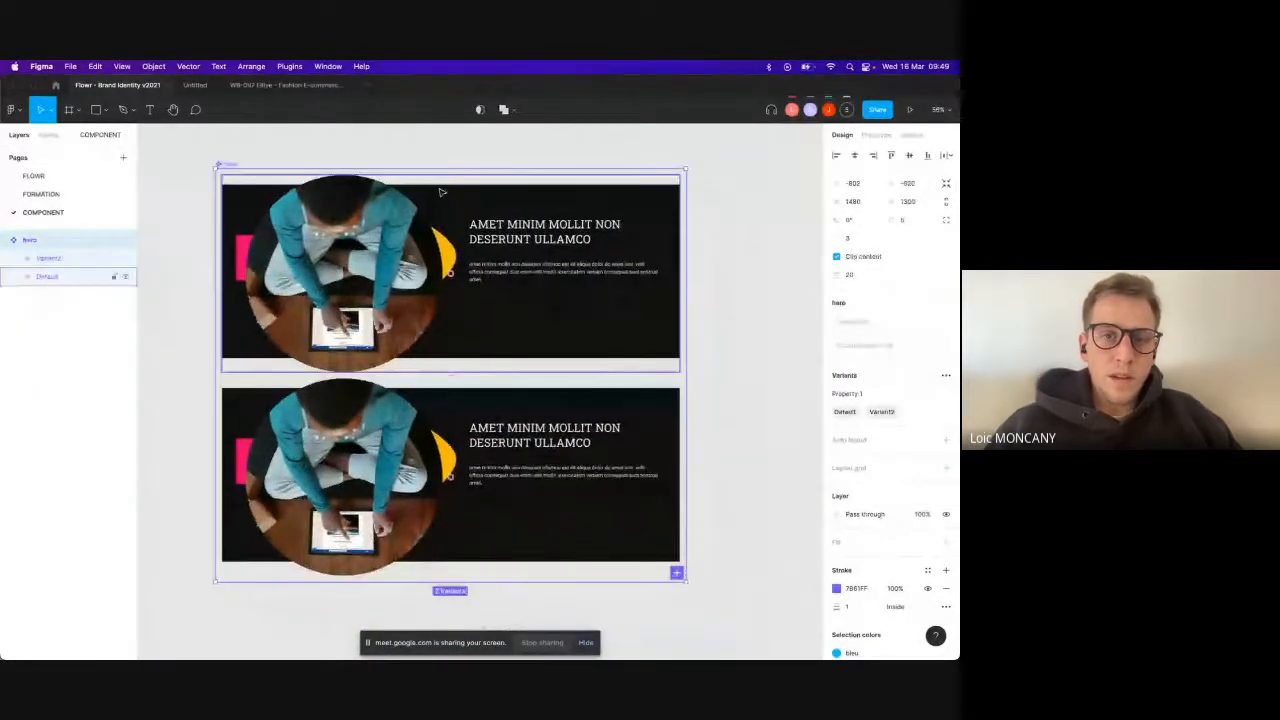
{"action": "double_click", "coordinate": [440, 192]}
{"action": "left_click", "coordinate": [853, 388]}
{"action": "type", "text": "#"}
{"action": "key", "text": "Return"}
{"action": "left_click", "coordinate": [771, 380]}
Step: Apply the yellow color style to the background rectangle of the hero's second variant
{"action": "left_click", "coordinate": [548, 436]}
{"action": "double_click", "coordinate": [561, 407]}
{"action": "left_click", "coordinate": [848, 388]}
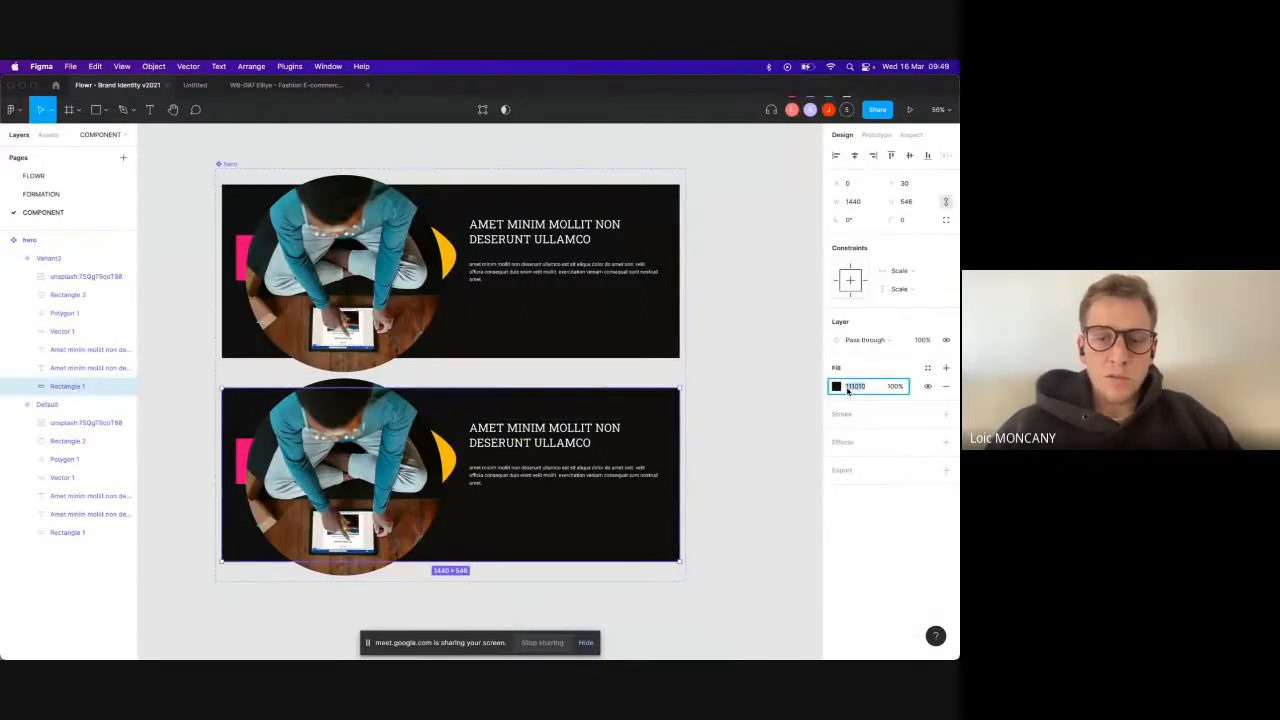
{"action": "key", "text": "Escape"}
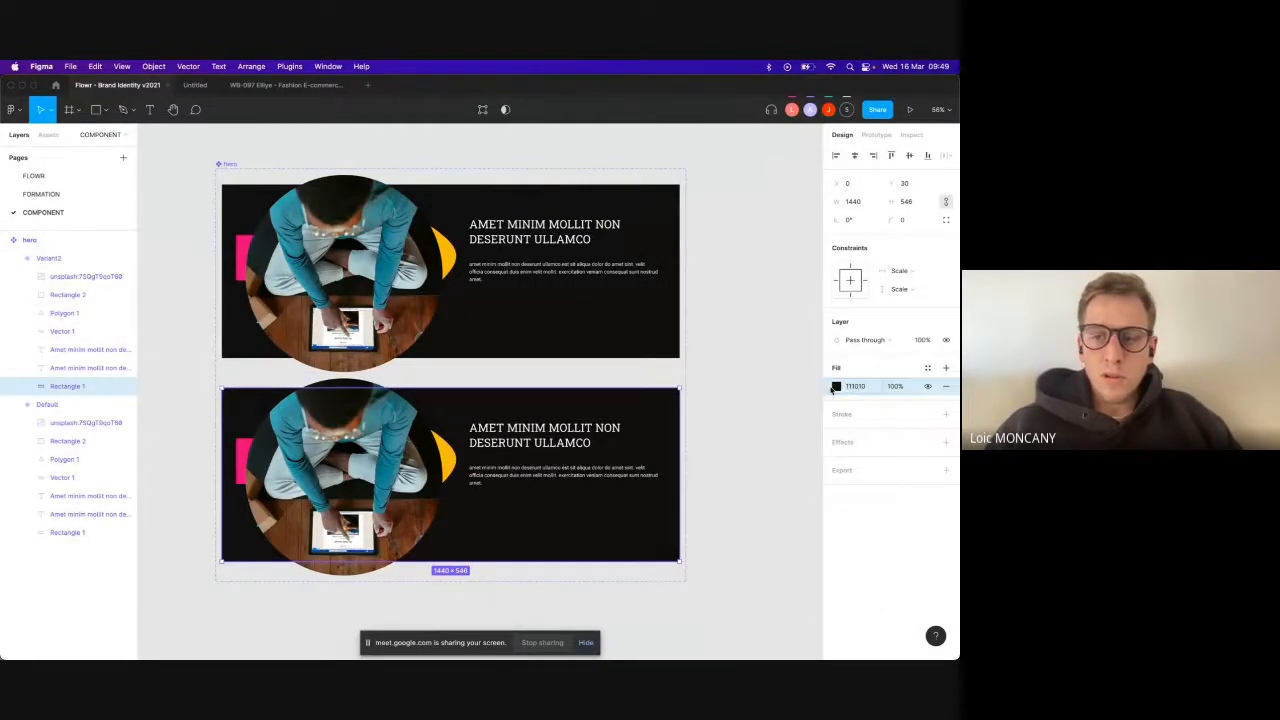
{"action": "left_click", "coordinate": [928, 367]}
{"action": "left_click", "coordinate": [862, 456]}
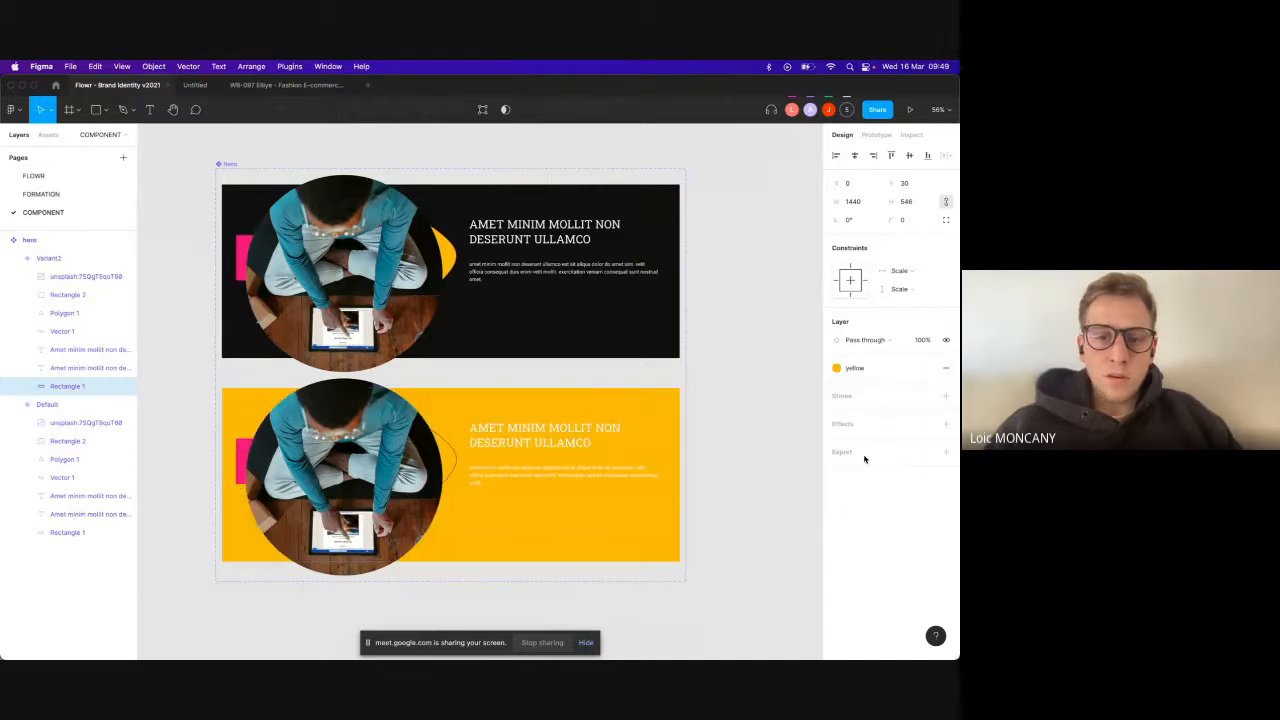
Step: Move the circular photo in the yellow variant to the banner's right end
{"action": "left_click", "coordinate": [512, 430]}
{"action": "left_click", "coordinate": [498, 473], "text": "shift"}
{"action": "left_click", "coordinate": [342, 426]}
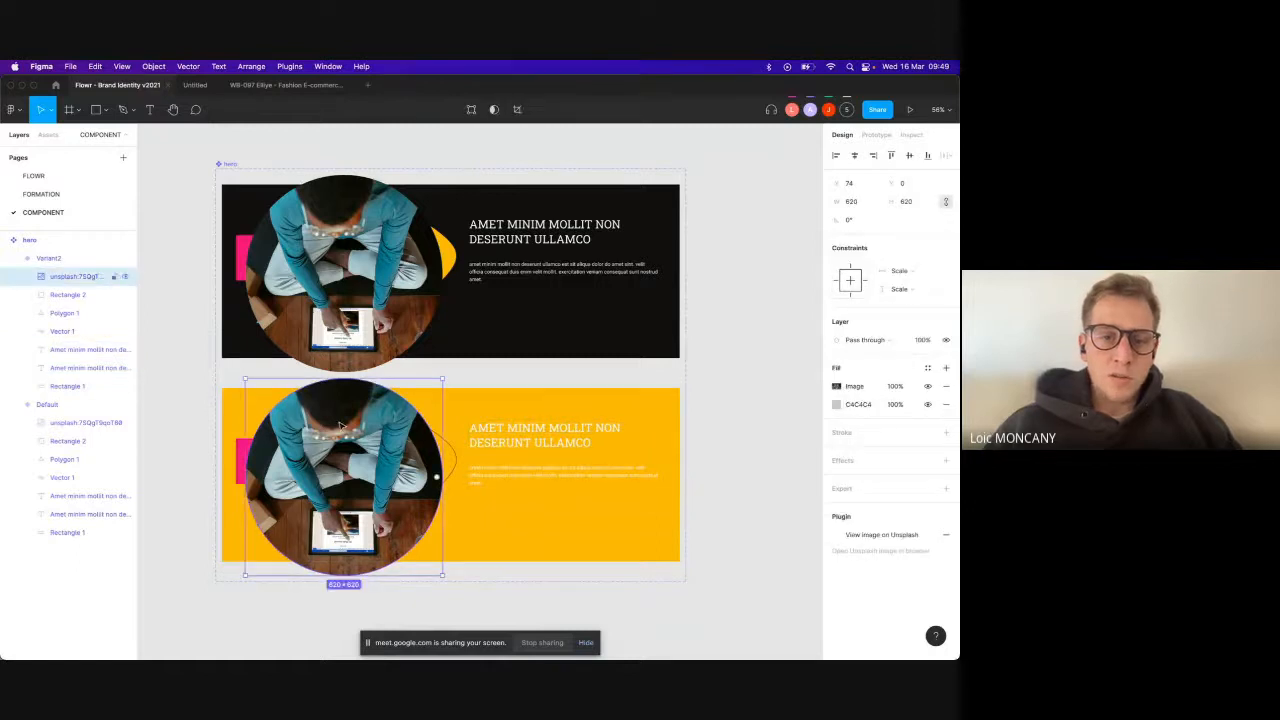
{"action": "left_click_drag", "start_coordinate": [305, 432], "coordinate": [591, 440]}
Step: Move the yellow variant's title and paragraph to its left half and bring both texts to the front
{"action": "left_click", "coordinate": [505, 440]}
{"action": "left_click", "coordinate": [500, 474], "text": "shift"}
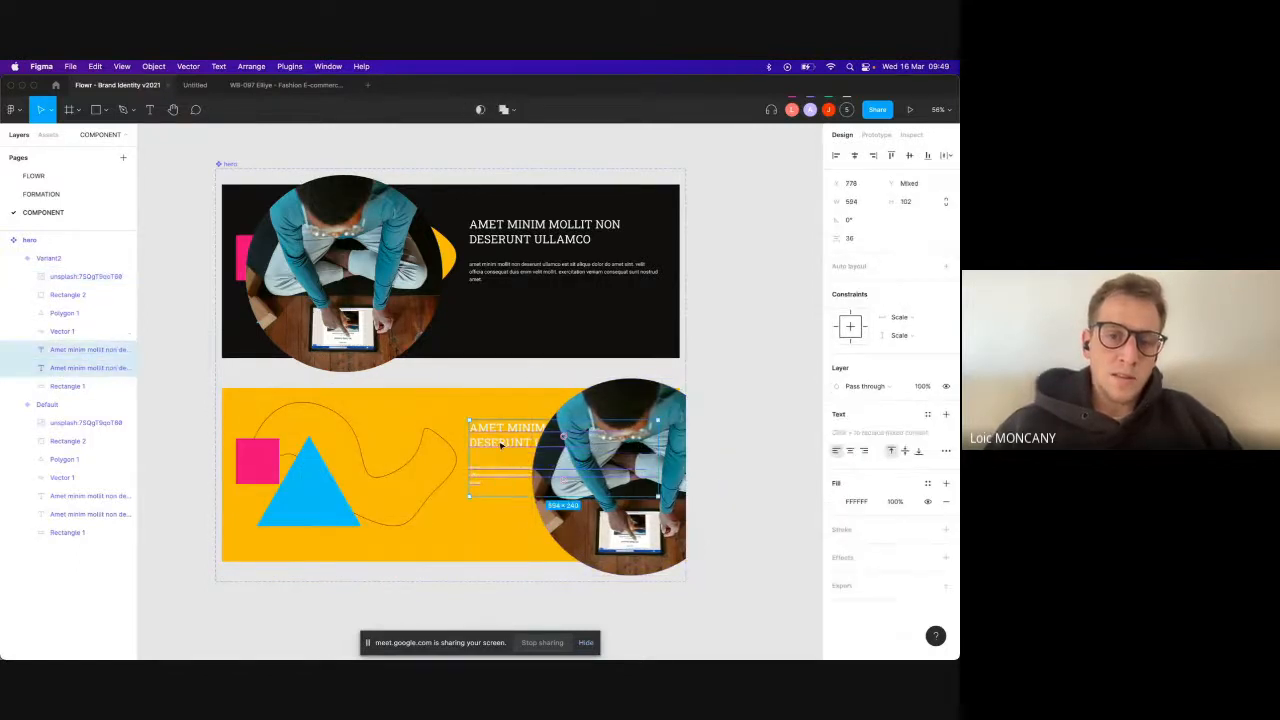
{"action": "left_click_drag", "start_coordinate": [490, 452], "coordinate": [300, 449]}
{"action": "right_click", "coordinate": [388, 445]}
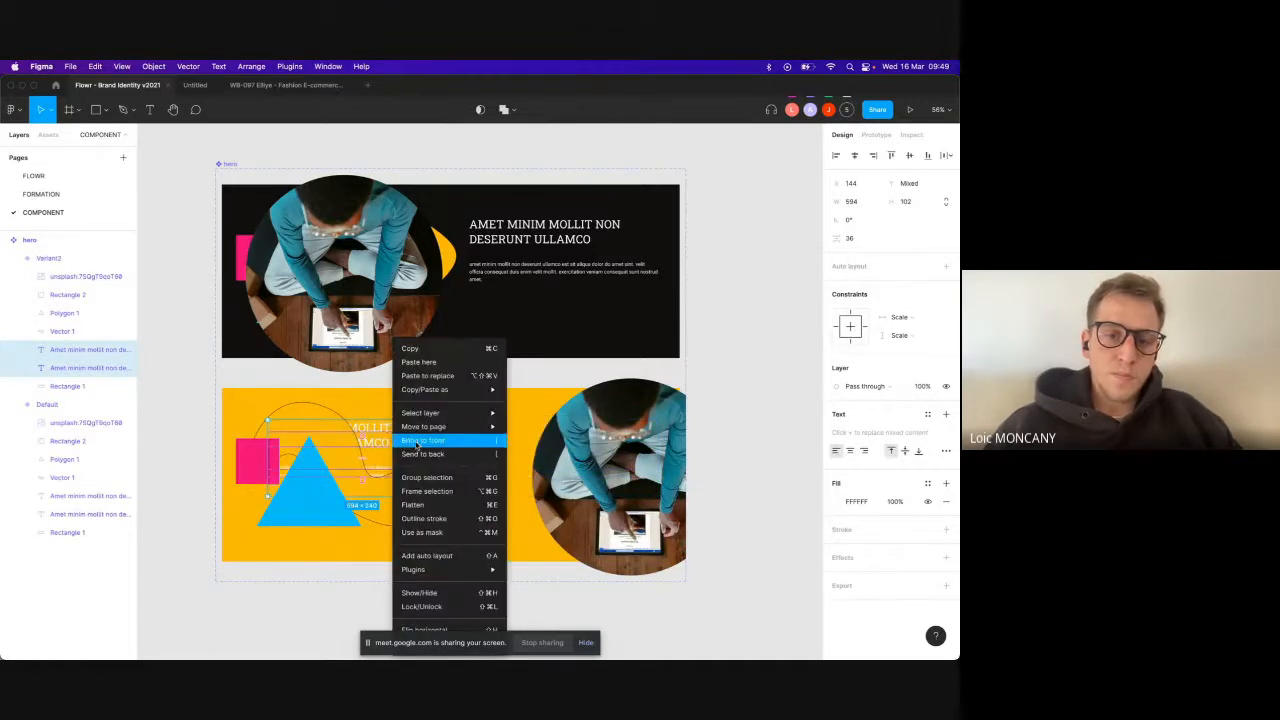
{"action": "left_click", "coordinate": [418, 446]}
Step: Shift the photo back inside the yellow banner and move the title and paragraph slightly left and down
{"action": "left_click_drag", "start_coordinate": [600, 460], "coordinate": [524, 460]}
{"action": "left_click", "coordinate": [344, 448]}
{"action": "left_click", "coordinate": [342, 479], "text": "shift"}
{"action": "left_click_drag", "start_coordinate": [358, 476], "coordinate": [347, 495]}
Step: Delete the curved Vector 1 shape from the yellow variant and collapse the hero component's layers
{"action": "left_click", "coordinate": [70, 367]}
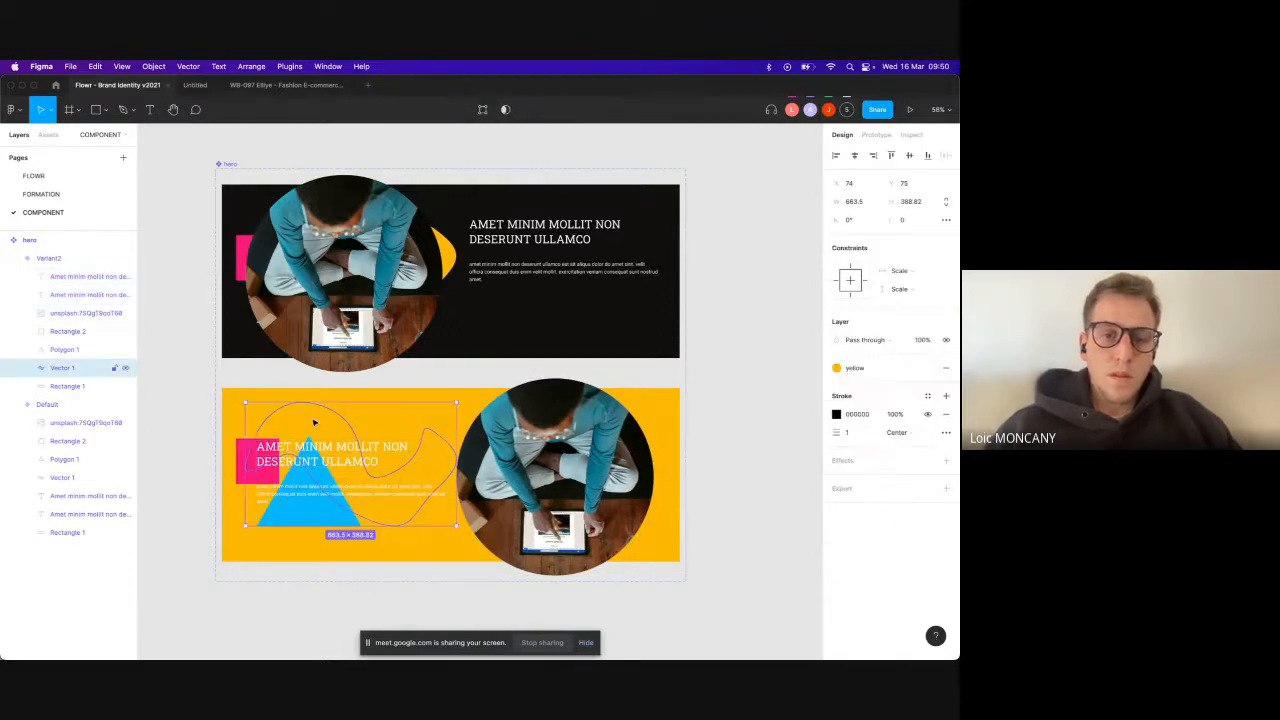
{"action": "key", "text": "Delete"}
{"action": "left_click", "coordinate": [730, 382]}
{"action": "left_click", "coordinate": [229, 164]}
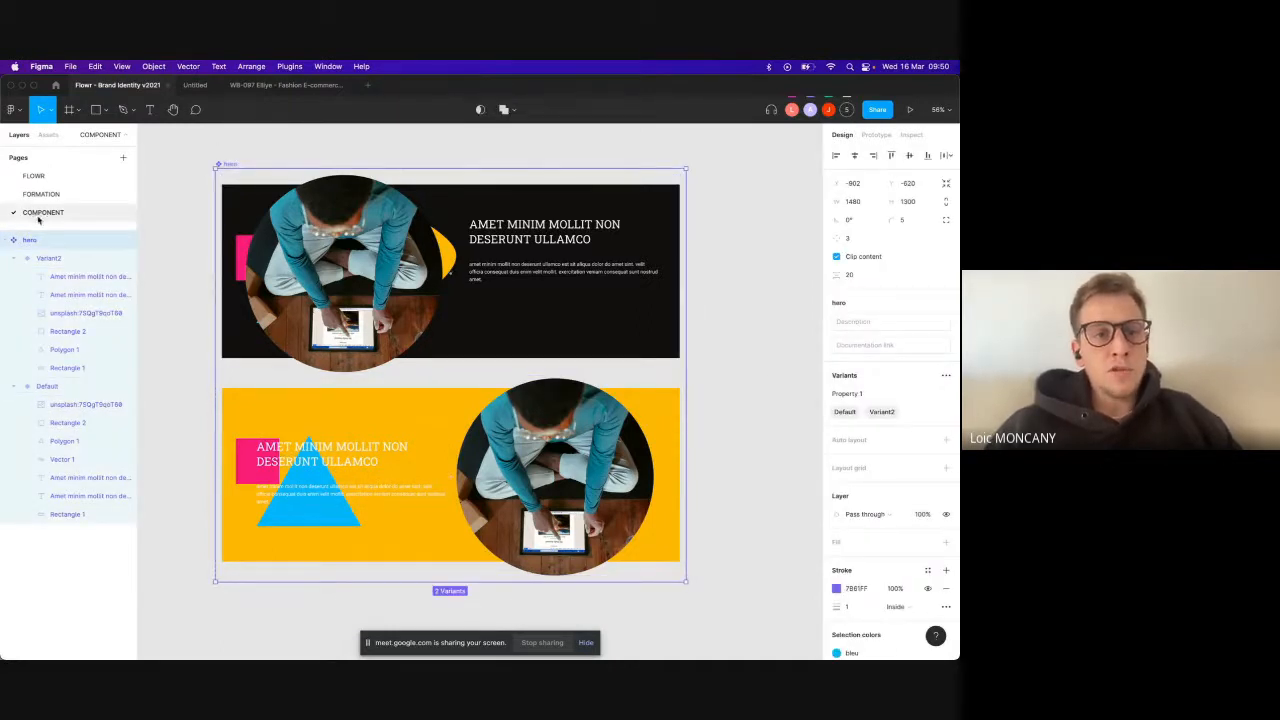
{"action": "left_click", "coordinate": [10, 242]}
Step: Draw a rectangle about 278 × 61 in the empty canvas to the right of the hero variants
{"action": "scroll", "coordinate": [270, 241], "scroll_direction": "right", "scroll_amount": 5}
{"action": "scroll", "coordinate": [270, 241], "scroll_direction": "up", "scroll_amount": 3}
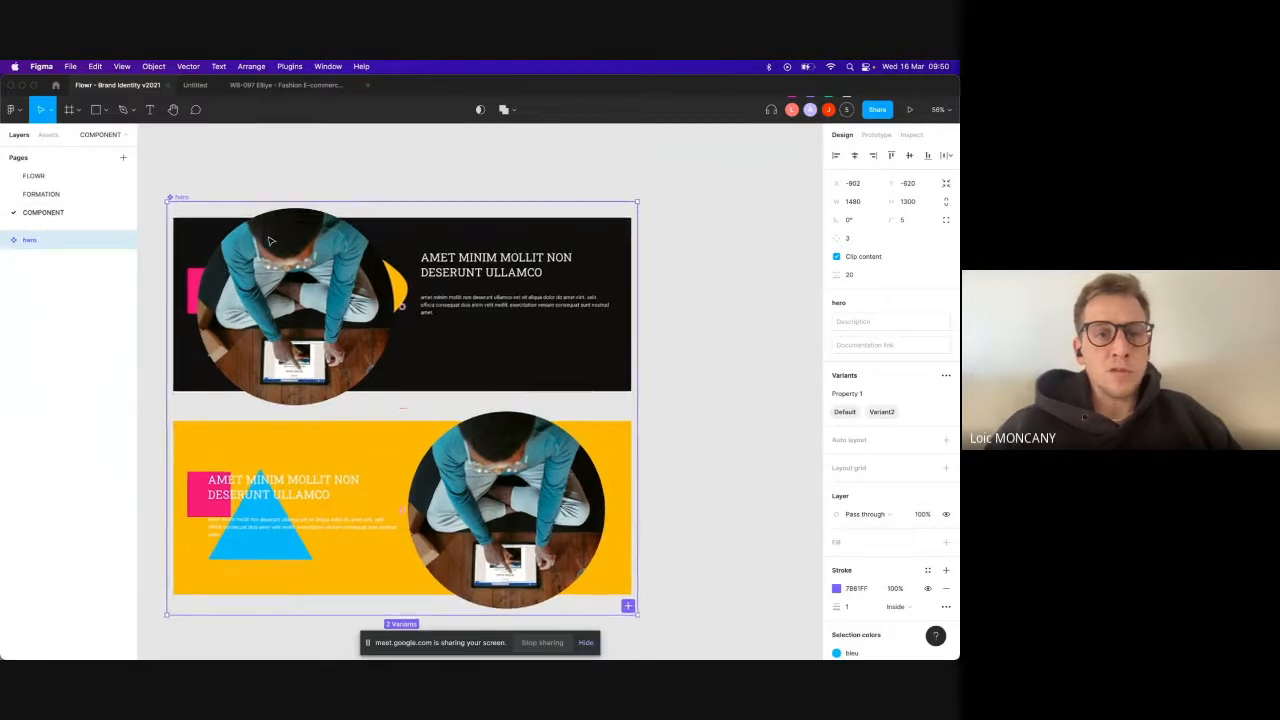
{"action": "scroll", "coordinate": [270, 241], "scroll_direction": "right", "scroll_amount": 2}
{"action": "scroll", "coordinate": [270, 241], "scroll_direction": "up", "scroll_amount": 2}
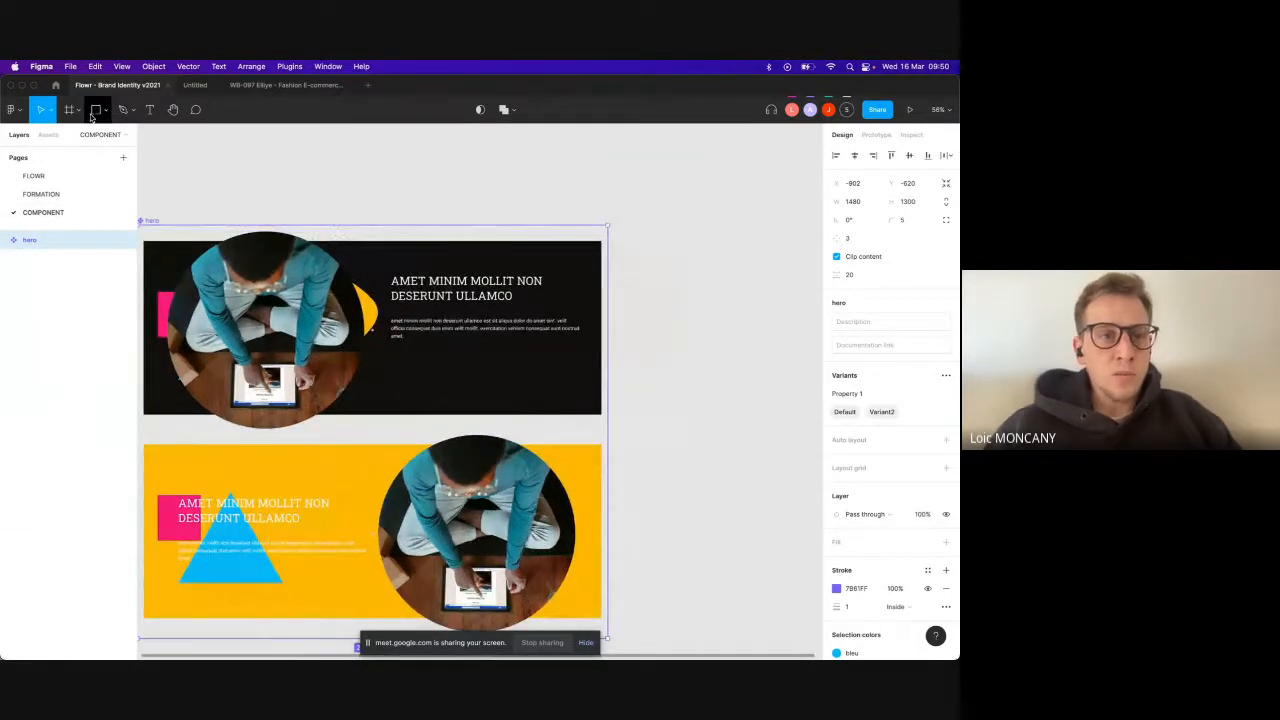
{"action": "left_click", "coordinate": [92, 326]}
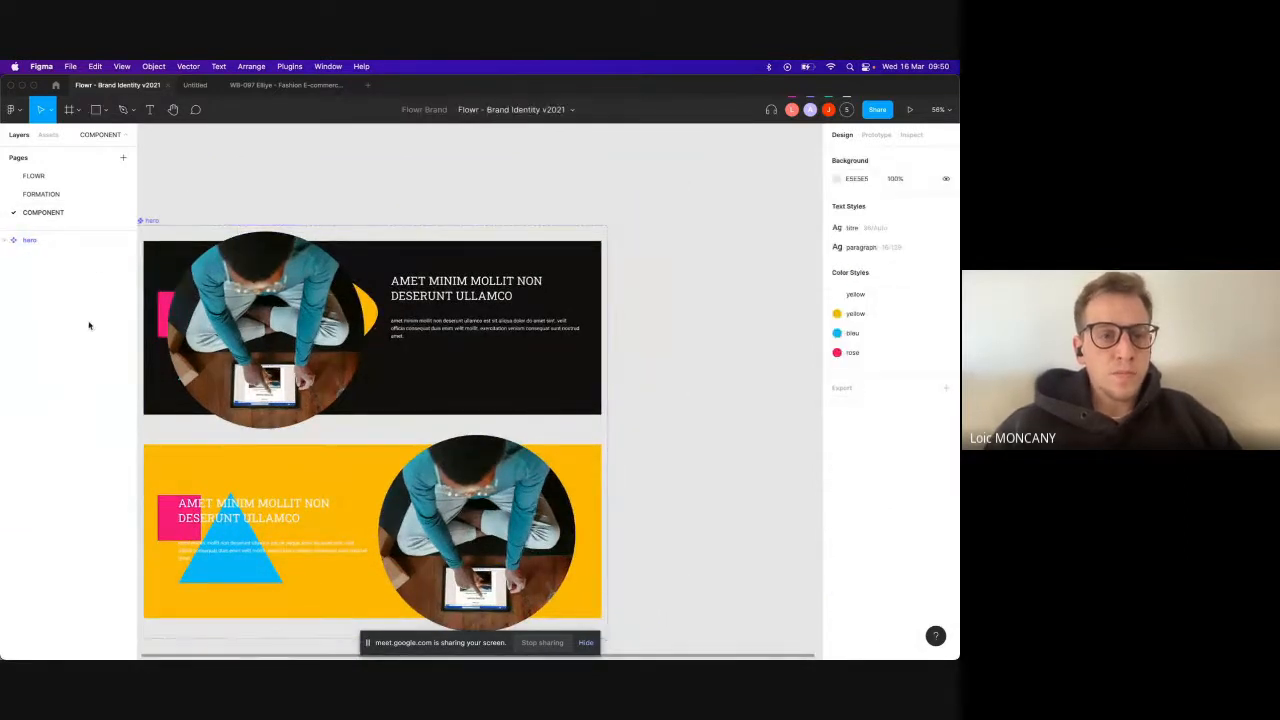
{"action": "left_click", "coordinate": [99, 112]}
{"action": "left_click_drag", "start_coordinate": [658, 237], "coordinate": [747, 256]}
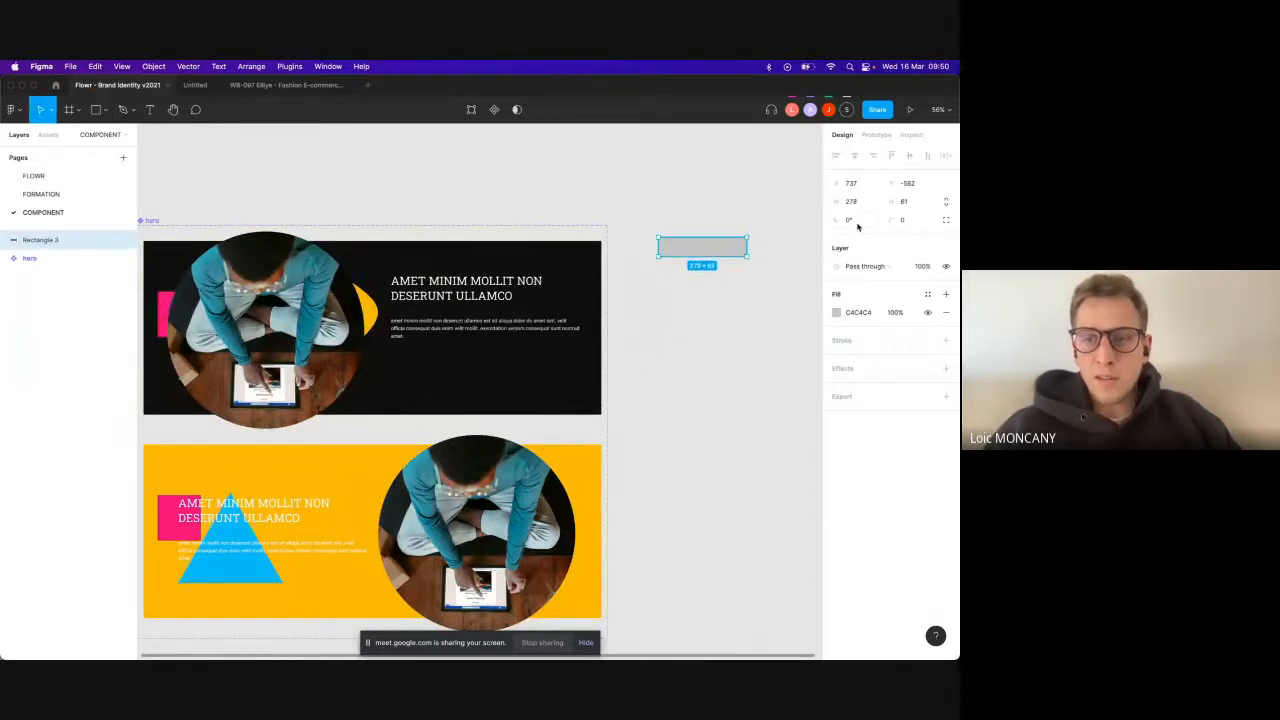
Step: Set the new rectangle's corner radius to 10 and its fill to white FFFFFF
{"action": "left_click", "coordinate": [907, 220]}
{"action": "type", "text": "3"}
{"action": "key", "text": "BackSpace"}
{"action": "type", "text": "10"}
{"action": "key", "text": "Return"}
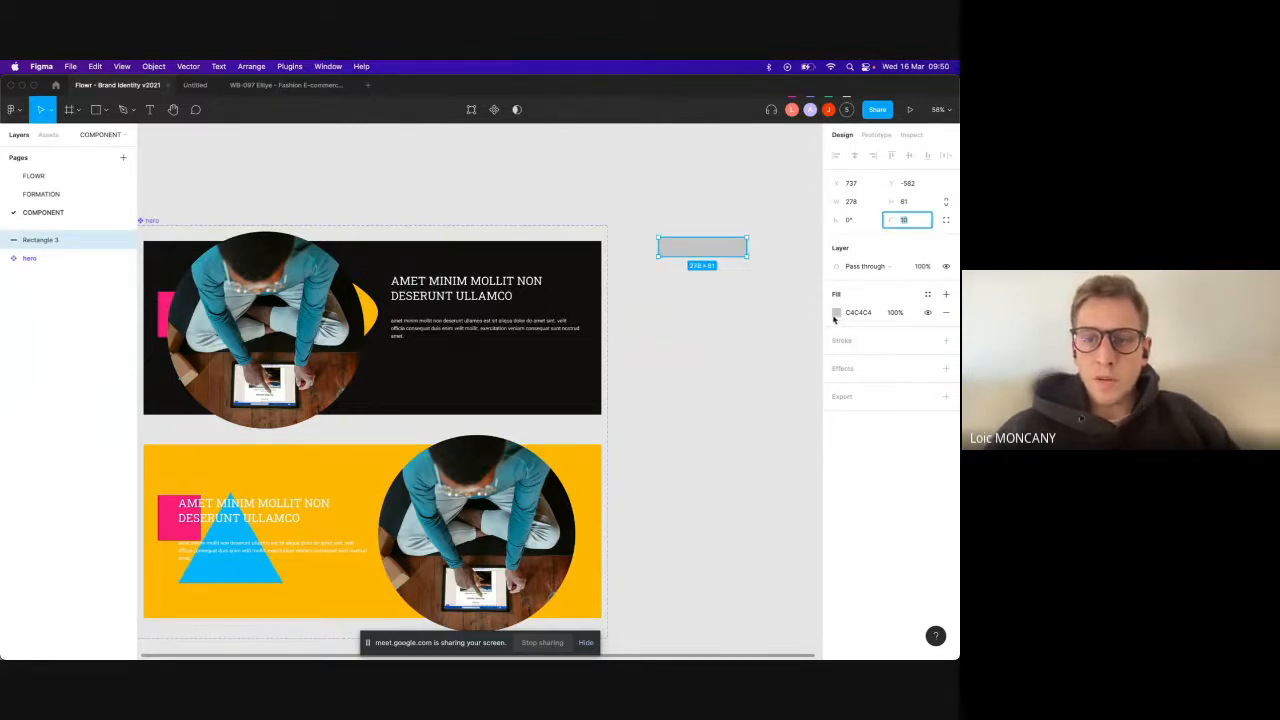
{"action": "left_click", "coordinate": [836, 314]}
{"action": "left_click_drag", "start_coordinate": [744, 357], "coordinate": [684, 322]}
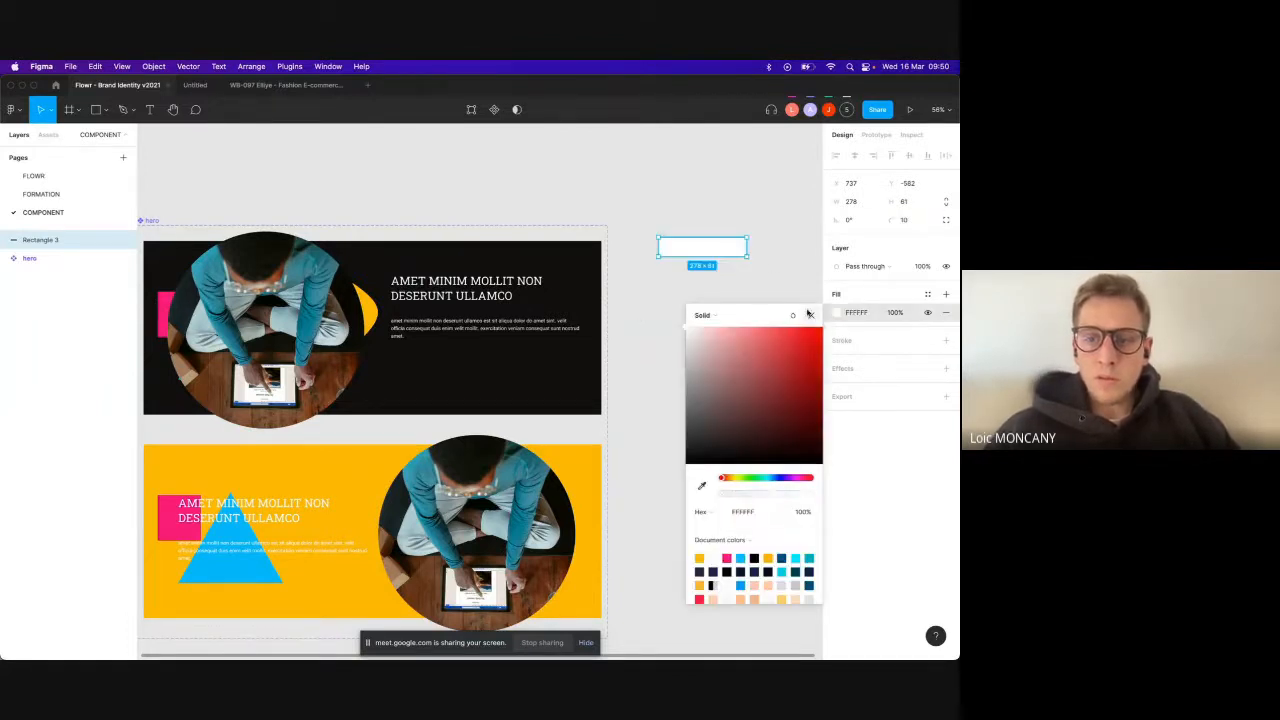
{"action": "left_click", "coordinate": [809, 314]}
Step: Add the text "Cliquer" over the white rectangle and nudge it down and right until it is centered
{"action": "left_click", "coordinate": [150, 110]}
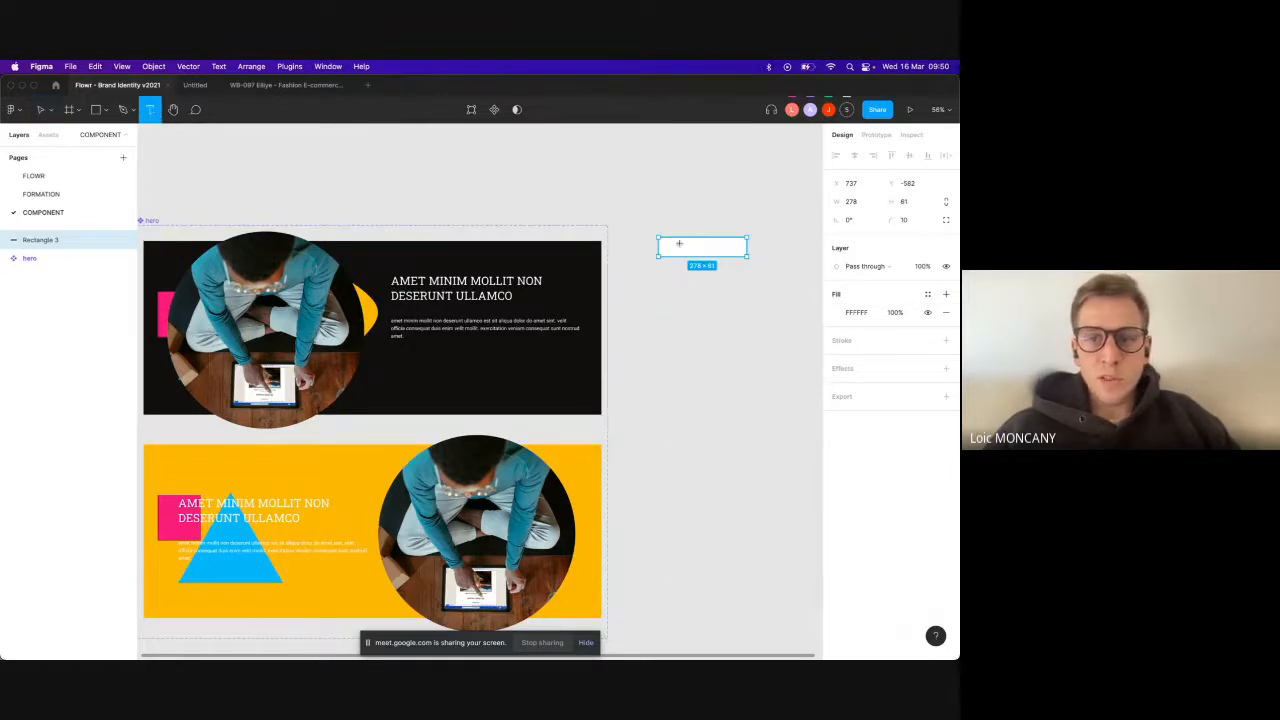
{"action": "left_click_drag", "start_coordinate": [674, 240], "coordinate": [732, 246]}
{"action": "type", "text": "Cliquer"}
{"action": "key", "text": "Escape"}
{"action": "key", "text": "Down"}
{"action": "key", "text": "Down"}
{"action": "key", "text": "Down"}
{"action": "key", "text": "Down"}
{"action": "key", "text": "Down"}
{"action": "key", "text": "Right"}
{"action": "key", "text": "Right"}
{"action": "key", "text": "Right"}
{"action": "key", "text": "Right"}
{"action": "key", "text": "Down"}
Step: Group the Cliquer text with the white rectangle and set the group's corner radius to 30
{"action": "left_click", "coordinate": [731, 246]}
{"action": "left_click", "coordinate": [706, 251], "text": "shift"}
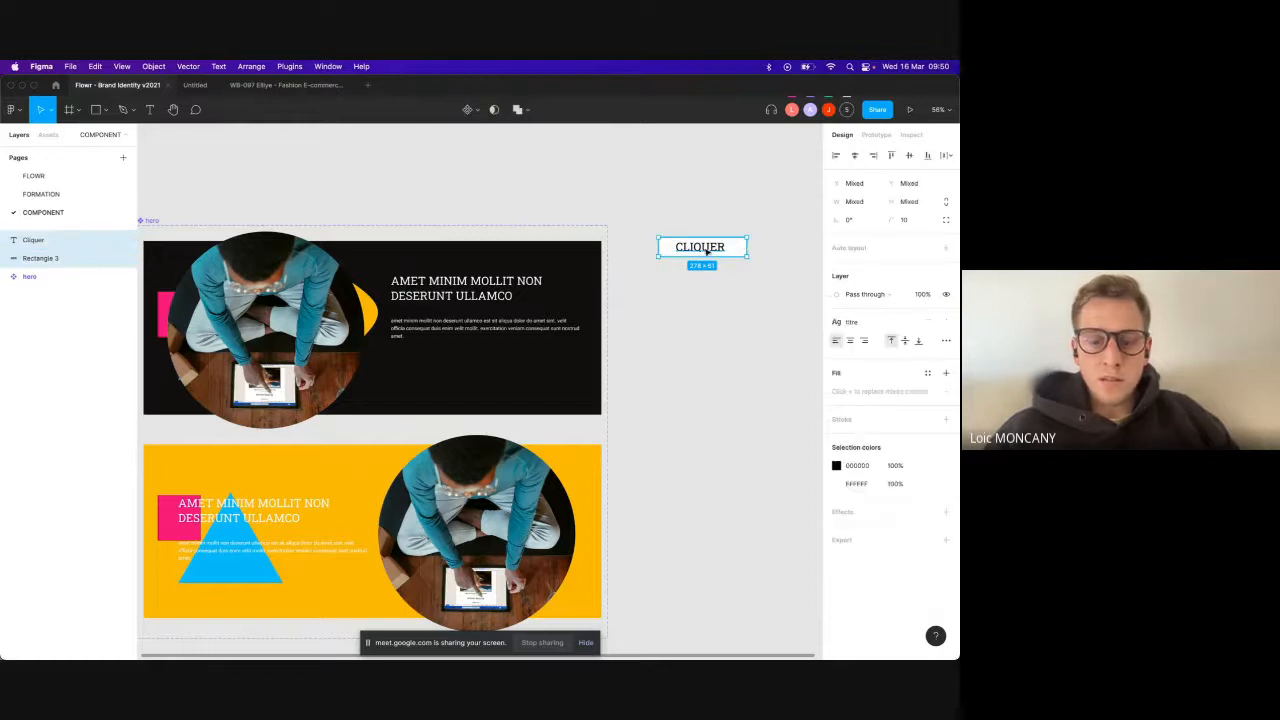
{"action": "key", "text": "super+g"}
{"action": "left_click", "coordinate": [903, 238]}
{"action": "type", "text": "30"}
{"action": "key", "text": "Return"}
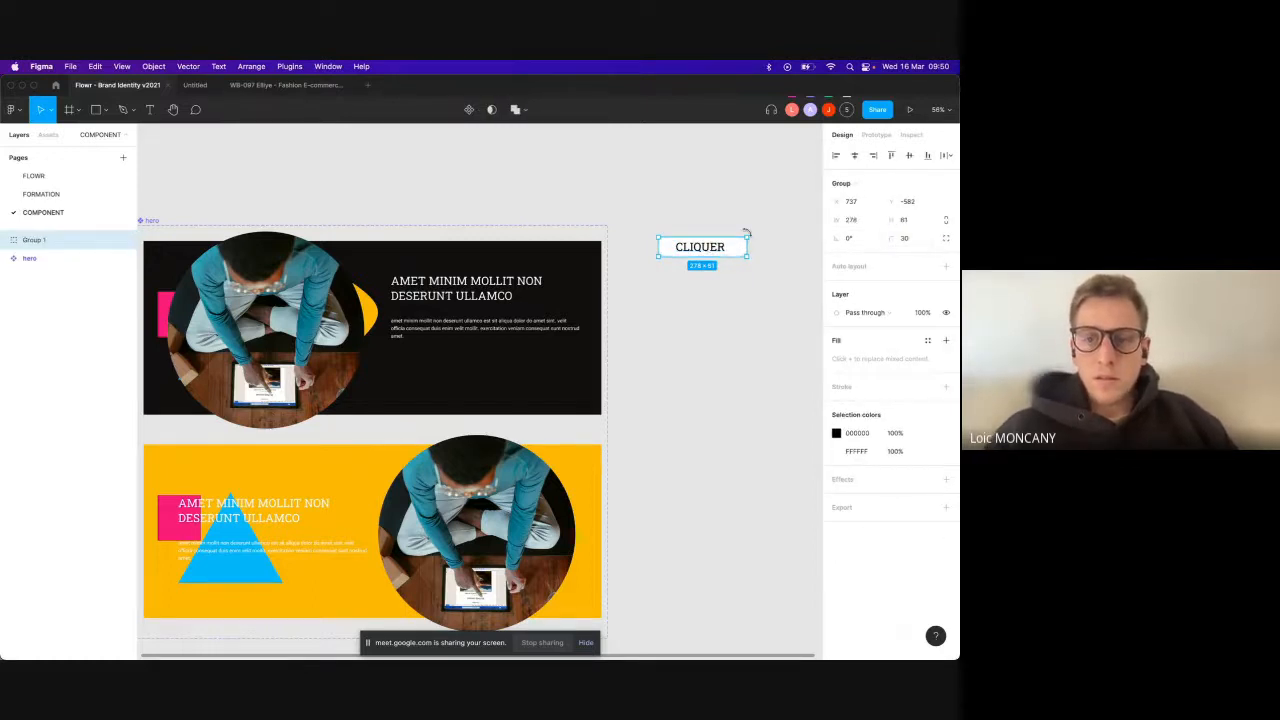
Step: Create a component from the Cliquer group and rename it button
{"action": "right_click", "coordinate": [687, 250]}
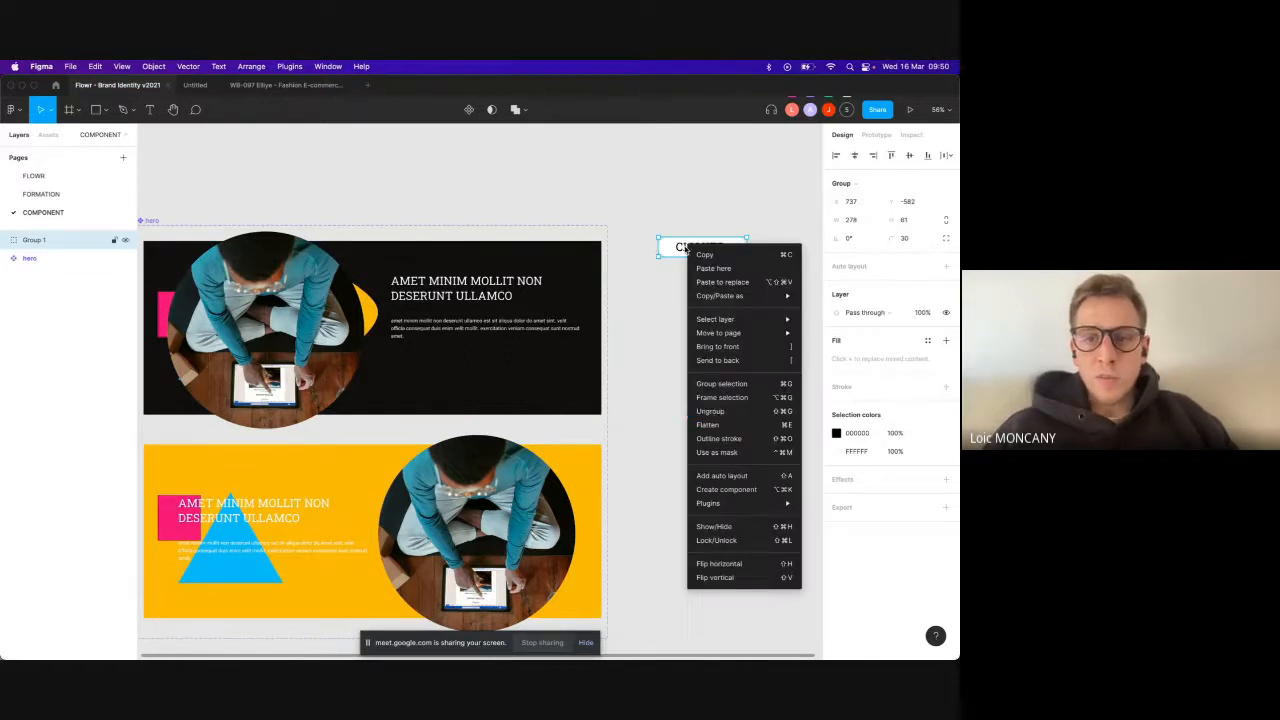
{"action": "left_click", "coordinate": [730, 492]}
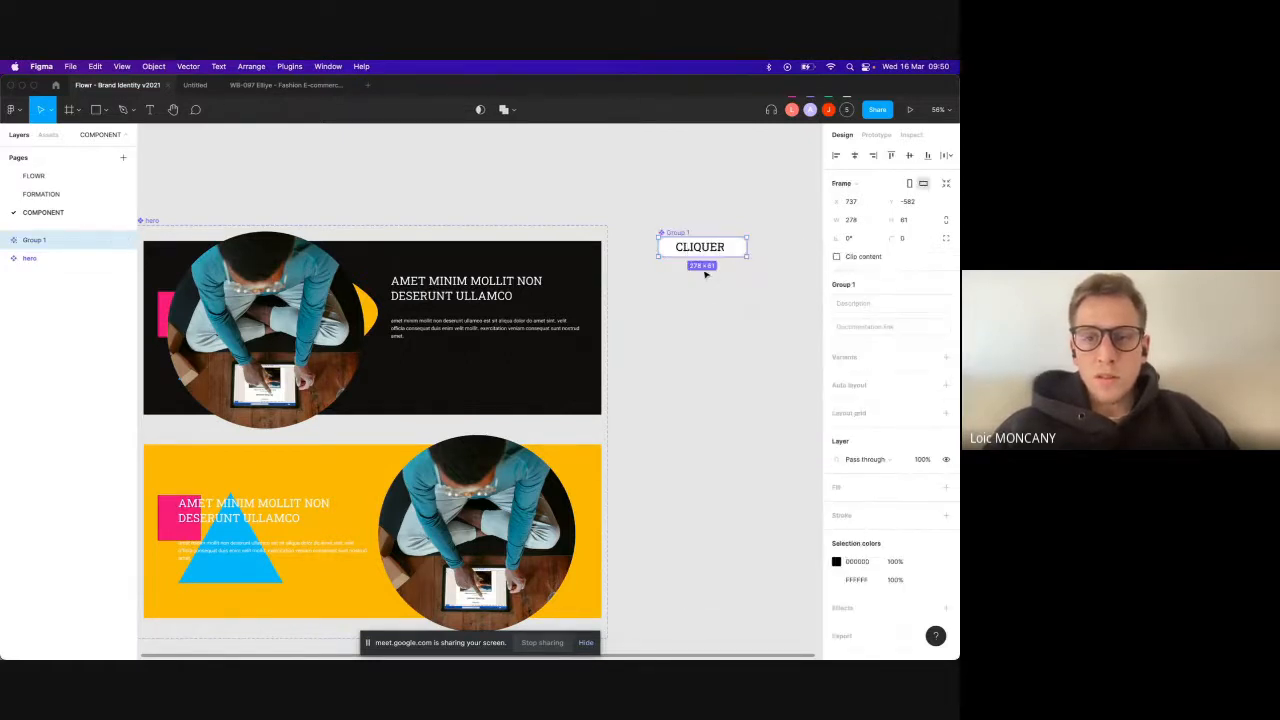
{"action": "double_click", "coordinate": [34, 240]}
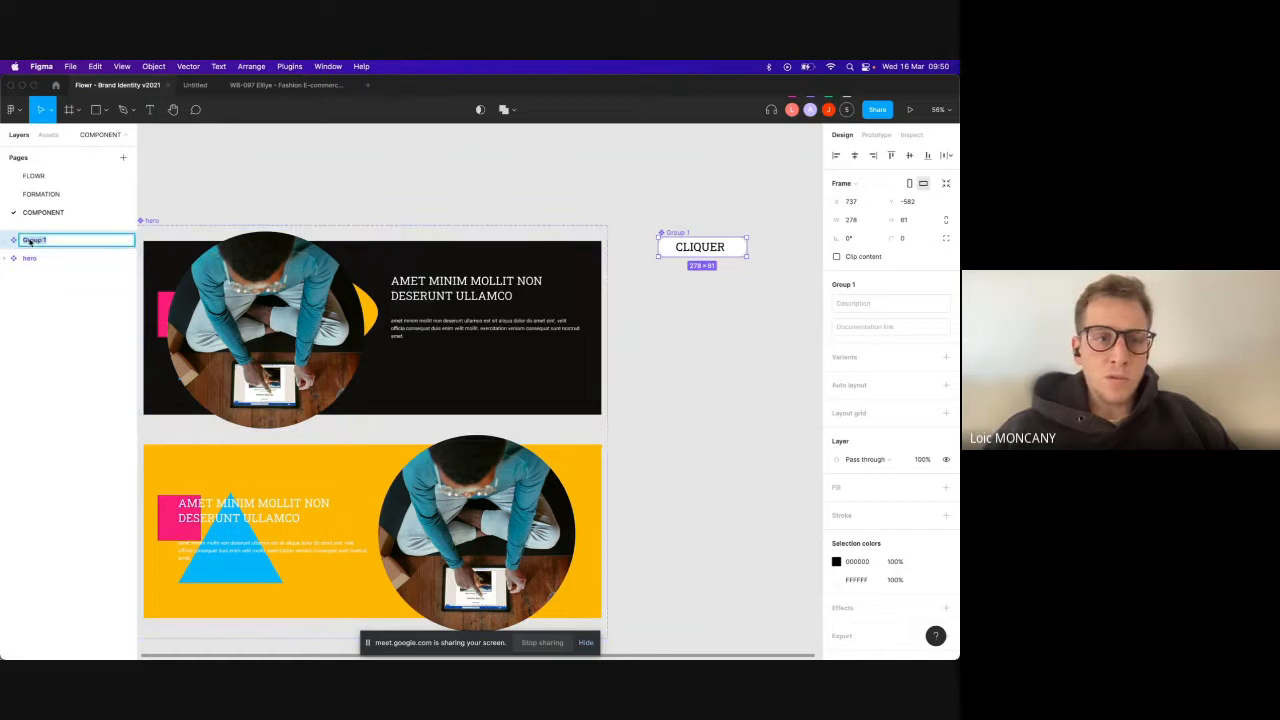
{"action": "type", "text": "button"}
{"action": "key", "text": "Return"}
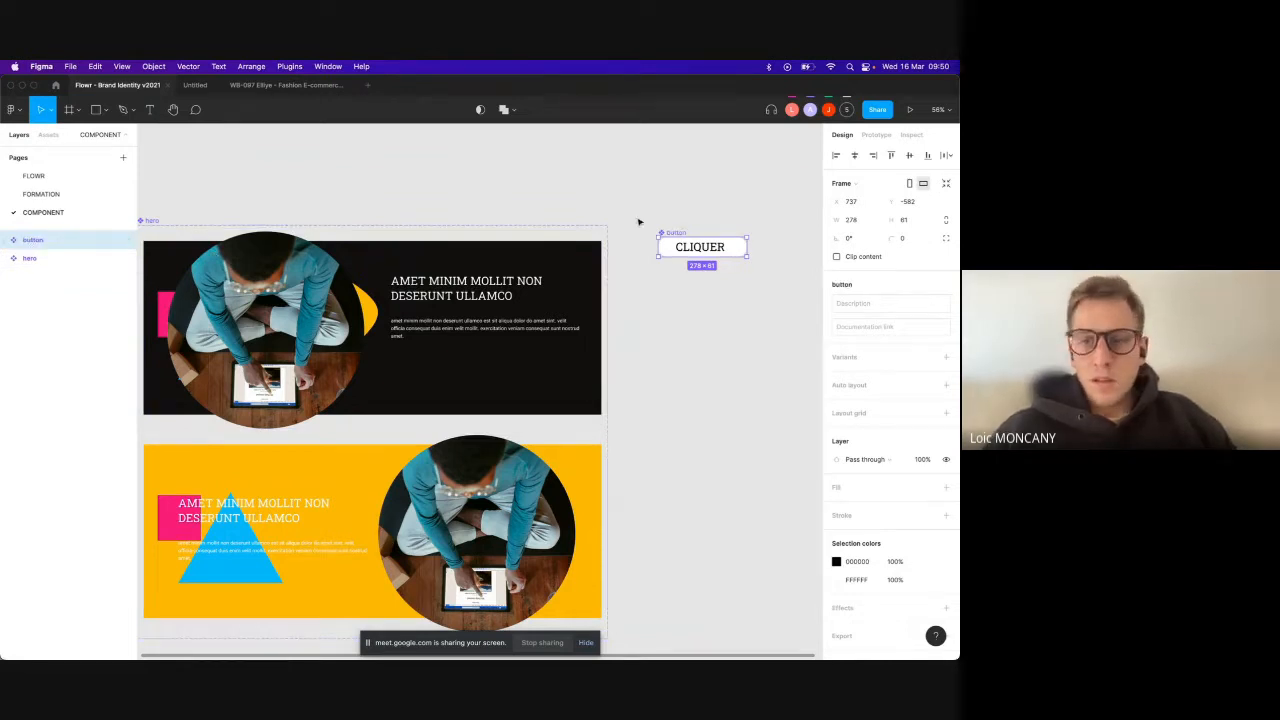
Step: Add a second variant to the button component and select that variant
{"action": "left_click", "coordinate": [946, 357]}
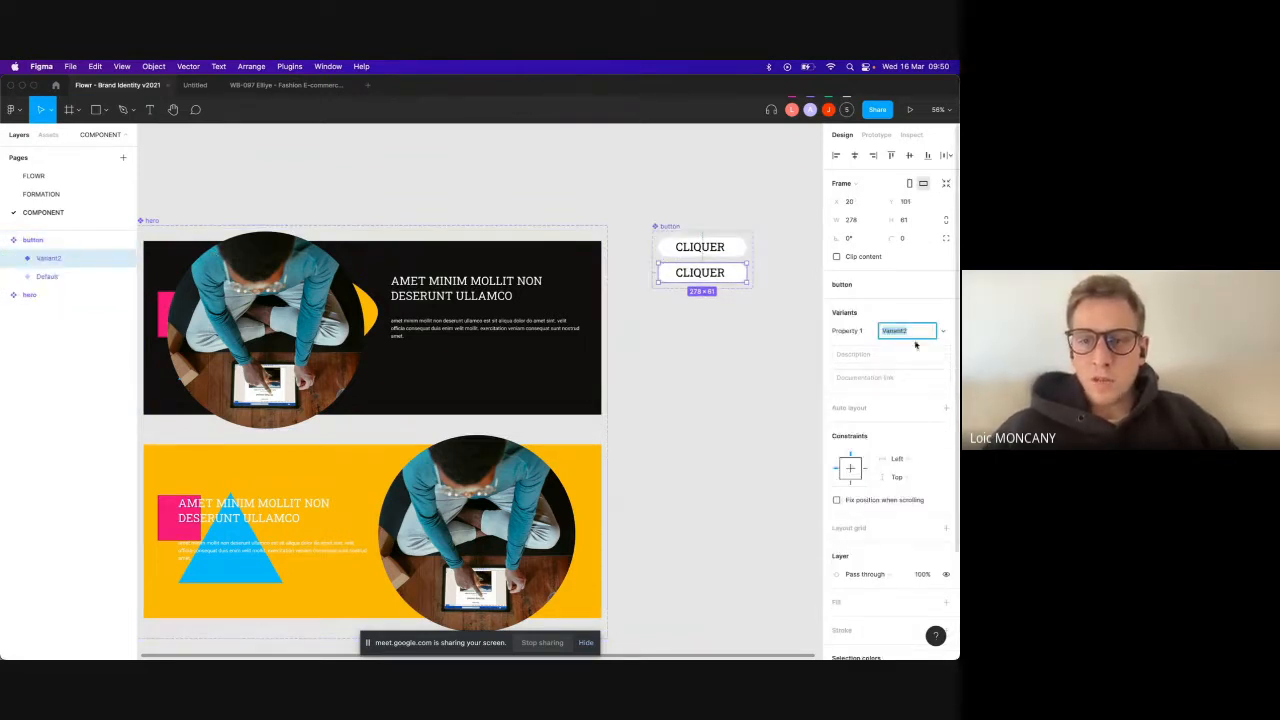
{"action": "scroll", "coordinate": [867, 515], "scroll_direction": "down", "scroll_amount": 3}
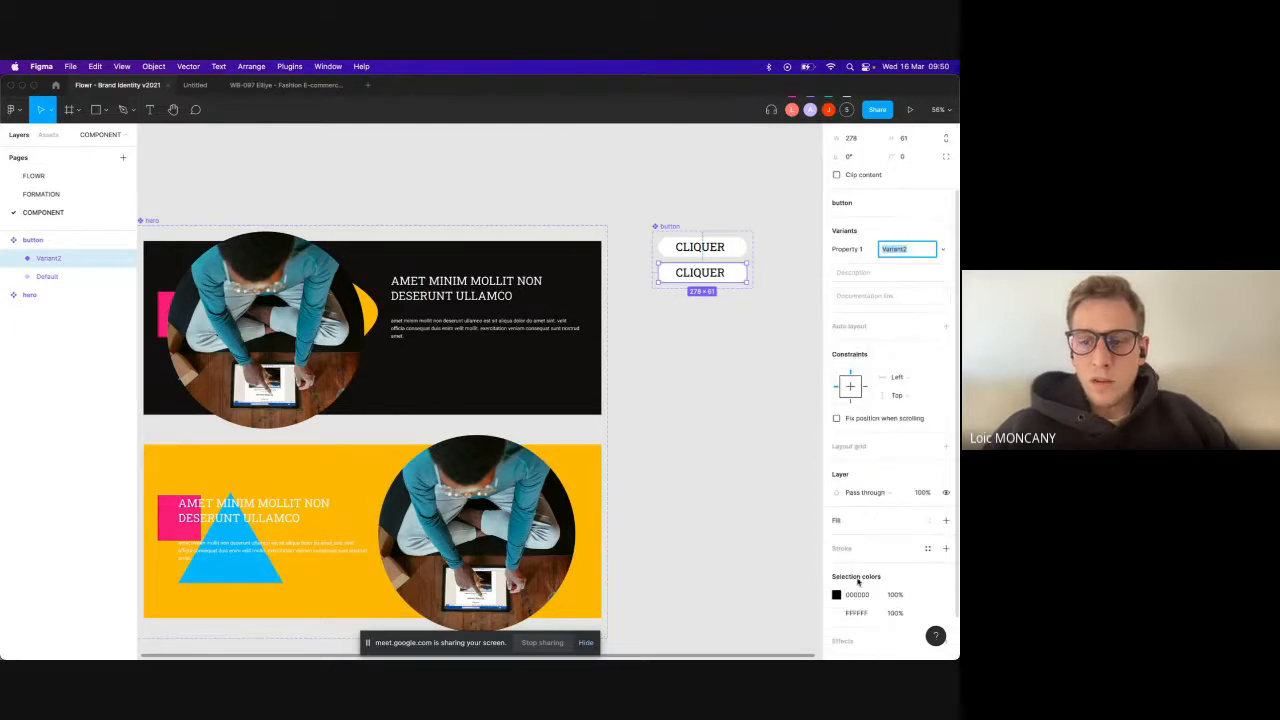
{"action": "left_click", "coordinate": [766, 320]}
{"action": "left_click", "coordinate": [732, 281]}
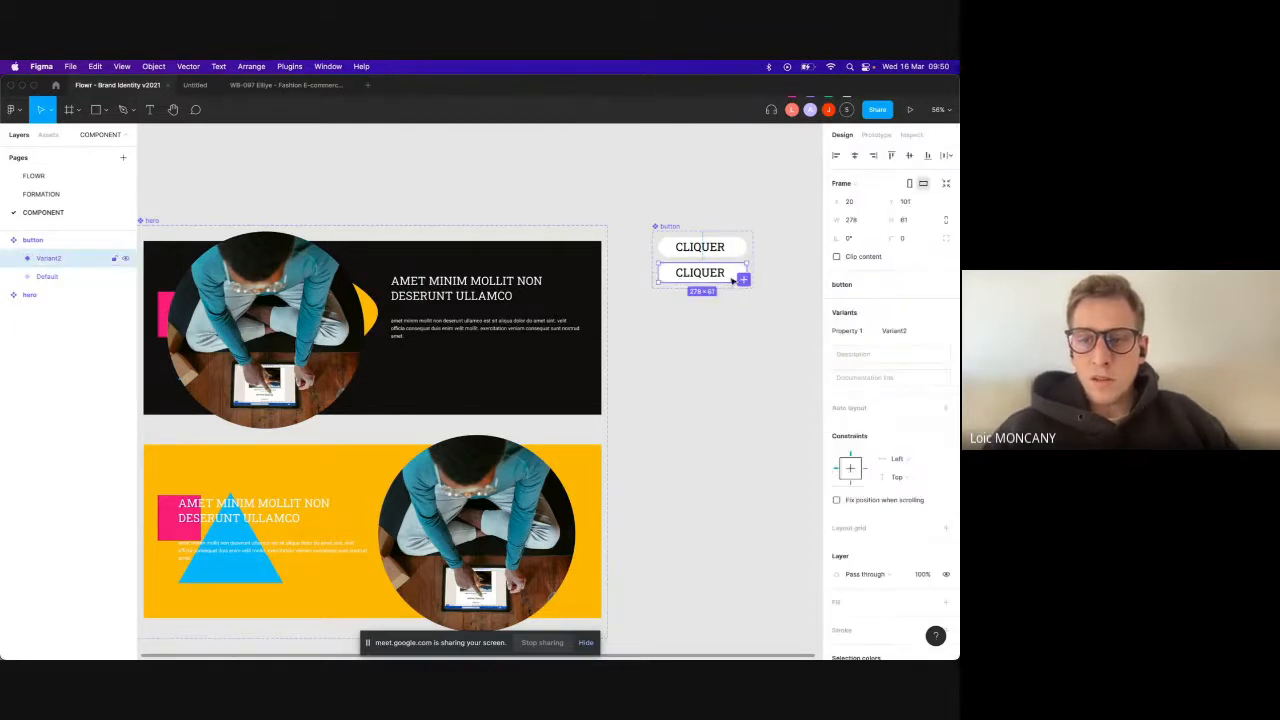
Step: Apply the yellow colour style to the rectangle in the button's second variant
{"action": "scroll", "coordinate": [912, 527], "scroll_direction": "down", "scroll_amount": 3}
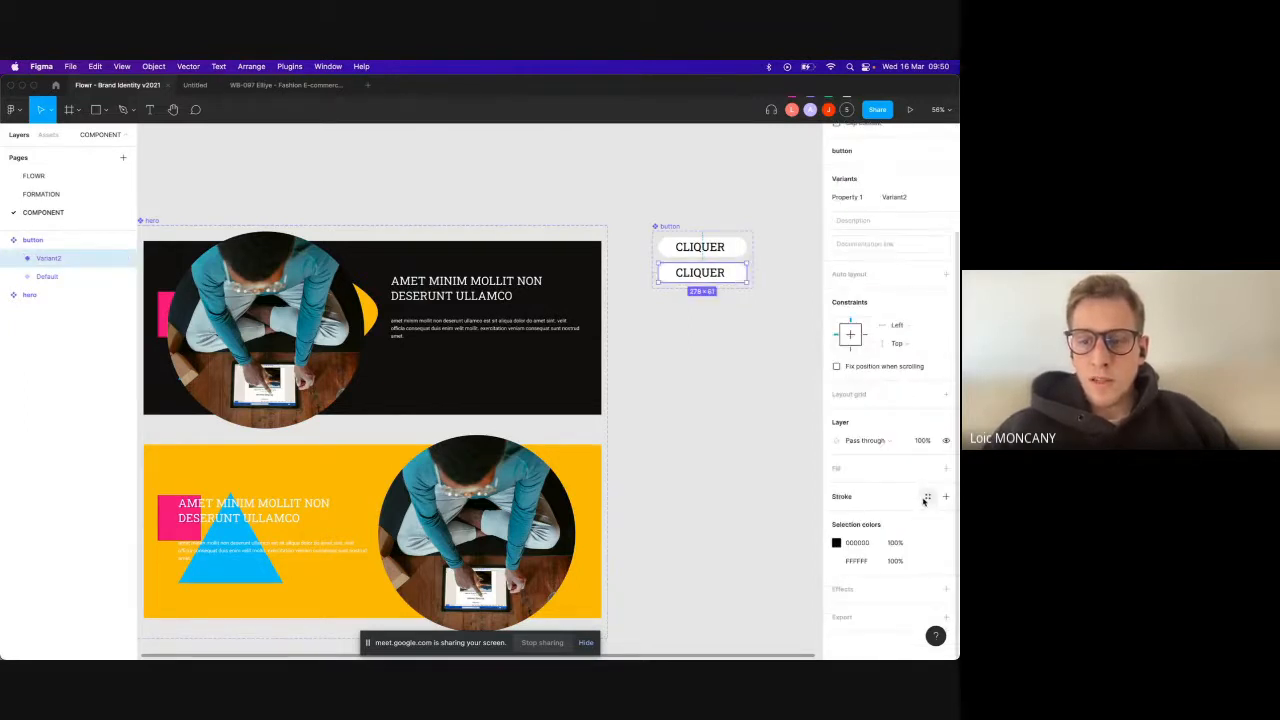
{"action": "double_click", "coordinate": [738, 272]}
{"action": "left_click", "coordinate": [927, 368]}
{"action": "left_click", "coordinate": [865, 461]}
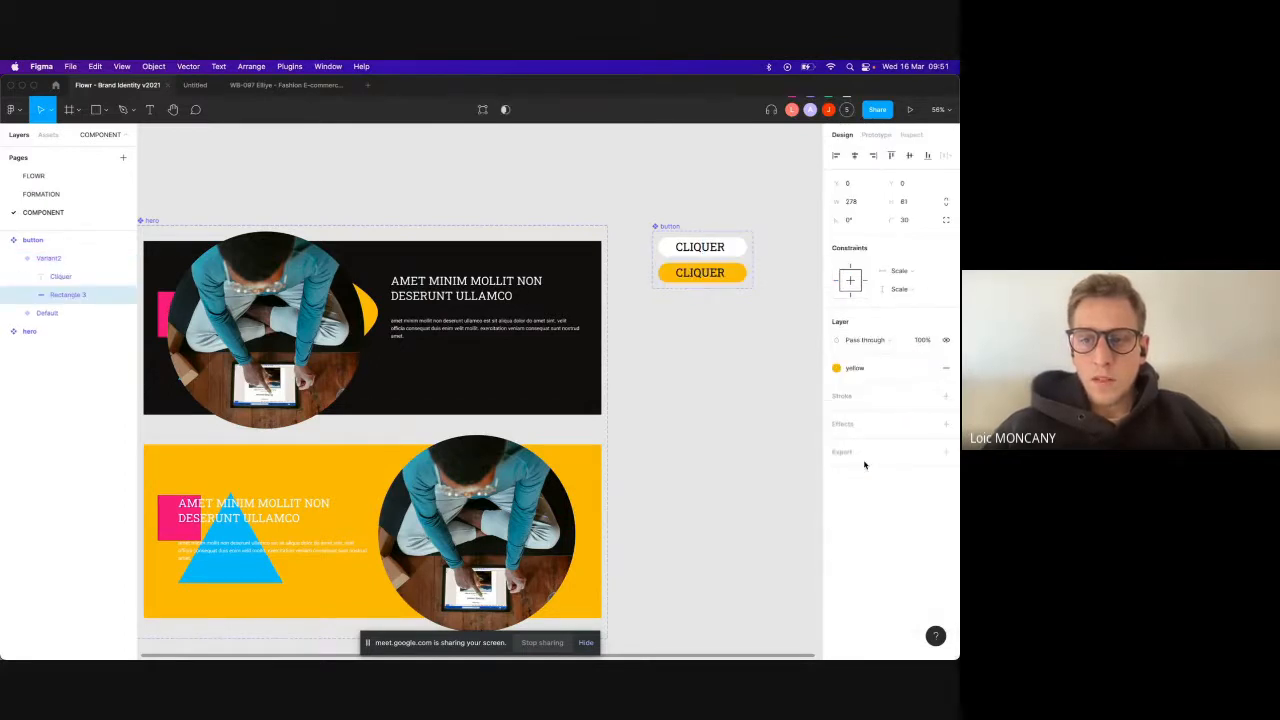
Step: Try to apply the first yellow colour style to the Cliquer text in the second button variant
{"action": "left_click", "coordinate": [706, 270]}
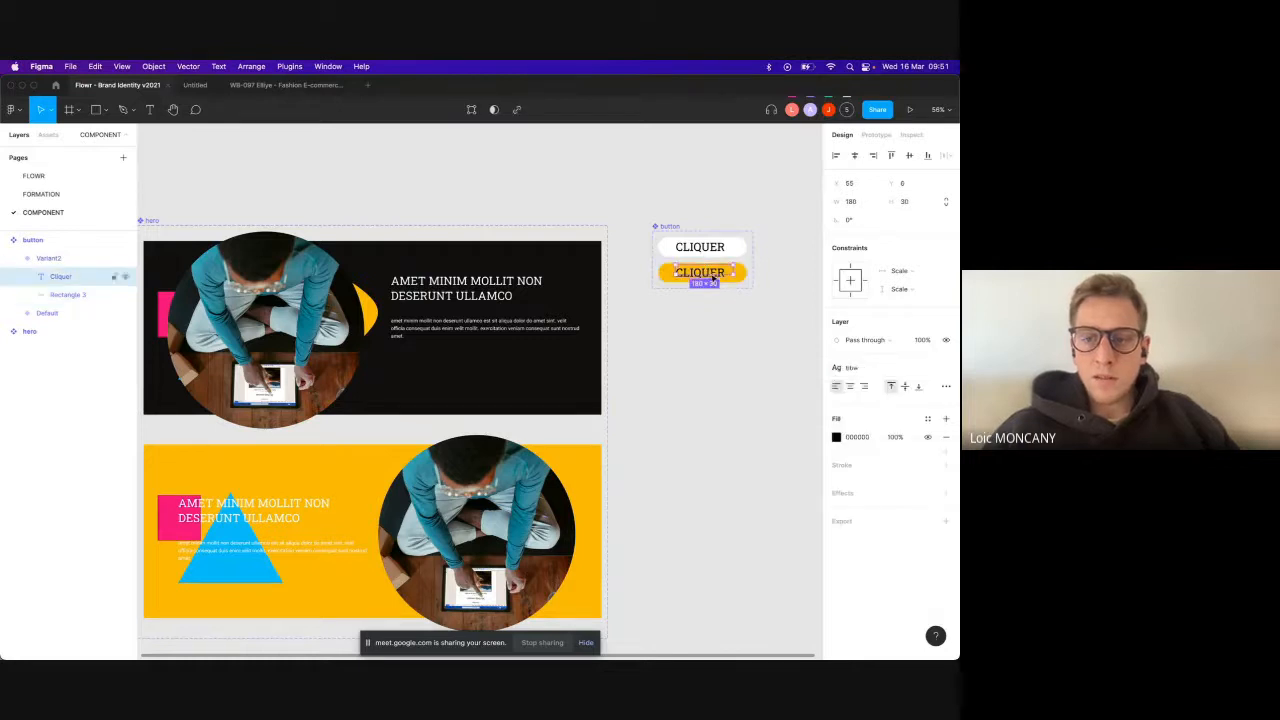
{"action": "left_click", "coordinate": [928, 420]}
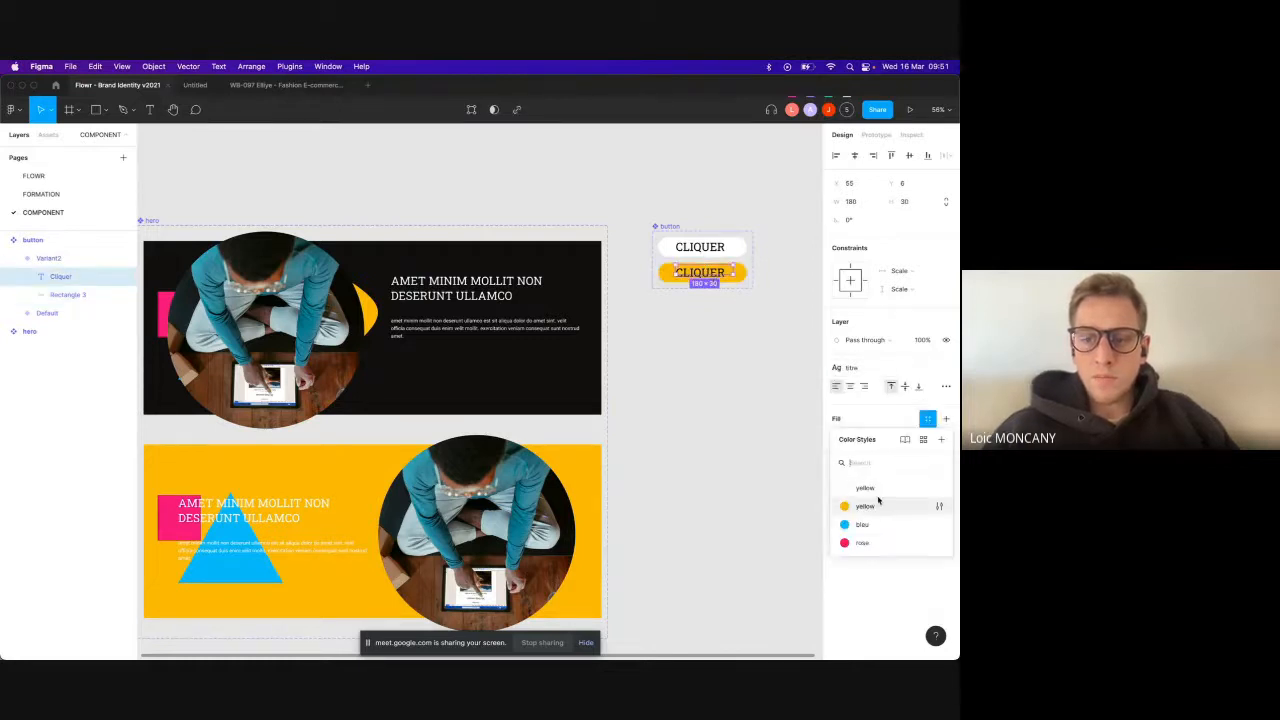
{"action": "left_click", "coordinate": [878, 500]}
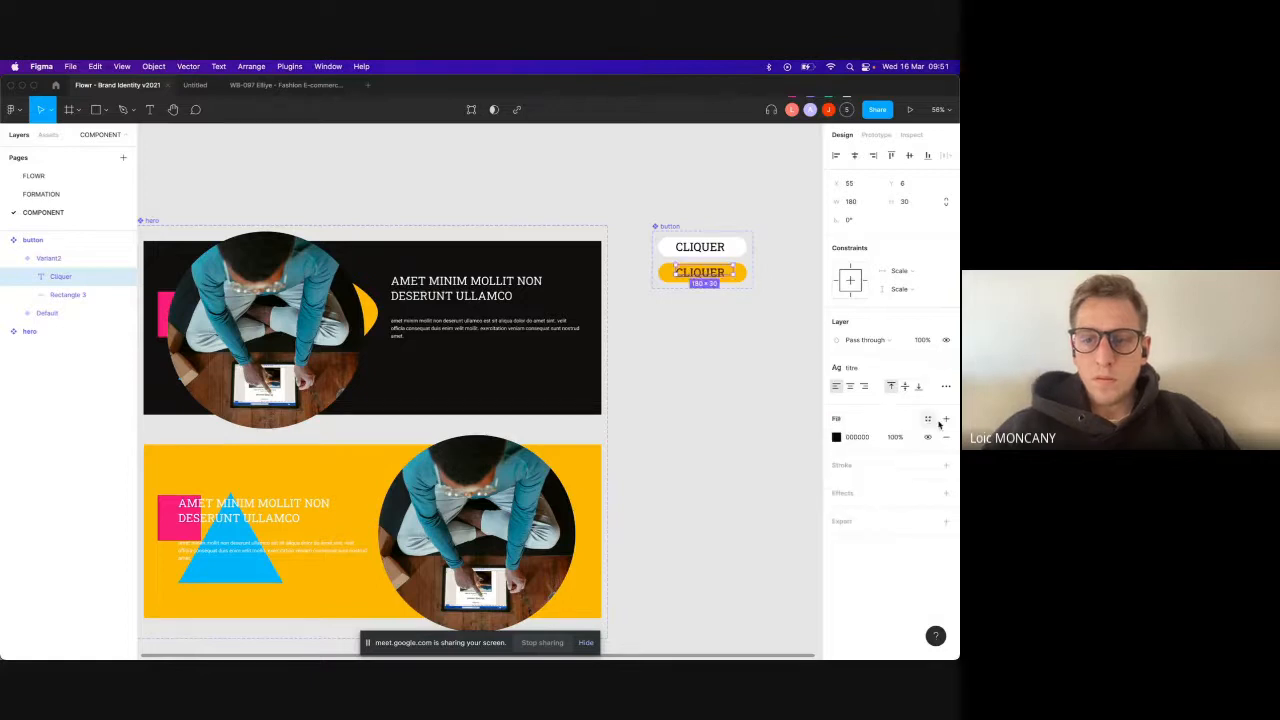
{"action": "left_click", "coordinate": [928, 419]}
{"action": "left_click", "coordinate": [882, 492]}
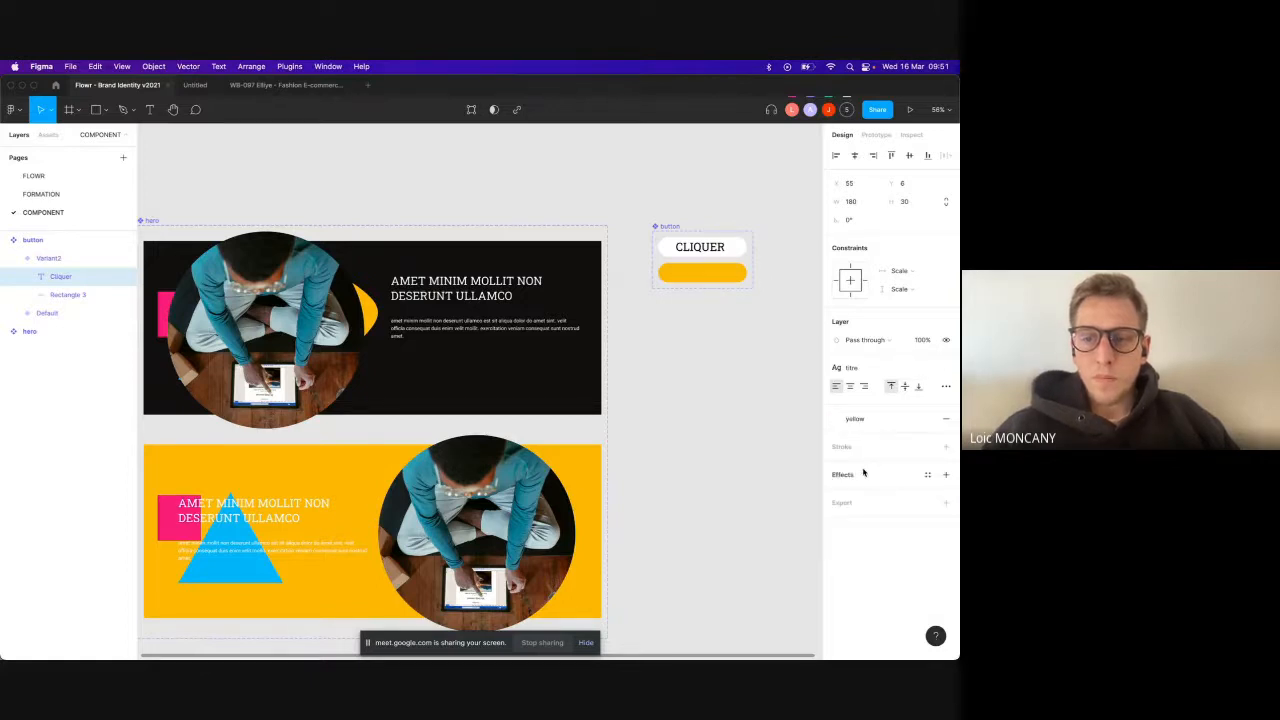
{"action": "left_click_drag", "start_coordinate": [714, 274], "coordinate": [712, 277]}
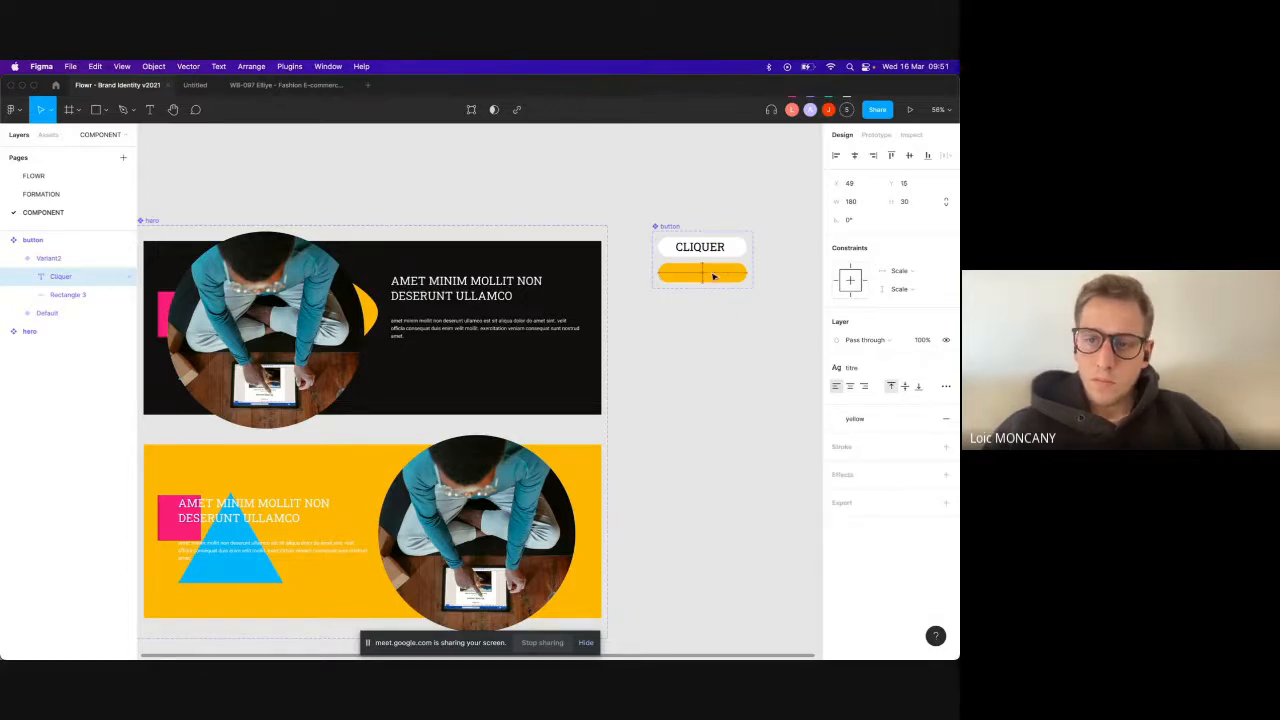
{"action": "left_click", "coordinate": [946, 418]}
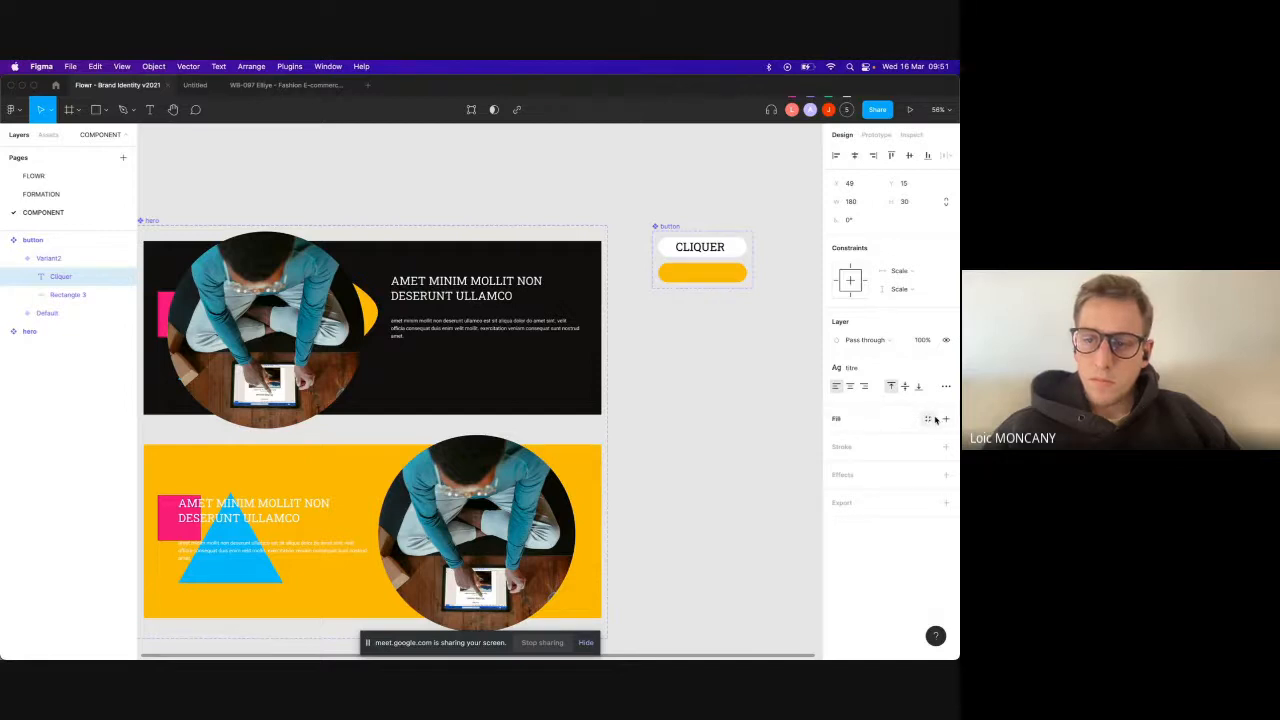
{"action": "left_click", "coordinate": [934, 421]}
{"action": "left_click", "coordinate": [882, 500]}
Step: Replace the colour style on the second variant's Cliquer text with a solid FFFFFF fill
{"action": "double_click", "coordinate": [698, 275]}
{"action": "left_click", "coordinate": [946, 418]}
{"action": "left_click", "coordinate": [946, 418]}
{"action": "left_click", "coordinate": [858, 437]}
{"action": "type", "text": "fff"}
{"action": "key", "text": "Return"}
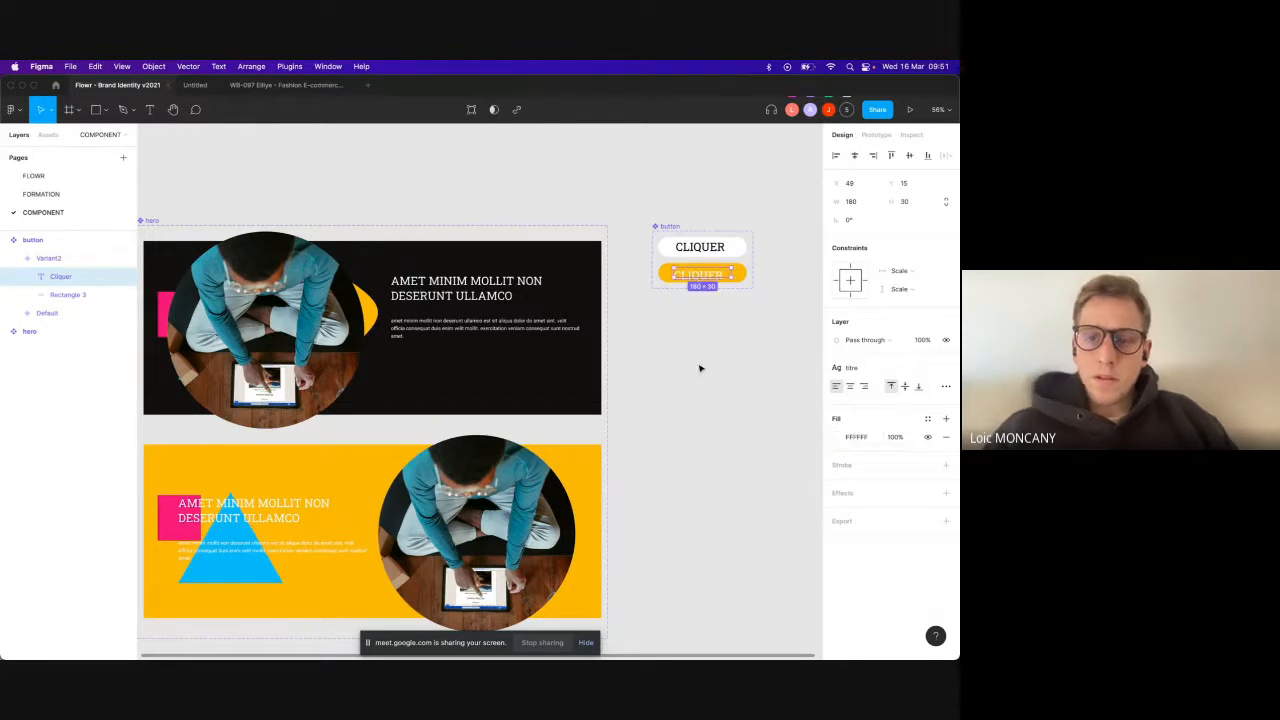
Step: Reposition the white Cliquer text so it sits centered on the yellow button rectangle
{"action": "left_click_drag", "start_coordinate": [700, 273], "coordinate": [700, 263]}
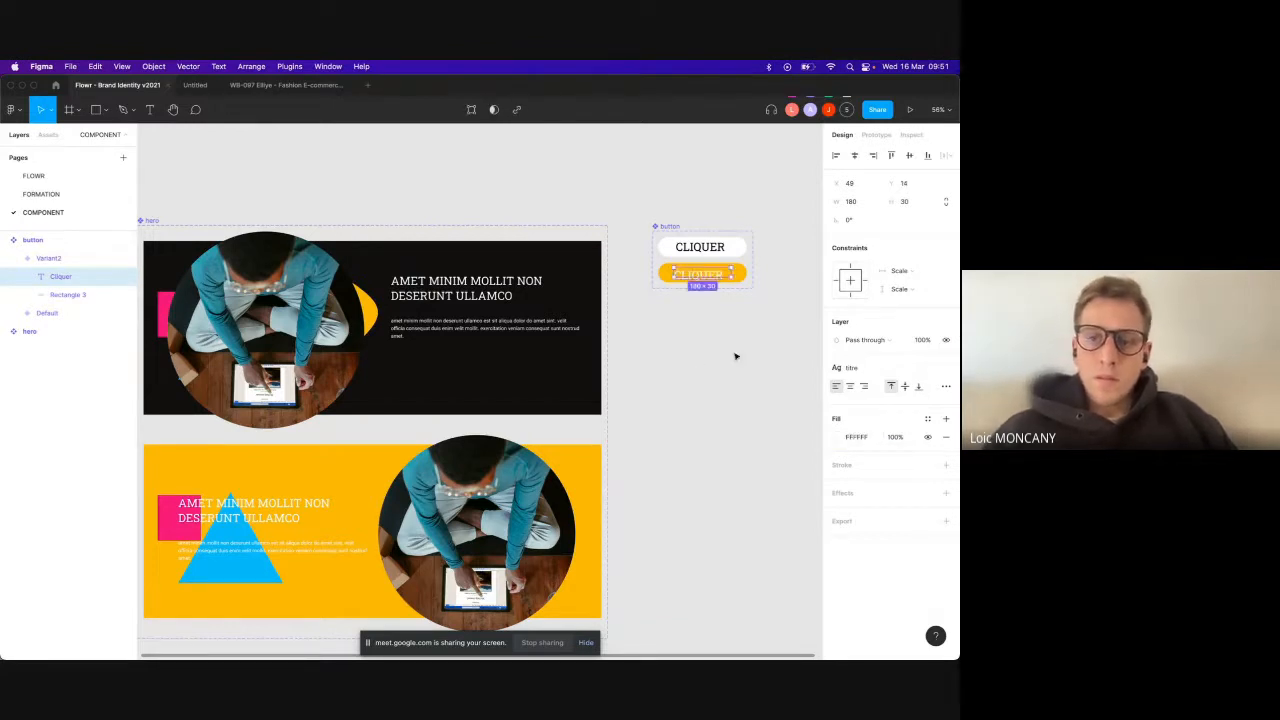
{"action": "left_click", "coordinate": [731, 303]}
{"action": "left_click", "coordinate": [712, 279]}
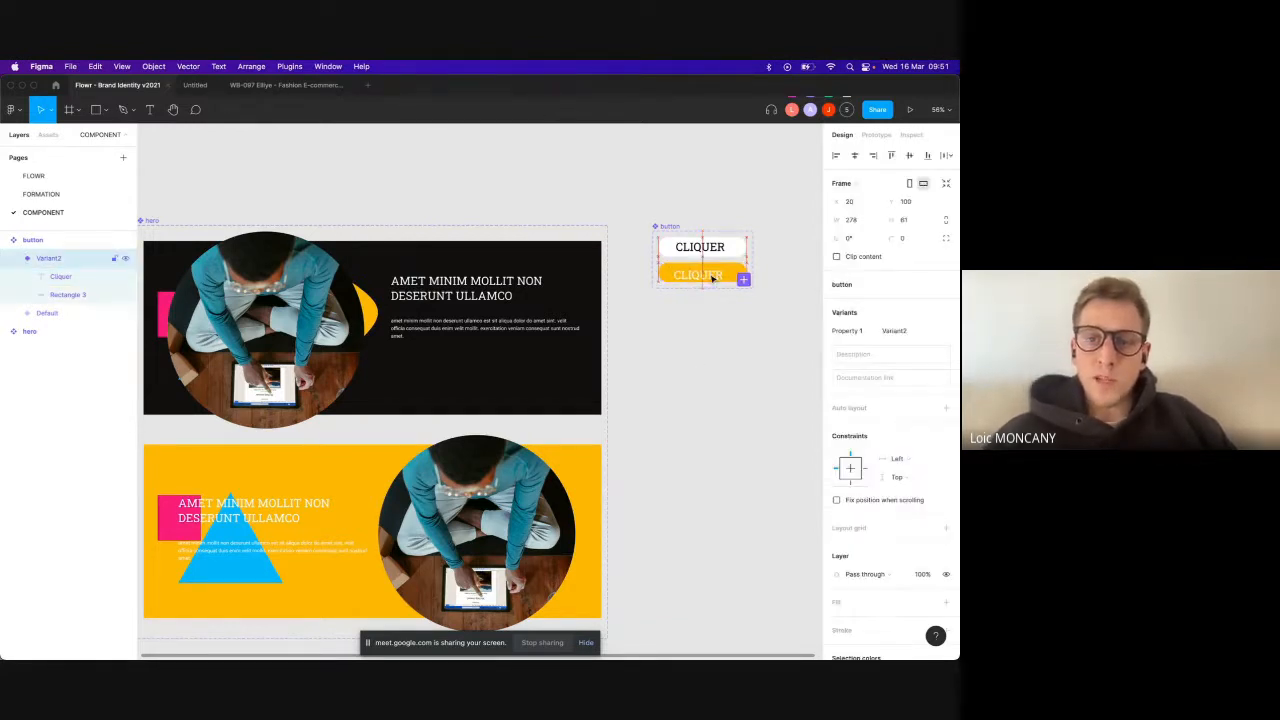
{"action": "left_click", "coordinate": [712, 279]}
{"action": "left_click_drag", "start_coordinate": [713, 278], "coordinate": [708, 262]}
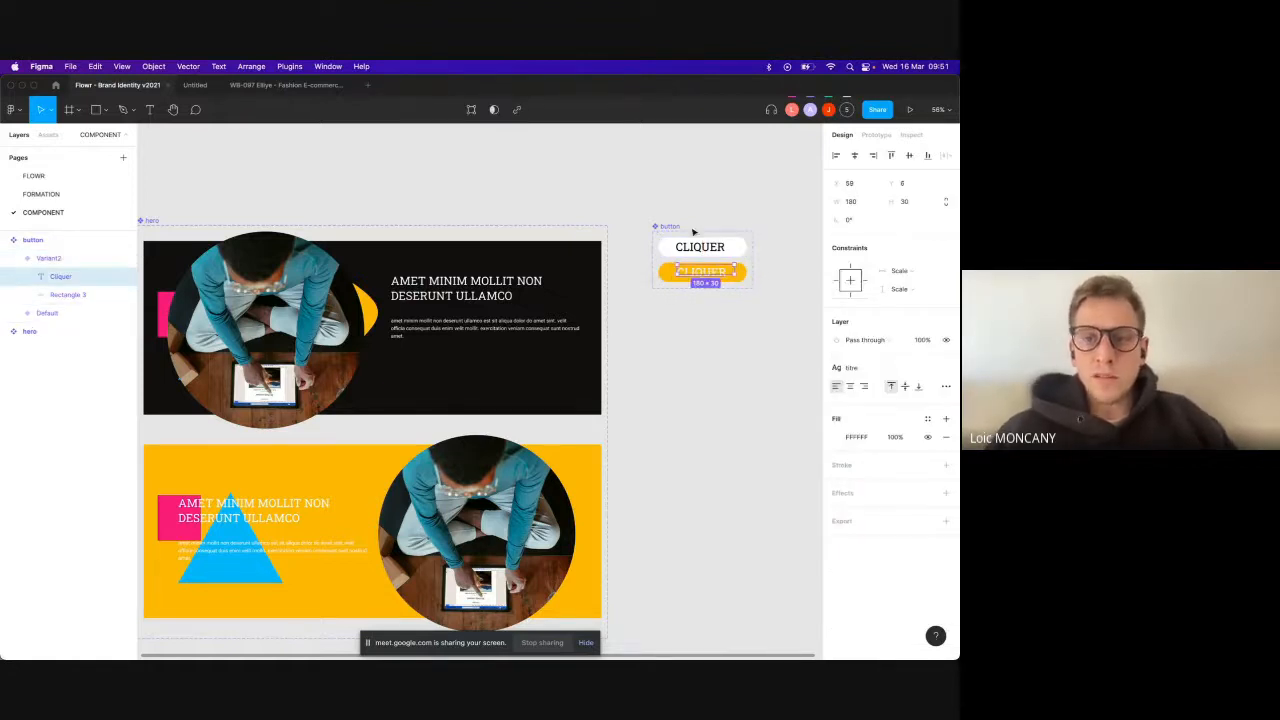
Step: Add a third variant to the button component and square its rectangle's corners with a corner radius of 0
{"action": "left_click", "coordinate": [675, 227]}
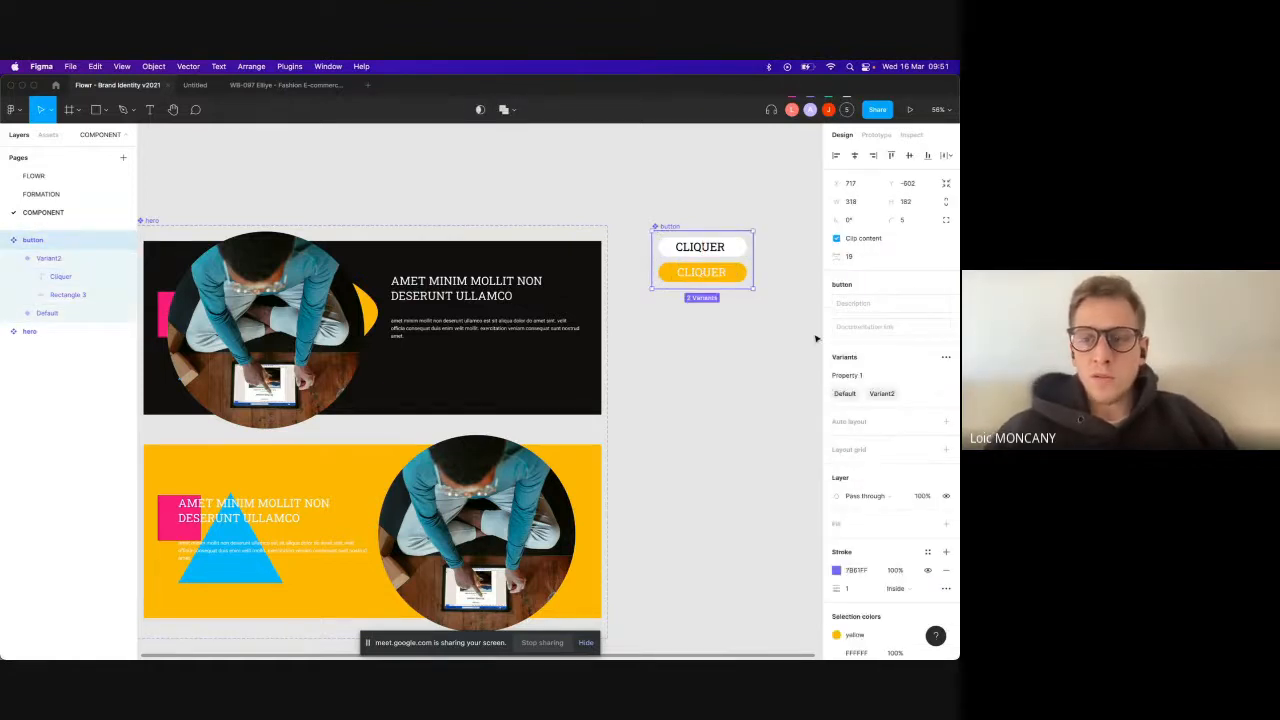
{"action": "left_click", "coordinate": [946, 357]}
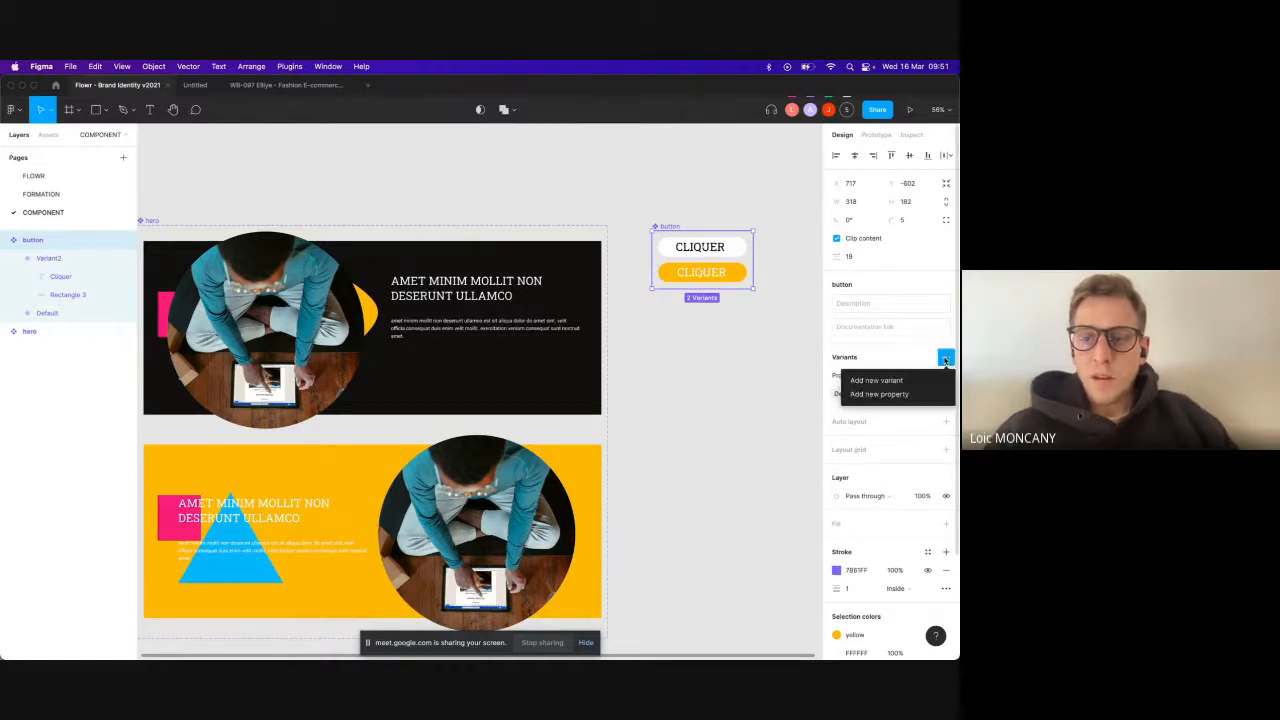
{"action": "left_click", "coordinate": [929, 380]}
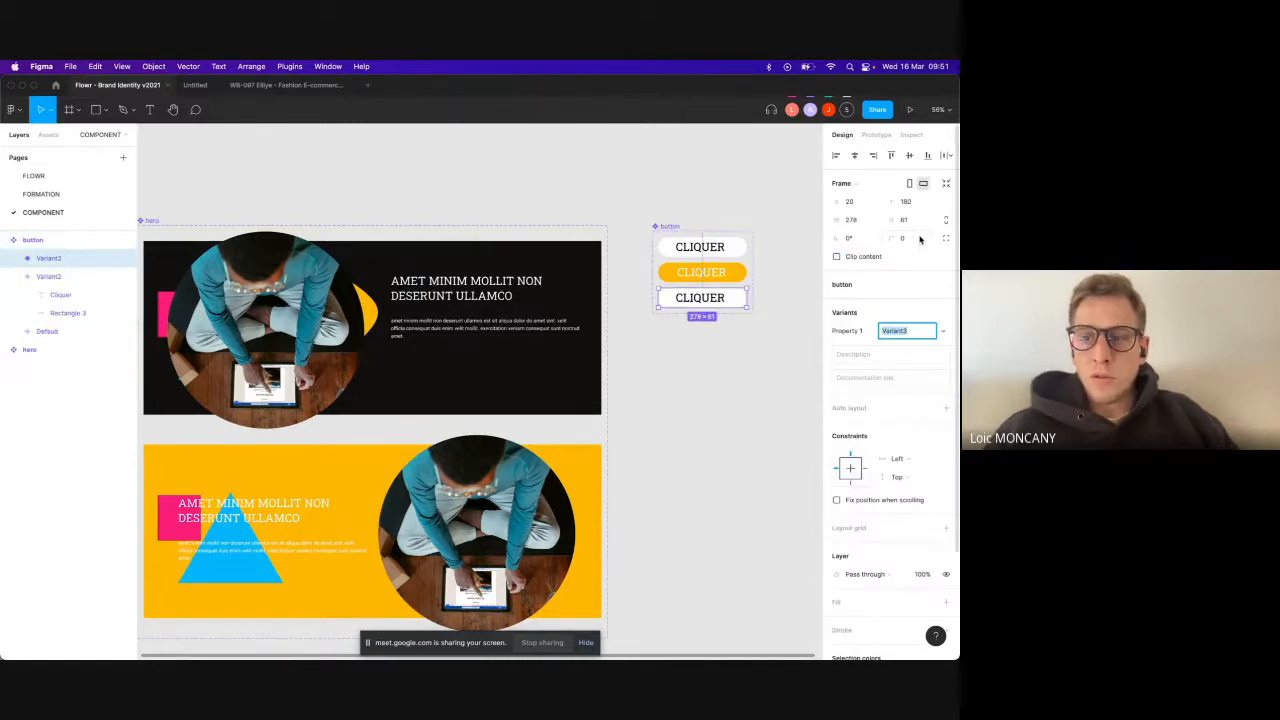
{"action": "left_click", "coordinate": [740, 298]}
{"action": "left_click", "coordinate": [920, 224]}
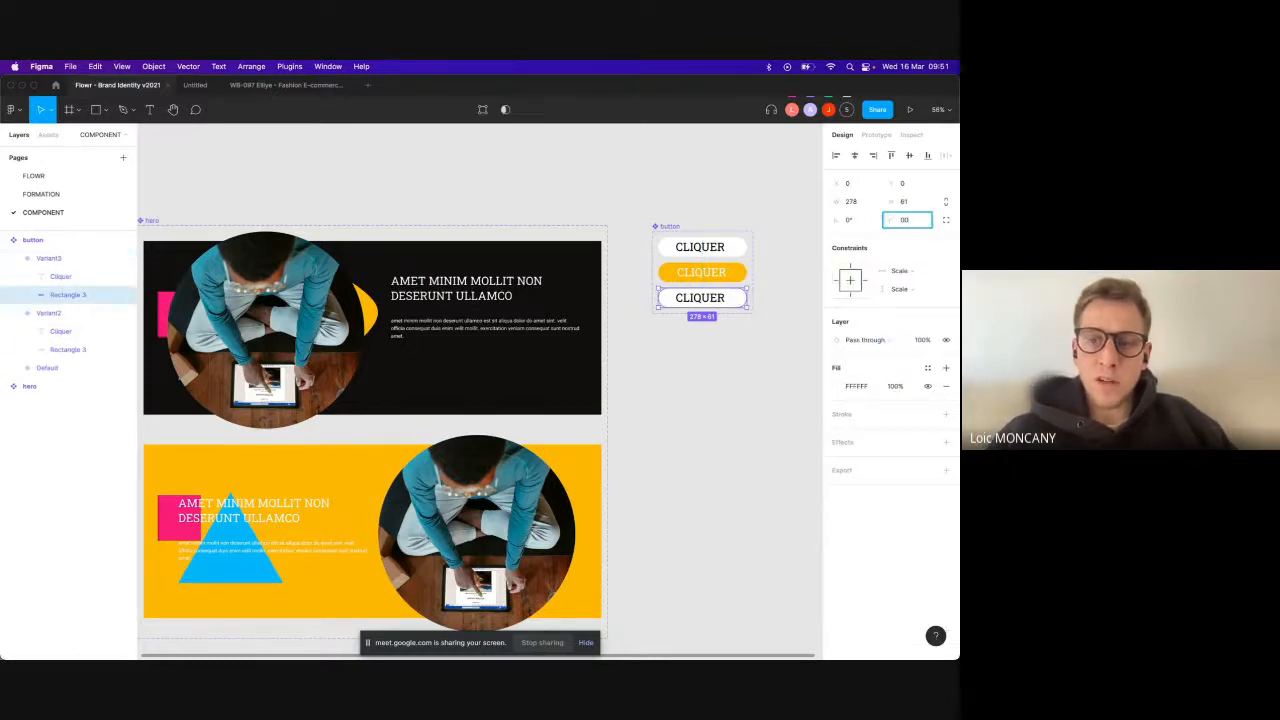
{"action": "left_click", "coordinate": [752, 388]}
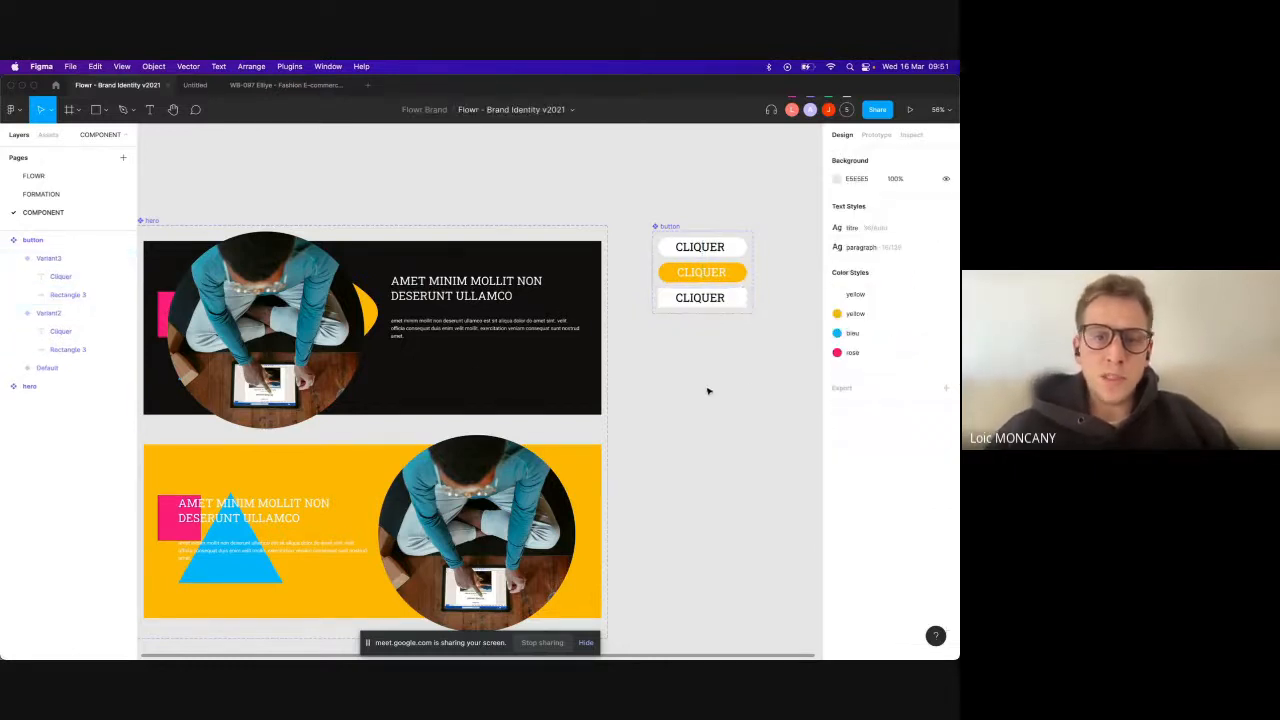
Step: Move the button component set slightly closer to the hero component set
{"action": "scroll", "coordinate": [475, 376], "scroll_direction": "left", "scroll_amount": 3}
{"action": "scroll", "coordinate": [628, 286], "scroll_direction": "right", "scroll_amount": 1}
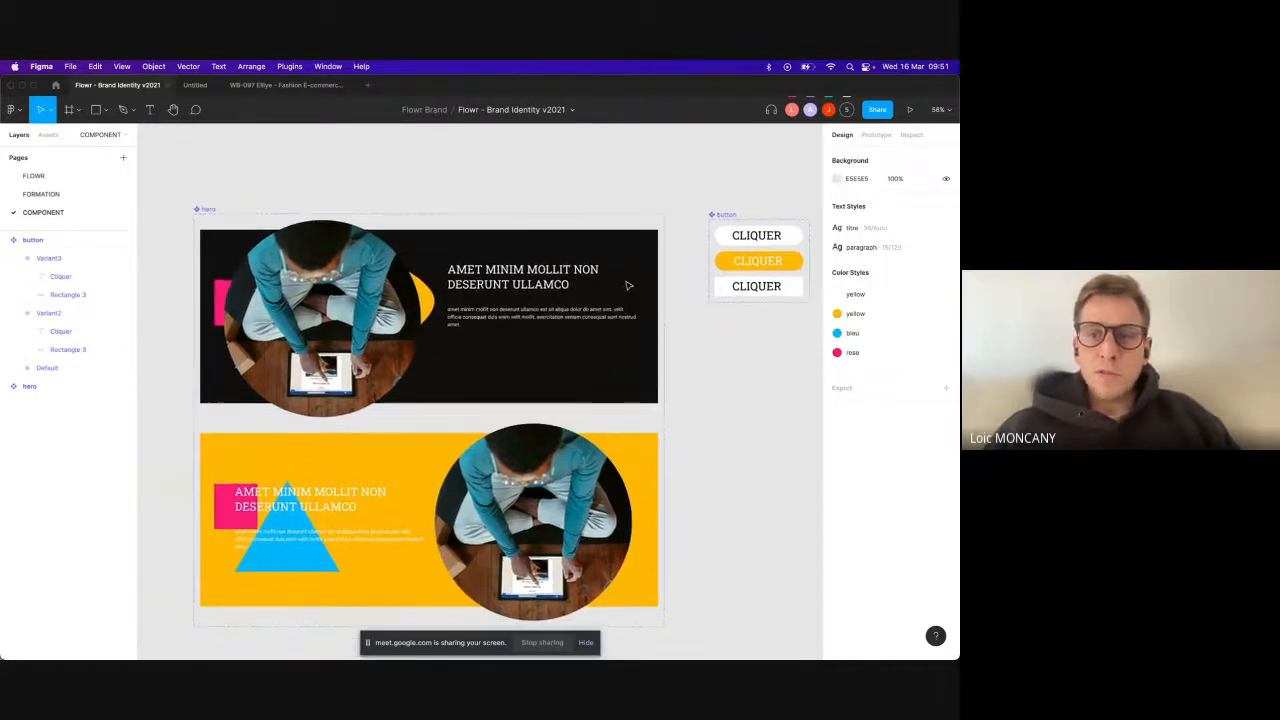
{"action": "left_click", "coordinate": [757, 274]}
{"action": "left_click_drag", "start_coordinate": [757, 274], "coordinate": [741, 274]}
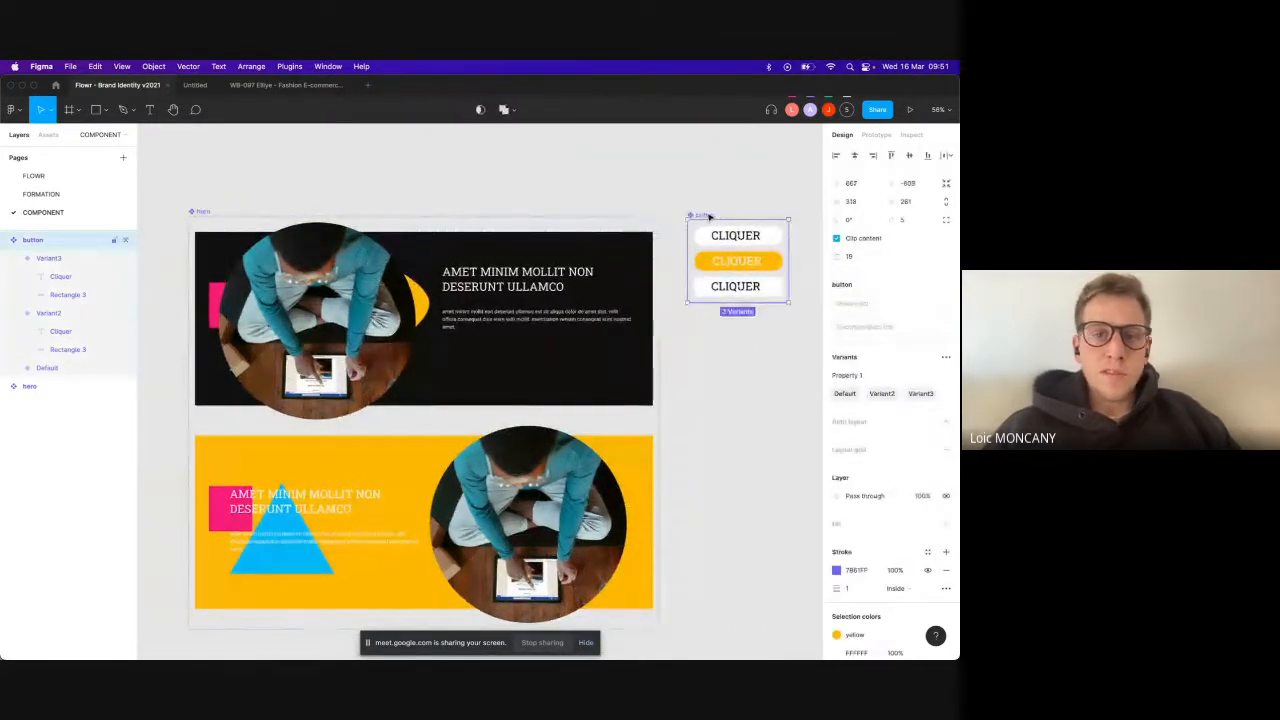
Step: Go to the FORMATION page and delete the Section2 group from the Homepage frame
{"action": "left_click", "coordinate": [37, 194]}
{"action": "scroll", "coordinate": [275, 263], "scroll_direction": "up", "scroll_amount": 2}
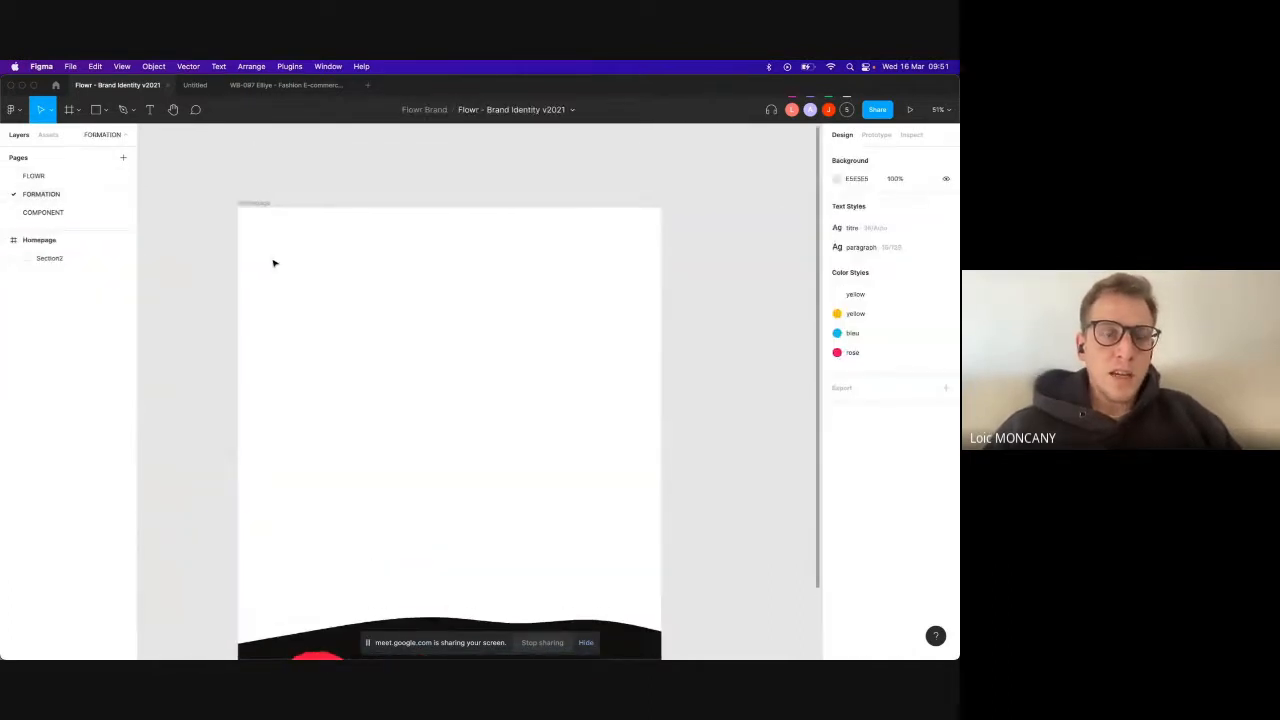
{"action": "scroll", "coordinate": [273, 263], "scroll_direction": "down", "scroll_amount": 5}
{"action": "left_click", "coordinate": [430, 537]}
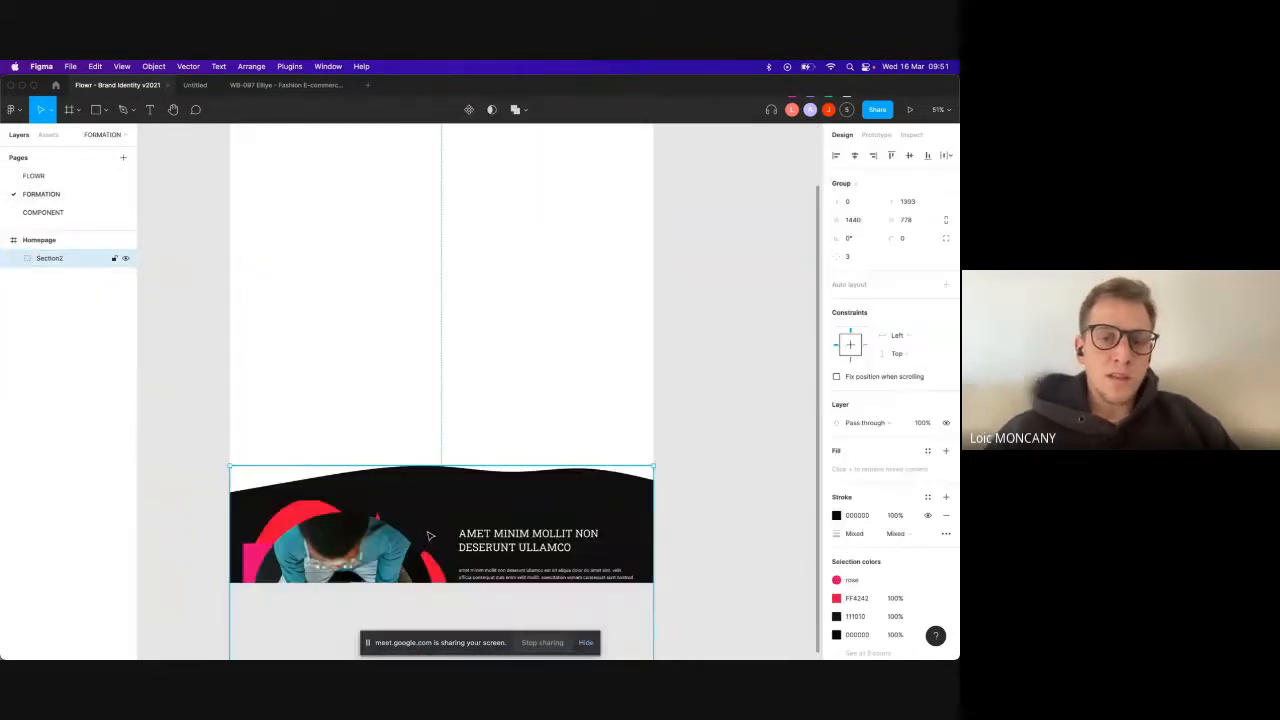
{"action": "key", "text": "Delete"}
{"action": "scroll", "coordinate": [457, 469], "scroll_direction": "up", "scroll_amount": 3}
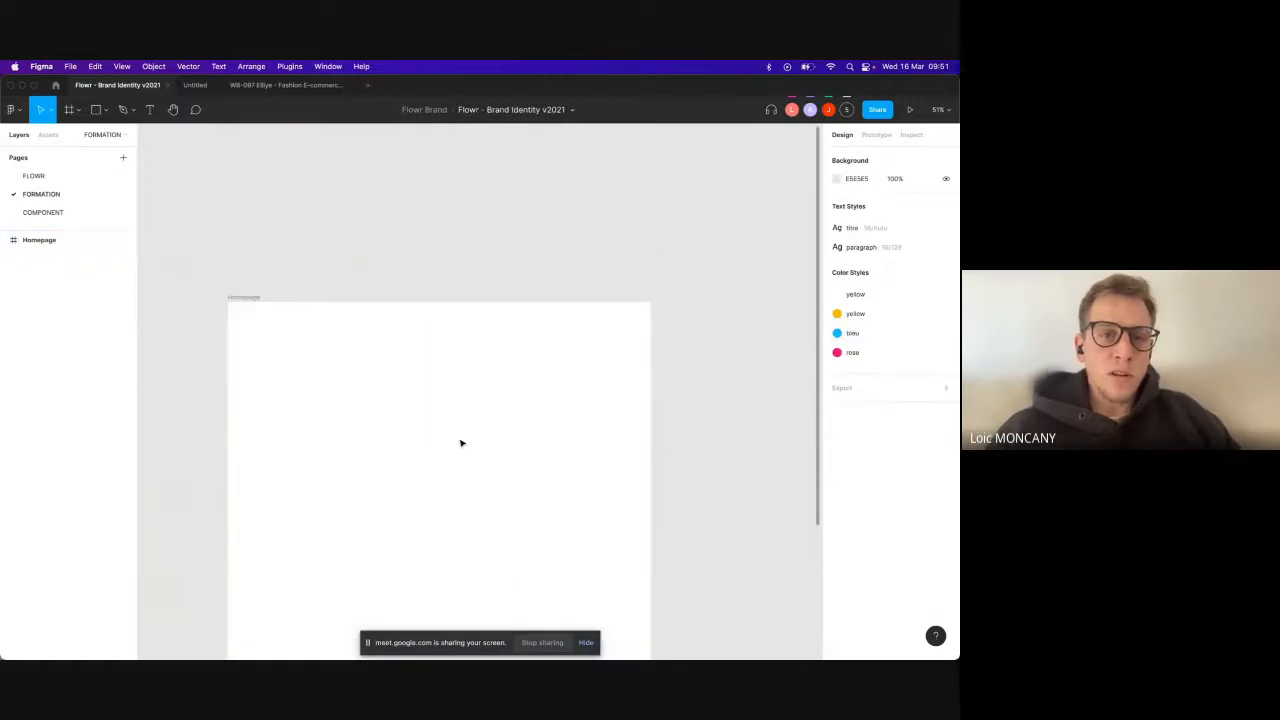
{"action": "scroll", "coordinate": [347, 150], "scroll_direction": "down", "scroll_amount": 2}
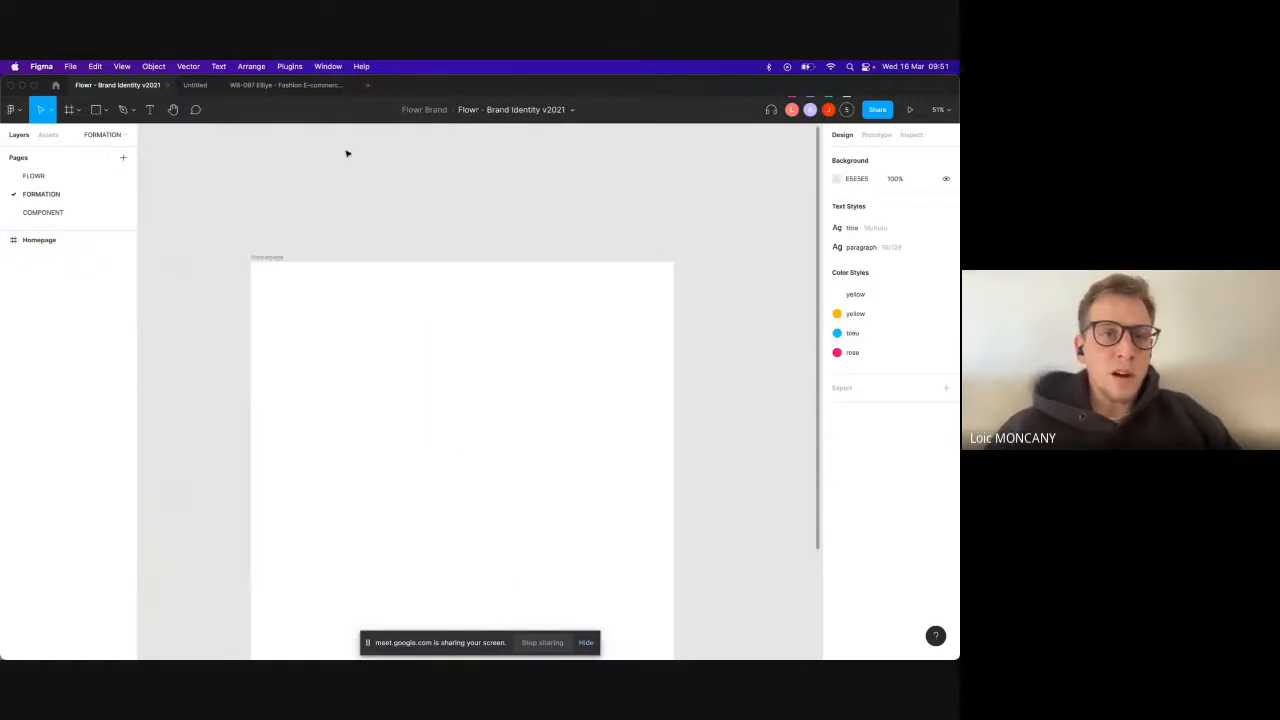
Step: Insert an instance of the local hero component across the full width of the Homepage frame near its top
{"action": "left_click", "coordinate": [50, 136]}
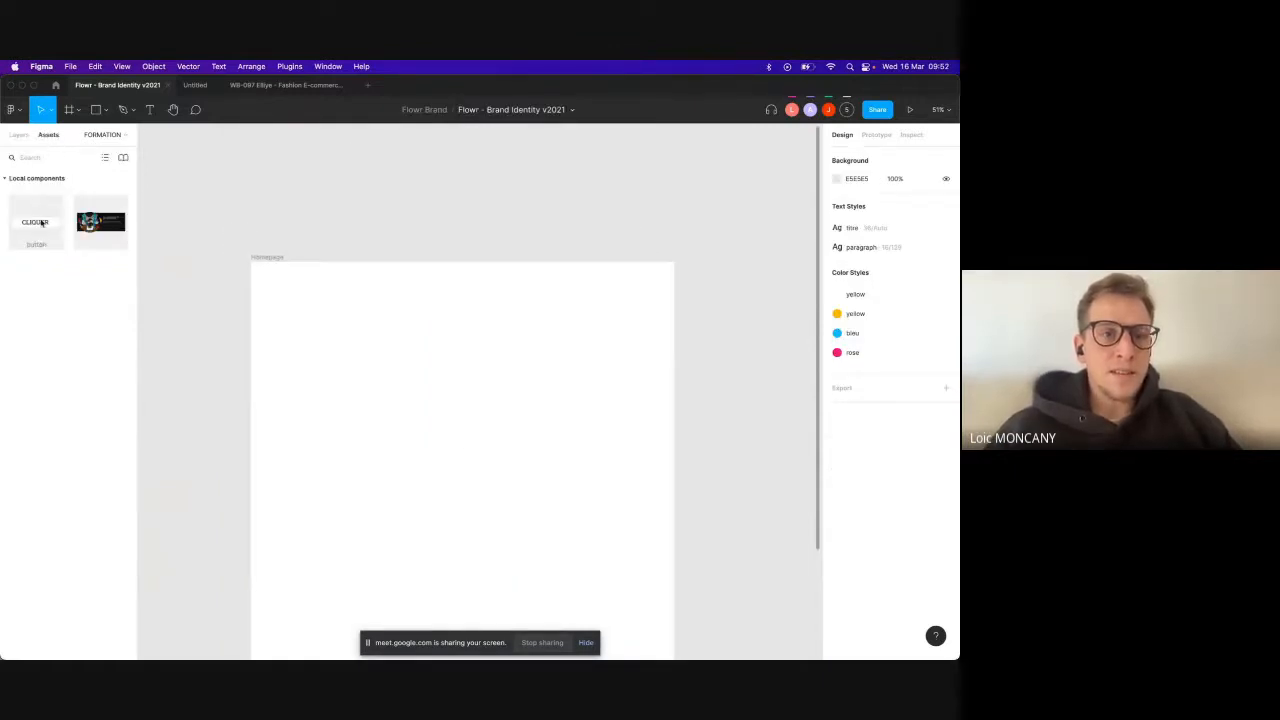
{"action": "left_click_drag", "start_coordinate": [94, 237], "coordinate": [492, 445]}
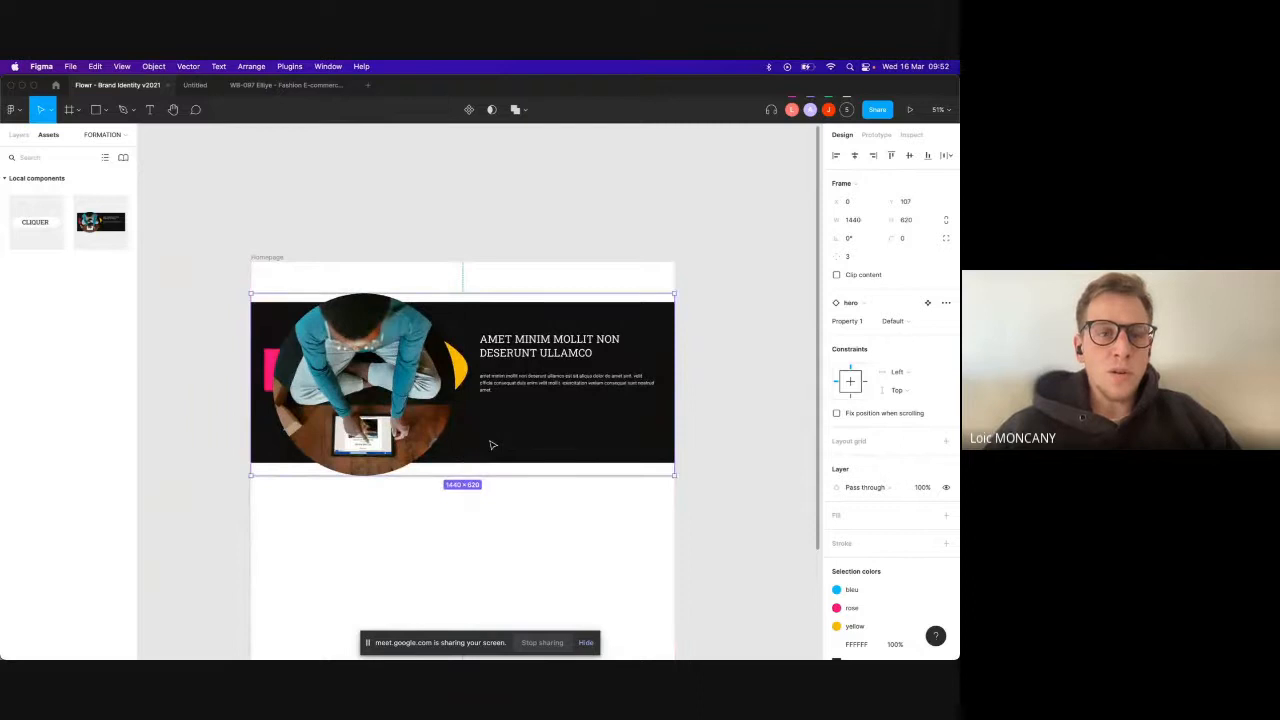
Step: Place a button instance under the hero's paragraph, aligned with its text, and enlarge it to about 287 × 63
{"action": "left_click_drag", "start_coordinate": [35, 220], "coordinate": [531, 416]}
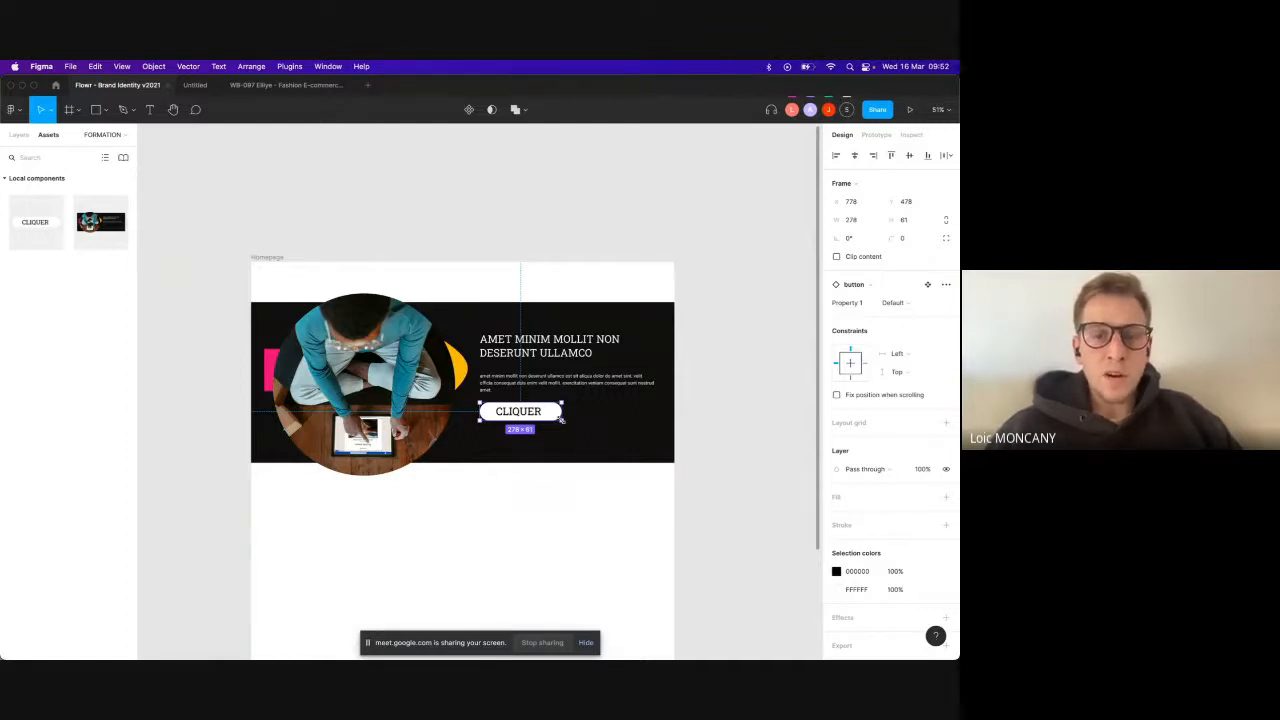
{"action": "left_click_drag", "start_coordinate": [562, 420], "coordinate": [564, 421]}
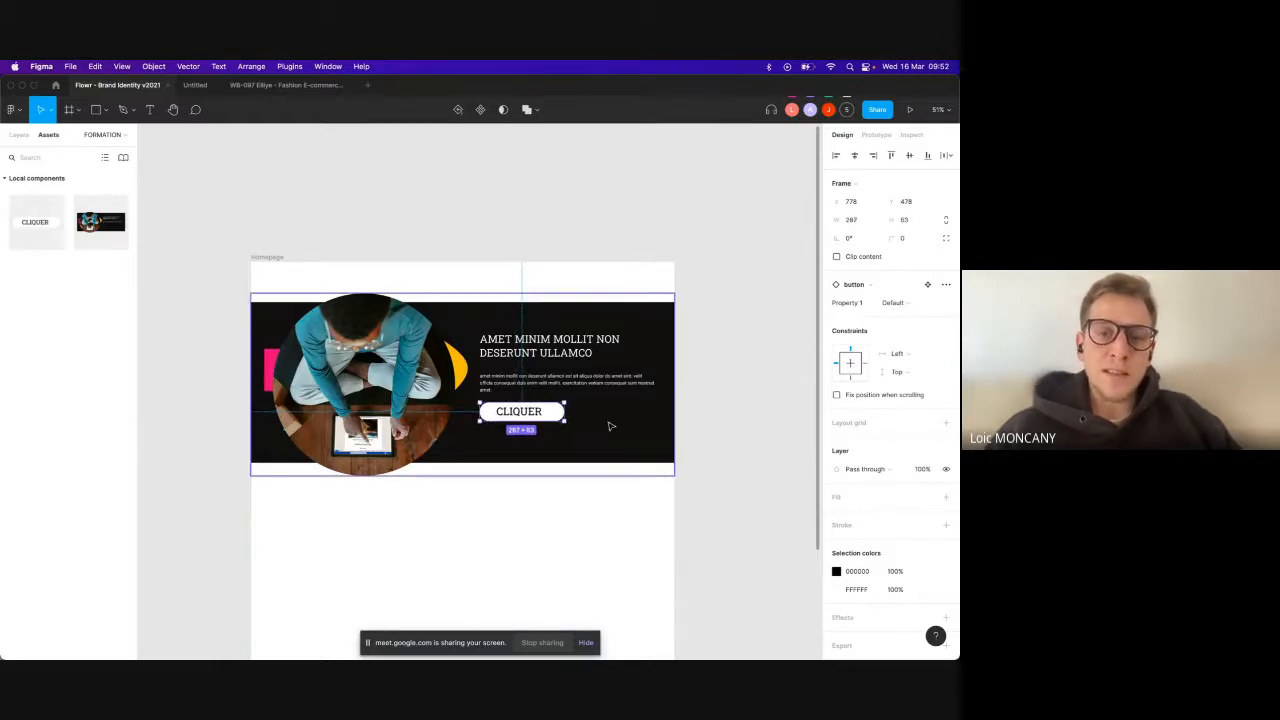
{"action": "left_click", "coordinate": [606, 426]}
Step: Select the hero and button instances together and move them down the Homepage frame to about Y 321 for the hero
{"action": "left_click", "coordinate": [569, 280]}
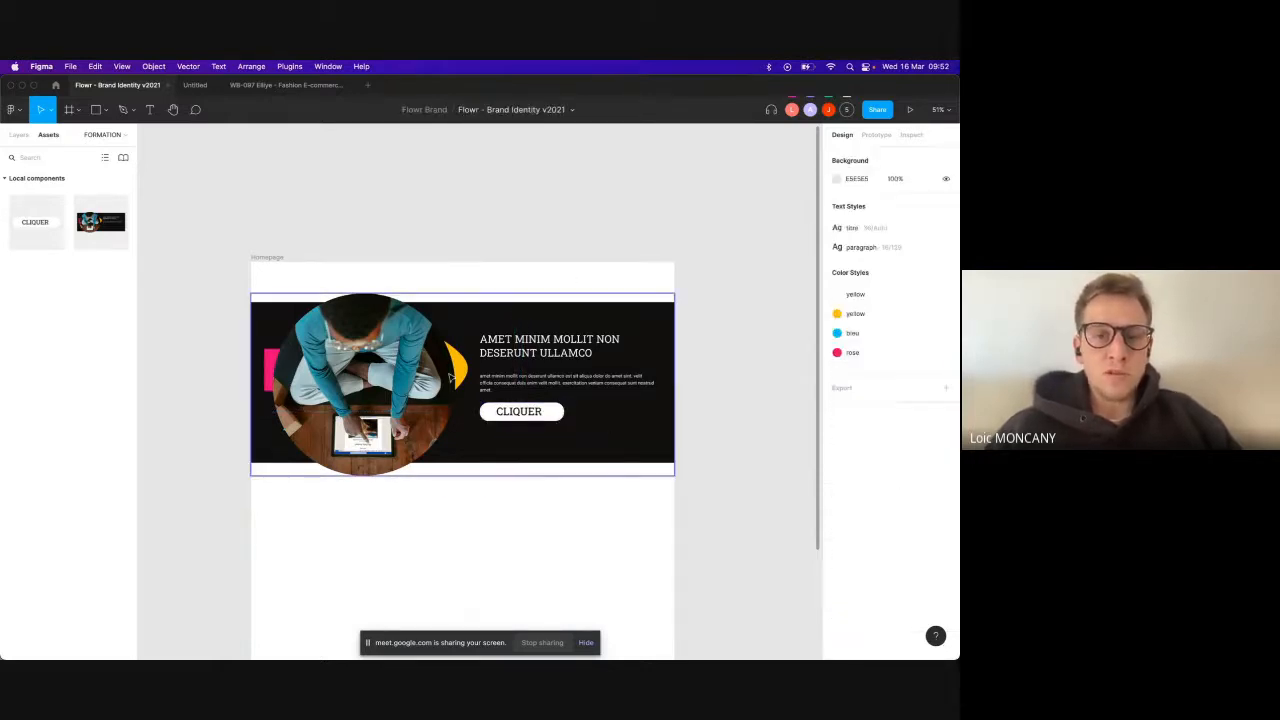
{"action": "left_click", "coordinate": [464, 336]}
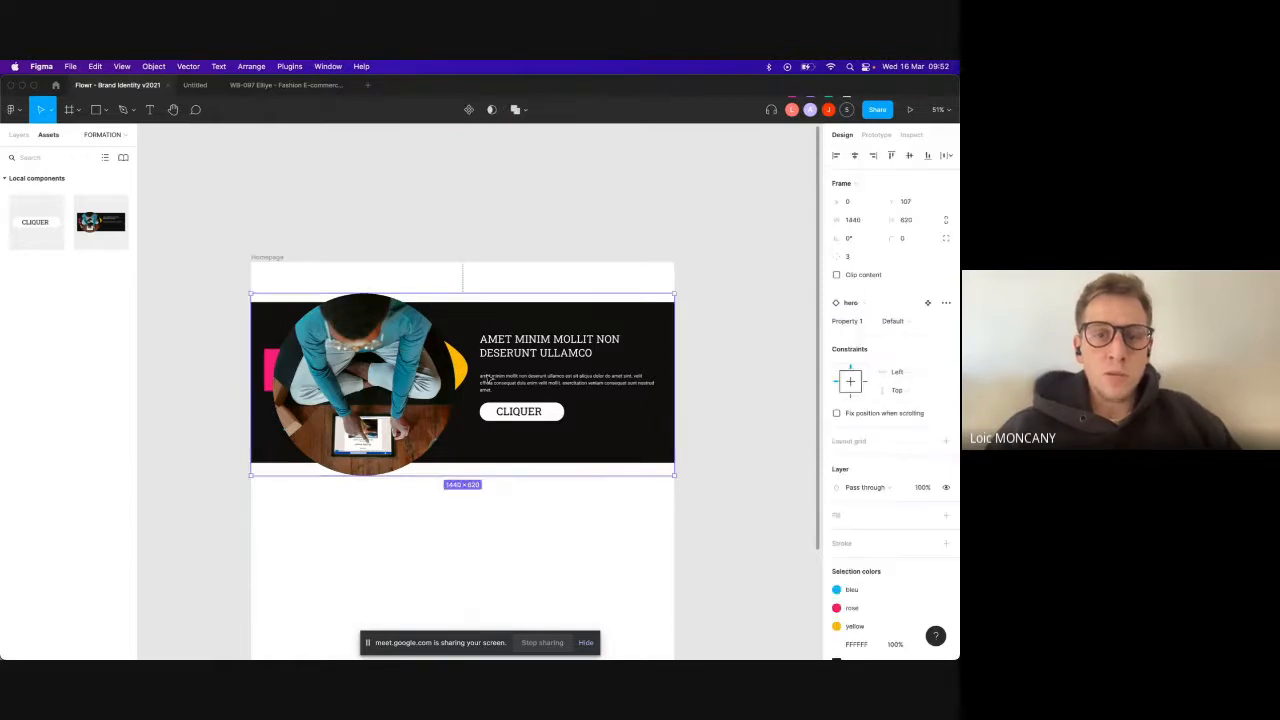
{"action": "left_click_drag", "start_coordinate": [566, 338], "coordinate": [566, 401]}
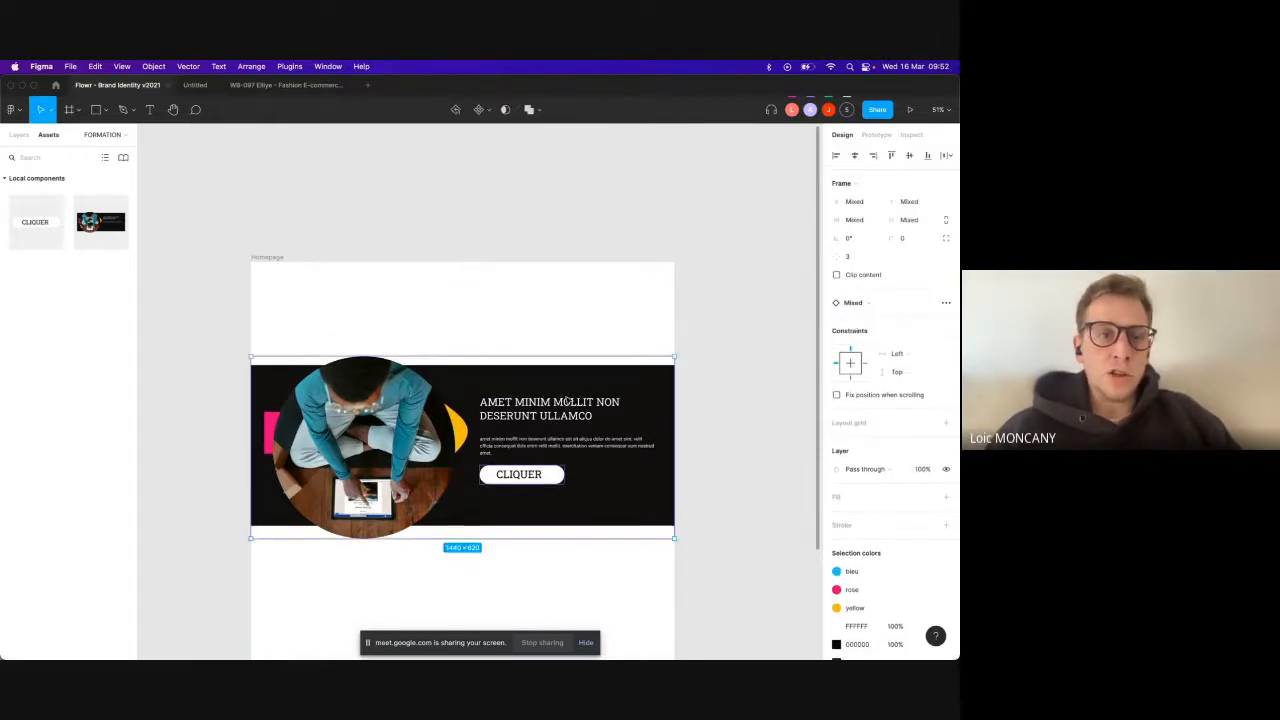
{"action": "left_click", "coordinate": [463, 329]}
Step: Switch the hero instance to Variant2 and move the button beneath the paragraph on the yellow background
{"action": "left_click", "coordinate": [482, 386]}
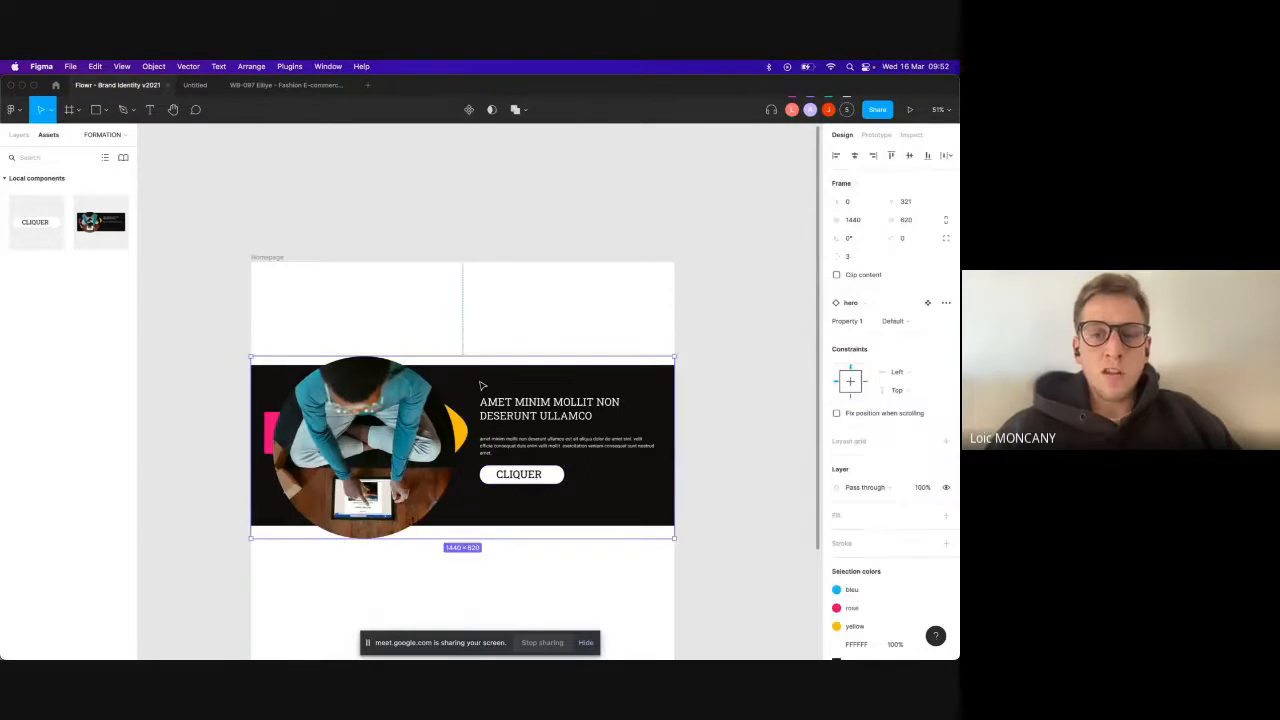
{"action": "scroll", "coordinate": [898, 482], "scroll_direction": "down", "scroll_amount": 1}
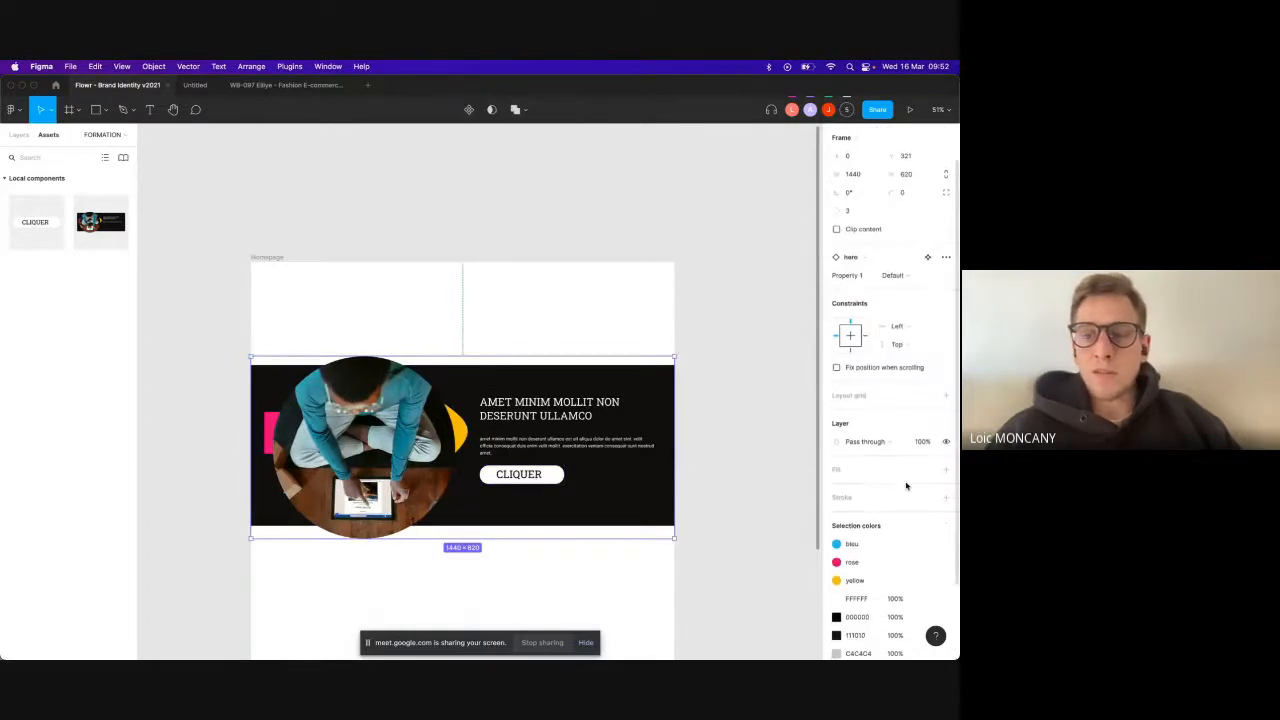
{"action": "left_click", "coordinate": [895, 275]}
{"action": "left_click", "coordinate": [909, 288]}
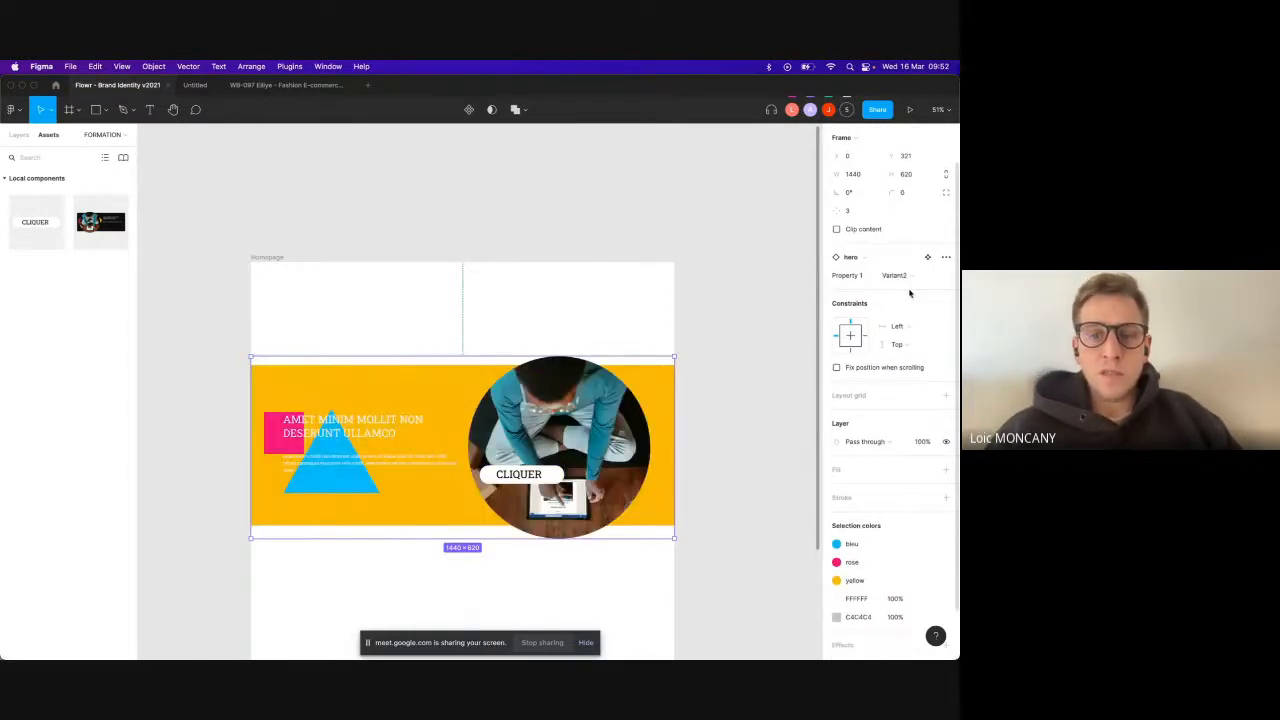
{"action": "left_click", "coordinate": [556, 480]}
{"action": "left_click_drag", "start_coordinate": [557, 481], "coordinate": [363, 491]}
Step: Try Variant2 on the button instance and switch it to Variant3
{"action": "left_click", "coordinate": [918, 274]}
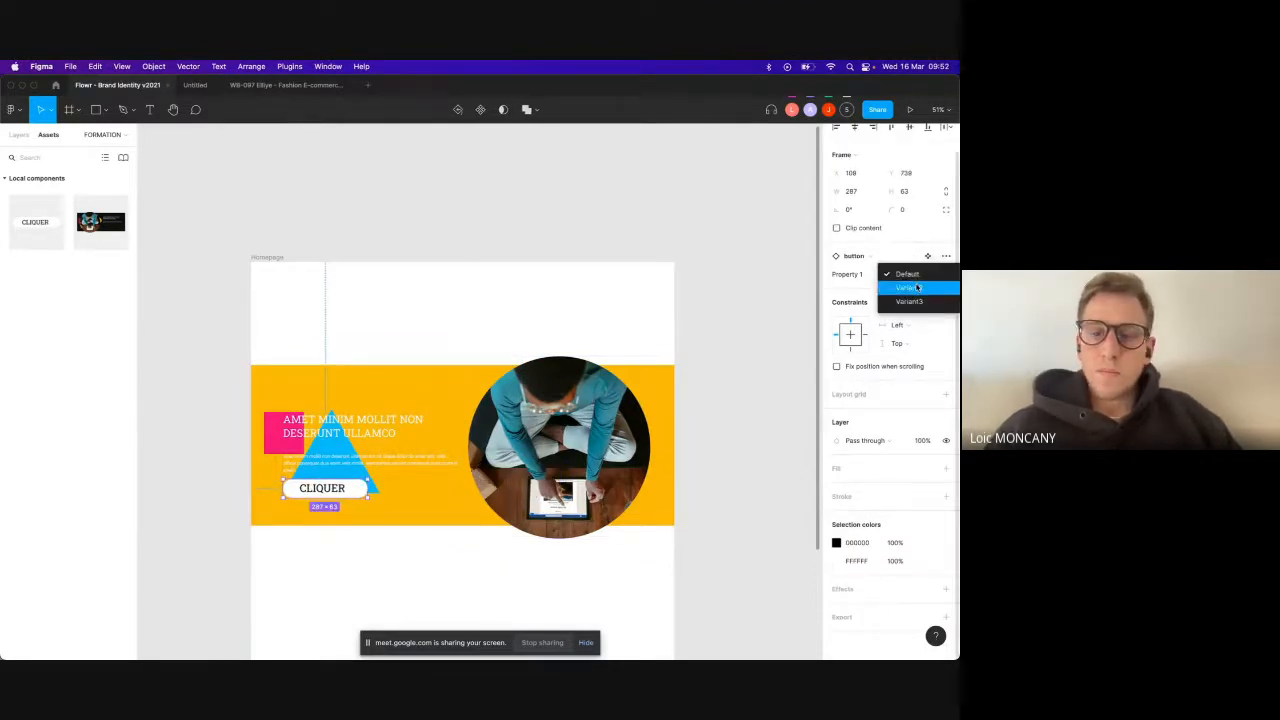
{"action": "left_click", "coordinate": [917, 287]}
{"action": "left_click", "coordinate": [913, 278]}
{"action": "left_click", "coordinate": [910, 289]}
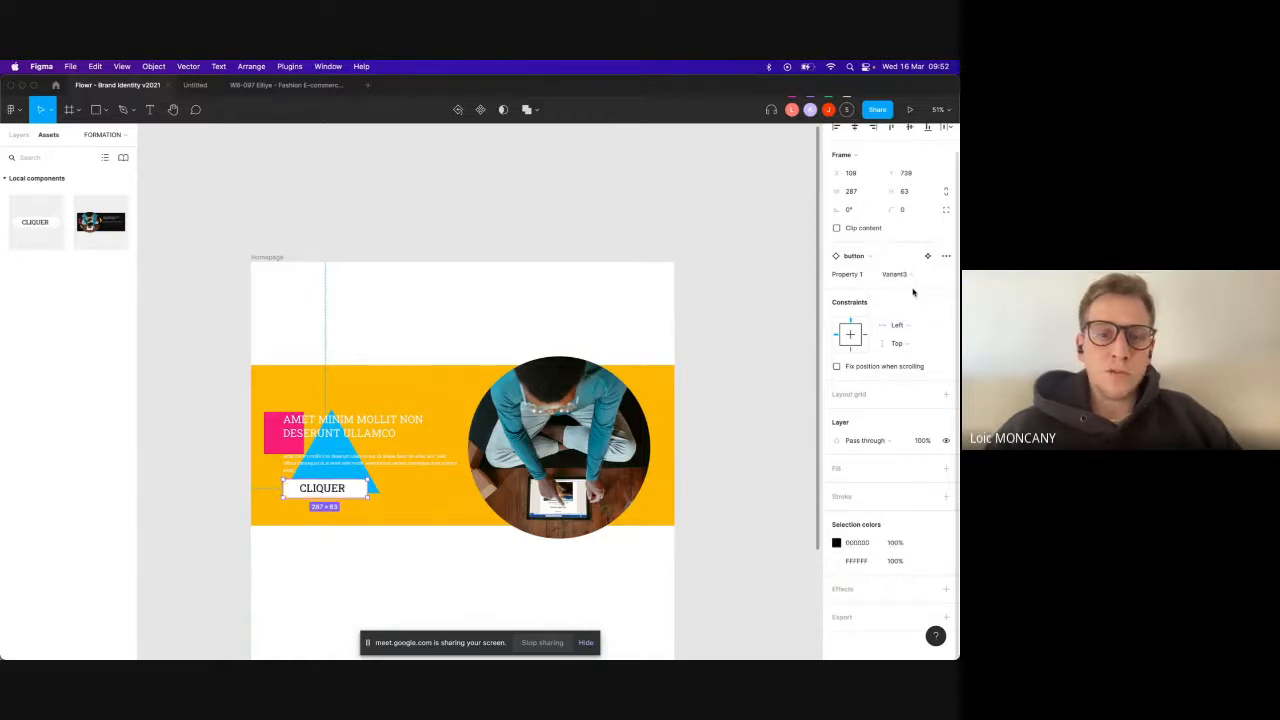
Step: Deselect the button instance and check the WB-097 Elliye template file for available components
{"action": "left_click", "coordinate": [453, 550]}
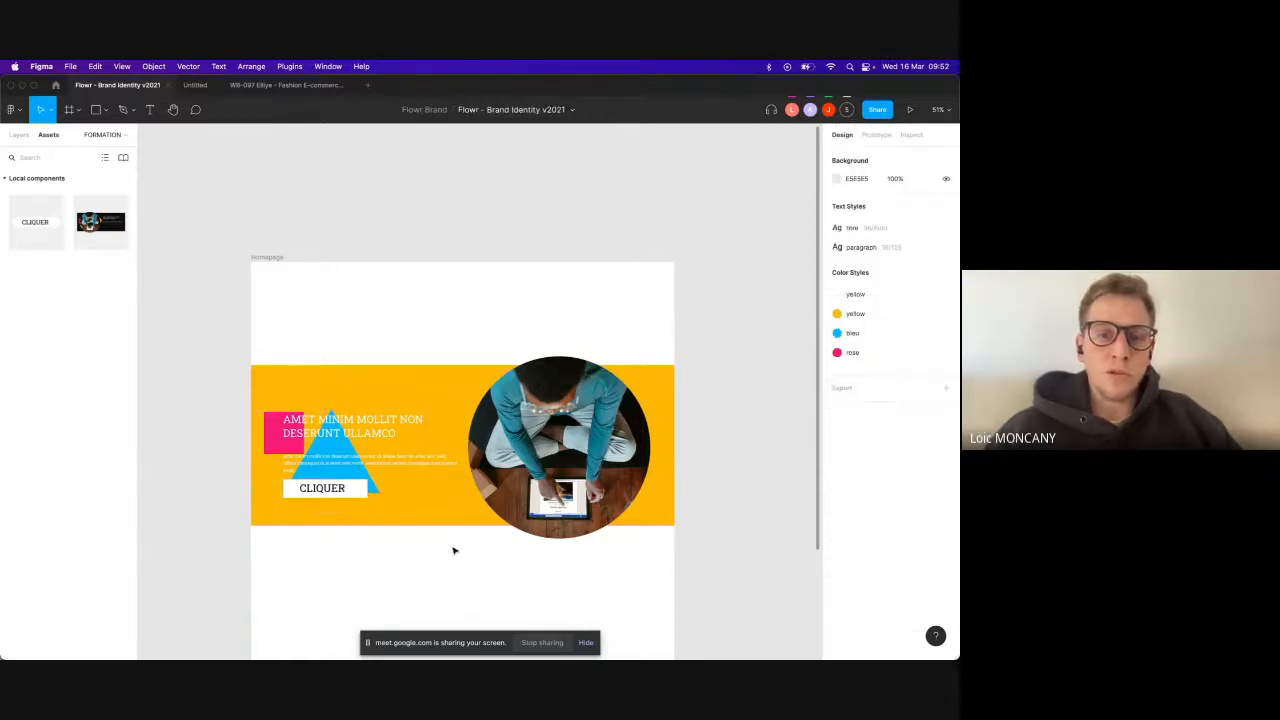
{"action": "left_click", "coordinate": [266, 84]}
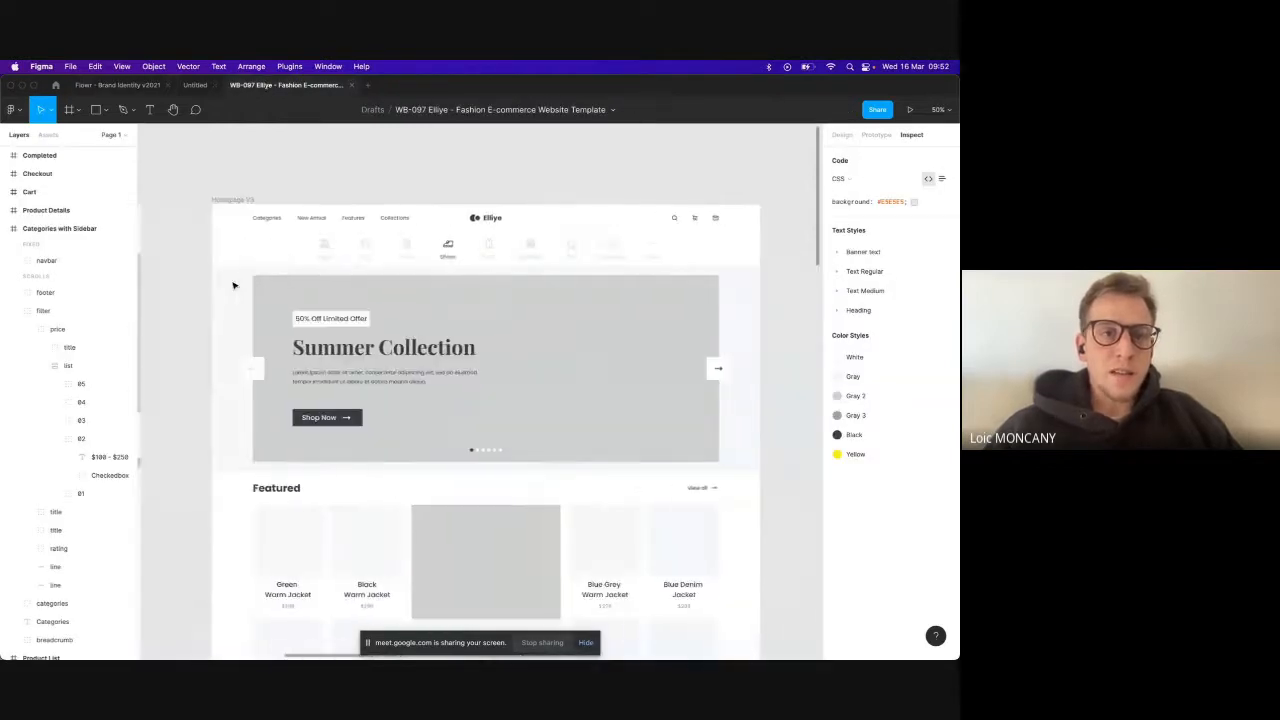
{"action": "left_click", "coordinate": [47, 134]}
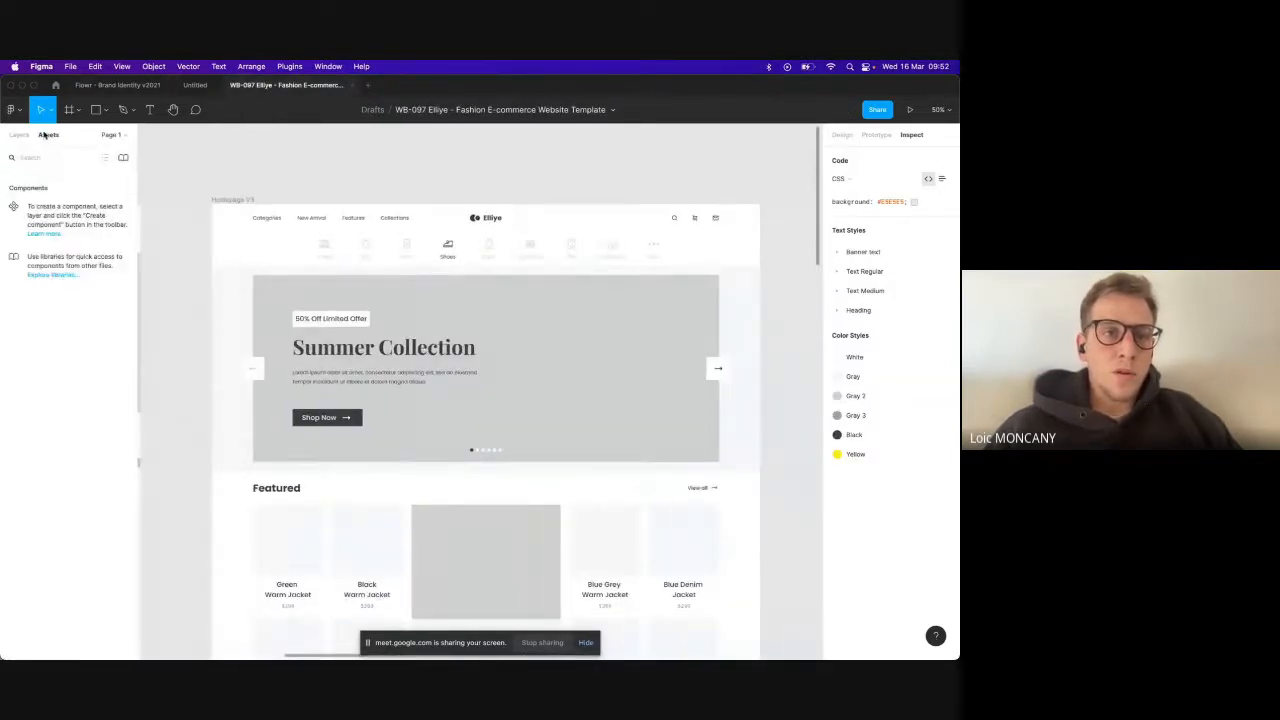
Step: Open the Kwinkie - Funnel Ecommerce design file from the recently viewed files
{"action": "left_click", "coordinate": [84, 88]}
{"action": "left_click", "coordinate": [57, 86]}
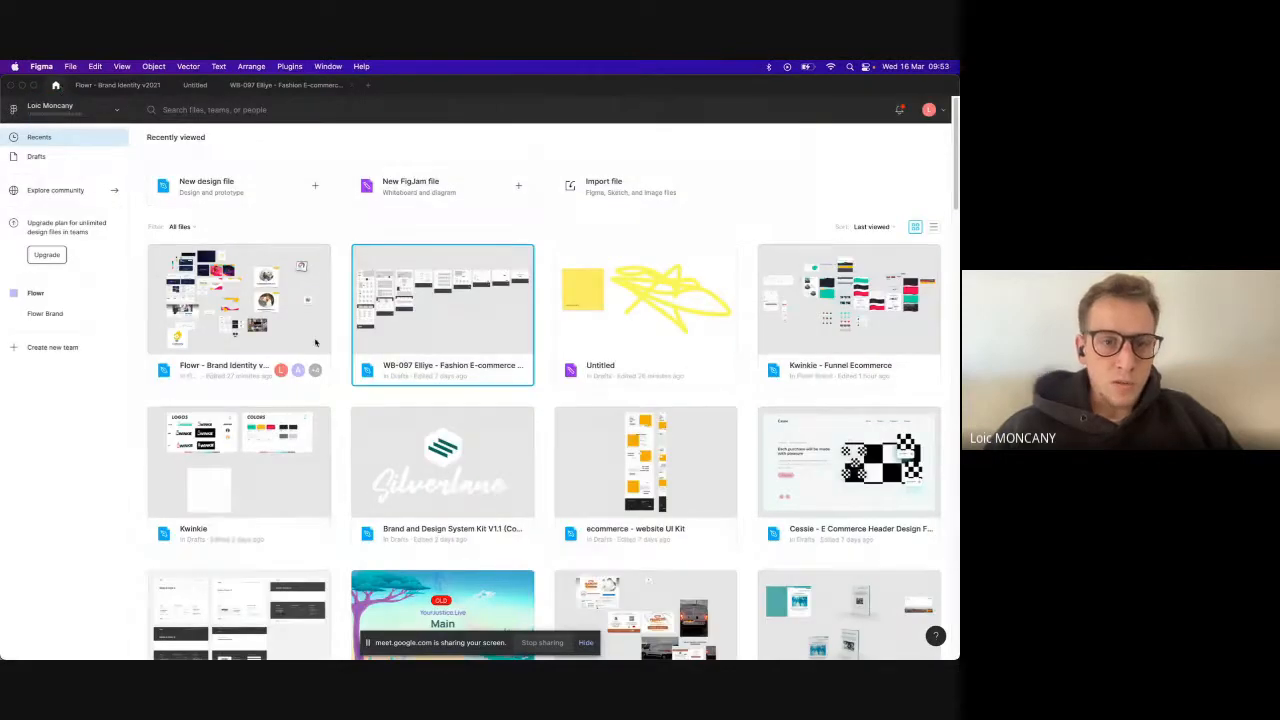
{"action": "double_click", "coordinate": [840, 337]}
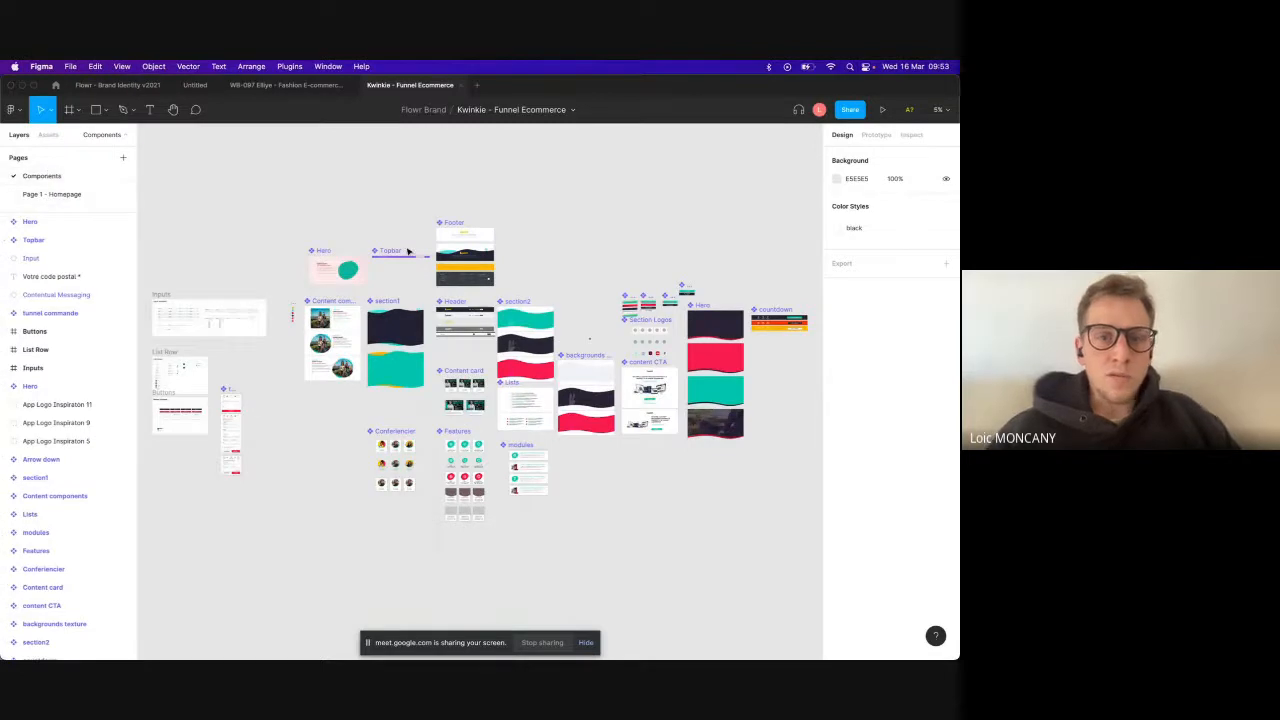
Step: Examine the Content card, Features and Lists component sets and their variants on the Components page
{"action": "scroll", "coordinate": [410, 270], "scroll_direction": "up", "scroll_amount": 10}
{"action": "scroll", "coordinate": [440, 320], "scroll_direction": "down", "scroll_amount": 2}
{"action": "scroll", "coordinate": [440, 320], "scroll_direction": "left", "scroll_amount": 3}
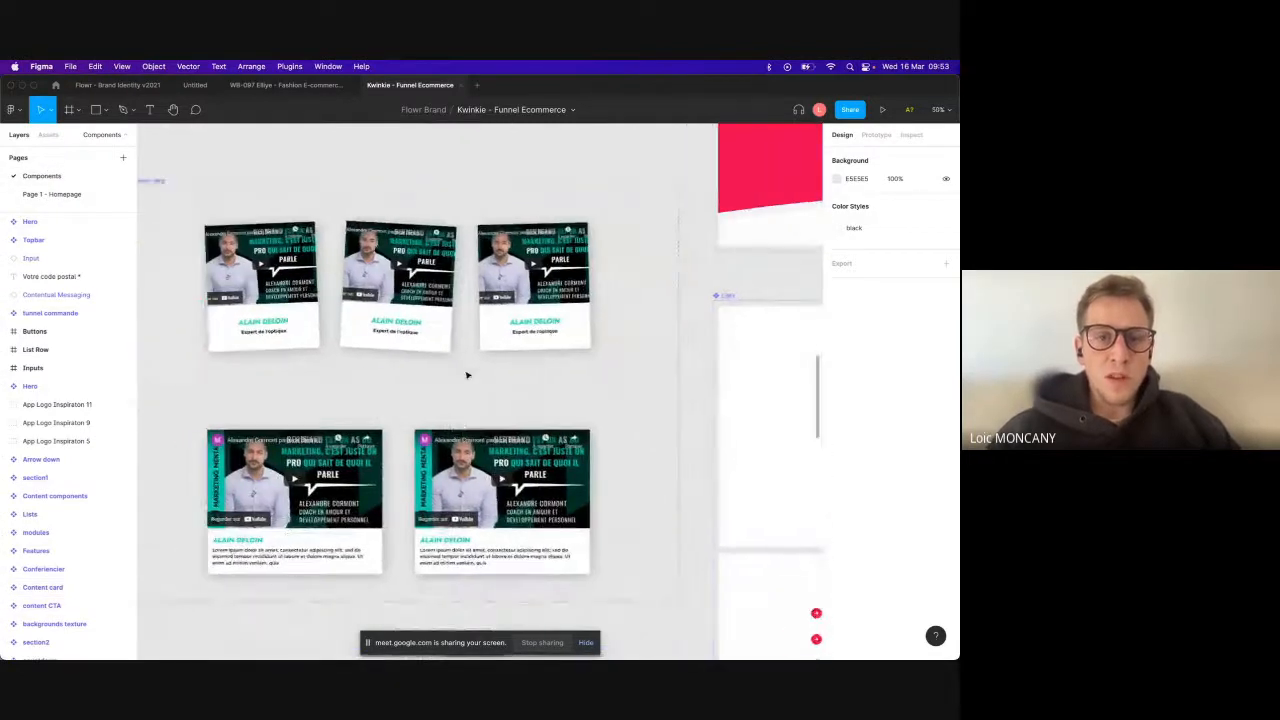
{"action": "scroll", "coordinate": [528, 287], "scroll_direction": "down", "scroll_amount": 3}
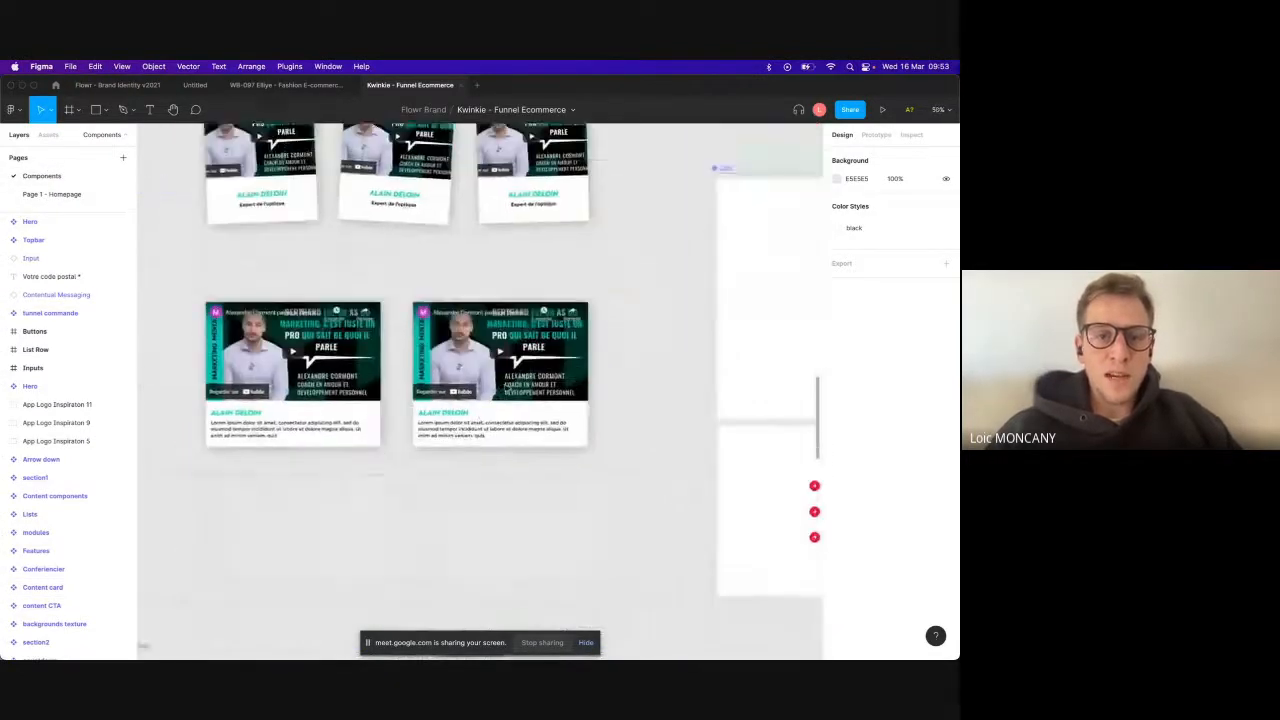
{"action": "scroll", "coordinate": [466, 341], "scroll_direction": "down", "scroll_amount": 7}
{"action": "scroll", "coordinate": [341, 407], "scroll_direction": "down", "scroll_amount": 5}
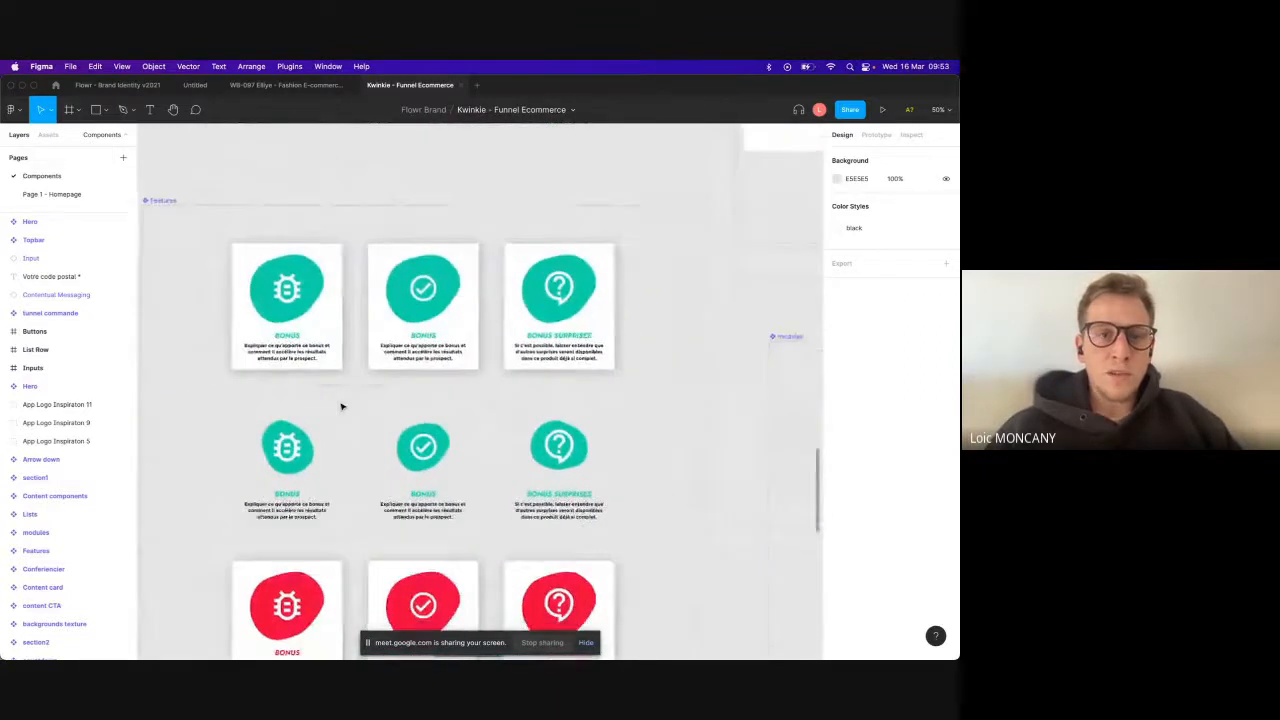
{"action": "scroll", "coordinate": [341, 461], "scroll_direction": "down", "scroll_amount": 1}
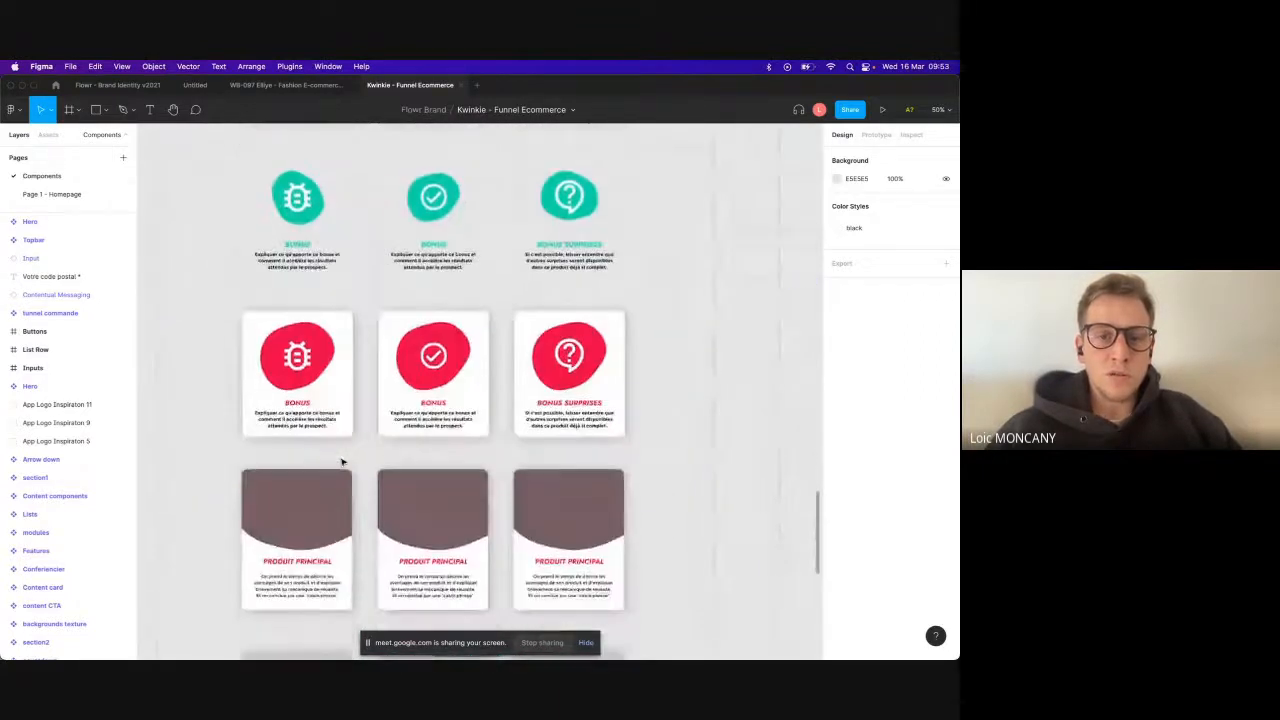
{"action": "scroll", "coordinate": [478, 569], "scroll_direction": "down", "scroll_amount": 8}
{"action": "scroll", "coordinate": [478, 569], "scroll_direction": "up", "scroll_amount": 15}
{"action": "scroll", "coordinate": [478, 569], "scroll_direction": "down", "scroll_amount": 3}
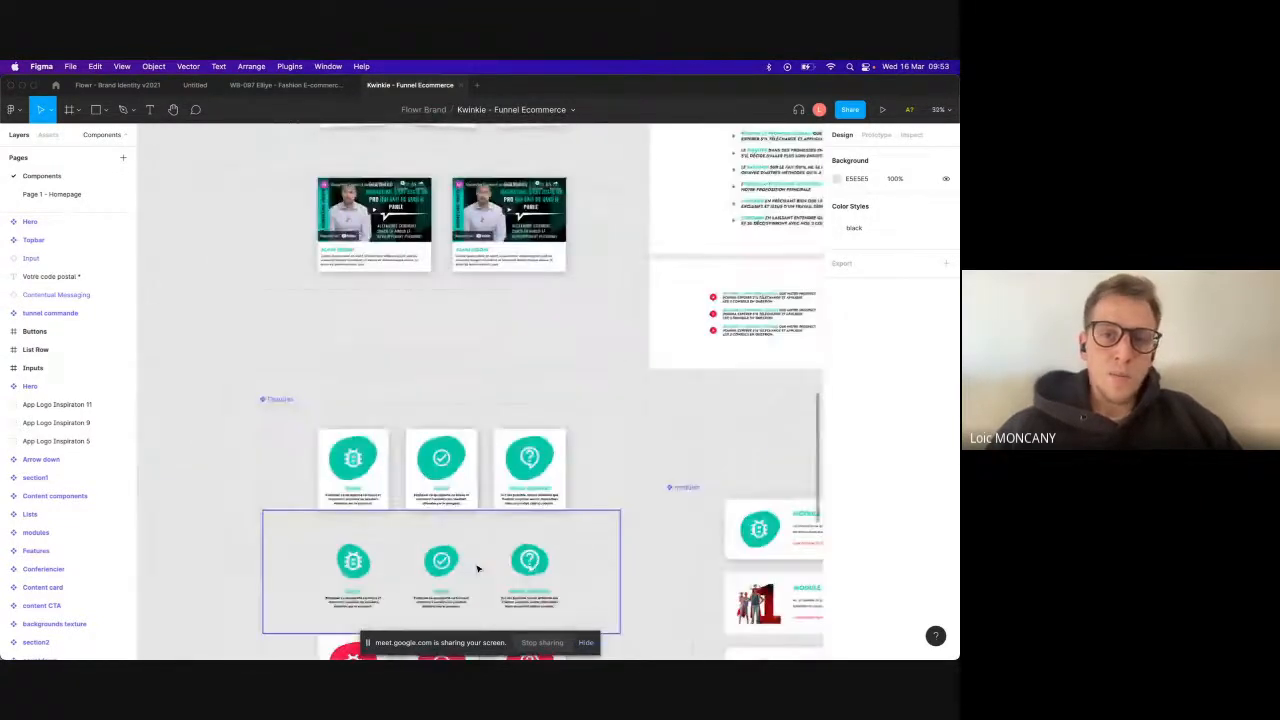
{"action": "scroll", "coordinate": [566, 309], "scroll_direction": "up", "scroll_amount": 6}
{"action": "scroll", "coordinate": [566, 309], "scroll_direction": "right", "scroll_amount": 5}
{"action": "scroll", "coordinate": [566, 309], "scroll_direction": "down", "scroll_amount": 3}
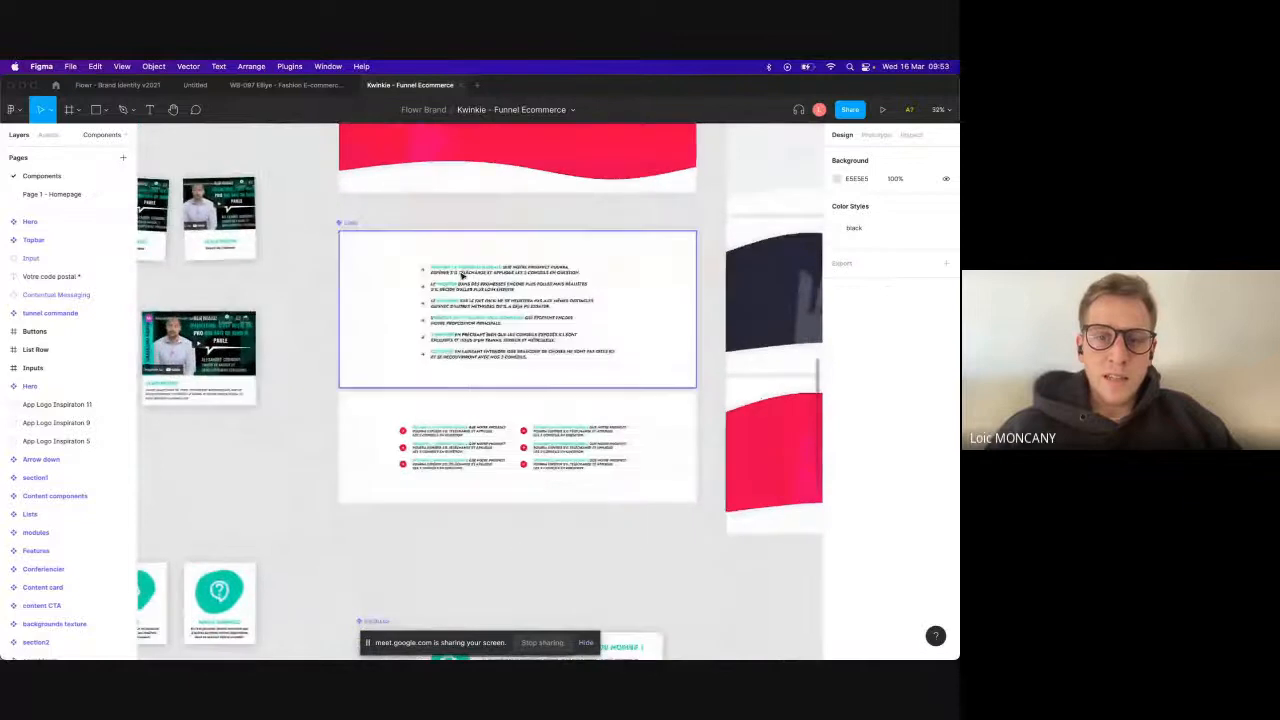
Step: Examine the background, header, section and content component sets, finishing with an overview of the whole Components page
{"action": "scroll", "coordinate": [645, 470], "scroll_direction": "right", "scroll_amount": 10}
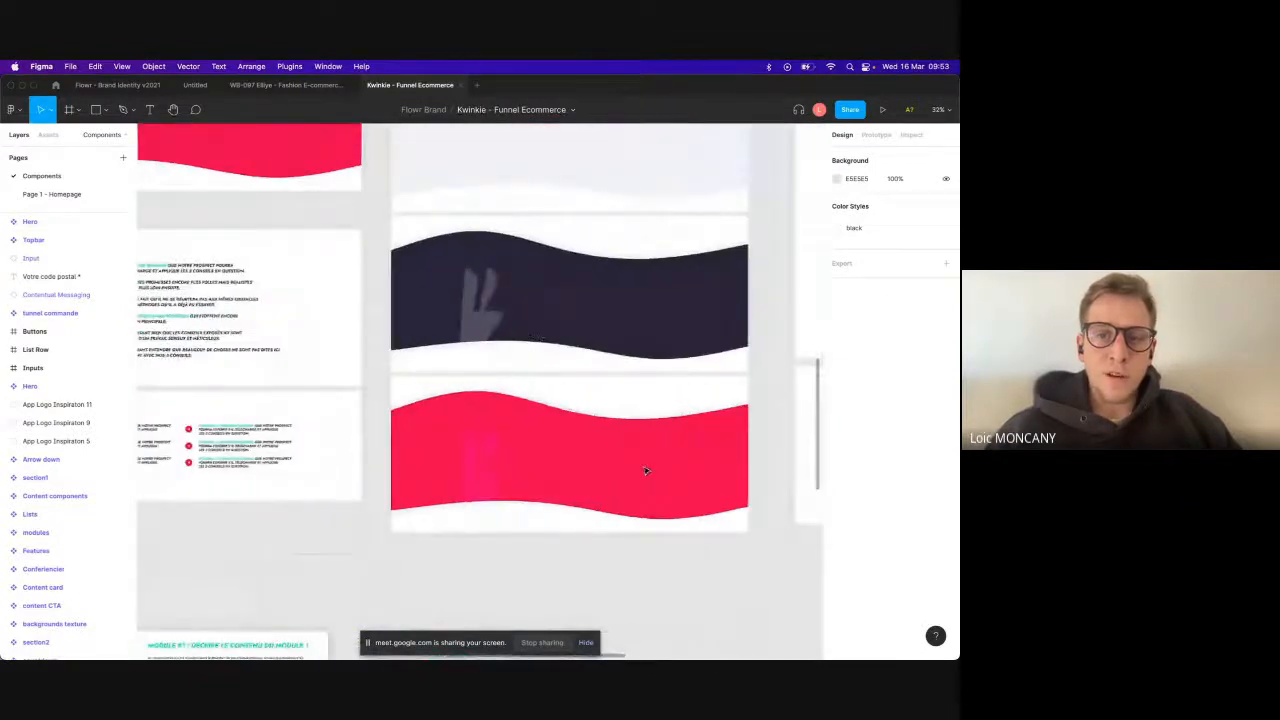
{"action": "scroll", "coordinate": [589, 190], "scroll_direction": "down", "scroll_amount": 2}
{"action": "scroll", "coordinate": [589, 191], "scroll_direction": "up", "scroll_amount": 3}
{"action": "scroll", "coordinate": [589, 191], "scroll_direction": "left", "scroll_amount": 10}
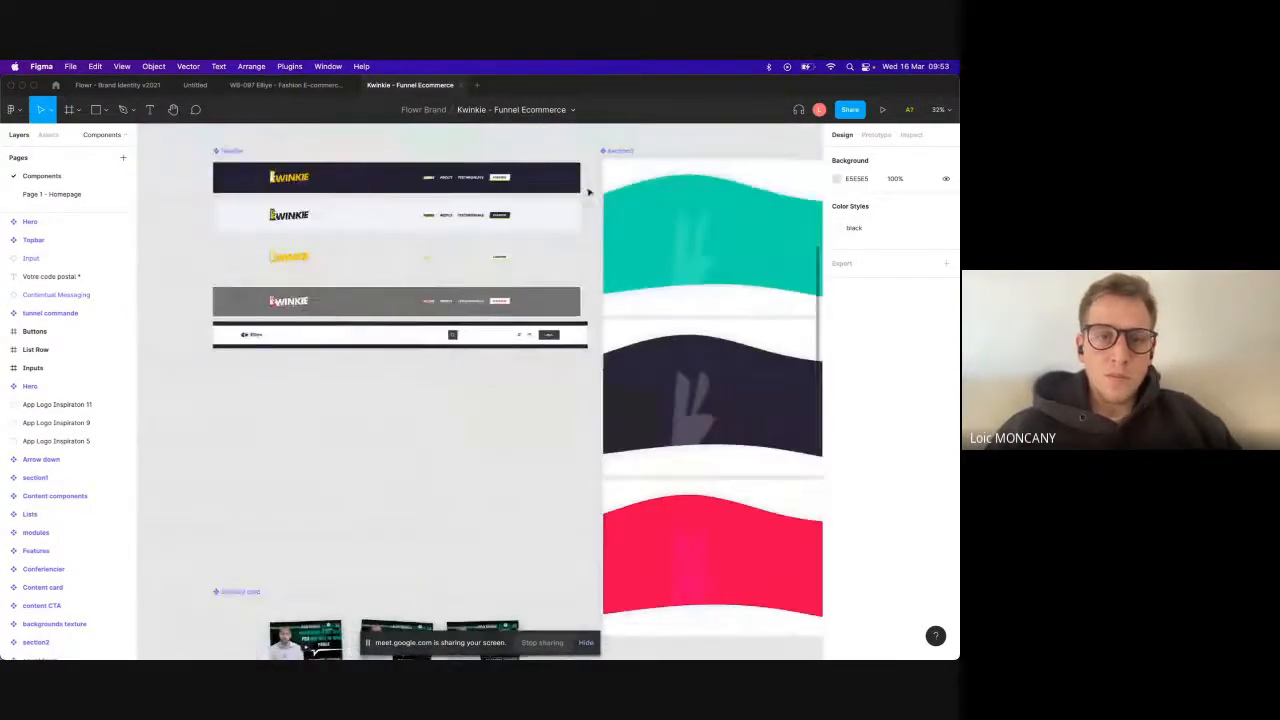
{"action": "scroll", "coordinate": [430, 260], "scroll_direction": "right", "scroll_amount": 5}
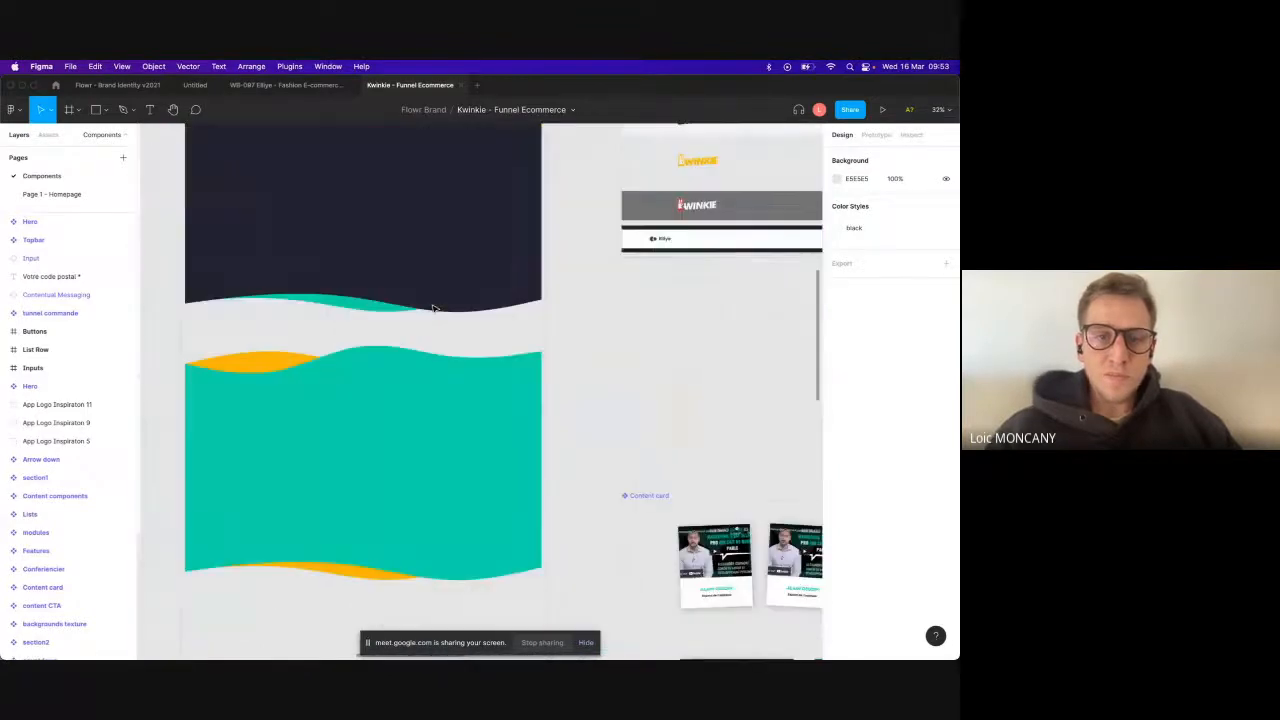
{"action": "scroll", "coordinate": [432, 308], "scroll_direction": "left", "scroll_amount": 4}
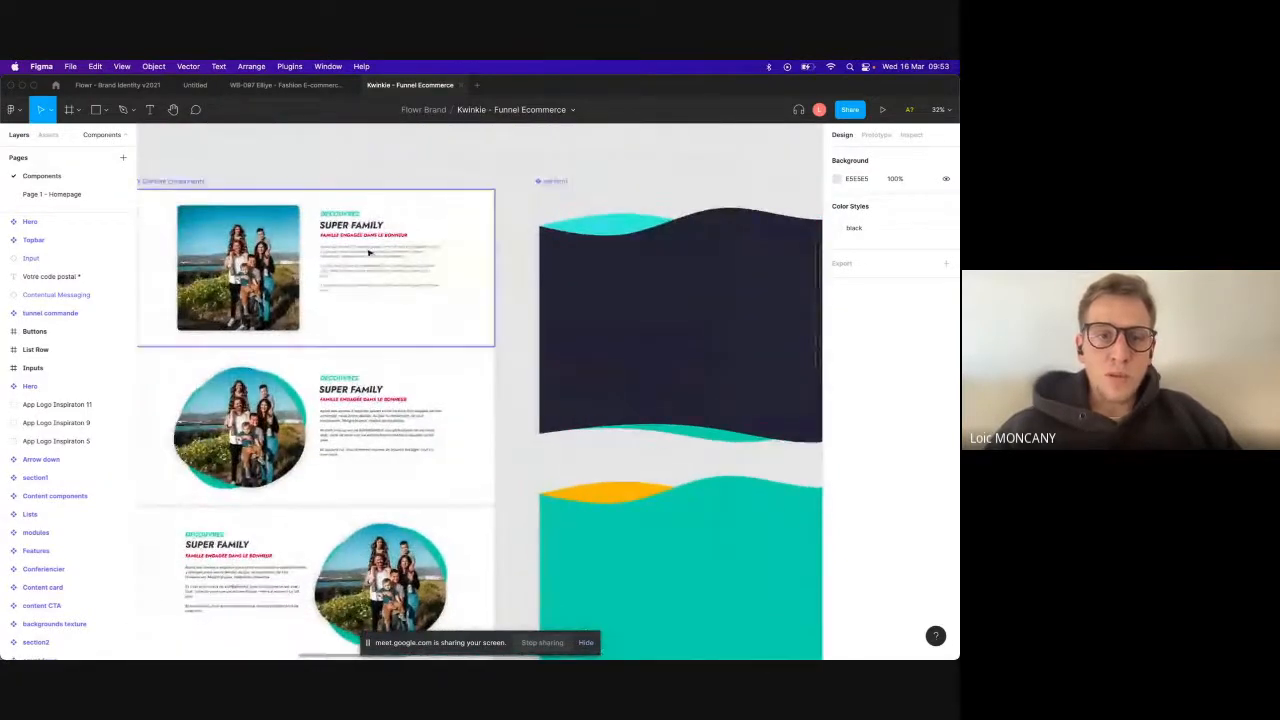
{"action": "scroll", "coordinate": [430, 254], "scroll_direction": "left", "scroll_amount": 4}
{"action": "scroll", "coordinate": [500, 486], "scroll_direction": "down", "scroll_amount": 10}
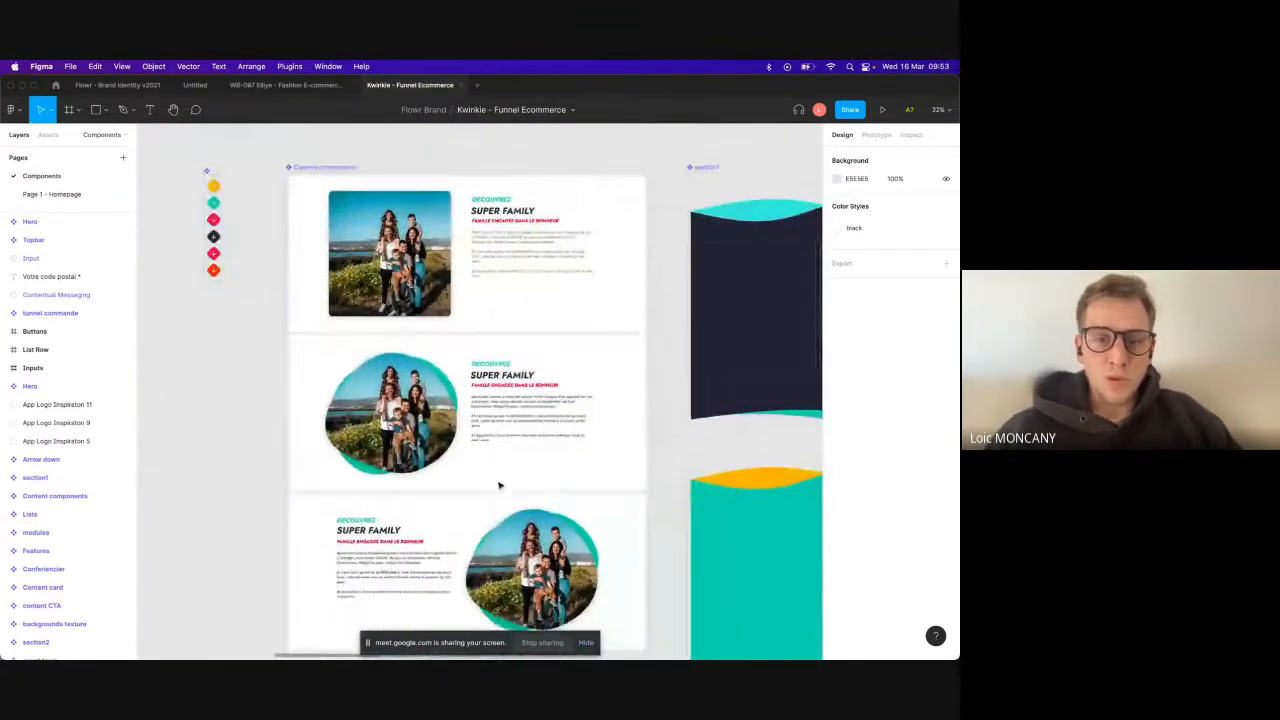
{"action": "scroll", "coordinate": [499, 486], "scroll_direction": "down", "scroll_amount": 10}
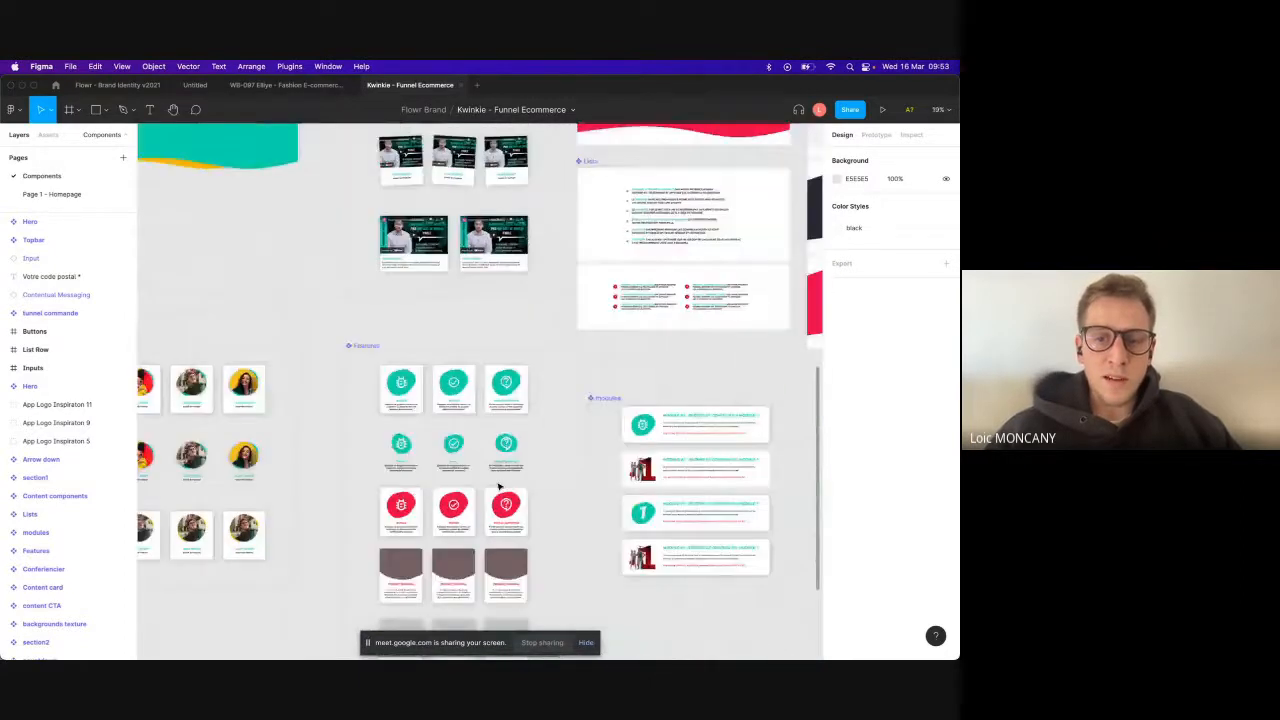
{"action": "scroll", "coordinate": [499, 485], "scroll_direction": "up", "scroll_amount": 5}
{"action": "scroll", "coordinate": [499, 485], "scroll_direction": "right", "scroll_amount": 4}
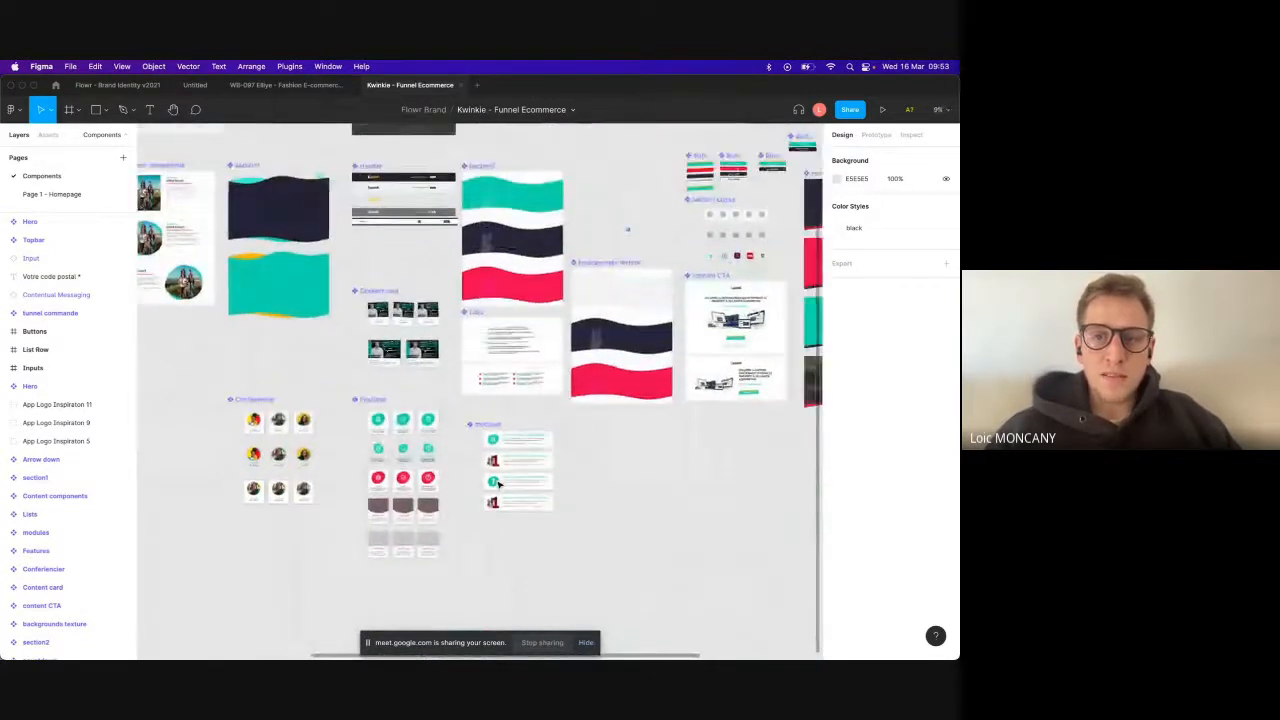
{"action": "scroll", "coordinate": [600, 398], "scroll_direction": "left", "scroll_amount": 5}
{"action": "scroll", "coordinate": [600, 398], "scroll_direction": "up", "scroll_amount": 1}
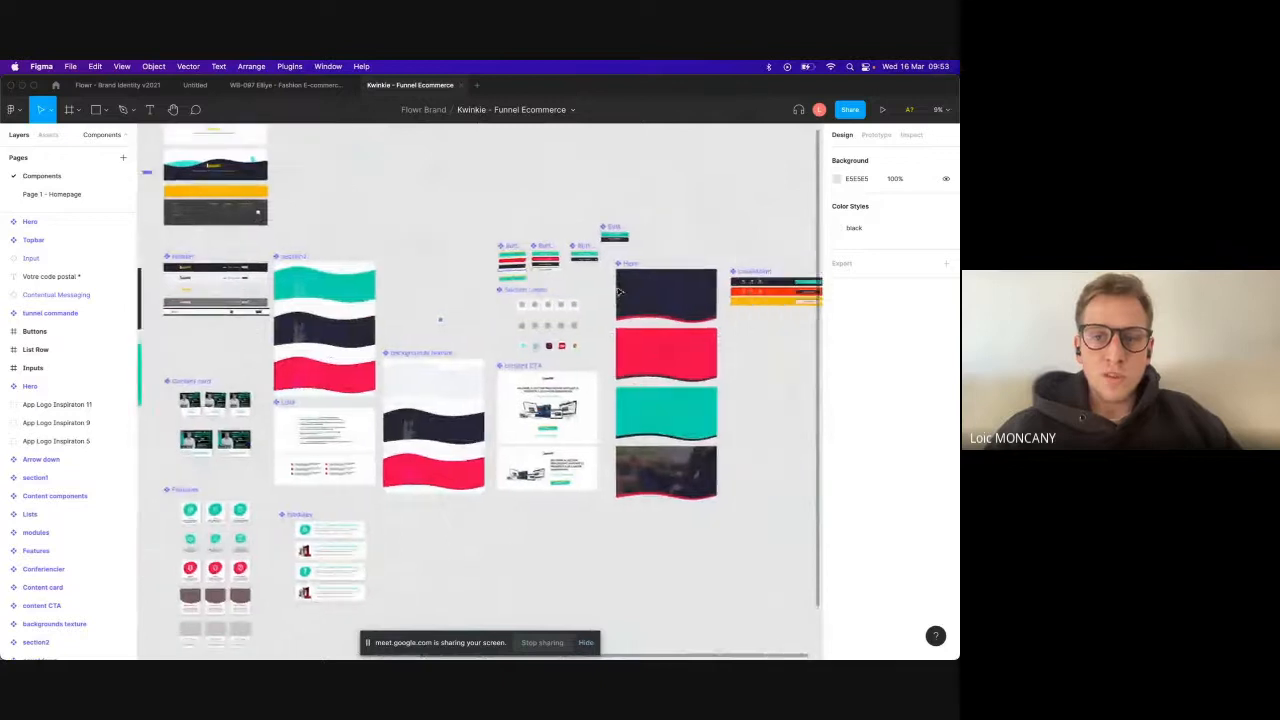
Step: Go to Page 1 - Homepage and switch the Header instance in Frame 1 to Variant2
{"action": "left_click", "coordinate": [55, 194]}
{"action": "scroll", "coordinate": [404, 290], "scroll_direction": "up", "scroll_amount": 6}
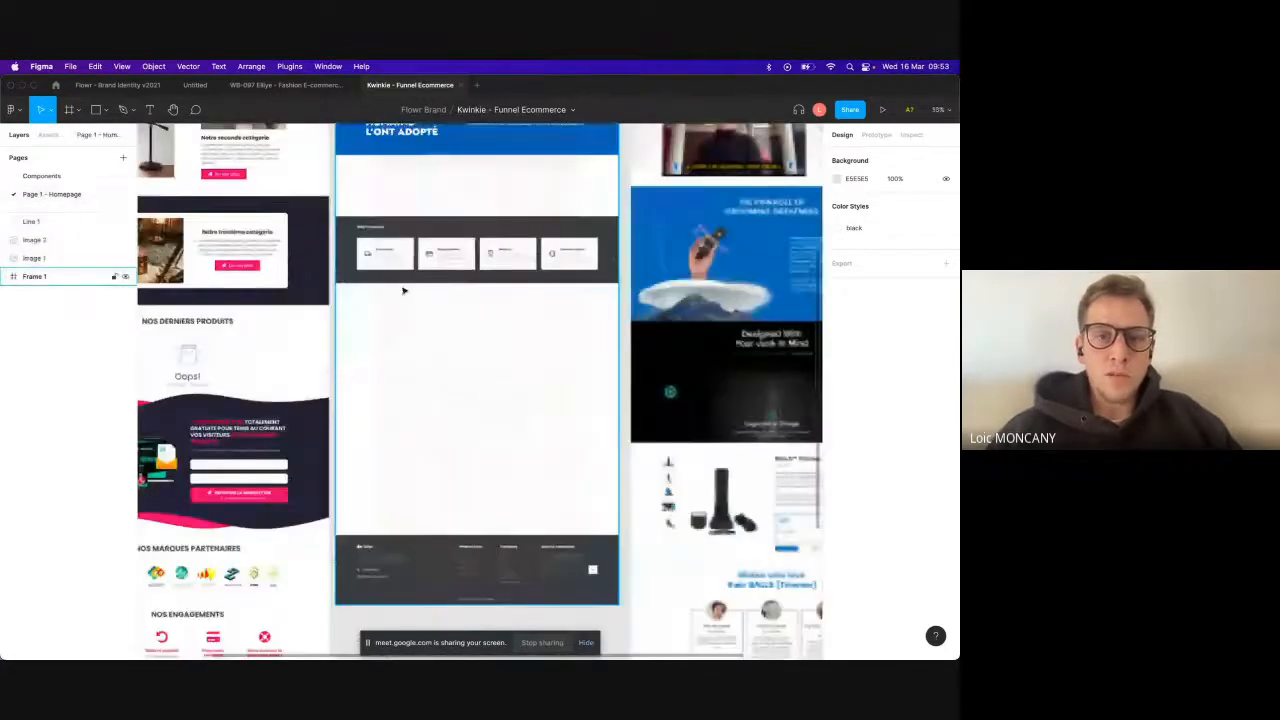
{"action": "scroll", "coordinate": [404, 290], "scroll_direction": "up", "scroll_amount": 6}
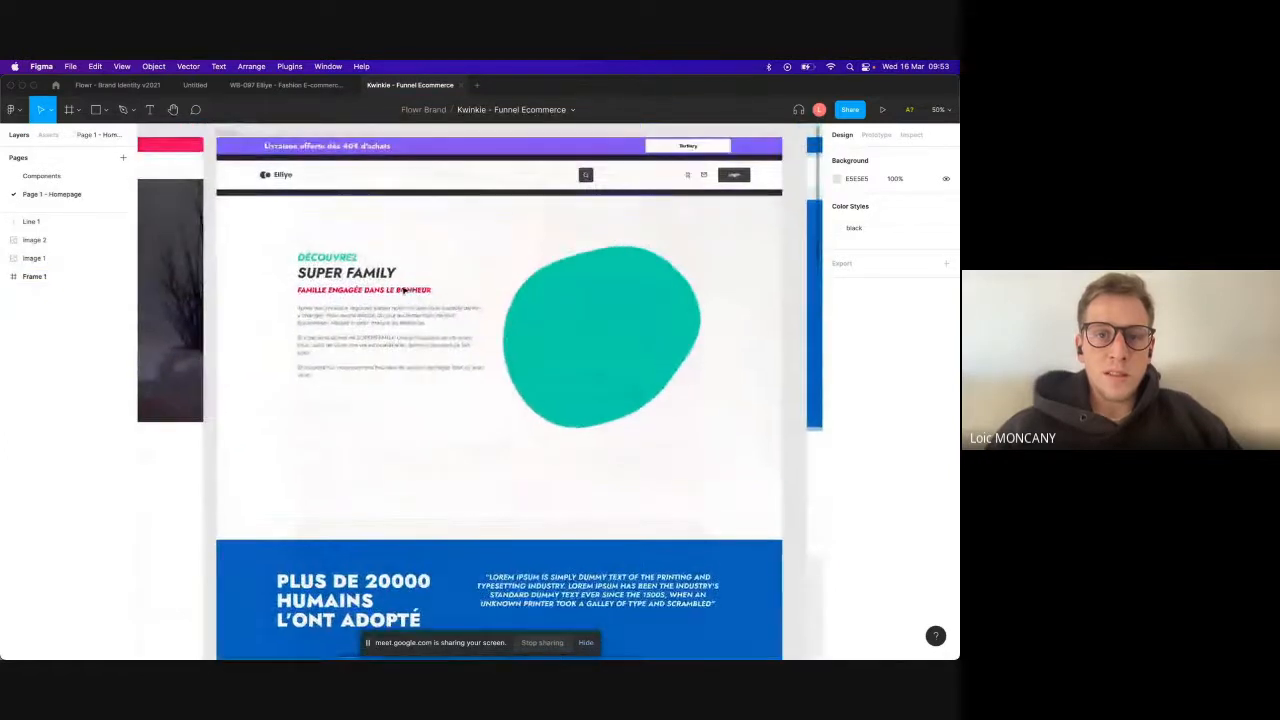
{"action": "left_click", "coordinate": [389, 323]}
{"action": "left_click", "coordinate": [481, 179]}
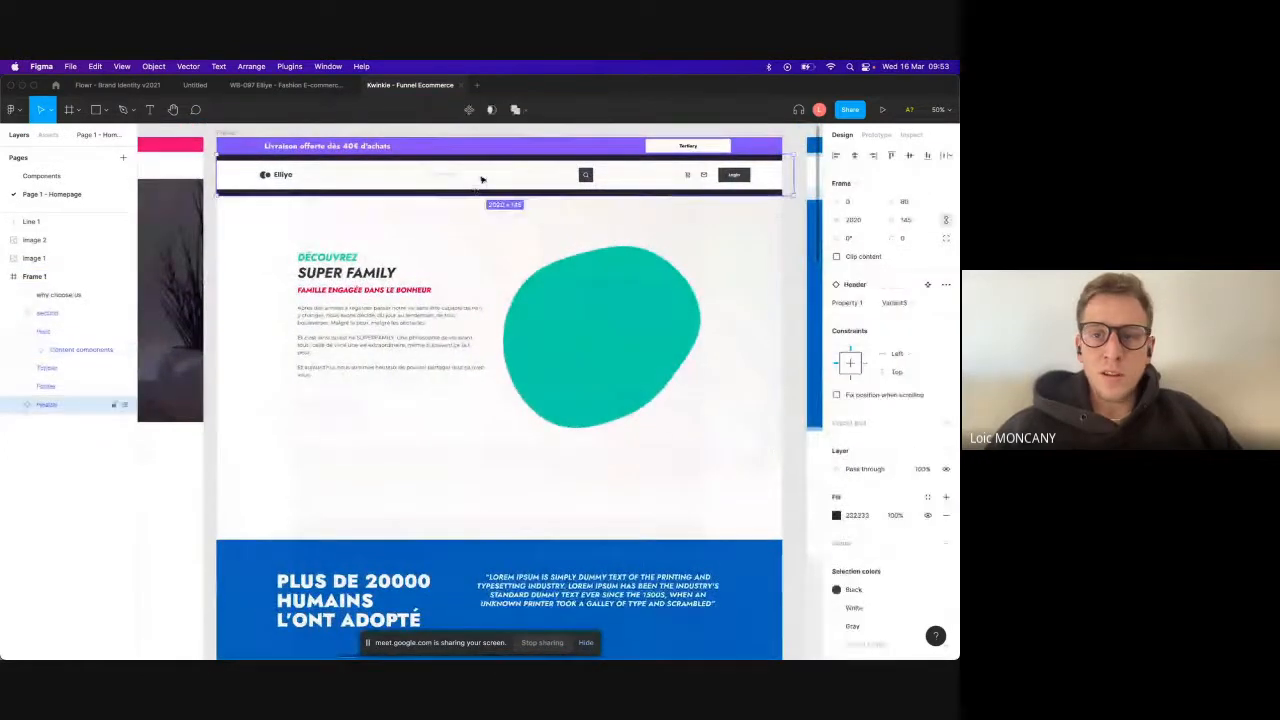
{"action": "left_click", "coordinate": [894, 302]}
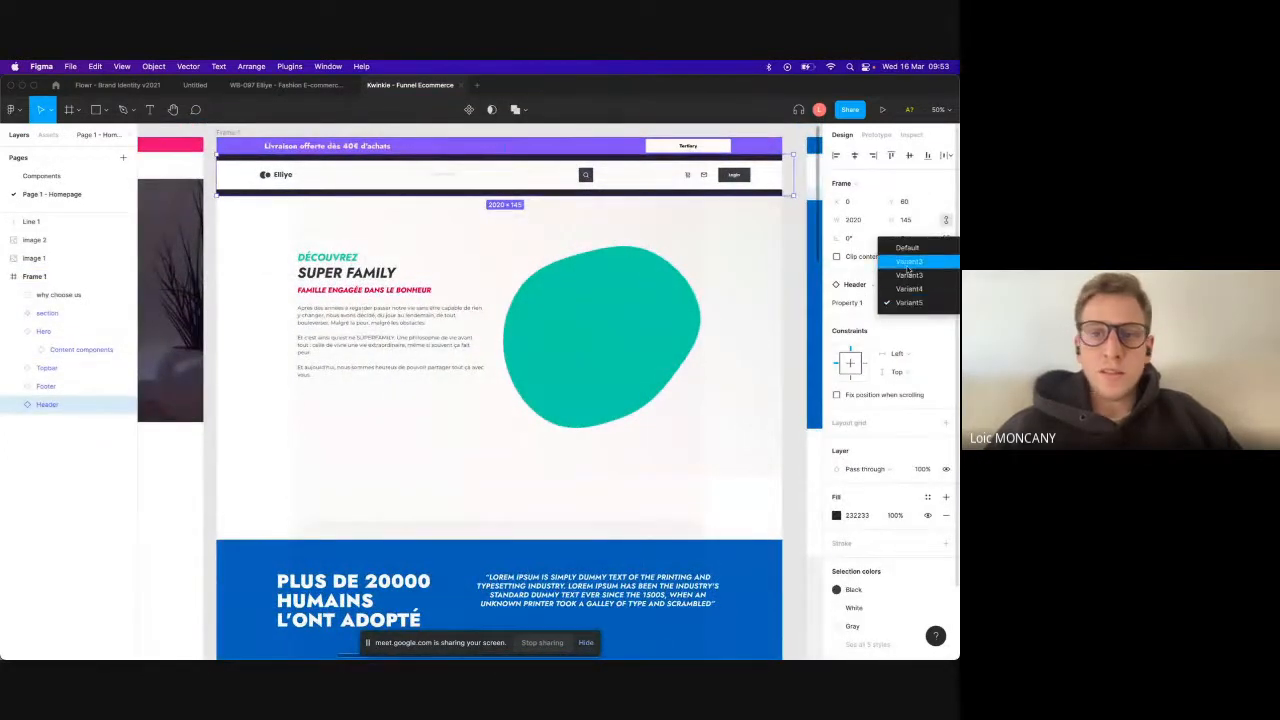
{"action": "left_click", "coordinate": [907, 269]}
Step: Inspect the Hero instance's swap options and the why choose us group further down the homepage
{"action": "left_click", "coordinate": [597, 331]}
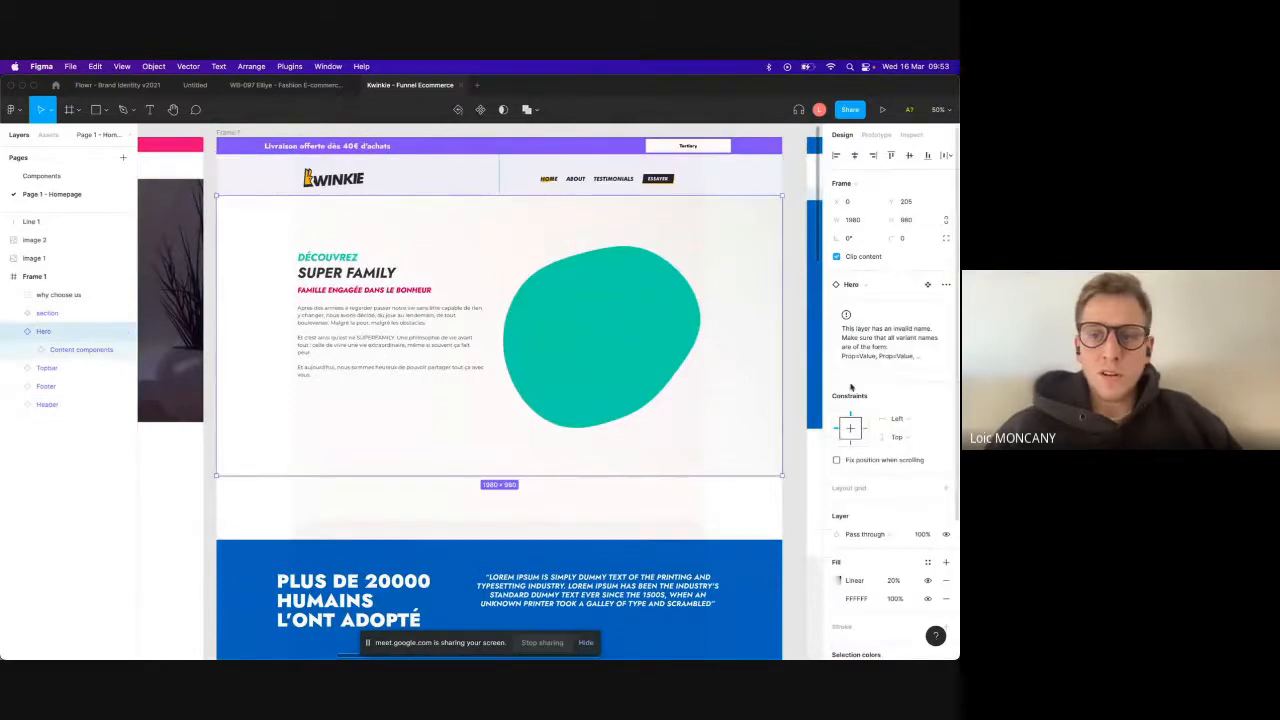
{"action": "left_click", "coordinate": [863, 285]}
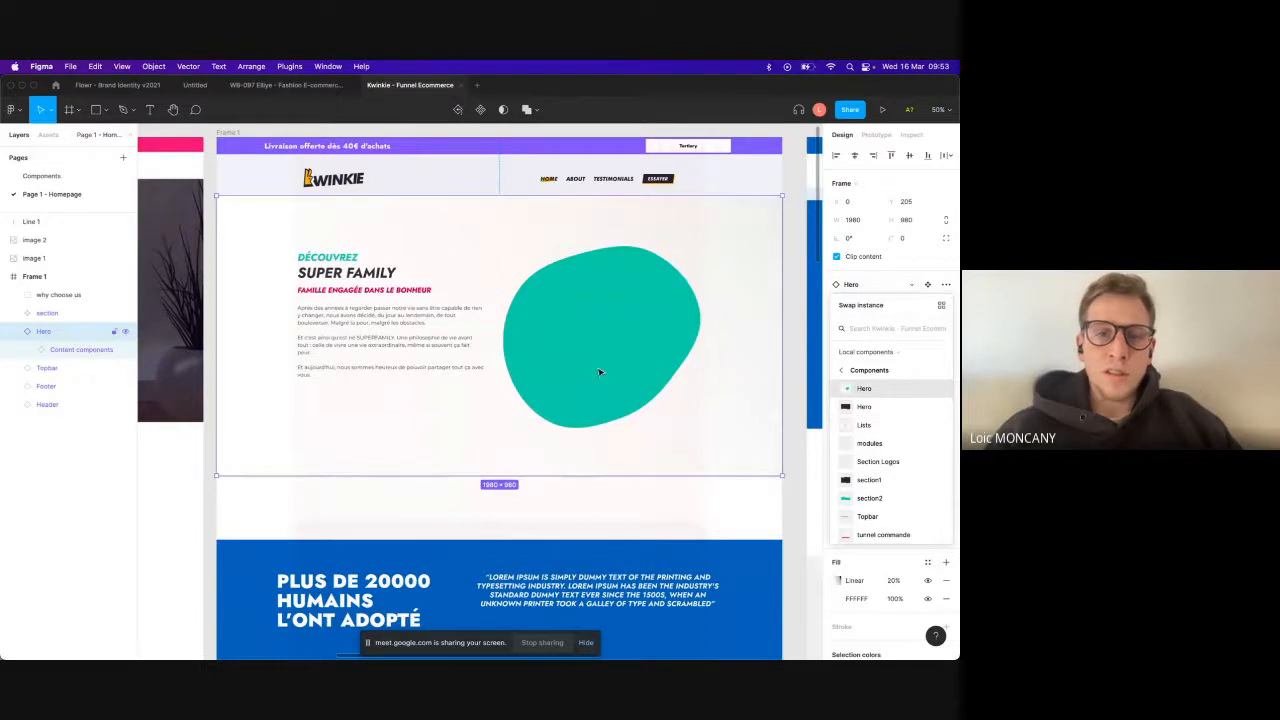
{"action": "scroll", "coordinate": [543, 403], "scroll_direction": "down", "scroll_amount": 5}
{"action": "scroll", "coordinate": [533, 449], "scroll_direction": "down", "scroll_amount": 5}
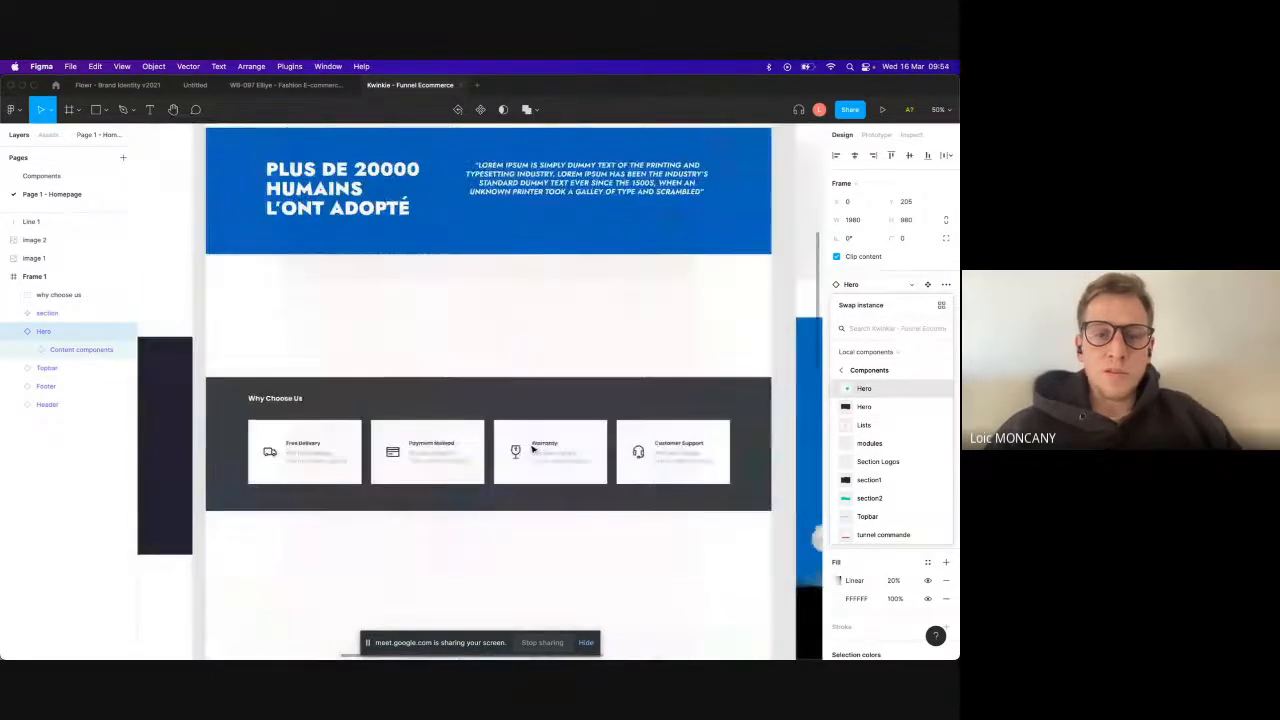
{"action": "scroll", "coordinate": [515, 420], "scroll_direction": "down", "scroll_amount": 2}
{"action": "left_click", "coordinate": [513, 413]}
{"action": "scroll", "coordinate": [513, 413], "scroll_direction": "down", "scroll_amount": 5}
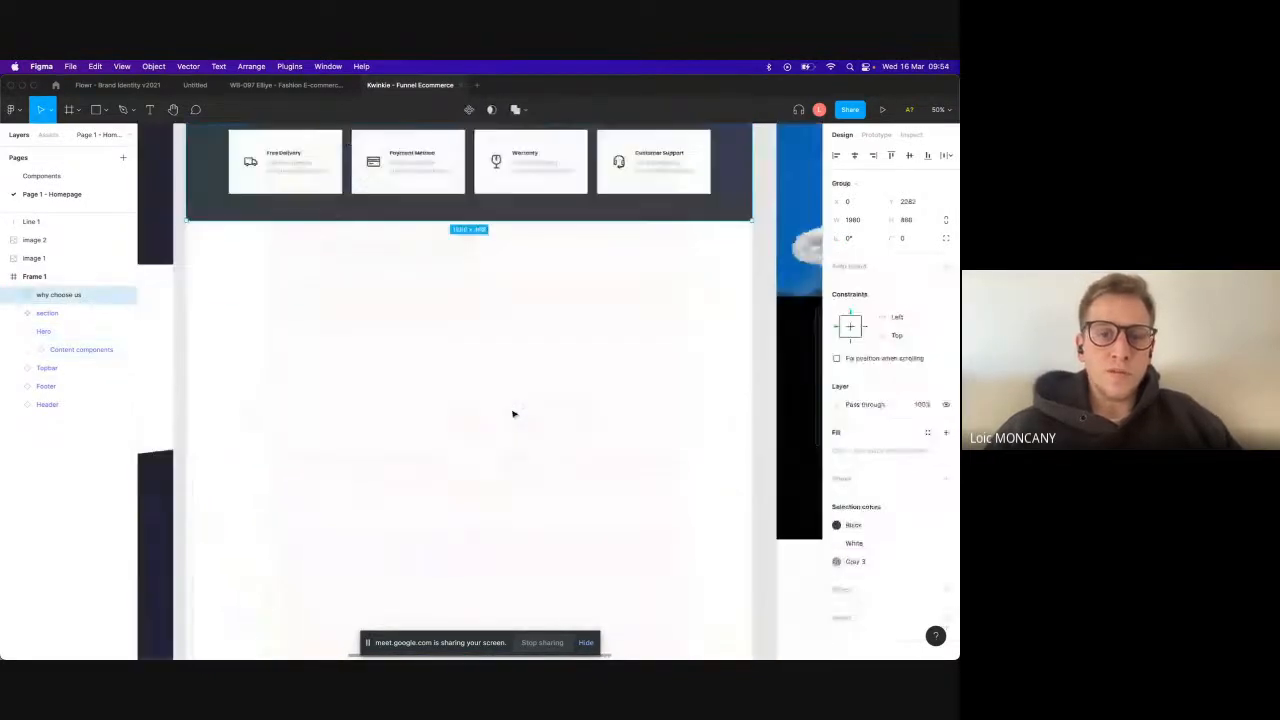
{"action": "scroll", "coordinate": [480, 291], "scroll_direction": "left", "scroll_amount": 2}
{"action": "scroll", "coordinate": [480, 291], "scroll_direction": "up", "scroll_amount": 1}
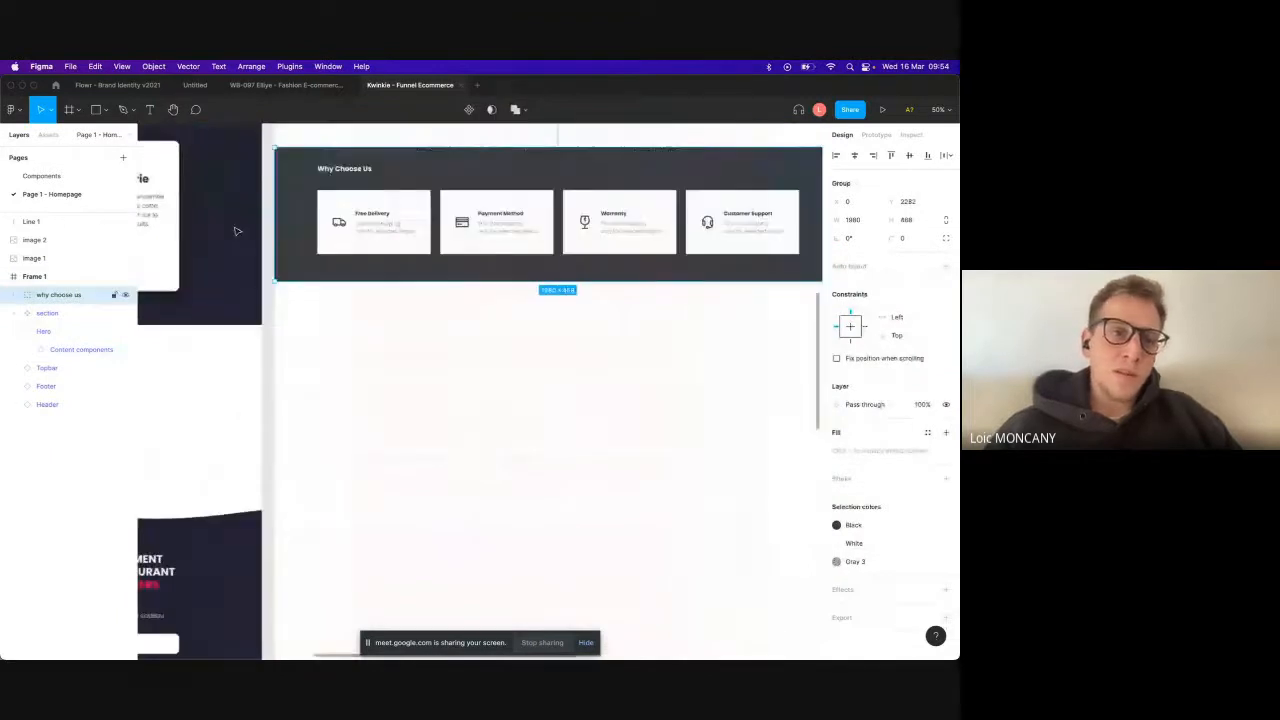
Step: Return to the Flowr - Brand Identity v2021 file and move the hero instance up the Homepage frame to about Y 72
{"action": "left_click", "coordinate": [42, 178]}
{"action": "left_click", "coordinate": [111, 86]}
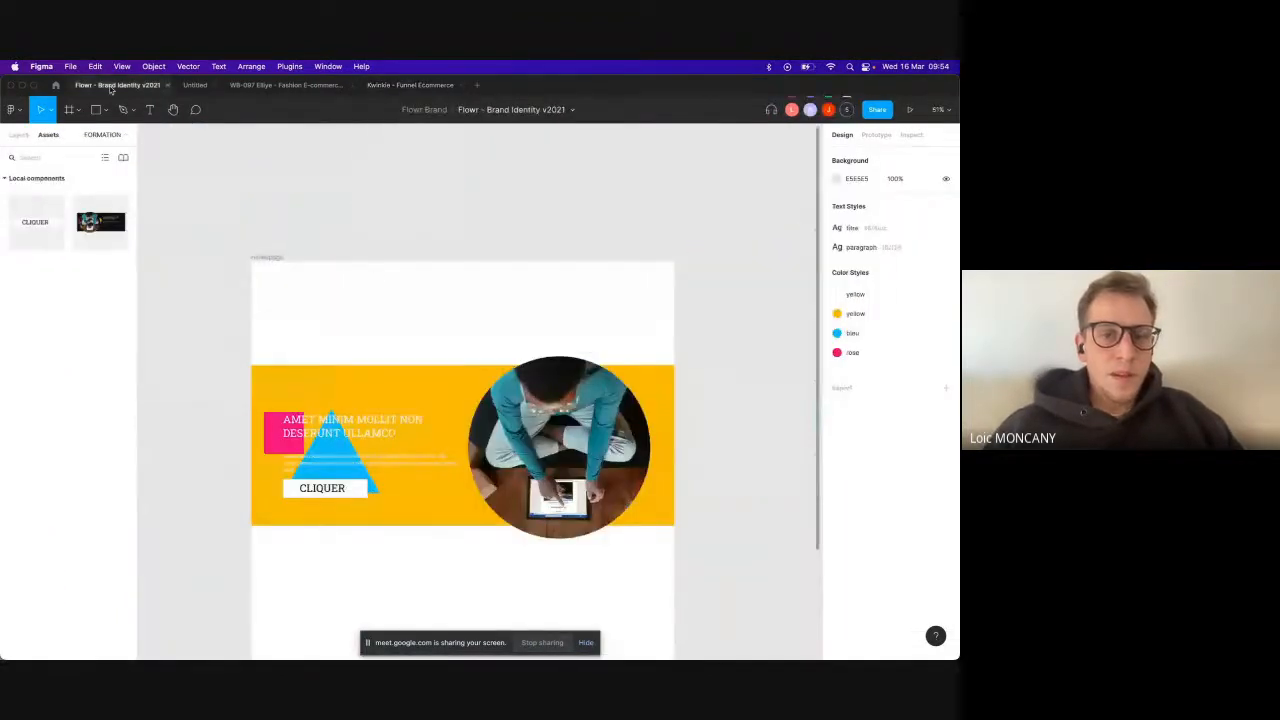
{"action": "scroll", "coordinate": [376, 277], "scroll_direction": "down", "scroll_amount": 4}
{"action": "scroll", "coordinate": [446, 304], "scroll_direction": "up", "scroll_amount": 2}
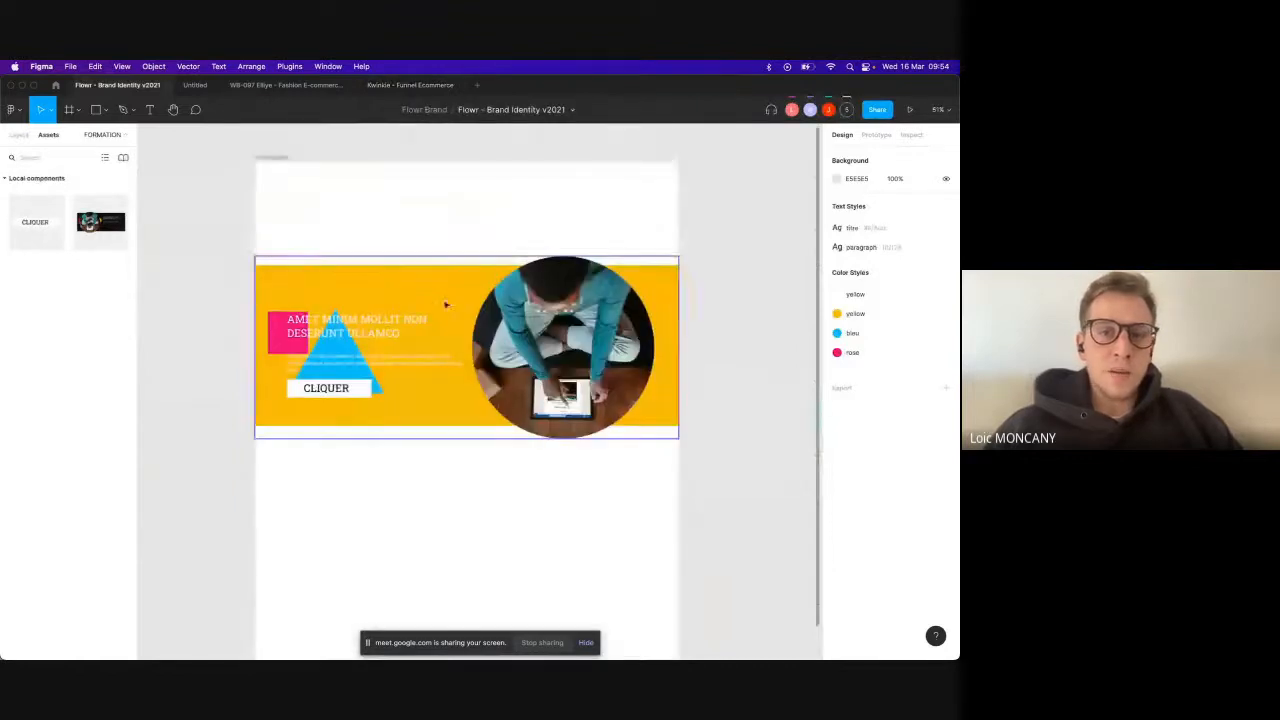
{"action": "left_click_drag", "start_coordinate": [443, 335], "coordinate": [447, 262]}
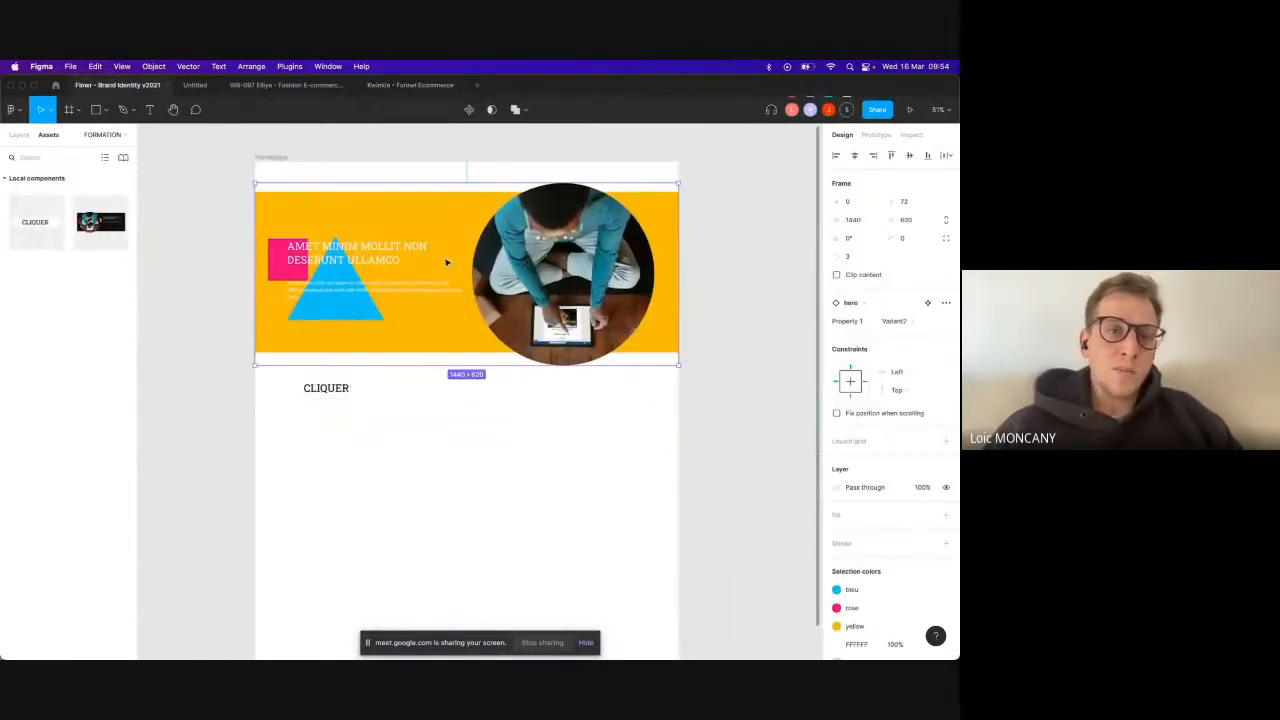
Step: Review the hero and button component sets on the COMPONENT page and return to the FORMATION page
{"action": "left_click", "coordinate": [13, 142]}
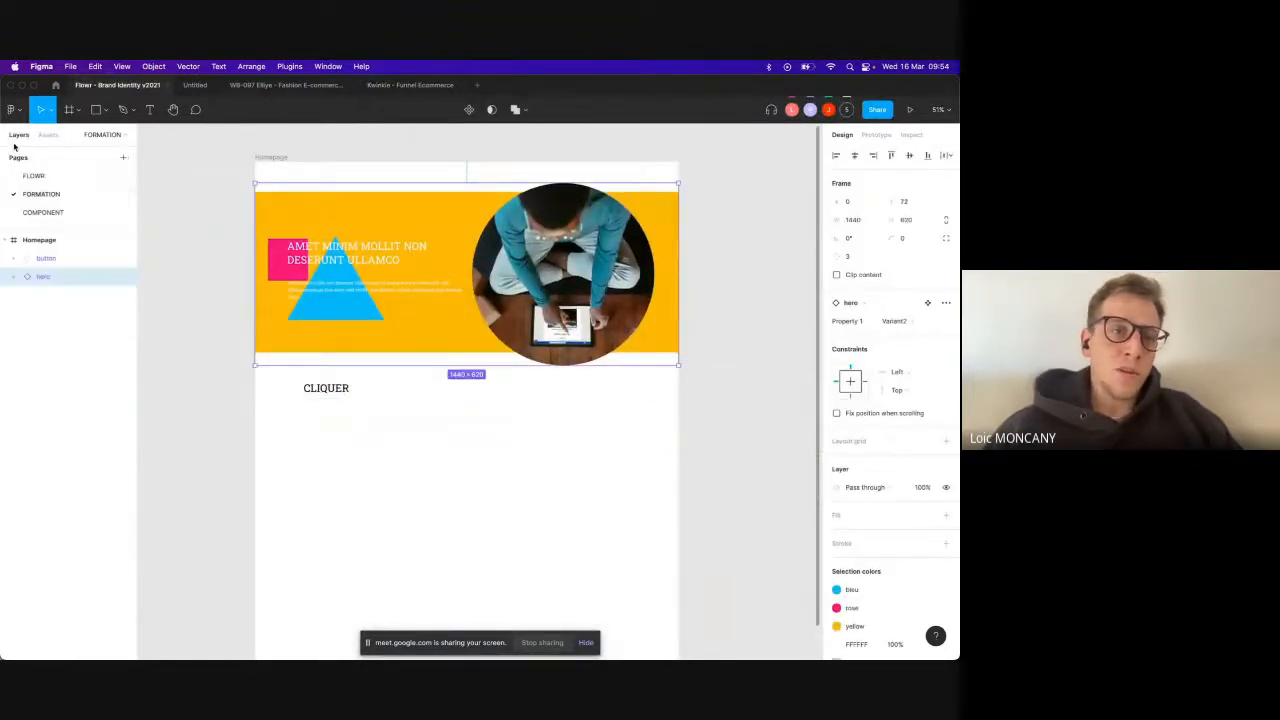
{"action": "left_click", "coordinate": [41, 211]}
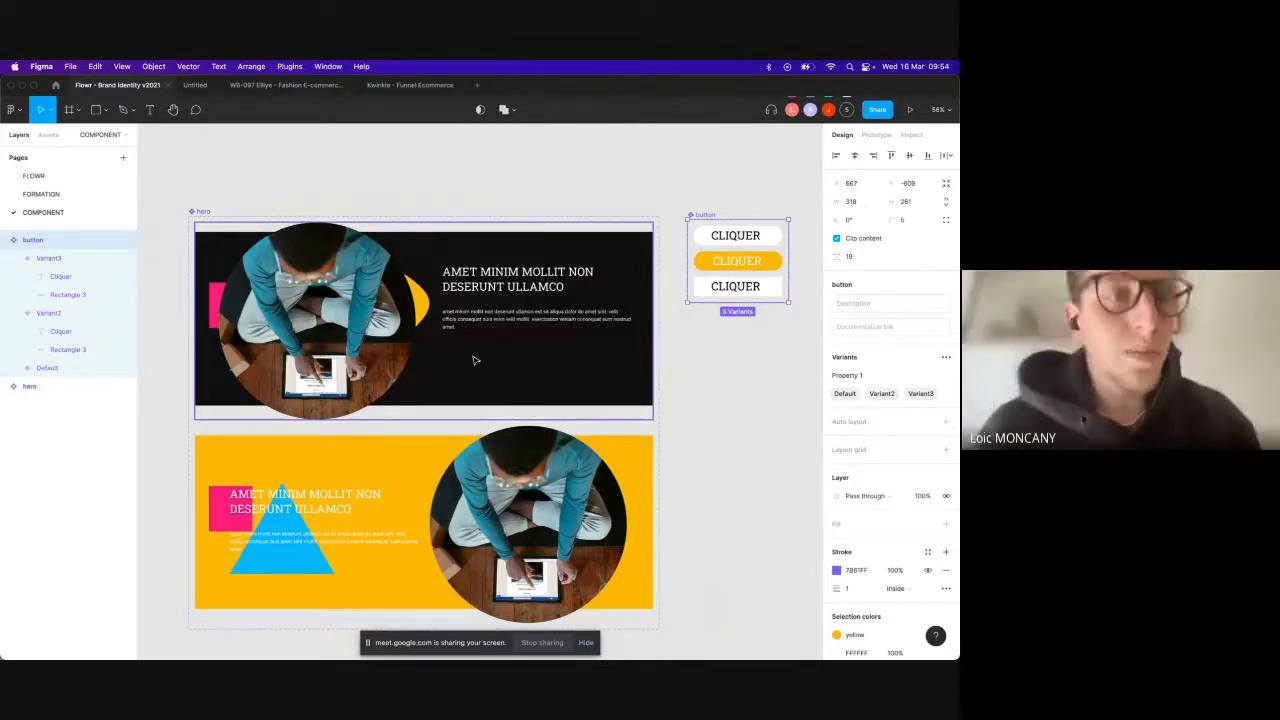
{"action": "left_click", "coordinate": [42, 192]}
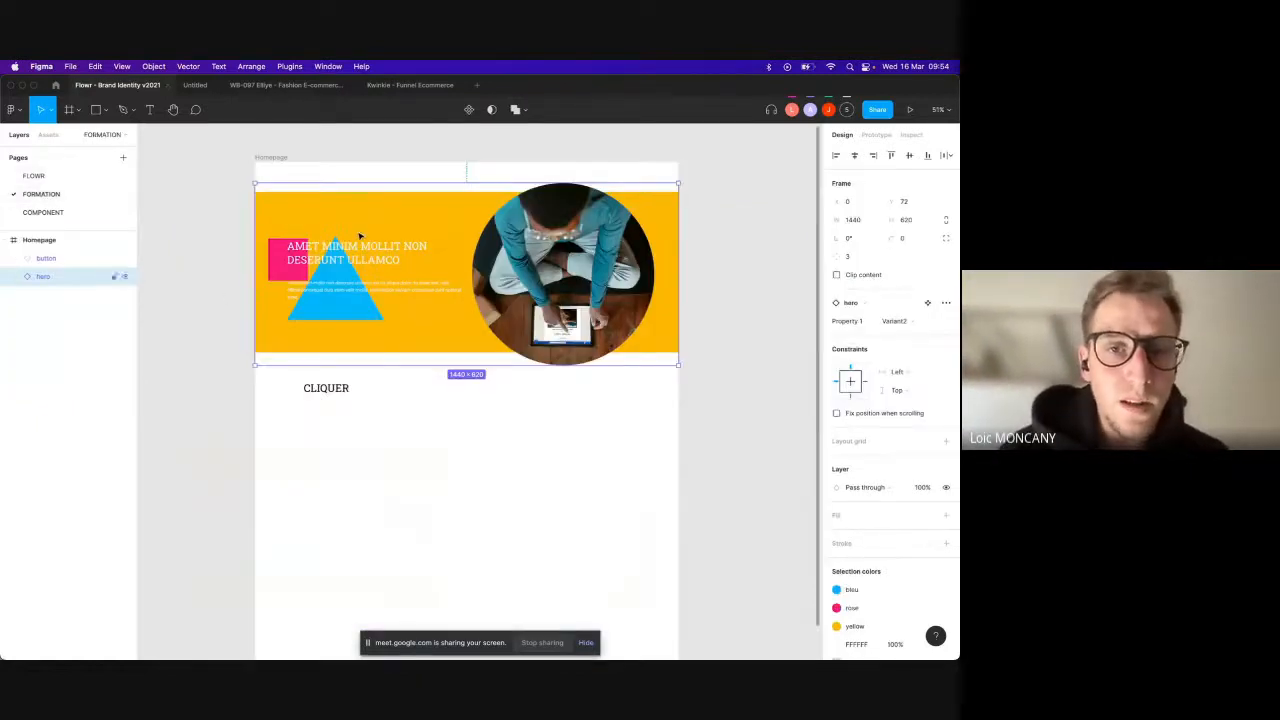
Step: Move the hero instance up to about Y -31 at the top of the Homepage frame and collapse the frame's layers
{"action": "scroll", "coordinate": [358, 237], "scroll_direction": "up", "scroll_amount": 3}
{"action": "left_click_drag", "start_coordinate": [350, 289], "coordinate": [348, 259]}
{"action": "left_click", "coordinate": [6, 244]}
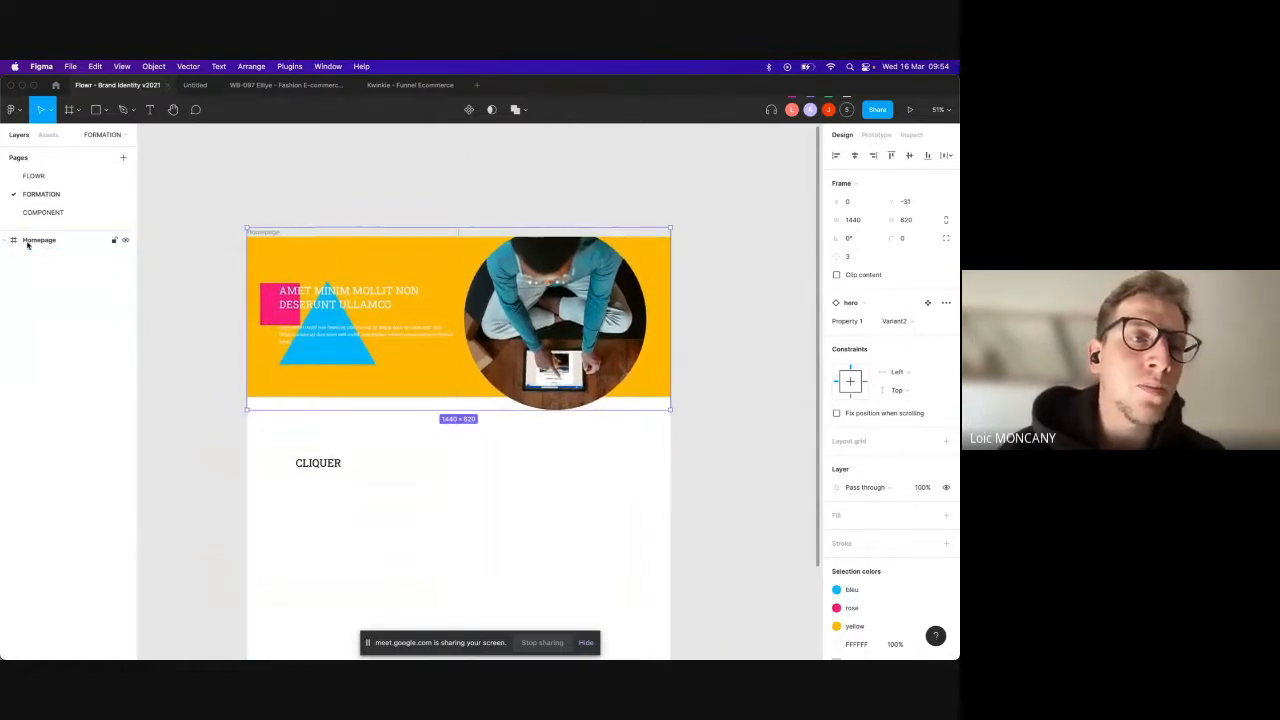
Step: Duplicate the Homepage frame beside the original at about X 1025, Y -454 and rename the copy page 2
{"action": "left_click", "coordinate": [28, 245]}
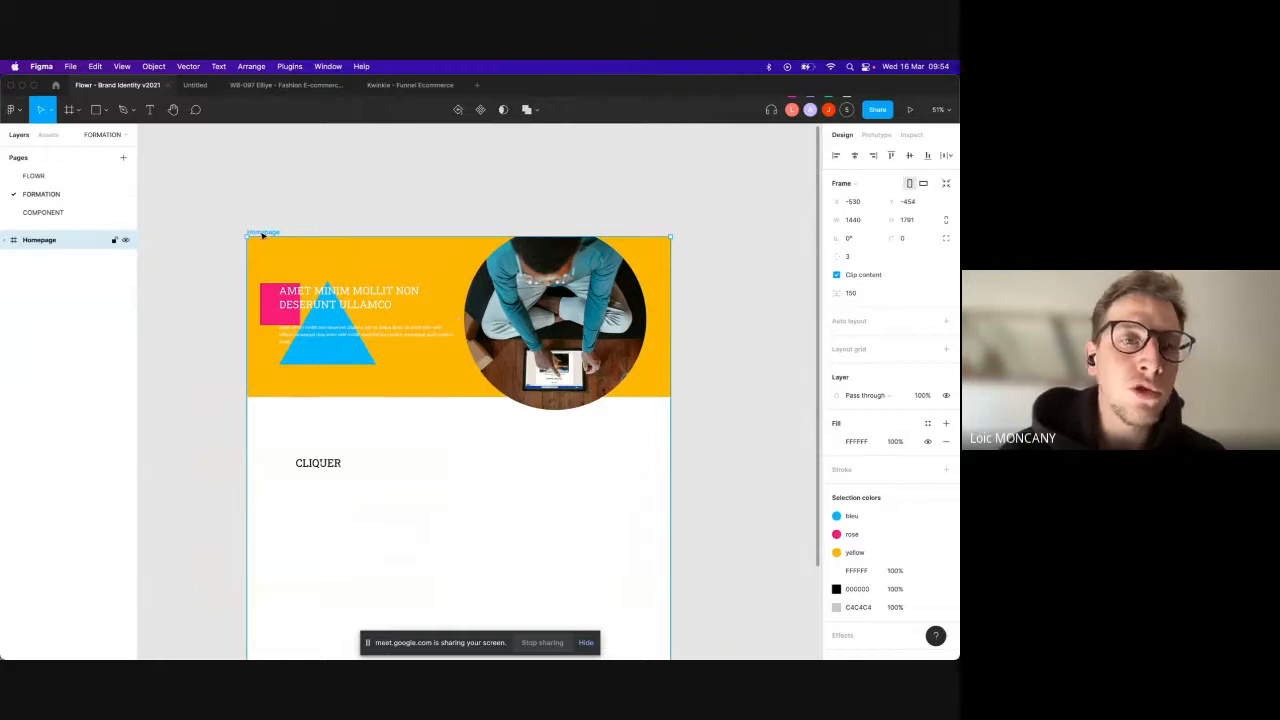
{"action": "left_click_drag", "start_coordinate": [262, 235], "coordinate": [731, 250]}
{"action": "scroll", "coordinate": [733, 250], "scroll_direction": "right", "scroll_amount": 3}
{"action": "double_click", "coordinate": [370, 237]}
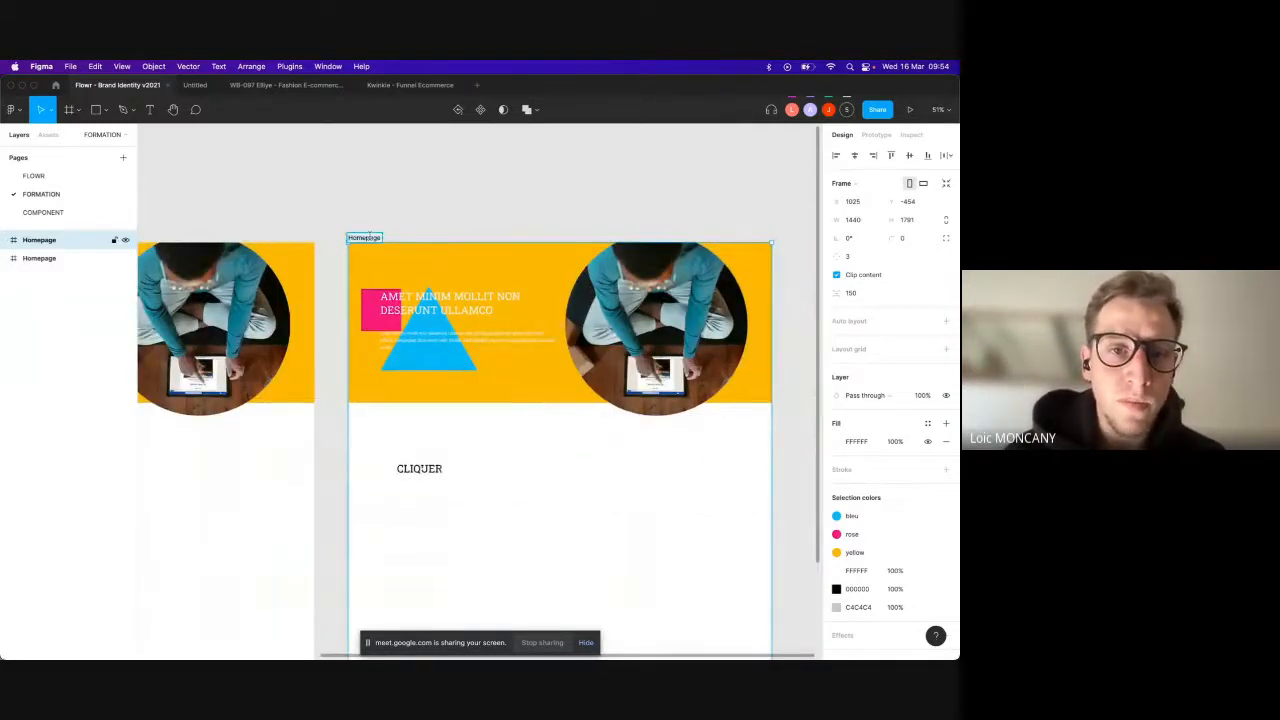
{"action": "type", "text": "page 2"}
{"action": "key", "text": "Return"}
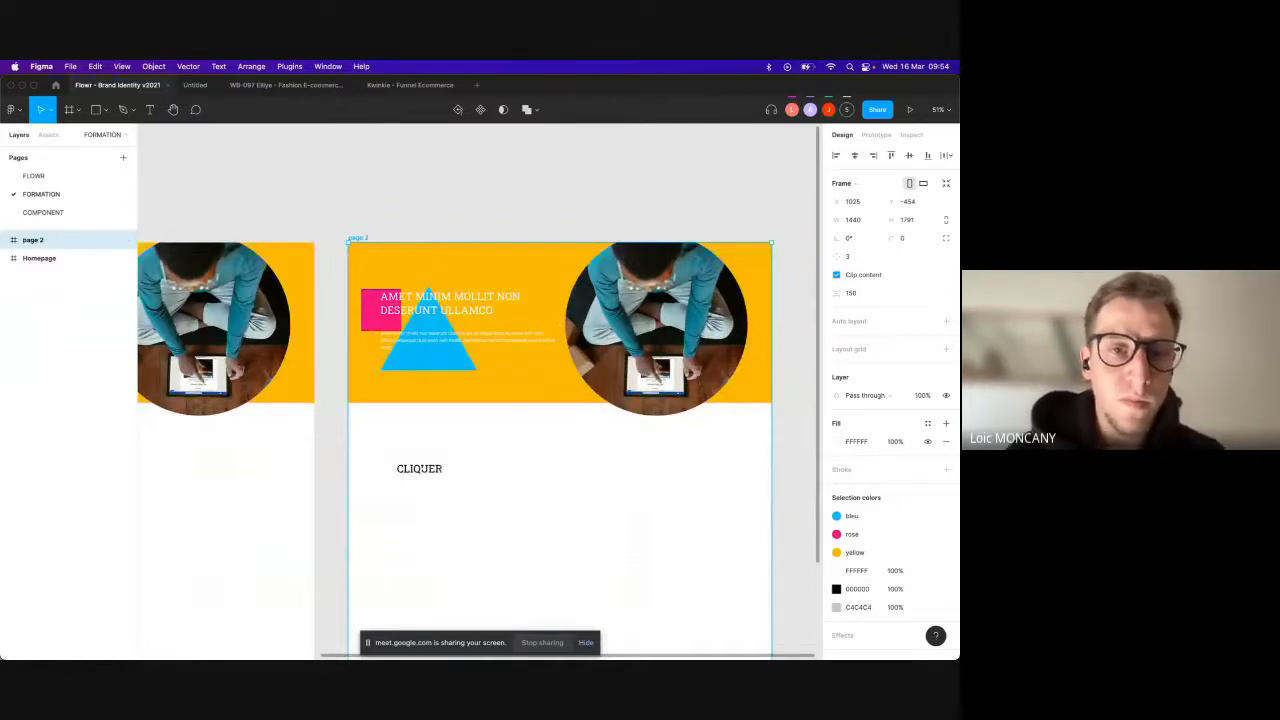
{"action": "left_click", "coordinate": [404, 172]}
{"action": "scroll", "coordinate": [417, 277], "scroll_direction": "down", "scroll_amount": 3}
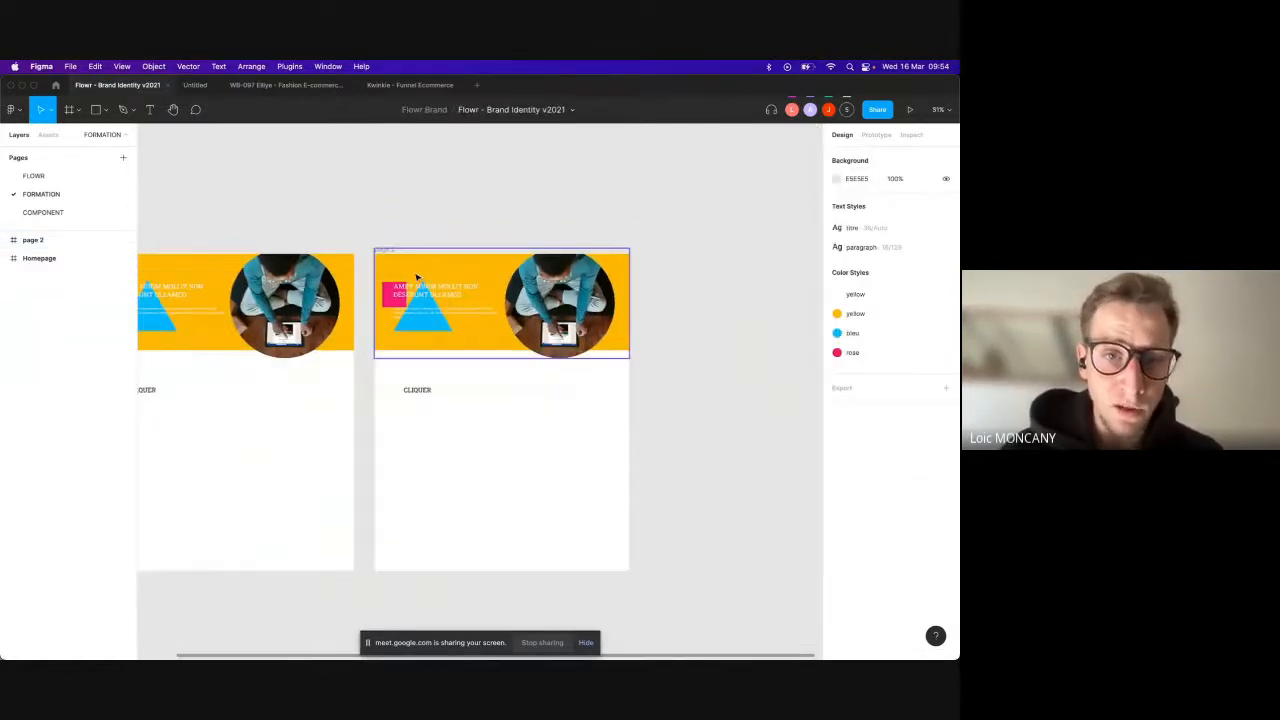
Step: Add a new frame from the A5 paper preset to the FORMATION page
{"action": "scroll", "coordinate": [407, 310], "scroll_direction": "left", "scroll_amount": 2}
{"action": "left_click", "coordinate": [56, 259]}
{"action": "left_click", "coordinate": [70, 111]}
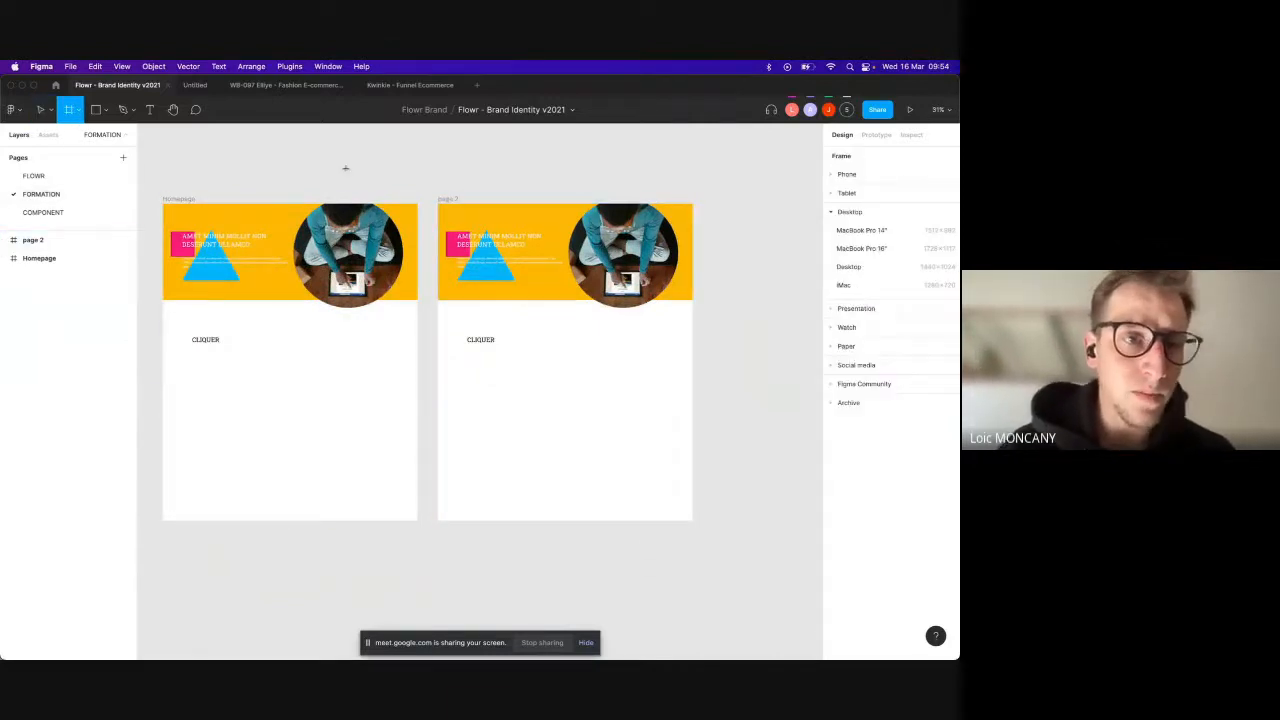
{"action": "scroll", "coordinate": [350, 170], "scroll_direction": "down", "scroll_amount": 3}
{"action": "scroll", "coordinate": [350, 170], "scroll_direction": "right", "scroll_amount": 3}
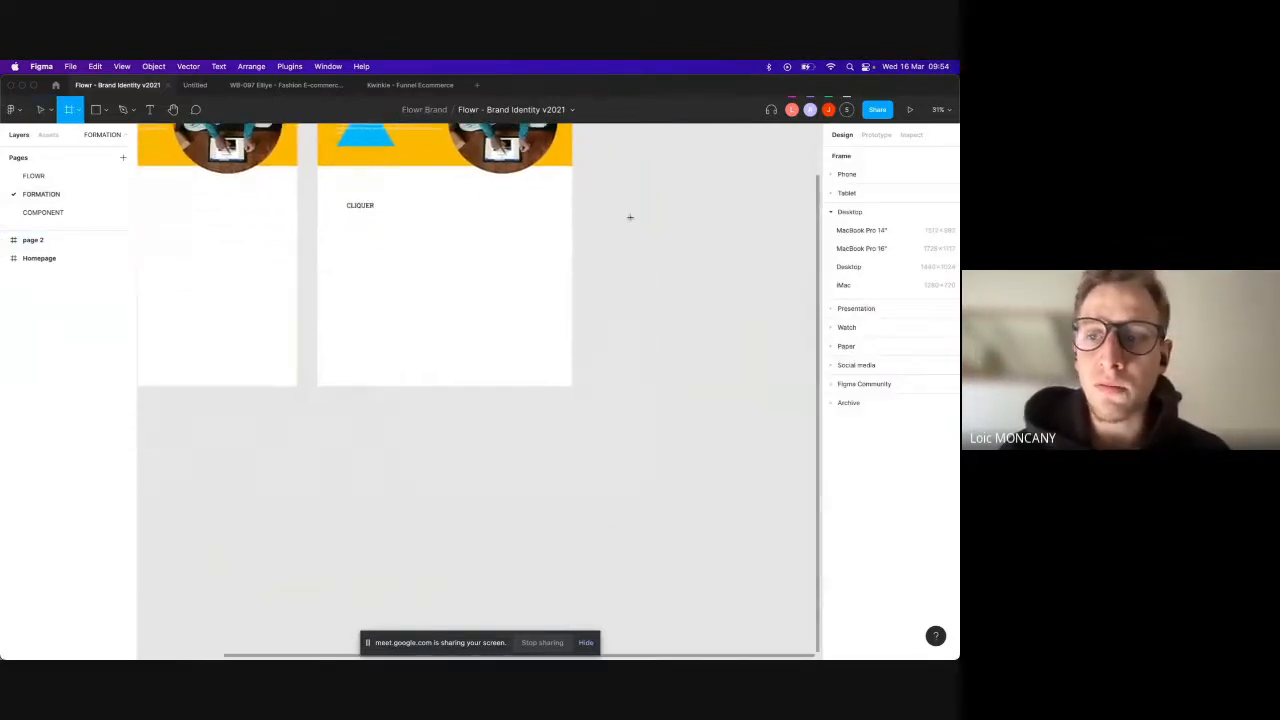
{"action": "left_click", "coordinate": [829, 212]}
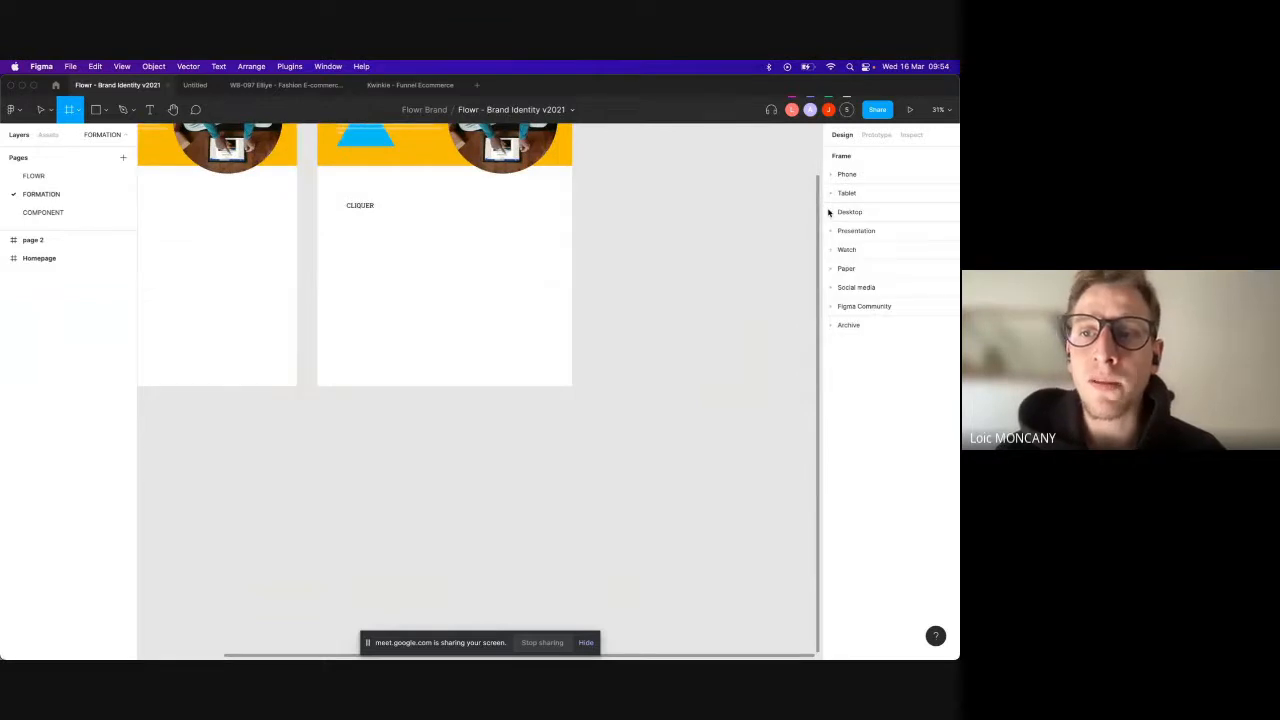
{"action": "left_click", "coordinate": [831, 270]}
{"action": "left_click", "coordinate": [840, 302]}
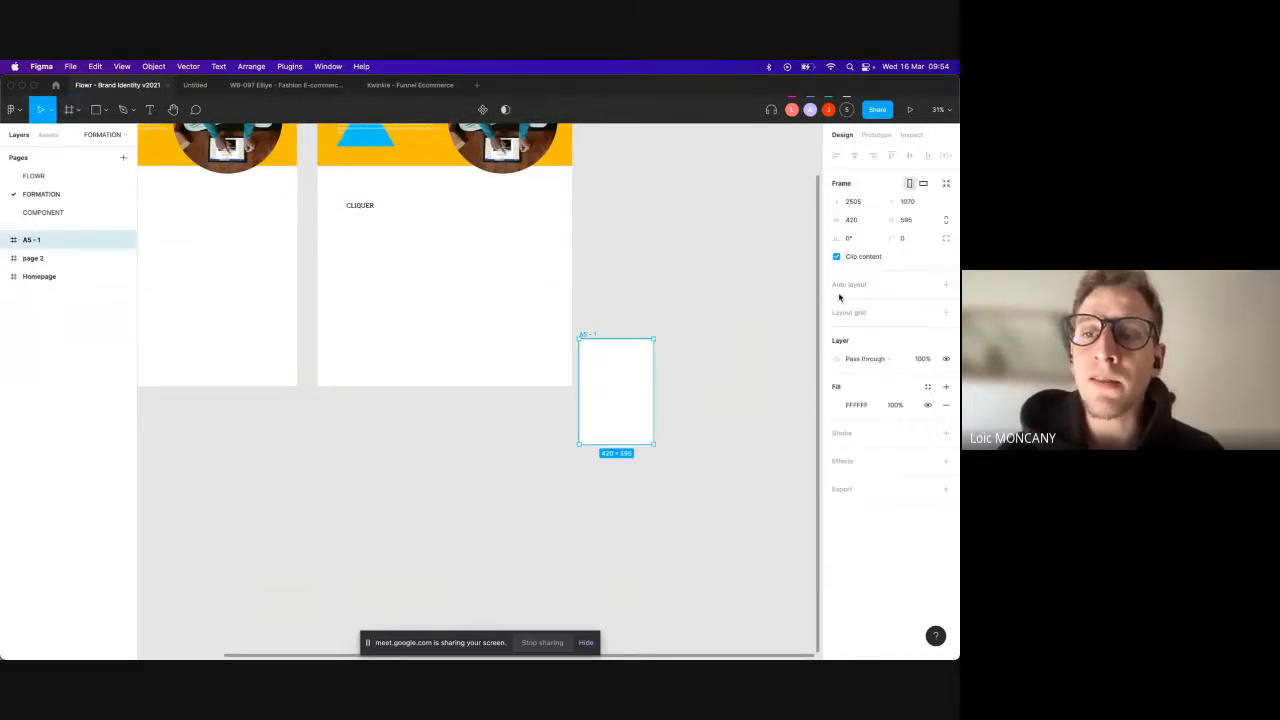
Step: Move the A5 frame beneath the Homepage frame, aligned with its left edge, to X -530, Y 1414
{"action": "double_click", "coordinate": [589, 336]}
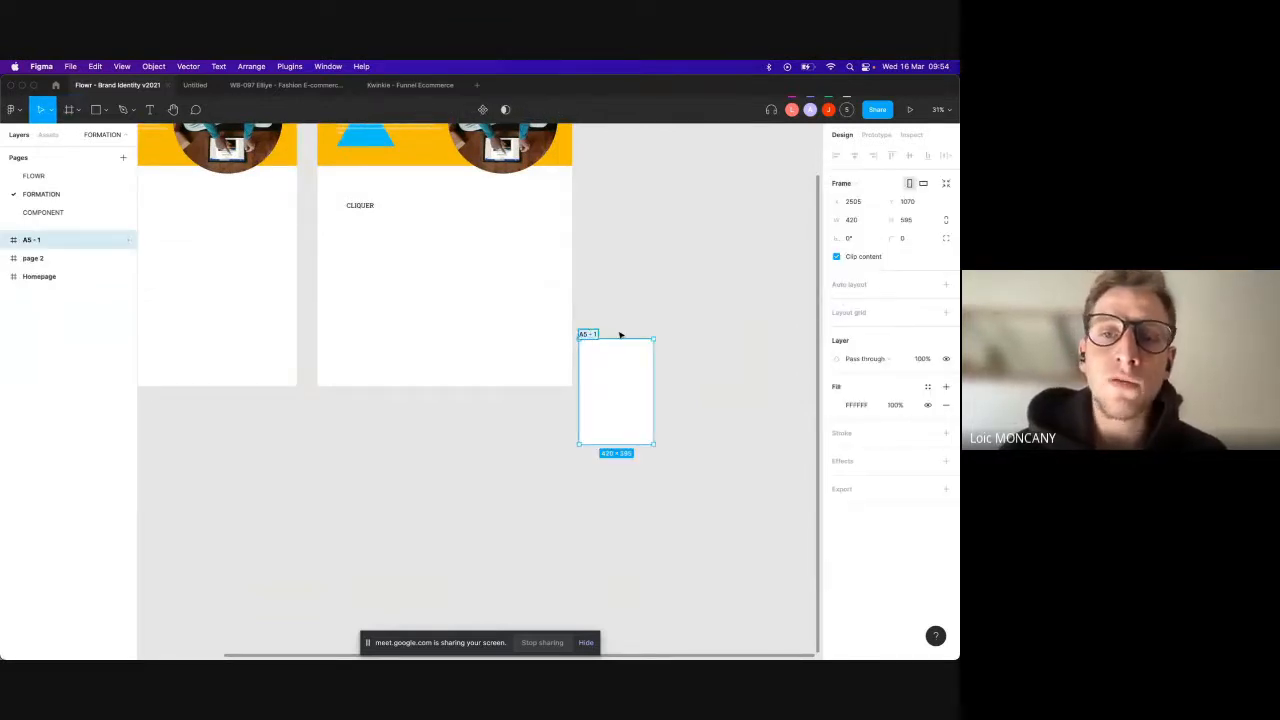
{"action": "left_click_drag", "start_coordinate": [589, 334], "coordinate": [160, 449]}
{"action": "scroll", "coordinate": [160, 450], "scroll_direction": "left", "scroll_amount": 3}
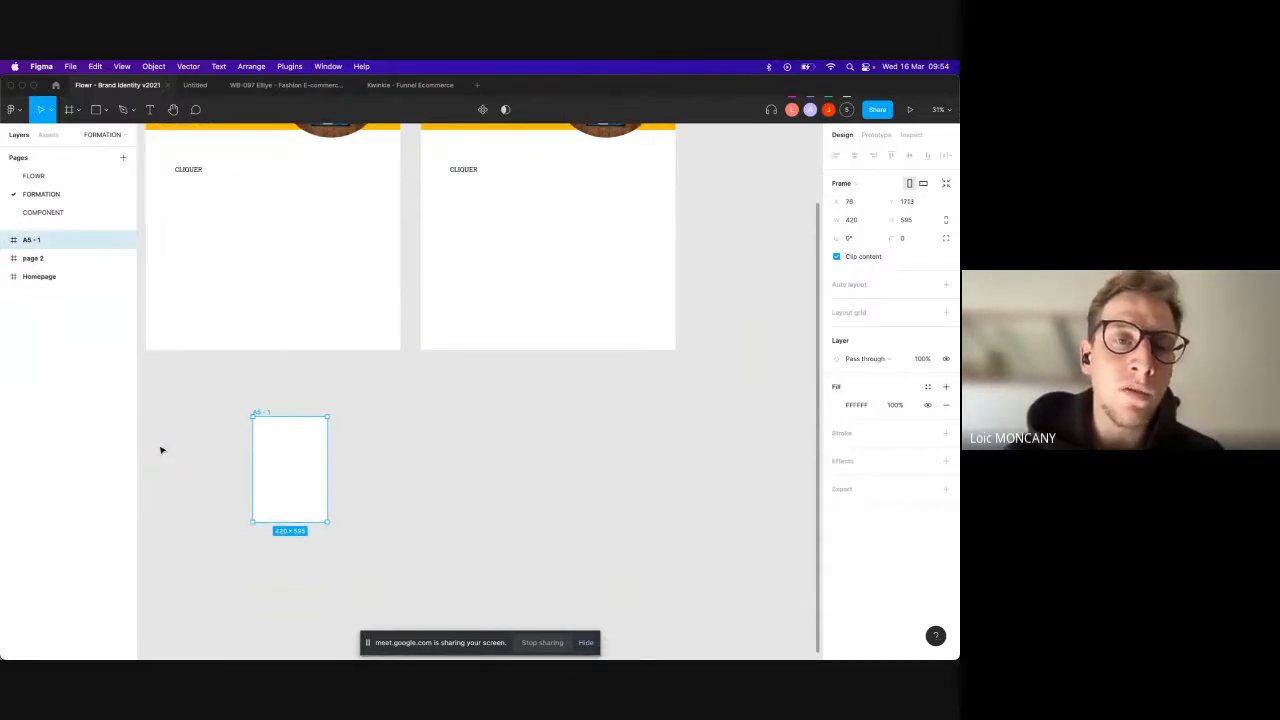
{"action": "scroll", "coordinate": [263, 450], "scroll_direction": "up", "scroll_amount": 3}
{"action": "scroll", "coordinate": [263, 452], "scroll_direction": "left", "scroll_amount": 3}
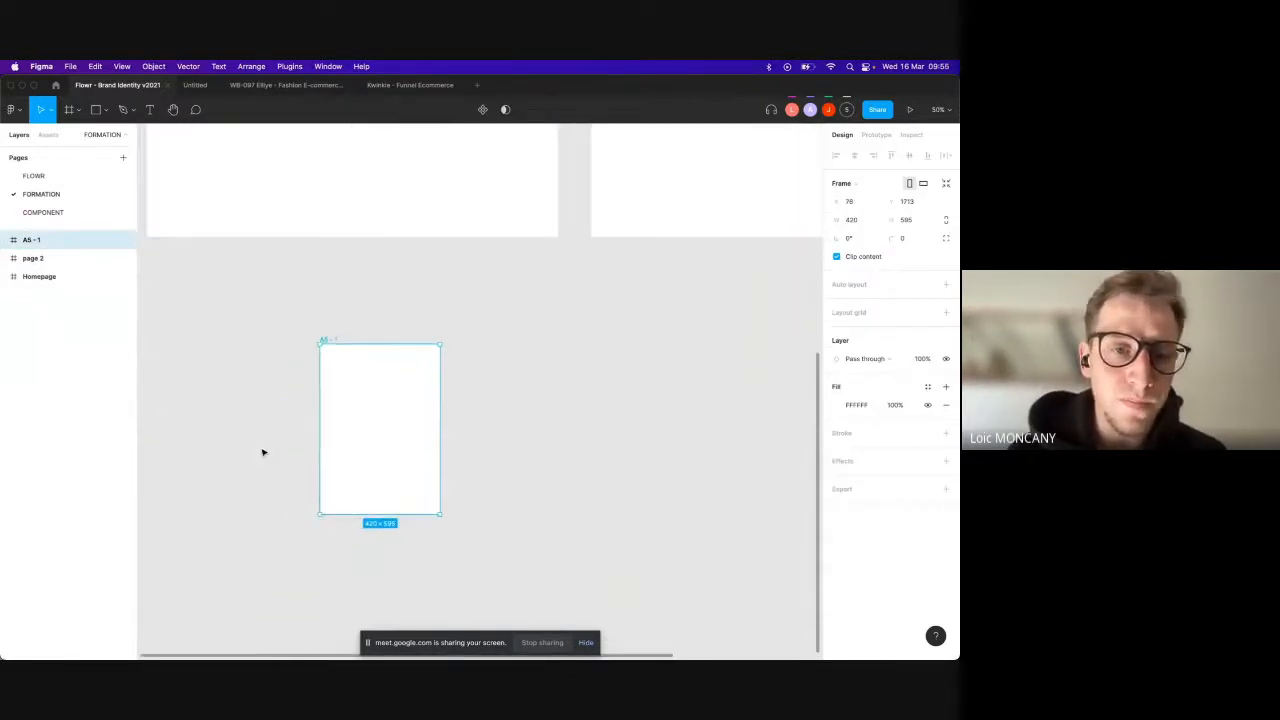
{"action": "key", "text": "shift+0"}
{"action": "scroll", "coordinate": [263, 449], "scroll_direction": "down", "scroll_amount": 2}
{"action": "scroll", "coordinate": [263, 449], "scroll_direction": "left", "scroll_amount": 1}
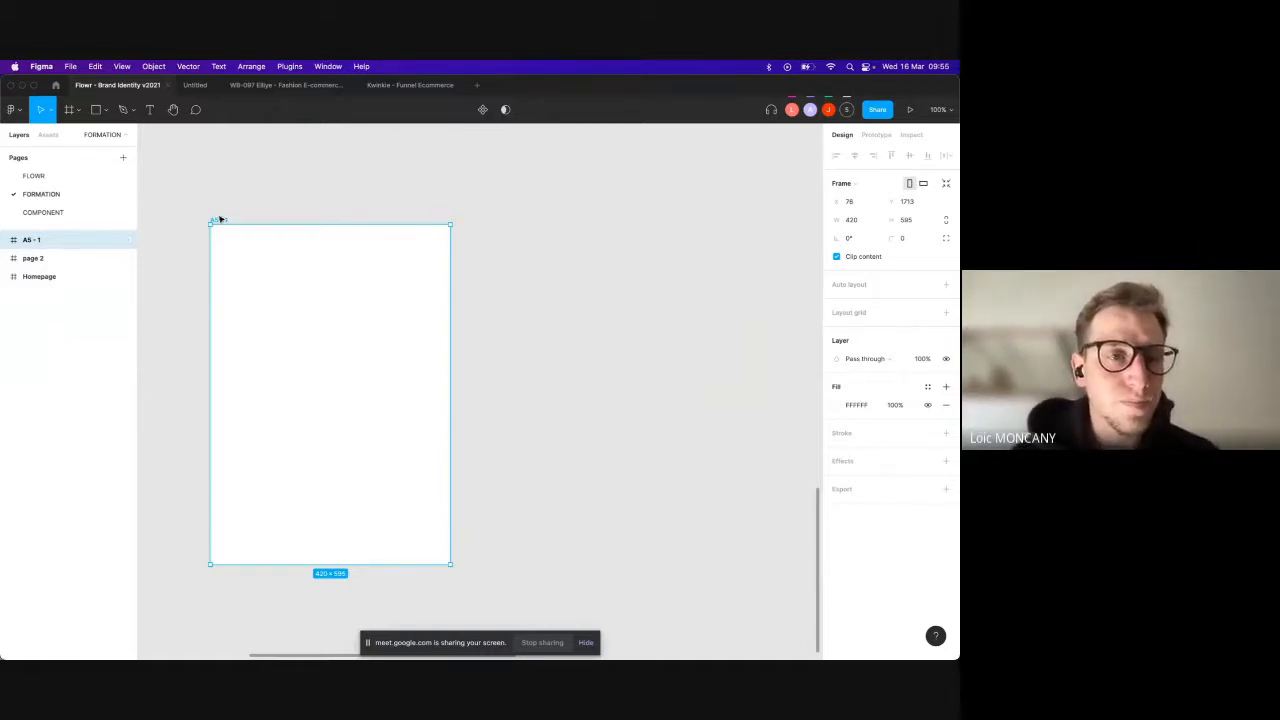
{"action": "left_click_drag", "start_coordinate": [220, 222], "coordinate": [171, 177]}
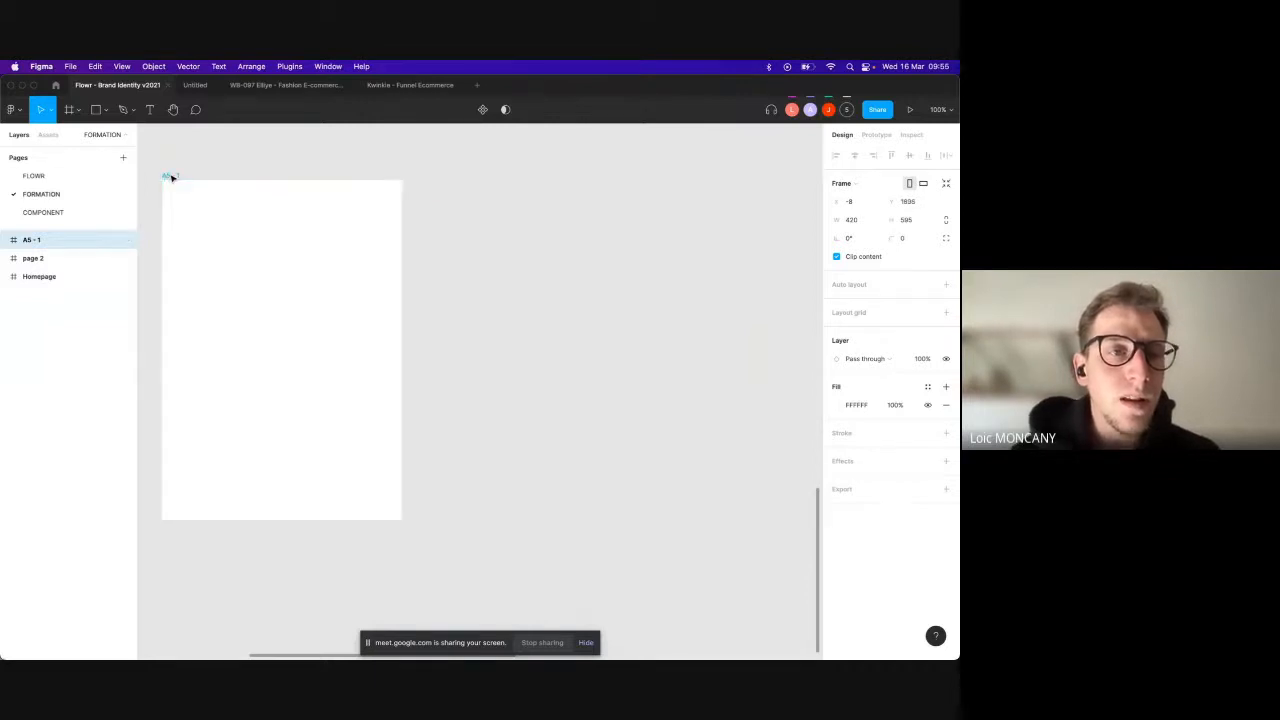
{"action": "scroll", "coordinate": [171, 177], "scroll_direction": "down", "scroll_amount": 5}
{"action": "scroll", "coordinate": [172, 178], "scroll_direction": "up", "scroll_amount": 3}
{"action": "scroll", "coordinate": [172, 178], "scroll_direction": "left", "scroll_amount": 1}
{"action": "scroll", "coordinate": [228, 280], "scroll_direction": "up", "scroll_amount": 2}
{"action": "scroll", "coordinate": [228, 280], "scroll_direction": "left", "scroll_amount": 2}
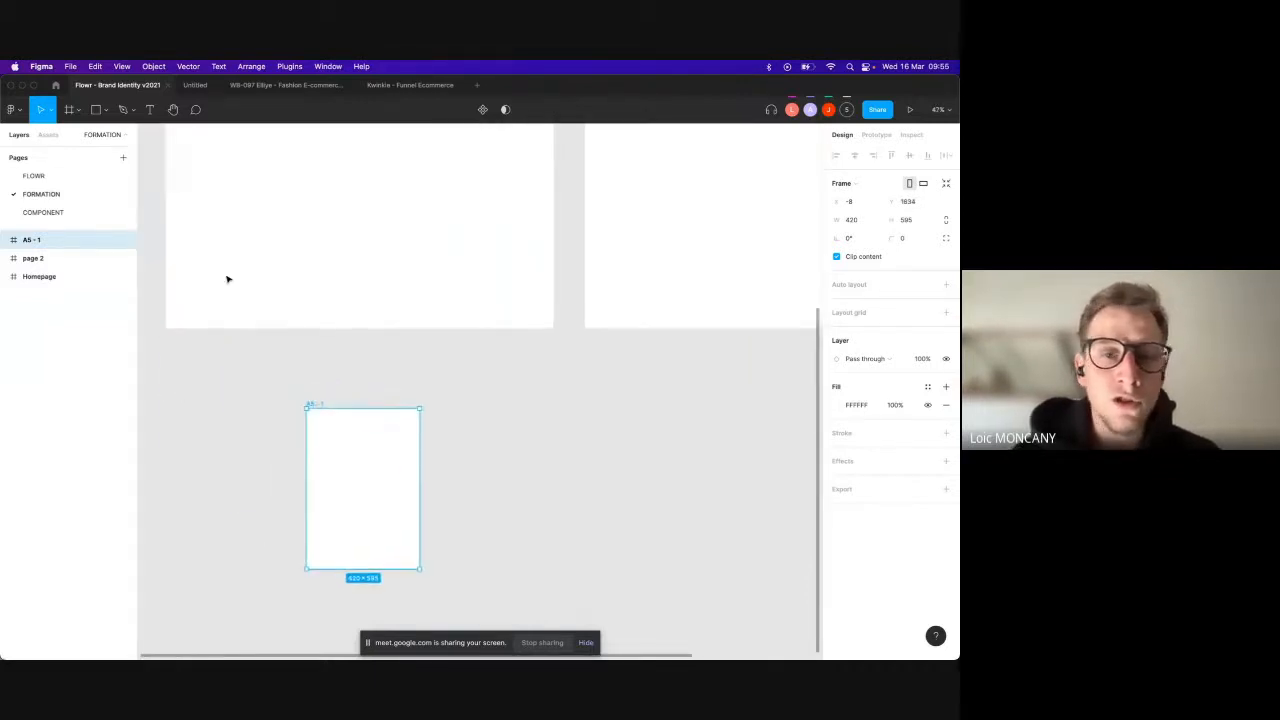
{"action": "left_click_drag", "start_coordinate": [318, 407], "coordinate": [175, 348]}
Step: Widen the A5 frame to 1440 to match the Homepage frame and extend its height to about 1021
{"action": "key", "text": "super+Tab"}
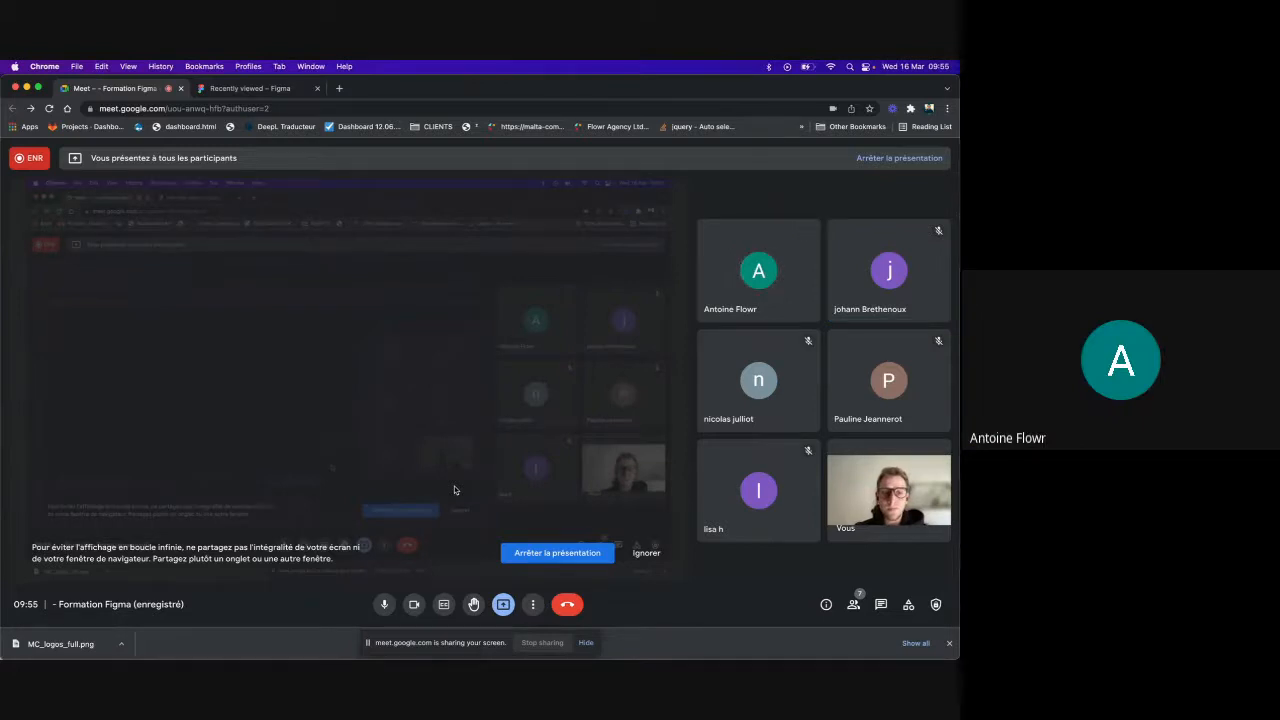
{"action": "key", "text": "super+Tab"}
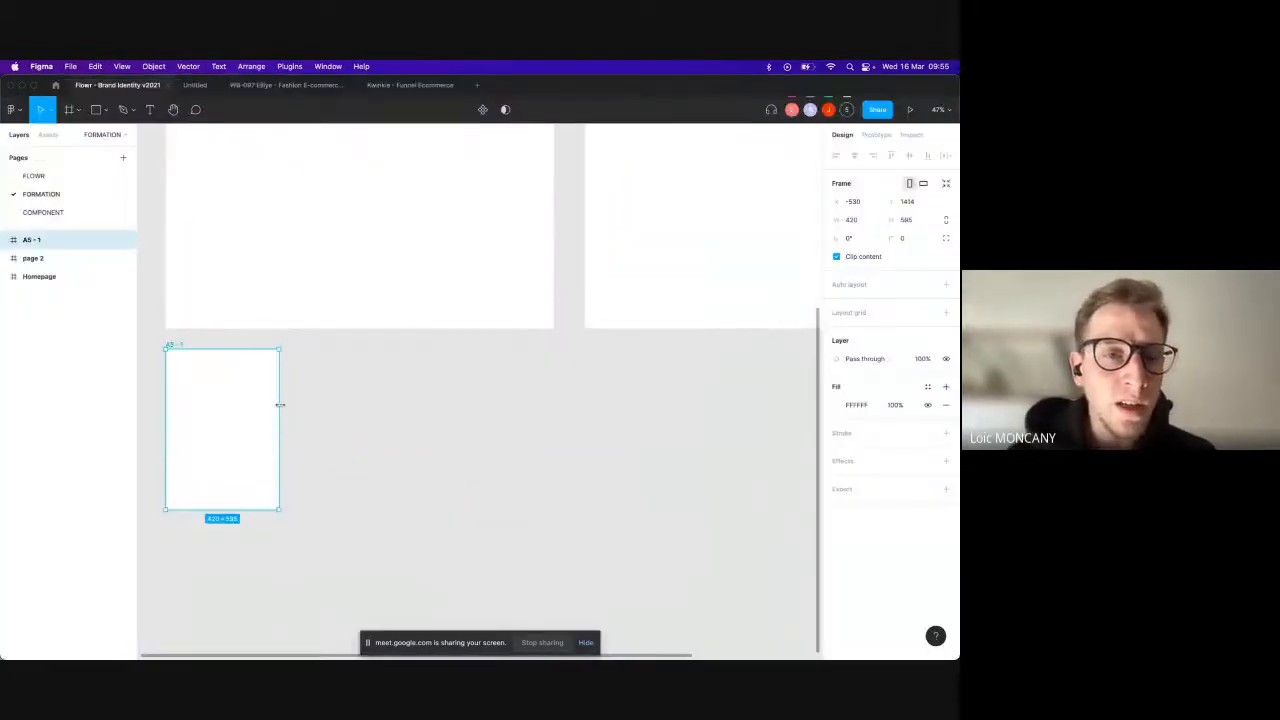
{"action": "left_click_drag", "start_coordinate": [307, 405], "coordinate": [555, 401]}
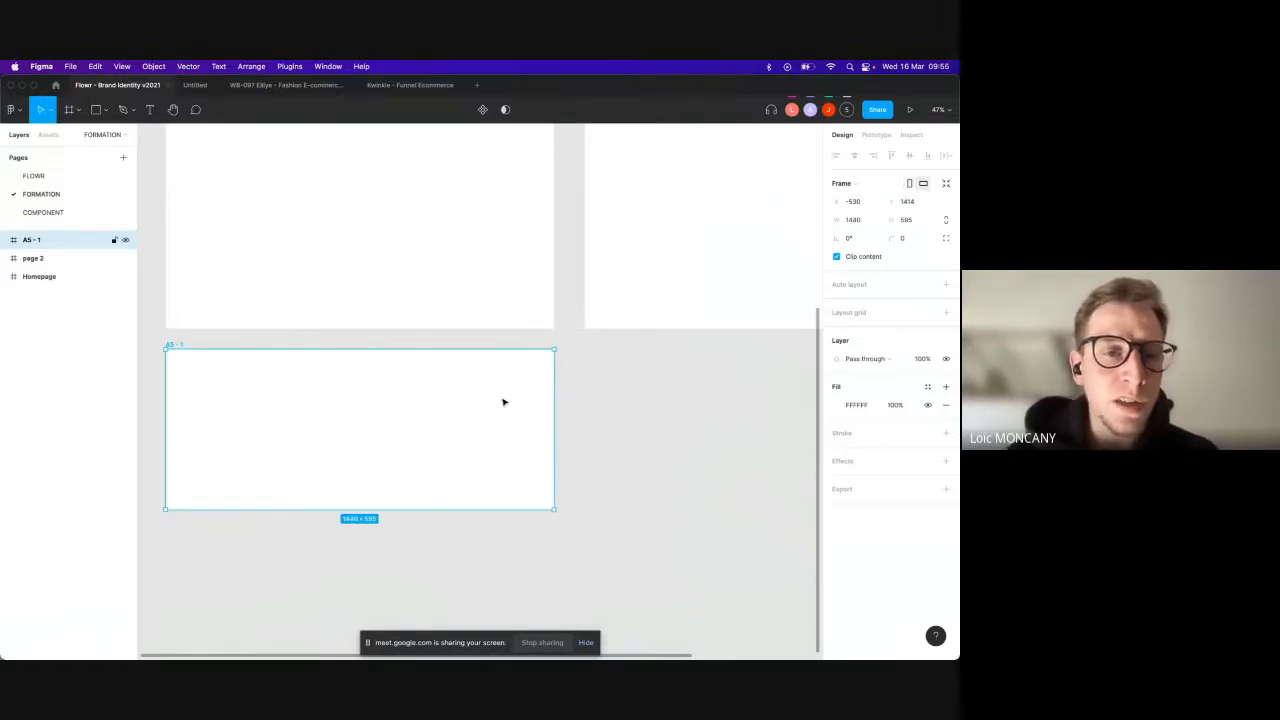
{"action": "left_click_drag", "start_coordinate": [375, 507], "coordinate": [383, 625]}
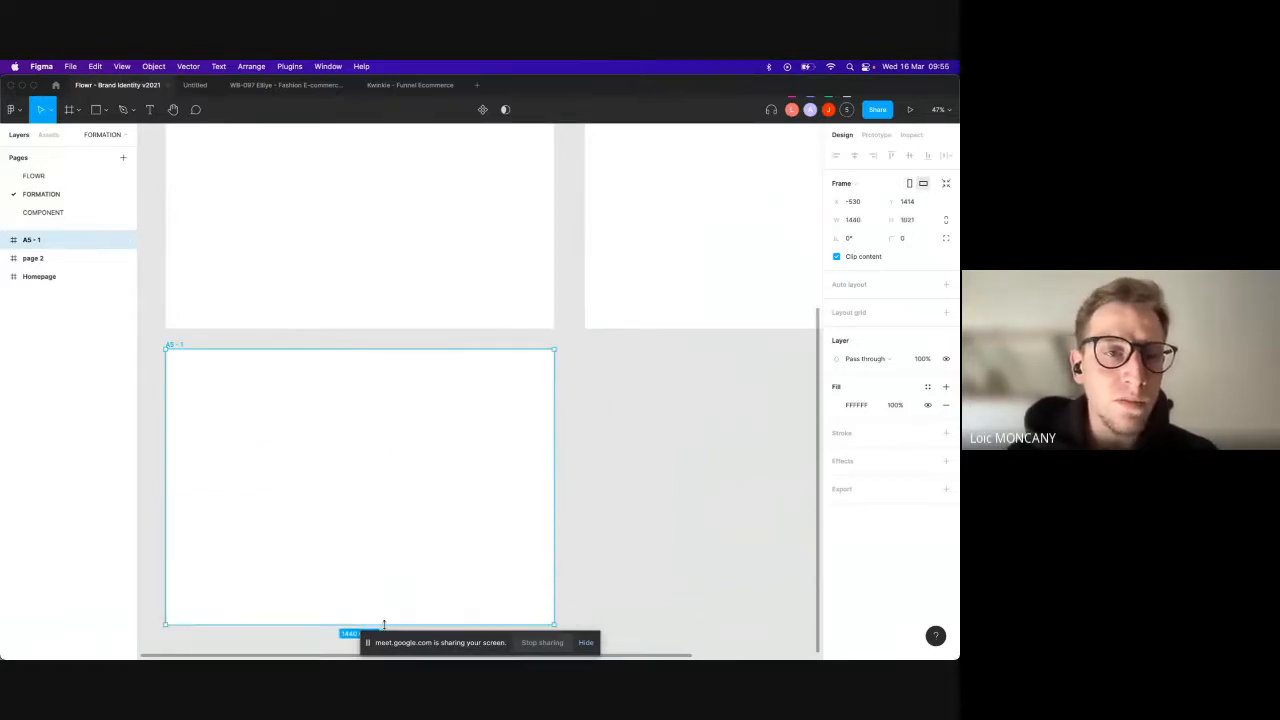
Step: Look over the Homepage hero, reselect the A5 frame and collapse the Homepage frame's layers
{"action": "scroll", "coordinate": [396, 424], "scroll_direction": "up", "scroll_amount": 5}
{"action": "left_click", "coordinate": [391, 416]}
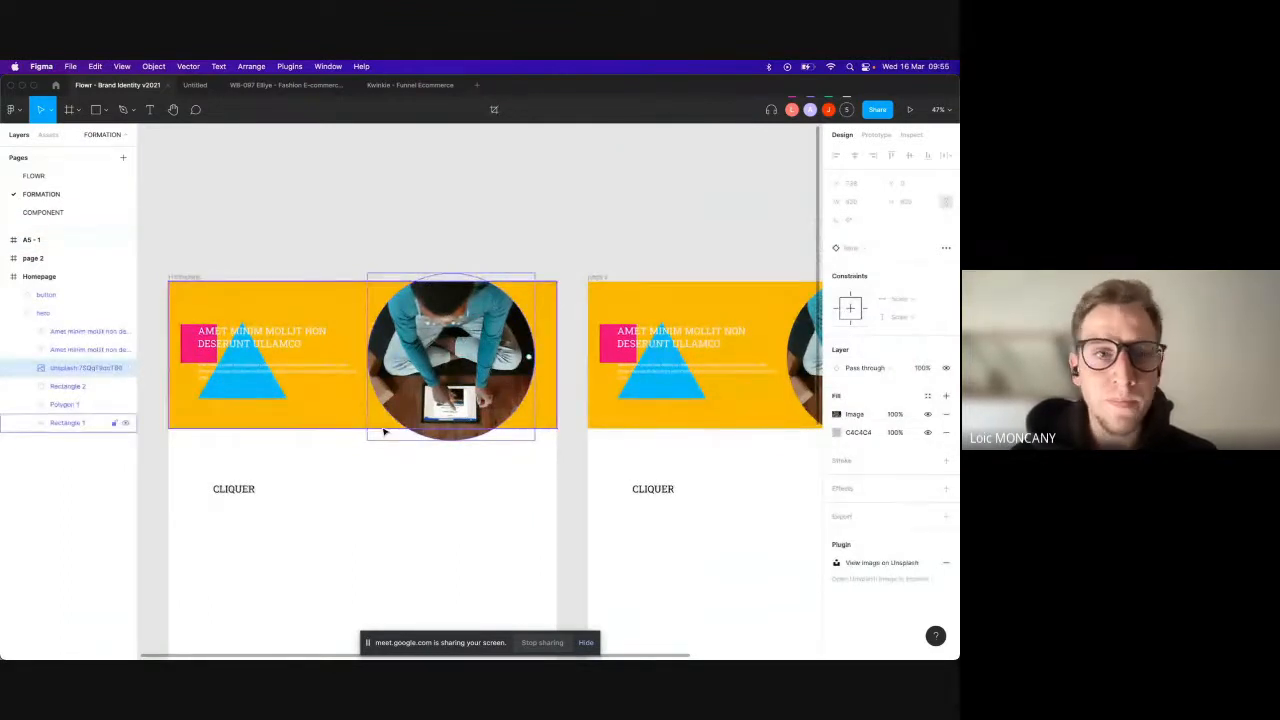
{"action": "scroll", "coordinate": [383, 425], "scroll_direction": "down", "scroll_amount": 10}
{"action": "left_click", "coordinate": [238, 378]}
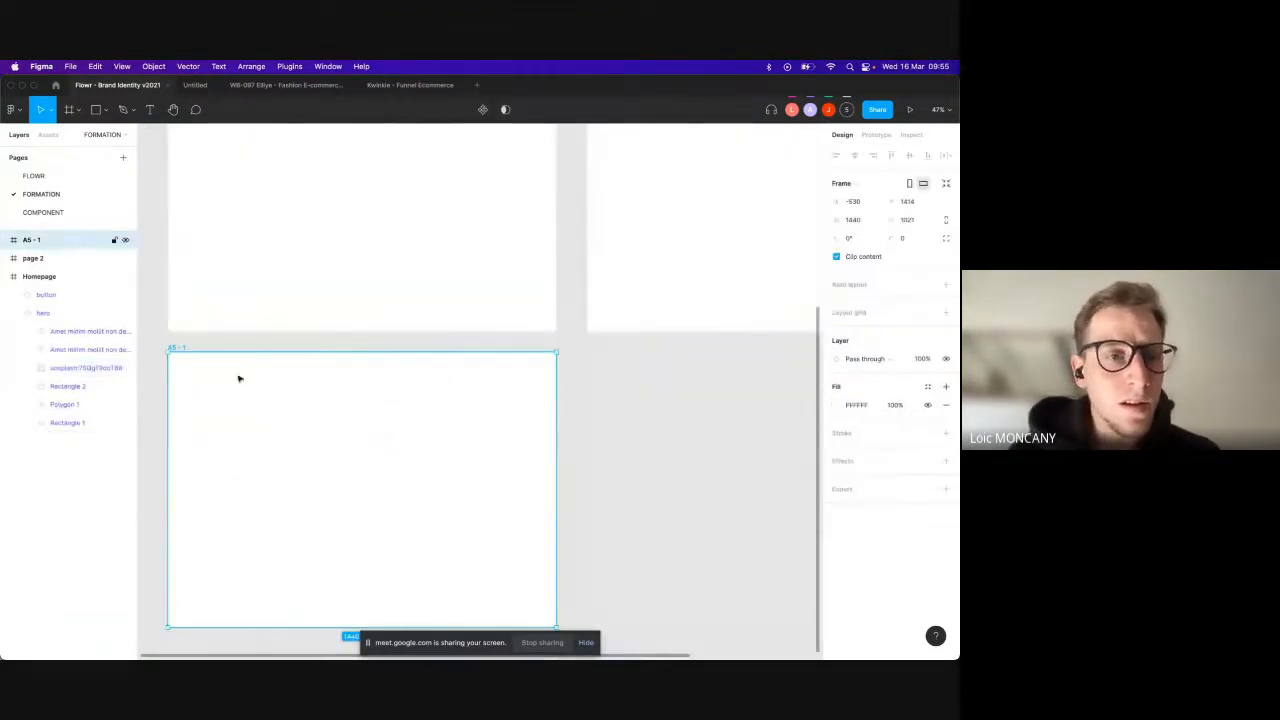
{"action": "left_click", "coordinate": [7, 276]}
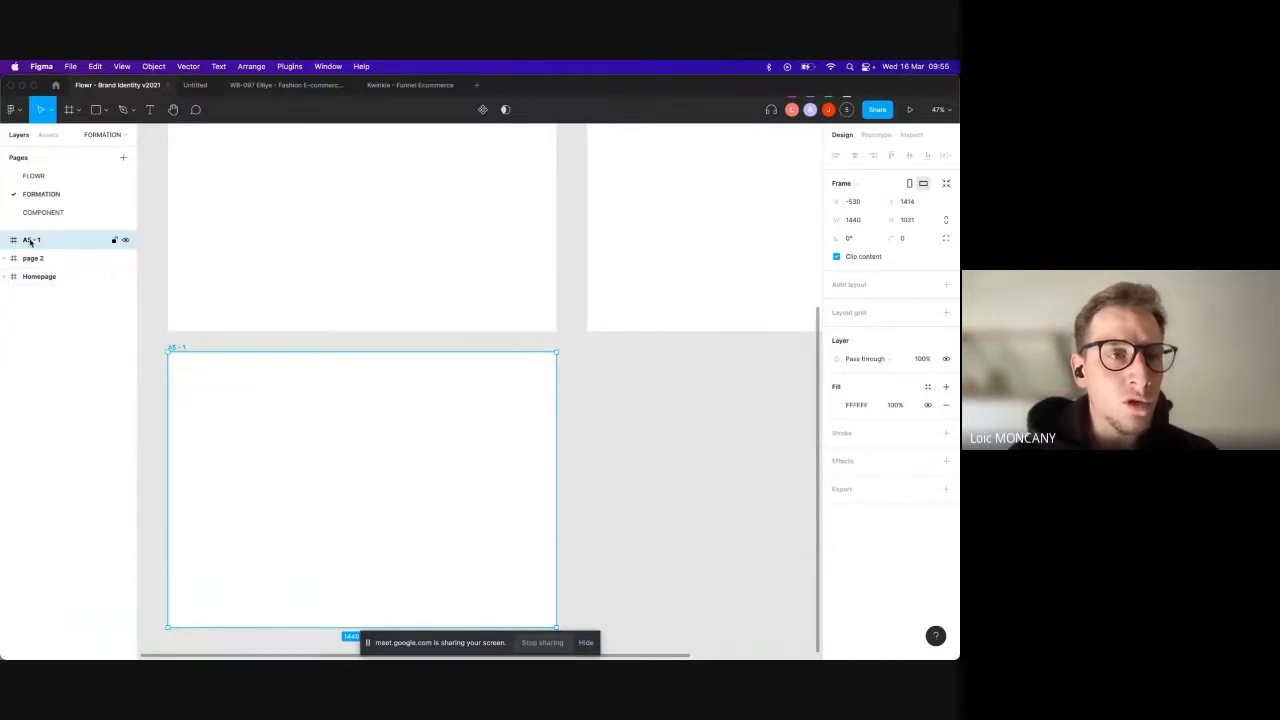
{"action": "scroll", "coordinate": [313, 416], "scroll_direction": "down", "scroll_amount": 2}
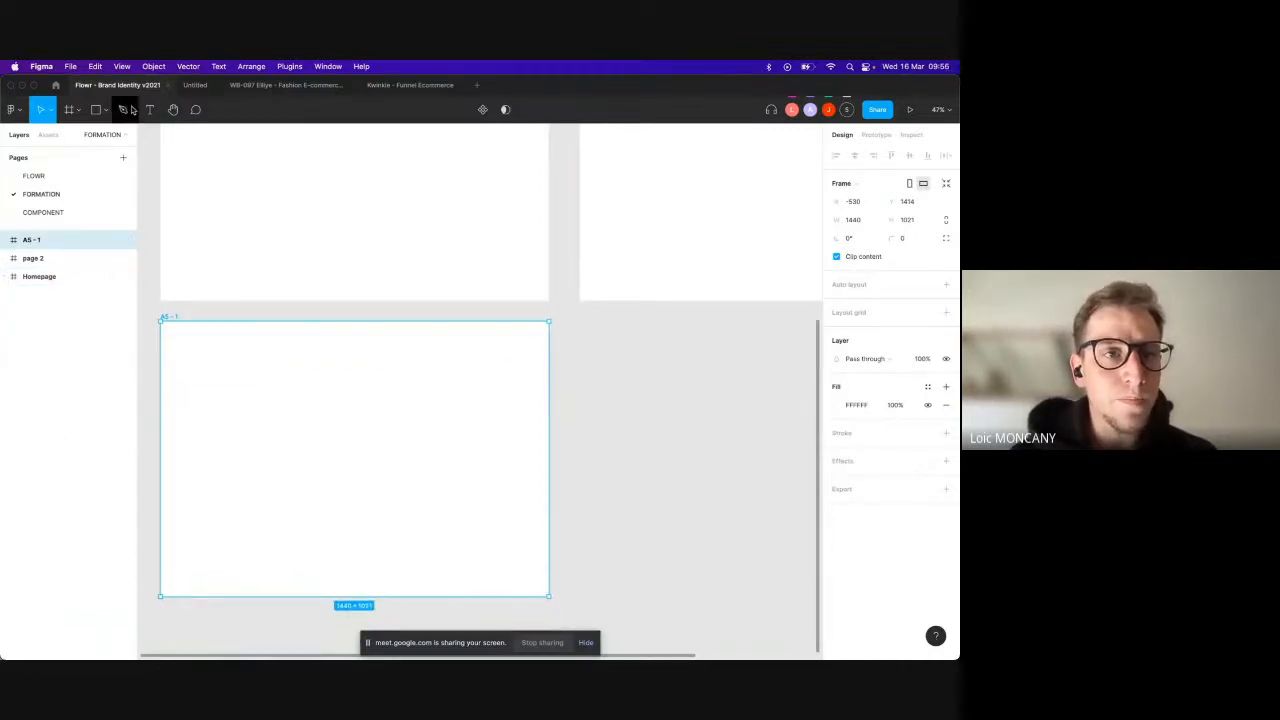
Step: Transfer the hero instance from the Homepage frame into the A5 frame, placing it at X 0, Y -44
{"action": "left_click", "coordinate": [267, 308]}
{"action": "scroll", "coordinate": [269, 300], "scroll_direction": "up", "scroll_amount": 10}
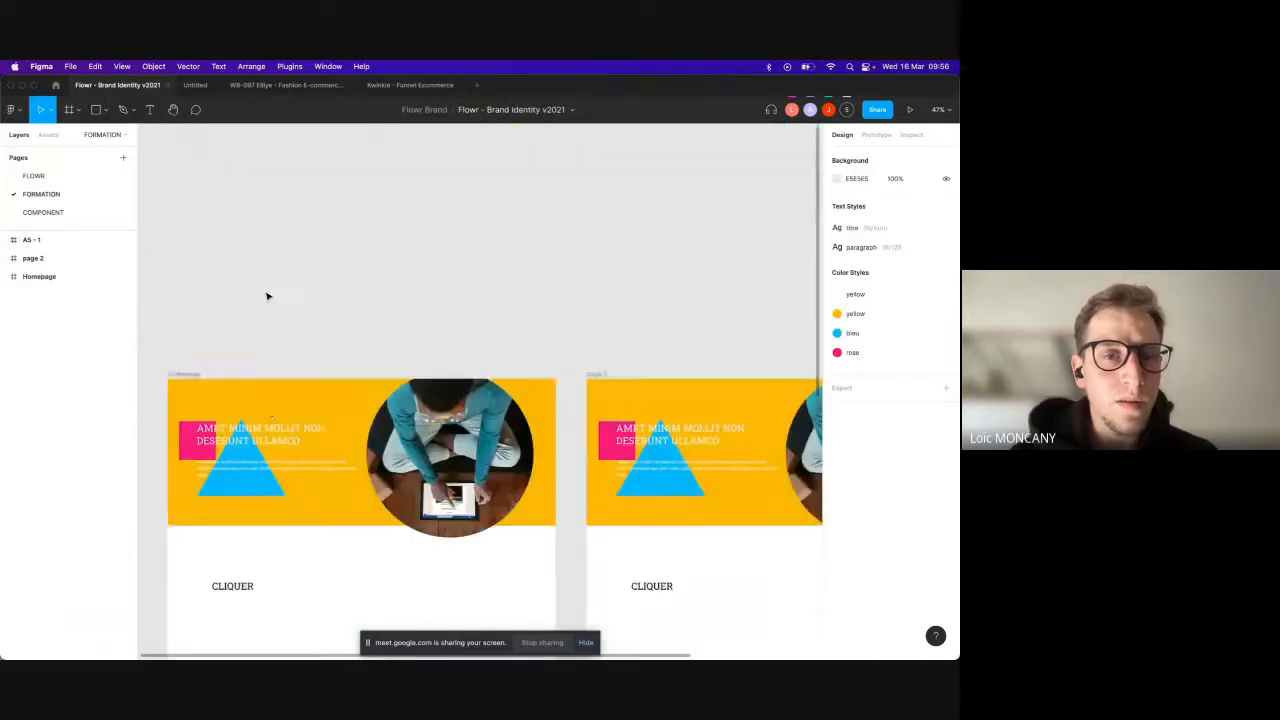
{"action": "left_click", "coordinate": [271, 413]}
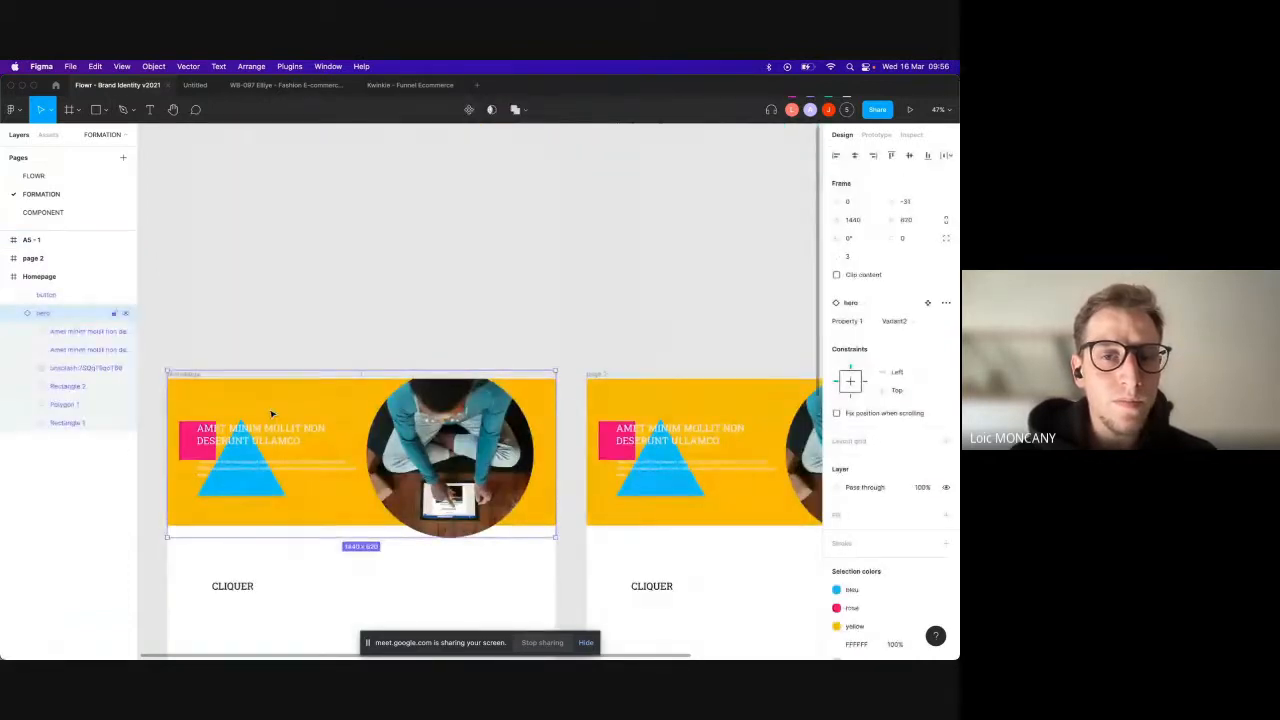
{"action": "key", "text": "Delete"}
{"action": "key", "text": "super+z"}
{"action": "key", "text": "Delete"}
{"action": "scroll", "coordinate": [271, 414], "scroll_direction": "down", "scroll_amount": 5}
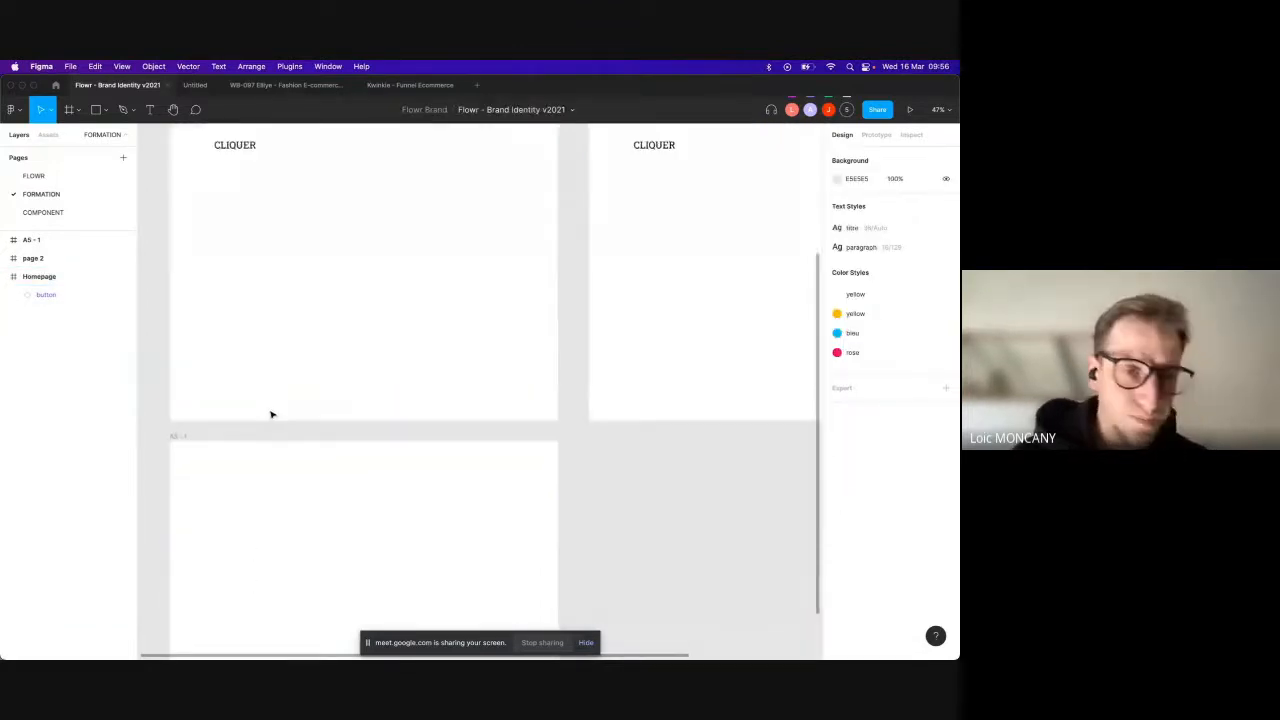
{"action": "left_click", "coordinate": [266, 446]}
{"action": "key", "text": "super+v"}
{"action": "scroll", "coordinate": [386, 505], "scroll_direction": "down", "scroll_amount": 1}
{"action": "mouse_move", "coordinate": [300, 397]}
{"action": "left_mouse_down"}
{"action": "mouse_move", "coordinate": [300, 423]}
{"action": "mouse_move", "coordinate": [296, 394]}
{"action": "left_mouse_up"}
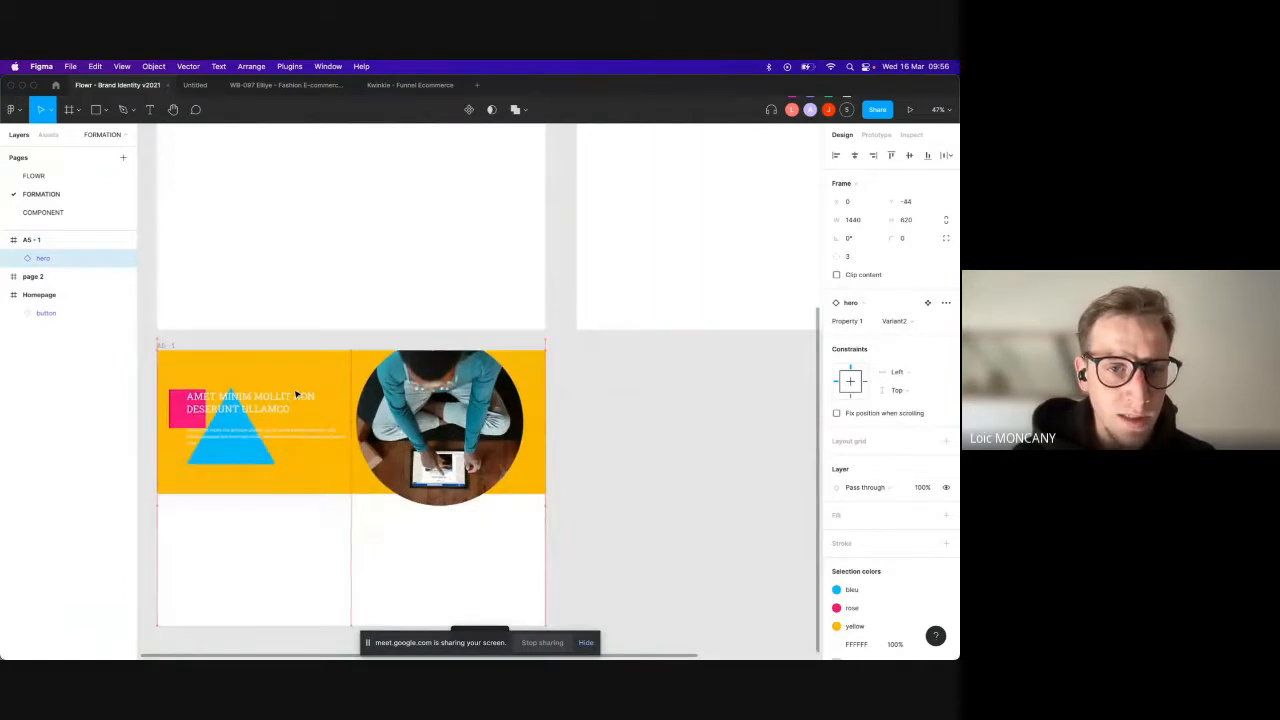
Step: Shorten the A5 frame to 532 high to fit the hero's yellow background and move it to about X -498, Y 1668
{"action": "left_click", "coordinate": [291, 585]}
{"action": "left_click", "coordinate": [296, 584]}
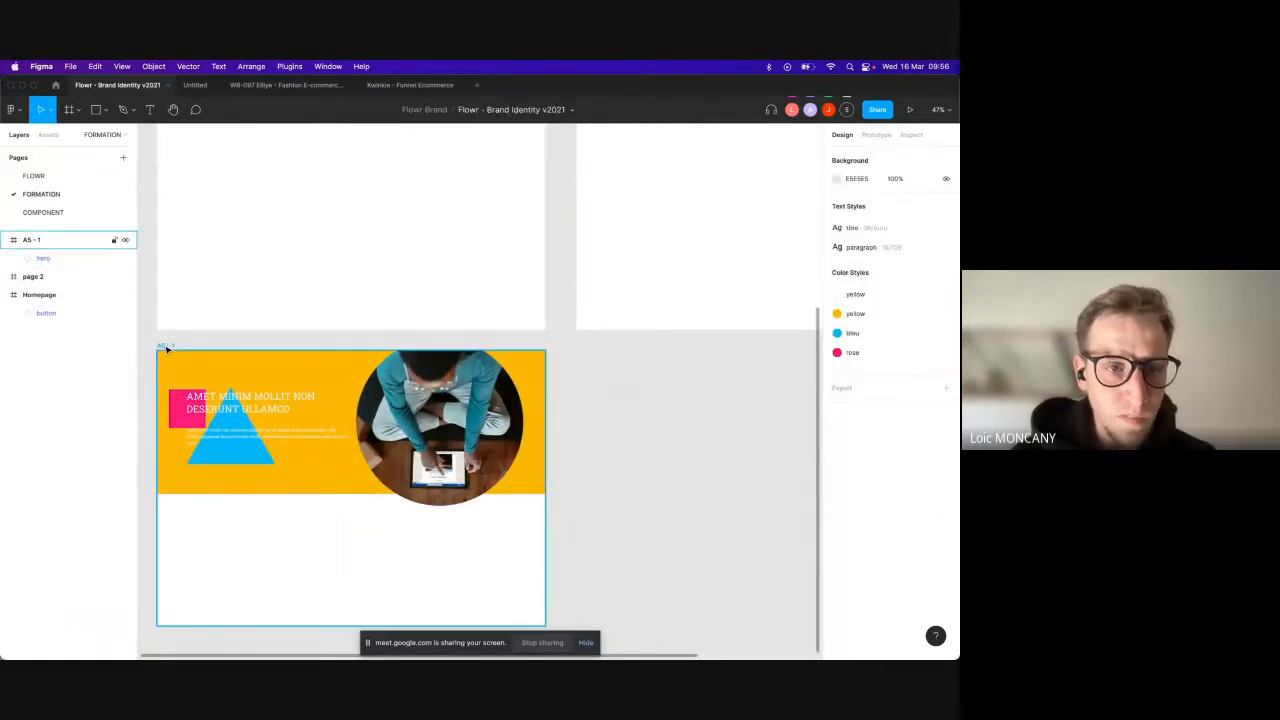
{"action": "left_click_drag", "start_coordinate": [309, 626], "coordinate": [309, 494]}
{"action": "left_click", "coordinate": [356, 539]}
{"action": "left_click_drag", "start_coordinate": [170, 348], "coordinate": [178, 418]}
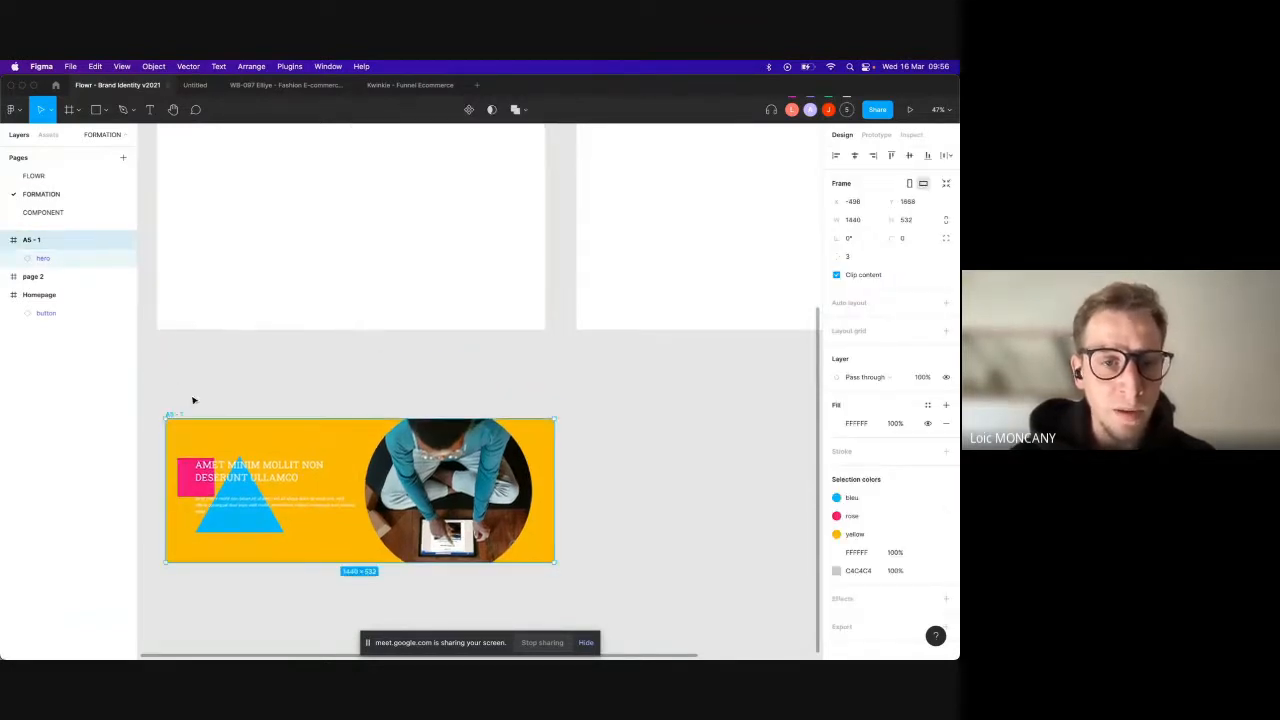
Step: Launch the Vectary 3D Elements plugin on the A5 frame and load the laptop mockup from its library
{"action": "scroll", "coordinate": [211, 383], "scroll_direction": "down", "scroll_amount": 3}
{"action": "scroll", "coordinate": [424, 350], "scroll_direction": "left", "scroll_amount": 3}
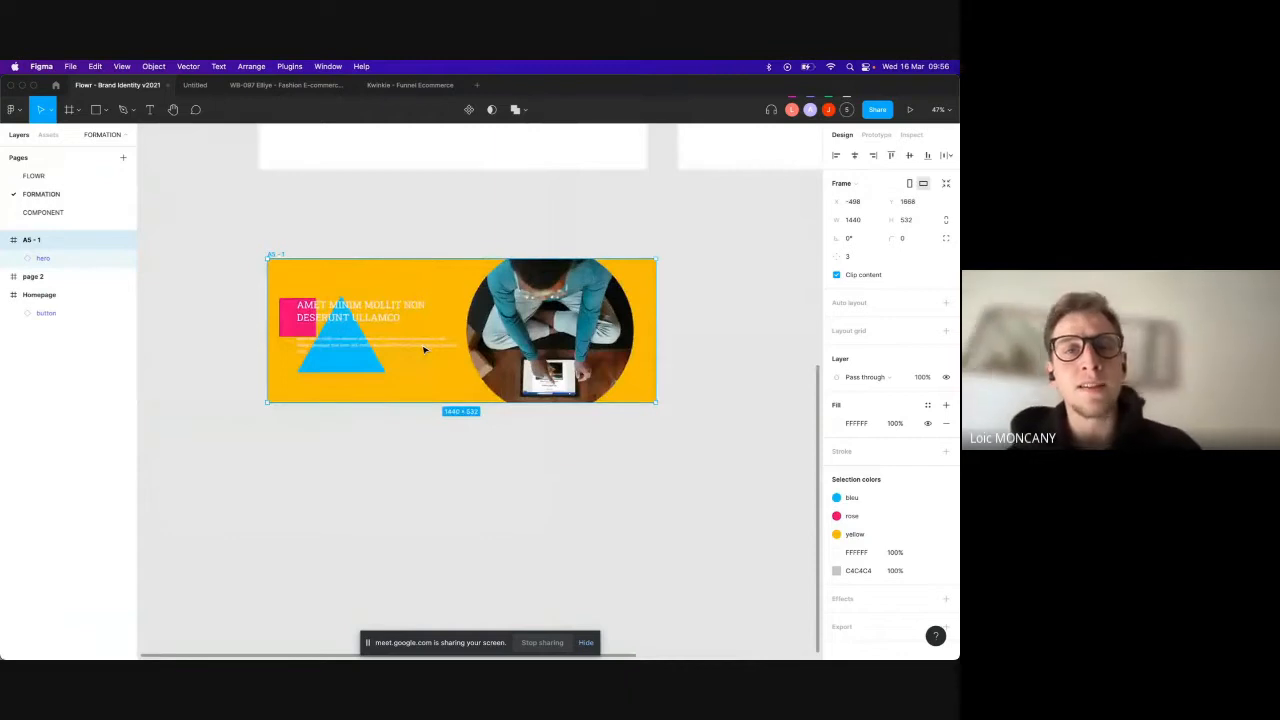
{"action": "right_click", "coordinate": [372, 299]}
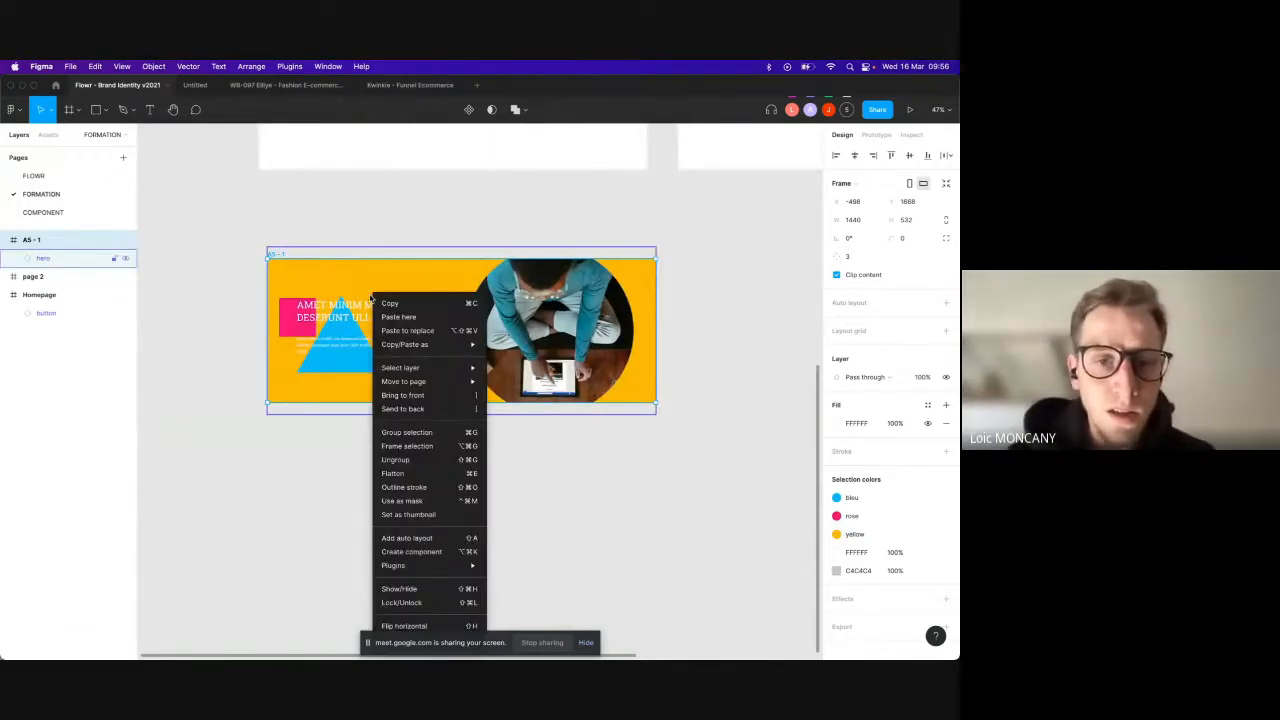
{"action": "mouse_move", "coordinate": [440, 565]}
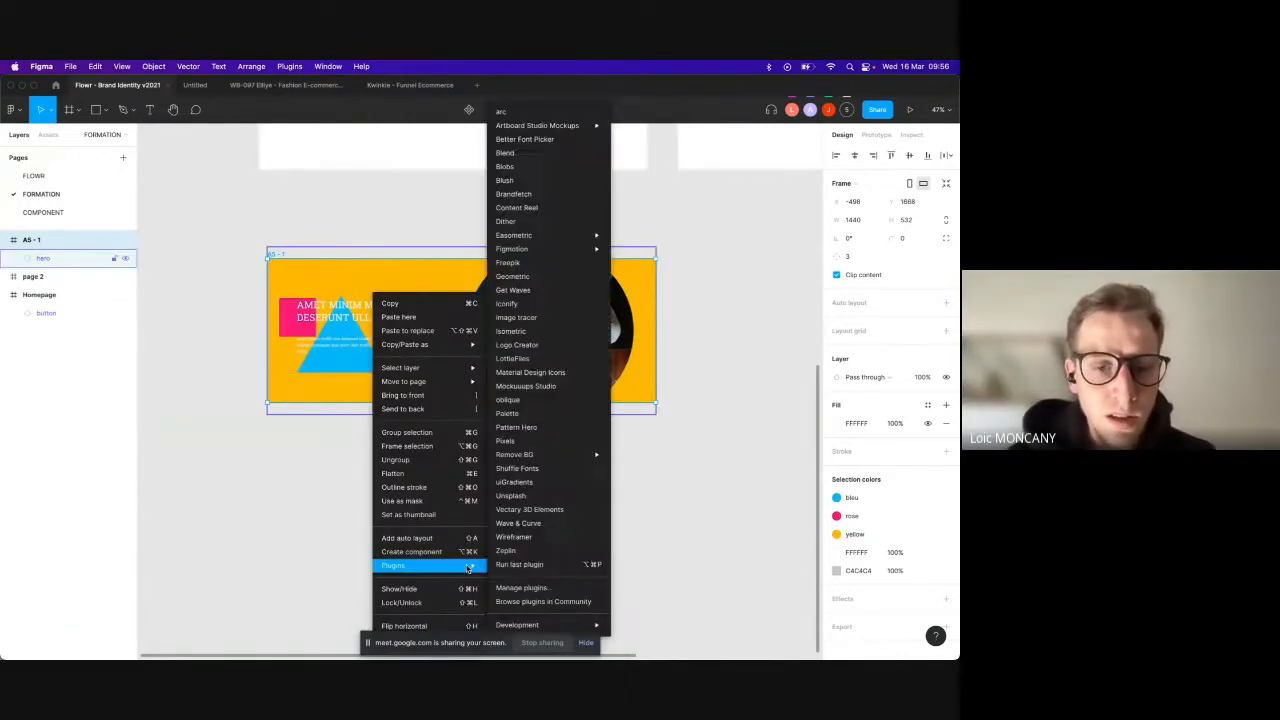
{"action": "left_click", "coordinate": [553, 511]}
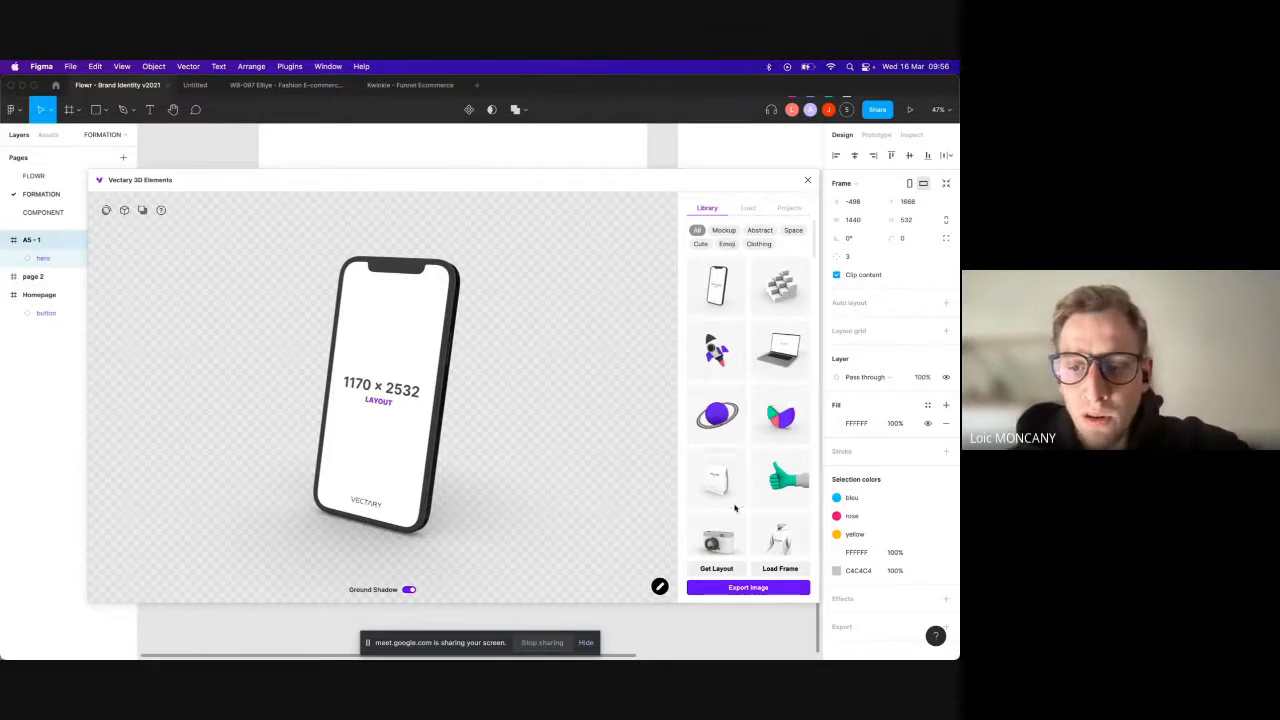
{"action": "scroll", "coordinate": [756, 557], "scroll_direction": "down", "scroll_amount": 2}
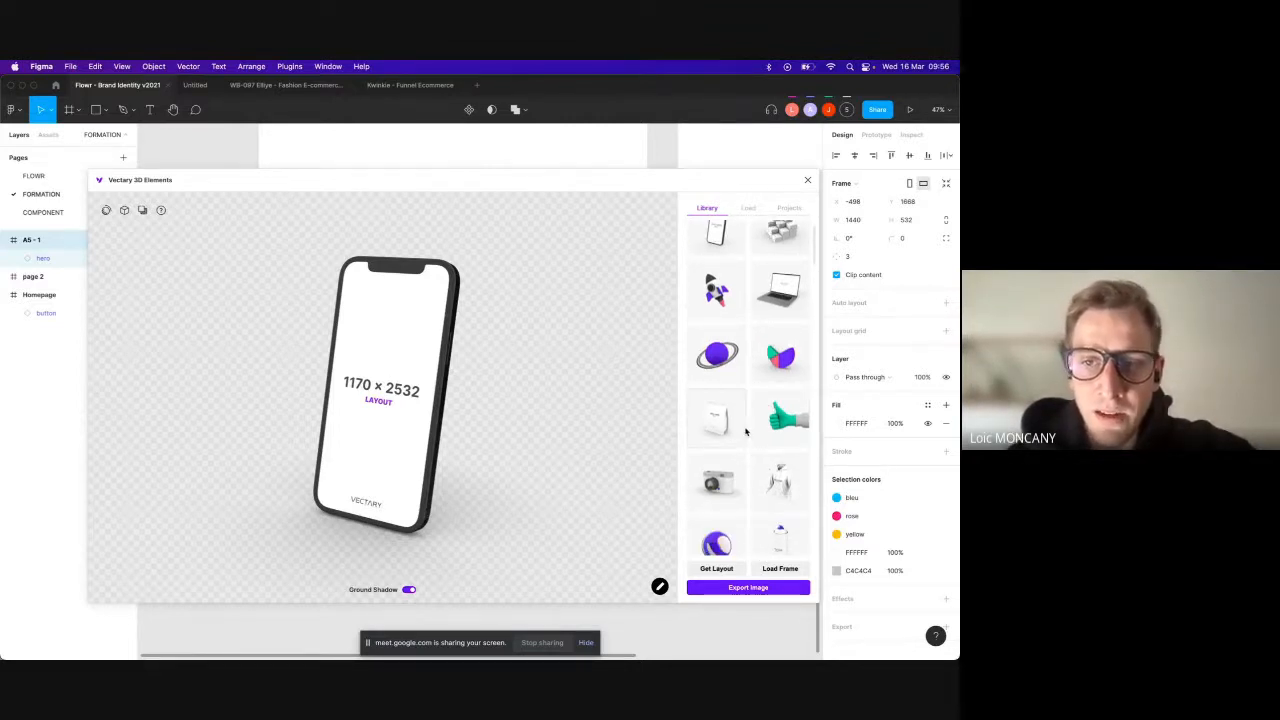
{"action": "scroll", "coordinate": [745, 431], "scroll_direction": "down", "scroll_amount": 1}
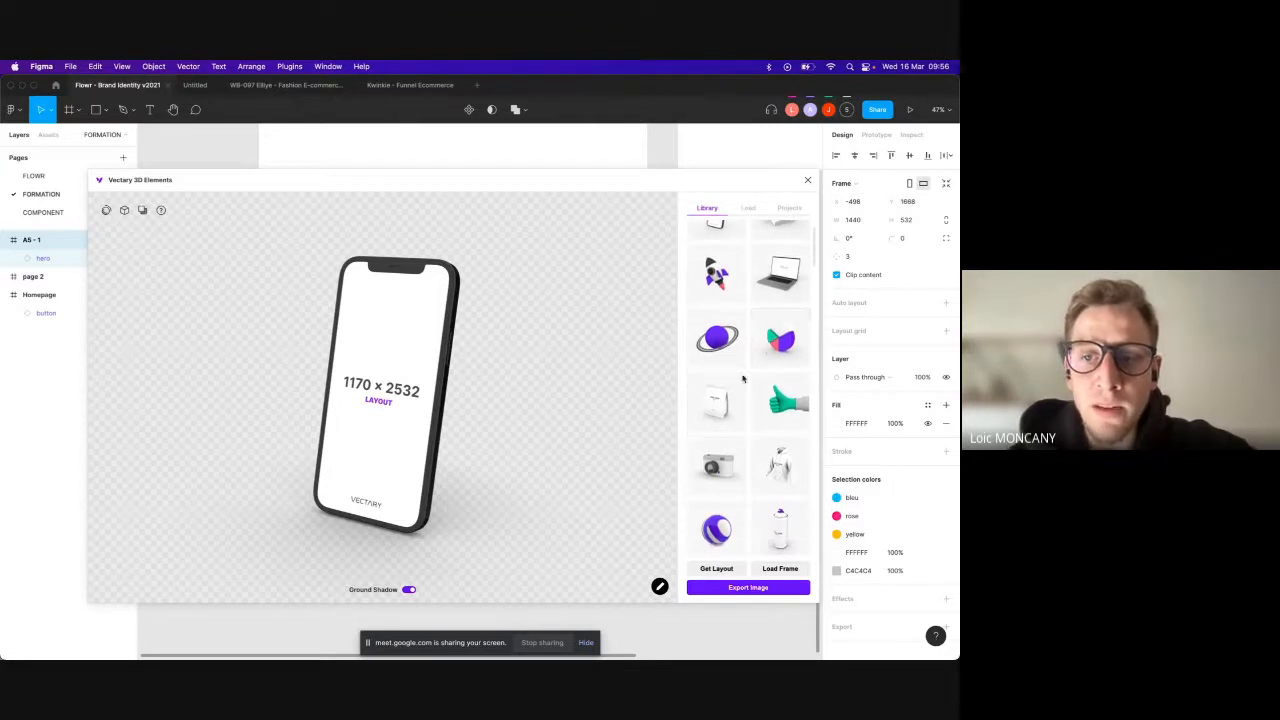
{"action": "left_click", "coordinate": [790, 283]}
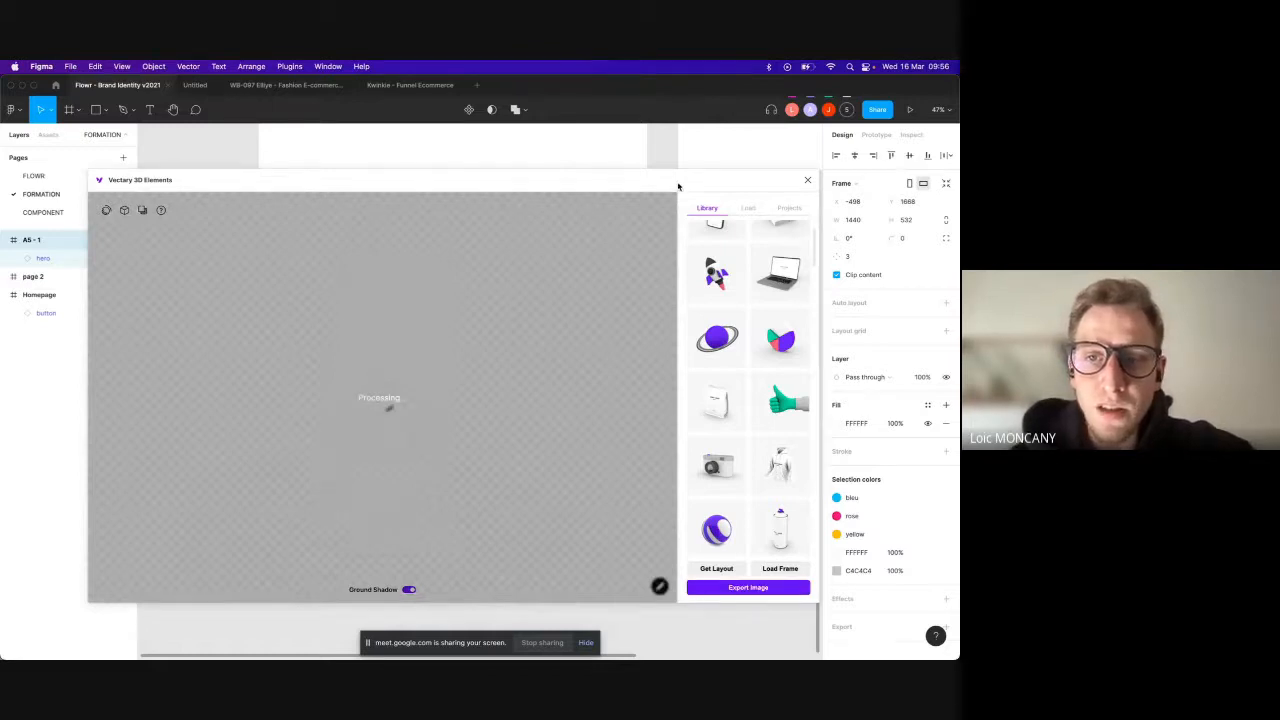
Step: Turn the laptop mockup and load the A5 frame onto its screen
{"action": "left_click_drag", "start_coordinate": [671, 185], "coordinate": [726, 485]}
{"action": "left_click_drag", "start_coordinate": [403, 234], "coordinate": [480, 193]}
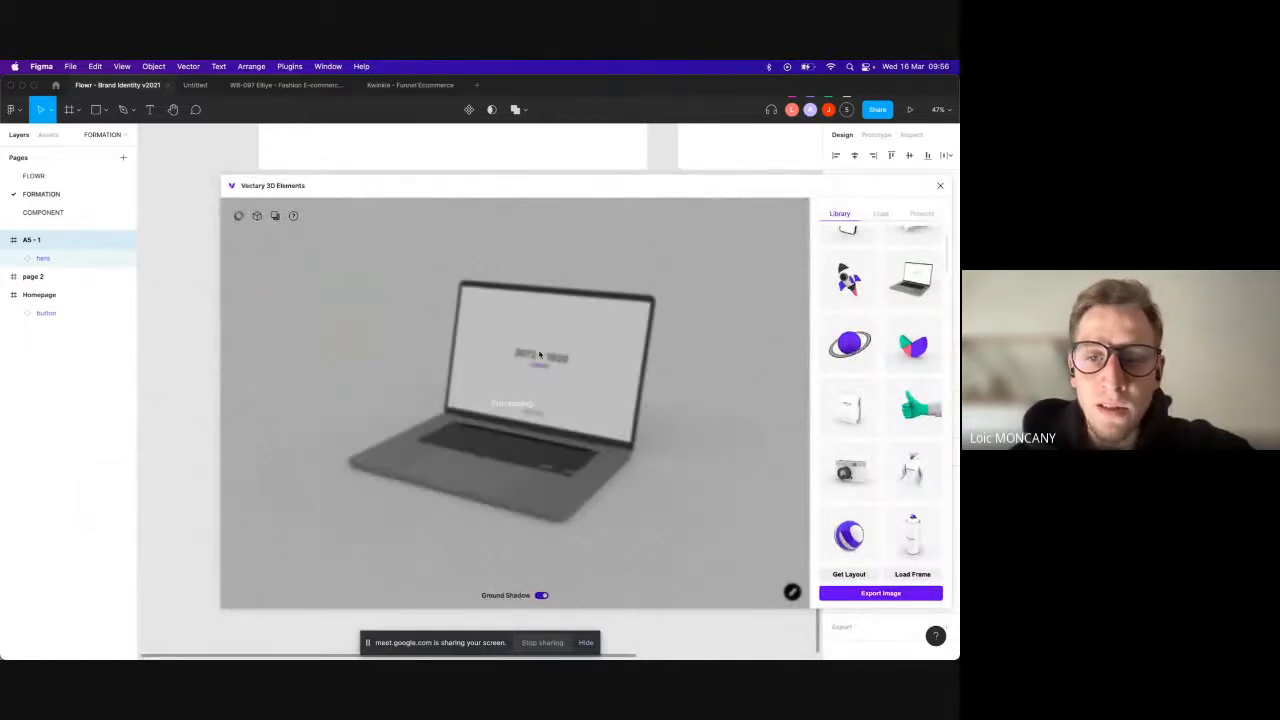
{"action": "left_click", "coordinate": [907, 574]}
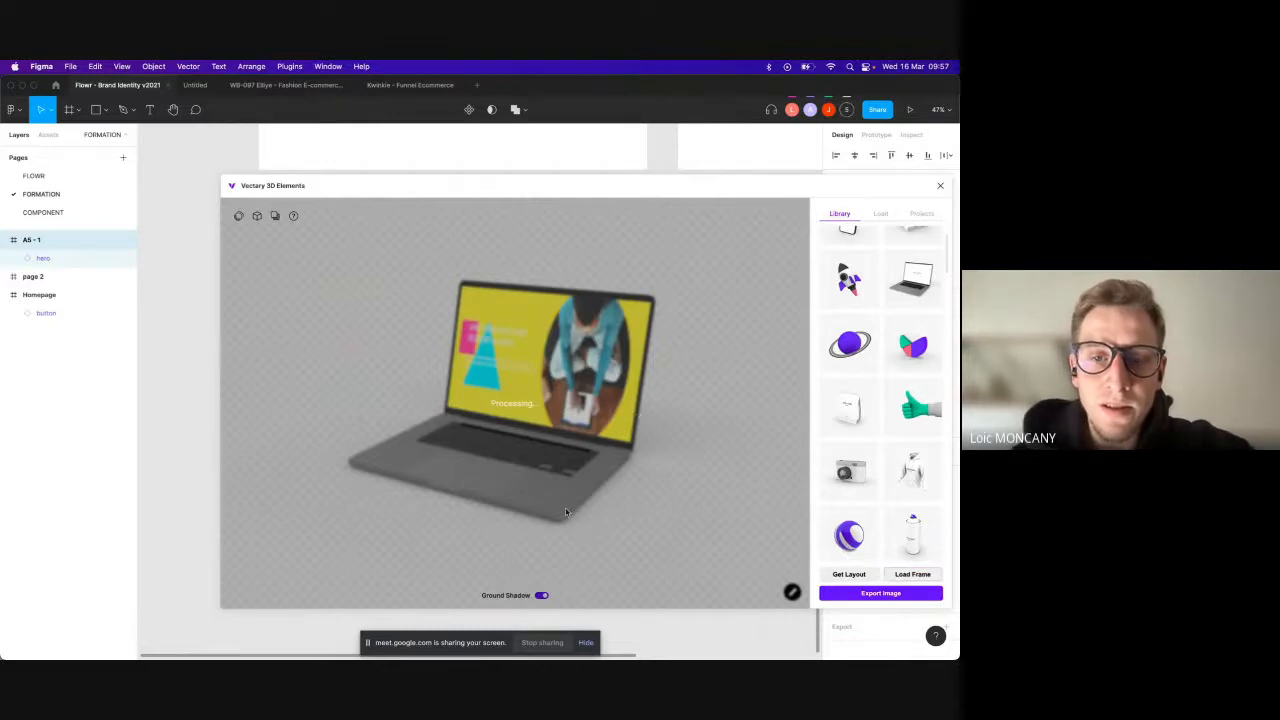
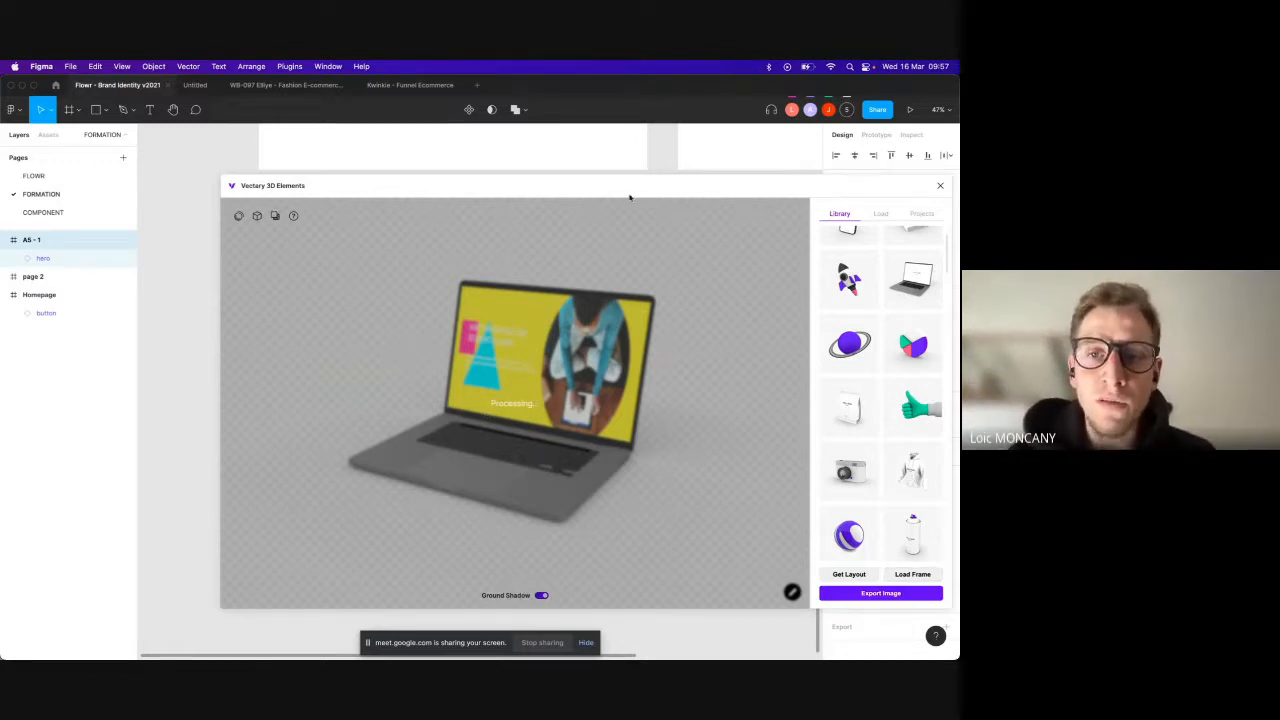
Step: Look through the Vectary library for other device mockups and 3D objects
{"action": "left_click_drag", "start_coordinate": [618, 180], "coordinate": [466, 153]}
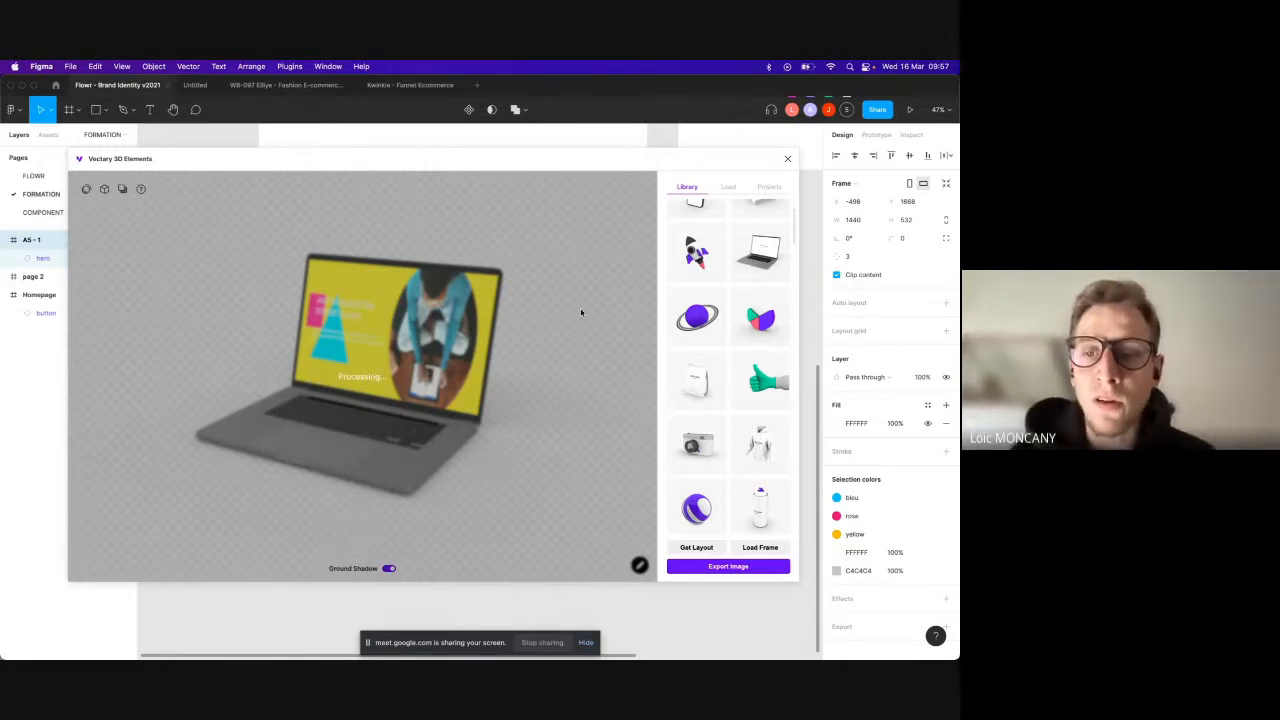
{"action": "scroll", "coordinate": [718, 400], "scroll_direction": "down", "scroll_amount": 8}
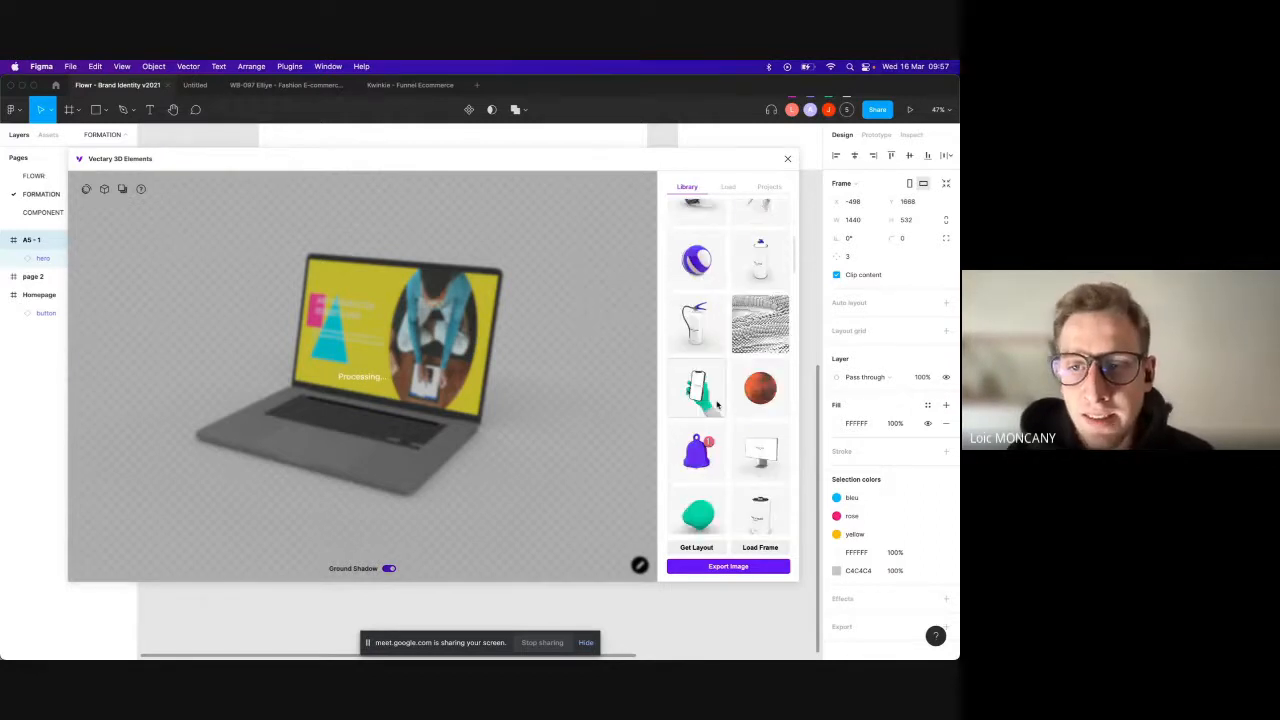
{"action": "scroll", "coordinate": [717, 404], "scroll_direction": "down", "scroll_amount": 4}
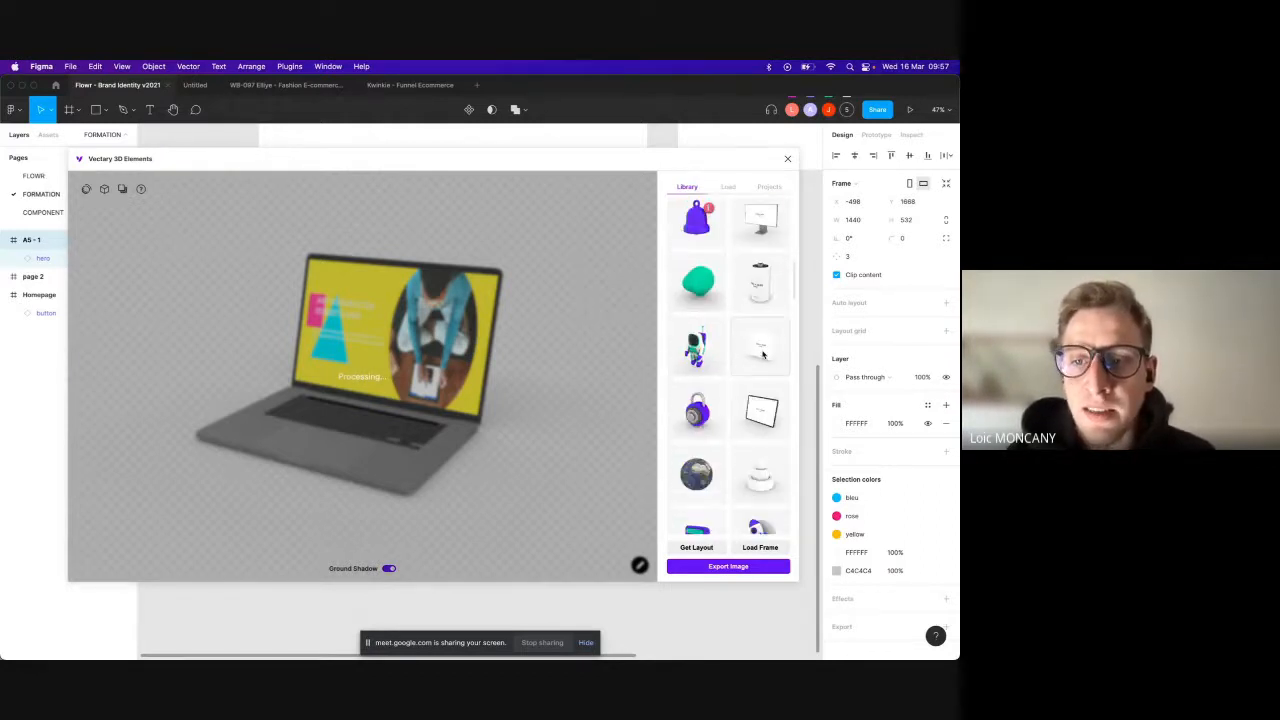
{"action": "scroll", "coordinate": [748, 435], "scroll_direction": "down", "scroll_amount": 1}
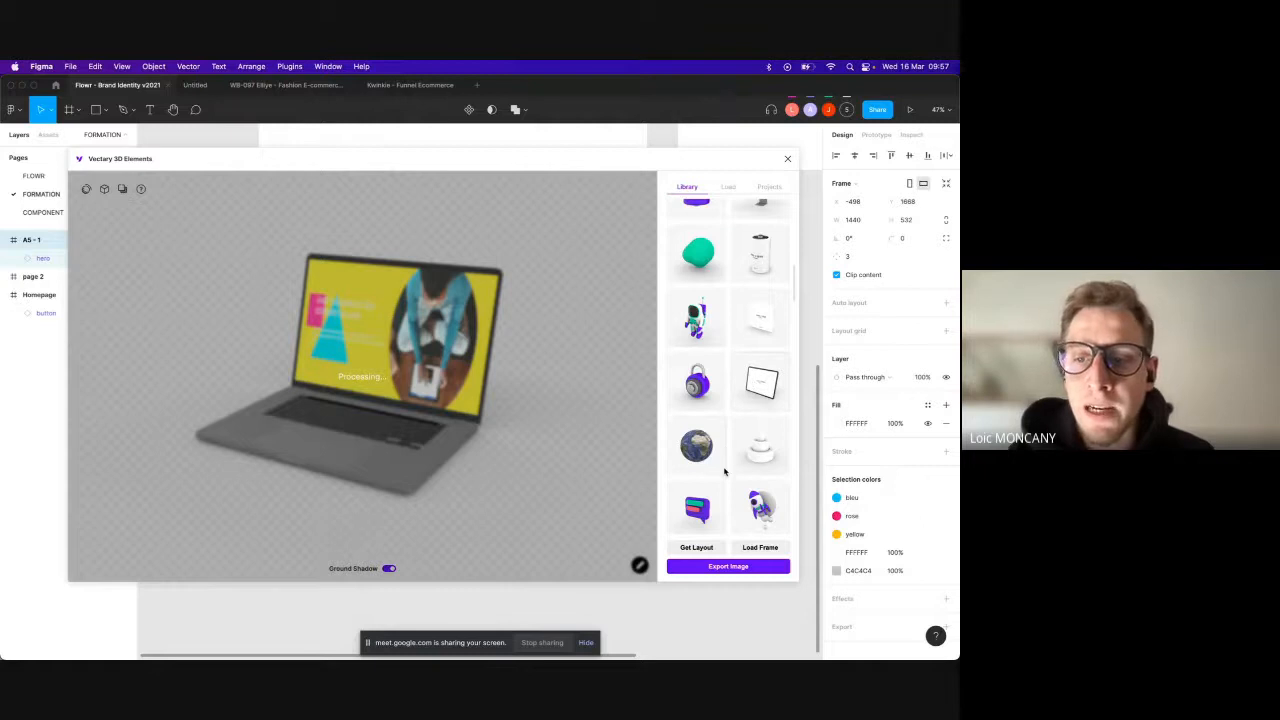
{"action": "scroll", "coordinate": [725, 471], "scroll_direction": "up", "scroll_amount": 5}
{"action": "scroll", "coordinate": [725, 471], "scroll_direction": "up", "scroll_amount": 1}
{"action": "scroll", "coordinate": [765, 468], "scroll_direction": "up", "scroll_amount": 1}
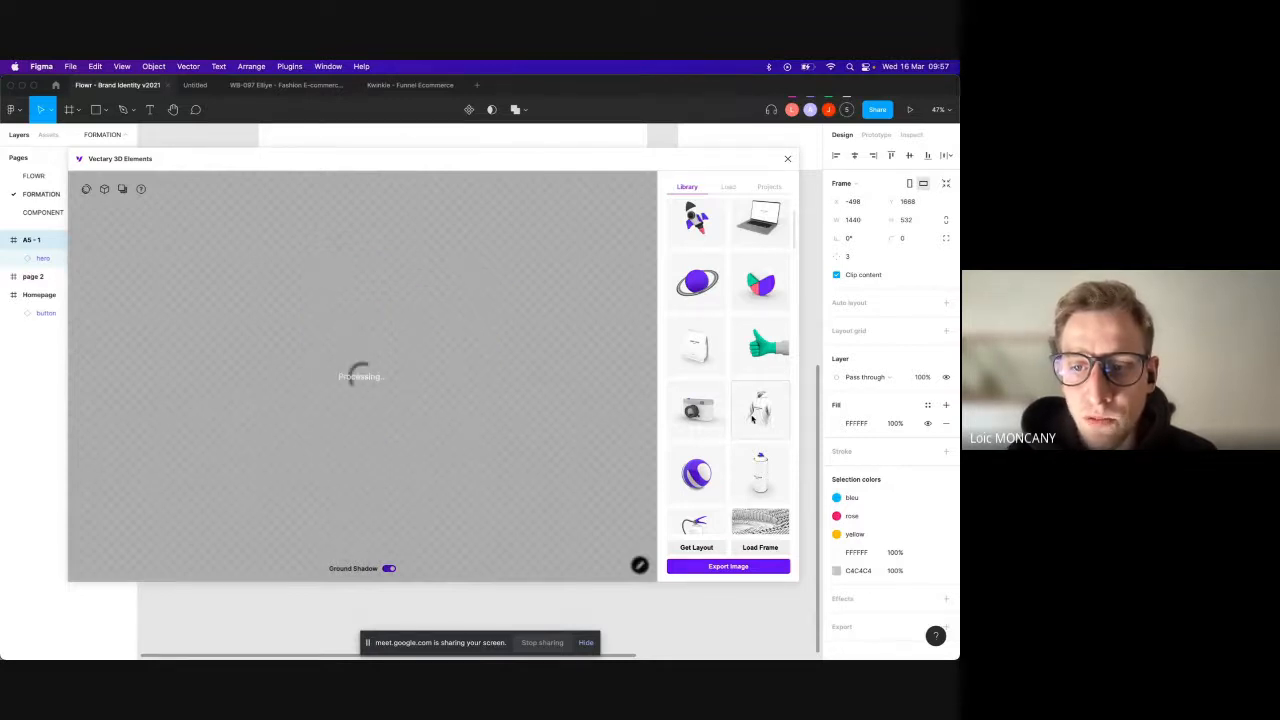
{"action": "scroll", "coordinate": [752, 418], "scroll_direction": "up", "scroll_amount": 5}
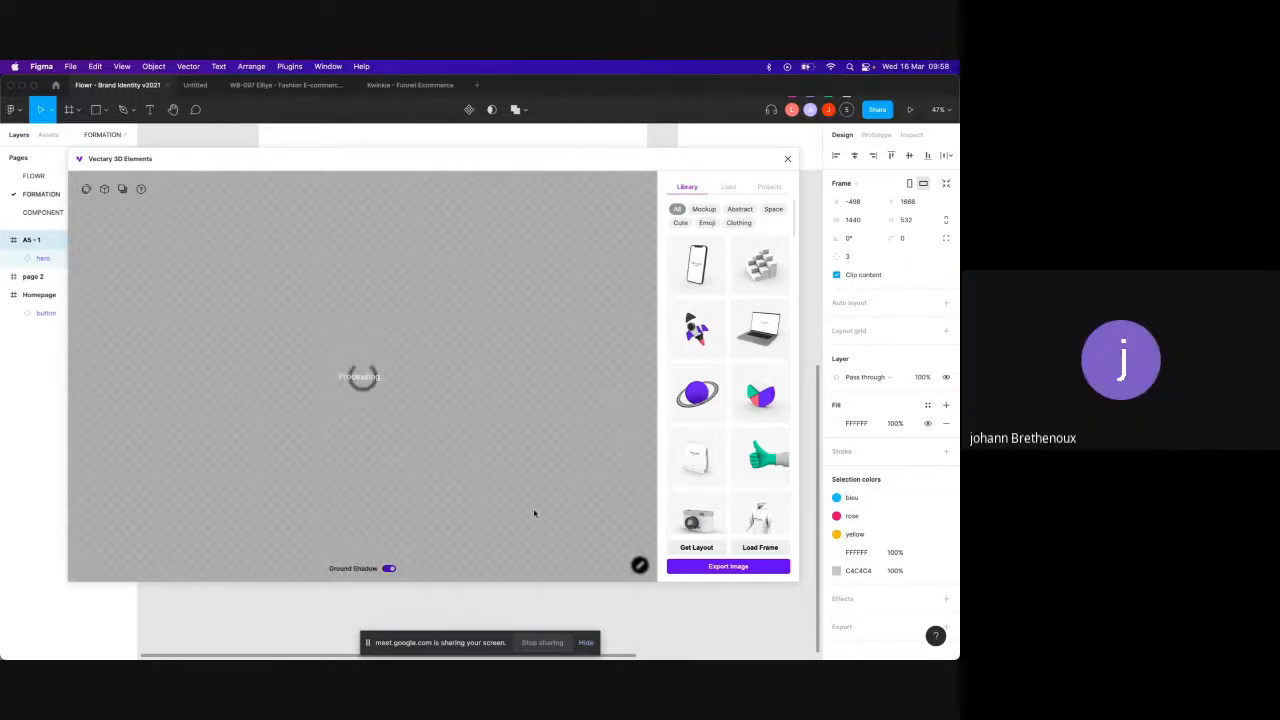
Step: Rotate the laptop mockup, load the A5 frame onto its screen and export the render as an image
{"action": "left_click_drag", "start_coordinate": [491, 434], "coordinate": [549, 426]}
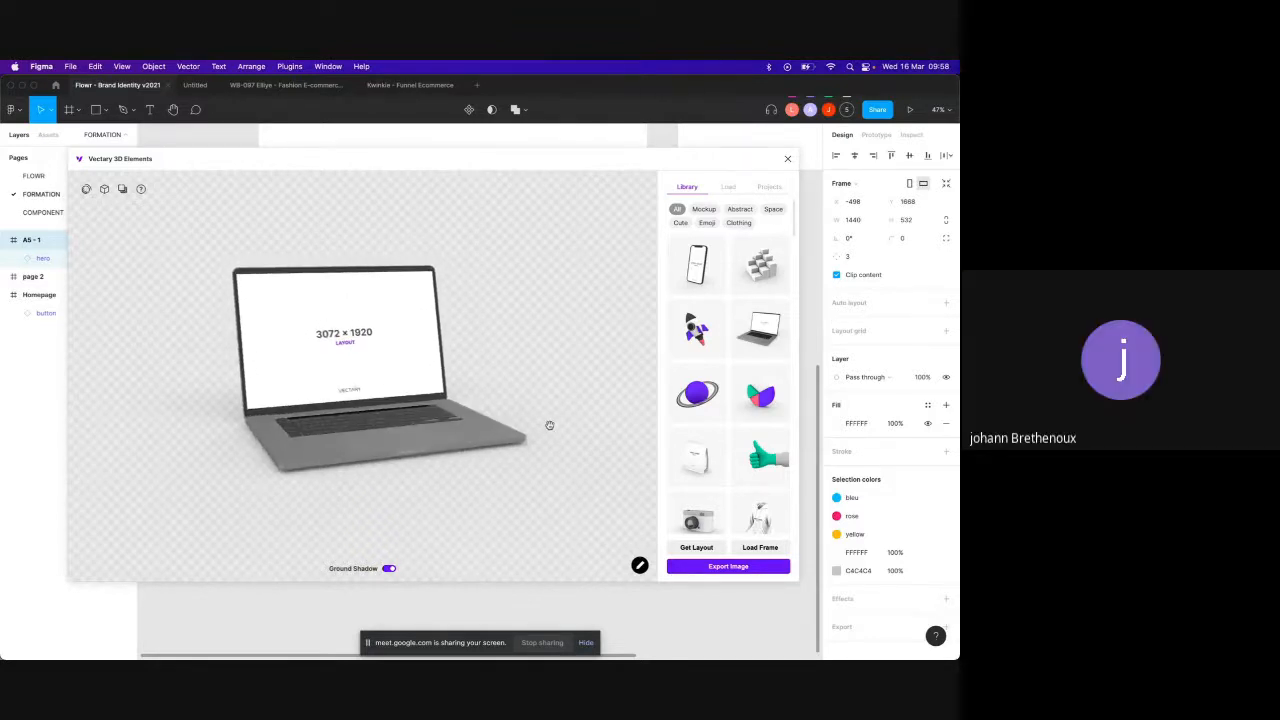
{"action": "mouse_move", "coordinate": [404, 357]}
{"action": "left_mouse_down"}
{"action": "mouse_move", "coordinate": [464, 362]}
{"action": "mouse_move", "coordinate": [420, 340]}
{"action": "mouse_move", "coordinate": [460, 280]}
{"action": "mouse_move", "coordinate": [481, 340]}
{"action": "mouse_move", "coordinate": [480, 428]}
{"action": "mouse_move", "coordinate": [482, 345]}
{"action": "mouse_move", "coordinate": [527, 329]}
{"action": "mouse_move", "coordinate": [335, 338]}
{"action": "mouse_move", "coordinate": [420, 345]}
{"action": "left_mouse_up"}
{"action": "left_click", "coordinate": [758, 547]}
{"action": "left_click", "coordinate": [710, 567]}
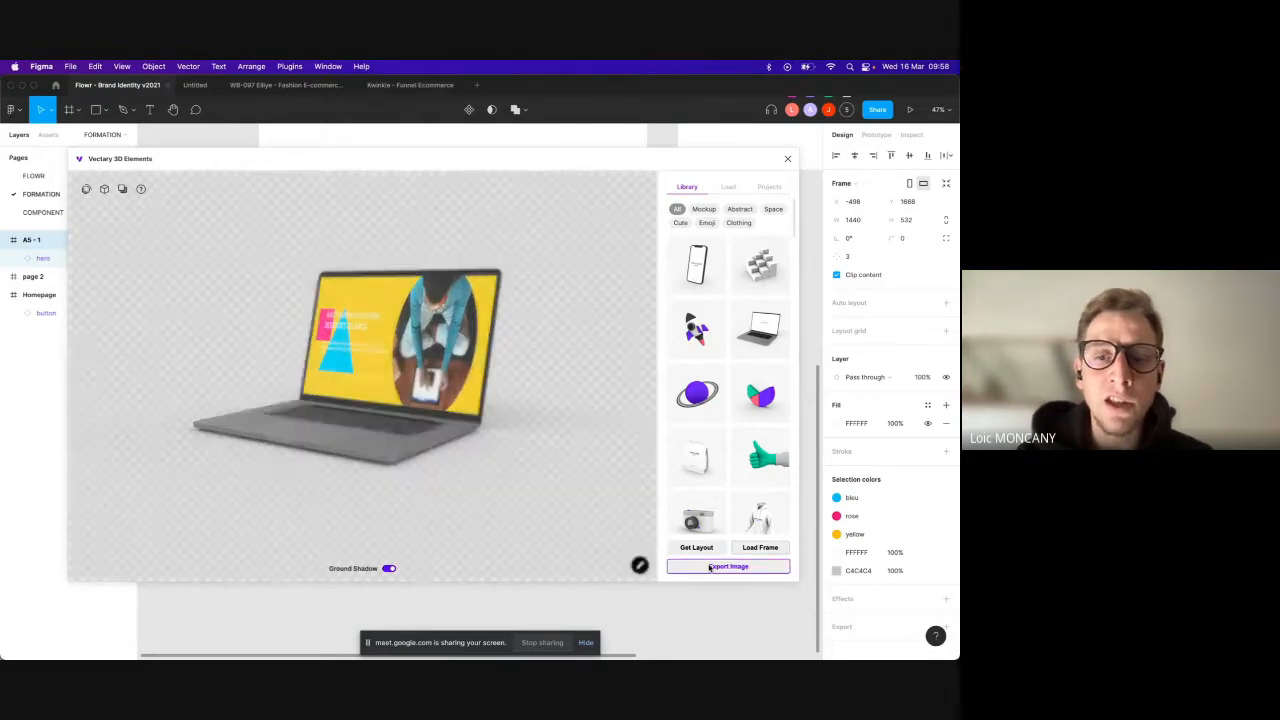
Step: Move the exported laptop image over the A5 frame, to about X -1174, Y -880 inside it
{"action": "scroll", "coordinate": [607, 485], "scroll_direction": "down", "scroll_amount": 2}
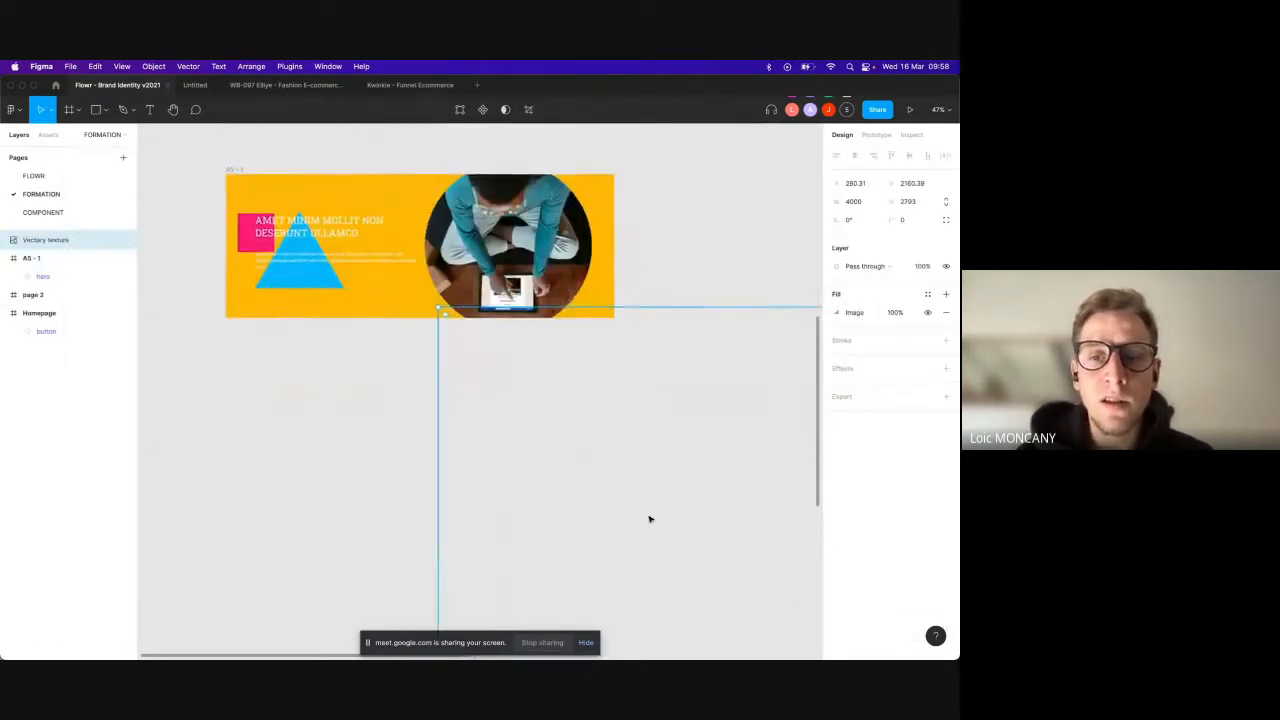
{"action": "scroll", "coordinate": [650, 518], "scroll_direction": "down", "scroll_amount": 5}
{"action": "scroll", "coordinate": [650, 518], "scroll_direction": "right", "scroll_amount": 4}
{"action": "scroll", "coordinate": [523, 443], "scroll_direction": "down", "scroll_amount": 2}
{"action": "scroll", "coordinate": [523, 443], "scroll_direction": "right", "scroll_amount": 3}
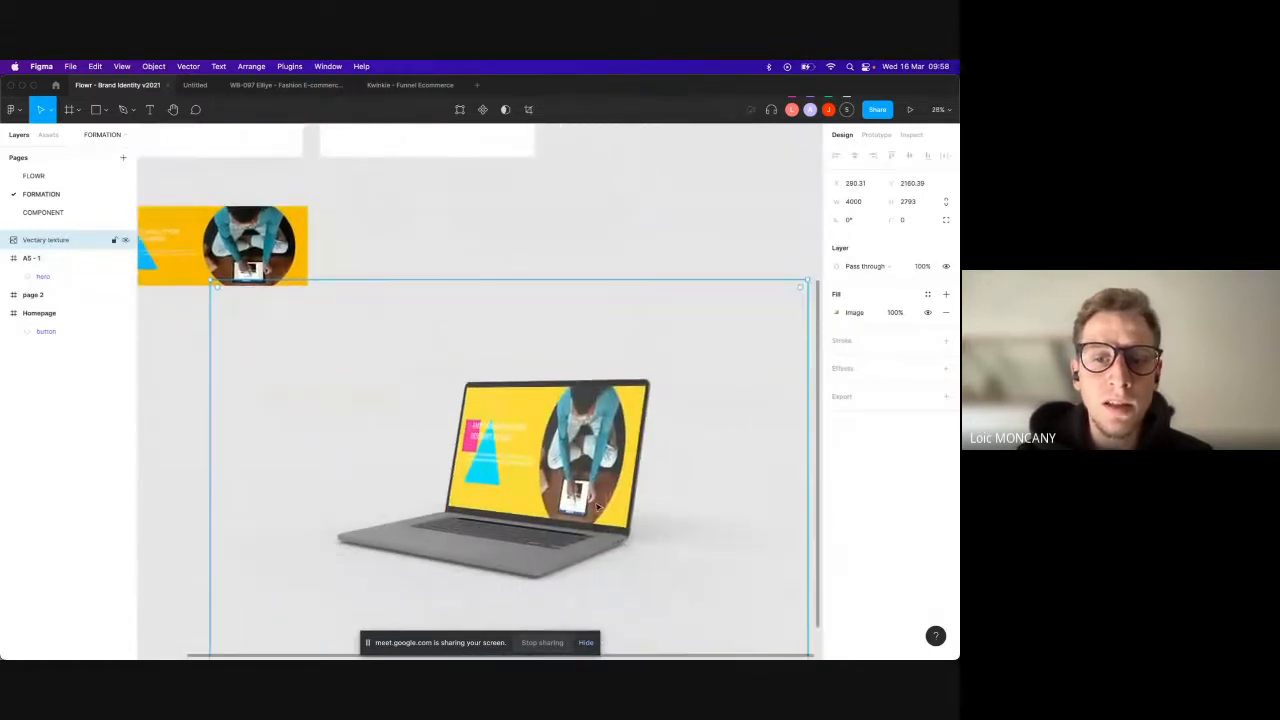
{"action": "left_click_drag", "start_coordinate": [587, 495], "coordinate": [463, 359]}
{"action": "scroll", "coordinate": [463, 359], "scroll_direction": "up", "scroll_amount": 2}
{"action": "scroll", "coordinate": [463, 359], "scroll_direction": "left", "scroll_amount": 1}
{"action": "left_click_drag", "start_coordinate": [372, 331], "coordinate": [343, 328]}
Step: Switch to the Google Meet call in Chrome, mute the unmuted participant's microphone for everyone, and return to Figma
{"action": "key", "text": "super+Tab"}
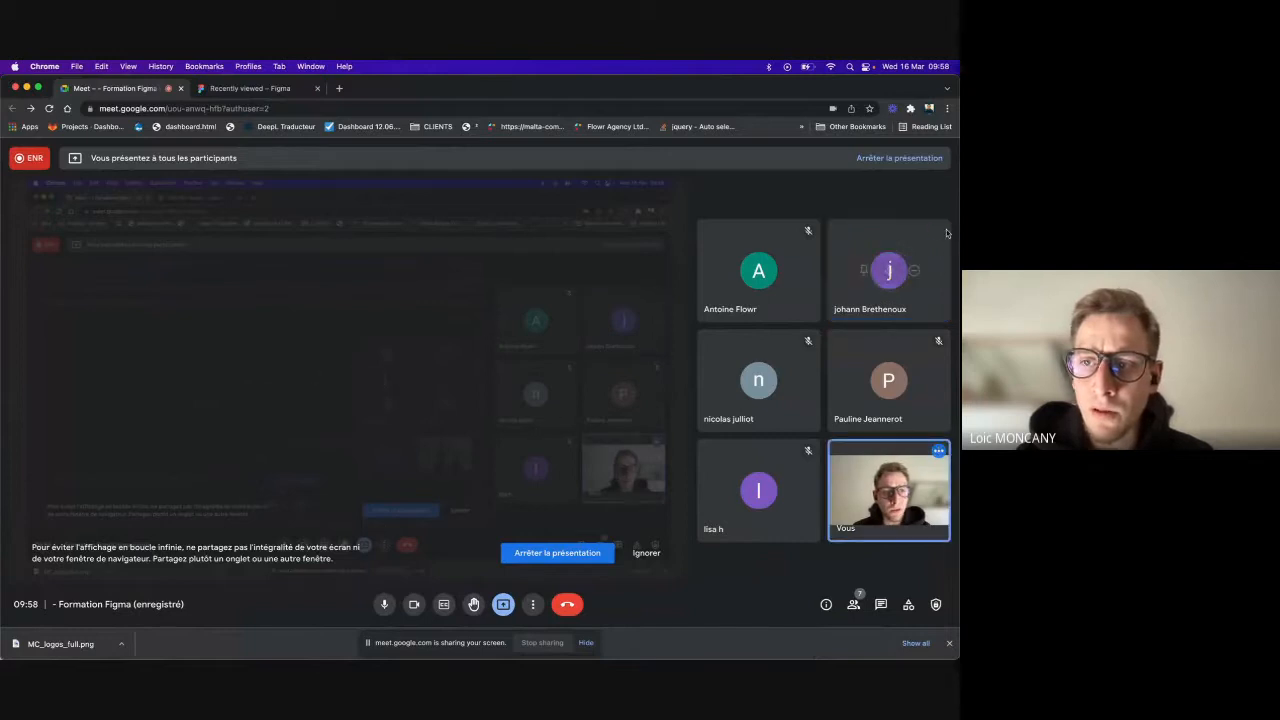
{"action": "left_click", "coordinate": [888, 270]}
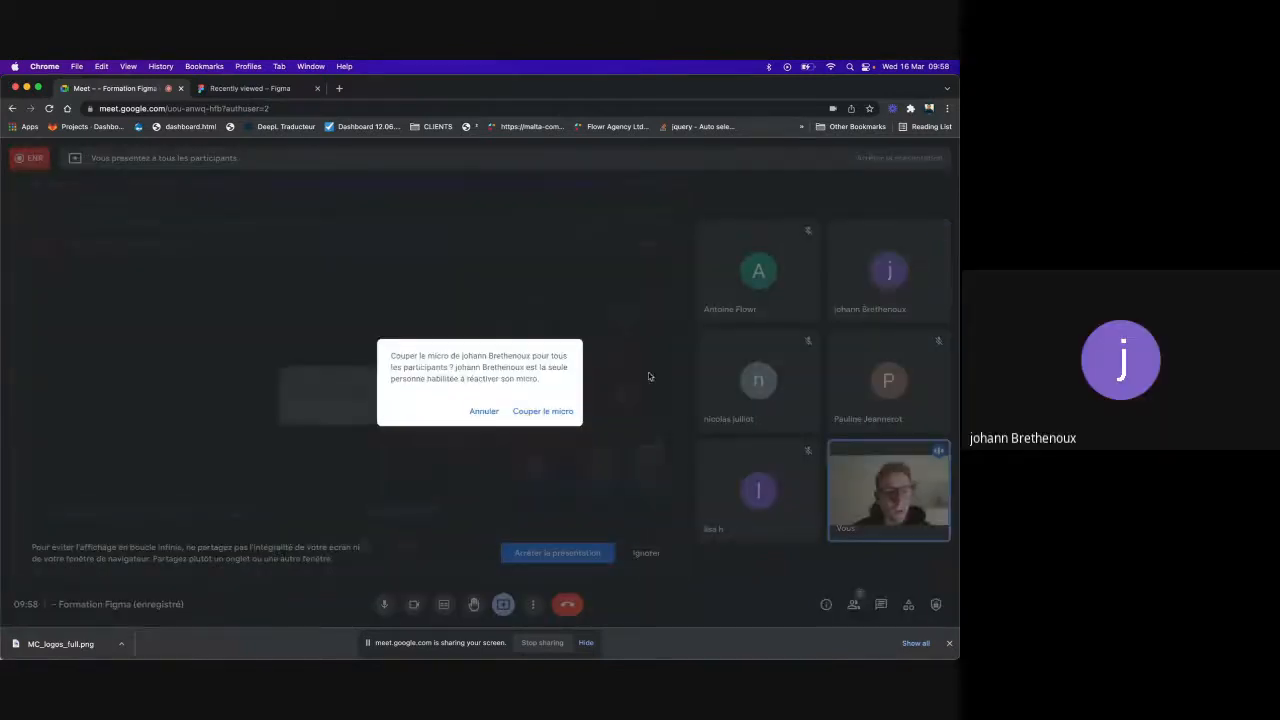
{"action": "left_click", "coordinate": [526, 413]}
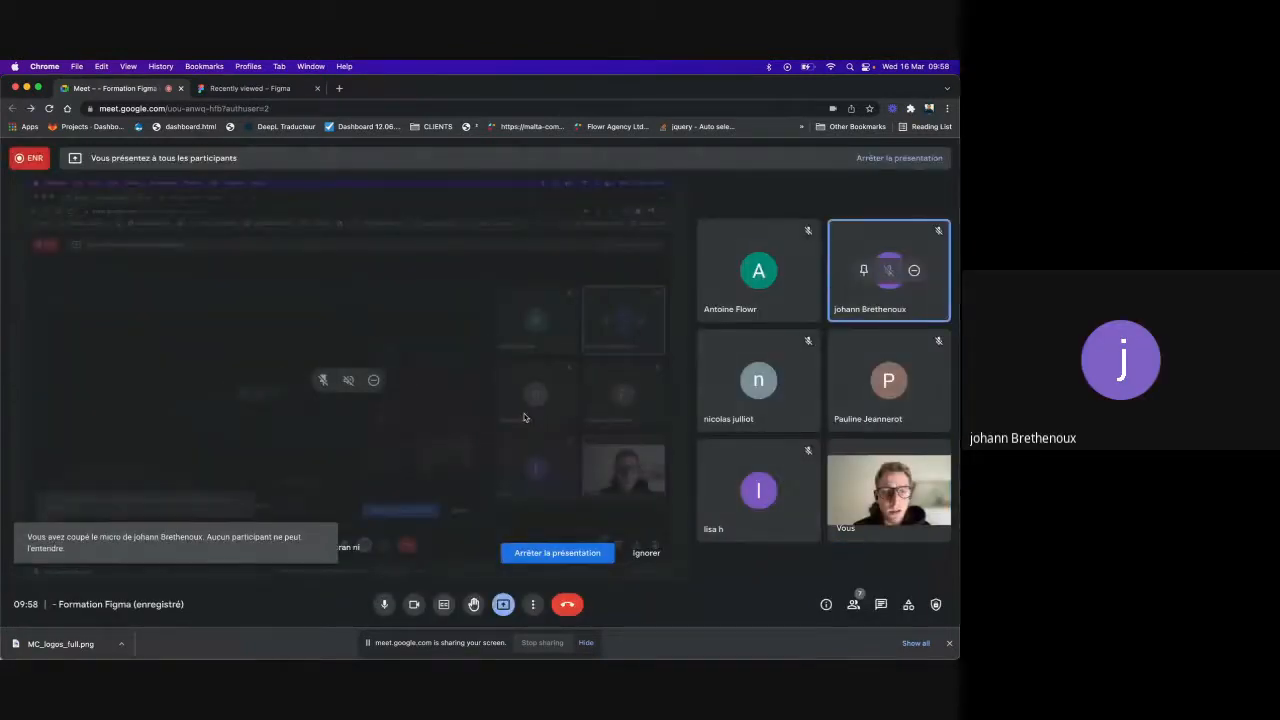
{"action": "key", "text": "super+Tab"}
Step: Move the laptop image into the page 2 frame below the hero and scale it down to about 2443 × 1706
{"action": "scroll", "coordinate": [354, 360], "scroll_direction": "left", "scroll_amount": 3}
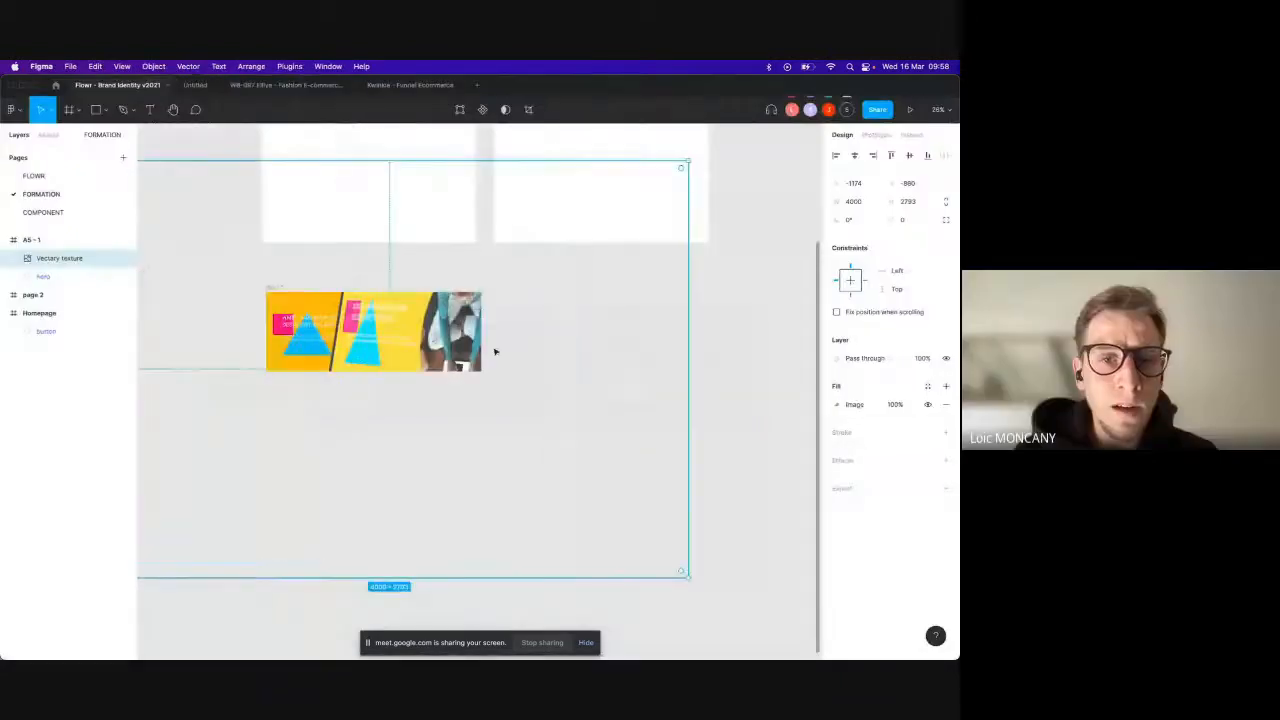
{"action": "left_click_drag", "start_coordinate": [493, 351], "coordinate": [694, 376]}
{"action": "left_click_drag", "start_coordinate": [552, 353], "coordinate": [646, 214]}
{"action": "scroll", "coordinate": [659, 222], "scroll_direction": "up", "scroll_amount": 2}
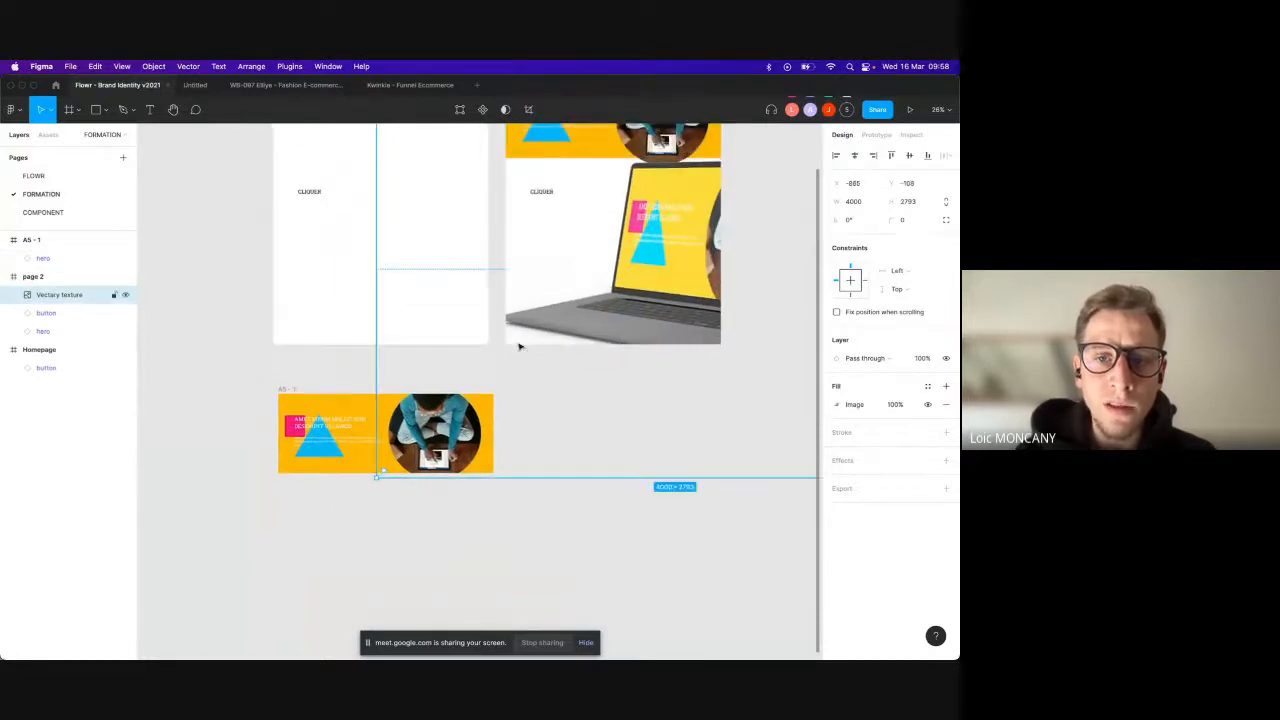
{"action": "left_click_drag", "start_coordinate": [375, 478], "coordinate": [610, 315]}
{"action": "left_click_drag", "start_coordinate": [706, 248], "coordinate": [553, 320]}
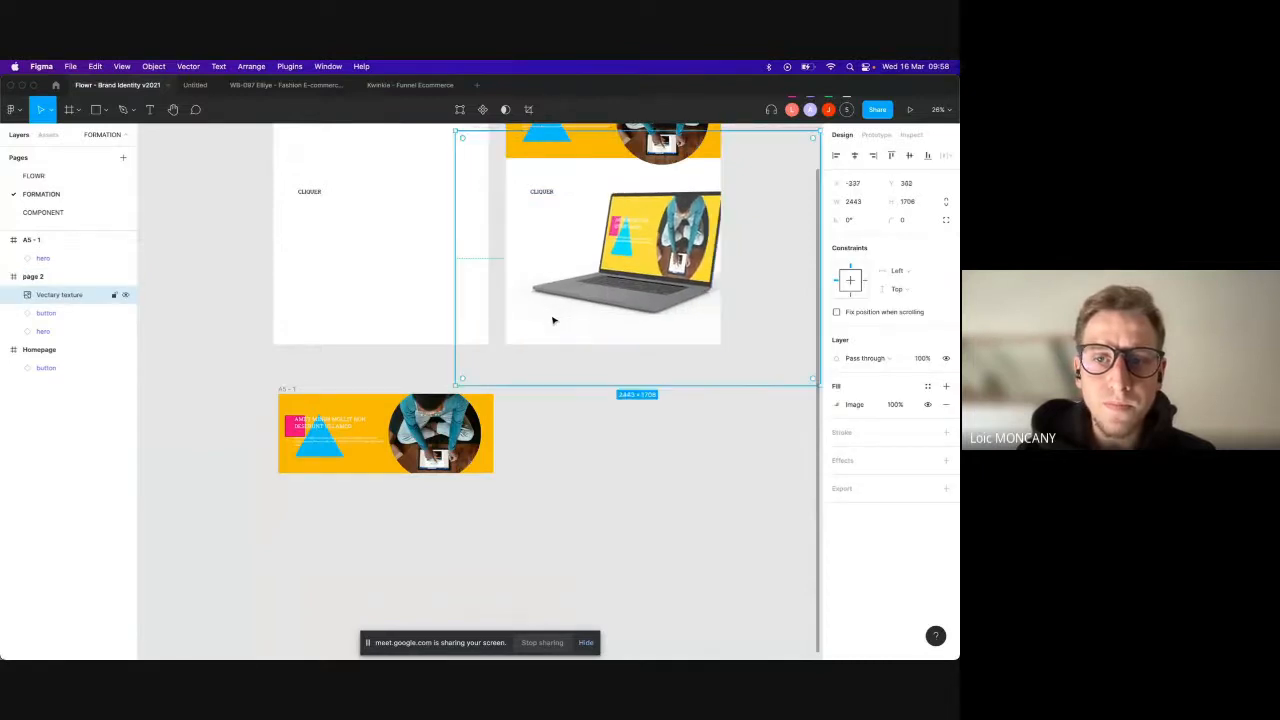
Step: Create a pattern of the laptop image with Pattern Hero using 10 rows, 10 columns and padding 5, and delete it
{"action": "scroll", "coordinate": [553, 320], "scroll_direction": "up", "scroll_amount": 5}
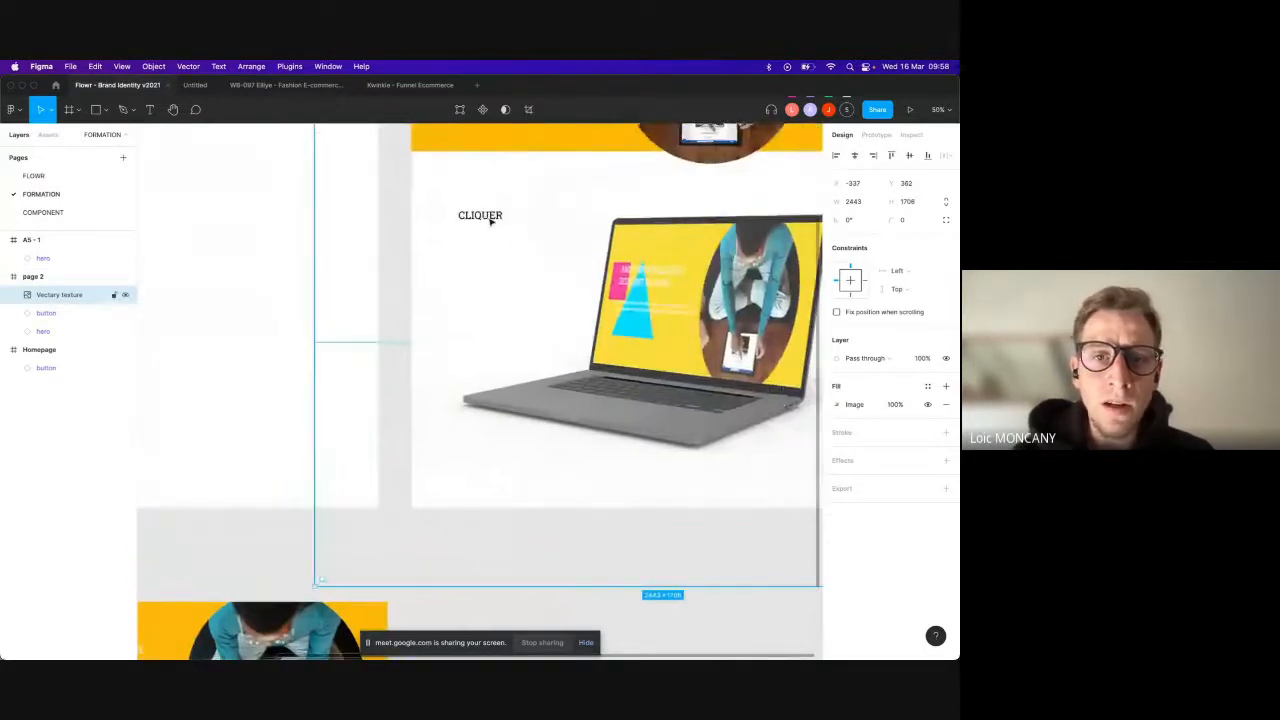
{"action": "right_click", "coordinate": [484, 213]}
{"action": "mouse_move", "coordinate": [531, 459]}
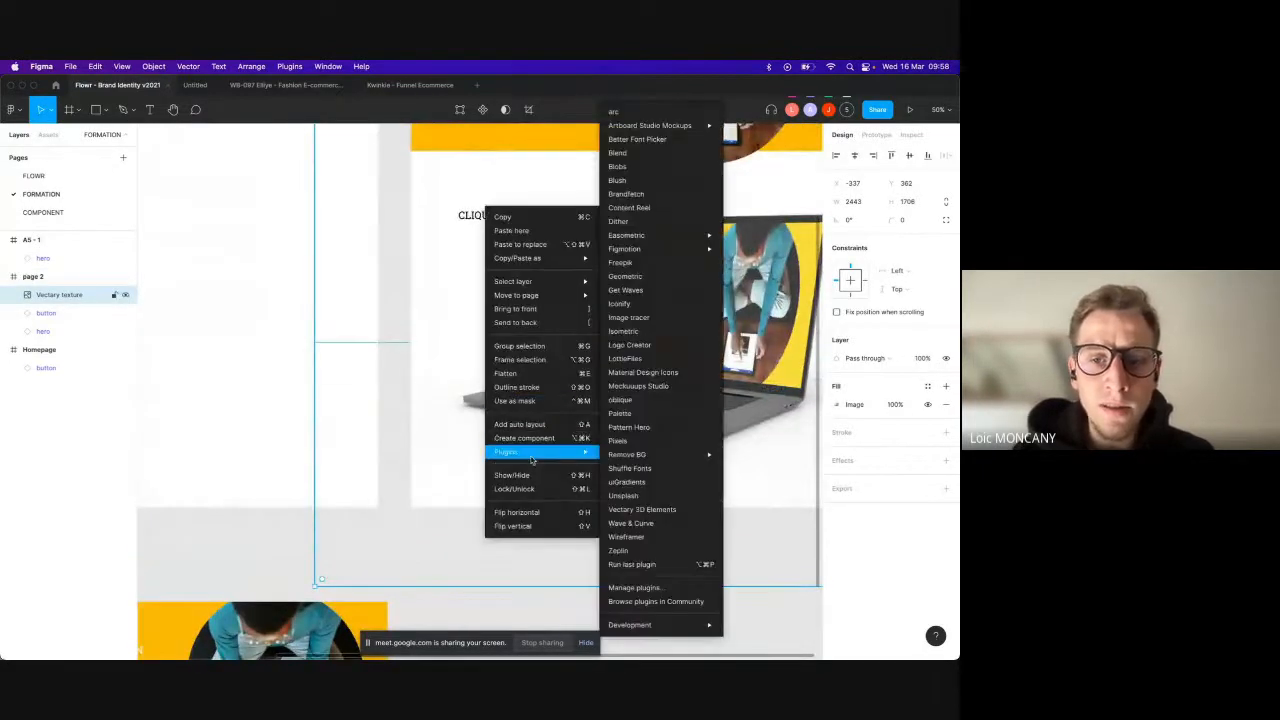
{"action": "left_click", "coordinate": [655, 427]}
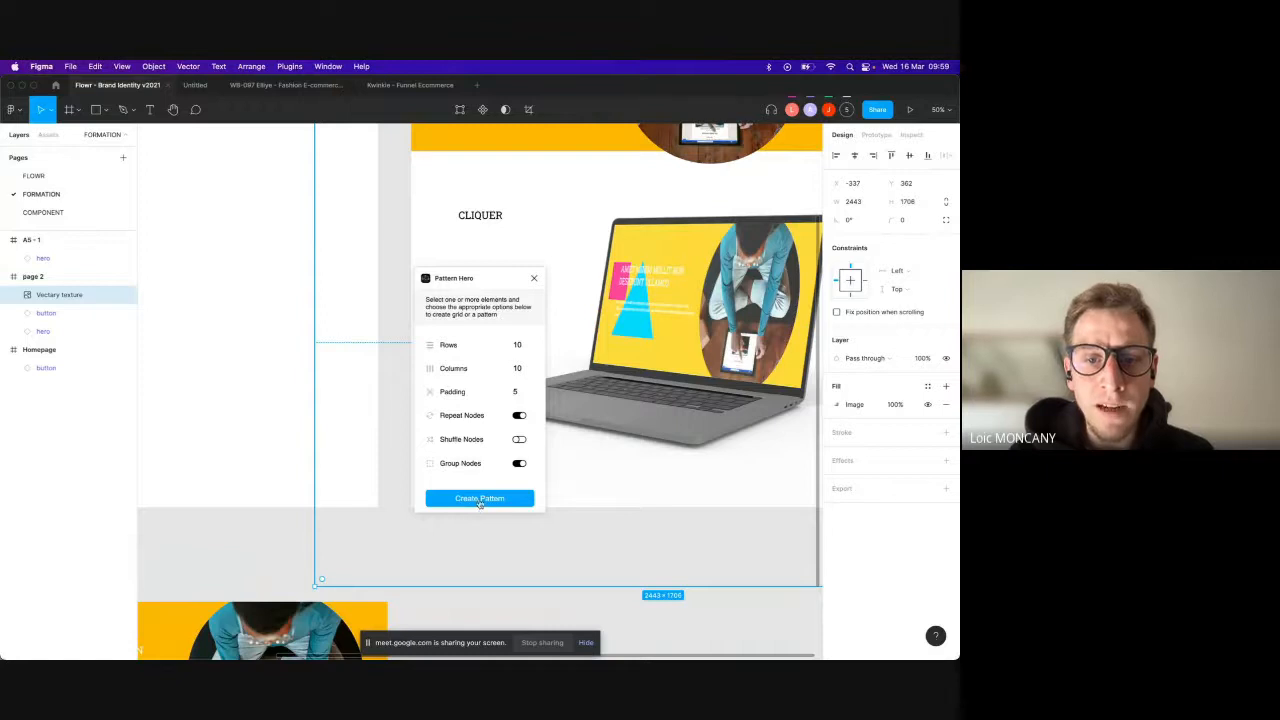
{"action": "left_click", "coordinate": [489, 499]}
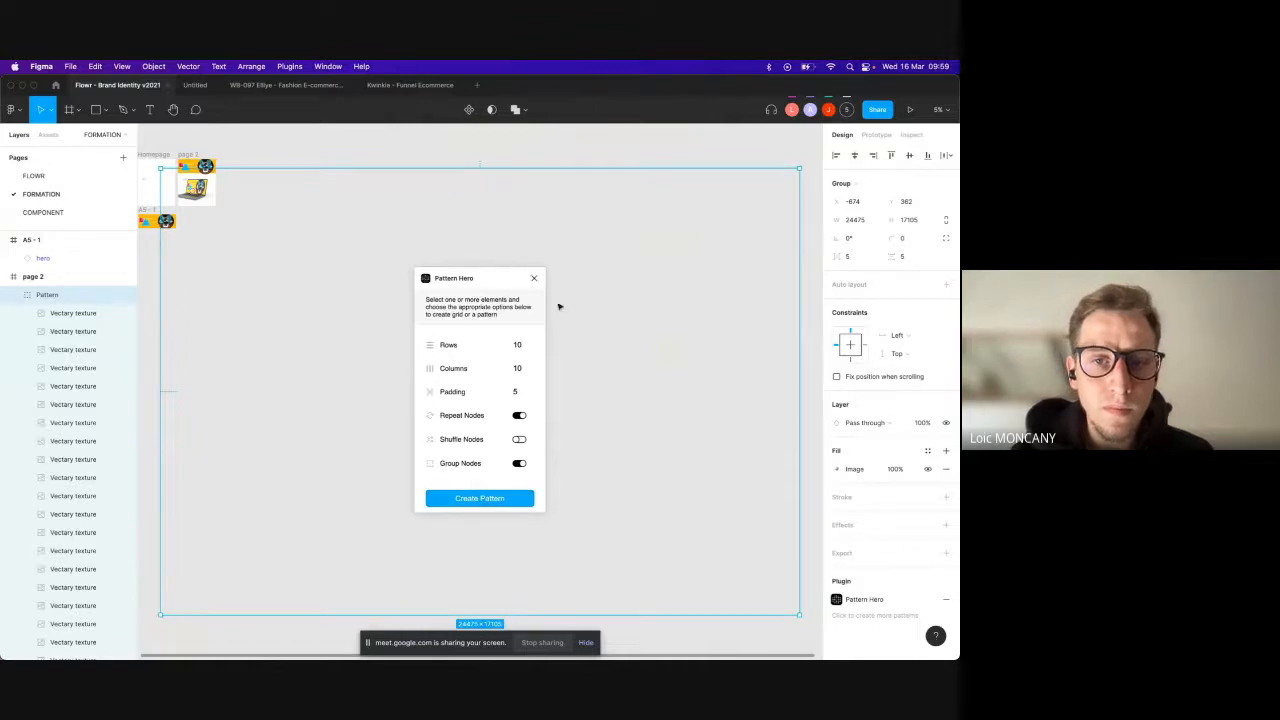
{"action": "left_click", "coordinate": [537, 280]}
{"action": "key", "text": "Delete"}
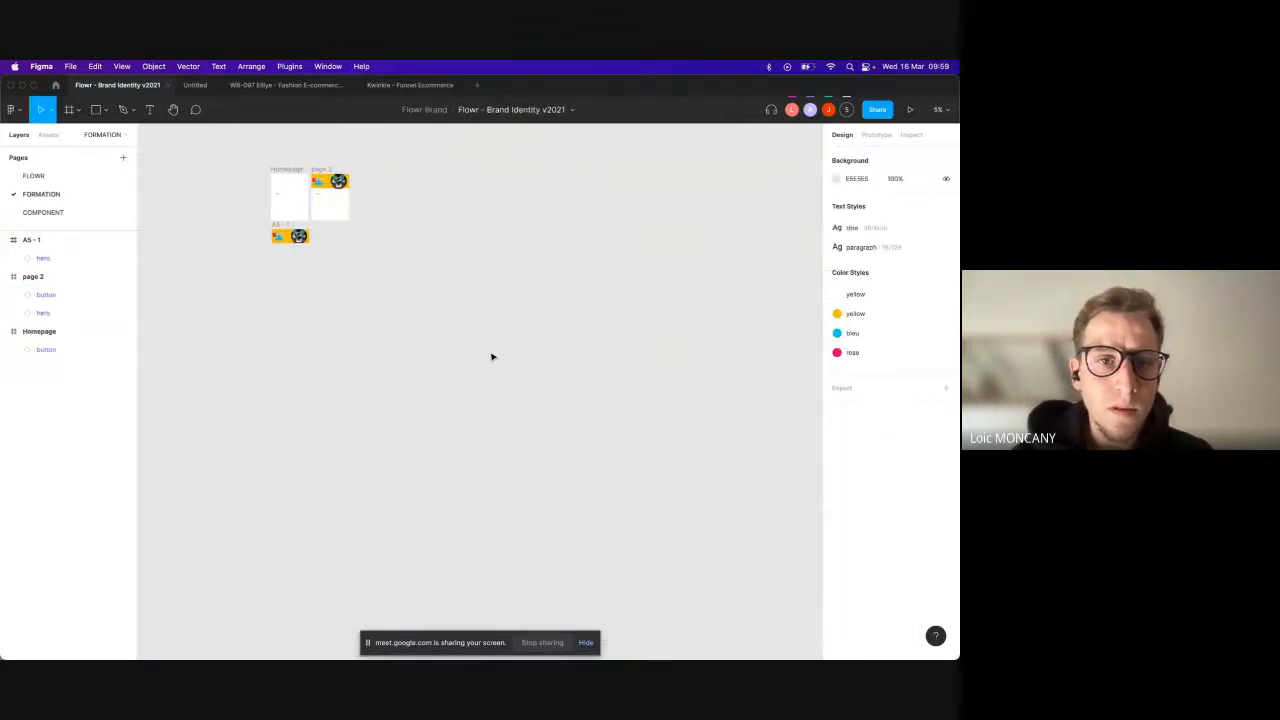
Step: Draw a narrow vertical rectangle about 36 × 170 in the upper-left area of the Homepage frame
{"action": "scroll", "coordinate": [440, 337], "scroll_direction": "right", "scroll_amount": 10}
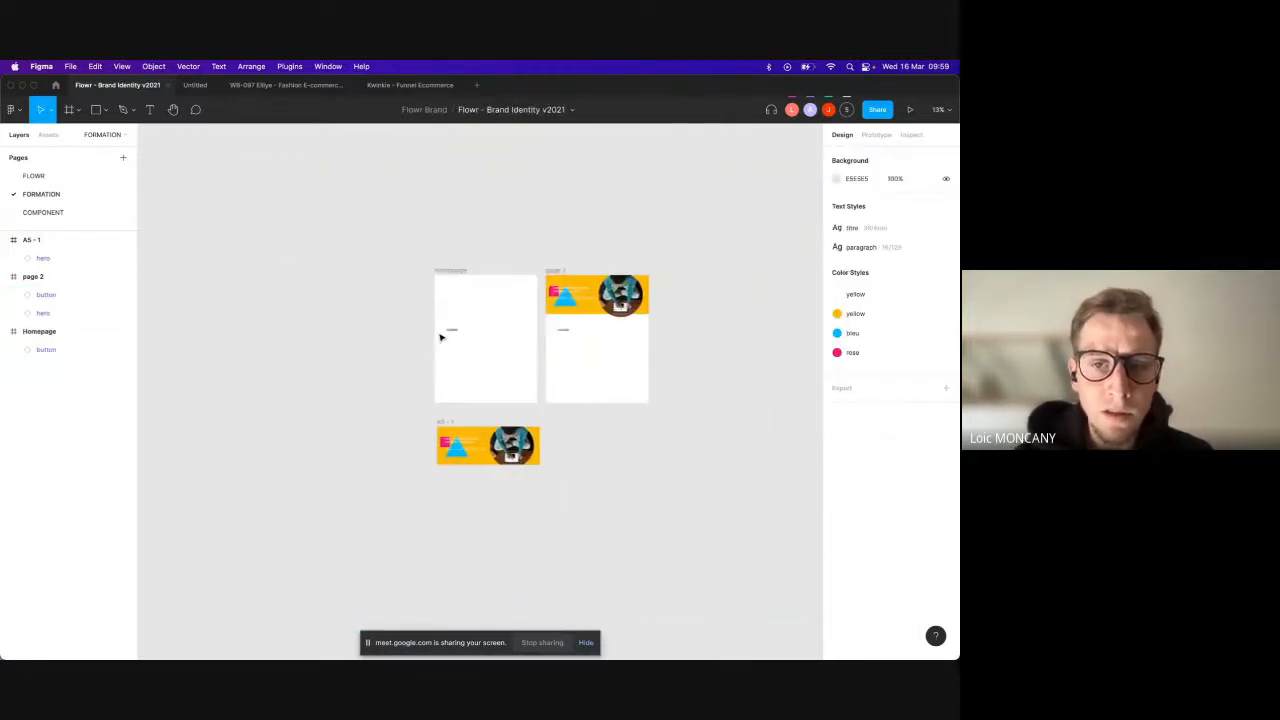
{"action": "scroll", "coordinate": [440, 337], "scroll_direction": "up", "scroll_amount": 10}
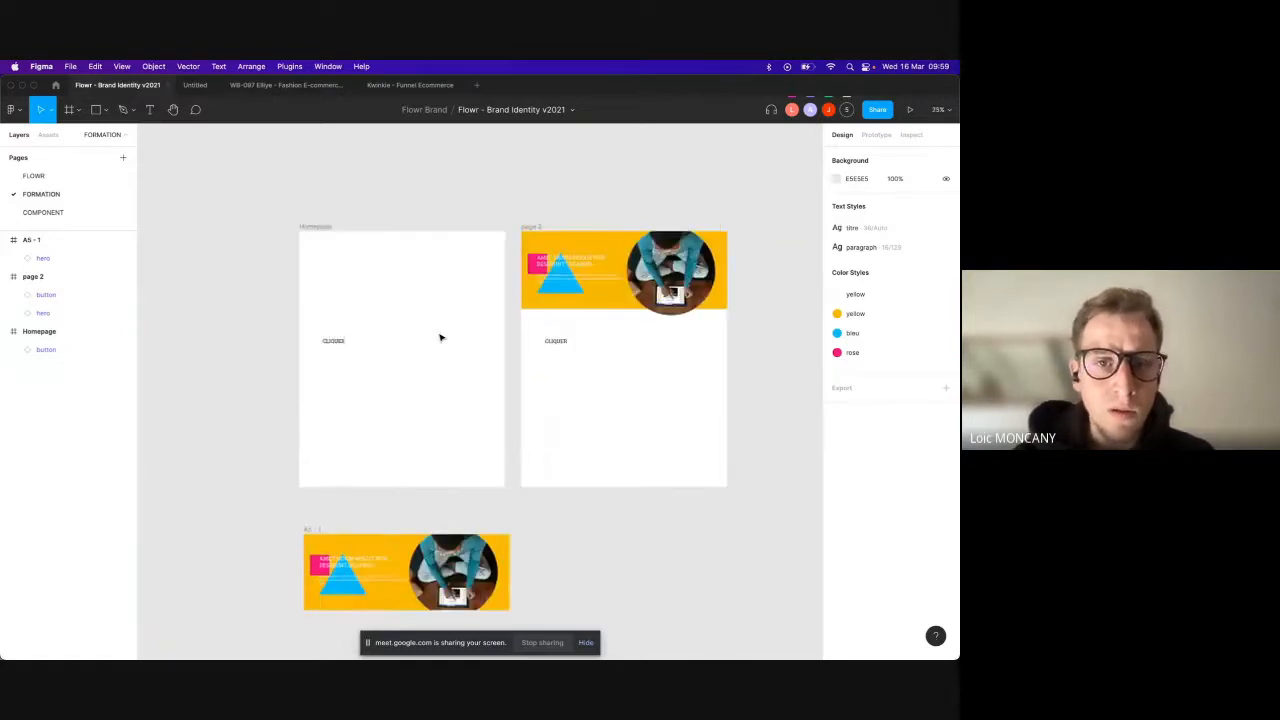
{"action": "scroll", "coordinate": [358, 308], "scroll_direction": "up", "scroll_amount": 3}
{"action": "scroll", "coordinate": [358, 308], "scroll_direction": "left", "scroll_amount": 3}
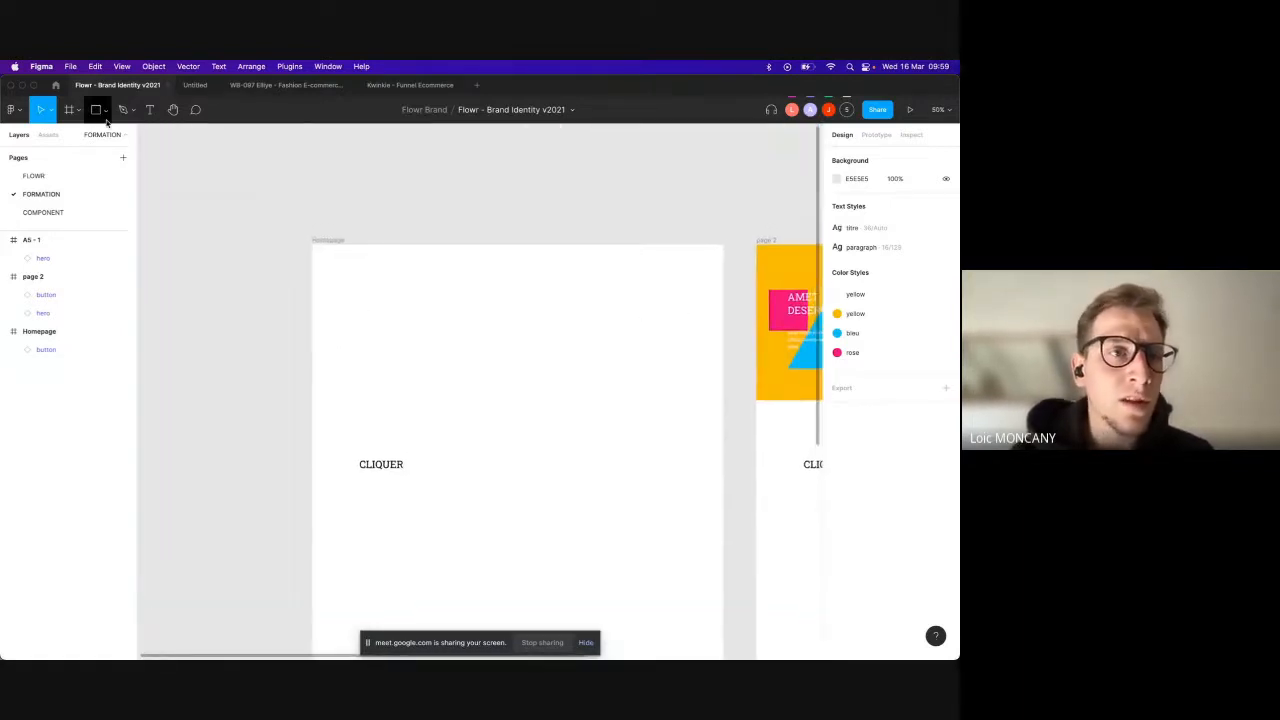
{"action": "left_click", "coordinate": [97, 112]}
{"action": "left_click_drag", "start_coordinate": [349, 272], "coordinate": [358, 322]}
Step: Repeat the rectangle with Pattern Hero in a grouped grid of 10 rows and 10 columns with padding 5
{"action": "right_click", "coordinate": [354, 303]}
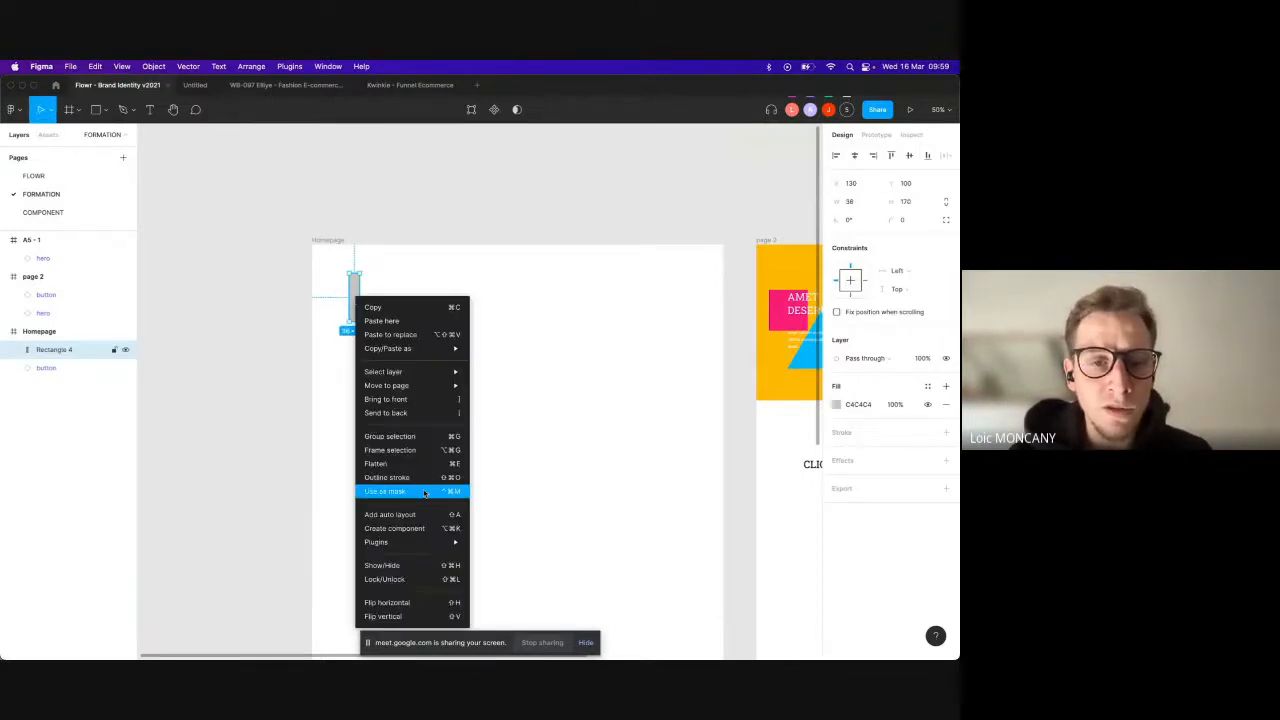
{"action": "mouse_move", "coordinate": [428, 545]}
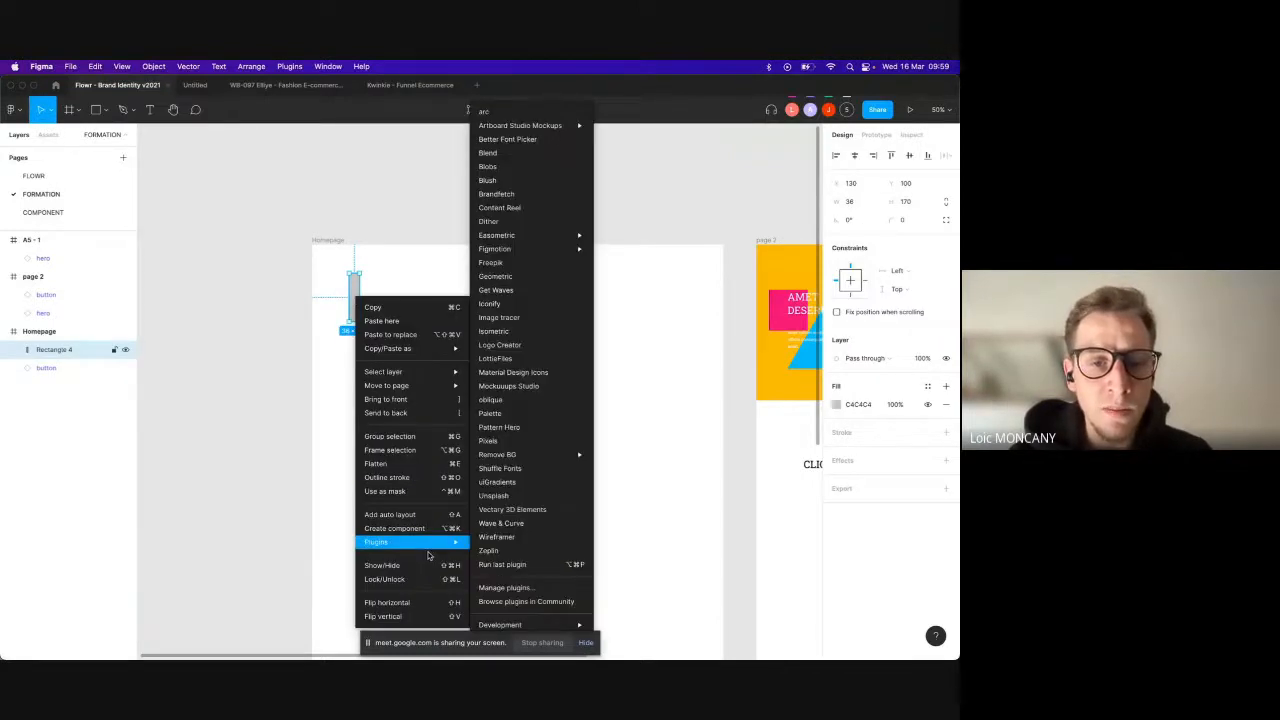
{"action": "left_click", "coordinate": [550, 428]}
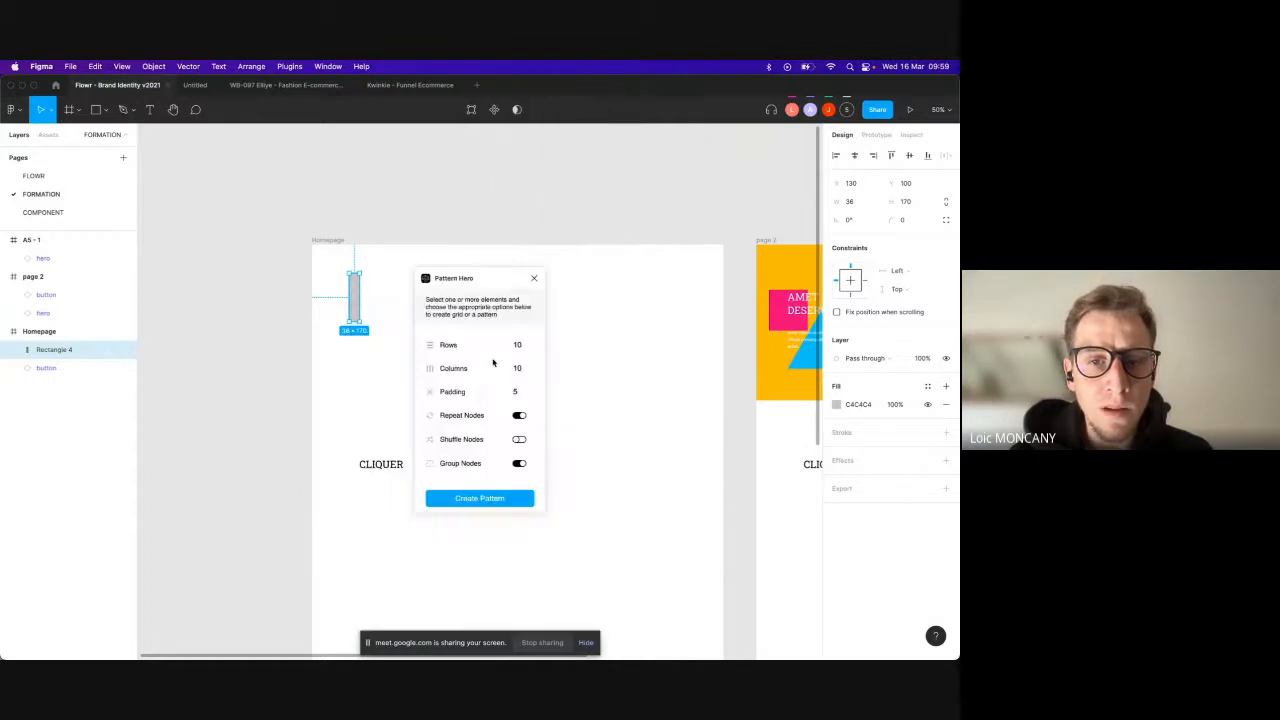
{"action": "left_click", "coordinate": [487, 506]}
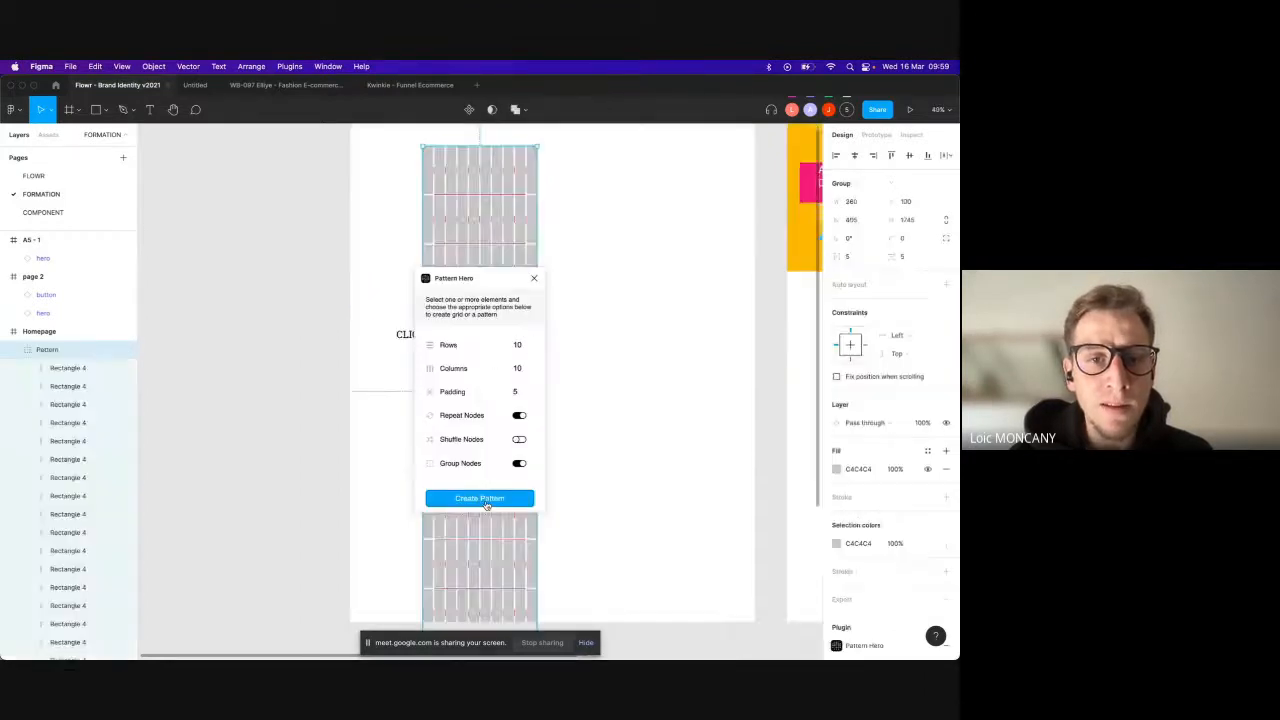
{"action": "left_click", "coordinate": [588, 237]}
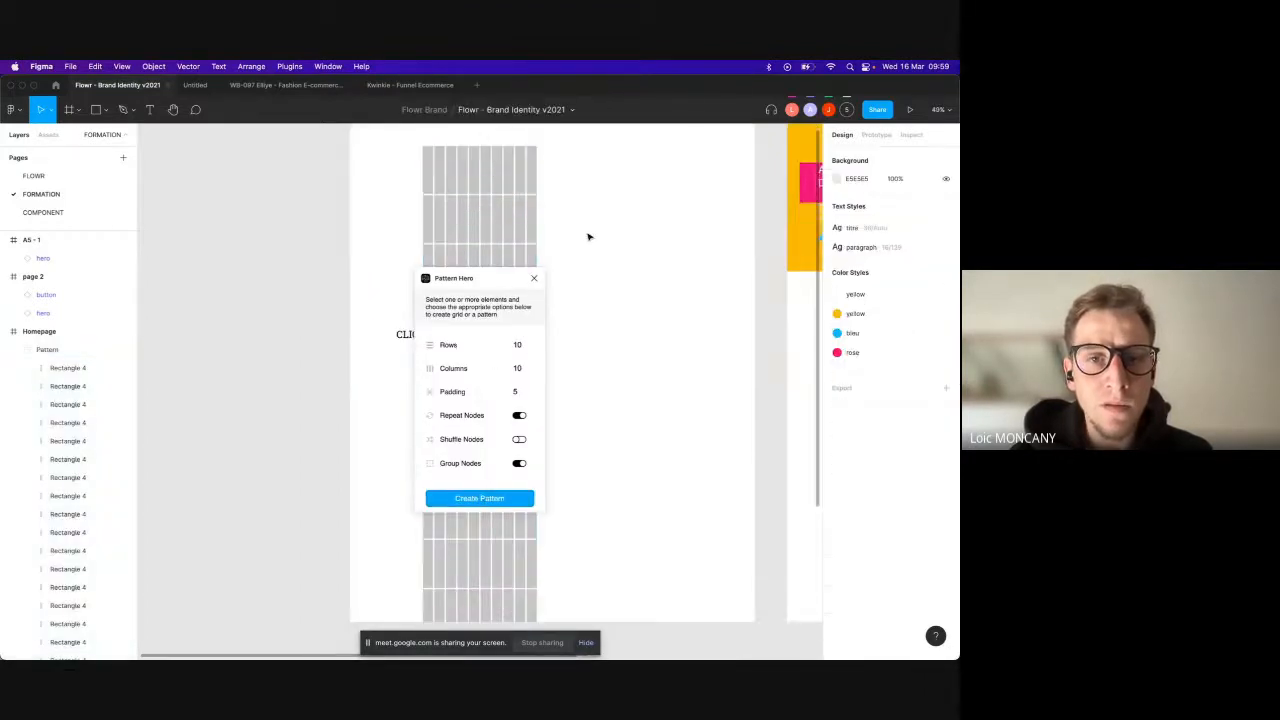
{"action": "left_click", "coordinate": [535, 280]}
Step: Widen the rectangle pattern to about 1603 and place it just inside the Homepage frame's upper-left corner
{"action": "scroll", "coordinate": [486, 343], "scroll_direction": "up", "scroll_amount": 2}
{"action": "left_click_drag", "start_coordinate": [484, 338], "coordinate": [481, 299]}
{"action": "left_click_drag", "start_coordinate": [540, 334], "coordinate": [734, 309]}
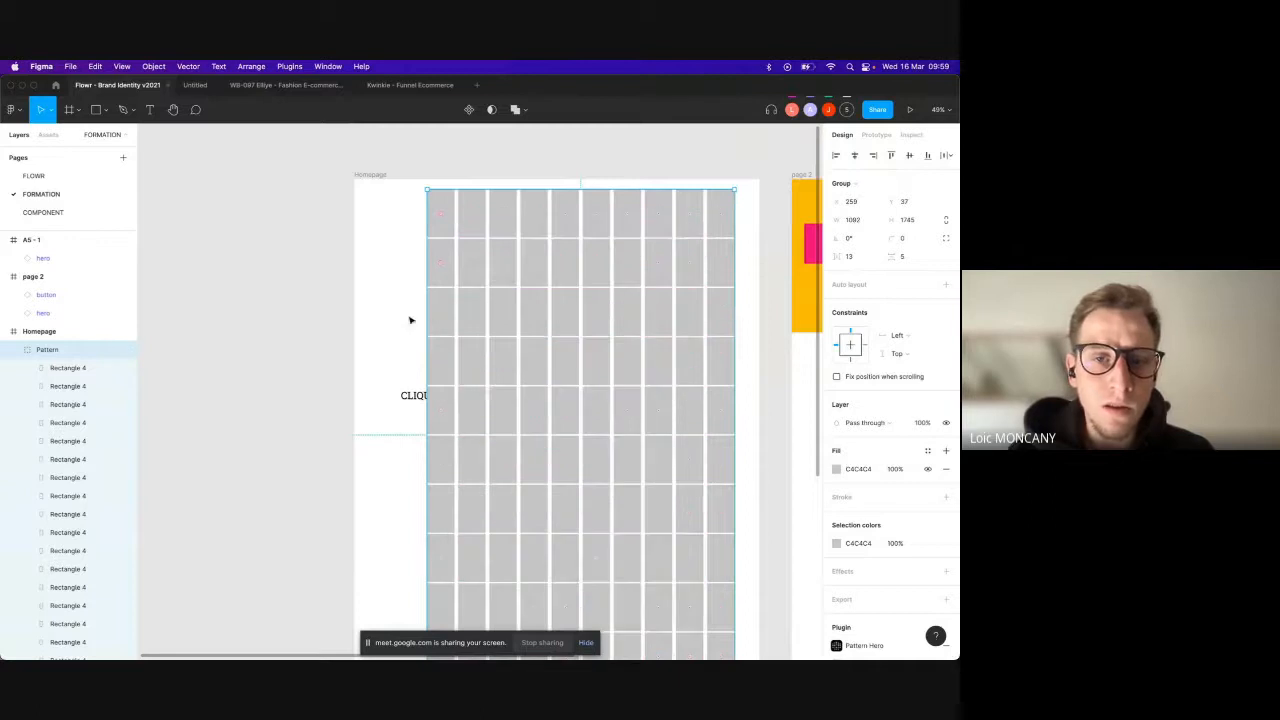
{"action": "left_click_drag", "start_coordinate": [422, 318], "coordinate": [315, 318]}
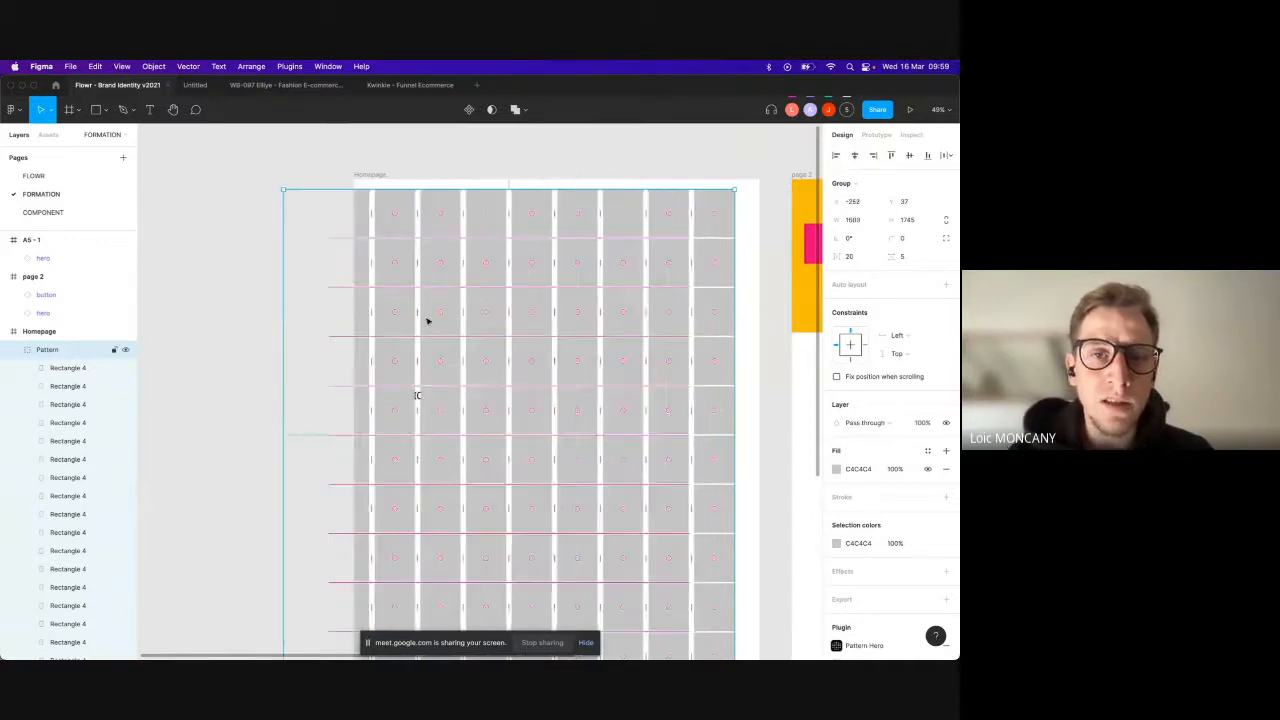
{"action": "left_click_drag", "start_coordinate": [472, 322], "coordinate": [528, 322]}
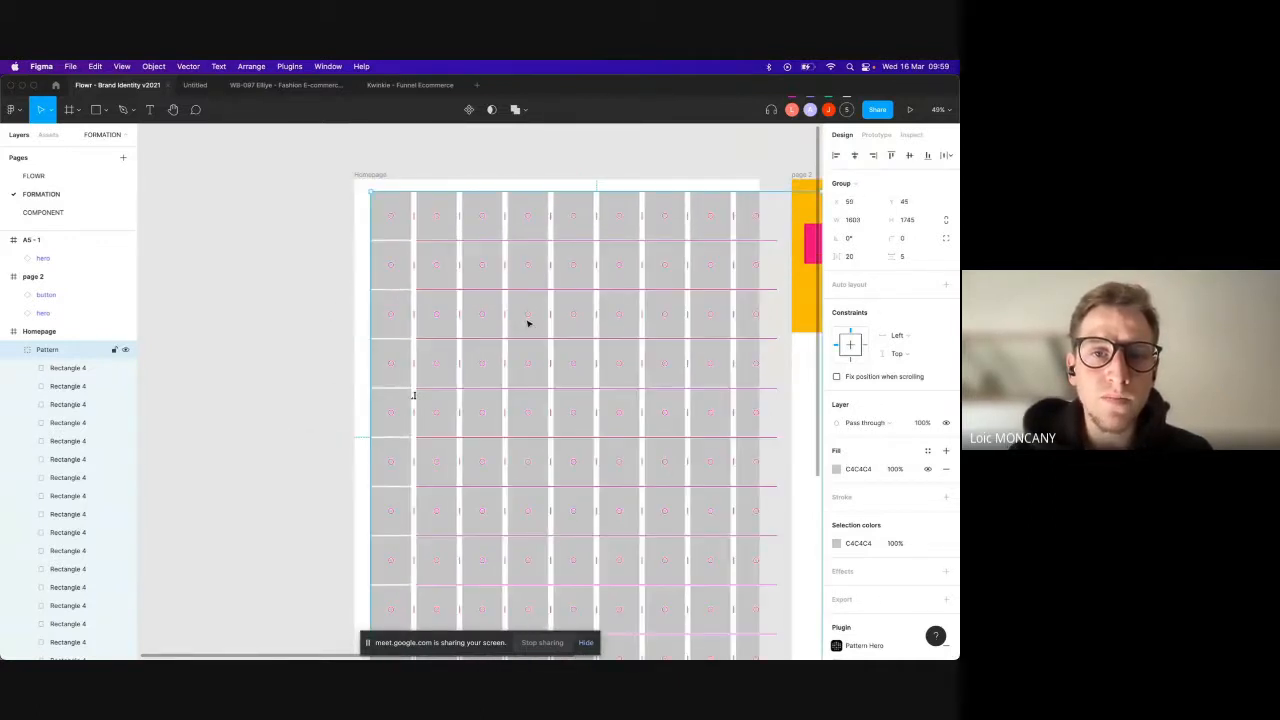
Step: Delete the rectangle pattern group from the Homepage frame
{"action": "left_click_drag", "start_coordinate": [533, 257], "coordinate": [535, 257]}
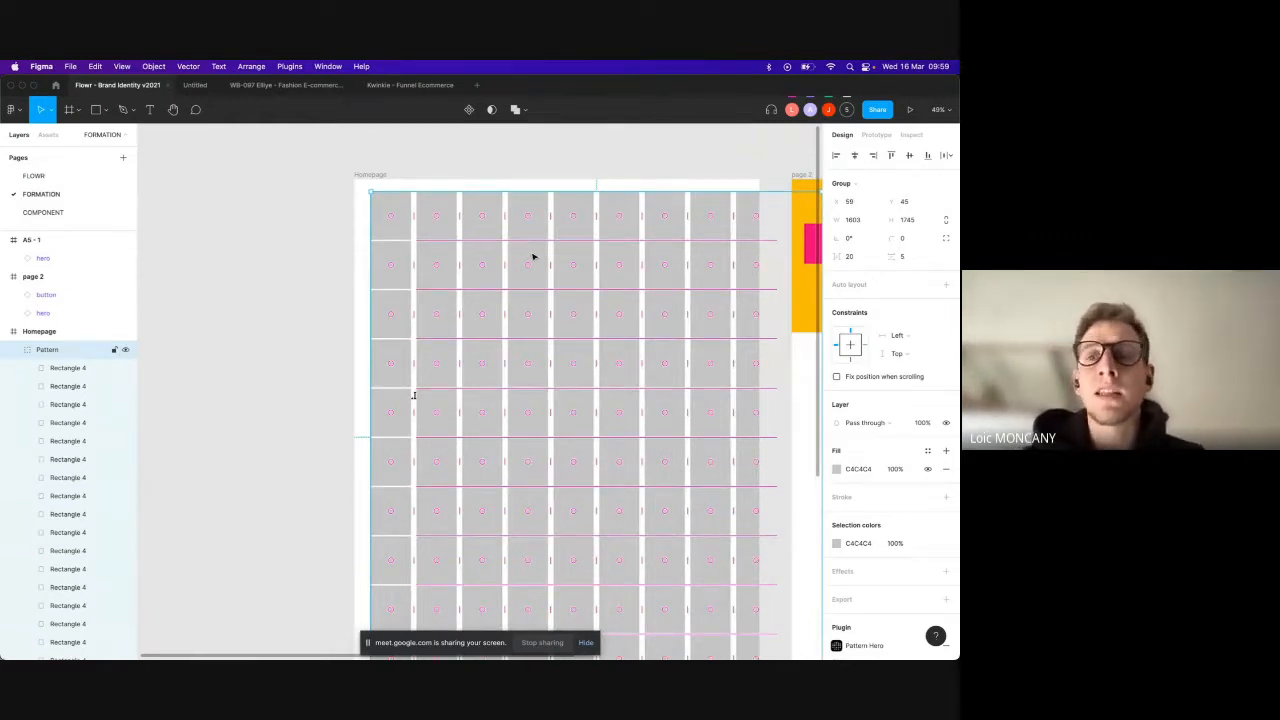
{"action": "key", "text": "Delete"}
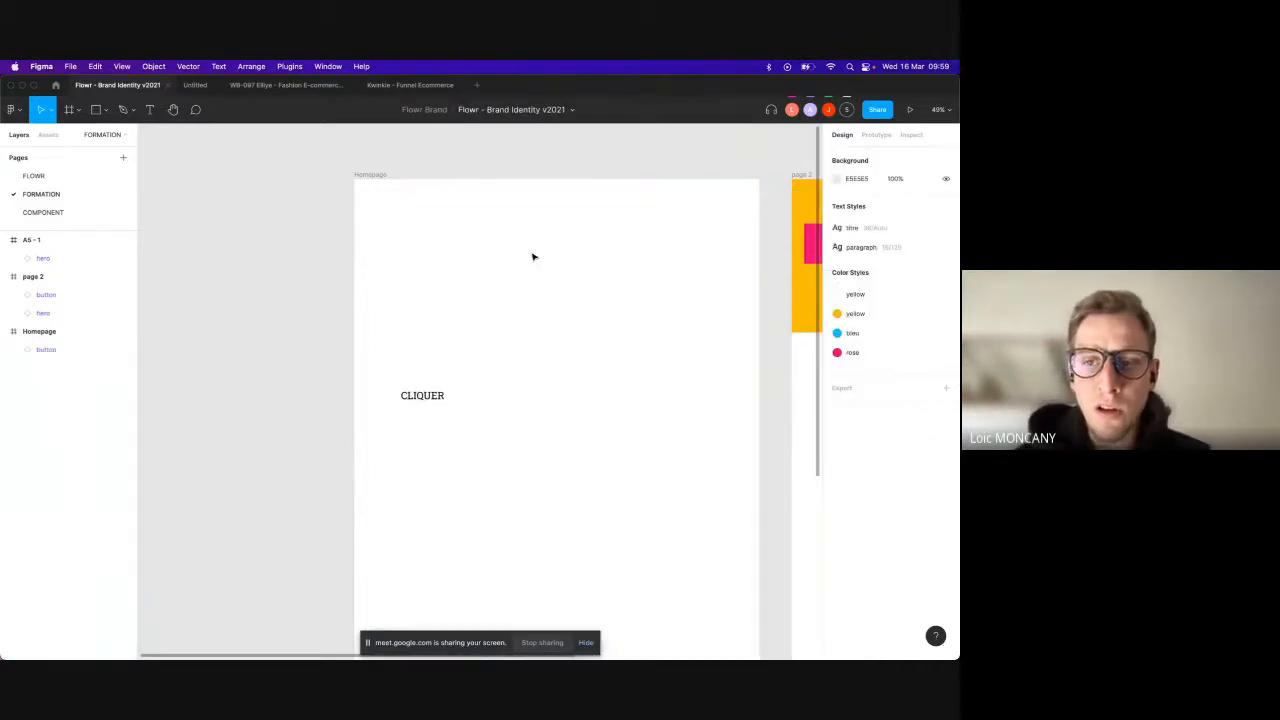
{"action": "scroll", "coordinate": [555, 310], "scroll_direction": "right", "scroll_amount": 8}
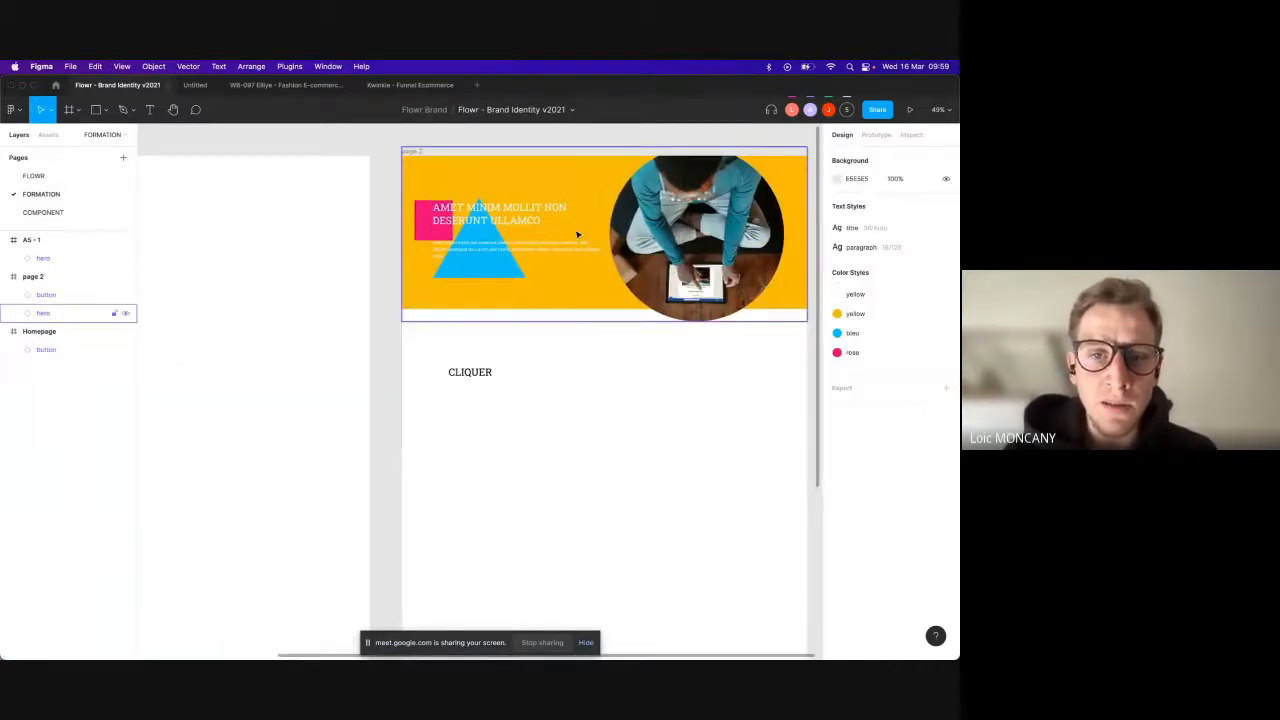
{"action": "scroll", "coordinate": [555, 310], "scroll_direction": "left", "scroll_amount": 3}
{"action": "left_click", "coordinate": [570, 232]}
{"action": "left_click", "coordinate": [389, 237]}
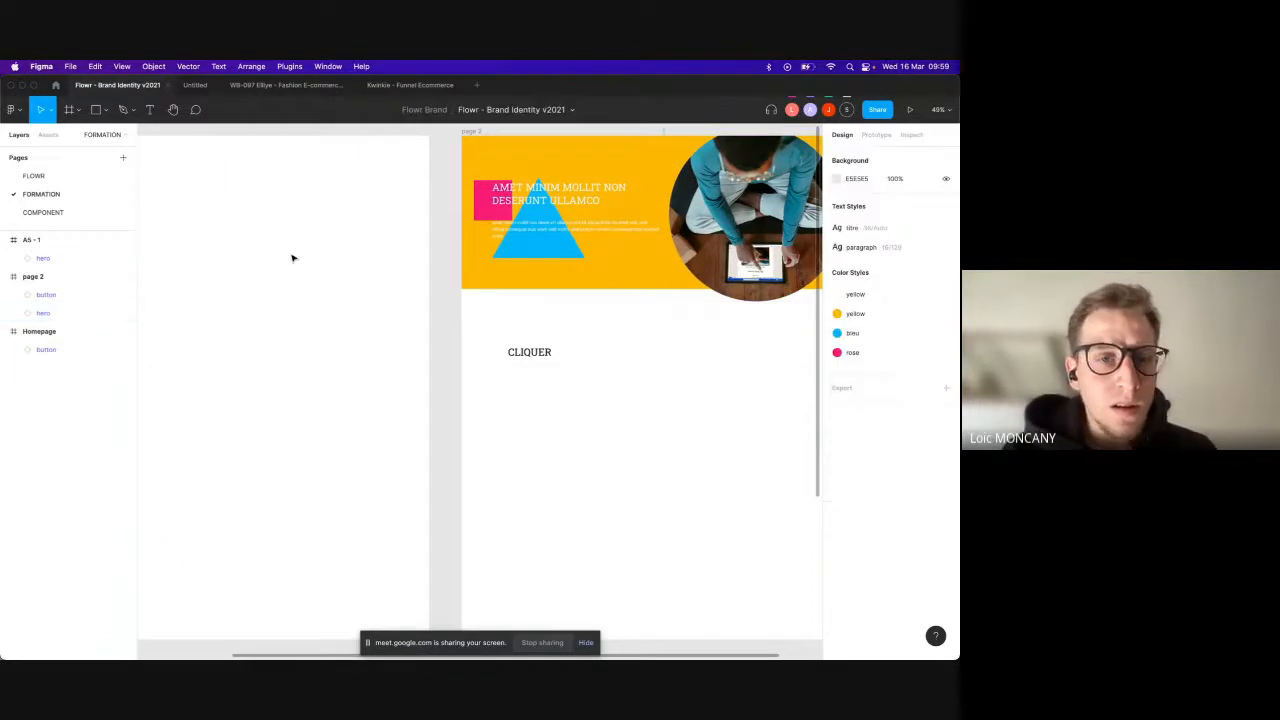
{"action": "right_click", "coordinate": [291, 254]}
{"action": "mouse_move", "coordinate": [306, 523]}
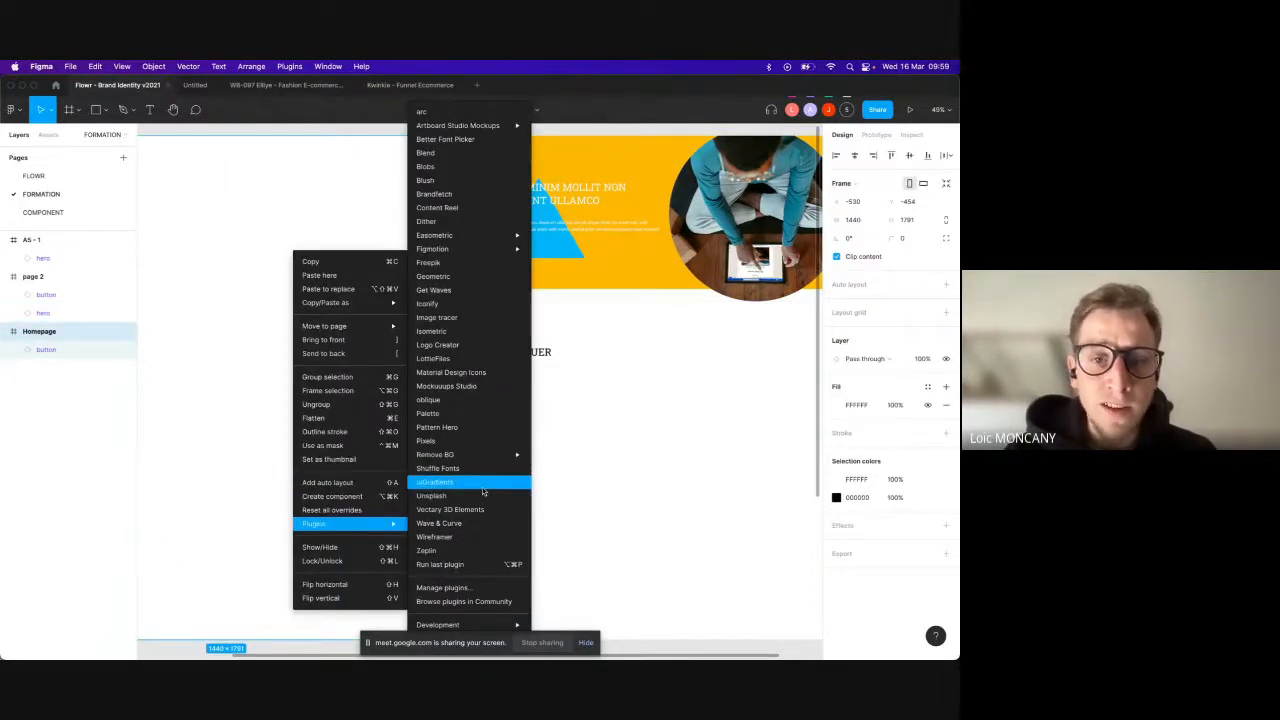
Step: Switch to Chrome and search Google for "logo adidas" in a new tab
{"action": "key", "text": "super+Tab"}
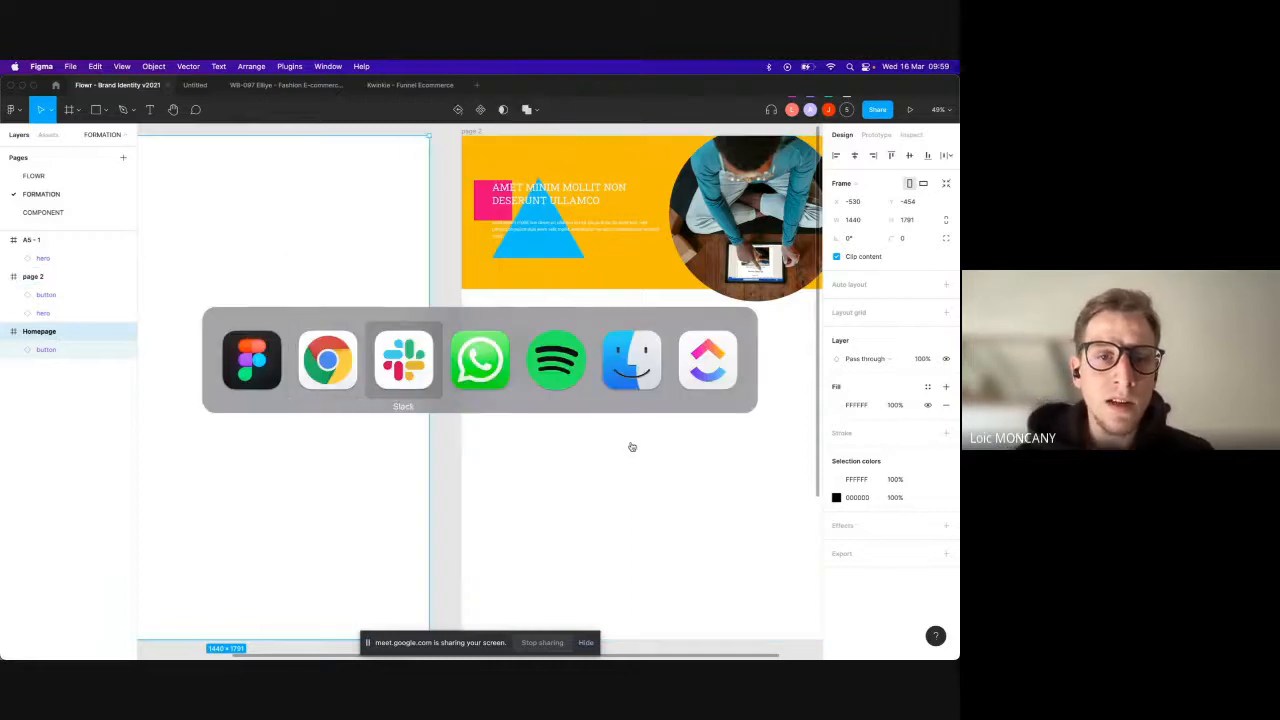
{"action": "key", "text": "super+t"}
{"action": "type", "text": "log"}
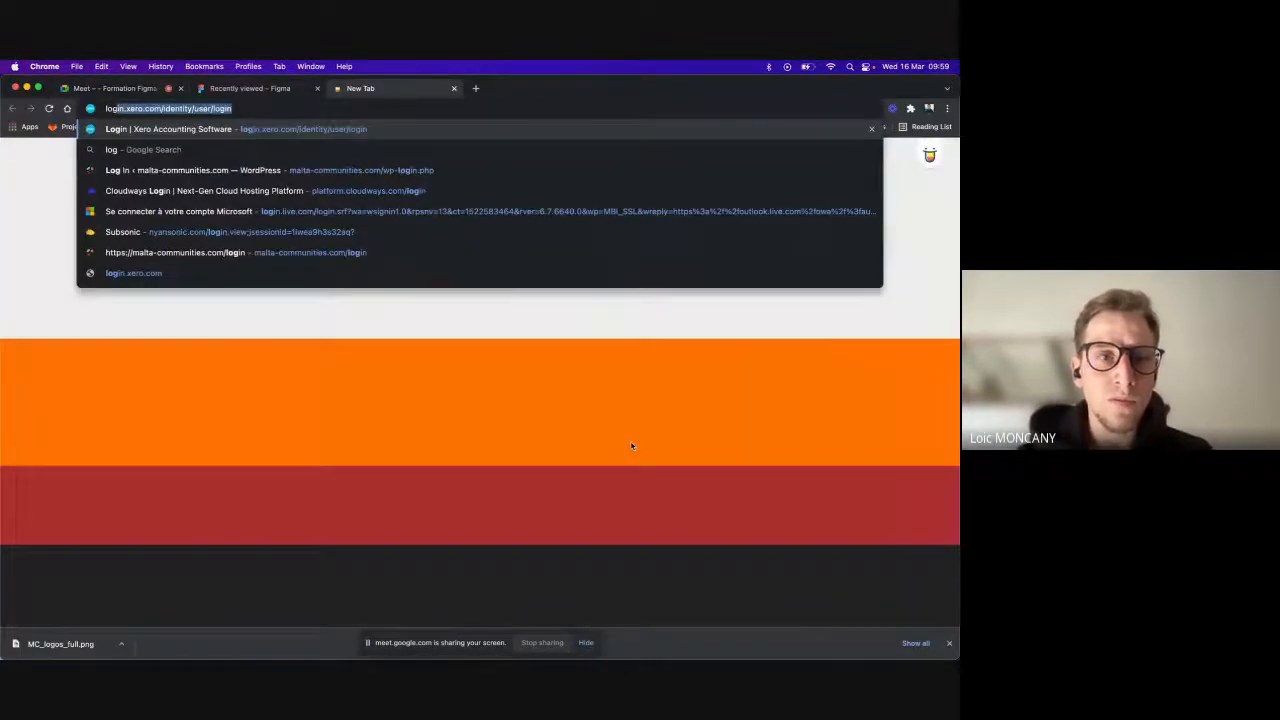
{"action": "type", "text": "o adidas"}
{"action": "key", "text": "Return"}
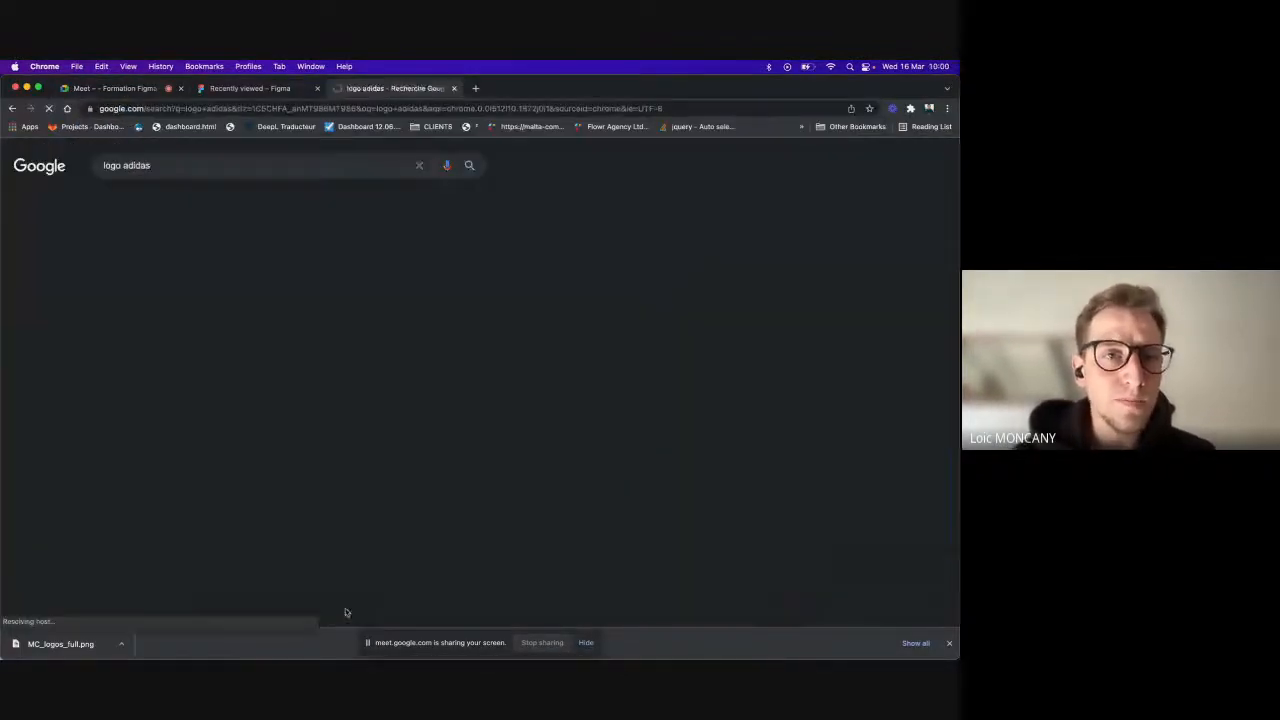
Step: Copy the black Adidas trefoil logo from the Google image results and paste it into the FORMATION page in Figma
{"action": "left_click", "coordinate": [575, 325]}
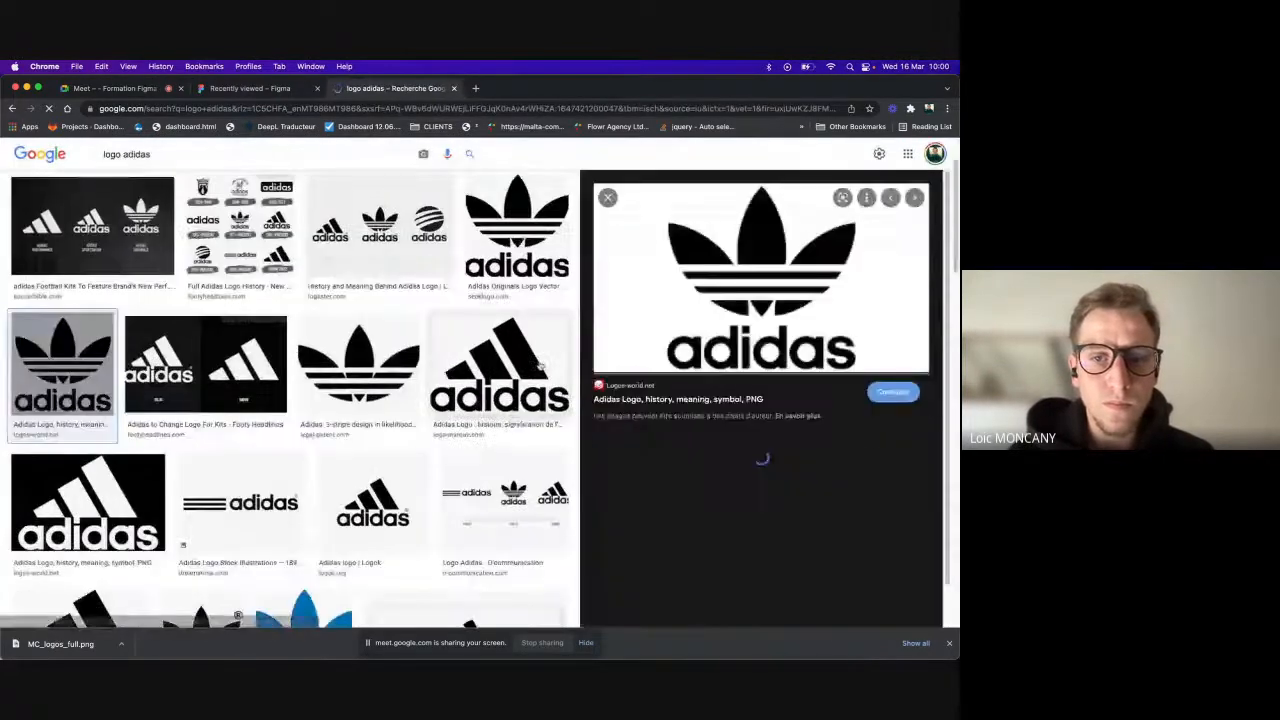
{"action": "right_click", "coordinate": [700, 268]}
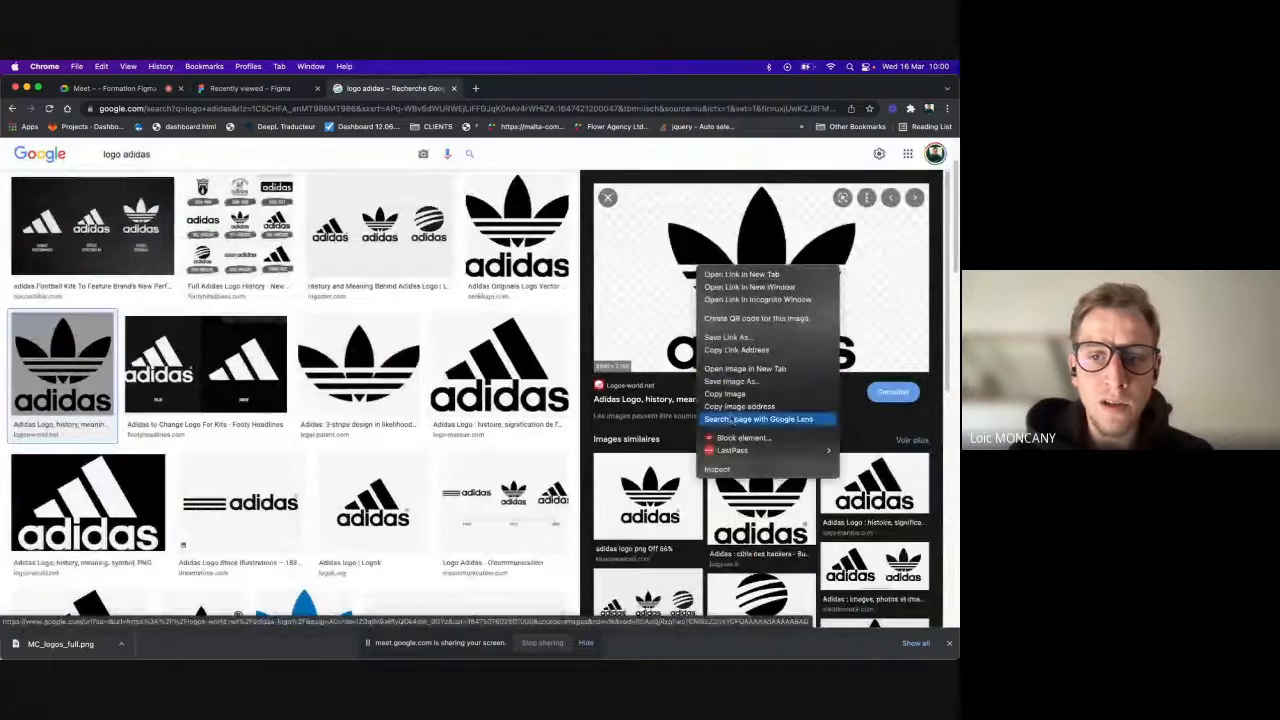
{"action": "left_click", "coordinate": [724, 393]}
{"action": "key", "text": "super+Tab"}
{"action": "left_click", "coordinate": [240, 374]}
{"action": "scroll", "coordinate": [240, 378], "scroll_direction": "up", "scroll_amount": 2}
{"action": "scroll", "coordinate": [240, 378], "scroll_direction": "left", "scroll_amount": 3}
{"action": "key", "text": "super+v"}
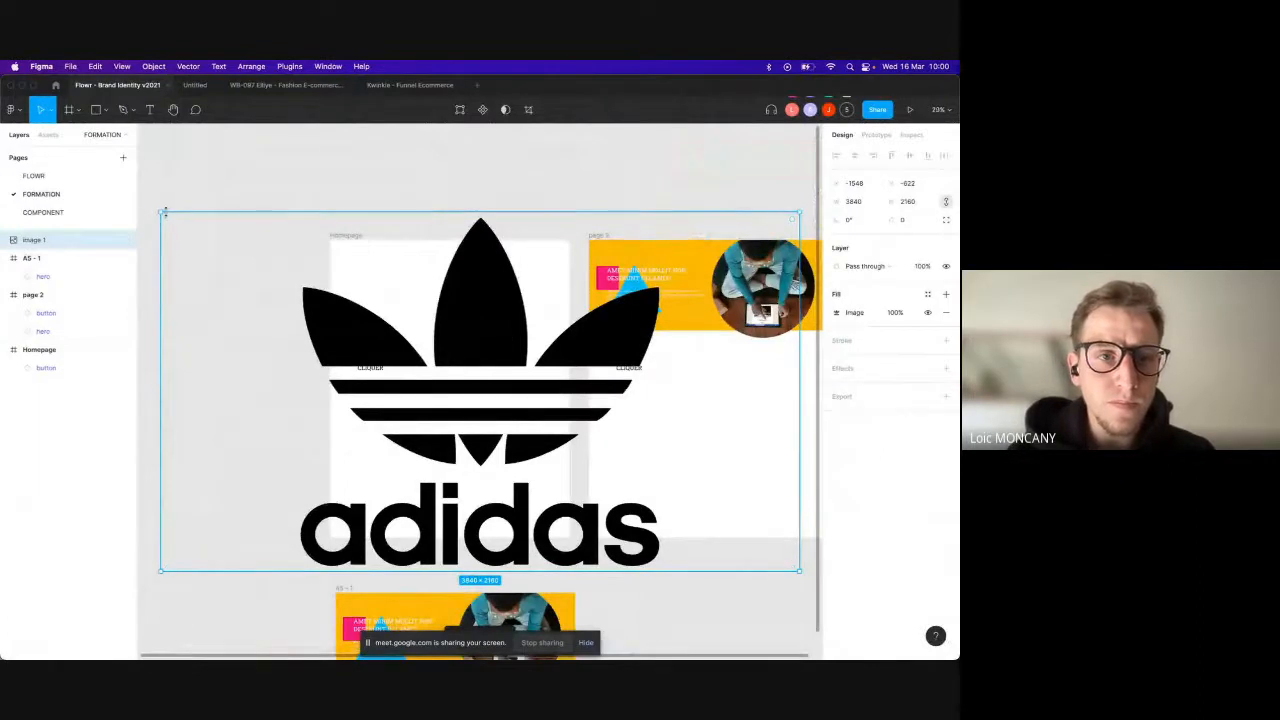
Step: Scale the pasted Adidas image down to about 2155 × 1212 and place it over the Homepage frame
{"action": "left_click_drag", "start_coordinate": [160, 212], "coordinate": [443, 371]}
{"action": "left_click_drag", "start_coordinate": [614, 434], "coordinate": [462, 318]}
Step: Vectorize the Adidas image with Image tracer and move the traced vector onto the page 2 frame
{"action": "right_click", "coordinate": [460, 316]}
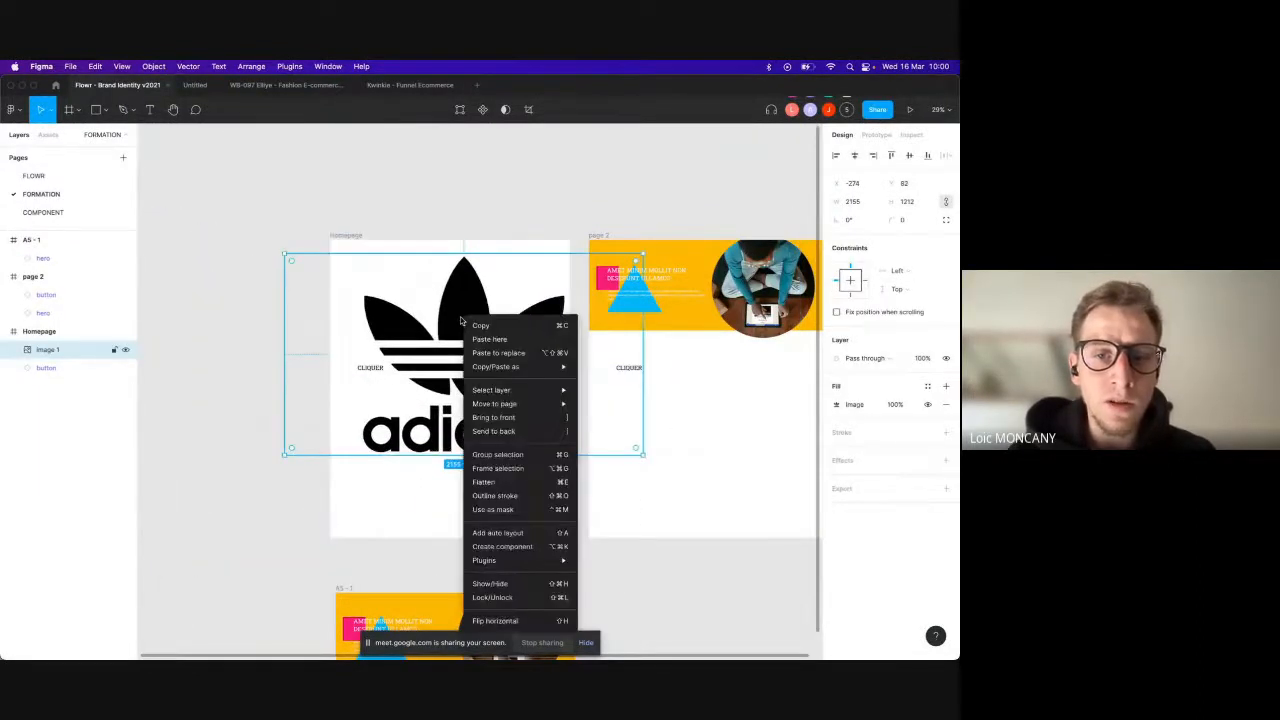
{"action": "mouse_move", "coordinate": [562, 568]}
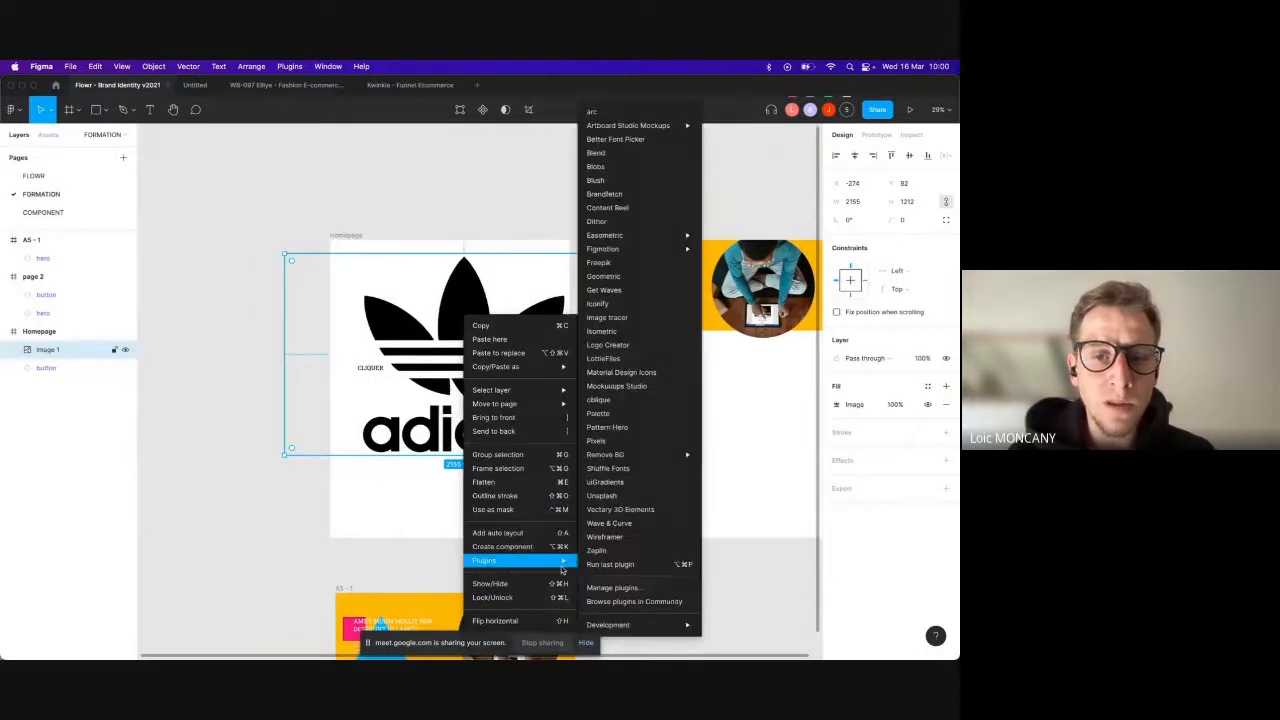
{"action": "left_click", "coordinate": [636, 318]}
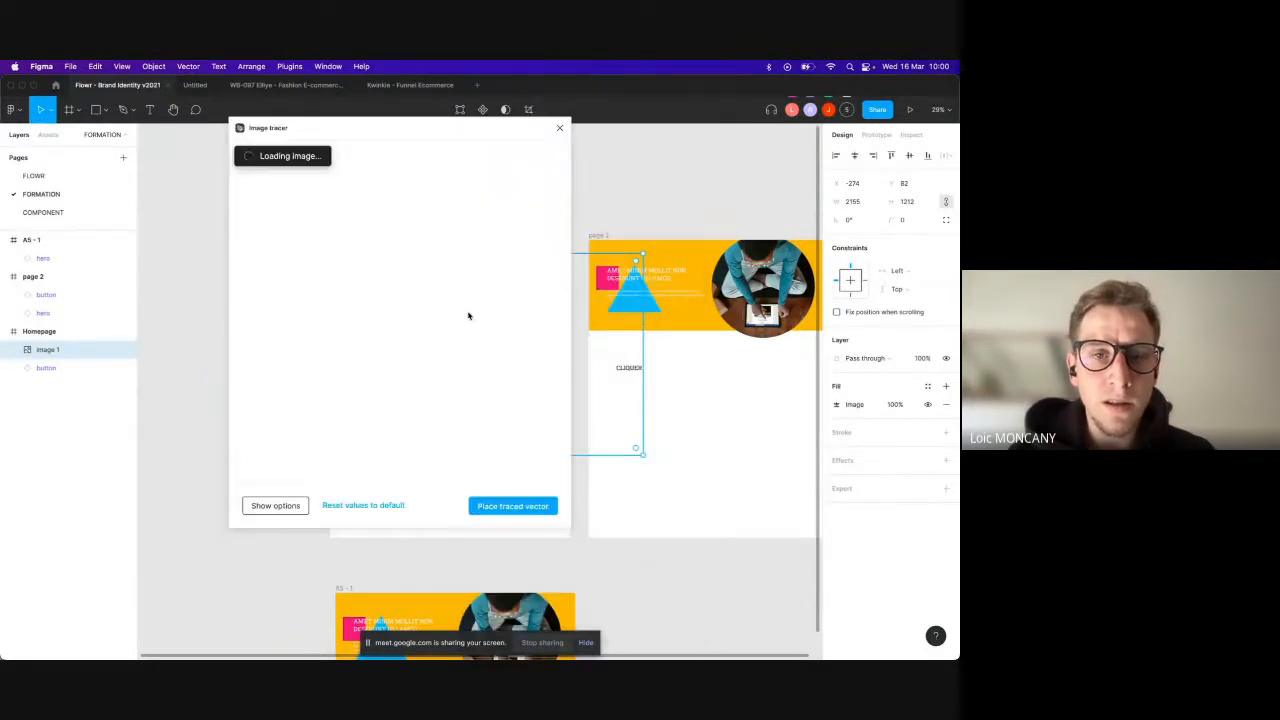
{"action": "left_click", "coordinate": [510, 506]}
{"action": "left_click_drag", "start_coordinate": [491, 323], "coordinate": [714, 260]}
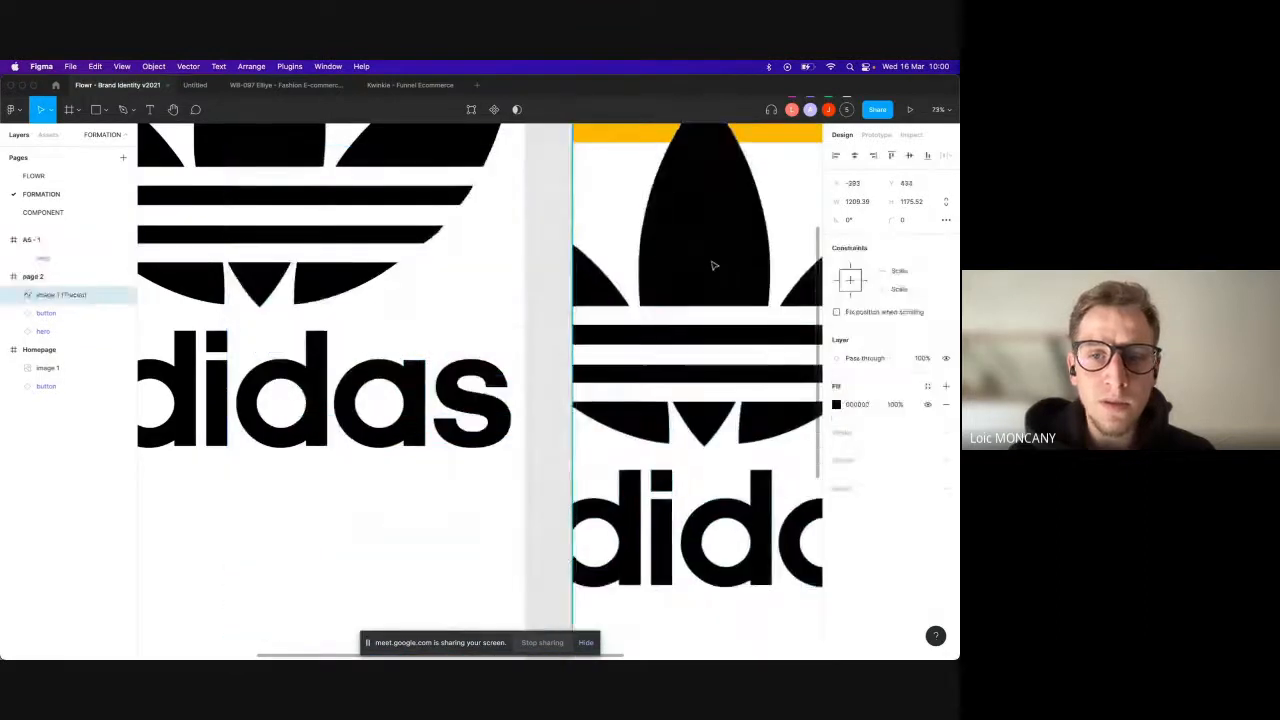
Step: Delete the original Adidas image from Homepage and move the traced logo fully inside page 2, below the hero
{"action": "left_click", "coordinate": [382, 238]}
{"action": "key", "text": "Delete"}
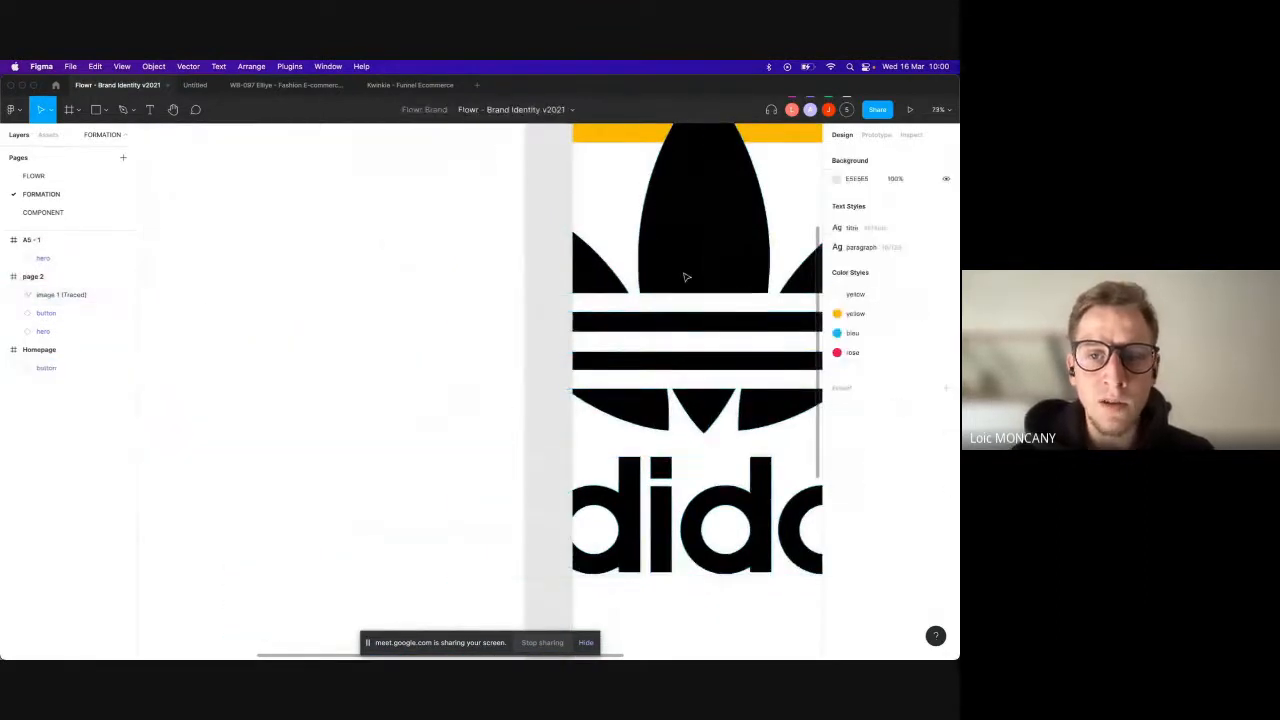
{"action": "scroll", "coordinate": [808, 337], "scroll_direction": "right", "scroll_amount": 6}
{"action": "scroll", "coordinate": [708, 342], "scroll_direction": "up", "scroll_amount": 1}
{"action": "left_click_drag", "start_coordinate": [592, 318], "coordinate": [800, 356]}
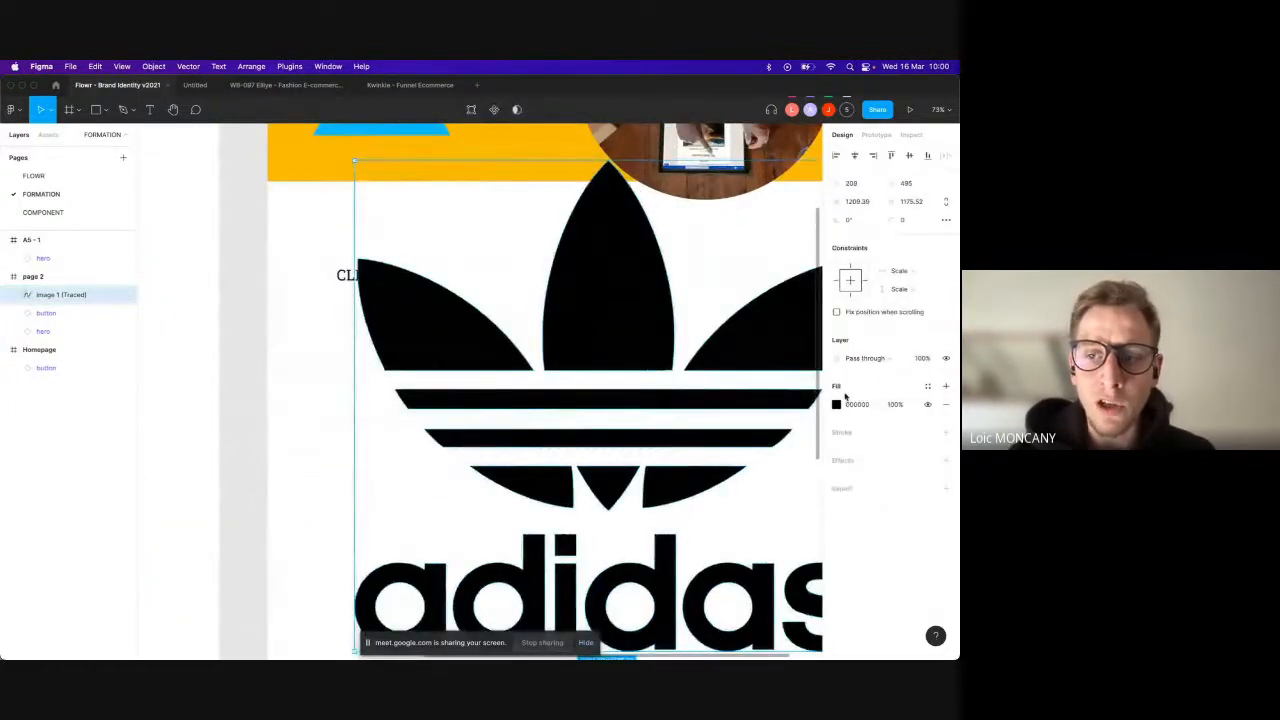
Step: Apply the amber "yellow" color style to the traced Adidas logo and shrink it into page 2's lower-left area
{"action": "left_click", "coordinate": [927, 386]}
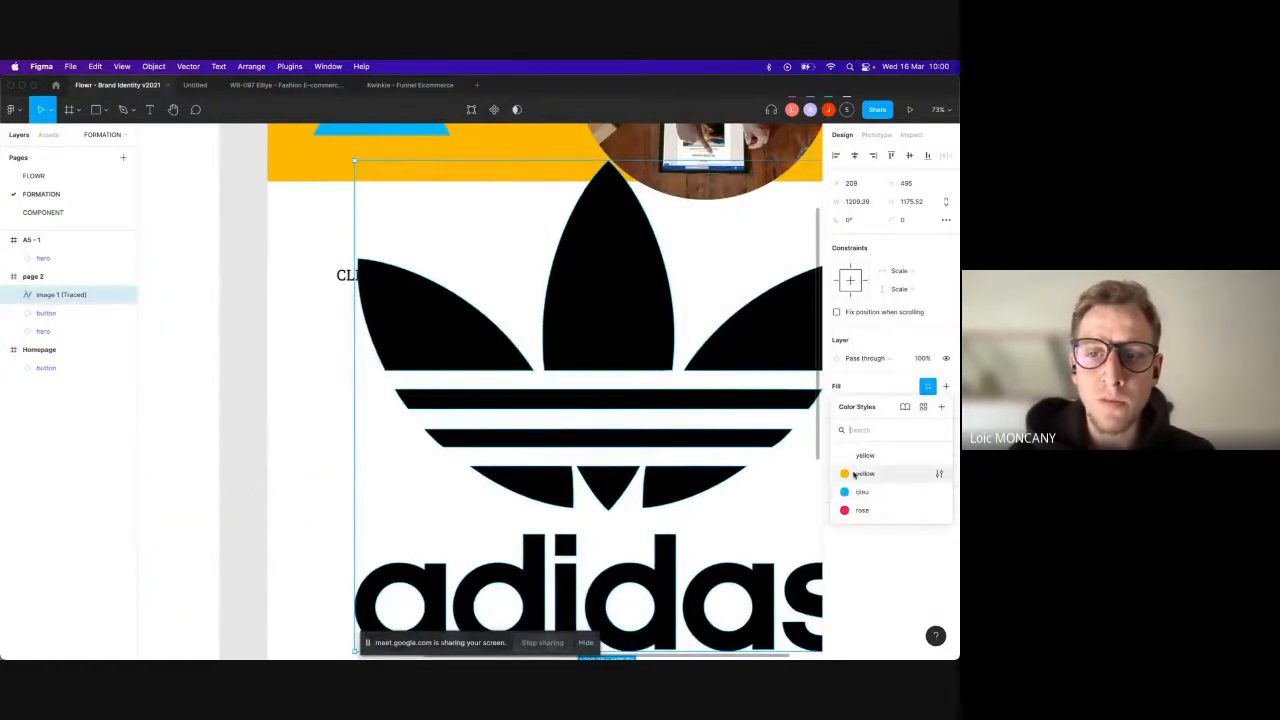
{"action": "left_click", "coordinate": [852, 472]}
{"action": "scroll", "coordinate": [663, 467], "scroll_direction": "down", "scroll_amount": 5}
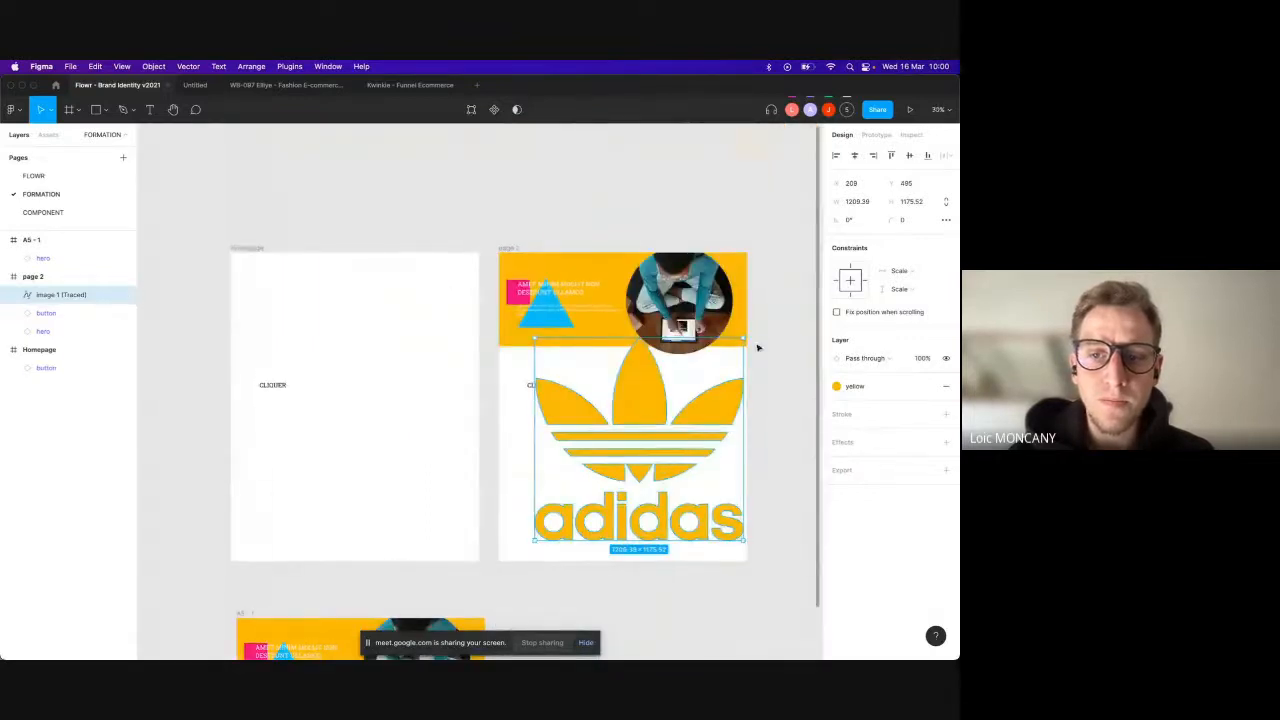
{"action": "left_click_drag", "start_coordinate": [741, 337], "coordinate": [617, 511]}
{"action": "left_click", "coordinate": [617, 511]}
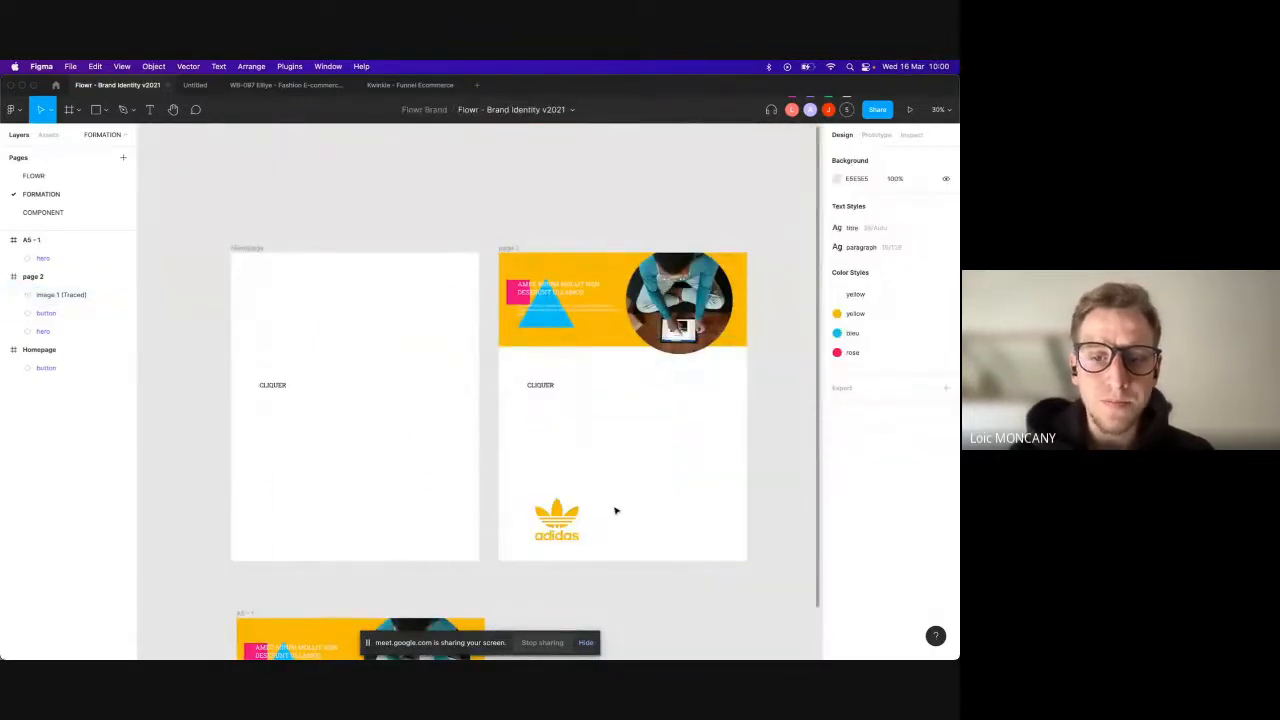
Step: Fill the Homepage frame with the Freepik photo of the bending toddler from the Baby category
{"action": "right_click", "coordinate": [330, 418]}
{"action": "mouse_move", "coordinate": [443, 573]}
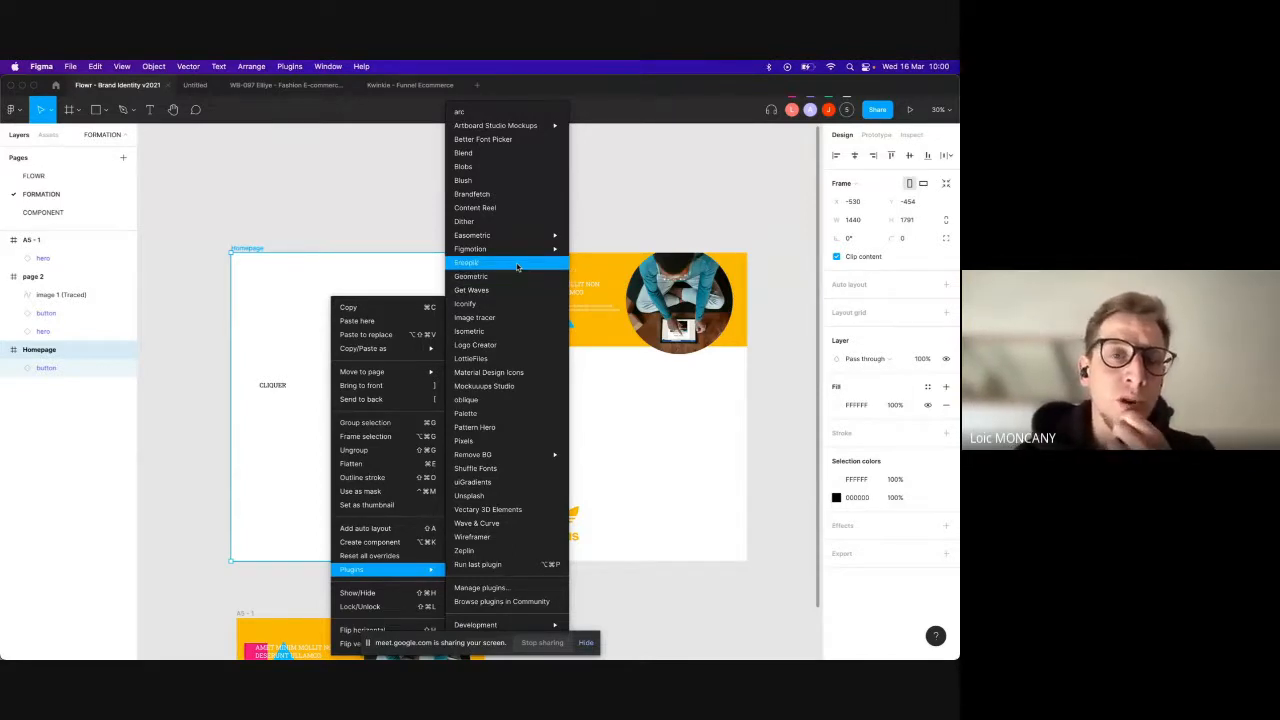
{"action": "left_click", "coordinate": [518, 267]}
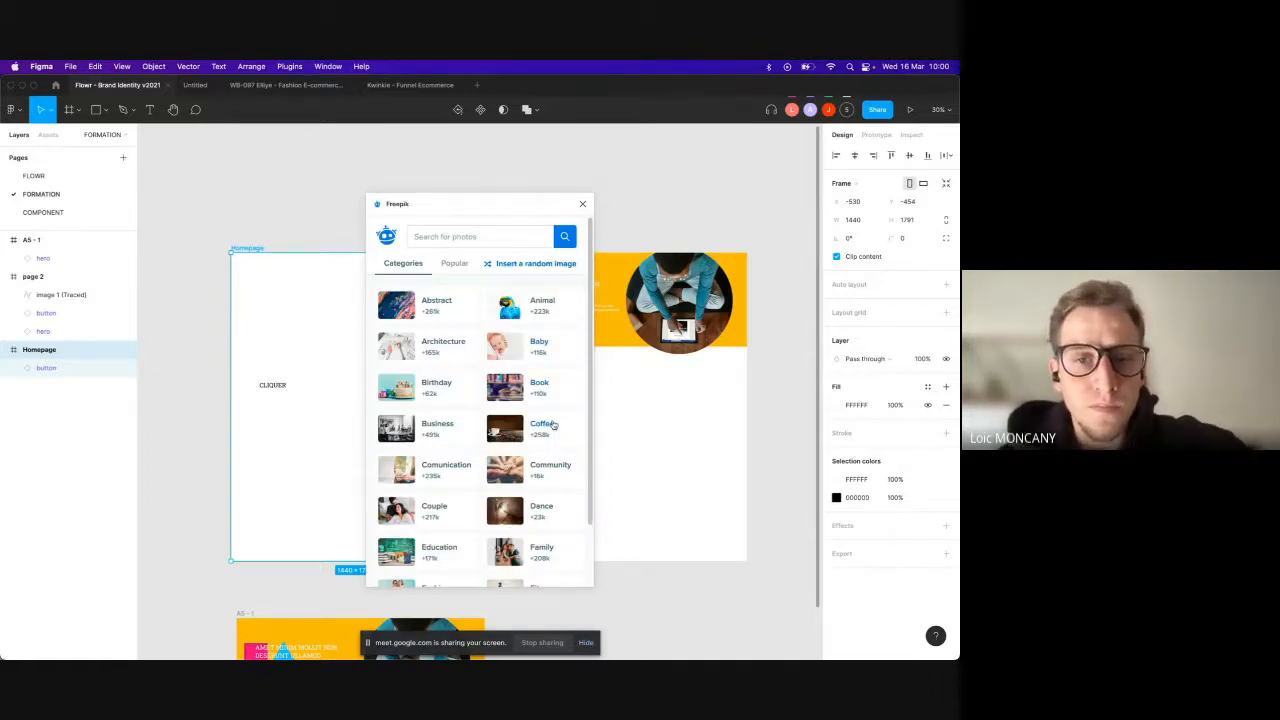
{"action": "left_click", "coordinate": [522, 354]}
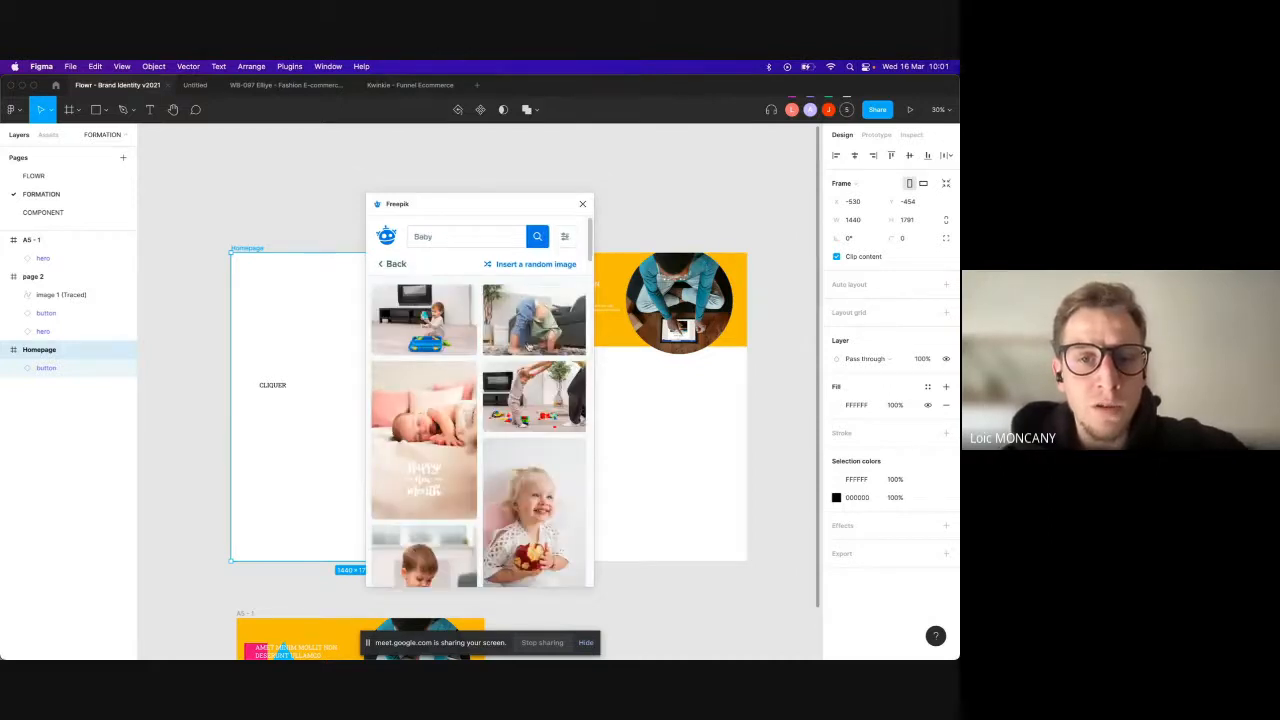
{"action": "left_click", "coordinate": [529, 315]}
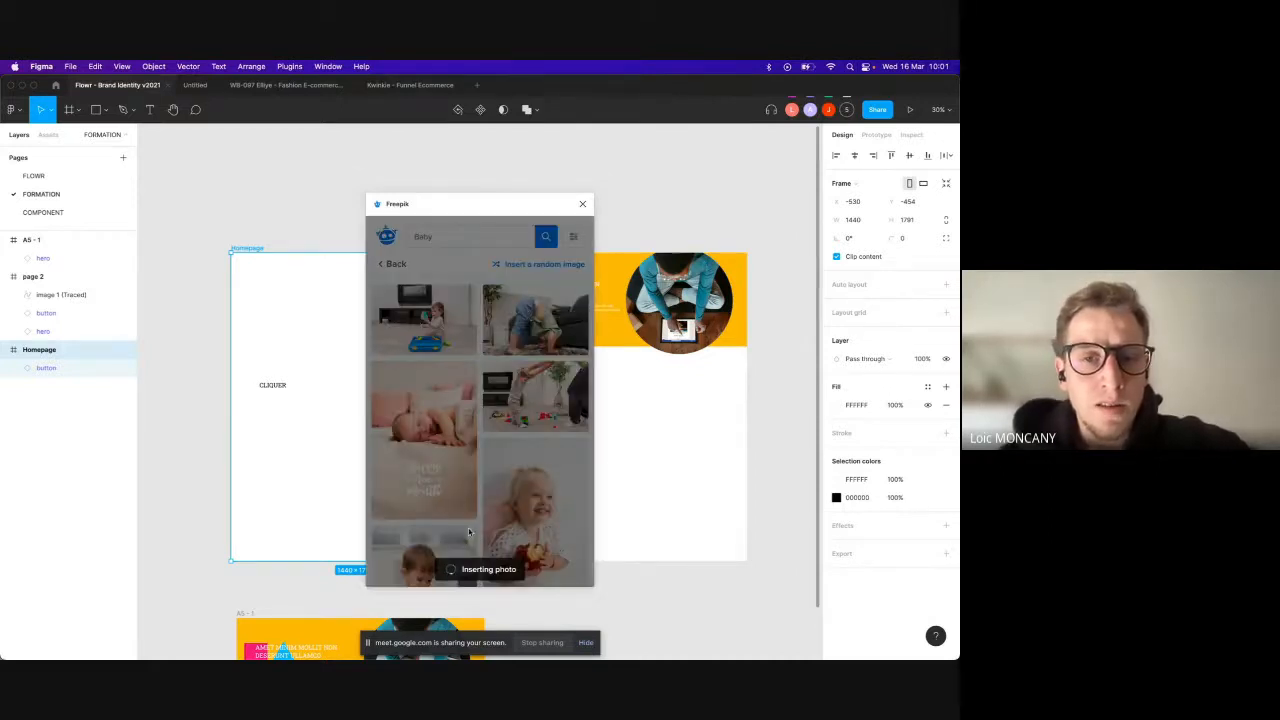
{"action": "left_click", "coordinate": [583, 204]}
{"action": "right_click", "coordinate": [375, 400]}
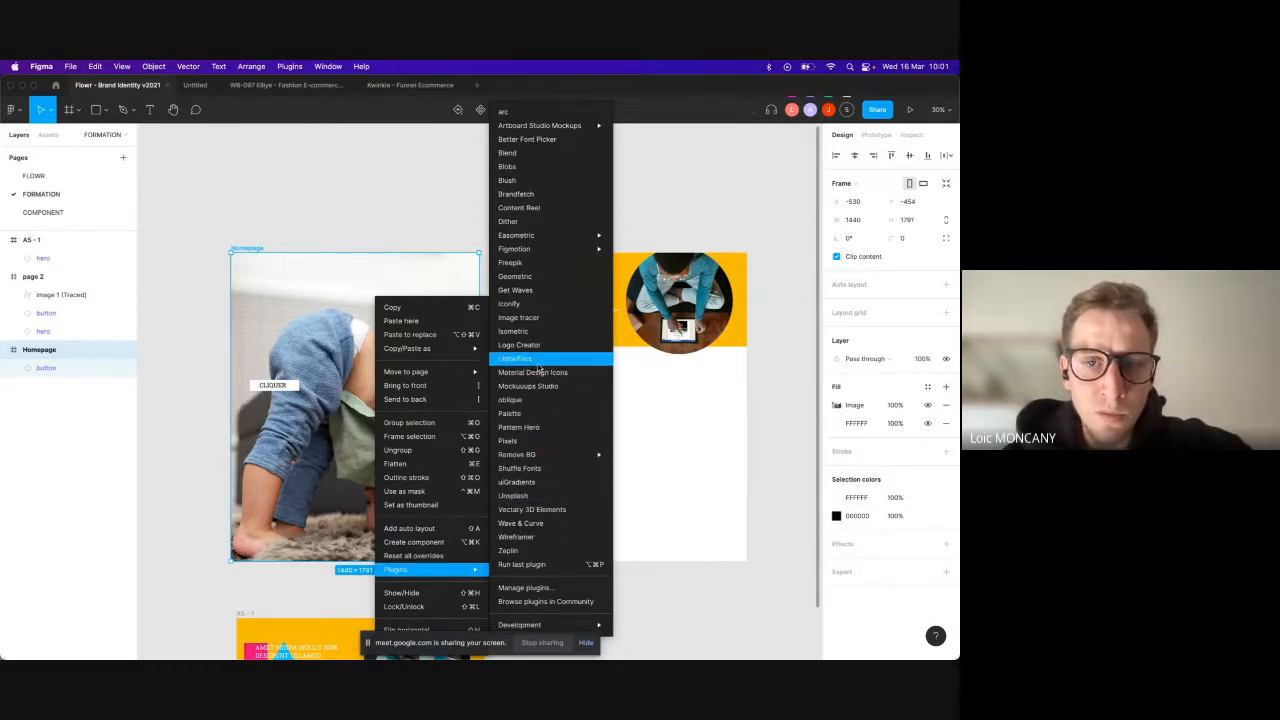
{"action": "left_click", "coordinate": [523, 282]}
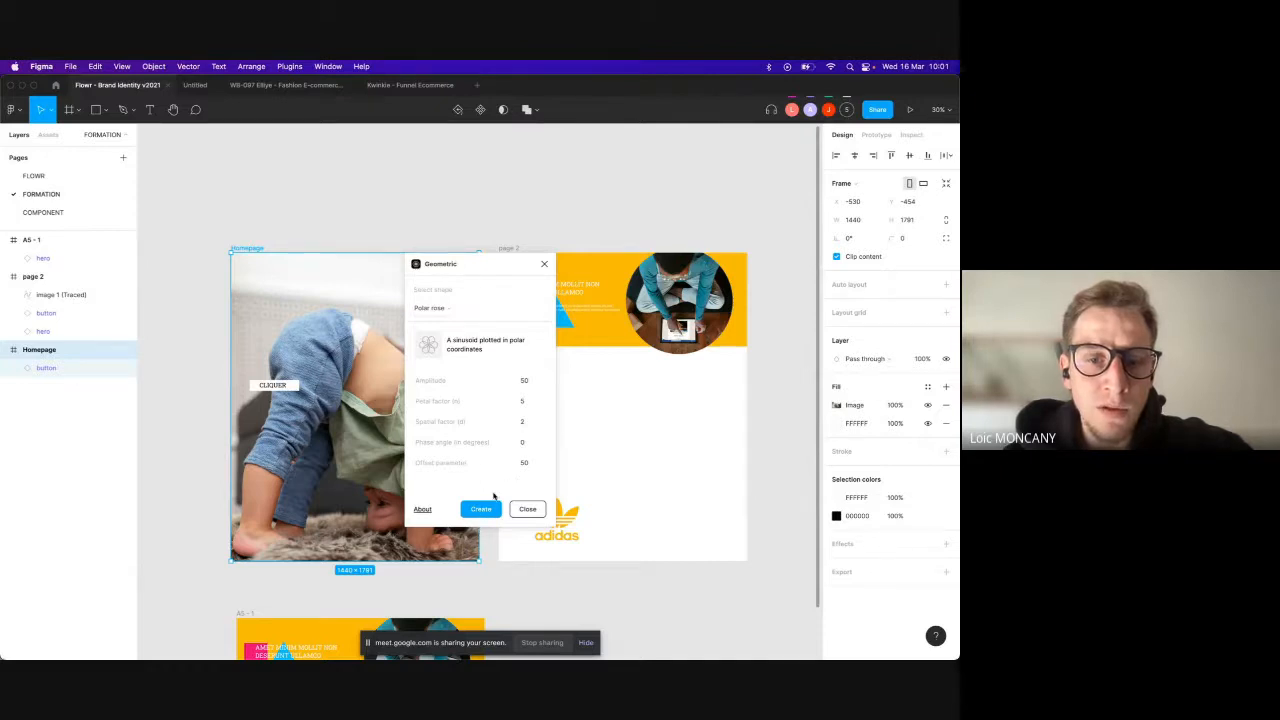
{"action": "left_click", "coordinate": [443, 311]}
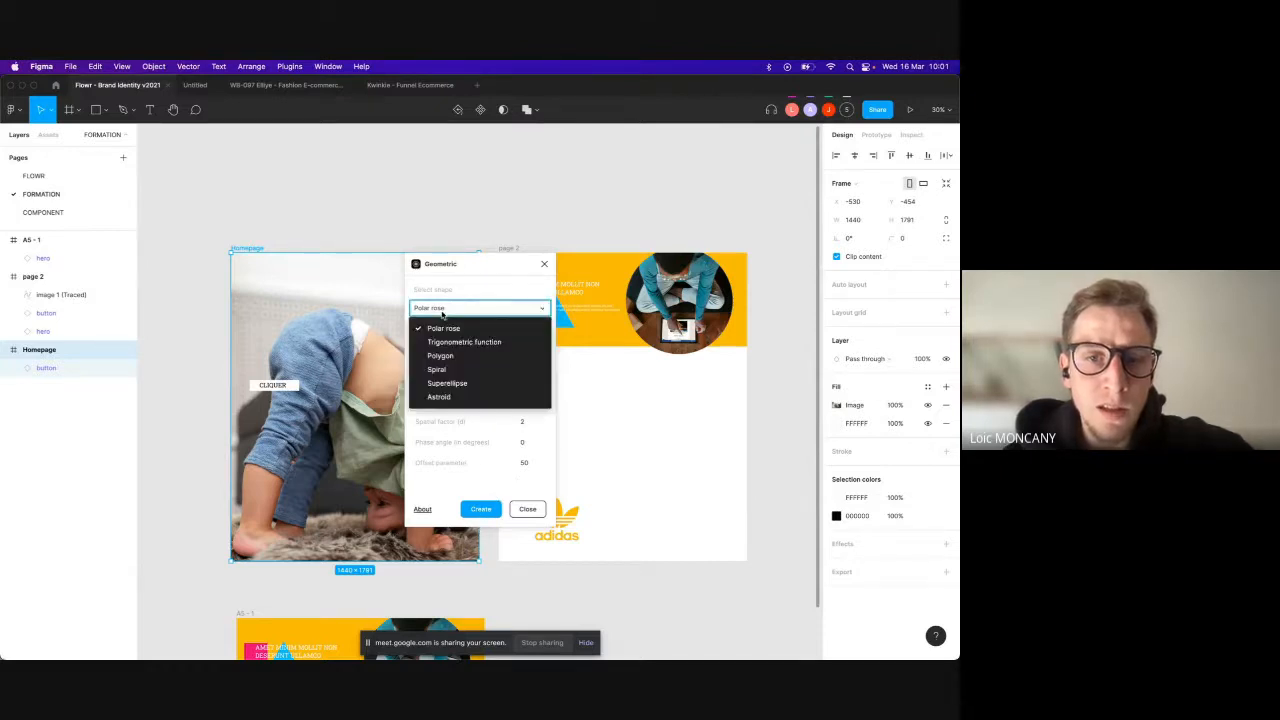
{"action": "left_click", "coordinate": [544, 263]}
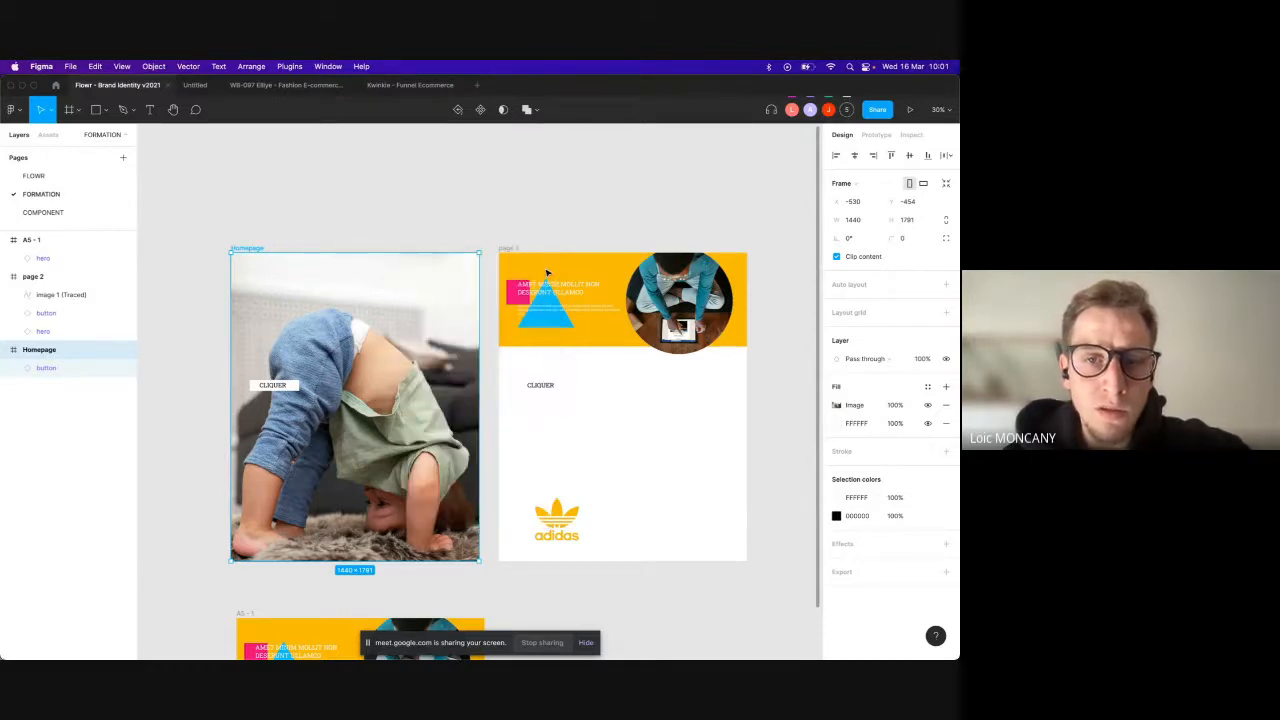
Step: Draw a triangle polygon about 538 × 538 on the Homepage photo and move it beside the CLIQUER button
{"action": "left_click", "coordinate": [106, 110]}
{"action": "left_click", "coordinate": [112, 192]}
{"action": "mouse_move", "coordinate": [335, 315]}
{"action": "left_mouse_down"}
{"action": "mouse_move", "coordinate": [384, 400]}
{"action": "mouse_move", "coordinate": [418, 426]}
{"action": "left_mouse_up"}
{"action": "left_click_drag", "start_coordinate": [374, 386], "coordinate": [315, 382]}
Step: Create two polar rose vectors with the Geometric plugin, keeping its default parameters
{"action": "right_click", "coordinate": [343, 329]}
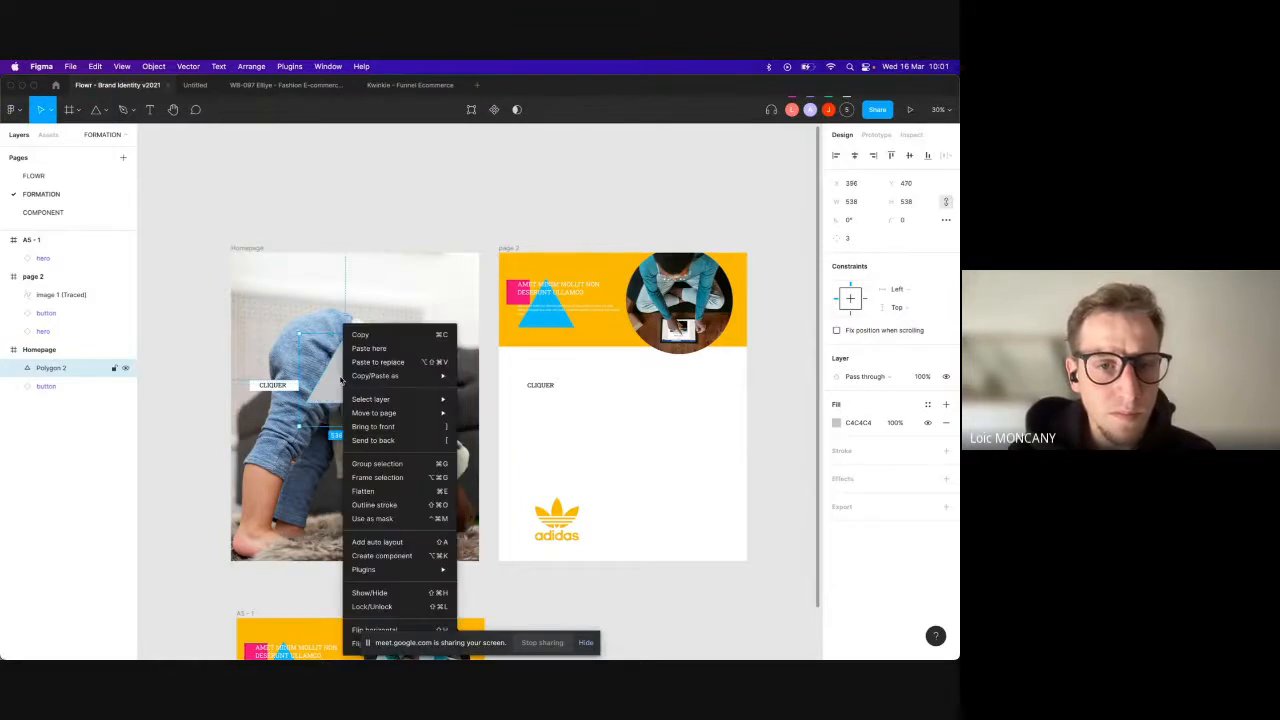
{"action": "mouse_move", "coordinate": [400, 569]}
{"action": "left_click", "coordinate": [500, 276]}
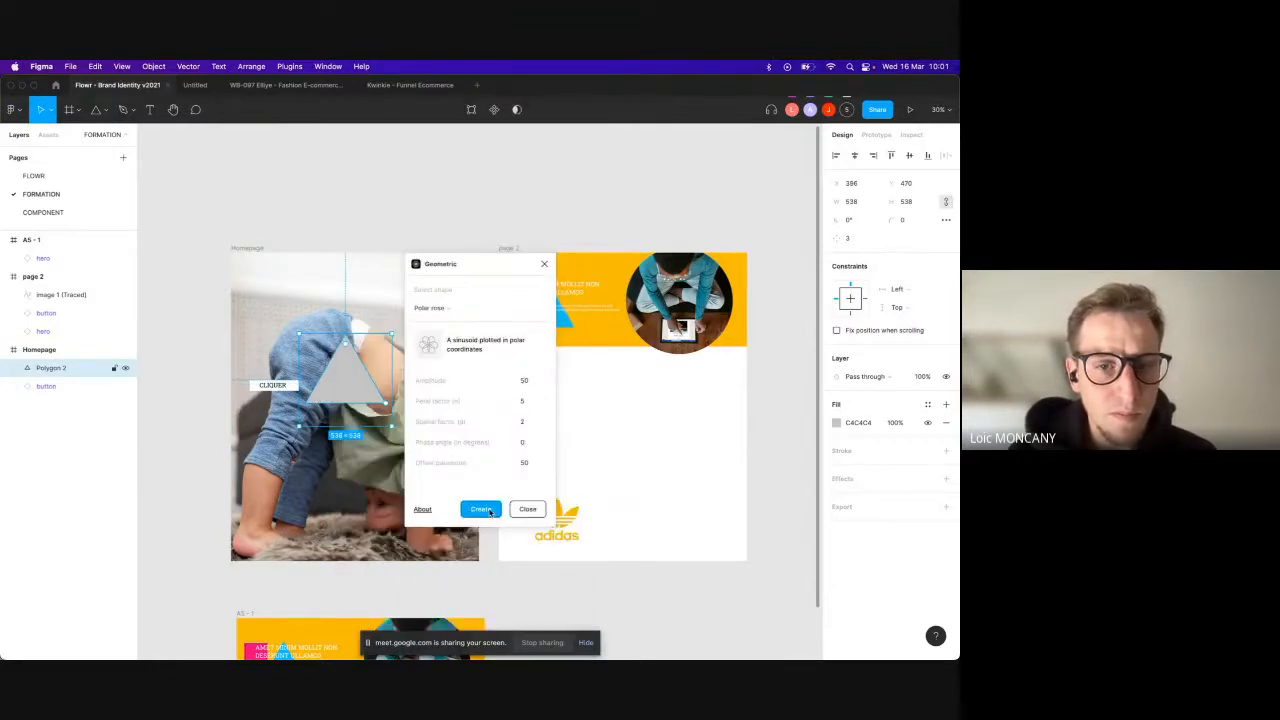
{"action": "left_click", "coordinate": [489, 511]}
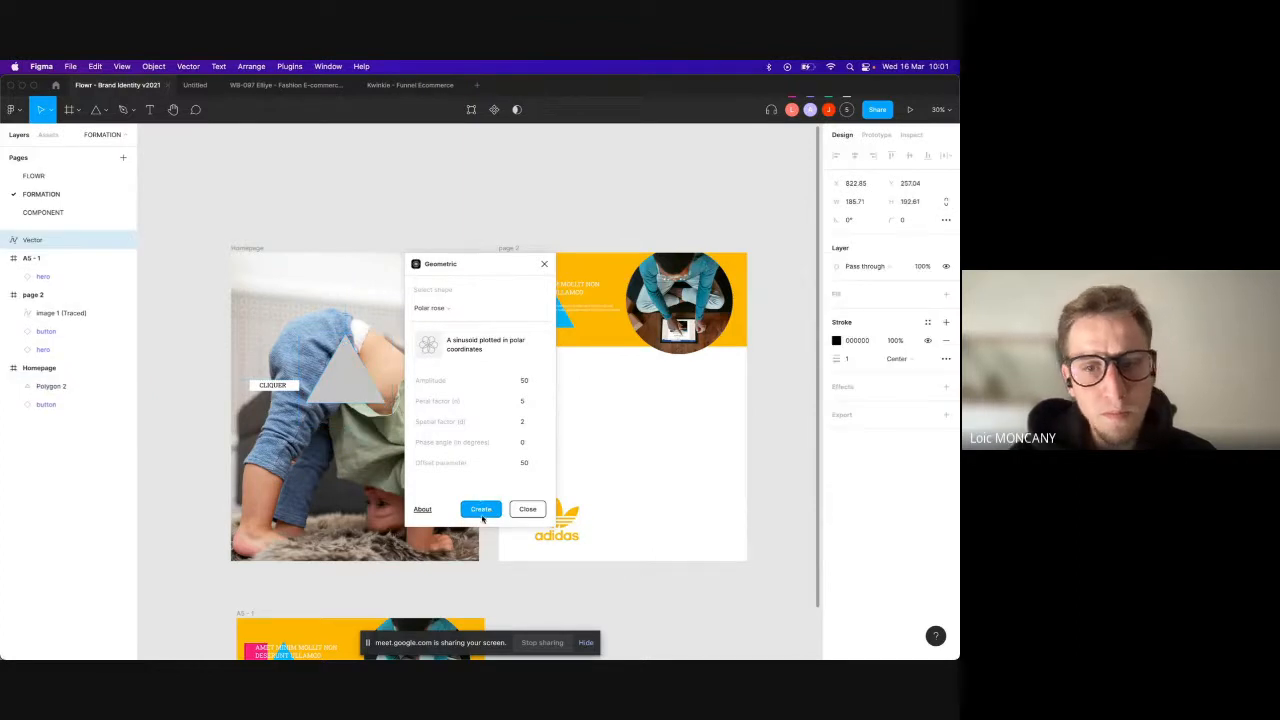
{"action": "left_click", "coordinate": [483, 517]}
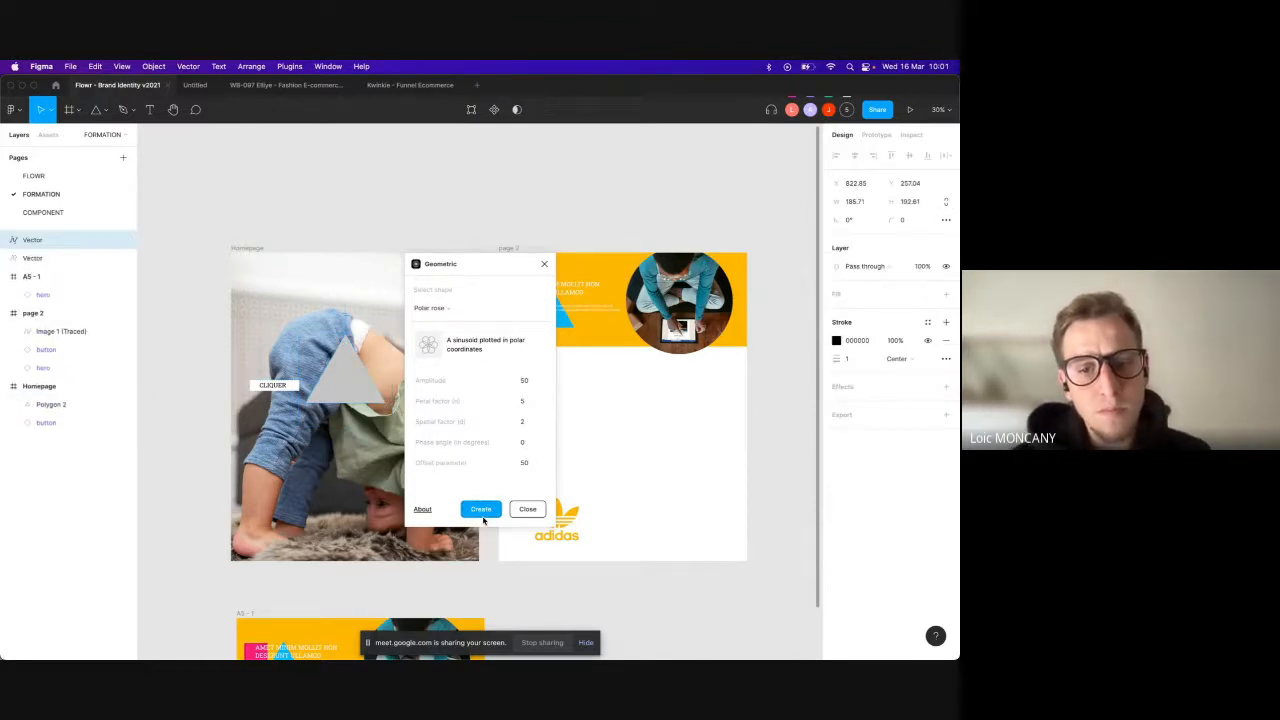
{"action": "left_click", "coordinate": [544, 263]}
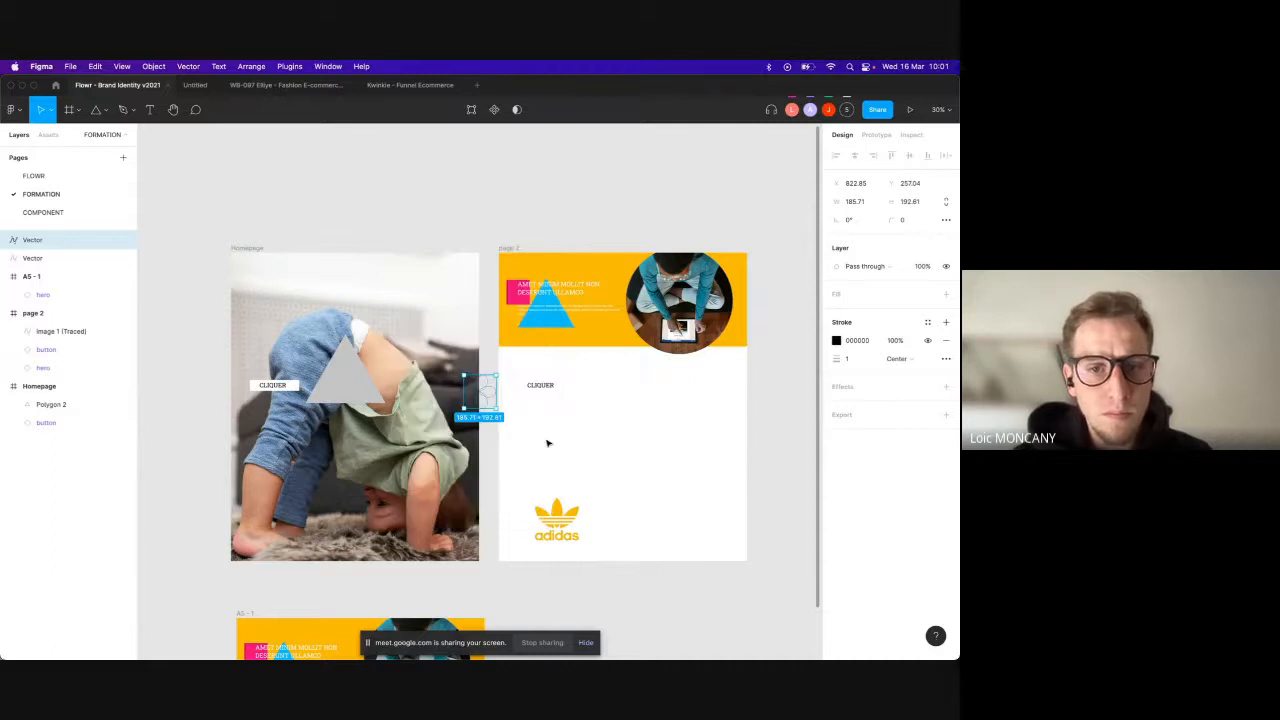
Step: Enlarge one polar rose to several times its size and move it across page 2's left edge around the CLIQUER button
{"action": "left_click_drag", "start_coordinate": [483, 393], "coordinate": [783, 565]}
{"action": "left_click_drag", "start_coordinate": [696, 465], "coordinate": [525, 415]}
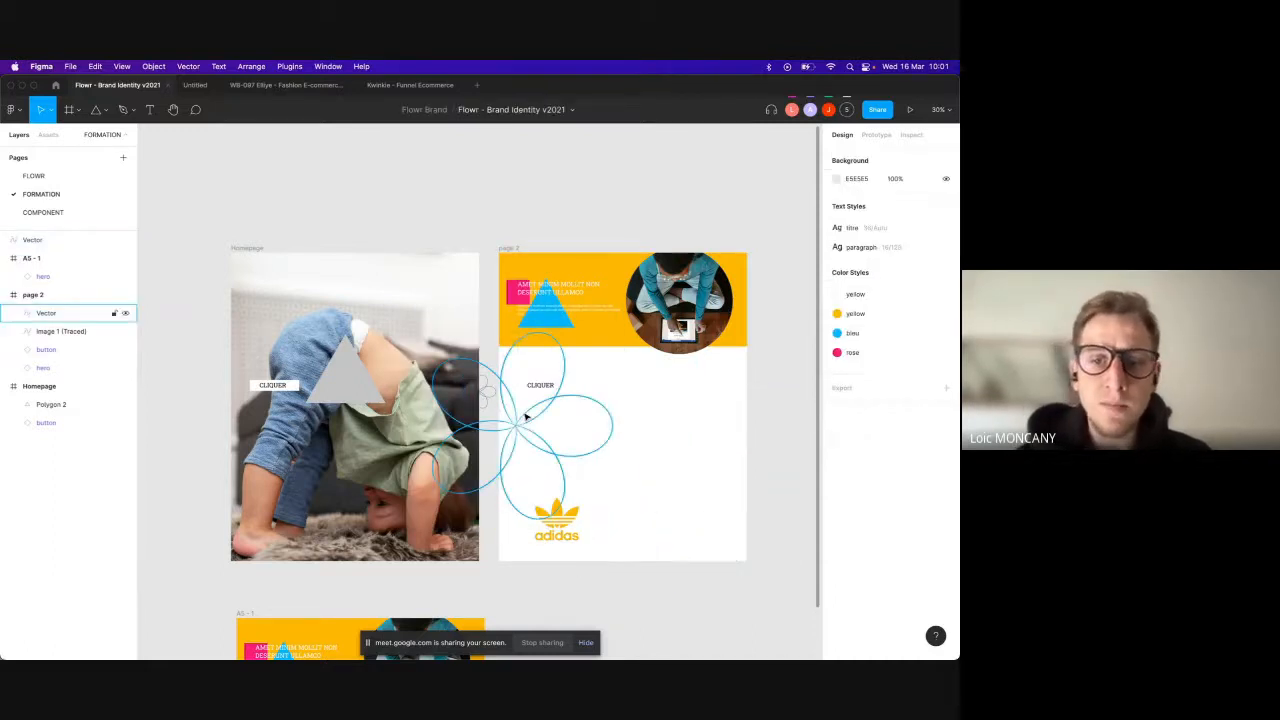
{"action": "left_click", "coordinate": [637, 391]}
{"action": "left_click", "coordinate": [530, 386]}
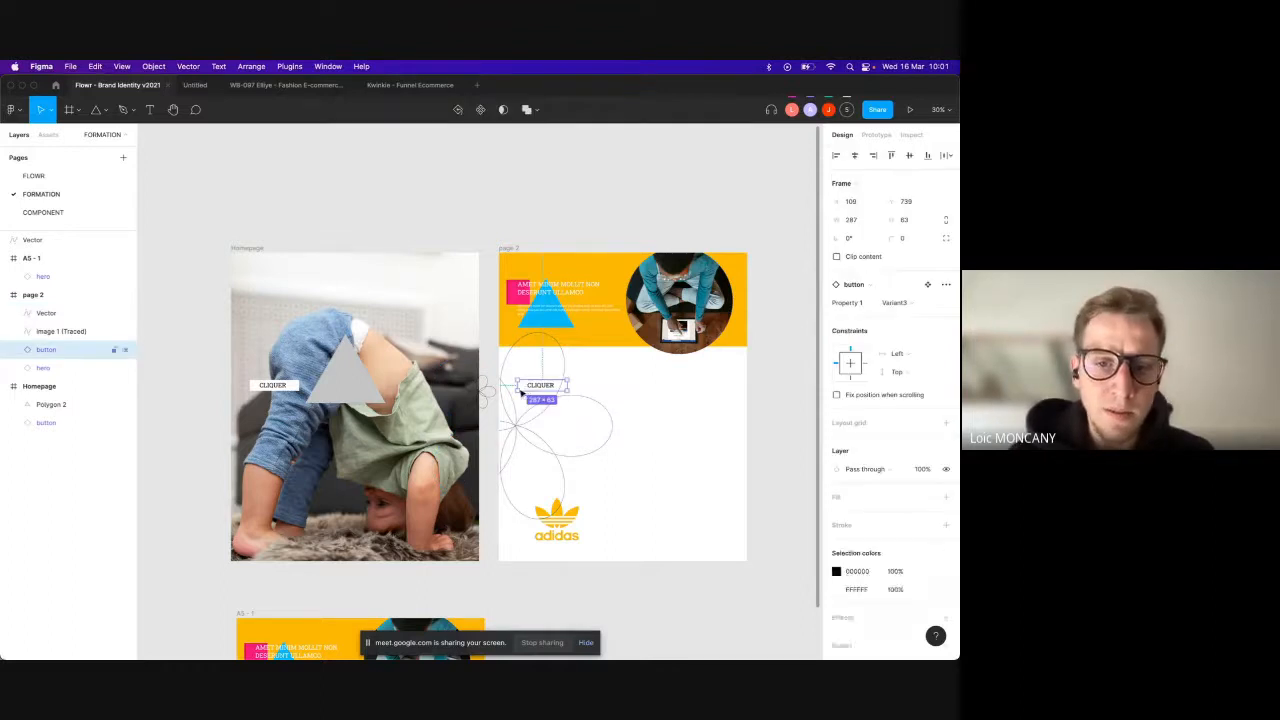
Step: Delete both polar rose vectors around page 2's left edge
{"action": "left_click", "coordinate": [505, 390]}
{"action": "left_click", "coordinate": [502, 389]}
{"action": "key", "text": "Delete"}
{"action": "left_click", "coordinate": [500, 388]}
{"action": "key", "text": "Delete"}
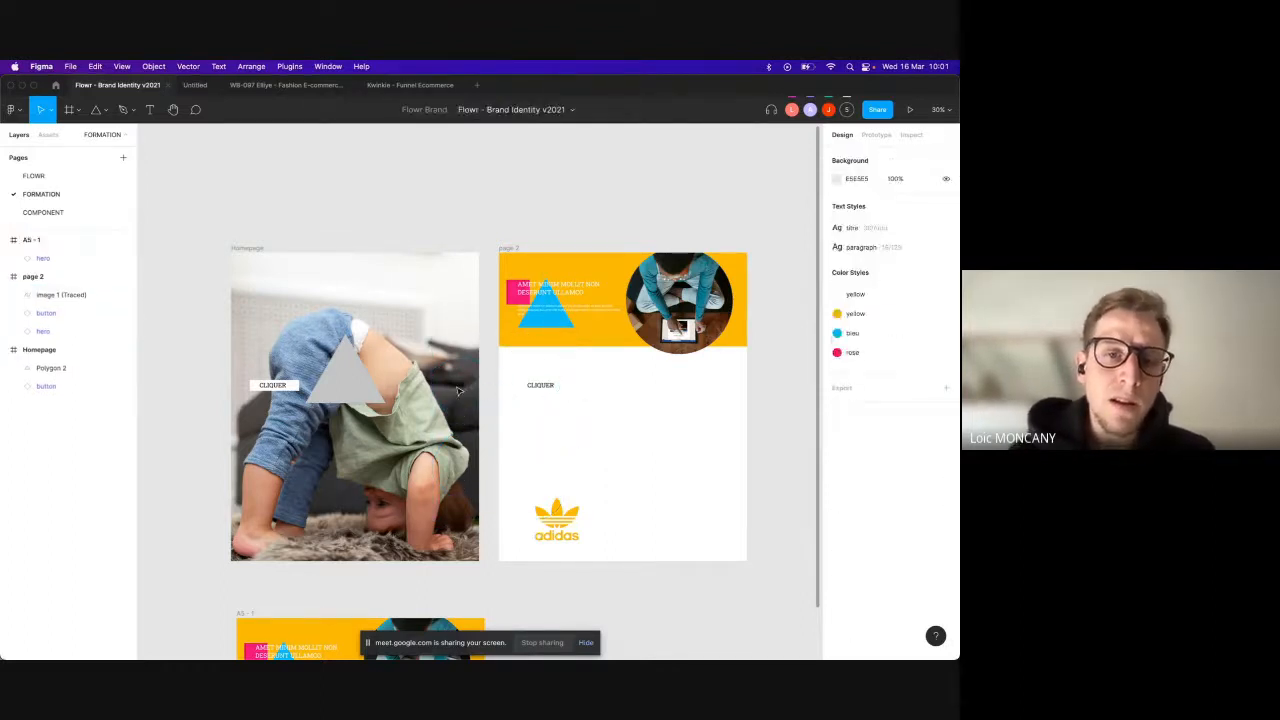
Step: Fill the Homepage triangle with the smiling woman's portrait from Content Reel's Avatars (female) image set
{"action": "right_click", "coordinate": [367, 369]}
{"action": "mouse_move", "coordinate": [420, 569]}
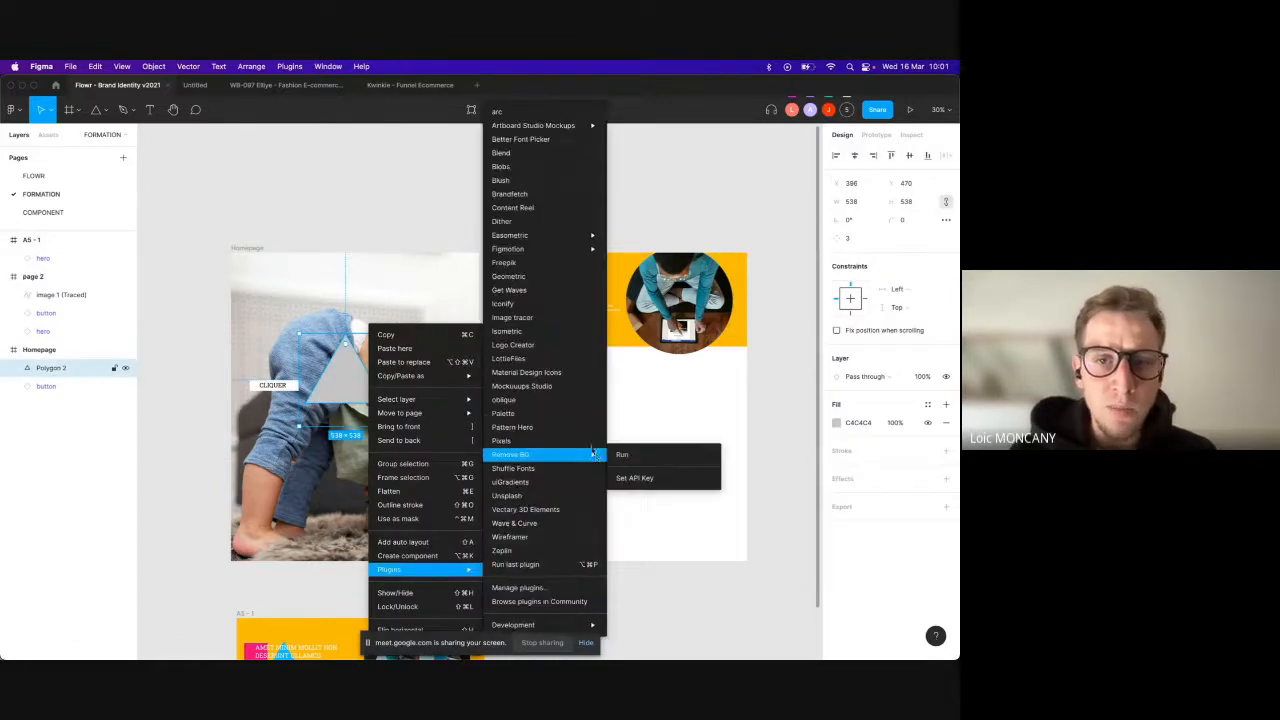
{"action": "mouse_move", "coordinate": [591, 248]}
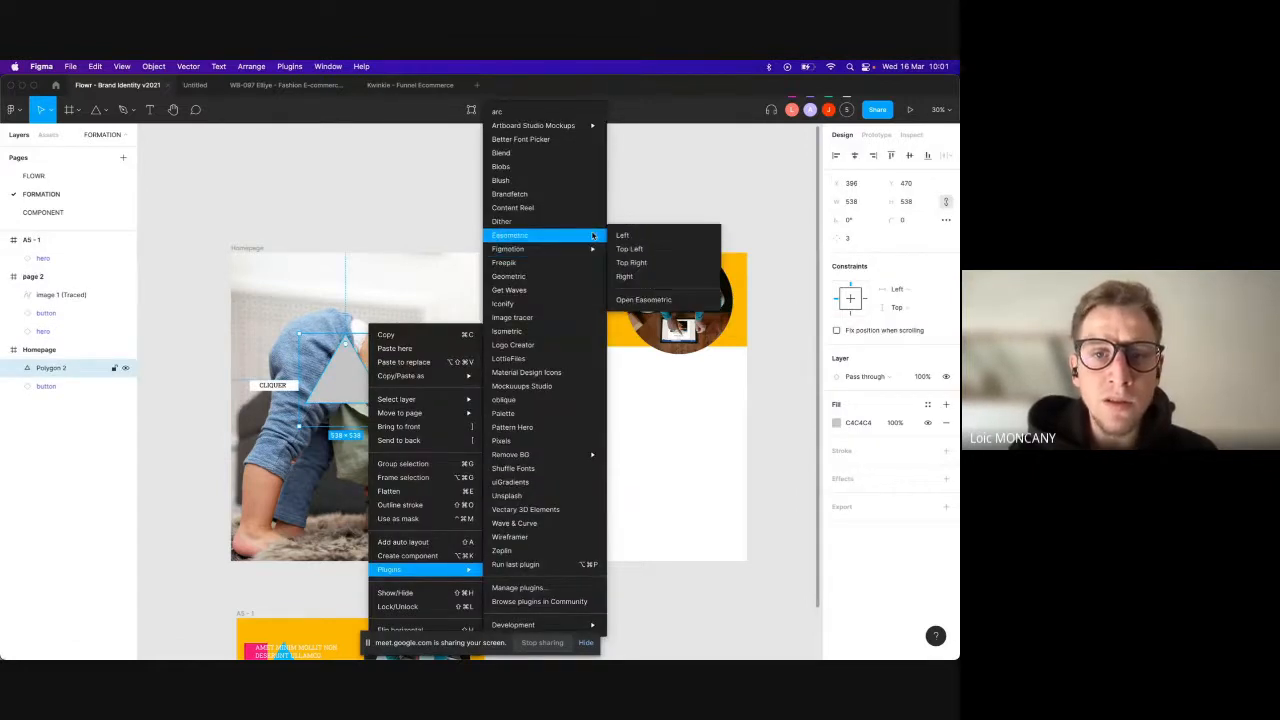
{"action": "left_click", "coordinate": [566, 208]}
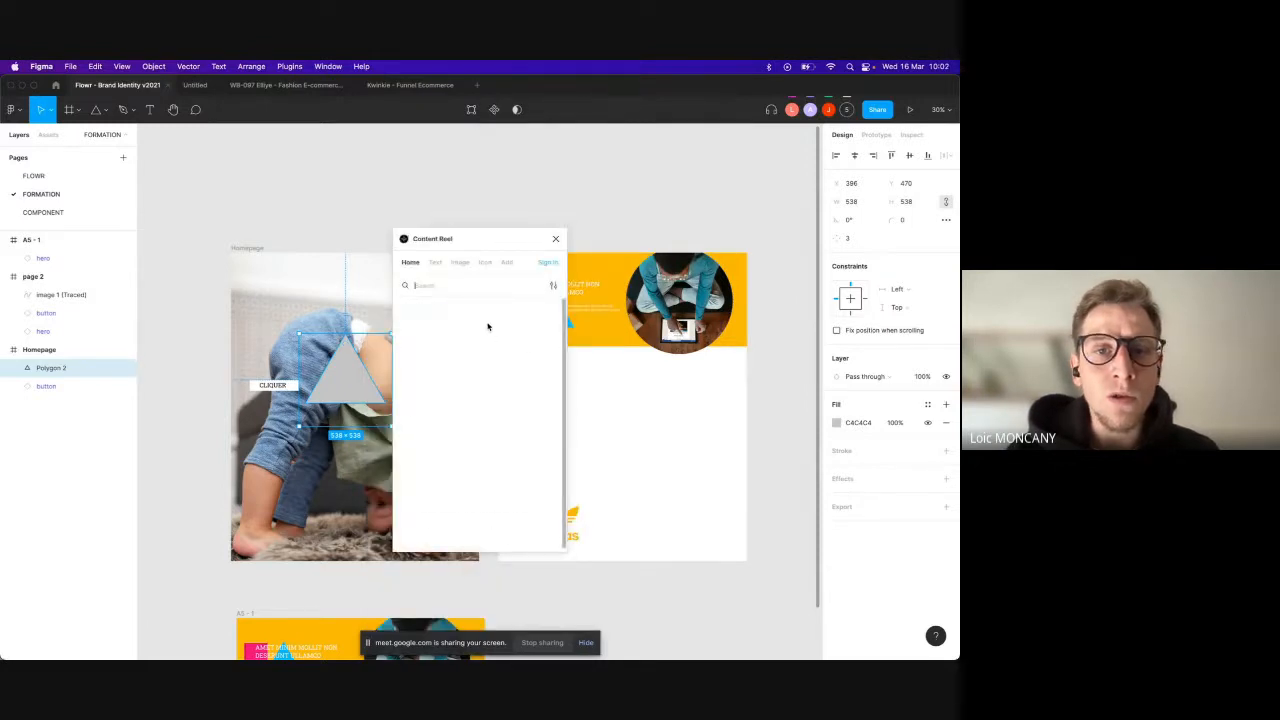
{"action": "left_click", "coordinate": [459, 262]}
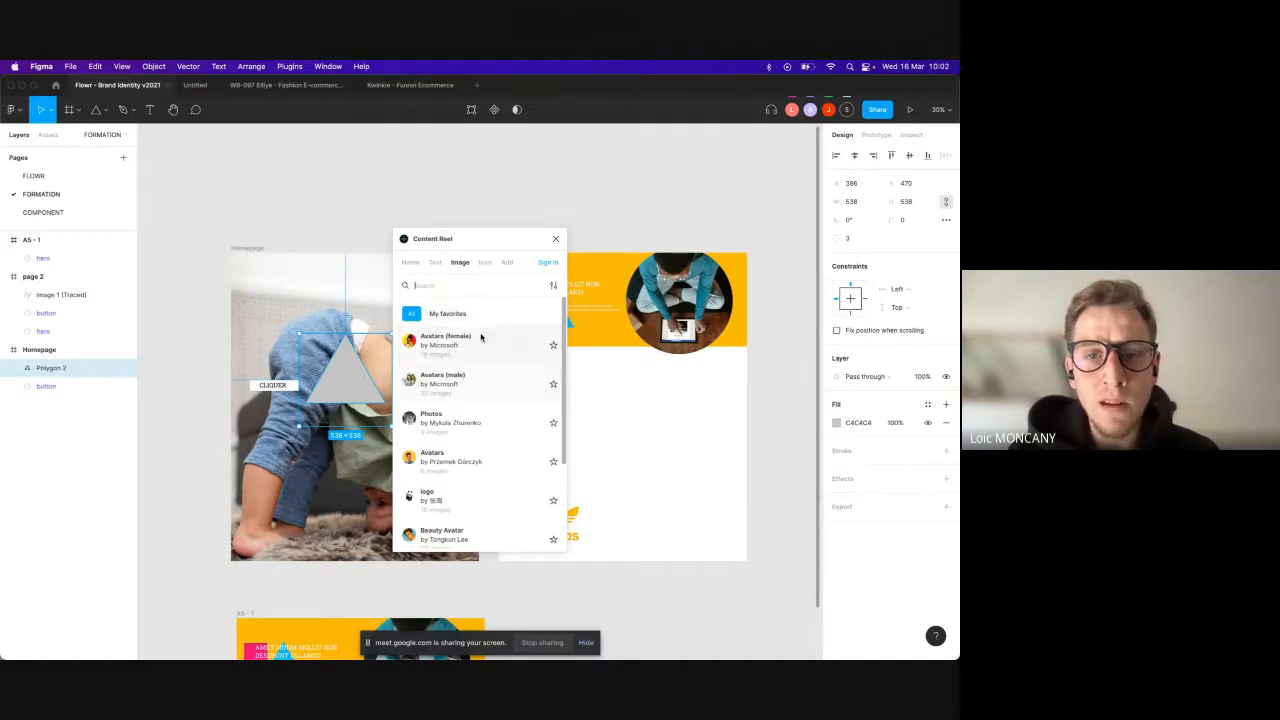
{"action": "left_click", "coordinate": [484, 265]}
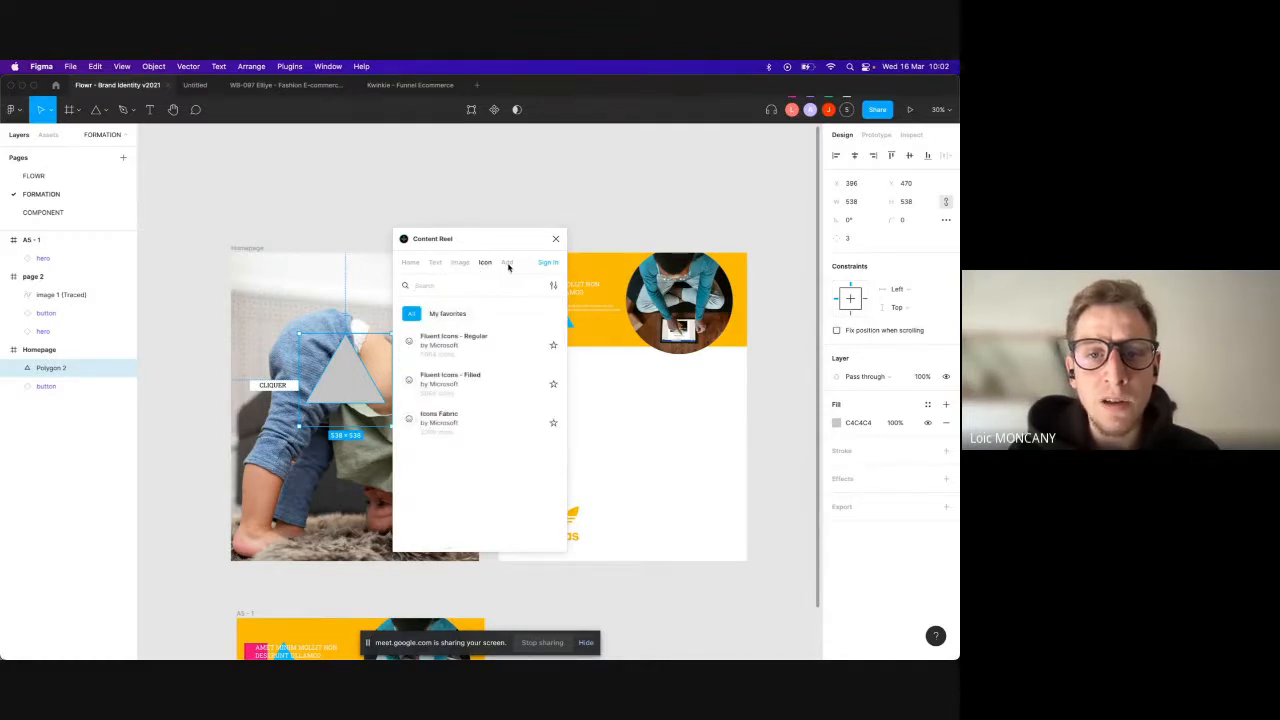
{"action": "left_click", "coordinate": [507, 263]}
{"action": "left_click", "coordinate": [461, 265]}
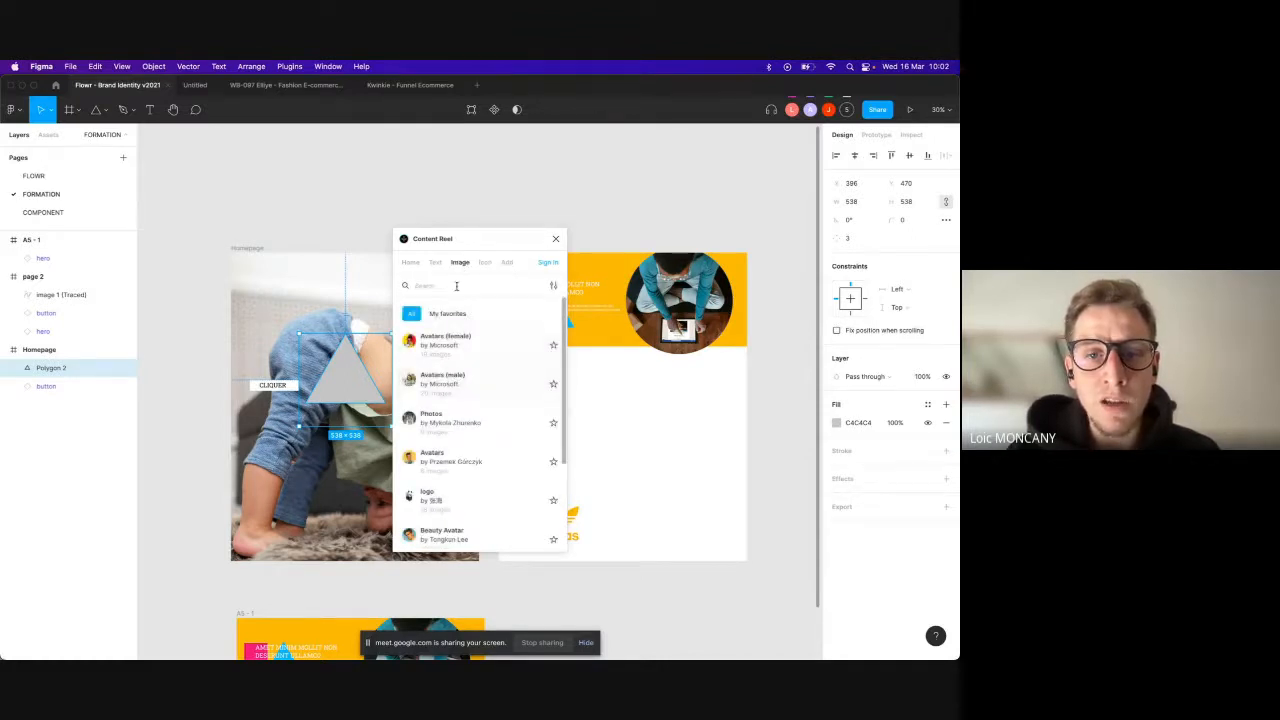
{"action": "left_click", "coordinate": [450, 360]}
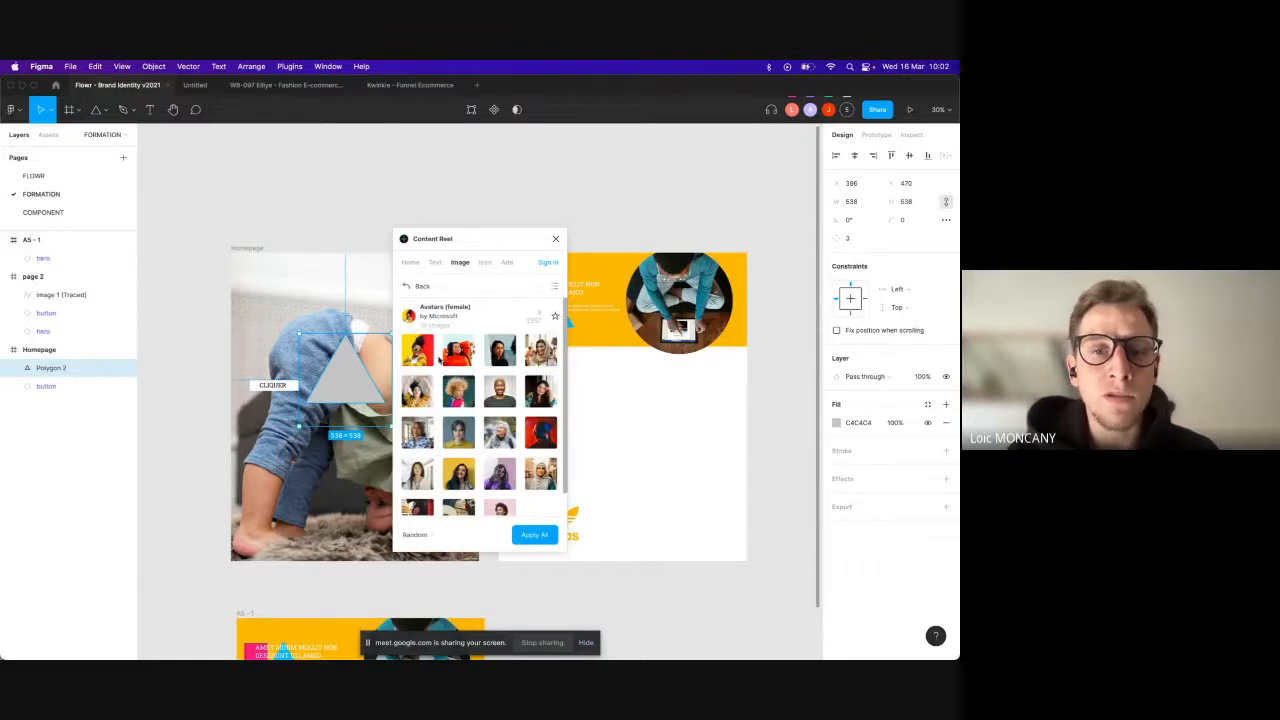
{"action": "left_click", "coordinate": [499, 392]}
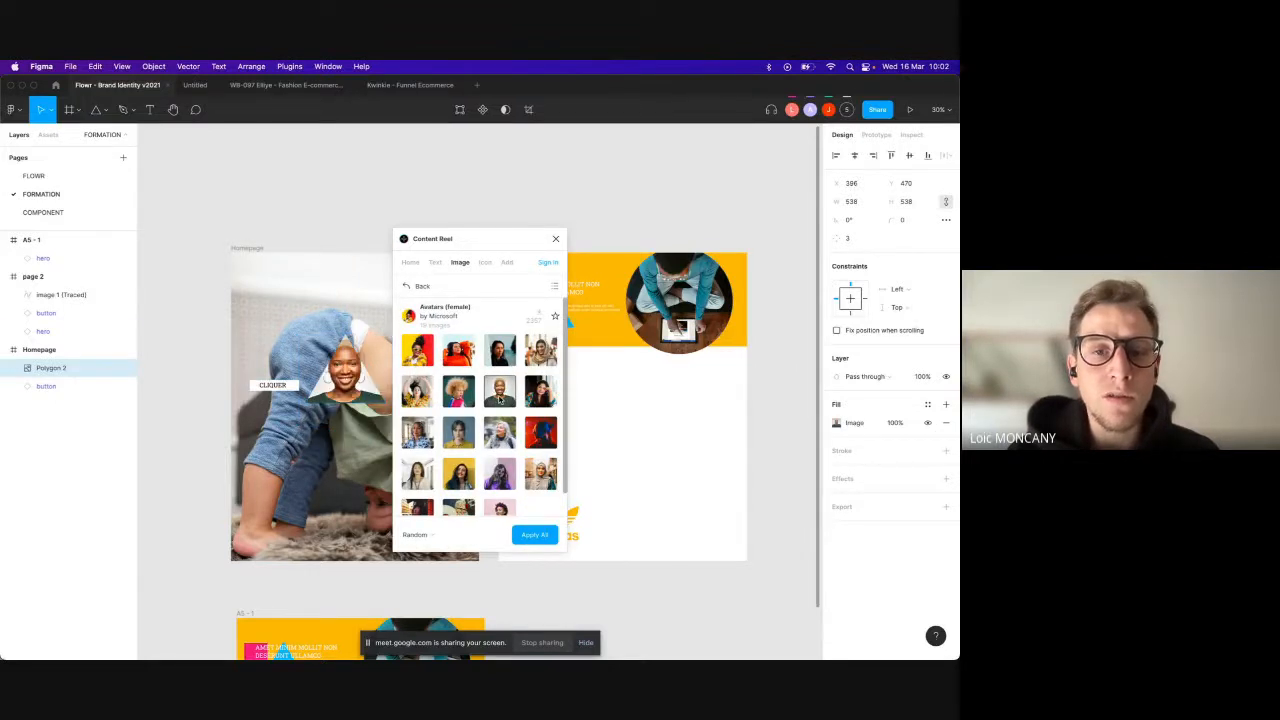
{"action": "left_click", "coordinate": [555, 239]}
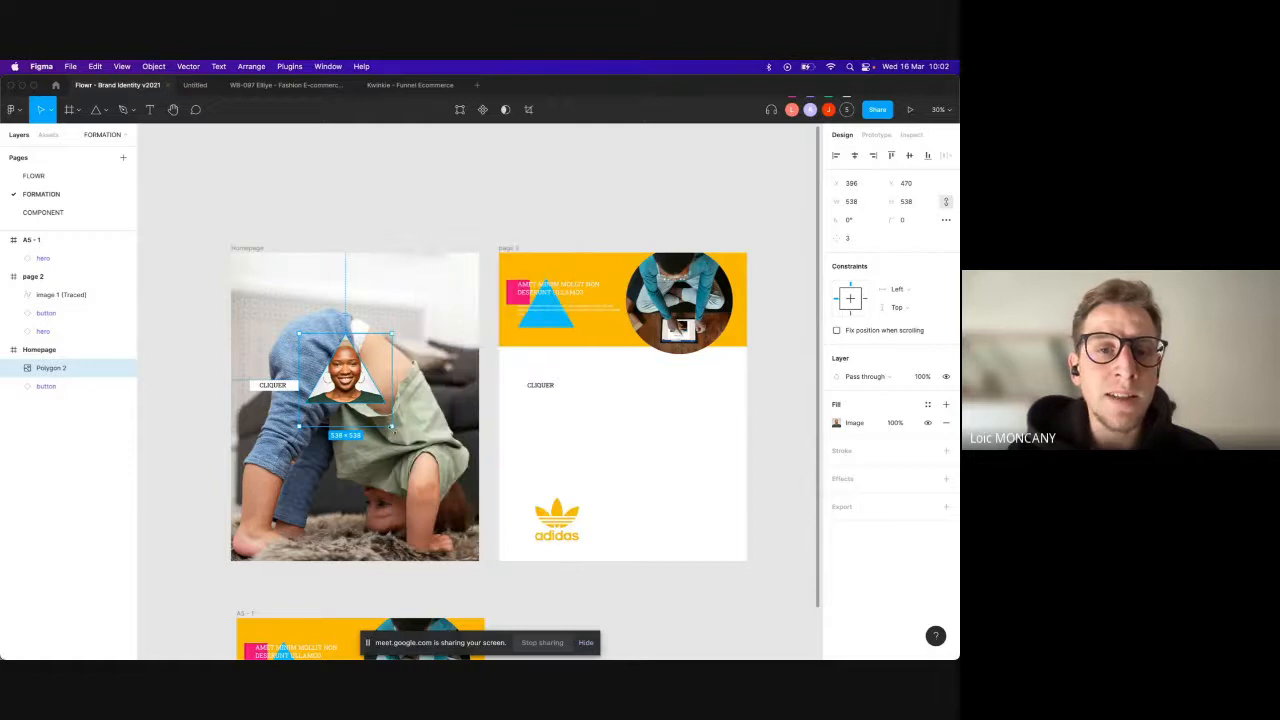
Step: Enlarge the portrait triangle to 990 × 990 and move it to the lower middle of the Homepage photo
{"action": "left_click_drag", "start_coordinate": [391, 428], "coordinate": [470, 492]}
{"action": "left_click_drag", "start_coordinate": [418, 436], "coordinate": [377, 489]}
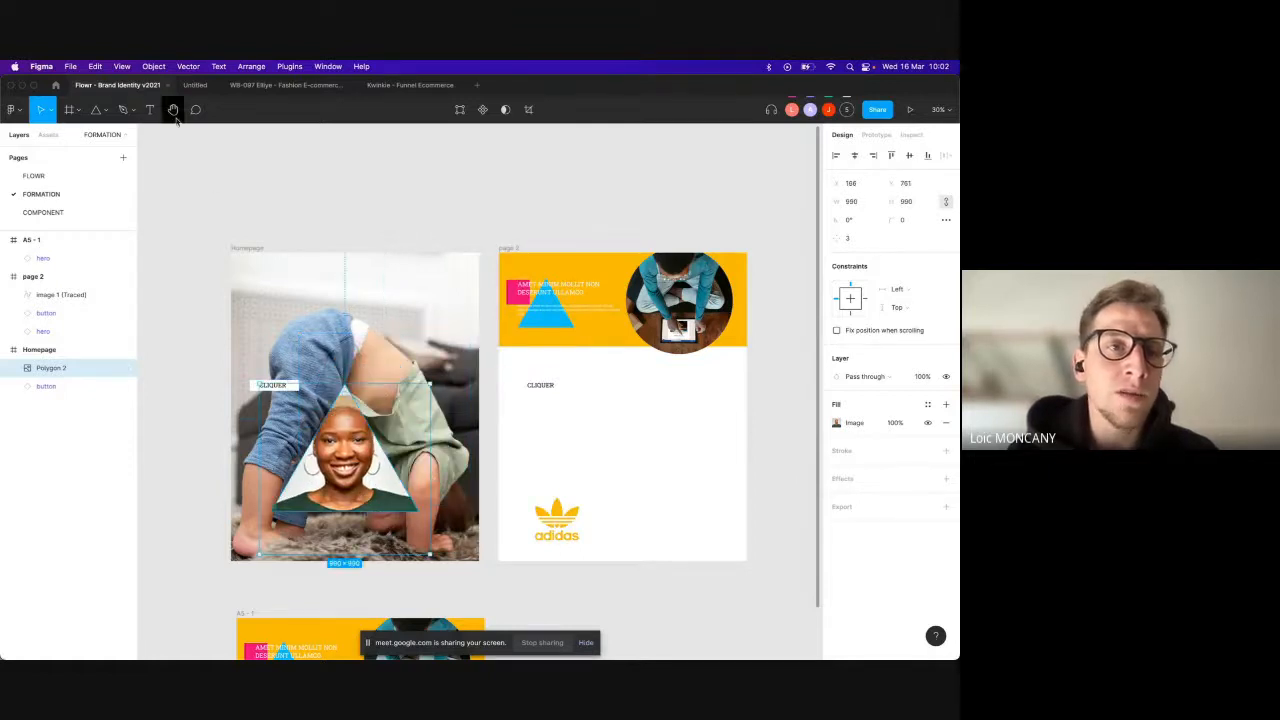
{"action": "left_click", "coordinate": [122, 110]}
Step: Draw a 312 × 312 circle below page 2's CLIQUER button and duplicate it into a row of three evenly spaced circles
{"action": "left_click", "coordinate": [107, 112]}
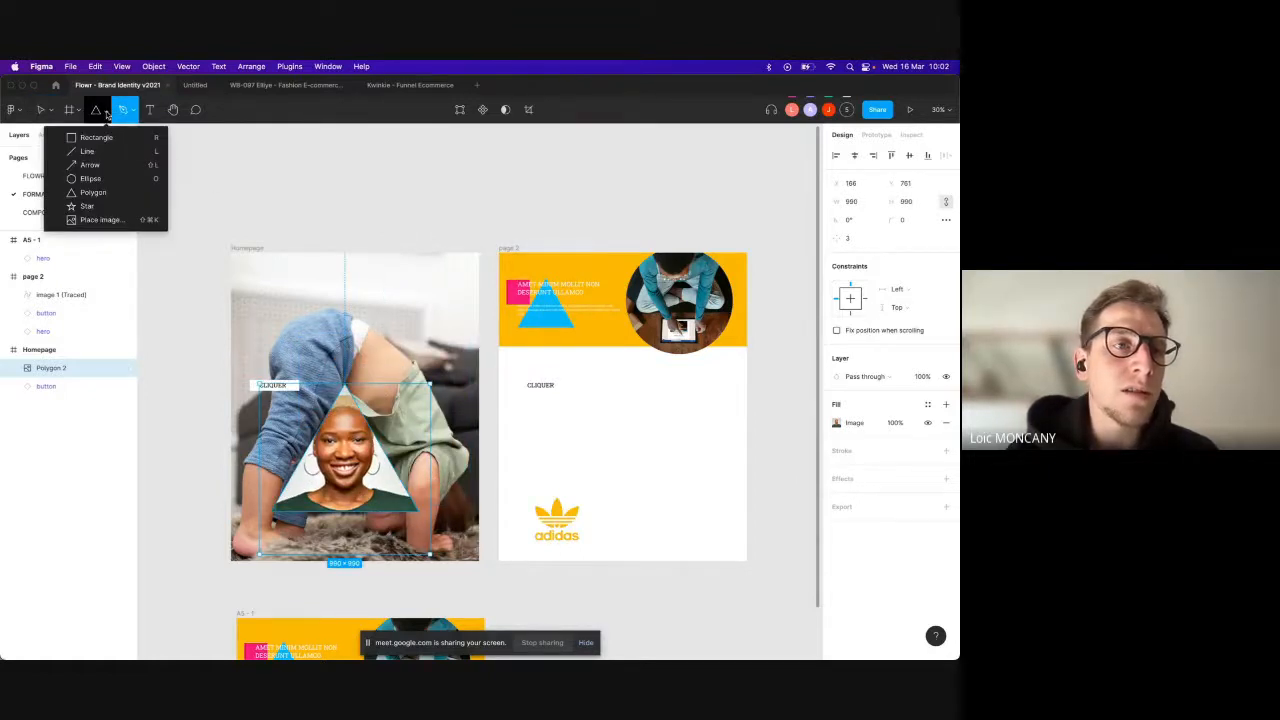
{"action": "left_click", "coordinate": [90, 178]}
{"action": "mouse_move", "coordinate": [532, 410]}
{"action": "left_mouse_down"}
{"action": "mouse_move", "coordinate": [587, 462]}
{"action": "mouse_move", "coordinate": [563, 429]}
{"action": "mouse_move", "coordinate": [721, 437]}
{"action": "left_mouse_up"}
{"action": "left_click", "coordinate": [606, 414]}
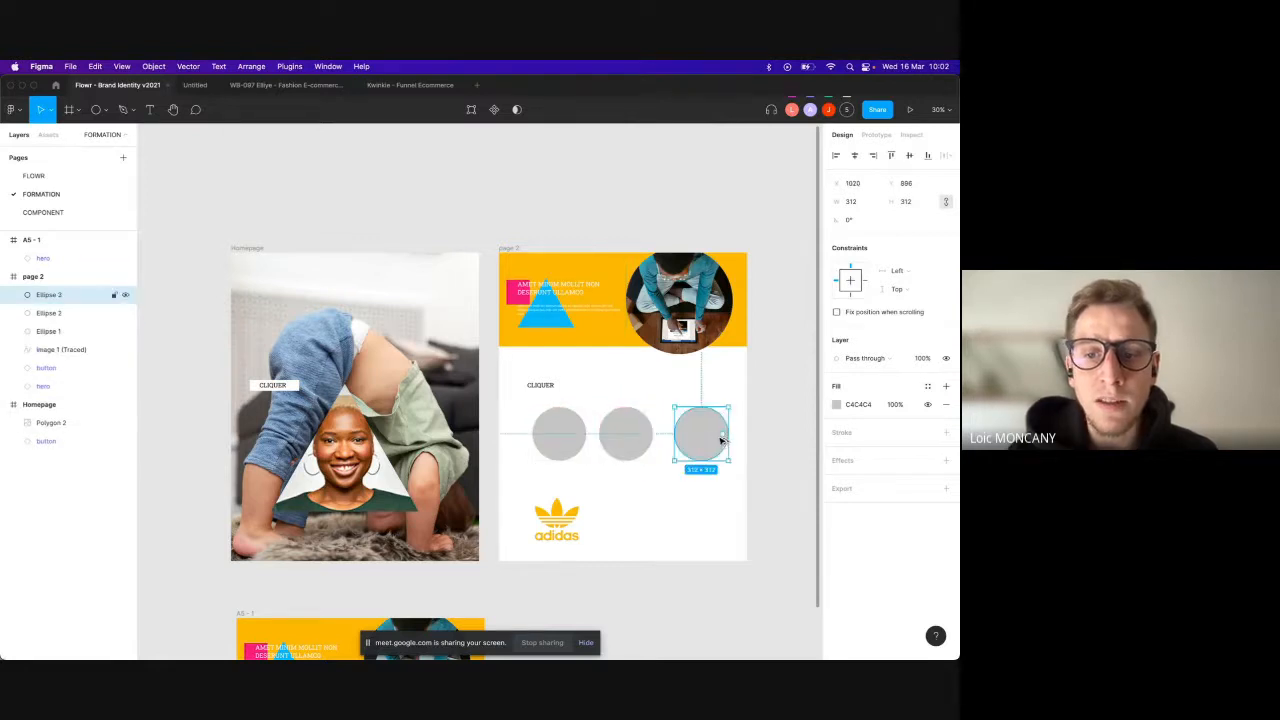
{"action": "left_click", "coordinate": [626, 441]}
Step: Fill the third circle with the portrait of the man in a hat from Content Reel's Avatars (male) set
{"action": "left_click", "coordinate": [704, 443]}
{"action": "right_click", "coordinate": [708, 443]}
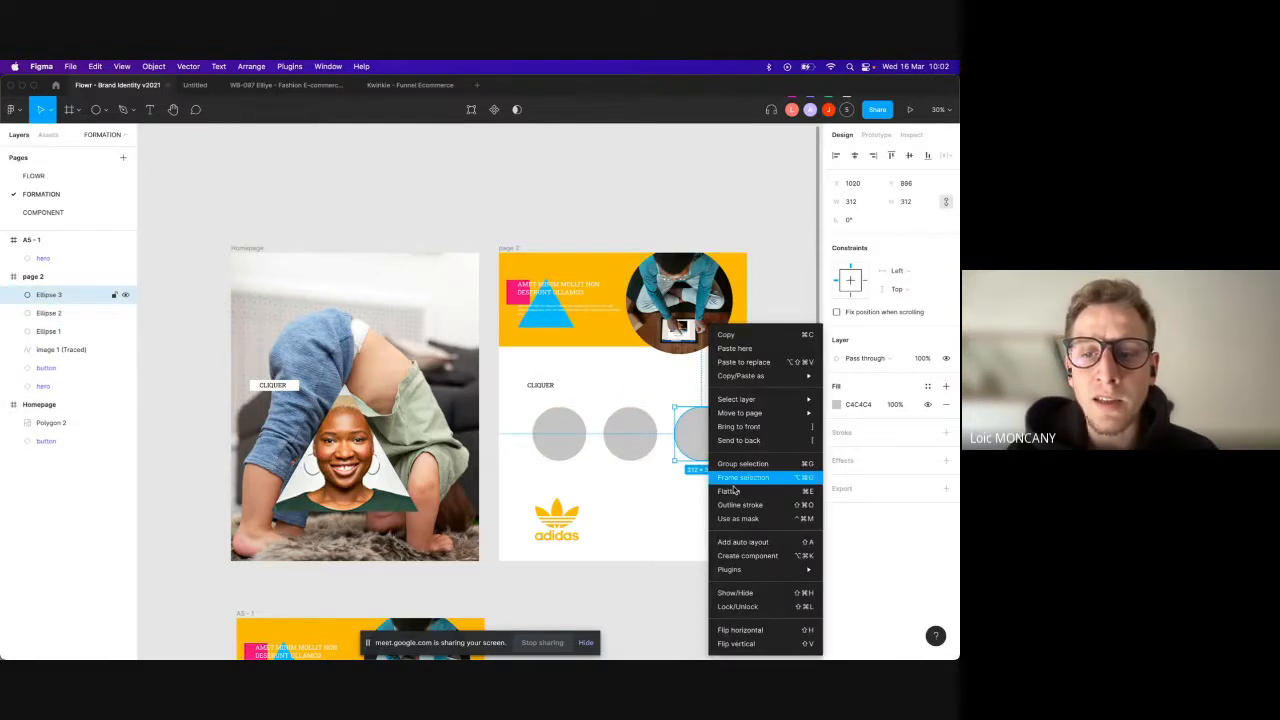
{"action": "mouse_move", "coordinate": [762, 570]}
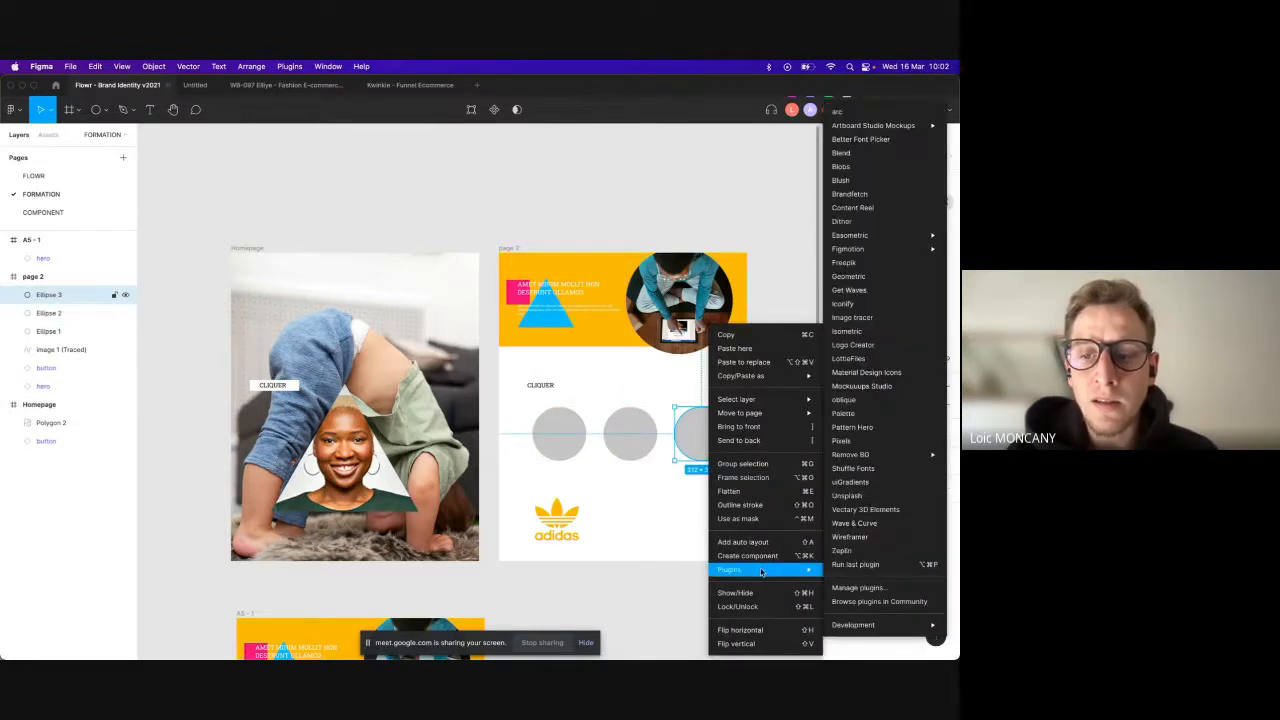
{"action": "left_click", "coordinate": [853, 208]}
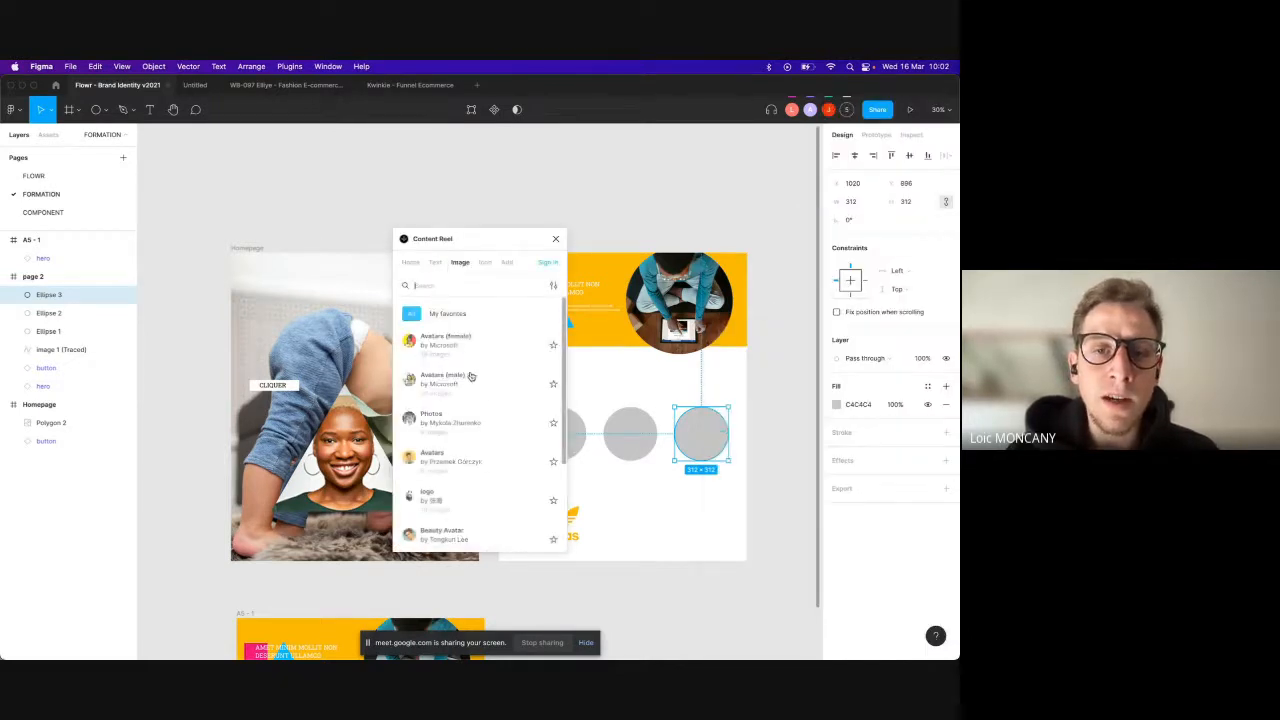
{"action": "left_click", "coordinate": [468, 379]}
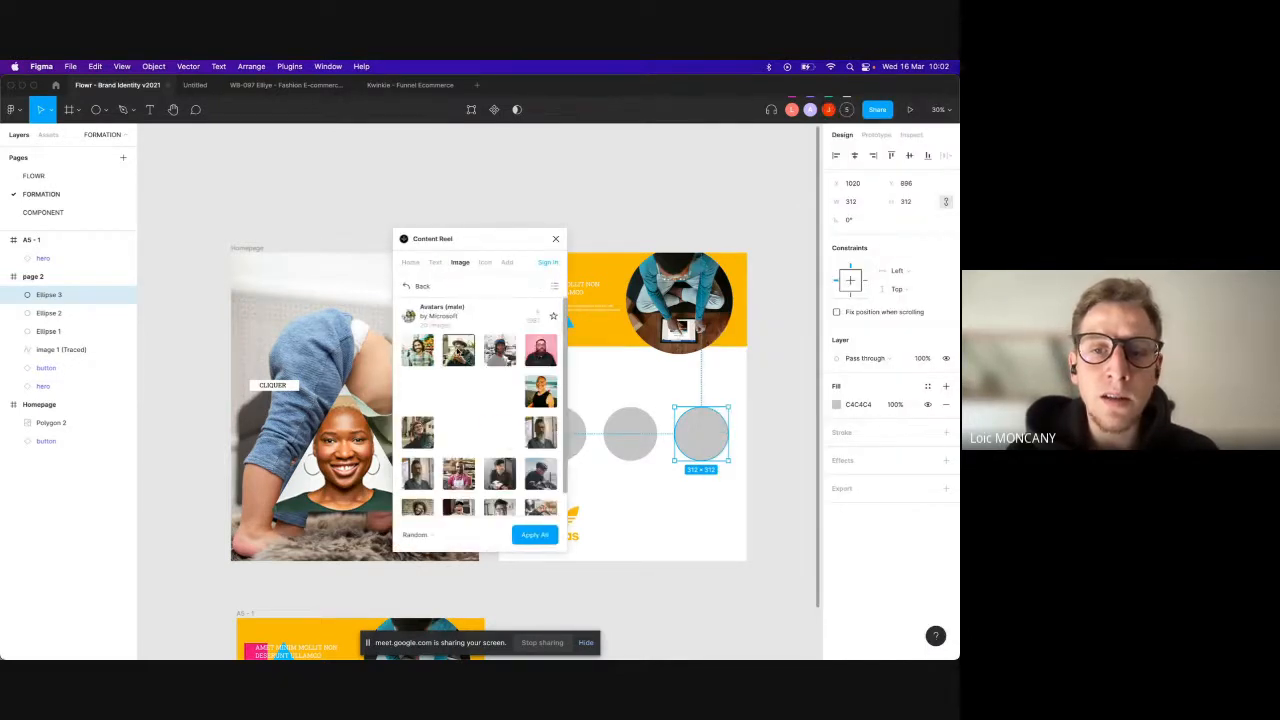
{"action": "left_click", "coordinate": [459, 351]}
Step: Fill the middle circle with the bearded man in glasses and the first with the dark-jacketed man from Avatars (male)
{"action": "left_click", "coordinate": [626, 431]}
{"action": "right_click", "coordinate": [622, 432]}
{"action": "key", "text": "Escape"}
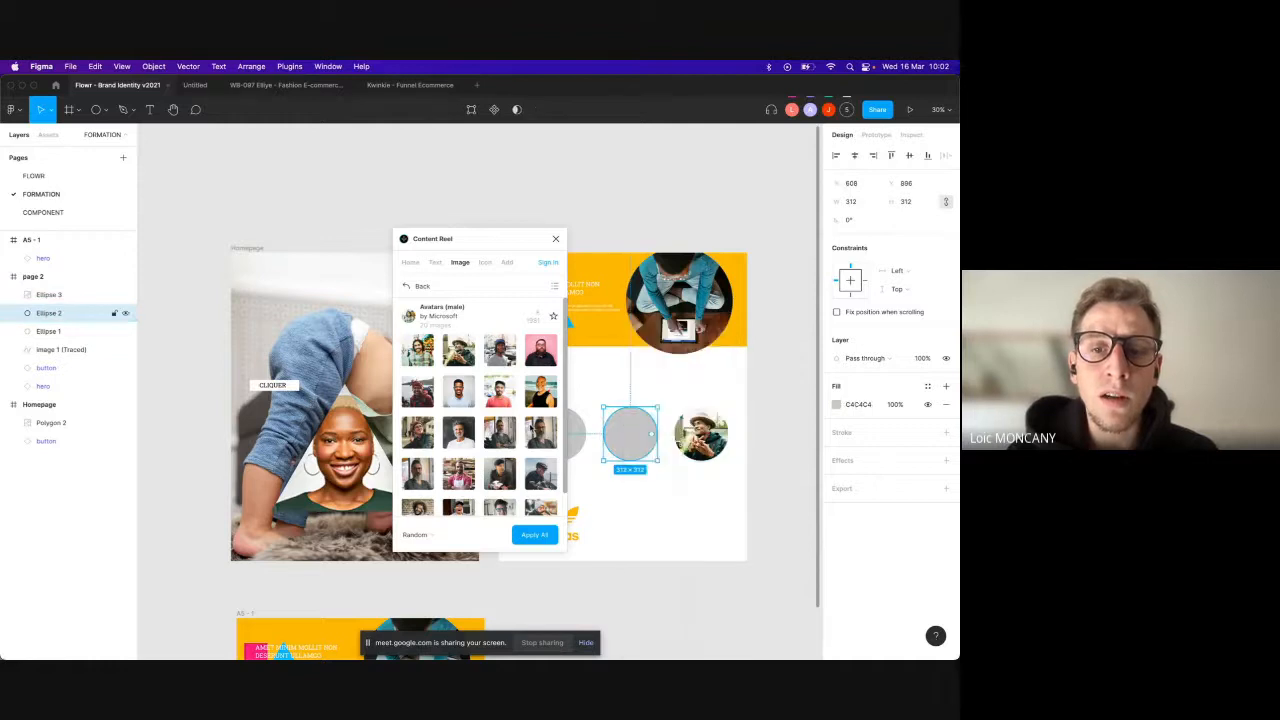
{"action": "left_click", "coordinate": [541, 433]}
{"action": "left_click", "coordinate": [576, 433]}
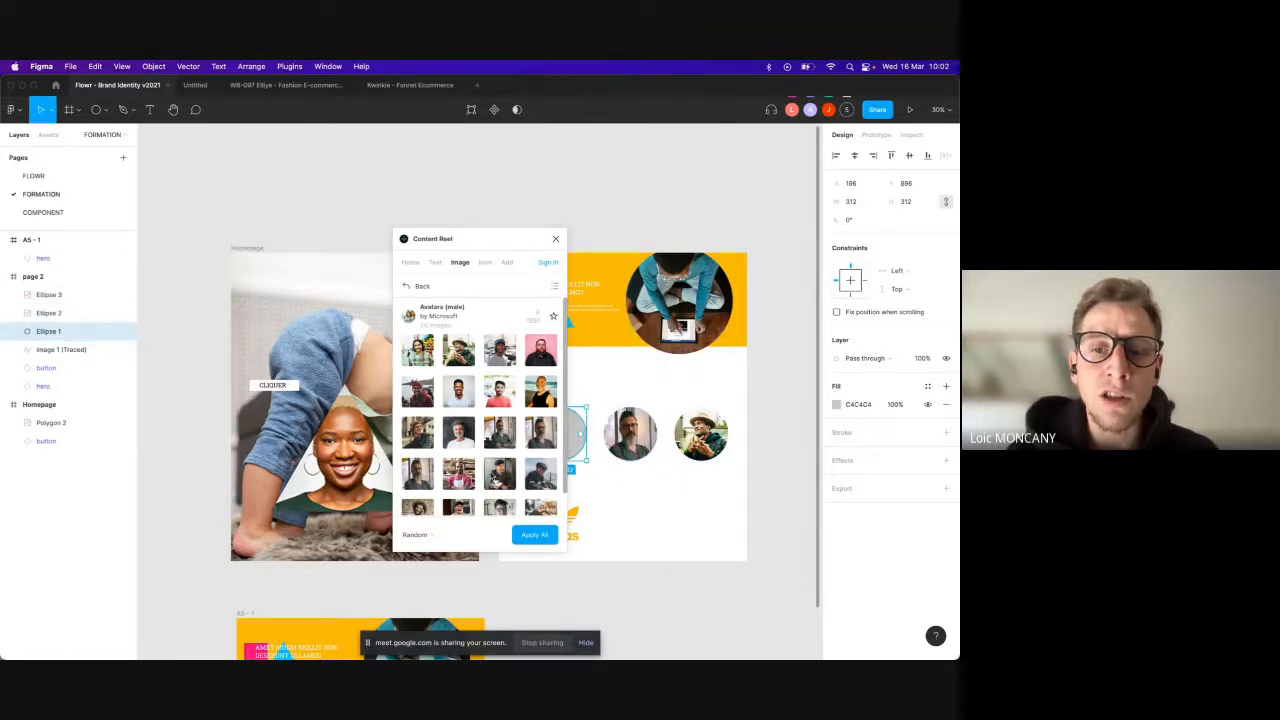
{"action": "left_click", "coordinate": [500, 473]}
{"action": "left_click", "coordinate": [556, 238]}
Step: Move the three portrait circles together up to Y 662 beneath page 2's yellow banner, over the CLIQUER button
{"action": "left_click", "coordinate": [630, 433], "text": "shift"}
{"action": "left_click", "coordinate": [705, 435], "text": "shift"}
{"action": "left_click_drag", "start_coordinate": [560, 435], "coordinate": [557, 400]}
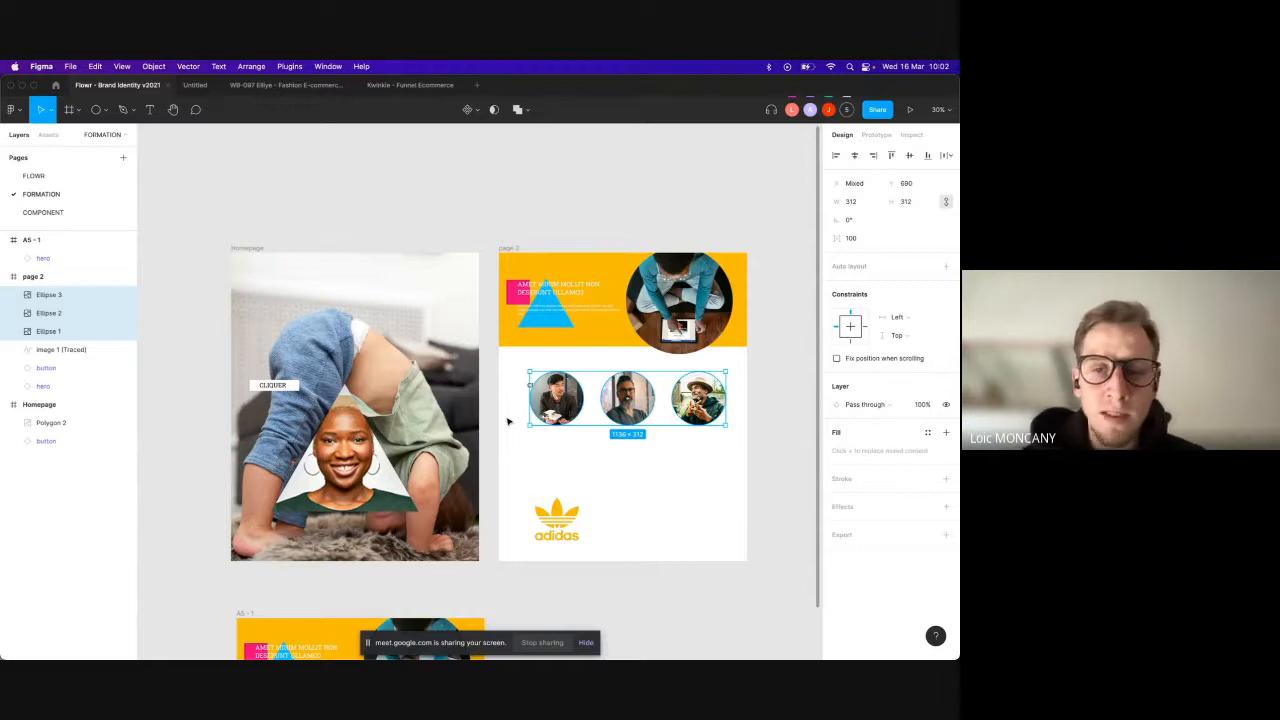
{"action": "scroll", "coordinate": [507, 421], "scroll_direction": "up", "scroll_amount": 3}
{"action": "scroll", "coordinate": [507, 421], "scroll_direction": "right", "scroll_amount": 3}
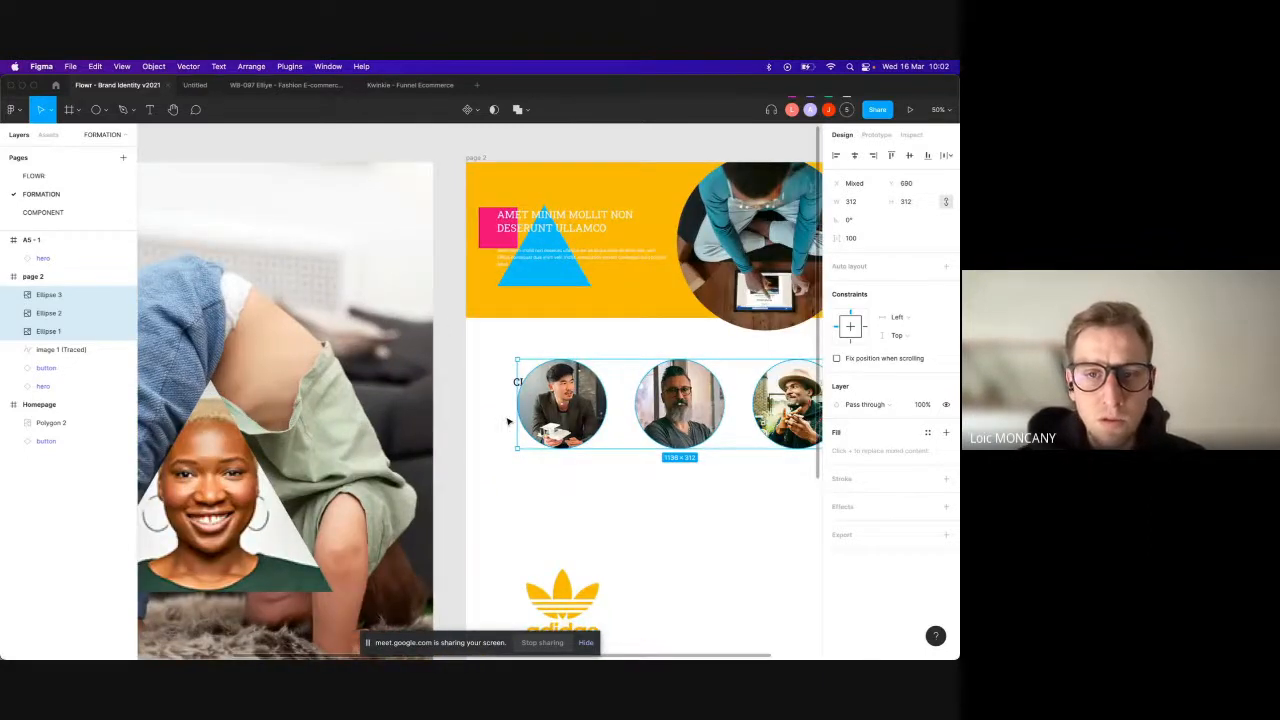
{"action": "left_click_drag", "start_coordinate": [555, 411], "coordinate": [555, 393]}
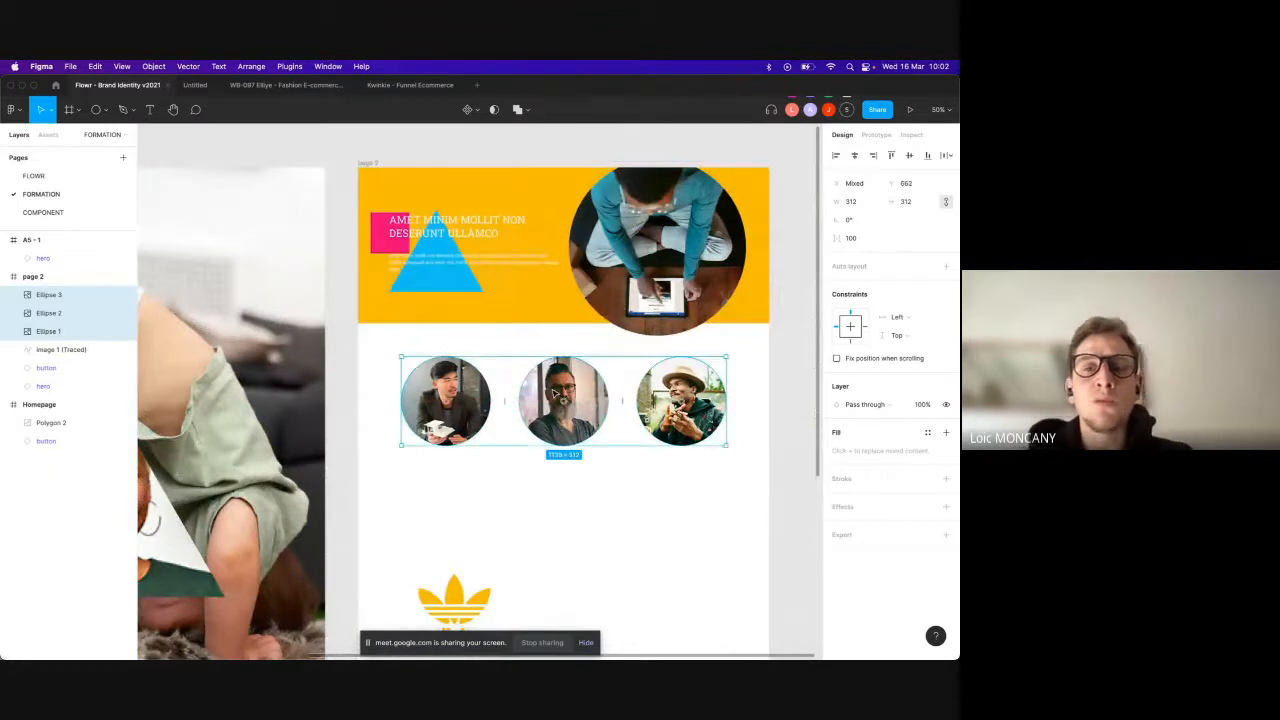
Step: Try aligning the three circles on their horizontal centres, undo it, and distribute their horizontal spacing
{"action": "left_click", "coordinate": [856, 156]}
{"action": "key", "text": "super+z"}
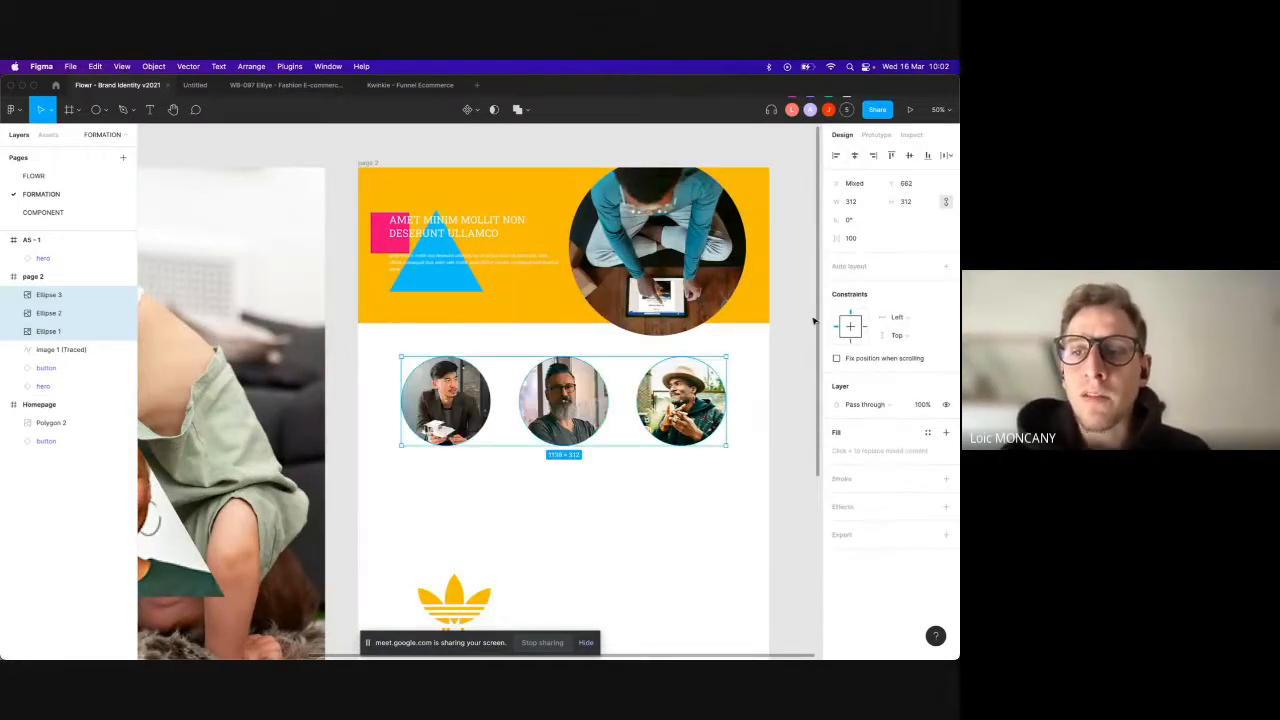
{"action": "left_click", "coordinate": [947, 156]}
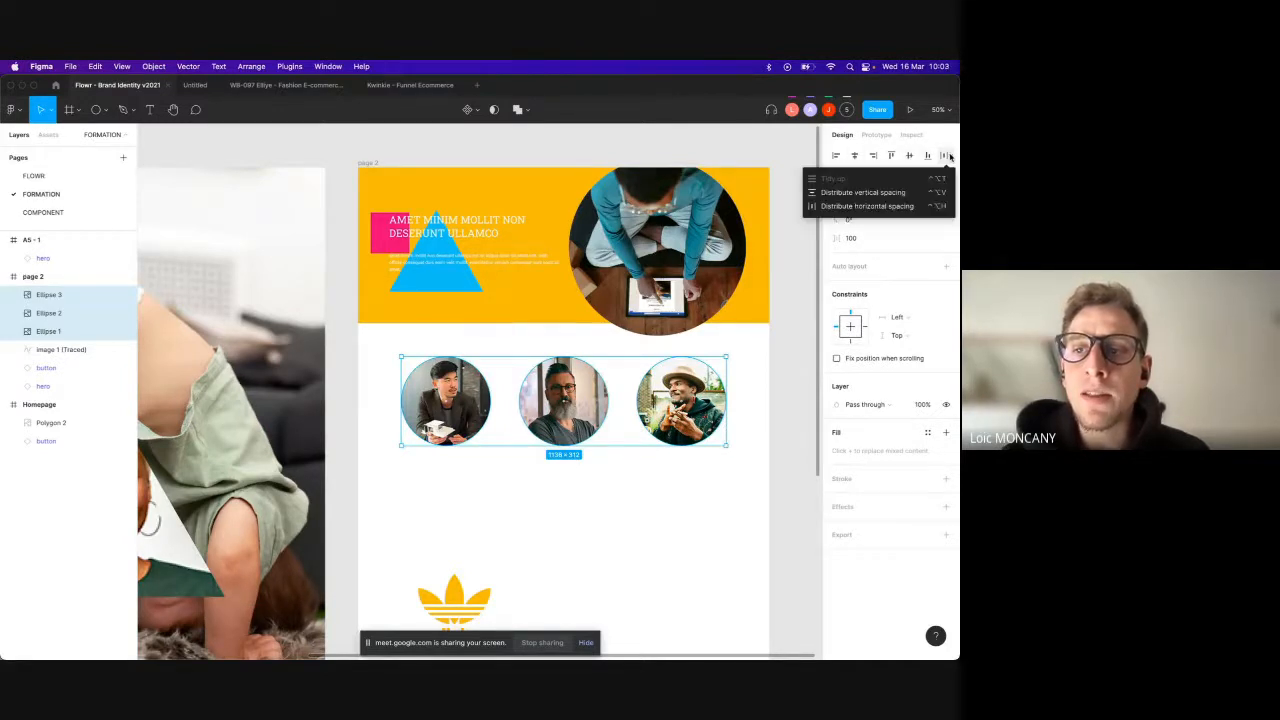
{"action": "left_click", "coordinate": [897, 204]}
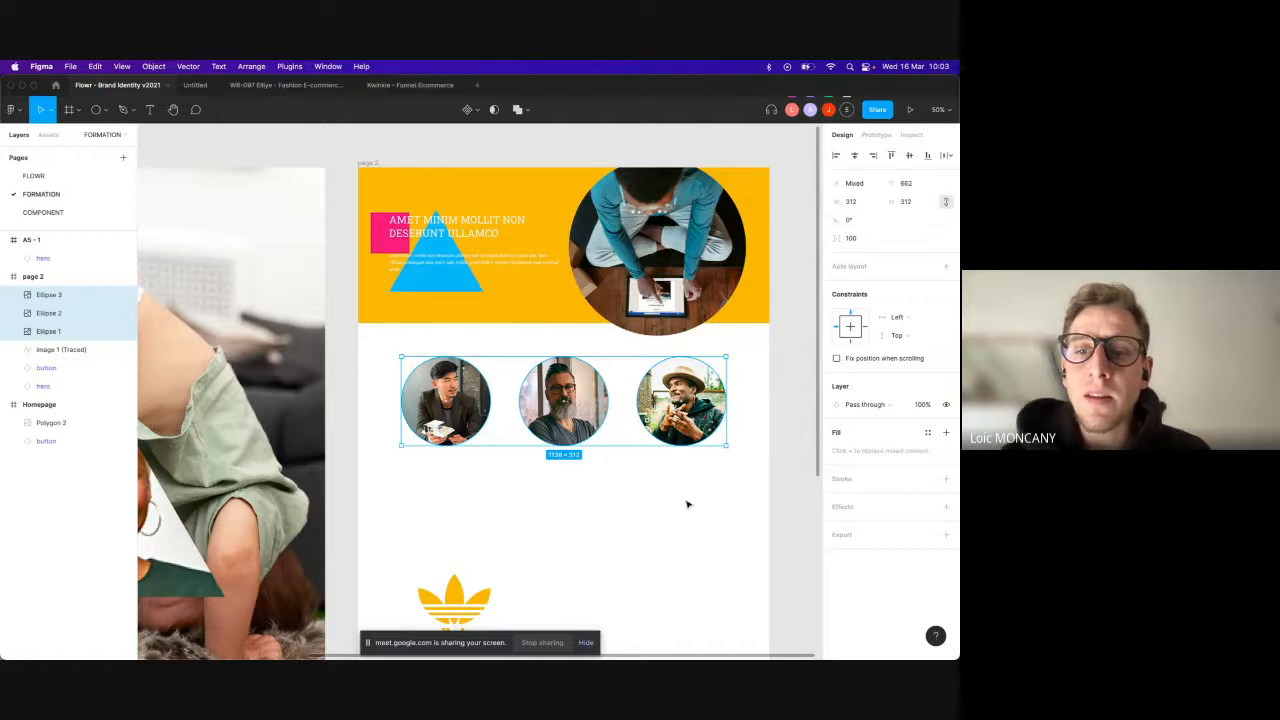
Step: Move the third circle closer to the middle one at X 926 and shrink the first circle to 108 × 108
{"action": "left_click", "coordinate": [693, 454]}
{"action": "left_click_drag", "start_coordinate": [685, 420], "coordinate": [671, 420]}
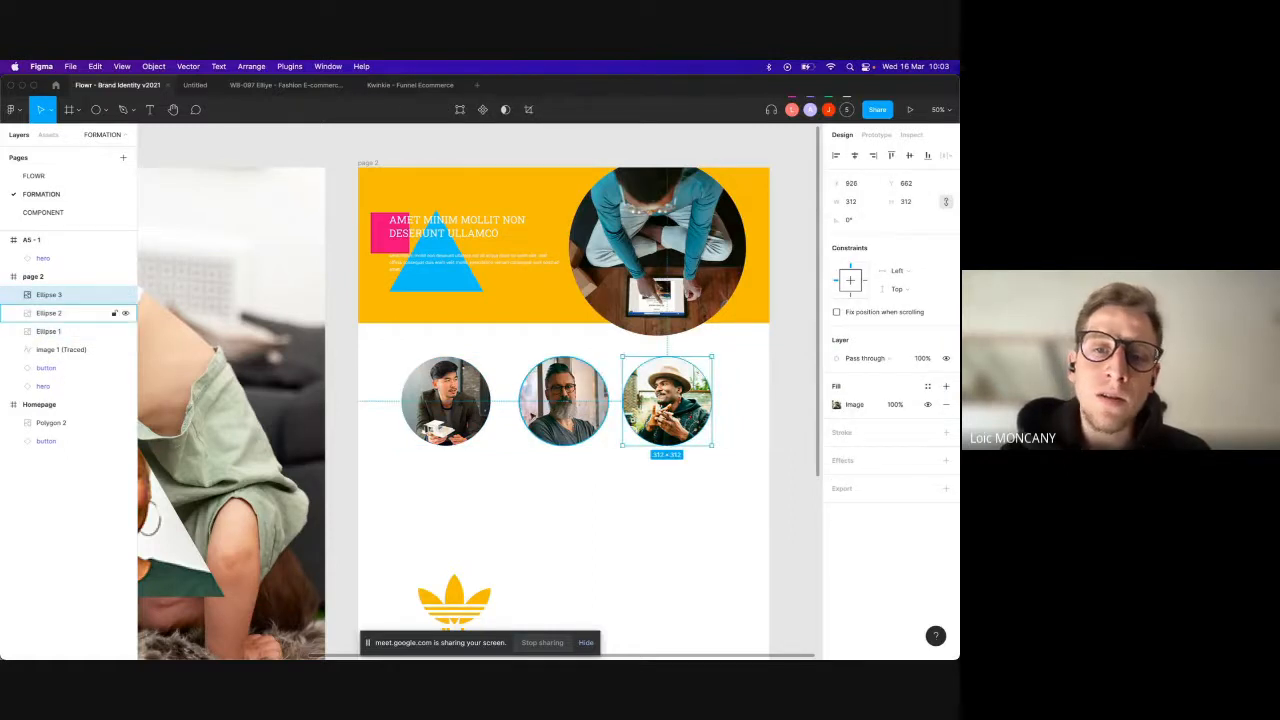
{"action": "left_click", "coordinate": [445, 400]}
{"action": "left_click_drag", "start_coordinate": [445, 400], "coordinate": [462, 400]}
{"action": "left_click_drag", "start_coordinate": [504, 357], "coordinate": [447, 414]}
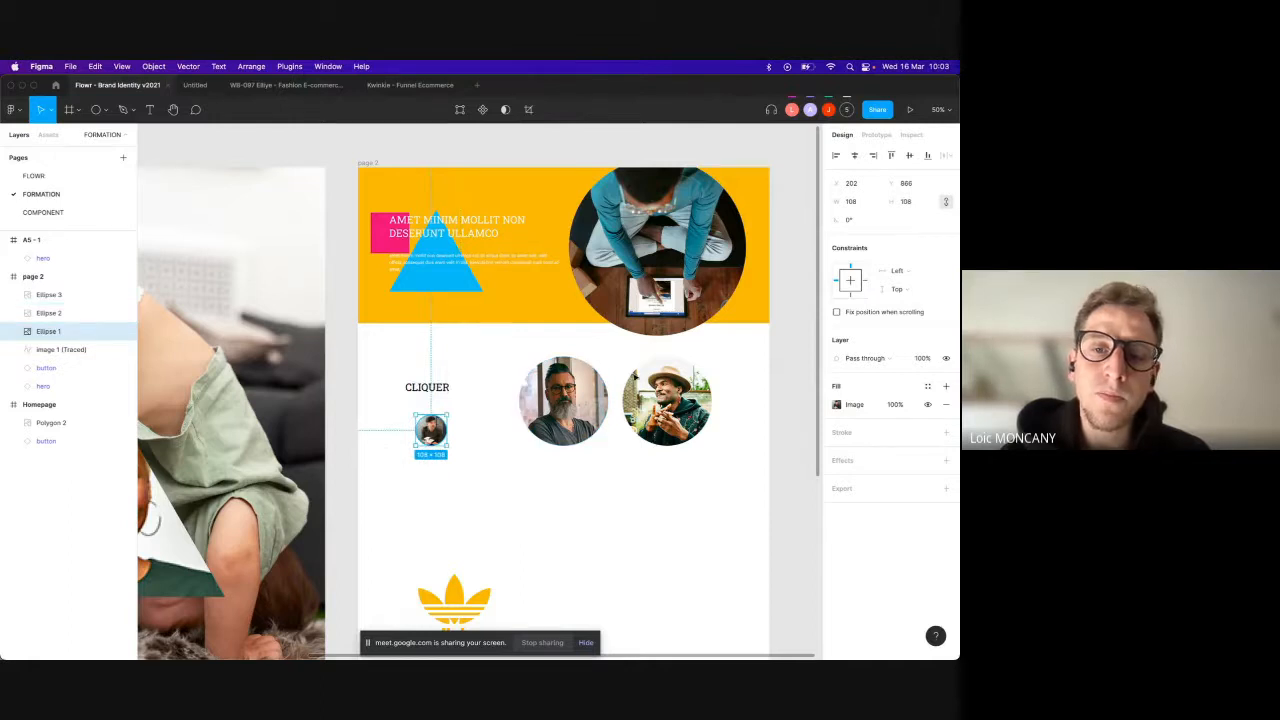
Step: Try Tidy up on the three unevenly sized portrait circles and undo it
{"action": "left_click", "coordinate": [563, 400], "text": "shift"}
{"action": "left_click", "coordinate": [667, 400], "text": "shift"}
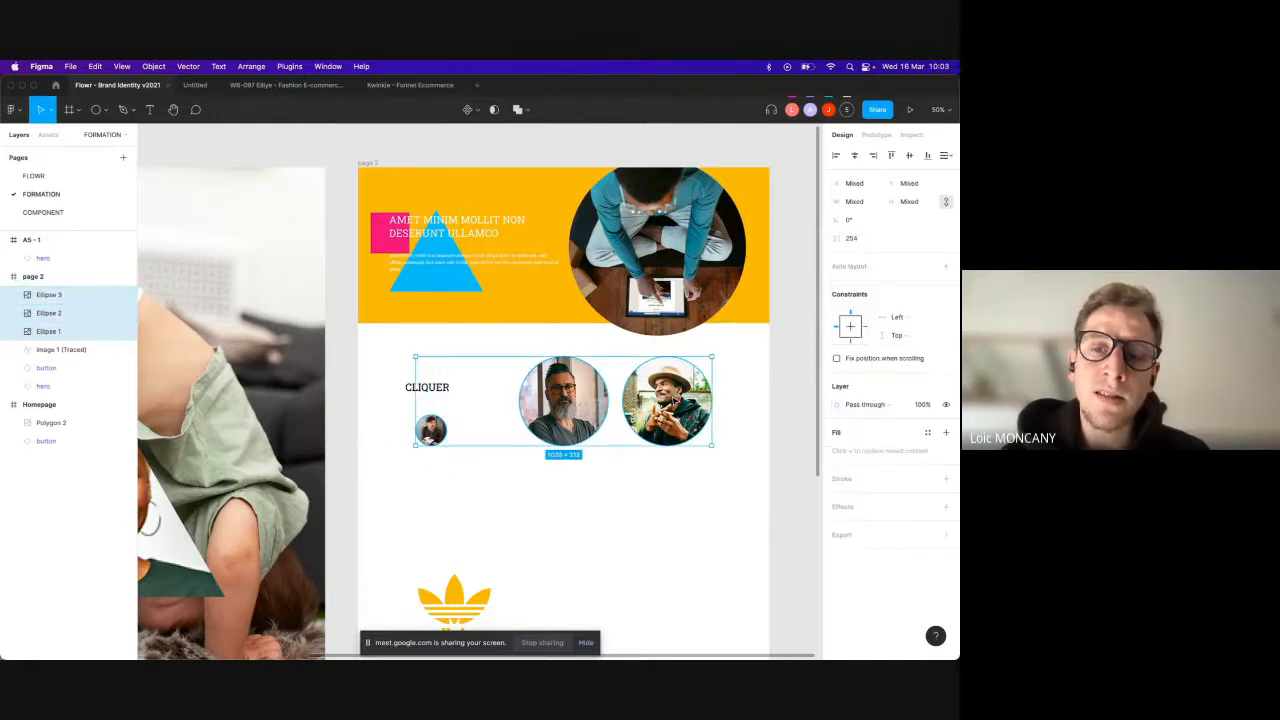
{"action": "left_click", "coordinate": [946, 155]}
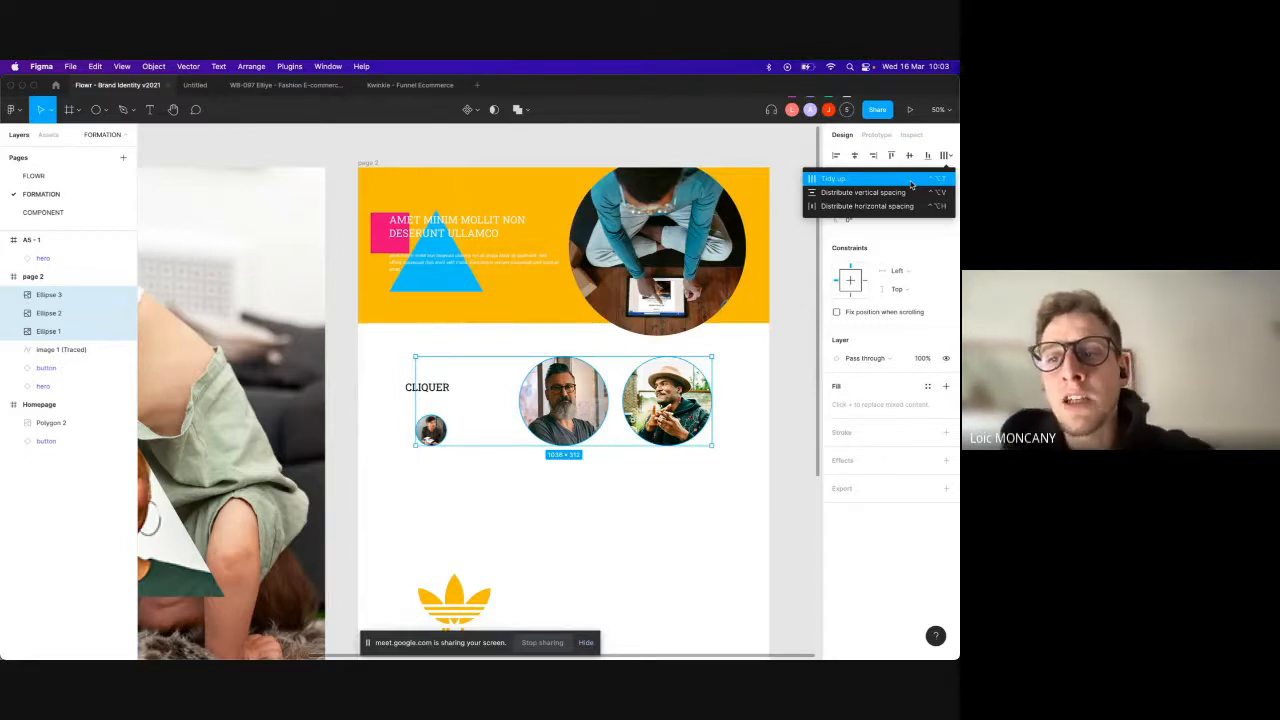
{"action": "left_click", "coordinate": [911, 182]}
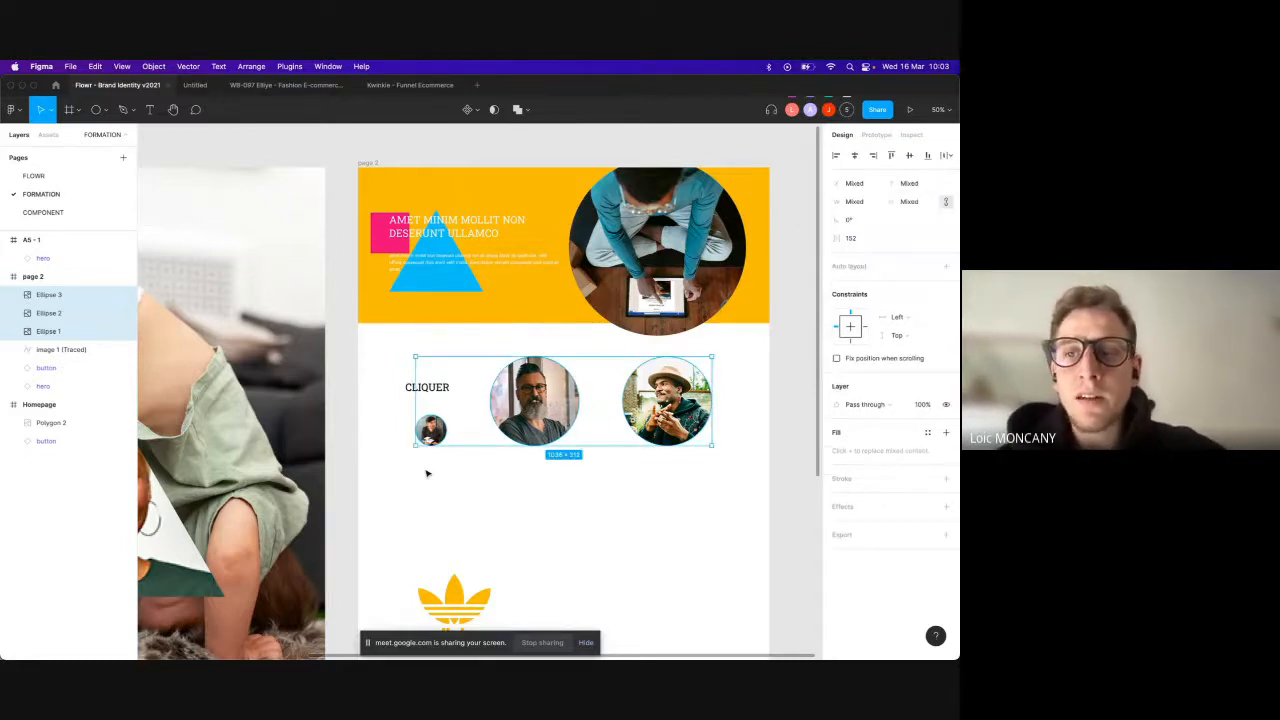
{"action": "key", "text": "super+z"}
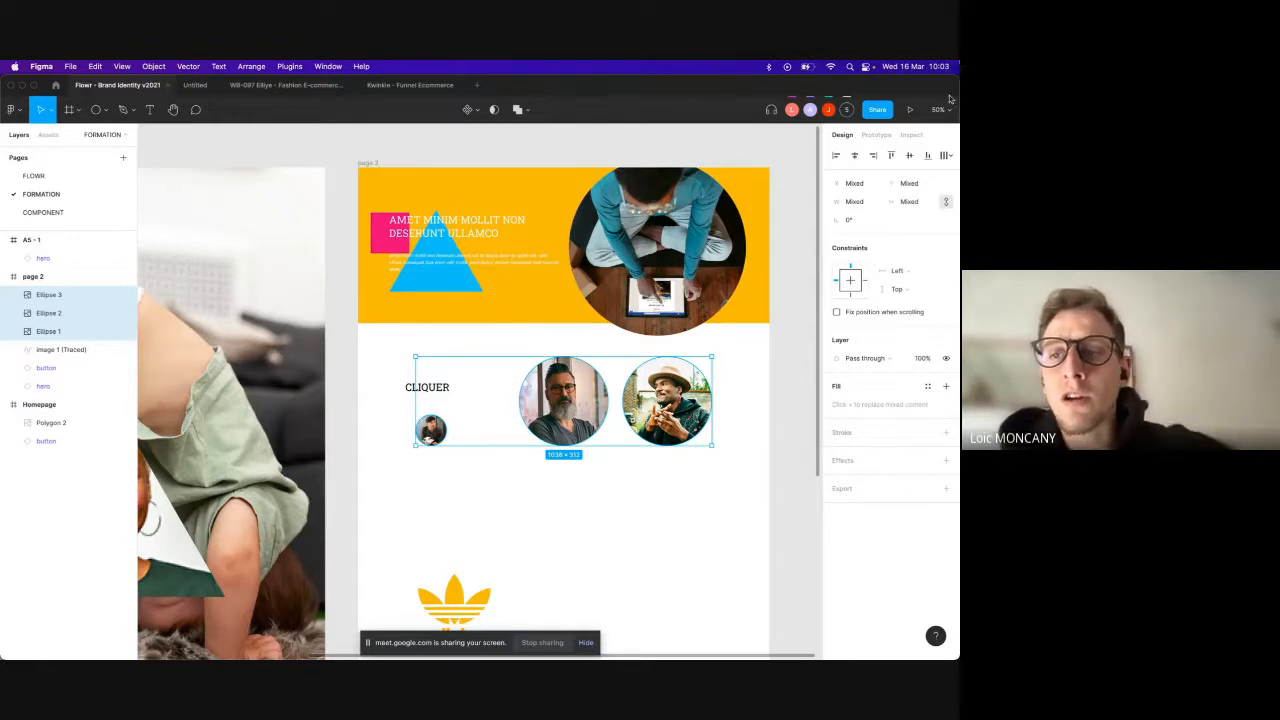
Step: Distribute the vertical and horizontal spacing of the three portrait circles
{"action": "left_click", "coordinate": [943, 155]}
{"action": "left_click", "coordinate": [915, 193]}
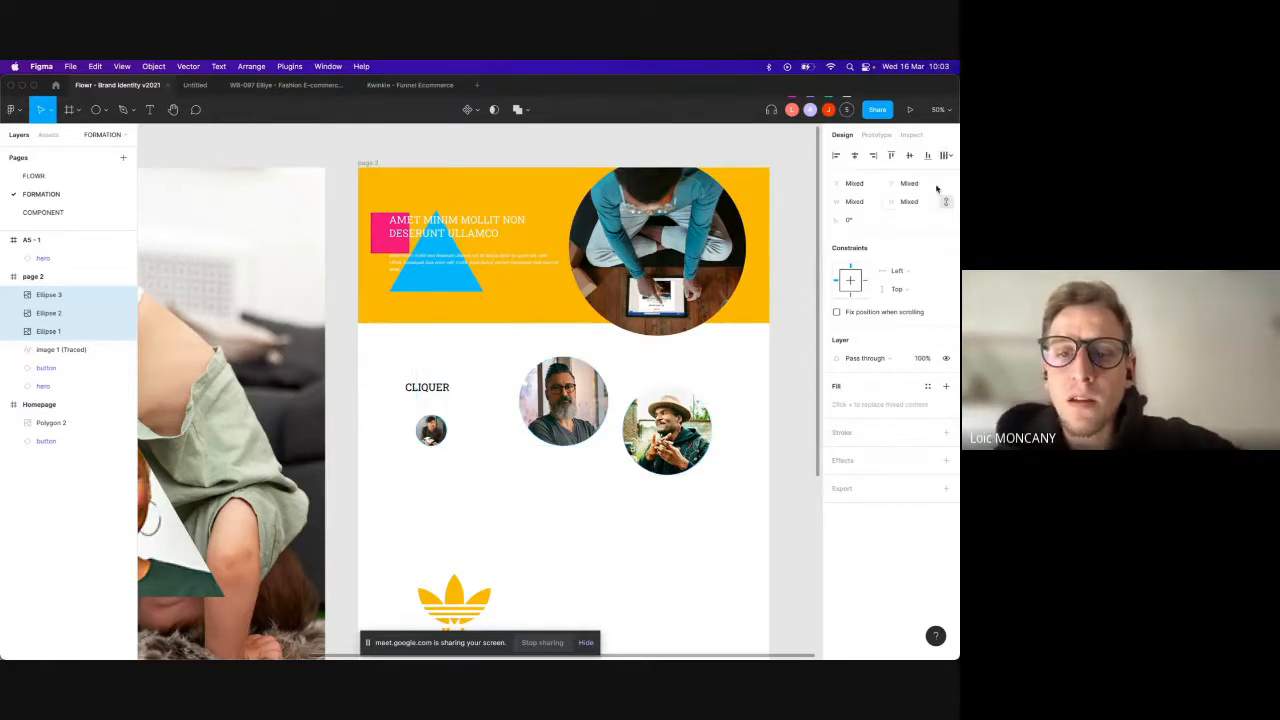
{"action": "left_click", "coordinate": [953, 155]}
{"action": "left_click", "coordinate": [880, 206]}
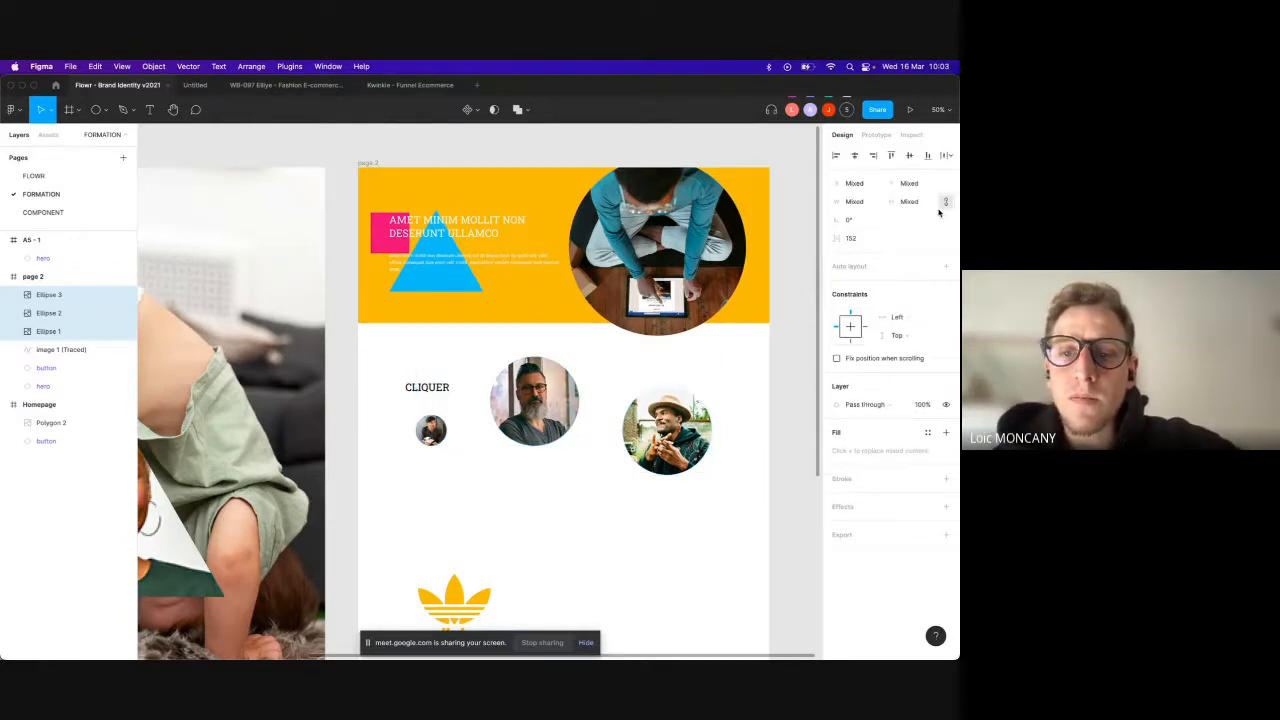
Step: Shrink the middle portrait circle and group it closely with the smallest circle beside the man in the hat
{"action": "left_click", "coordinate": [543, 402]}
{"action": "left_click_drag", "start_coordinate": [550, 405], "coordinate": [590, 392]}
{"action": "left_click_drag", "start_coordinate": [533, 349], "coordinate": [561, 374]}
{"action": "left_click_drag", "start_coordinate": [430, 430], "coordinate": [596, 462]}
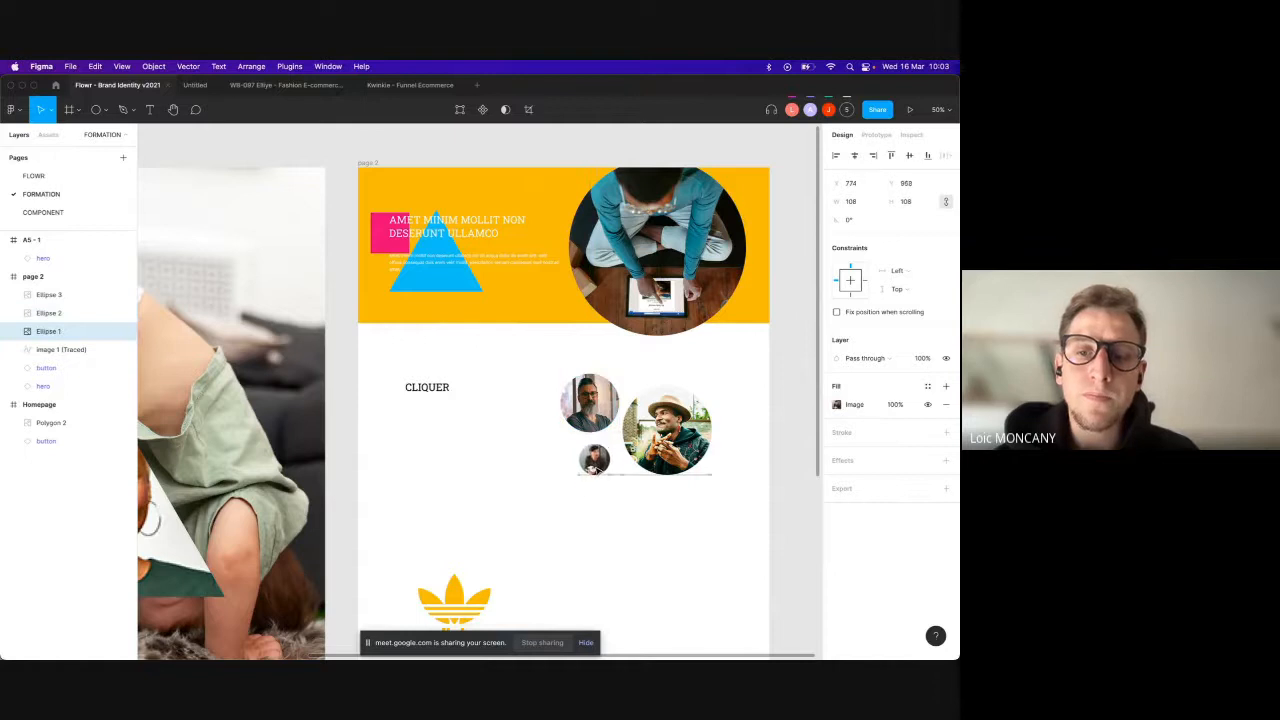
Step: Enlarge the three circular portrait photos together and move them to the left side of the area below the hero banner
{"action": "left_click", "coordinate": [590, 400], "text": "shift"}
{"action": "left_click", "coordinate": [672, 410], "text": "shift"}
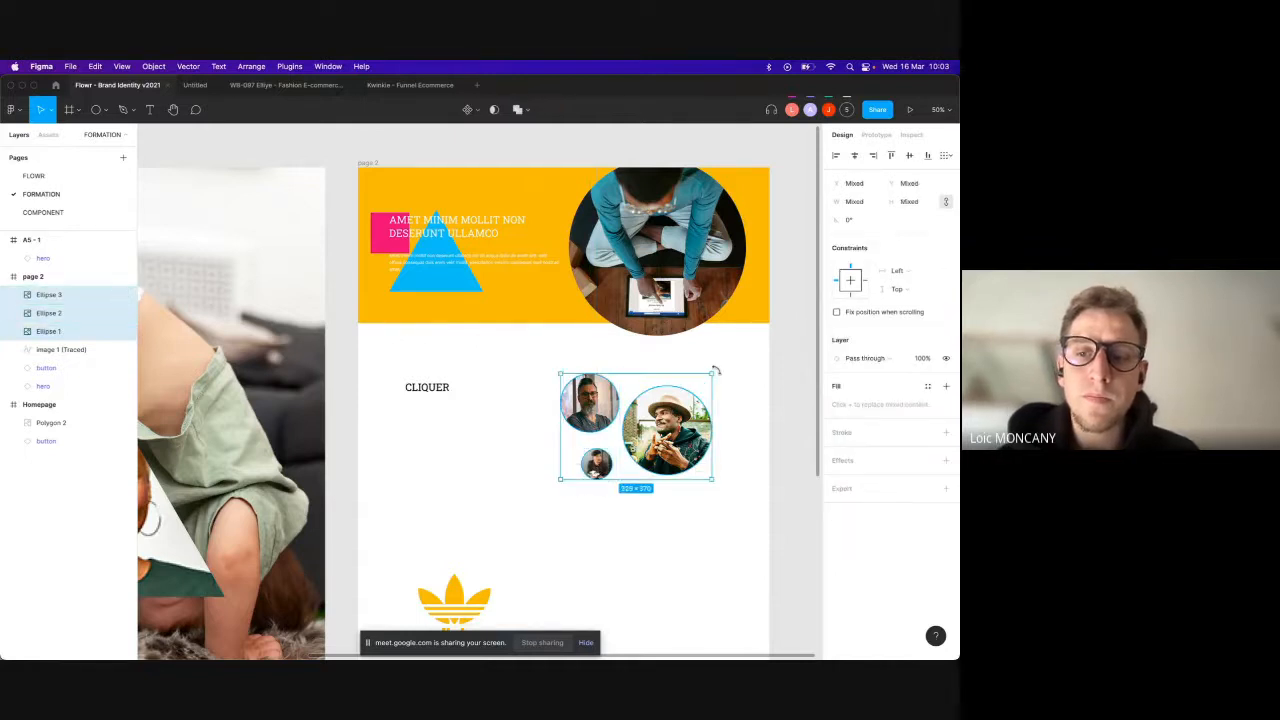
{"action": "left_click_drag", "start_coordinate": [718, 410], "coordinate": [521, 433]}
Step: Flip the three portrait photos horizontally and move them up slightly so the topmost one overlaps the hero's lower edge
{"action": "right_click", "coordinate": [522, 433]}
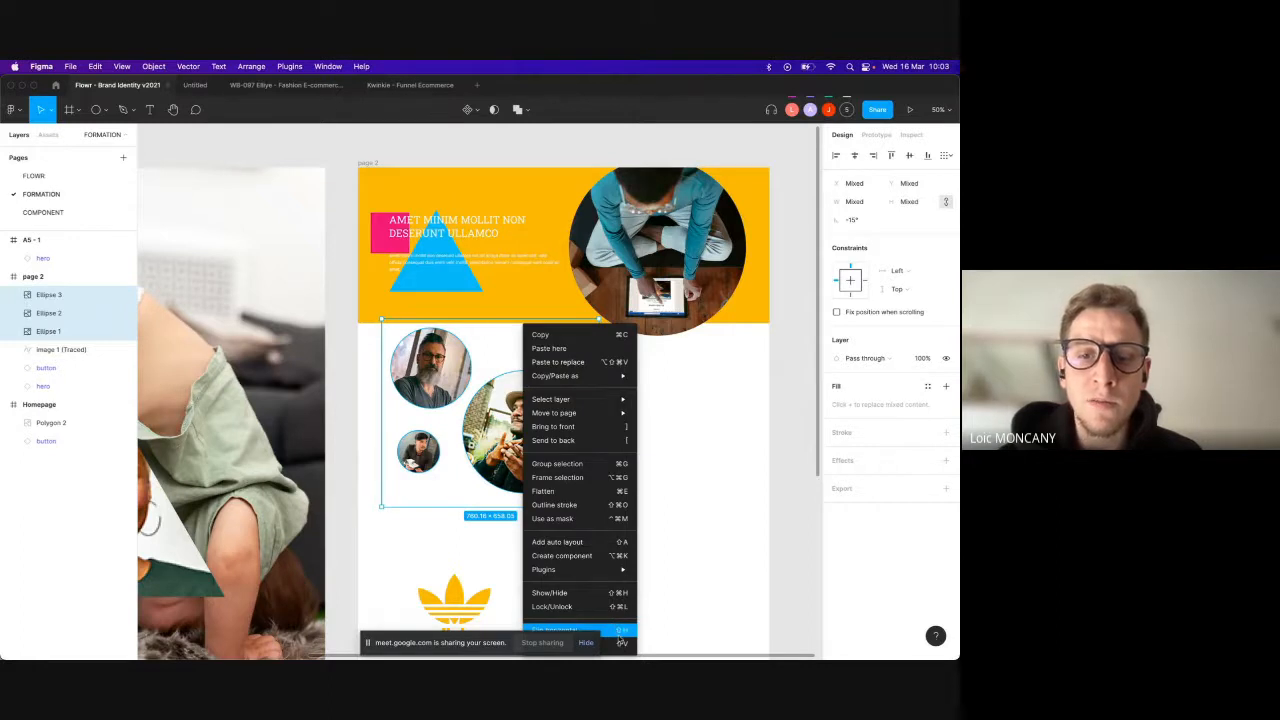
{"action": "left_click", "coordinate": [620, 631]}
{"action": "left_click_drag", "start_coordinate": [523, 378], "coordinate": [507, 361]}
{"action": "left_click", "coordinate": [637, 400]}
Step: Duplicate the hero's heading and paragraph and place the copies to the right of the portrait photos
{"action": "double_click", "coordinate": [471, 234]}
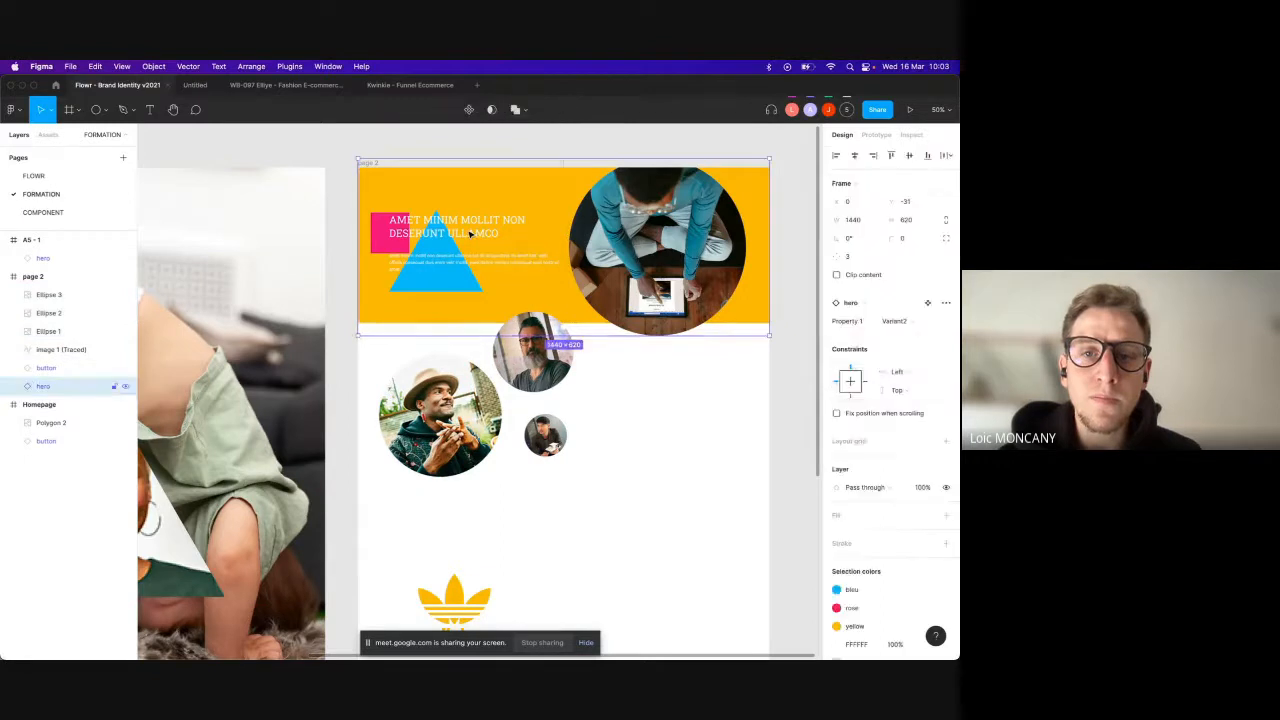
{"action": "left_click", "coordinate": [474, 266], "text": "shift"}
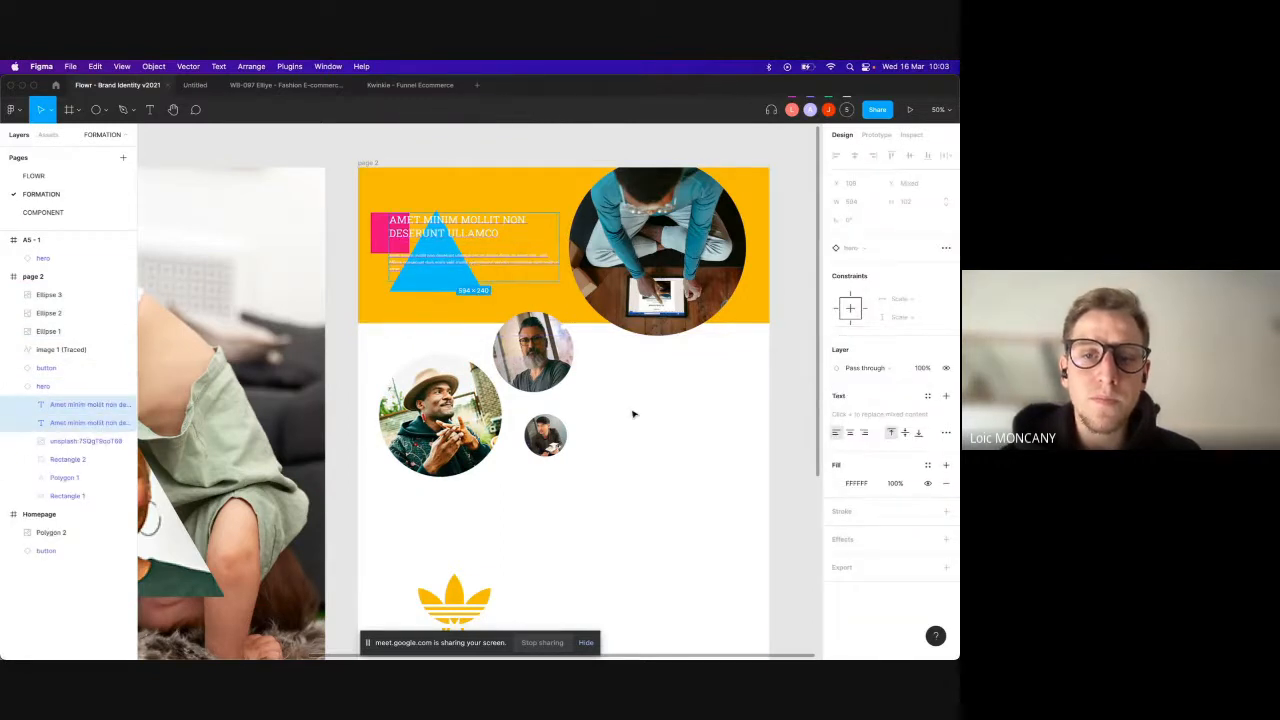
{"action": "key", "text": "super+d"}
{"action": "left_click_drag", "start_coordinate": [464, 238], "coordinate": [680, 405]}
Step: Set the copied heading and paragraph's fill to 000000 and shift both slightly closer to the photos
{"action": "left_click", "coordinate": [855, 521]}
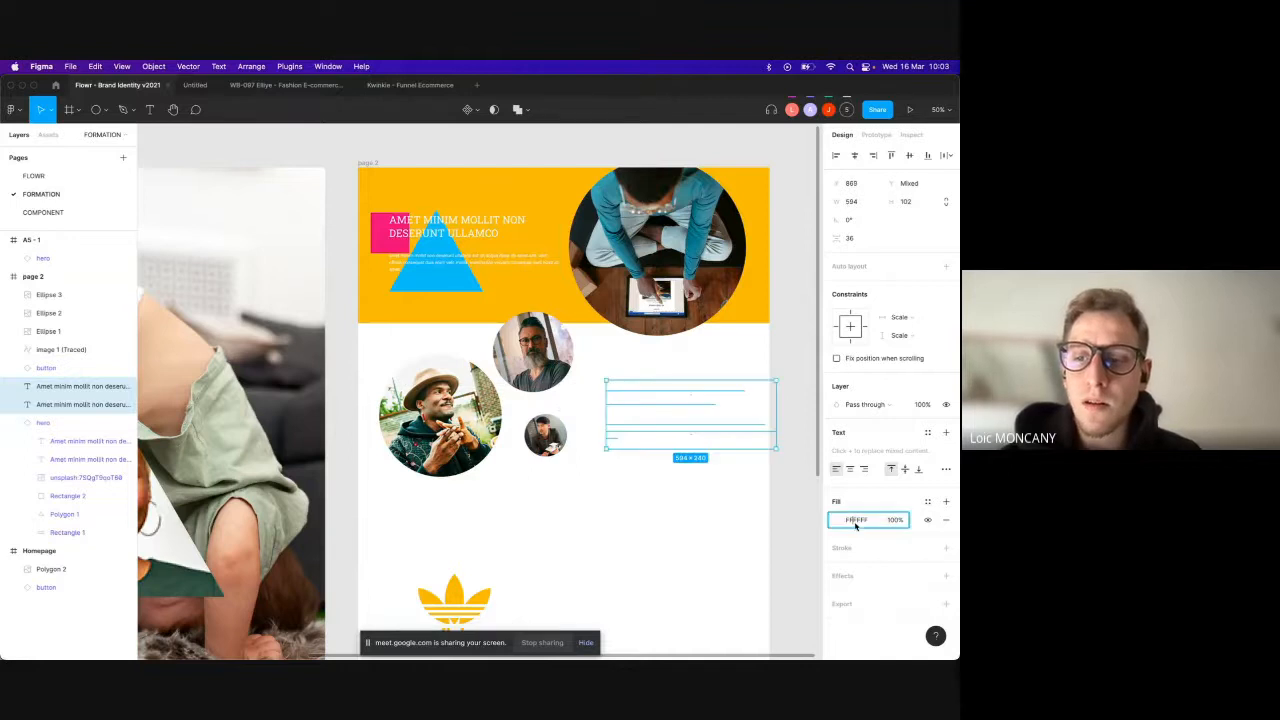
{"action": "type", "text": "000"}
{"action": "key", "text": "Return"}
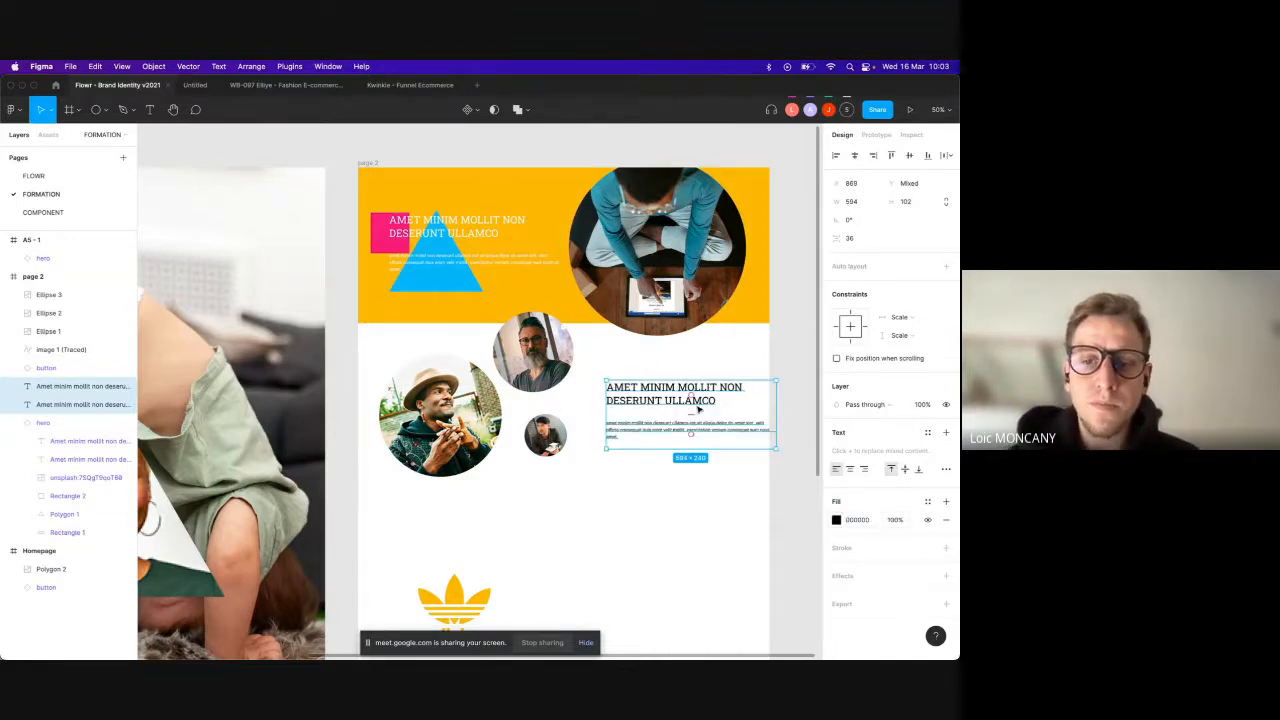
{"action": "left_click_drag", "start_coordinate": [688, 403], "coordinate": [669, 401]}
{"action": "left_click", "coordinate": [683, 510]}
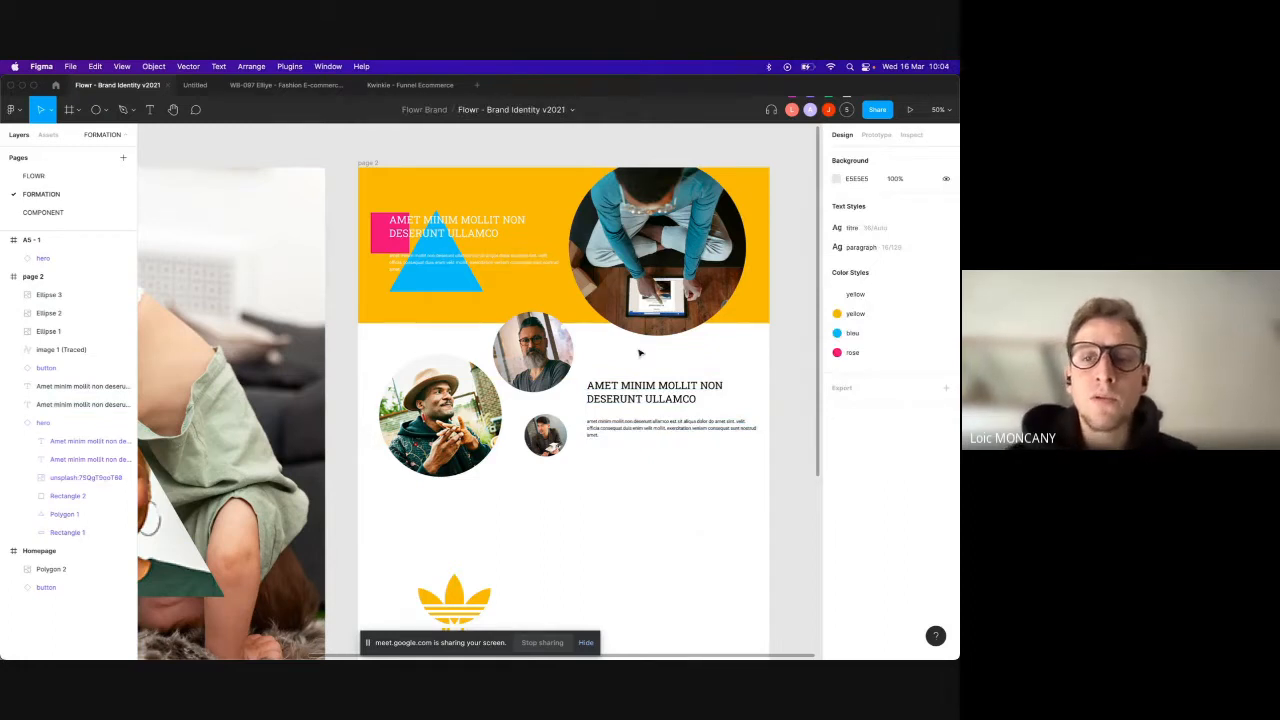
Step: Nudge the hero banner slightly upward and add a layout grid to the page 2 frame
{"action": "mouse_move", "coordinate": [638, 250]}
{"action": "left_mouse_down"}
{"action": "mouse_move", "coordinate": [634, 260]}
{"action": "mouse_move", "coordinate": [632, 248]}
{"action": "left_mouse_up"}
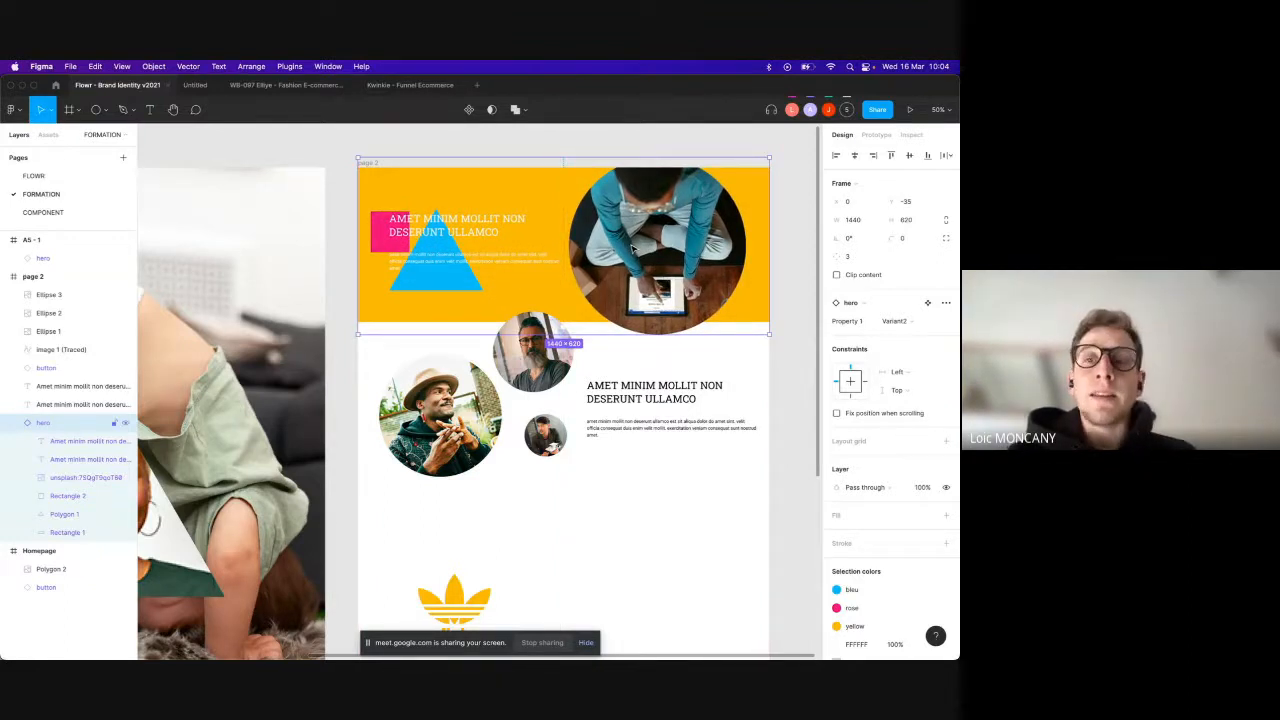
{"action": "left_click", "coordinate": [494, 143]}
{"action": "left_click", "coordinate": [366, 163]}
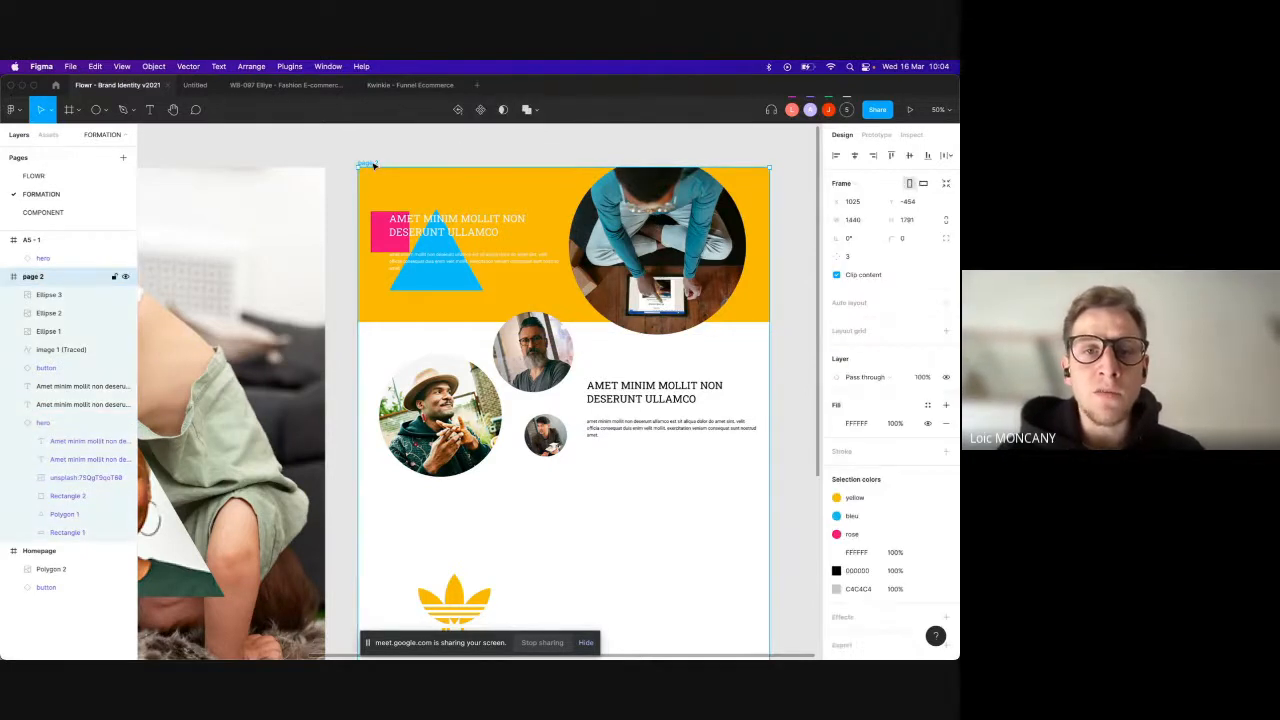
{"action": "left_click", "coordinate": [13, 276]}
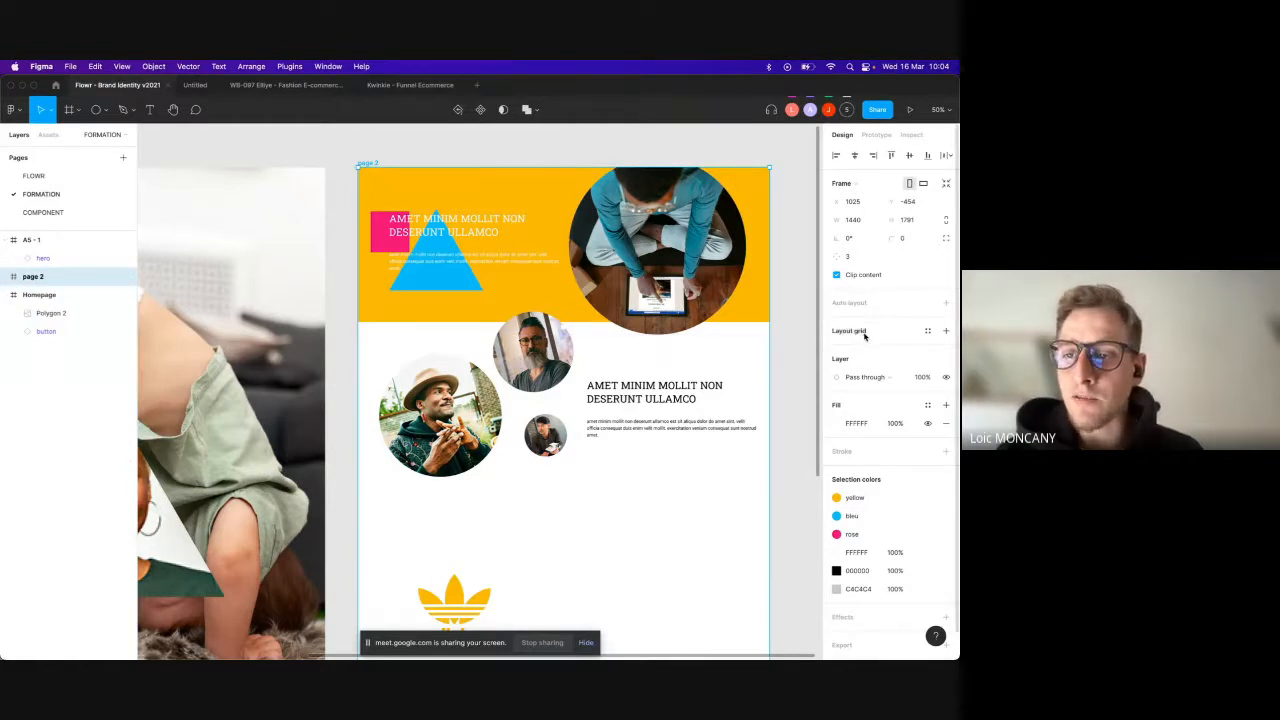
{"action": "left_click", "coordinate": [927, 332]}
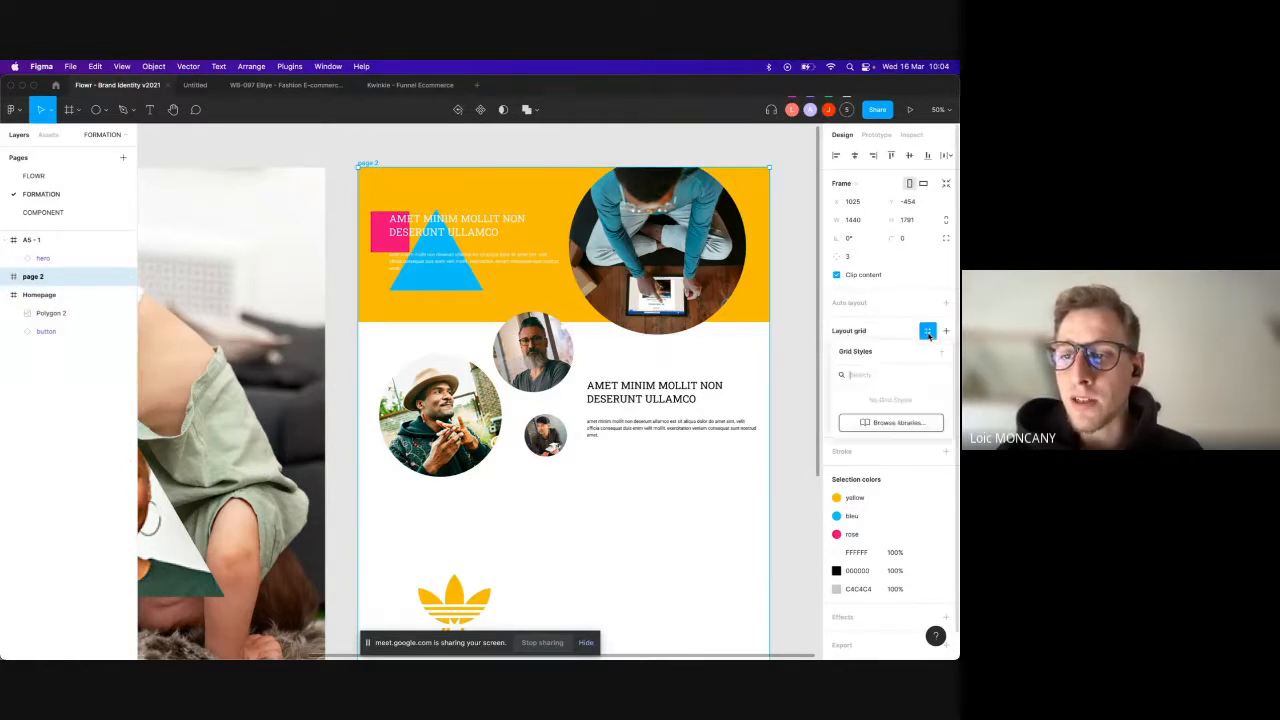
{"action": "left_click", "coordinate": [928, 333]}
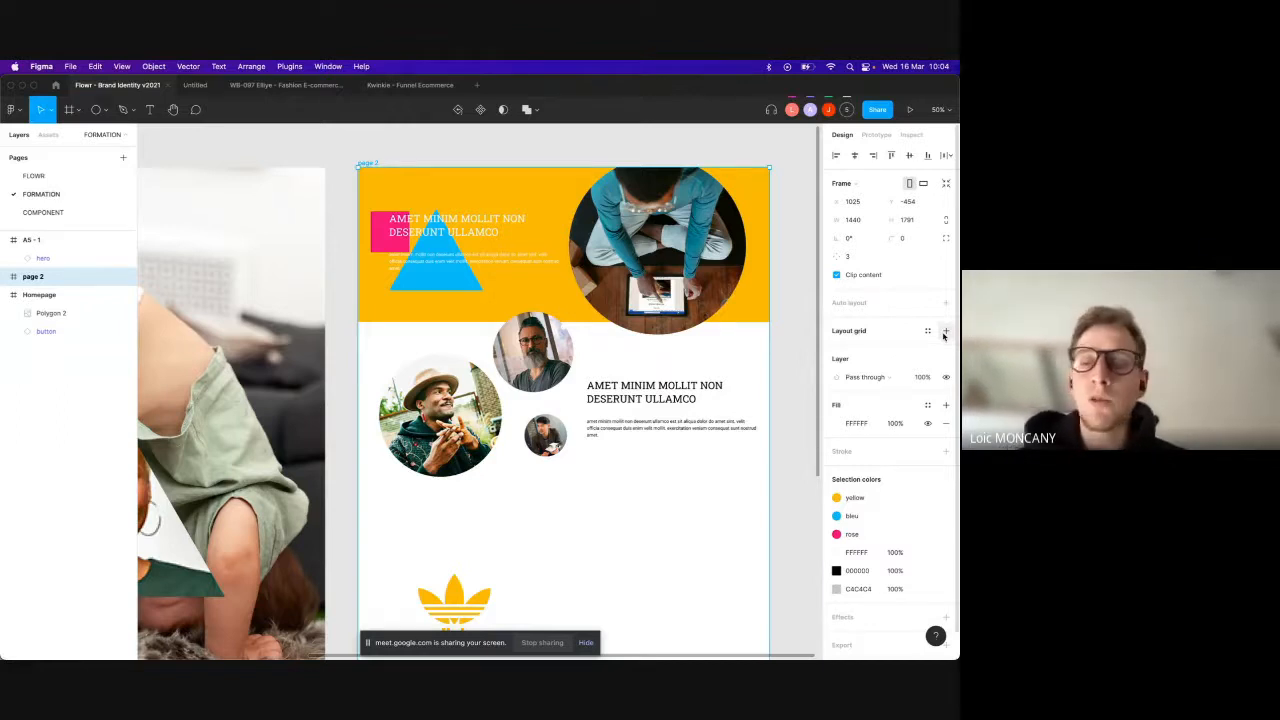
{"action": "left_click", "coordinate": [945, 332]}
{"action": "left_click", "coordinate": [837, 350]}
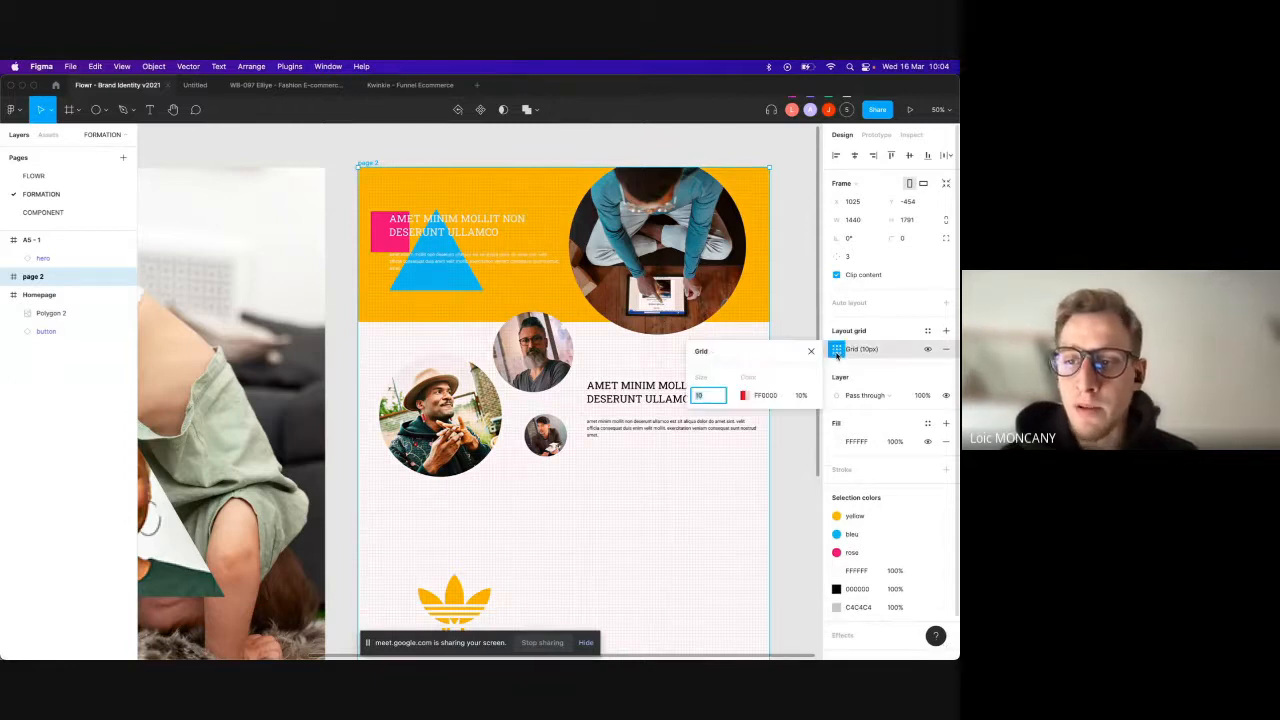
Step: Set the size of the page 2 layout grid to 100 px
{"action": "left_click", "coordinate": [757, 396]}
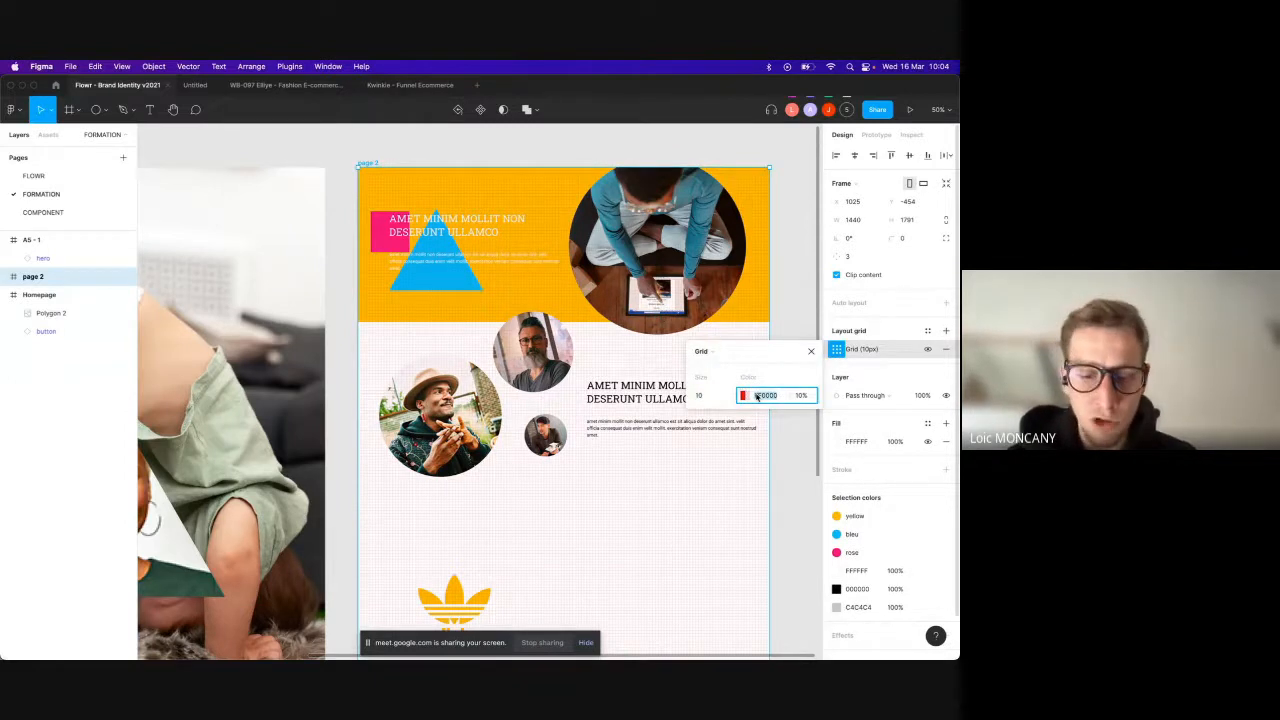
{"action": "left_click", "coordinate": [710, 395]}
{"action": "type", "text": "90"}
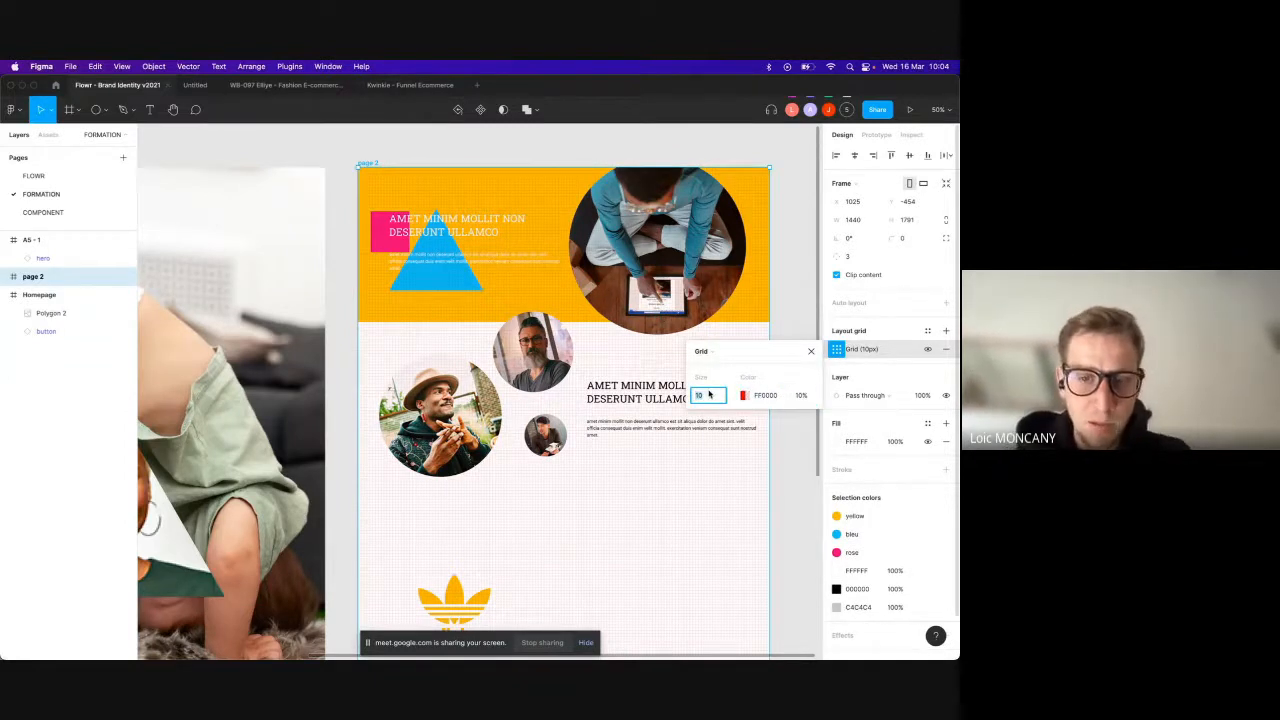
{"action": "key", "text": "Return"}
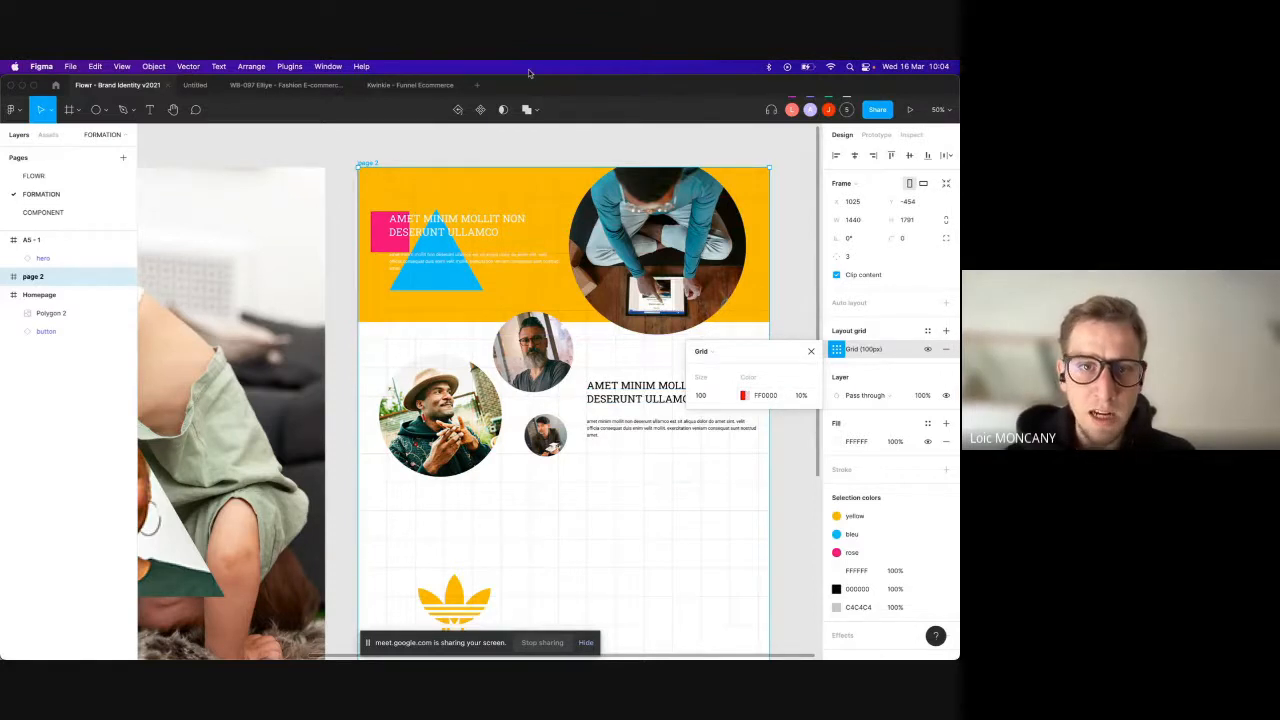
Step: Change the layout grid to Columns and set its type to Center
{"action": "left_click", "coordinate": [706, 357]}
{"action": "left_click", "coordinate": [706, 366]}
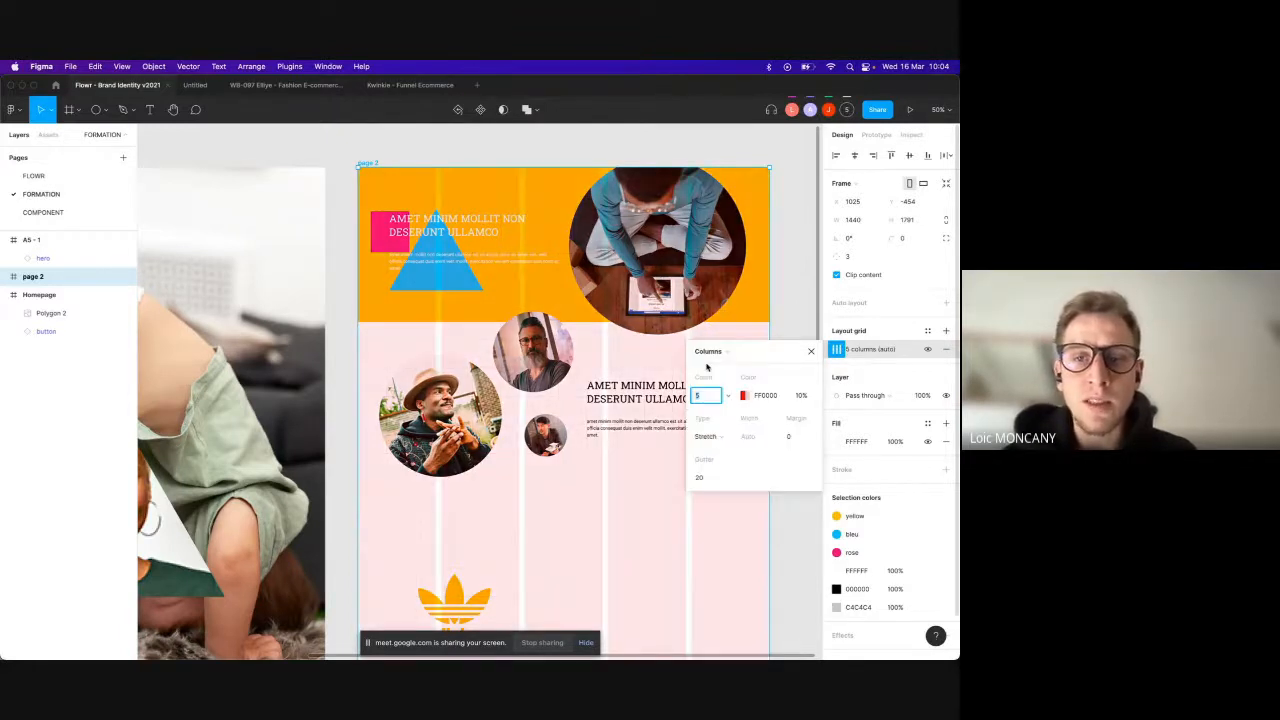
{"action": "left_click", "coordinate": [704, 437]}
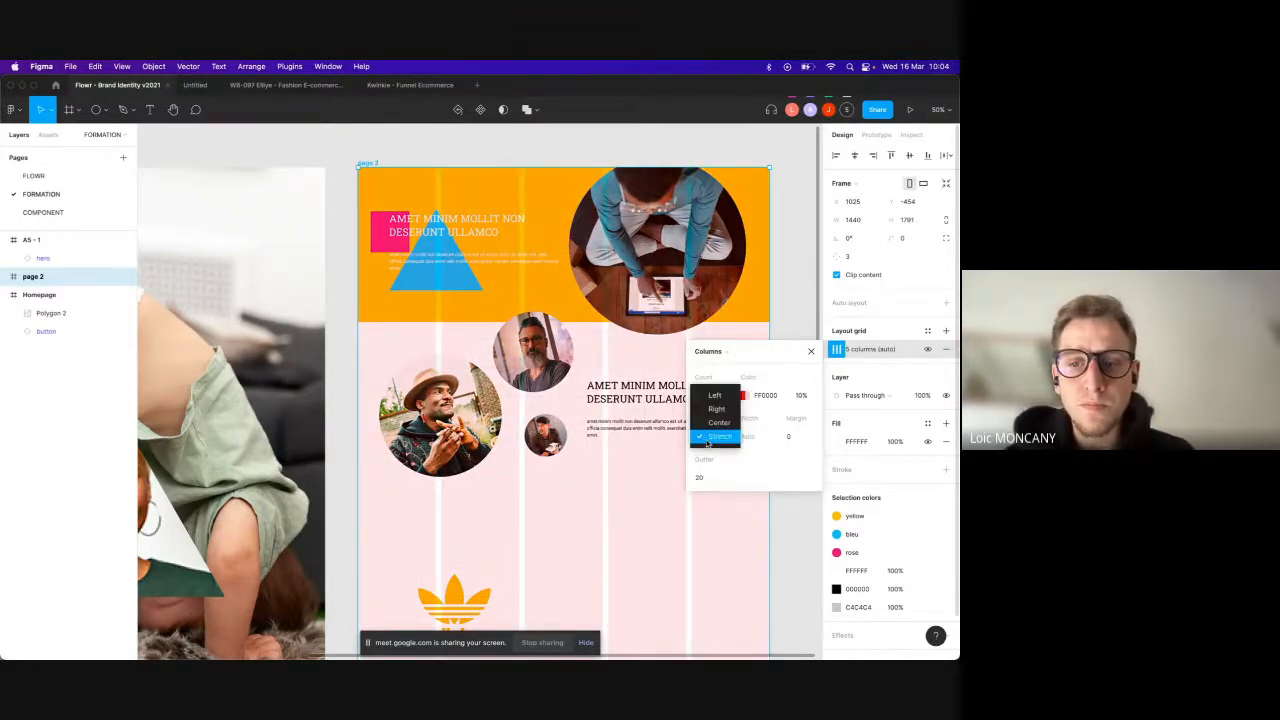
{"action": "left_click", "coordinate": [710, 423]}
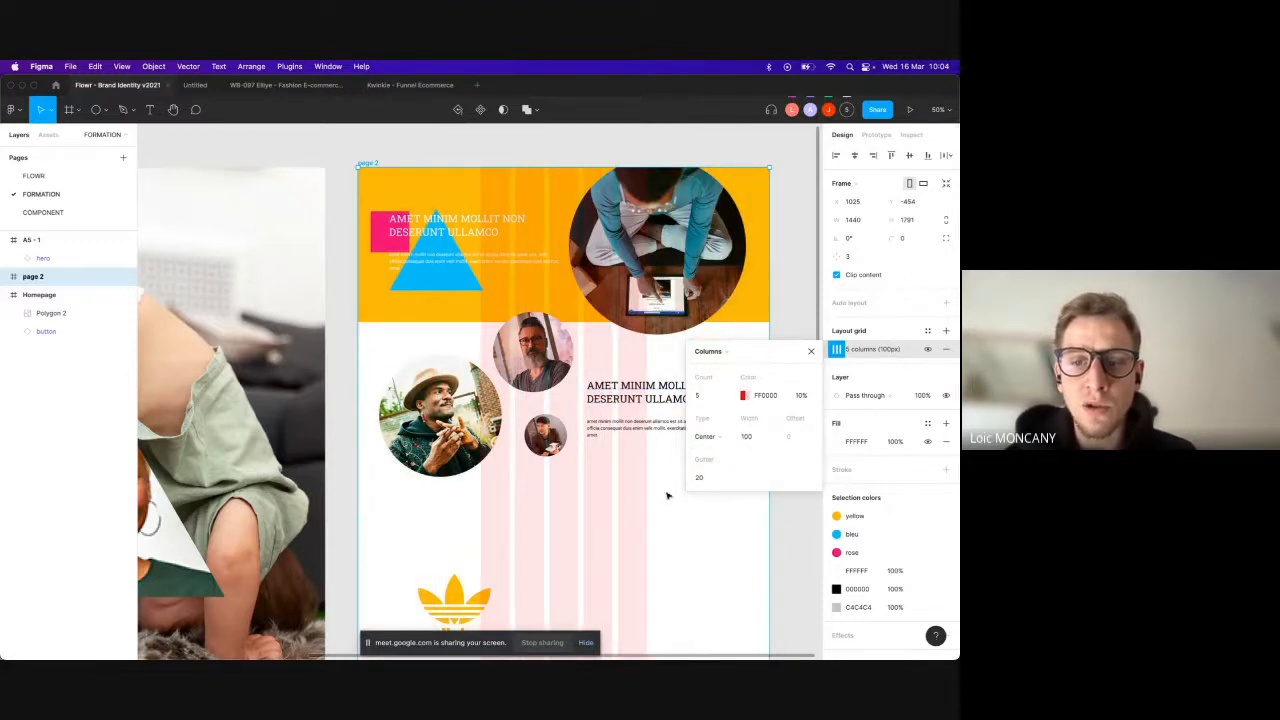
Step: Try different column counts for the layout grid, ending on 6
{"action": "left_click", "coordinate": [704, 477]}
{"action": "left_click", "coordinate": [700, 396]}
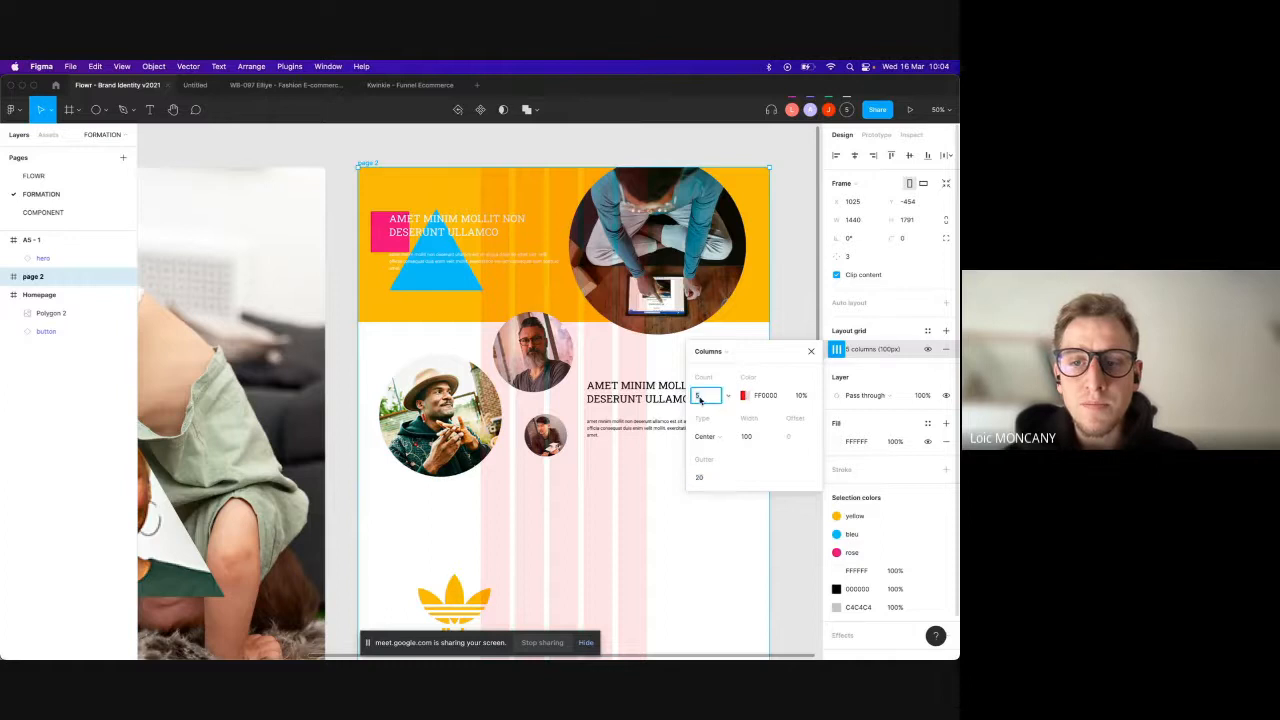
{"action": "type", "text": "6"}
{"action": "key", "text": "Return"}
{"action": "key", "text": "Up"}
{"action": "key", "text": "Up"}
{"action": "key", "text": "Up"}
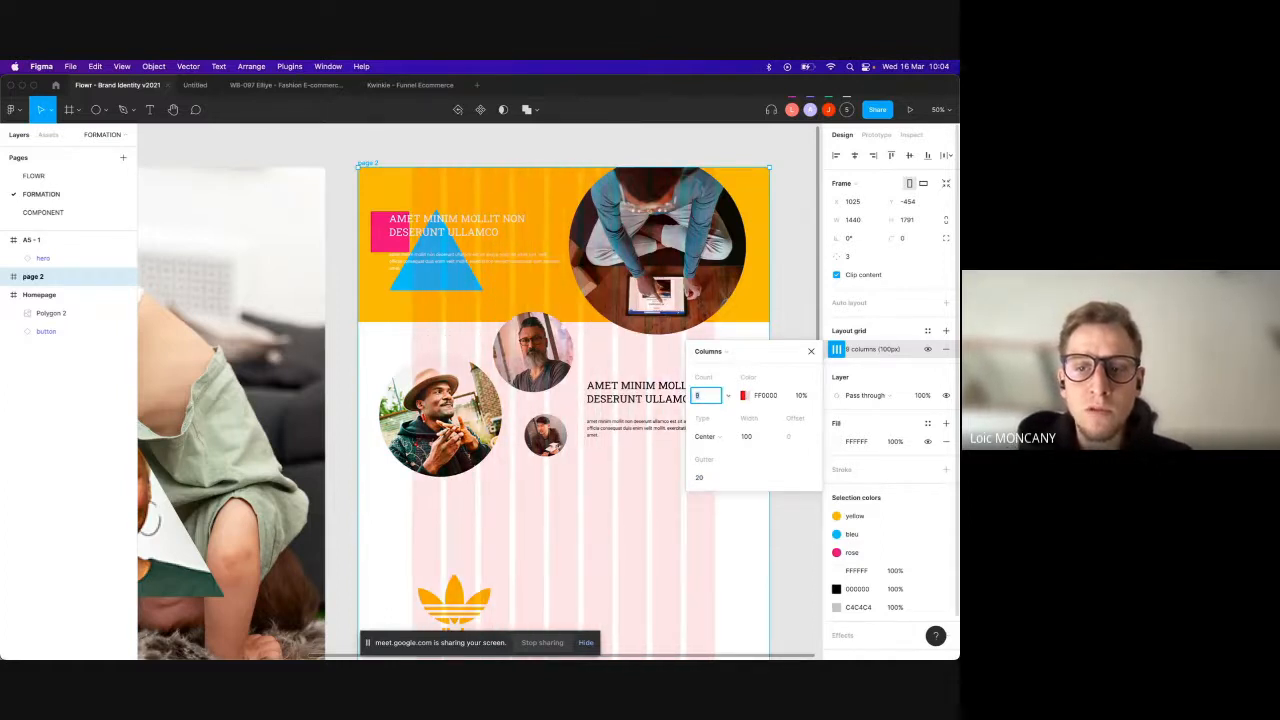
{"action": "key", "text": "Down"}
{"action": "key", "text": "Down"}
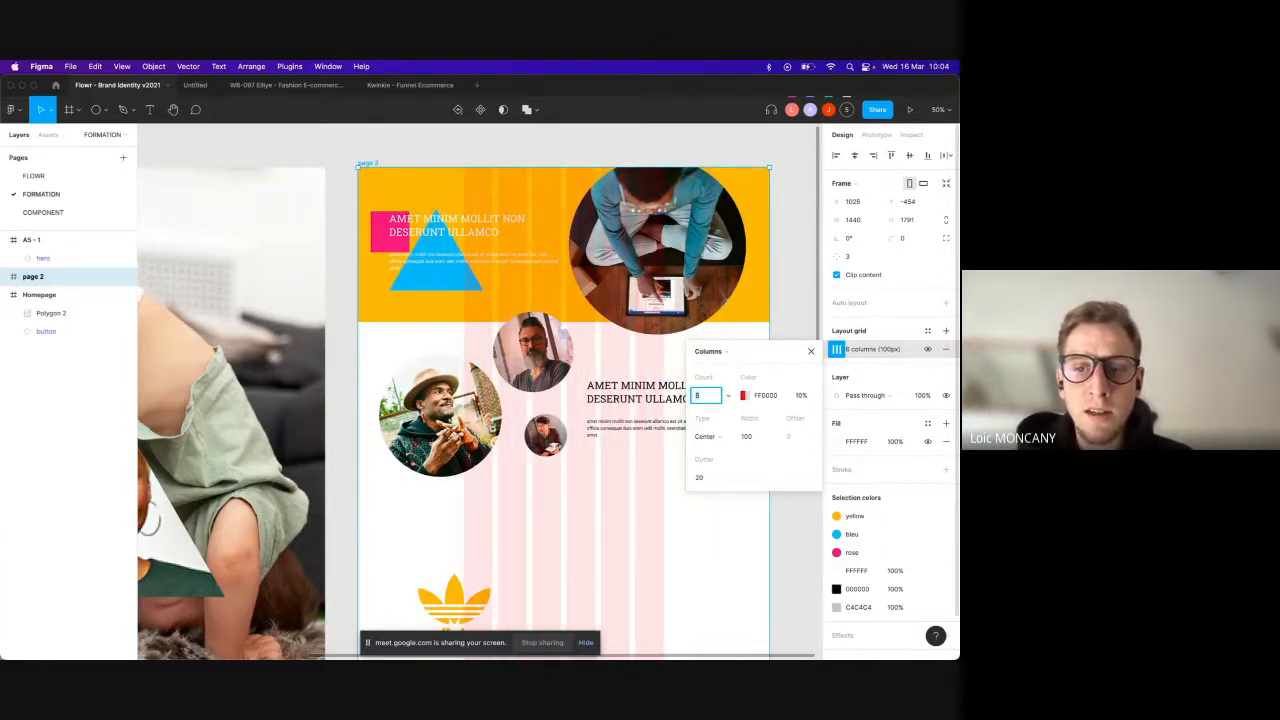
Step: Set the layout grid's column width to 200 and its column count to 5
{"action": "left_click", "coordinate": [749, 435]}
{"action": "type", "text": "200"}
{"action": "key", "text": "Return"}
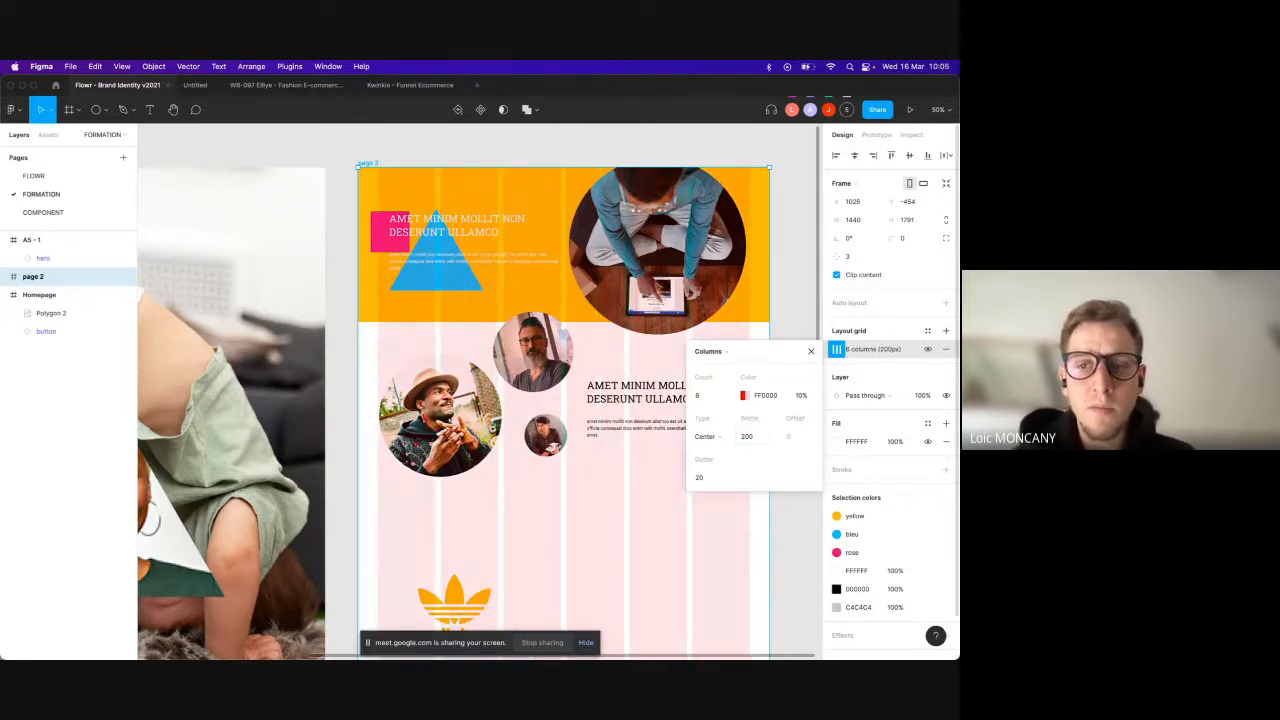
{"action": "left_click", "coordinate": [705, 395]}
{"action": "type", "text": "5"}
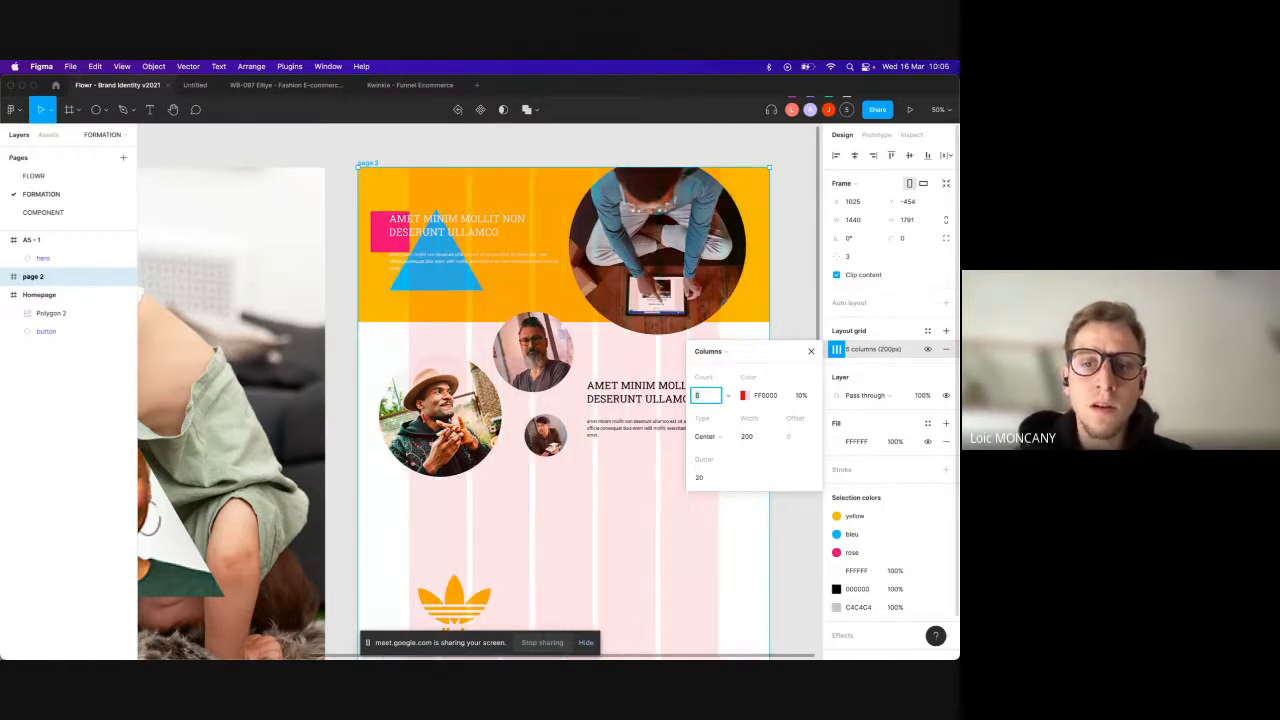
{"action": "left_click", "coordinate": [811, 351]}
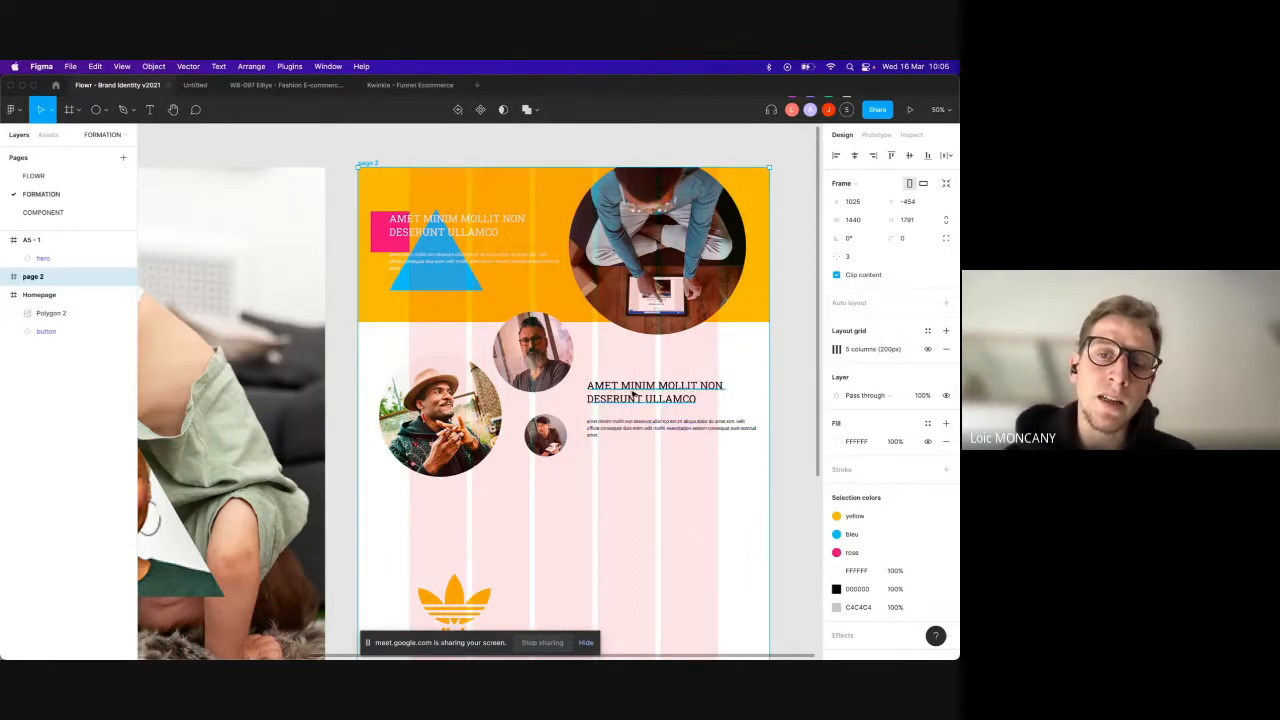
Step: Move the black heading and paragraph left to X 764 and narrow the paragraph to end at the last column's edge
{"action": "left_click", "coordinate": [632, 395]}
{"action": "left_click_drag", "start_coordinate": [656, 425], "coordinate": [645, 425]}
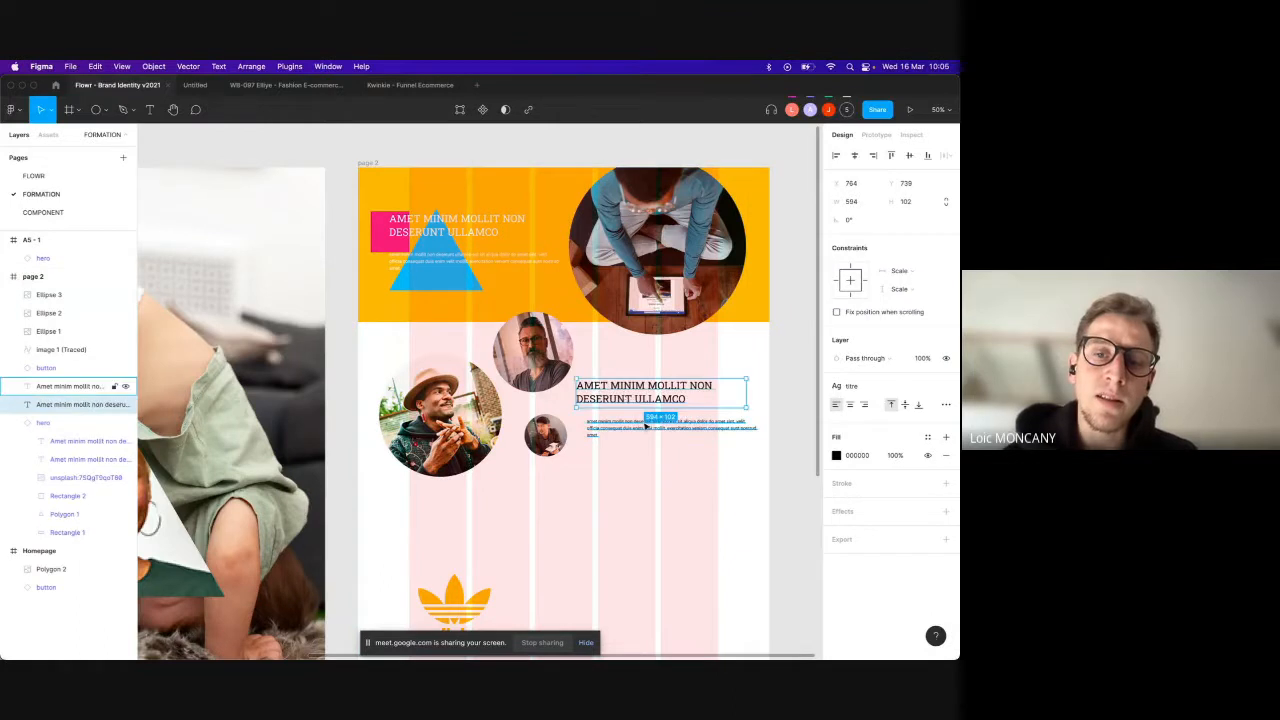
{"action": "left_click_drag", "start_coordinate": [753, 427], "coordinate": [718, 424]}
Step: Right-align the black heading and paragraph text, lining up the heading's right edge with the last column
{"action": "left_click", "coordinate": [614, 385]}
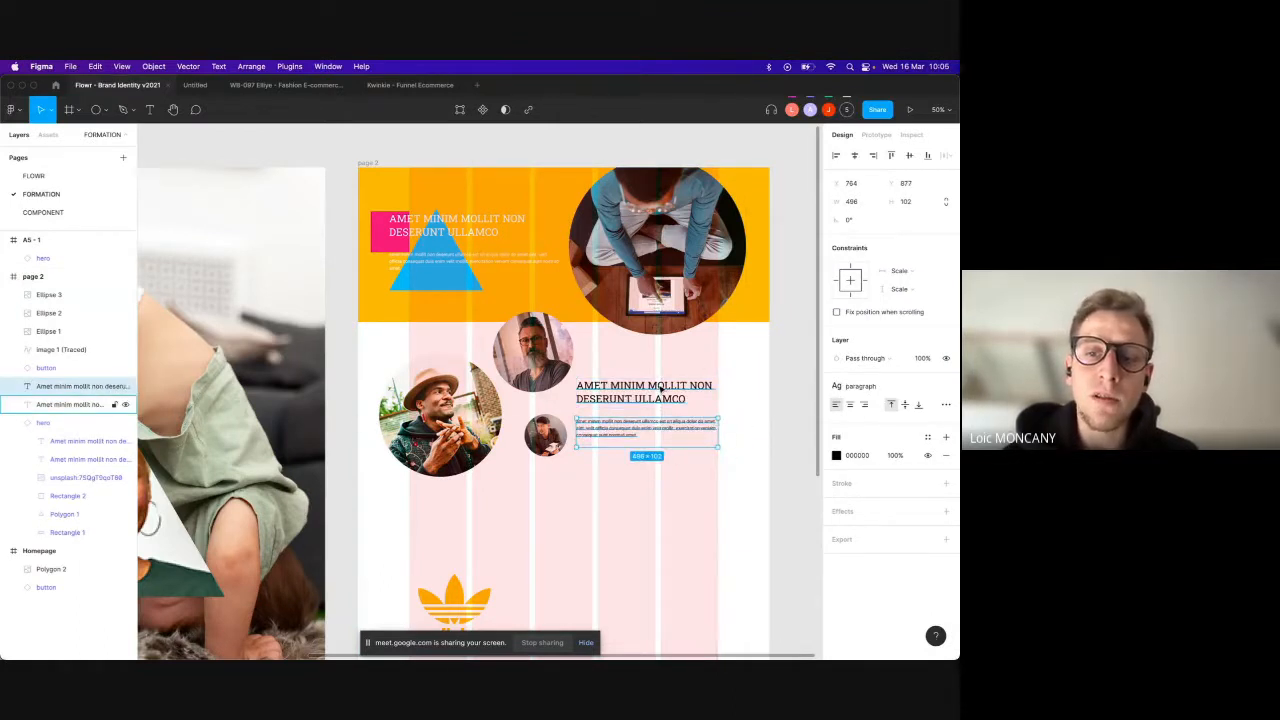
{"action": "left_click", "coordinate": [863, 403]}
{"action": "left_click_drag", "start_coordinate": [706, 400], "coordinate": [678, 400]}
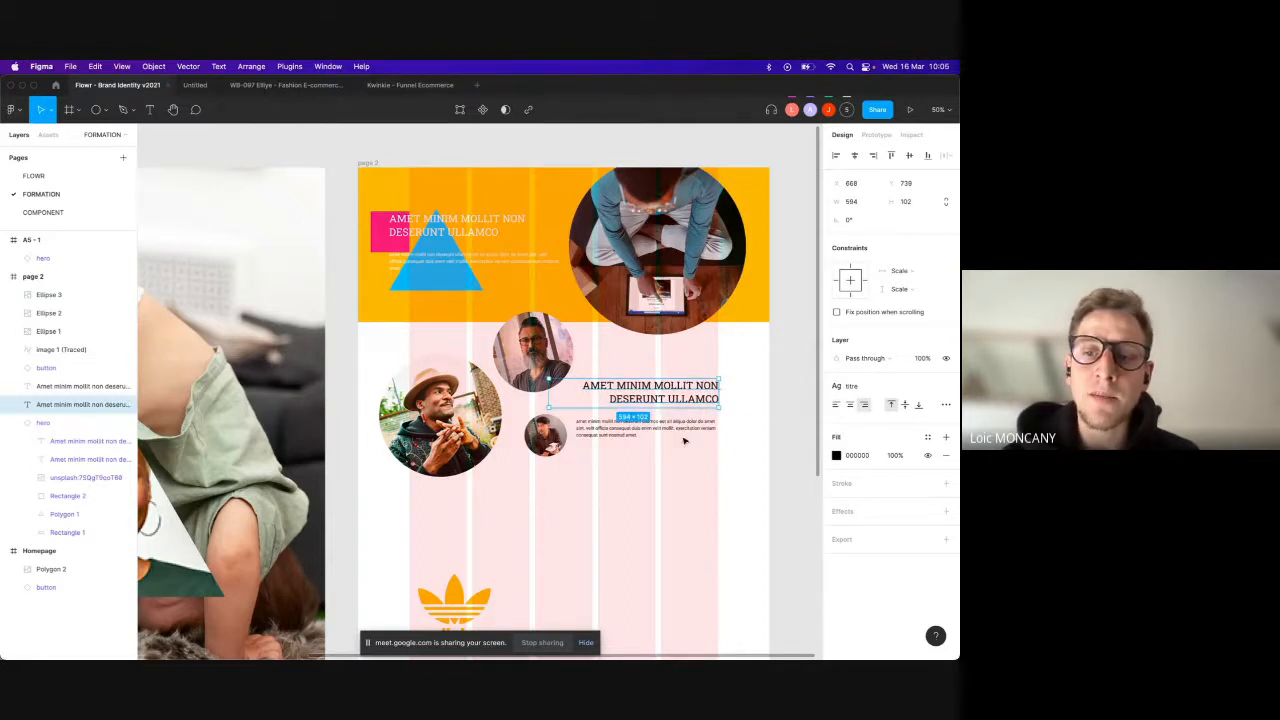
{"action": "left_click", "coordinate": [684, 440]}
{"action": "left_click", "coordinate": [686, 430]}
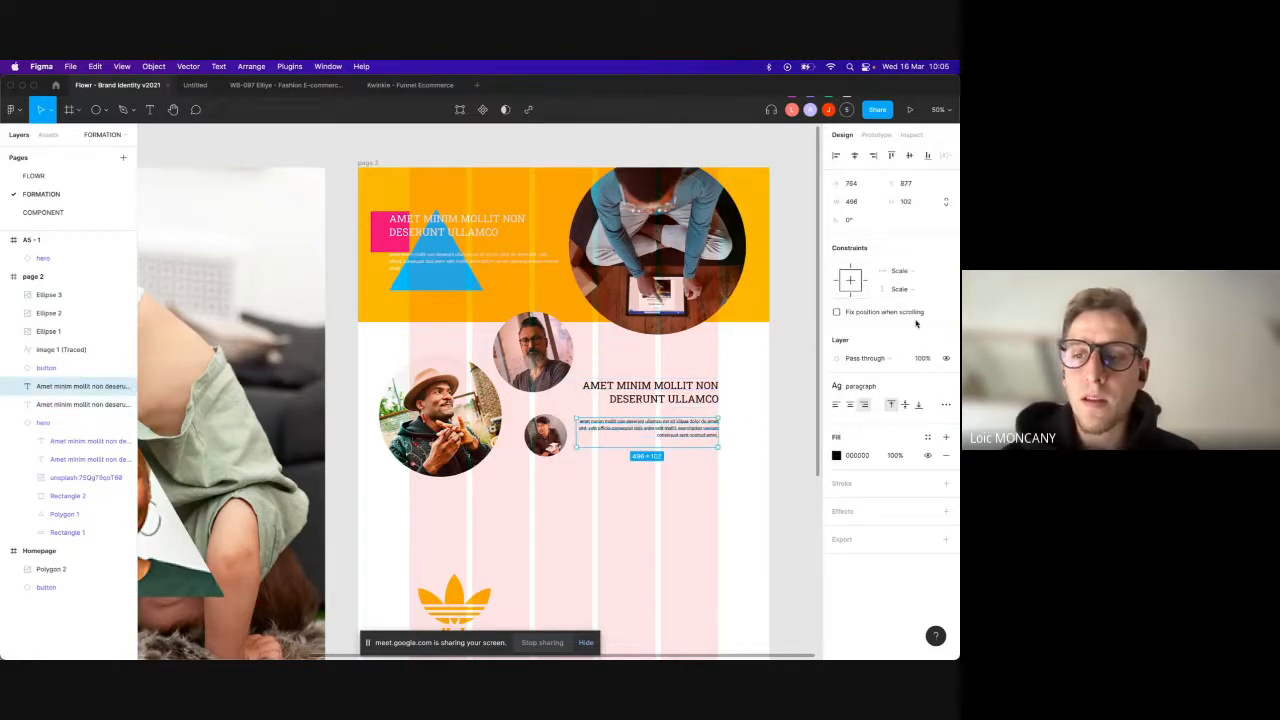
{"action": "left_click", "coordinate": [760, 431]}
{"action": "scroll", "coordinate": [780, 383], "scroll_direction": "down", "scroll_amount": 2}
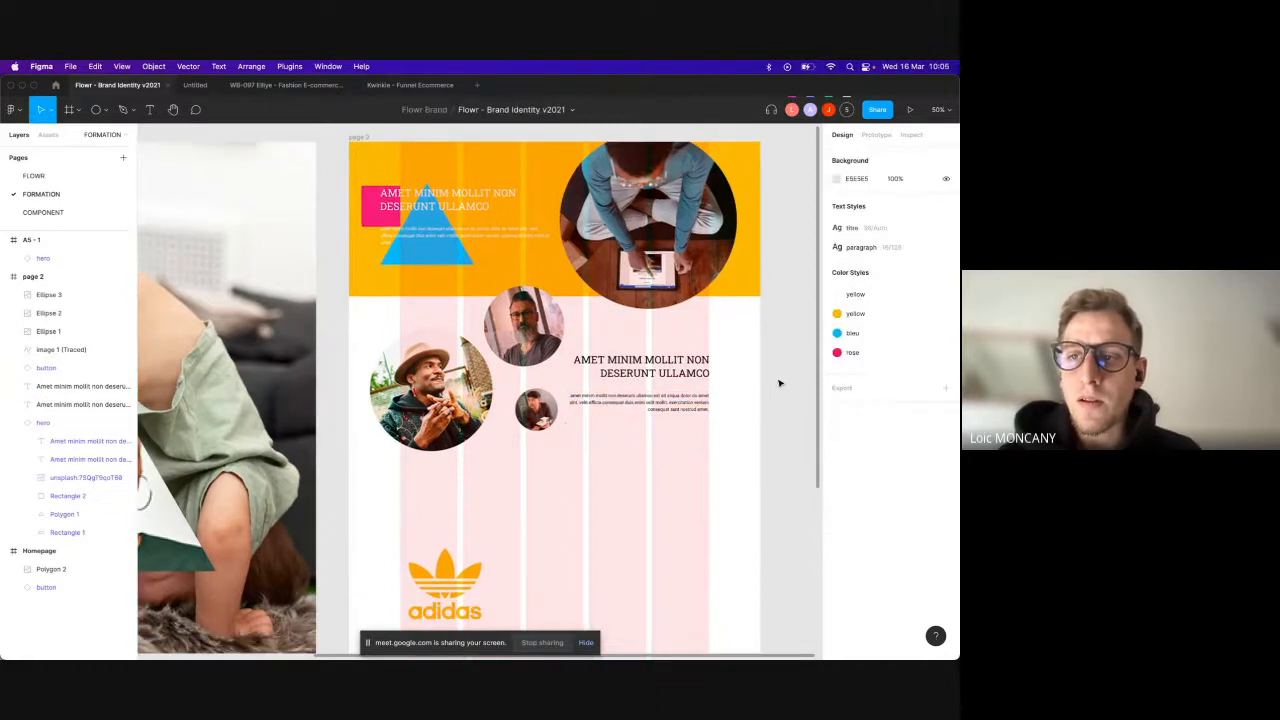
{"action": "left_click", "coordinate": [669, 301]}
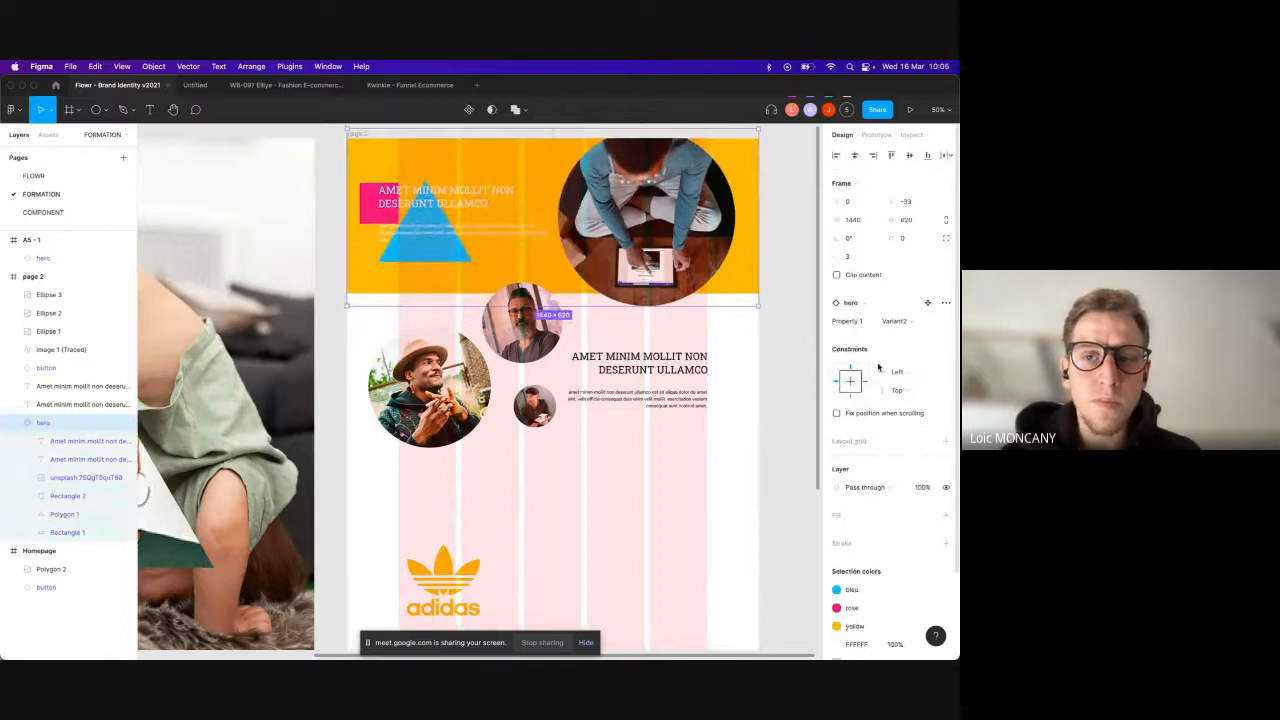
{"action": "left_click", "coordinate": [783, 357]}
Step: Look over the Kwinkie - Funnel Ecommerce and Elliye fashion e-commerce files, and return to Flowr - Brand Identity v2021
{"action": "left_click", "coordinate": [368, 86]}
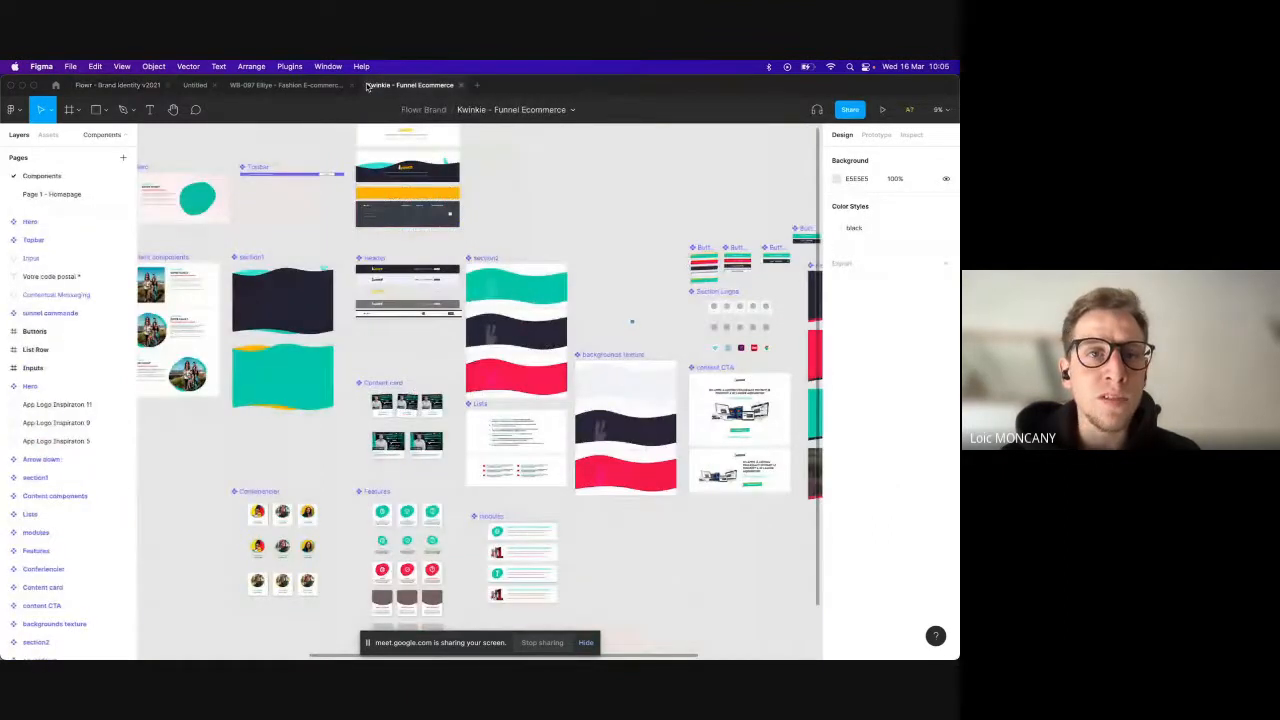
{"action": "left_click", "coordinate": [286, 87]}
{"action": "left_click", "coordinate": [394, 227]}
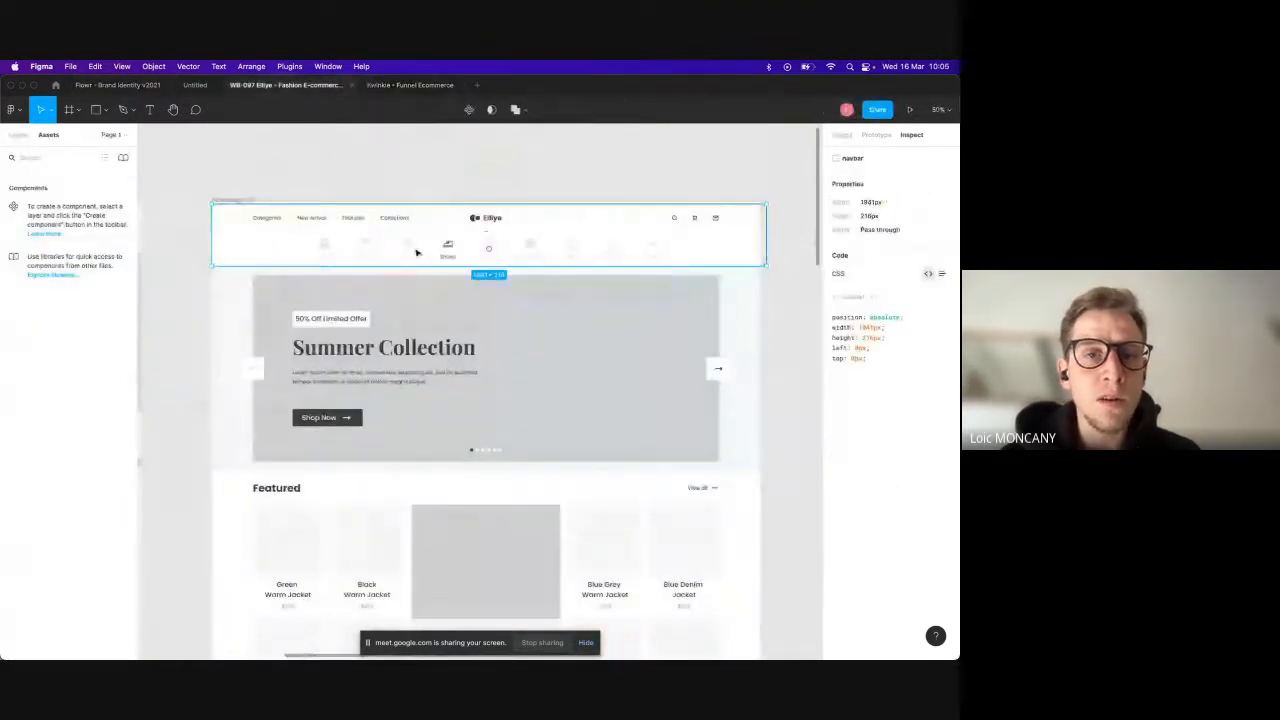
{"action": "scroll", "coordinate": [502, 375], "scroll_direction": "down", "scroll_amount": 3}
{"action": "scroll", "coordinate": [502, 375], "scroll_direction": "up", "scroll_amount": 5}
{"action": "left_click", "coordinate": [277, 311]}
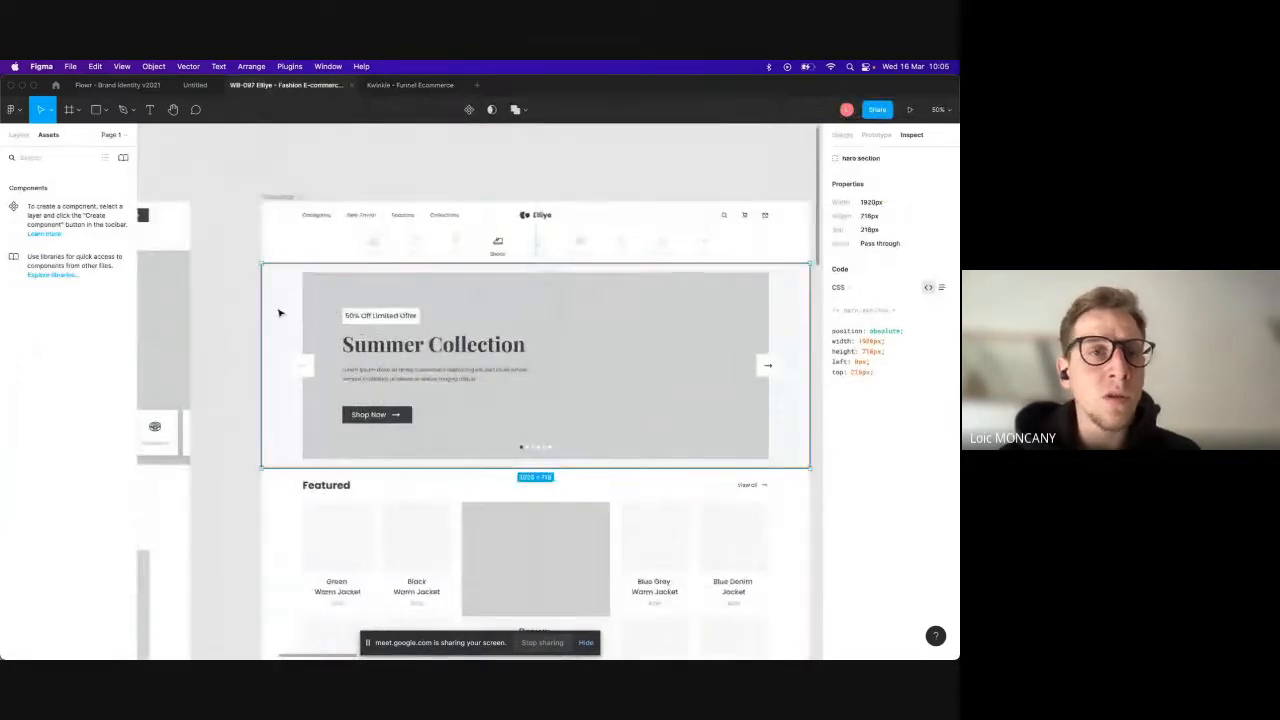
{"action": "left_click", "coordinate": [117, 85]}
{"action": "scroll", "coordinate": [453, 335], "scroll_direction": "down", "scroll_amount": 1}
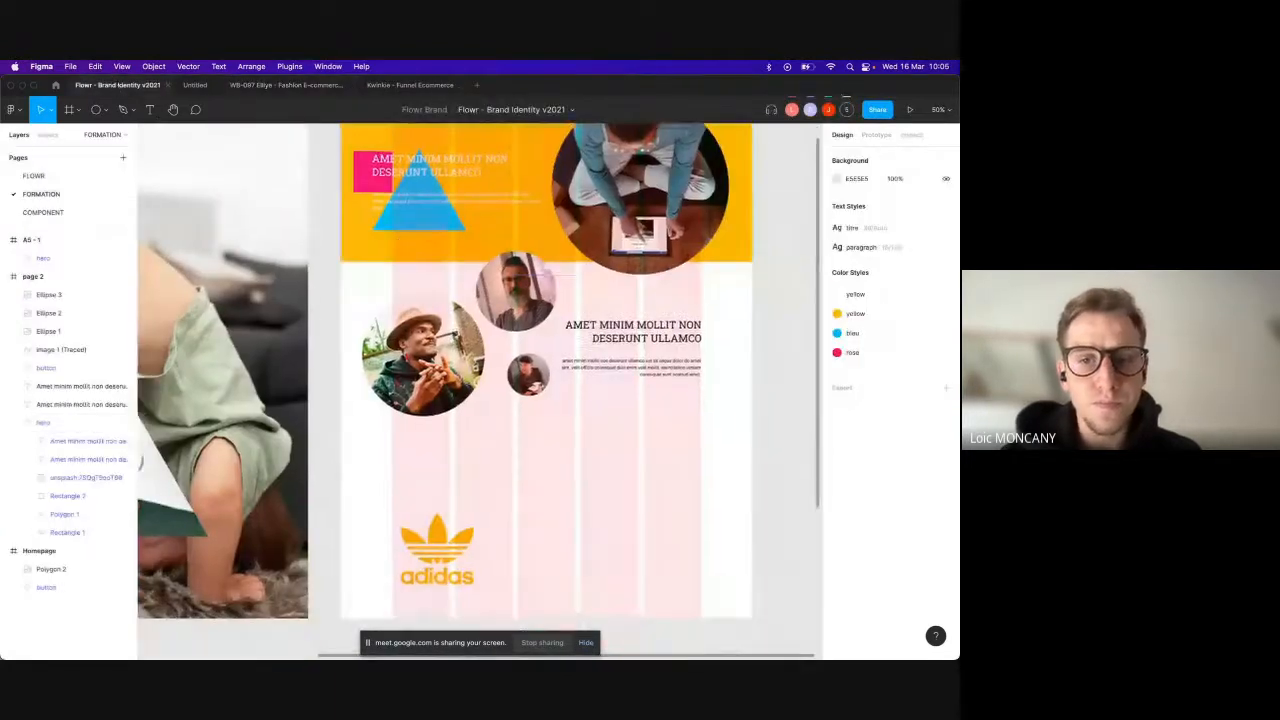
Step: Paste the Summer Collection hero section and place it below the portraits on page 2, over the adidas logo
{"action": "key", "text": "super+v"}
{"action": "left_click_drag", "start_coordinate": [640, 380], "coordinate": [771, 496]}
{"action": "scroll", "coordinate": [771, 496], "scroll_direction": "right", "scroll_amount": 2}
{"action": "left_click_drag", "start_coordinate": [786, 367], "coordinate": [628, 427]}
{"action": "left_click", "coordinate": [629, 375]}
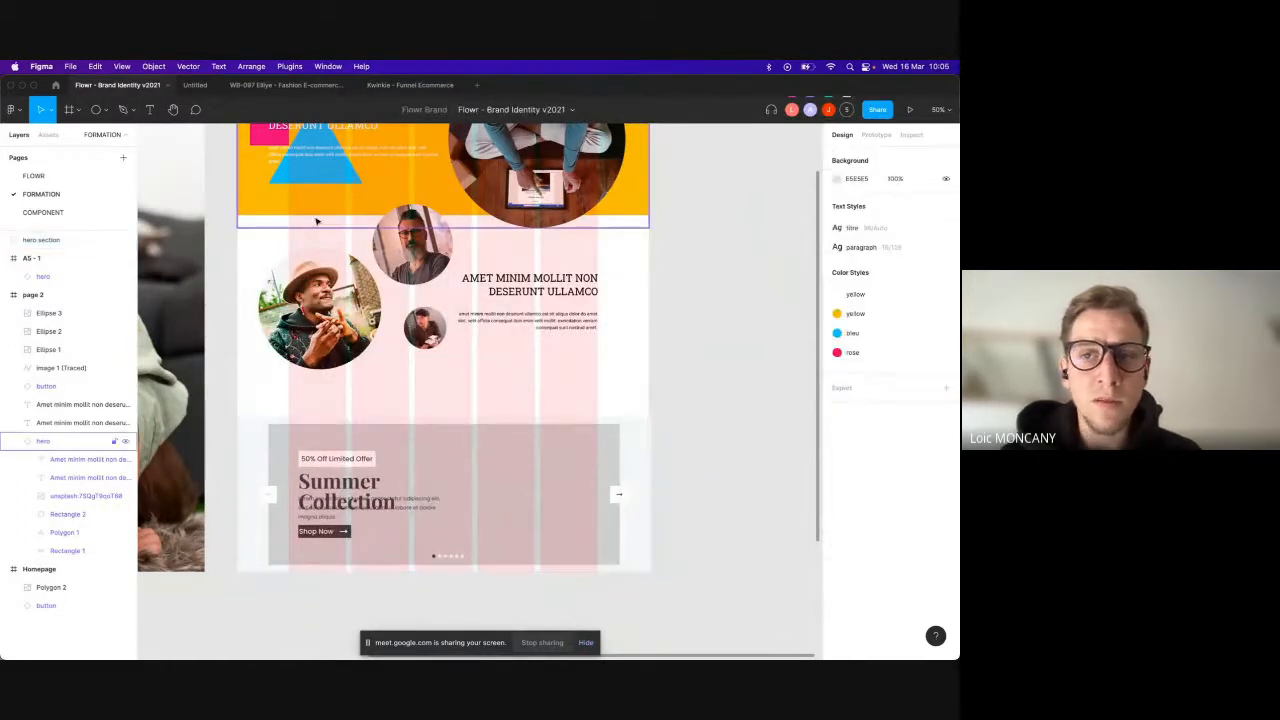
Step: Hide the five-column layout grid on the page 2 frame
{"action": "scroll", "coordinate": [317, 220], "scroll_direction": "up", "scroll_amount": 3}
{"action": "left_click", "coordinate": [264, 212]}
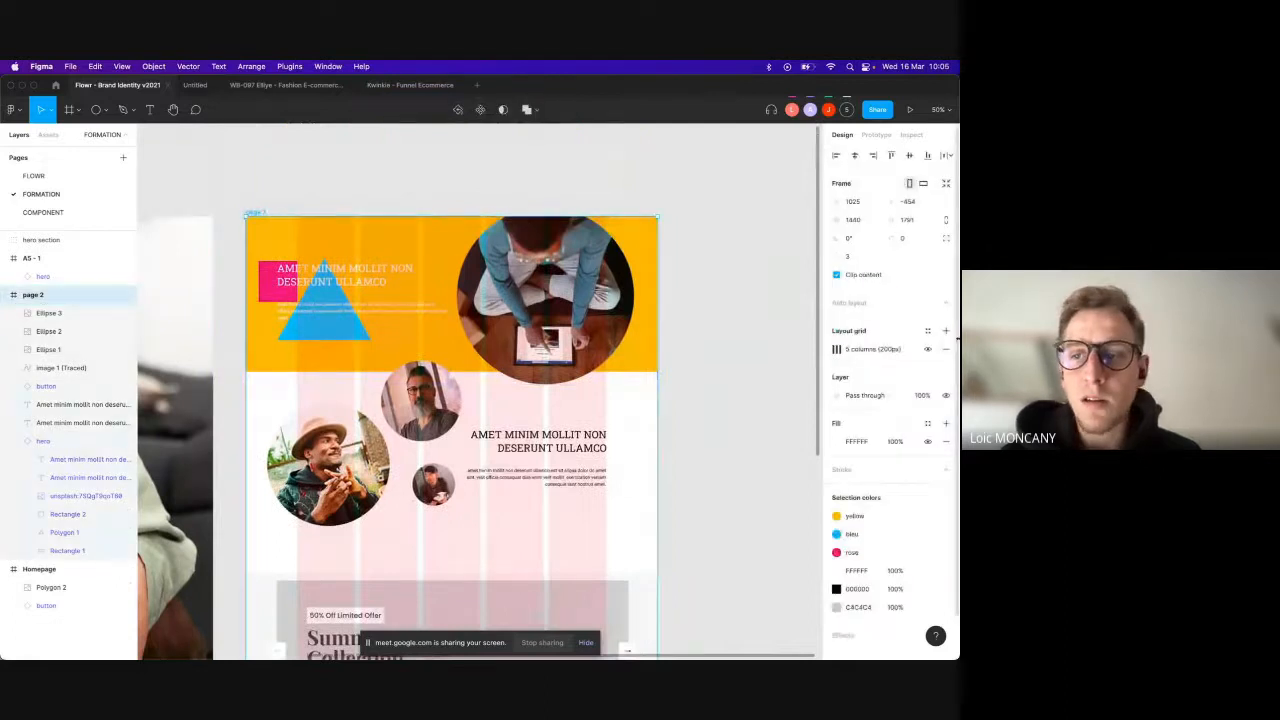
{"action": "left_click", "coordinate": [927, 349]}
{"action": "scroll", "coordinate": [608, 418], "scroll_direction": "down", "scroll_amount": 3}
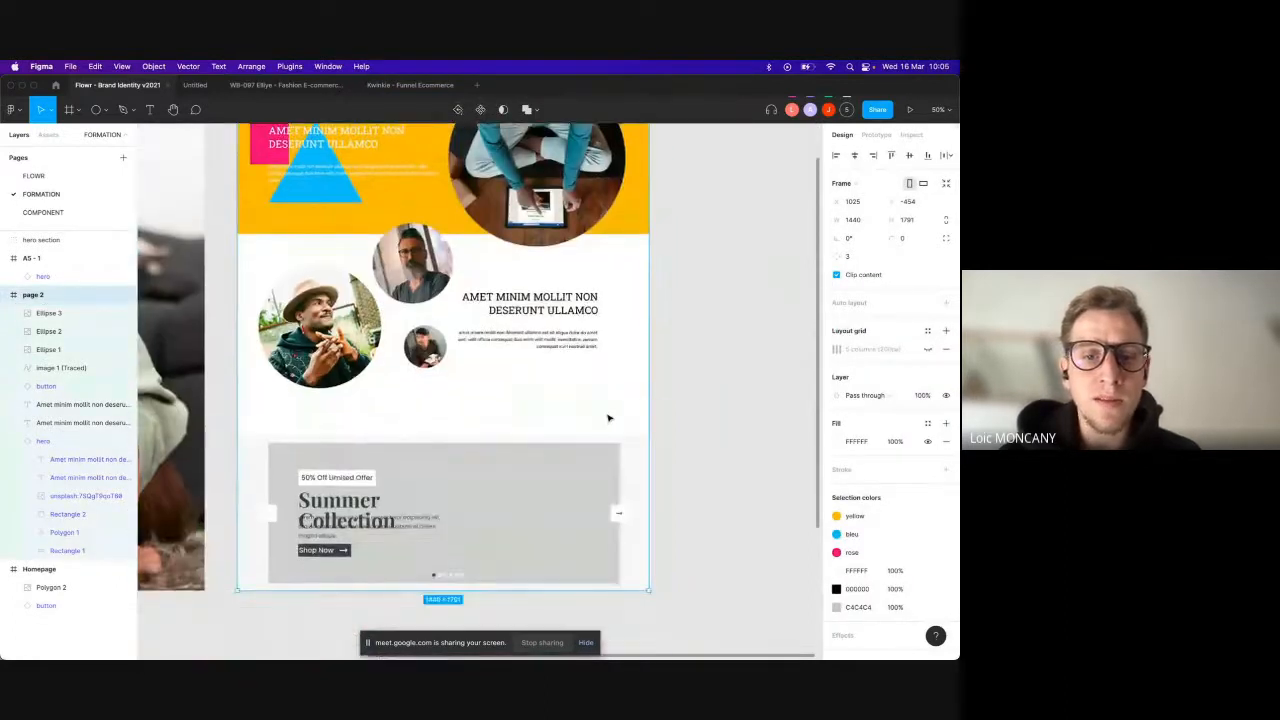
Step: Cut and re-paste the Summer Collection section, move it up beneath the portraits, and narrow it to 1440 to match the page width
{"action": "mouse_move", "coordinate": [494, 513]}
{"action": "left_mouse_down"}
{"action": "mouse_move", "coordinate": [494, 497]}
{"action": "mouse_move", "coordinate": [497, 514]}
{"action": "left_mouse_up"}
{"action": "left_click", "coordinate": [497, 514]}
{"action": "key", "text": "super+x"}
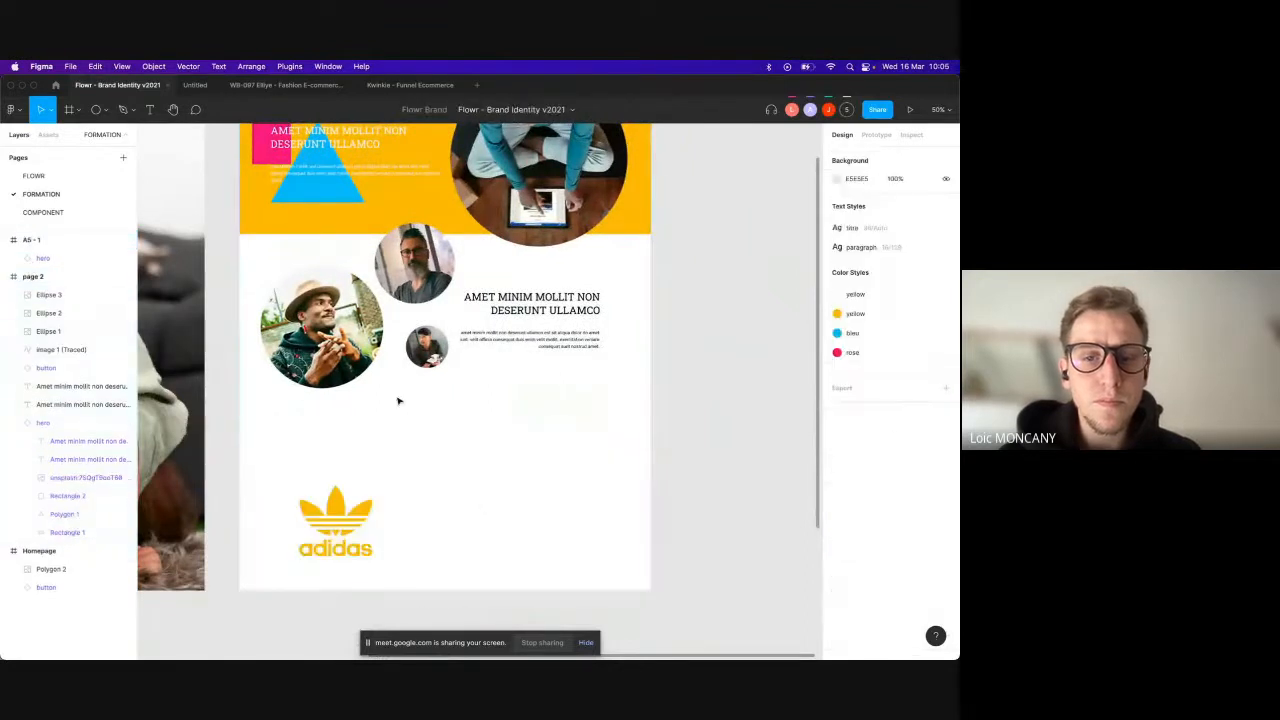
{"action": "left_click", "coordinate": [448, 430]}
{"action": "key", "text": "super+v"}
{"action": "left_click_drag", "start_coordinate": [448, 459], "coordinate": [463, 431]}
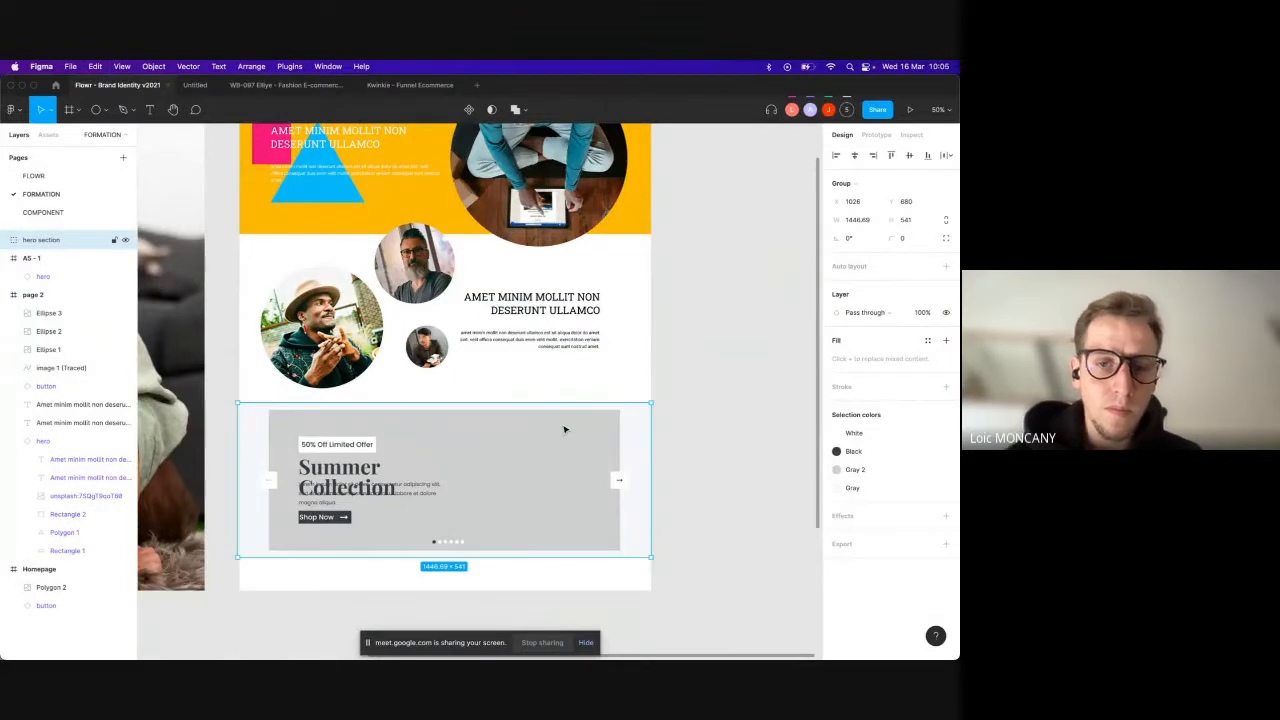
{"action": "left_click_drag", "start_coordinate": [238, 458], "coordinate": [240, 459]}
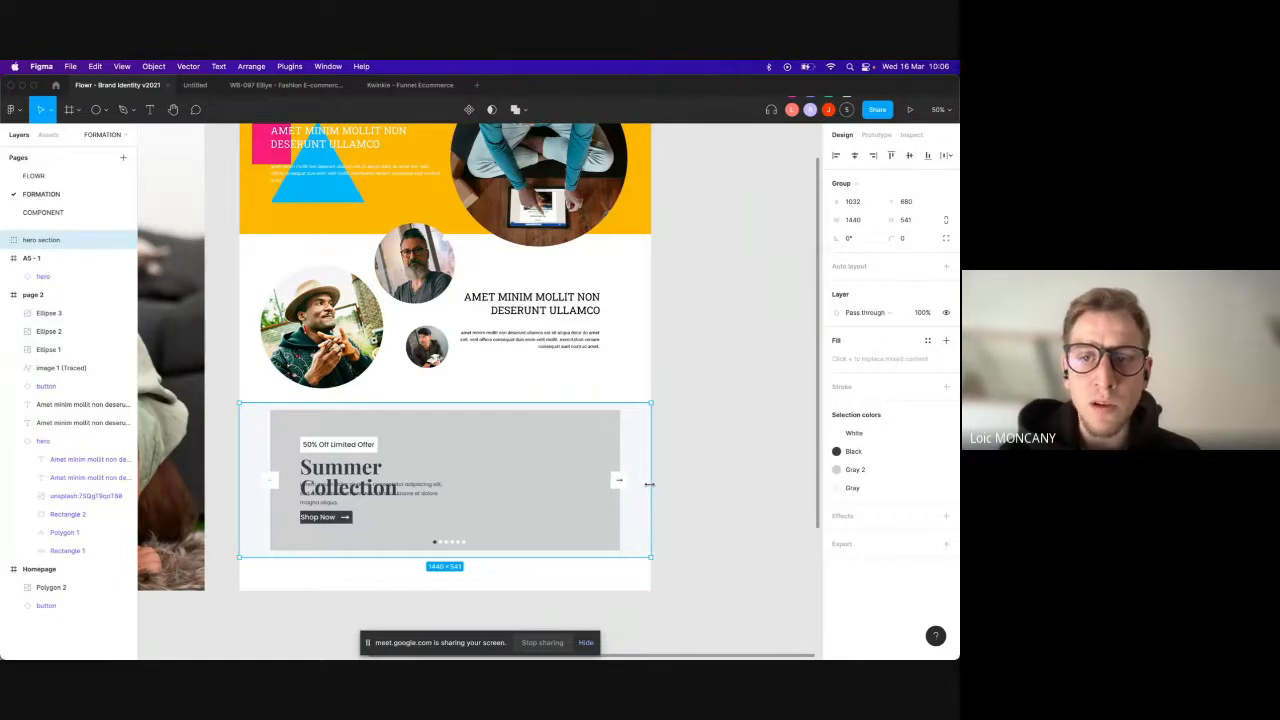
Step: Look over the FLOWR page and the collaborators' views, returning to the Homepage and page 2 frames on the FORMATION page
{"action": "left_click", "coordinate": [737, 418]}
{"action": "scroll", "coordinate": [687, 405], "scroll_direction": "up", "scroll_amount": 5}
{"action": "scroll", "coordinate": [687, 405], "scroll_direction": "left", "scroll_amount": 3}
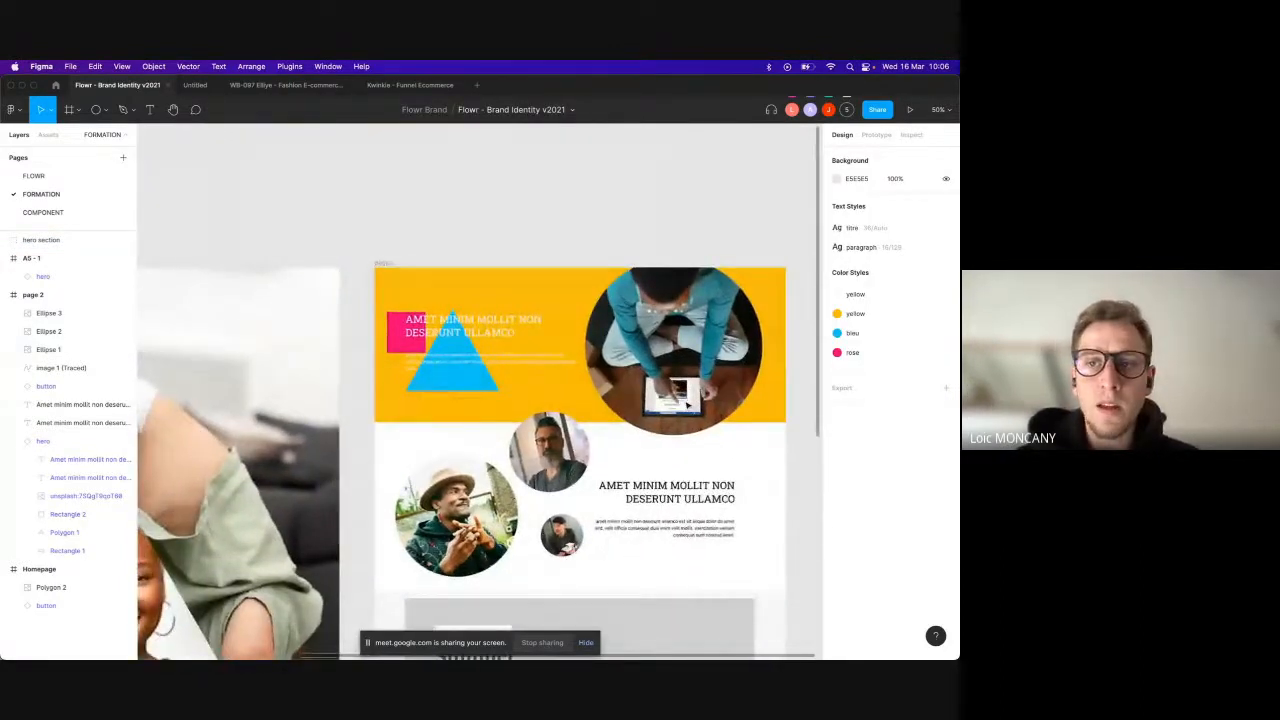
{"action": "left_click", "coordinate": [34, 175]}
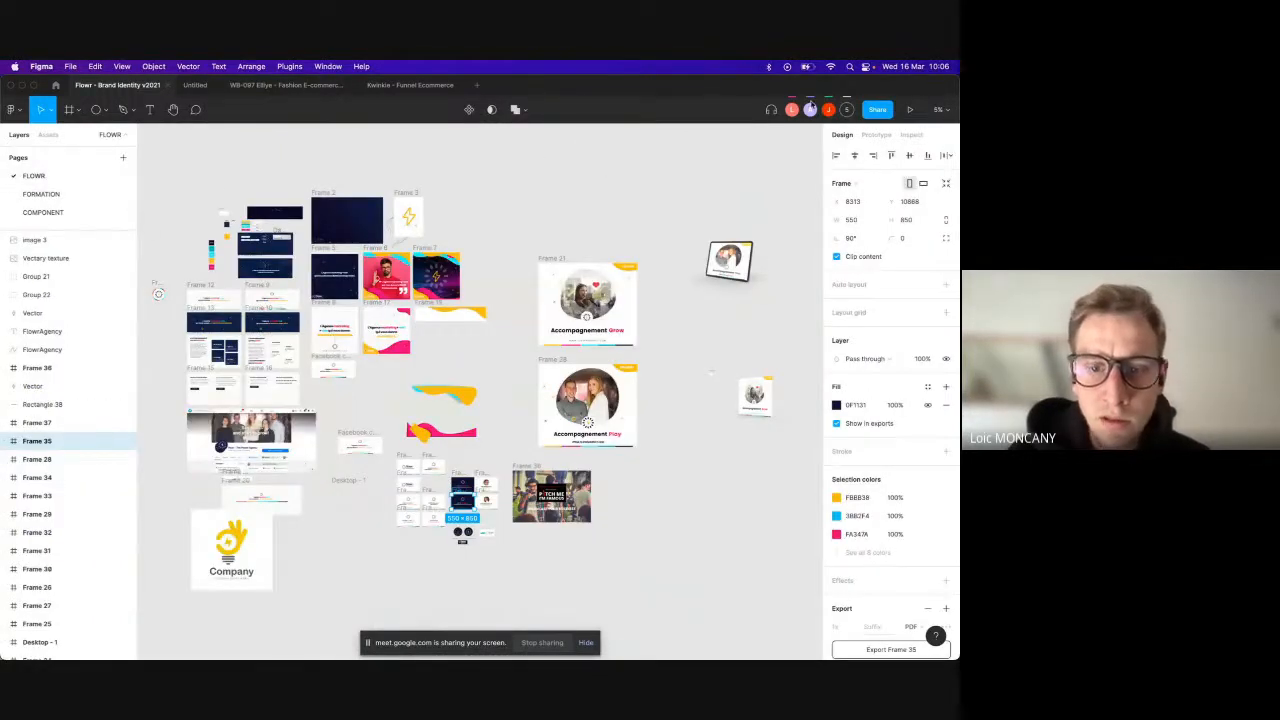
{"action": "left_click", "coordinate": [810, 110]}
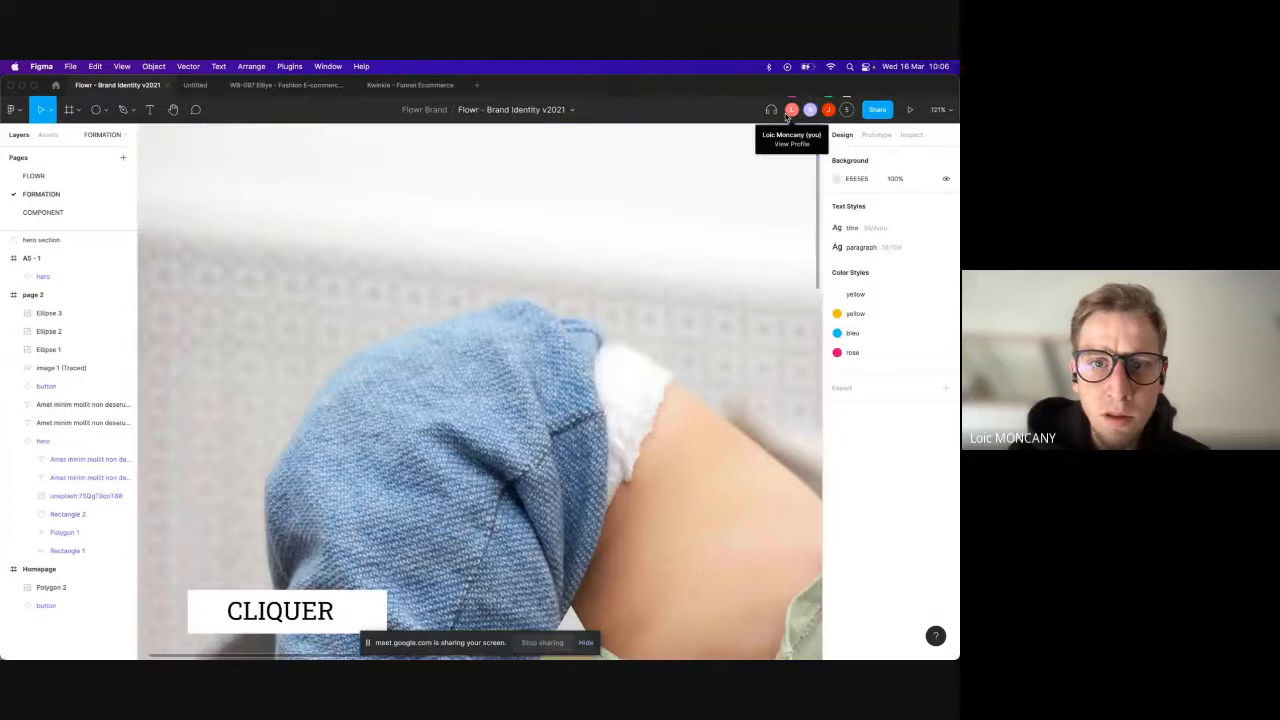
{"action": "left_click", "coordinate": [829, 111]}
{"action": "scroll", "coordinate": [677, 237], "scroll_direction": "down", "scroll_amount": 4}
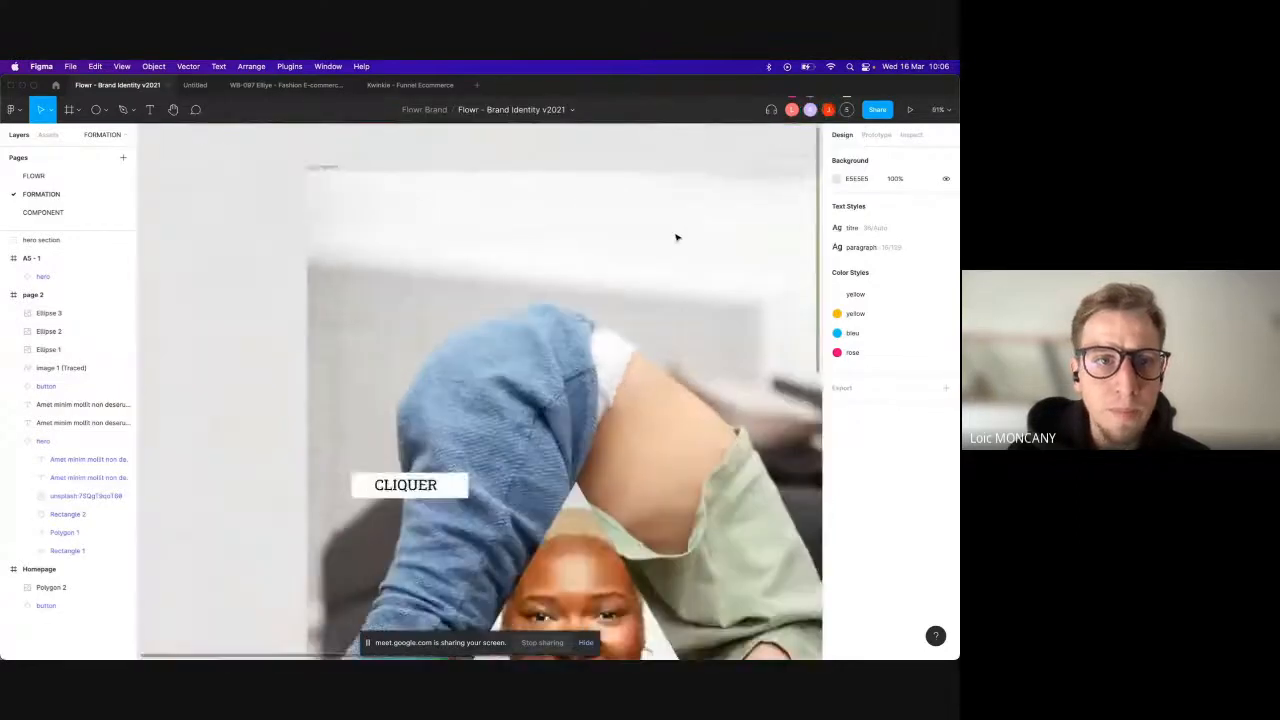
{"action": "scroll", "coordinate": [677, 237], "scroll_direction": "down", "scroll_amount": 3}
{"action": "scroll", "coordinate": [690, 215], "scroll_direction": "right", "scroll_amount": 3}
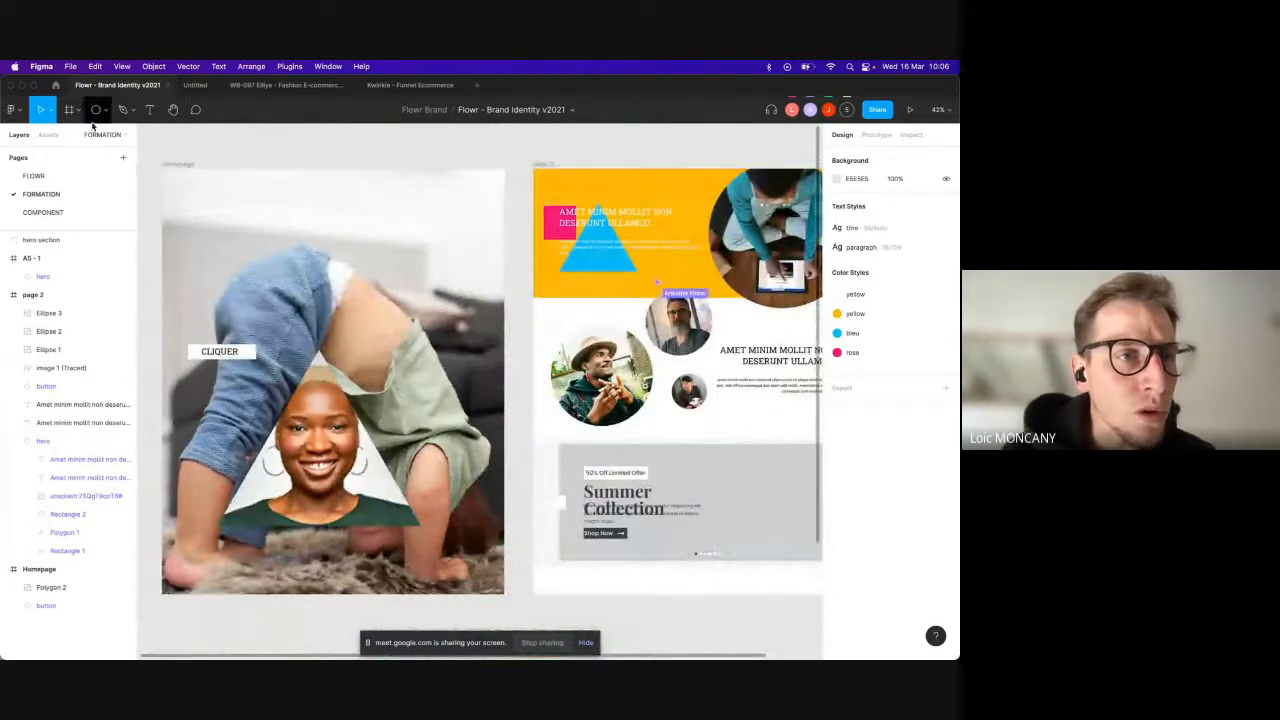
Step: Post the comment "vous pourriez" on the large circular photo in page 2's yellow hero
{"action": "left_click", "coordinate": [174, 110]}
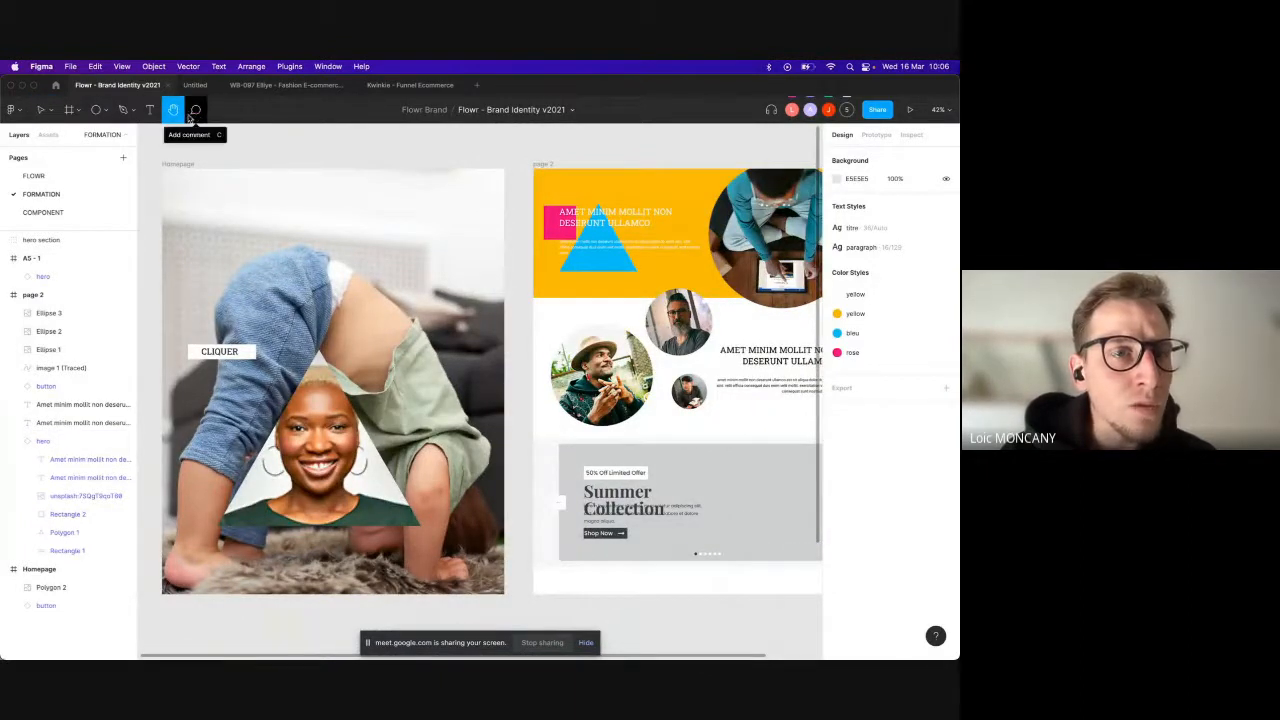
{"action": "left_click", "coordinate": [193, 117]}
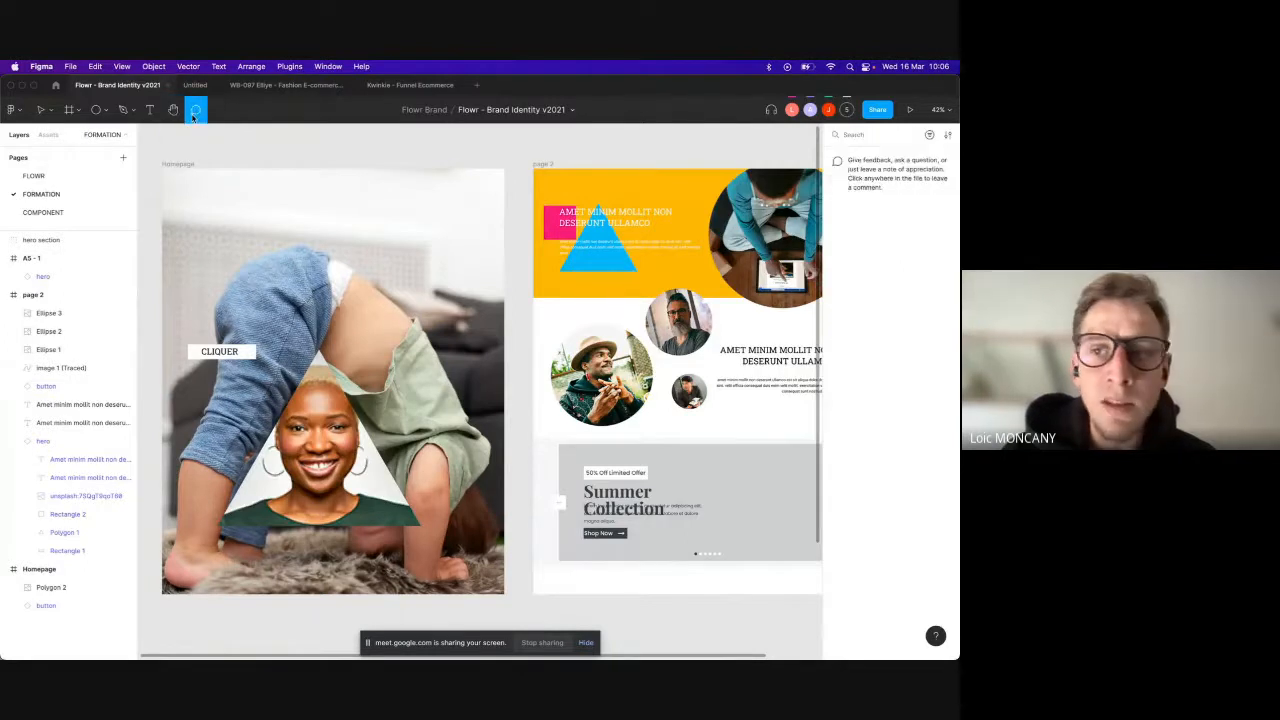
{"action": "scroll", "coordinate": [552, 285], "scroll_direction": "down", "scroll_amount": 2}
{"action": "scroll", "coordinate": [552, 285], "scroll_direction": "right", "scroll_amount": 3}
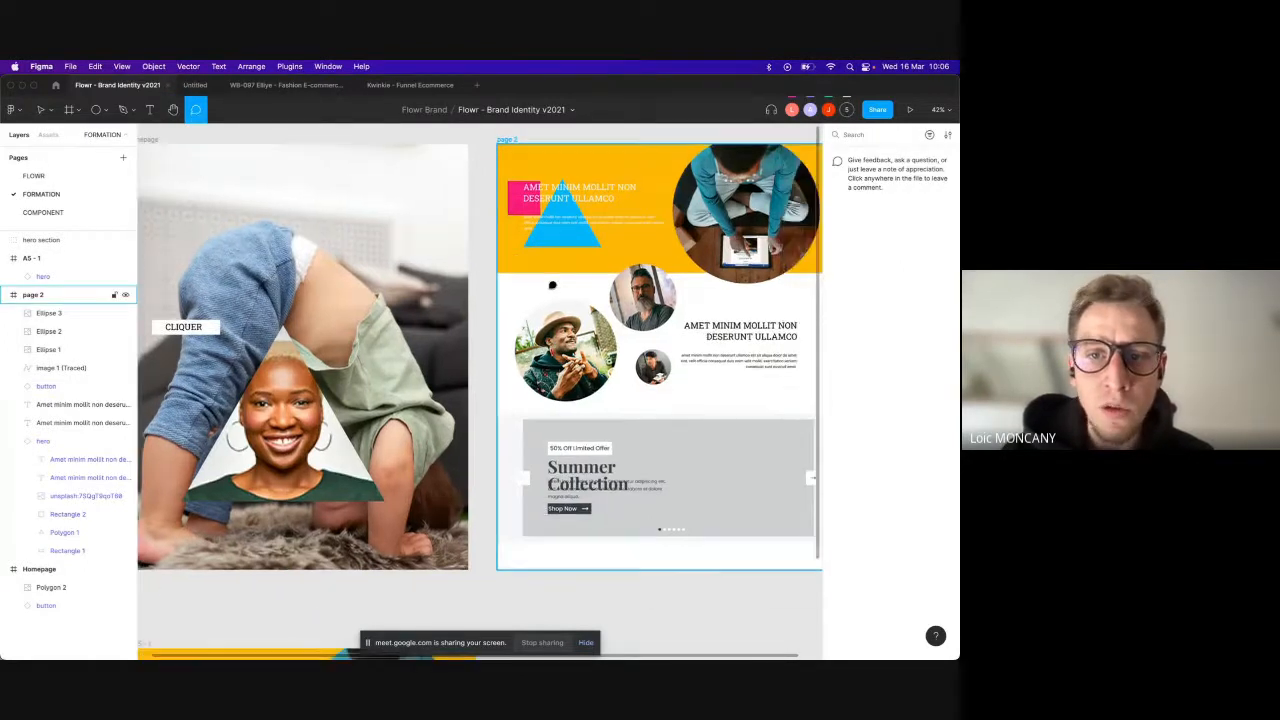
{"action": "scroll", "coordinate": [572, 232], "scroll_direction": "up", "scroll_amount": 3}
{"action": "scroll", "coordinate": [572, 232], "scroll_direction": "right", "scroll_amount": 1}
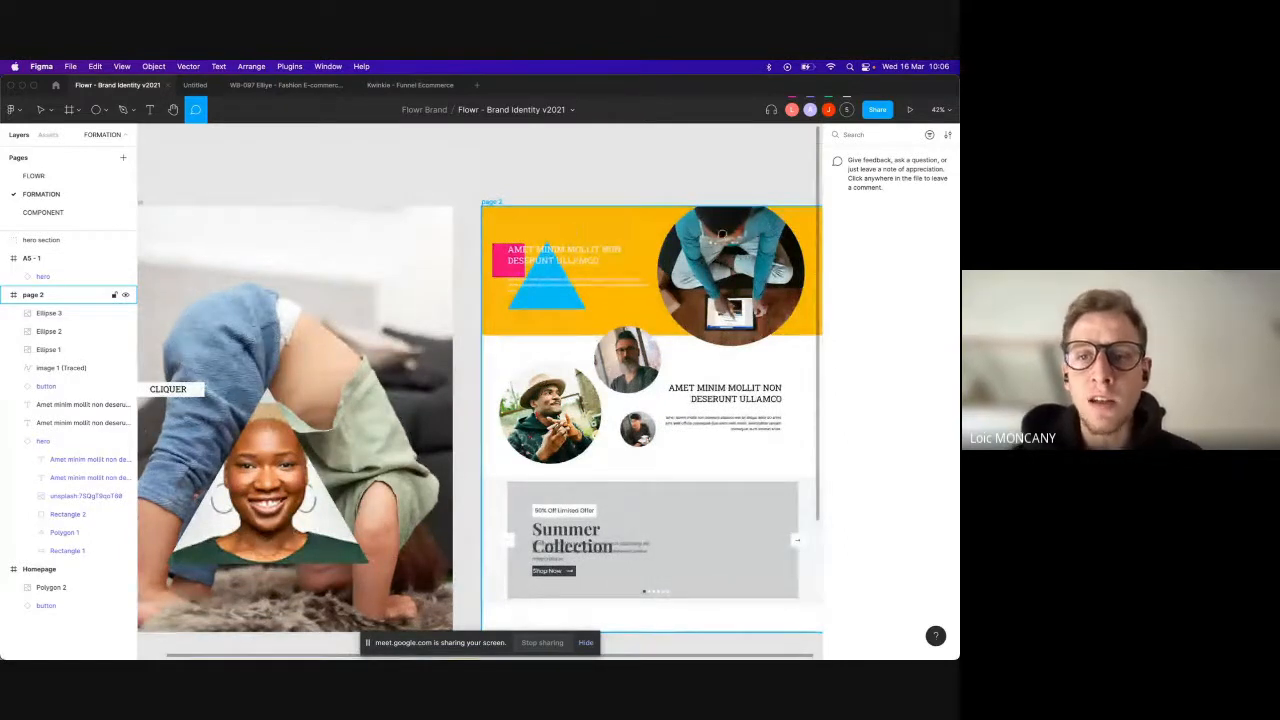
{"action": "left_click", "coordinate": [723, 232]}
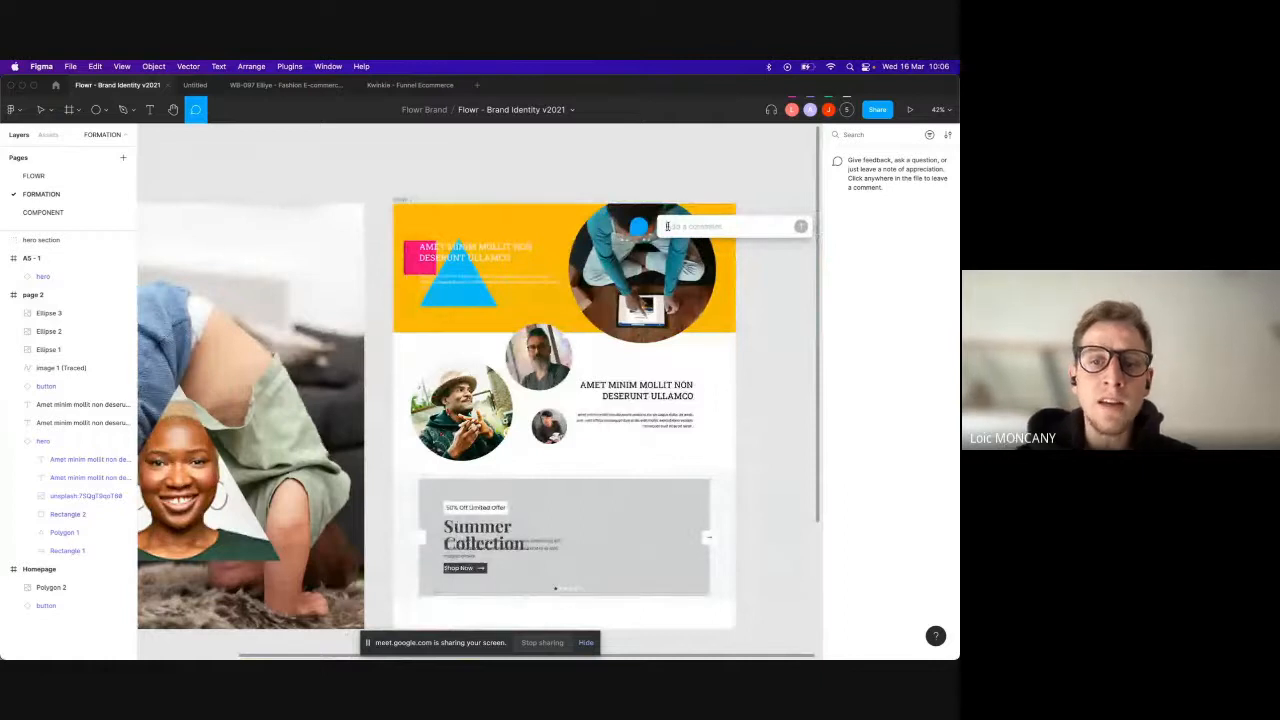
{"action": "type", "text": "vous pourriez"}
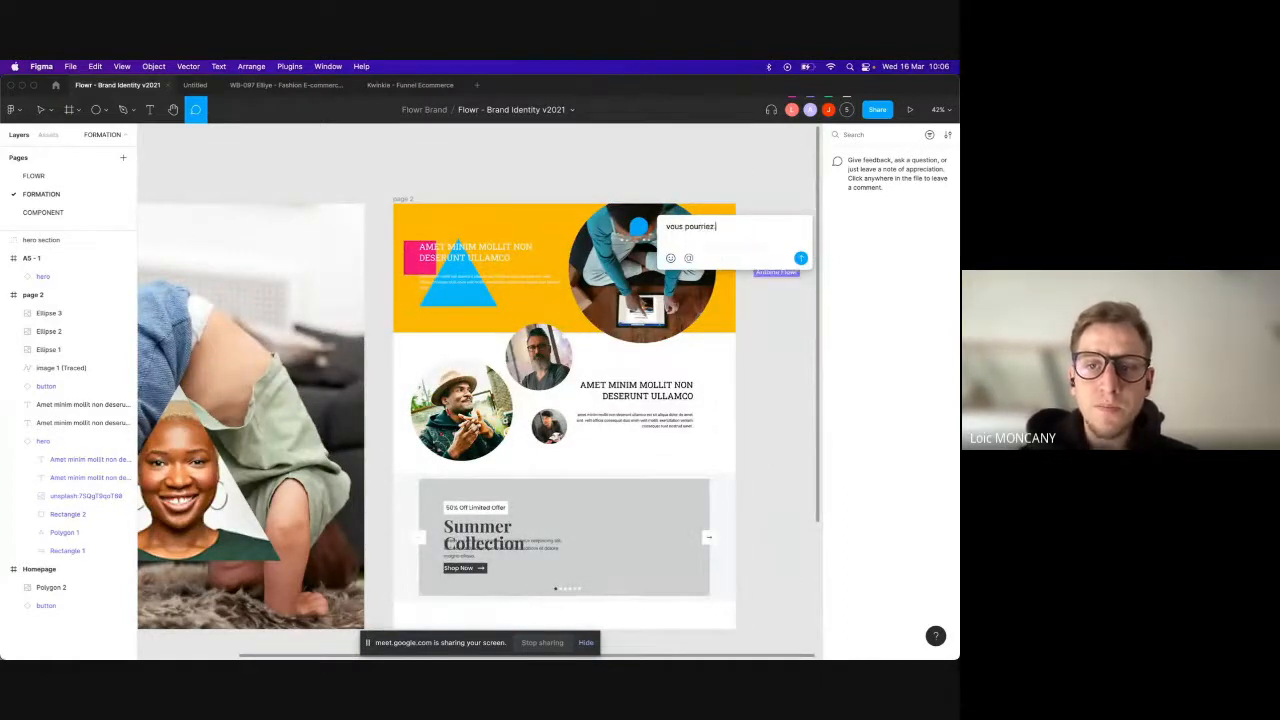
{"action": "key", "text": "Return"}
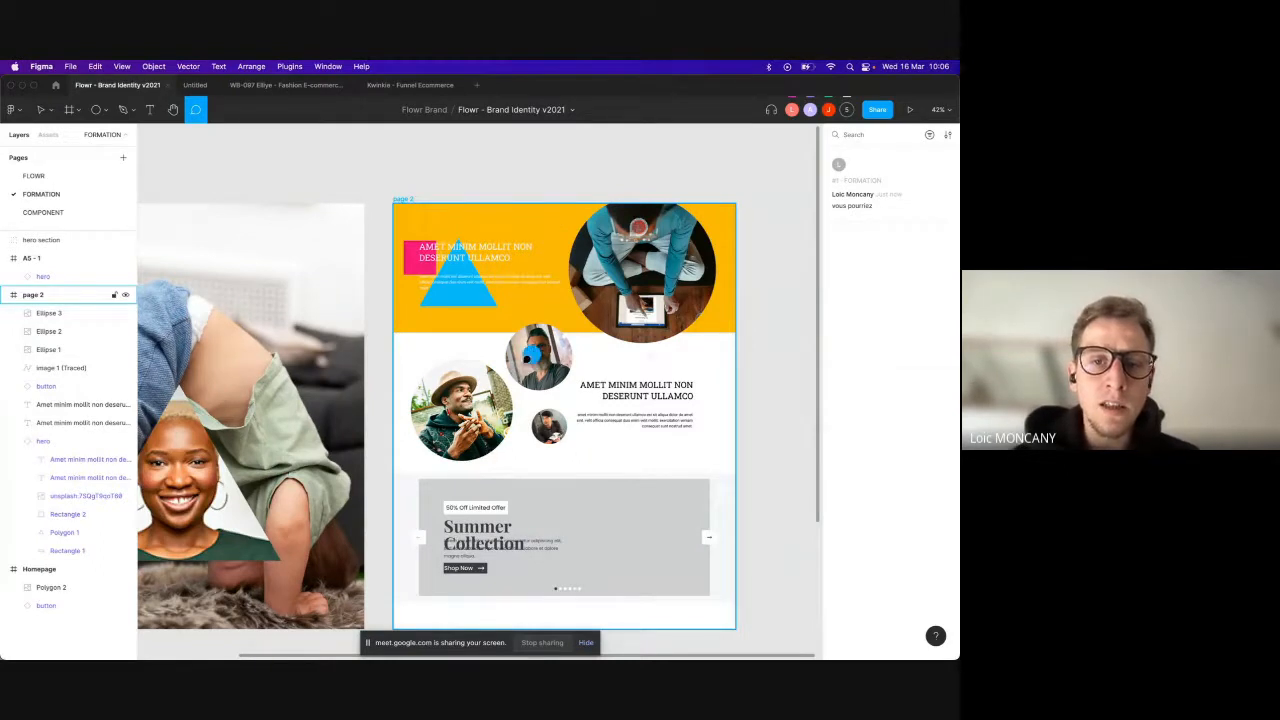
Step: Post the comment "changer cette photo par une dame" on the bearded man's round portrait below the hero
{"action": "left_click", "coordinate": [528, 357]}
{"action": "type", "text": "changer cett"}
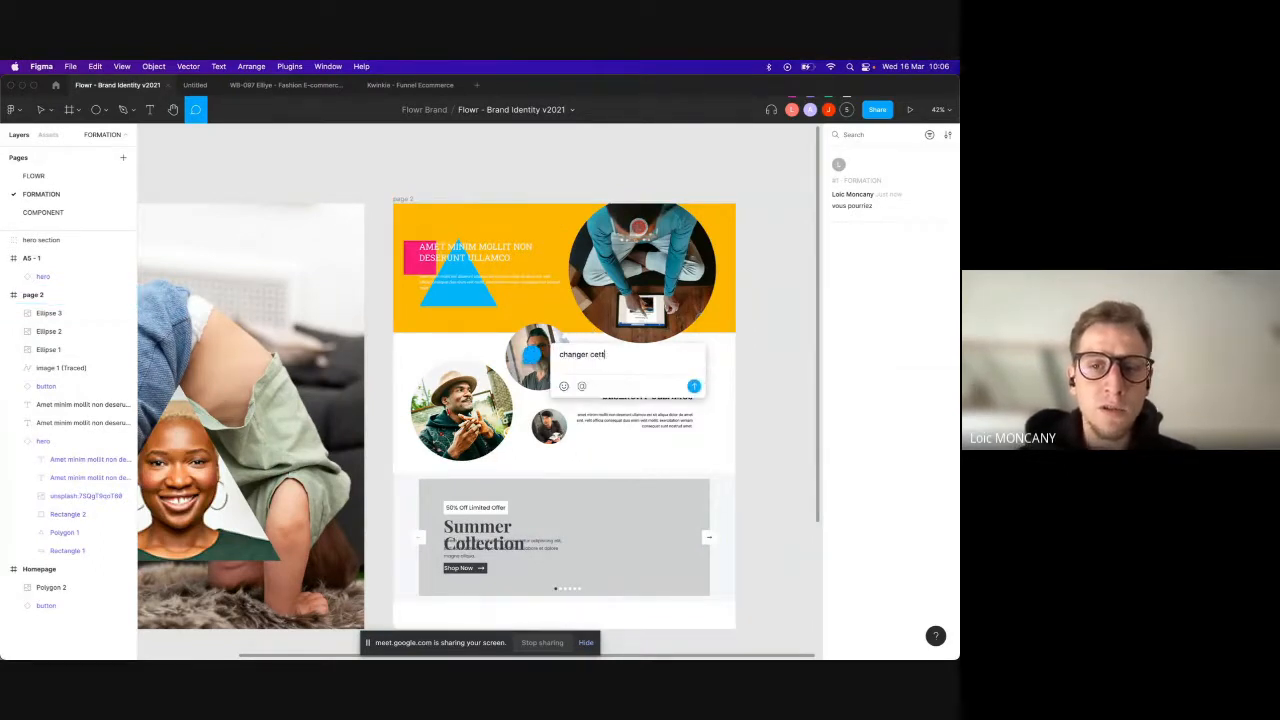
{"action": "type", "text": "e photo par une dame"}
{"action": "key", "text": "Return"}
Step: Post the comment "mettre un texte" on the right-aligned black paragraph
{"action": "left_click", "coordinate": [668, 413]}
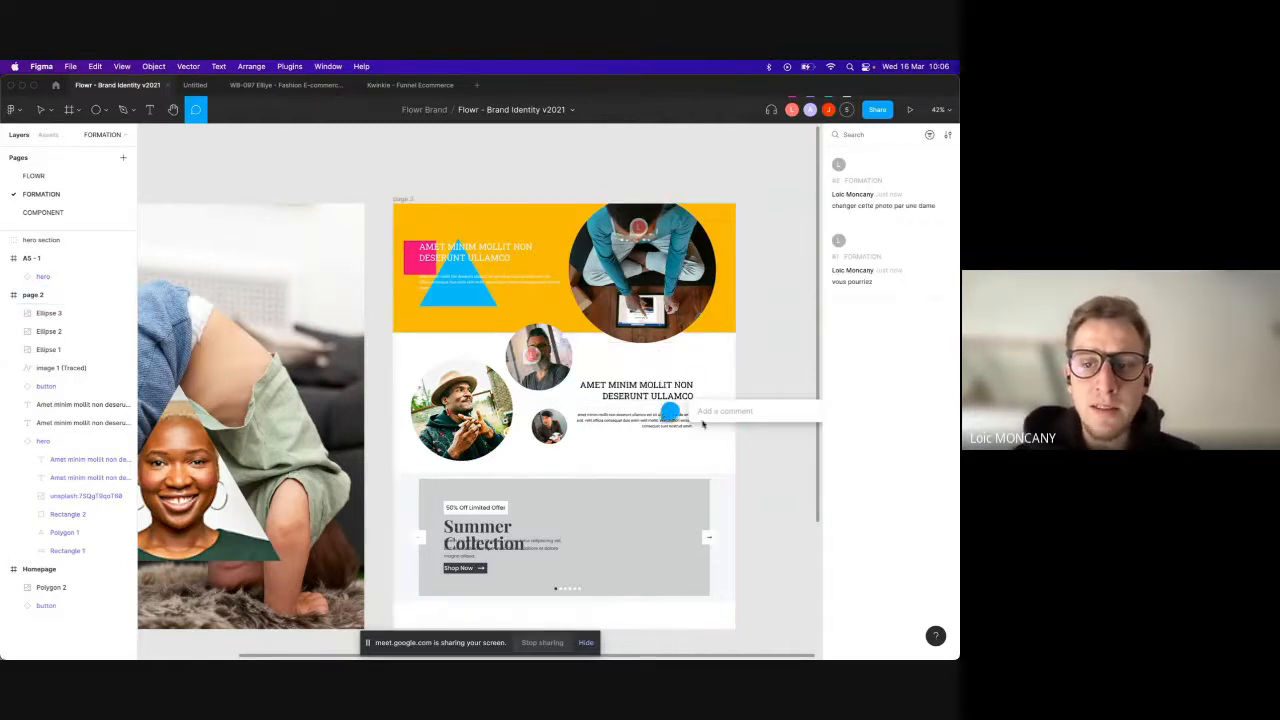
{"action": "type", "text": "mettre un texte"}
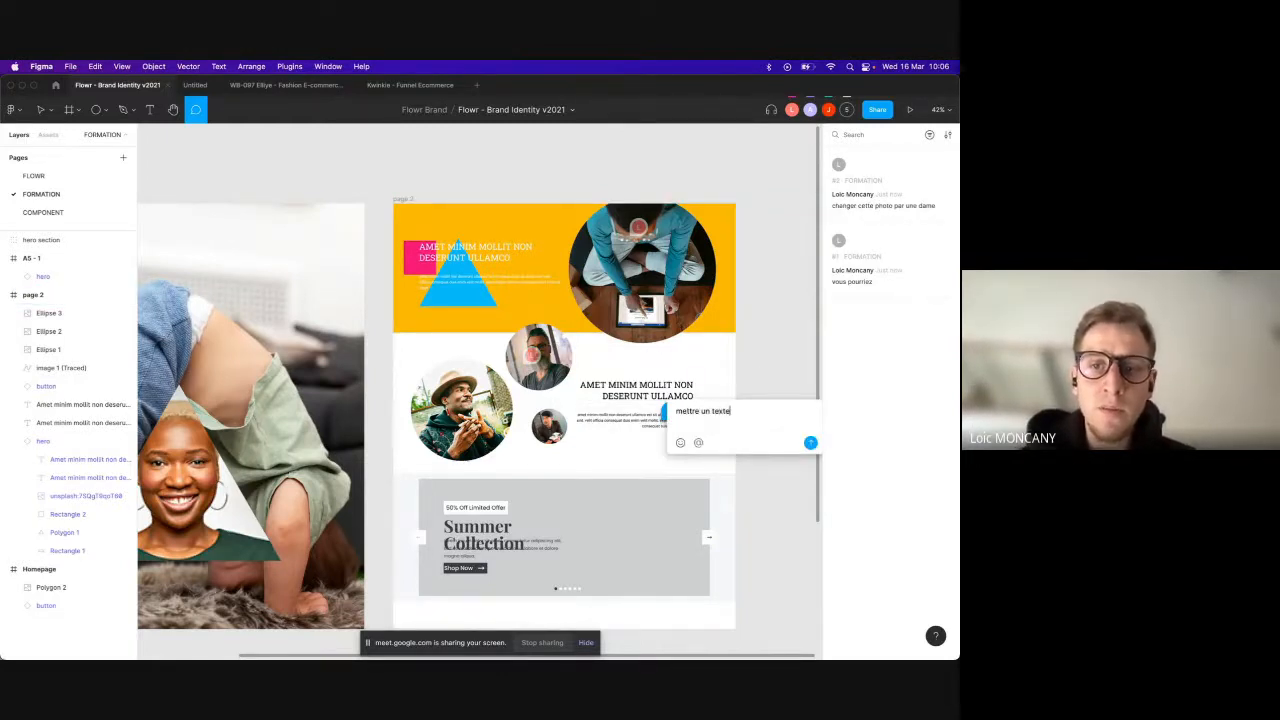
{"action": "key", "text": "Return"}
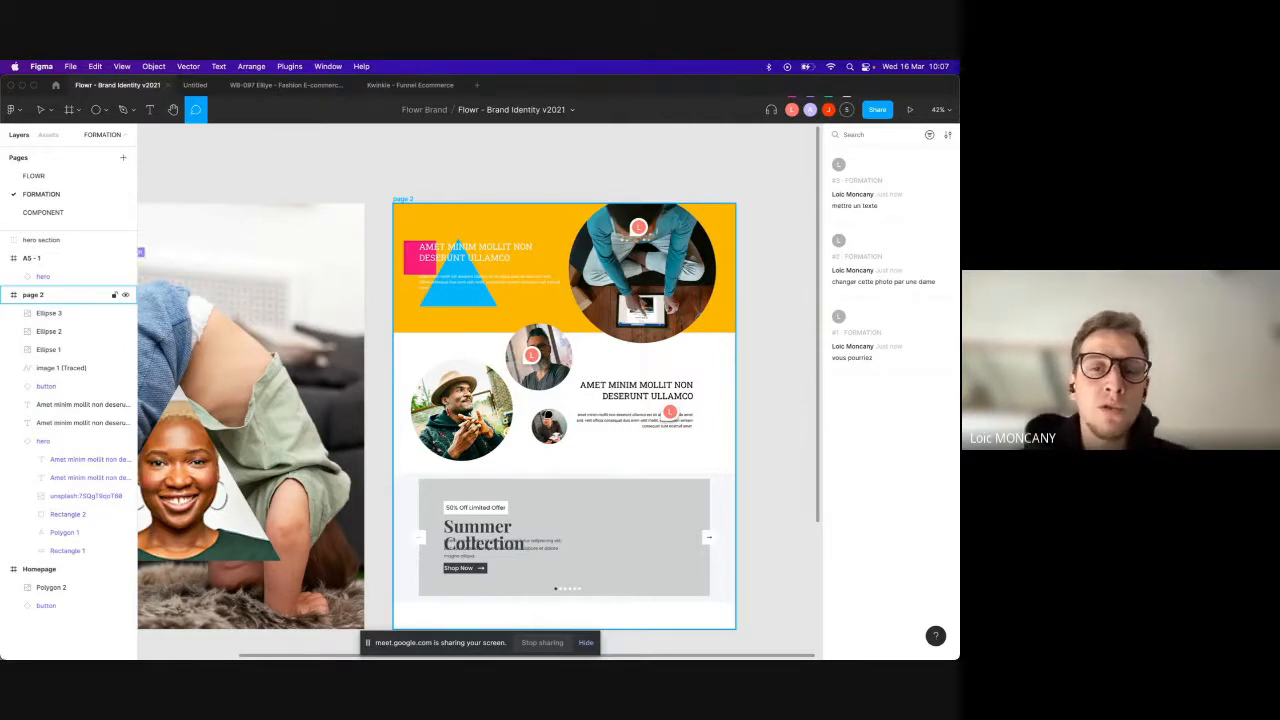
{"action": "scroll", "coordinate": [480, 354], "scroll_direction": "down", "scroll_amount": 4}
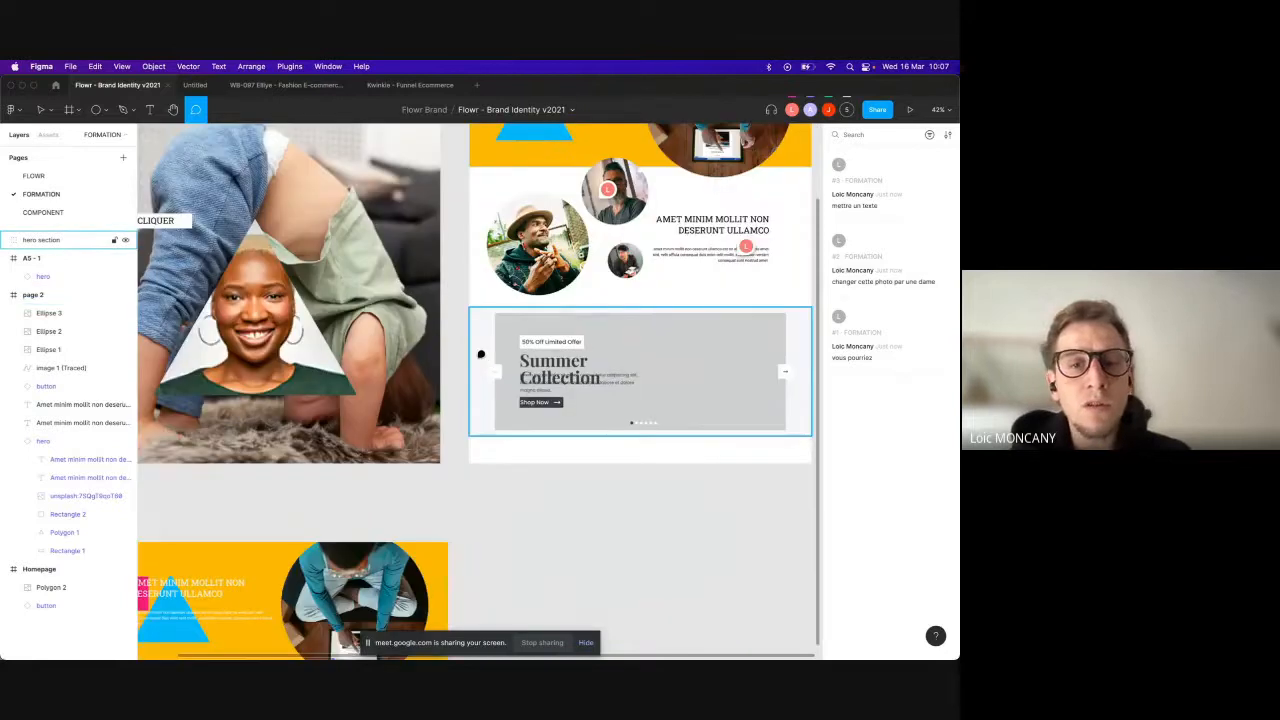
{"action": "scroll", "coordinate": [480, 354], "scroll_direction": "up", "scroll_amount": 2}
{"action": "scroll", "coordinate": [481, 354], "scroll_direction": "down", "scroll_amount": 3}
{"action": "scroll", "coordinate": [468, 464], "scroll_direction": "left", "scroll_amount": 2}
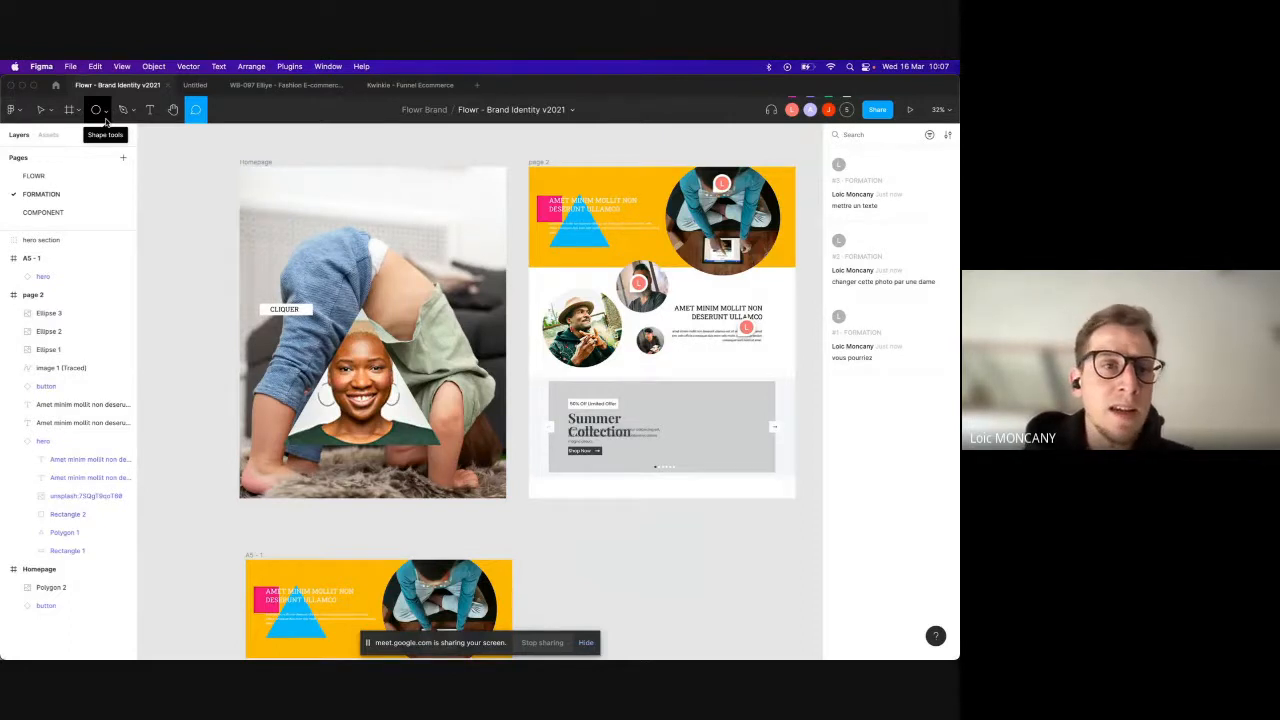
Step: Browse the recently viewed files and open YourJustice.Live (Main)
{"action": "left_click", "coordinate": [56, 86]}
{"action": "scroll", "coordinate": [448, 403], "scroll_direction": "down", "scroll_amount": 1}
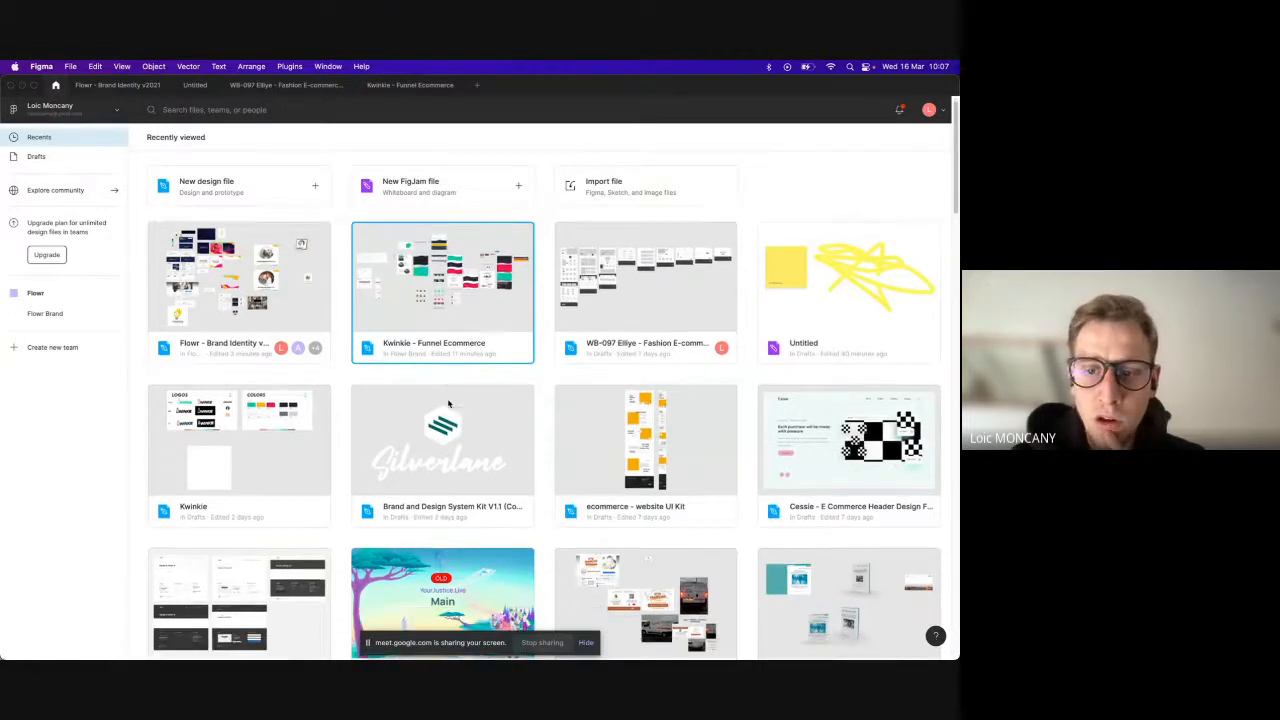
{"action": "scroll", "coordinate": [448, 403], "scroll_direction": "down", "scroll_amount": 5}
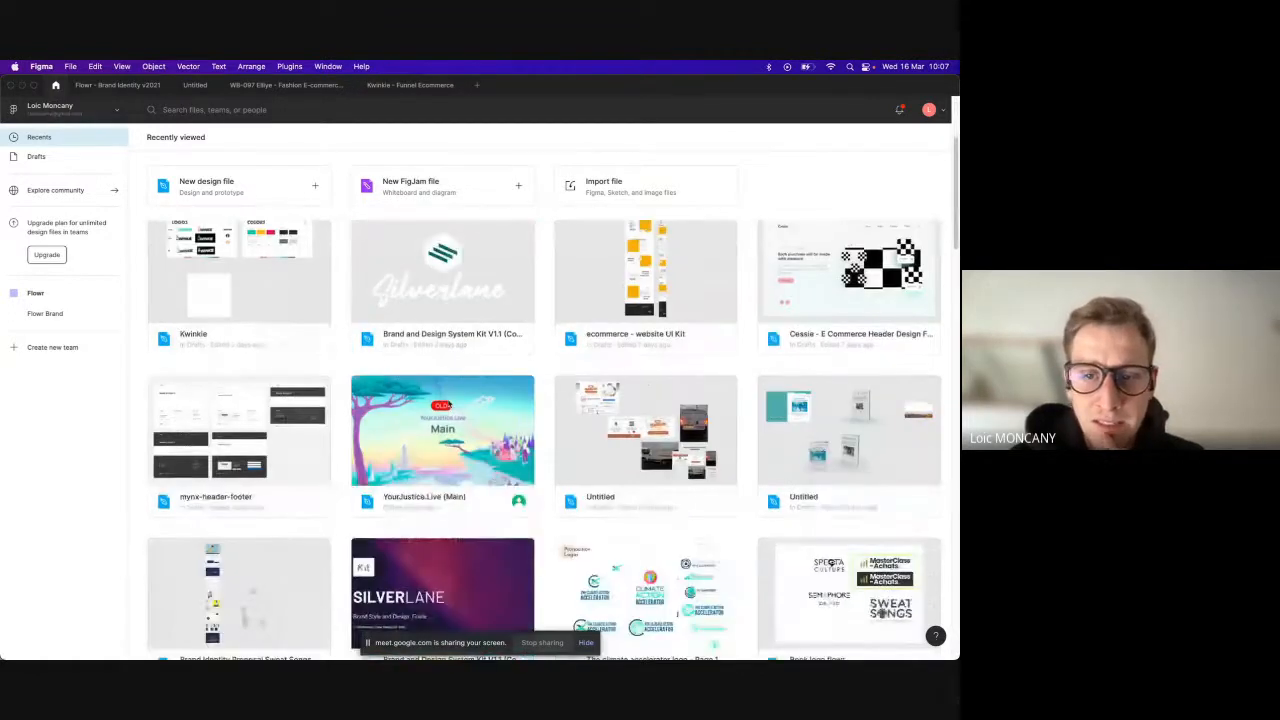
{"action": "left_click", "coordinate": [462, 398]}
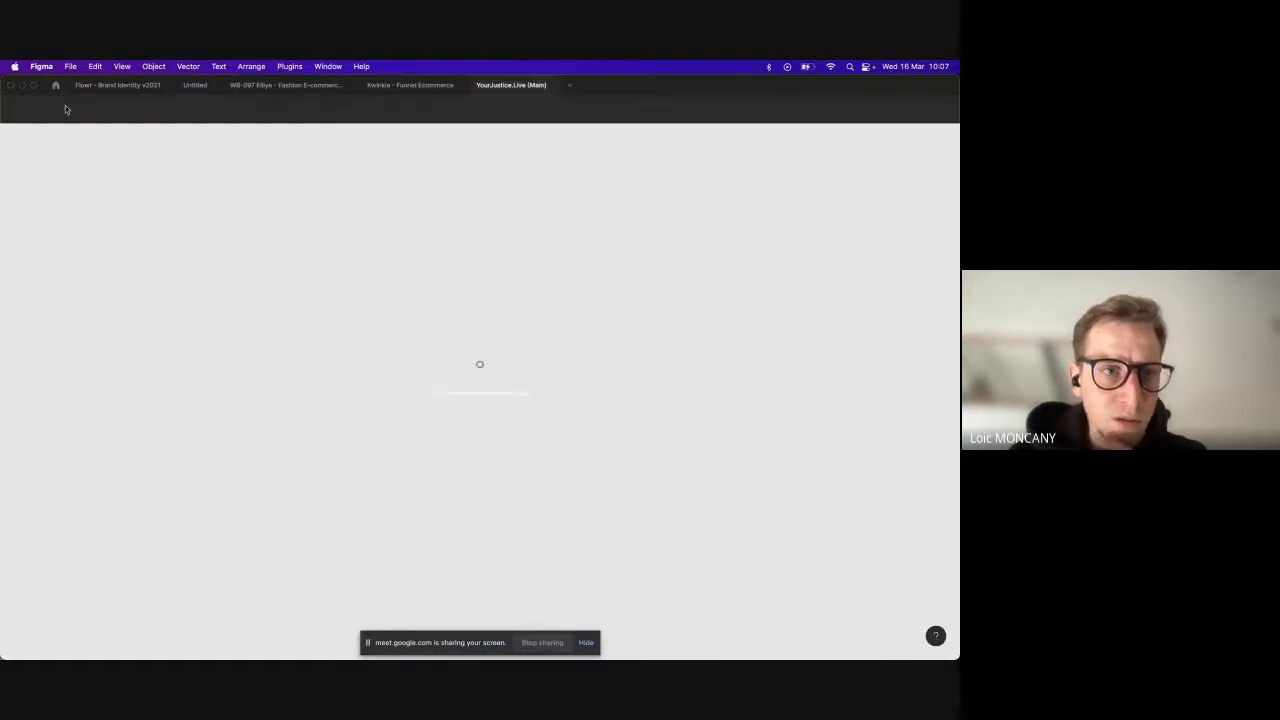
Step: Check the YourJustice.Live and Flowr files, and open Brand Identity Proposal MyRentalCollection X Flowr from the recent files
{"action": "left_click", "coordinate": [79, 87]}
{"action": "left_click", "coordinate": [57, 86]}
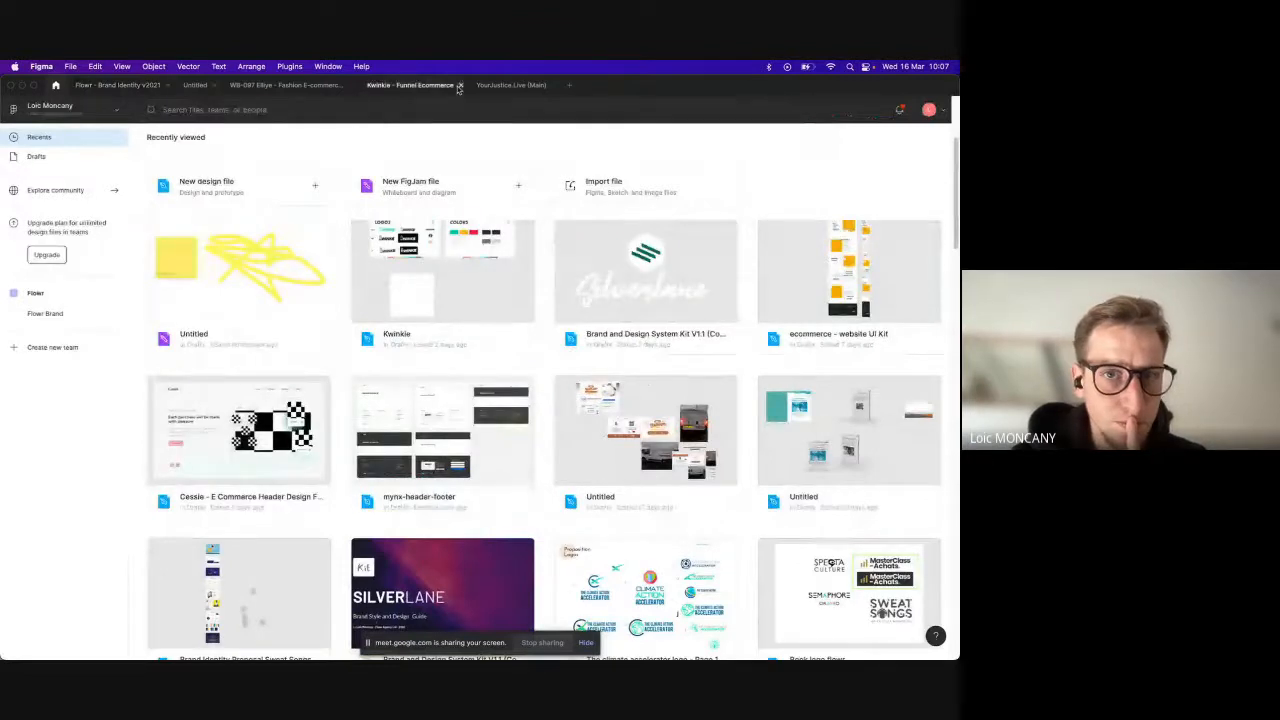
{"action": "left_click", "coordinate": [493, 87]}
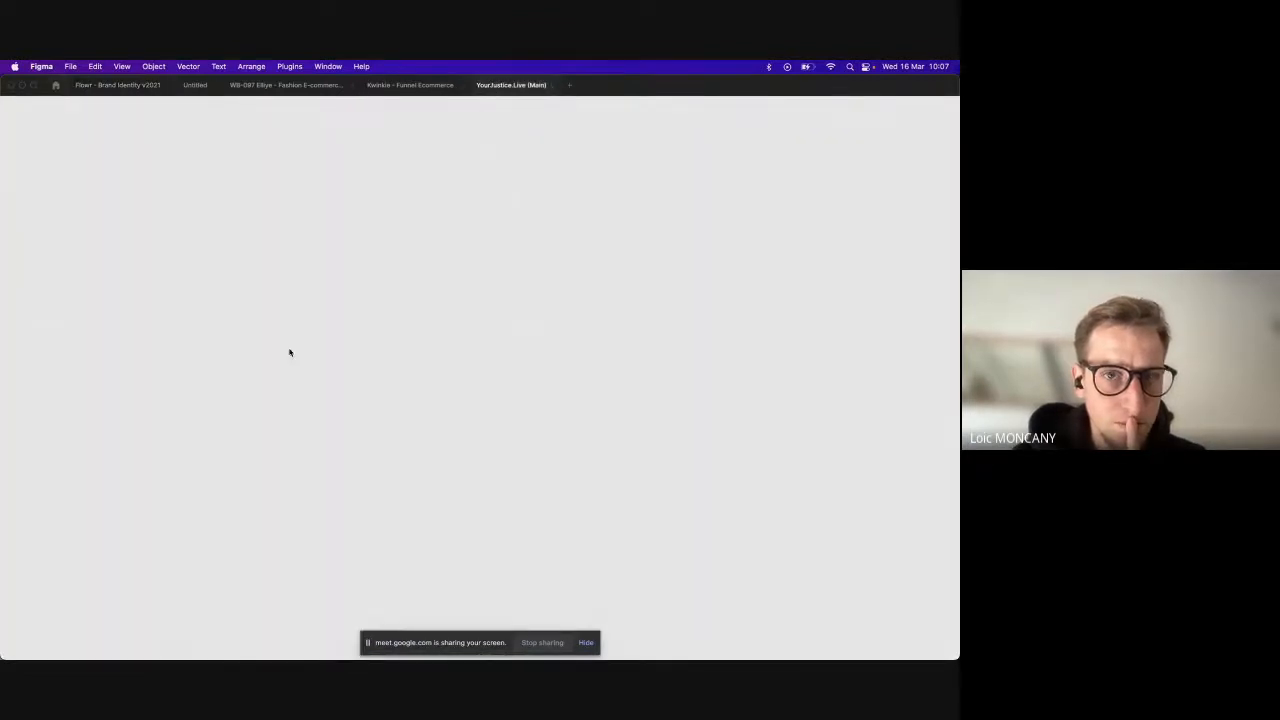
{"action": "left_click", "coordinate": [100, 85]}
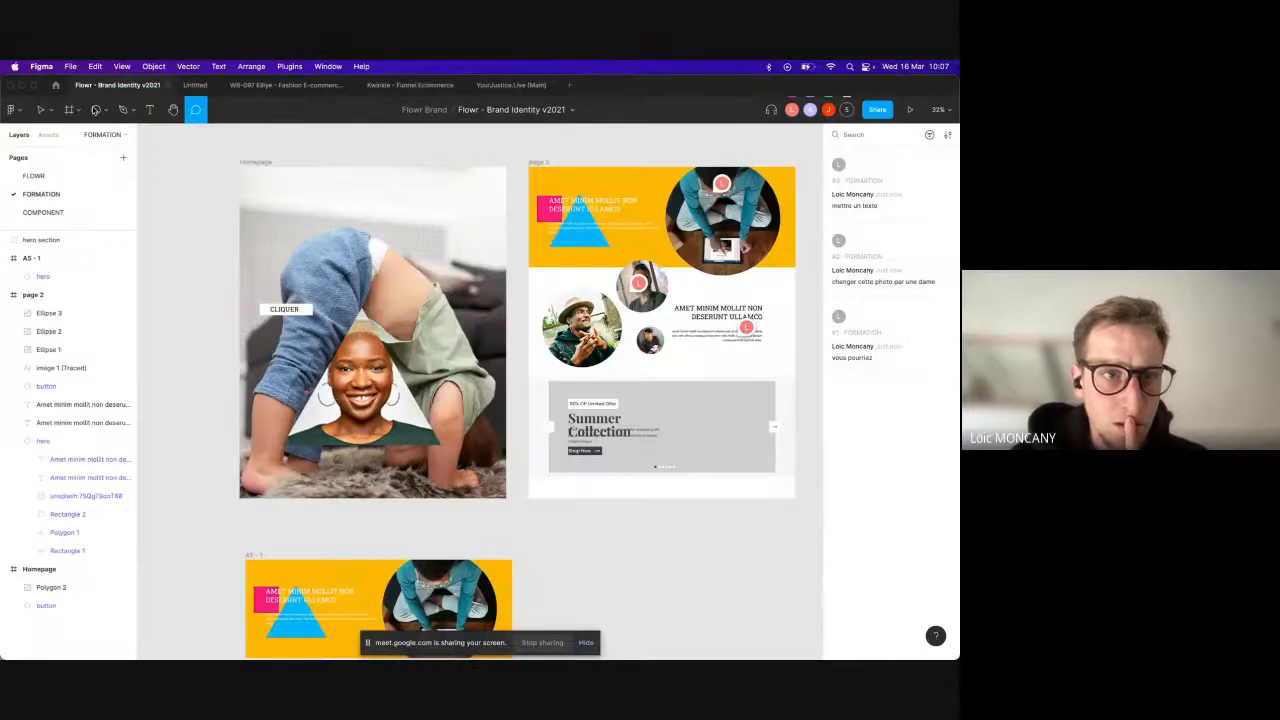
{"action": "left_click", "coordinate": [55, 85]}
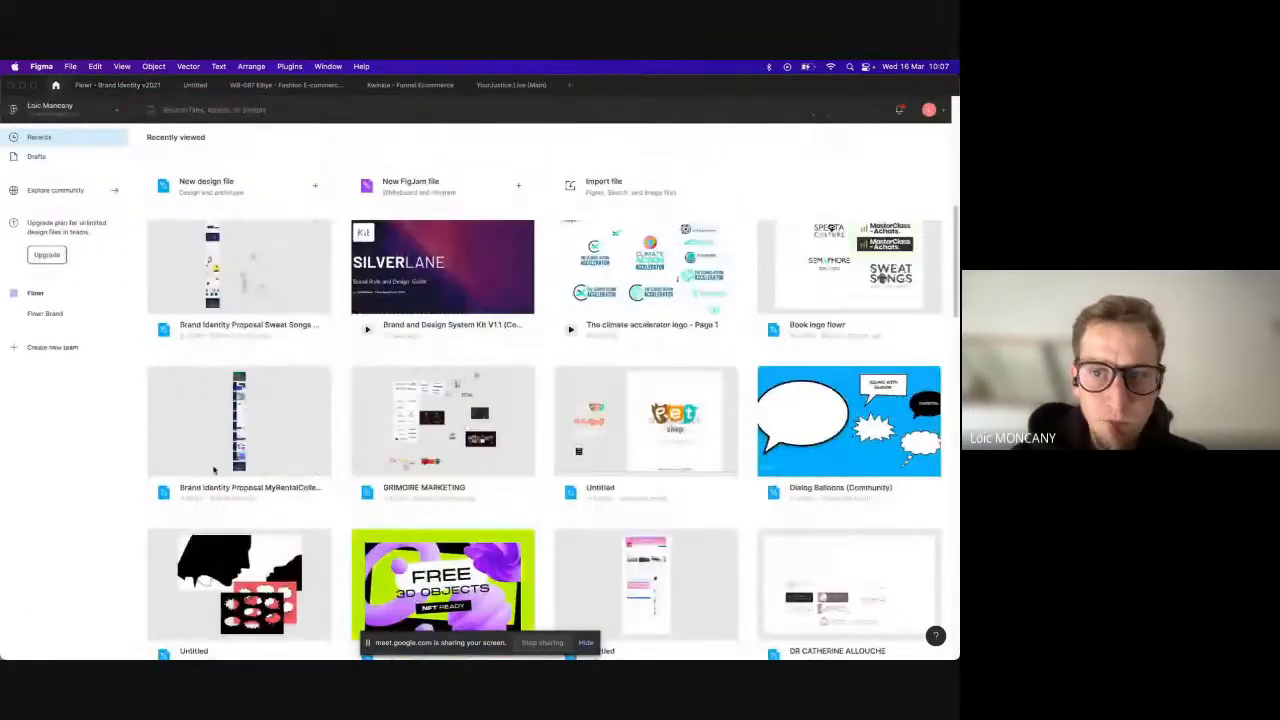
{"action": "double_click", "coordinate": [226, 490]}
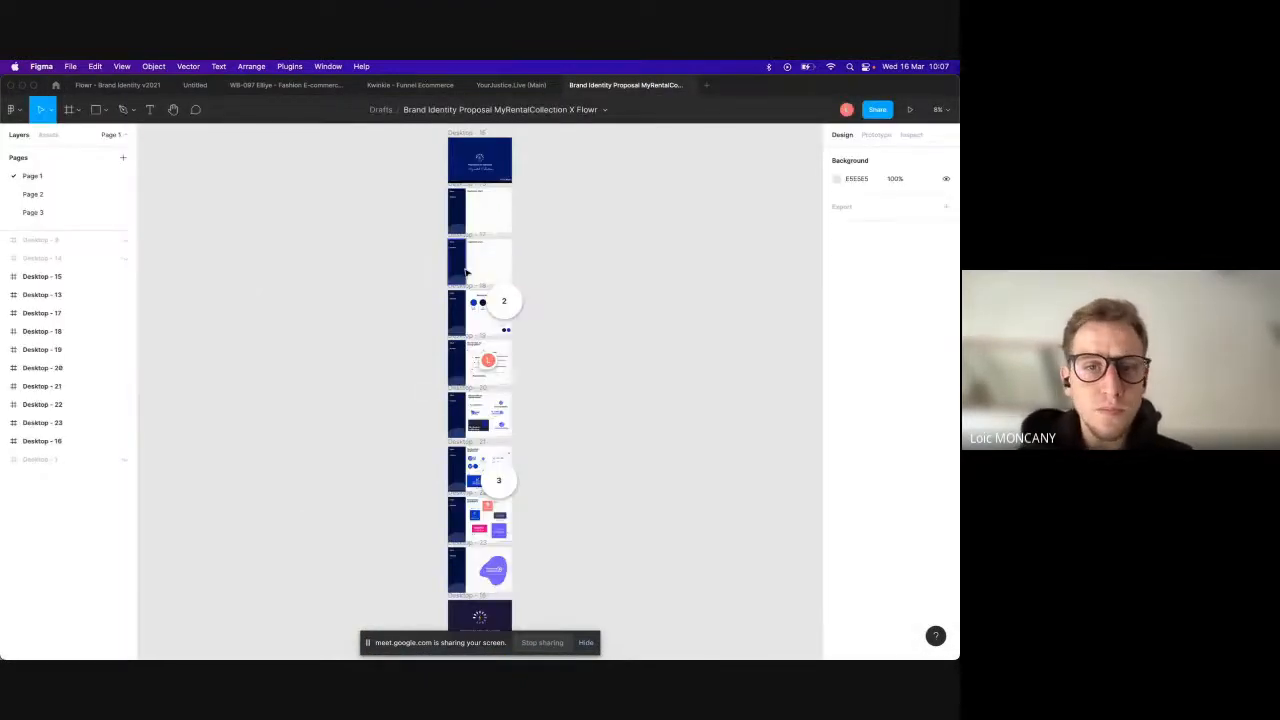
Step: Examine the MyRentalCollection proposal boards from the typography research back to the "Propositions de logotypes" cover
{"action": "left_click", "coordinate": [486, 393]}
{"action": "scroll", "coordinate": [486, 393], "scroll_direction": "up", "scroll_amount": 3}
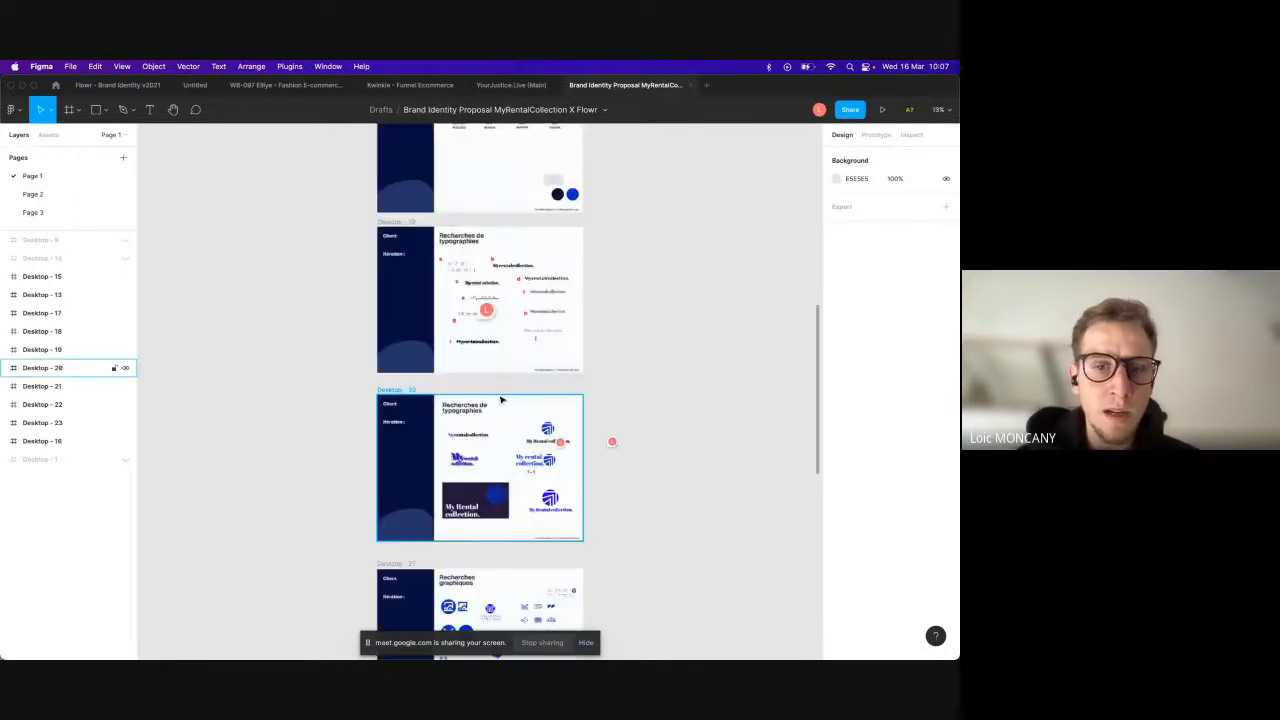
{"action": "scroll", "coordinate": [501, 400], "scroll_direction": "up", "scroll_amount": 5}
{"action": "scroll", "coordinate": [536, 283], "scroll_direction": "up", "scroll_amount": 15}
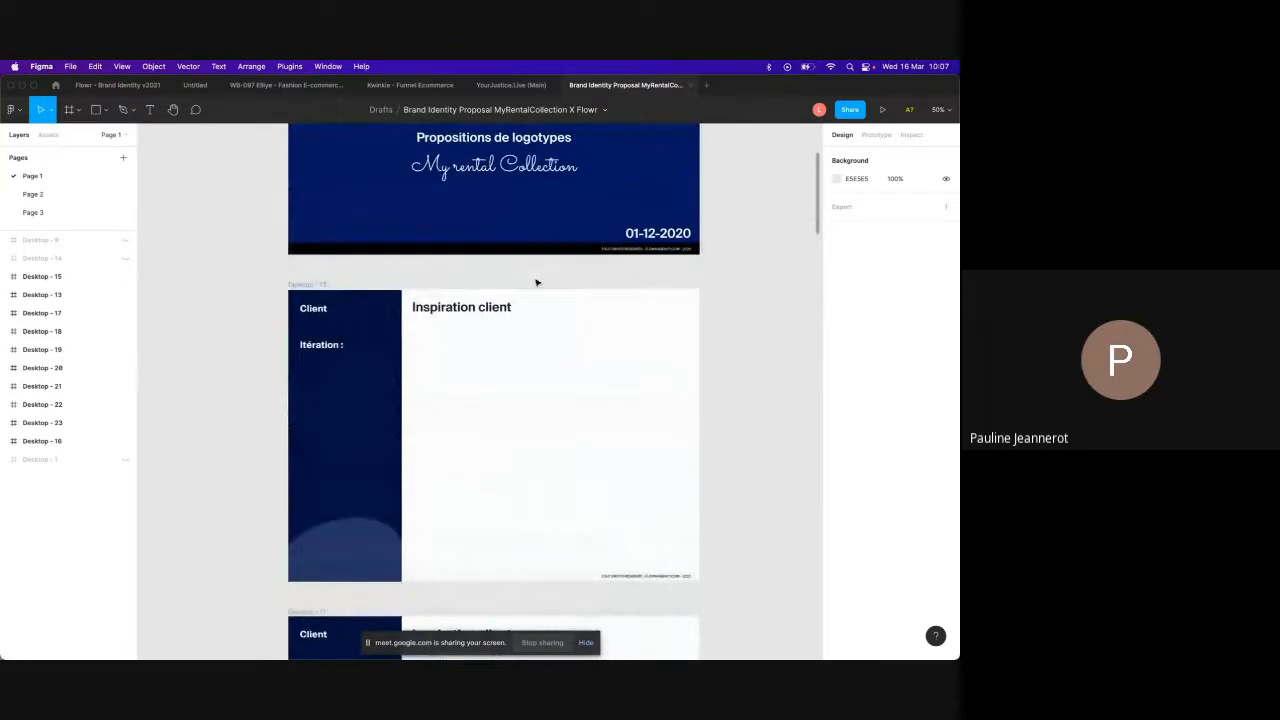
{"action": "scroll", "coordinate": [537, 283], "scroll_direction": "up", "scroll_amount": 5}
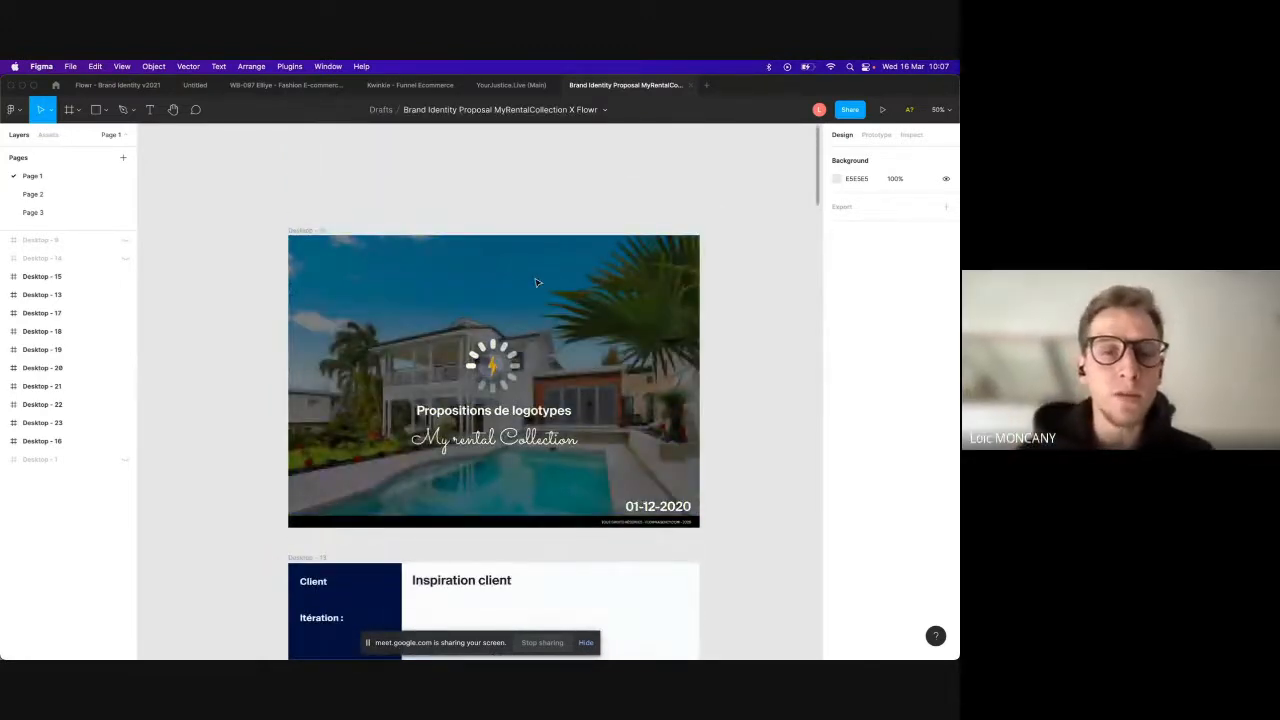
Step: Return to the Flowr - Brand Identity v2021 file and switch from commenting to the Move tool
{"action": "key", "text": "super+Tab"}
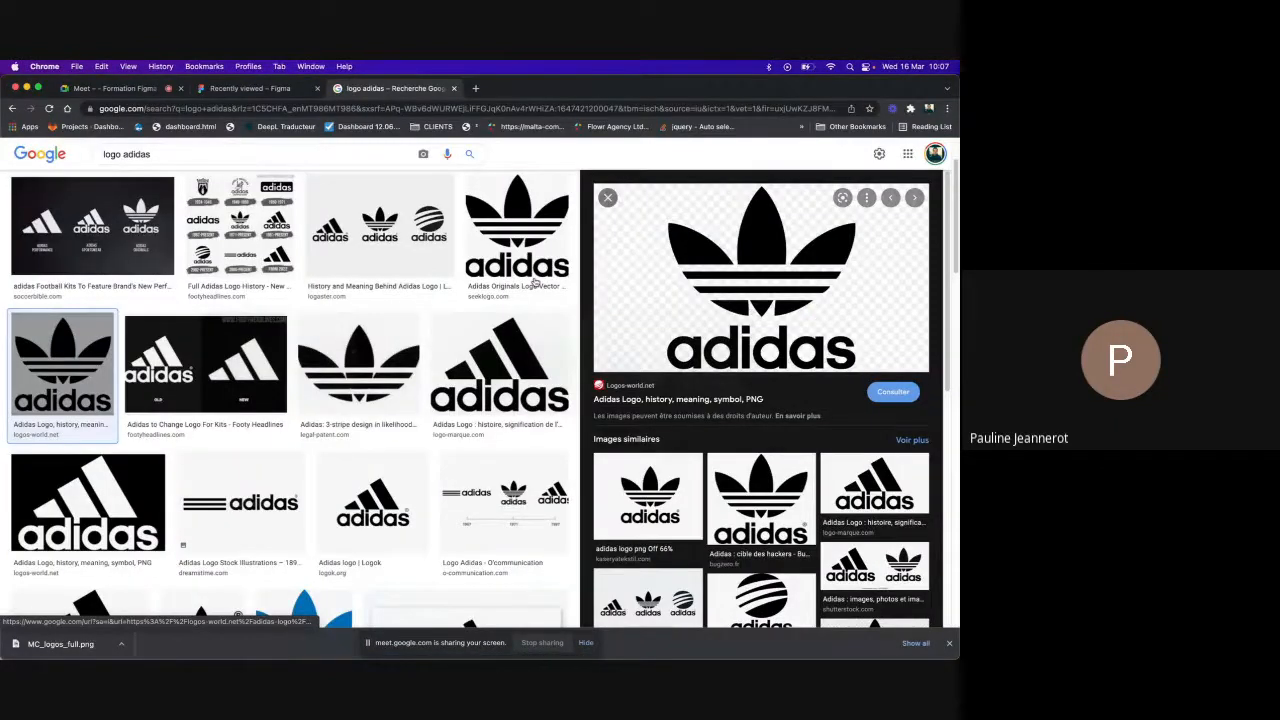
{"action": "key", "text": "super+Tab"}
{"action": "left_click", "coordinate": [117, 84]}
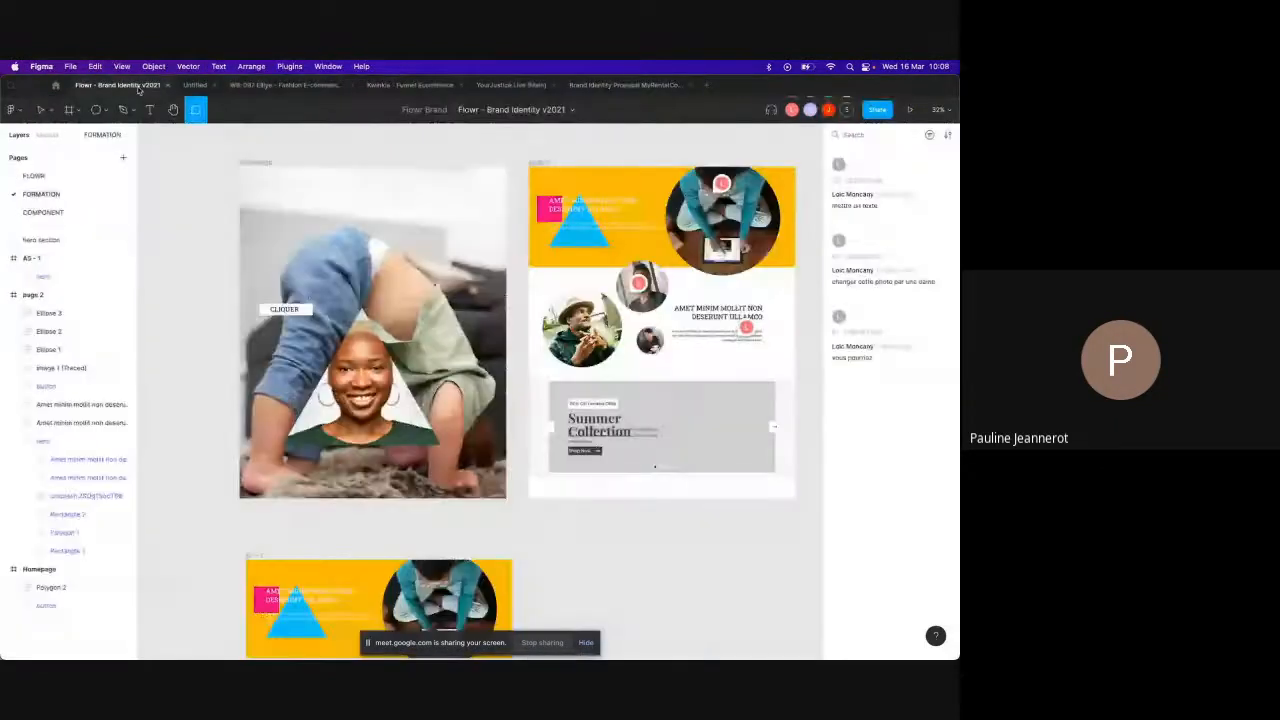
{"action": "scroll", "coordinate": [560, 340], "scroll_direction": "down", "scroll_amount": 3}
{"action": "scroll", "coordinate": [560, 340], "scroll_direction": "right", "scroll_amount": 3}
{"action": "left_click", "coordinate": [640, 351]}
{"action": "left_click", "coordinate": [40, 109]}
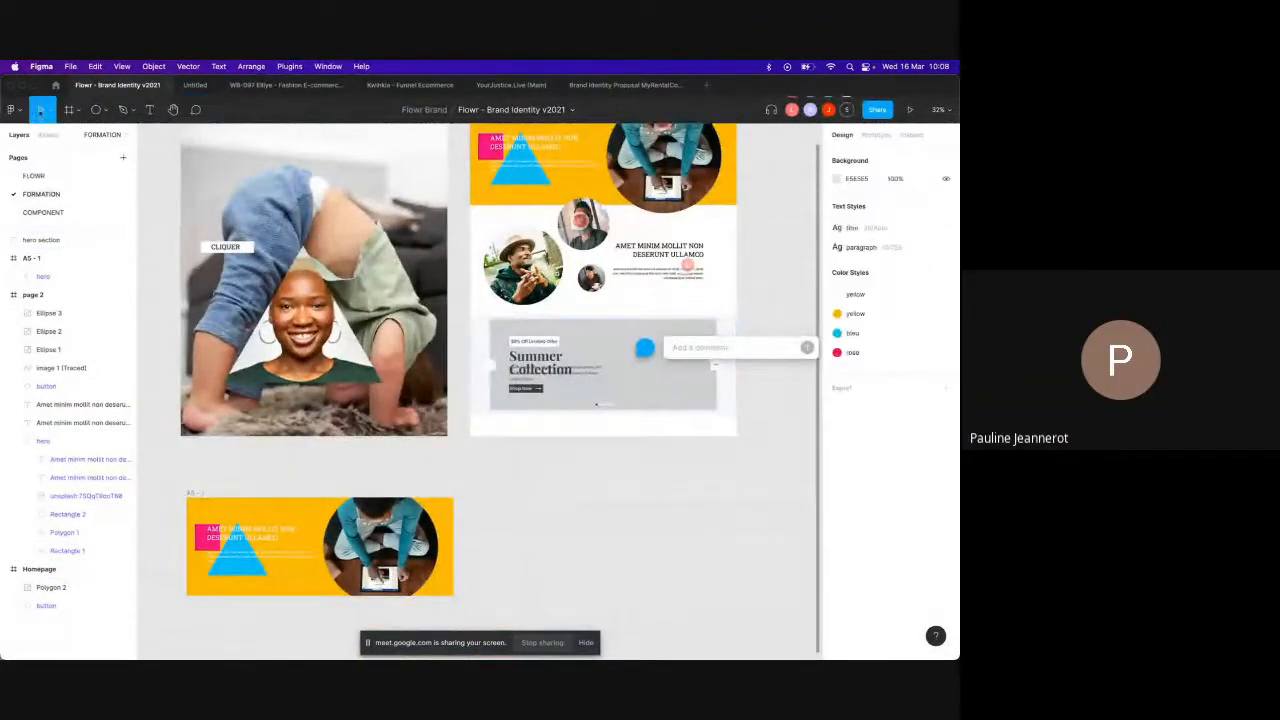
Step: Delete the Summer Collection section and the yellow adidas logo from page 2
{"action": "left_click", "coordinate": [590, 378]}
{"action": "key", "text": "Delete"}
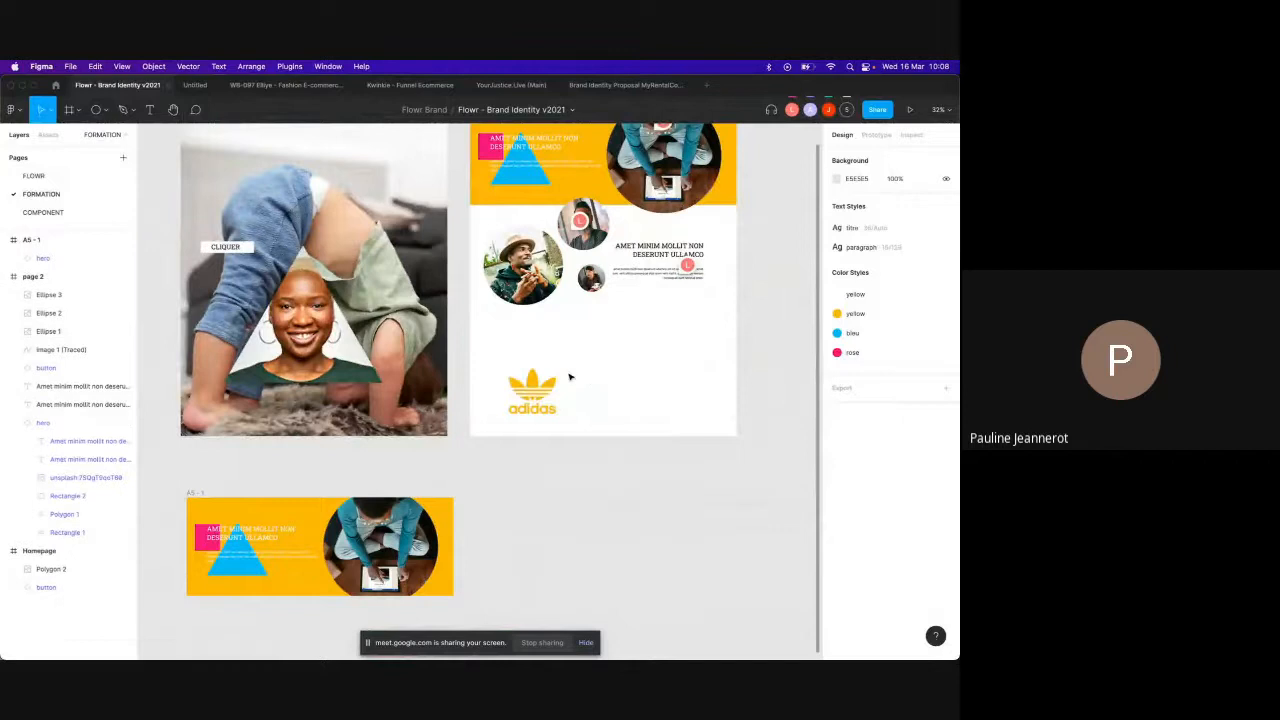
{"action": "left_click", "coordinate": [543, 382]}
{"action": "key", "text": "Delete"}
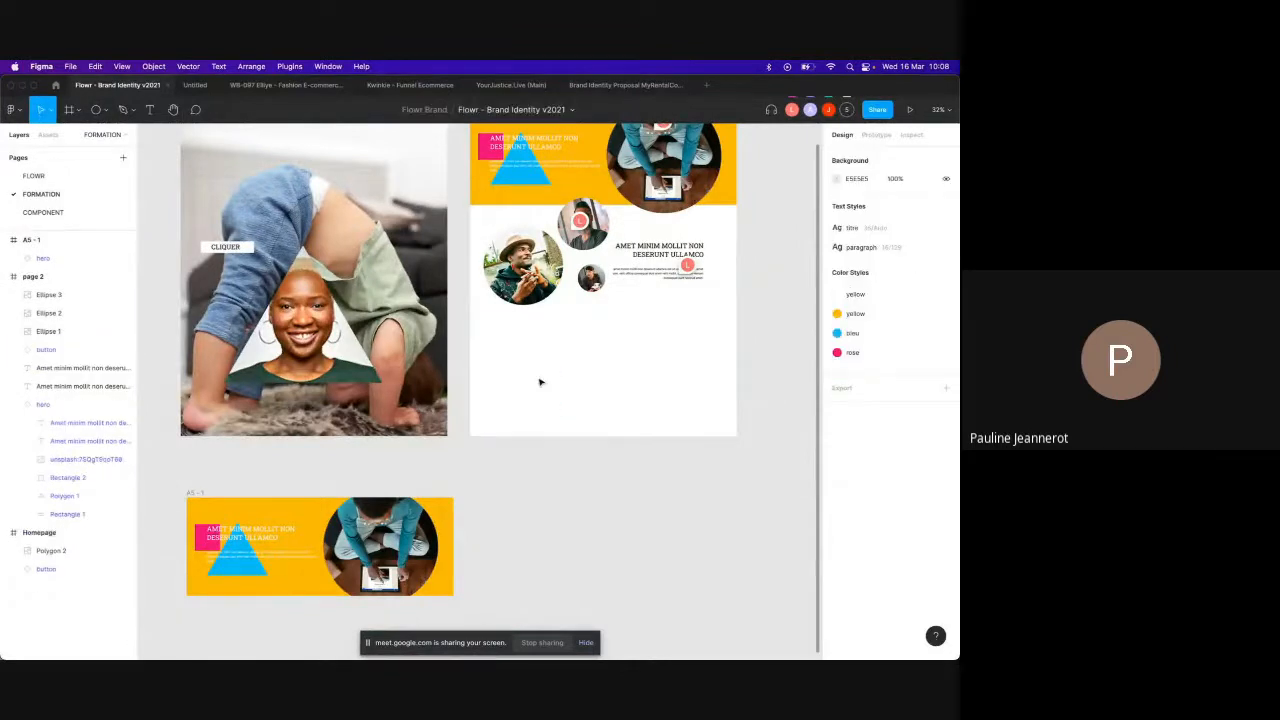
{"action": "scroll", "coordinate": [573, 433], "scroll_direction": "up", "scroll_amount": 3}
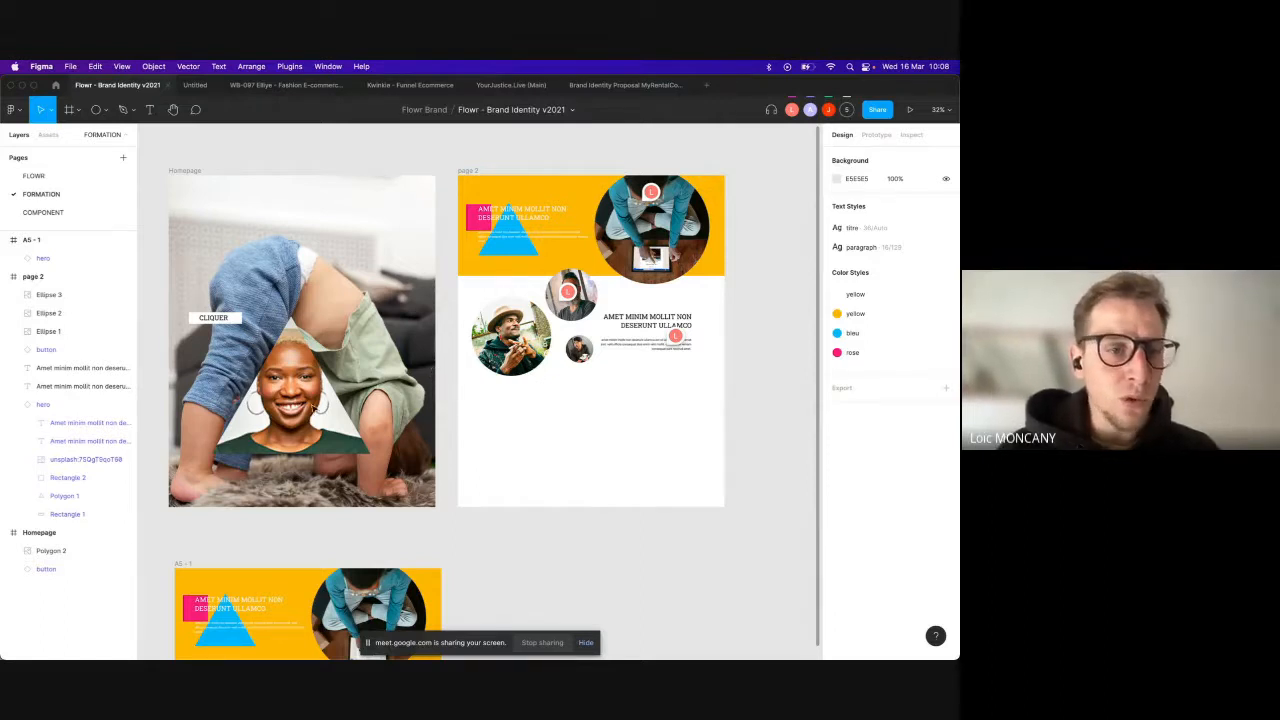
{"action": "left_click", "coordinate": [628, 321]}
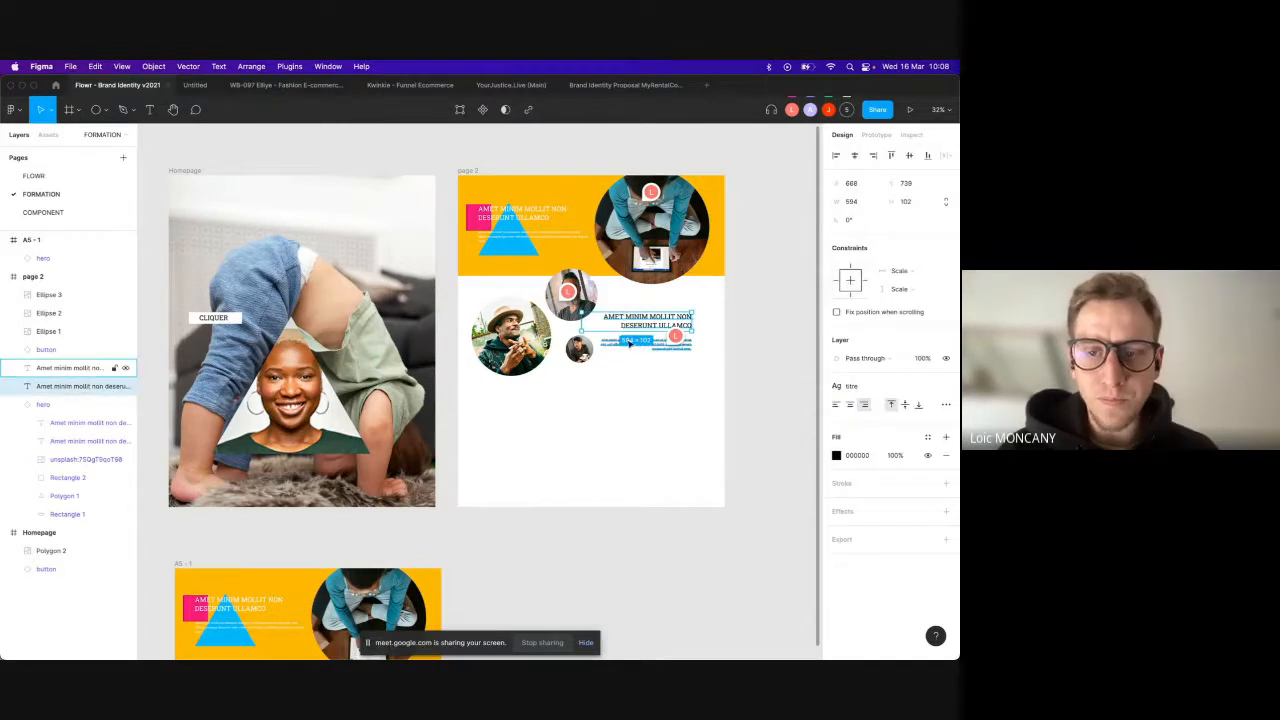
{"action": "left_click", "coordinate": [630, 344], "text": "shift"}
{"action": "left_click_drag", "start_coordinate": [630, 344], "coordinate": [651, 441]}
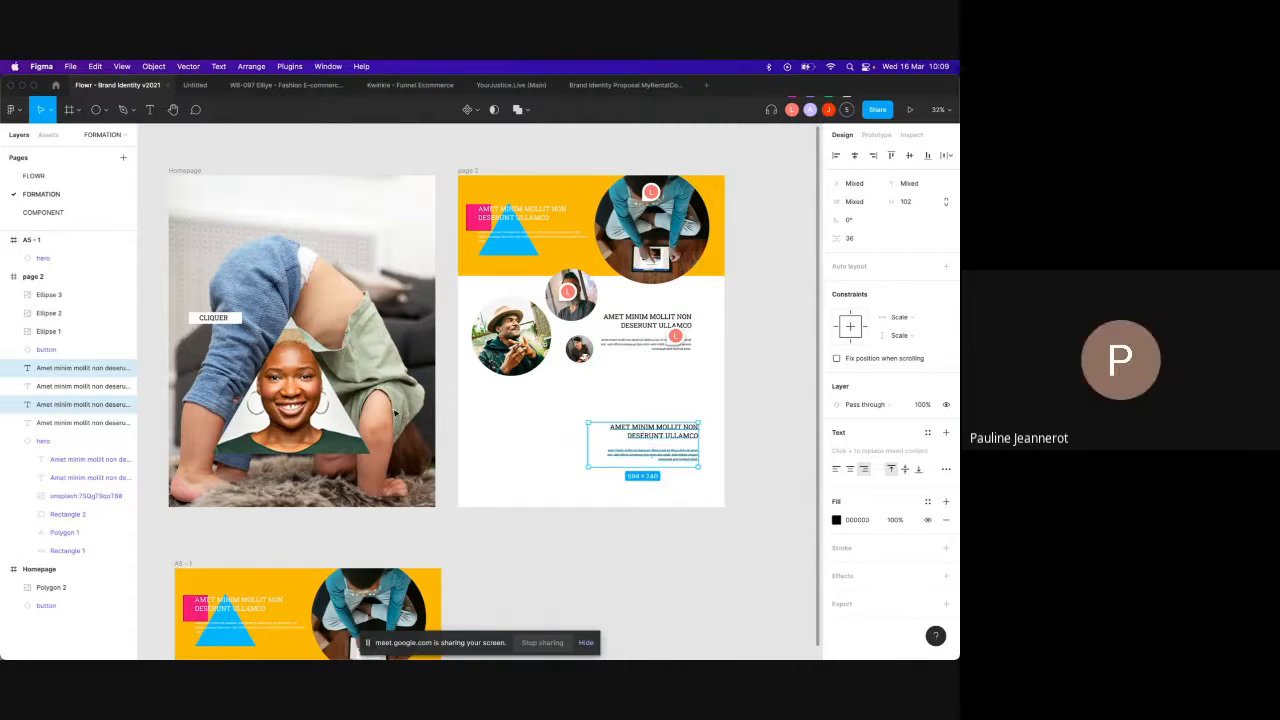
{"action": "left_click", "coordinate": [627, 432]}
{"action": "key", "text": "BackSpace"}
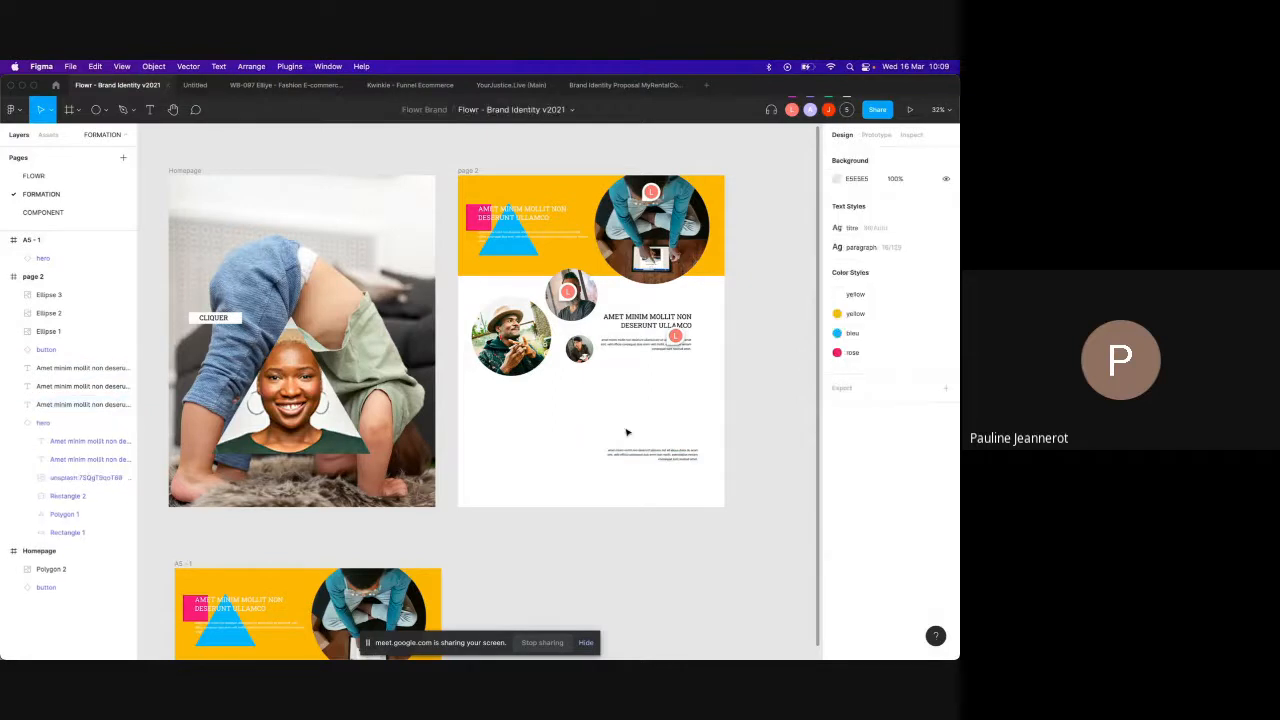
{"action": "left_click", "coordinate": [644, 457]}
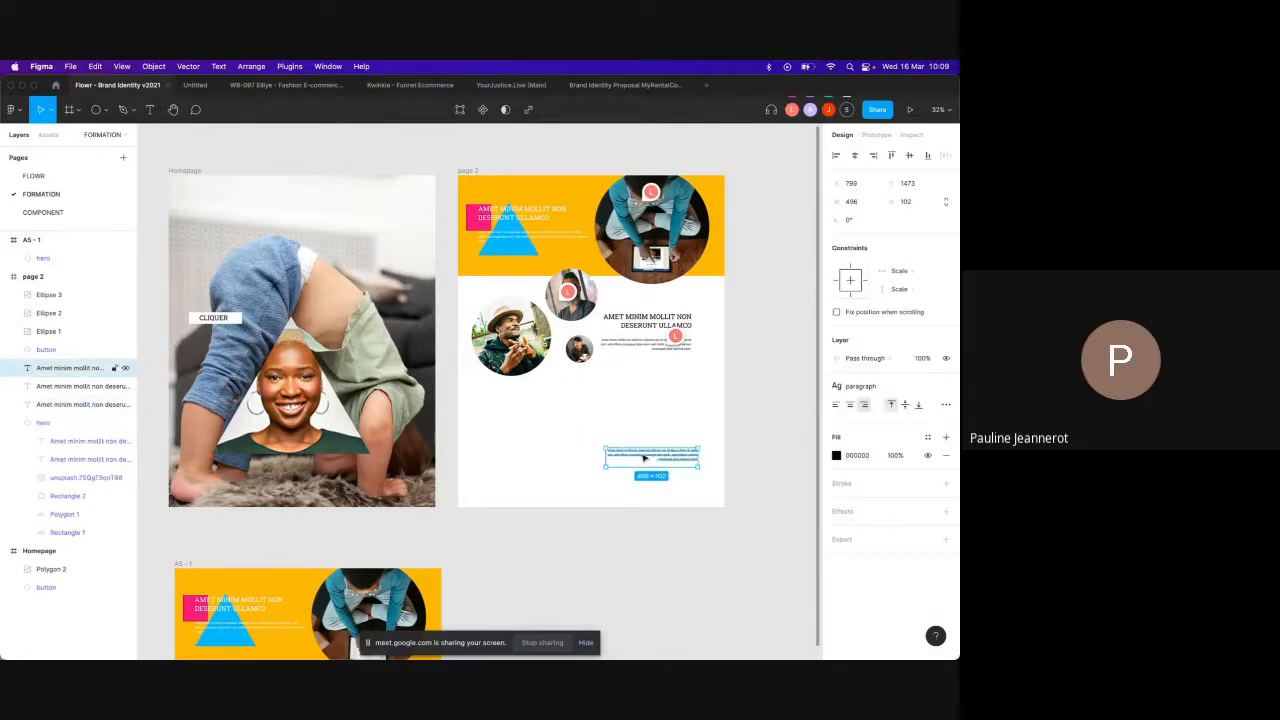
{"action": "key", "text": "BackSpace"}
Step: Place three copies of the smallest round portrait at different sizes in a row in page 2's empty lower area
{"action": "scroll", "coordinate": [645, 345], "scroll_direction": "up", "scroll_amount": 3}
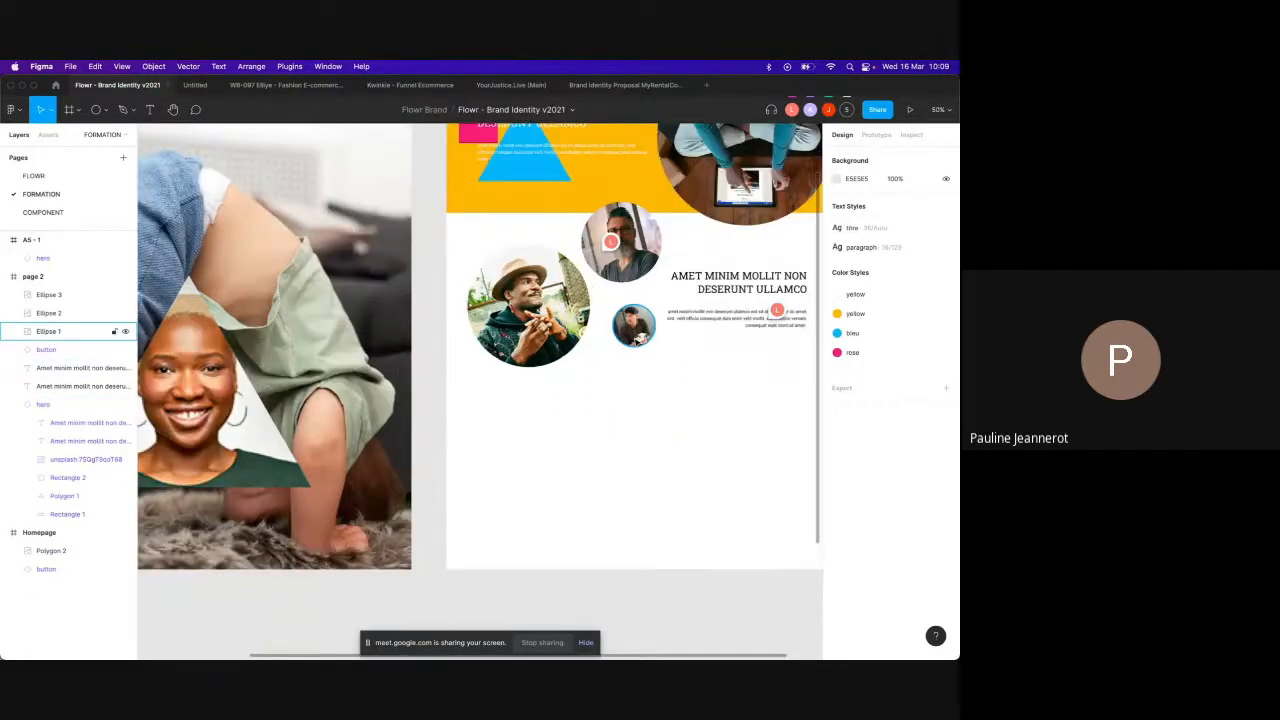
{"action": "scroll", "coordinate": [637, 341], "scroll_direction": "right", "scroll_amount": 2}
{"action": "left_click", "coordinate": [462, 305]}
{"action": "left_click", "coordinate": [544, 261], "text": "shift"}
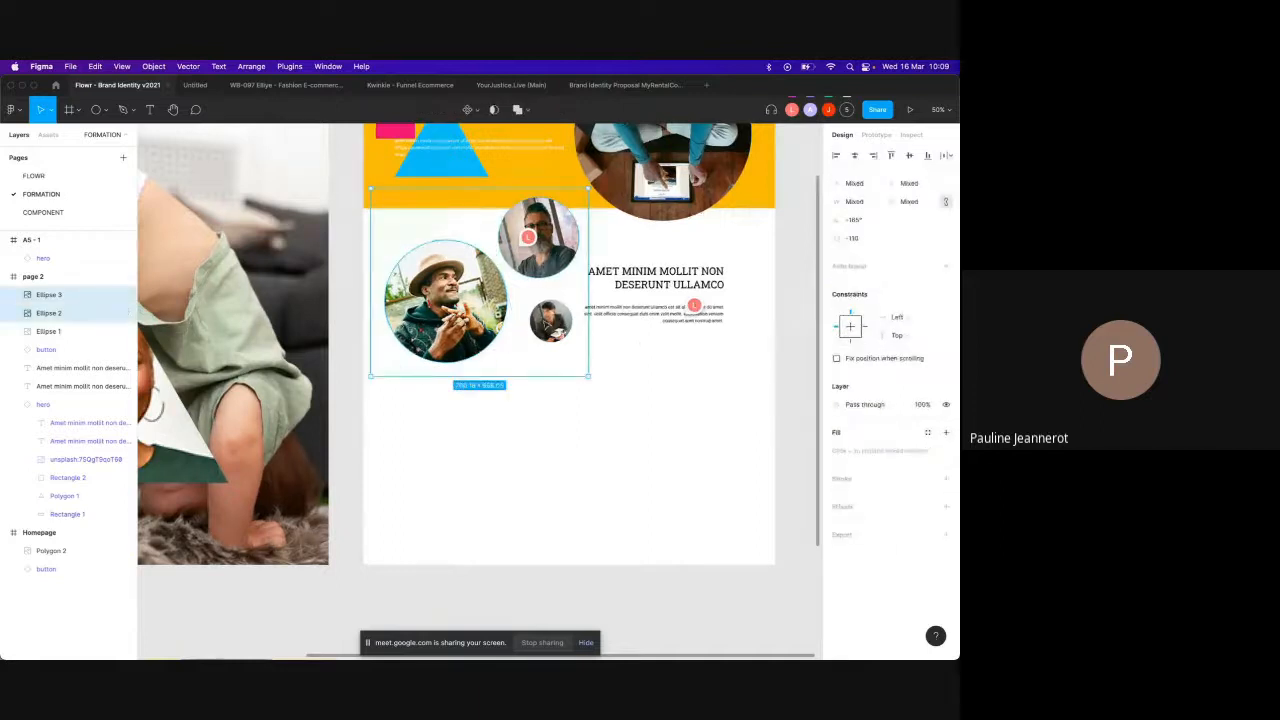
{"action": "left_click", "coordinate": [566, 416]}
{"action": "left_click", "coordinate": [550, 331]}
{"action": "left_click_drag", "start_coordinate": [549, 333], "coordinate": [596, 478]}
Step: Distribute the three portrait copies evenly, first by vertical spacing and then by horizontal spacing
{"action": "left_click", "coordinate": [515, 477], "text": "shift"}
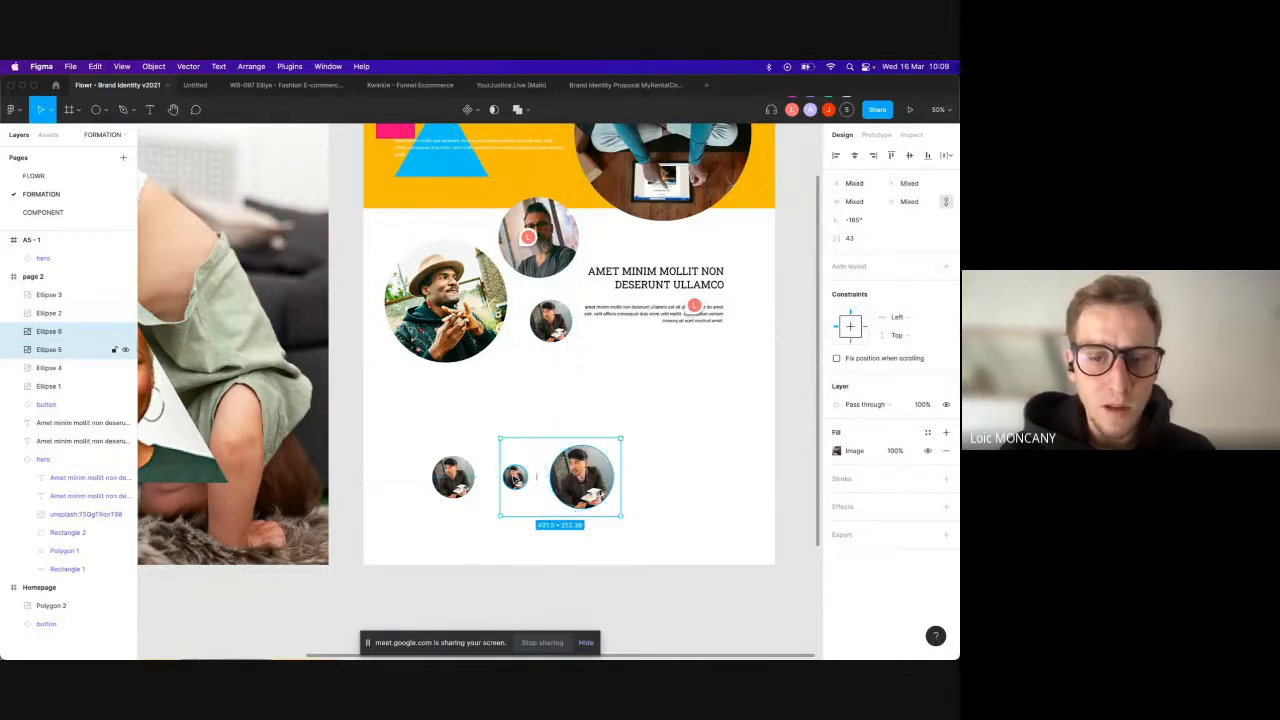
{"action": "left_click", "coordinate": [452, 479], "text": "shift"}
{"action": "left_click", "coordinate": [944, 157]}
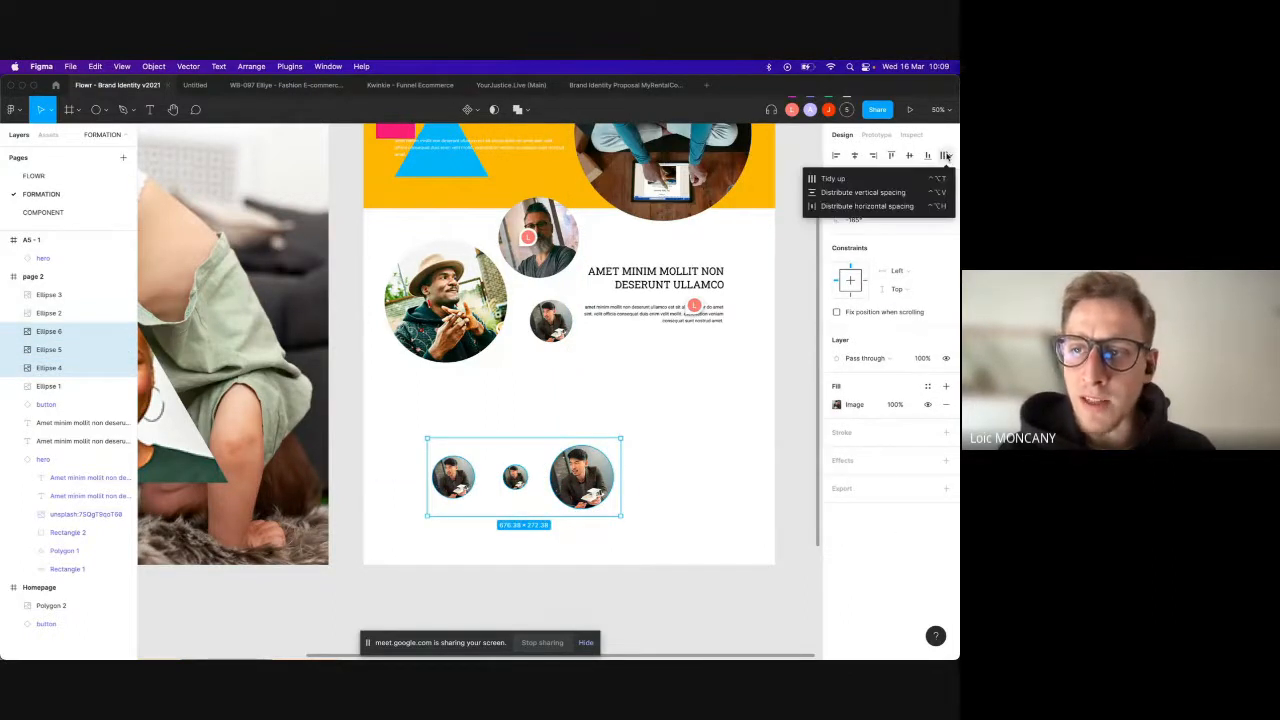
{"action": "left_click", "coordinate": [903, 193]}
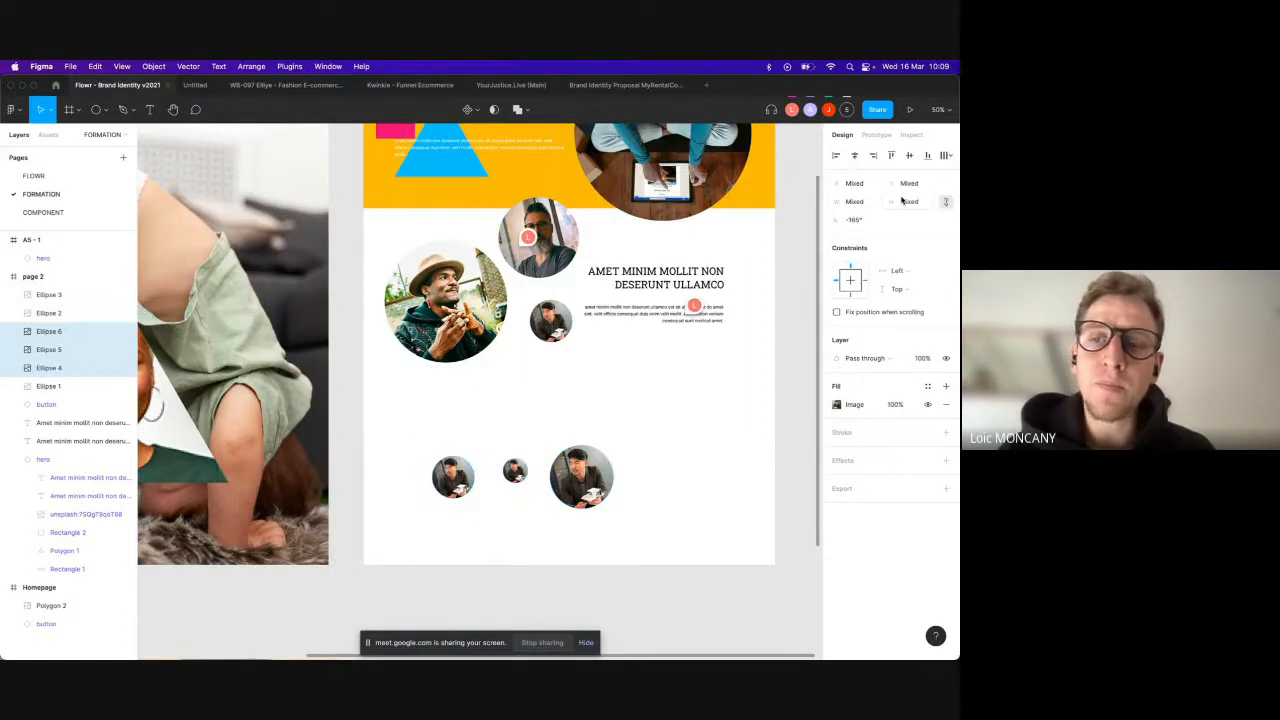
{"action": "left_click", "coordinate": [944, 156]}
{"action": "left_click", "coordinate": [924, 206]}
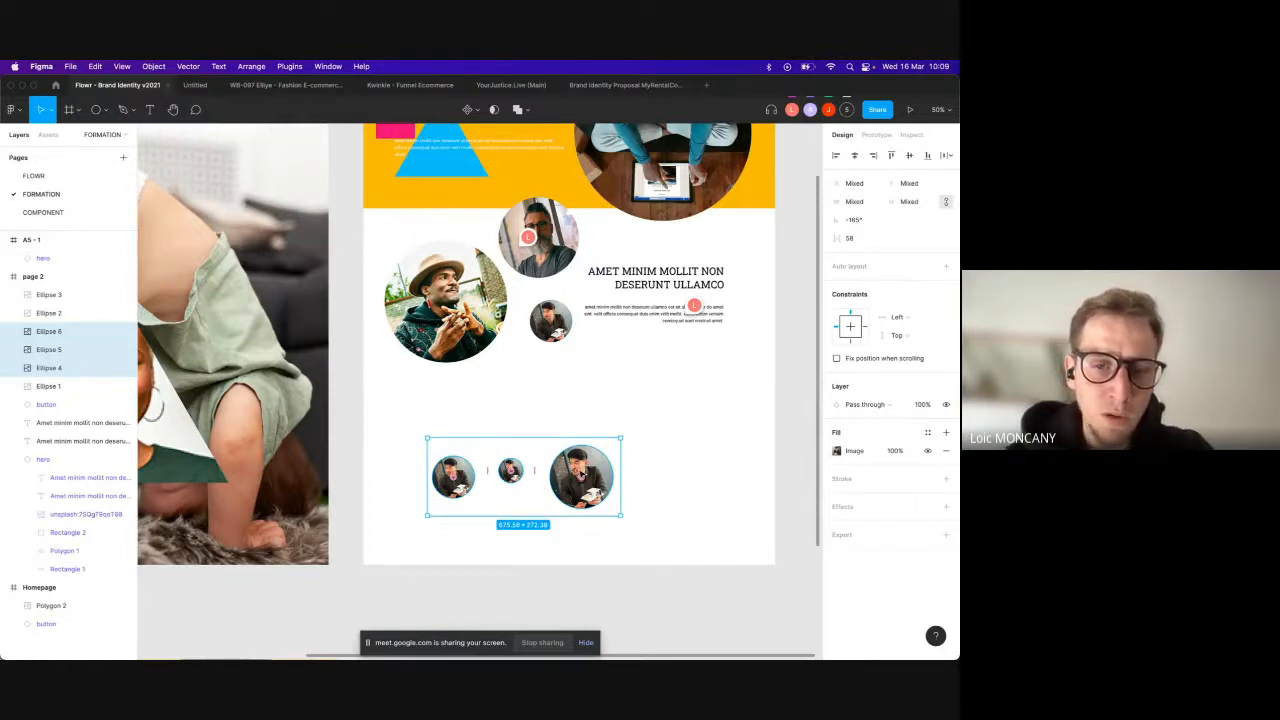
Step: Distribute the portrait copies' vertical spacing again and align them on their vertical centers
{"action": "left_click", "coordinate": [948, 156]}
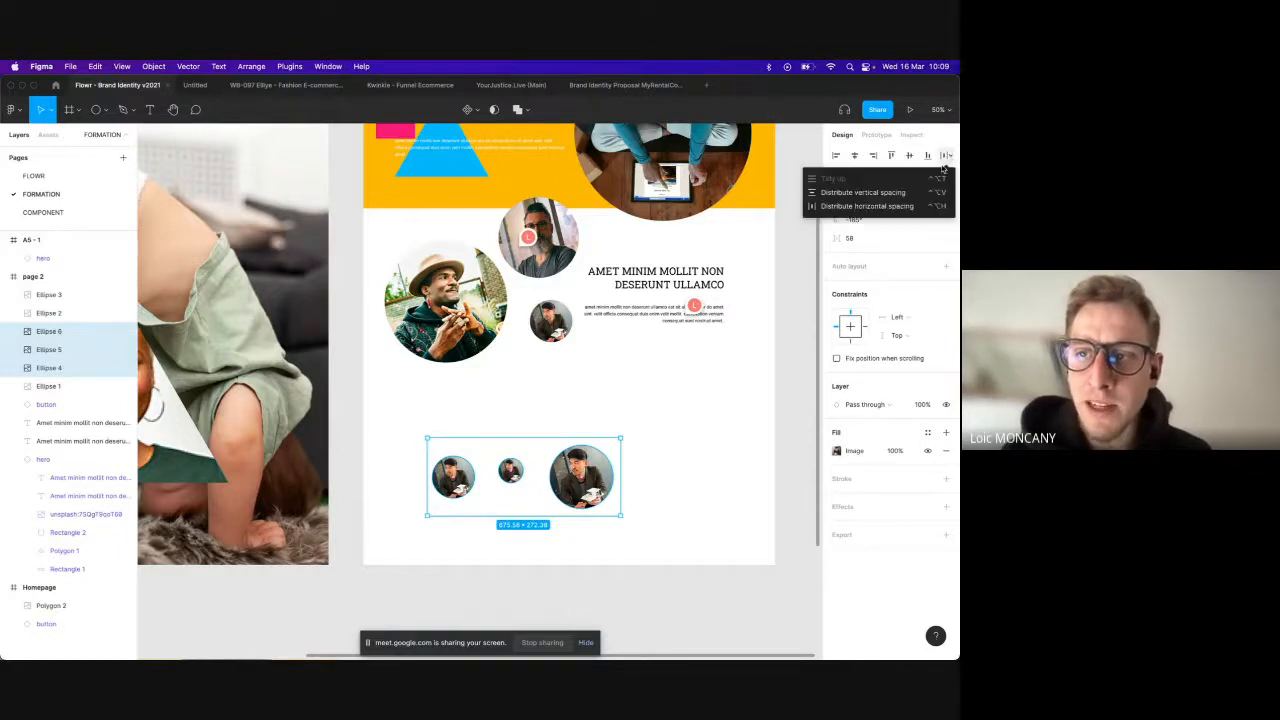
{"action": "left_click", "coordinate": [914, 197]}
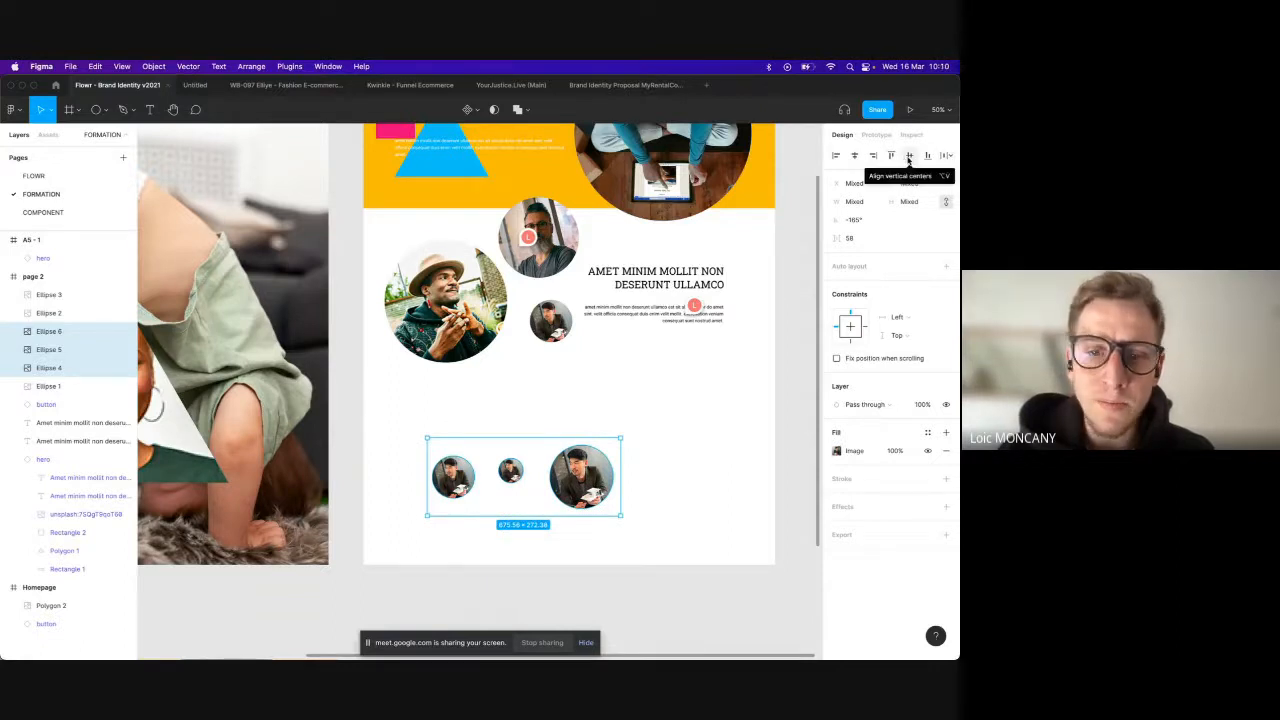
{"action": "left_click", "coordinate": [909, 156]}
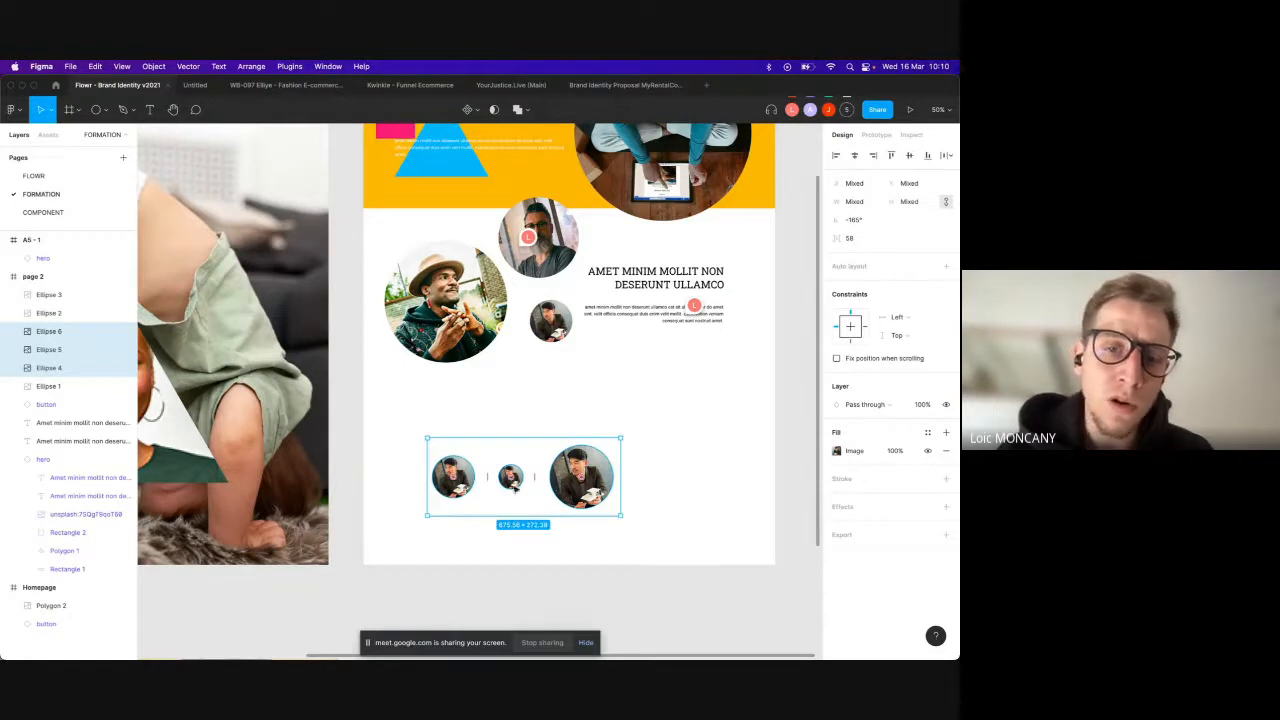
Step: Reorder the evenly spaced portrait copies from smallest to largest and move the row slightly up and to the right
{"action": "left_click_drag", "start_coordinate": [513, 478], "coordinate": [514, 478]}
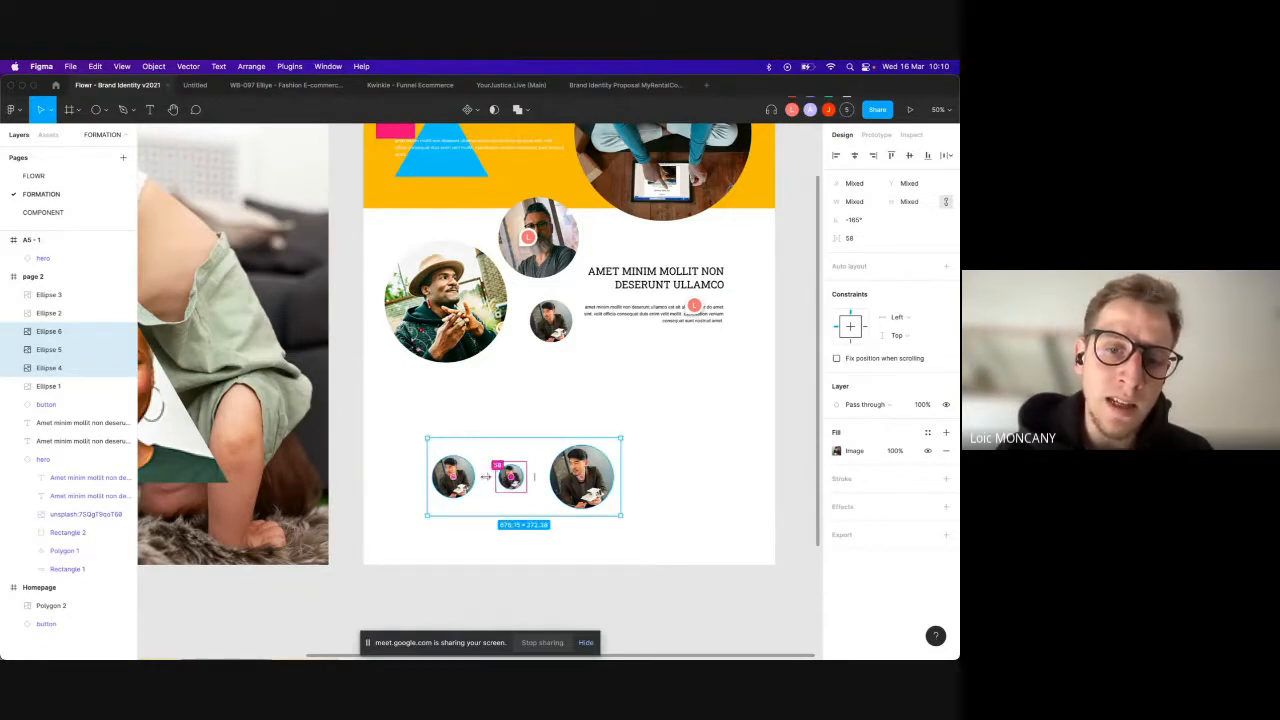
{"action": "mouse_move", "coordinate": [533, 478]}
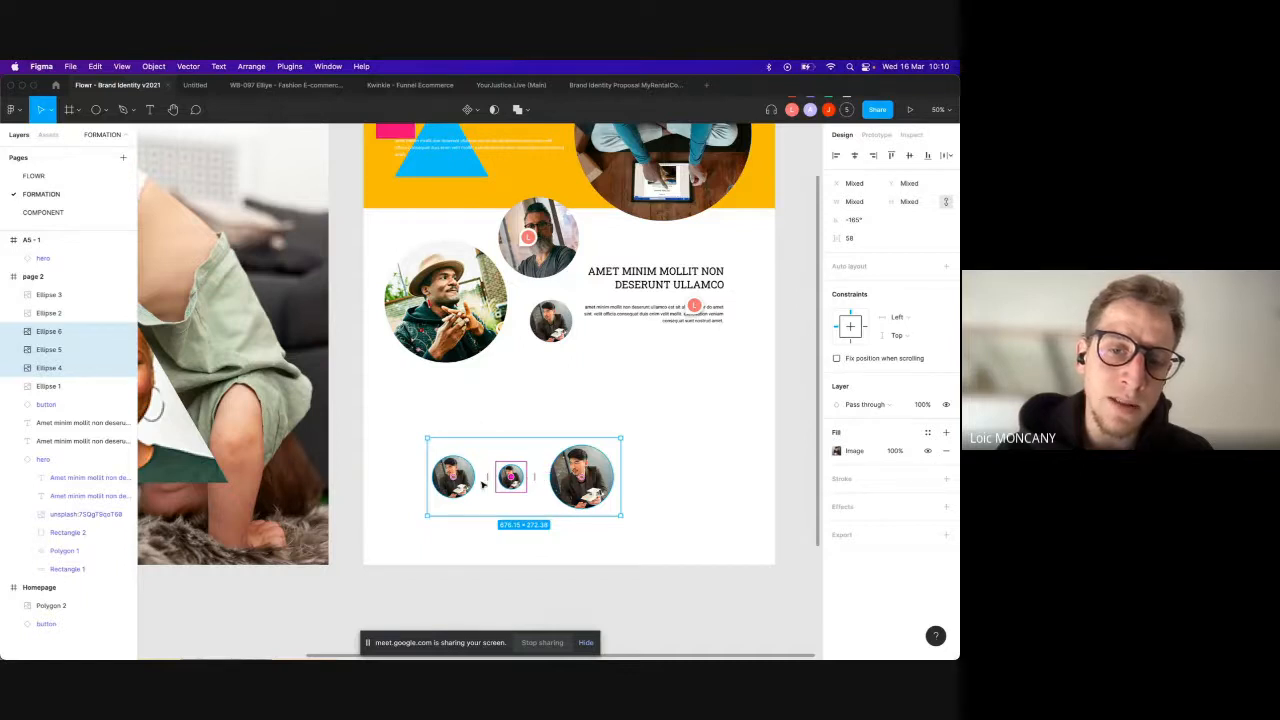
{"action": "left_click_drag", "start_coordinate": [590, 462], "coordinate": [482, 451]}
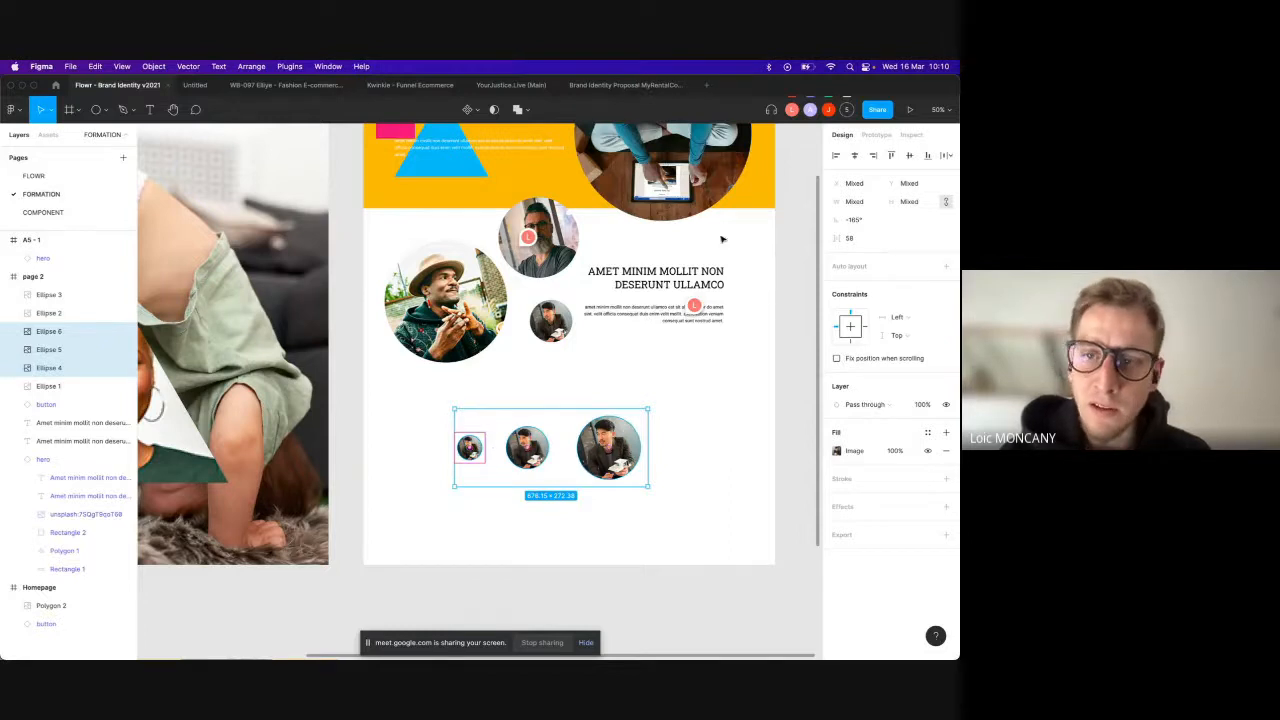
{"action": "left_click", "coordinate": [948, 156]}
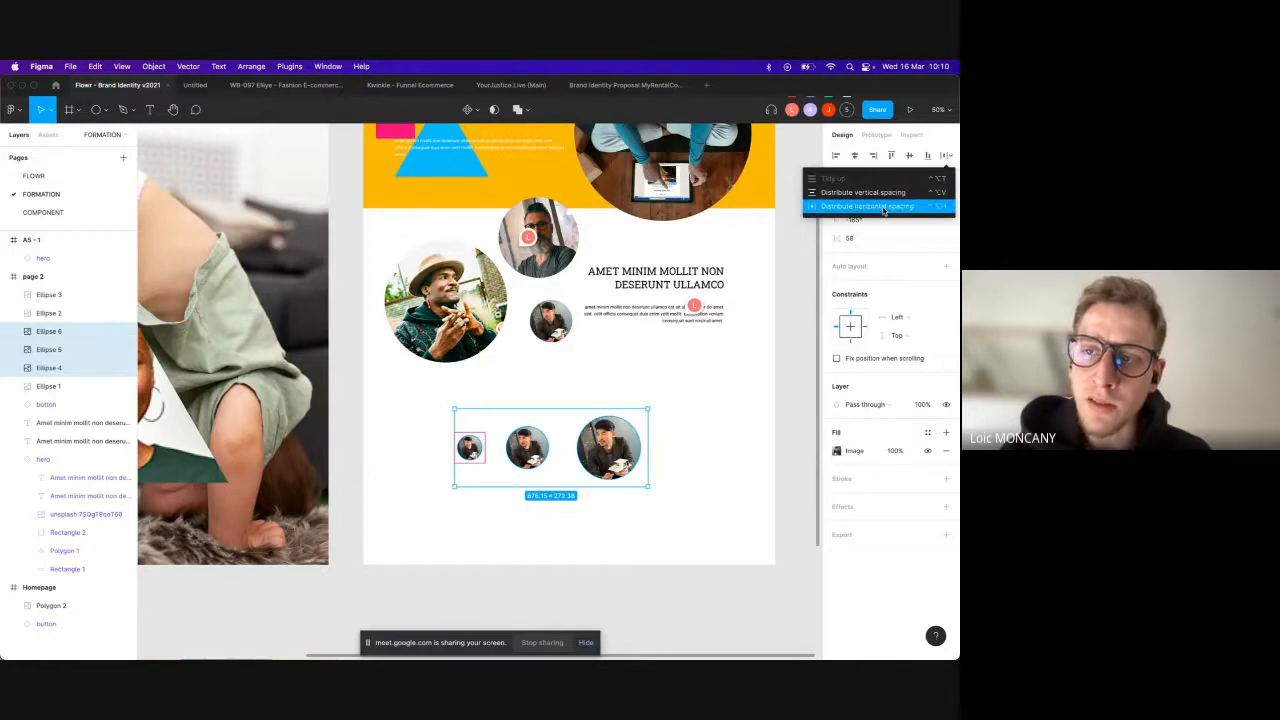
{"action": "left_click", "coordinate": [686, 404]}
{"action": "left_click", "coordinate": [545, 462]}
{"action": "left_click", "coordinate": [566, 448]}
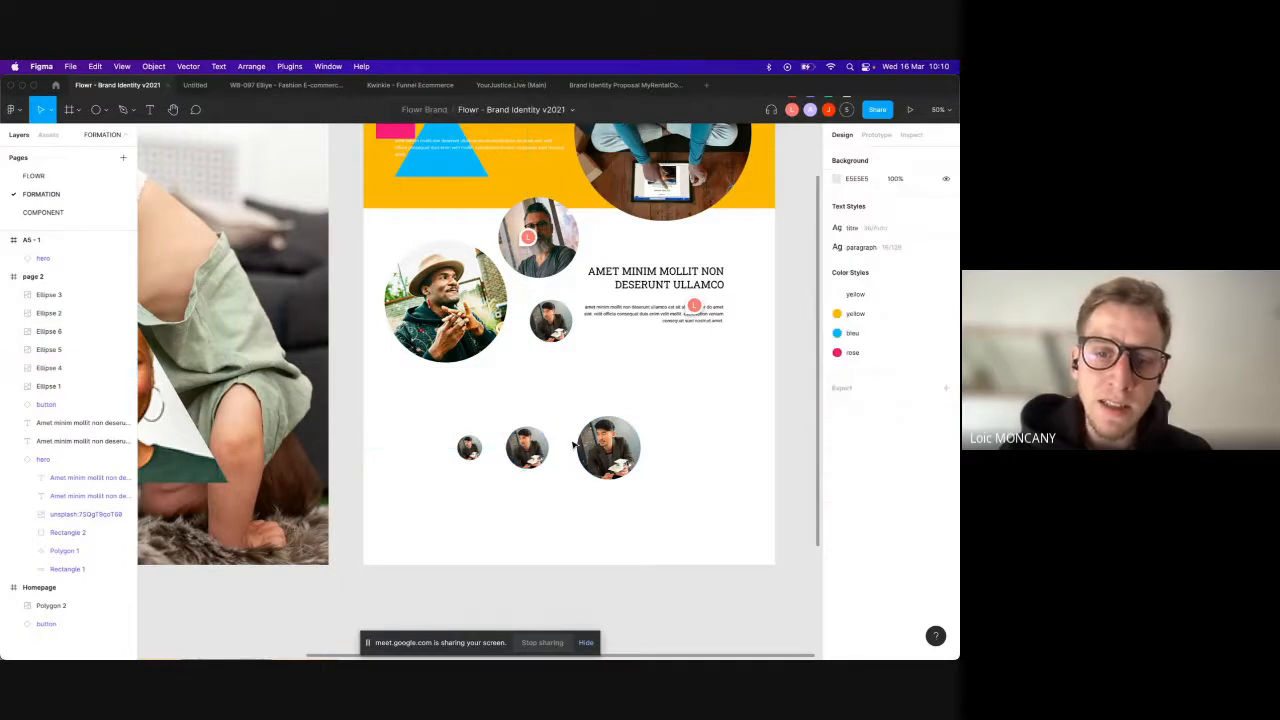
{"action": "left_click_drag", "start_coordinate": [660, 410], "coordinate": [378, 484]}
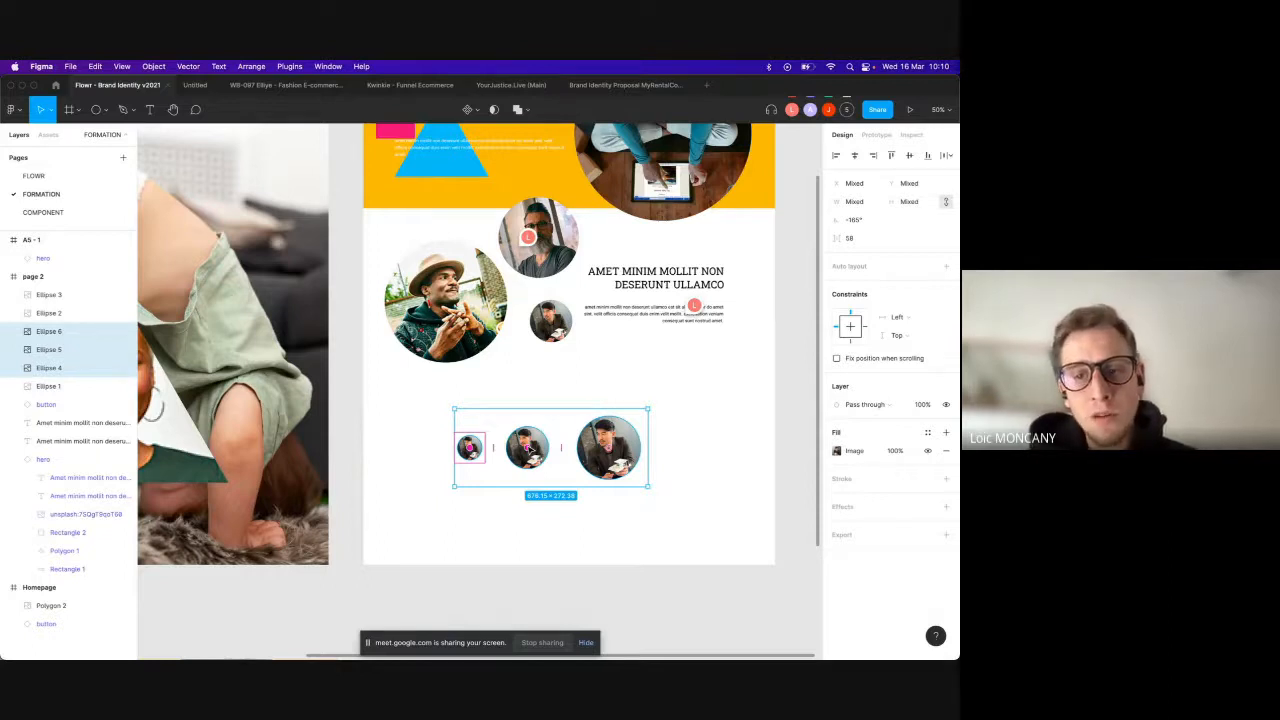
Step: Duplicate the black heading beside the largest portrait copy and narrow its text box so it wraps onto three lines
{"action": "left_click", "coordinate": [637, 287]}
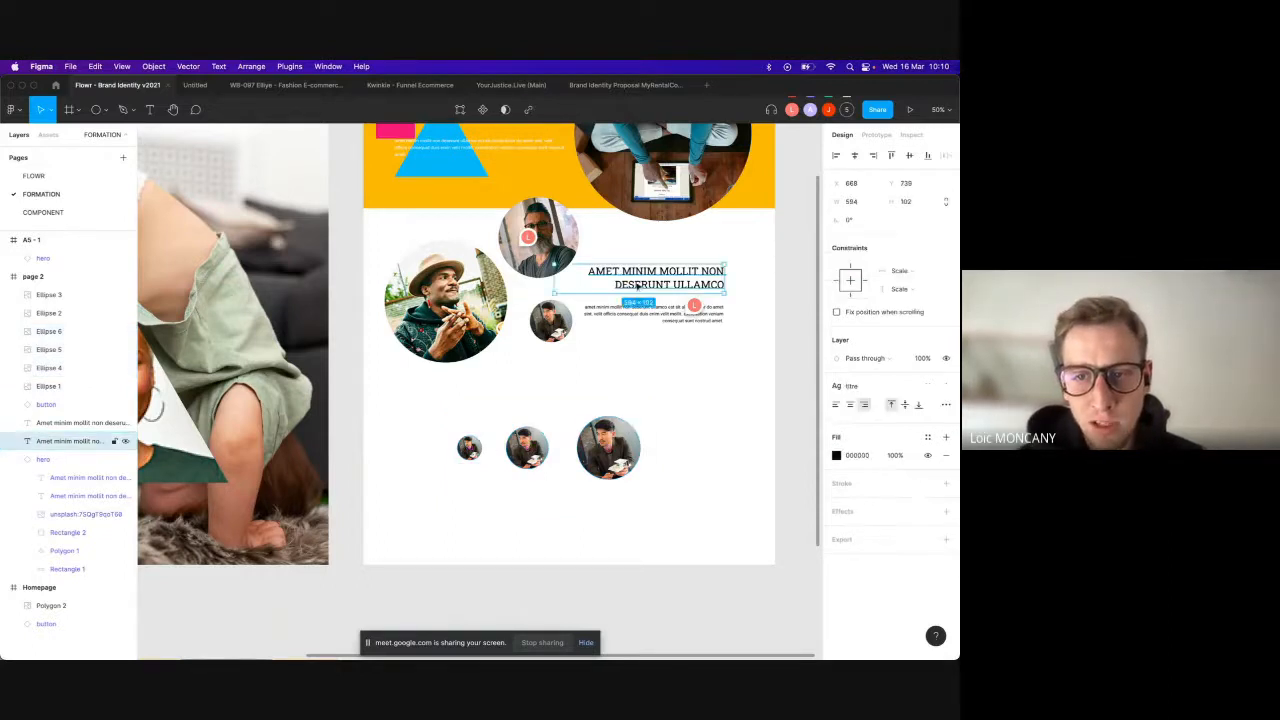
{"action": "left_click_drag", "start_coordinate": [637, 287], "coordinate": [699, 447]}
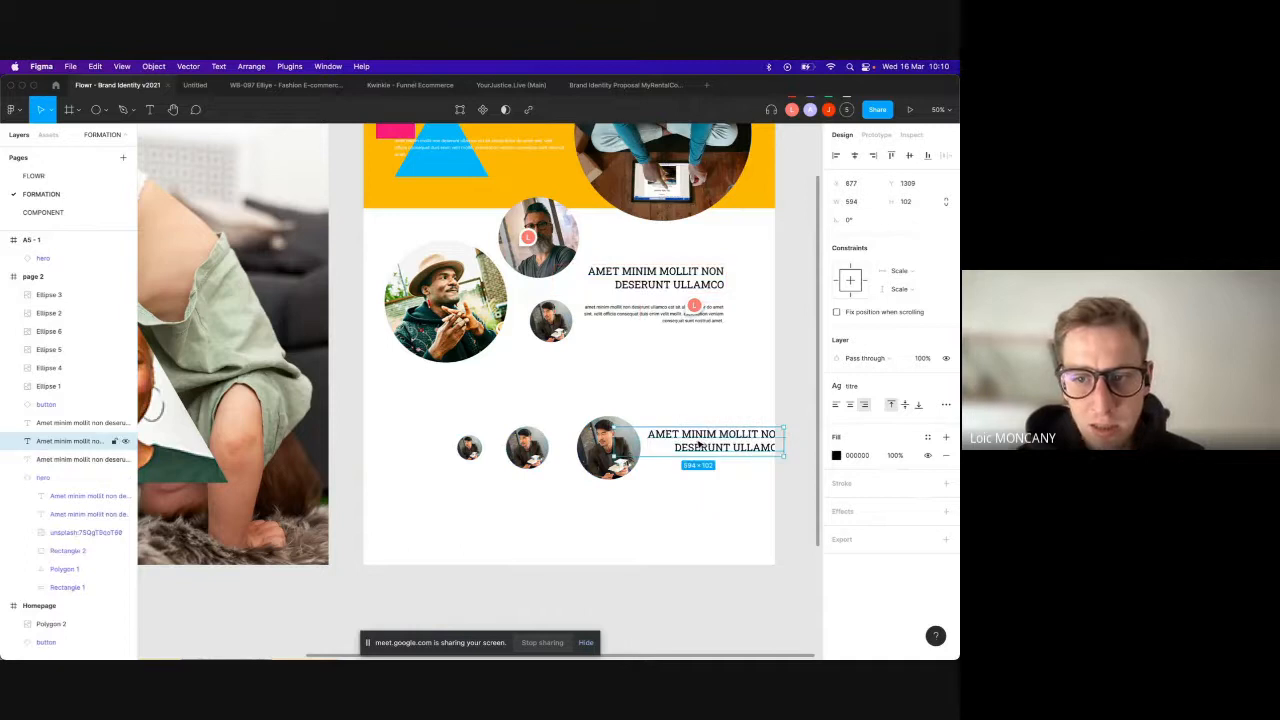
{"action": "left_click_drag", "start_coordinate": [613, 447], "coordinate": [718, 458]}
Step: Tidy up the copied heading together with the three portrait copies
{"action": "left_click", "coordinate": [590, 441], "text": "shift"}
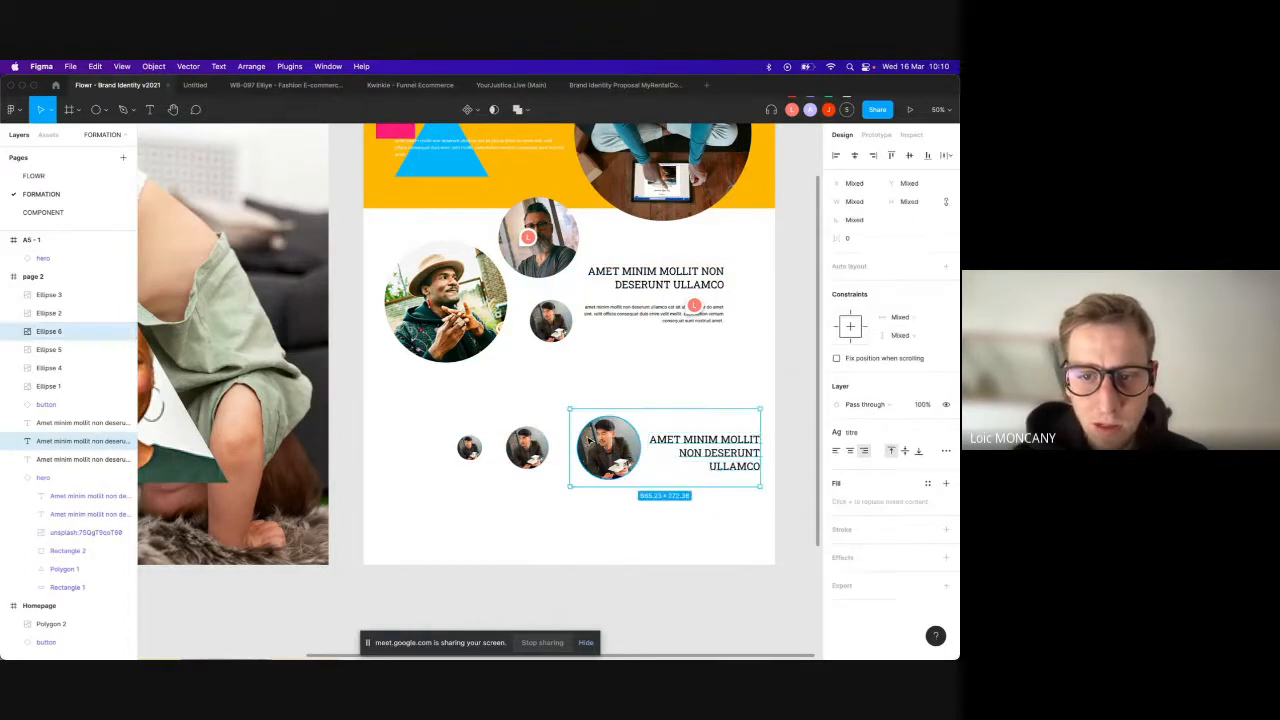
{"action": "left_click", "coordinate": [527, 447], "text": "shift"}
{"action": "left_click", "coordinate": [469, 447], "text": "shift"}
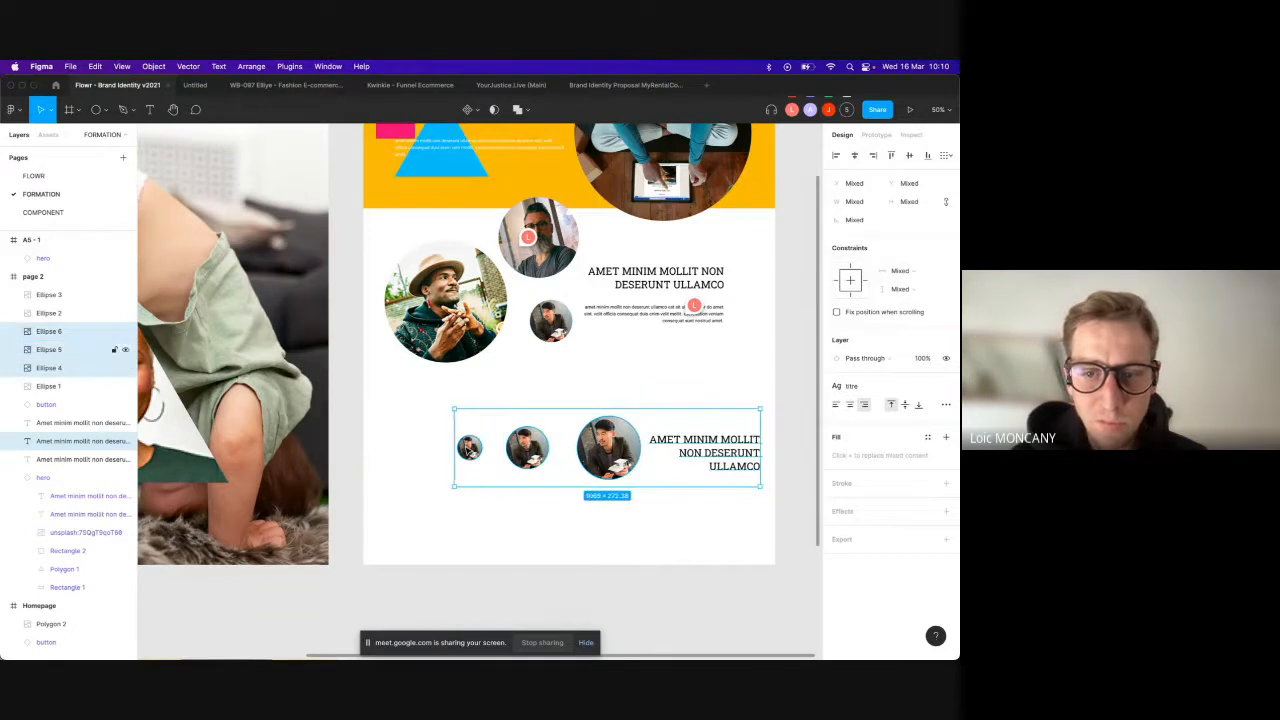
{"action": "left_click", "coordinate": [942, 156]}
{"action": "left_click", "coordinate": [922, 180]}
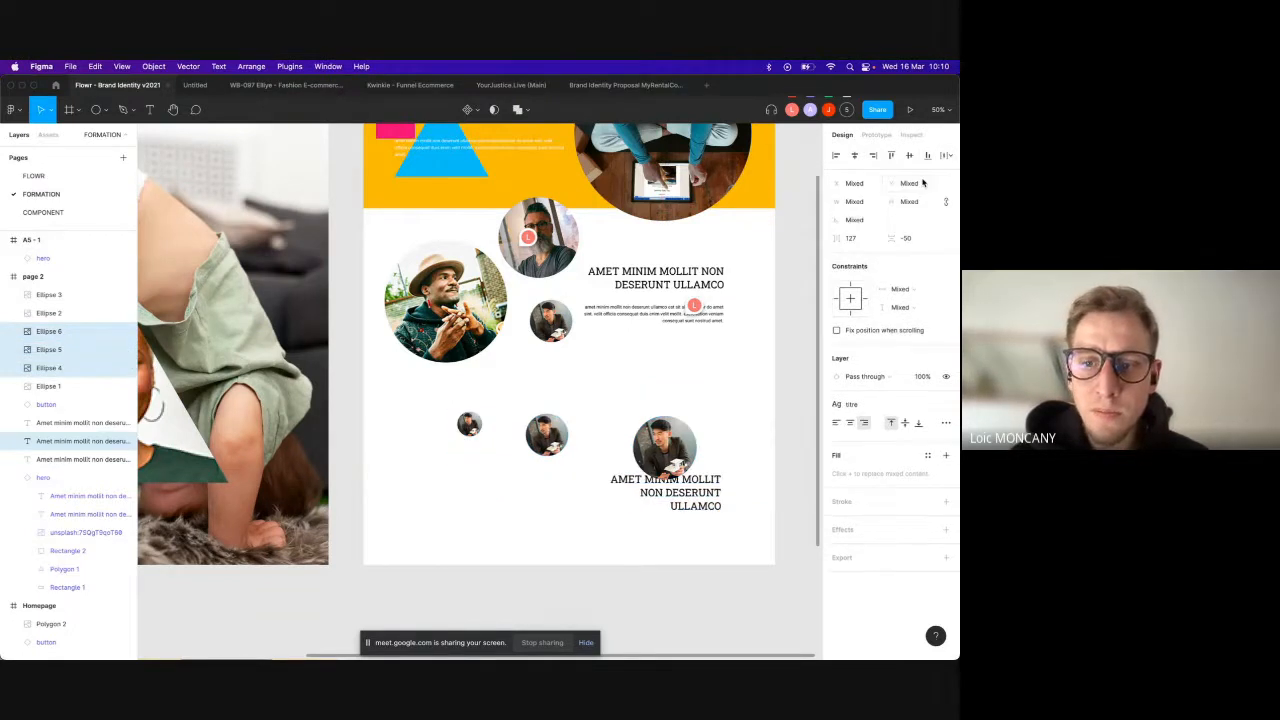
Step: Distribute the heading and portrait copies by horizontal spacing and align their vertical centers
{"action": "left_click", "coordinate": [942, 156]}
{"action": "left_click", "coordinate": [937, 205]}
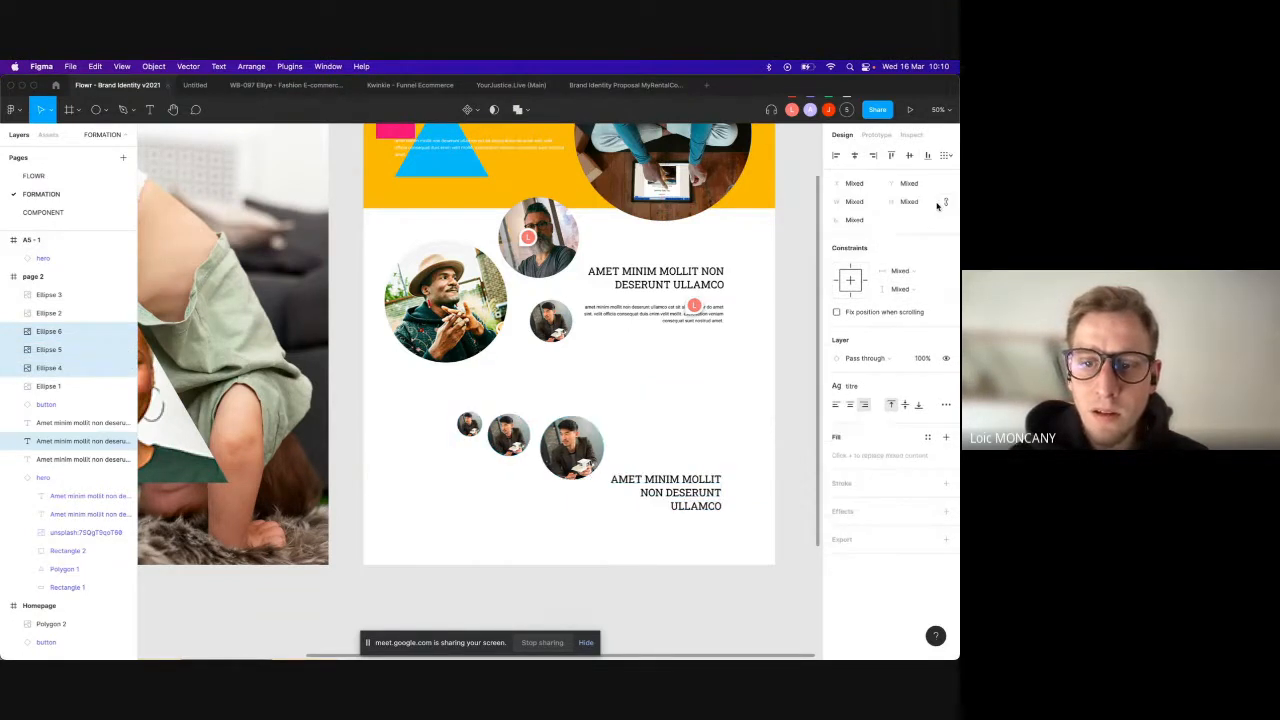
{"action": "left_click", "coordinate": [909, 156]}
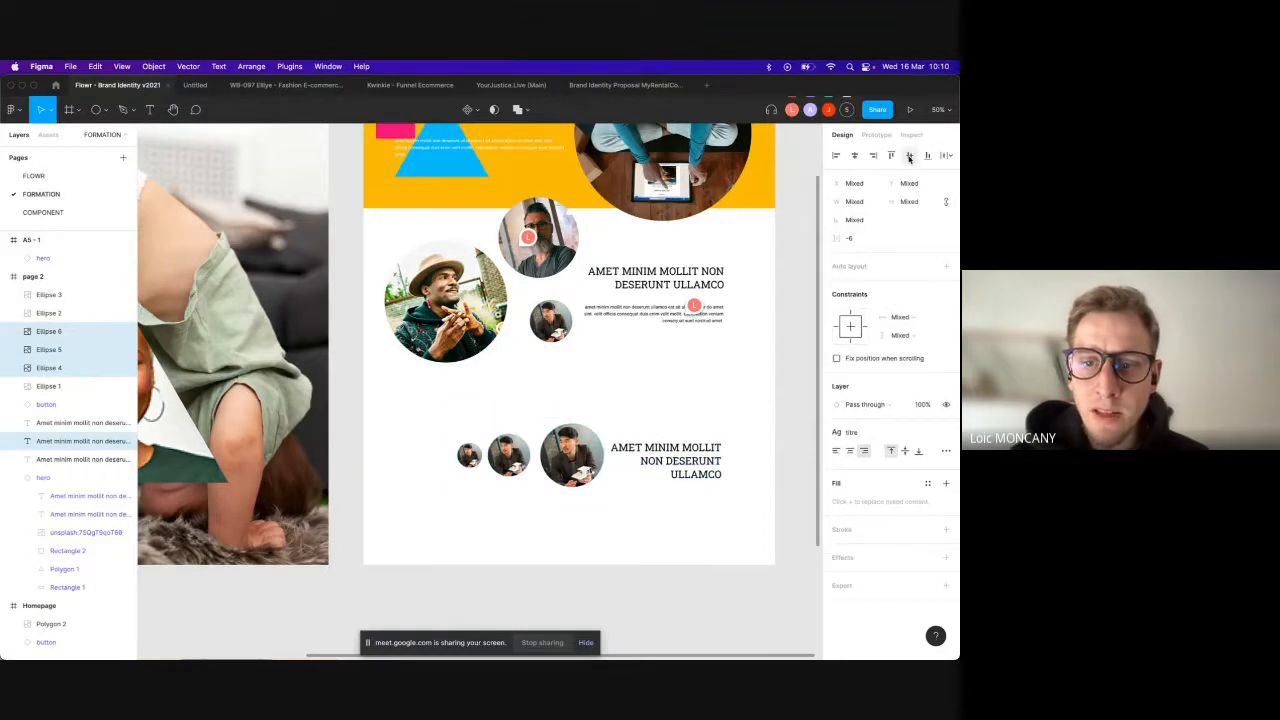
Step: Reorder the row so the heading comes before the smallest portrait, and move the whole row up below the existing section
{"action": "left_click_drag", "start_coordinate": [664, 458], "coordinate": [538, 456]}
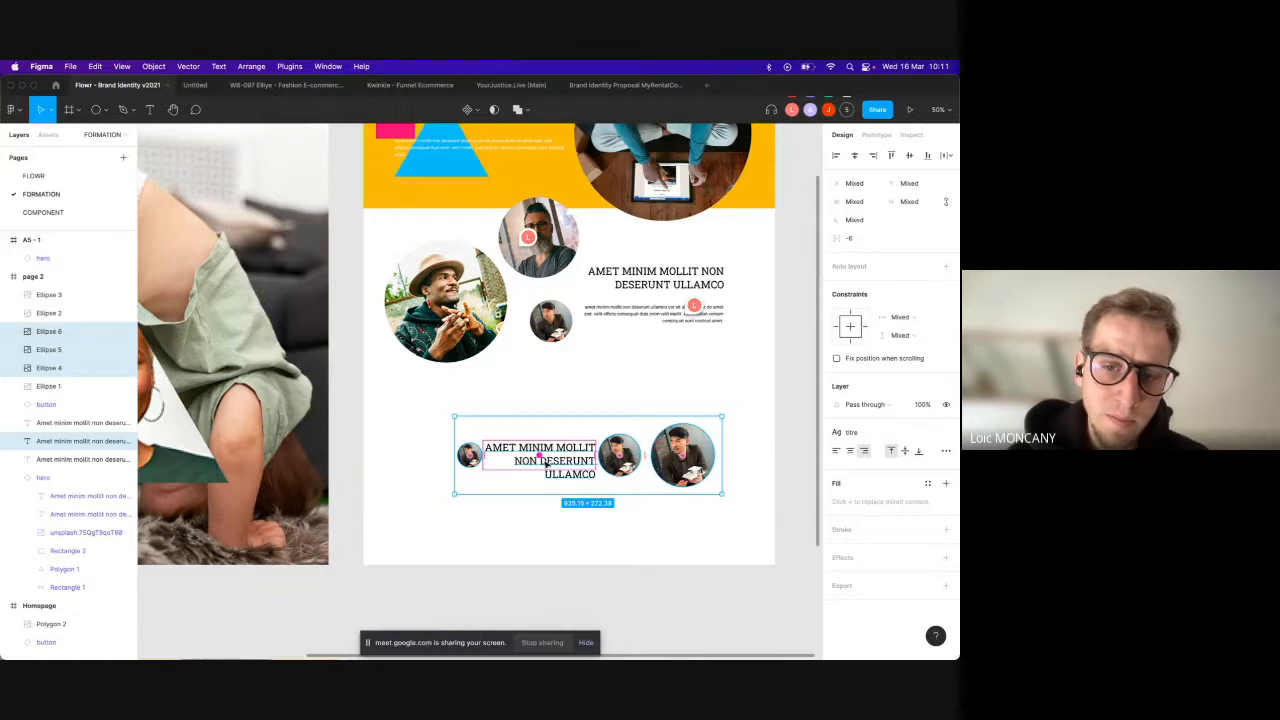
{"action": "left_click_drag", "start_coordinate": [540, 458], "coordinate": [489, 458]}
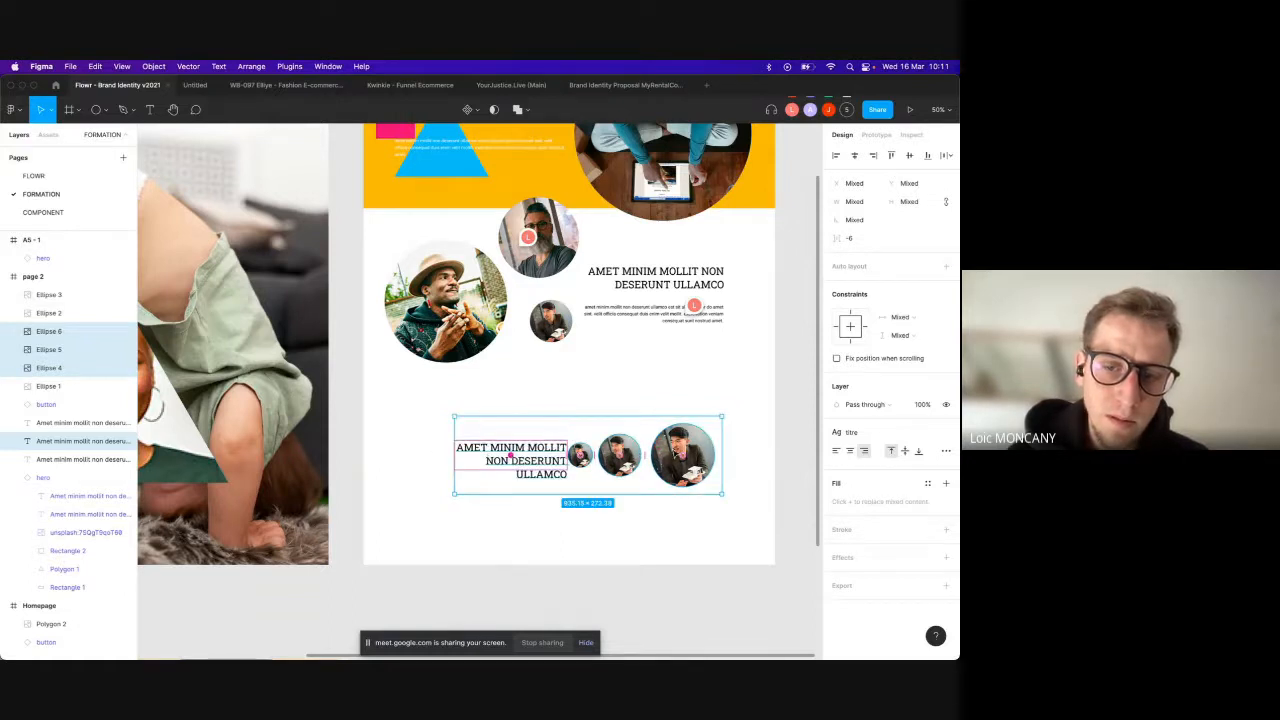
{"action": "left_click_drag", "start_coordinate": [676, 461], "coordinate": [681, 417]}
{"action": "left_click", "coordinate": [657, 483]}
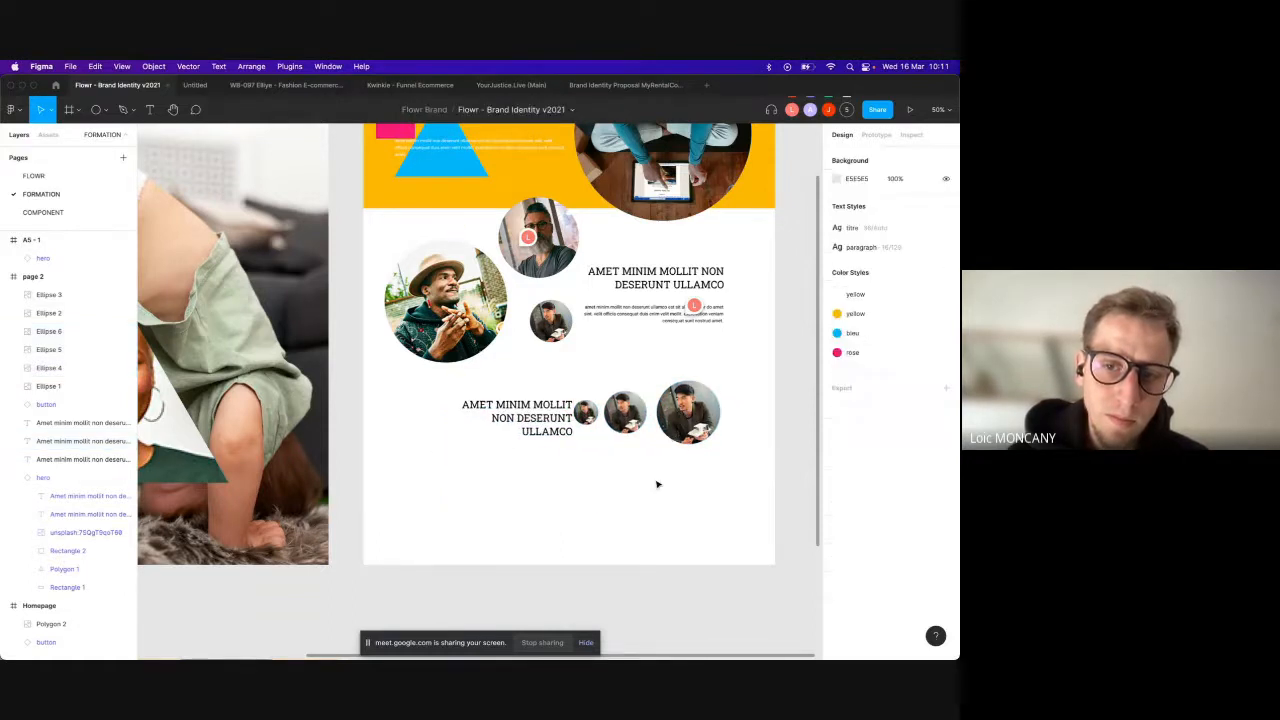
Step: Move the three-line heading slightly left and up to leave a gap before the smallest portrait
{"action": "left_click", "coordinate": [549, 424]}
{"action": "left_click", "coordinate": [683, 493]}
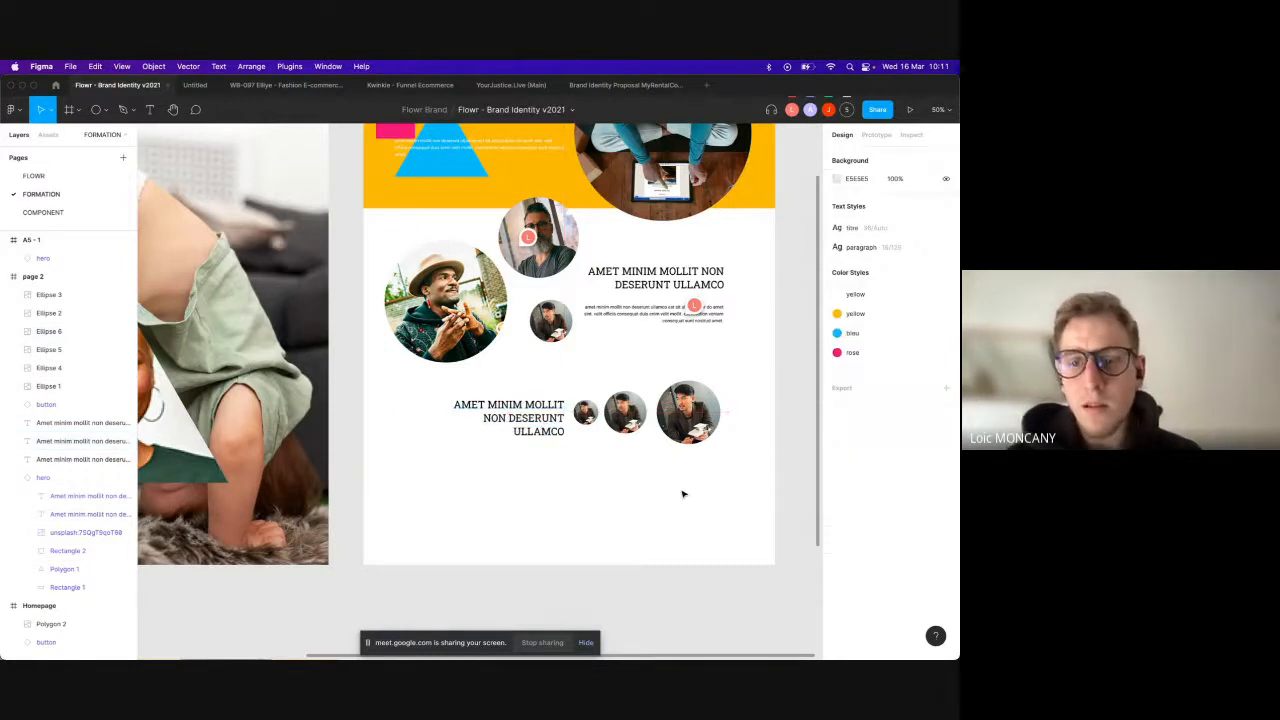
{"action": "left_click_drag", "start_coordinate": [541, 419], "coordinate": [540, 413]}
Step: Look through the other open design files for a layout with stacked text, ending in Kwinkie - Funnel Ecommerce
{"action": "left_click", "coordinate": [410, 85]}
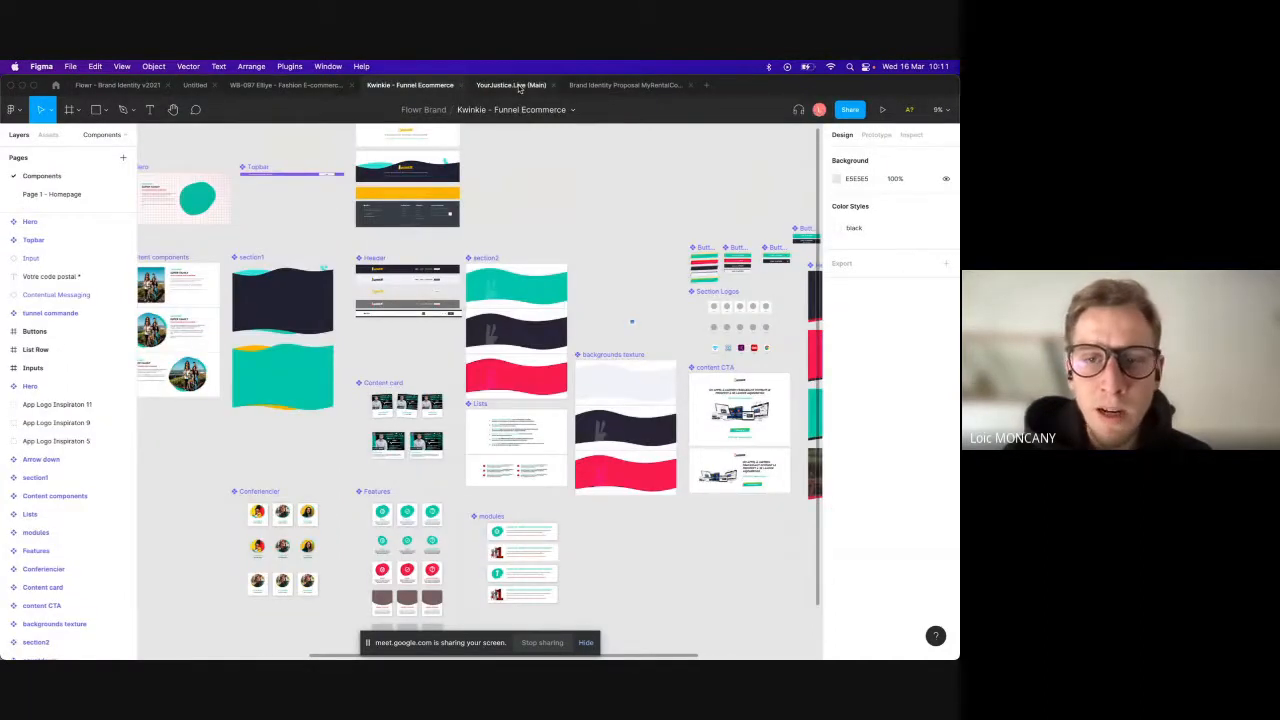
{"action": "left_click", "coordinate": [530, 86]}
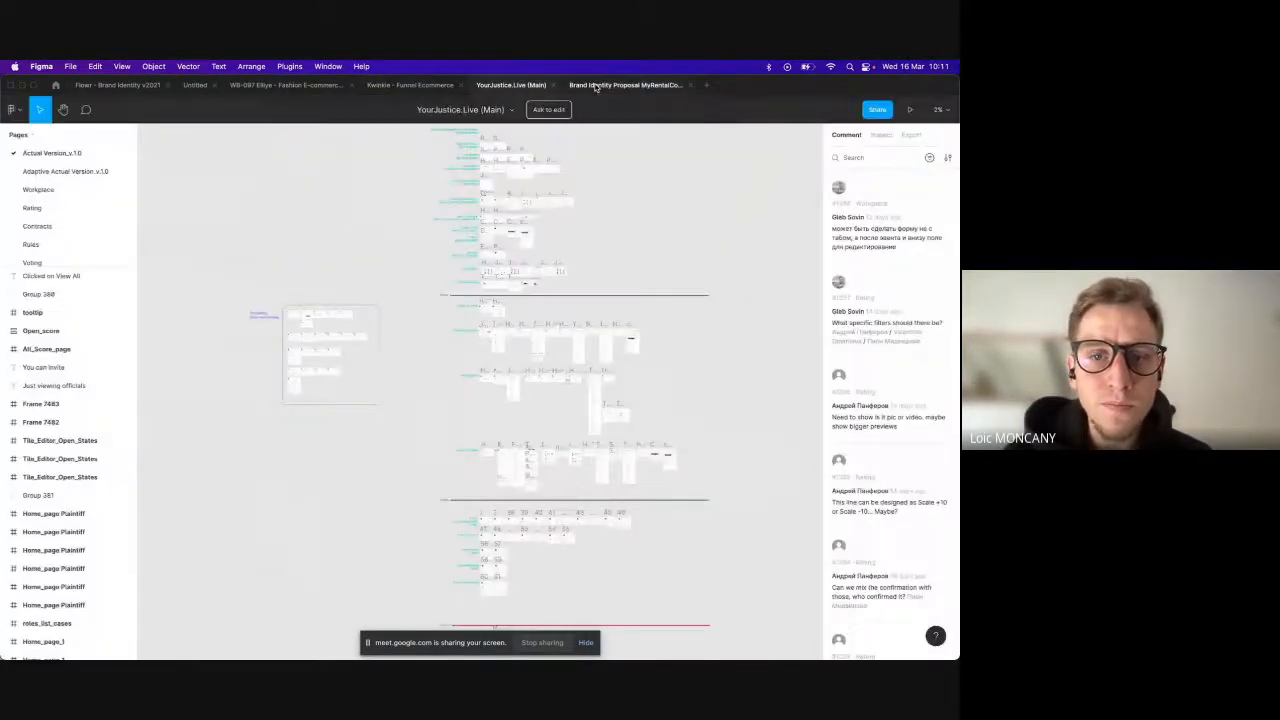
{"action": "left_click", "coordinate": [595, 87]}
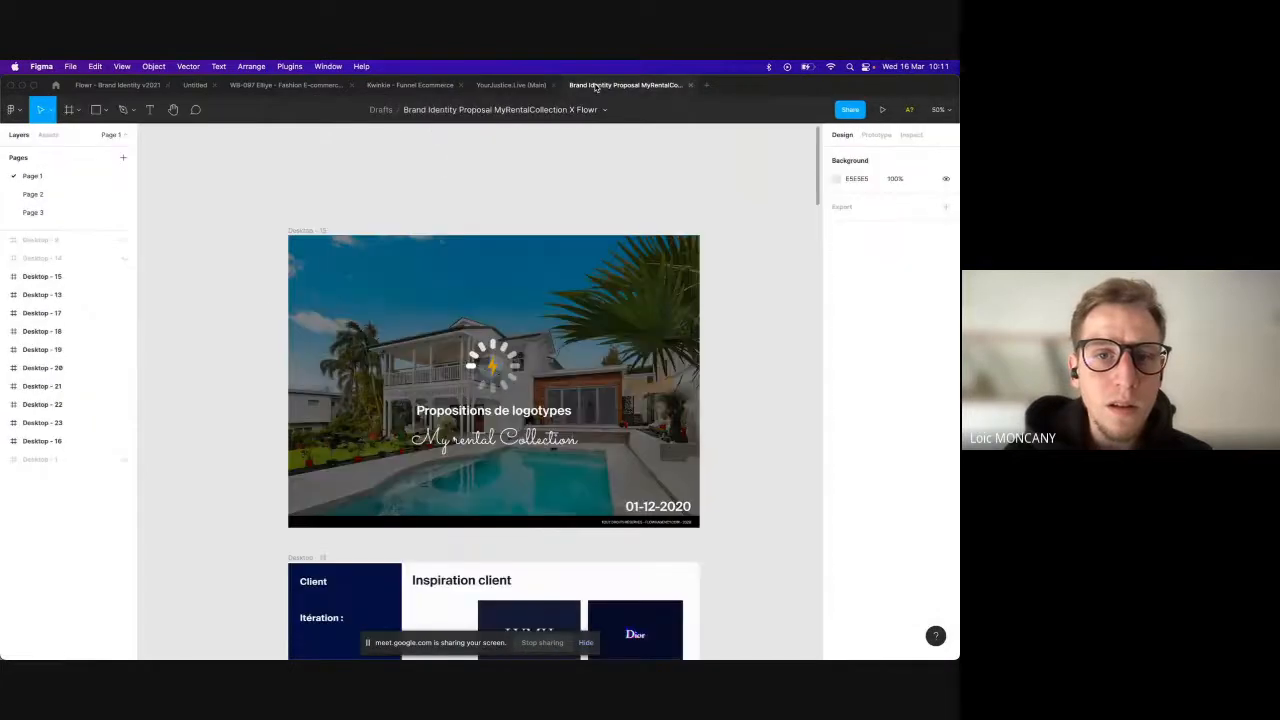
{"action": "left_click", "coordinate": [313, 90]}
{"action": "scroll", "coordinate": [263, 251], "scroll_direction": "down", "scroll_amount": 5}
{"action": "scroll", "coordinate": [263, 251], "scroll_direction": "left", "scroll_amount": 10}
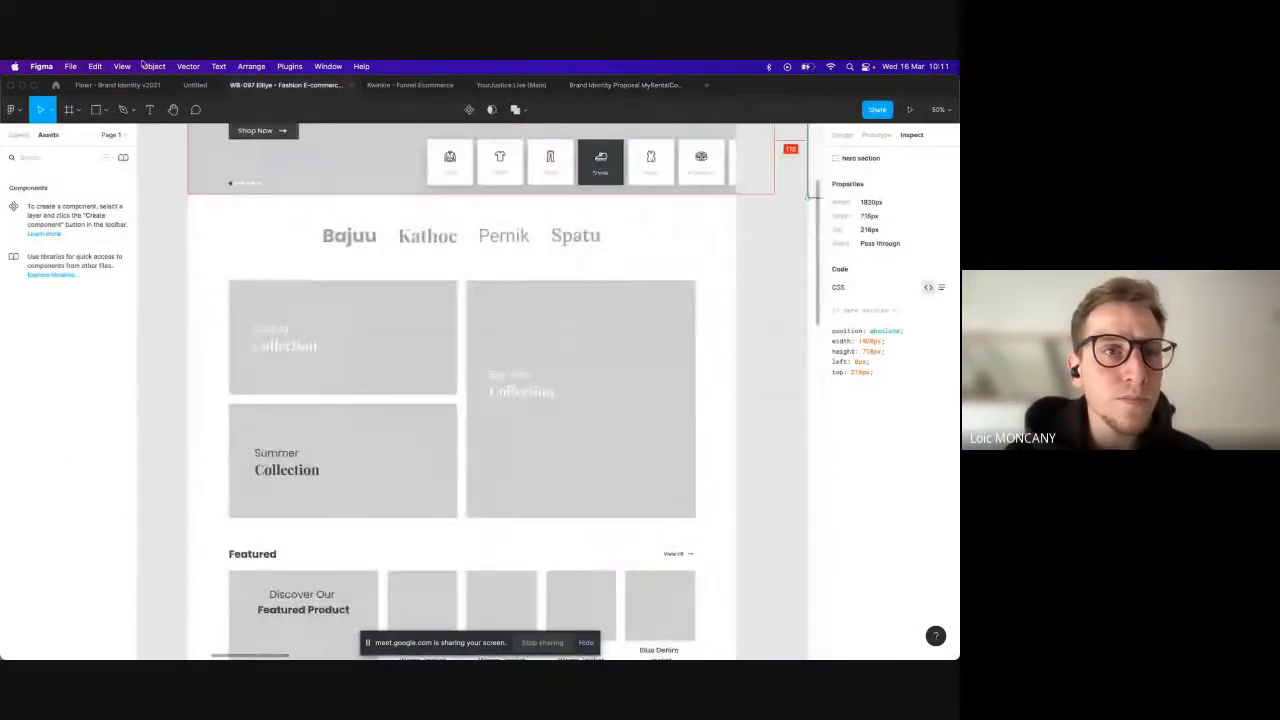
{"action": "left_click", "coordinate": [117, 85]}
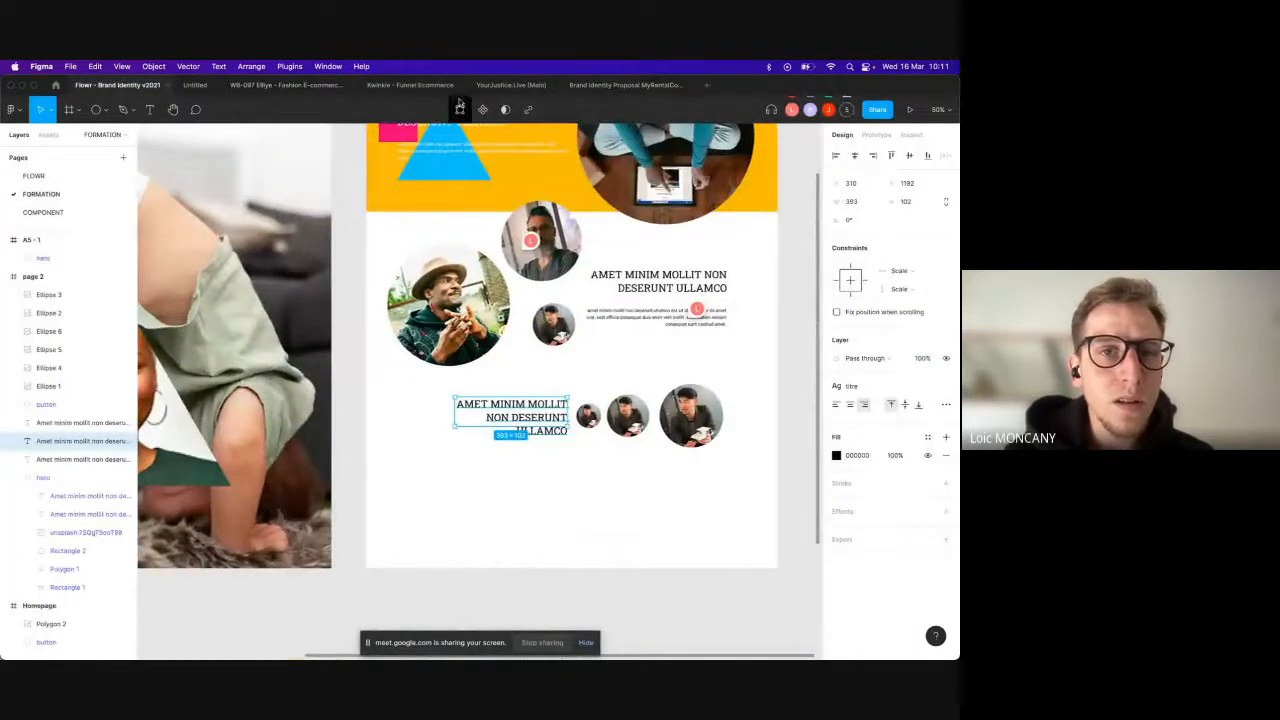
{"action": "left_click", "coordinate": [410, 85]}
{"action": "scroll", "coordinate": [410, 366], "scroll_direction": "up", "scroll_amount": 5}
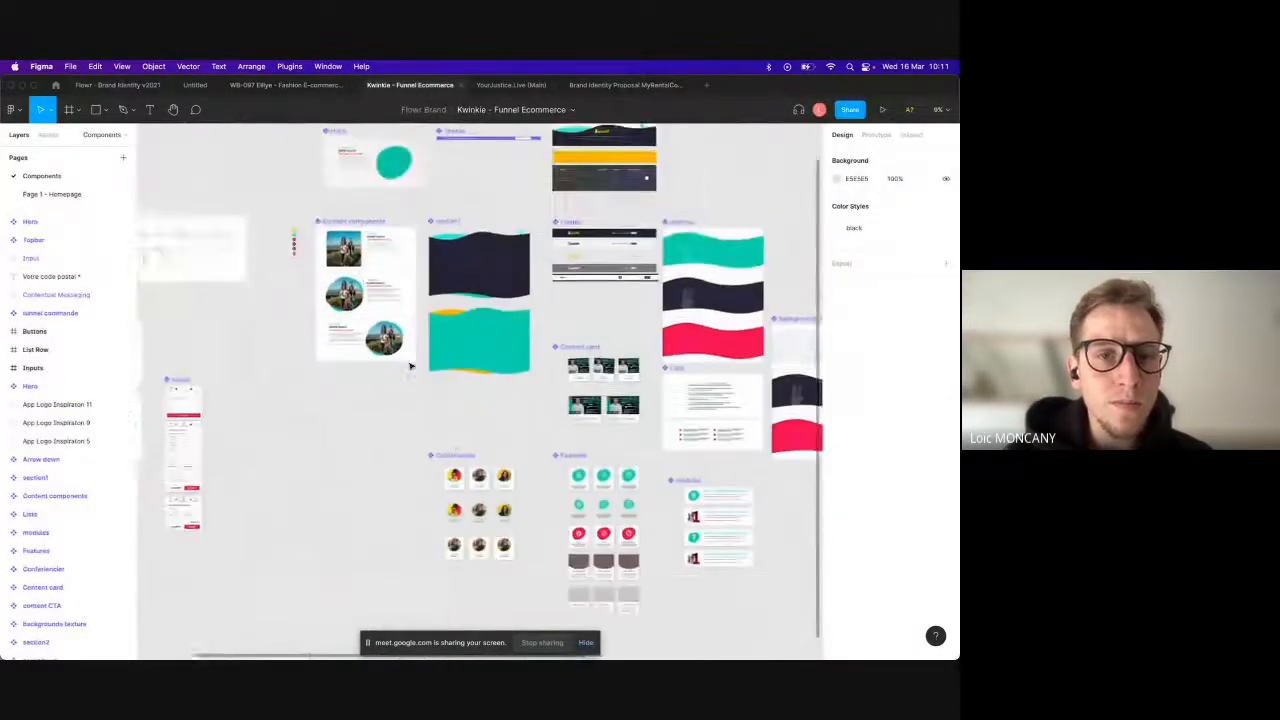
Step: Select the four text layers in the Default variant of Content components and set their vertical text alignment to middle
{"action": "double_click", "coordinate": [366, 222]}
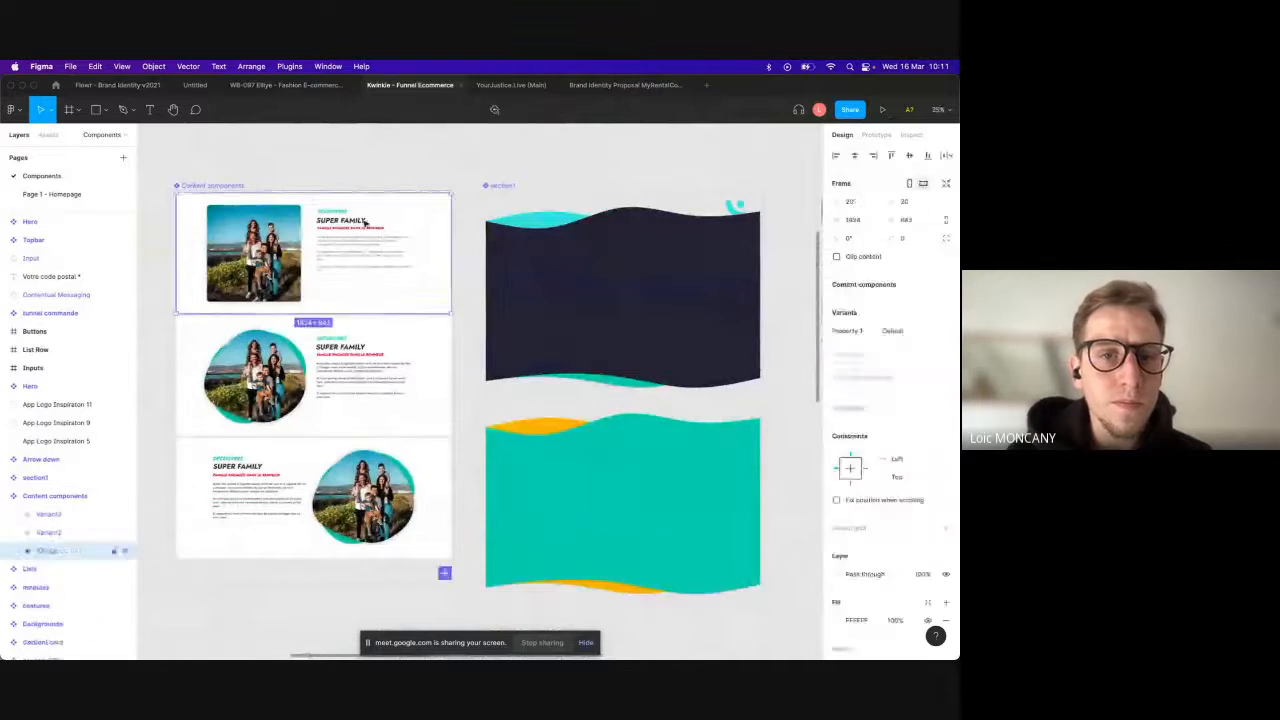
{"action": "double_click", "coordinate": [361, 223]}
{"action": "key", "text": "shift+0"}
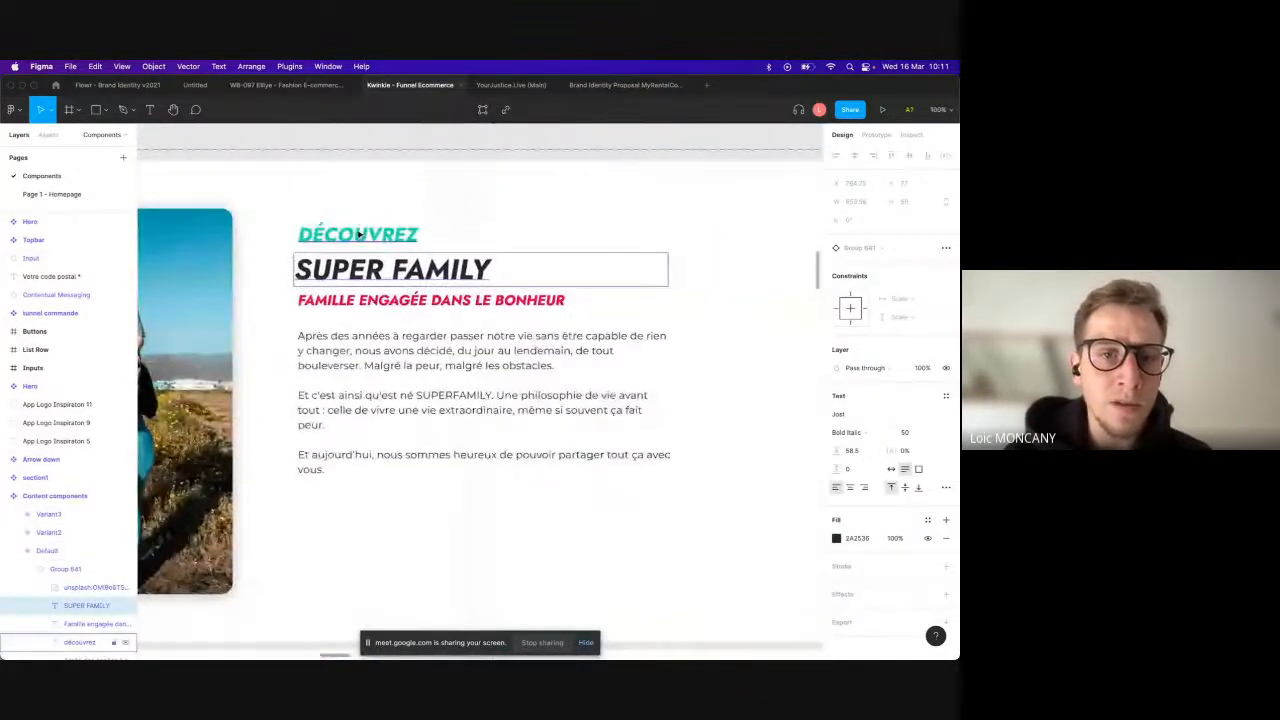
{"action": "left_click", "coordinate": [359, 230]}
{"action": "left_click", "coordinate": [360, 264], "text": "shift"}
{"action": "left_click", "coordinate": [358, 303], "text": "shift"}
{"action": "left_click", "coordinate": [356, 351], "text": "shift"}
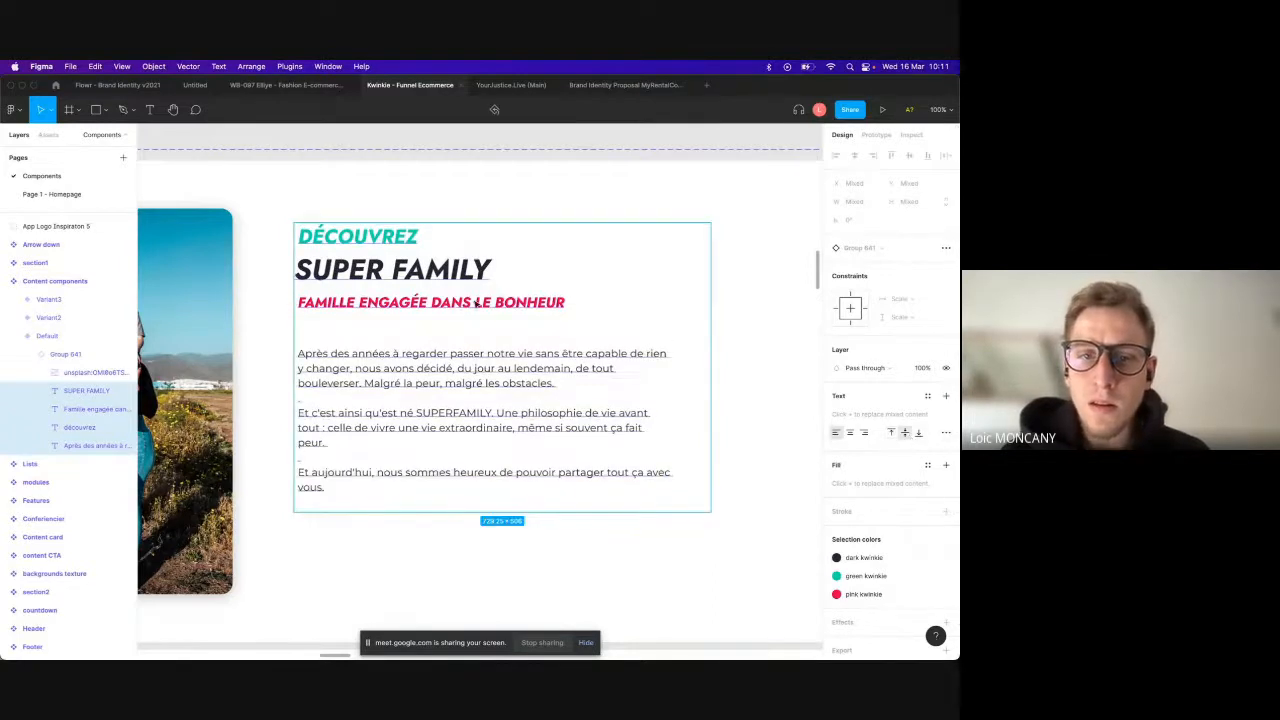
Step: Try aligning Group 641 to the right edge of the Default variant, and center it horizontally again
{"action": "left_click", "coordinate": [455, 282]}
{"action": "left_click", "coordinate": [512, 231]}
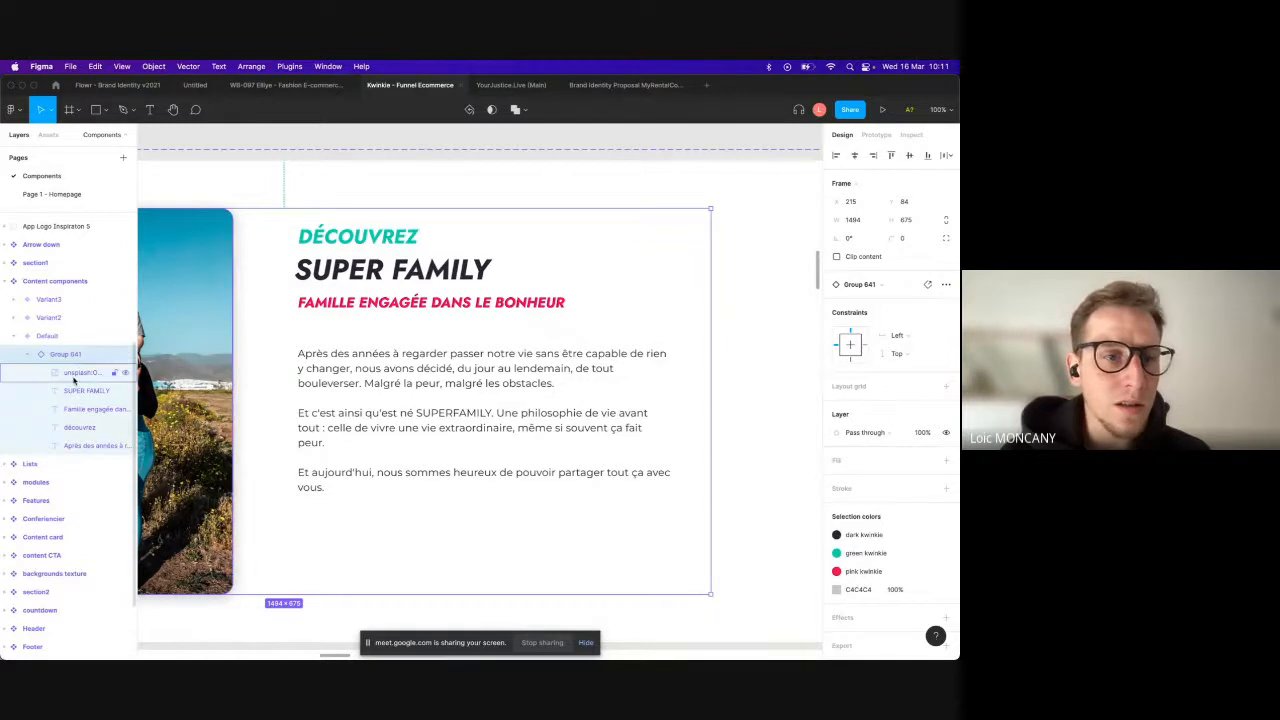
{"action": "left_click", "coordinate": [872, 157]}
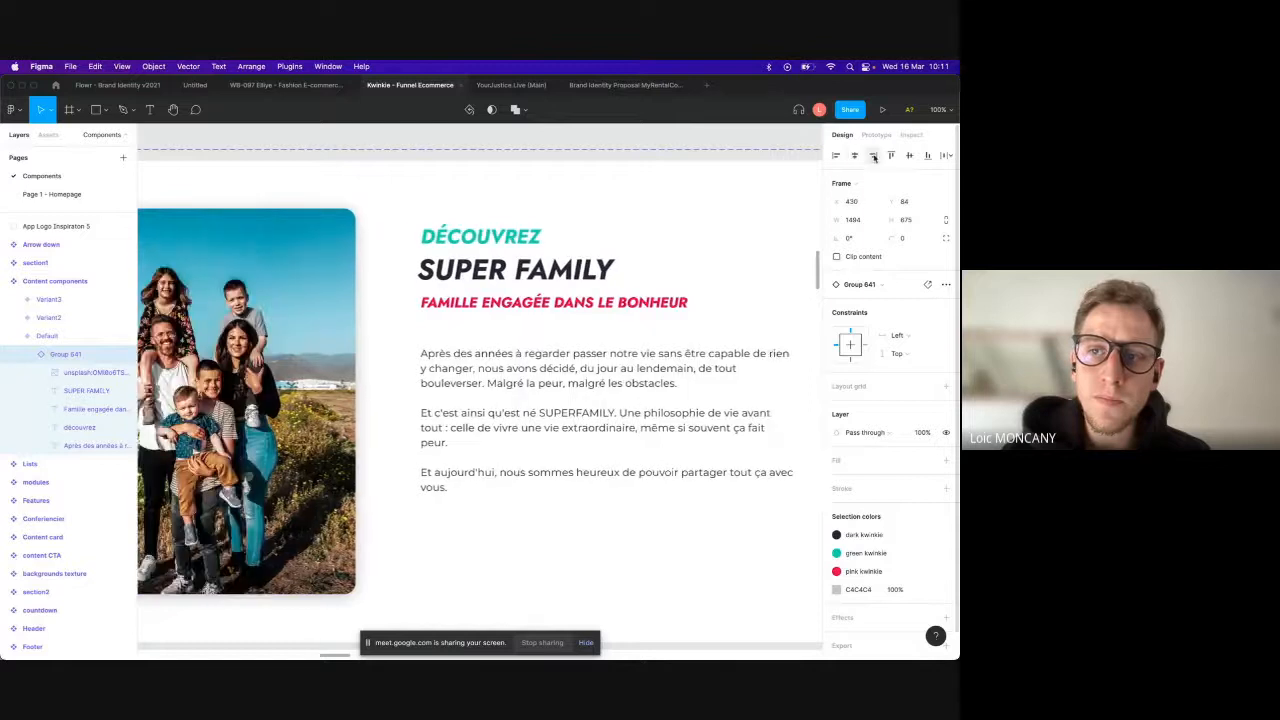
{"action": "scroll", "coordinate": [754, 241], "scroll_direction": "down", "scroll_amount": 3}
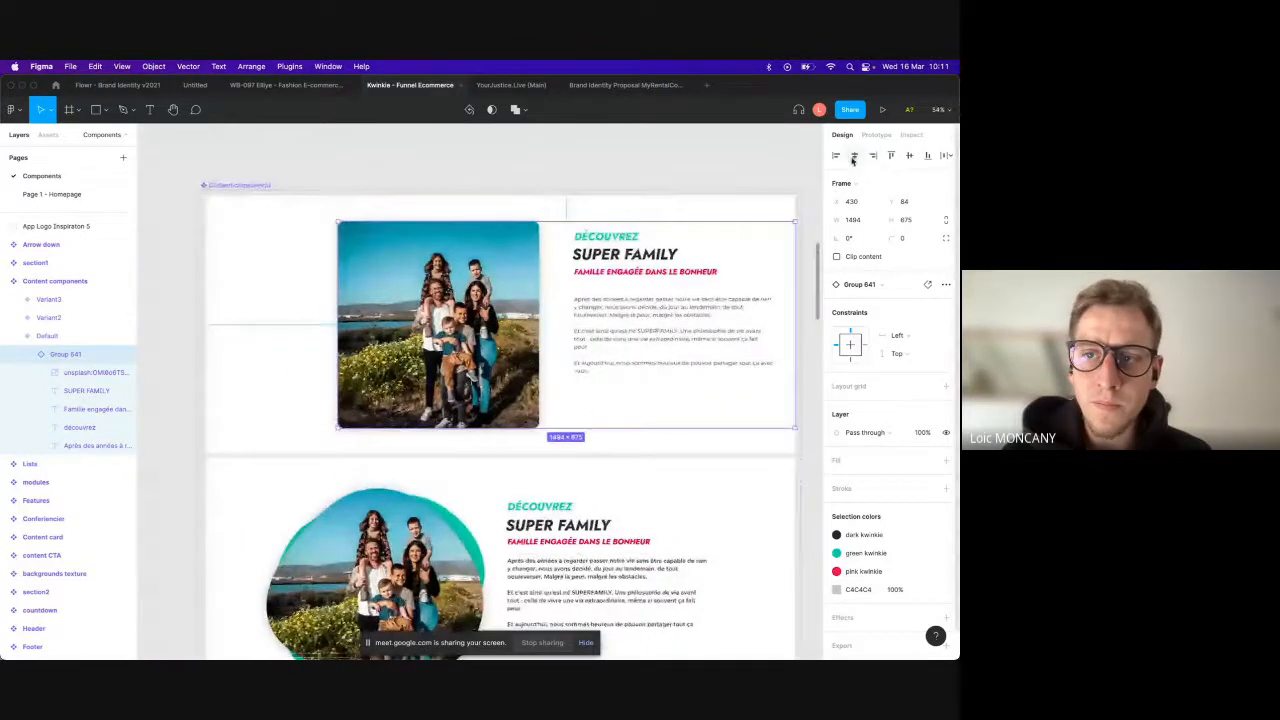
{"action": "left_click", "coordinate": [854, 156]}
Step: Try distributing Group 641 by vertical spacing and by horizontal spacing
{"action": "left_click", "coordinate": [945, 155]}
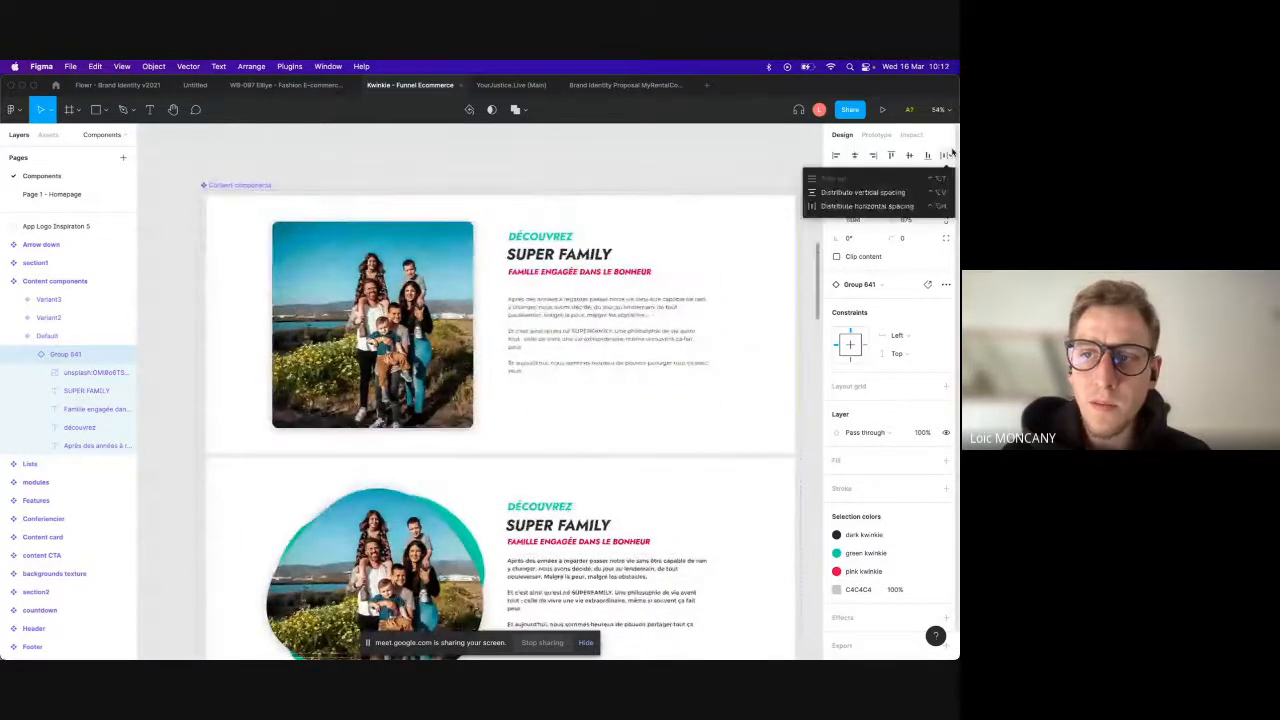
{"action": "left_click", "coordinate": [921, 192]}
{"action": "left_click", "coordinate": [952, 155]}
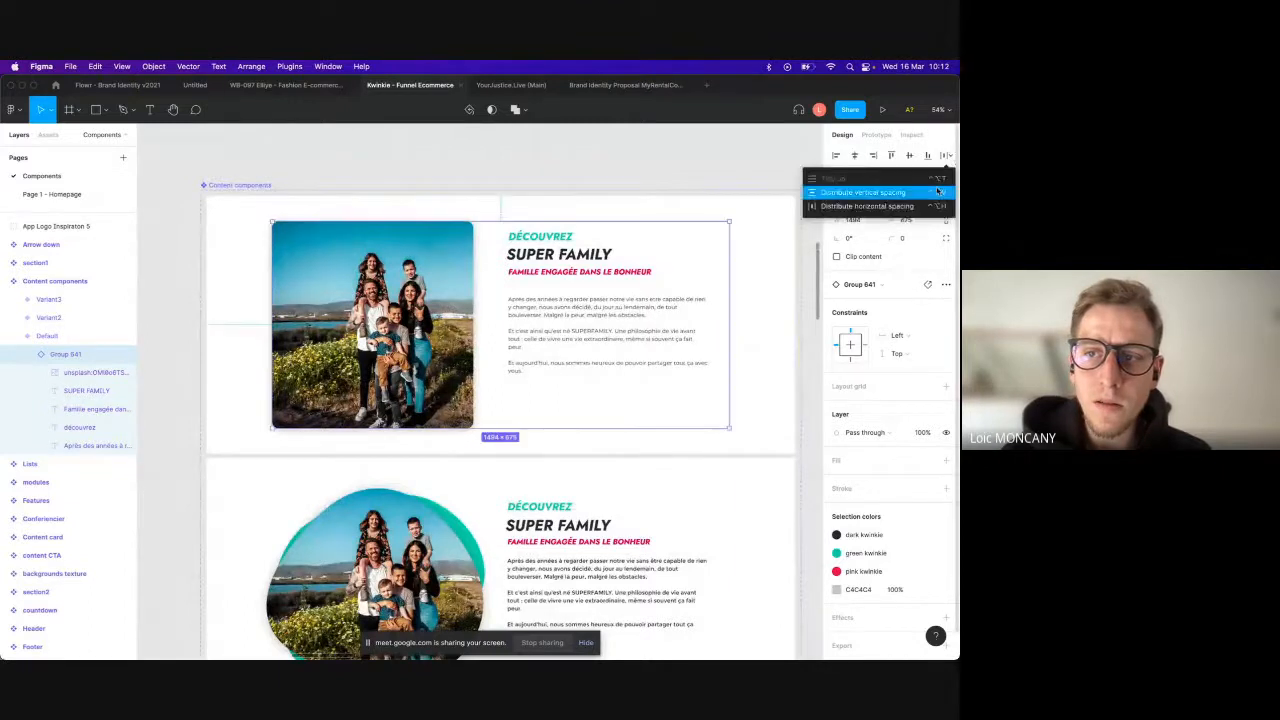
{"action": "left_click", "coordinate": [900, 206]}
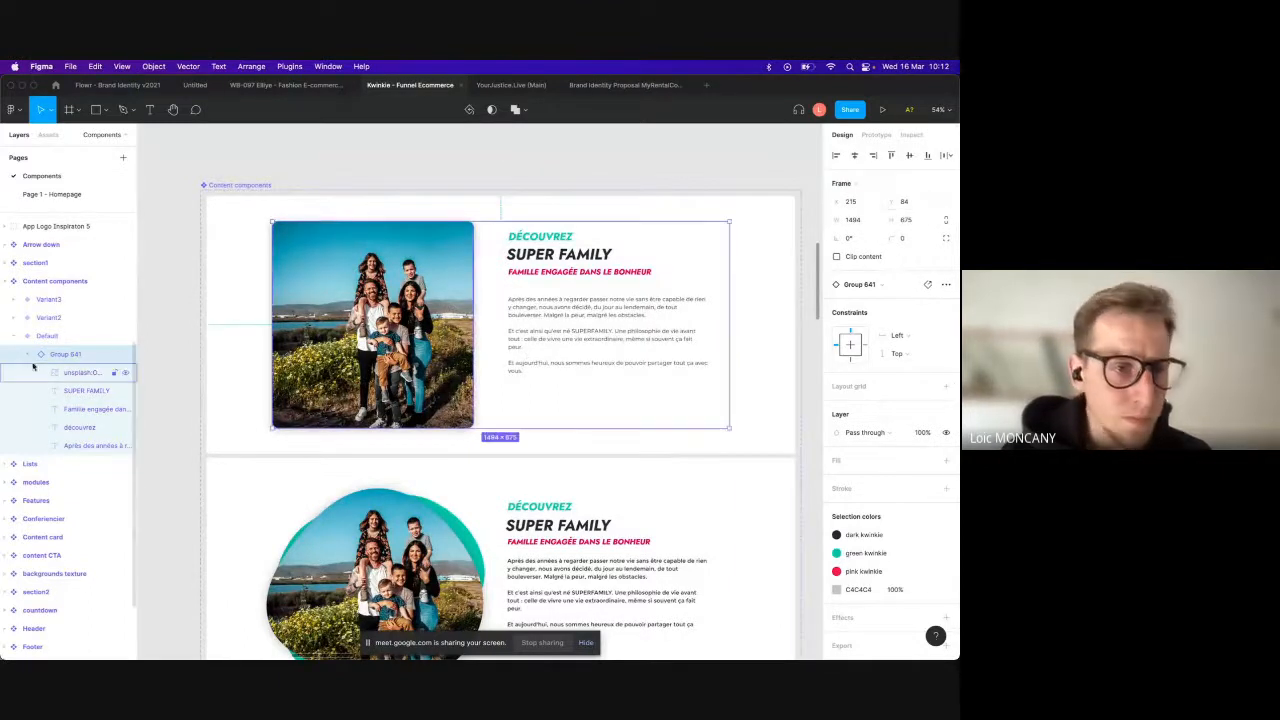
Step: Copy the four text layers inside Group 641 and hide the originals
{"action": "left_click", "coordinate": [81, 404]}
{"action": "left_click", "coordinate": [83, 390]}
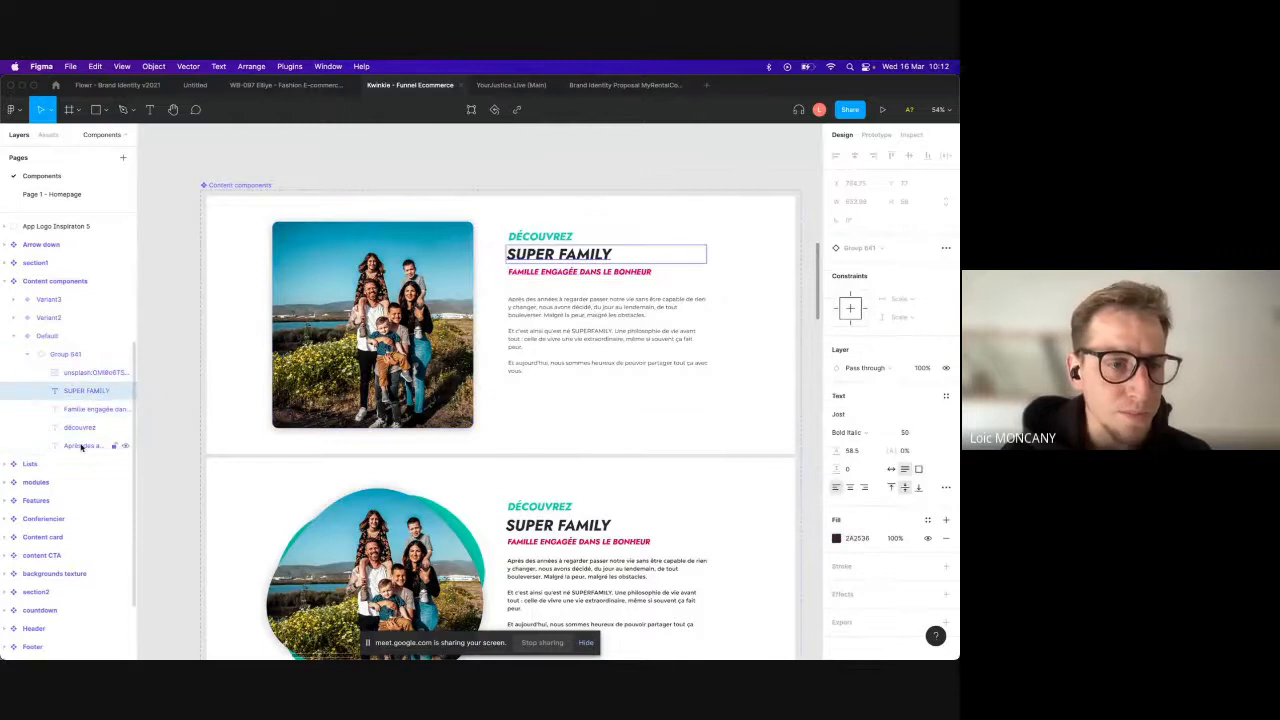
{"action": "left_click", "coordinate": [82, 444], "text": "shift"}
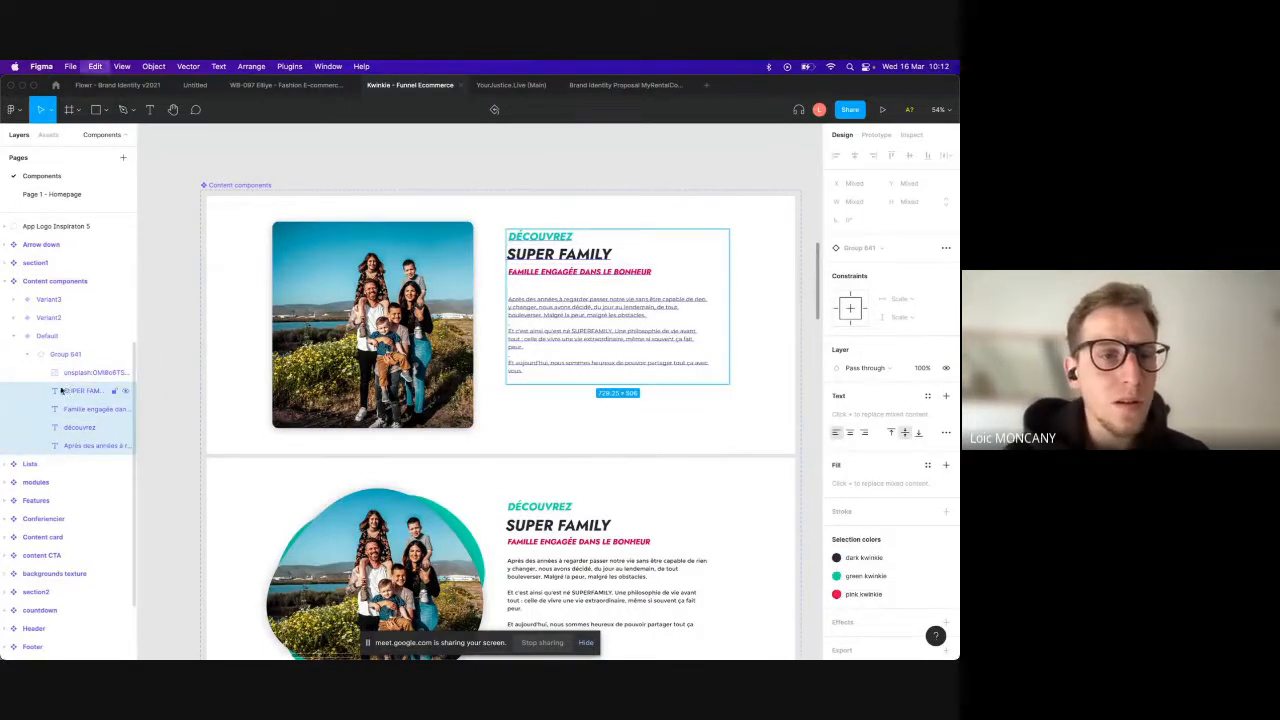
{"action": "key", "text": "super+shift+h"}
Step: Paste the copied texts directly into the Default variant and position them beside the family photo
{"action": "left_click", "coordinate": [63, 335]}
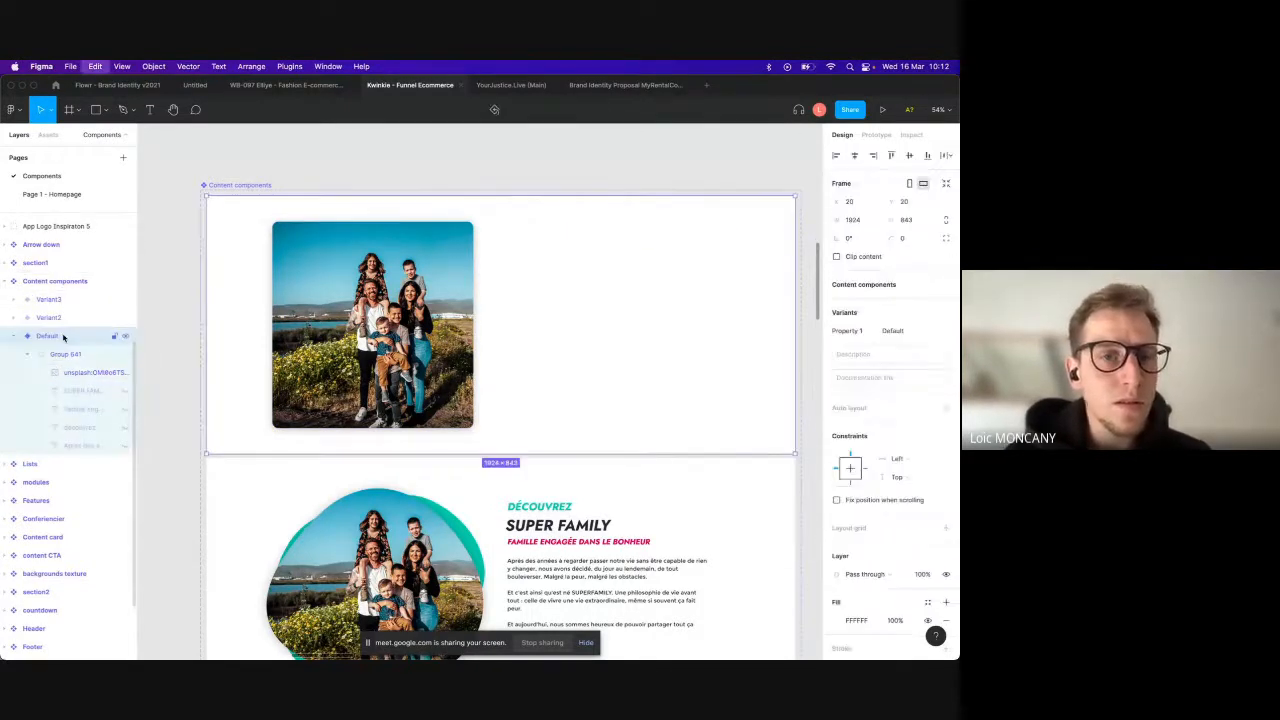
{"action": "key", "text": "super+v"}
{"action": "left_click_drag", "start_coordinate": [568, 307], "coordinate": [627, 347]}
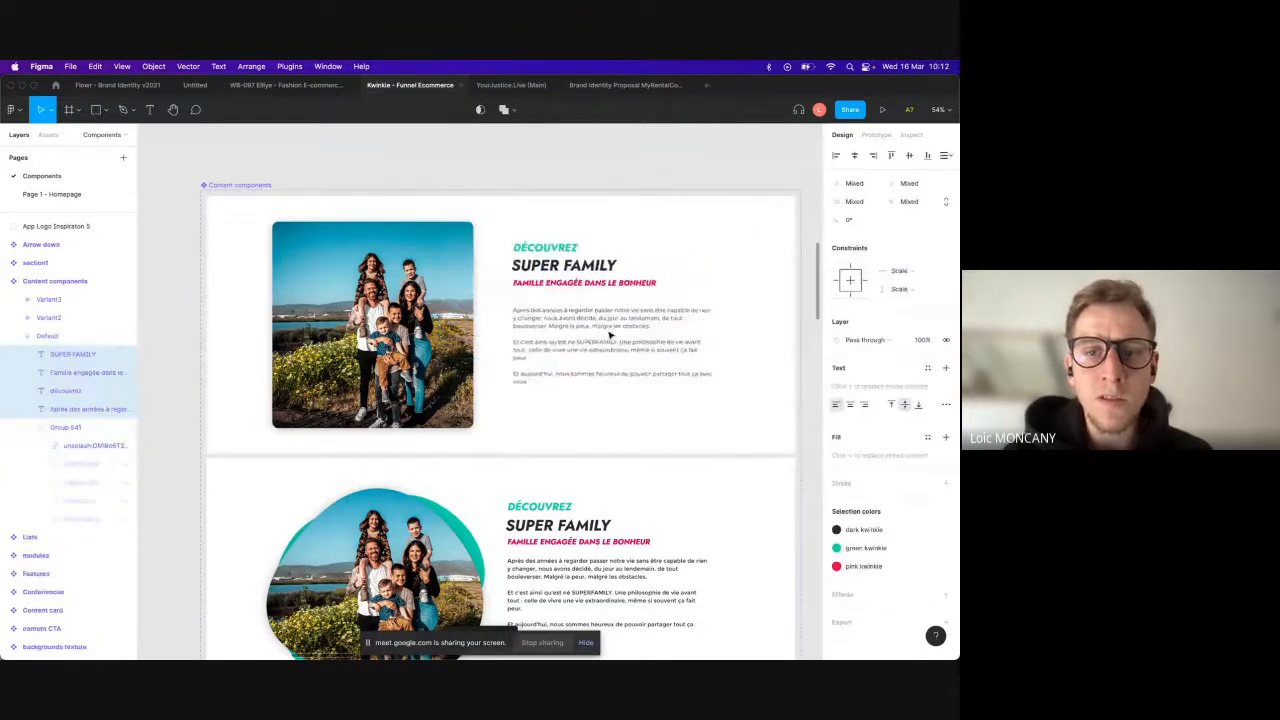
Step: Tidy up the four pasted texts and distribute them by vertical spacing
{"action": "left_click", "coordinate": [950, 157]}
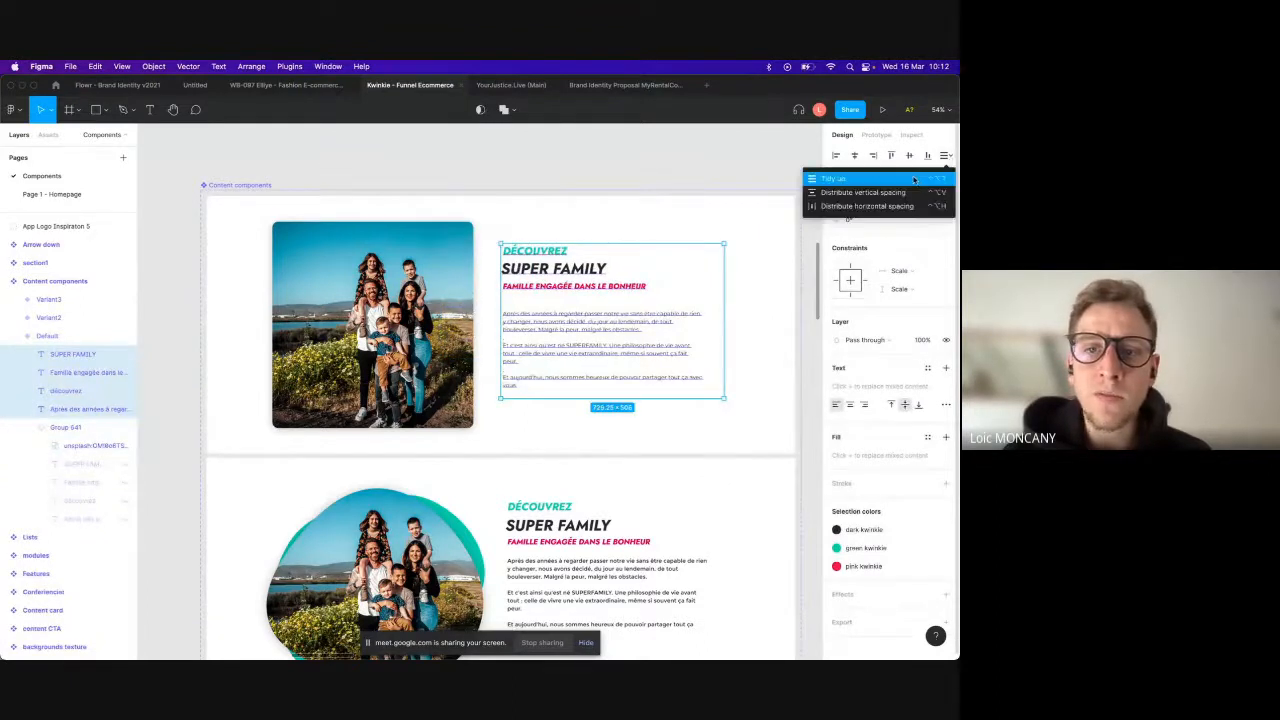
{"action": "left_click", "coordinate": [913, 179]}
{"action": "left_click", "coordinate": [950, 158]}
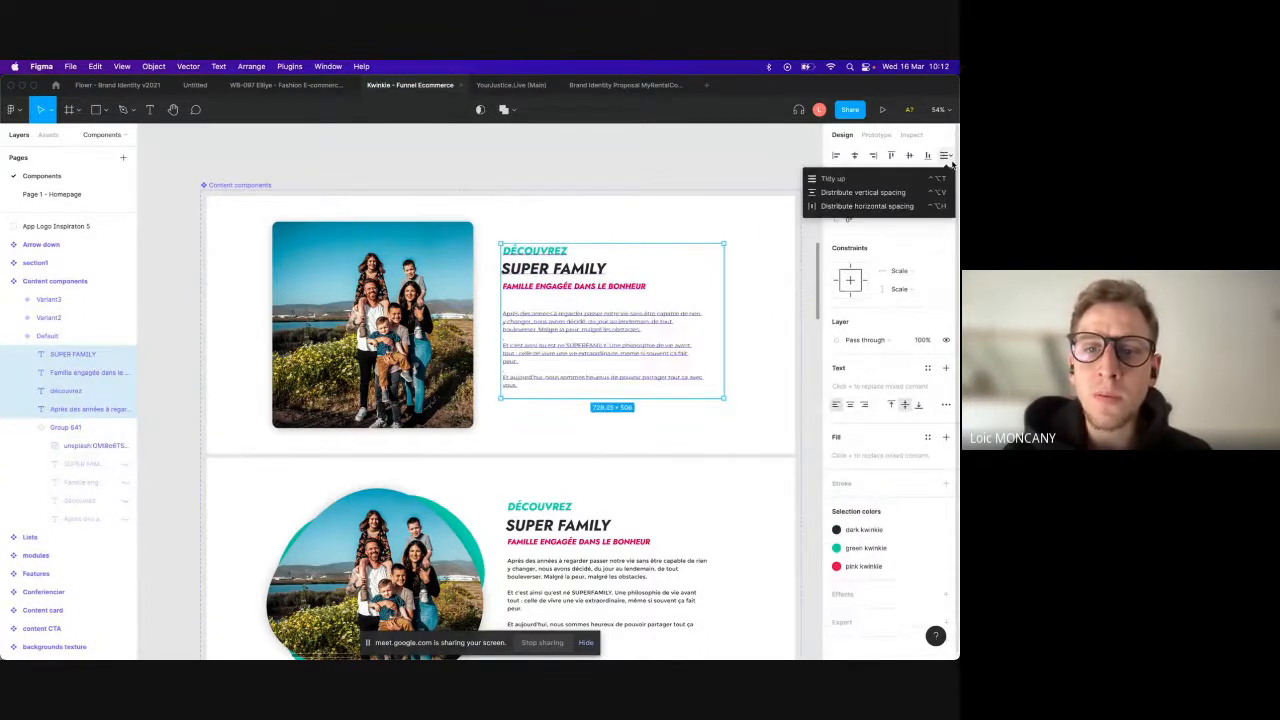
{"action": "left_click", "coordinate": [924, 191]}
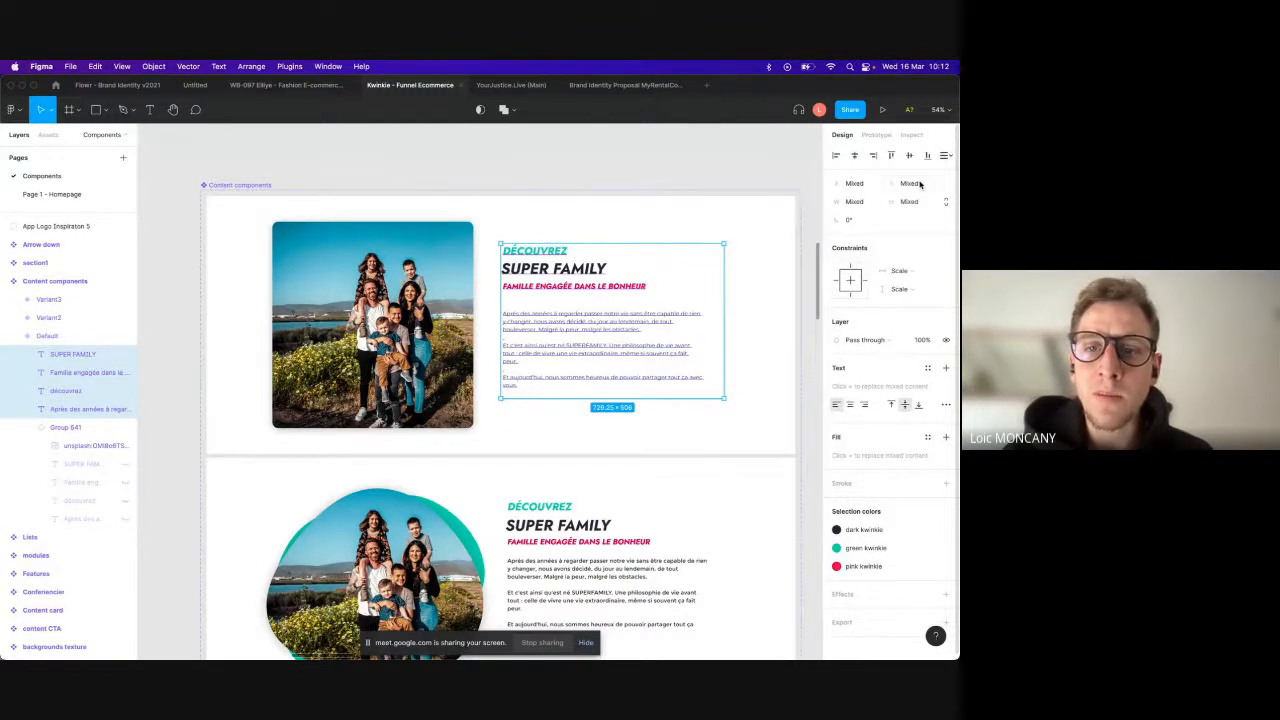
{"action": "left_click", "coordinate": [943, 155]}
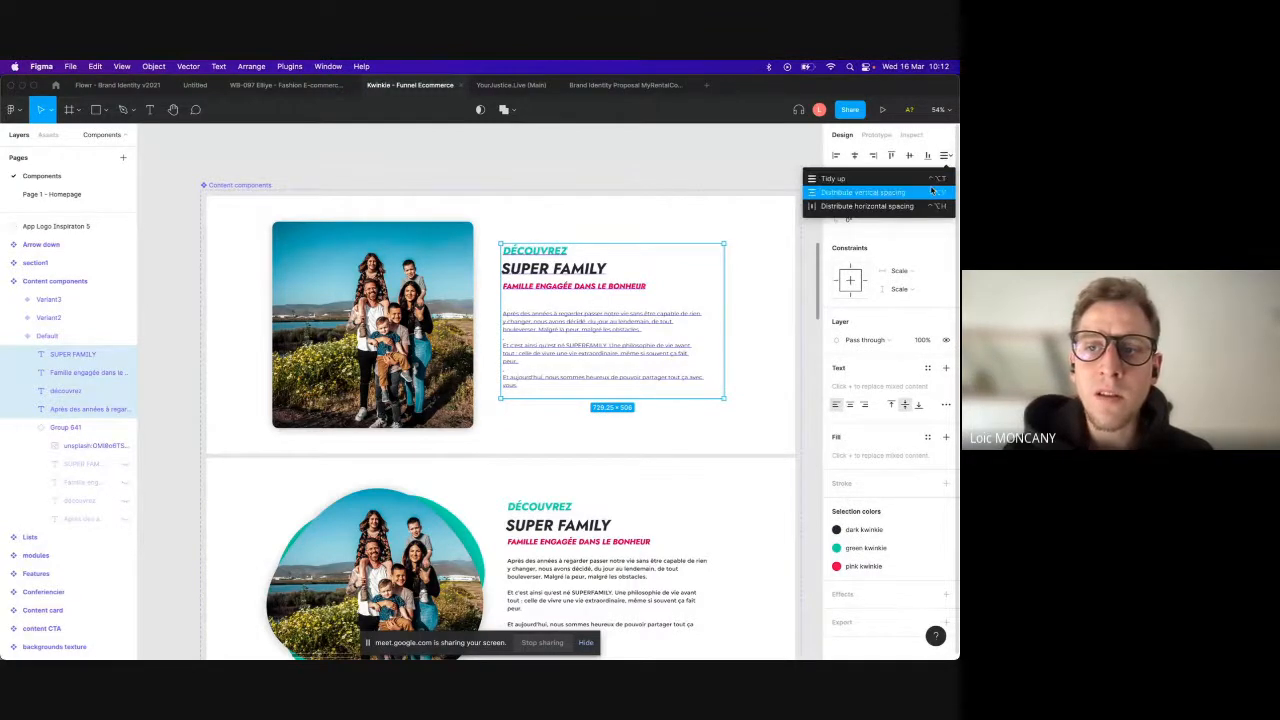
{"action": "left_click", "coordinate": [931, 190]}
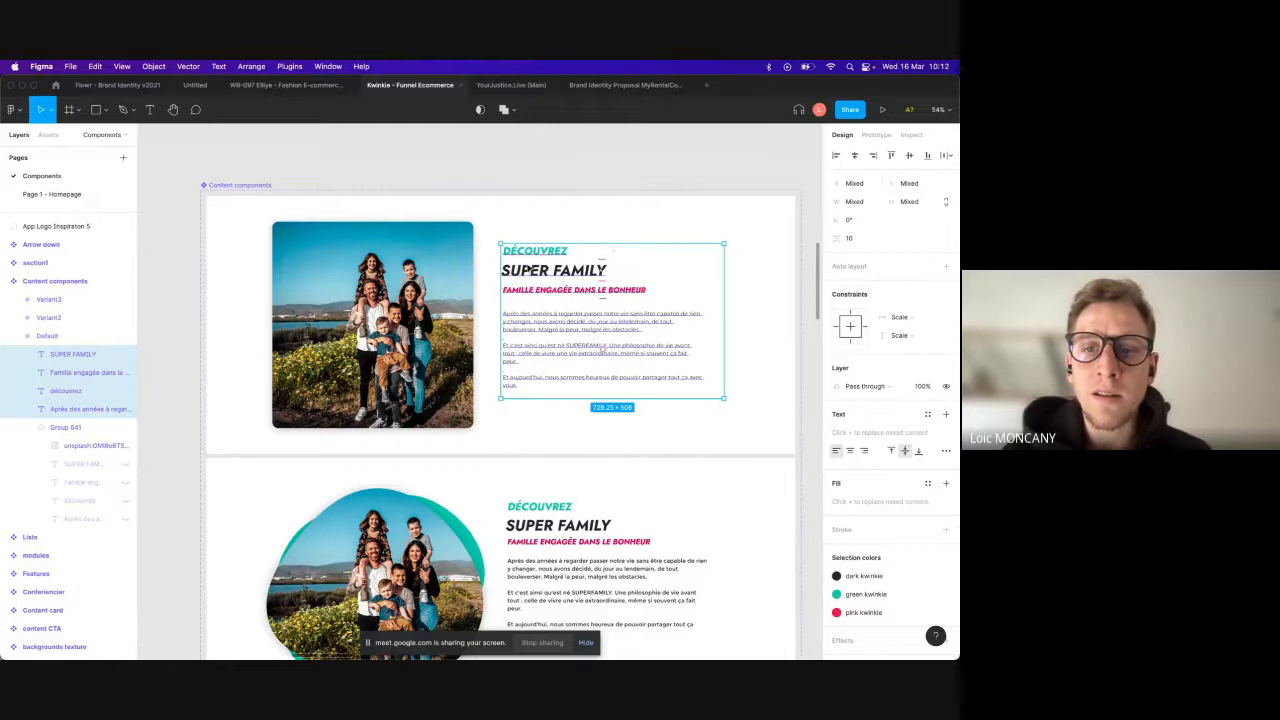
{"action": "mouse_move", "coordinate": [602, 261]}
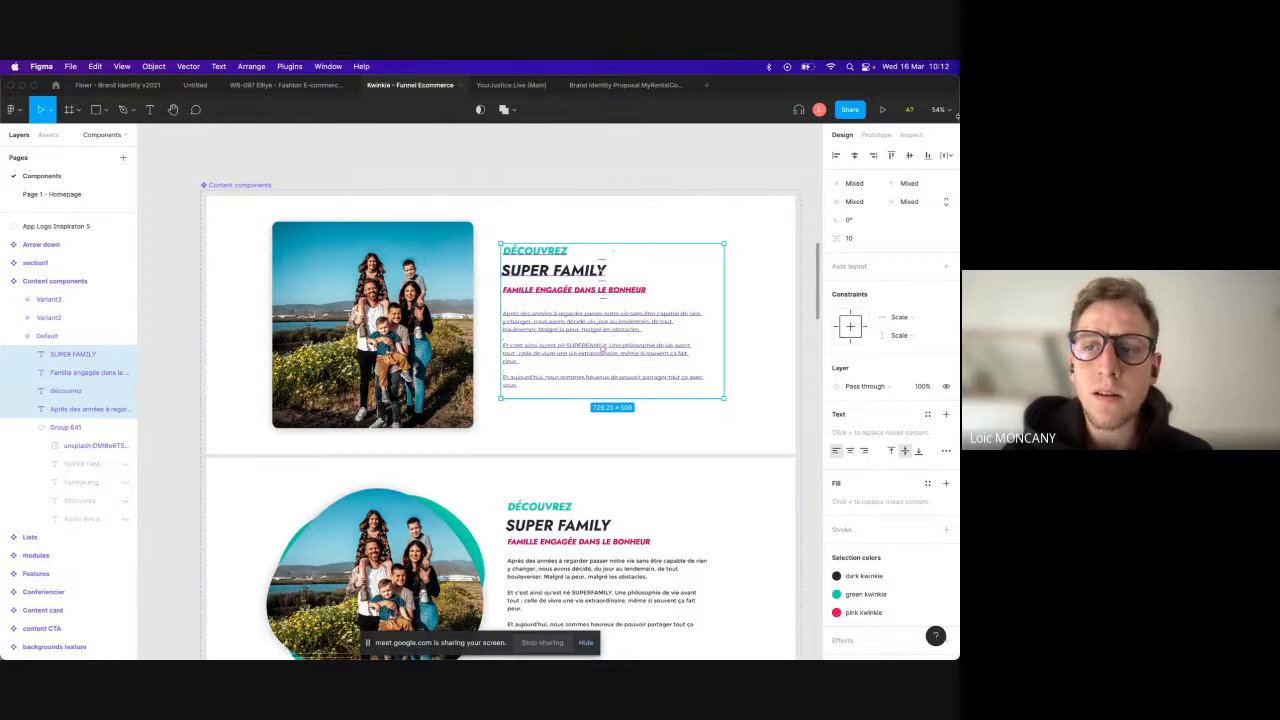
Step: Try distributing the four pasted texts by horizontal spacing, undo it, and deselect everything
{"action": "left_click", "coordinate": [945, 155]}
{"action": "left_click", "coordinate": [926, 204]}
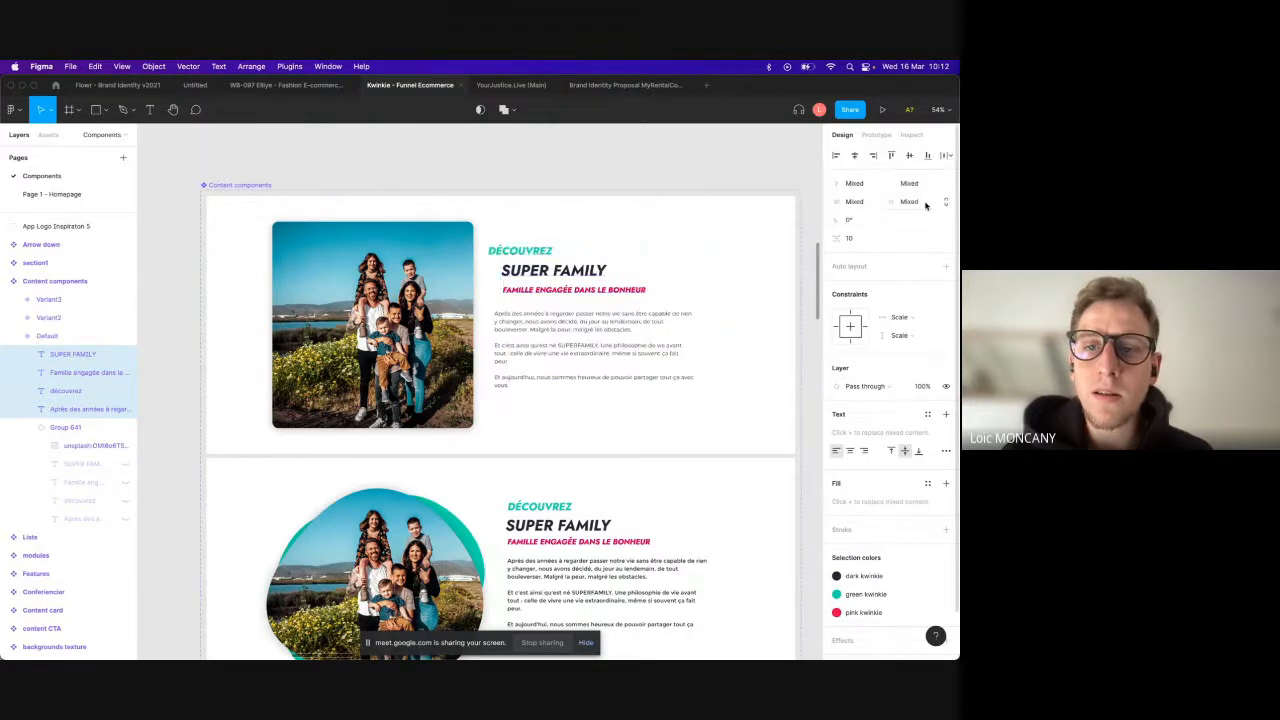
{"action": "left_click", "coordinate": [612, 292]}
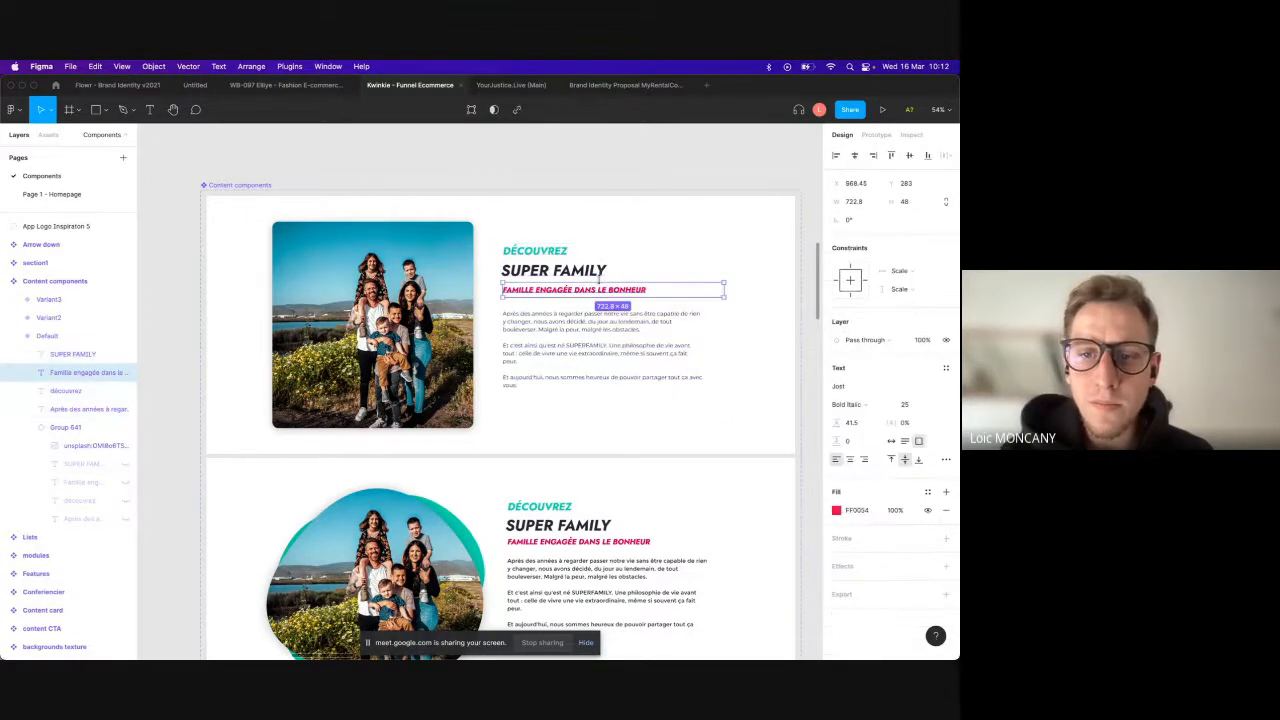
{"action": "left_click", "coordinate": [601, 274]}
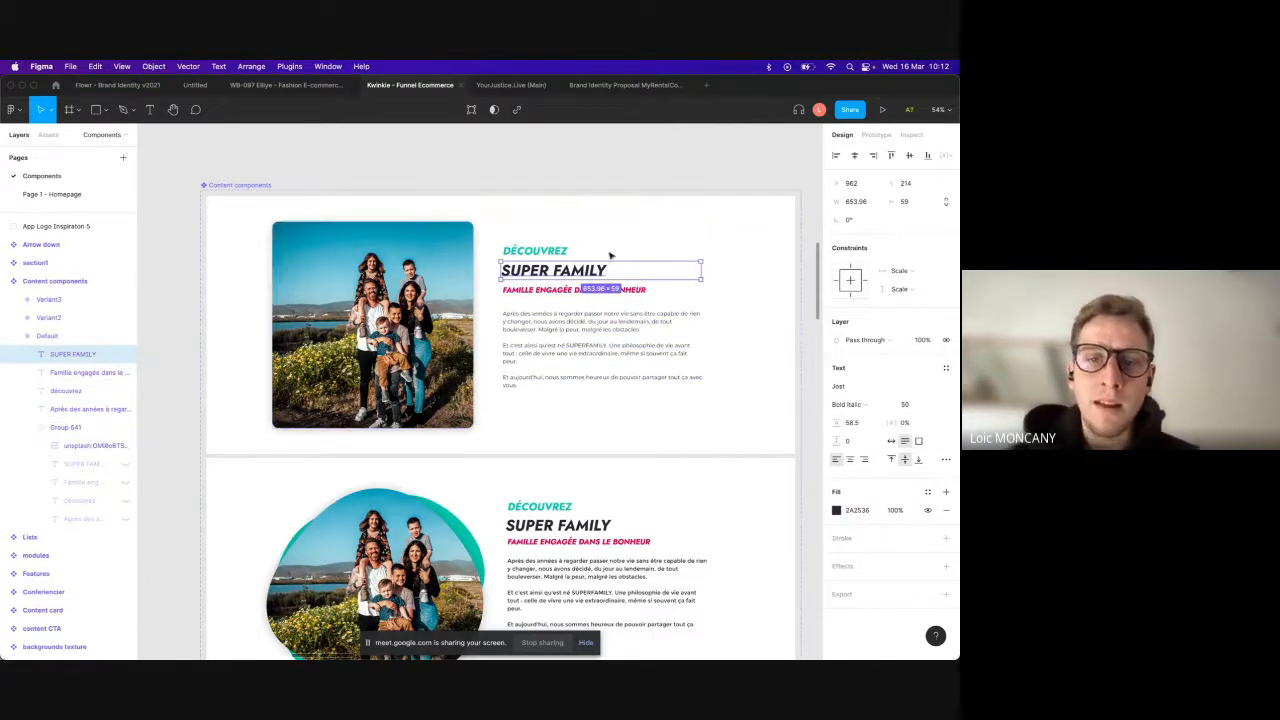
{"action": "left_click", "coordinate": [601, 213]}
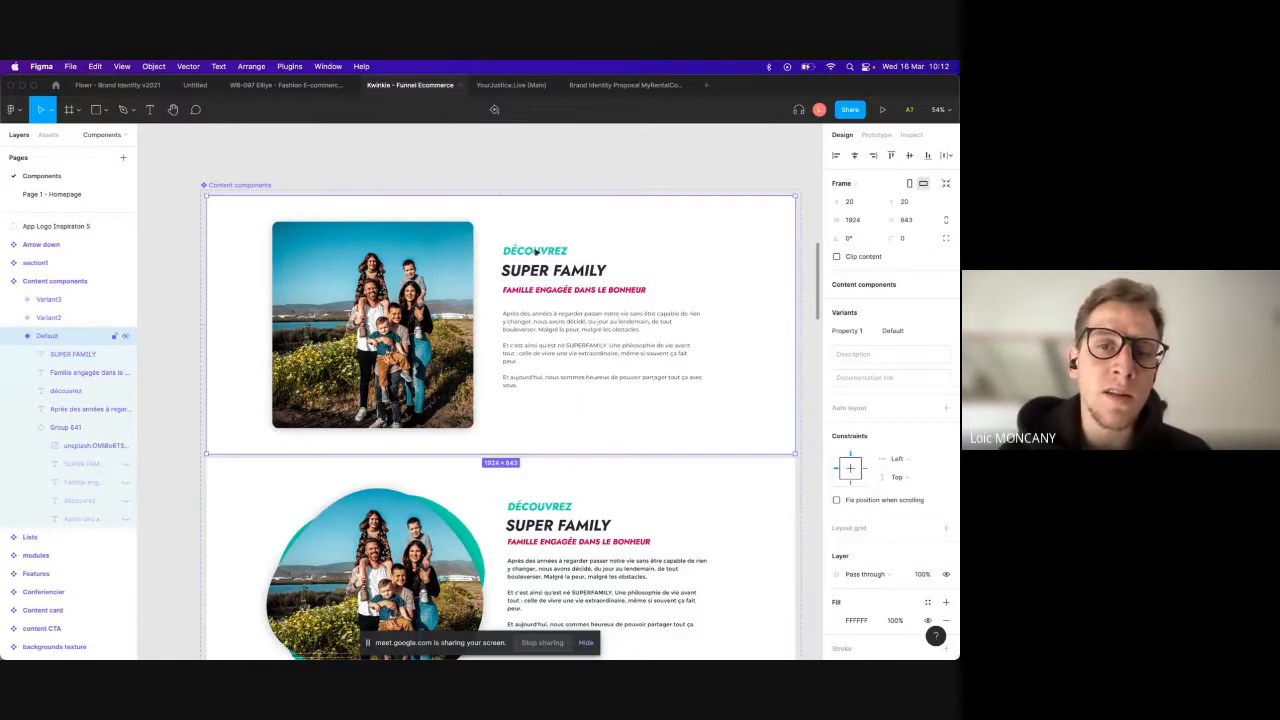
{"action": "left_click", "coordinate": [949, 159]}
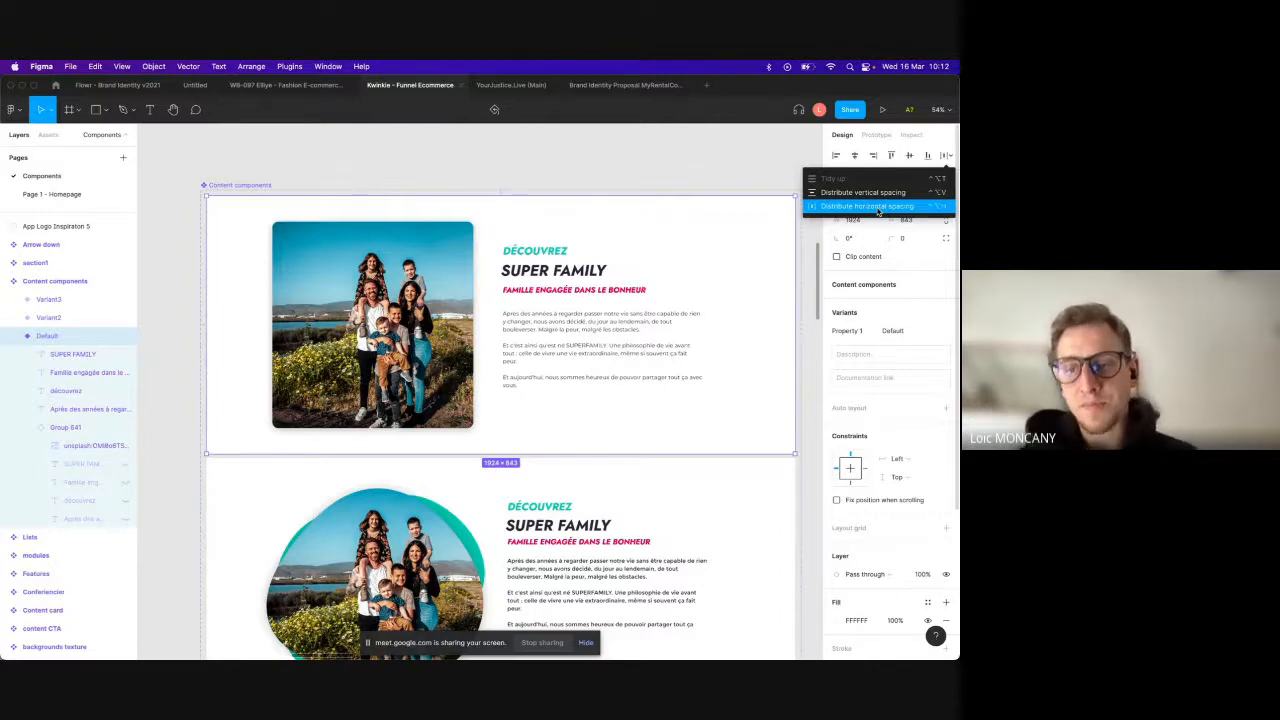
{"action": "left_click", "coordinate": [654, 160]}
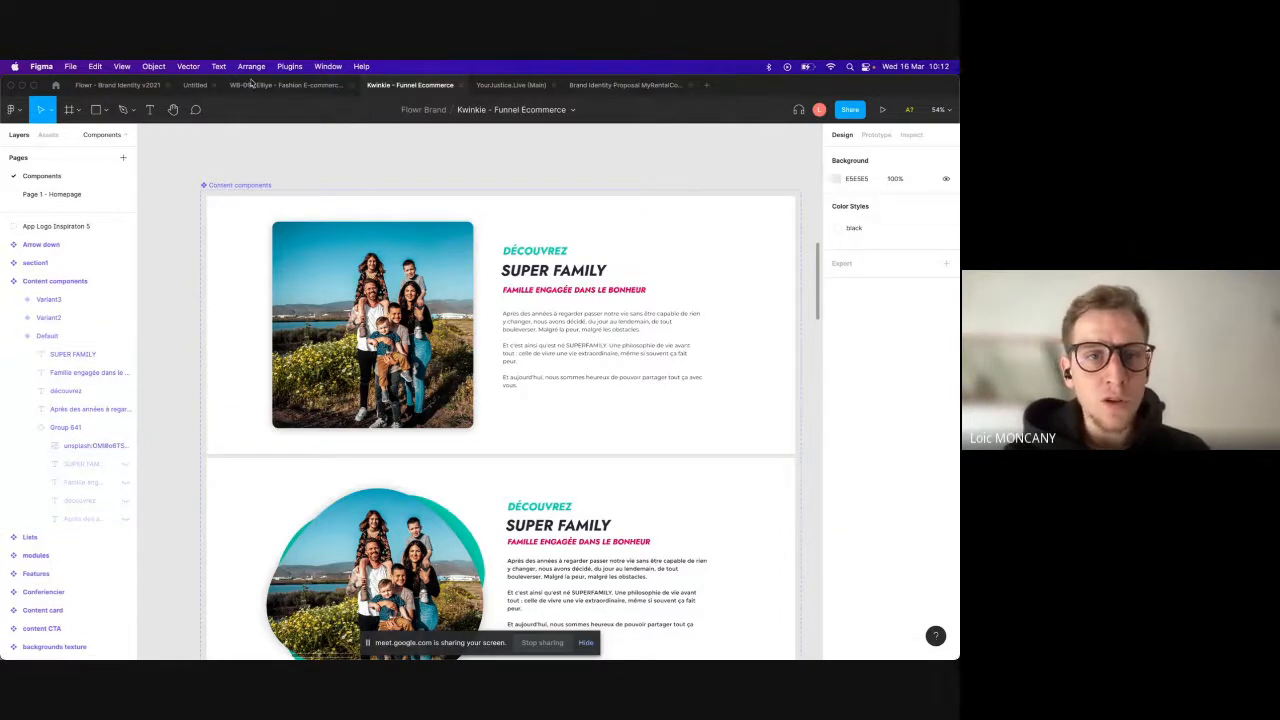
Step: Return to the Flowr - Brand Identity v2021 file and move the three-line heading above the existing section heading, right edges aligned
{"action": "left_click", "coordinate": [138, 86]}
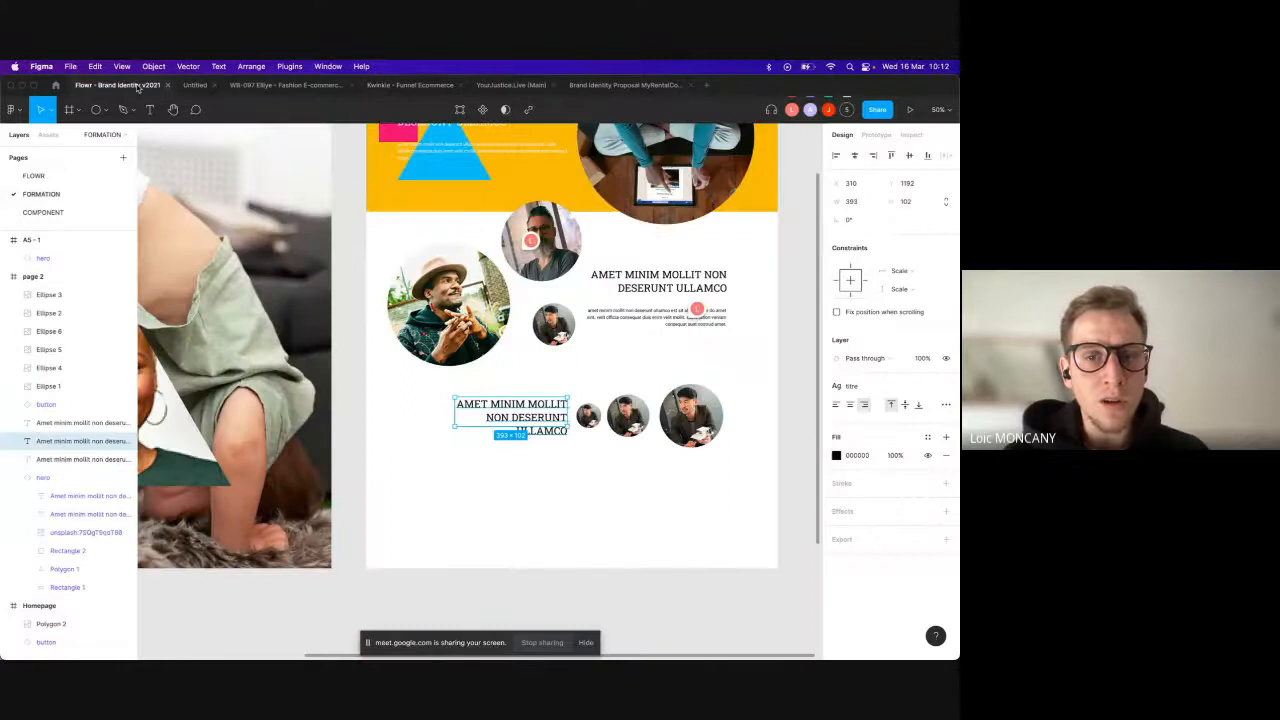
{"action": "scroll", "coordinate": [613, 453], "scroll_direction": "up", "scroll_amount": 2}
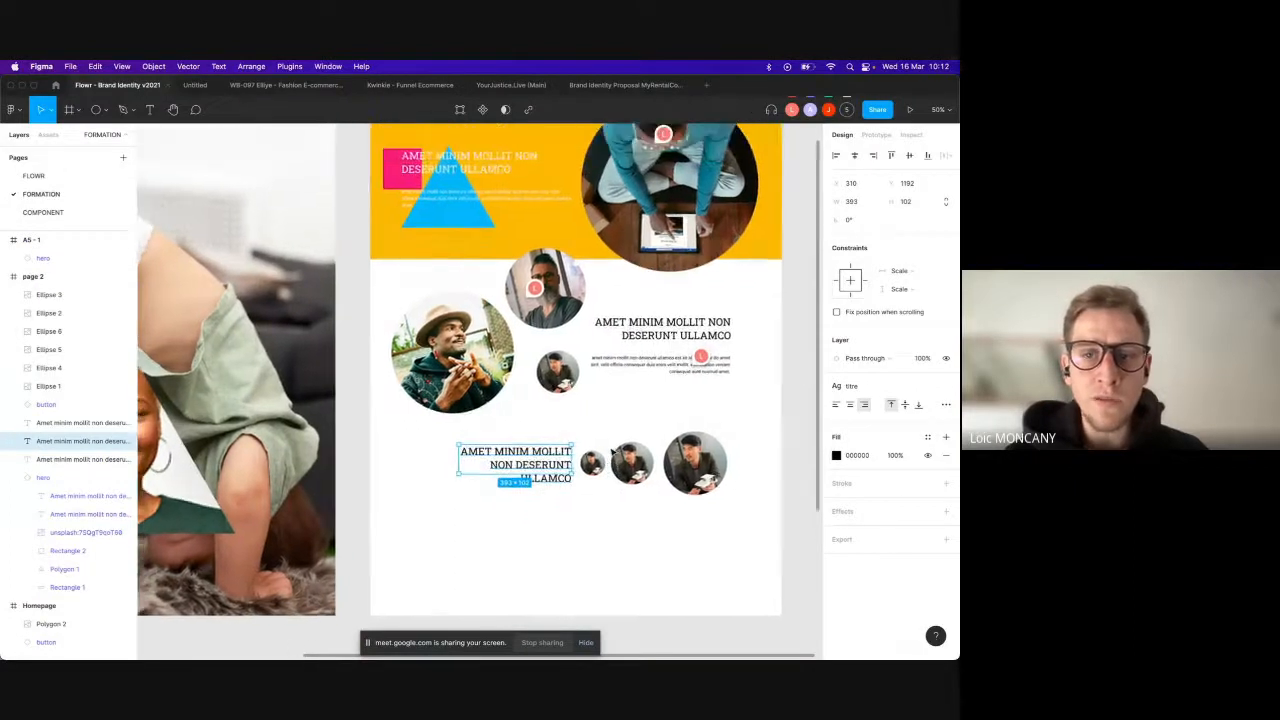
{"action": "left_click_drag", "start_coordinate": [543, 456], "coordinate": [703, 277]}
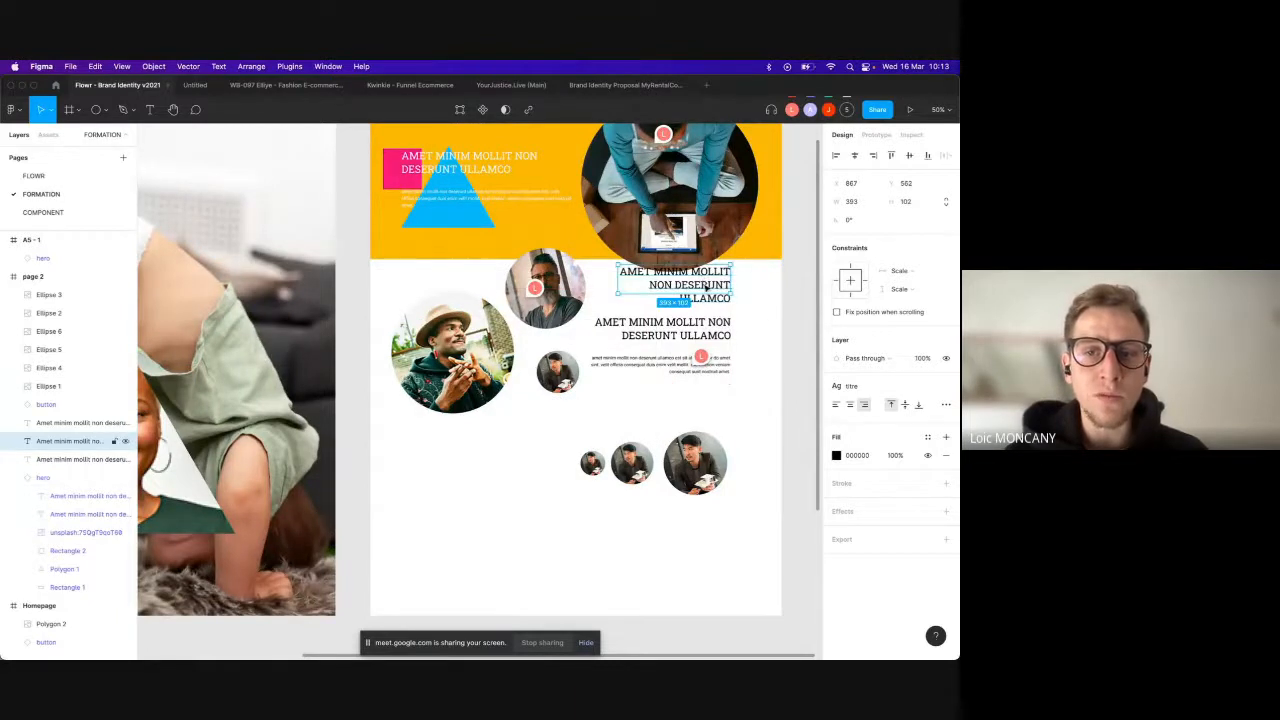
Step: Shrink the triangular portrait on the Homepage frame, move it to the photo's lower part beside the child's face, and deselect it
{"action": "scroll", "coordinate": [706, 288], "scroll_direction": "down", "scroll_amount": 2}
{"action": "left_click", "coordinate": [658, 375]}
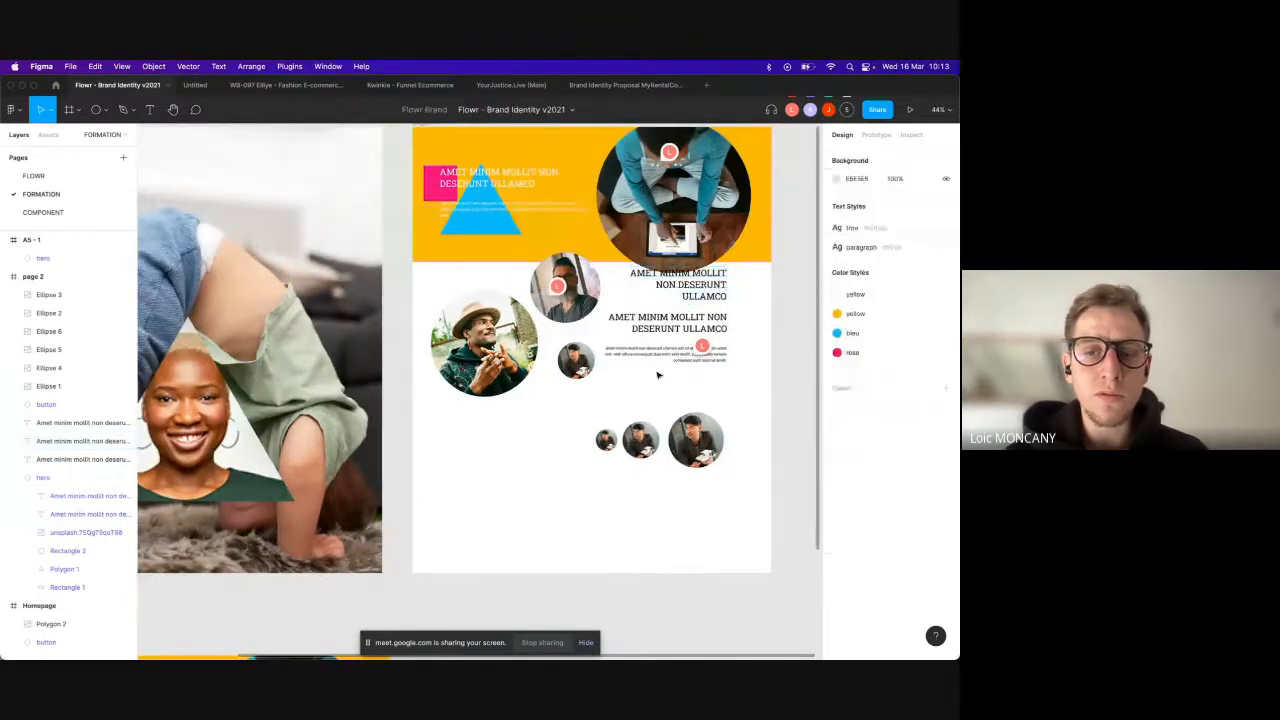
{"action": "scroll", "coordinate": [658, 375], "scroll_direction": "right", "scroll_amount": 5}
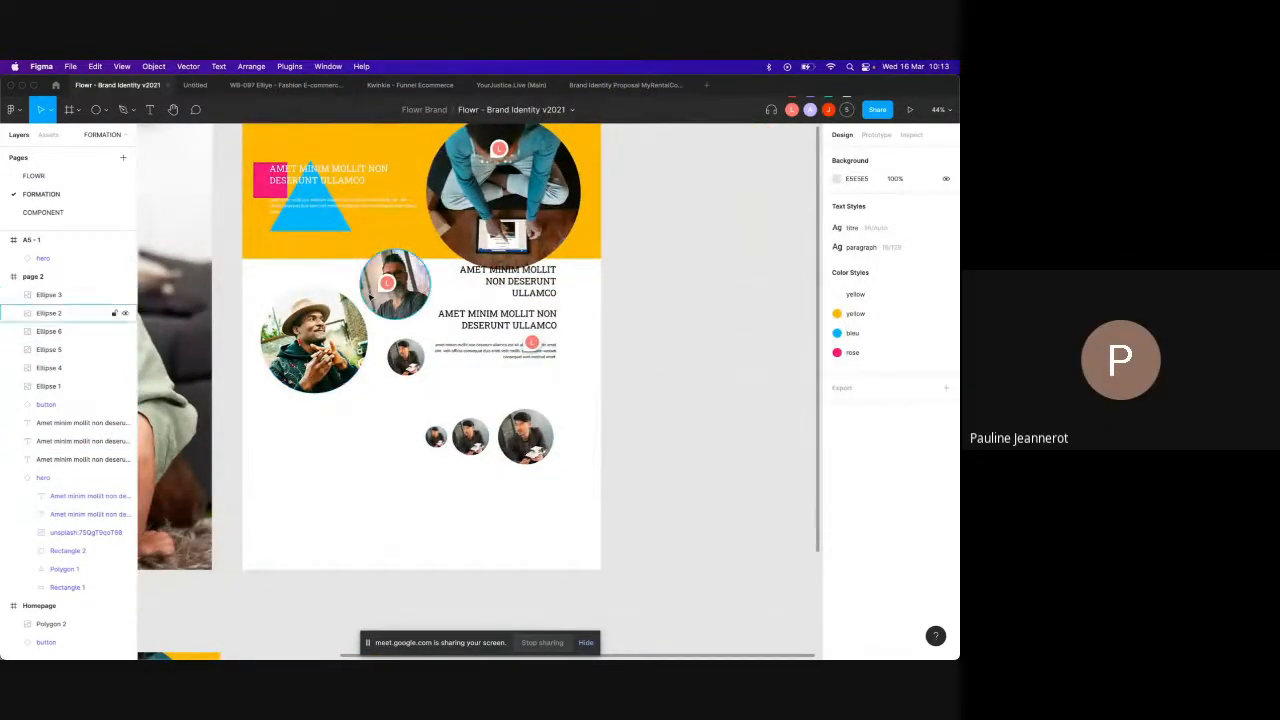
{"action": "scroll", "coordinate": [372, 418], "scroll_direction": "left", "scroll_amount": 2}
{"action": "scroll", "coordinate": [372, 418], "scroll_direction": "up", "scroll_amount": 5}
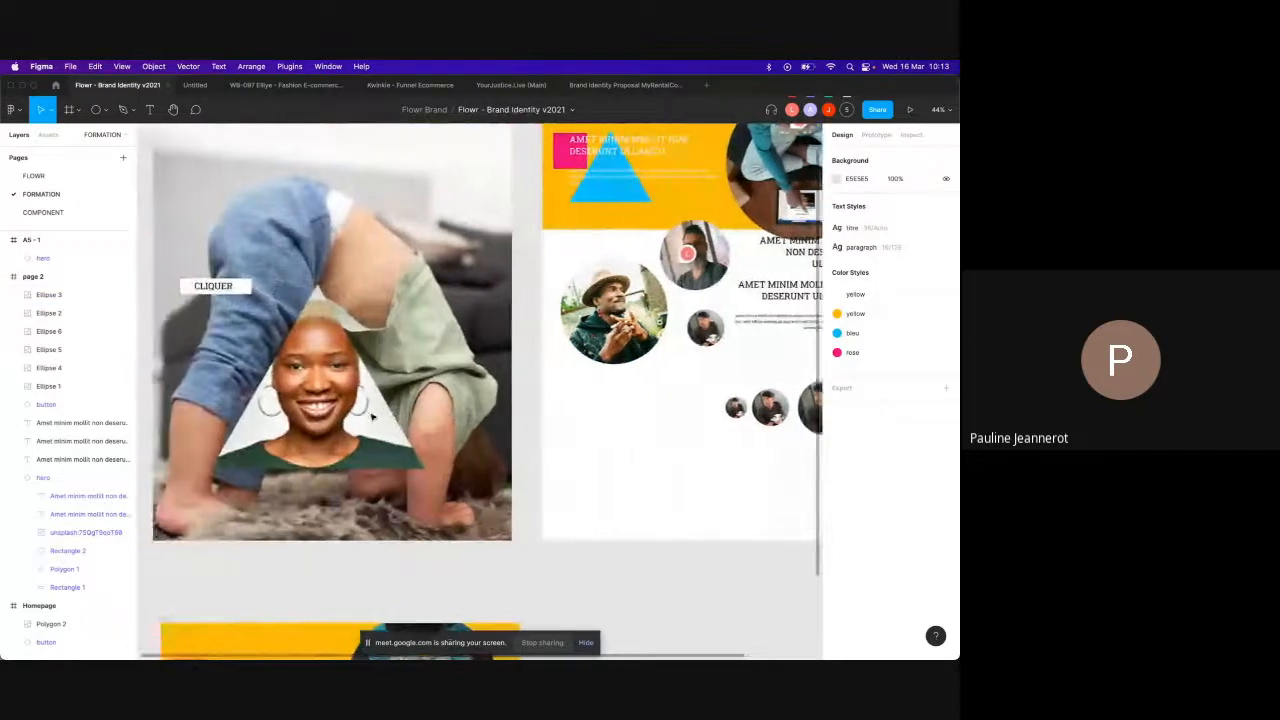
{"action": "left_click", "coordinate": [372, 418]}
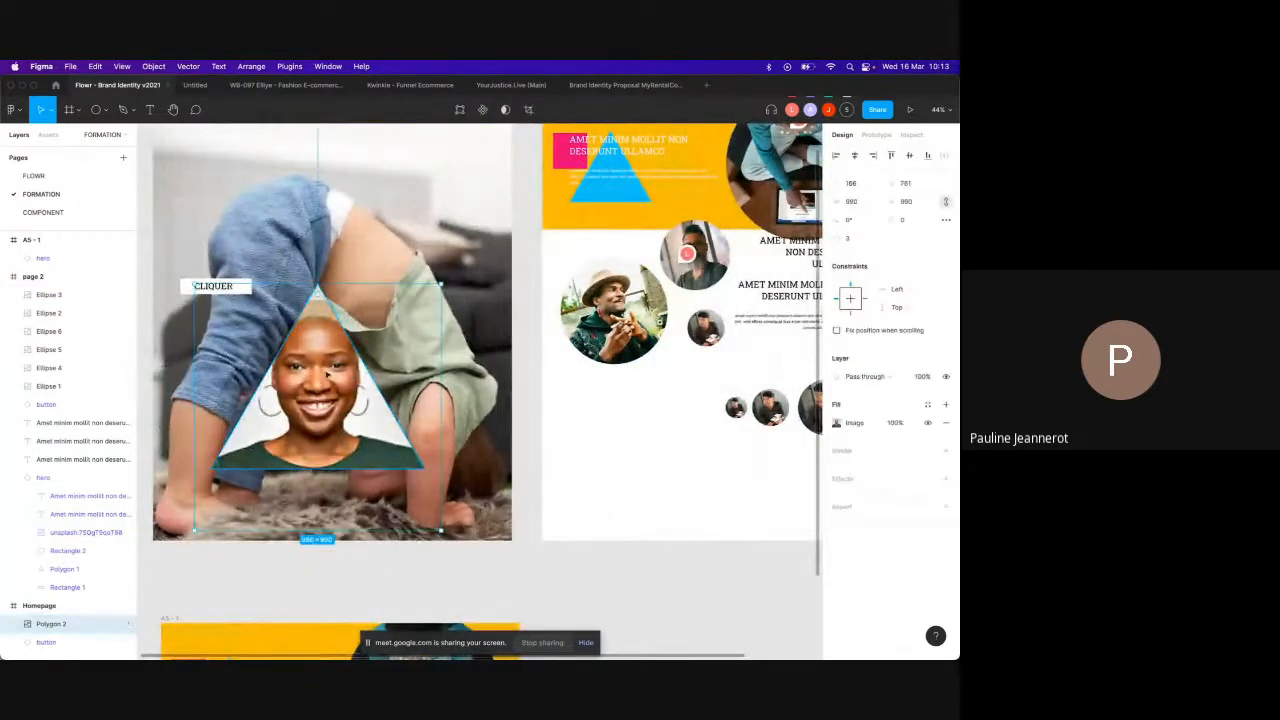
{"action": "left_click_drag", "start_coordinate": [444, 532], "coordinate": [372, 461]}
{"action": "left_click_drag", "start_coordinate": [350, 358], "coordinate": [298, 464]}
{"action": "key", "text": "Escape"}
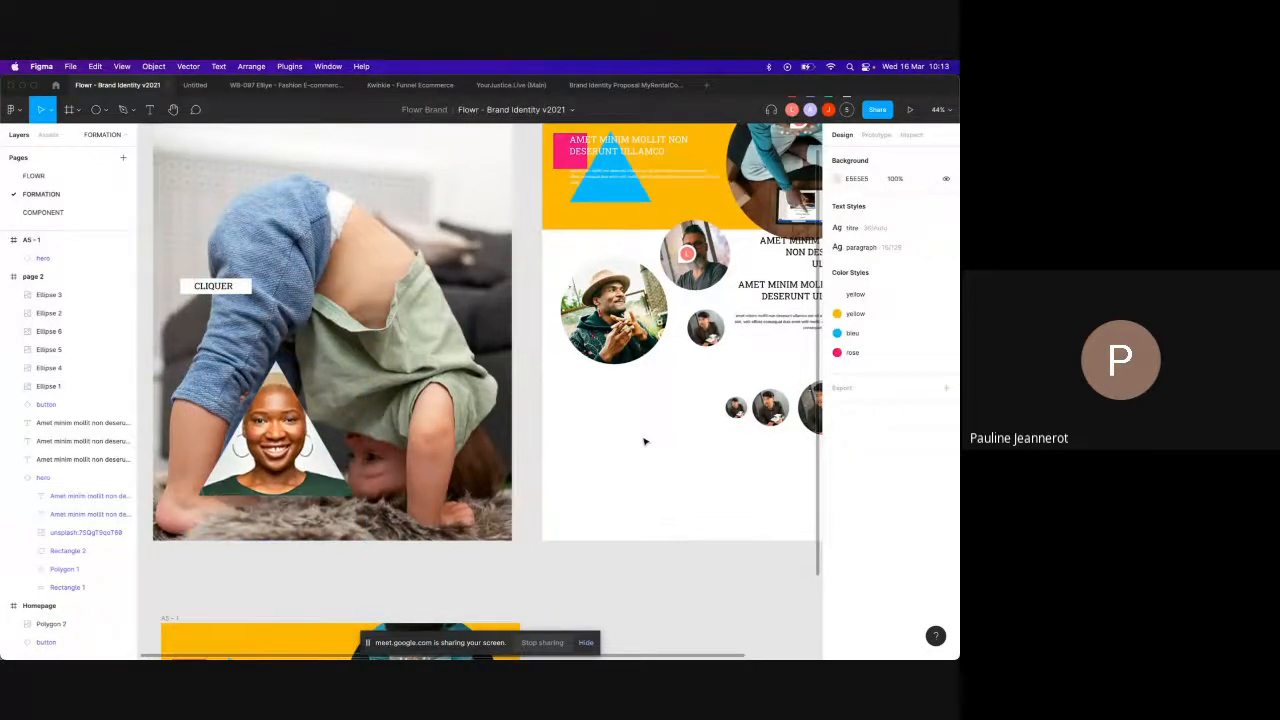
Step: Look over the FORMATION page's frames and browse the designs on the FLOWR page
{"action": "scroll", "coordinate": [644, 441], "scroll_direction": "down", "scroll_amount": 5}
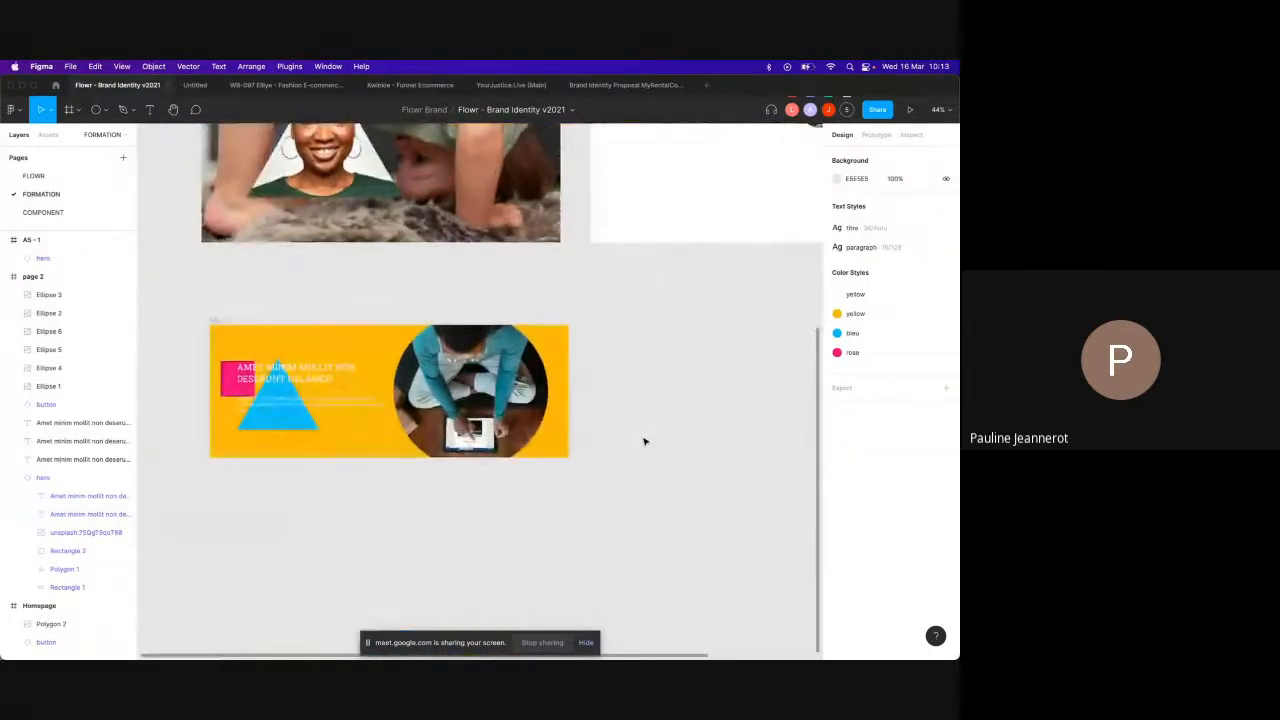
{"action": "scroll", "coordinate": [644, 441], "scroll_direction": "up", "scroll_amount": 5}
{"action": "scroll", "coordinate": [644, 441], "scroll_direction": "right", "scroll_amount": 2}
{"action": "scroll", "coordinate": [645, 441], "scroll_direction": "up", "scroll_amount": 4}
{"action": "scroll", "coordinate": [645, 441], "scroll_direction": "right", "scroll_amount": 2}
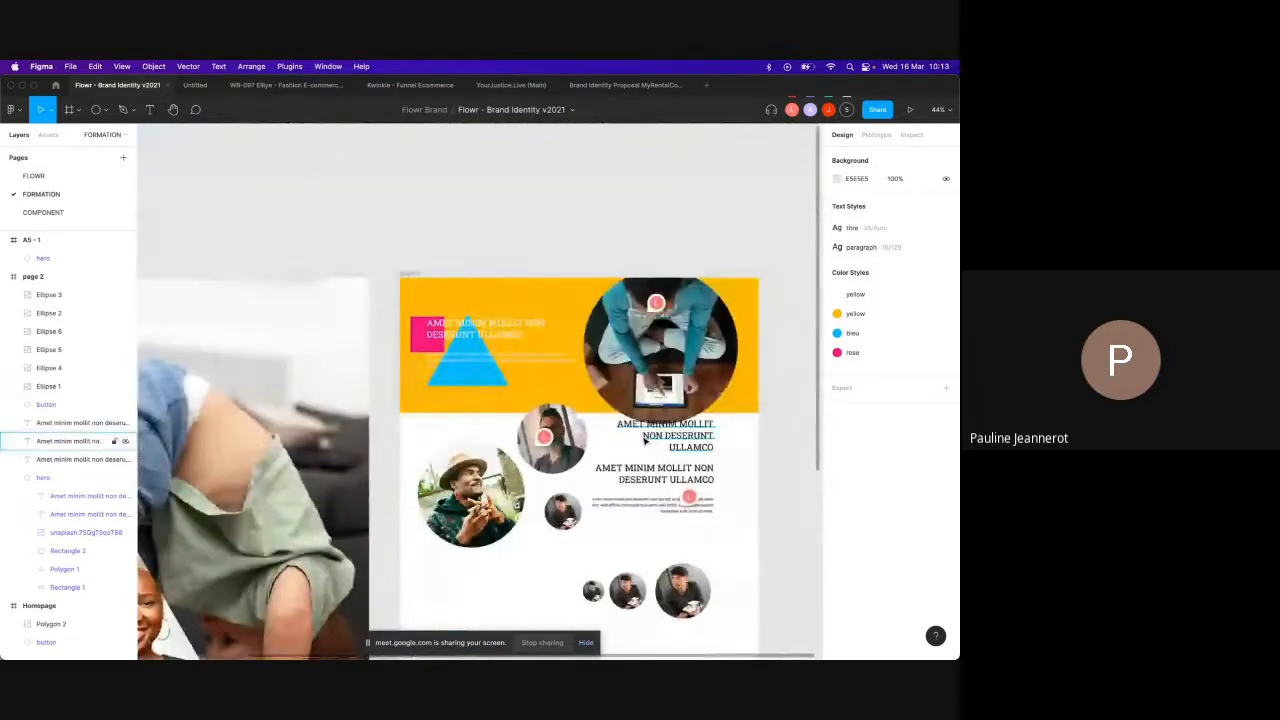
{"action": "scroll", "coordinate": [645, 441], "scroll_direction": "down", "scroll_amount": 2}
{"action": "scroll", "coordinate": [645, 441], "scroll_direction": "right", "scroll_amount": 1}
{"action": "left_click", "coordinate": [40, 176]}
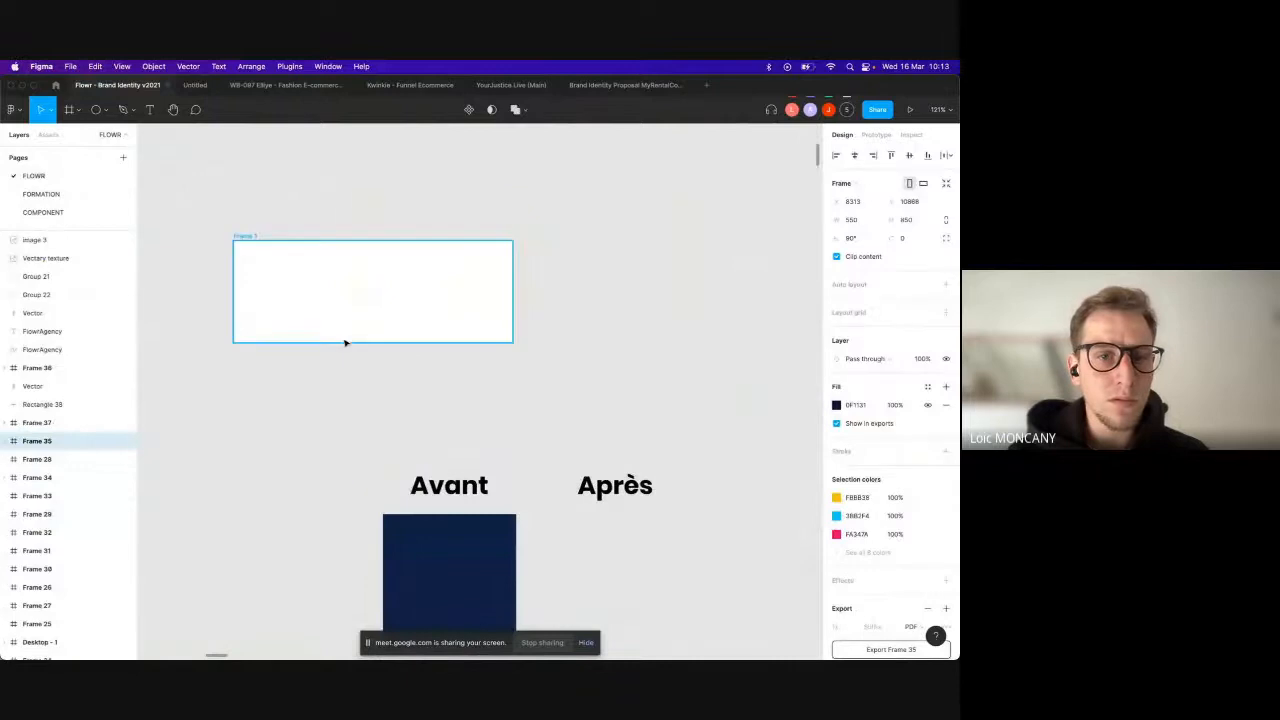
{"action": "scroll", "coordinate": [343, 340], "scroll_direction": "down", "scroll_amount": 5}
{"action": "scroll", "coordinate": [345, 343], "scroll_direction": "down", "scroll_amount": 10}
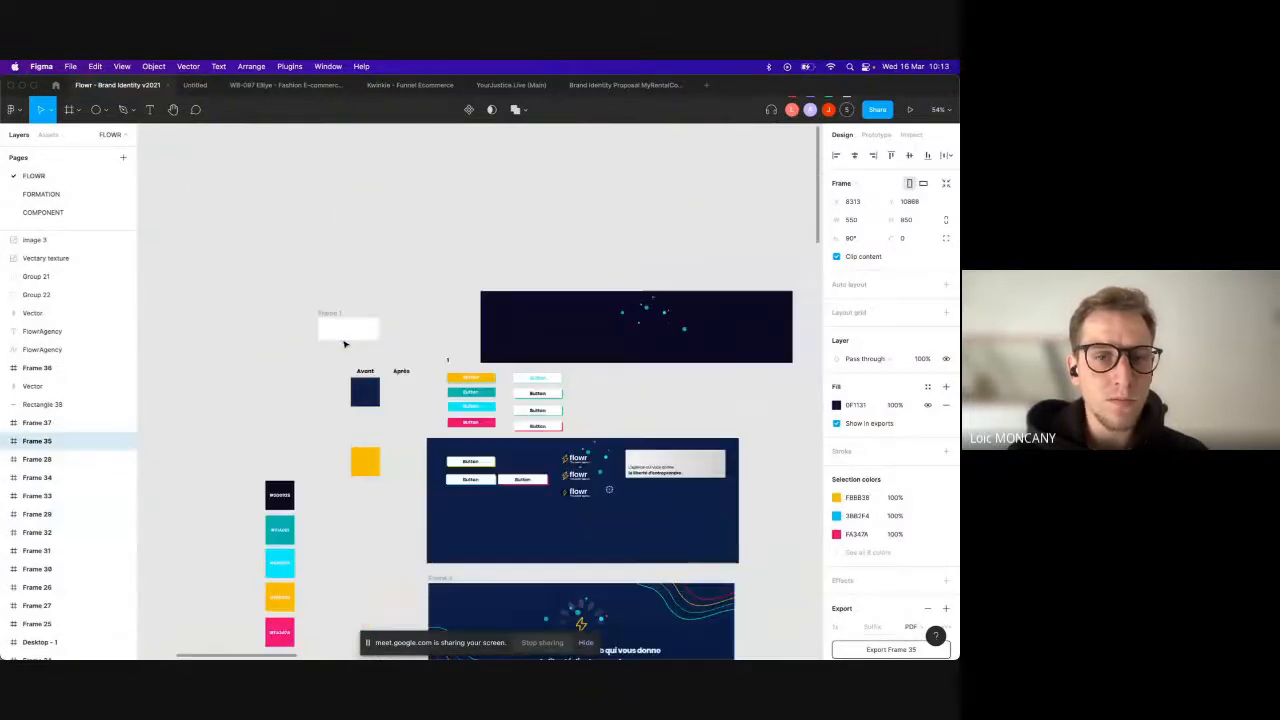
{"action": "scroll", "coordinate": [345, 343], "scroll_direction": "down", "scroll_amount": 10}
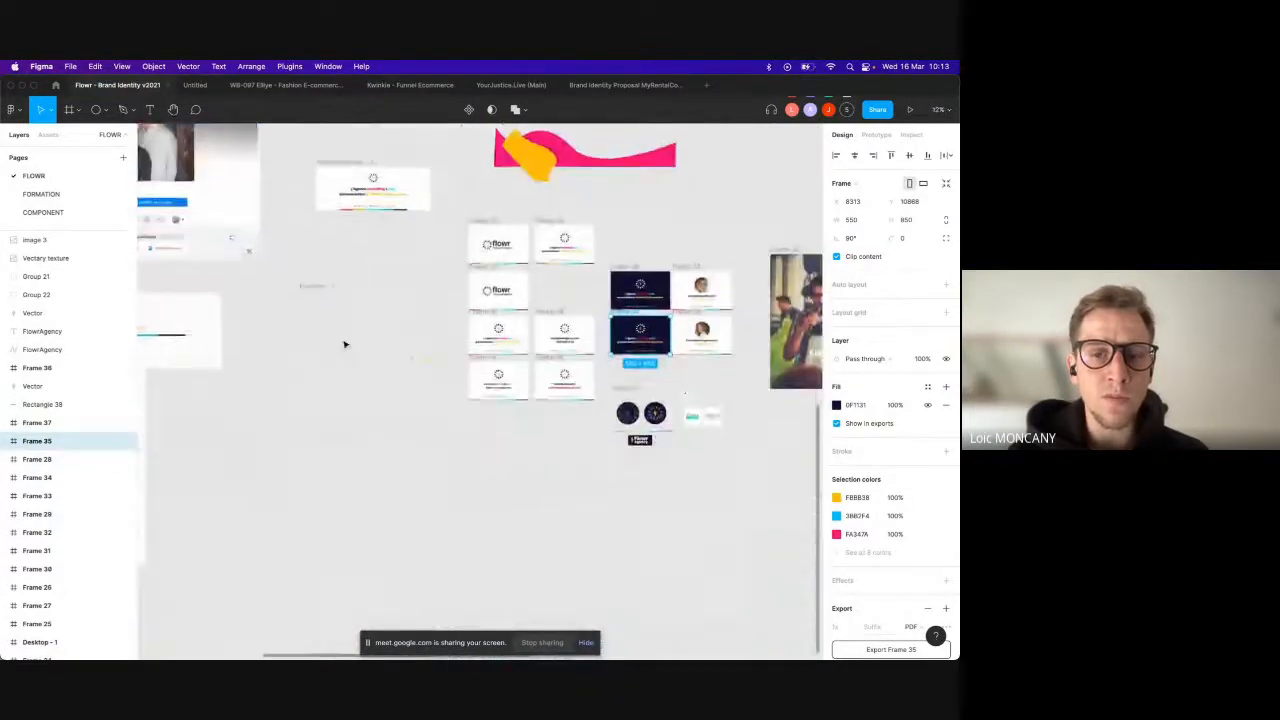
{"action": "scroll", "coordinate": [345, 343], "scroll_direction": "up", "scroll_amount": 10}
{"action": "scroll", "coordinate": [345, 343], "scroll_direction": "left", "scroll_amount": 5}
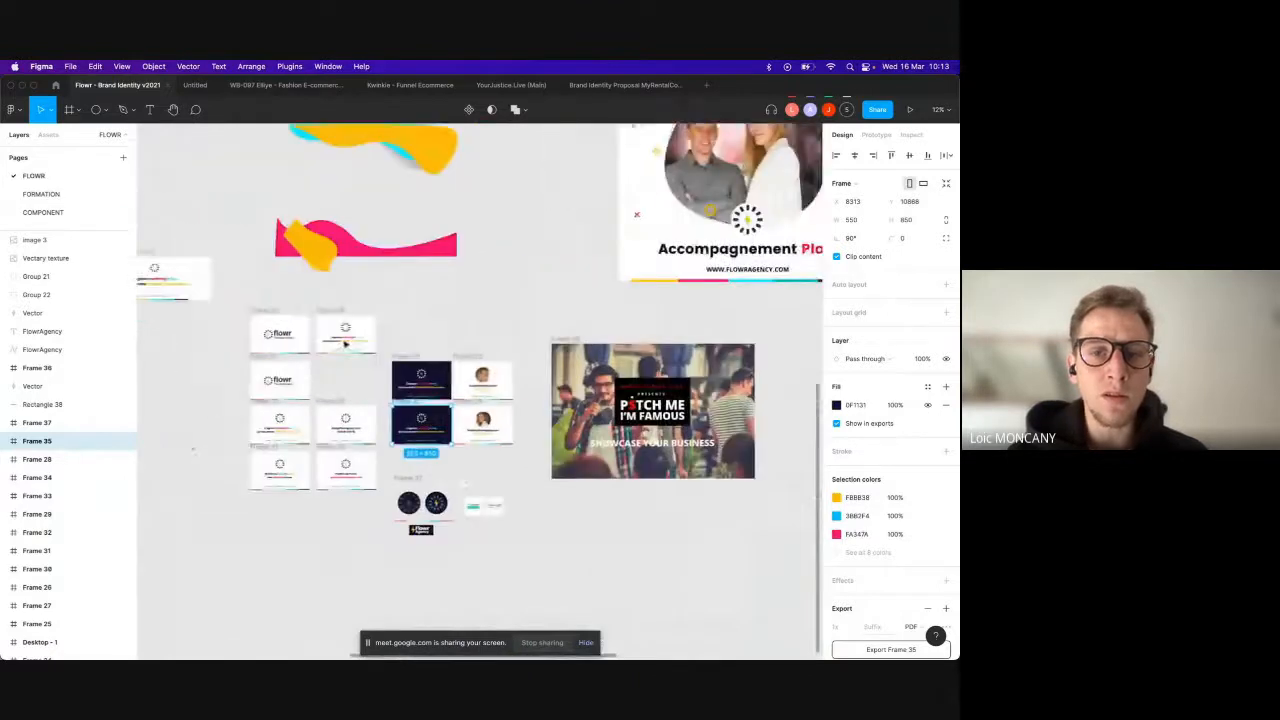
Step: Return to the FORMATION page and review the page 2 and Homepage frames
{"action": "left_click", "coordinate": [70, 212]}
{"action": "left_click", "coordinate": [60, 199]}
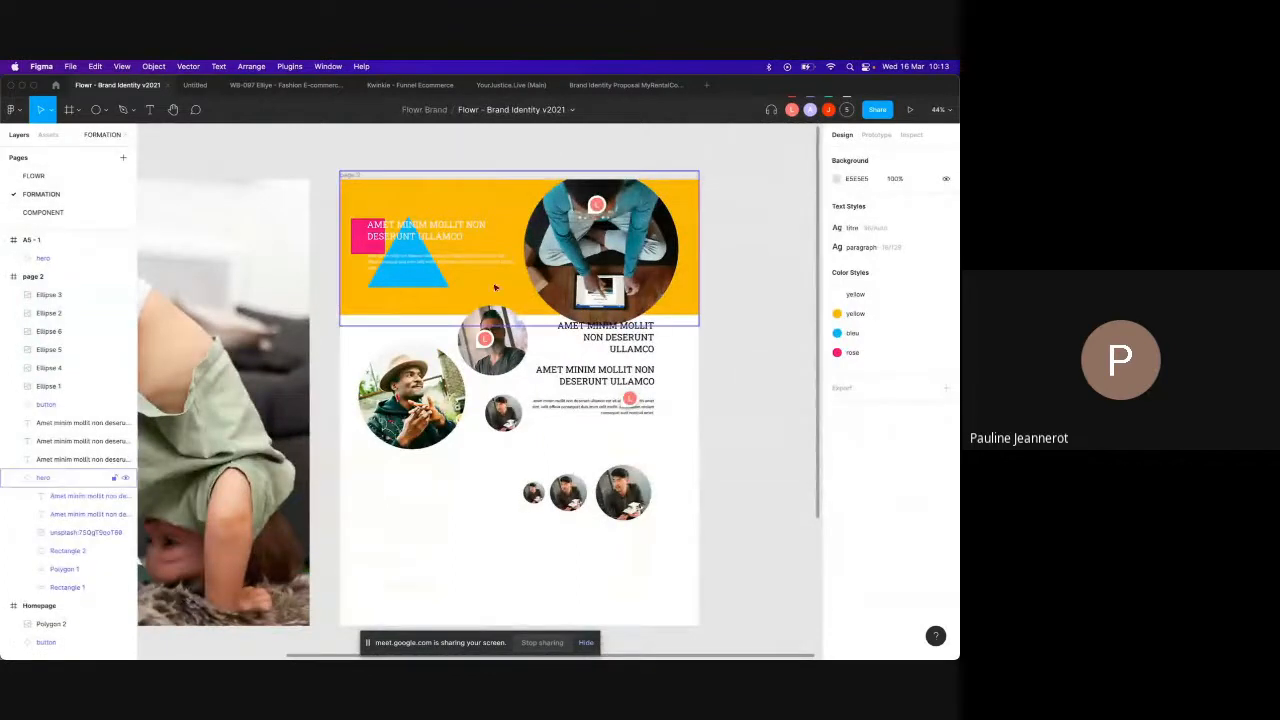
{"action": "scroll", "coordinate": [481, 306], "scroll_direction": "down", "scroll_amount": 5}
{"action": "left_click", "coordinate": [622, 342]}
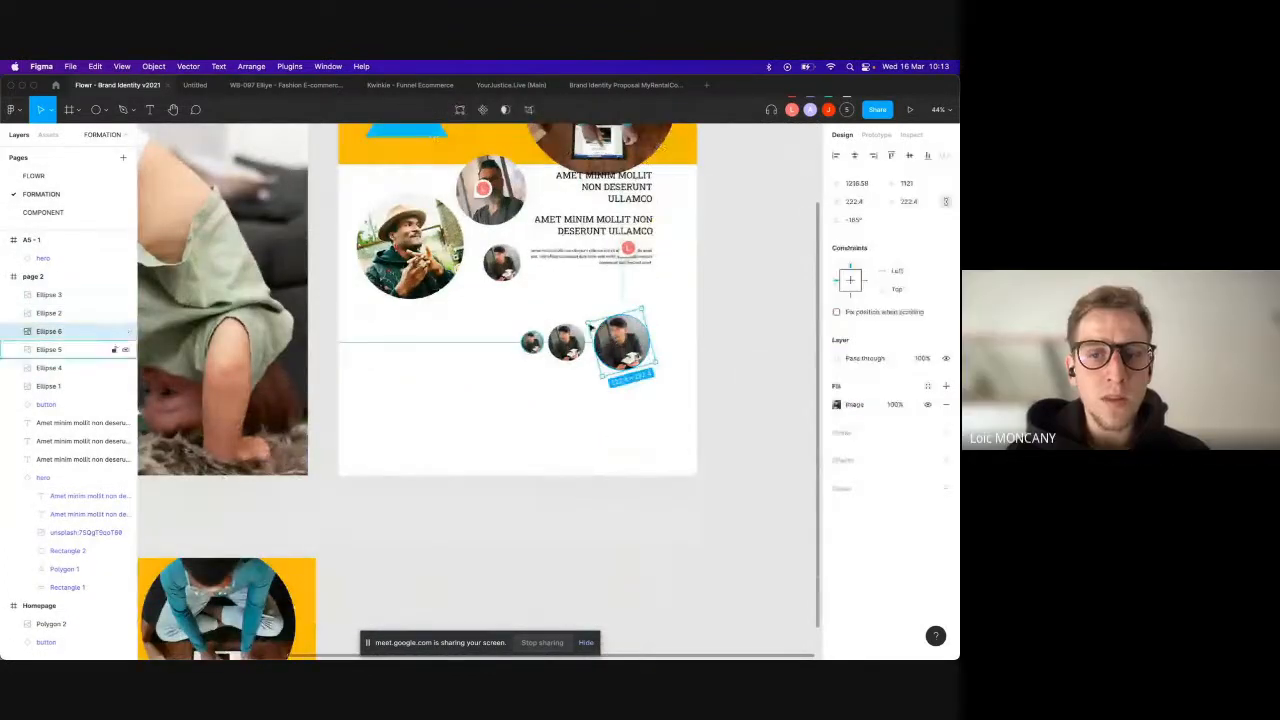
{"action": "left_click", "coordinate": [663, 272]}
{"action": "scroll", "coordinate": [510, 320], "scroll_direction": "left", "scroll_amount": 10}
{"action": "scroll", "coordinate": [510, 320], "scroll_direction": "up", "scroll_amount": 2}
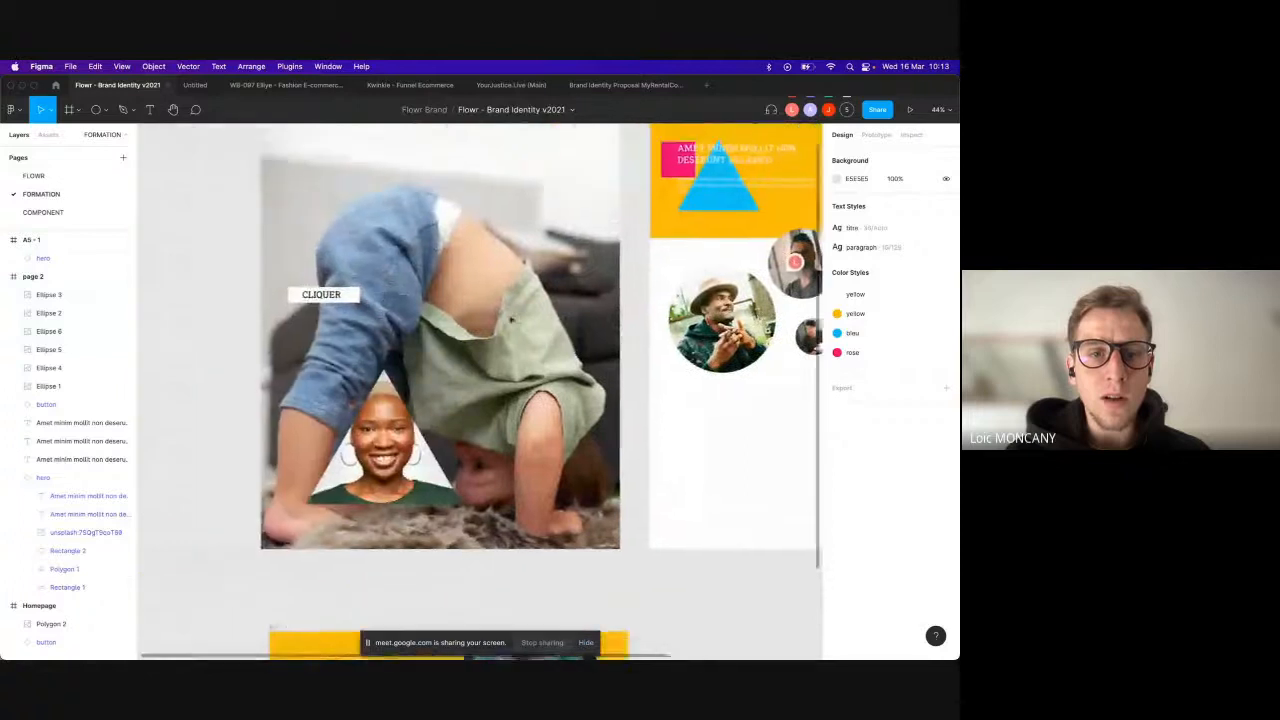
{"action": "scroll", "coordinate": [510, 320], "scroll_direction": "right", "scroll_amount": 12}
{"action": "scroll", "coordinate": [545, 340], "scroll_direction": "up", "scroll_amount": 3}
{"action": "scroll", "coordinate": [545, 340], "scroll_direction": "right", "scroll_amount": 2}
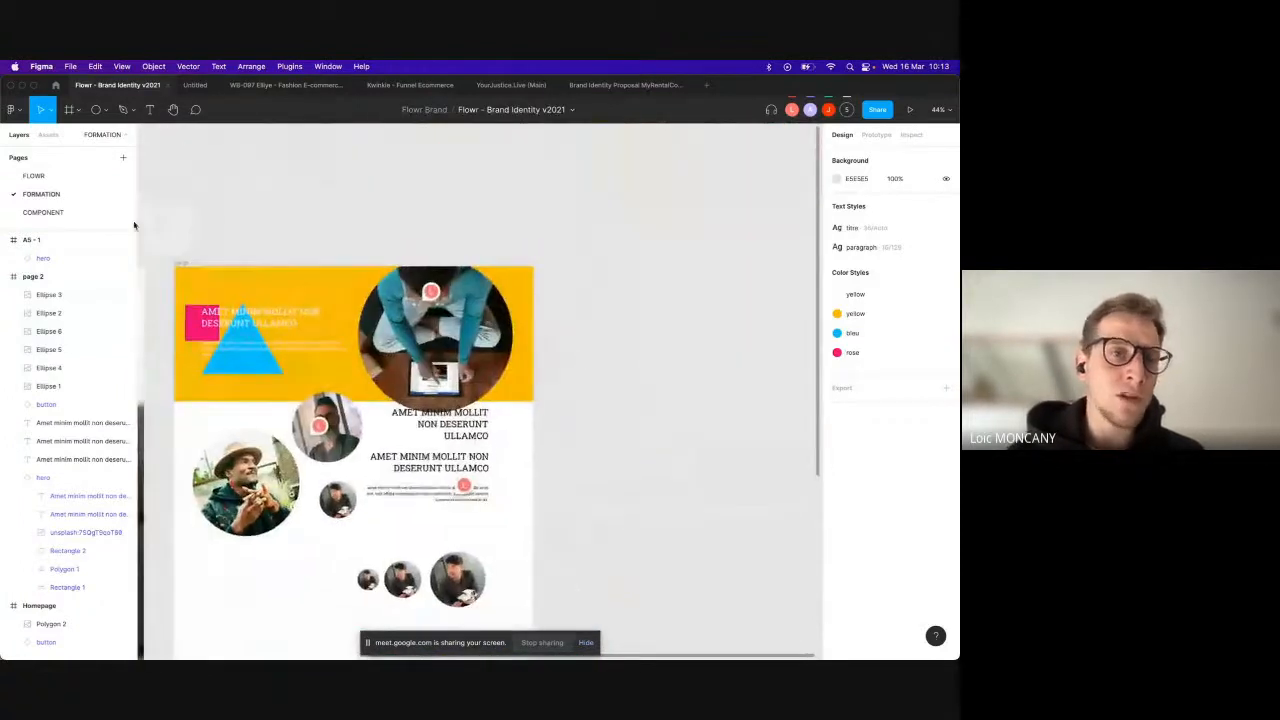
Step: Draw a new empty frame of about 2137 × 1259 beside the page 2 frame
{"action": "left_click", "coordinate": [68, 111]}
{"action": "left_click_drag", "start_coordinate": [572, 272], "coordinate": [796, 579]}
{"action": "left_click", "coordinate": [268, 243]}
{"action": "left_click", "coordinate": [503, 360]}
Step: Switch to Chrome and open the Canva design shared in the Meet call's messages, accepting the redirect
{"action": "key", "text": "super+Tab"}
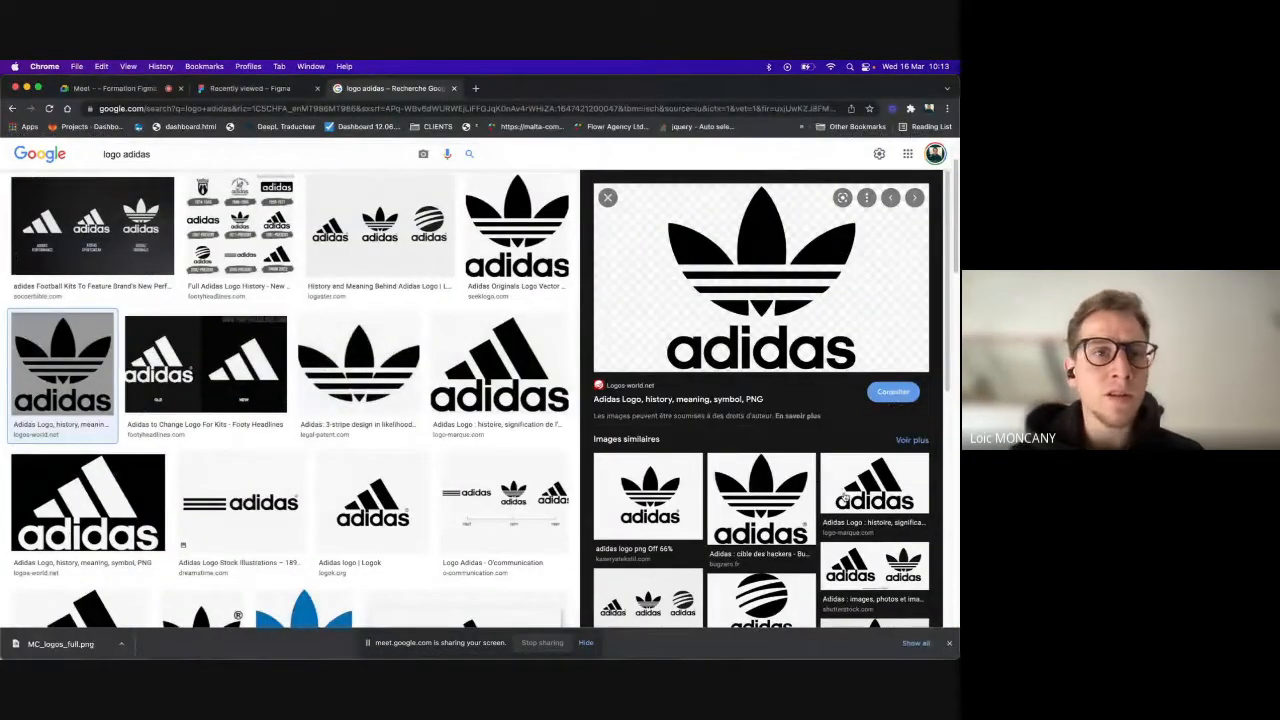
{"action": "key", "text": "ctrl+Tab"}
{"action": "left_click", "coordinate": [881, 606]}
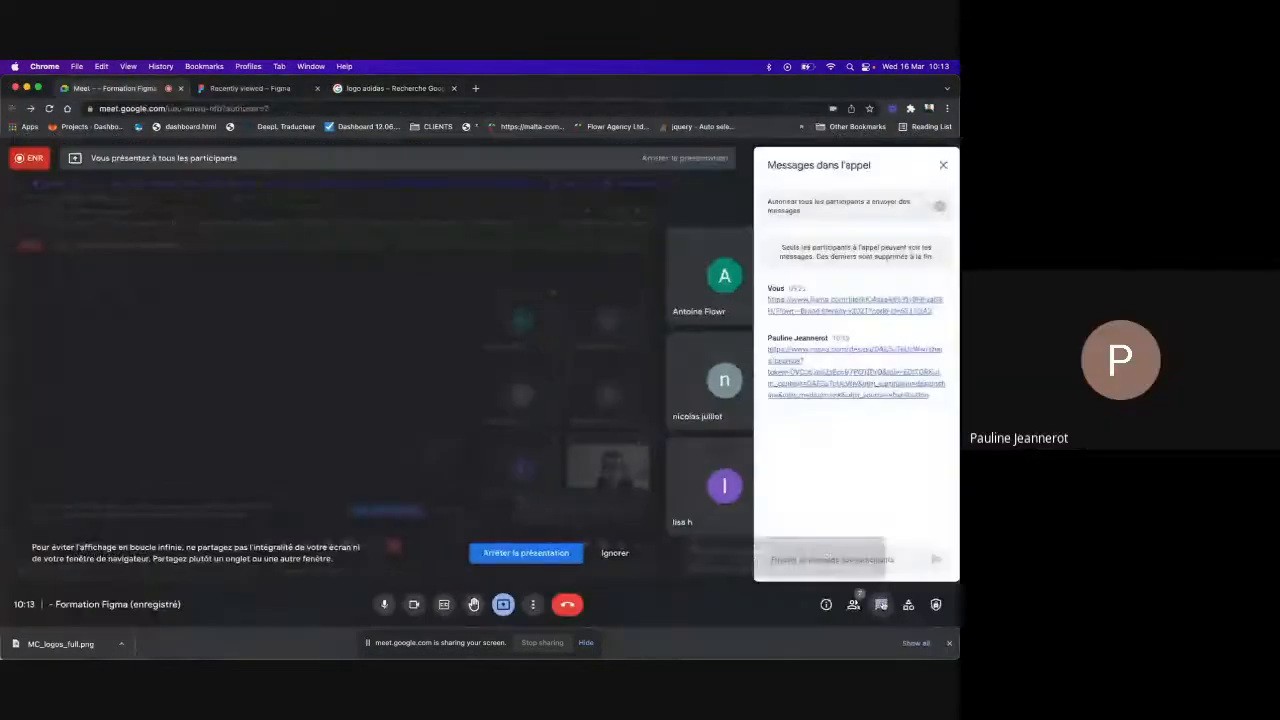
{"action": "left_click", "coordinate": [780, 377]}
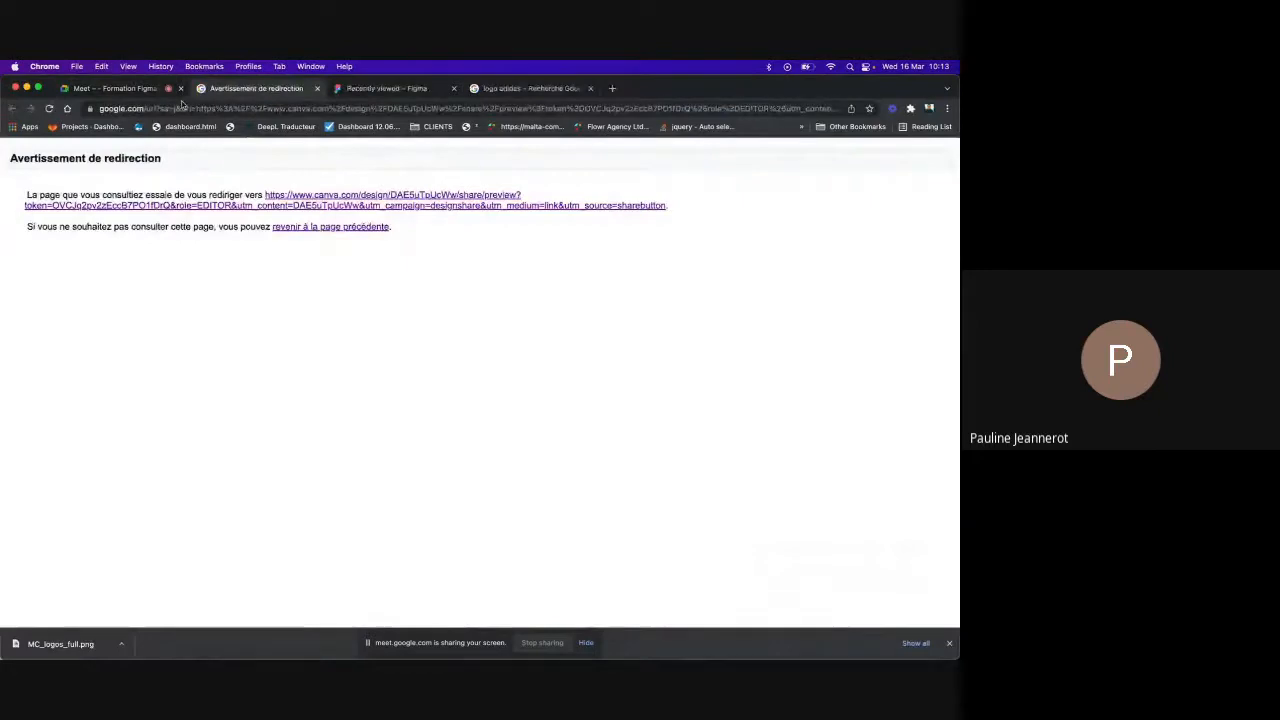
{"action": "left_click", "coordinate": [372, 195]}
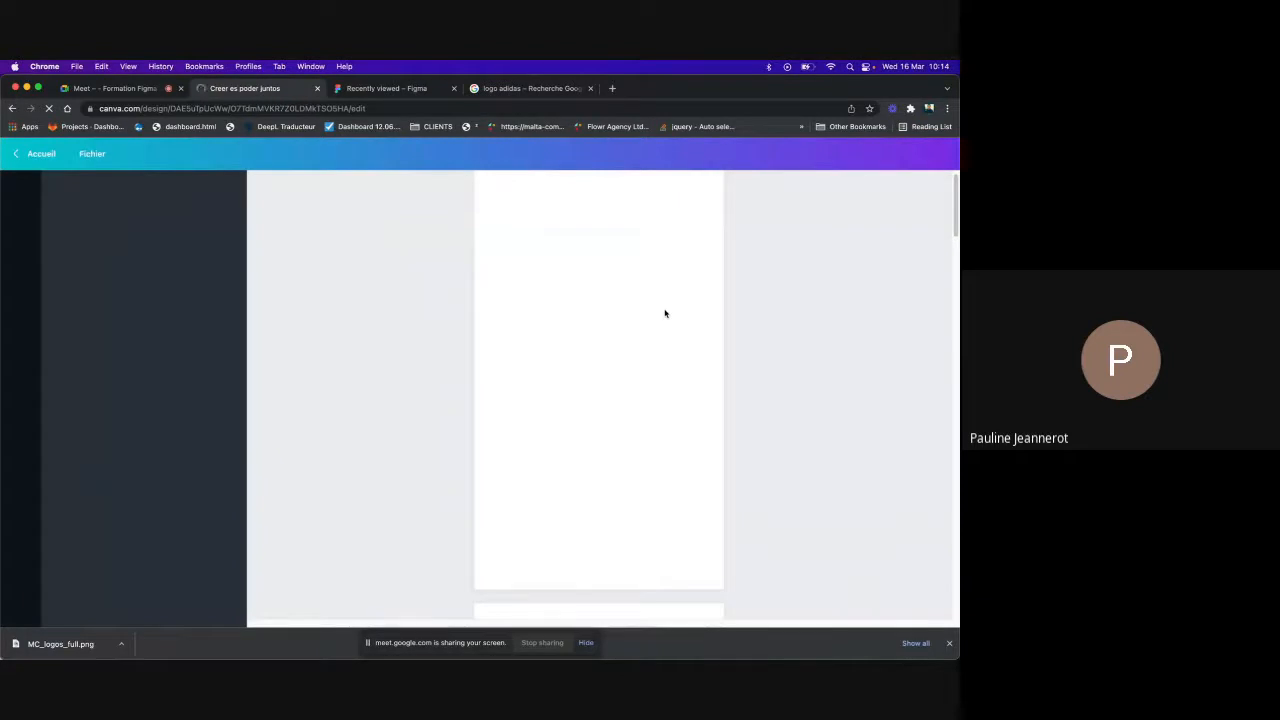
Step: Select the gold crown on page 7 and download all 7 pages as PNG at size 2
{"action": "scroll", "coordinate": [678, 391], "scroll_direction": "down", "scroll_amount": 20}
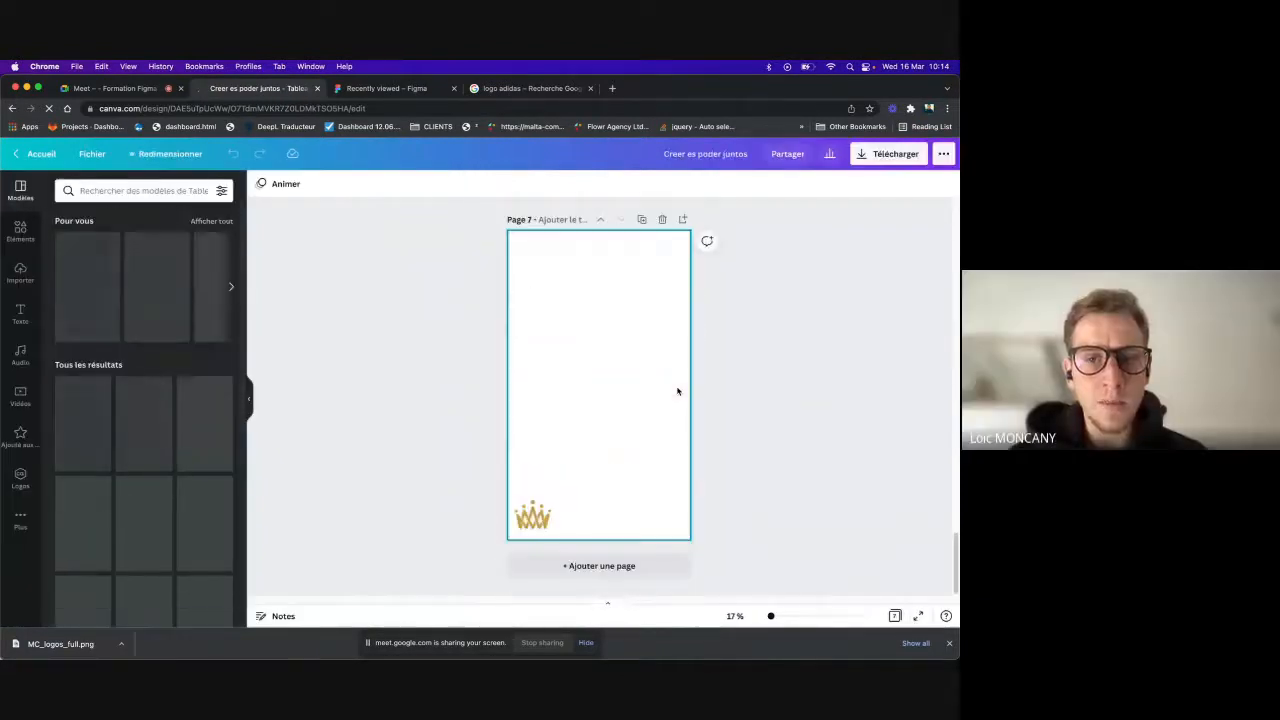
{"action": "left_click", "coordinate": [533, 515]}
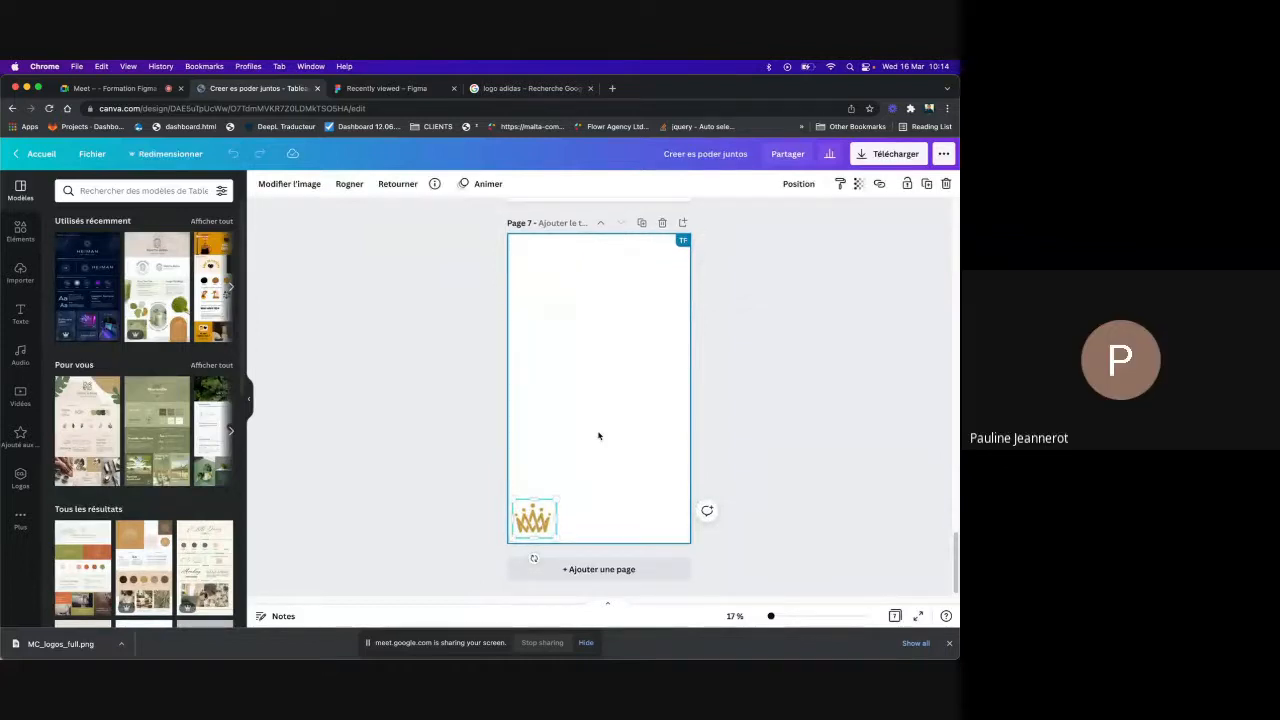
{"action": "left_click", "coordinate": [876, 156]}
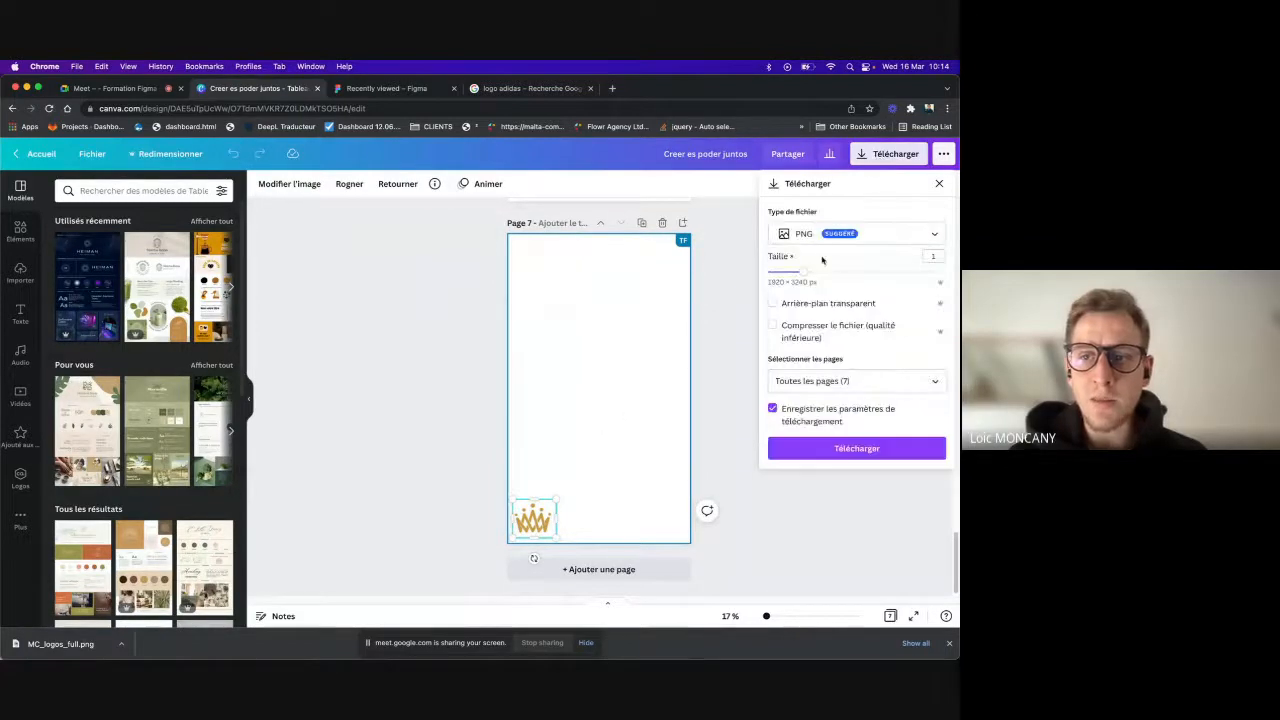
{"action": "left_click_drag", "start_coordinate": [806, 278], "coordinate": [838, 272]}
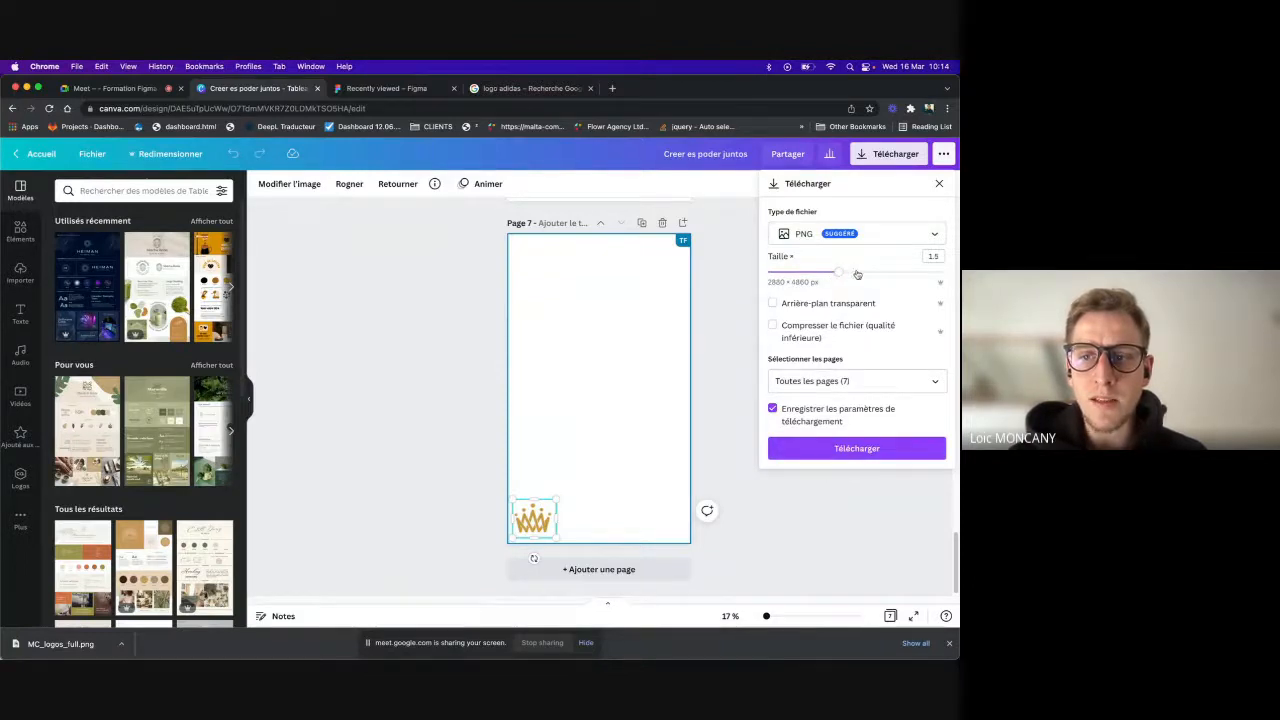
{"action": "left_click_drag", "start_coordinate": [836, 274], "coordinate": [871, 272]}
{"action": "left_click", "coordinate": [810, 457]}
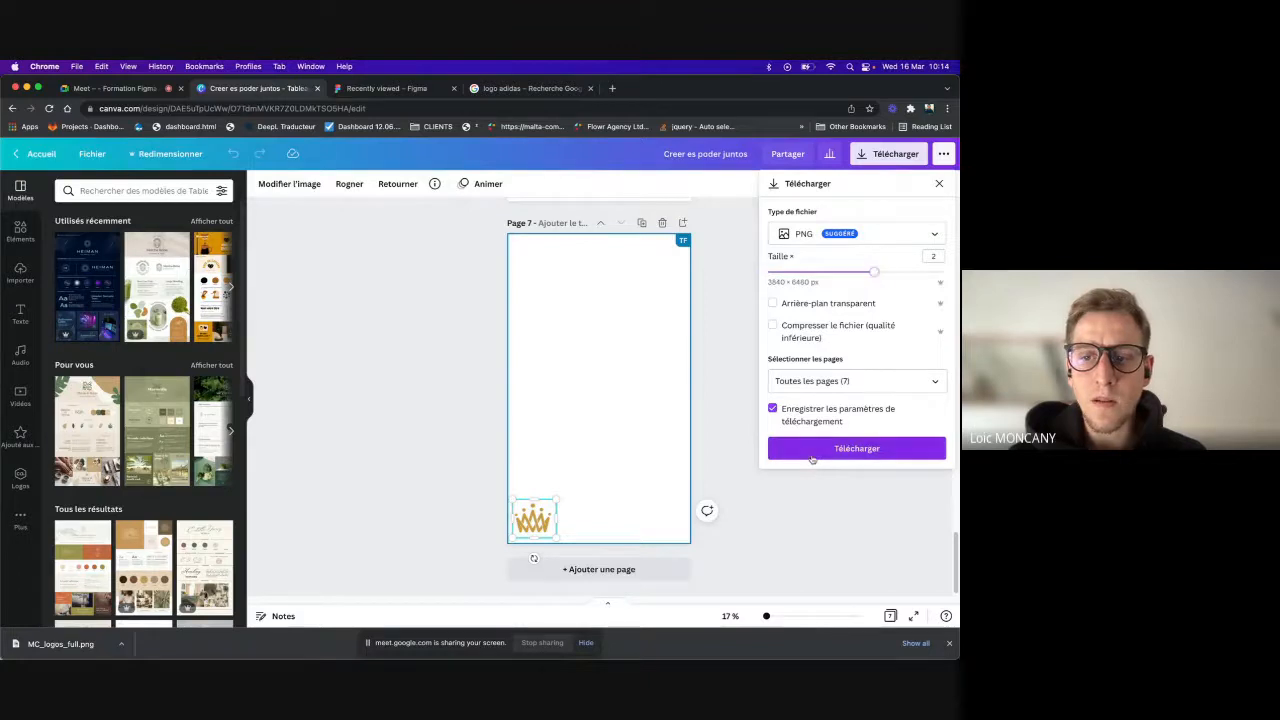
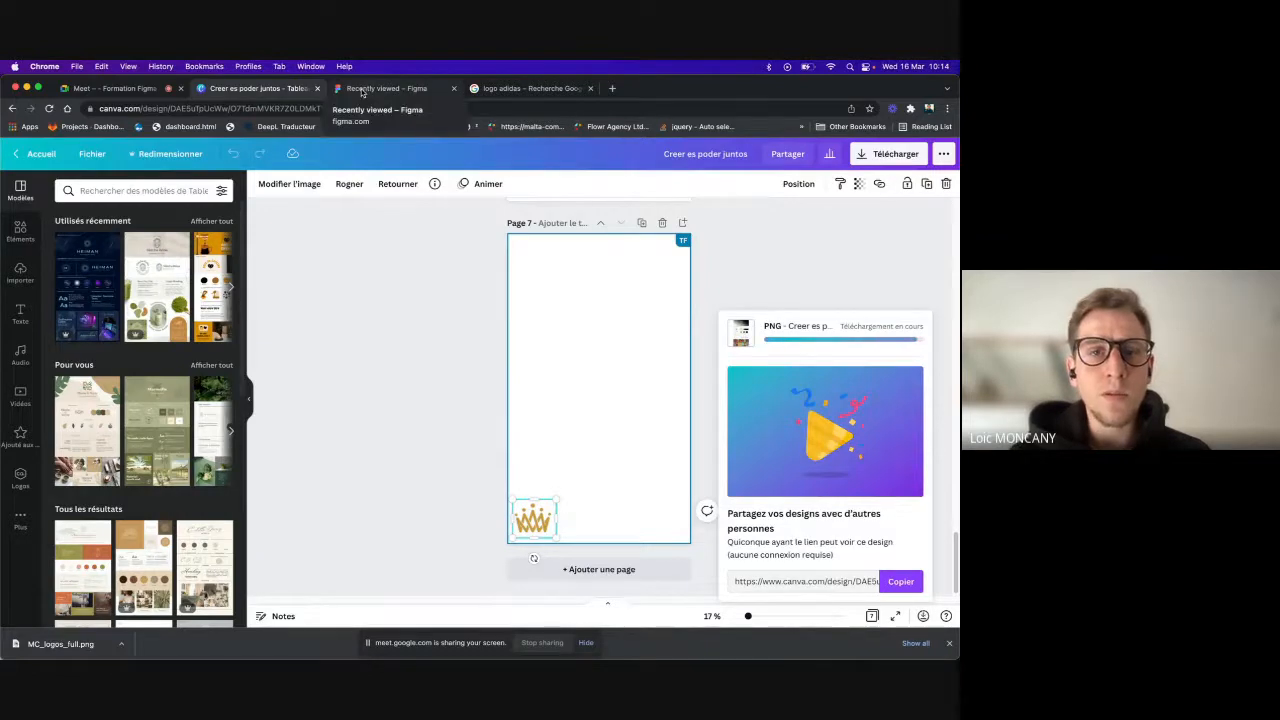
{"action": "key", "text": "super+Tab"}
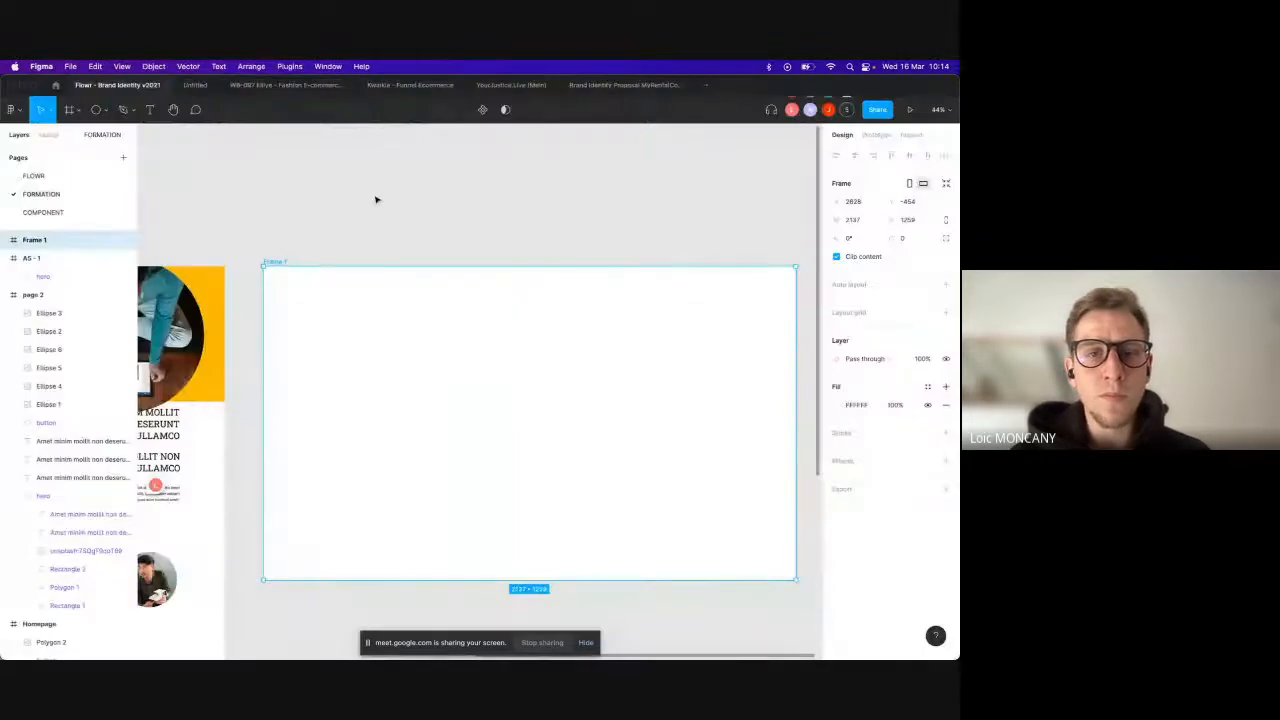
{"action": "key", "text": "super+Tab"}
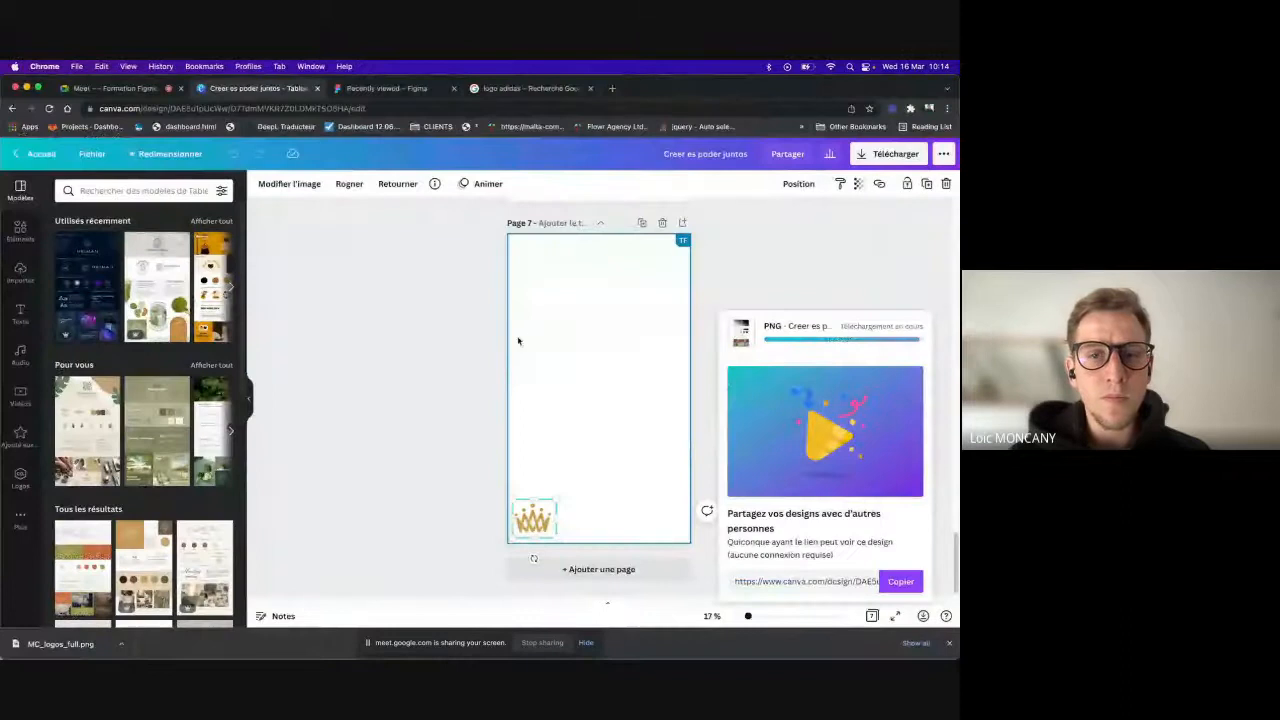
{"action": "left_click", "coordinate": [407, 95]}
{"action": "left_click", "coordinate": [280, 90]}
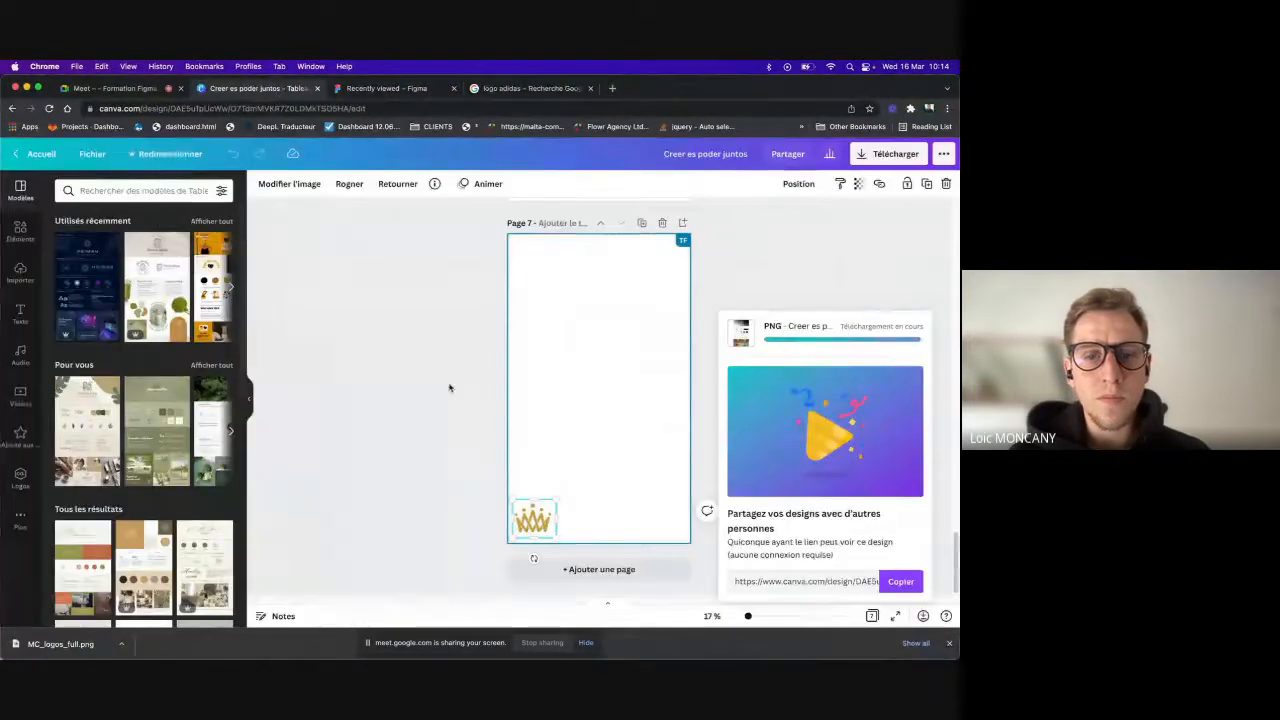
{"action": "key", "text": "super+Tab"}
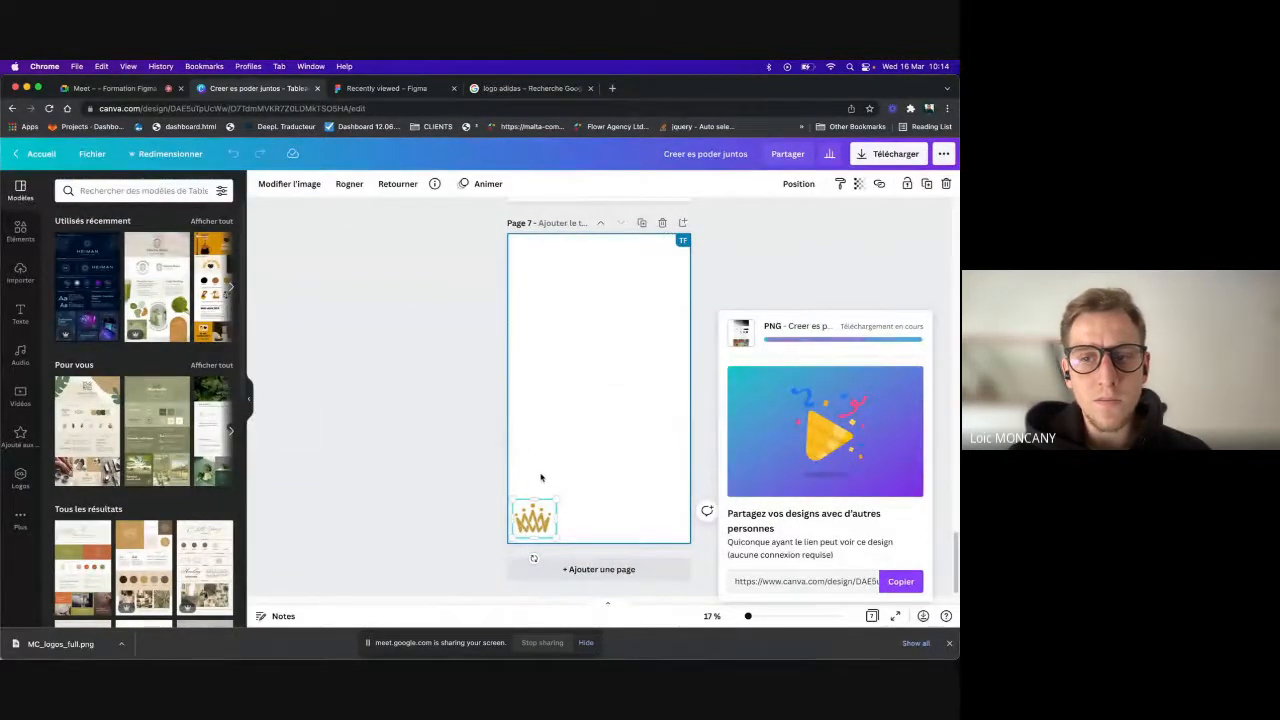
{"action": "key", "text": "super+Tab"}
{"action": "key", "text": "super+Tab"}
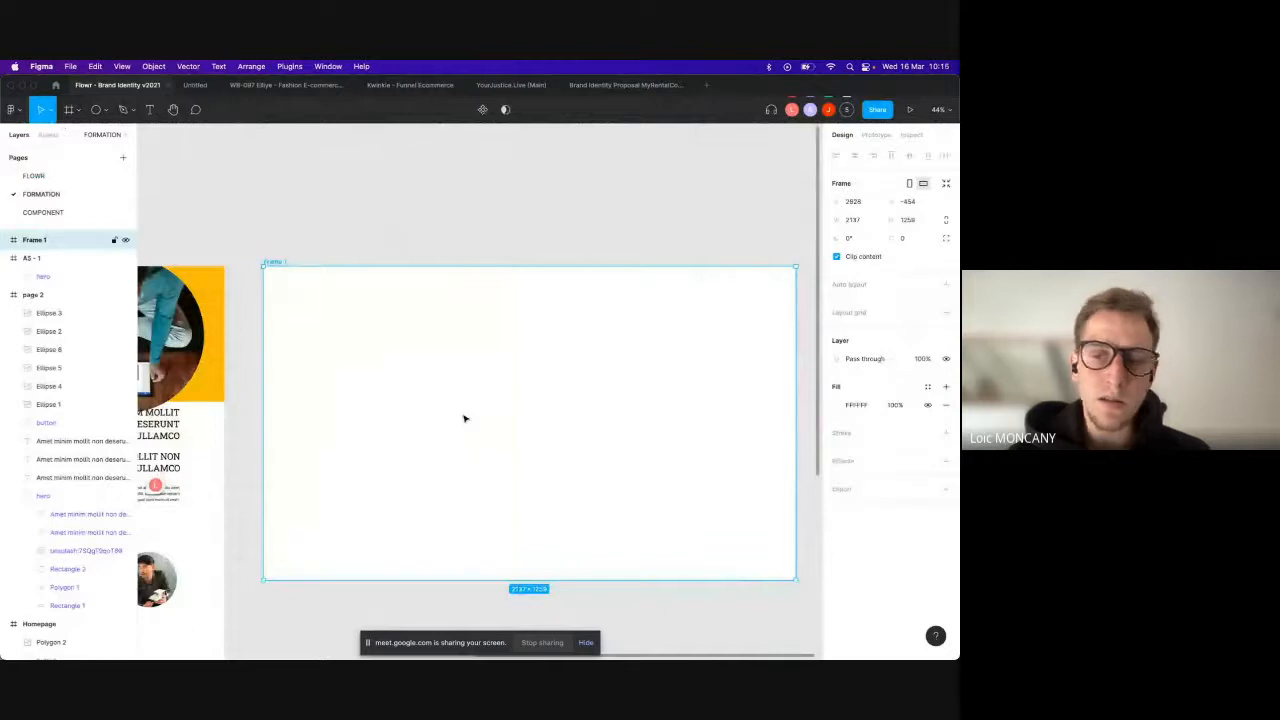
{"action": "key", "text": "super+Tab"}
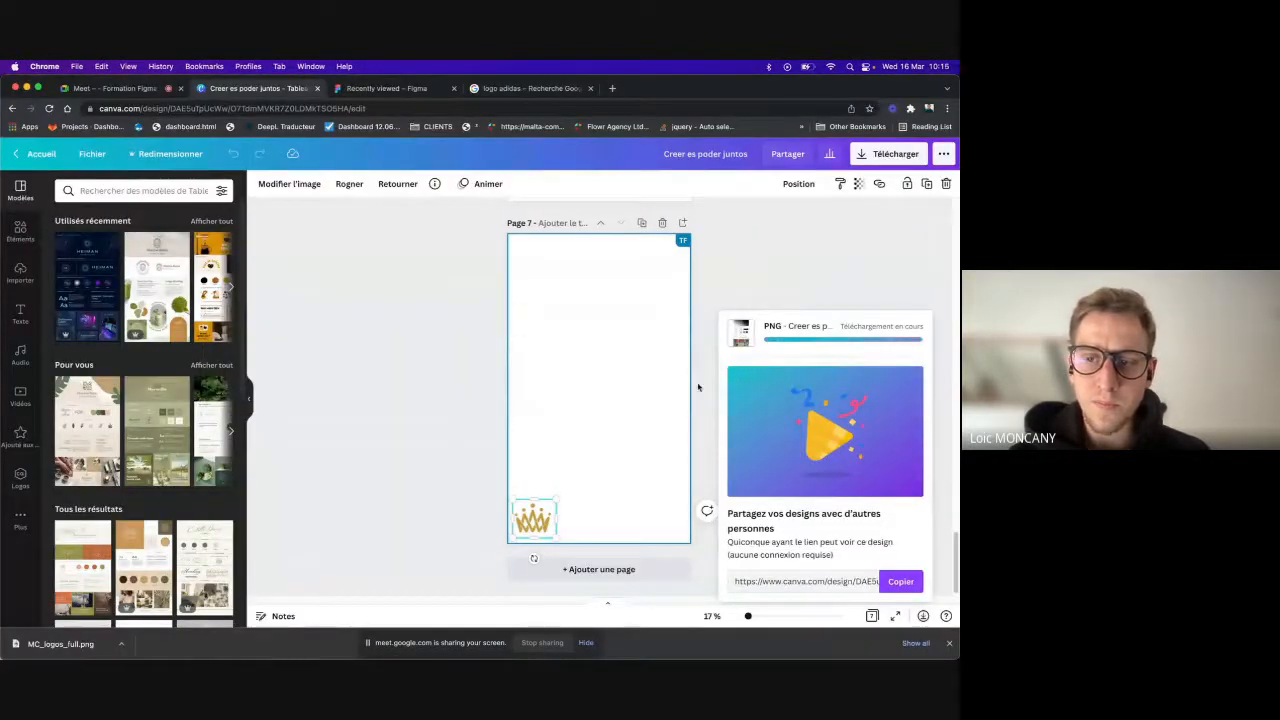
{"action": "key", "text": "super+Tab"}
{"action": "key", "text": "super+Tab"}
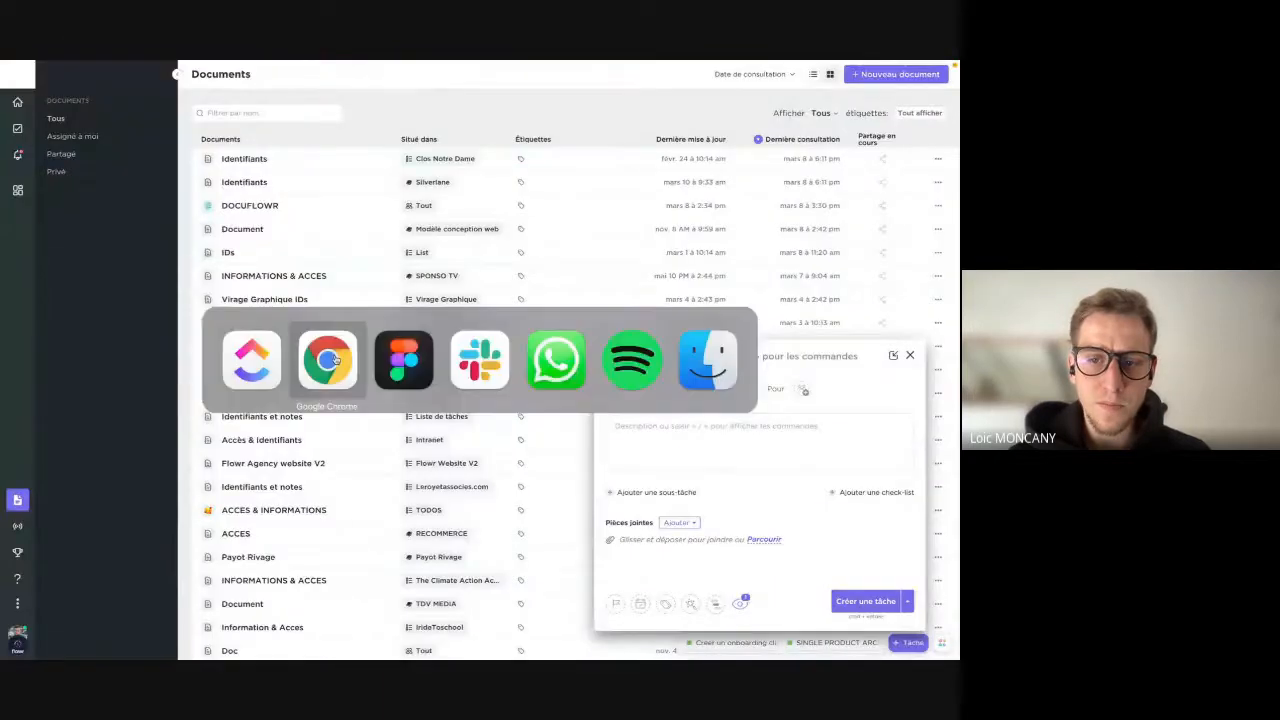
{"action": "left_click", "coordinate": [329, 360]}
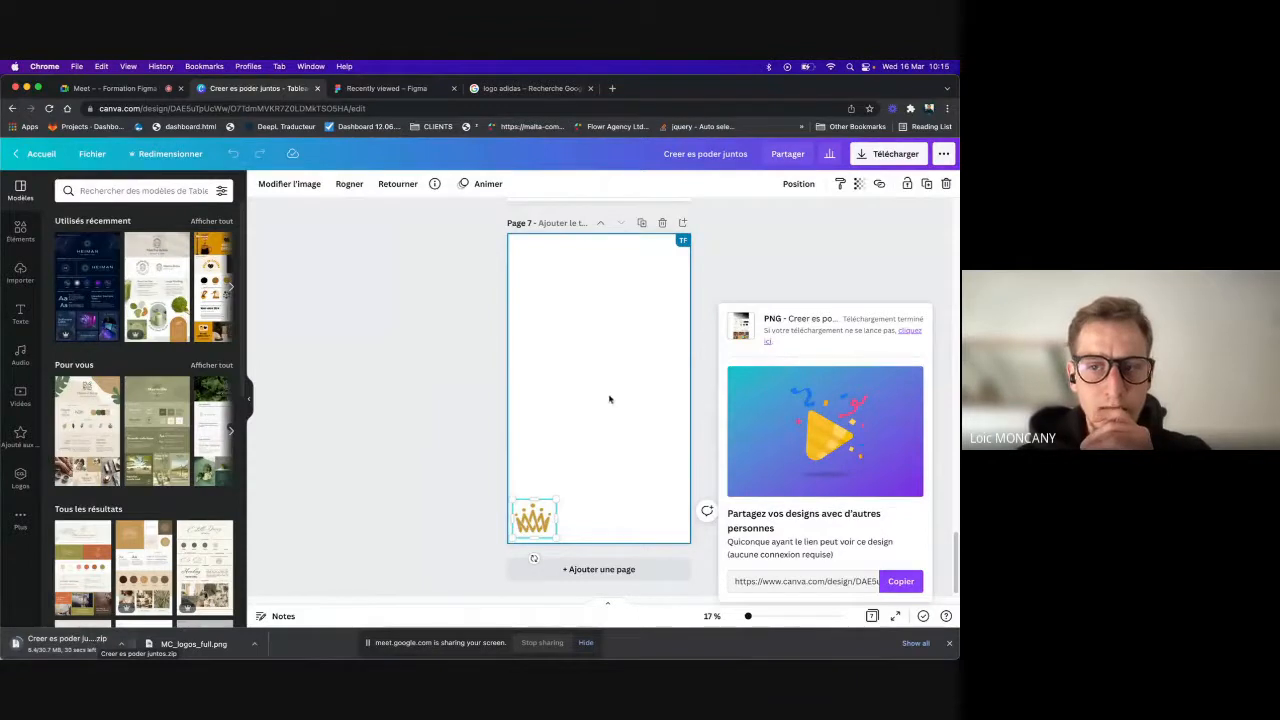
Step: Download only page 7 of the Canva design as a PNG at size 2
{"action": "left_click", "coordinate": [888, 153]}
{"action": "left_click", "coordinate": [830, 381]}
{"action": "scroll", "coordinate": [947, 521], "scroll_direction": "down", "scroll_amount": 3}
{"action": "scroll", "coordinate": [903, 463], "scroll_direction": "up", "scroll_amount": 3}
{"action": "left_click", "coordinate": [924, 415]}
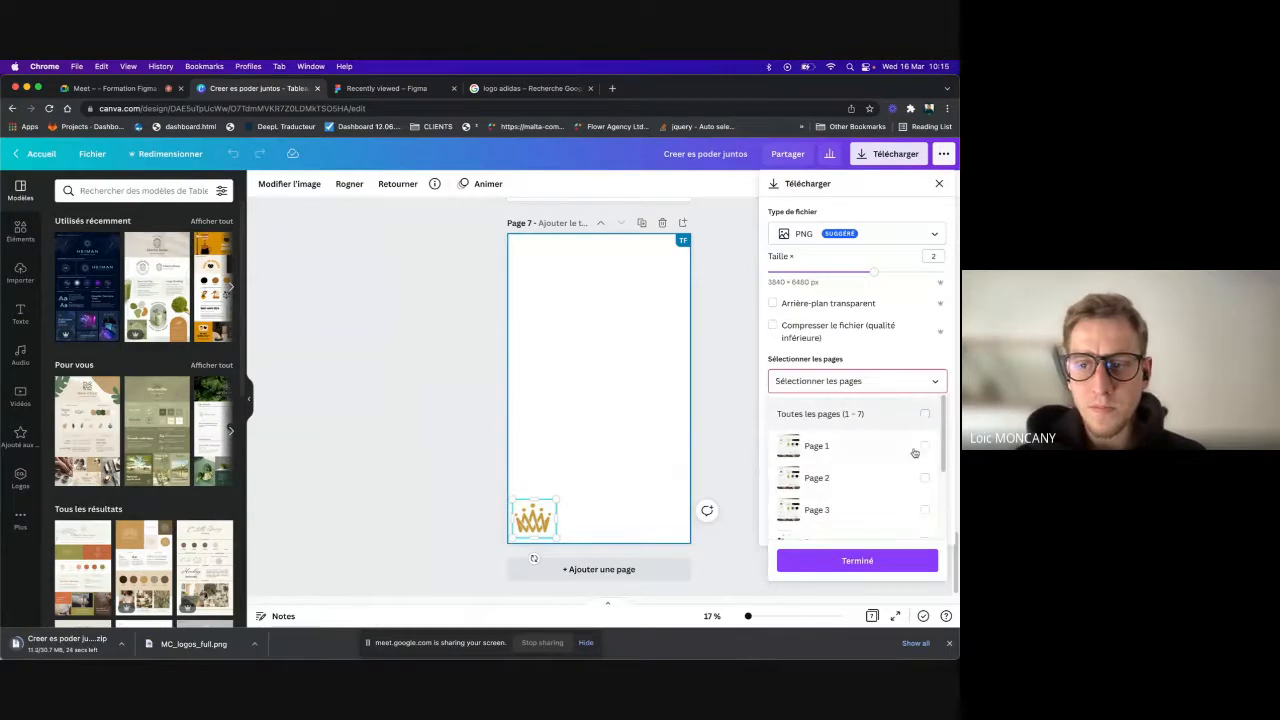
{"action": "scroll", "coordinate": [906, 466], "scroll_direction": "down", "scroll_amount": 3}
{"action": "left_click", "coordinate": [925, 519]}
{"action": "left_click", "coordinate": [878, 573]}
{"action": "left_click", "coordinate": [880, 153]}
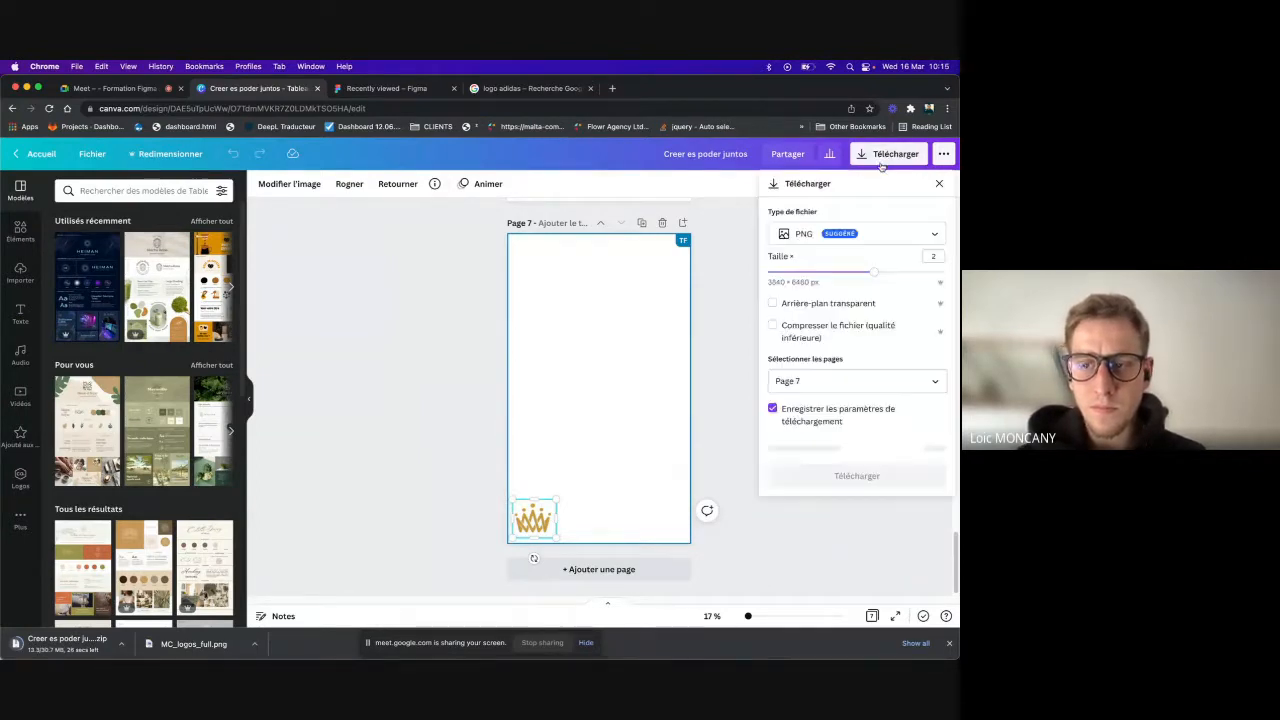
{"action": "left_click", "coordinate": [872, 449]}
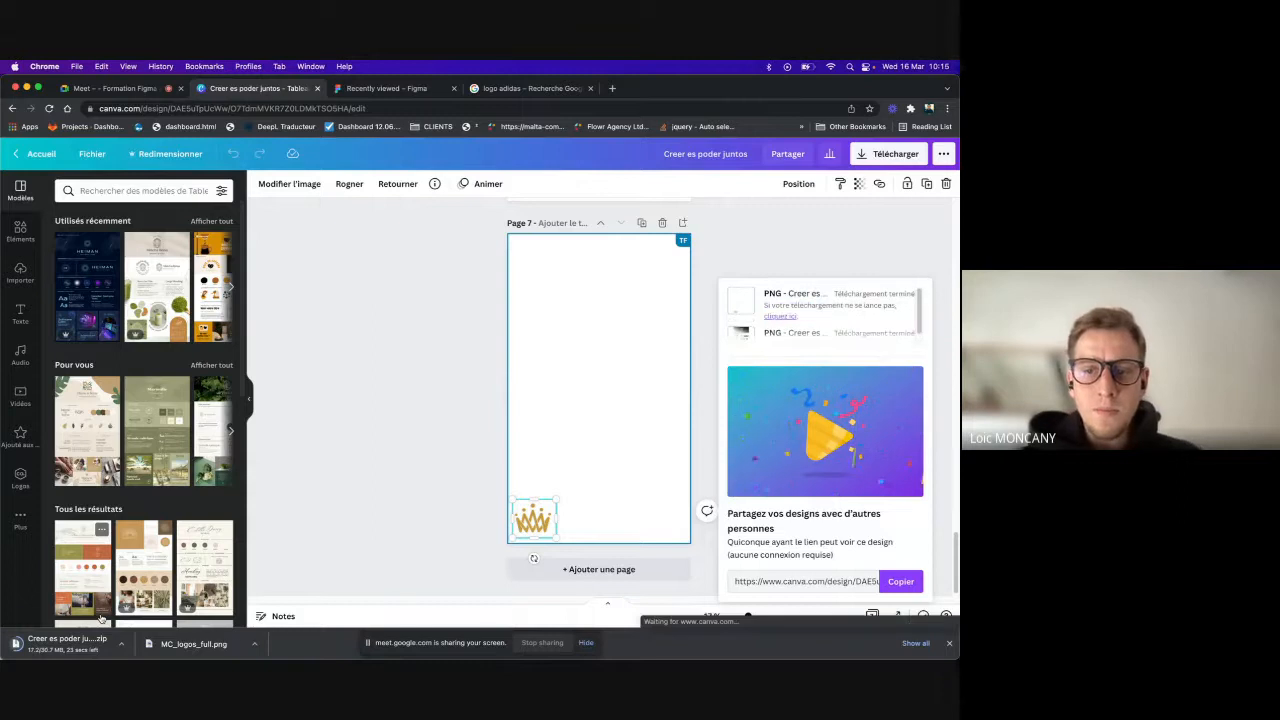
Step: Switch to Figma and place the downloaded Creer es poder juntos PNG in the empty Frame 1
{"action": "left_click_drag", "start_coordinate": [58, 644], "coordinate": [301, 595]}
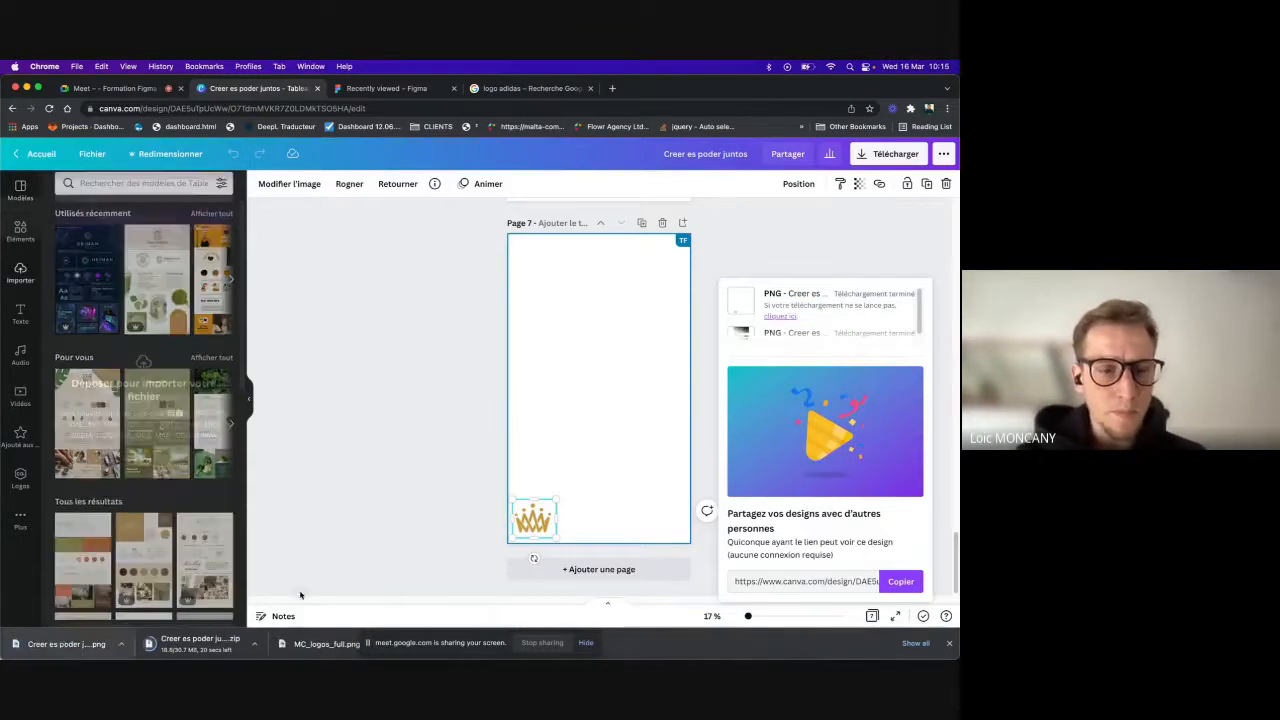
{"action": "key", "text": "super+Tab"}
{"action": "key", "text": "super+Tab"}
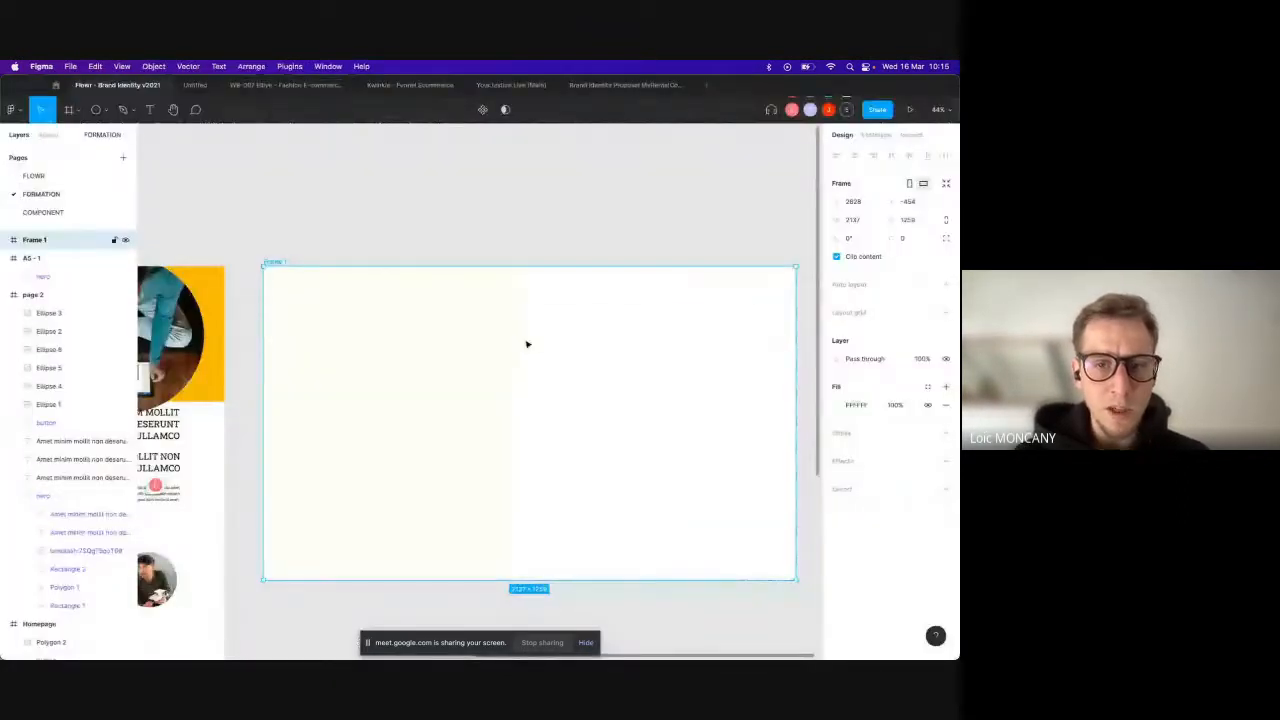
{"action": "key", "text": "super+v"}
{"action": "scroll", "coordinate": [431, 297], "scroll_direction": "down", "scroll_amount": 5}
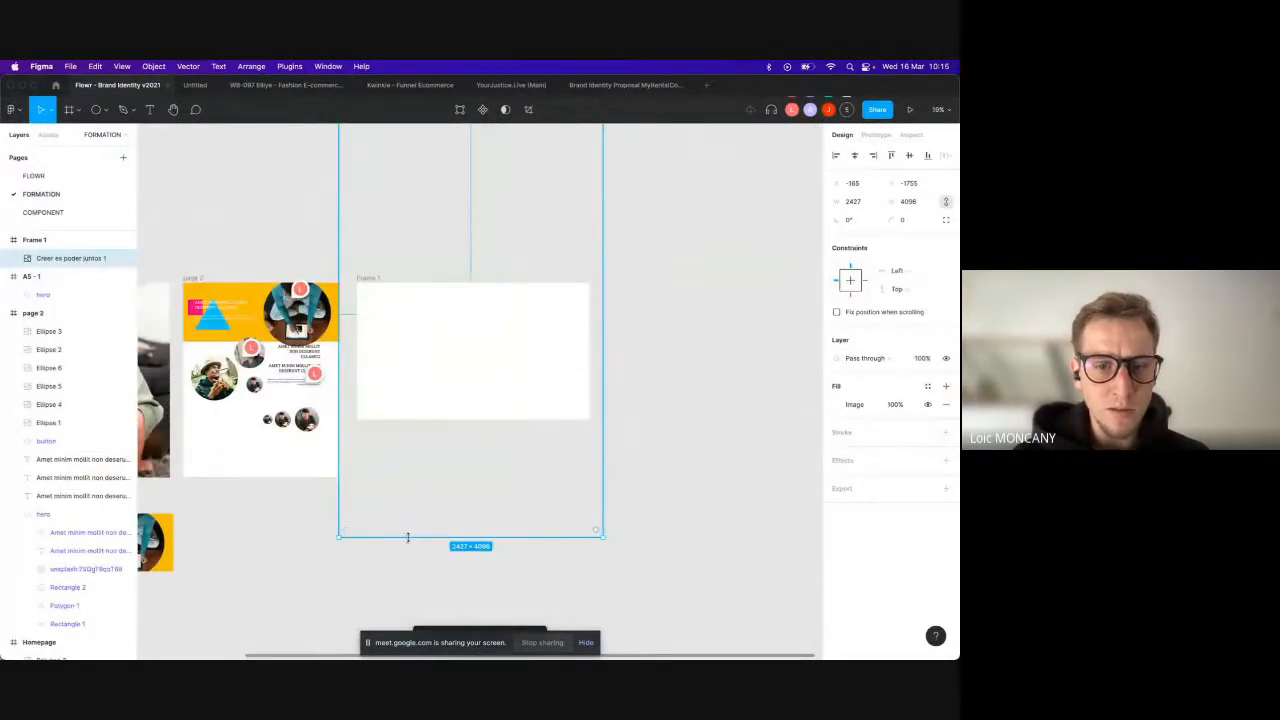
Step: Move the imported image to about X 455, Y -3187 so its crown falls inside Frame 1, and close the Downloads window
{"action": "left_click_drag", "start_coordinate": [408, 537], "coordinate": [423, 528]}
{"action": "key", "text": "super+z"}
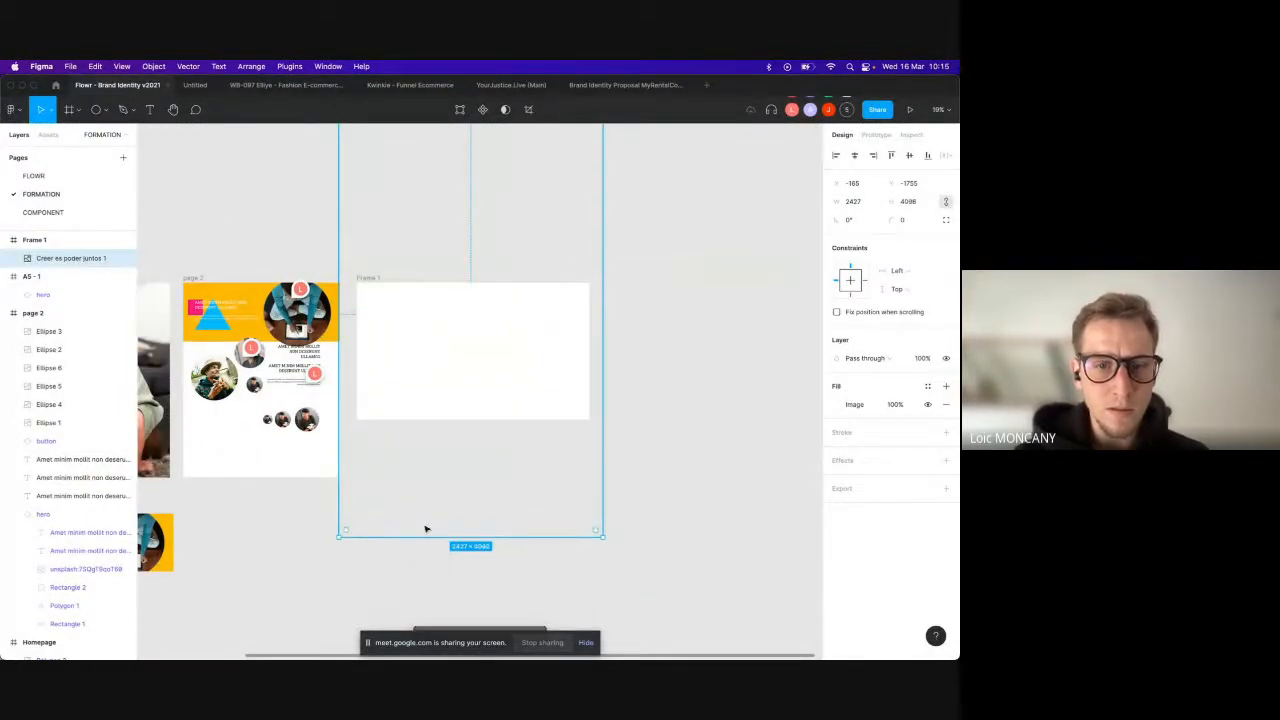
{"action": "left_click", "coordinate": [435, 201]}
{"action": "scroll", "coordinate": [420, 406], "scroll_direction": "up", "scroll_amount": 5}
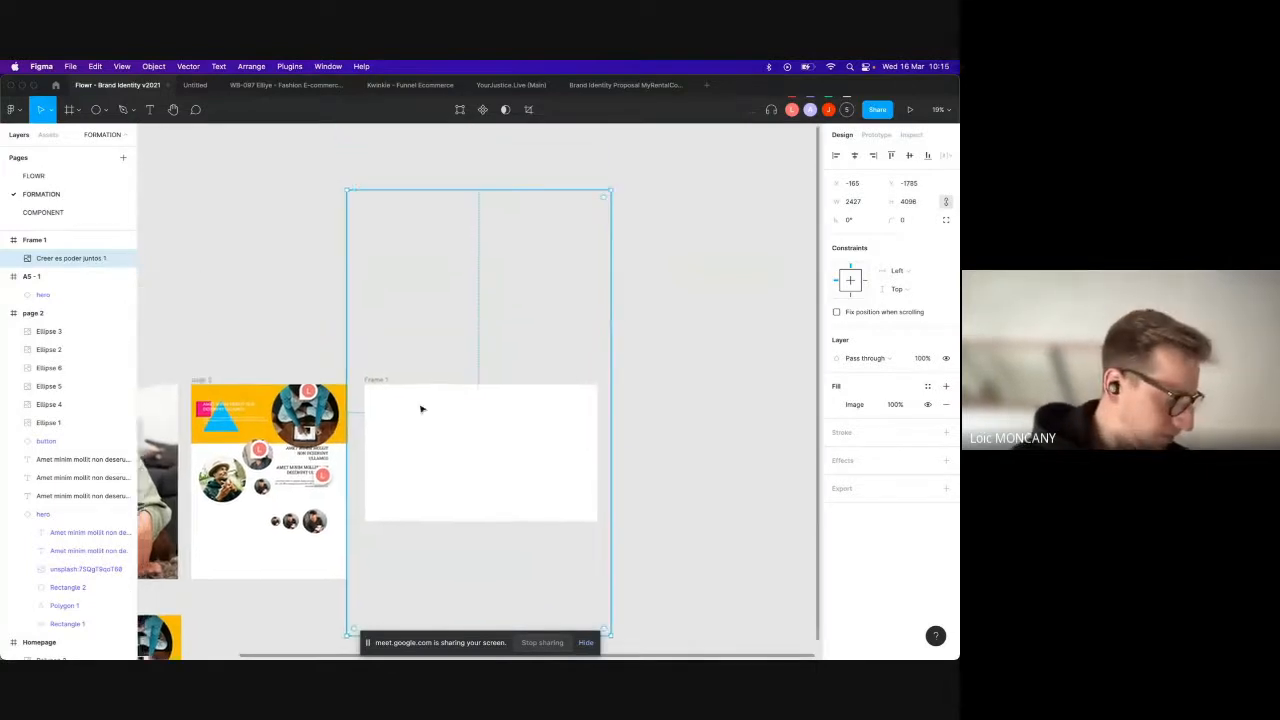
{"action": "left_click_drag", "start_coordinate": [438, 281], "coordinate": [506, 276]}
{"action": "scroll", "coordinate": [506, 276], "scroll_direction": "down", "scroll_amount": 2}
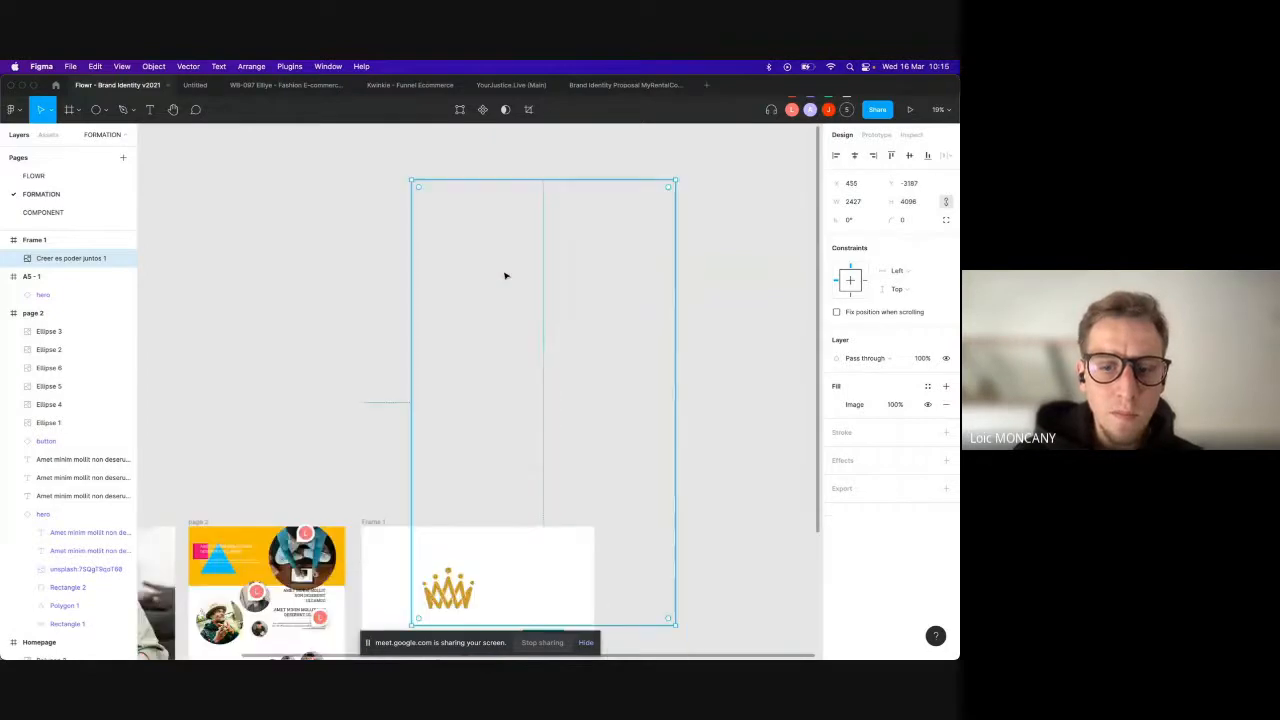
{"action": "scroll", "coordinate": [505, 275], "scroll_direction": "down", "scroll_amount": 2}
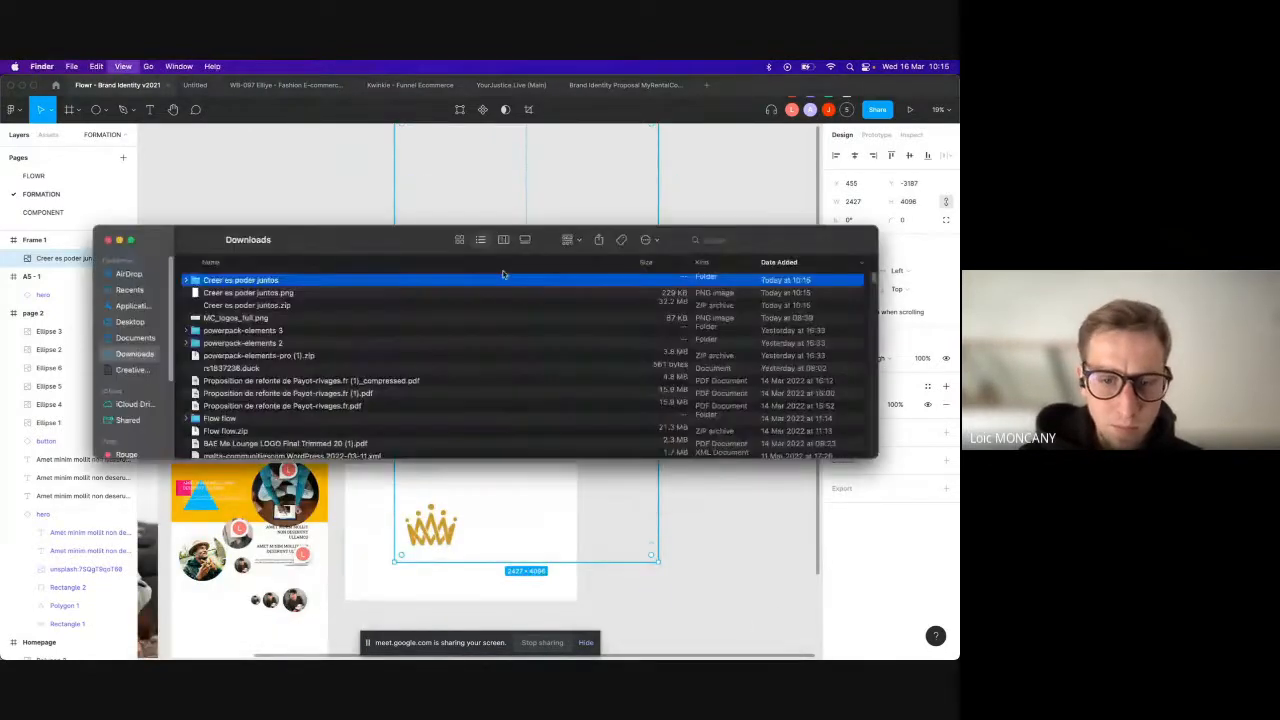
{"action": "key", "text": "super+w"}
{"action": "scroll", "coordinate": [438, 508], "scroll_direction": "down", "scroll_amount": 1}
Step: Shift the crown image further left within Frame 1, to about X 155
{"action": "left_click", "coordinate": [446, 437]}
{"action": "key", "text": "super+plus"}
{"action": "key", "text": "super+plus"}
{"action": "scroll", "coordinate": [432, 555], "scroll_direction": "down", "scroll_amount": 5}
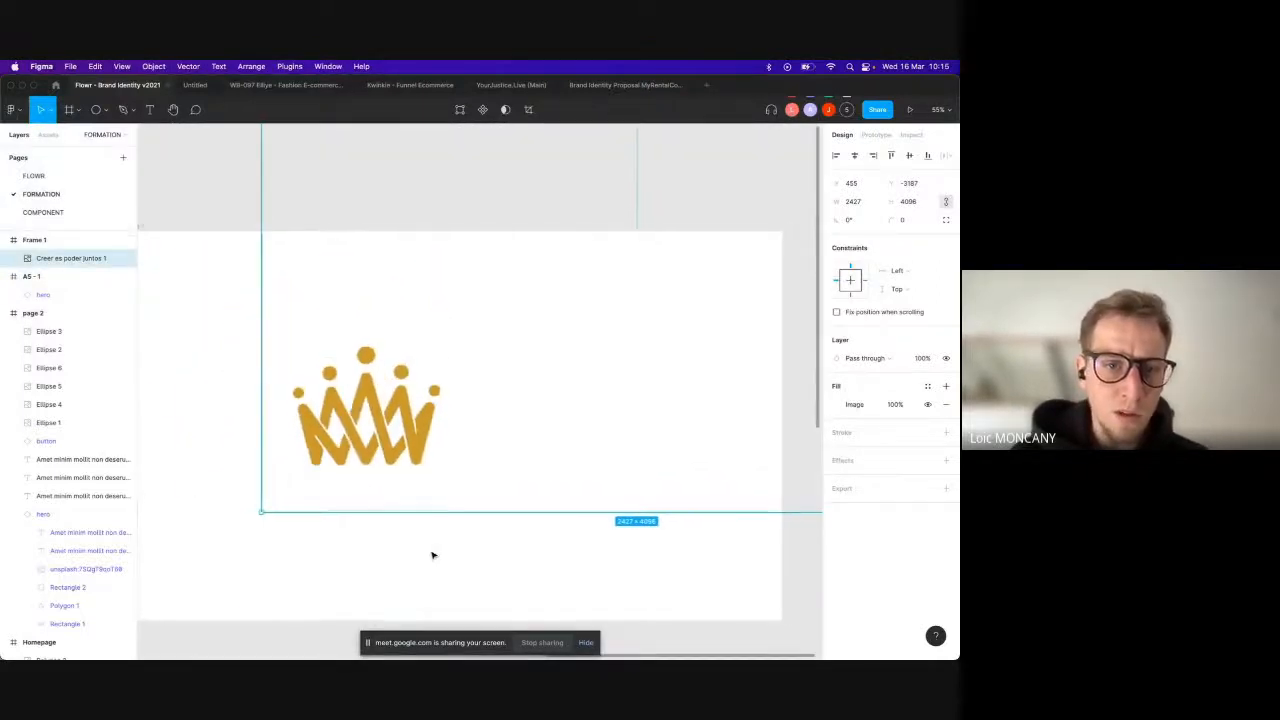
{"action": "scroll", "coordinate": [432, 555], "scroll_direction": "down", "scroll_amount": 1}
{"action": "left_click_drag", "start_coordinate": [425, 462], "coordinate": [323, 465]}
Step: Trace the crown image with the Image tracer plugin using its default options and place the traced vector
{"action": "right_click", "coordinate": [305, 459]}
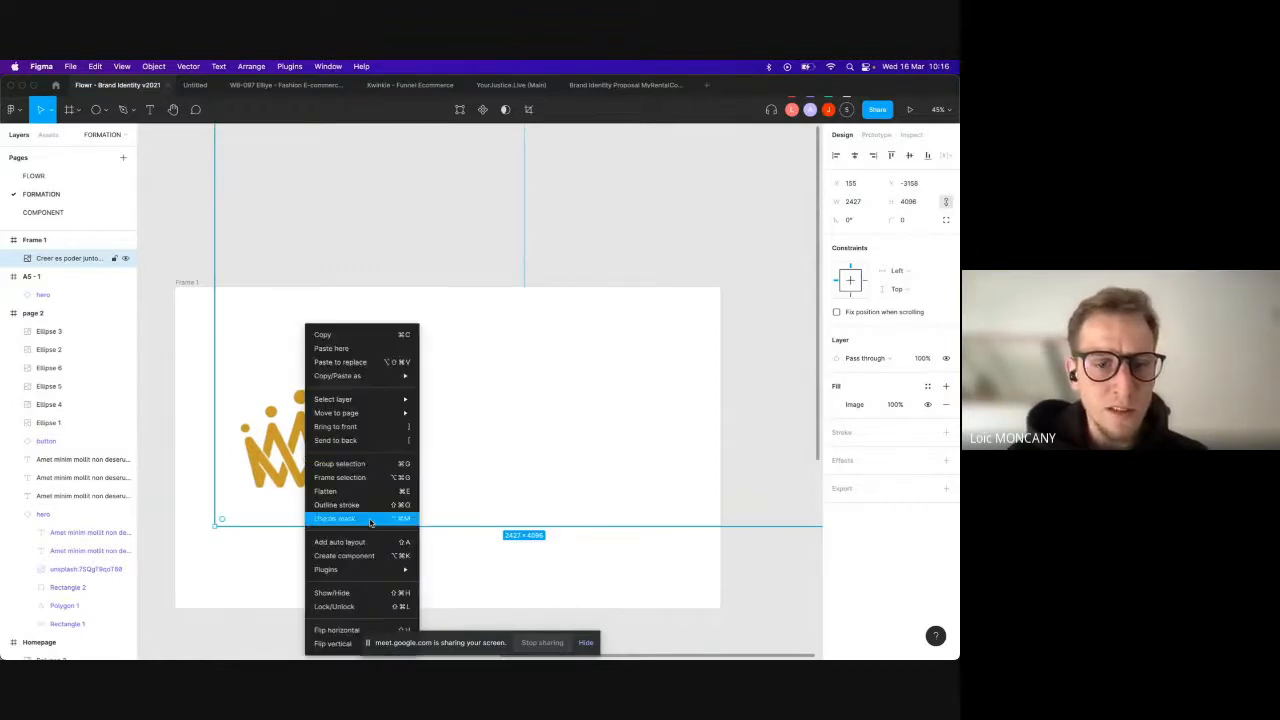
{"action": "mouse_move", "coordinate": [388, 572]}
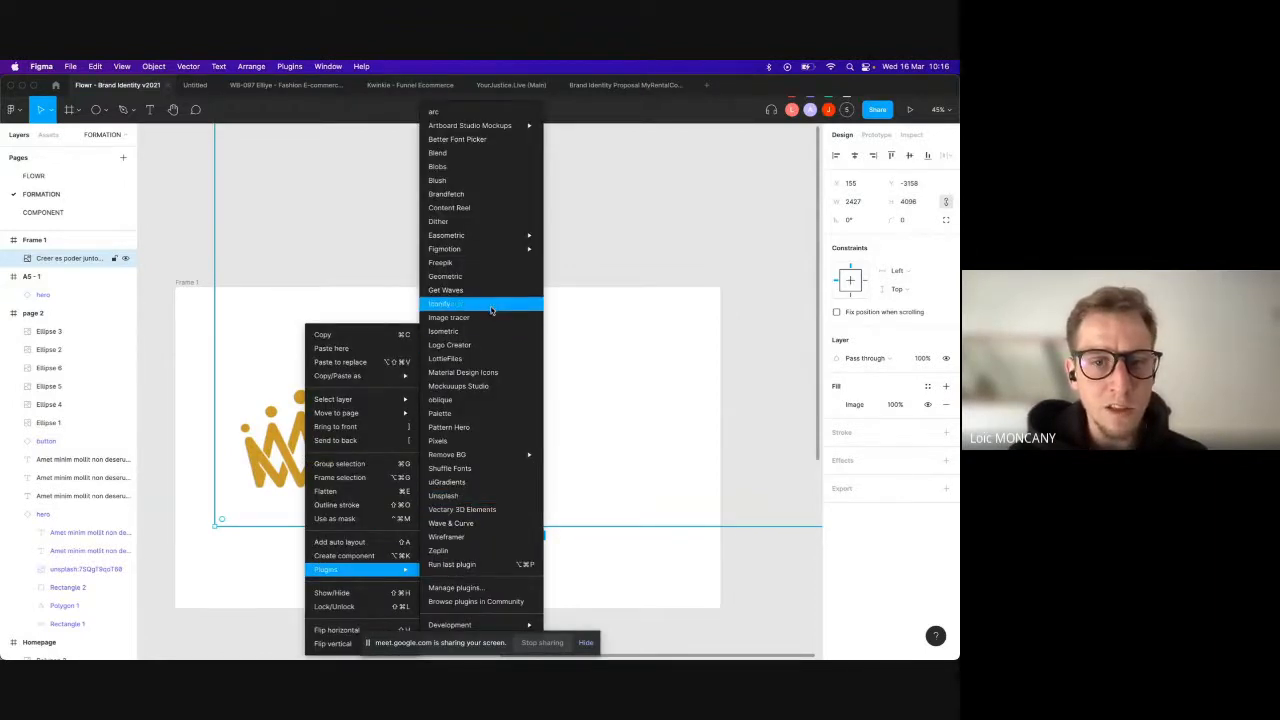
{"action": "left_click", "coordinate": [492, 317]}
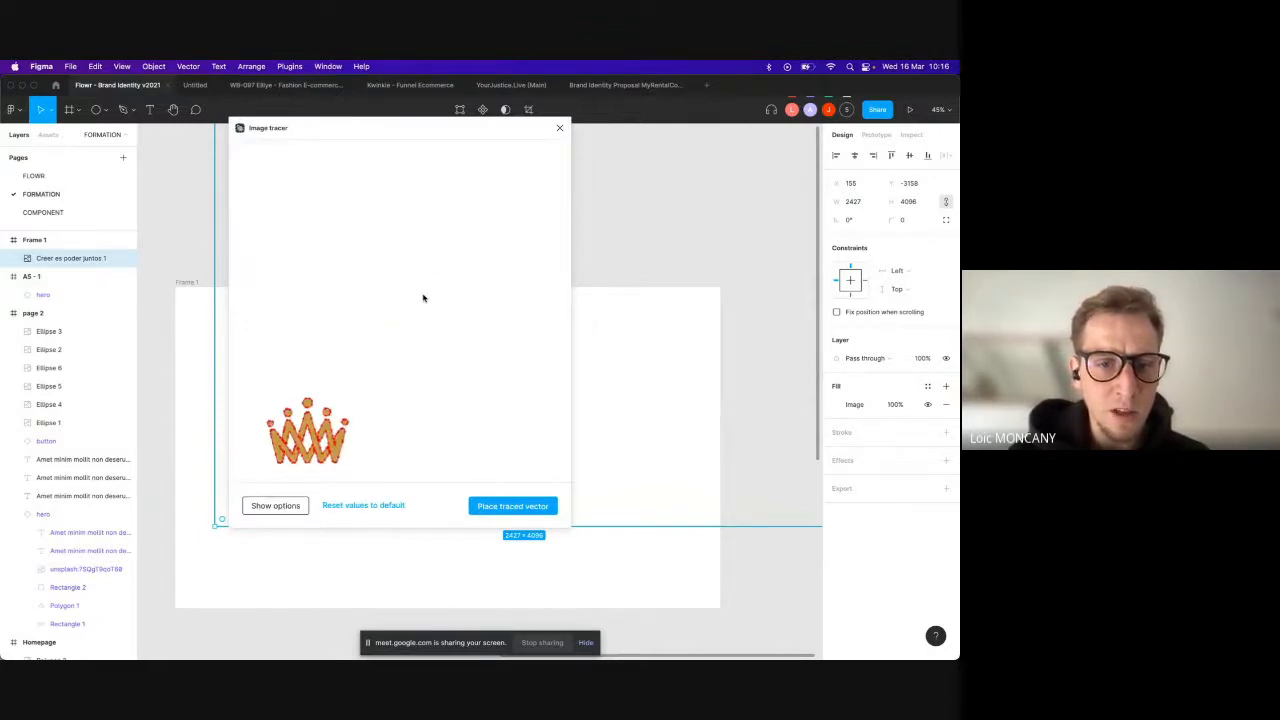
{"action": "left_click_drag", "start_coordinate": [423, 298], "coordinate": [423, 246]}
{"action": "left_click_drag", "start_coordinate": [383, 316], "coordinate": [466, 257]}
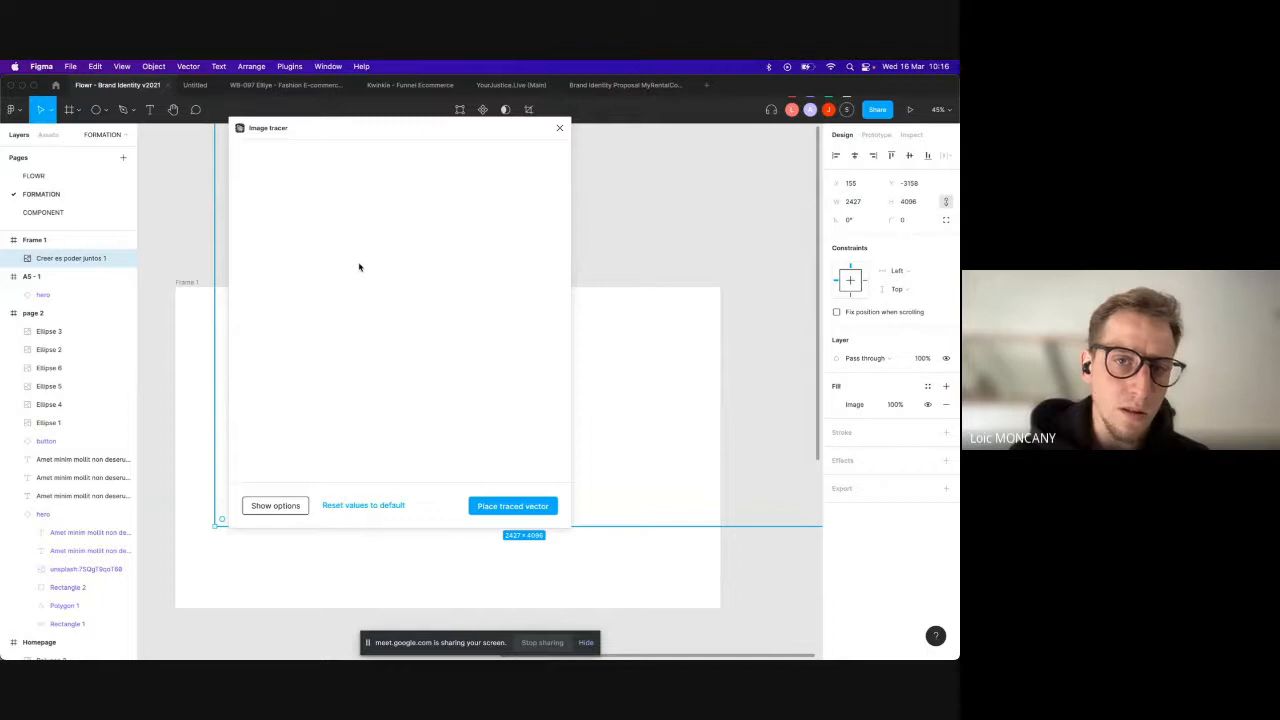
{"action": "left_click", "coordinate": [574, 256]}
{"action": "left_click", "coordinate": [285, 506]}
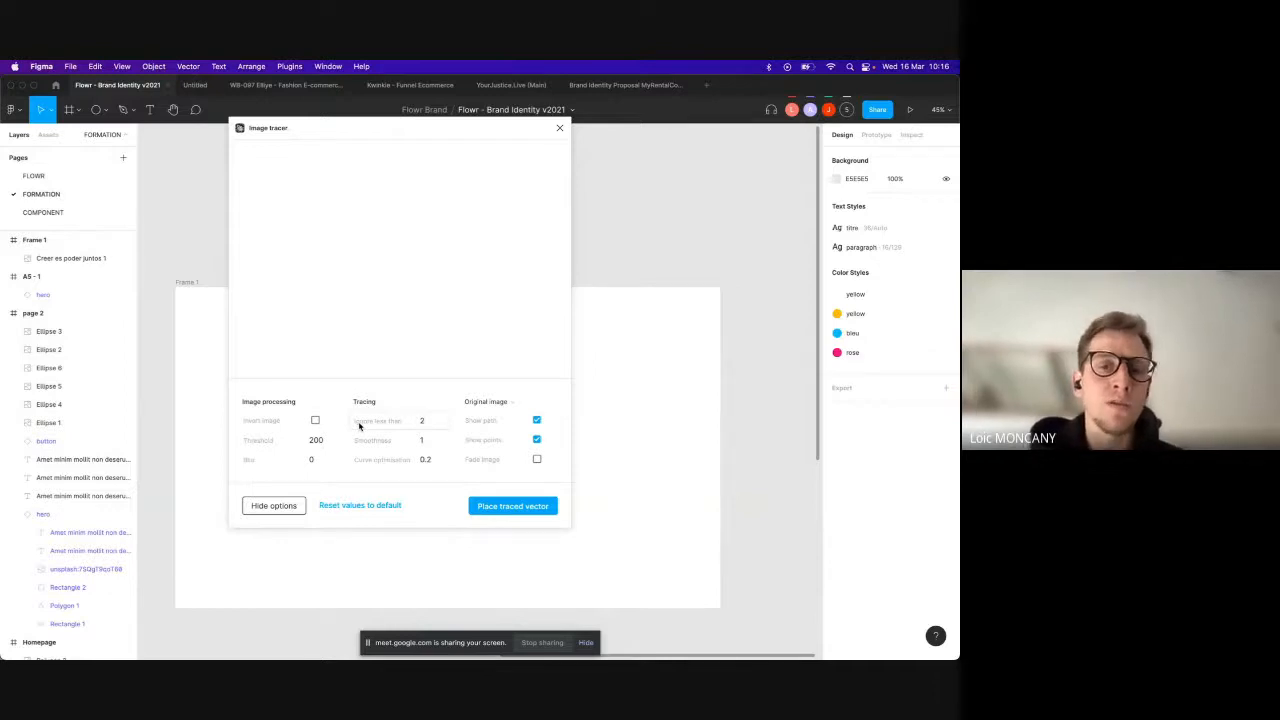
{"action": "left_click", "coordinate": [513, 506]}
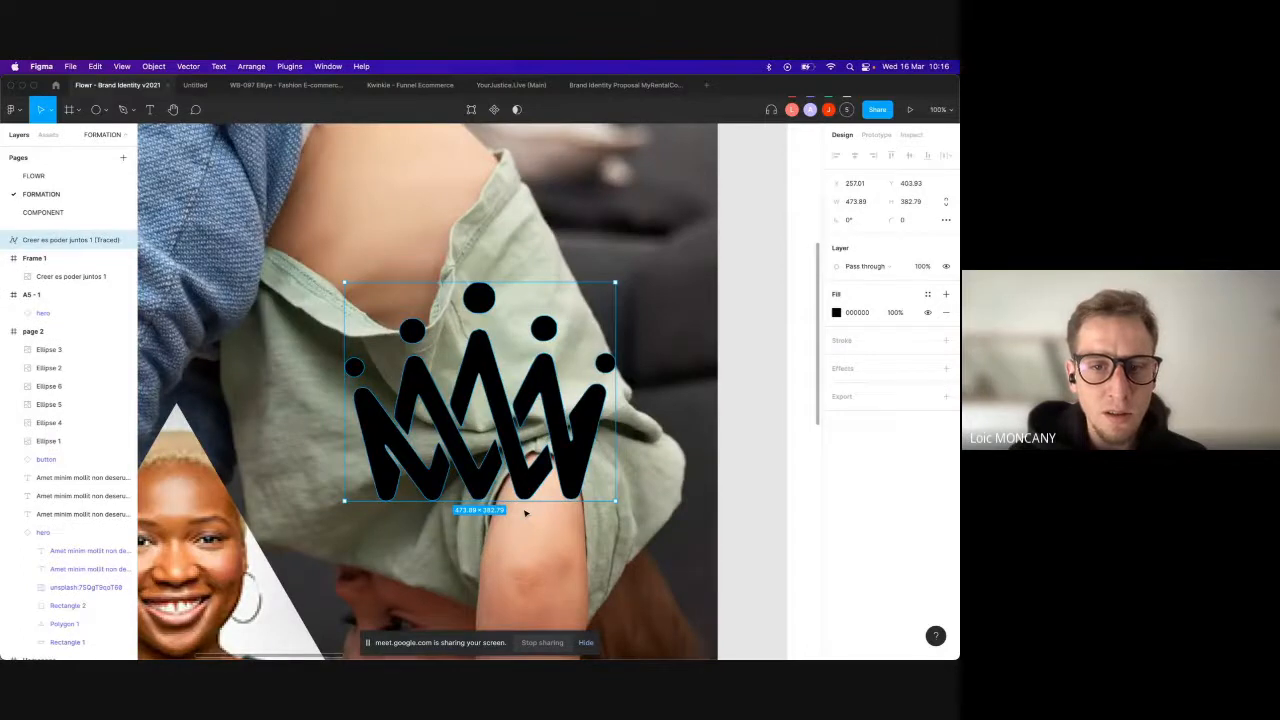
Step: Cut the traced crown from the Homepage frame and paste it into Frame 1 beside the gold crown
{"action": "key", "text": "Delete"}
{"action": "scroll", "coordinate": [574, 375], "scroll_direction": "down", "scroll_amount": 5}
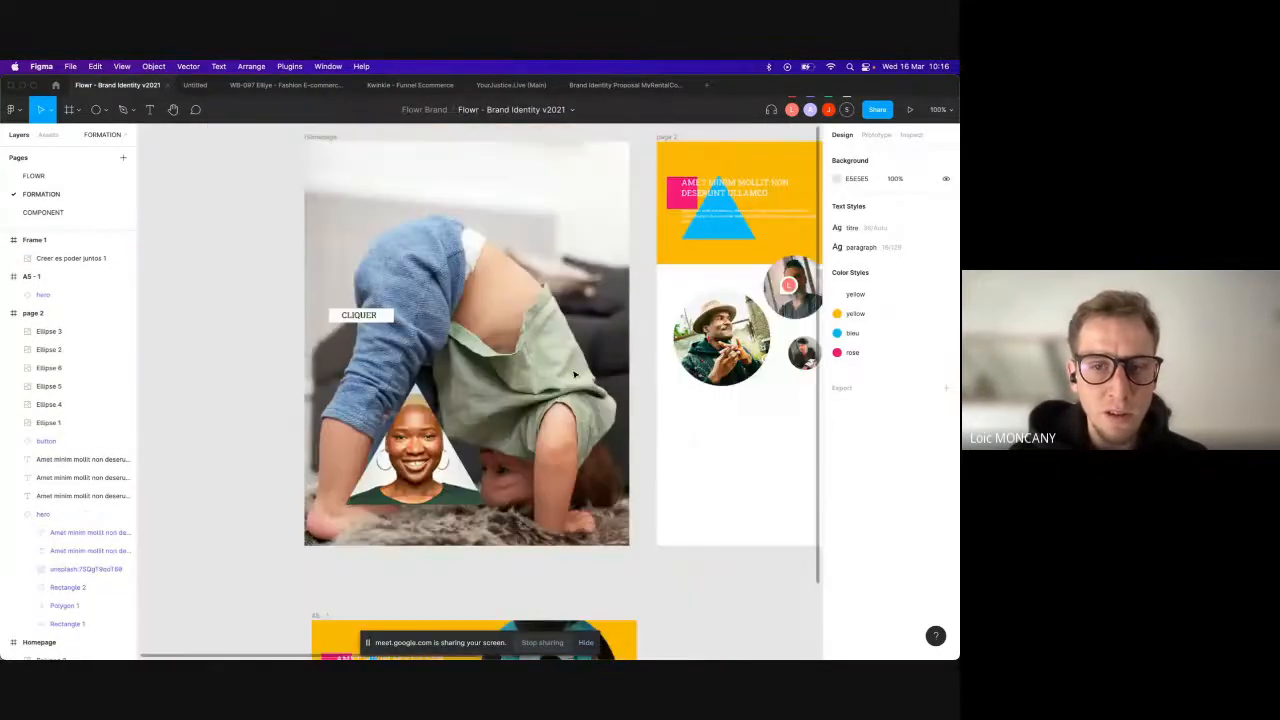
{"action": "scroll", "coordinate": [574, 375], "scroll_direction": "right", "scroll_amount": 10}
{"action": "key", "text": "ctrl+v"}
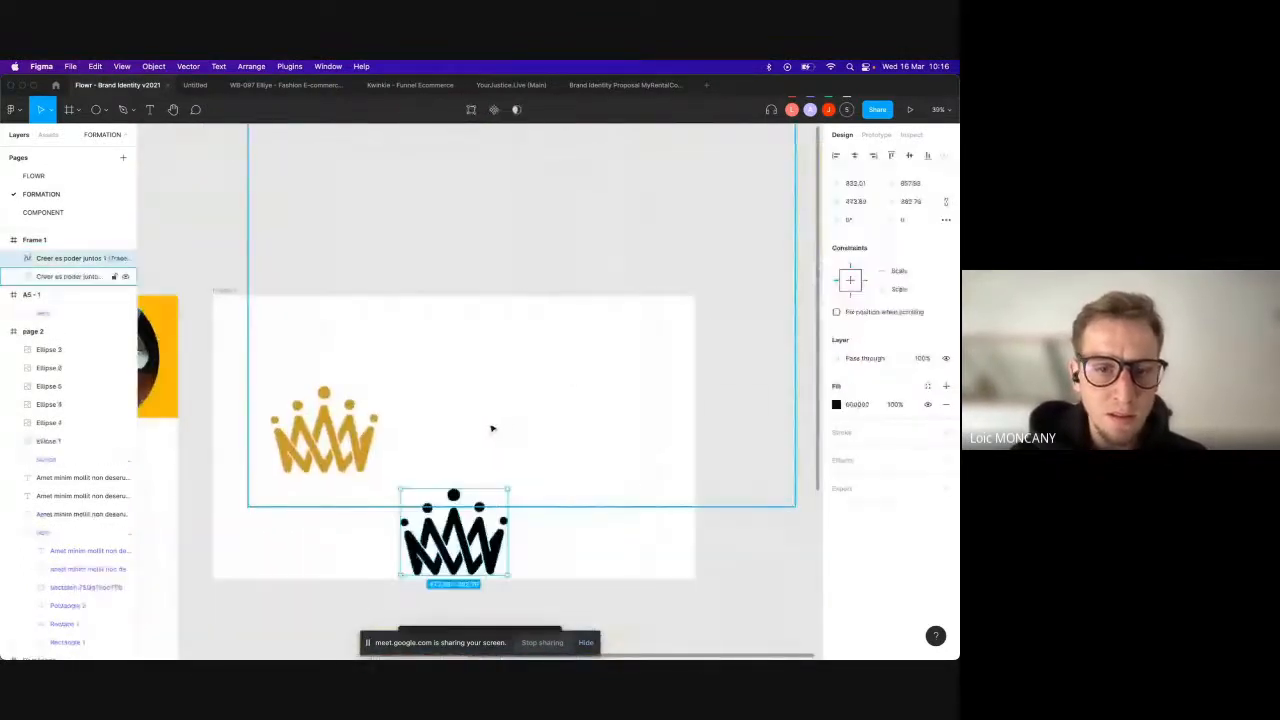
{"action": "left_click_drag", "start_coordinate": [462, 528], "coordinate": [472, 422]}
Step: Apply the rose color style to the traced crown's fill
{"action": "left_click", "coordinate": [836, 404]}
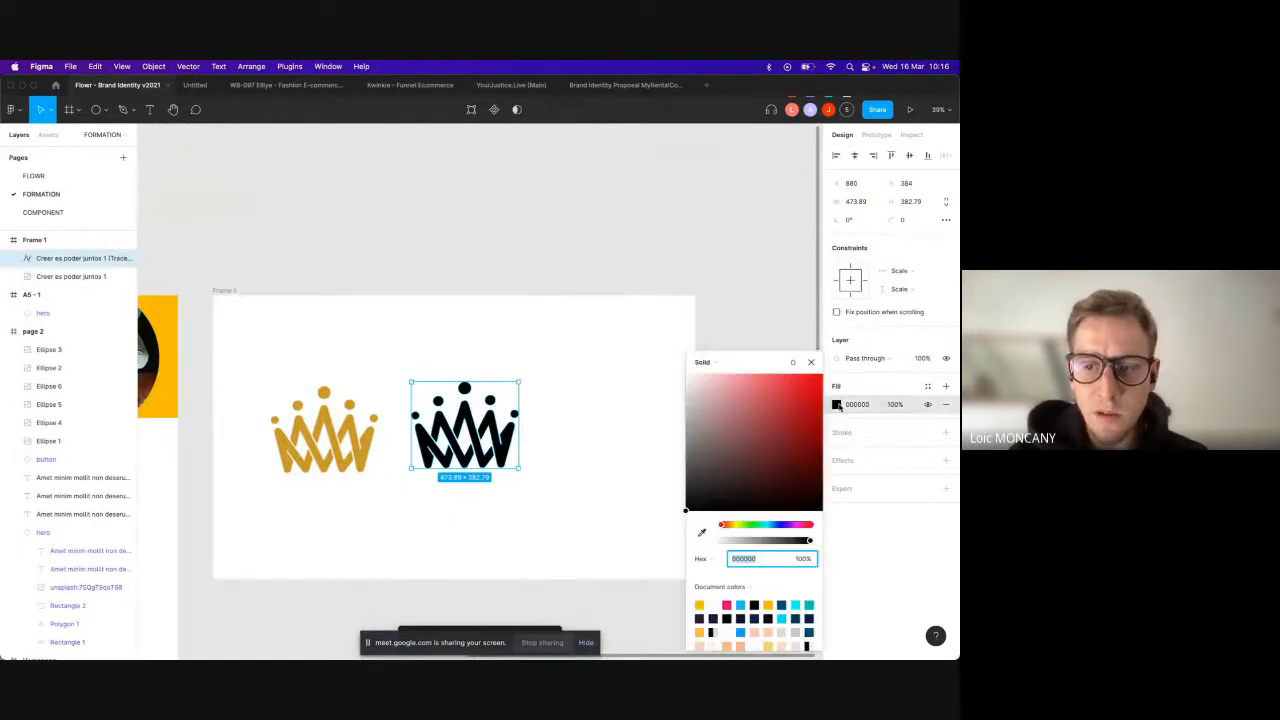
{"action": "left_click", "coordinate": [946, 386]}
{"action": "left_click", "coordinate": [926, 389]}
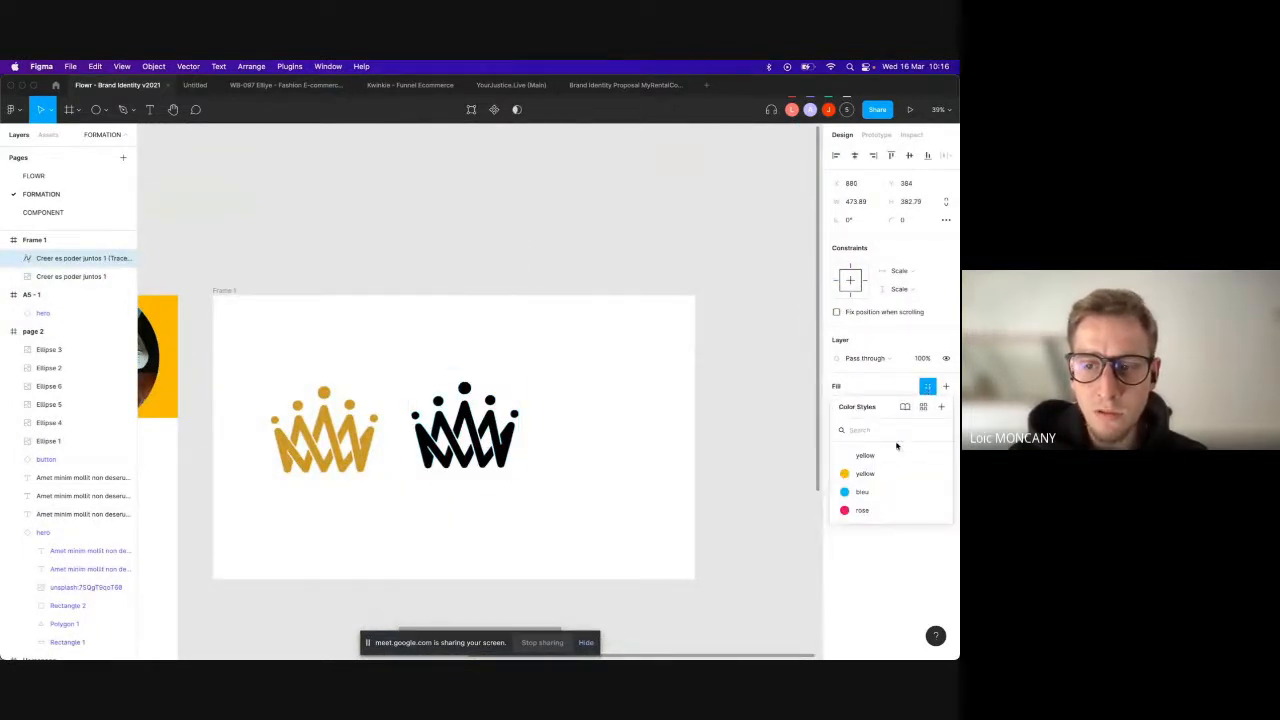
{"action": "left_click", "coordinate": [858, 491]}
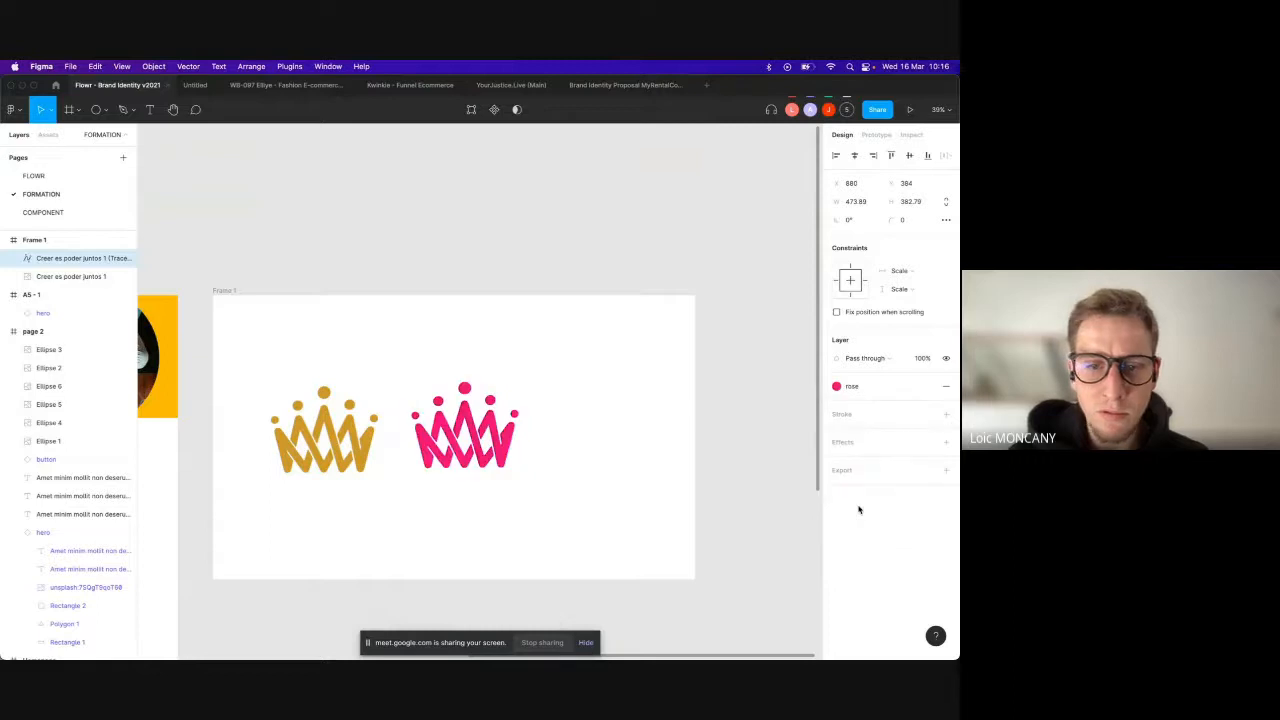
Step: Delete the original gold crown image from Frame 1, keeping only the traced vector
{"action": "left_click", "coordinate": [449, 563]}
{"action": "left_click", "coordinate": [363, 460]}
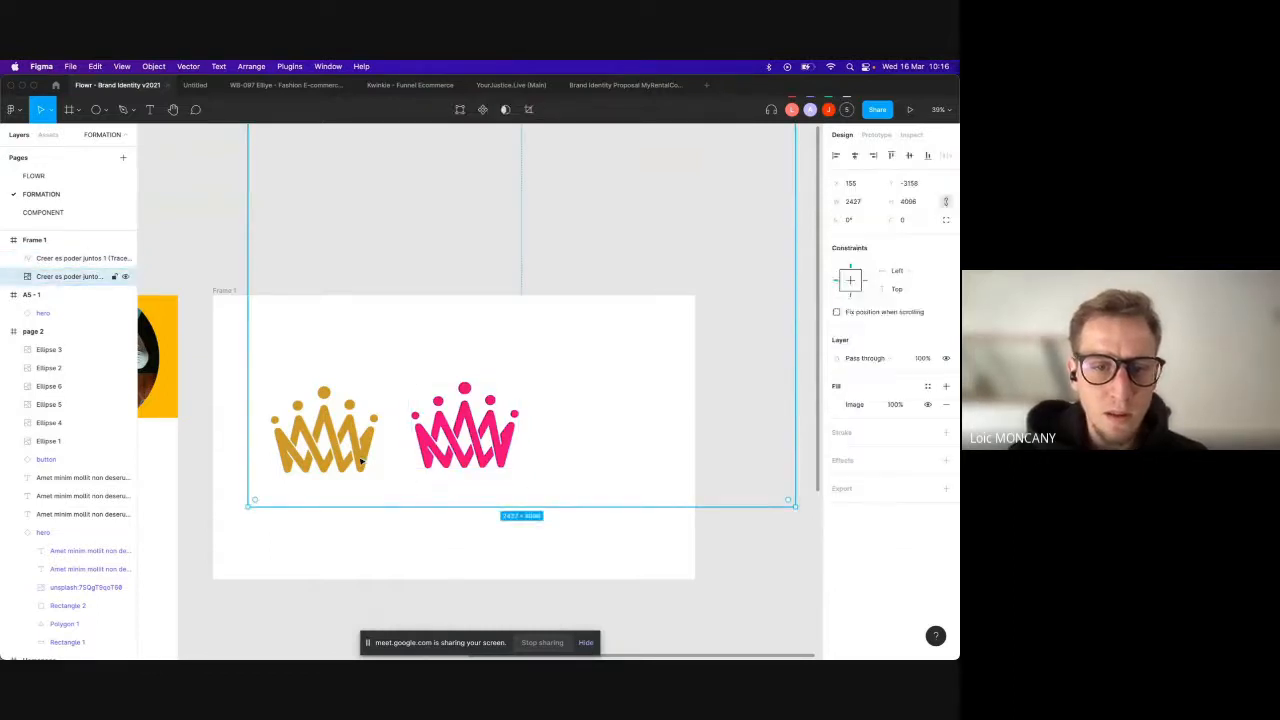
{"action": "left_click_drag", "start_coordinate": [338, 447], "coordinate": [302, 400]}
{"action": "key", "text": "Delete"}
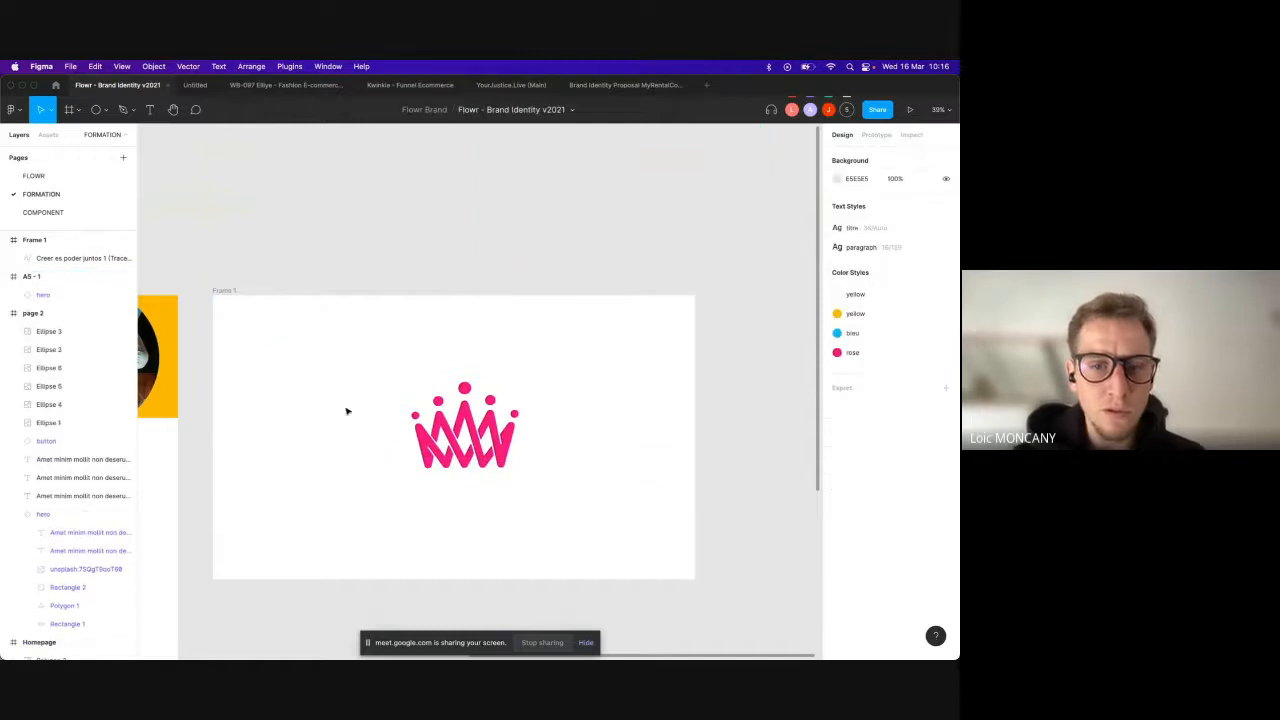
Step: Move the traced crown left and try to narrow Frame 1 with the crown inside it
{"action": "left_click", "coordinate": [488, 449]}
{"action": "left_click_drag", "start_coordinate": [488, 449], "coordinate": [338, 449]}
{"action": "left_click", "coordinate": [237, 294]}
{"action": "left_click_drag", "start_coordinate": [695, 500], "coordinate": [520, 491]}
{"action": "key", "text": "super+z"}
Step: Cut the crown, narrow Frame 1 to about 1341 wide, and paste the crown back near its center
{"action": "left_click", "coordinate": [297, 457]}
{"action": "key", "text": "Delete"}
{"action": "left_click", "coordinate": [223, 289]}
{"action": "left_click_drag", "start_coordinate": [692, 372], "coordinate": [515, 388]}
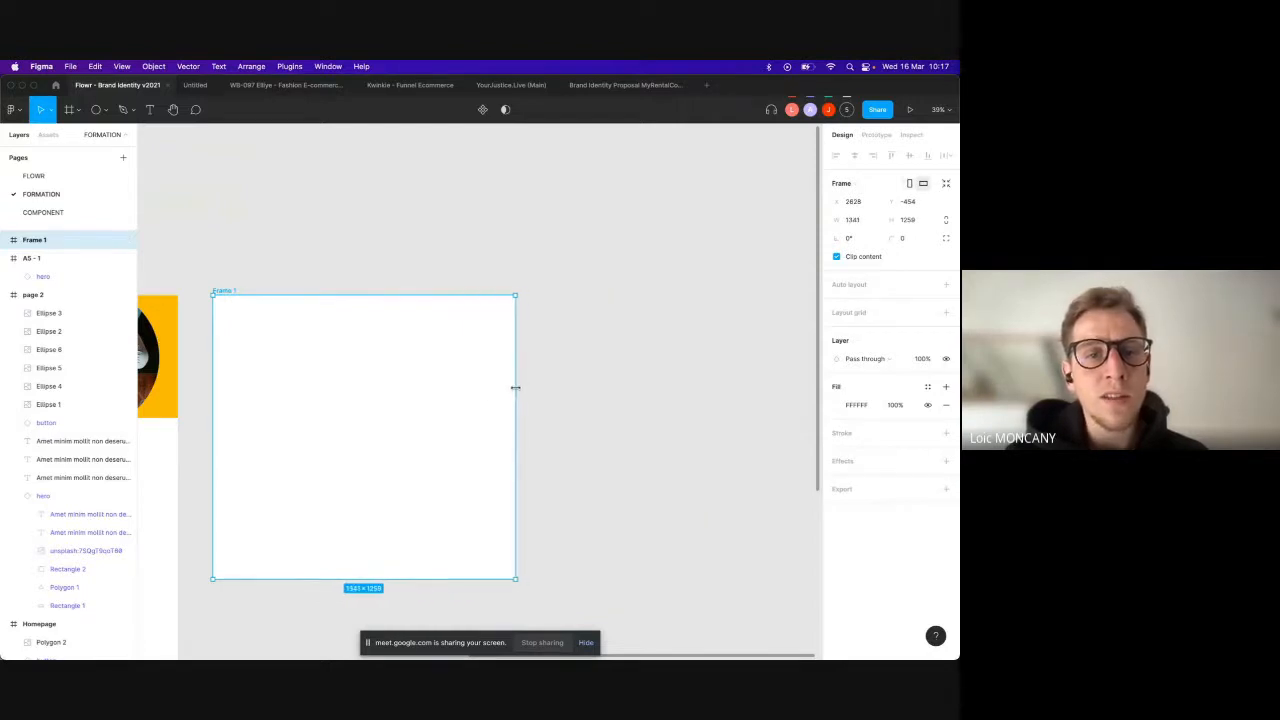
{"action": "key", "text": "super+v"}
{"action": "left_click_drag", "start_coordinate": [343, 429], "coordinate": [386, 440]}
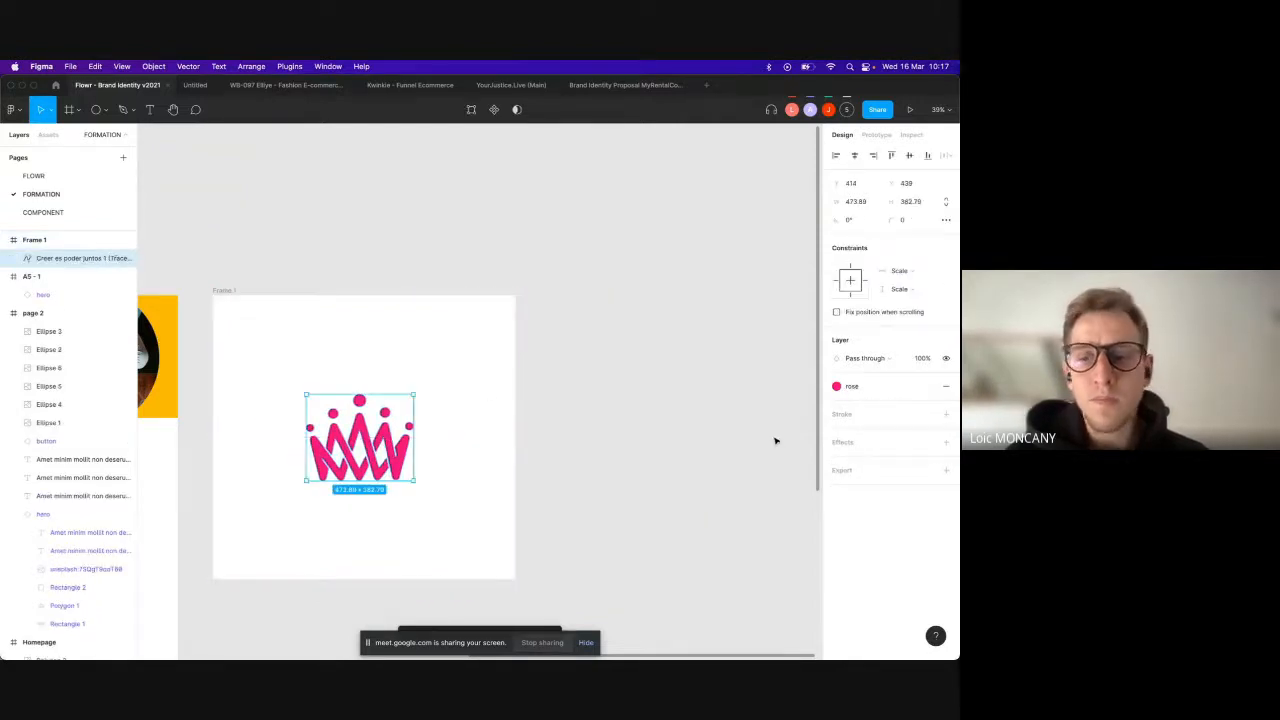
Step: Add two export settings to the crown: PNG at 1x and SVG
{"action": "left_click", "coordinate": [946, 470]}
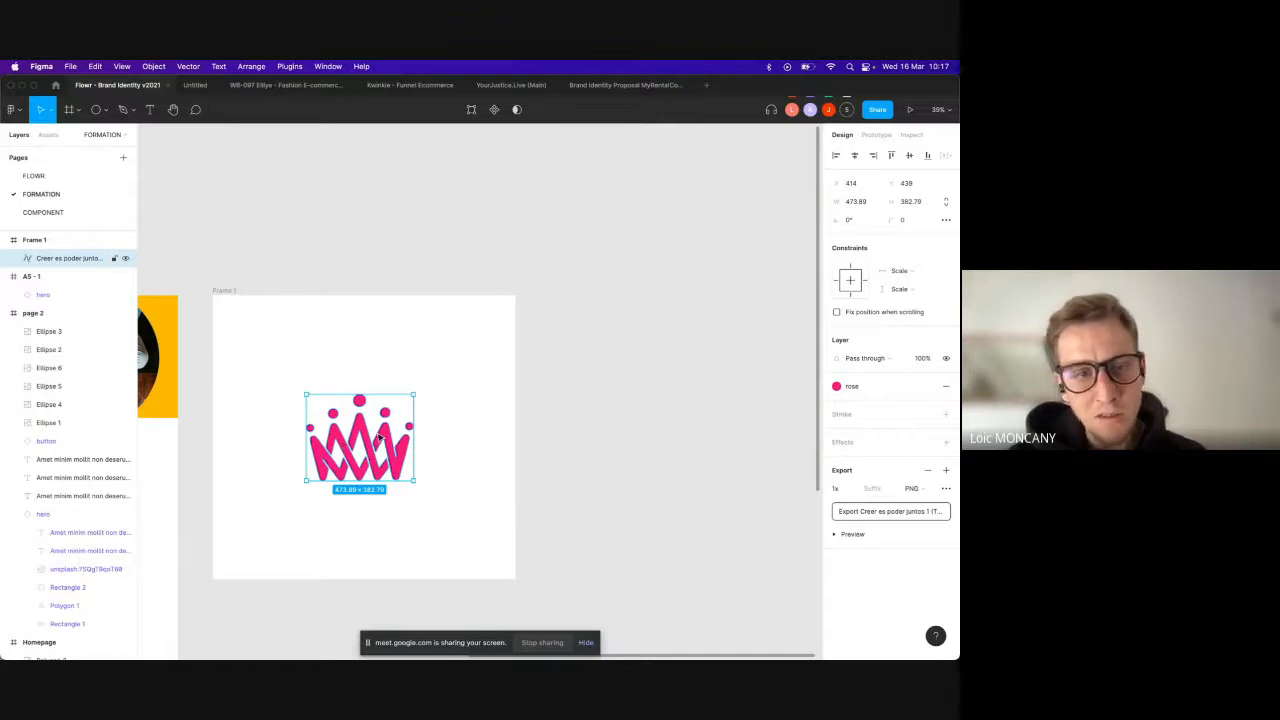
{"action": "left_click", "coordinate": [912, 489]}
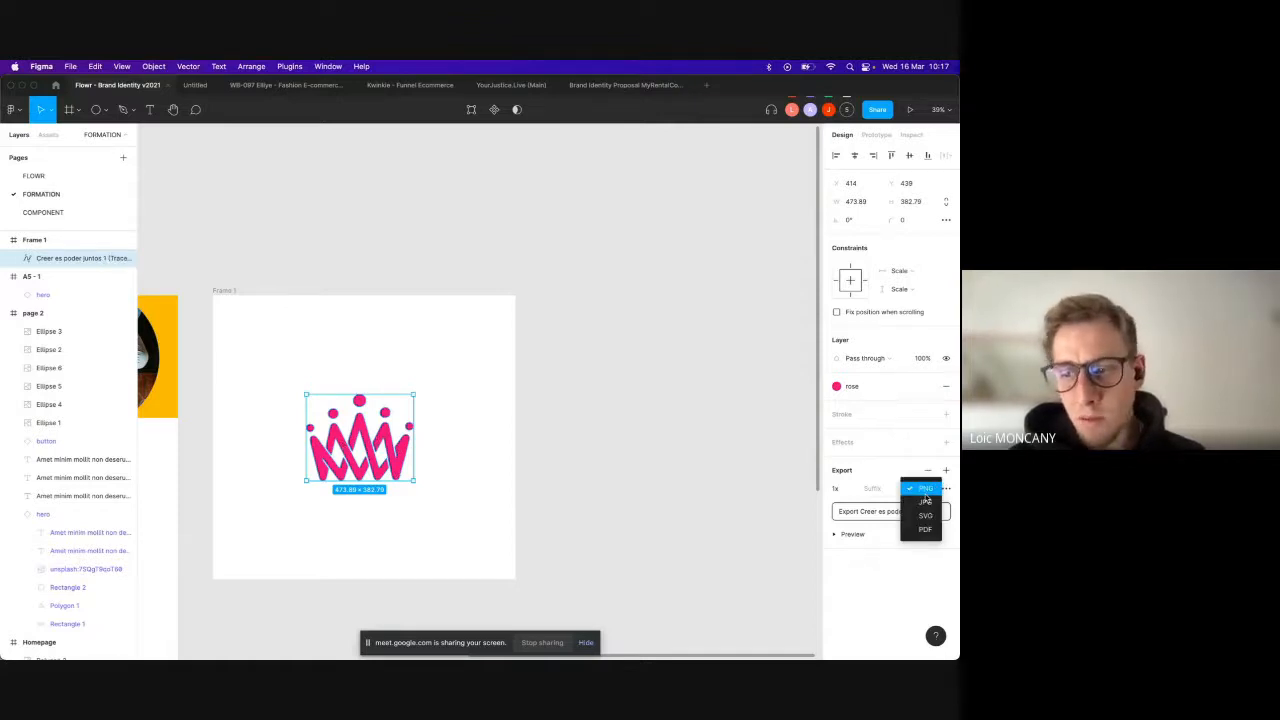
{"action": "left_click", "coordinate": [926, 489]}
{"action": "left_click", "coordinate": [850, 489]}
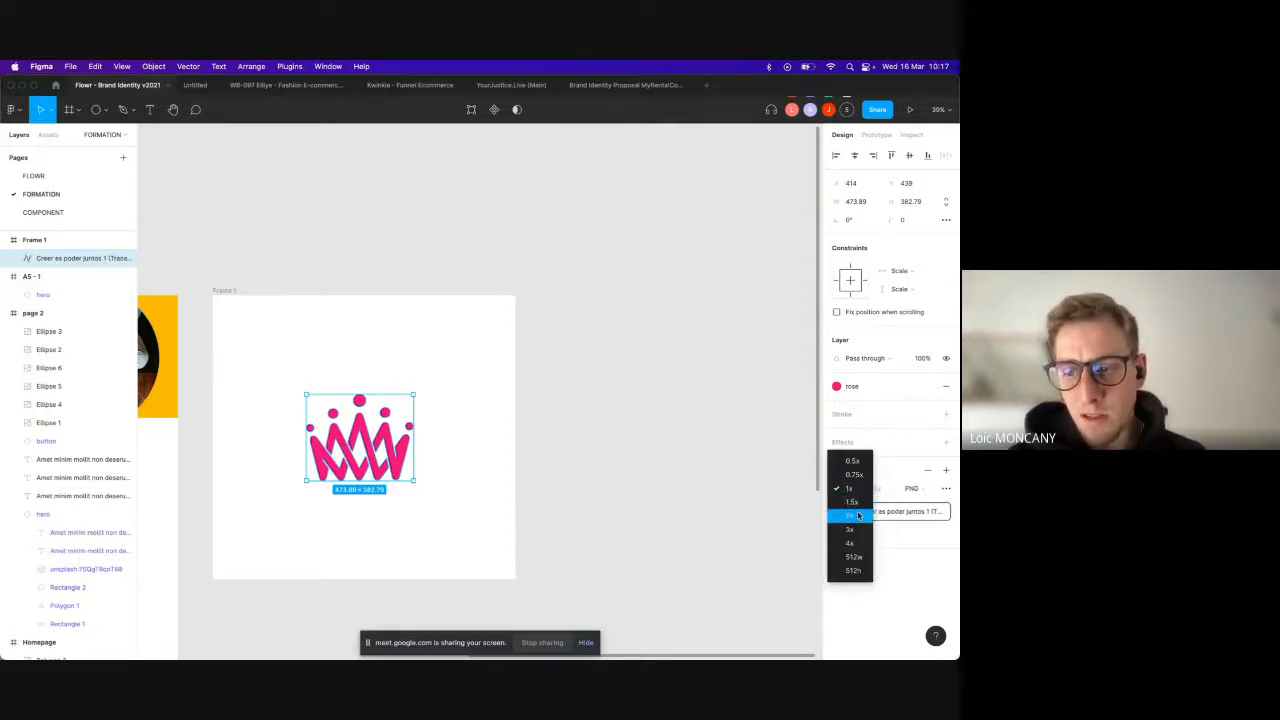
{"action": "key", "text": "Escape"}
{"action": "left_click", "coordinate": [946, 470]}
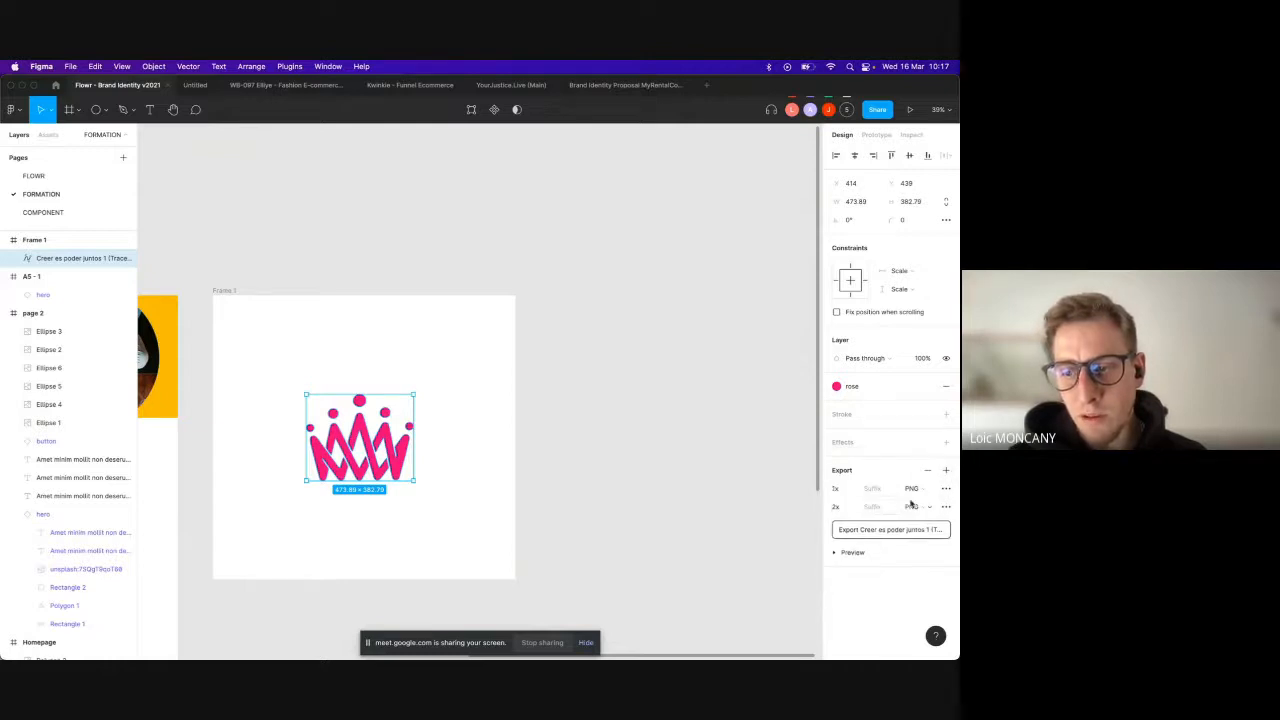
{"action": "left_click", "coordinate": [922, 508]}
{"action": "left_click", "coordinate": [931, 536]}
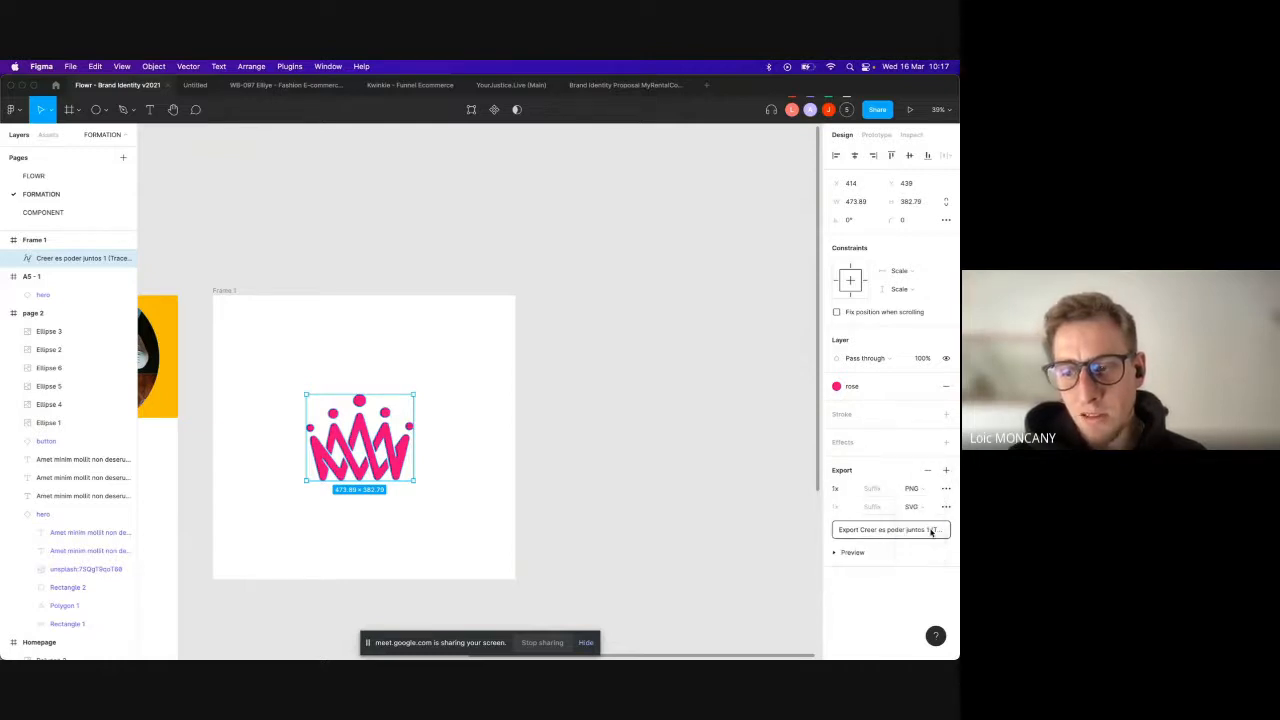
Step: Add 2x and 3x export settings to the crown, with the 1x format set to JPG and the 3x format to PDF
{"action": "left_click", "coordinate": [946, 470]}
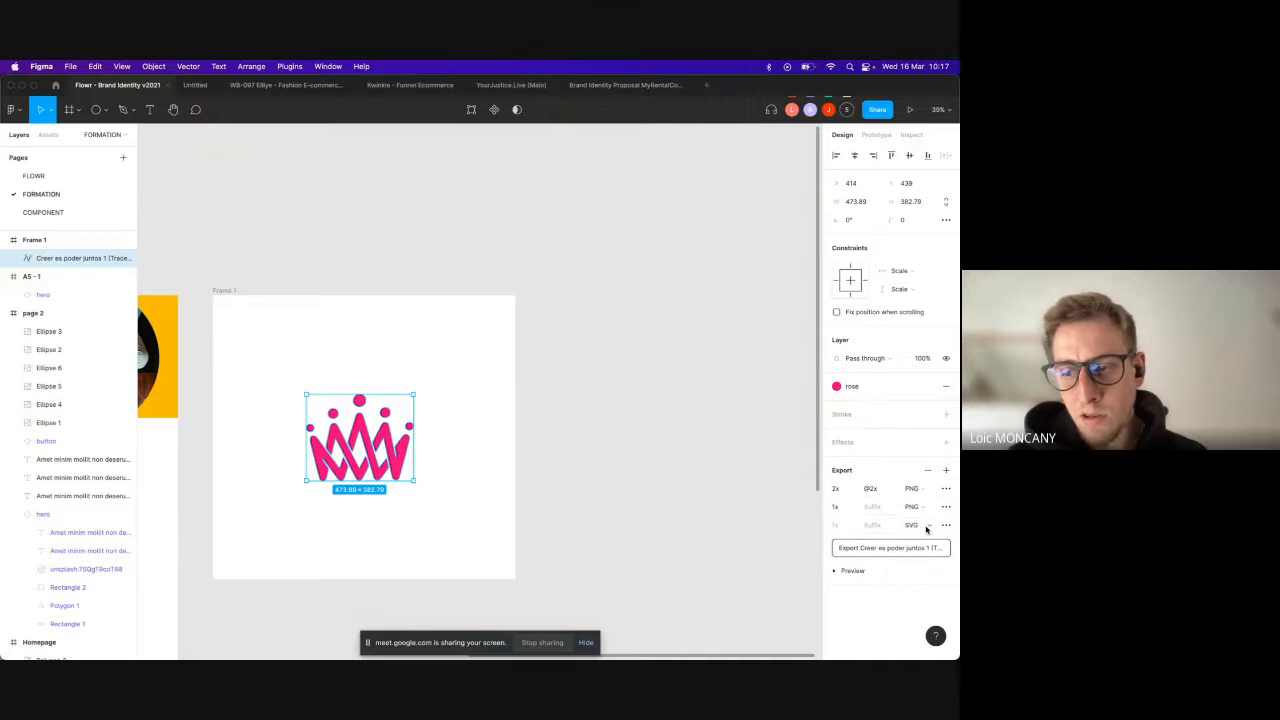
{"action": "left_click", "coordinate": [926, 508]}
{"action": "left_click", "coordinate": [926, 520]}
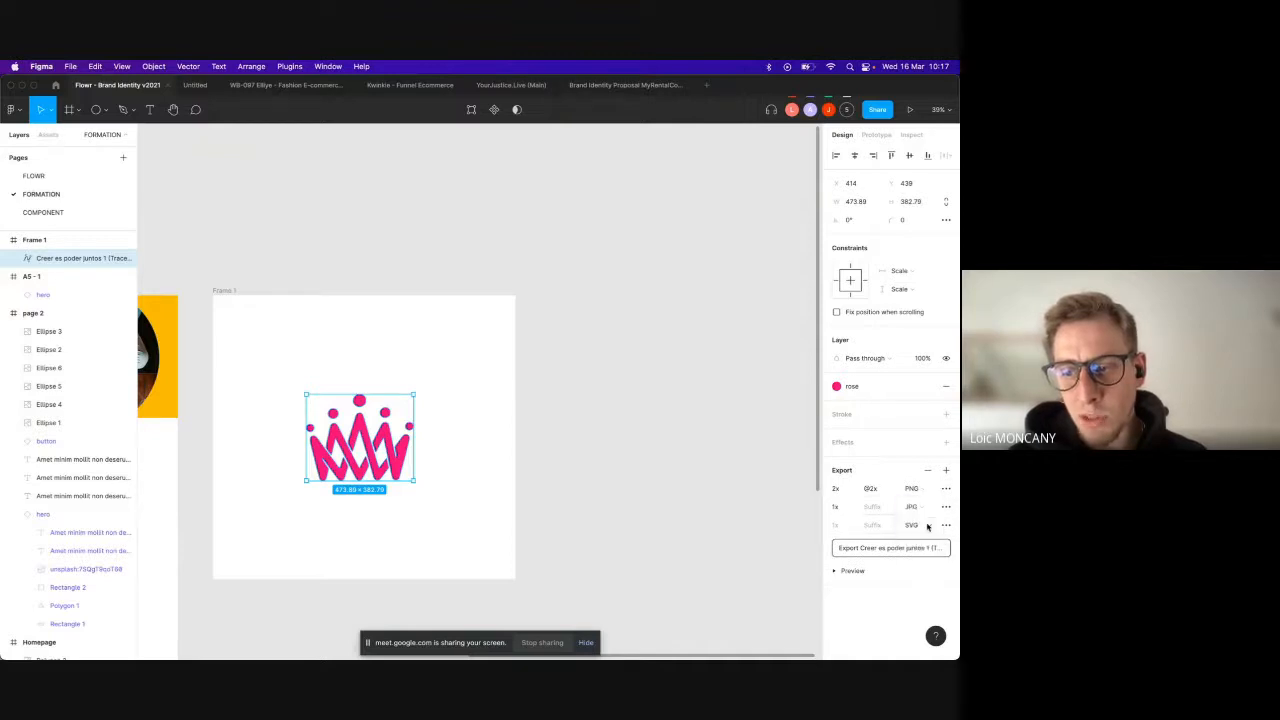
{"action": "left_click", "coordinate": [946, 470]}
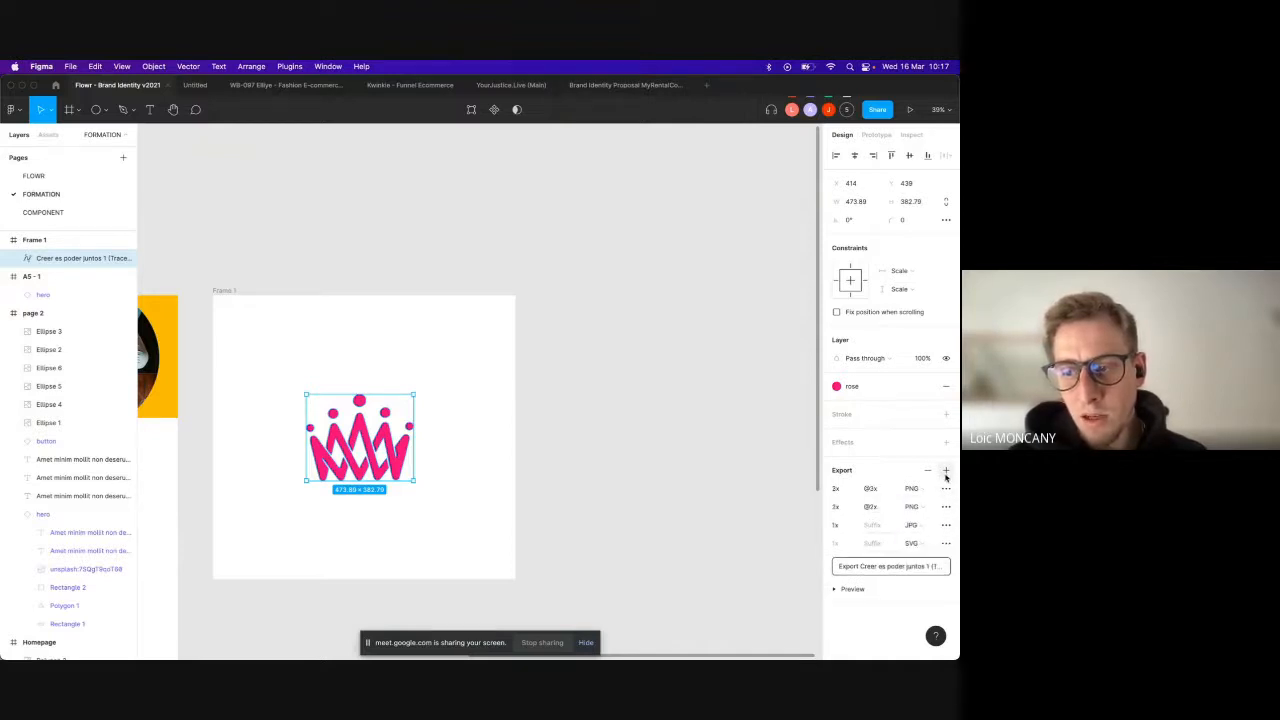
{"action": "left_click", "coordinate": [919, 496]}
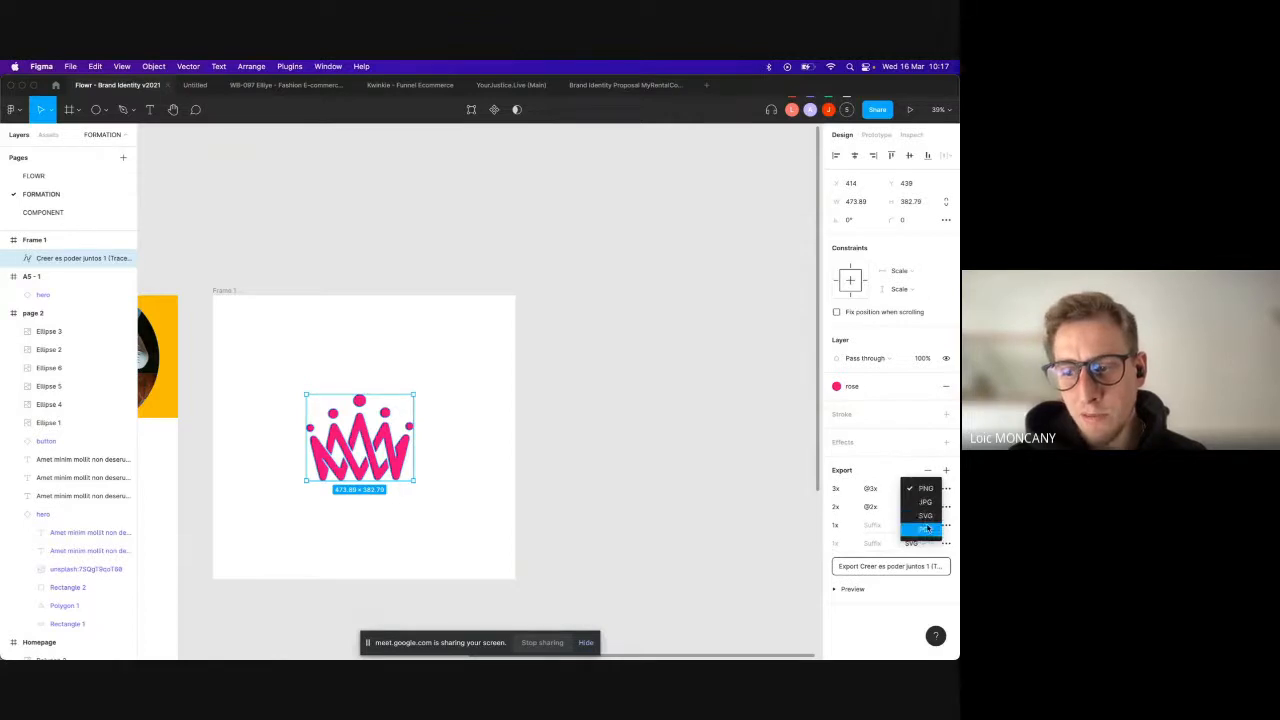
{"action": "left_click", "coordinate": [926, 529]}
Step: Export the crown in all four formats into a new folder named jsjs inside the svg folder, and deselect the crown
{"action": "left_click", "coordinate": [881, 566]}
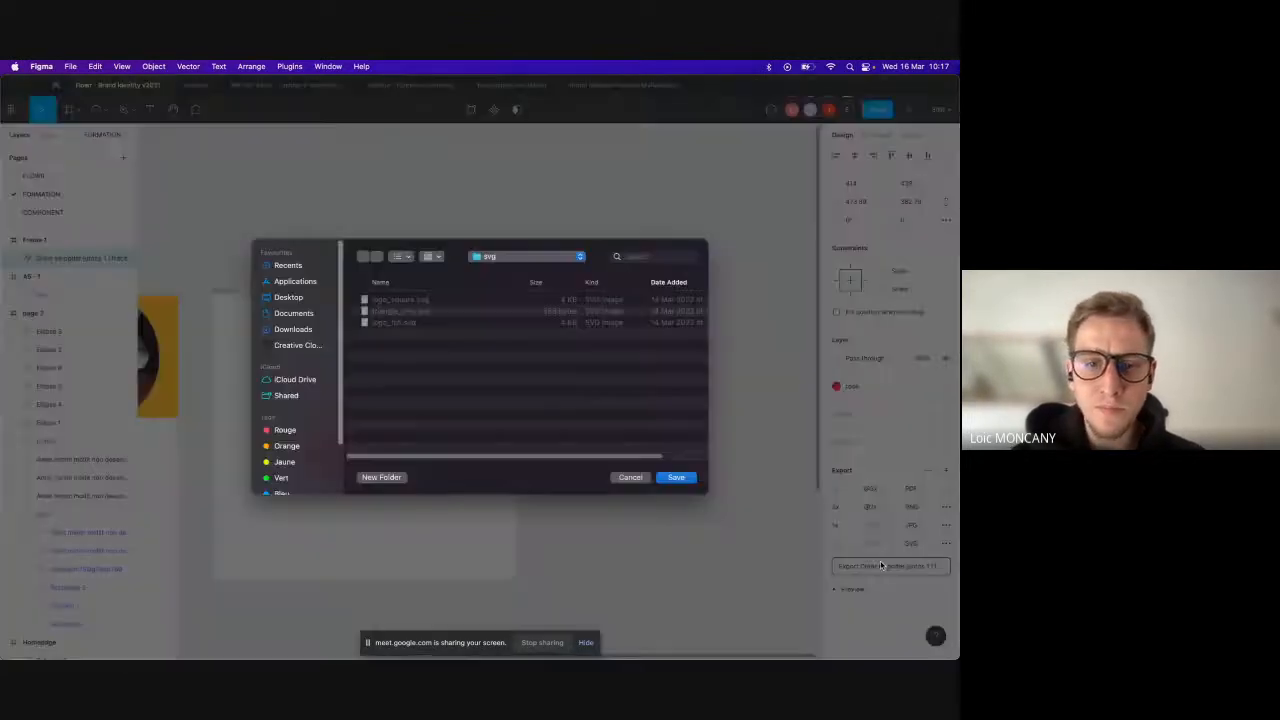
{"action": "key", "text": "super+shift+n"}
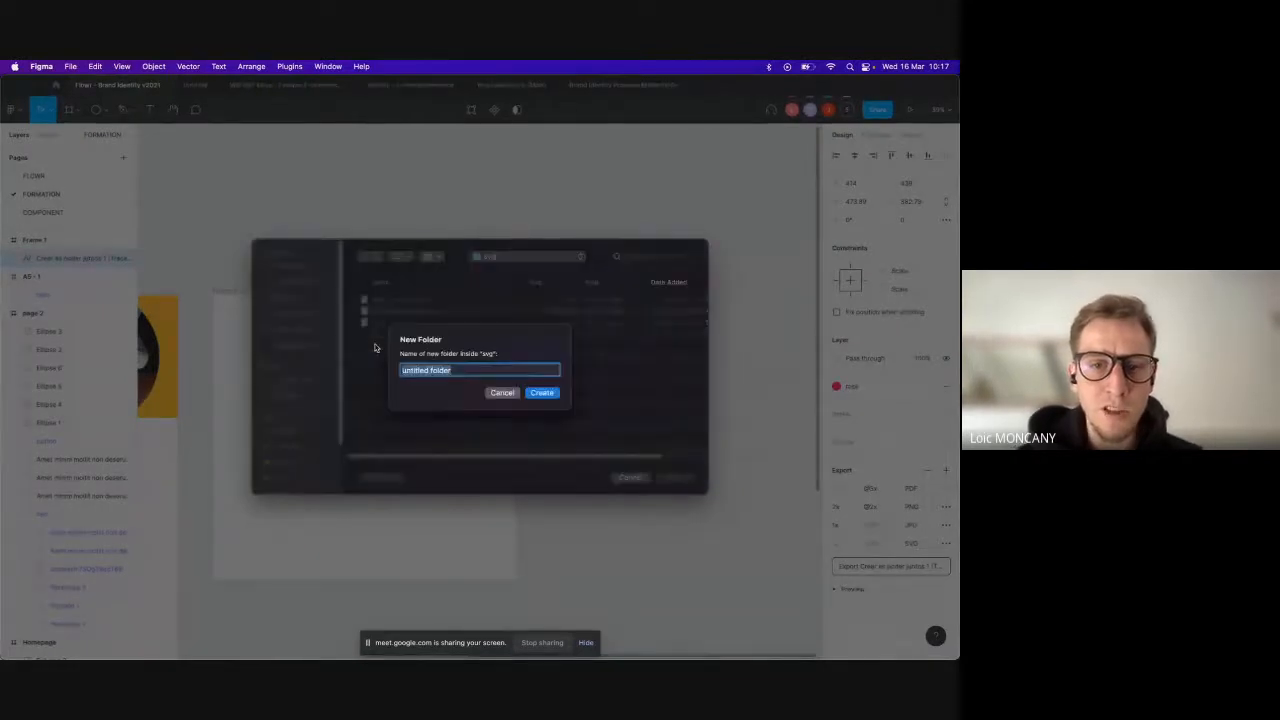
{"action": "type", "text": "jsjs"}
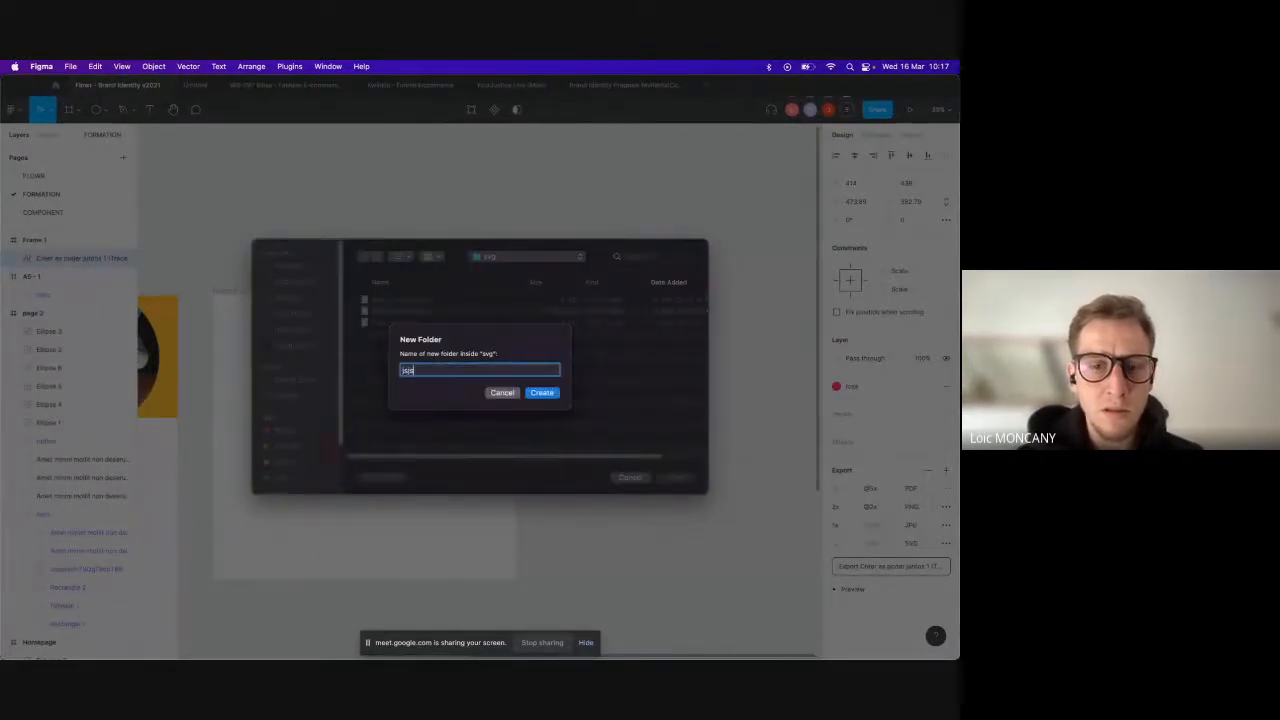
{"action": "key", "text": "Return"}
{"action": "left_click", "coordinate": [692, 482]}
{"action": "left_click", "coordinate": [626, 472]}
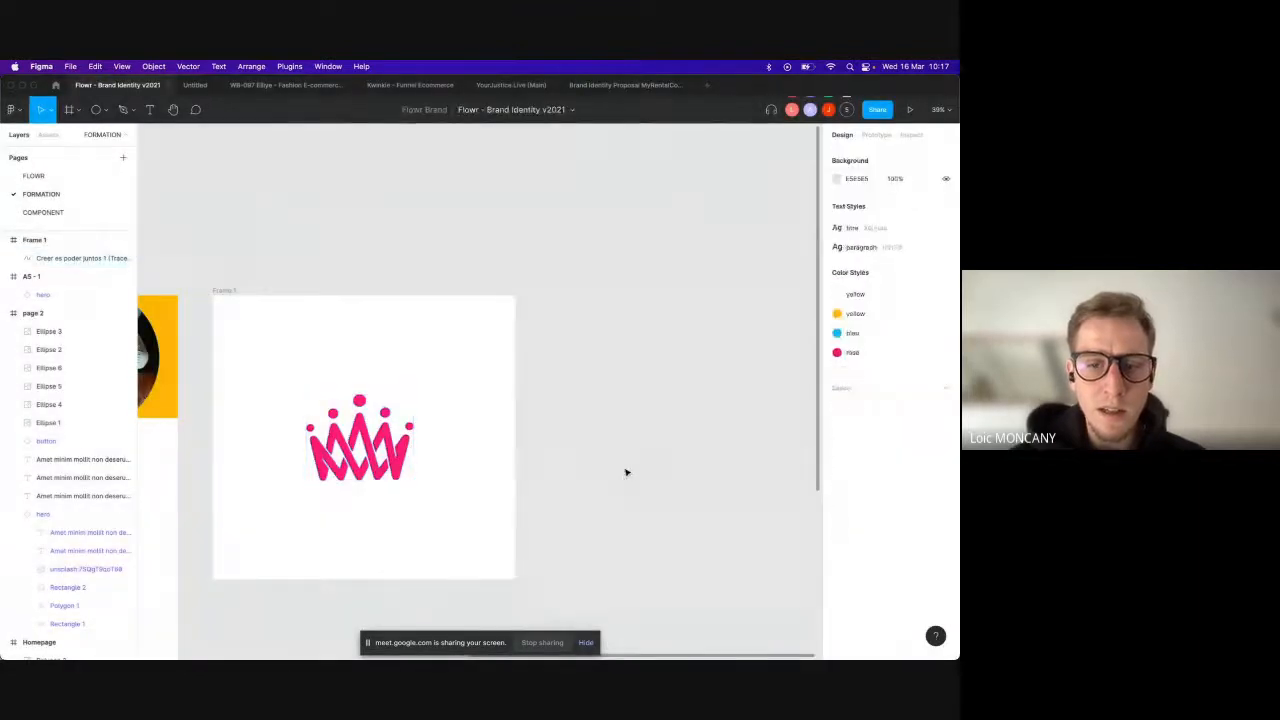
Step: Switch to Finder and go from the Desktop through silverlane_23022022 and export_assets_silverlane to the svg folder
{"action": "key", "text": "super+Tab"}
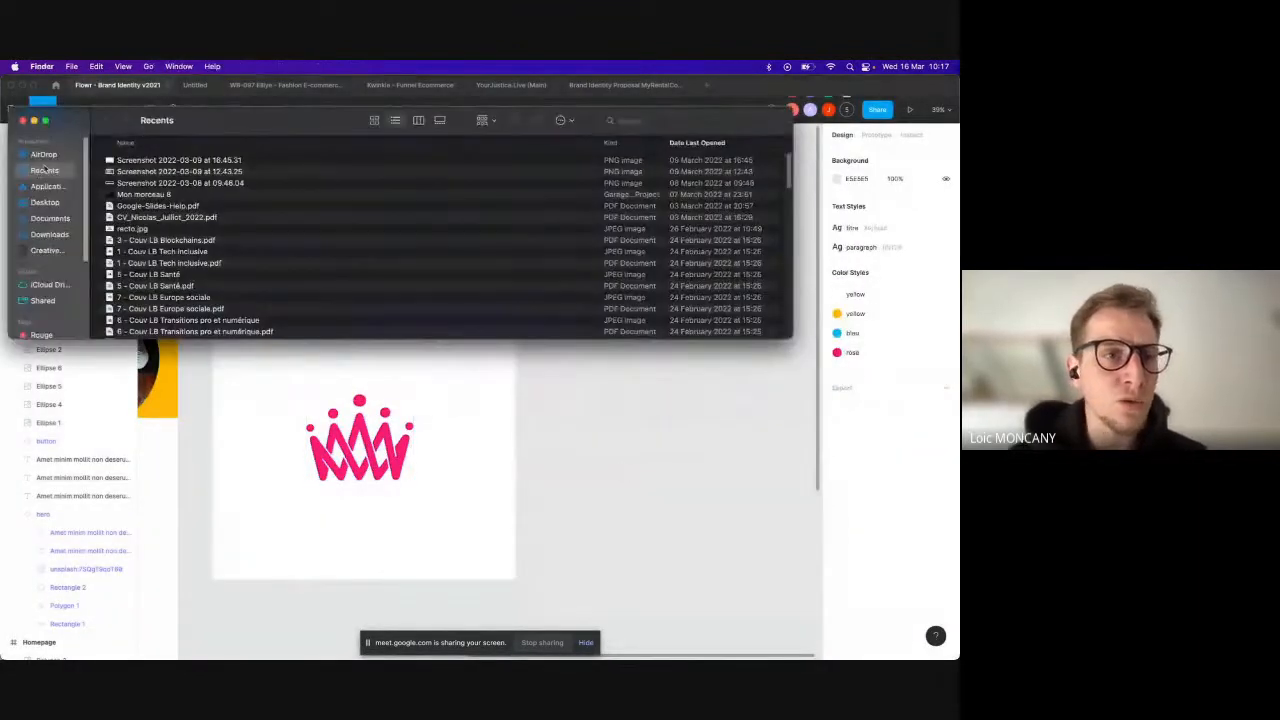
{"action": "left_click", "coordinate": [45, 202]}
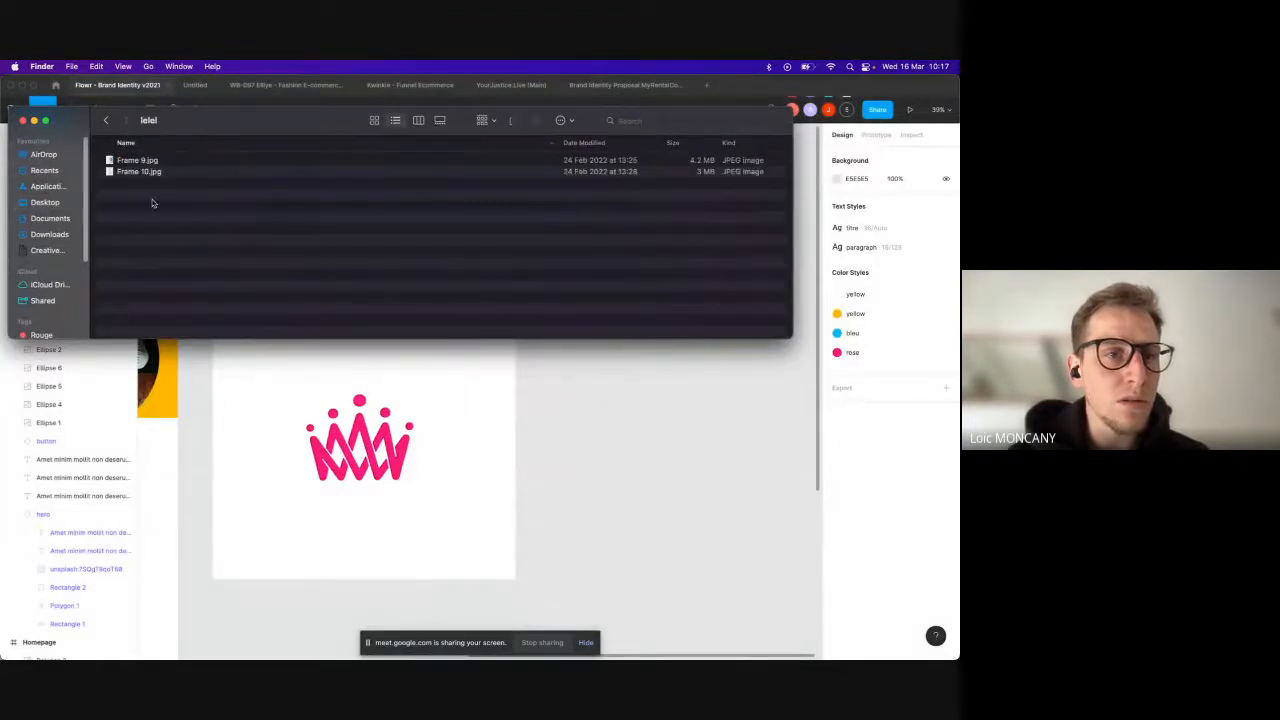
{"action": "left_click", "coordinate": [145, 162]}
{"action": "key", "text": "super+Tab"}
{"action": "key", "text": "super+shift+Tab"}
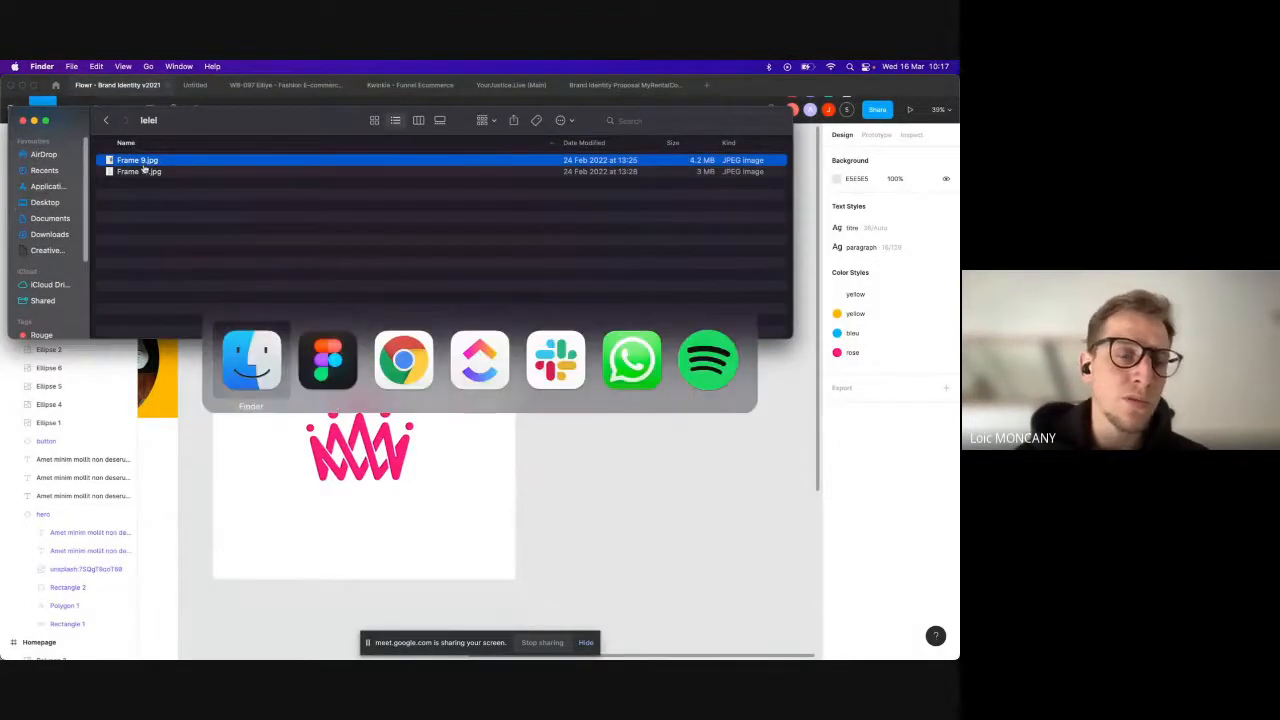
{"action": "left_click", "coordinate": [106, 121]}
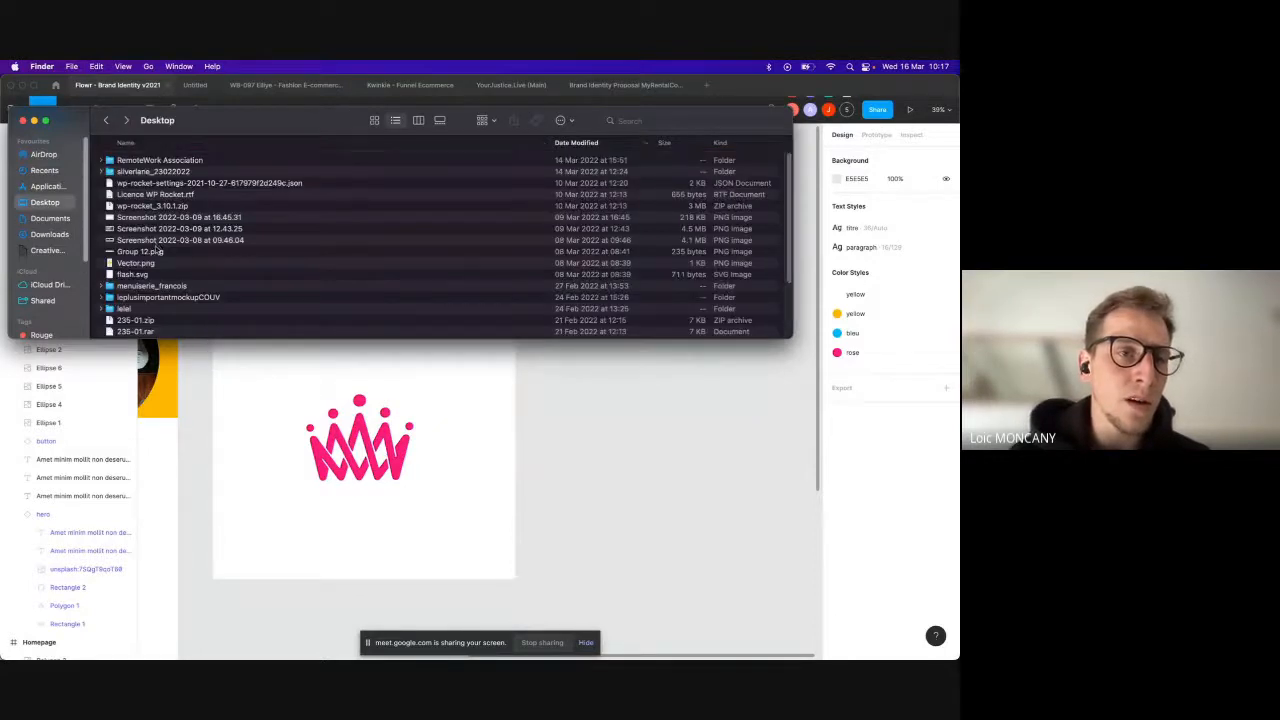
{"action": "left_click", "coordinate": [146, 172]}
{"action": "double_click", "coordinate": [146, 172]}
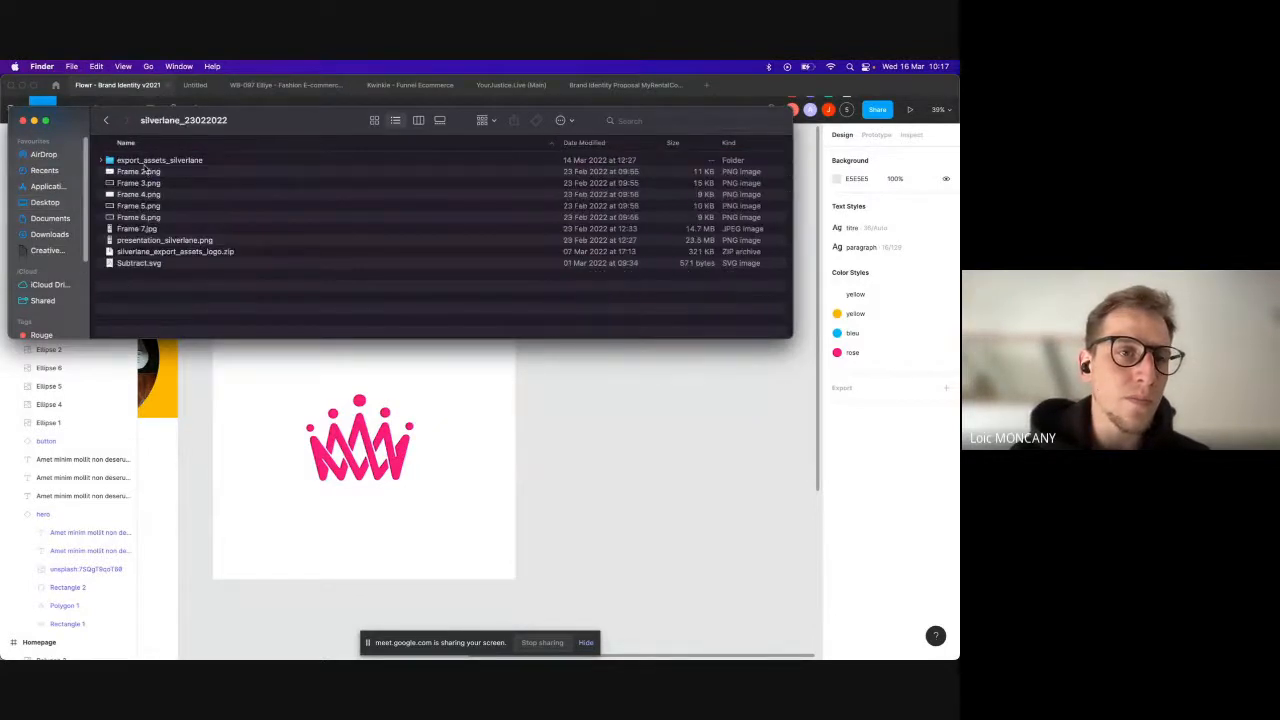
{"action": "double_click", "coordinate": [146, 171]}
{"action": "double_click", "coordinate": [140, 182]}
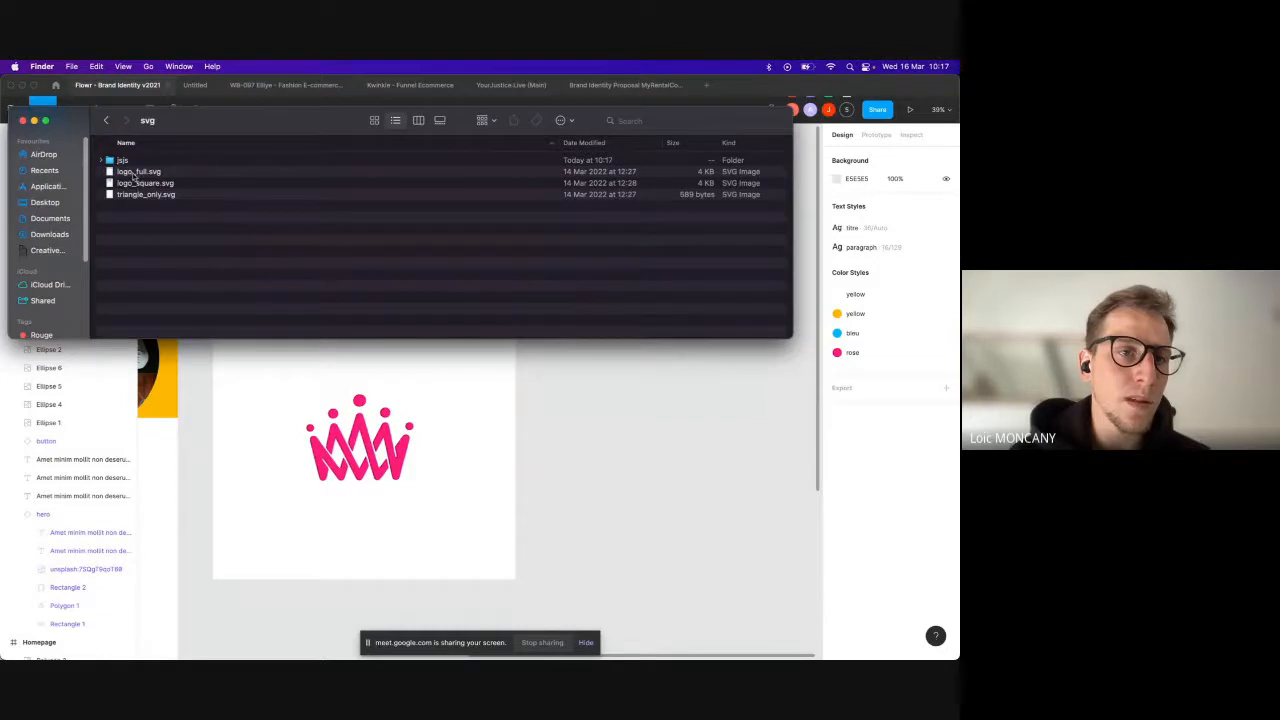
Step: Open the jsjs folder and preview the exported JPG, SVG, PNG and PDF crown files one after another
{"action": "left_click", "coordinate": [143, 161]}
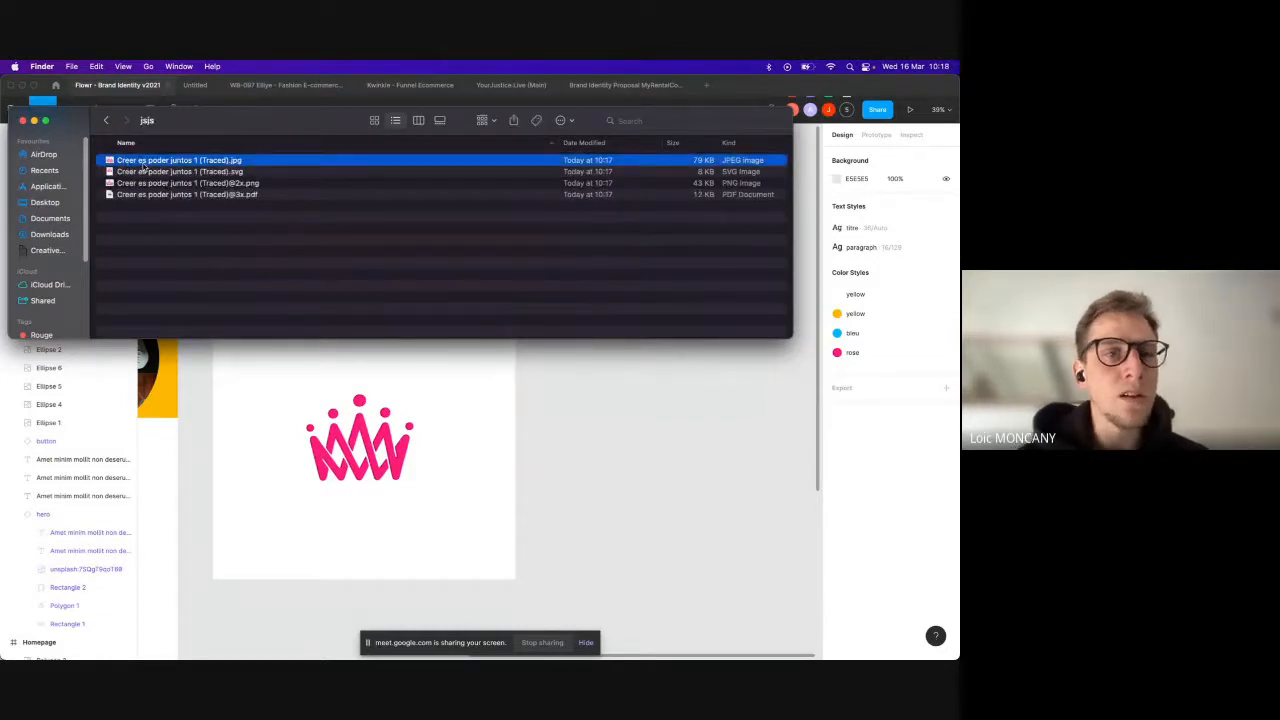
{"action": "key", "text": "space"}
{"action": "key", "text": "Down"}
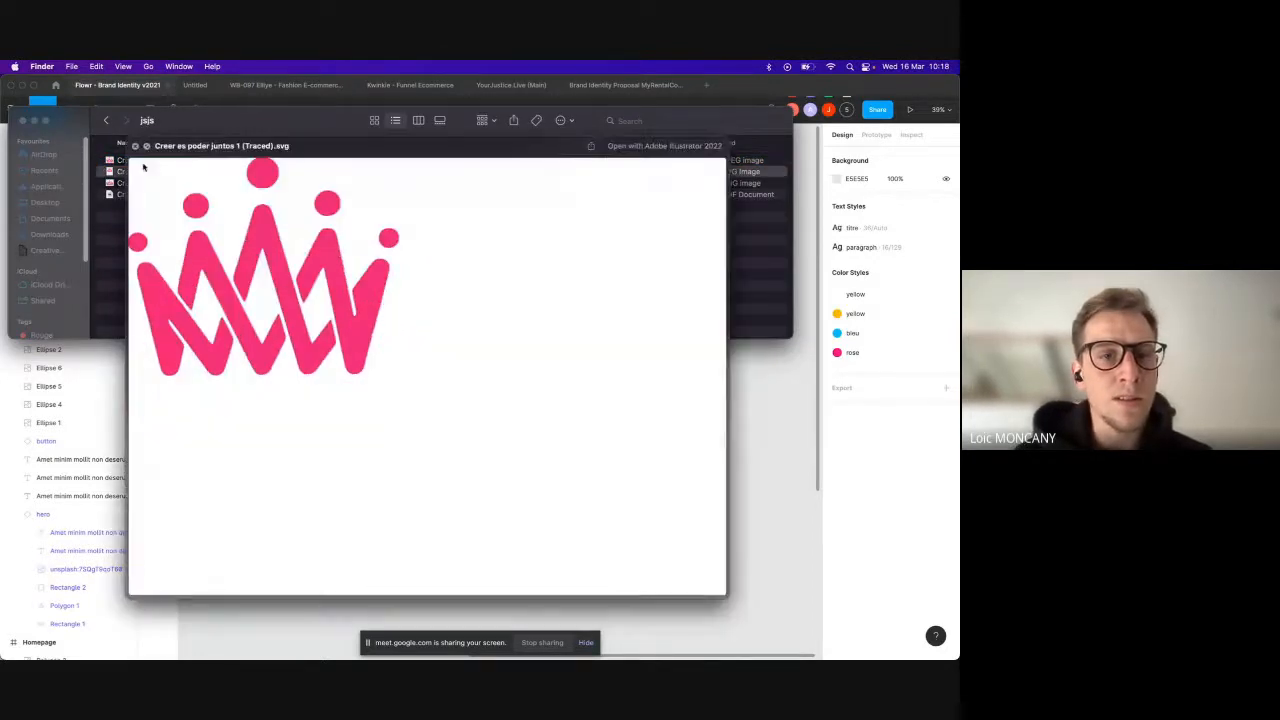
{"action": "key", "text": "Down"}
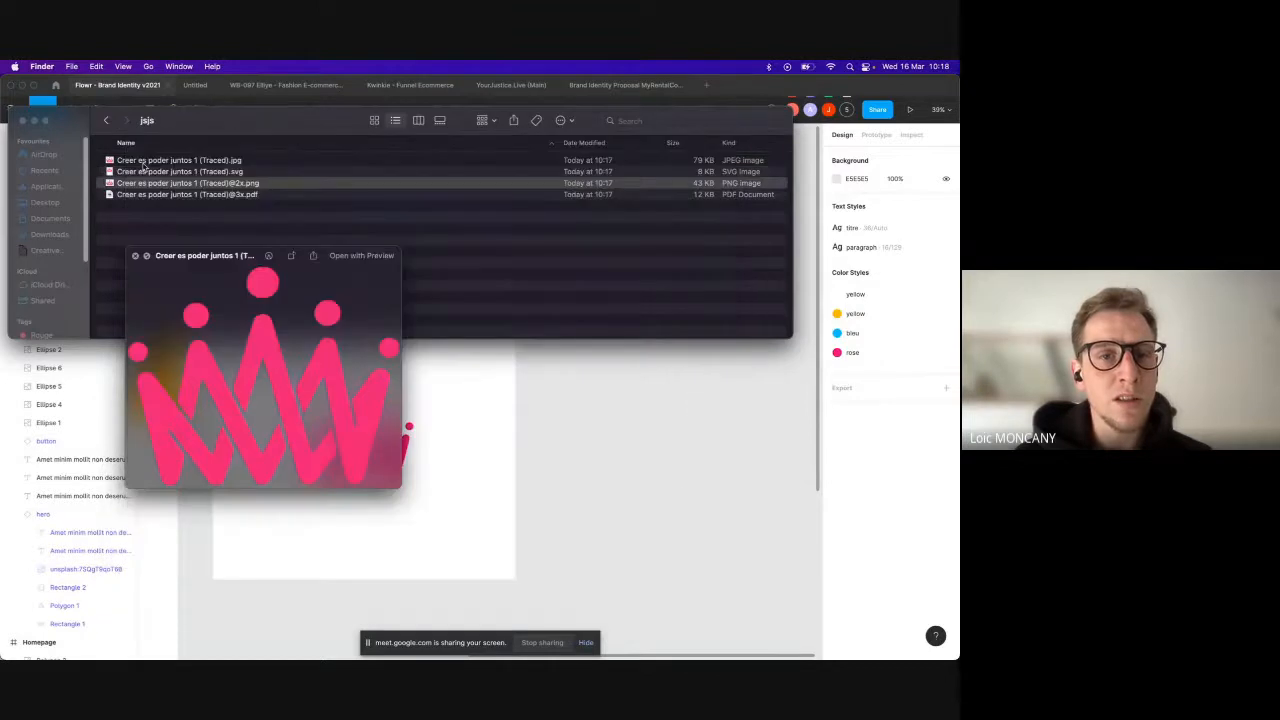
{"action": "key", "text": "Down"}
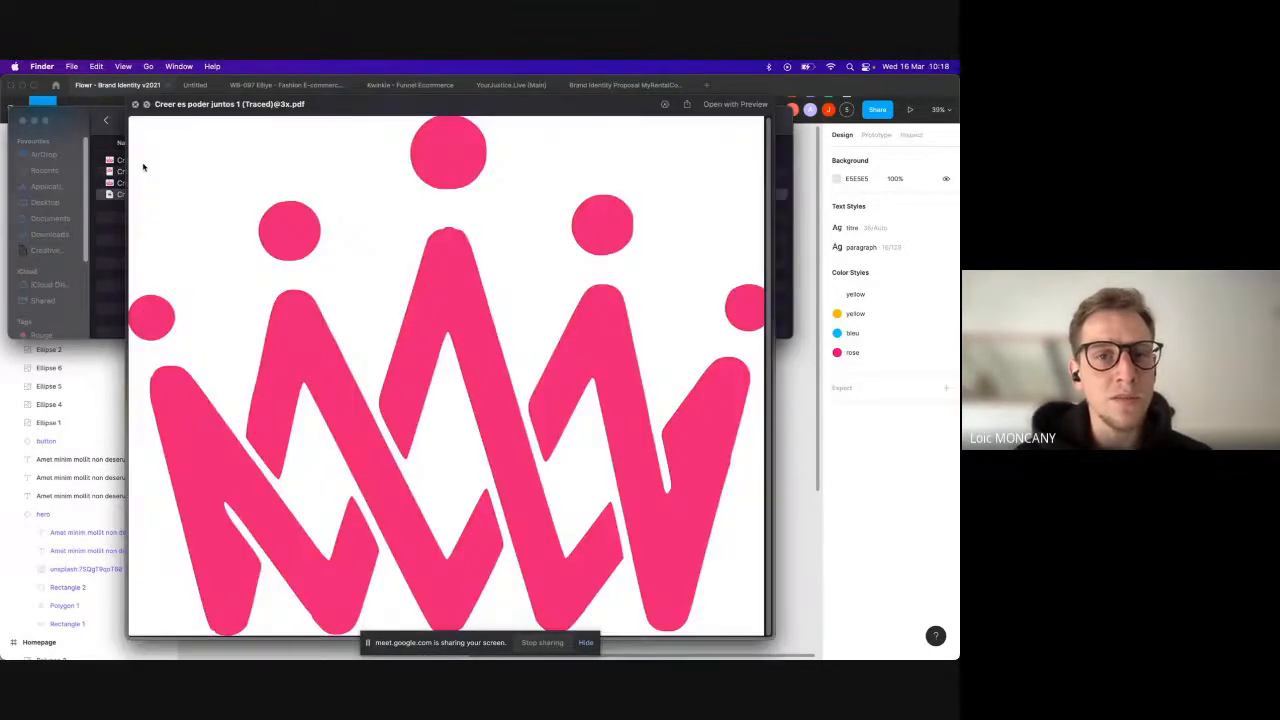
{"action": "key", "text": "space"}
Step: Delete all four exported crown files from the jsjs folder and switch back to Figma
{"action": "left_click", "coordinate": [163, 166], "text": "shift"}
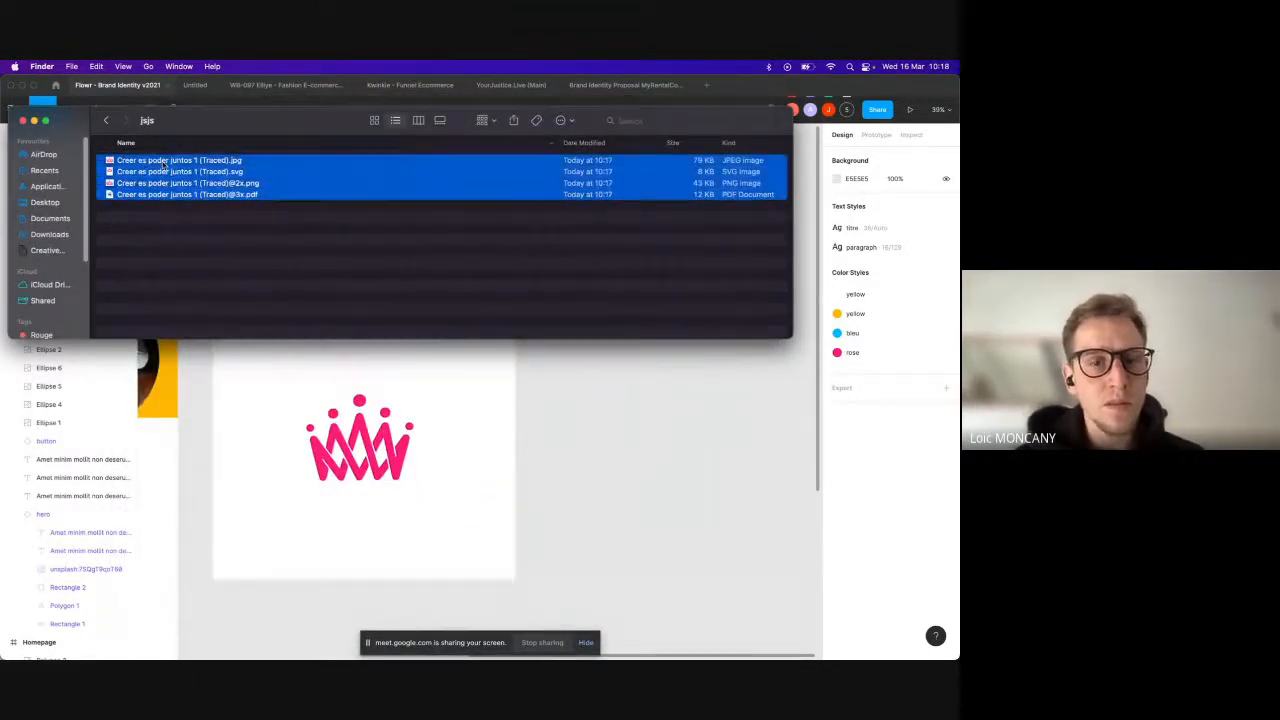
{"action": "key", "text": "super+BackSpace"}
{"action": "left_click", "coordinate": [625, 403]}
Step: Select the hero banner inside the page 2 frame and add a 1x PNG export setting to it
{"action": "scroll", "coordinate": [549, 383], "scroll_direction": "down", "scroll_amount": 5}
{"action": "scroll", "coordinate": [549, 383], "scroll_direction": "left", "scroll_amount": 3}
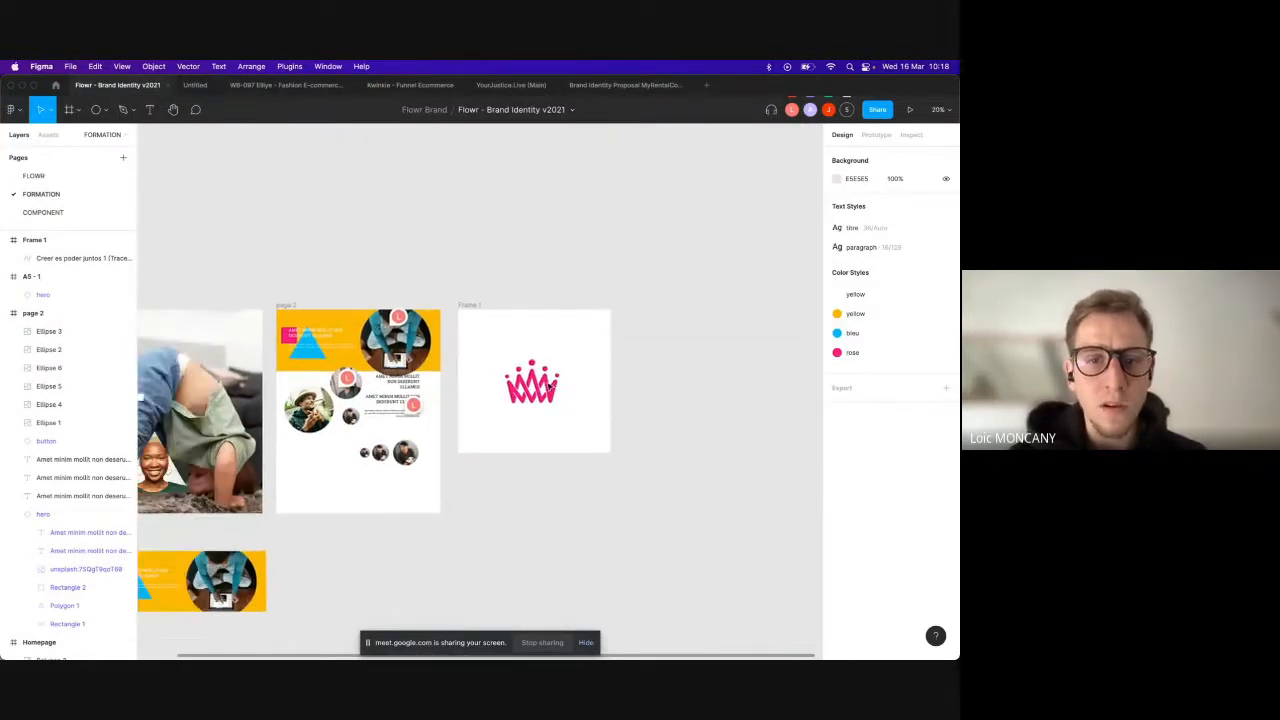
{"action": "scroll", "coordinate": [549, 383], "scroll_direction": "left", "scroll_amount": 3}
{"action": "left_click", "coordinate": [466, 318]}
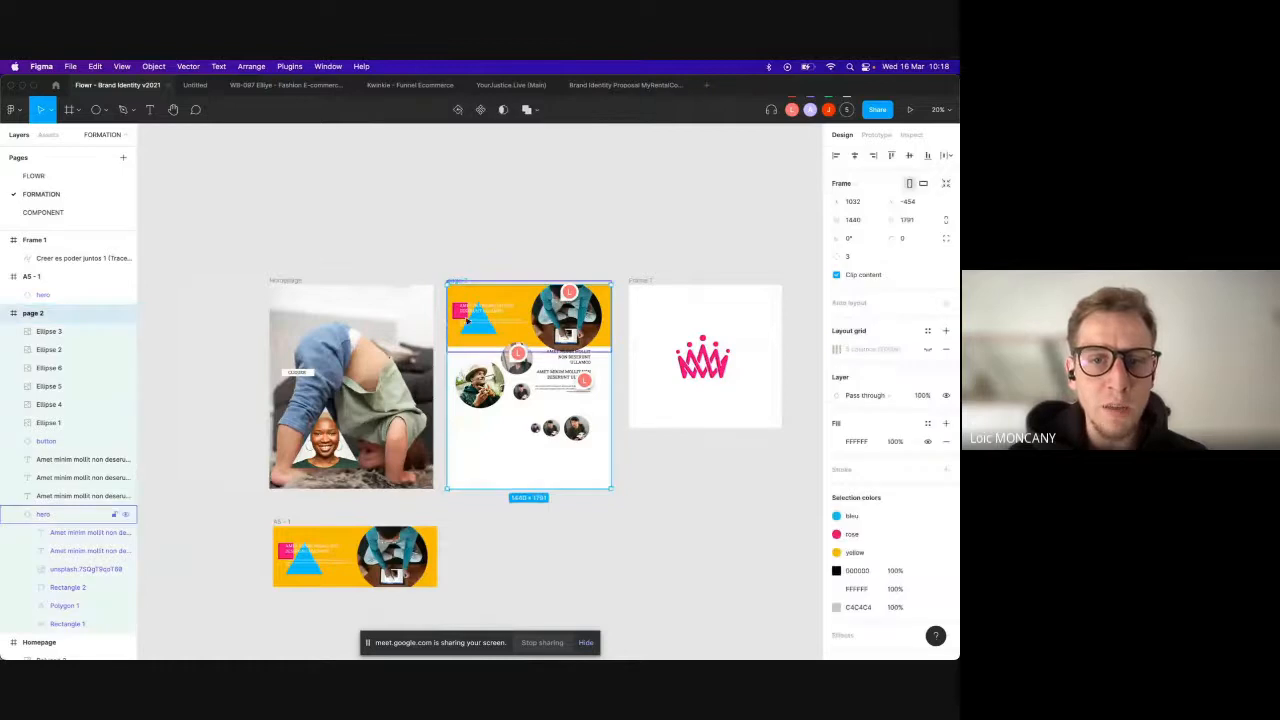
{"action": "left_click", "coordinate": [466, 318]}
{"action": "scroll", "coordinate": [485, 385], "scroll_direction": "down", "scroll_amount": 2}
{"action": "scroll", "coordinate": [485, 385], "scroll_direction": "right", "scroll_amount": 1}
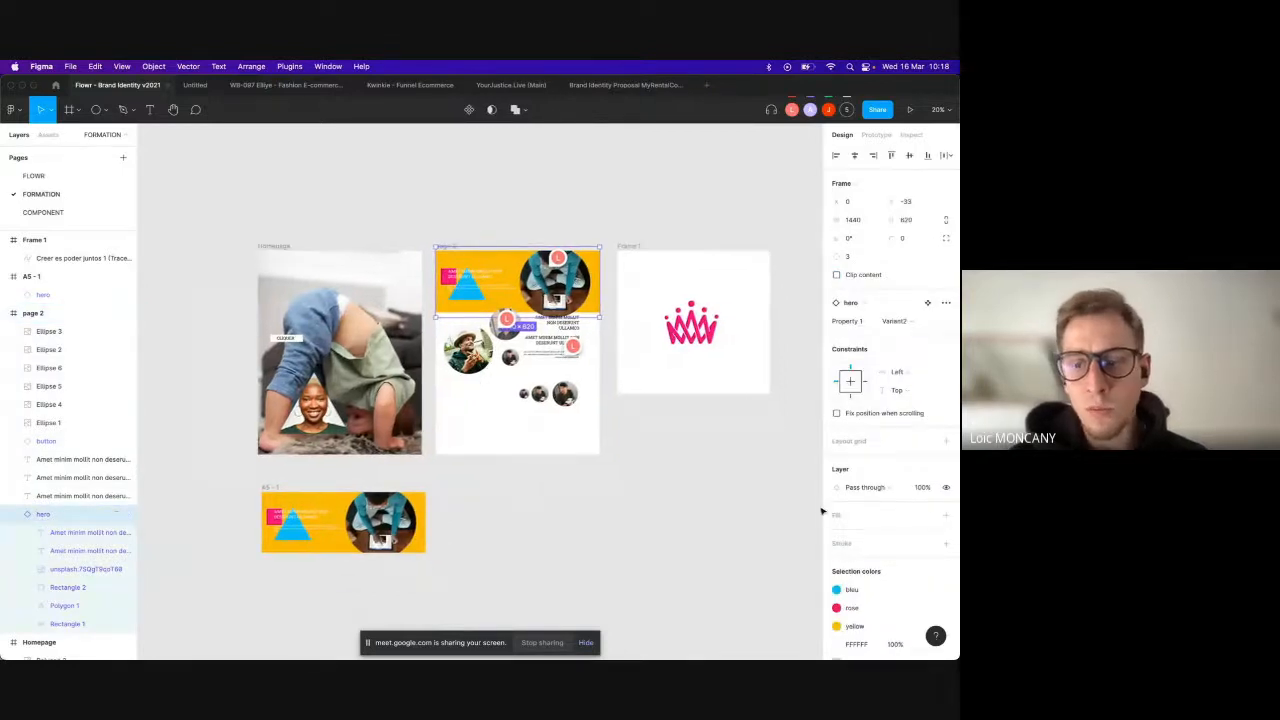
{"action": "scroll", "coordinate": [850, 520], "scroll_direction": "down", "scroll_amount": 3}
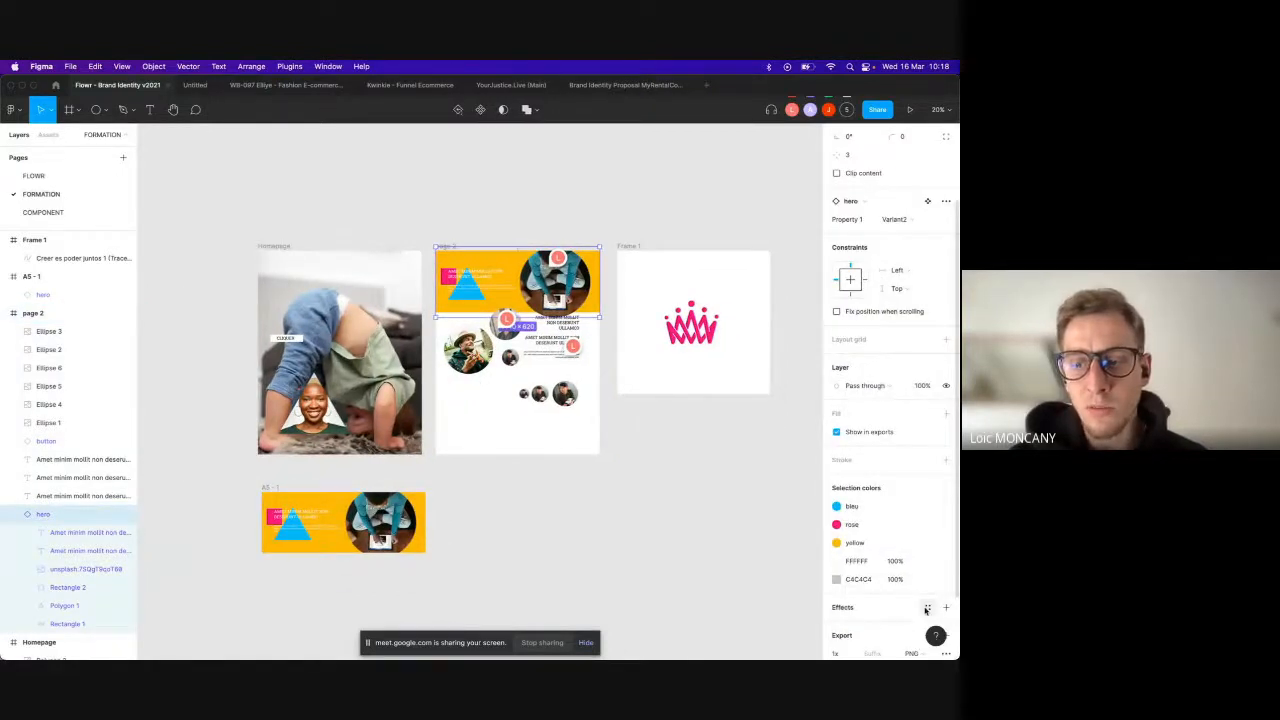
{"action": "scroll", "coordinate": [926, 610], "scroll_direction": "down", "scroll_amount": 2}
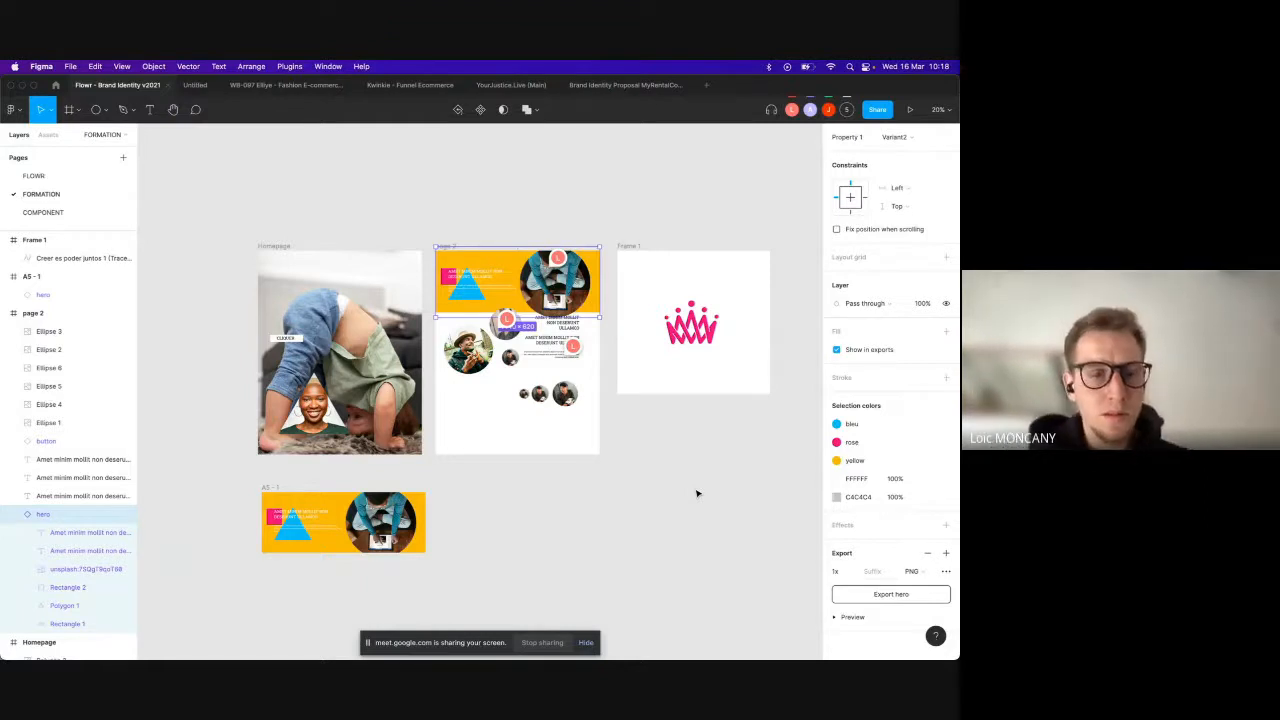
Step: Switch to the Google Meet call in Chrome and close its in-call messages
{"action": "key", "text": "super+Tab"}
{"action": "key", "text": "super+Tab"}
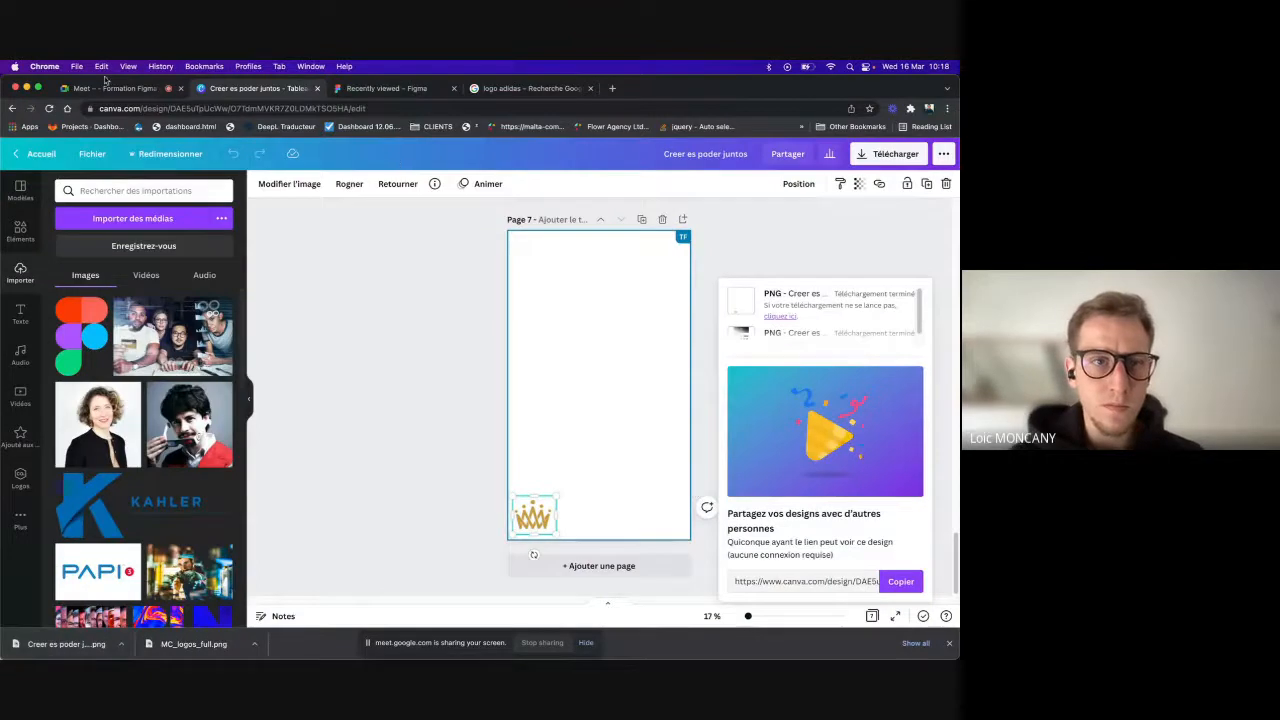
{"action": "left_click", "coordinate": [118, 92]}
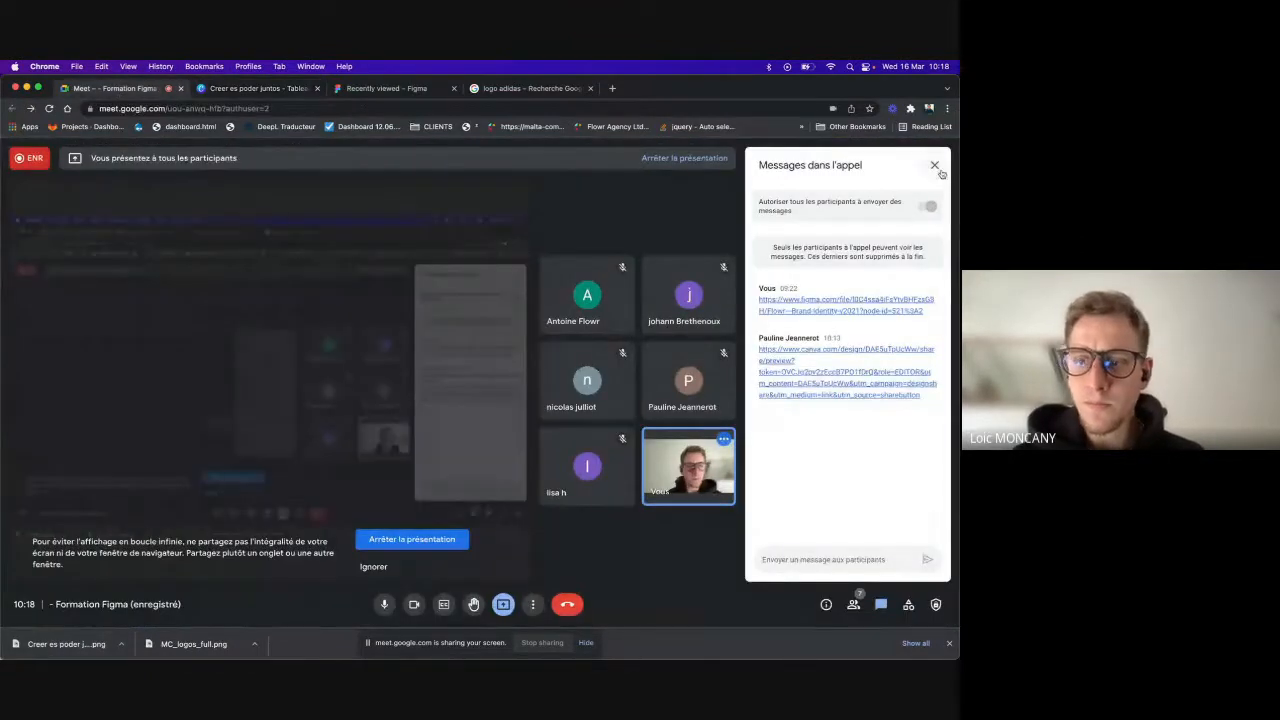
{"action": "left_click", "coordinate": [934, 165]}
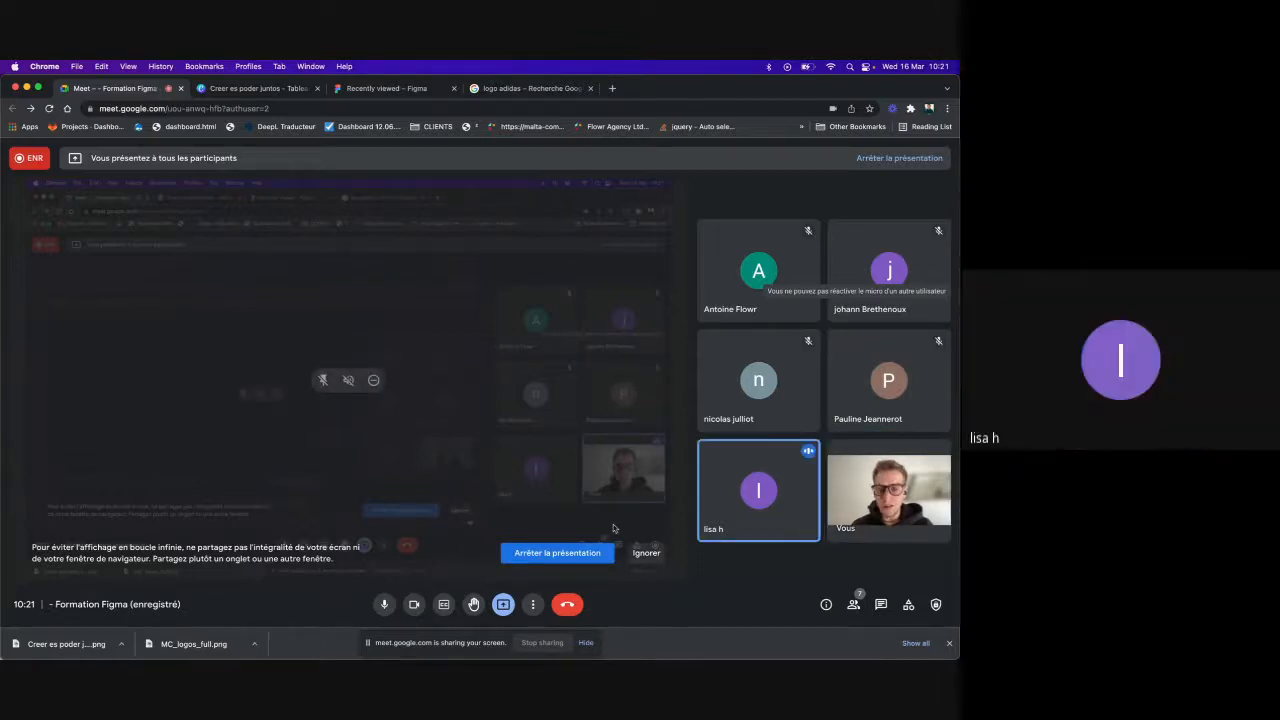
{"action": "key", "text": "super+Tab"}
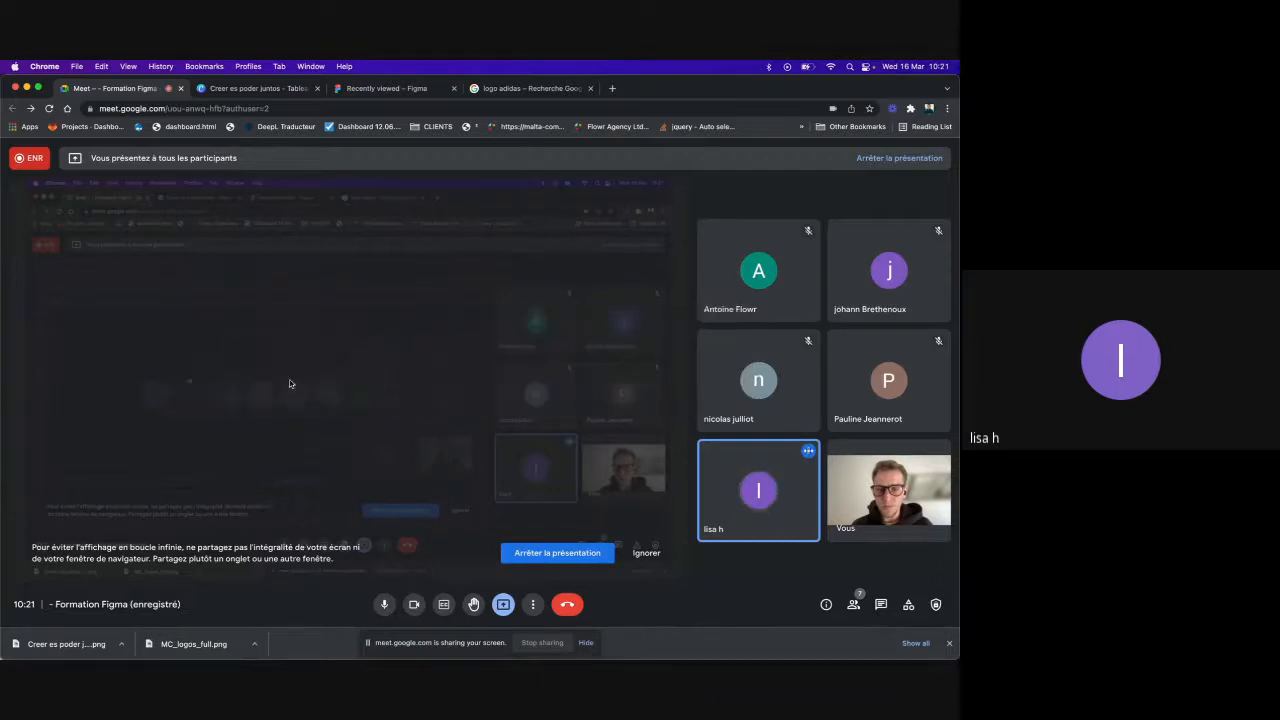
{"action": "key", "text": "super+Tab"}
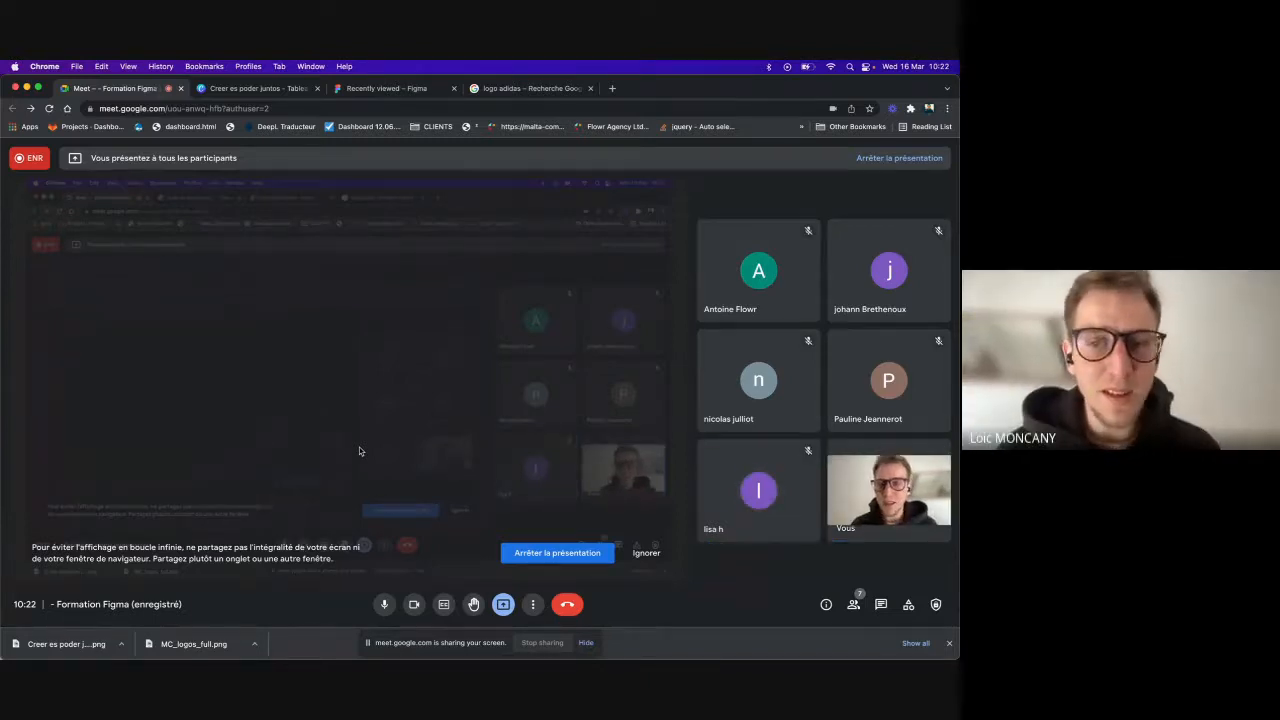
Step: Switch back to Figma, deselect the hero banner, and view the components in the Kwinkie - Funnel Ecommerce file
{"action": "key", "text": "super+Tab"}
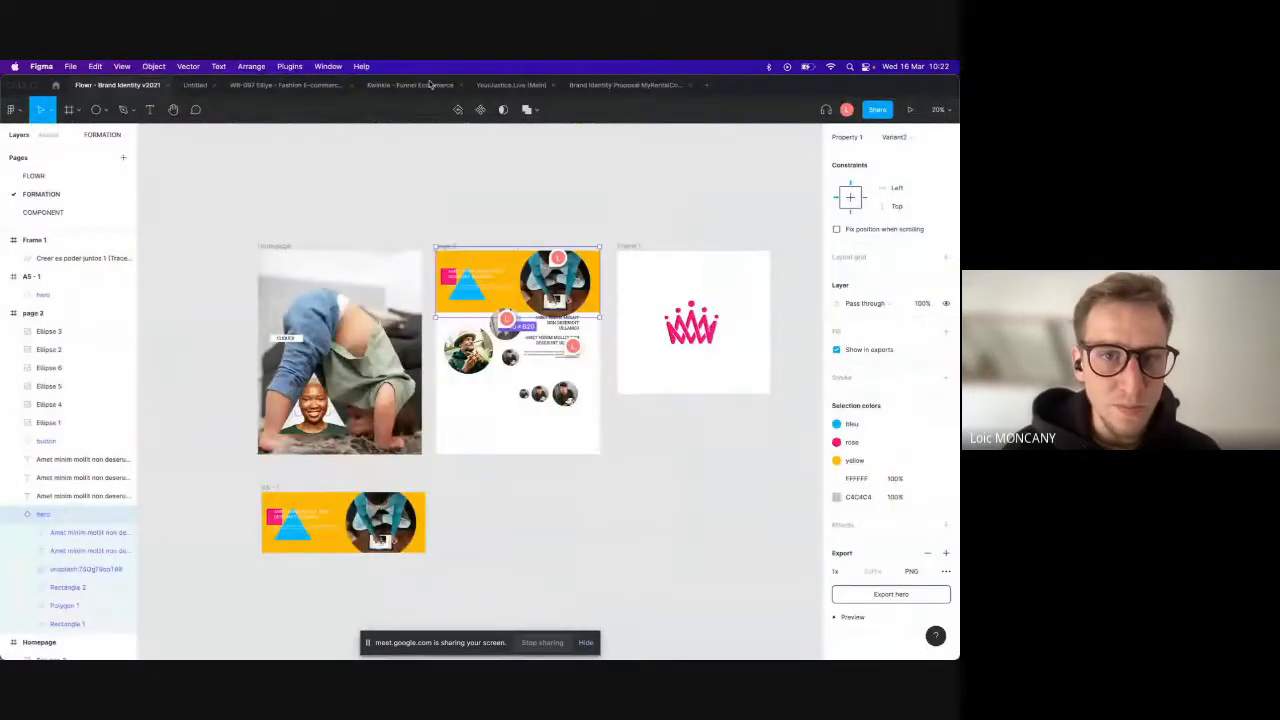
{"action": "left_click", "coordinate": [369, 180]}
{"action": "left_click", "coordinate": [380, 86]}
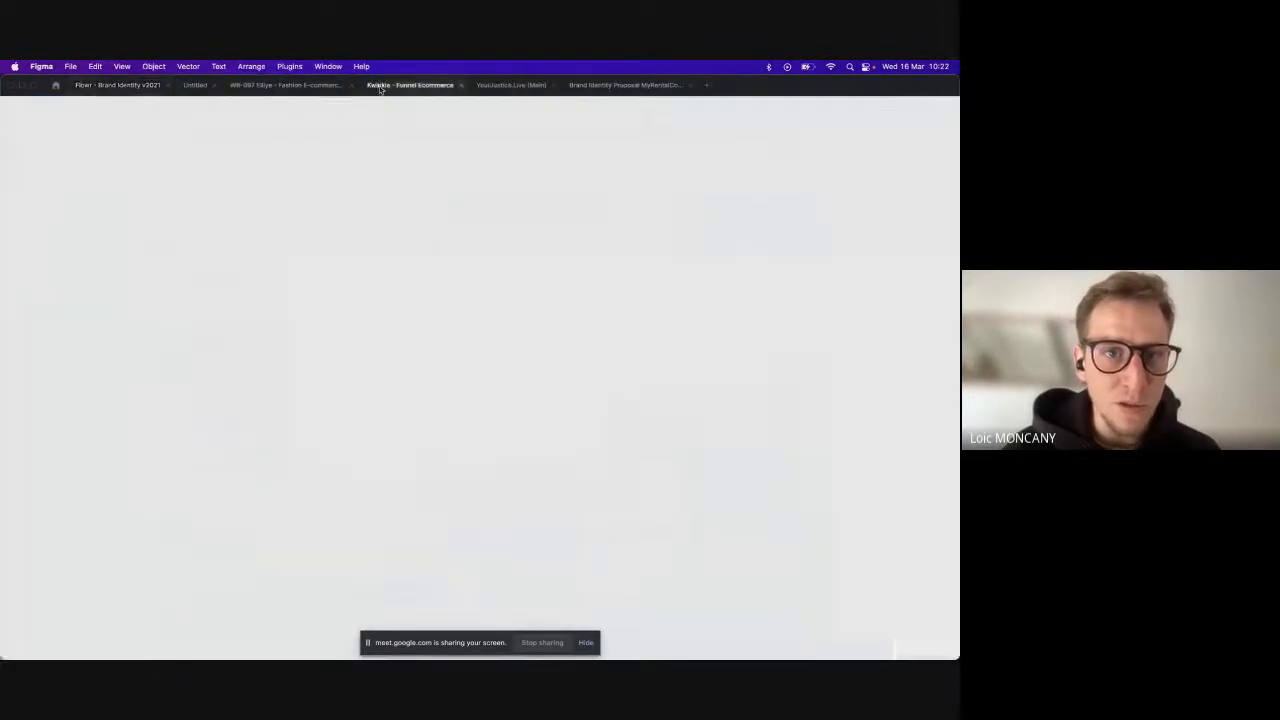
{"action": "left_click", "coordinate": [277, 87]}
{"action": "left_click", "coordinate": [395, 85]}
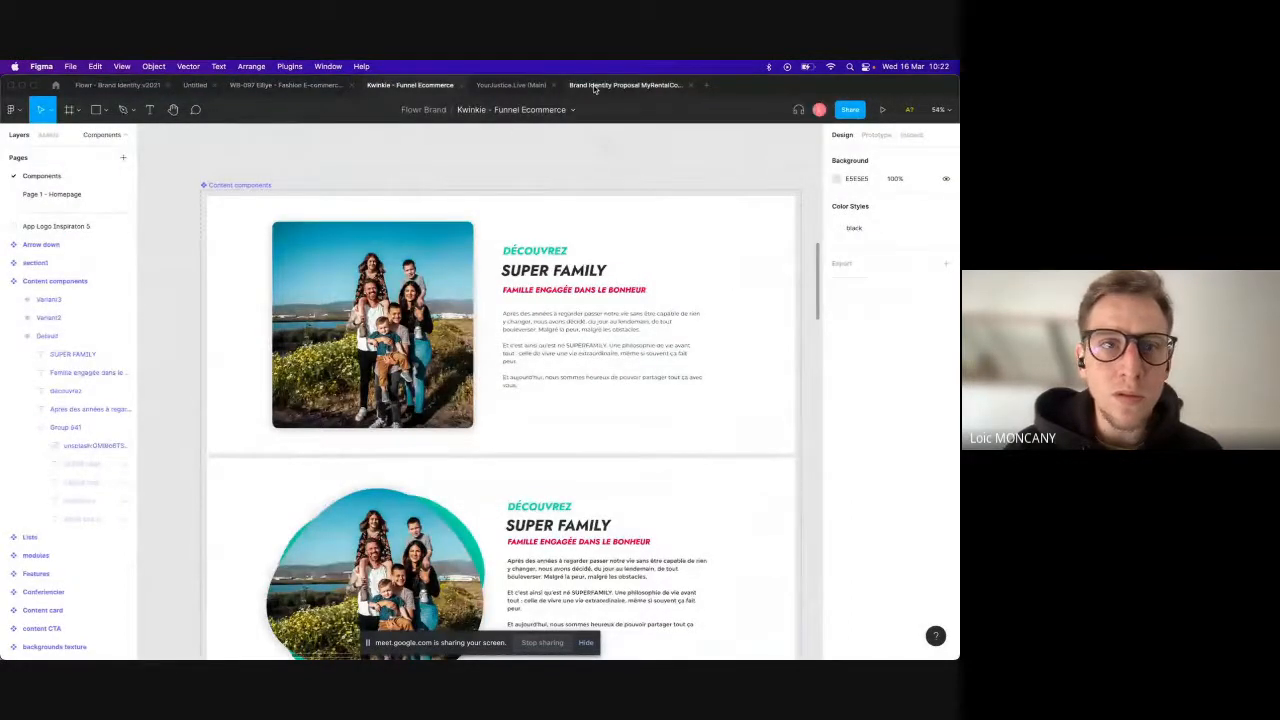
Step: Open the Kwinkie and Brand and Design System Kit V1.1 (Community) files from the recently viewed files
{"action": "left_click", "coordinate": [133, 86]}
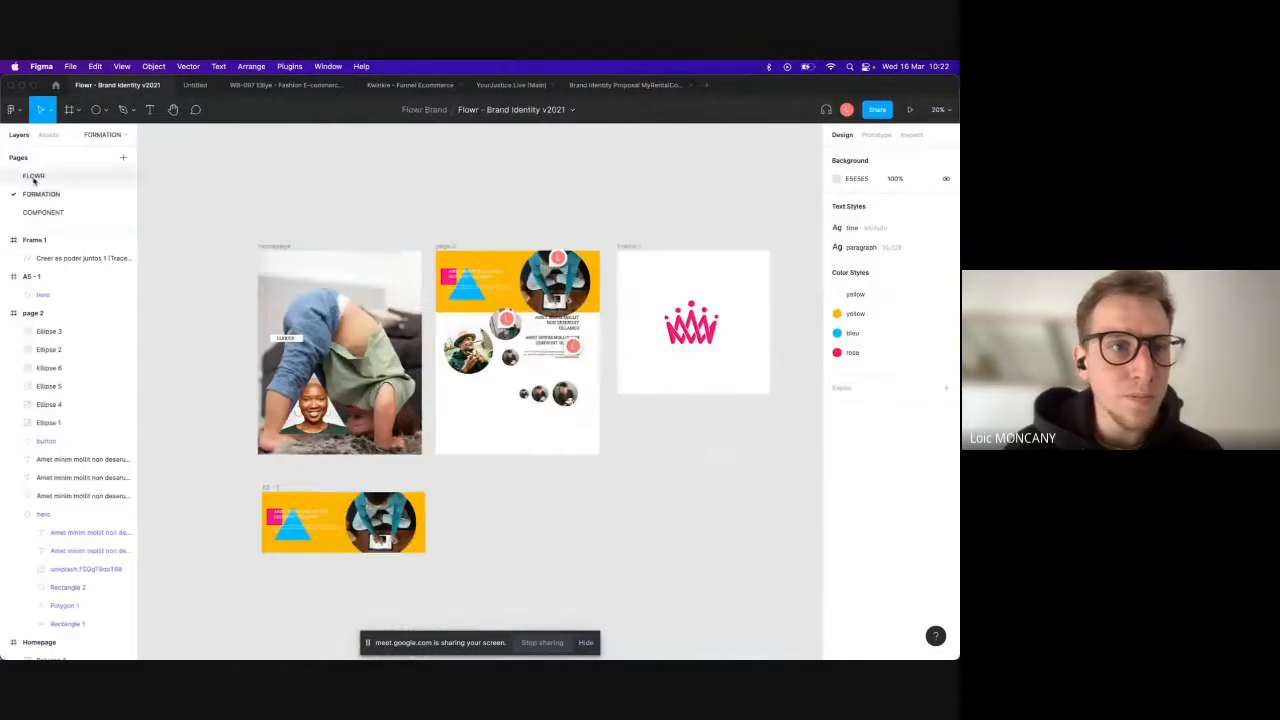
{"action": "left_click", "coordinate": [55, 85]}
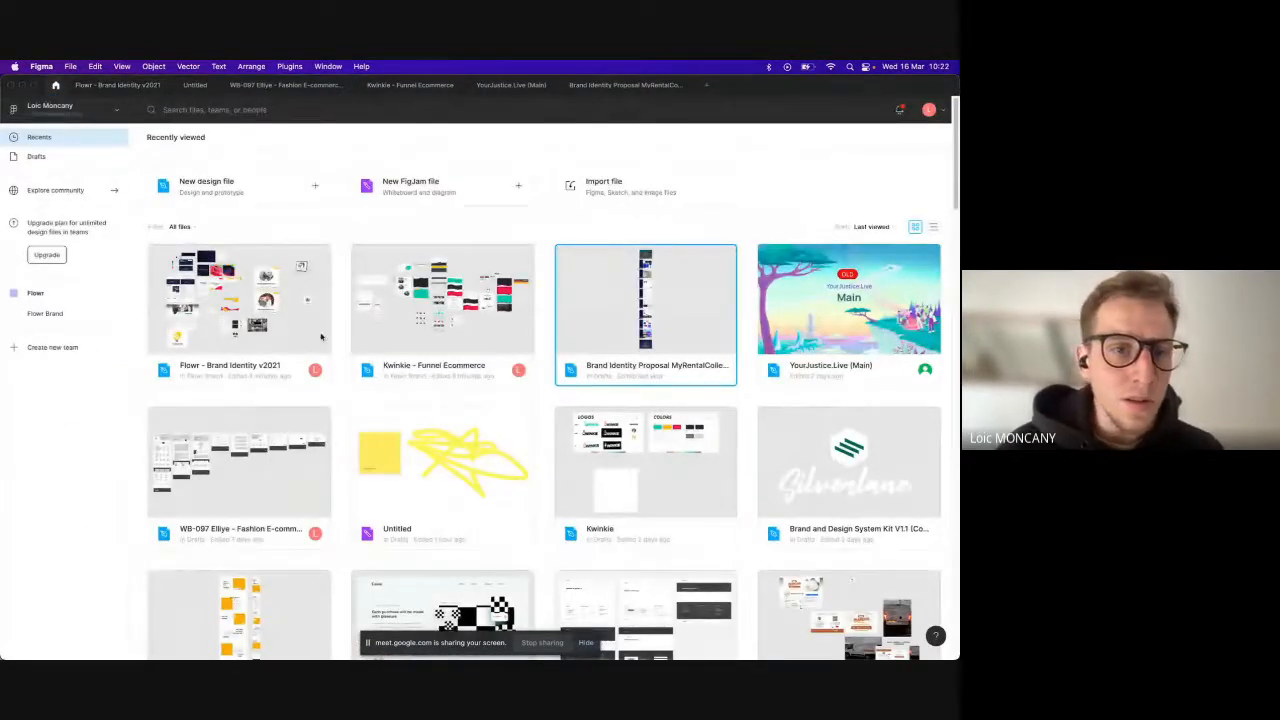
{"action": "scroll", "coordinate": [335, 338], "scroll_direction": "down", "scroll_amount": 3}
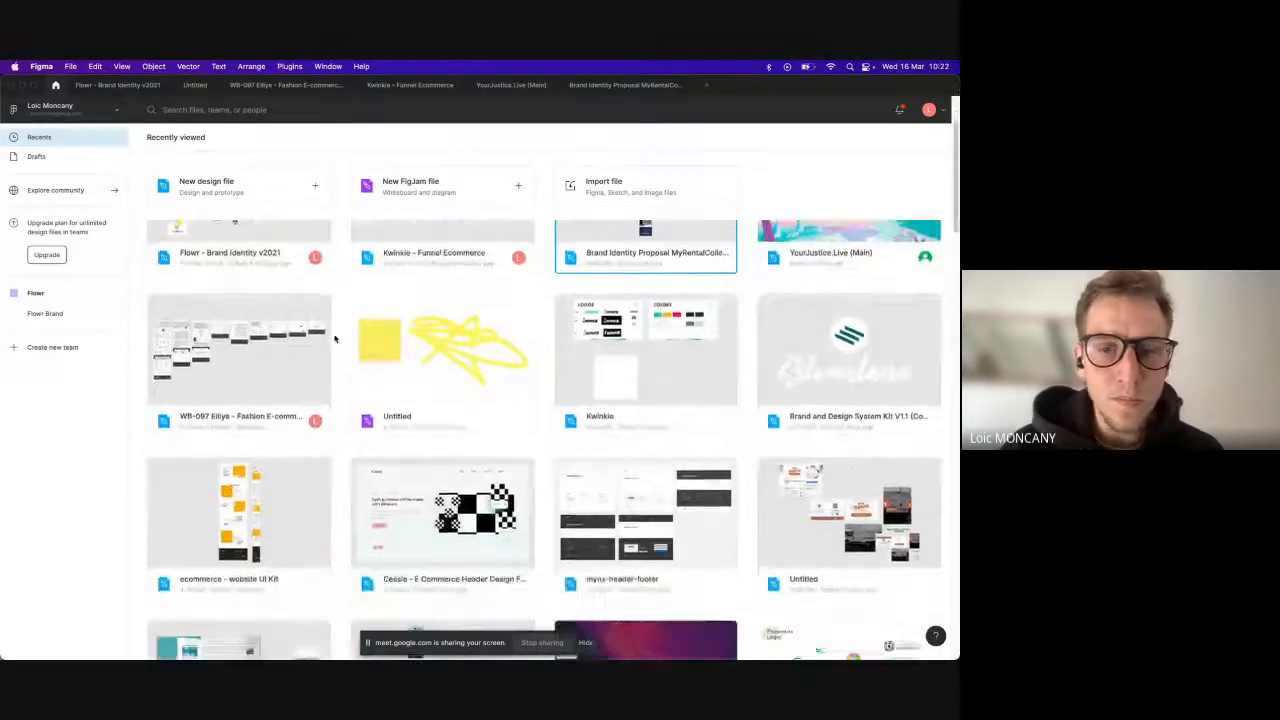
{"action": "scroll", "coordinate": [352, 336], "scroll_direction": "down", "scroll_amount": 1}
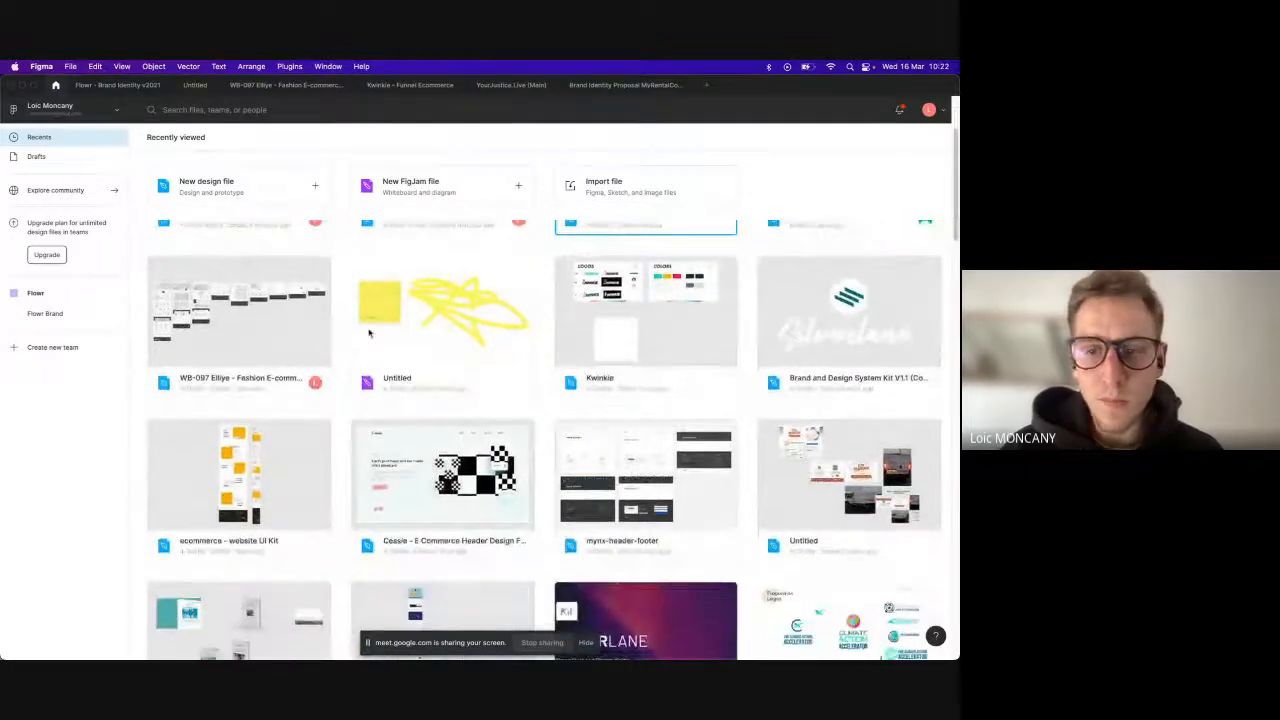
{"action": "left_click", "coordinate": [649, 315]}
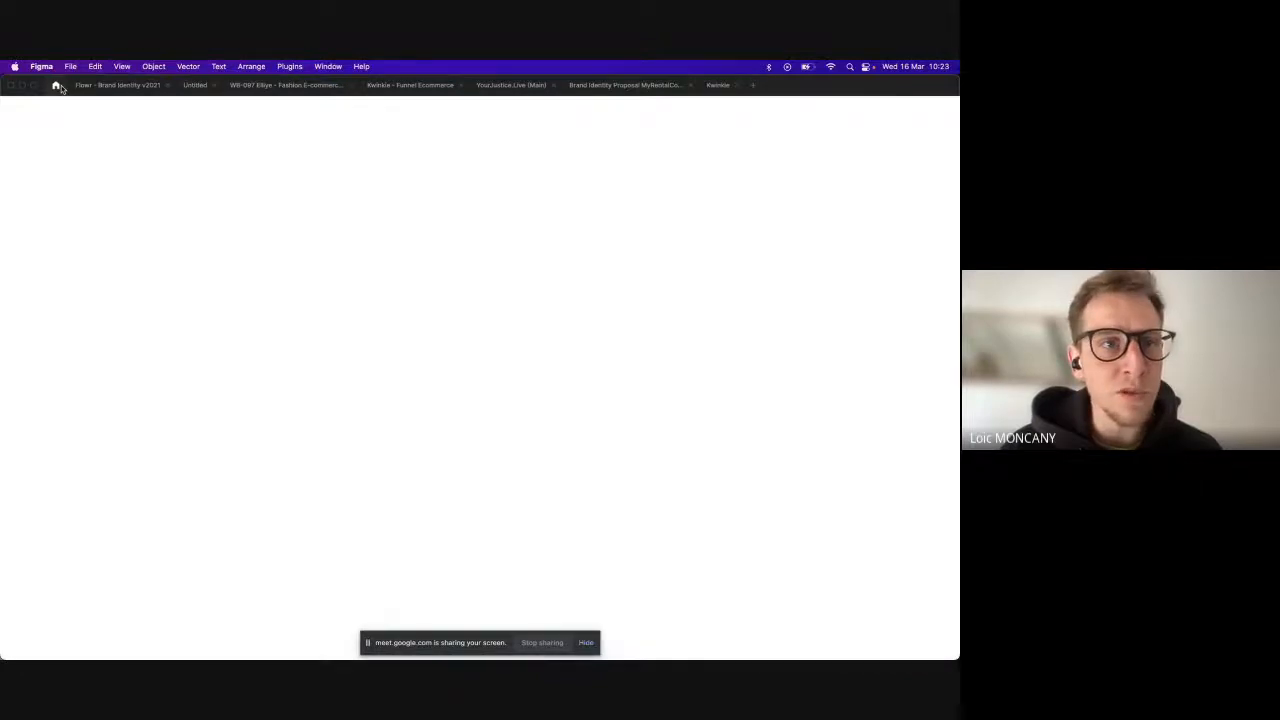
{"action": "left_click", "coordinate": [57, 86]}
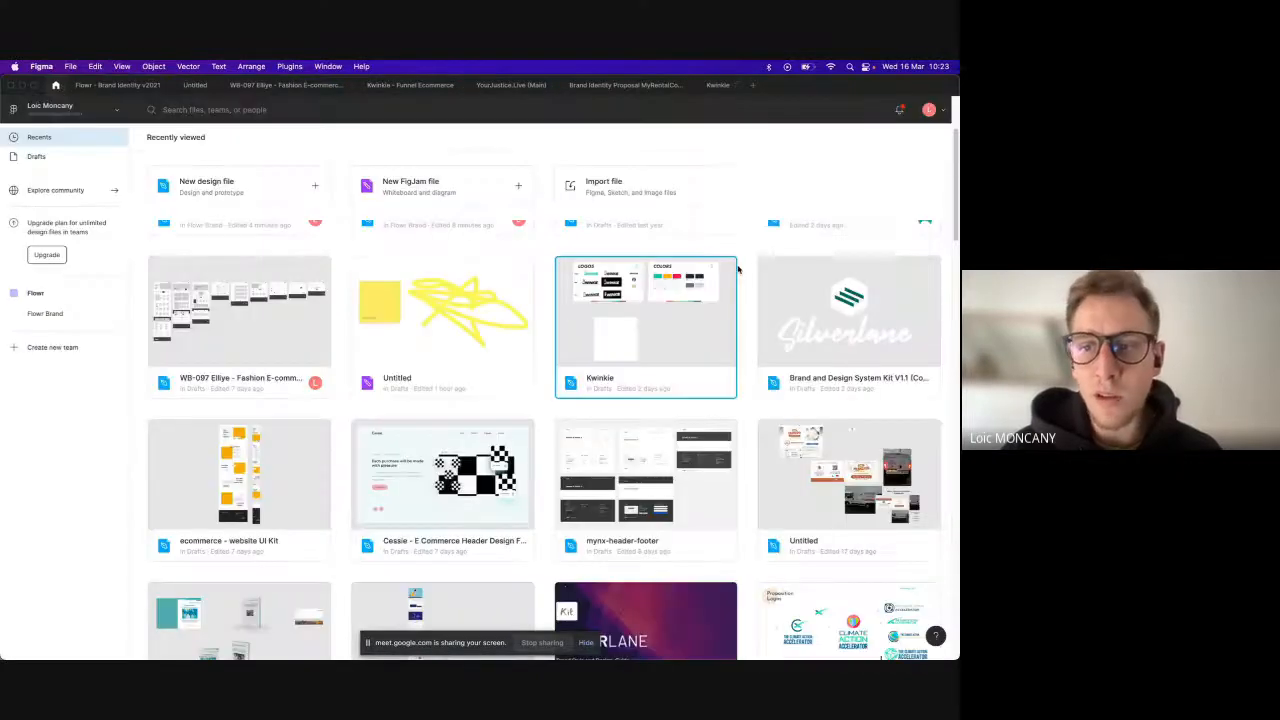
{"action": "left_click", "coordinate": [835, 330]}
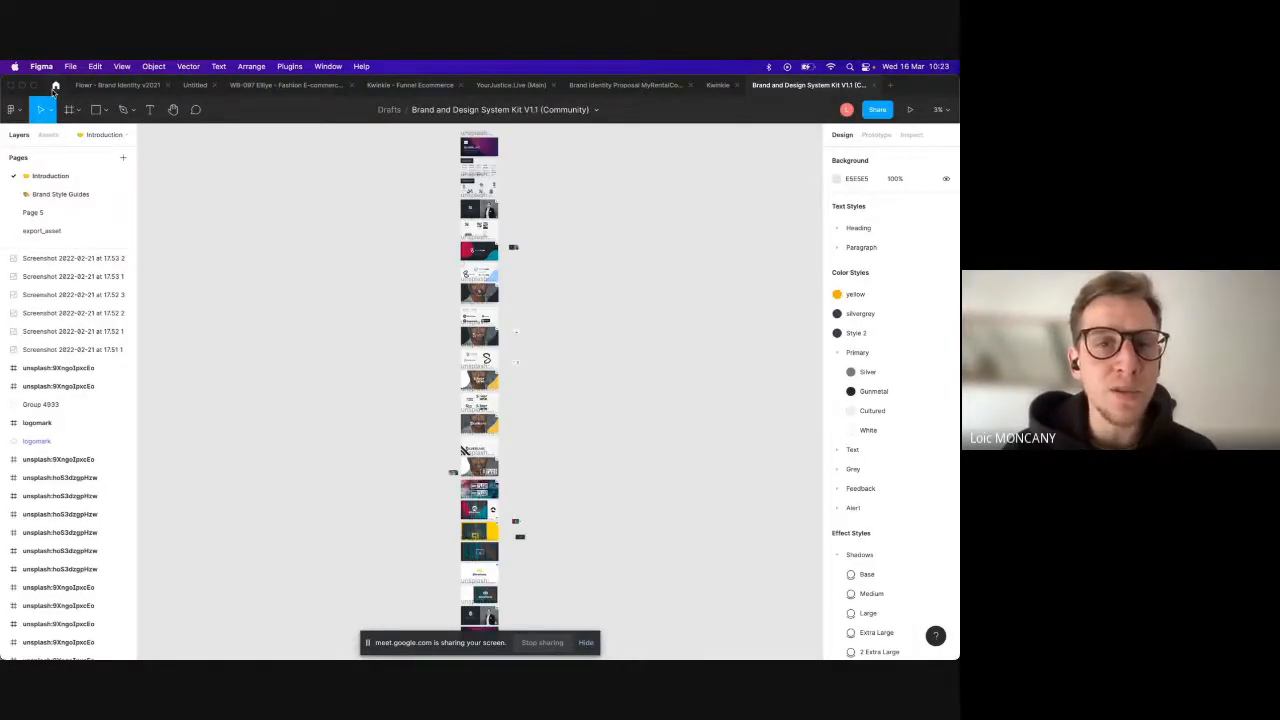
Step: Find the client's Branding design file further down the recently viewed files and open it
{"action": "left_click", "coordinate": [56, 85]}
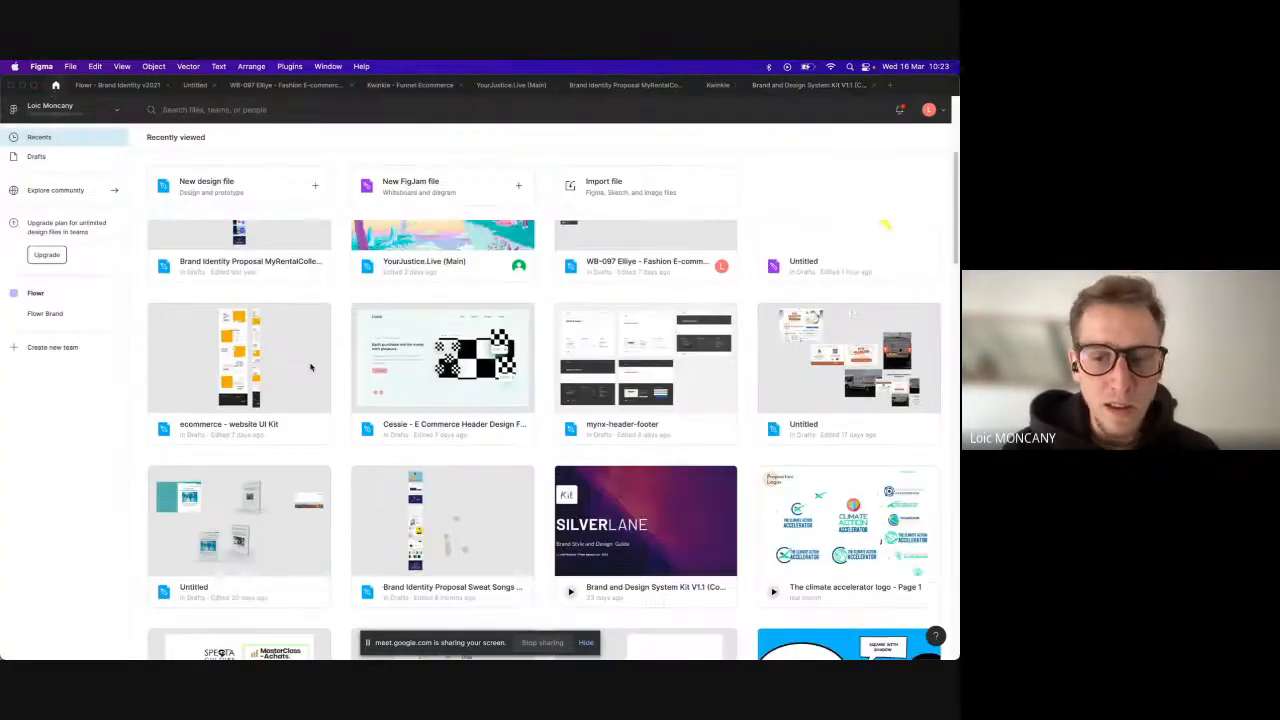
{"action": "scroll", "coordinate": [310, 367], "scroll_direction": "down", "scroll_amount": 3}
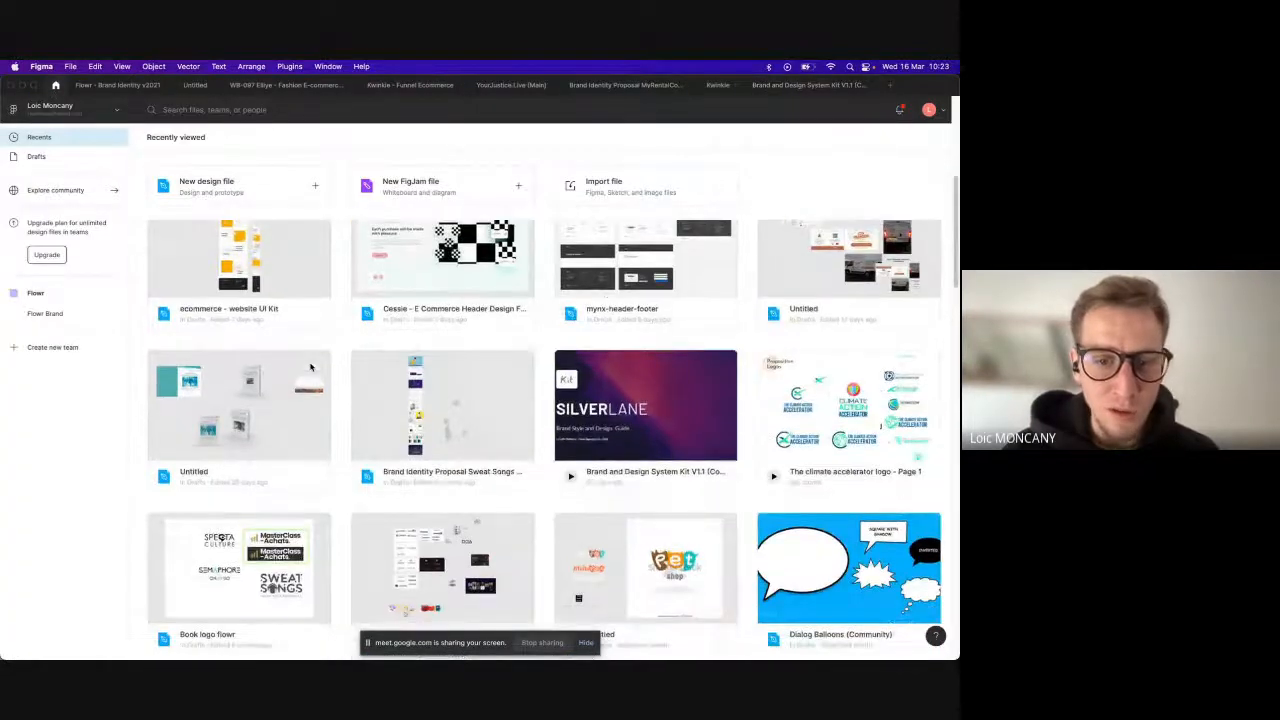
{"action": "scroll", "coordinate": [530, 418], "scroll_direction": "down", "scroll_amount": 5}
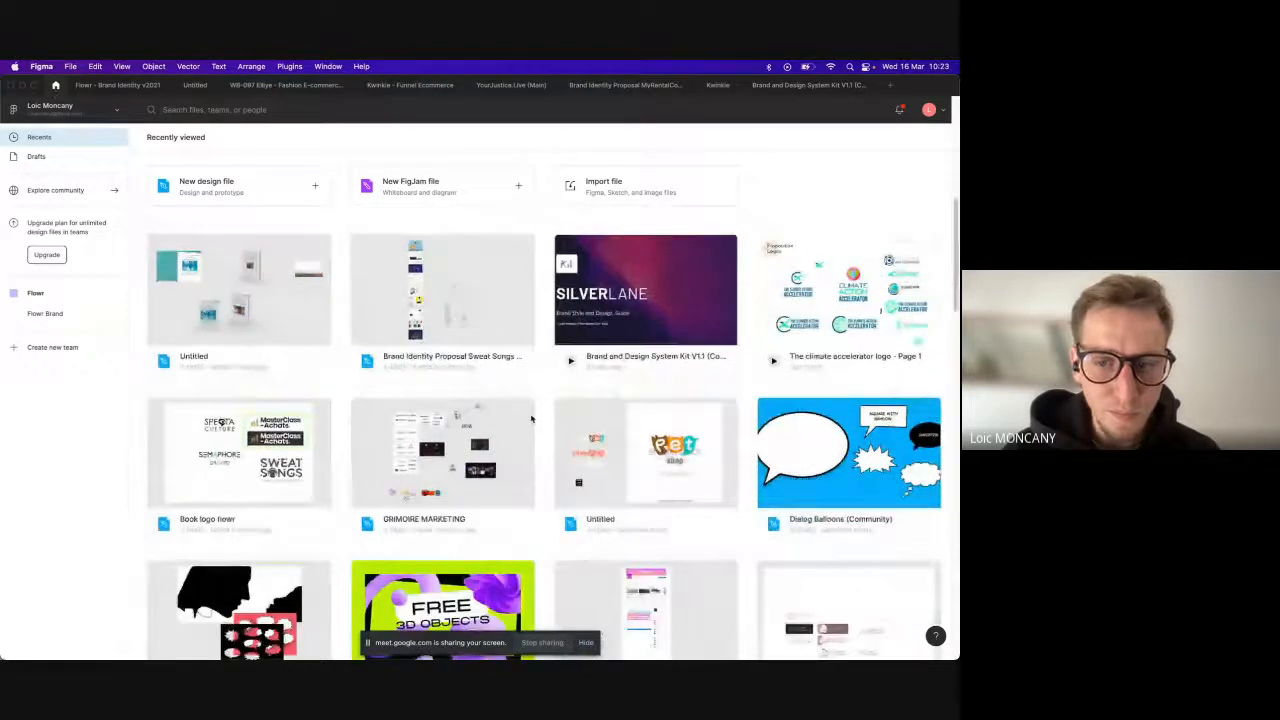
{"action": "scroll", "coordinate": [531, 418], "scroll_direction": "down", "scroll_amount": 3}
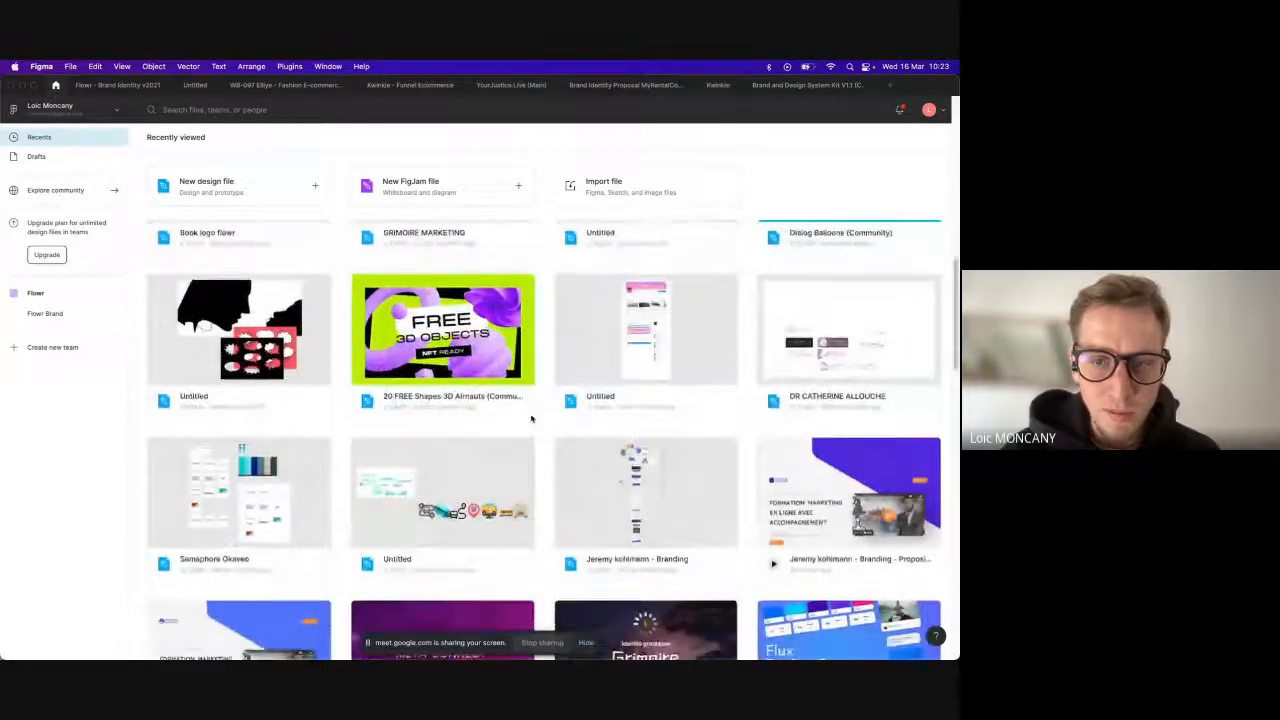
{"action": "scroll", "coordinate": [531, 418], "scroll_direction": "down", "scroll_amount": 1}
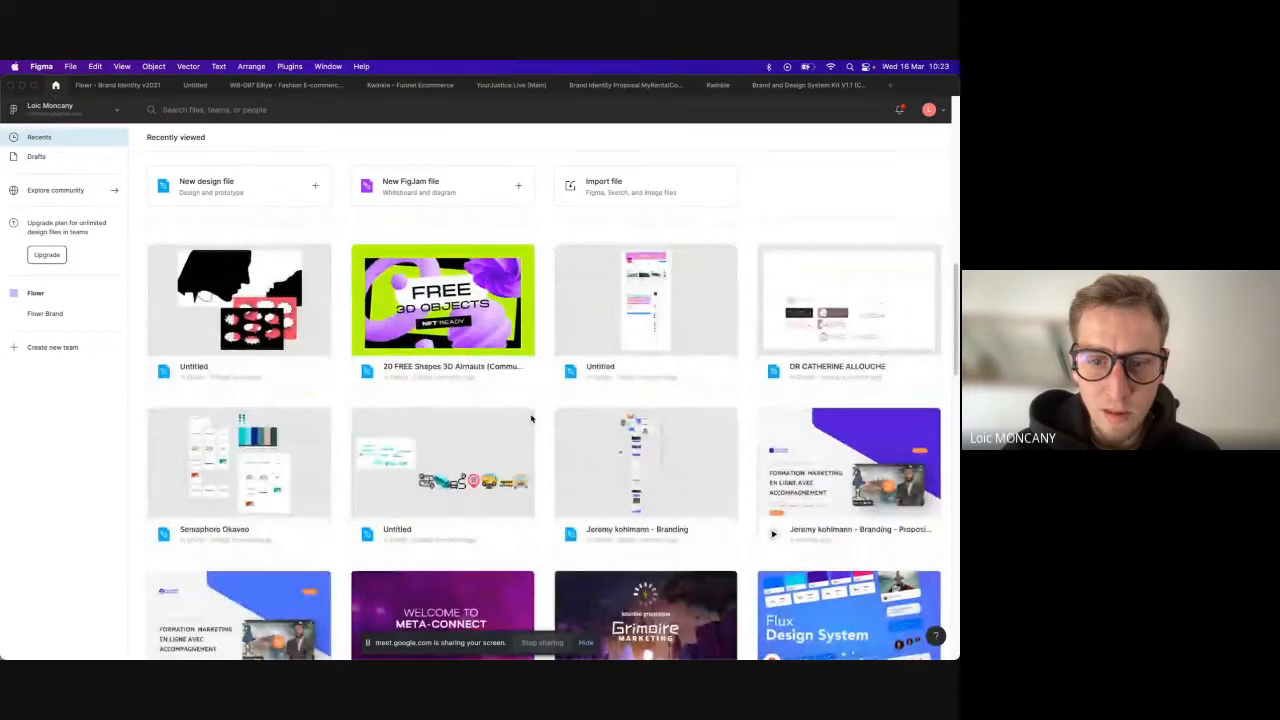
{"action": "scroll", "coordinate": [531, 418], "scroll_direction": "down", "scroll_amount": 3}
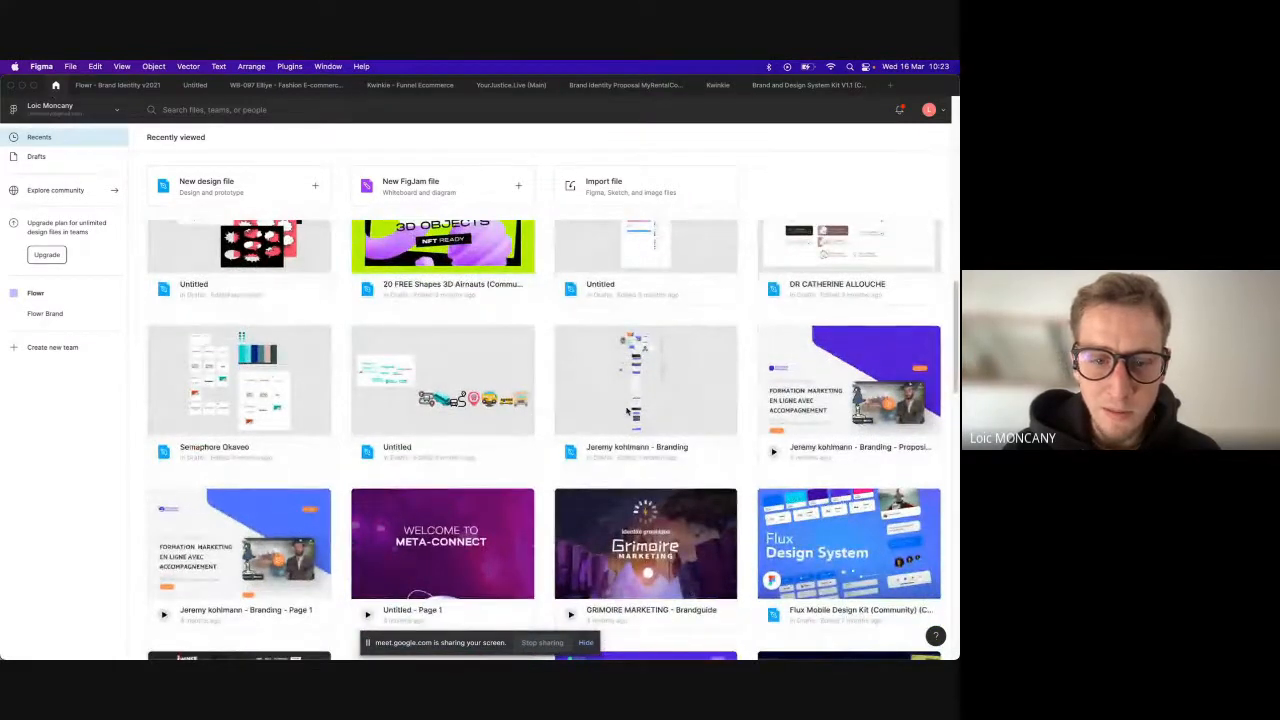
{"action": "left_click", "coordinate": [627, 410]}
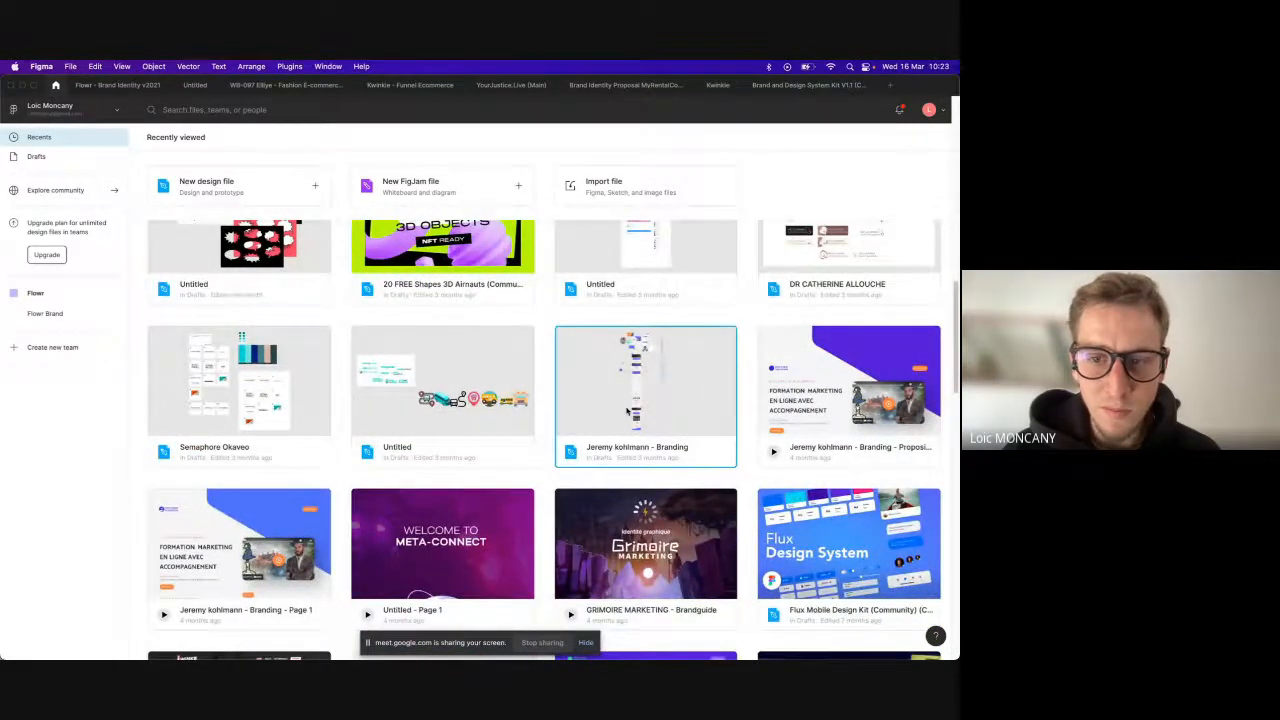
{"action": "double_click", "coordinate": [627, 410]}
Step: Return to Brand and Design System Kit V1.1 and examine the Silverlane typography and graphic concept research on the Introduction page
{"action": "left_click", "coordinate": [749, 87]}
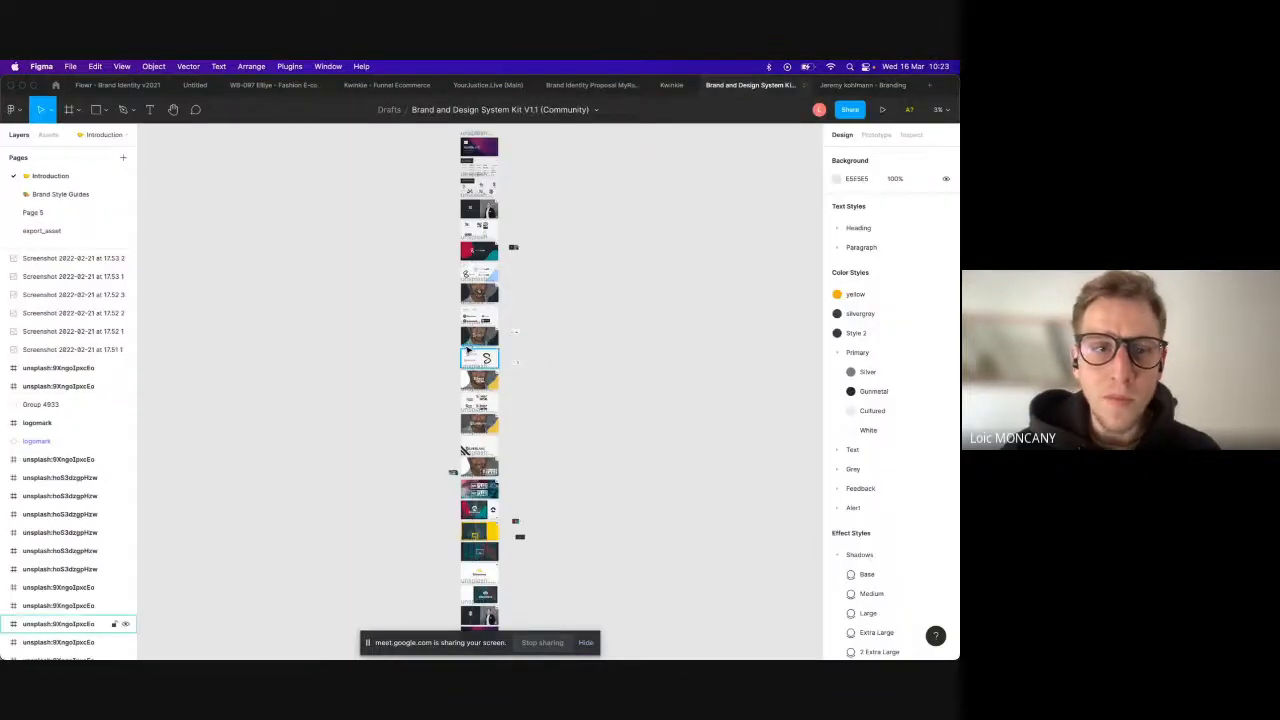
{"action": "key", "text": "super+plus"}
{"action": "key", "text": "super+plus"}
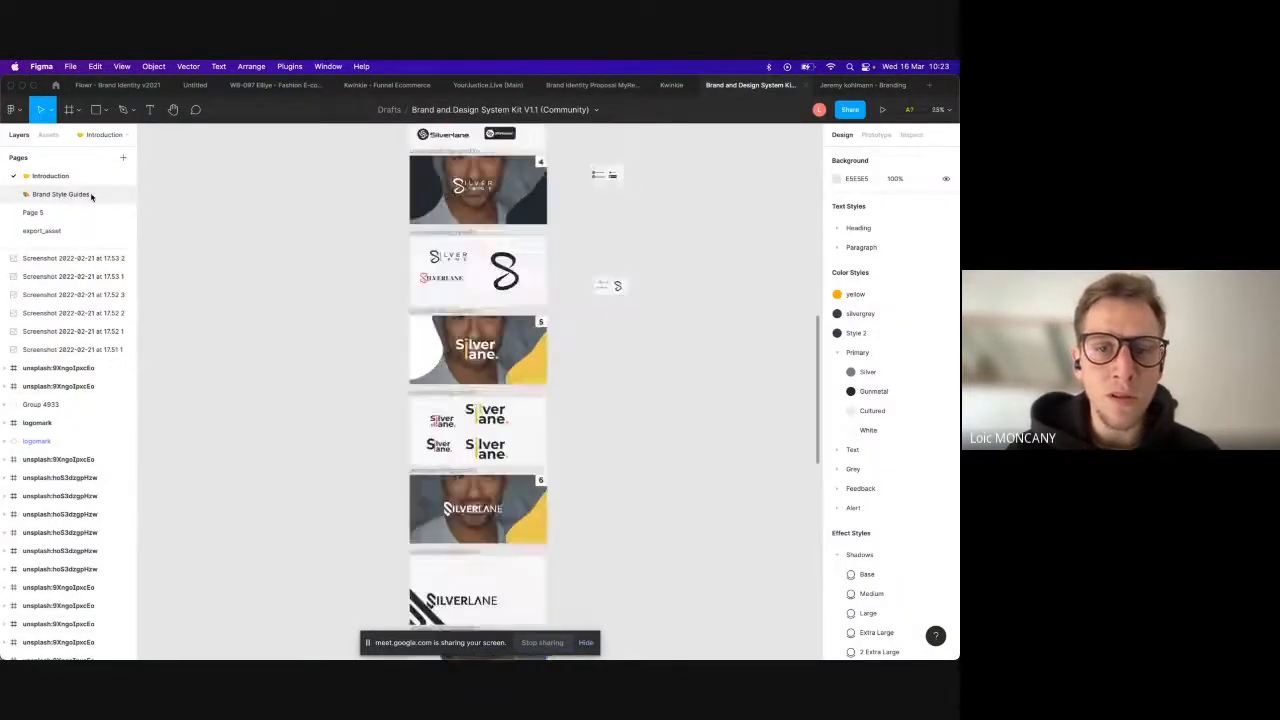
{"action": "key", "text": "super+plus"}
{"action": "key", "text": "super+plus"}
{"action": "scroll", "coordinate": [348, 271], "scroll_direction": "up", "scroll_amount": 10}
{"action": "scroll", "coordinate": [348, 271], "scroll_direction": "up", "scroll_amount": 15}
{"action": "scroll", "coordinate": [348, 271], "scroll_direction": "up", "scroll_amount": 15}
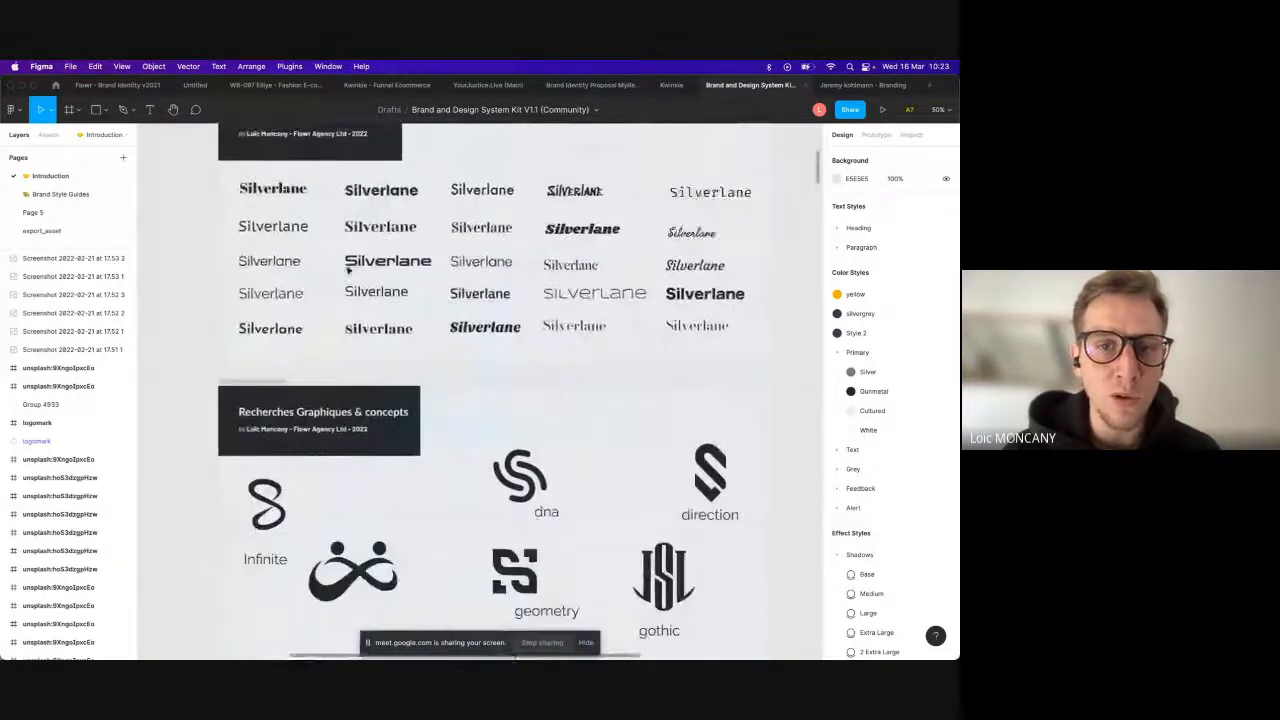
{"action": "scroll", "coordinate": [348, 271], "scroll_direction": "up", "scroll_amount": 10}
{"action": "scroll", "coordinate": [348, 271], "scroll_direction": "down", "scroll_amount": 10}
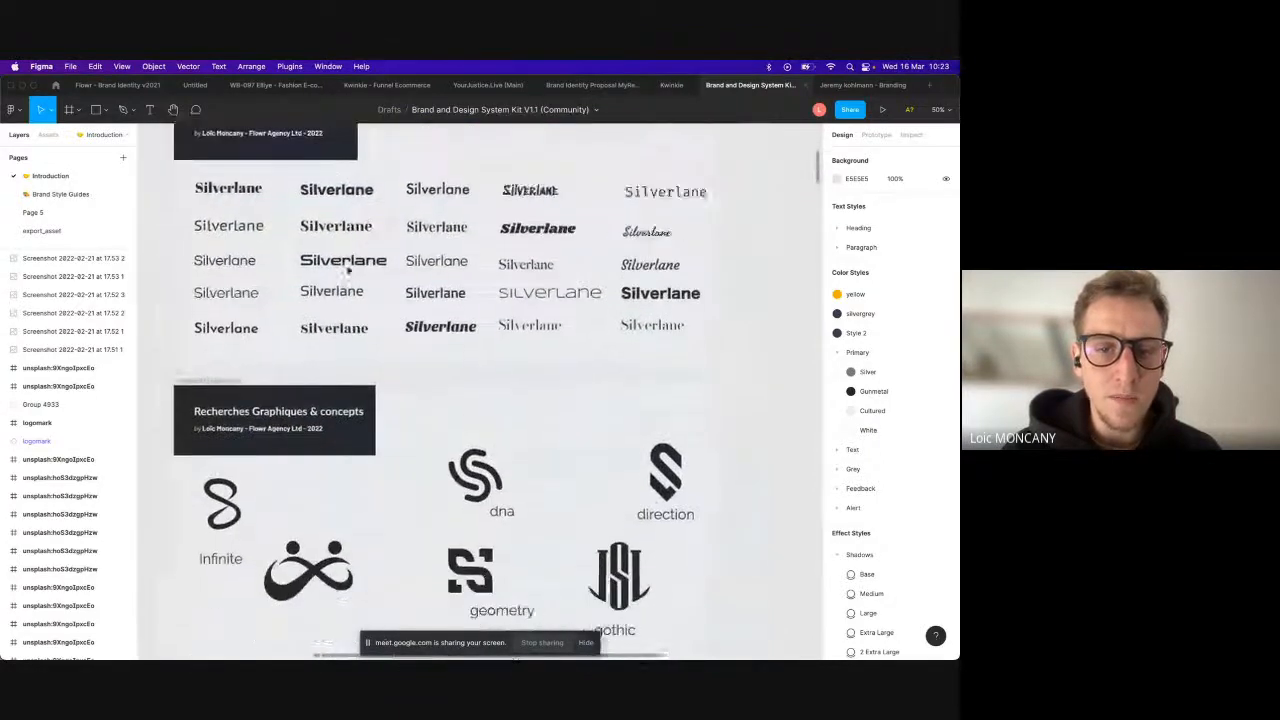
Step: Review the numbered Silverlane logo proposals on the Introduction page through to the closing slide
{"action": "scroll", "coordinate": [348, 271], "scroll_direction": "down", "scroll_amount": 8}
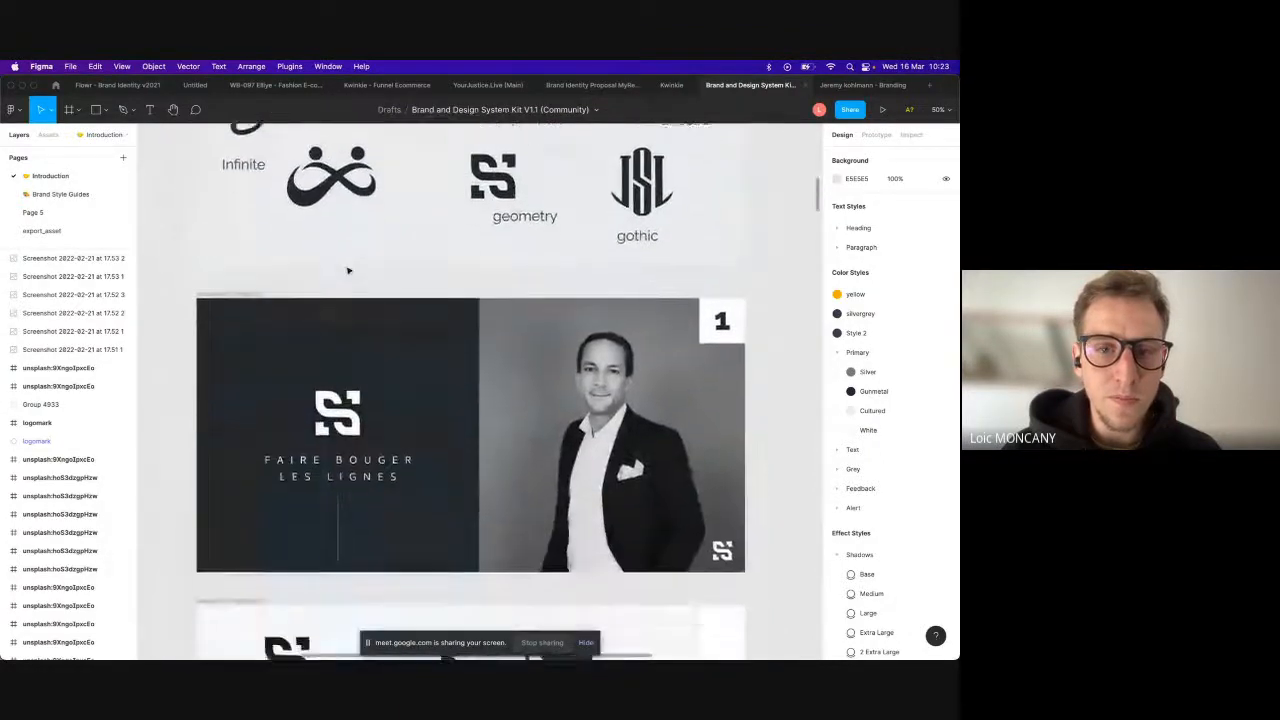
{"action": "scroll", "coordinate": [348, 271], "scroll_direction": "down", "scroll_amount": 10}
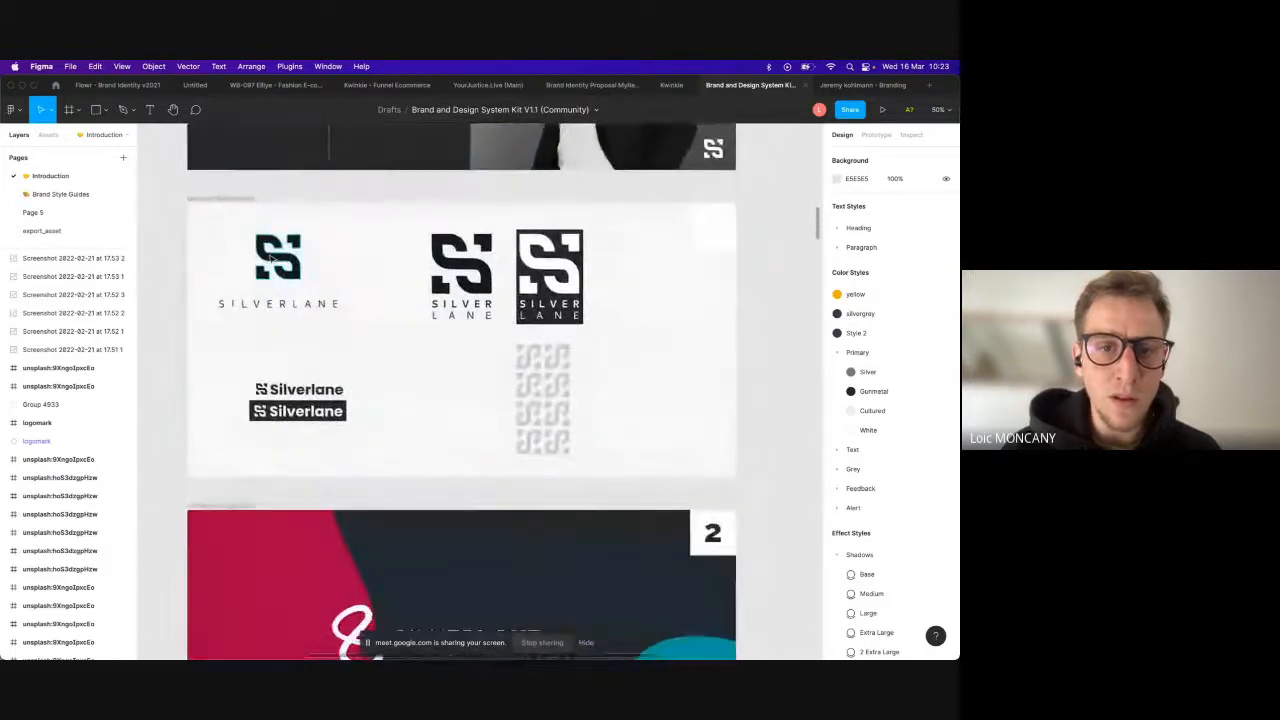
{"action": "scroll", "coordinate": [321, 371], "scroll_direction": "down", "scroll_amount": 10}
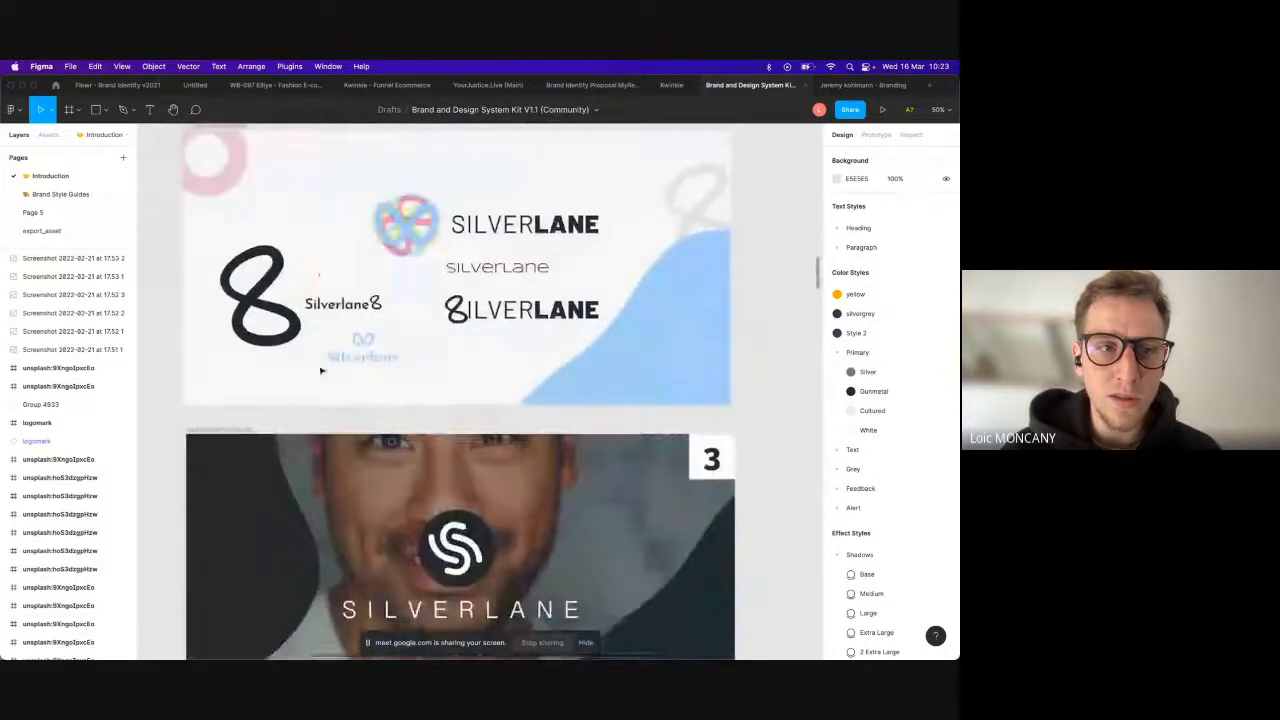
{"action": "scroll", "coordinate": [321, 371], "scroll_direction": "down", "scroll_amount": 5}
{"action": "scroll", "coordinate": [321, 371], "scroll_direction": "down", "scroll_amount": 3, "text": "ctrl"}
{"action": "scroll", "coordinate": [321, 371], "scroll_direction": "down", "scroll_amount": 8}
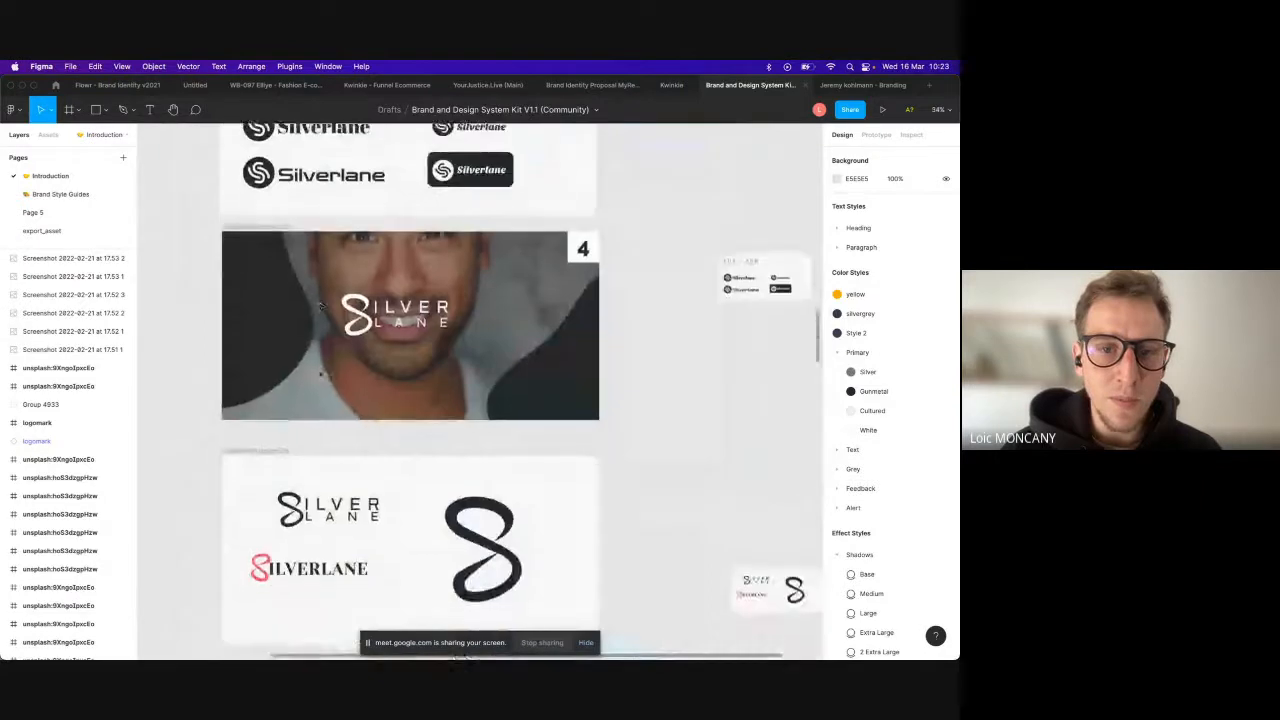
{"action": "scroll", "coordinate": [321, 373], "scroll_direction": "down", "scroll_amount": 10}
{"action": "scroll", "coordinate": [320, 374], "scroll_direction": "down", "scroll_amount": 20}
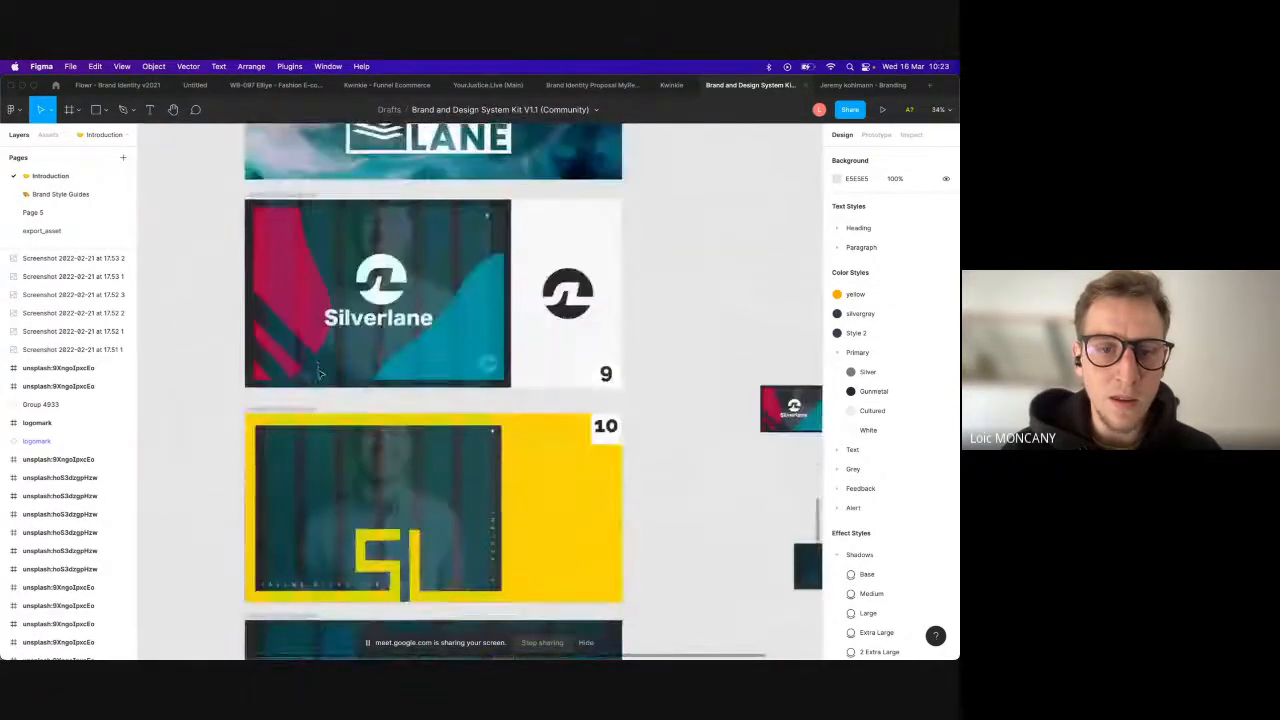
{"action": "scroll", "coordinate": [320, 374], "scroll_direction": "down", "scroll_amount": 15}
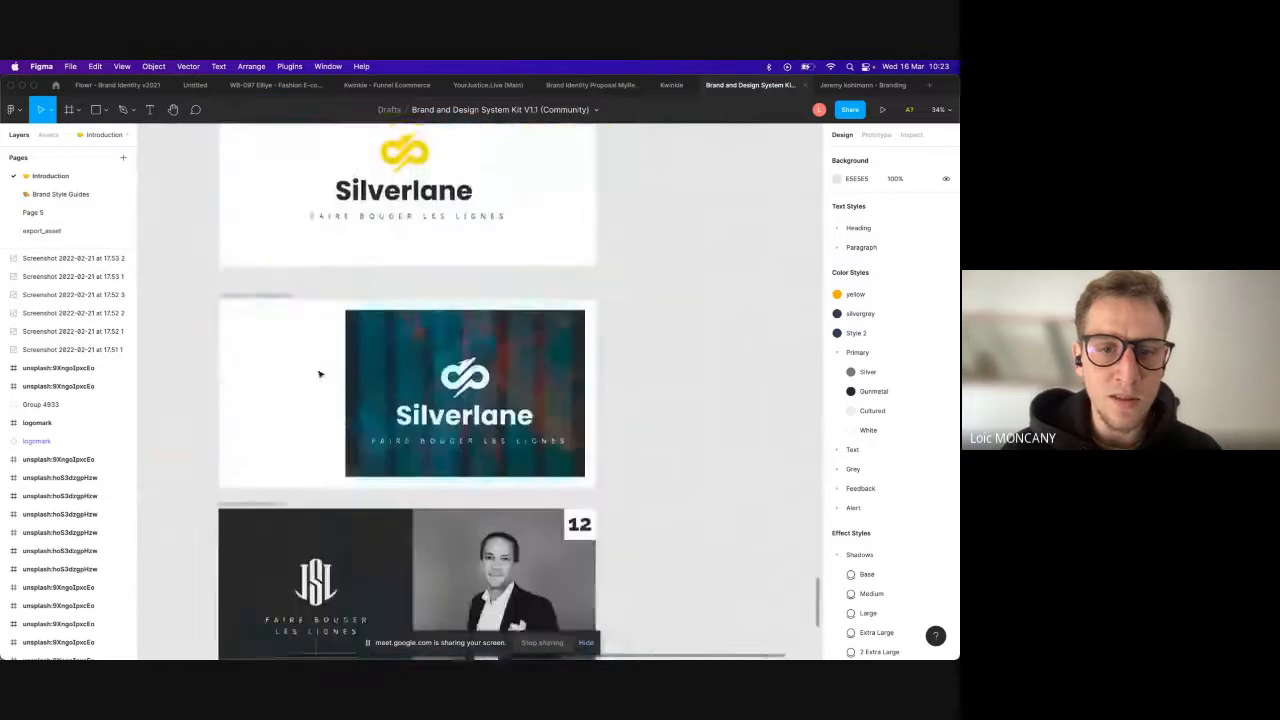
{"action": "scroll", "coordinate": [320, 374], "scroll_direction": "down", "scroll_amount": 15}
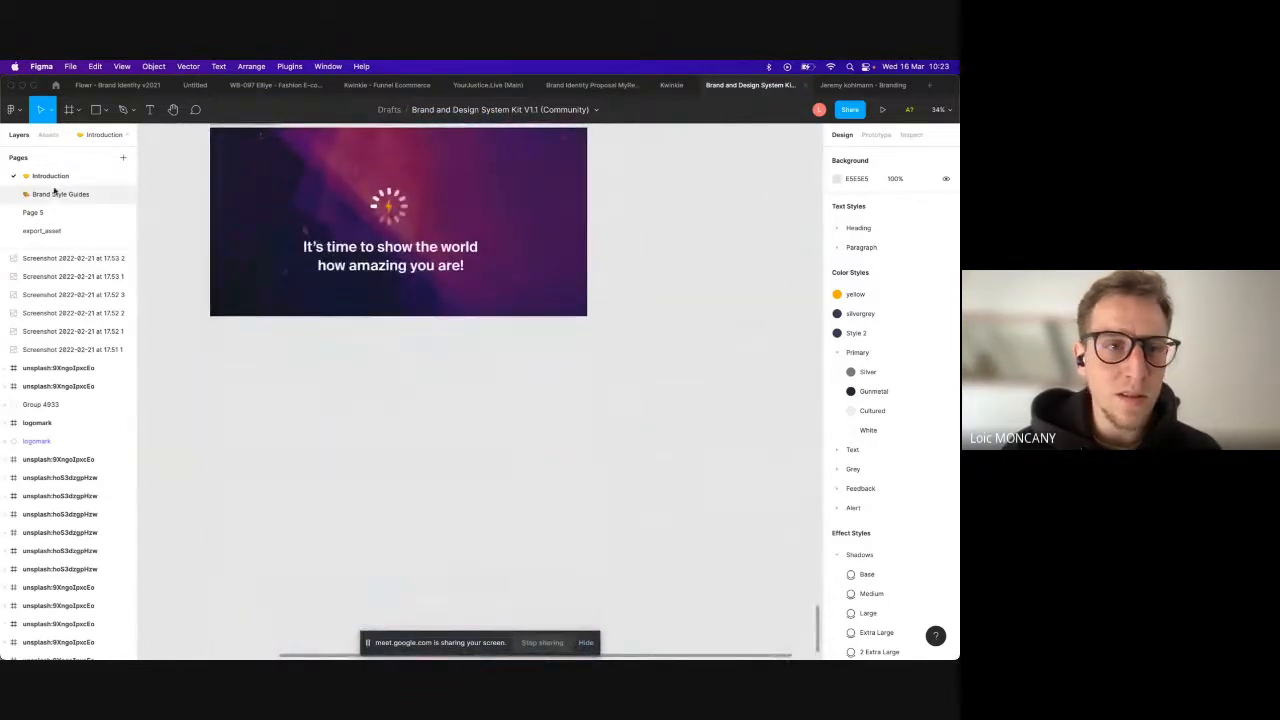
Step: View the Silverlane logo explorations on the Brand Style Guides, Page 5 and export_asset pages
{"action": "left_click", "coordinate": [58, 194]}
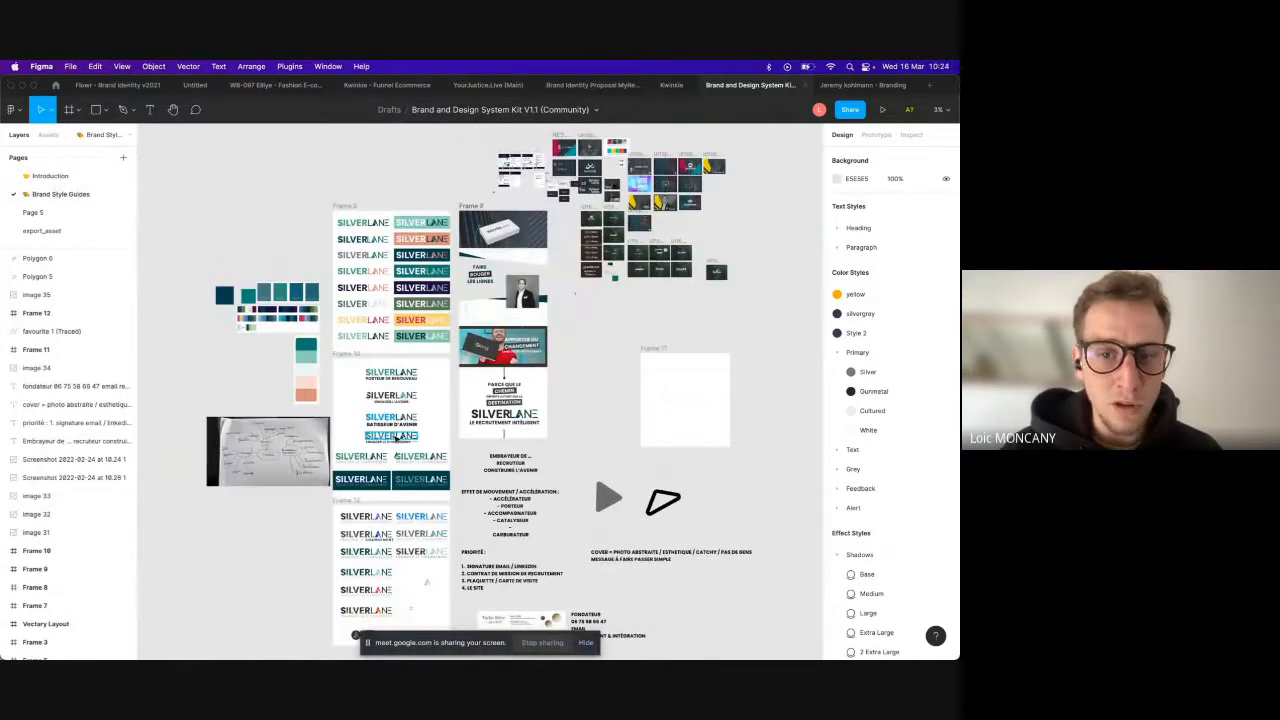
{"action": "scroll", "coordinate": [418, 427], "scroll_direction": "down", "scroll_amount": 1}
{"action": "scroll", "coordinate": [418, 427], "scroll_direction": "down", "scroll_amount": 1}
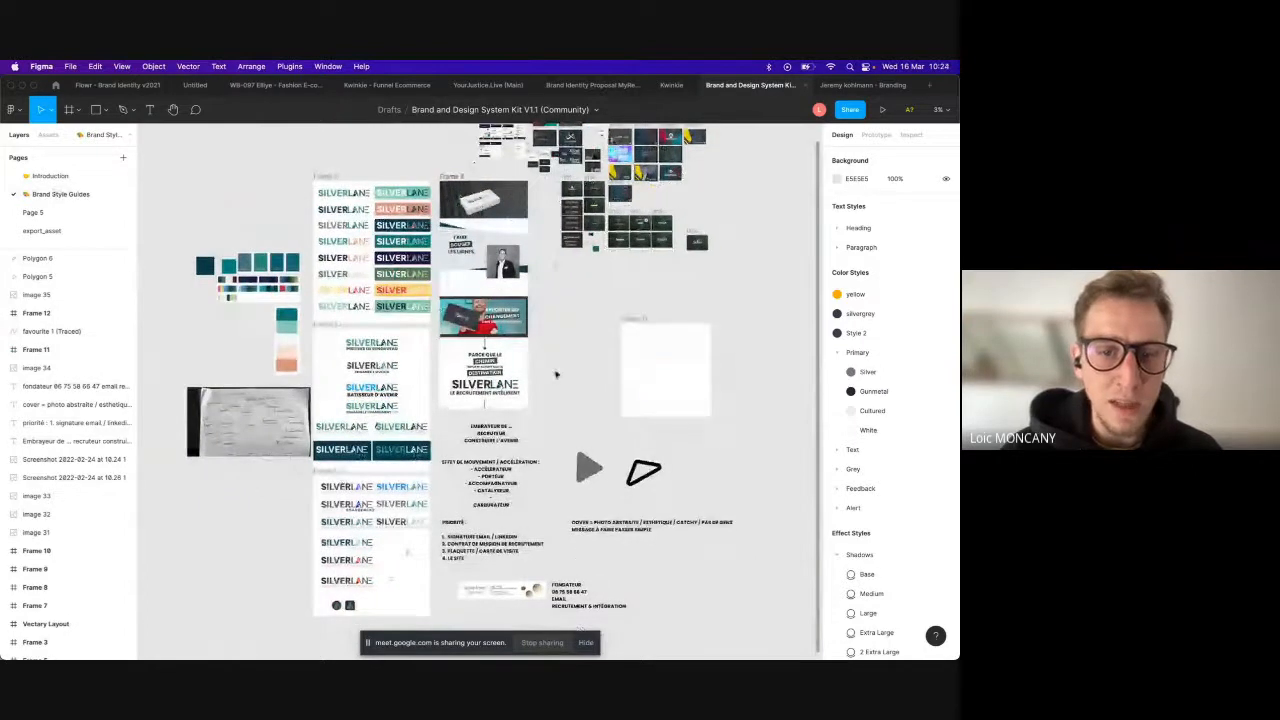
{"action": "scroll", "coordinate": [557, 375], "scroll_direction": "up", "scroll_amount": 3}
{"action": "scroll", "coordinate": [557, 375], "scroll_direction": "up", "scroll_amount": 4}
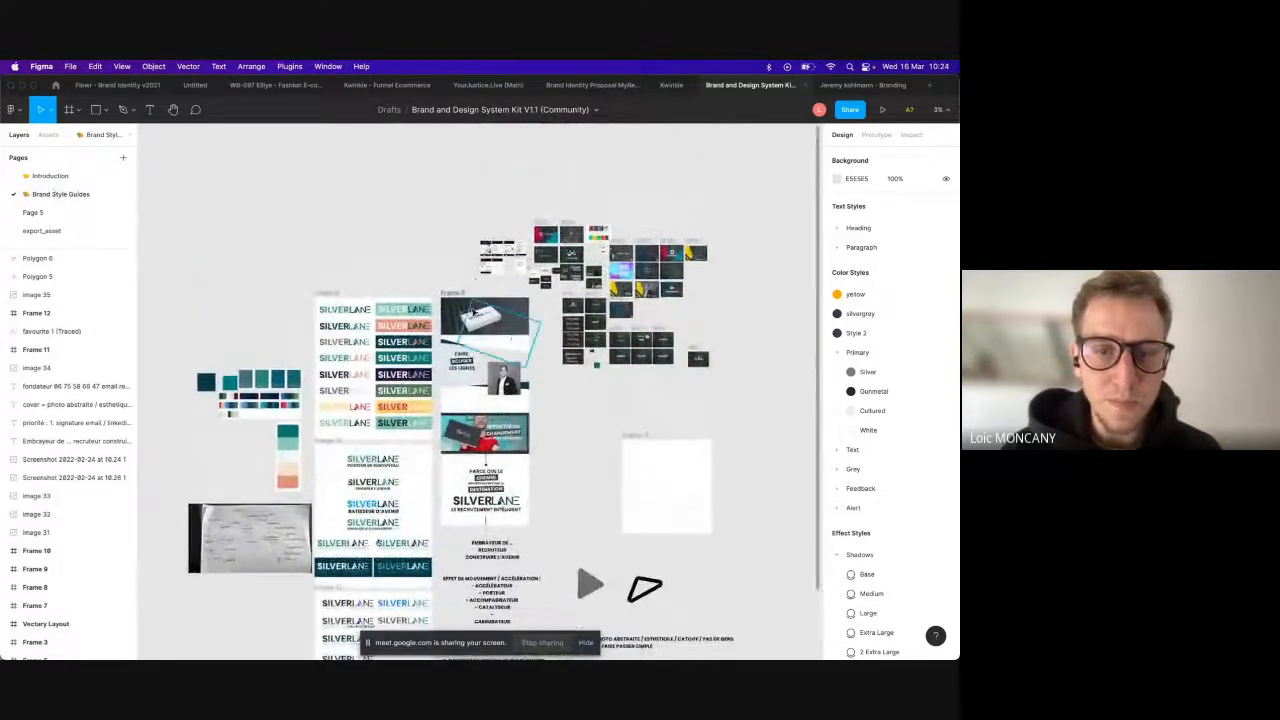
{"action": "left_click", "coordinate": [33, 212]}
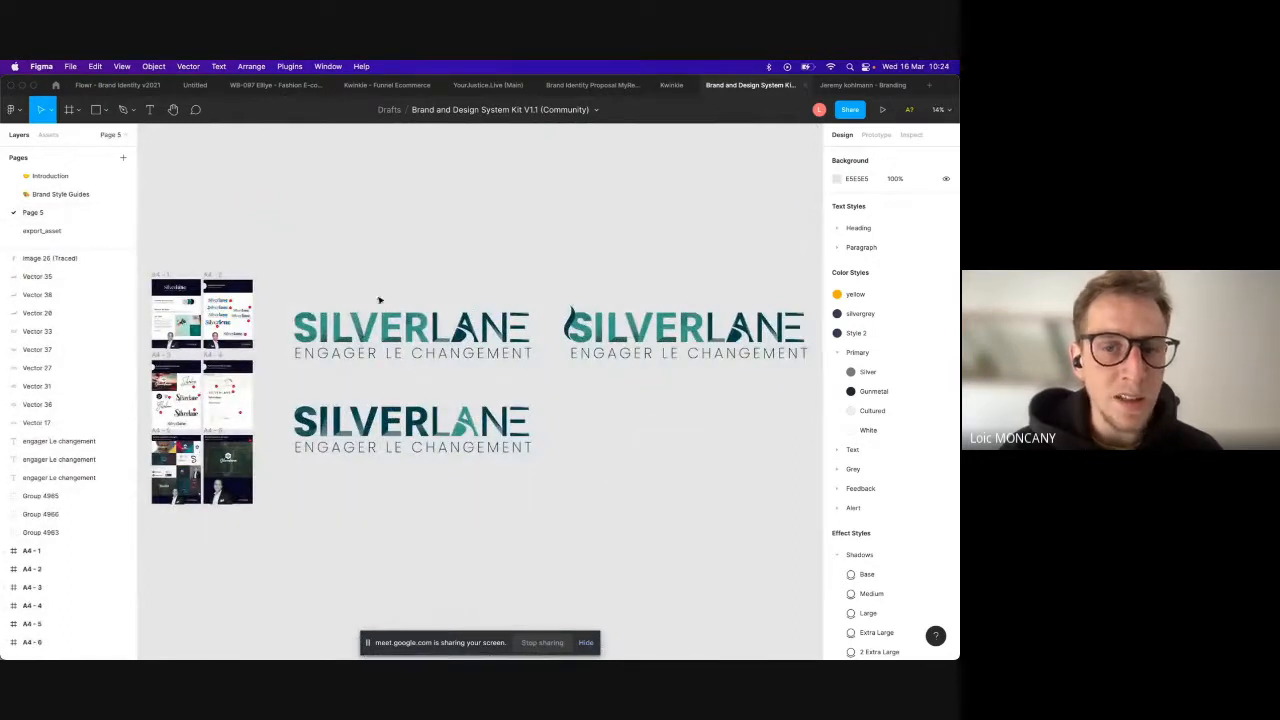
{"action": "left_click", "coordinate": [42, 229]}
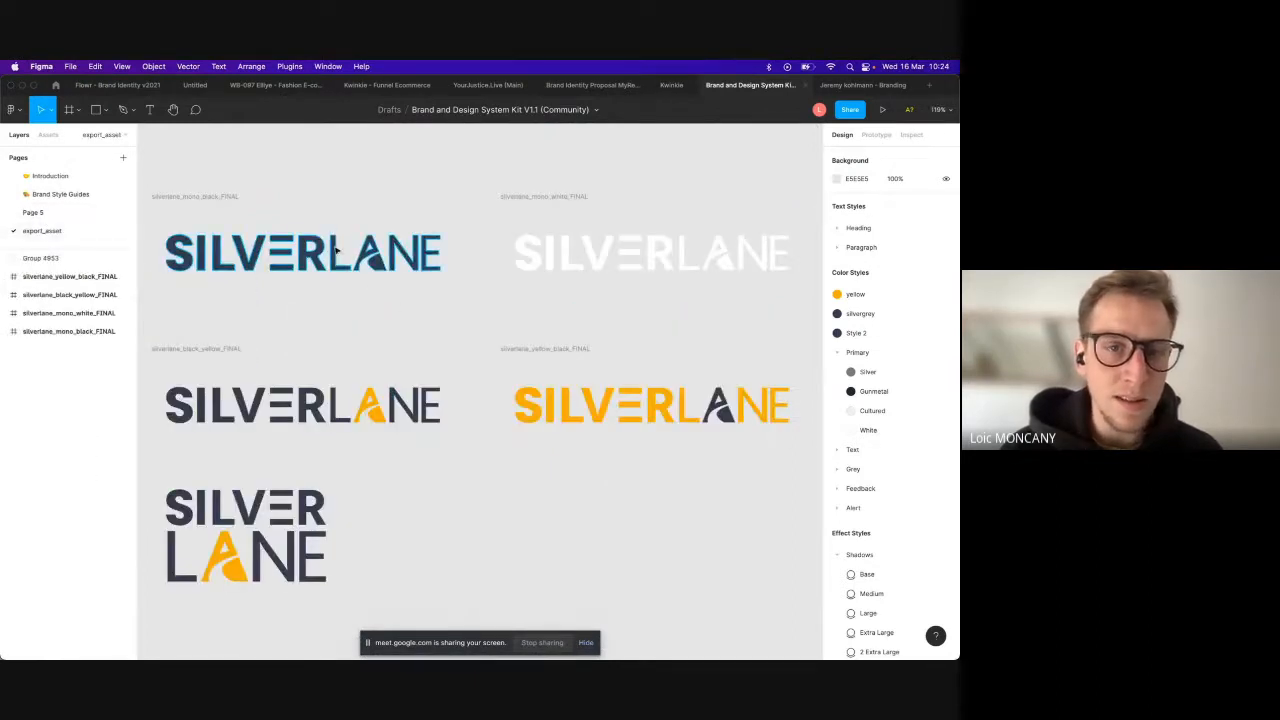
Step: Inspect the export settings of the final Silverlane logo frames, including both black versions together, and switch to the client's Branding file
{"action": "left_click", "coordinate": [557, 197]}
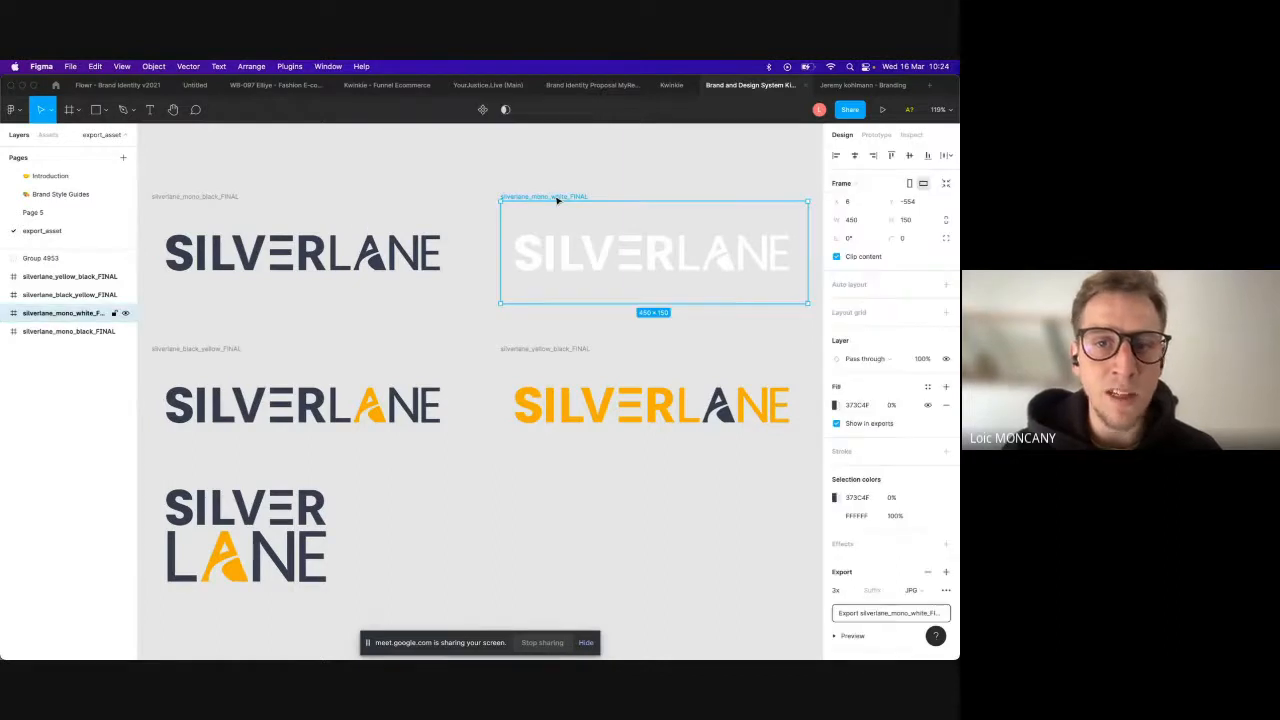
{"action": "left_click", "coordinate": [515, 349]}
{"action": "scroll", "coordinate": [380, 260], "scroll_direction": "down", "scroll_amount": 2}
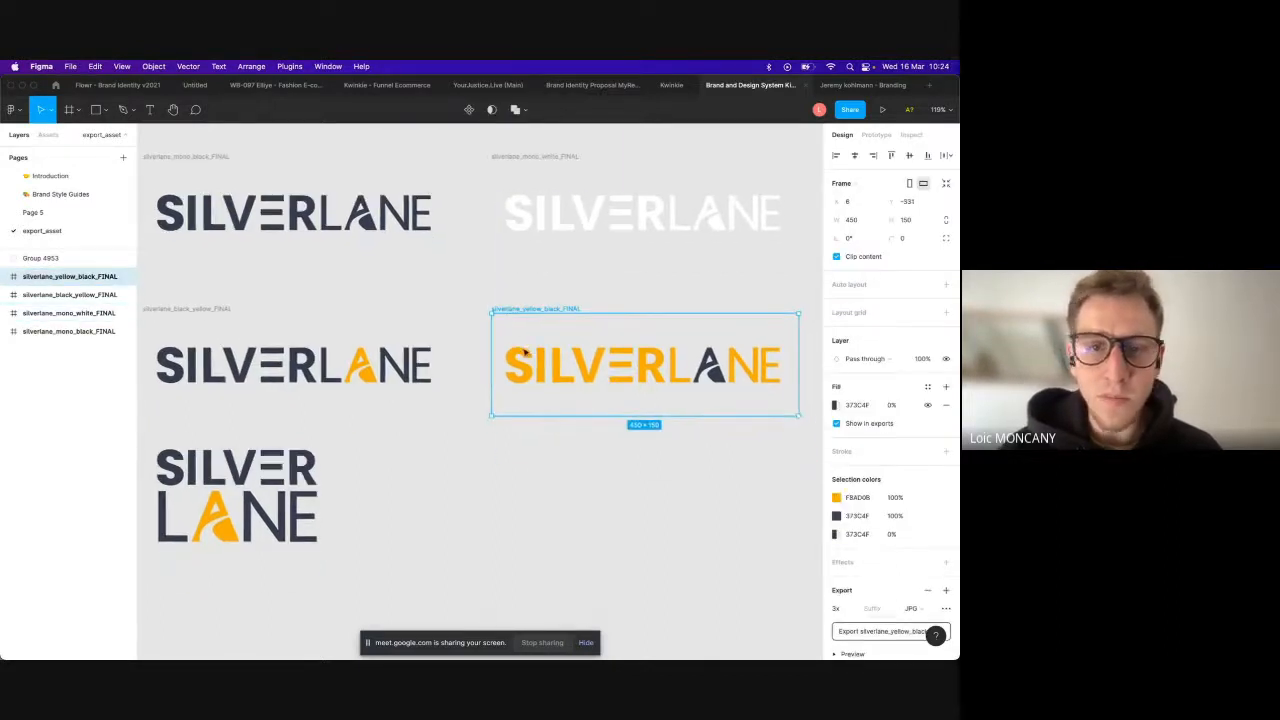
{"action": "left_click", "coordinate": [200, 240]}
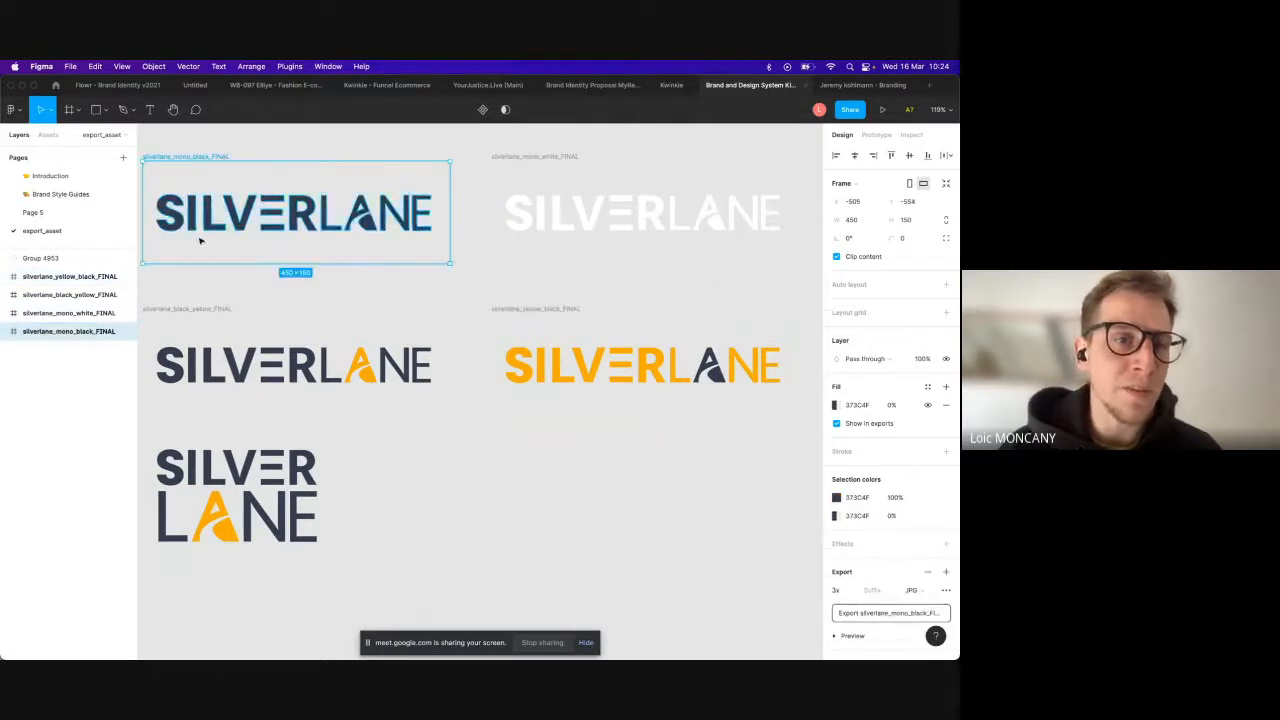
{"action": "left_click", "coordinate": [195, 310], "text": "shift"}
{"action": "scroll", "coordinate": [900, 570], "scroll_direction": "down", "scroll_amount": 2}
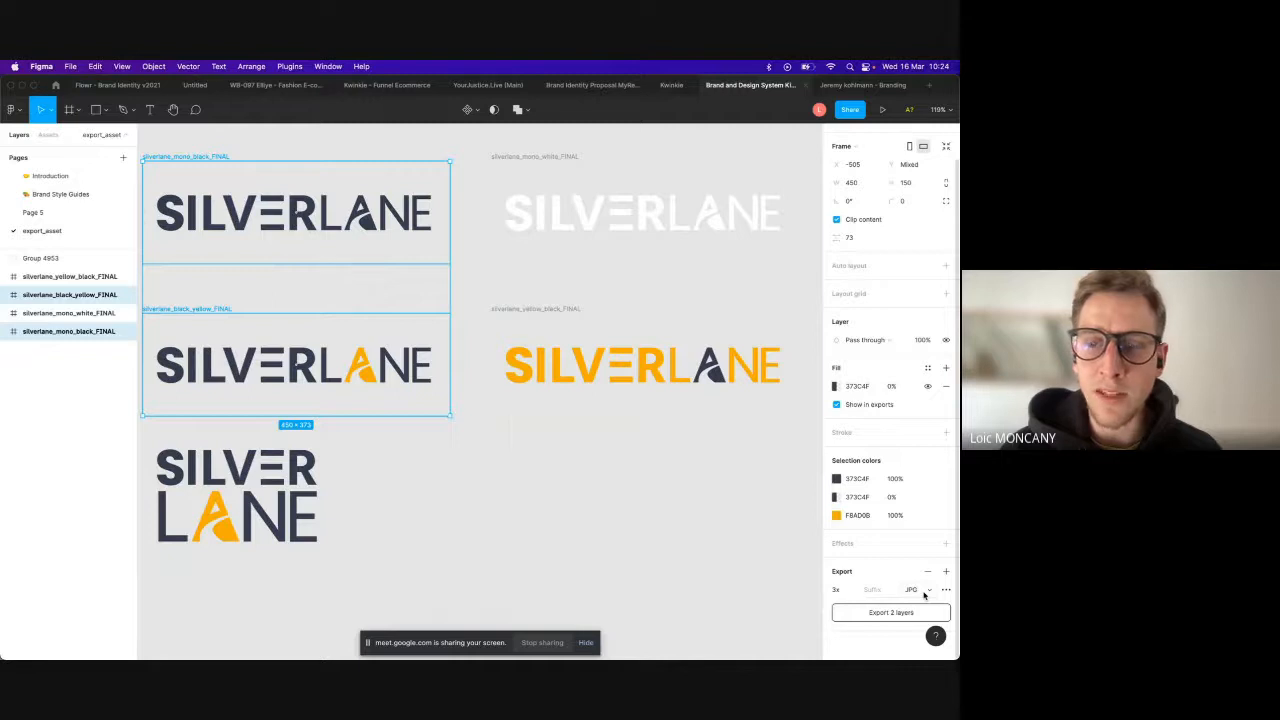
{"action": "left_click", "coordinate": [836, 85]}
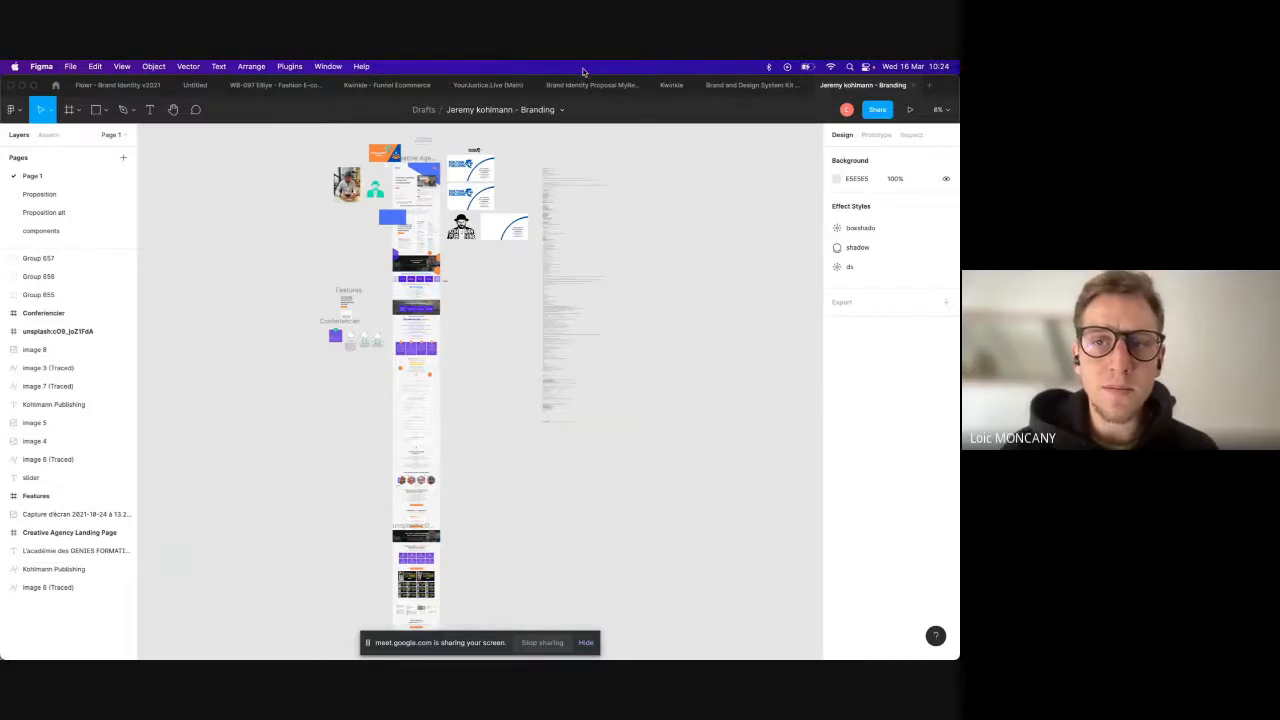
Step: Return to Brand and Design System Kit V1.1, add a 1x PNG export to the silverlane_black_yellow_FINAL logo group, and check the available file formats
{"action": "left_click", "coordinate": [671, 88]}
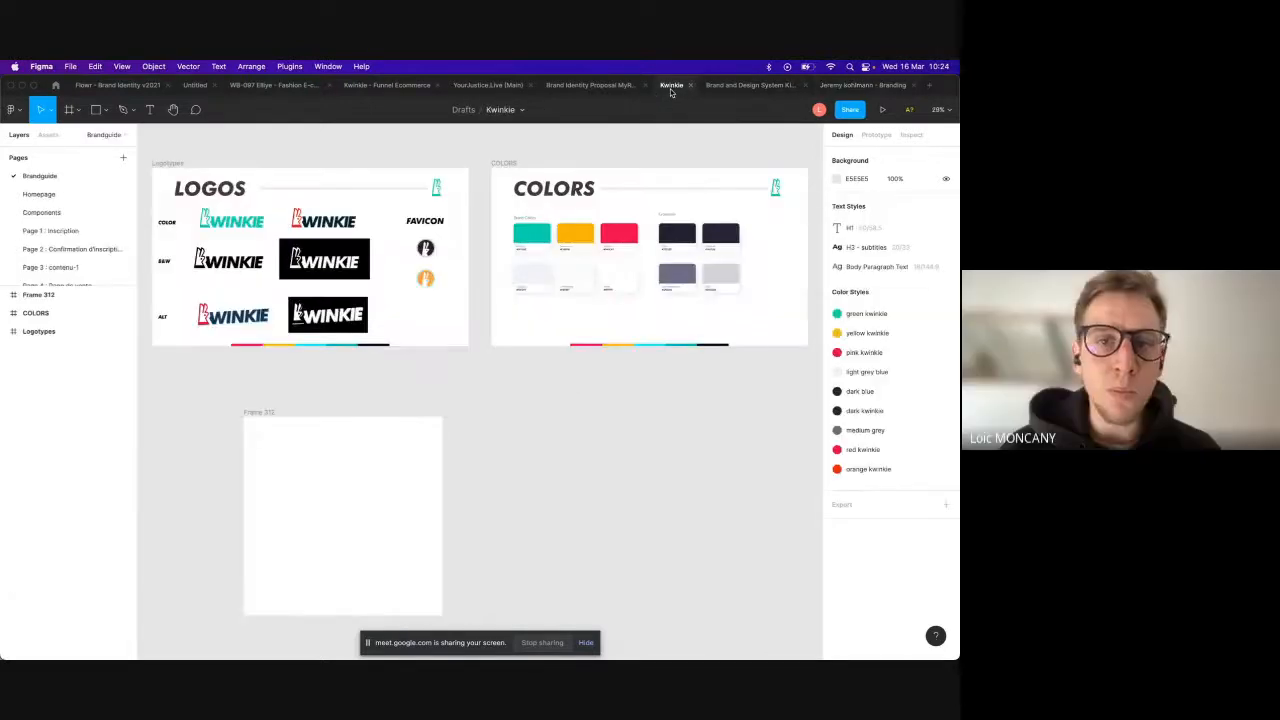
{"action": "left_click", "coordinate": [741, 86]}
{"action": "left_click", "coordinate": [390, 410]}
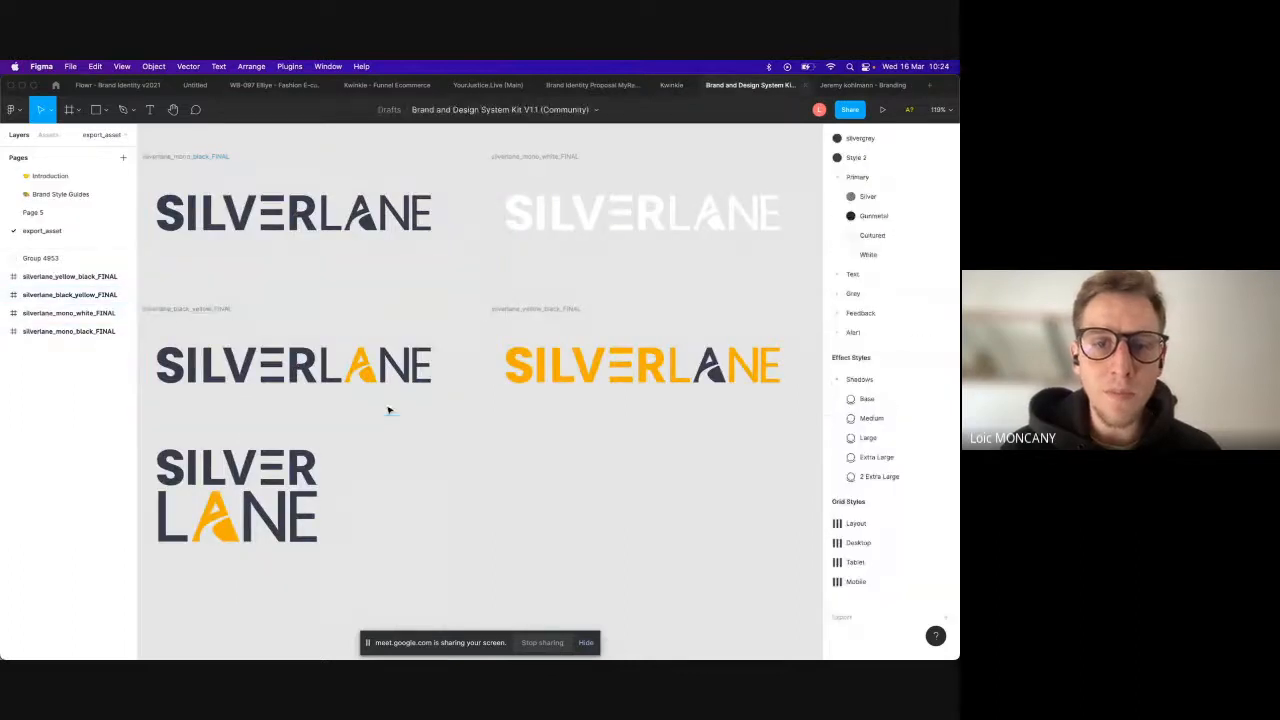
{"action": "left_click", "coordinate": [392, 368]}
{"action": "left_click", "coordinate": [945, 599]}
{"action": "scroll", "coordinate": [937, 580], "scroll_direction": "down", "scroll_amount": 2}
{"action": "left_click", "coordinate": [928, 572]}
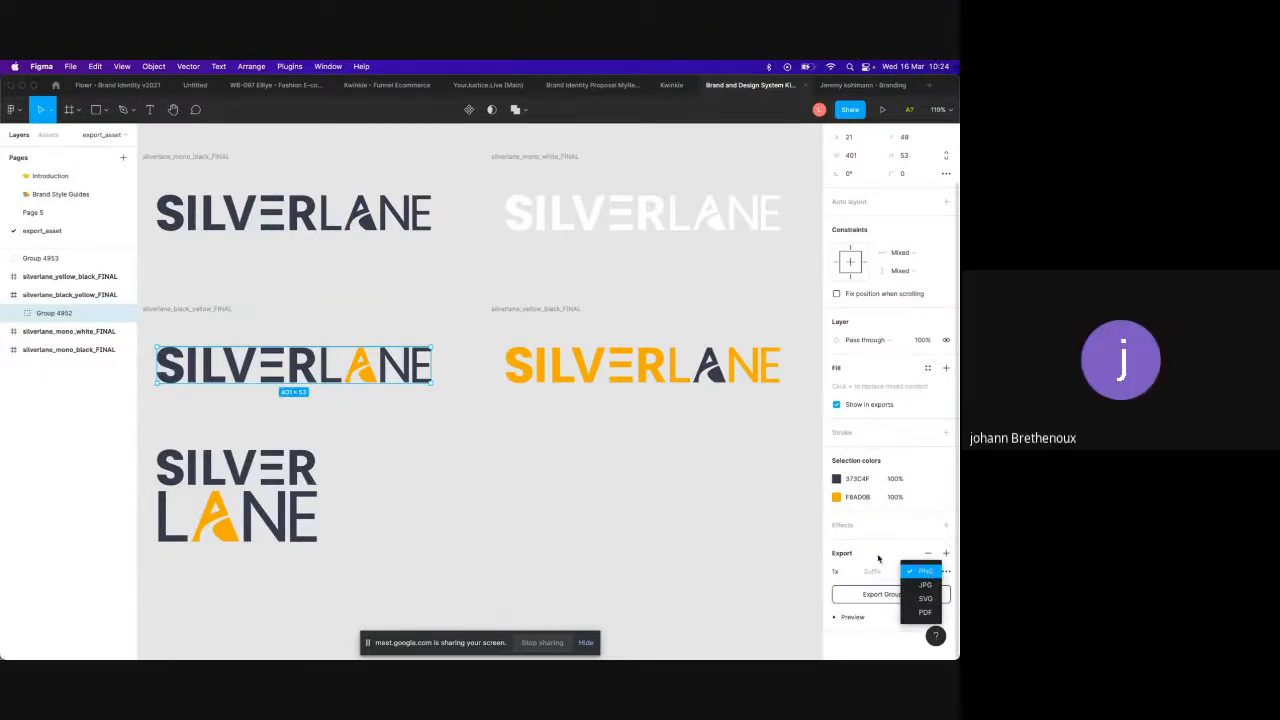
{"action": "left_click", "coordinate": [643, 456]}
{"action": "left_click", "coordinate": [646, 430]}
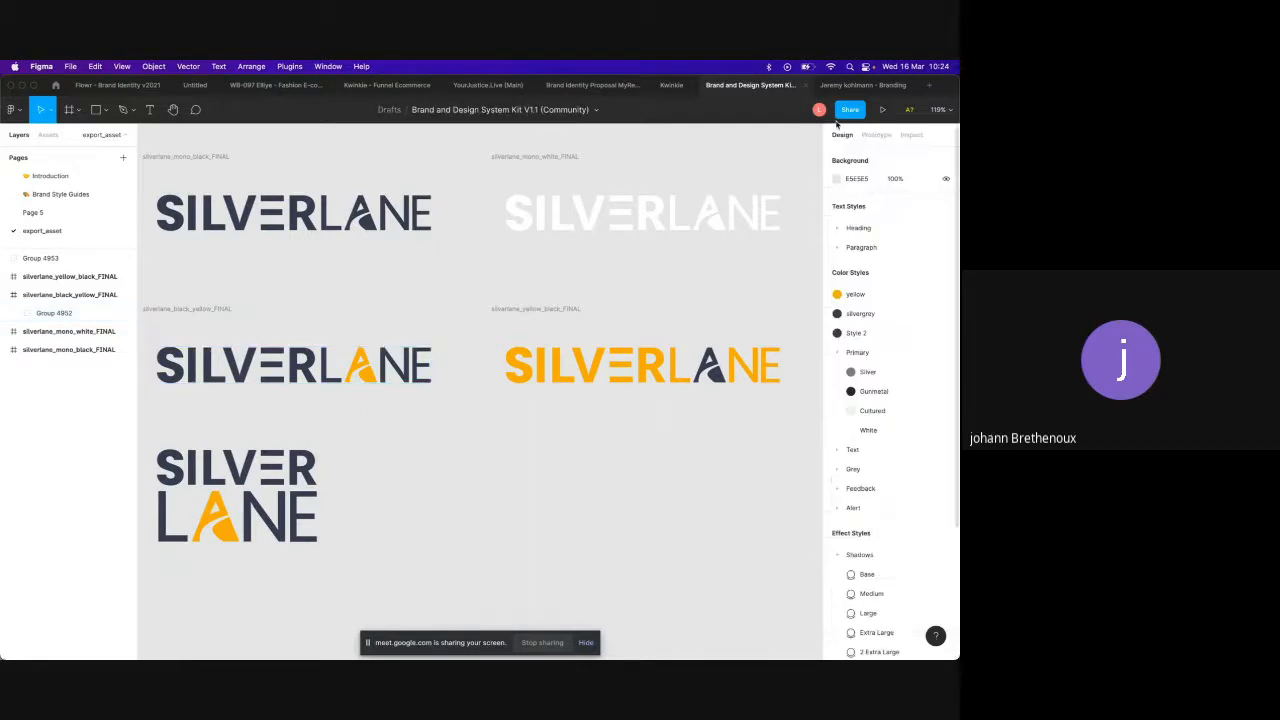
Step: Switch to the client's Branding file and look over the landing page, business cards and logo variants on Page 1
{"action": "left_click", "coordinate": [828, 85]}
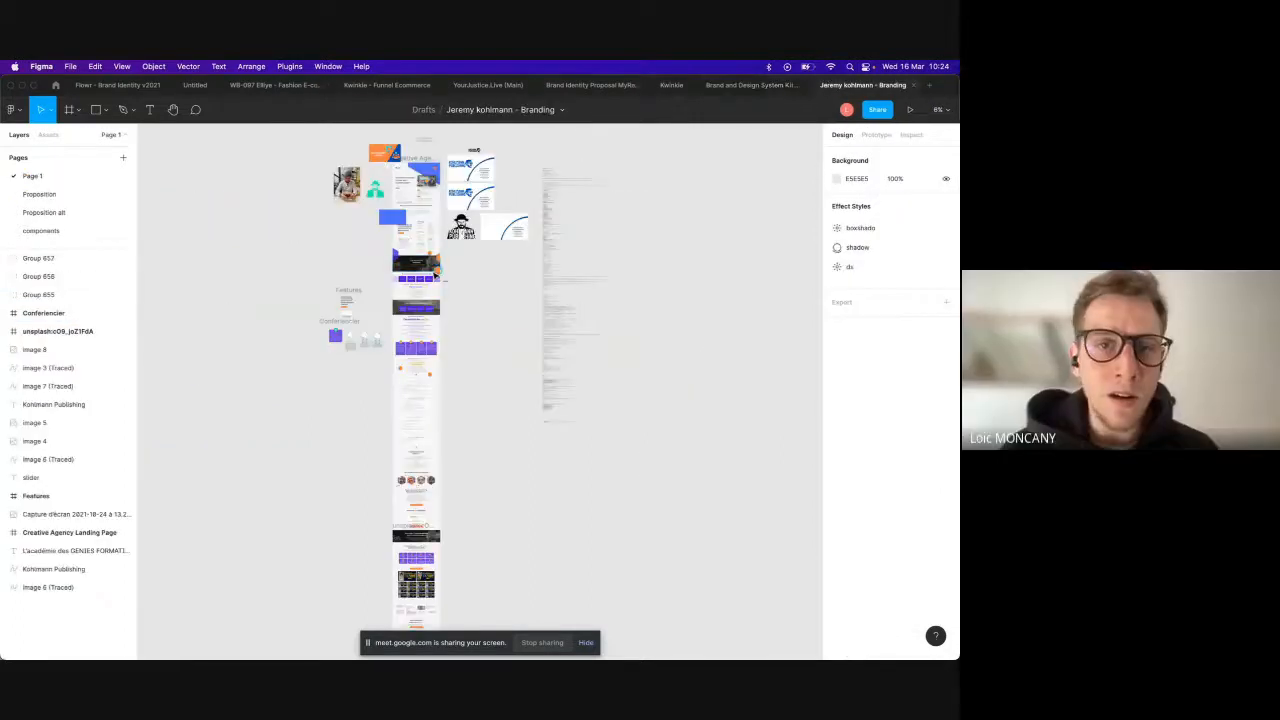
{"action": "scroll", "coordinate": [435, 274], "scroll_direction": "up", "scroll_amount": 8, "text": "ctrl"}
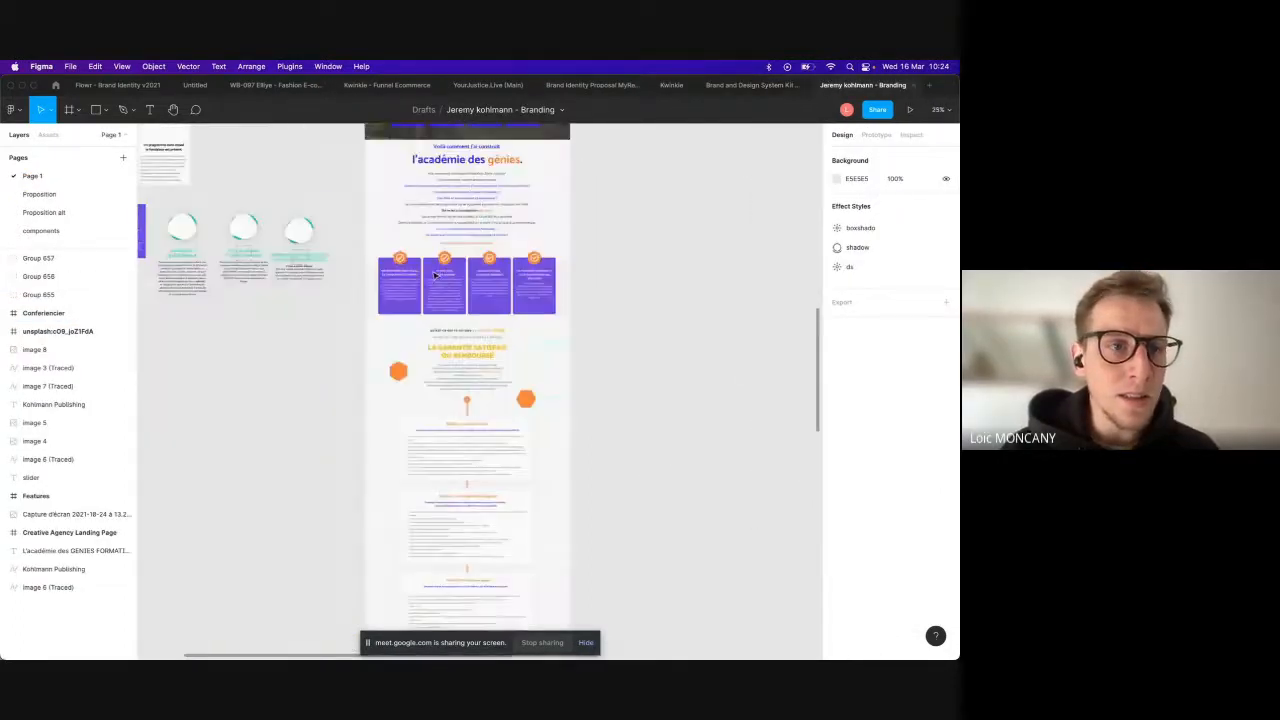
{"action": "scroll", "coordinate": [435, 274], "scroll_direction": "up", "scroll_amount": 10}
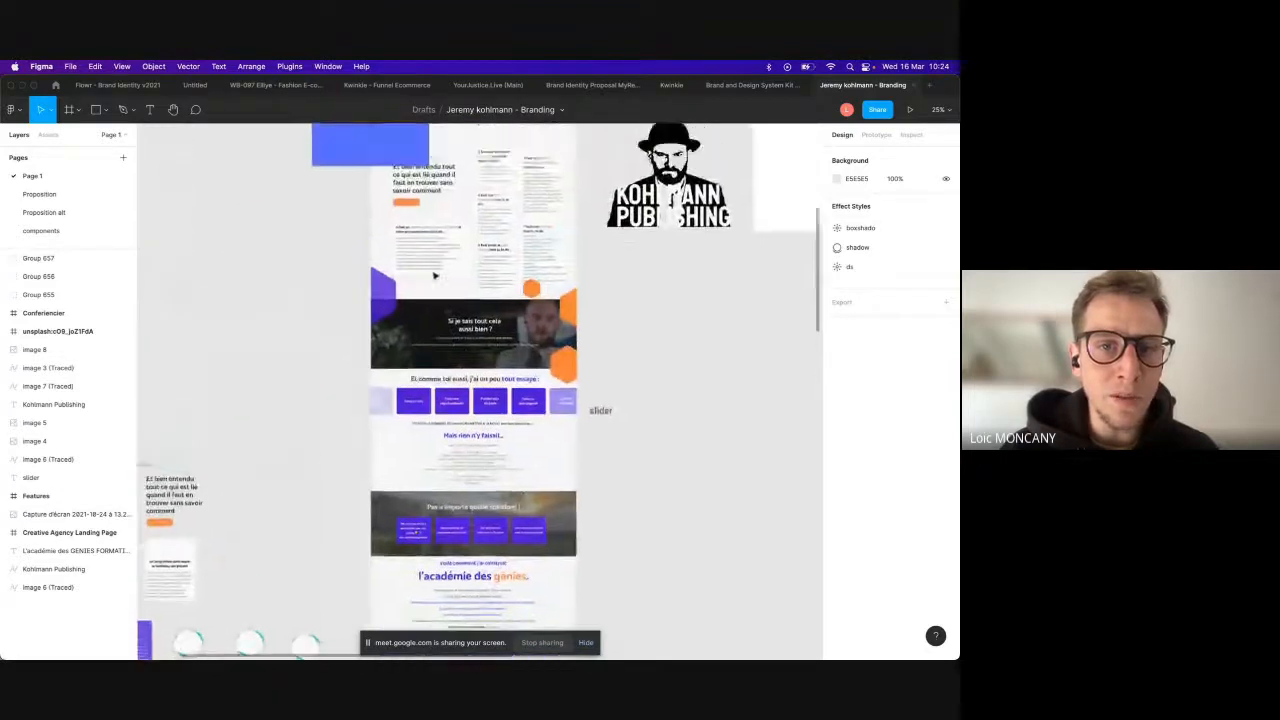
{"action": "scroll", "coordinate": [434, 275], "scroll_direction": "up", "scroll_amount": 6}
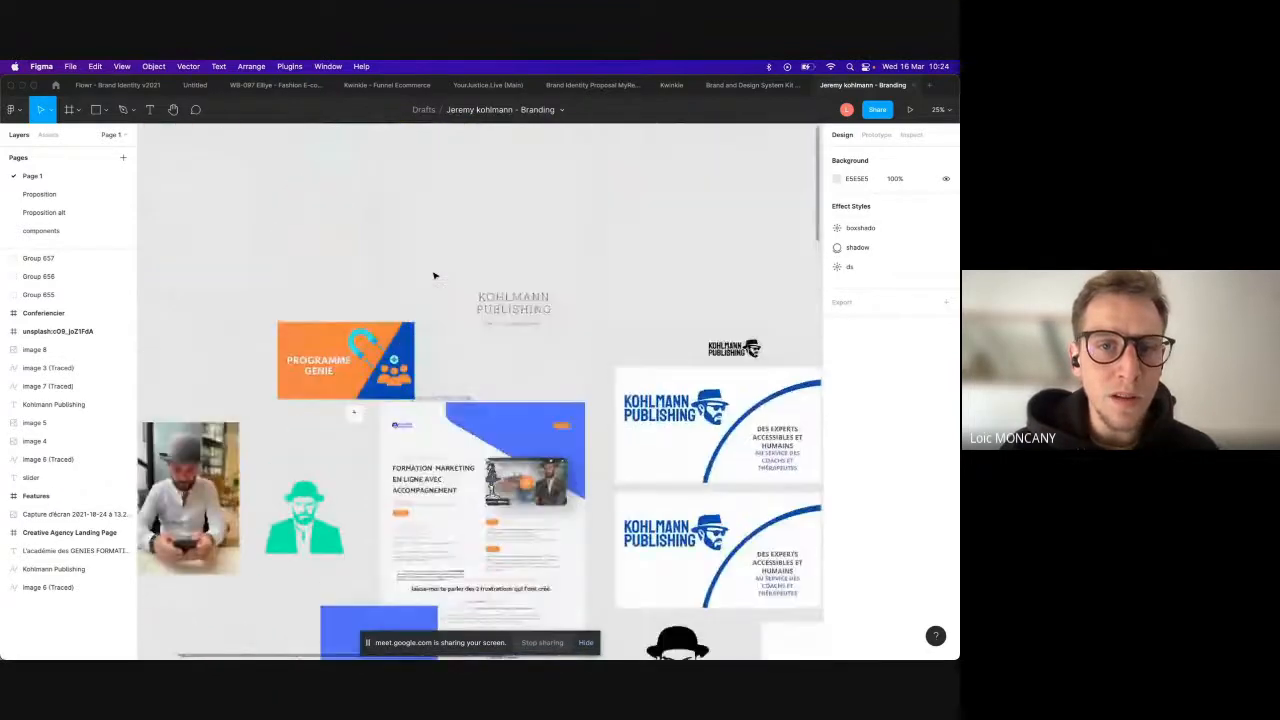
Step: Examine the landing page design on the Proposition page, from the purple feature cards up to the speaker photo section
{"action": "left_click", "coordinate": [40, 194]}
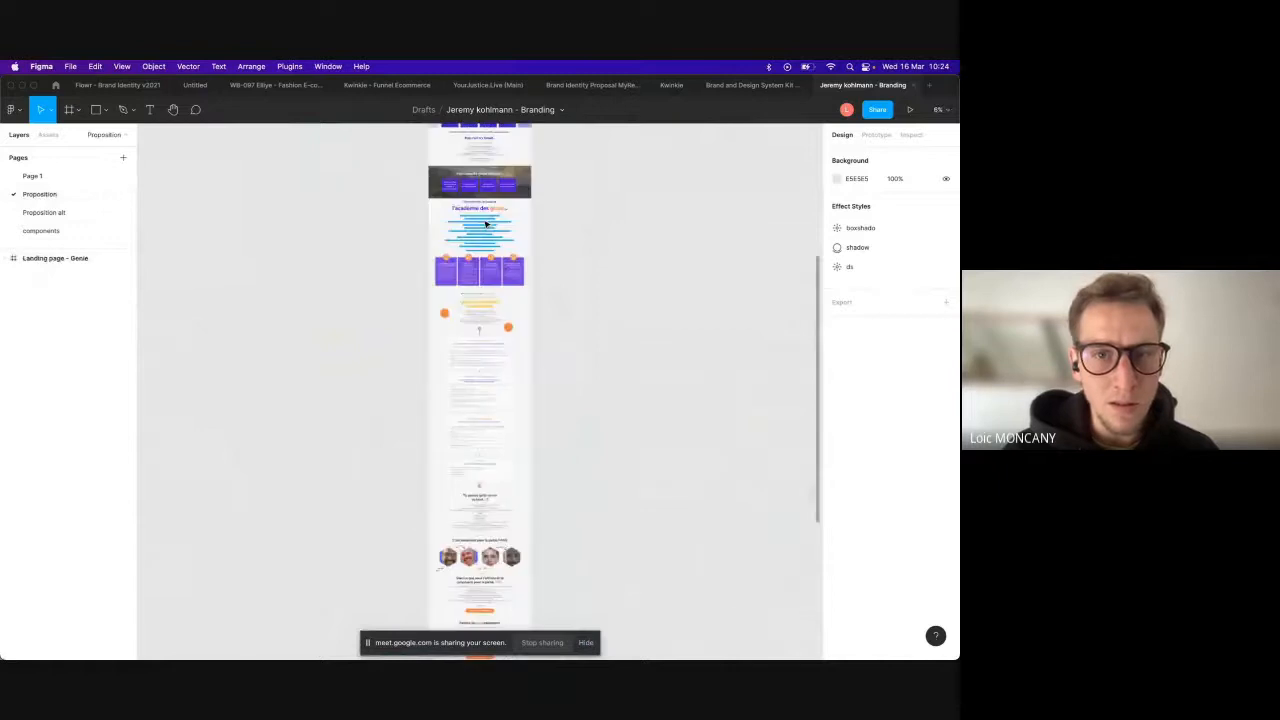
{"action": "key", "text": "shift+0"}
{"action": "scroll", "coordinate": [485, 224], "scroll_direction": "up", "scroll_amount": 5}
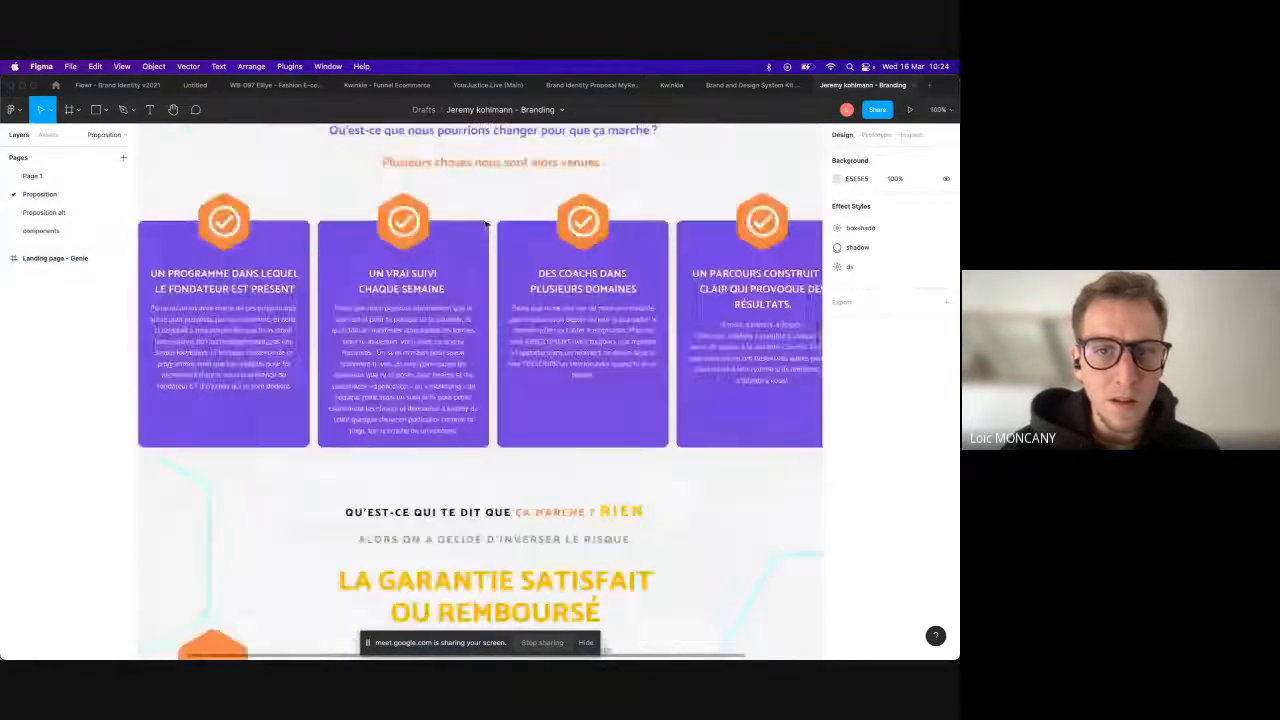
{"action": "scroll", "coordinate": [470, 240], "scroll_direction": "down", "scroll_amount": 4}
{"action": "left_click", "coordinate": [545, 300]}
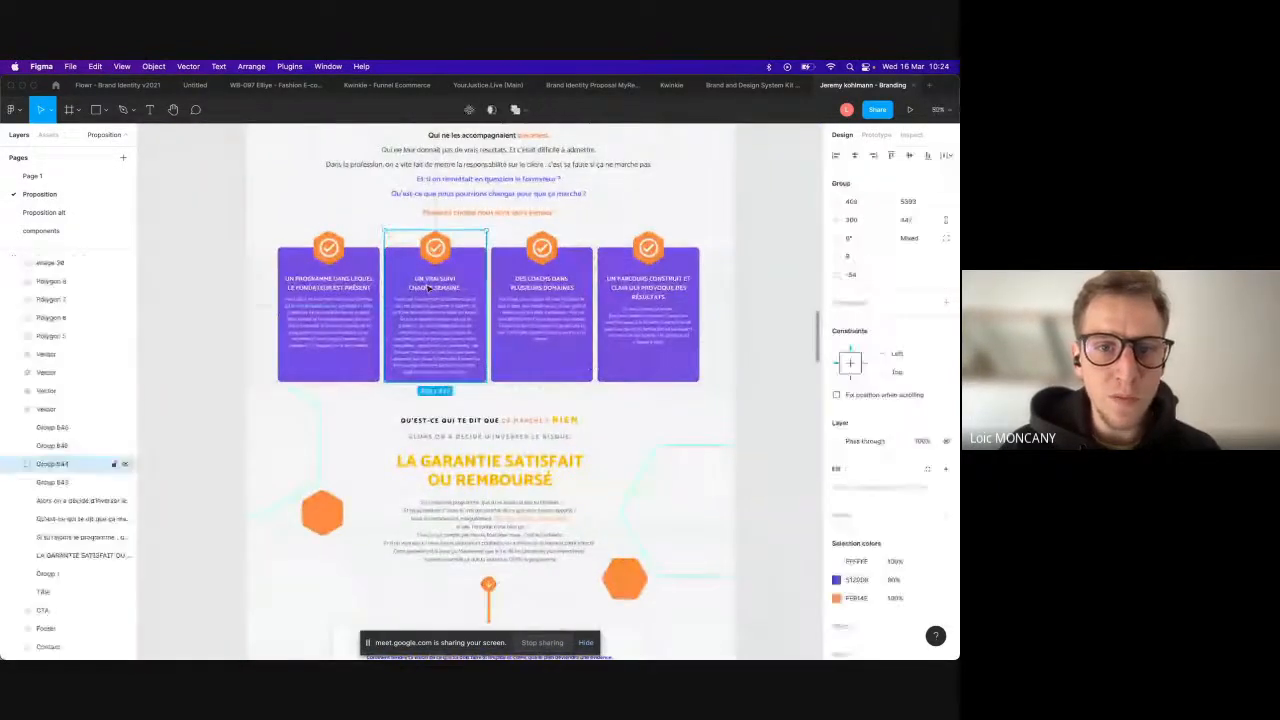
{"action": "scroll", "coordinate": [562, 320], "scroll_direction": "up", "scroll_amount": 4}
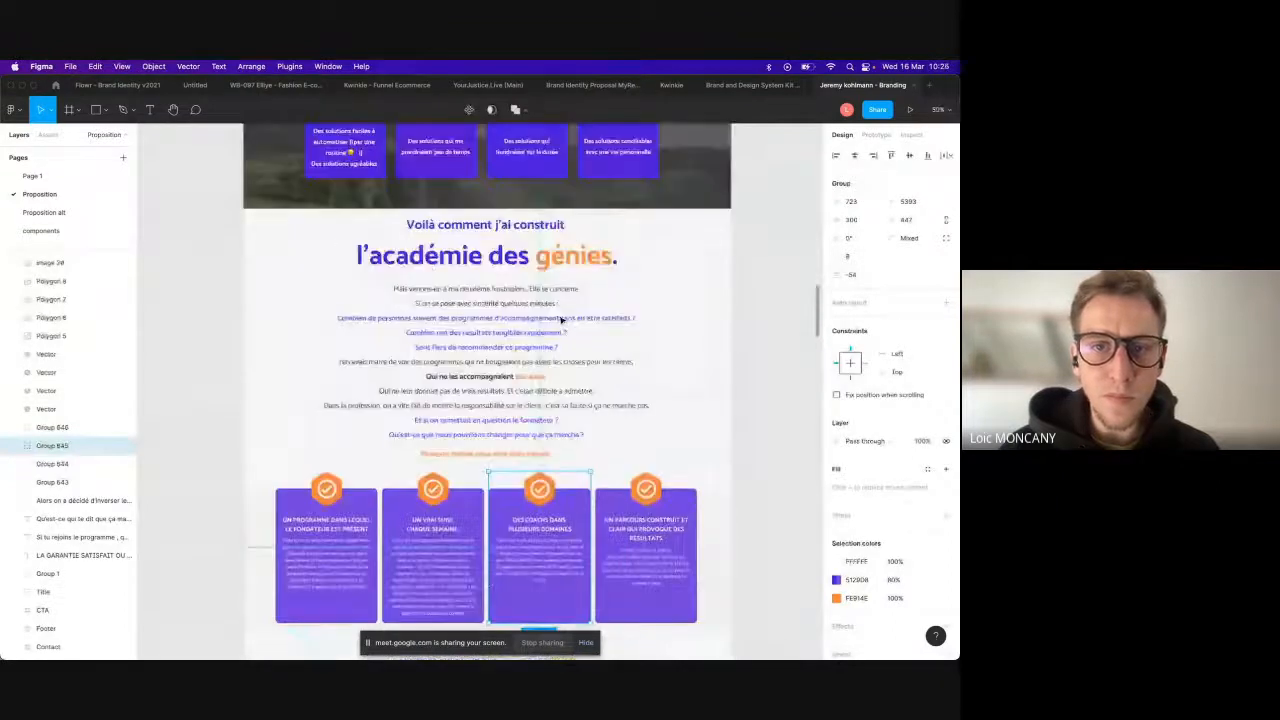
{"action": "scroll", "coordinate": [562, 320], "scroll_direction": "up", "scroll_amount": 10}
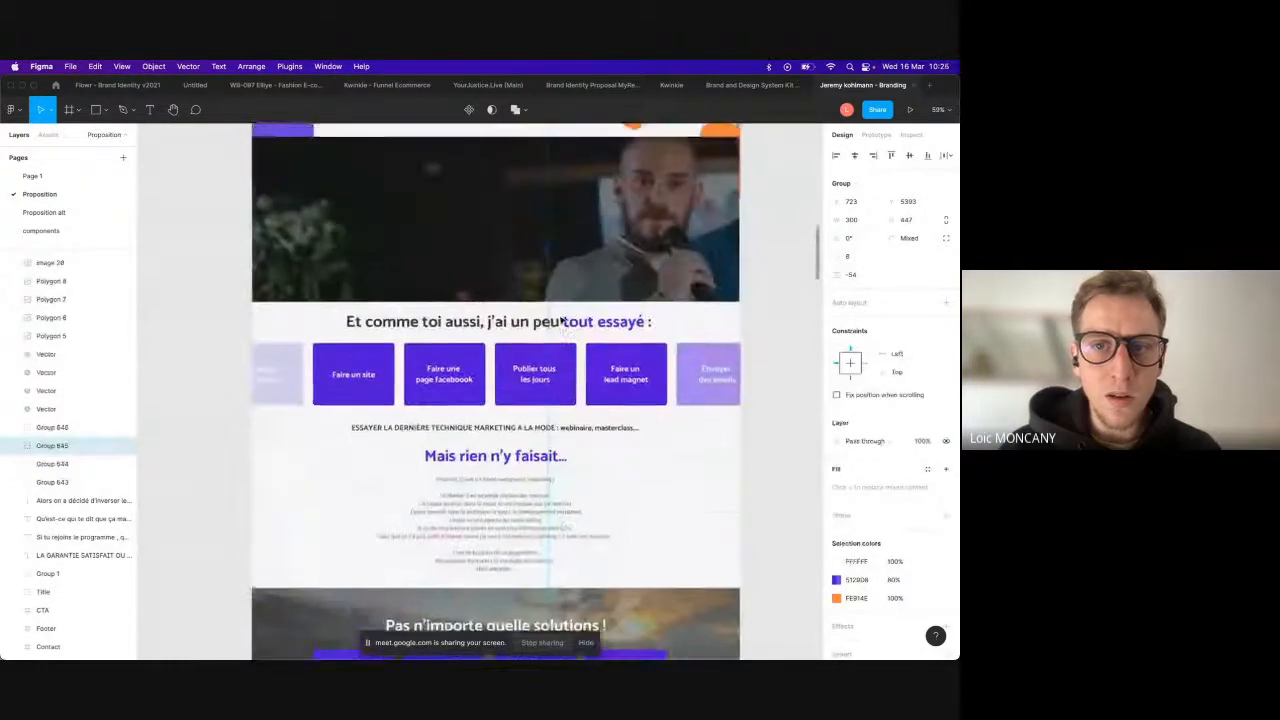
Step: View the content cards on the components page and review the alternative landing page on the Proposition alt page down to its pricing sections
{"action": "left_click", "coordinate": [41, 231]}
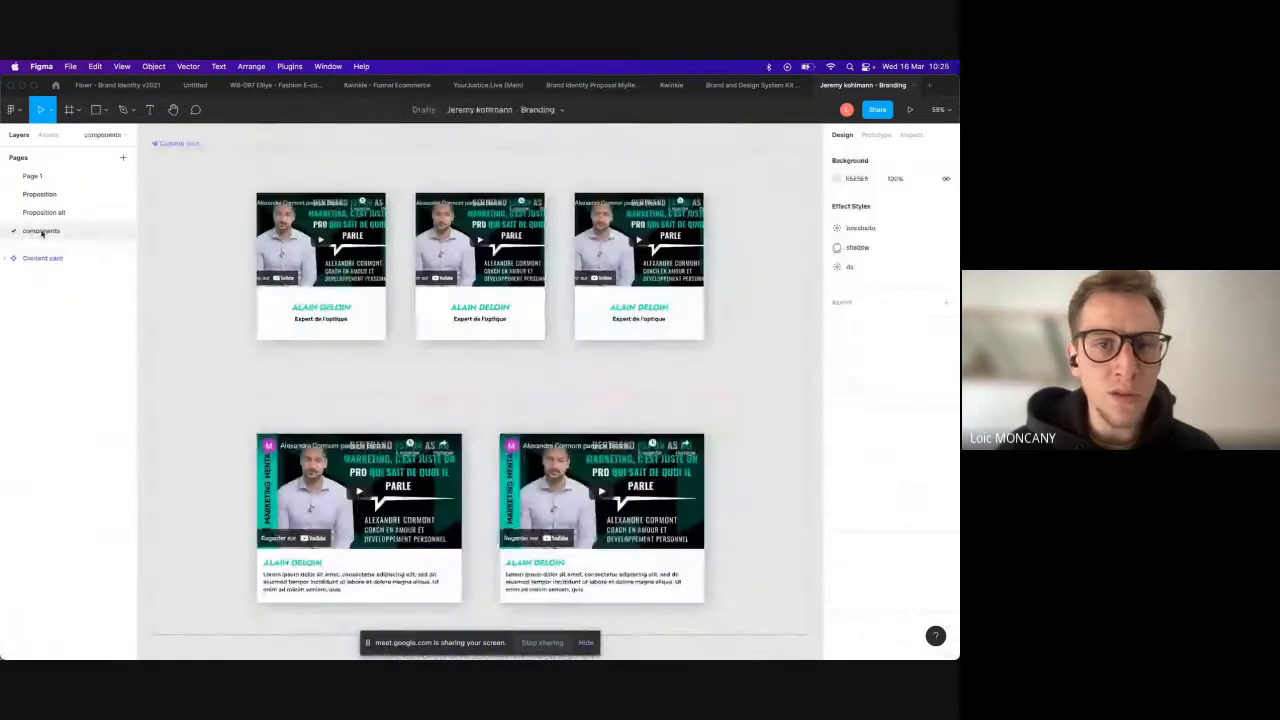
{"action": "scroll", "coordinate": [437, 298], "scroll_direction": "down", "scroll_amount": 5}
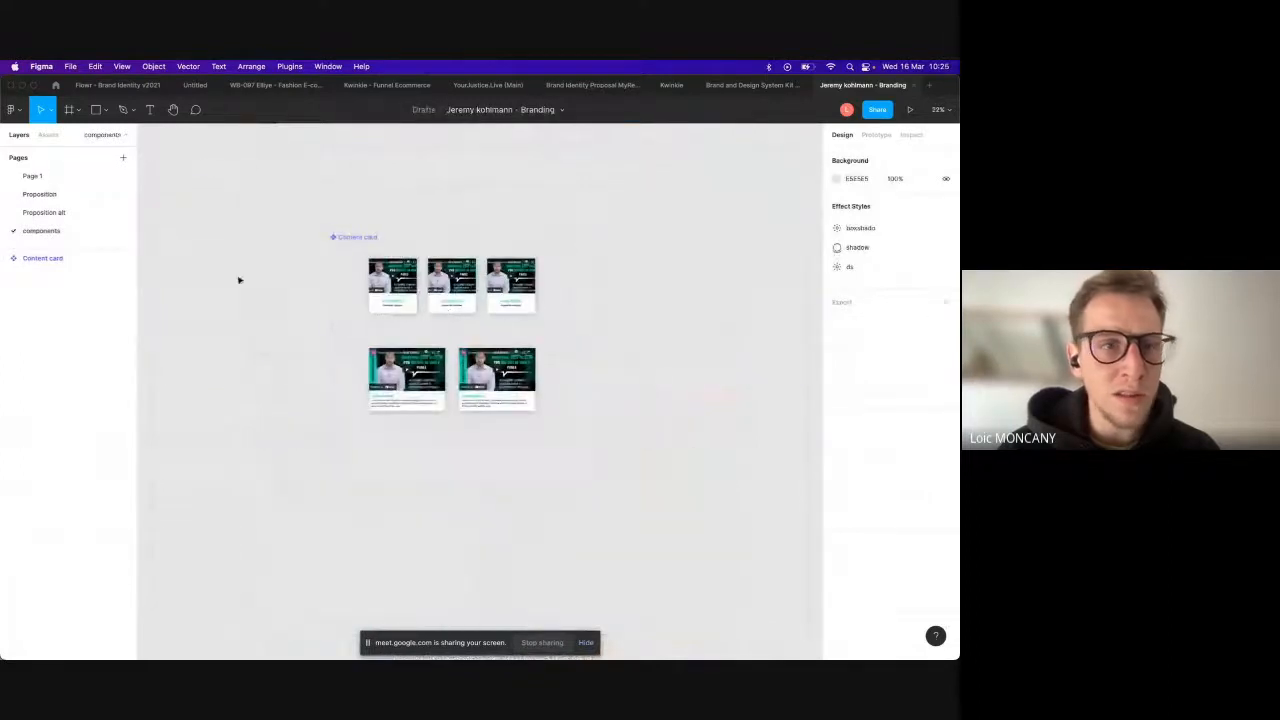
{"action": "left_click", "coordinate": [40, 196]}
{"action": "left_click", "coordinate": [44, 212]}
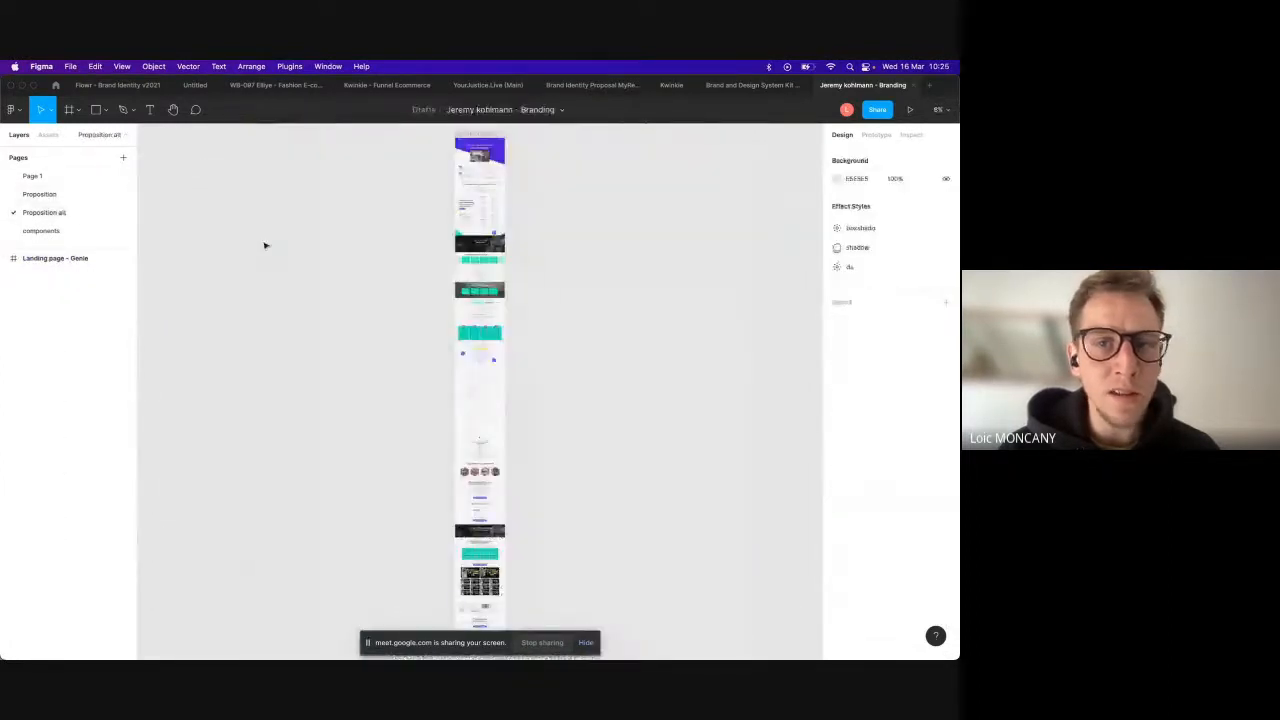
{"action": "key", "text": "super+plus"}
{"action": "key", "text": "super+plus"}
{"action": "key", "text": "super+plus"}
{"action": "key", "text": "super+plus"}
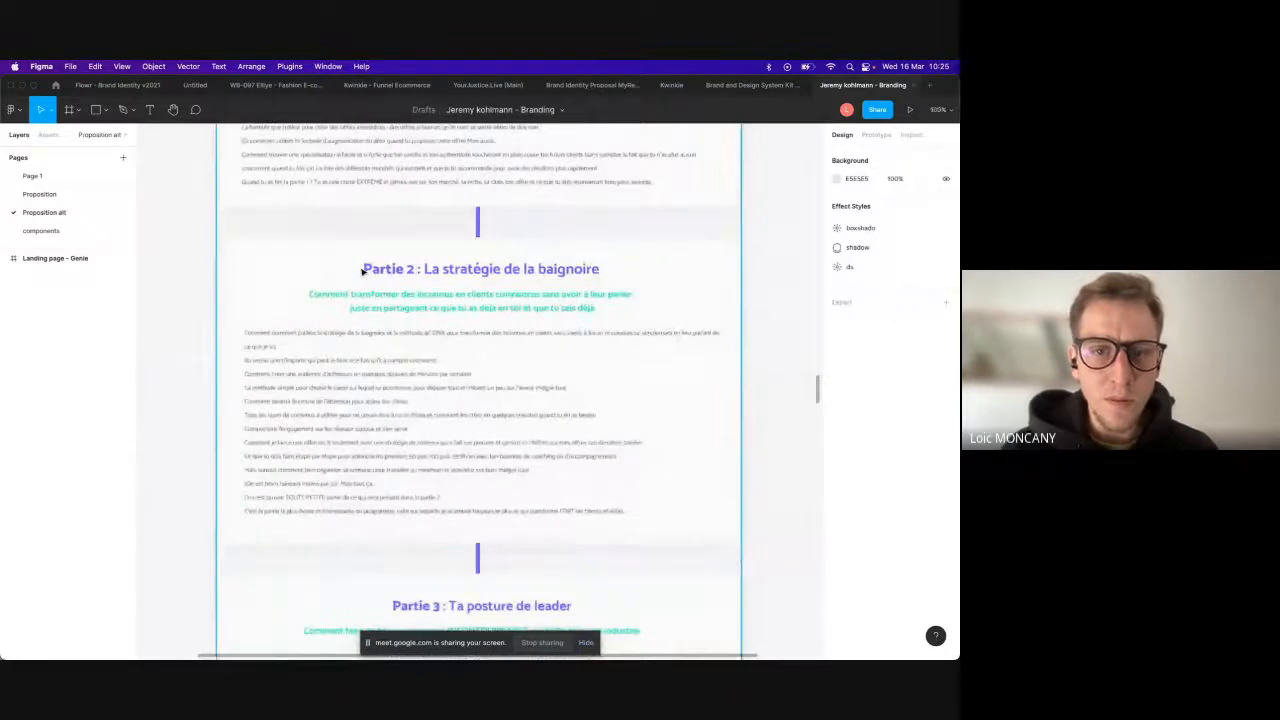
{"action": "scroll", "coordinate": [363, 272], "scroll_direction": "down", "scroll_amount": 8}
{"action": "scroll", "coordinate": [363, 272], "scroll_direction": "down", "scroll_amount": 10}
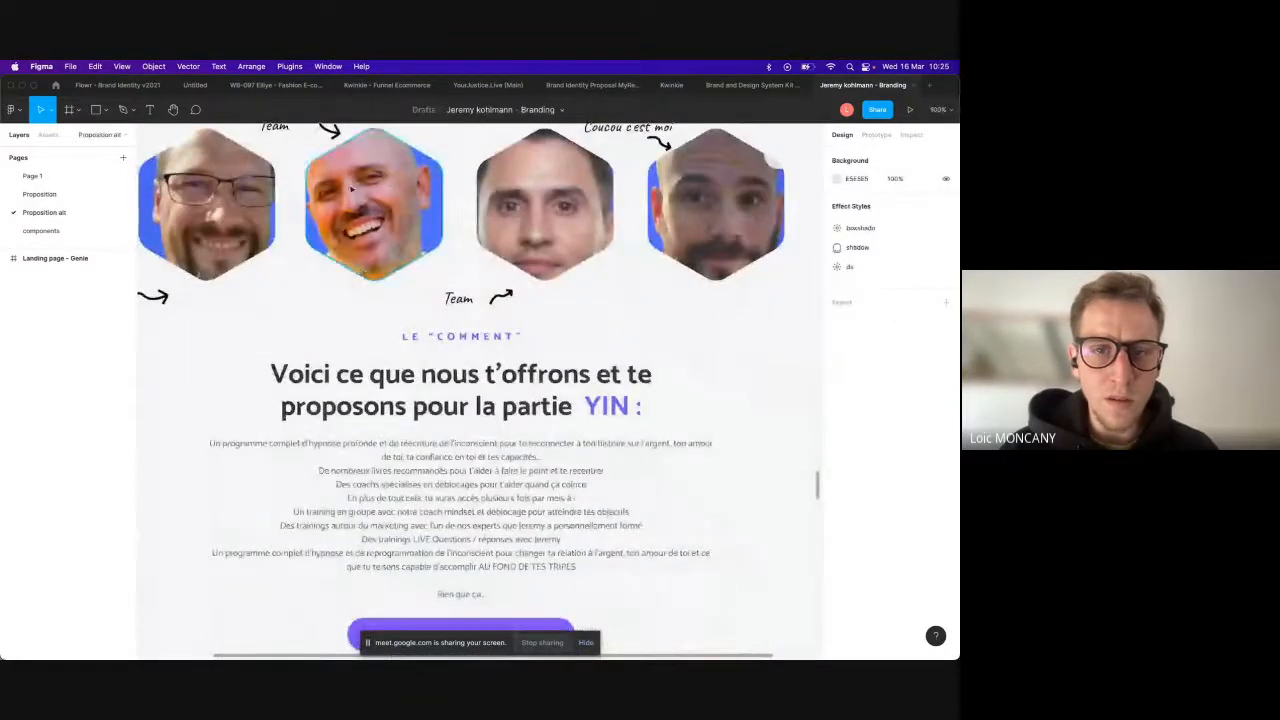
{"action": "scroll", "coordinate": [351, 189], "scroll_direction": "down", "scroll_amount": 7}
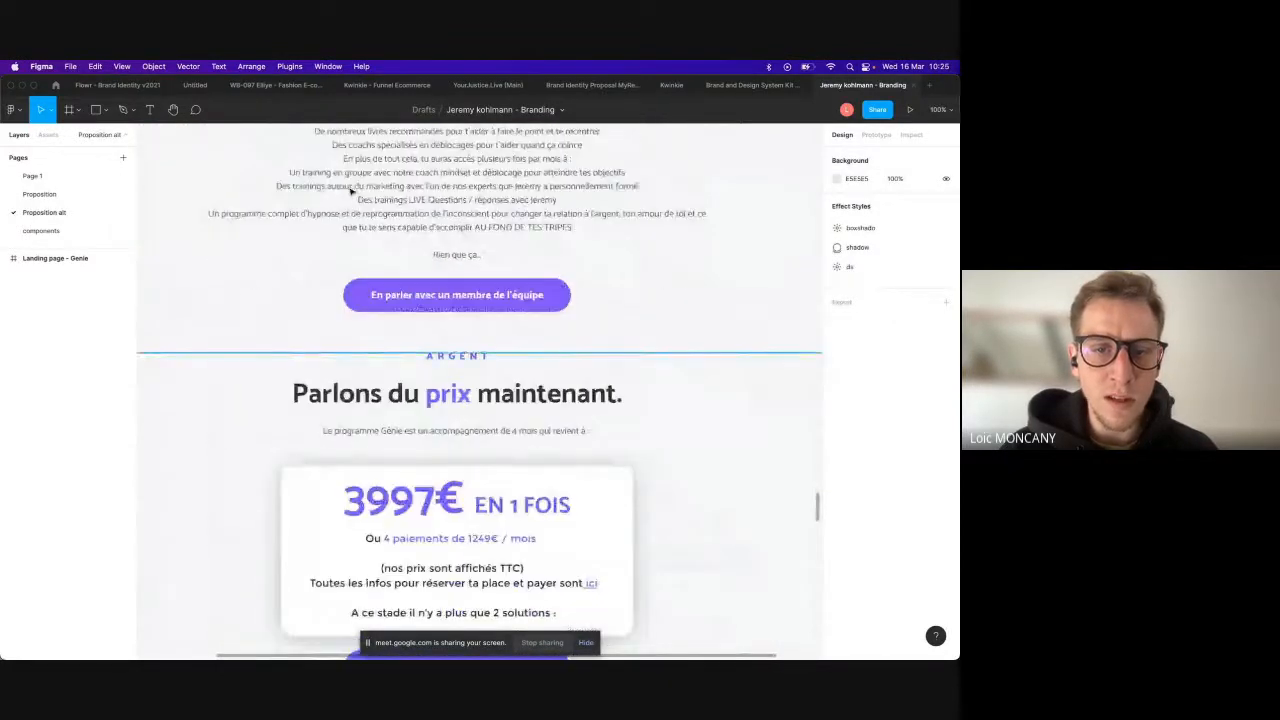
{"action": "scroll", "coordinate": [351, 189], "scroll_direction": "down", "scroll_amount": 5}
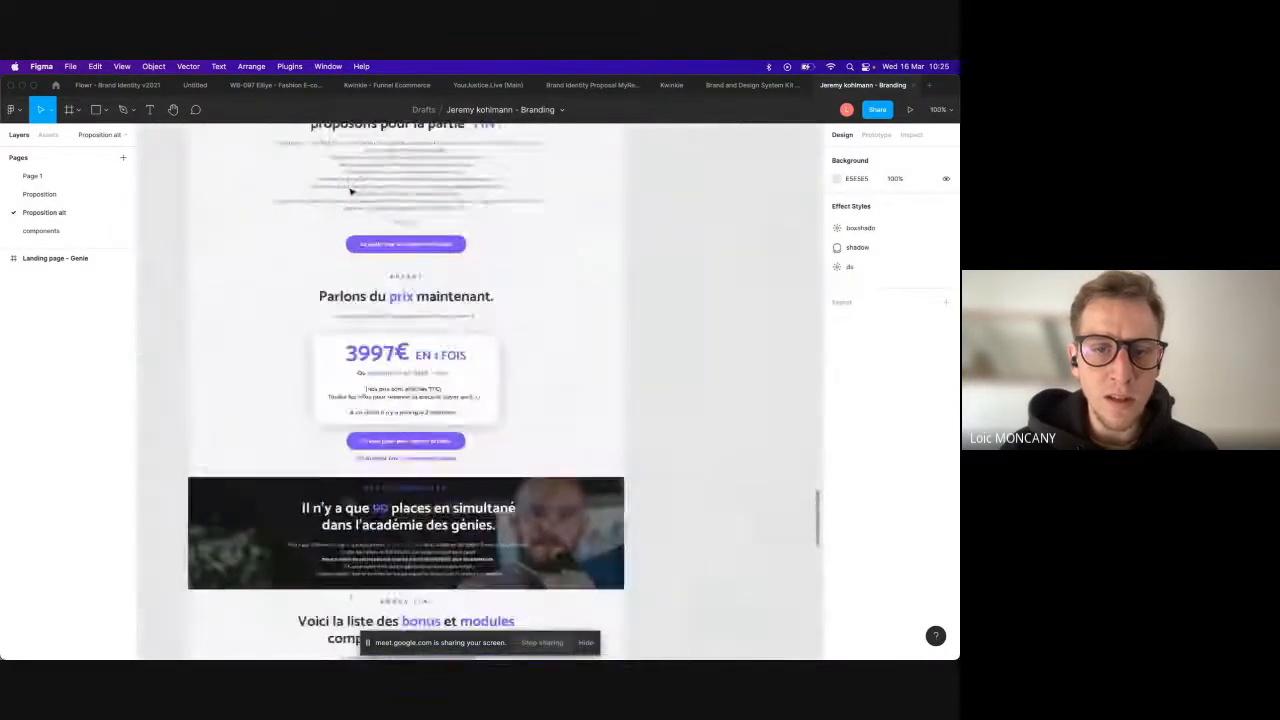
Step: Browse the recently viewed files and open the GRIMOIRE MARKETING - Brandguide presentation
{"action": "left_click", "coordinate": [738, 84]}
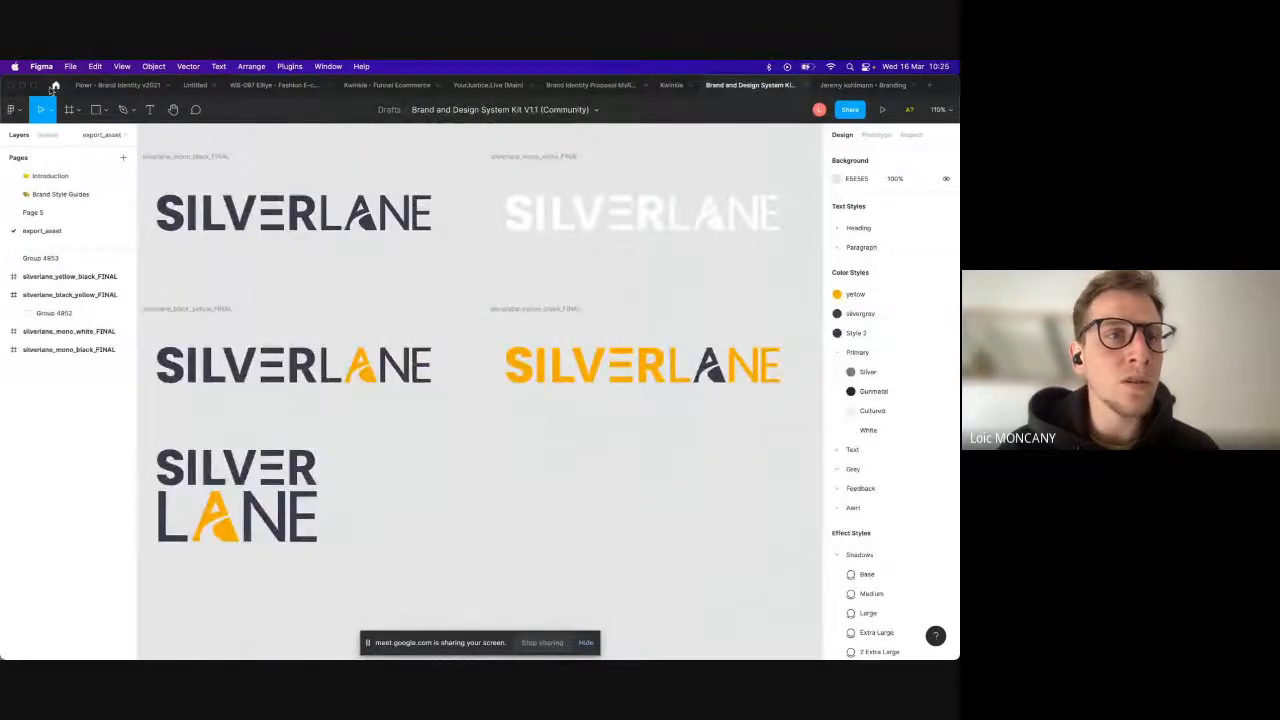
{"action": "left_click", "coordinate": [55, 86]}
{"action": "scroll", "coordinate": [469, 416], "scroll_direction": "down", "scroll_amount": 3}
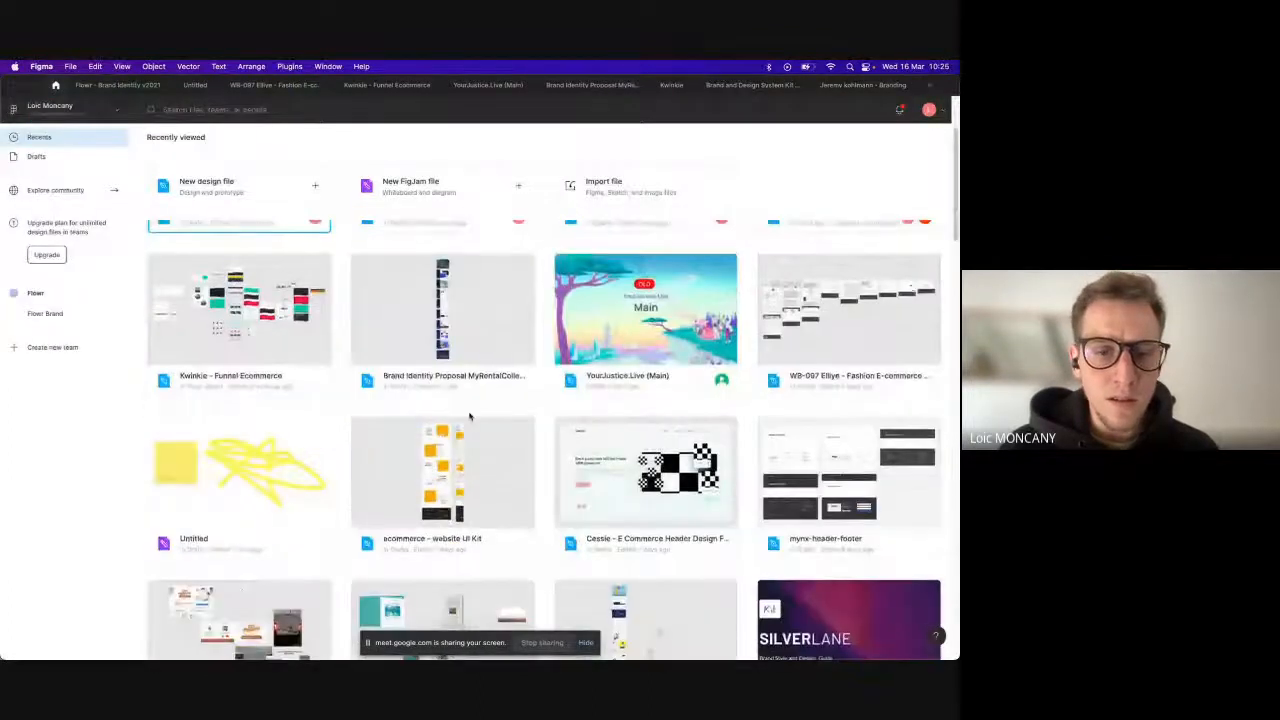
{"action": "scroll", "coordinate": [469, 416], "scroll_direction": "down", "scroll_amount": 2}
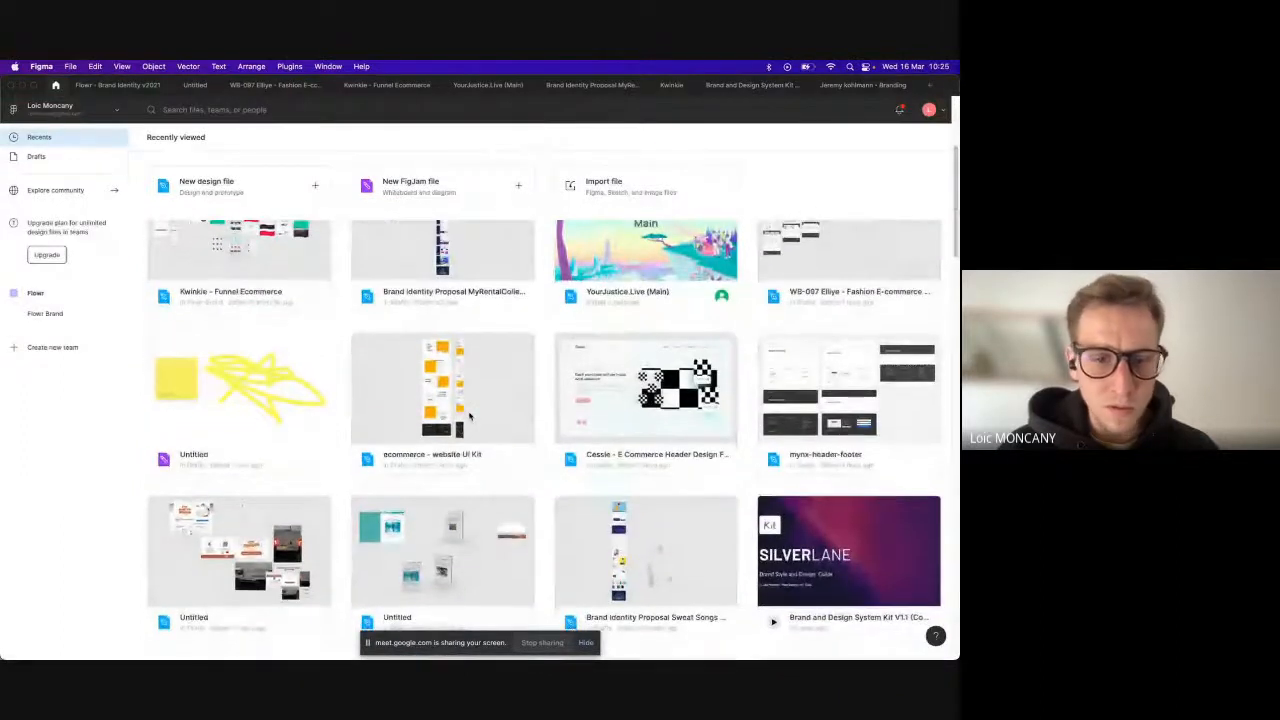
{"action": "scroll", "coordinate": [469, 416], "scroll_direction": "down", "scroll_amount": 5}
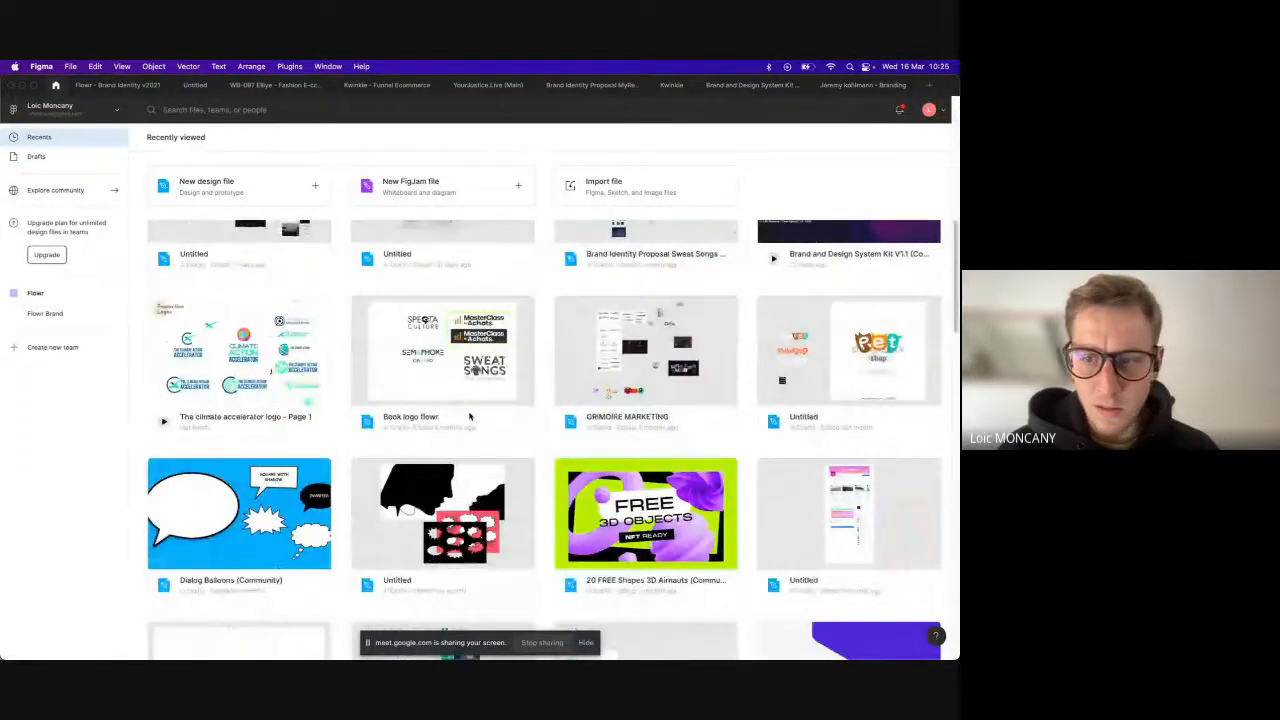
{"action": "scroll", "coordinate": [469, 416], "scroll_direction": "down", "scroll_amount": 6}
{"action": "scroll", "coordinate": [469, 416], "scroll_direction": "down", "scroll_amount": 1}
{"action": "left_click", "coordinate": [687, 396]}
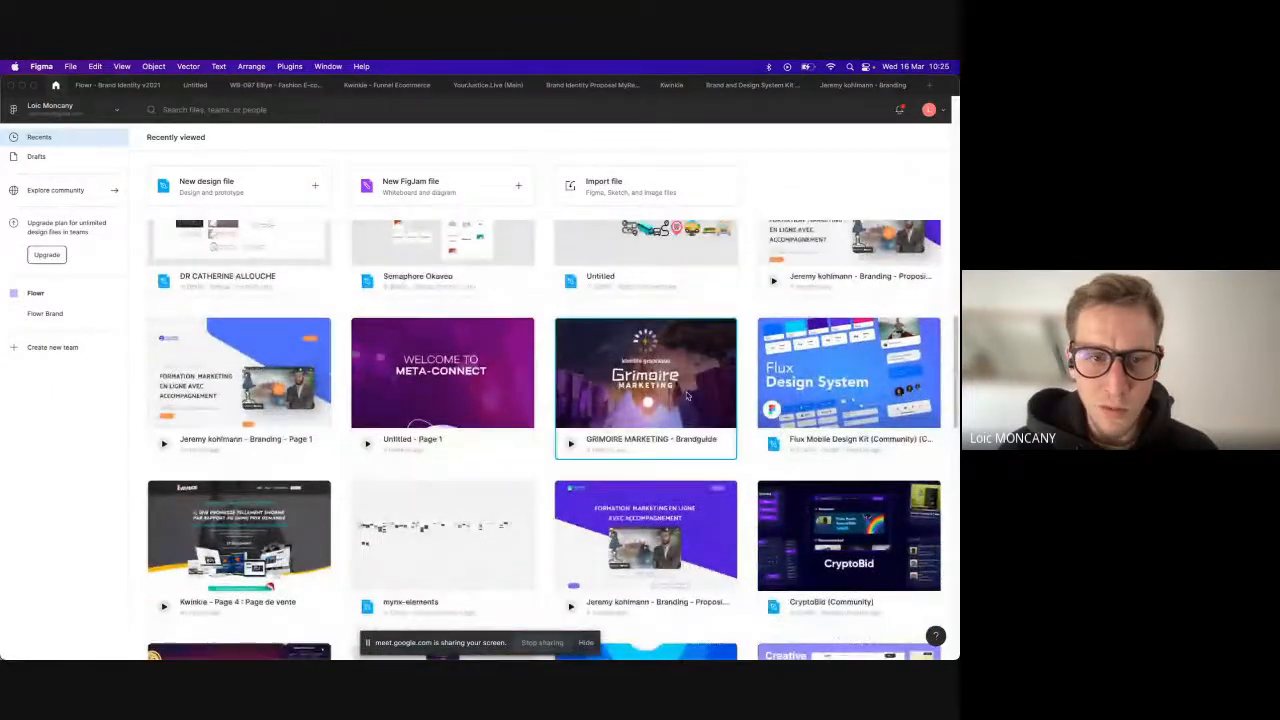
{"action": "double_click", "coordinate": [679, 394]}
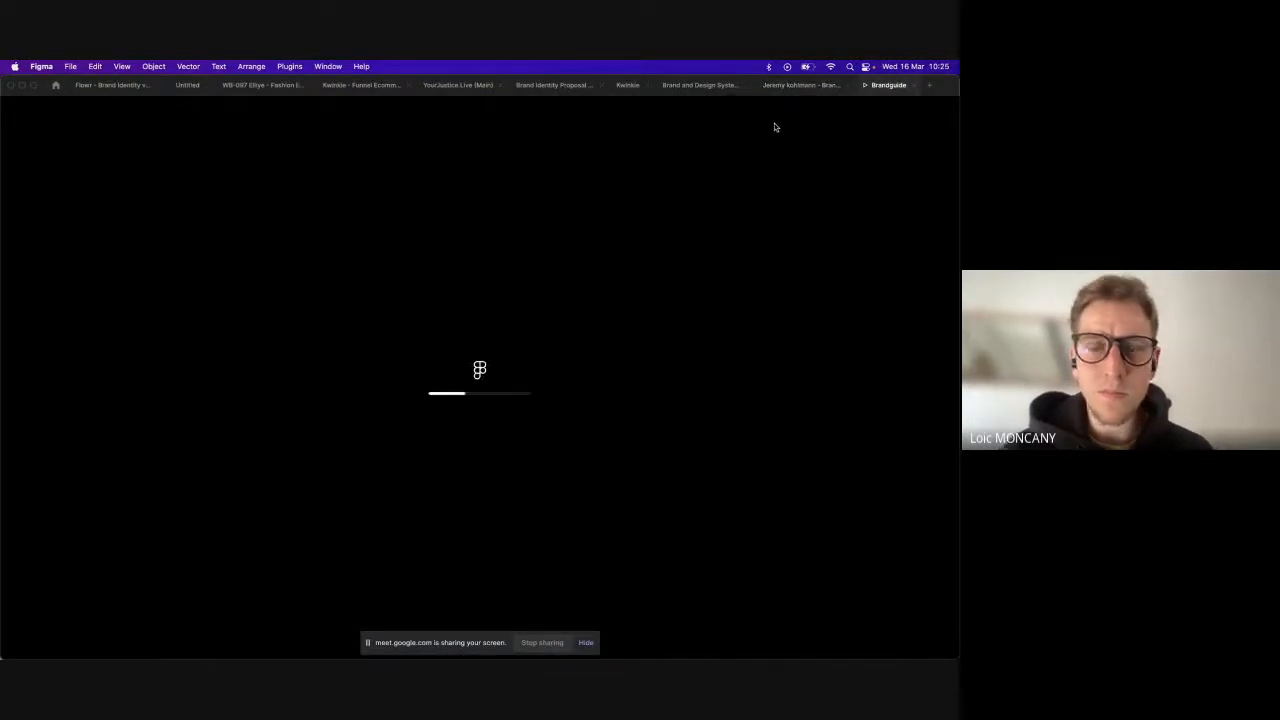
Step: Close the Brand and Design System Kit and the client's Branding file, keeping the GRIMOIRE MARKETING Brandguide presentation in view
{"action": "left_click", "coordinate": [793, 95]}
{"action": "key", "text": "super+w"}
{"action": "left_click", "coordinate": [791, 95]}
{"action": "key", "text": "super+w"}
{"action": "left_click", "coordinate": [713, 95]}
{"action": "left_click", "coordinate": [792, 84]}
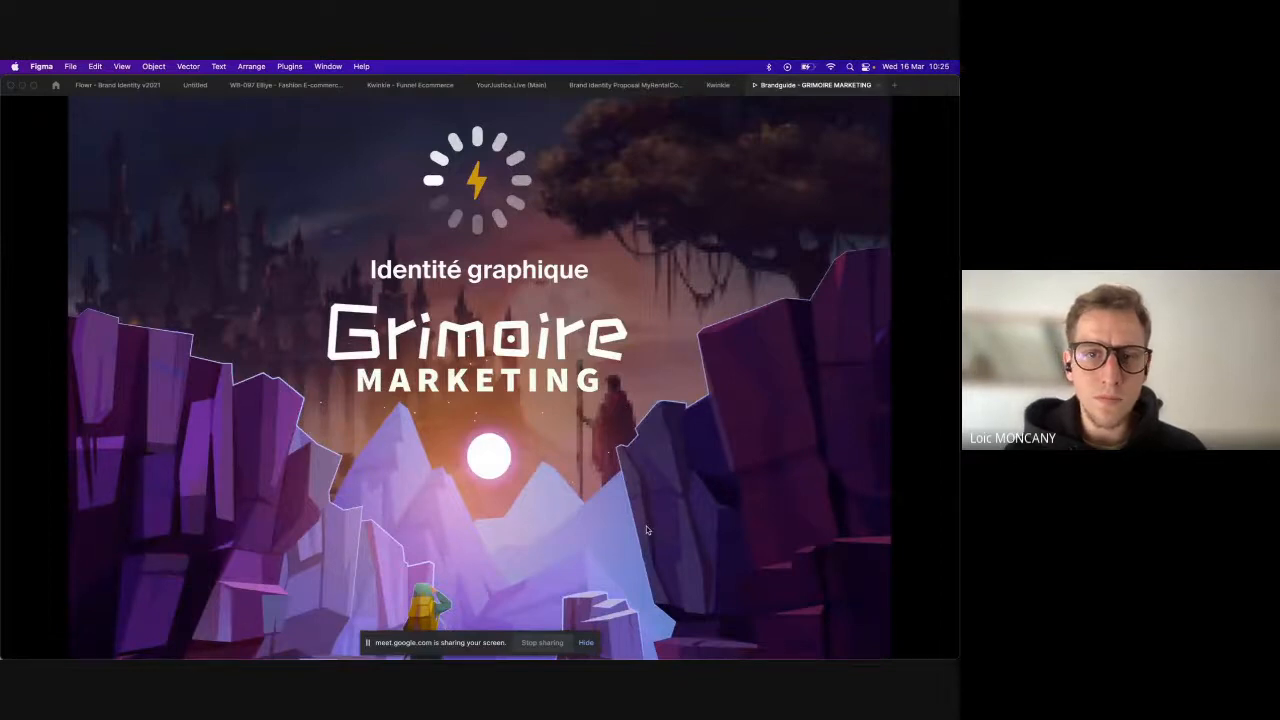
Step: Present the Grimoire Marketing brand guide through its colors, typography, categories and homepage slides, and return to the recently viewed files
{"action": "key", "text": "Right"}
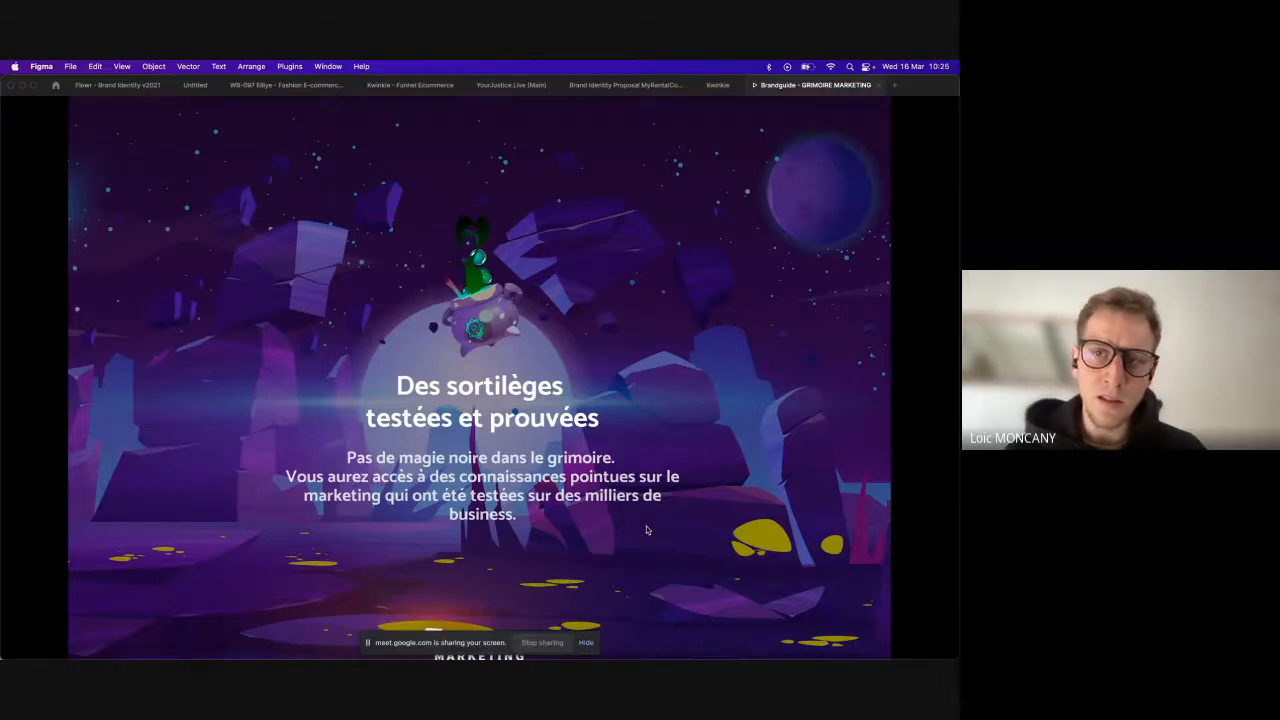
{"action": "key", "text": "Right"}
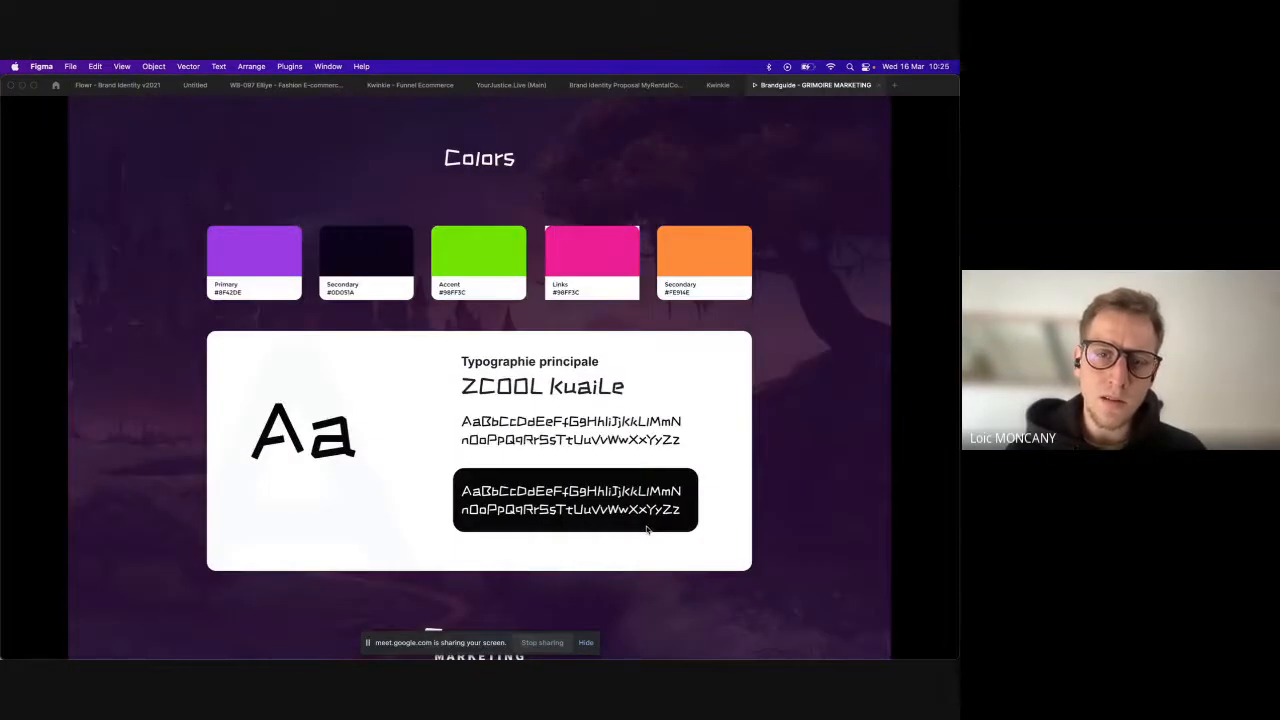
{"action": "key", "text": "Right"}
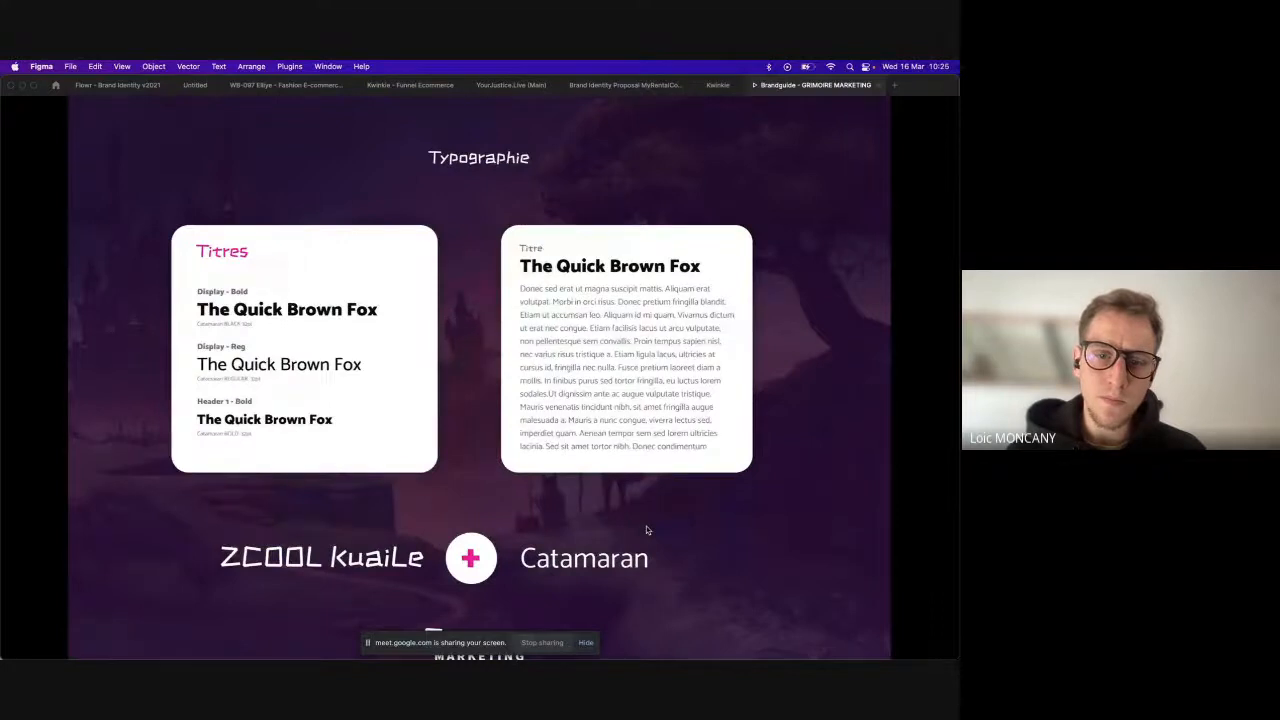
{"action": "key", "text": "Right"}
{"action": "key", "text": "Right"}
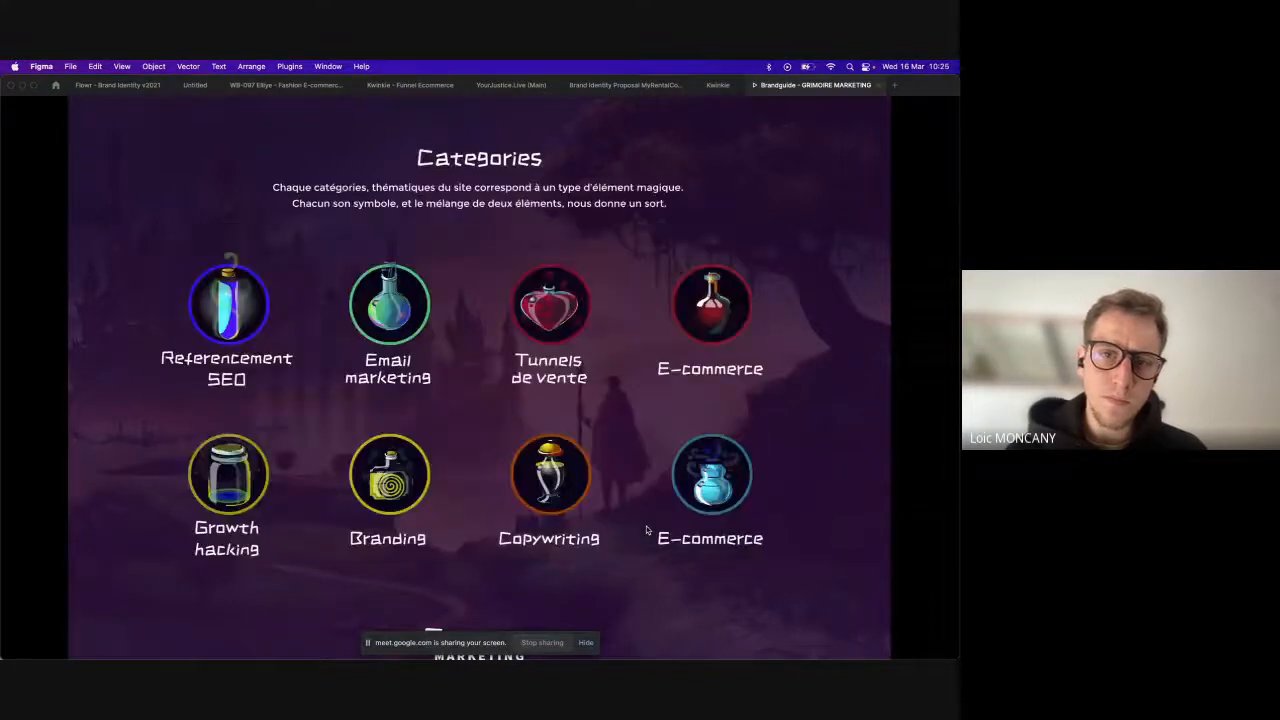
{"action": "key", "text": "Right"}
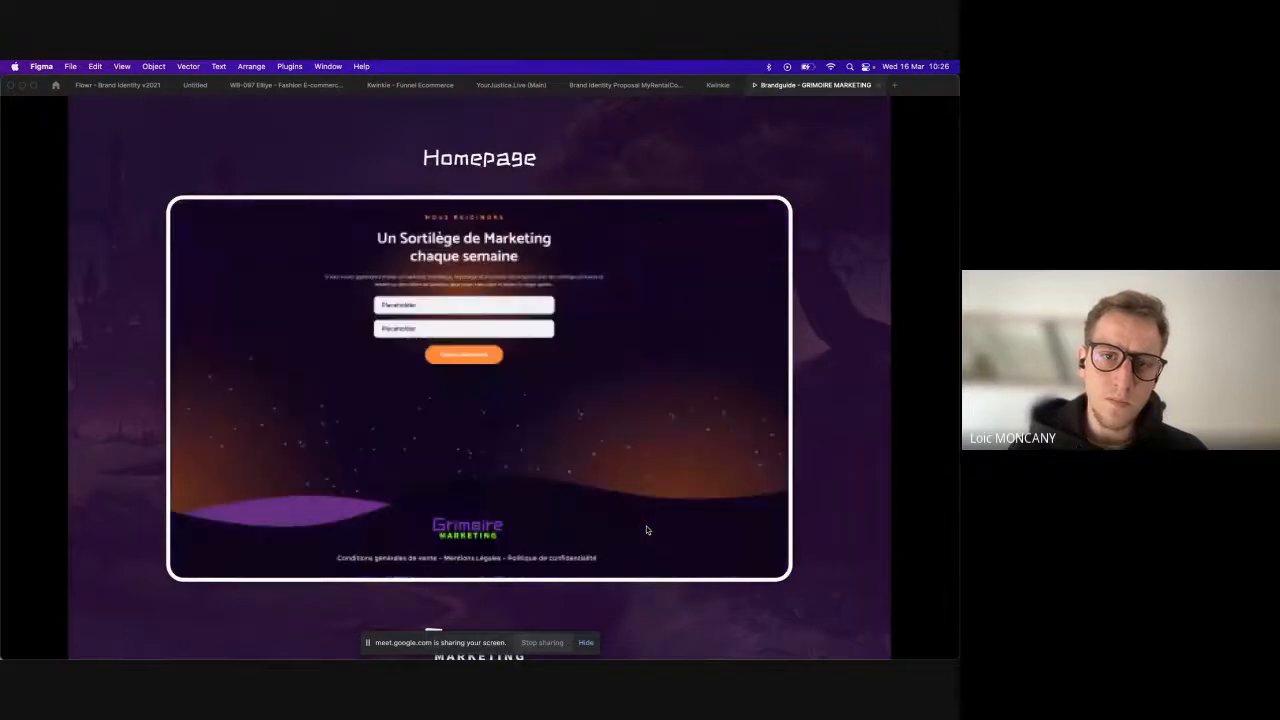
{"action": "key", "text": "Right"}
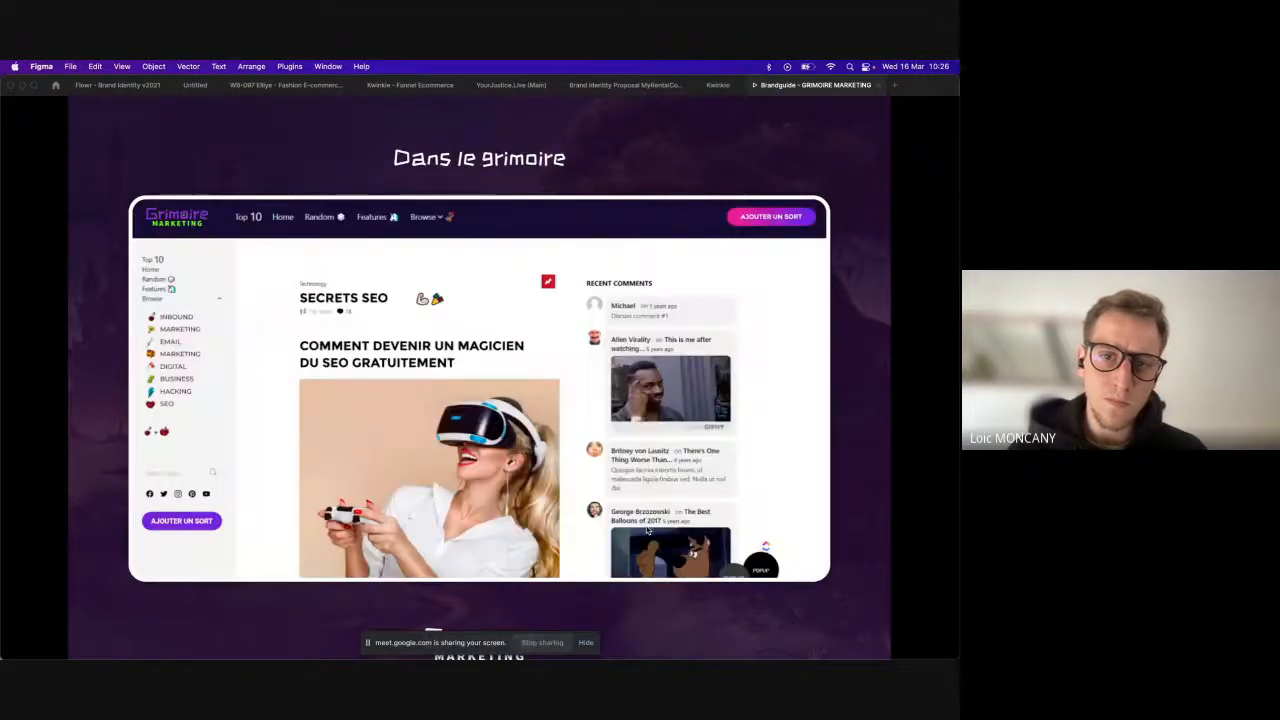
{"action": "key", "text": "Right"}
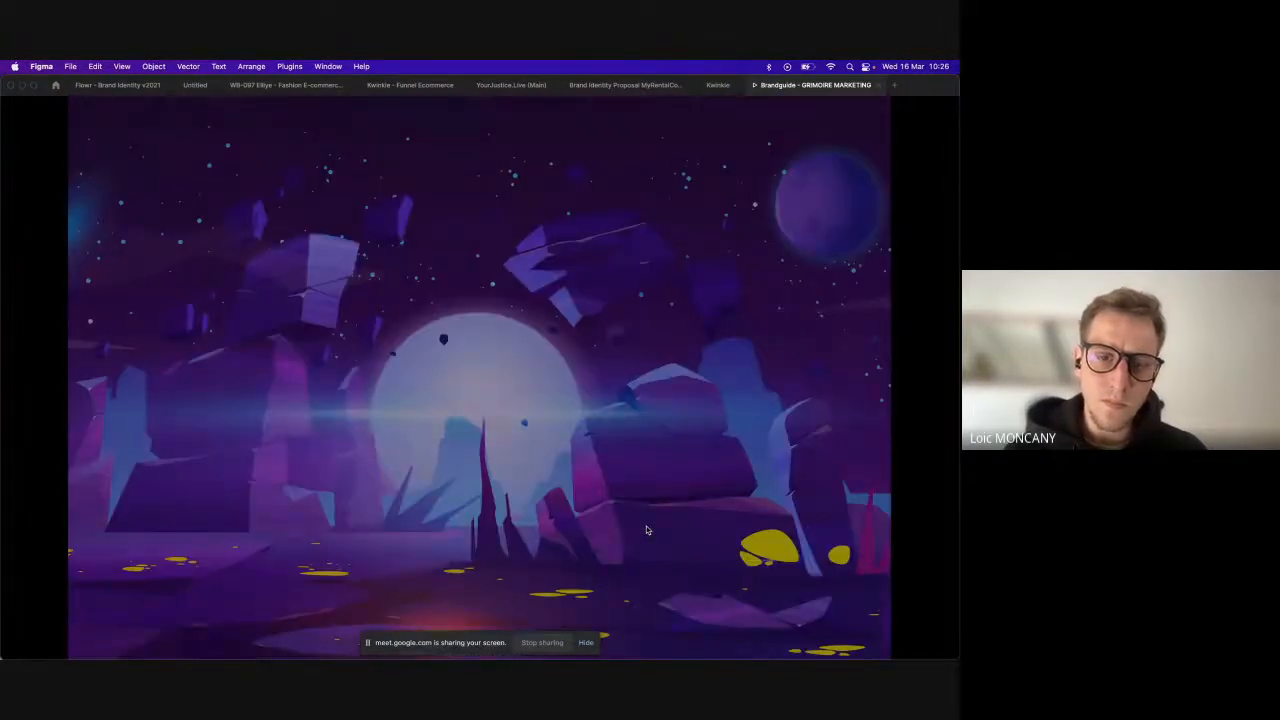
{"action": "left_click", "coordinate": [56, 86]}
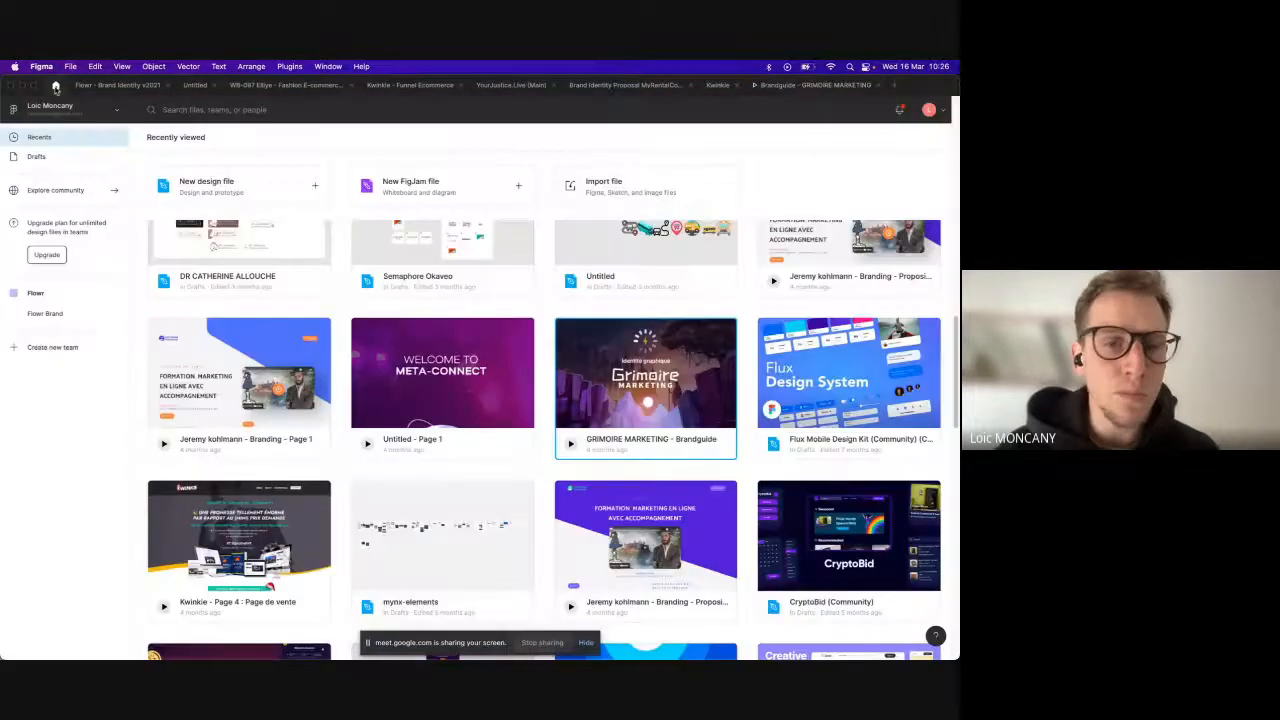
Step: Browse the older recently viewed files down to the brand identity proposals and landing page templates
{"action": "scroll", "coordinate": [303, 330], "scroll_direction": "down", "scroll_amount": 3}
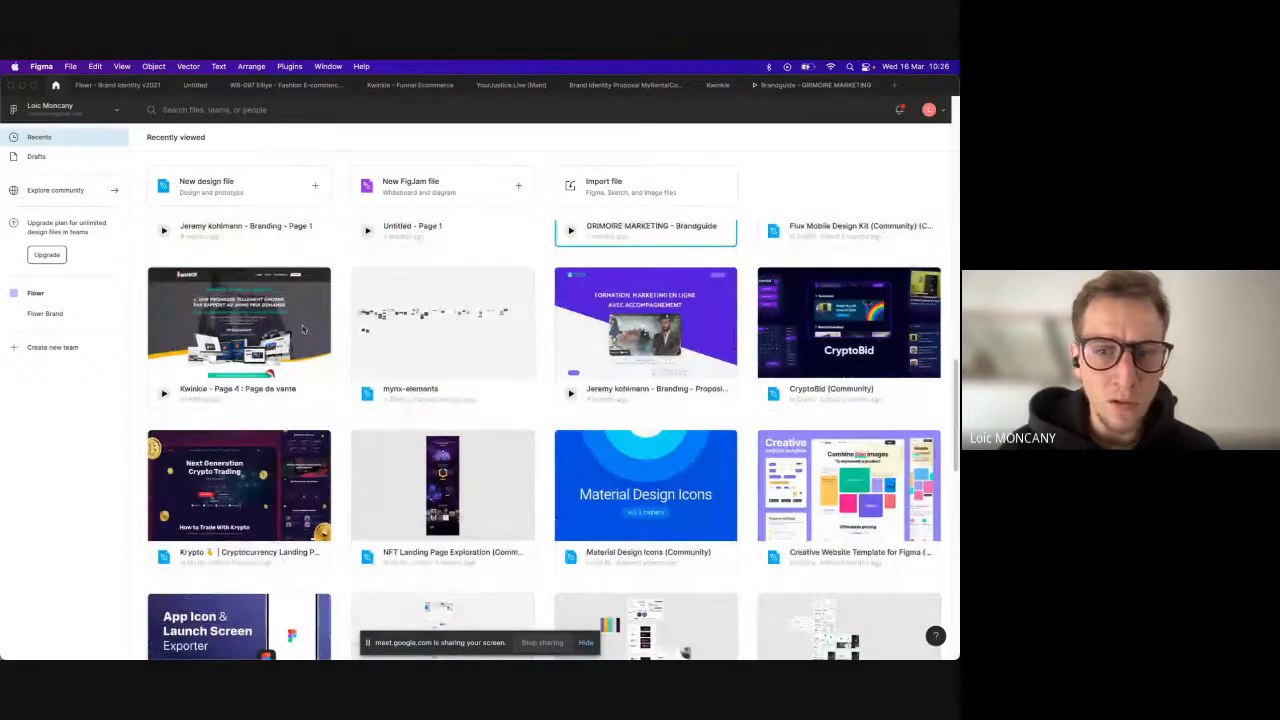
{"action": "scroll", "coordinate": [322, 428], "scroll_direction": "down", "scroll_amount": 5}
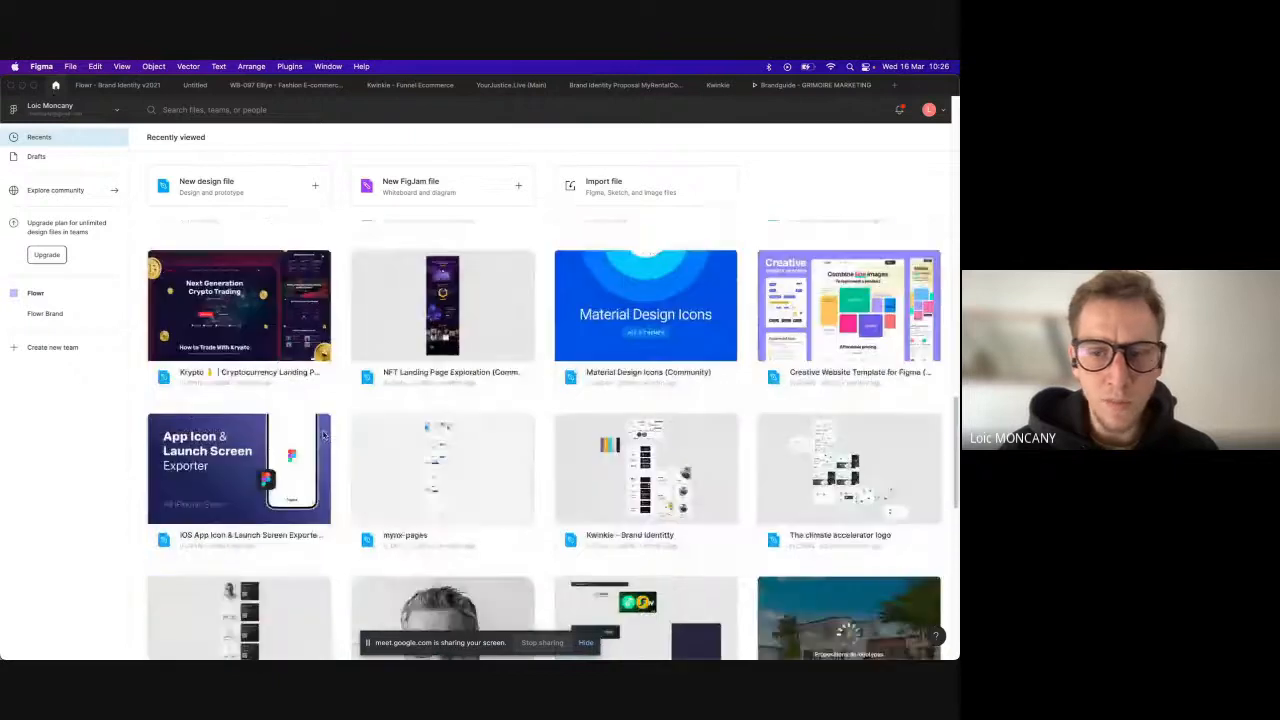
{"action": "scroll", "coordinate": [323, 434], "scroll_direction": "down", "scroll_amount": 3}
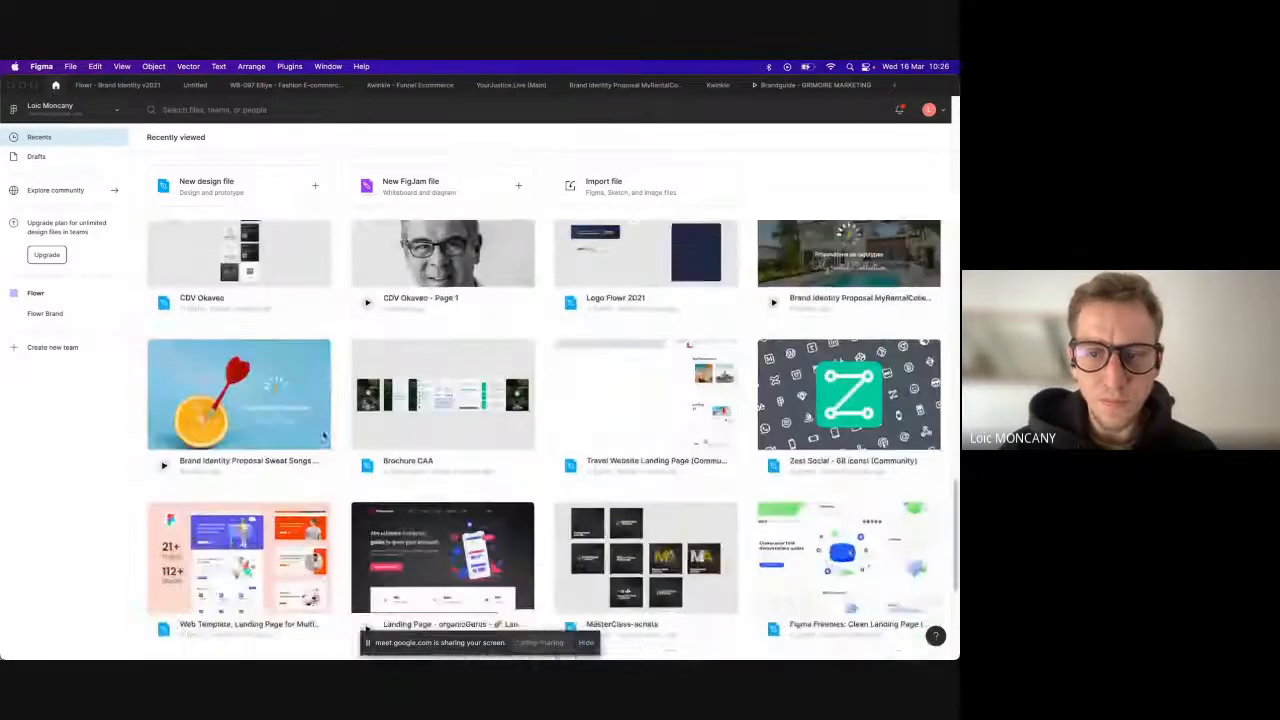
{"action": "scroll", "coordinate": [323, 434], "scroll_direction": "up", "scroll_amount": 2}
{"action": "scroll", "coordinate": [323, 434], "scroll_direction": "up", "scroll_amount": 3}
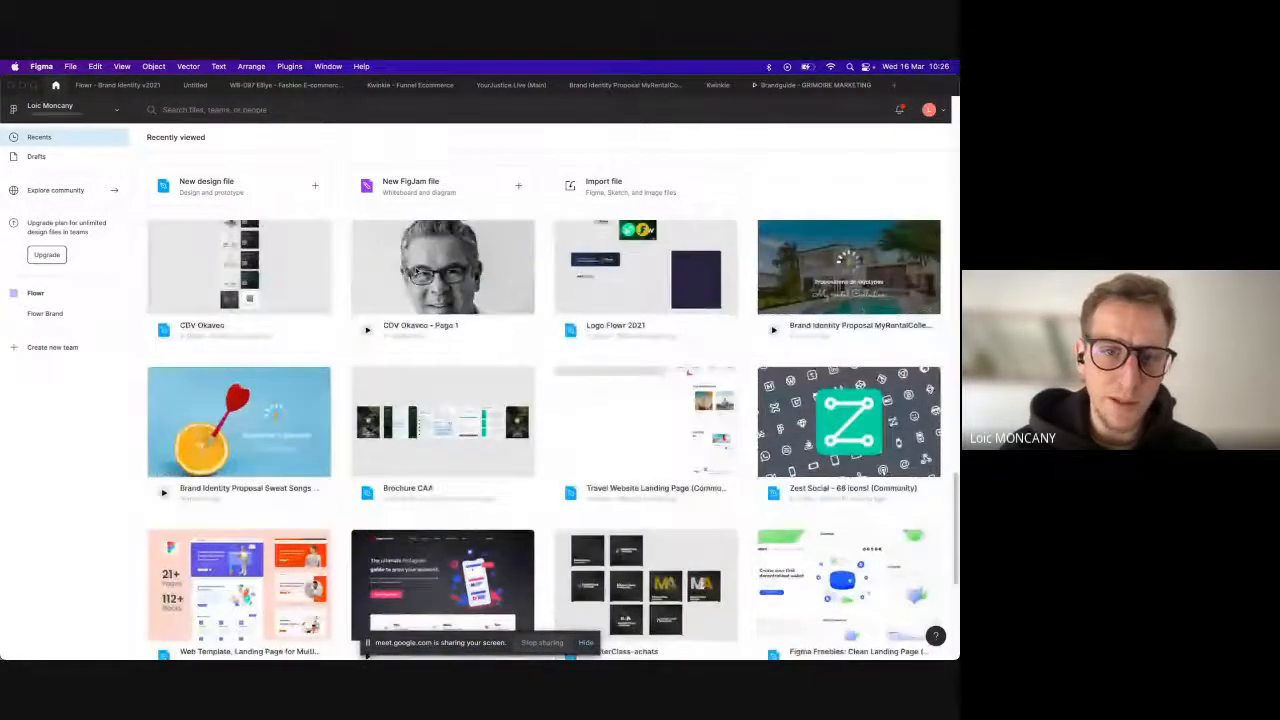
Step: Switch to the Google Meet call in Chrome and stop presenting the screen to the participants
{"action": "key", "text": "cmd+Tab"}
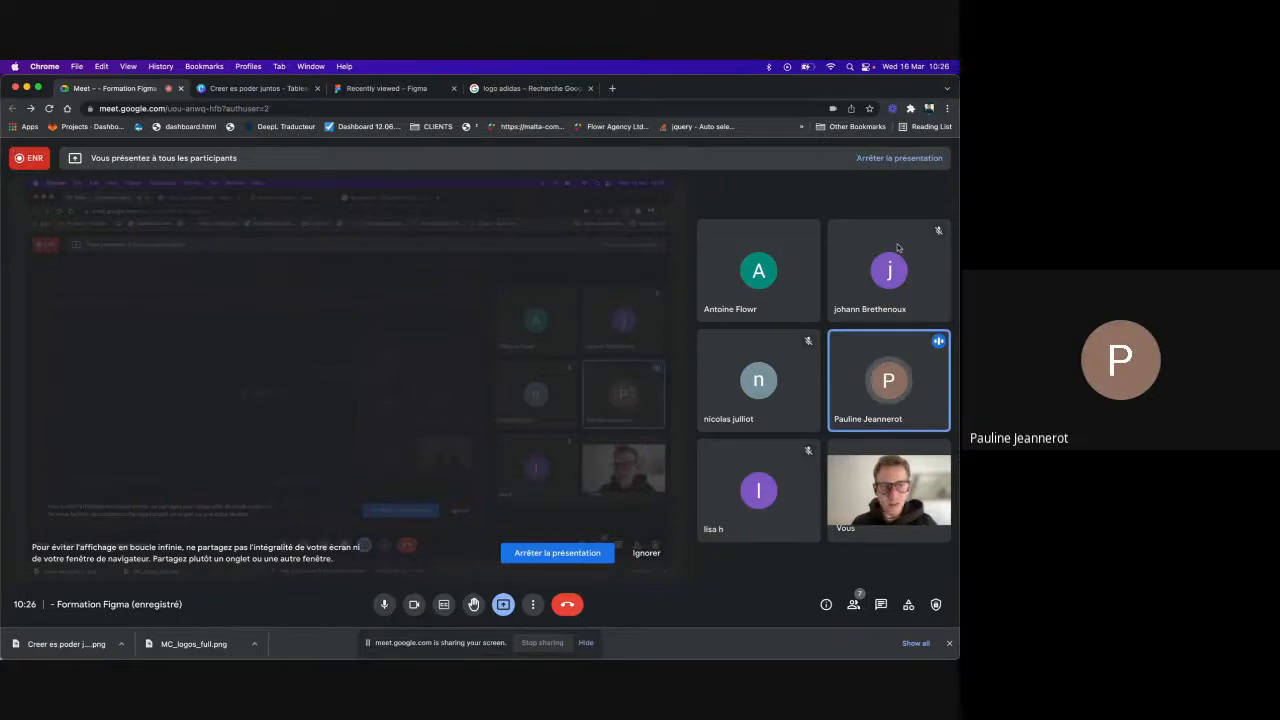
{"action": "left_click", "coordinate": [912, 158]}
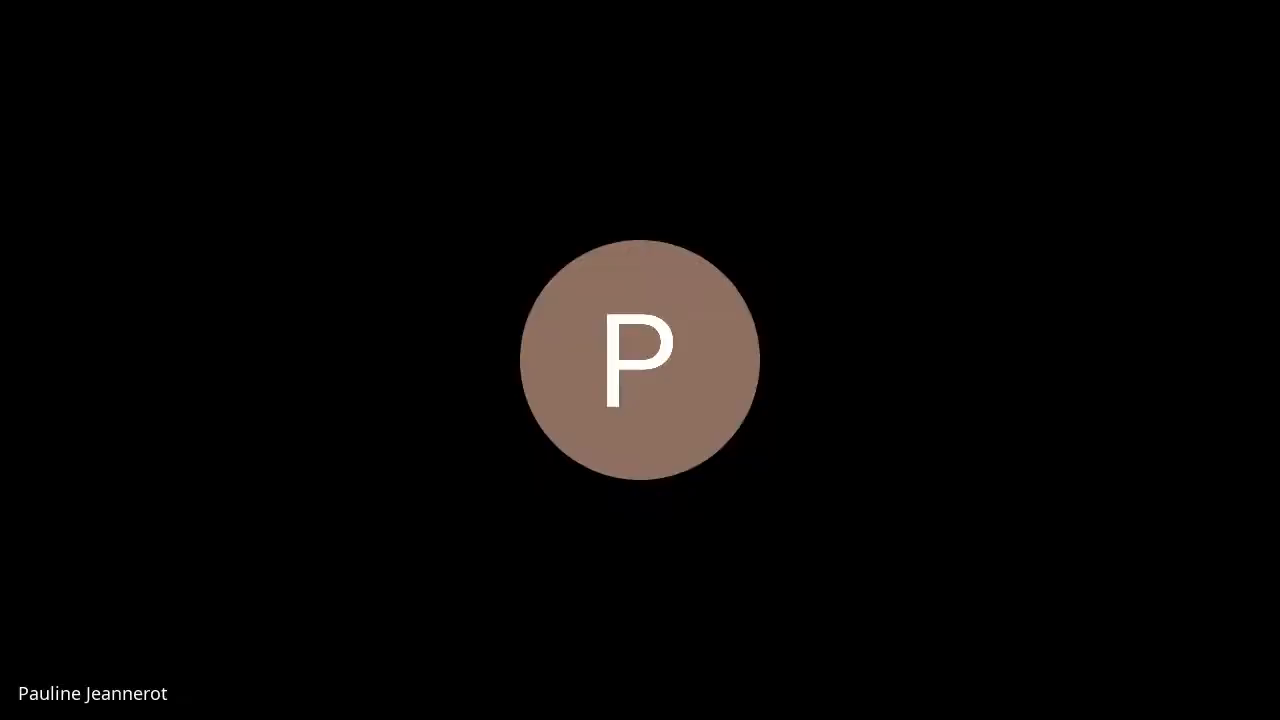